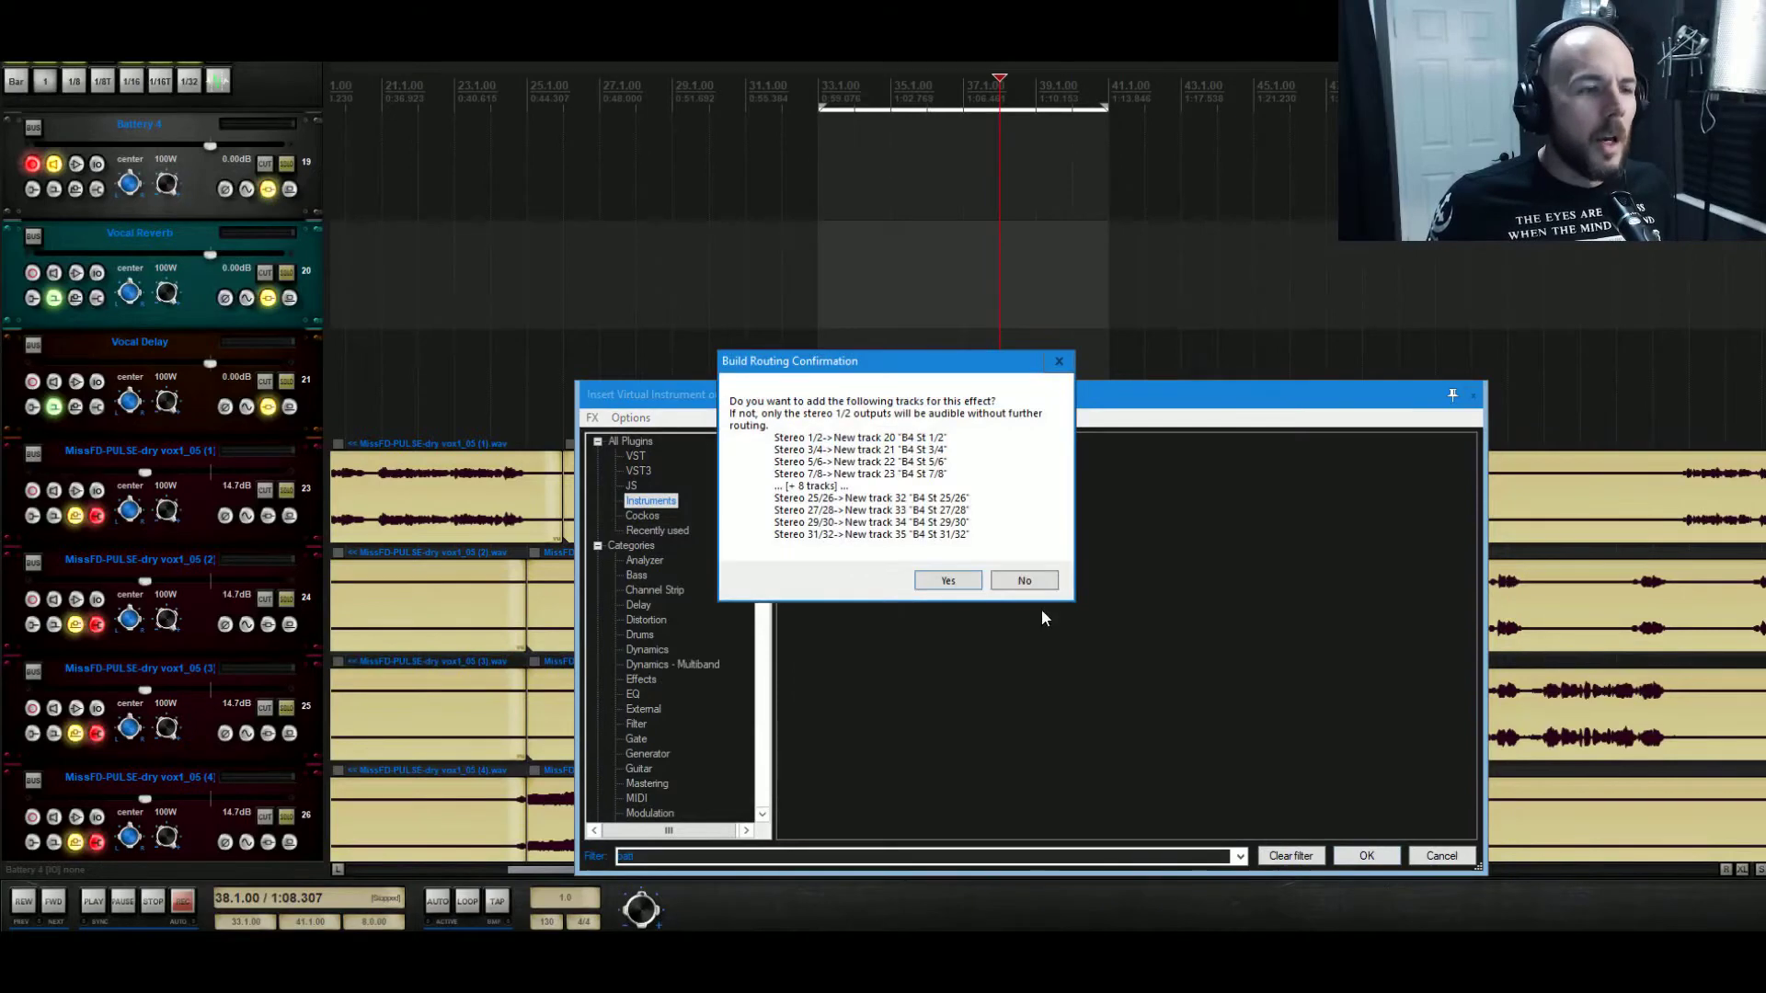
Confirm adding the stereo output tracks for Battery 4 and move the plugin window clear of the track list.
{"action": "left_click", "coordinate": [943, 583]}
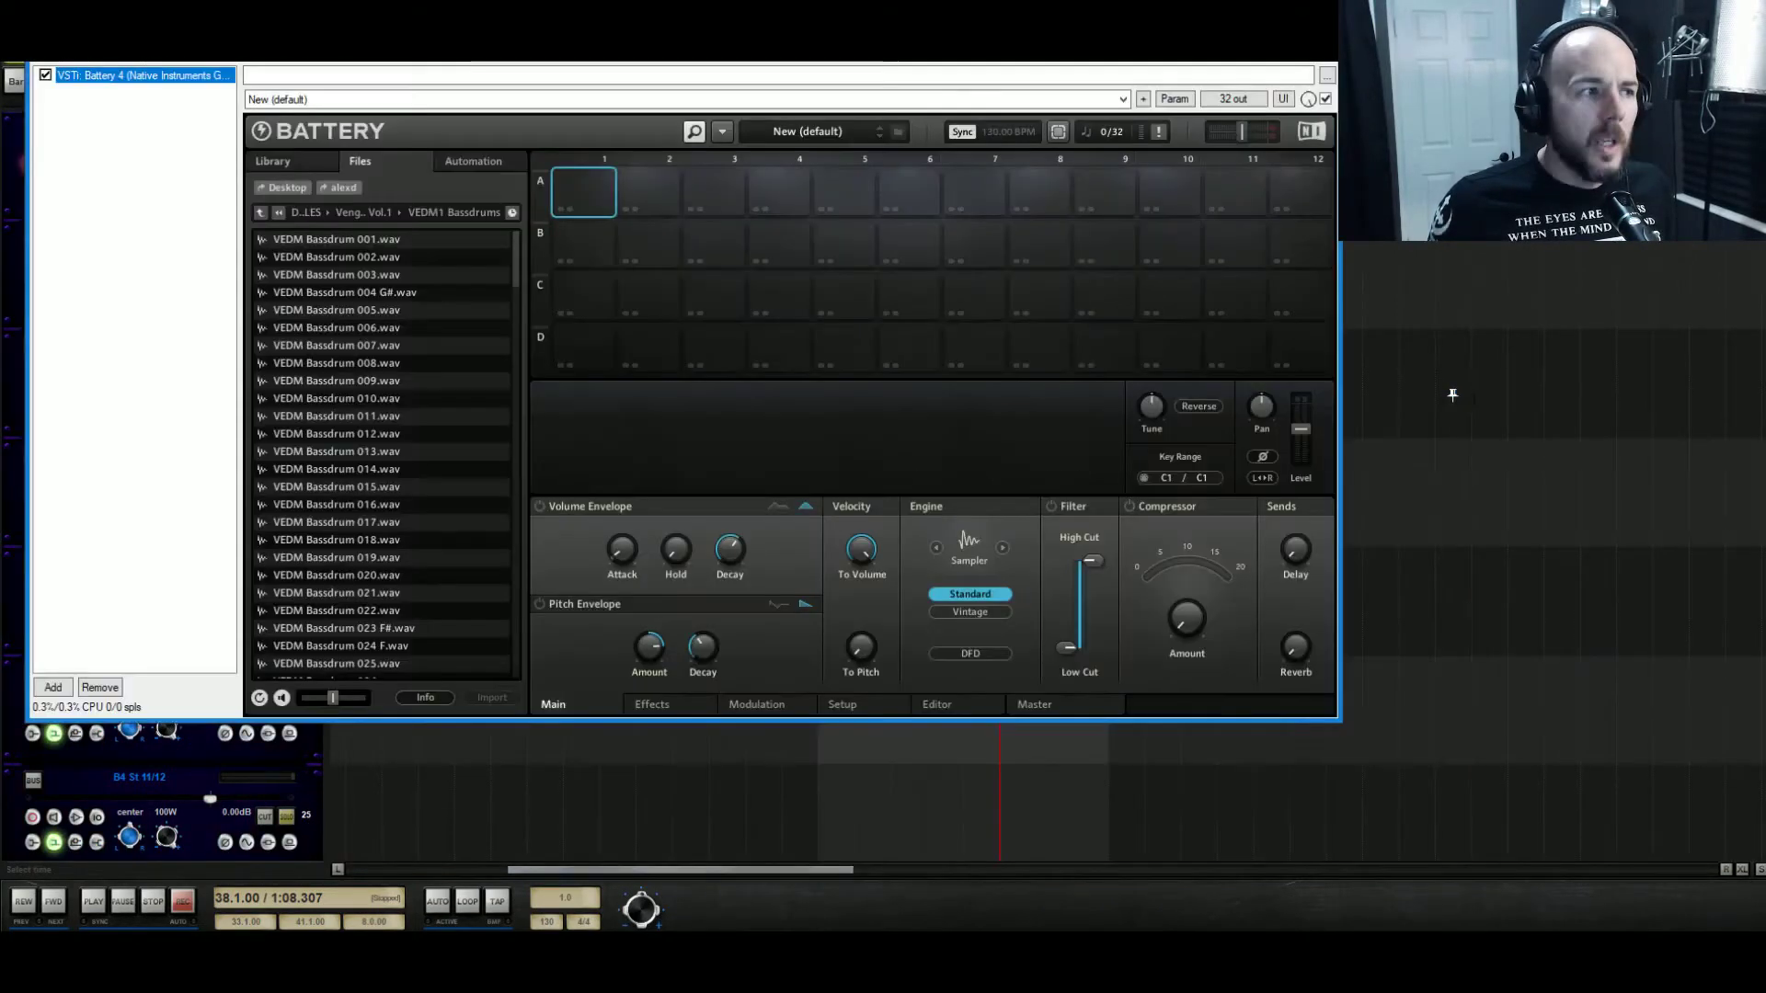
{"action": "left_click_drag", "start_coordinate": [559, 39], "coordinate": [864, 135]}
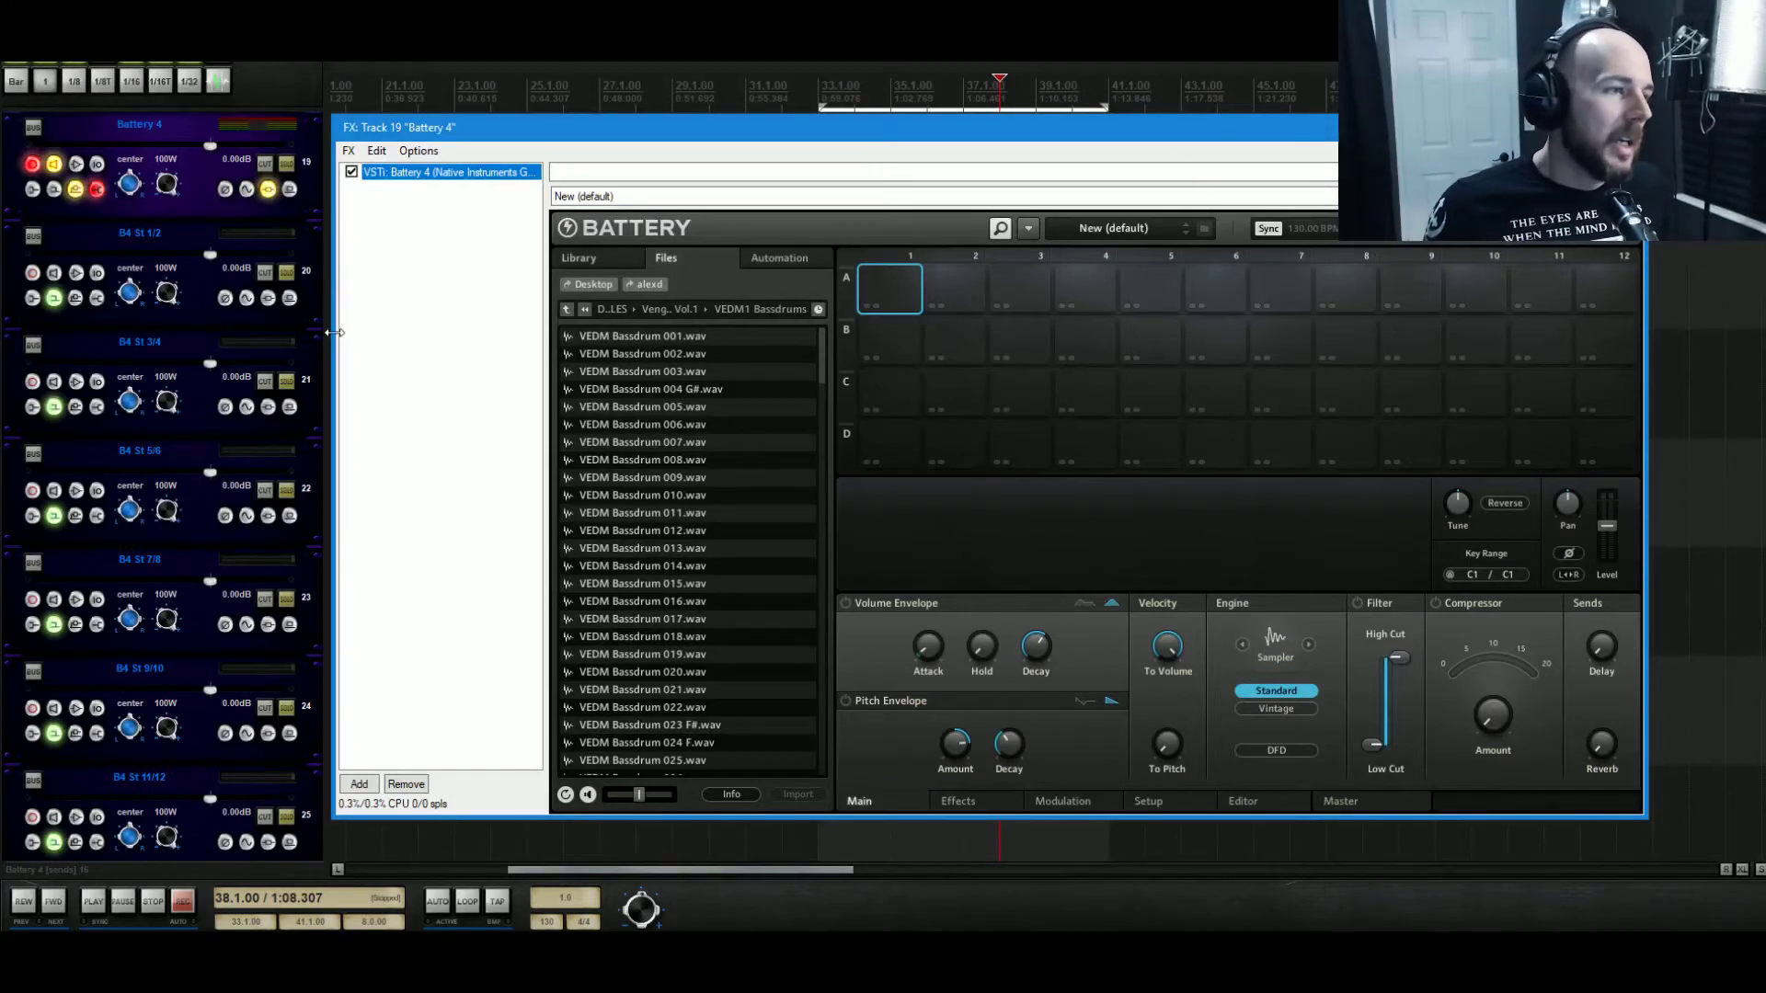
Lower the volume of all the Battery output tracks, B4 St 1/2 through B4 St 31/32, together to -10.2 dB.
{"action": "left_click", "coordinate": [200, 290]}
{"action": "scroll", "coordinate": [201, 291], "scroll_direction": "down", "scroll_amount": 4}
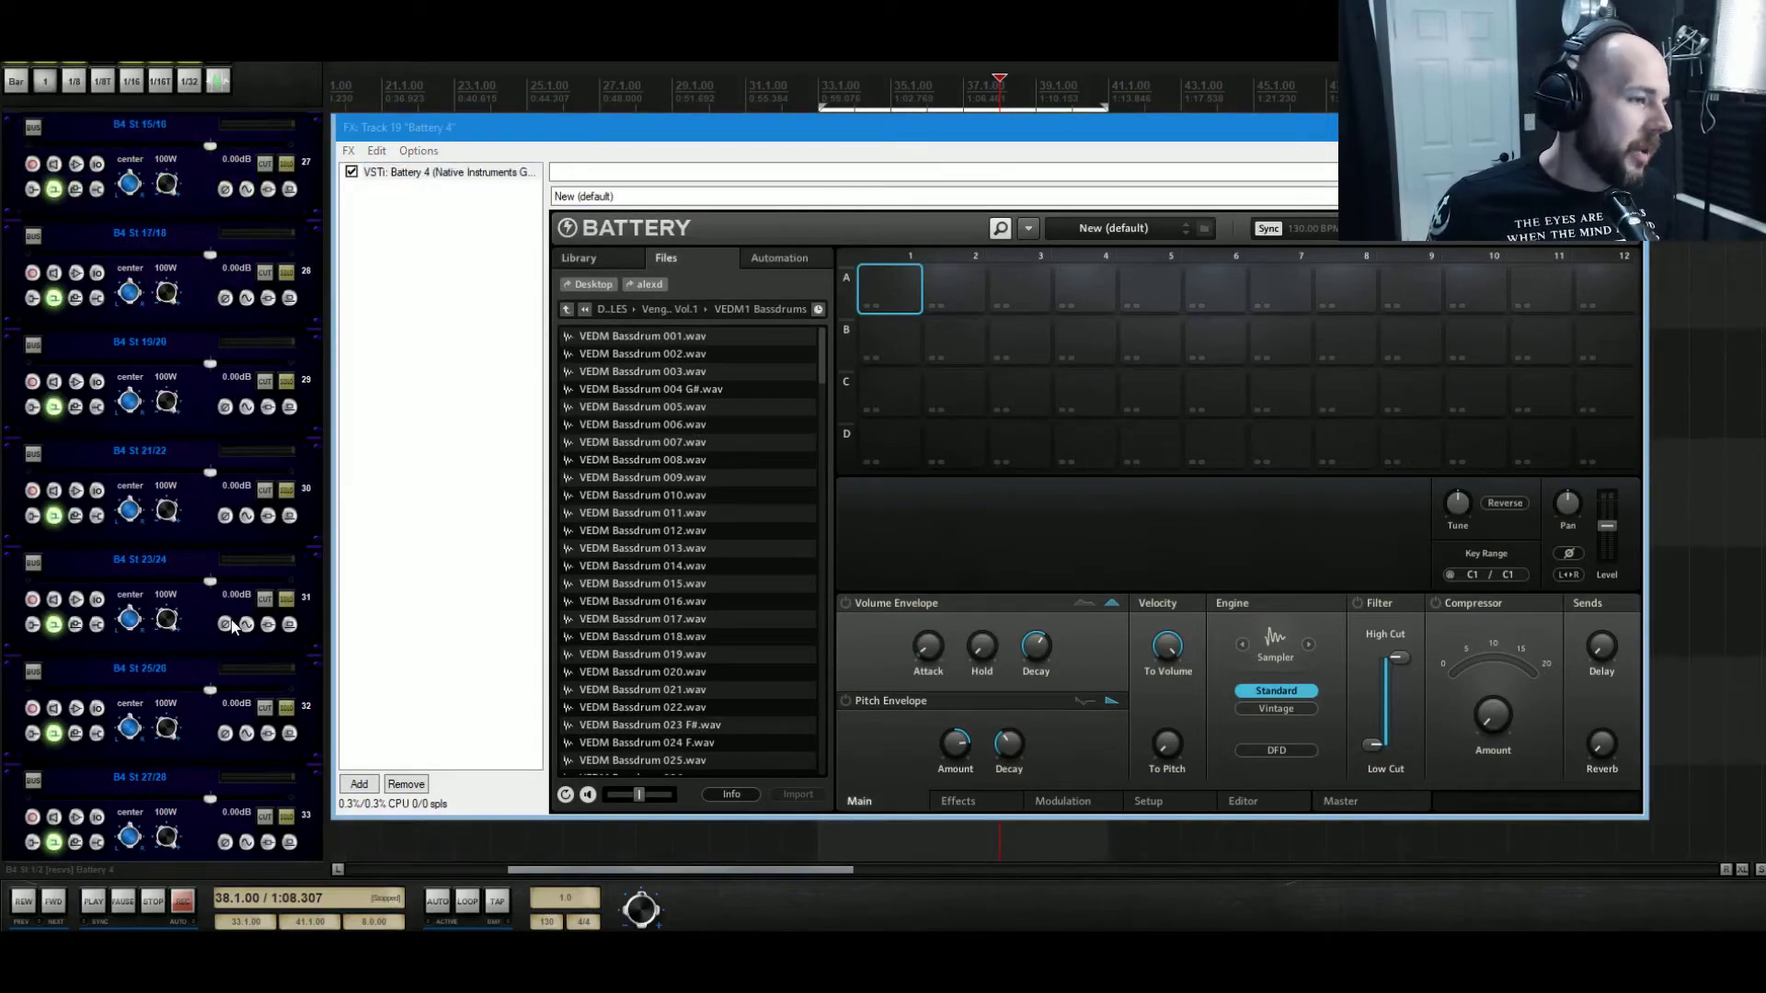
{"action": "scroll", "coordinate": [233, 626], "scroll_direction": "down", "scroll_amount": 4}
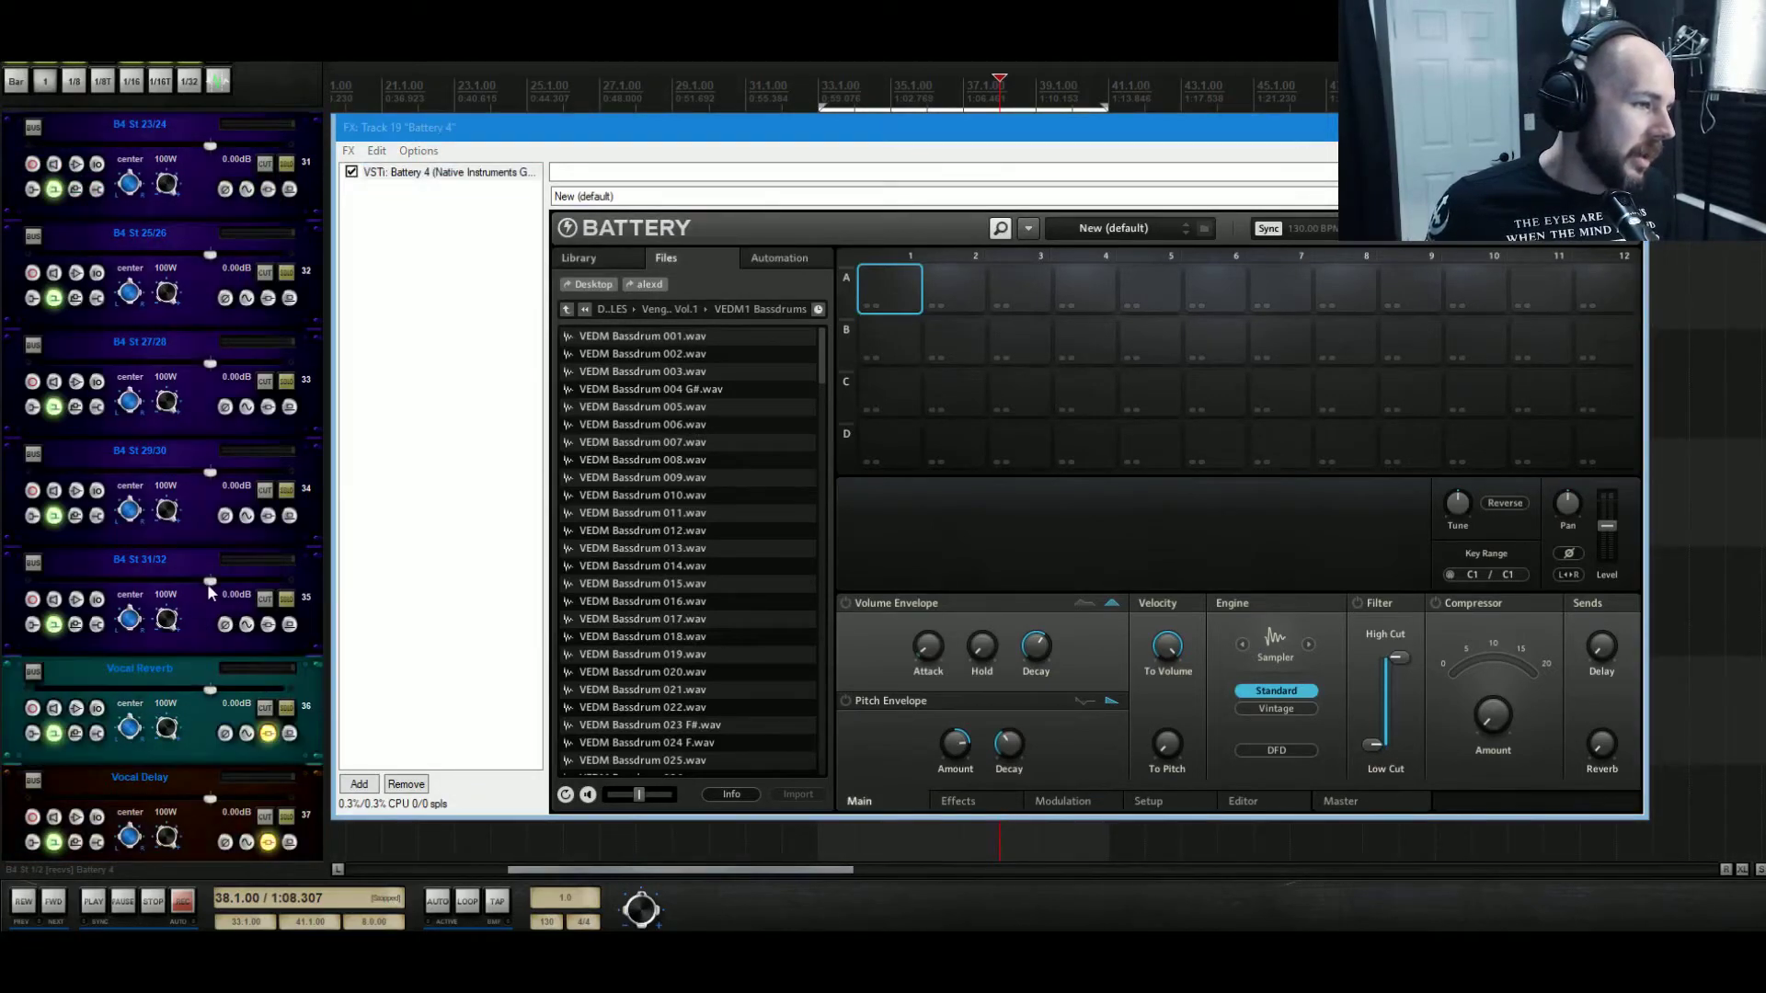
{"action": "left_click_drag", "start_coordinate": [209, 583], "coordinate": [163, 583]}
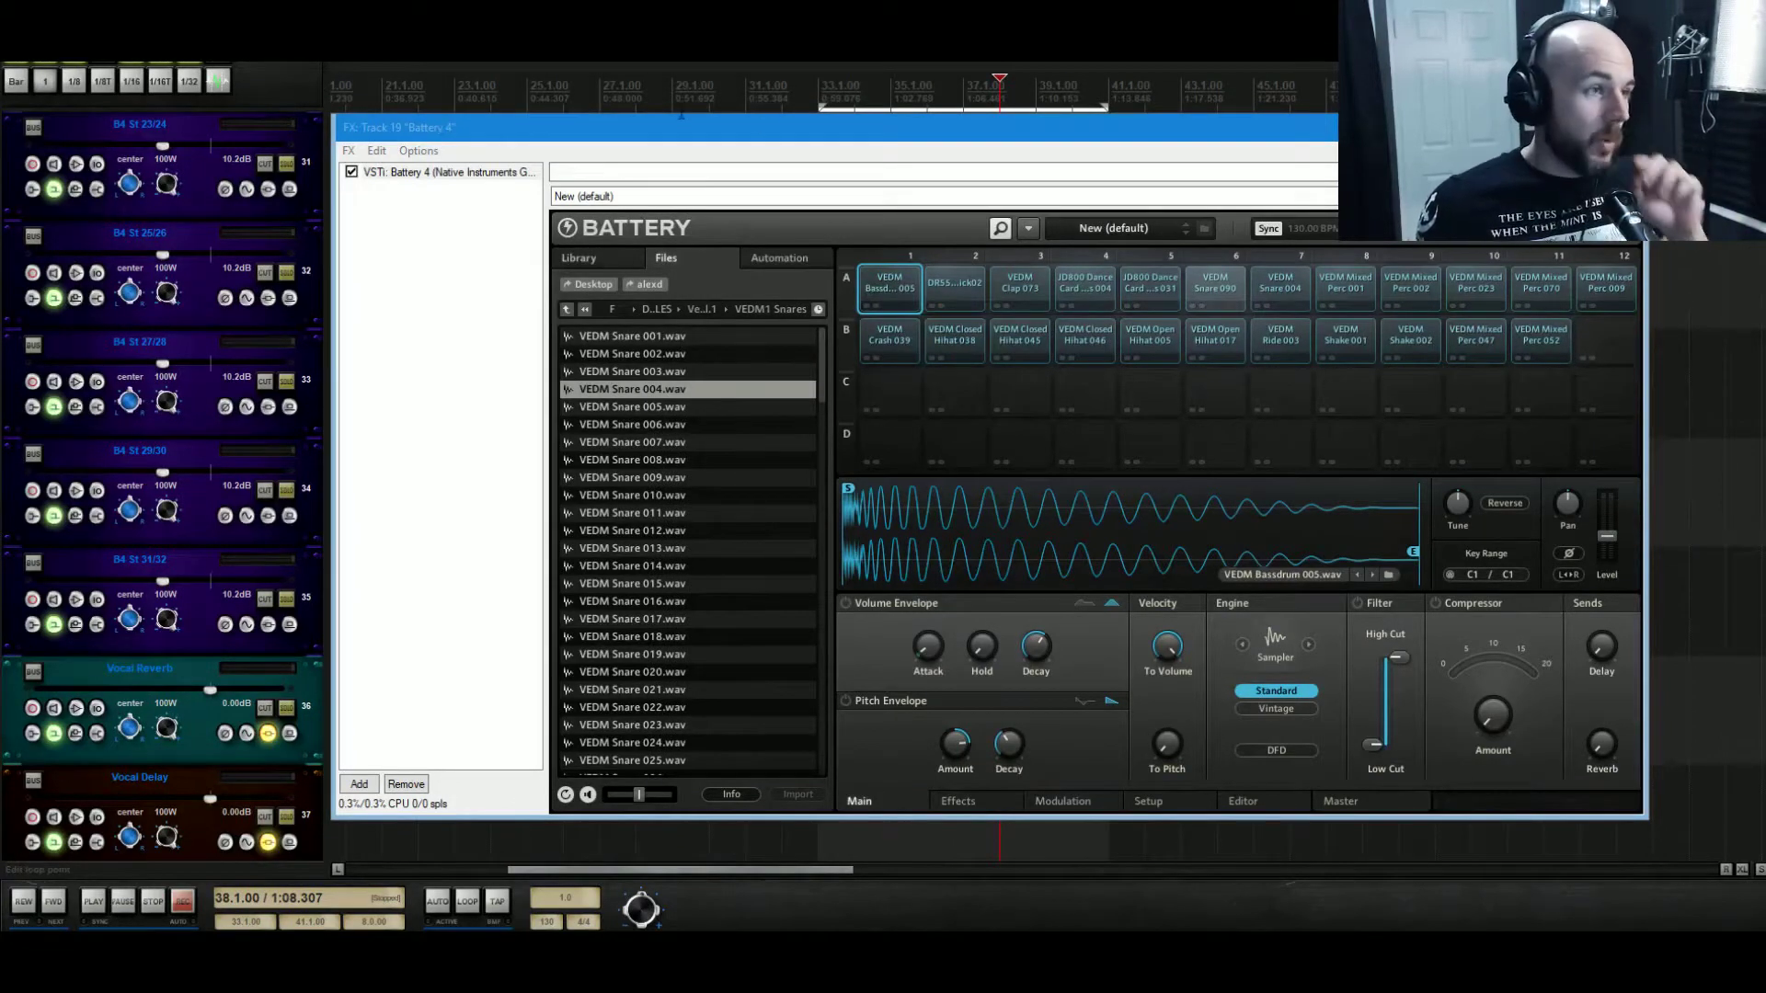
Move the Battery 4 window farther from the track list and bring the B4 St 1/2 track into view.
{"action": "left_click_drag", "start_coordinate": [681, 116], "coordinate": [750, 84]}
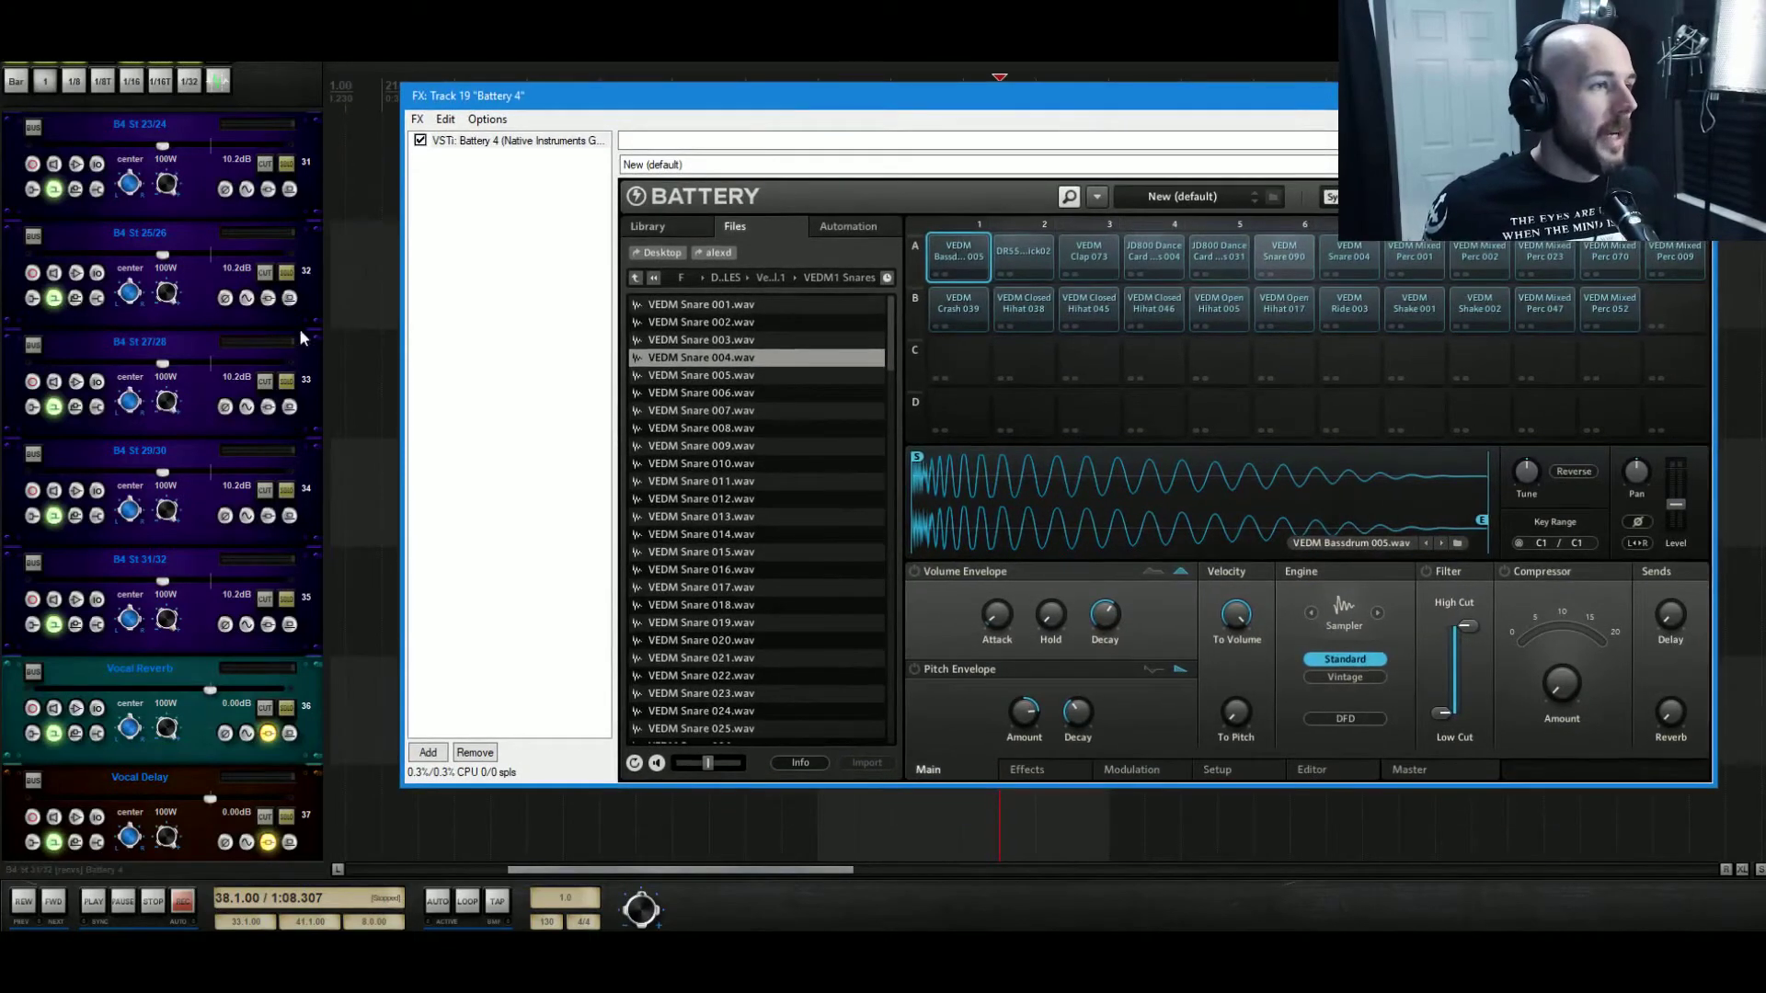
{"action": "left_click", "coordinate": [315, 289]}
{"action": "scroll", "coordinate": [337, 289], "scroll_direction": "up", "scroll_amount": 5}
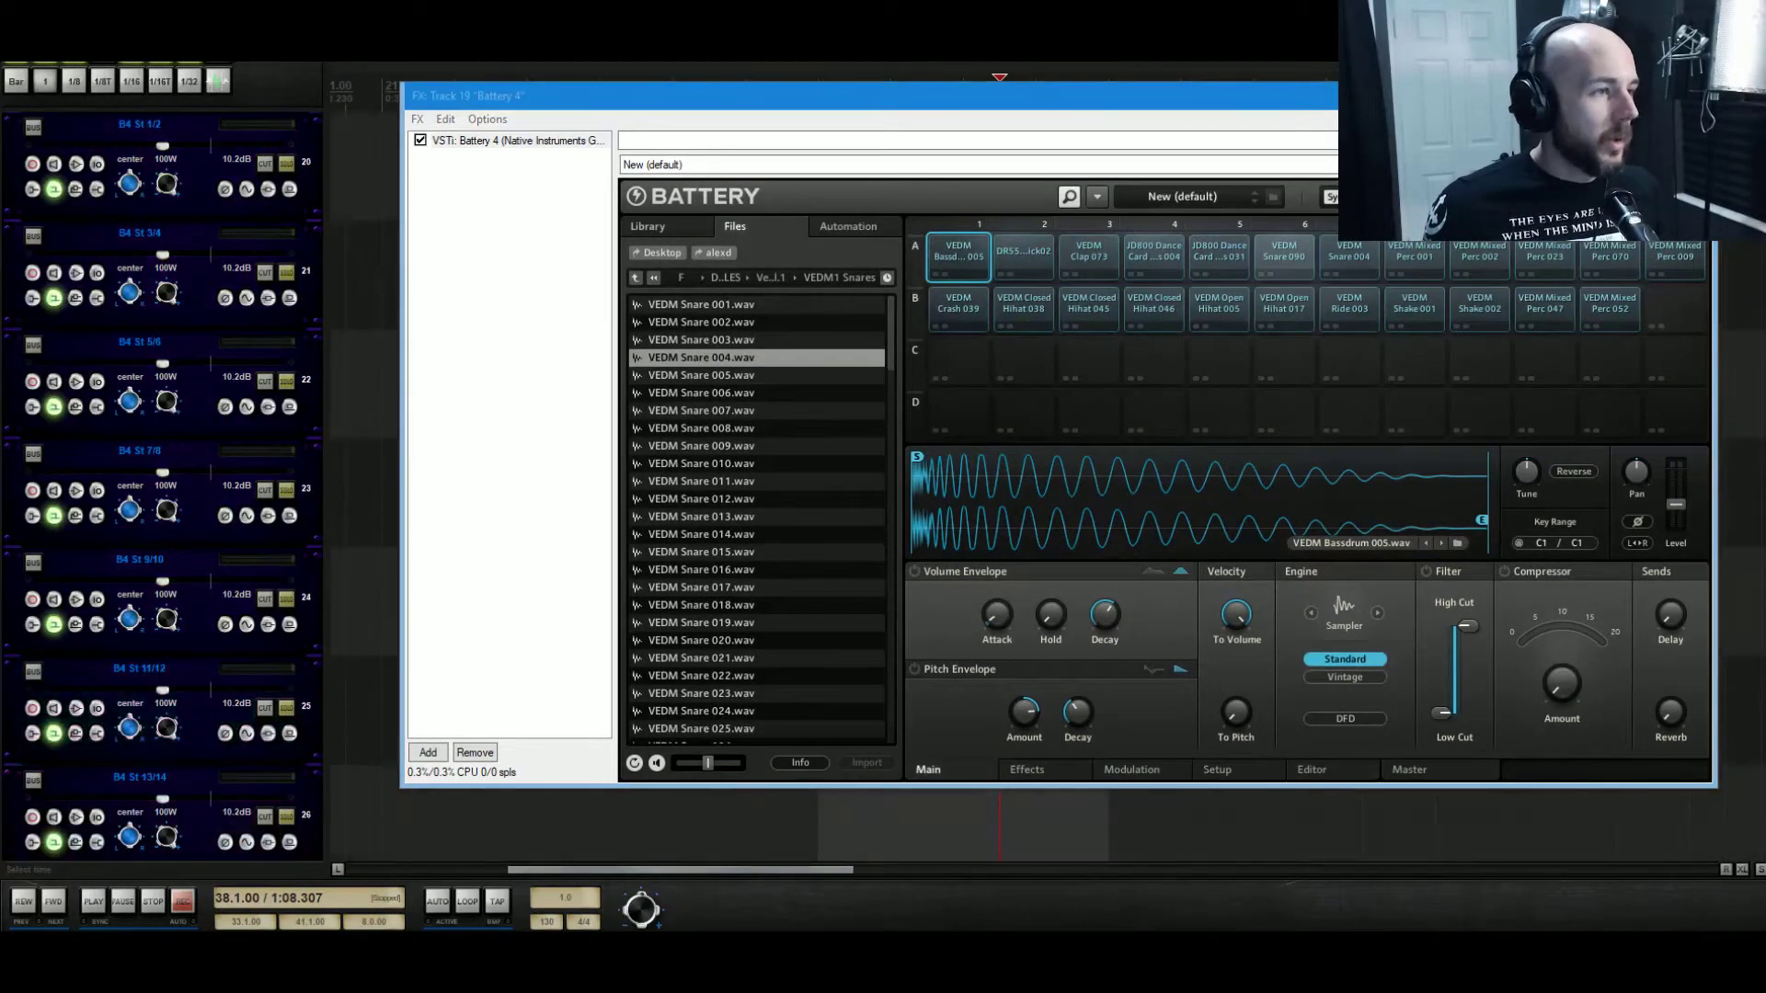
{"action": "scroll", "coordinate": [353, 293], "scroll_direction": "up", "scroll_amount": 2}
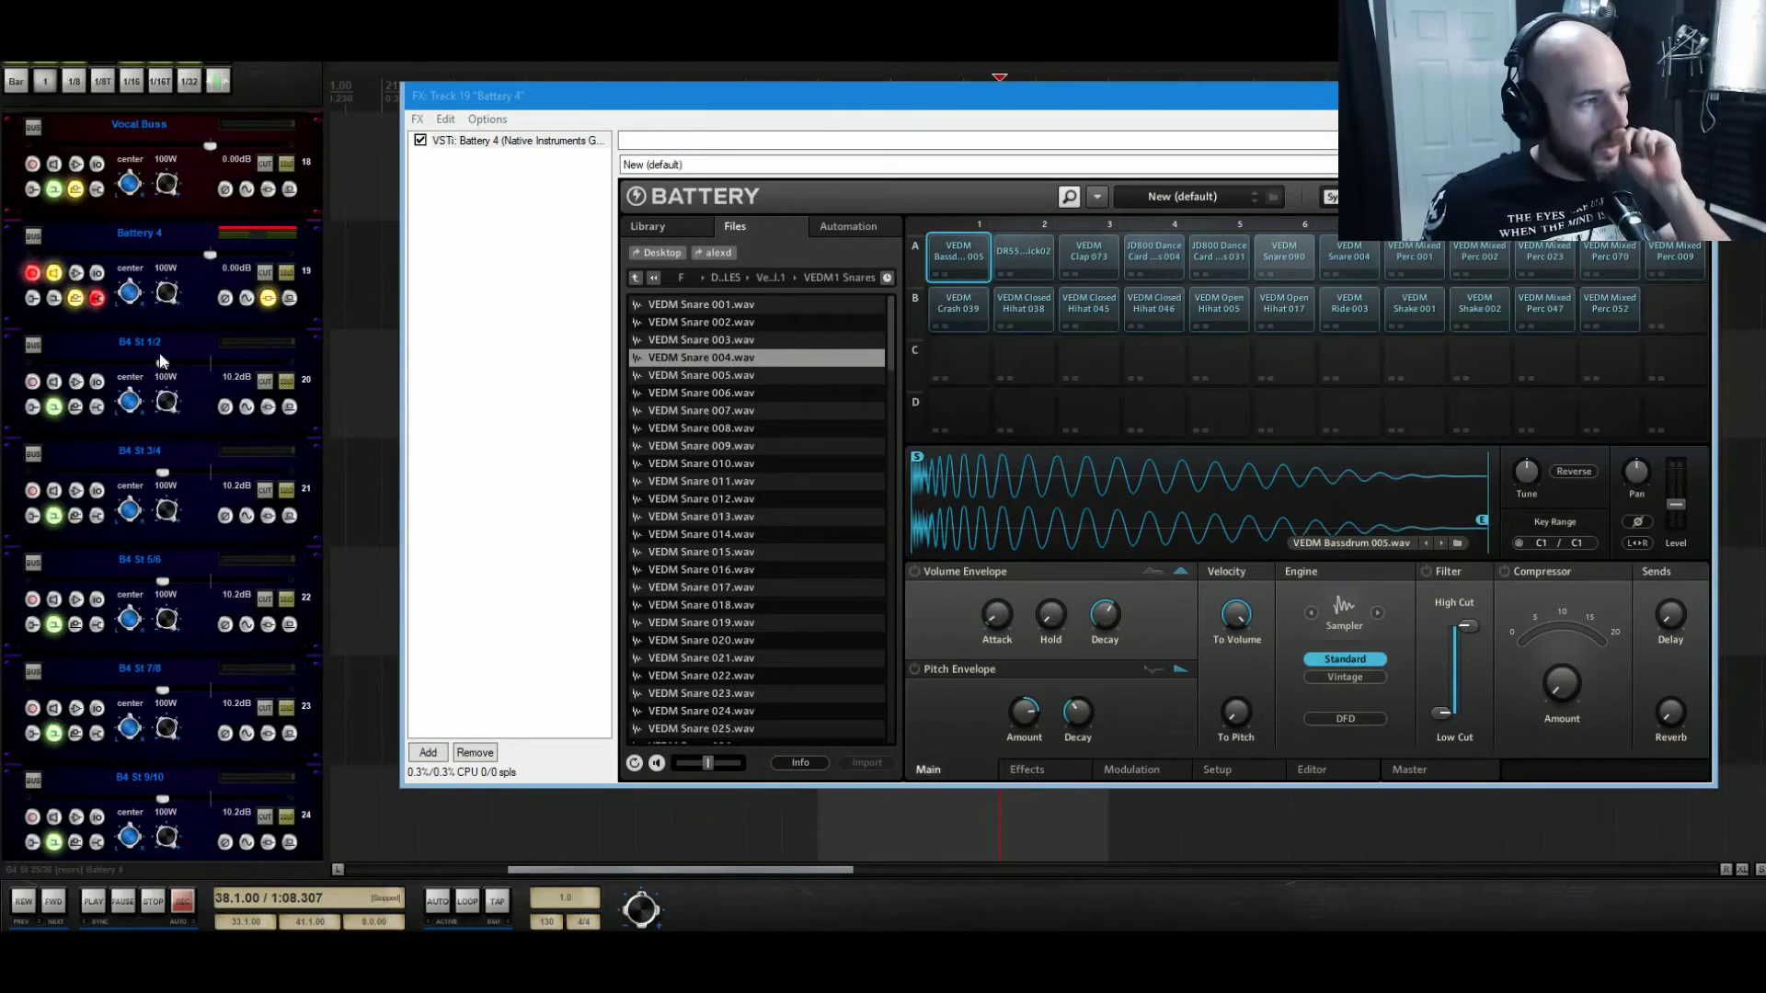
{"action": "mouse_move", "coordinate": [165, 362]}
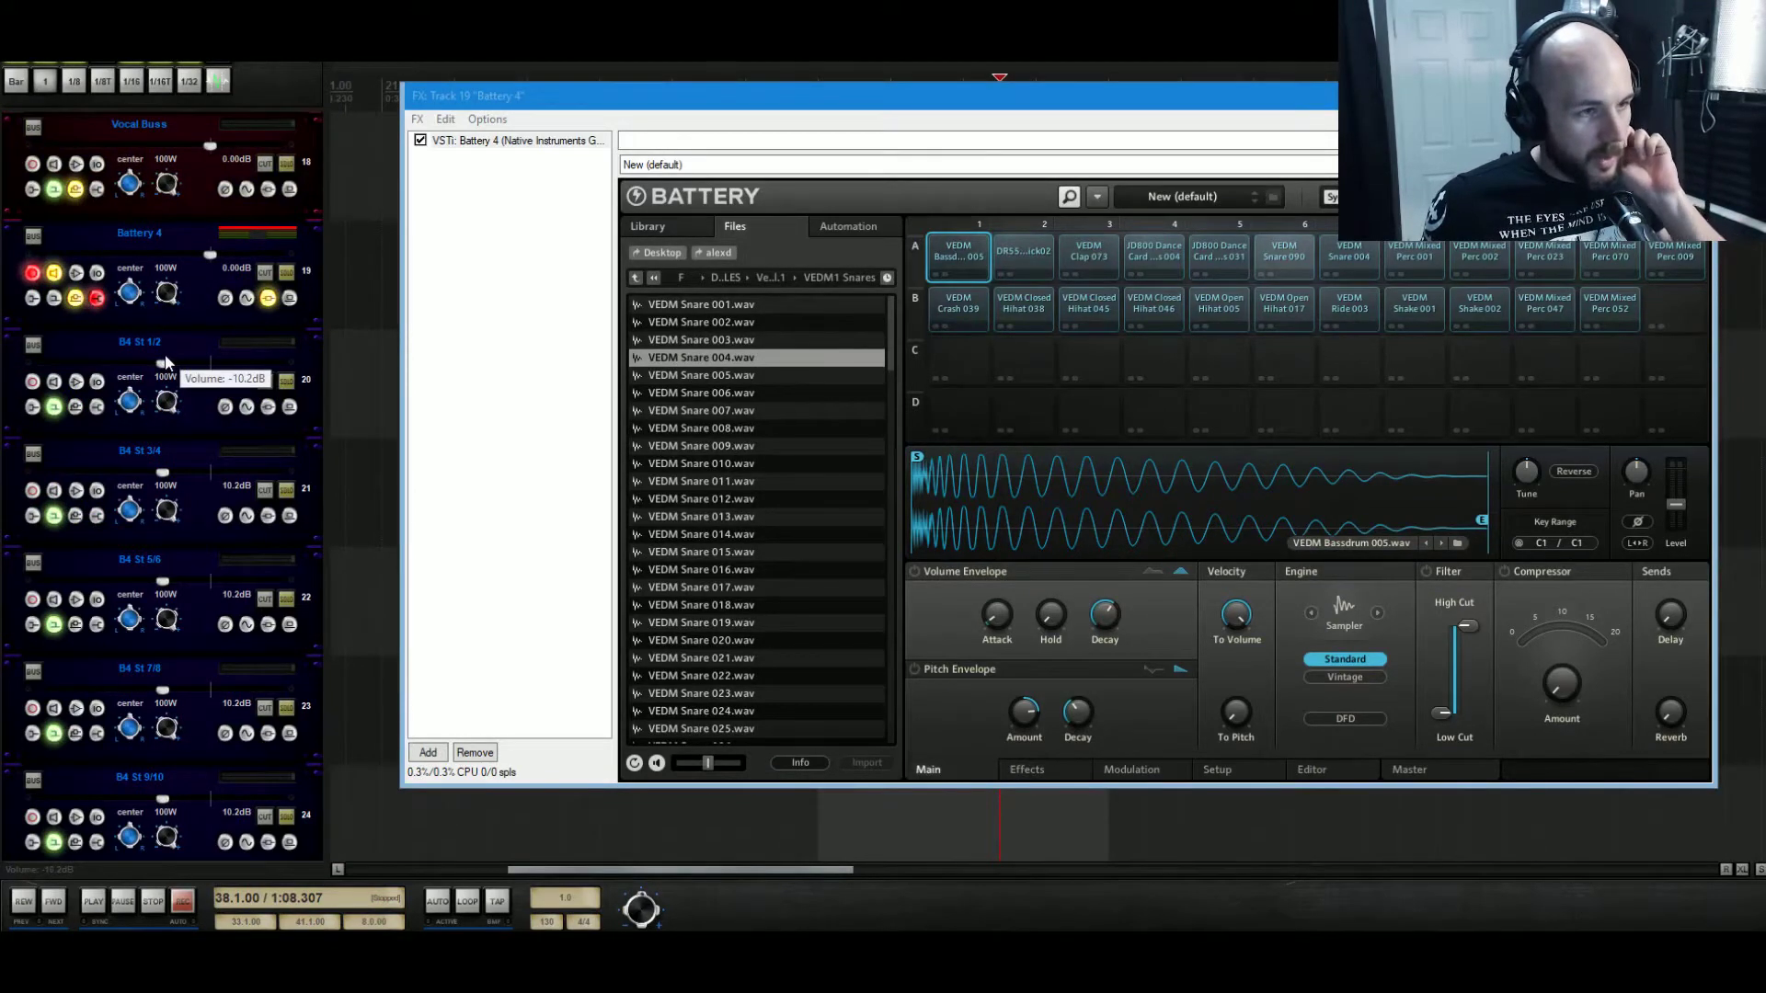
Audition the two kick cells and a closed hi-hat cell to check which output track they play through.
{"action": "left_click", "coordinate": [957, 250]}
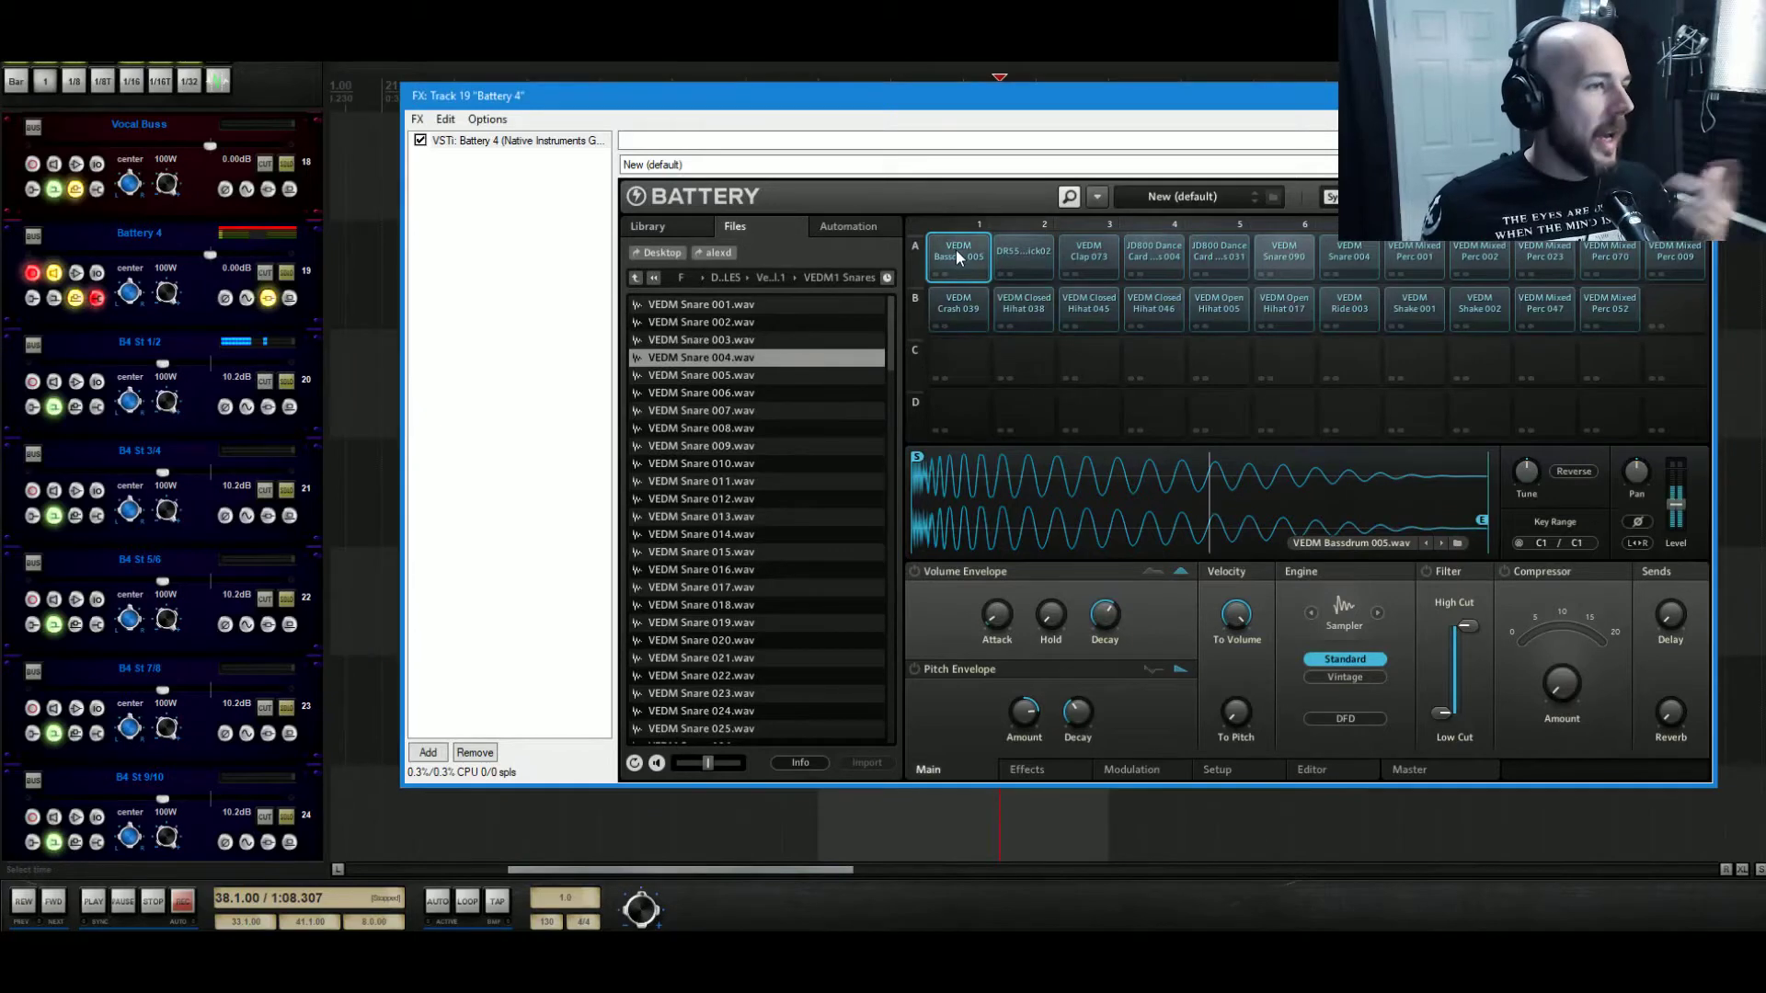
{"action": "left_click", "coordinate": [1086, 303]}
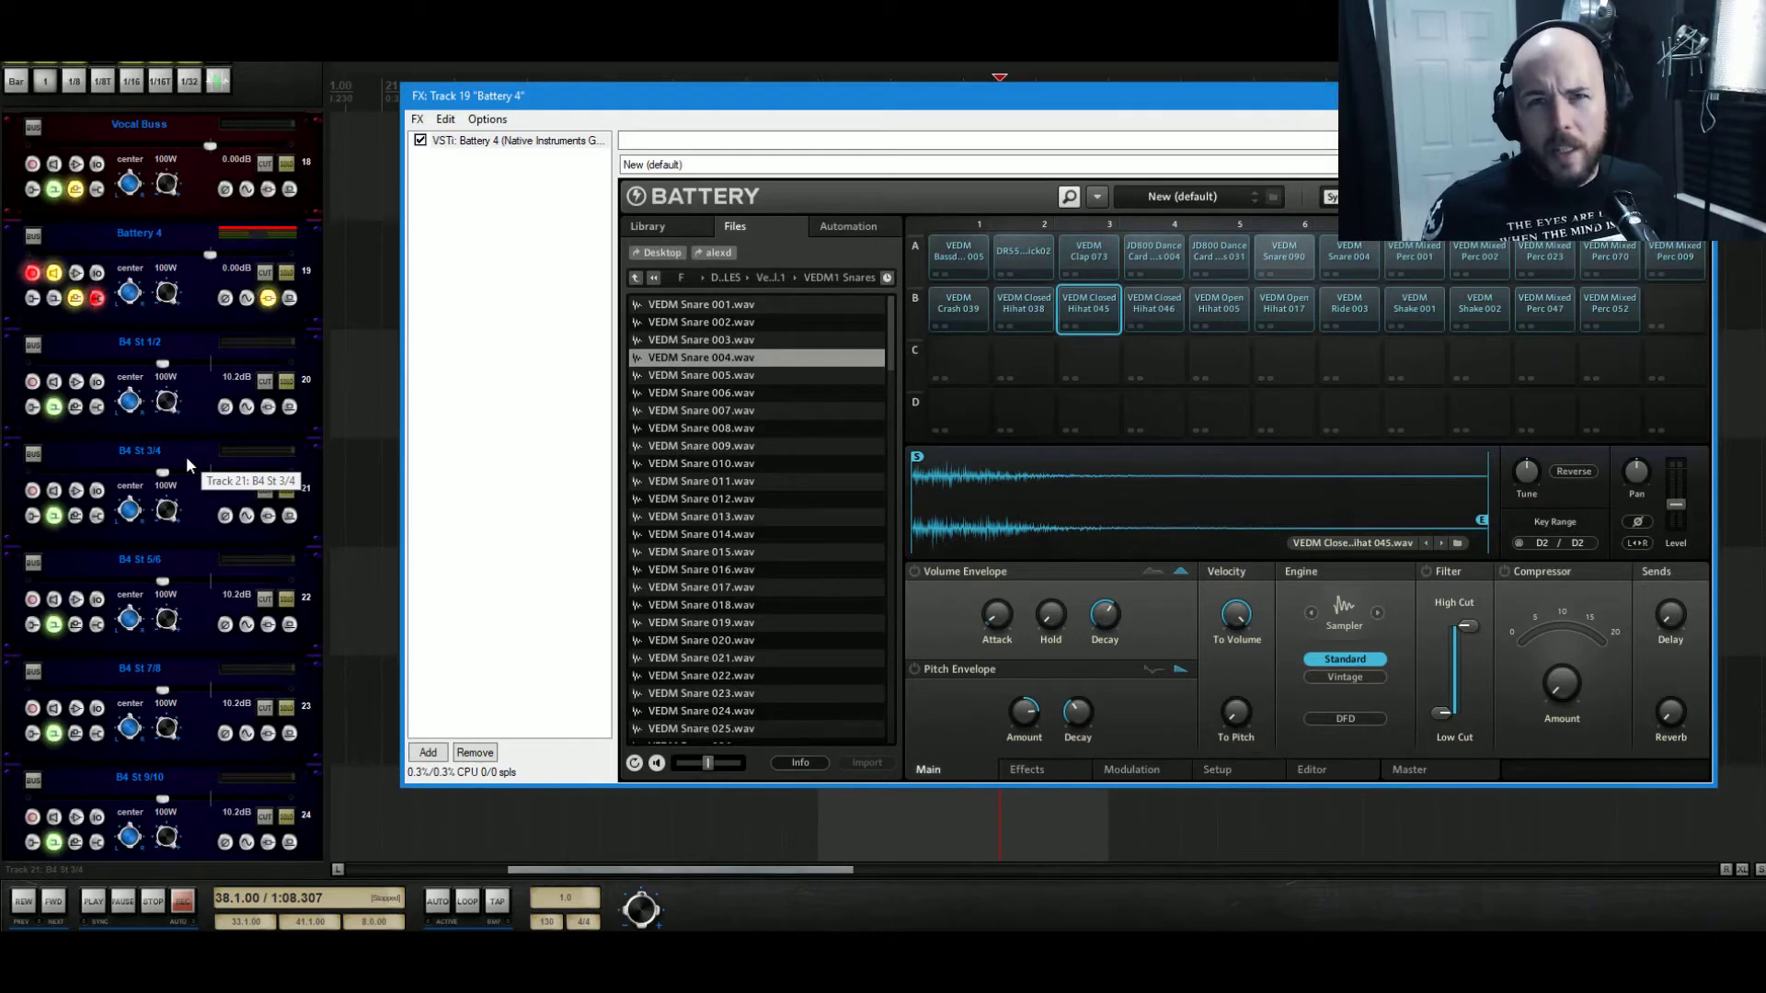
{"action": "left_click", "coordinate": [942, 372]}
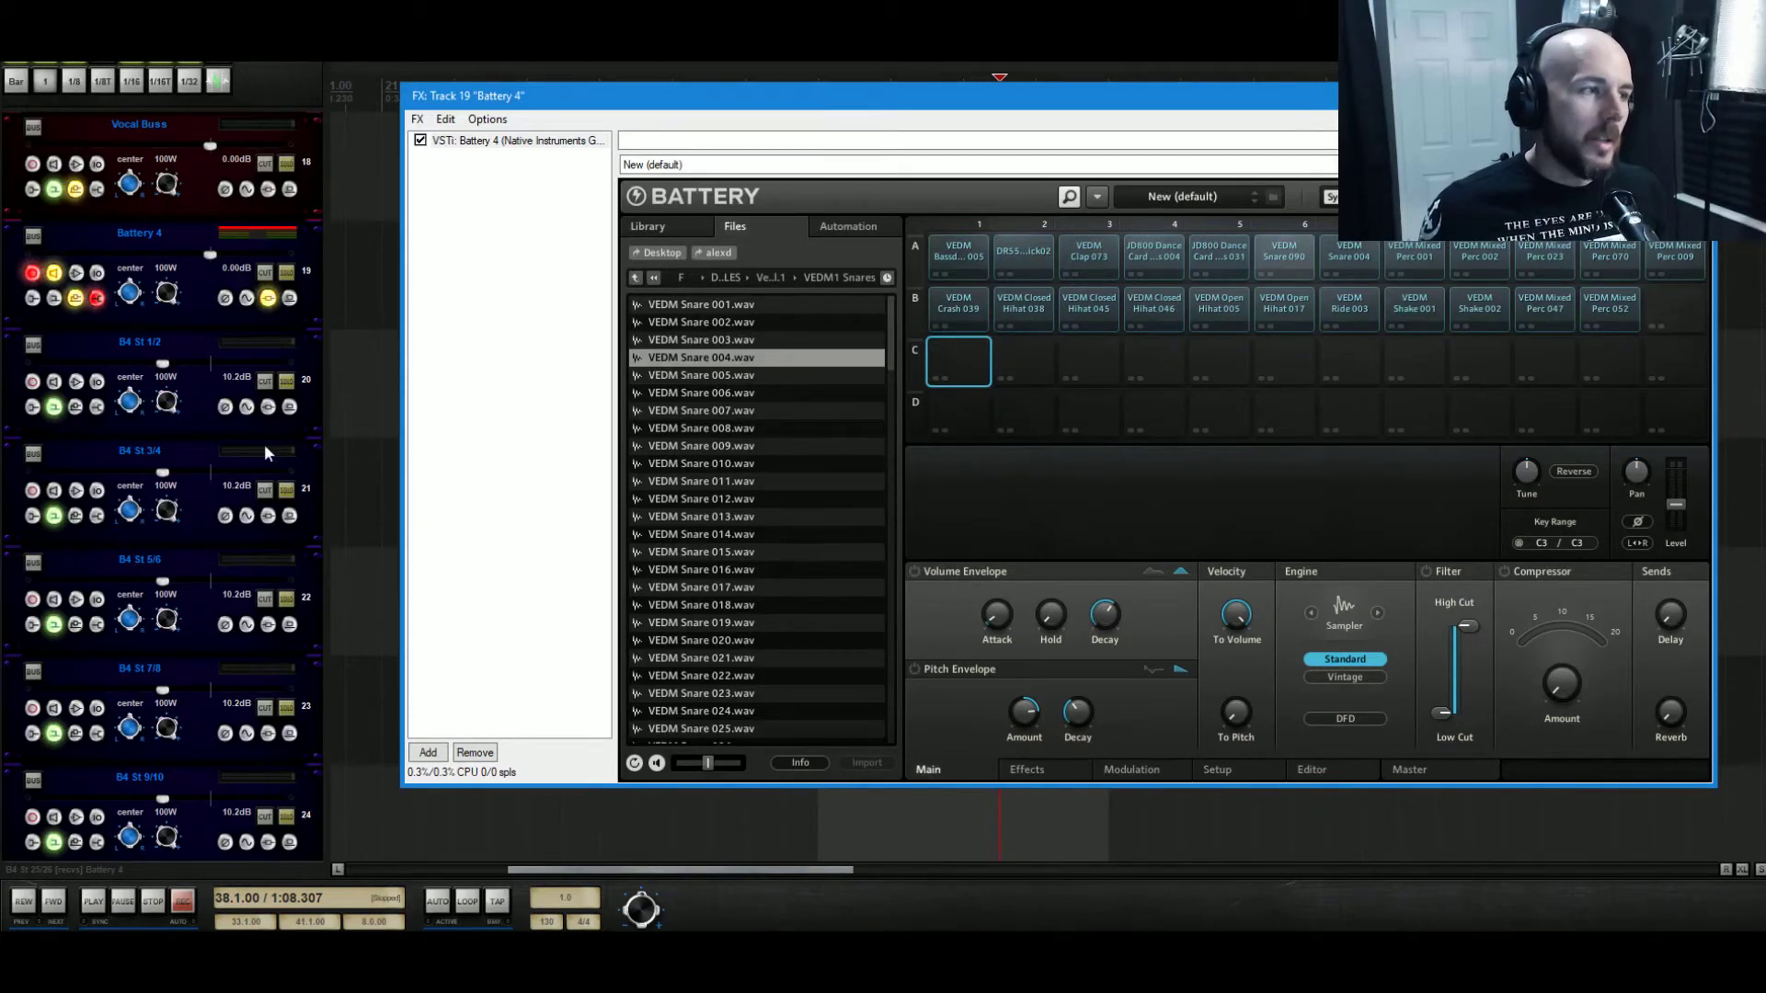
{"action": "left_click", "coordinate": [966, 254]}
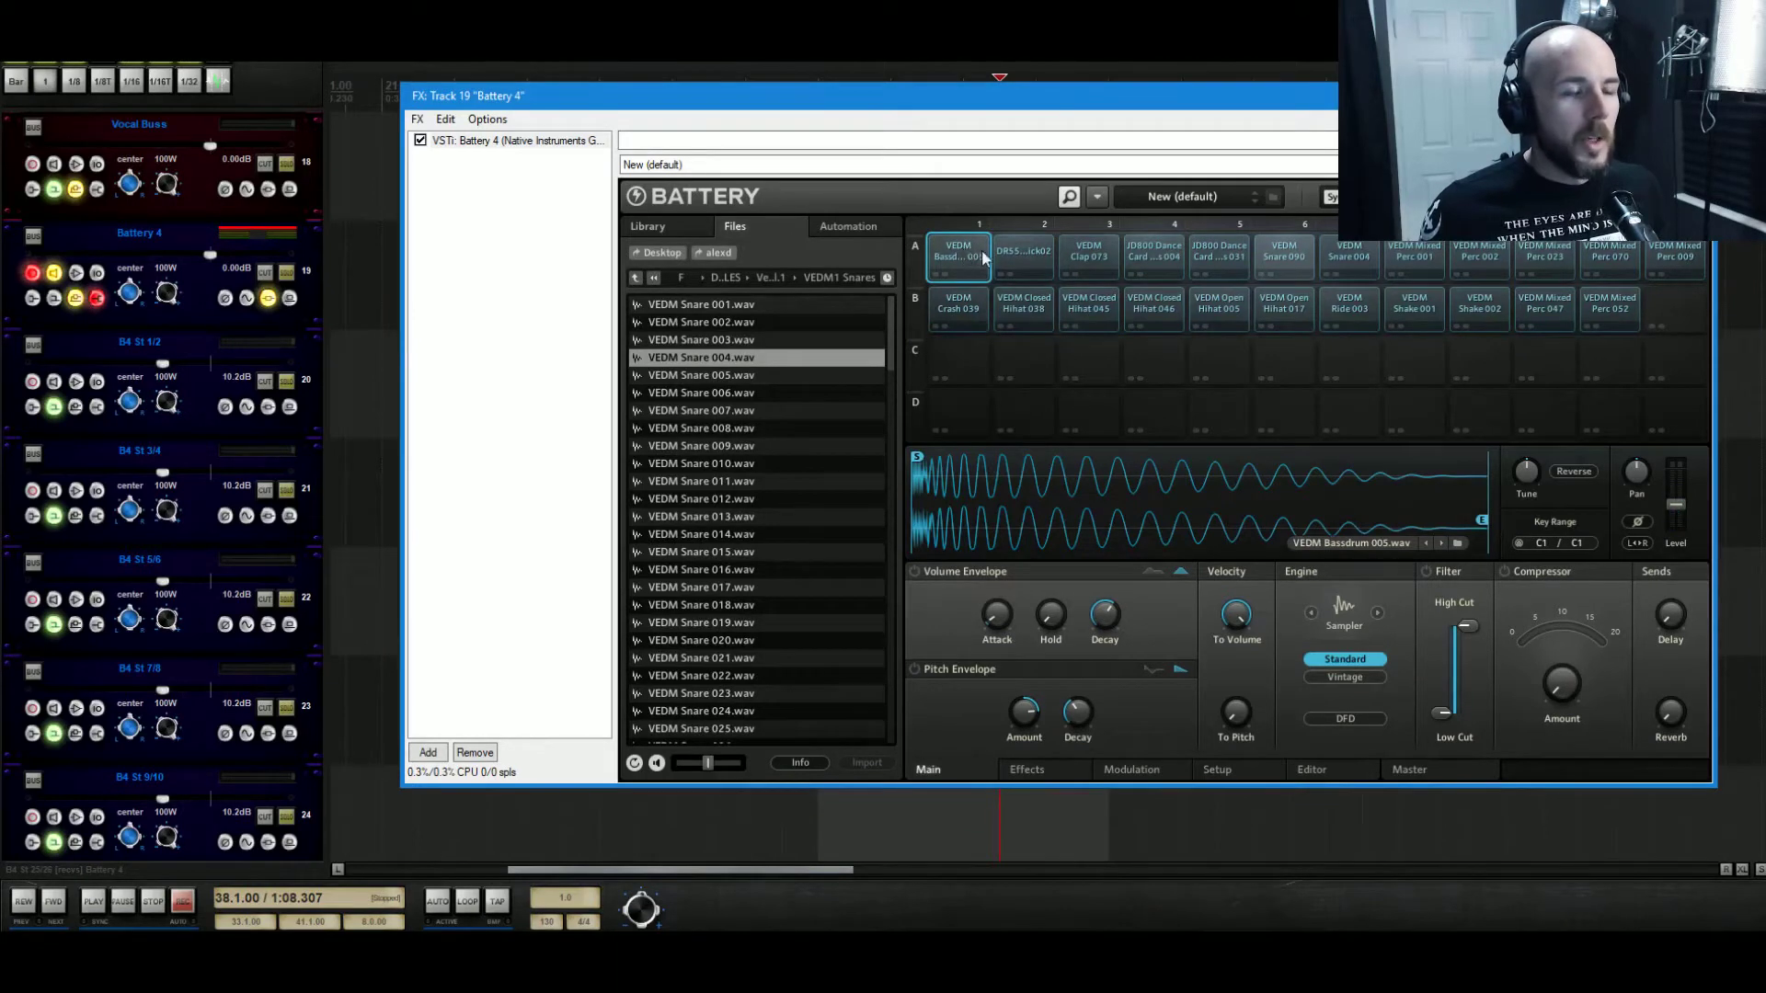
{"action": "left_click", "coordinate": [1029, 271]}
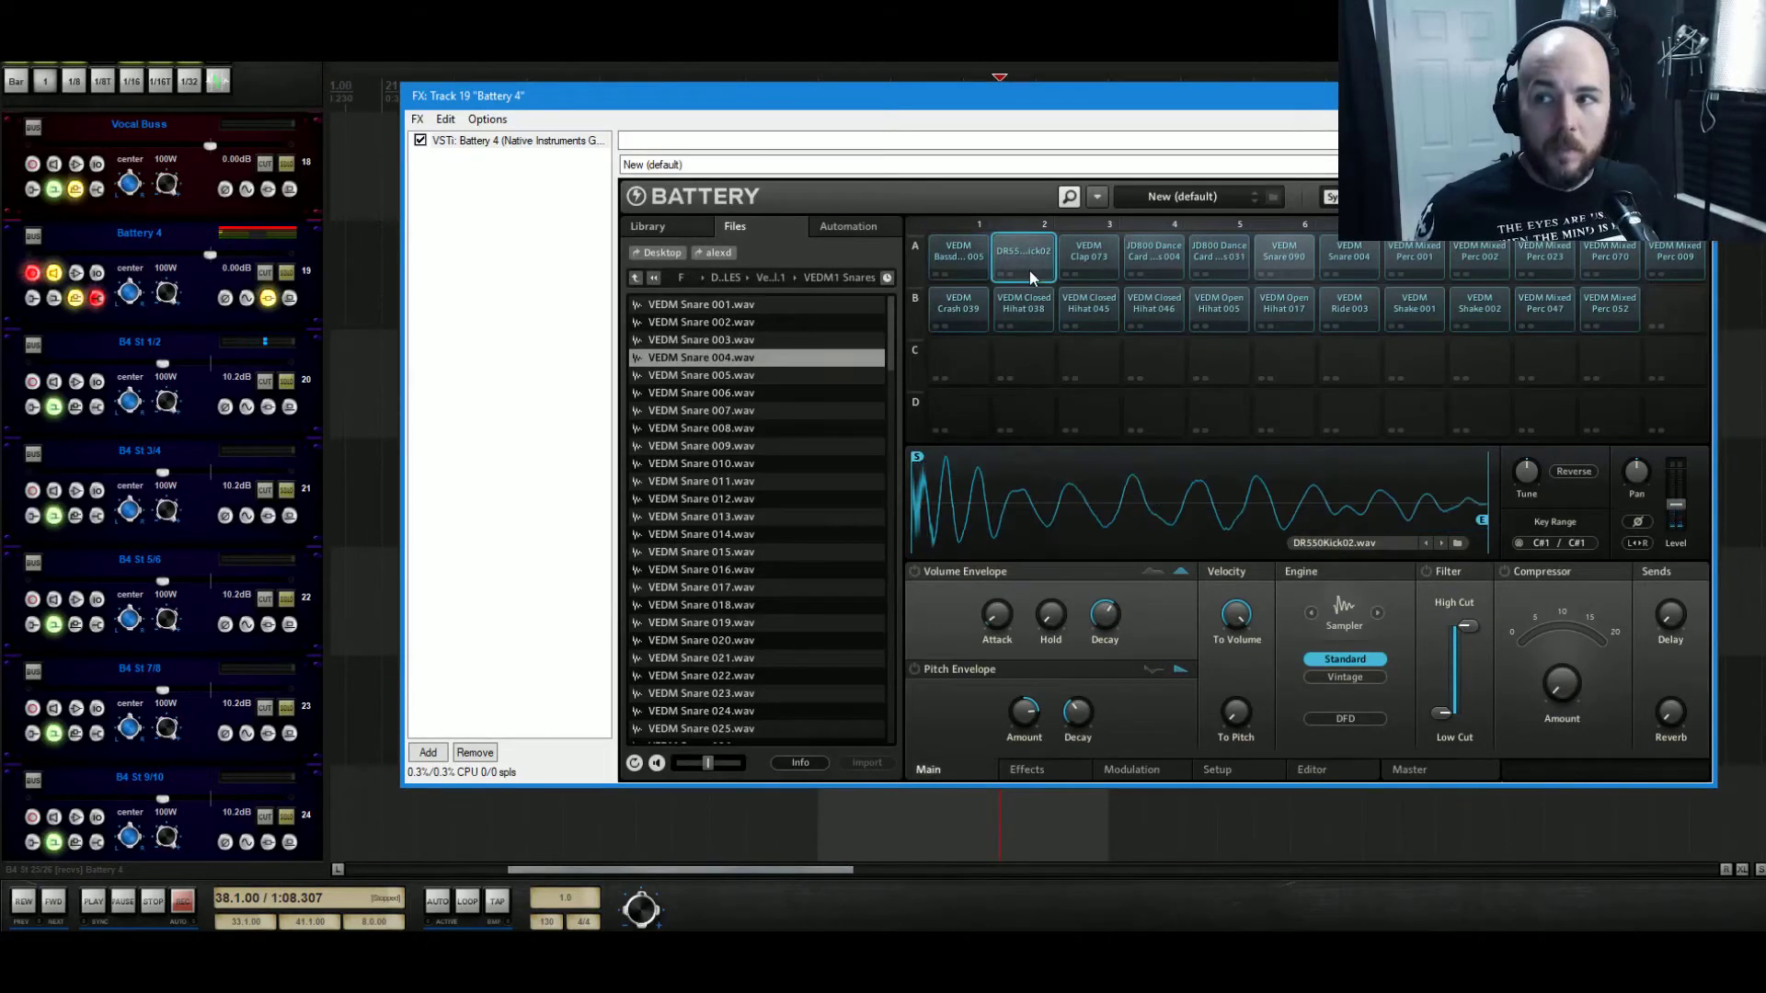
{"action": "left_click", "coordinate": [947, 251]}
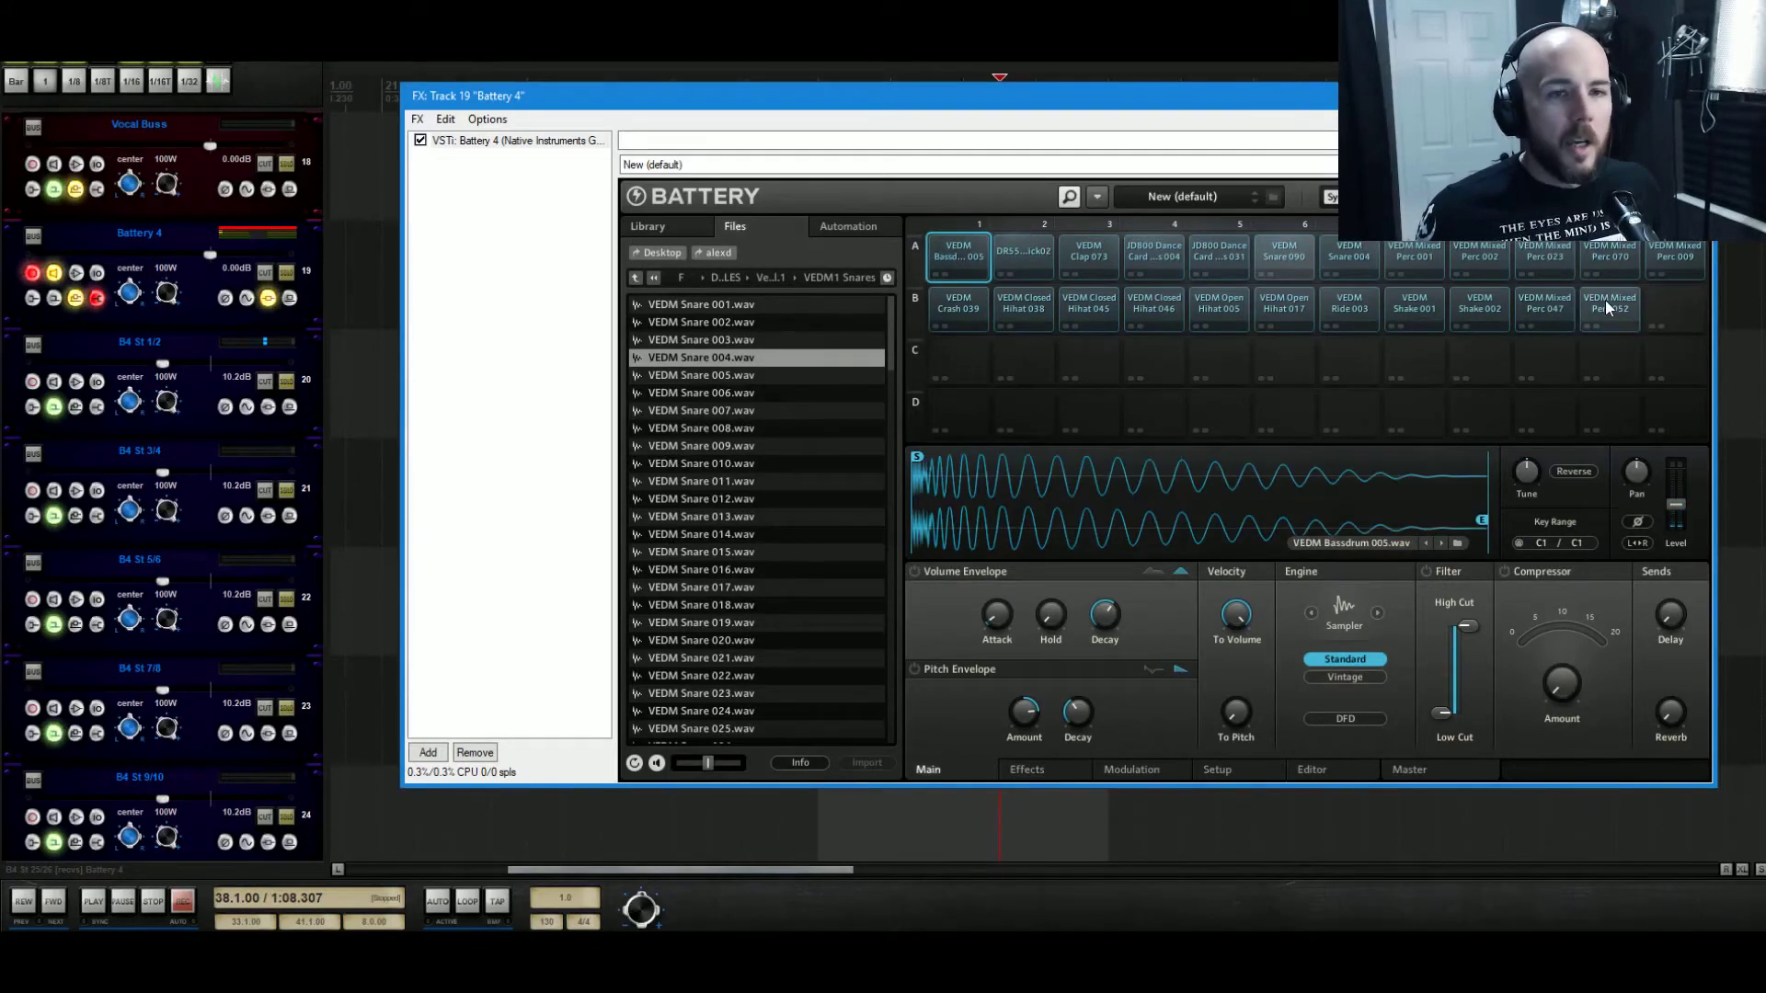
Raise the level of all cells from A1 to D12 slightly and audition the two kick cells.
{"action": "left_click", "coordinate": [1687, 434]}
{"action": "left_click_drag", "start_coordinate": [1683, 508], "coordinate": [1692, 499]}
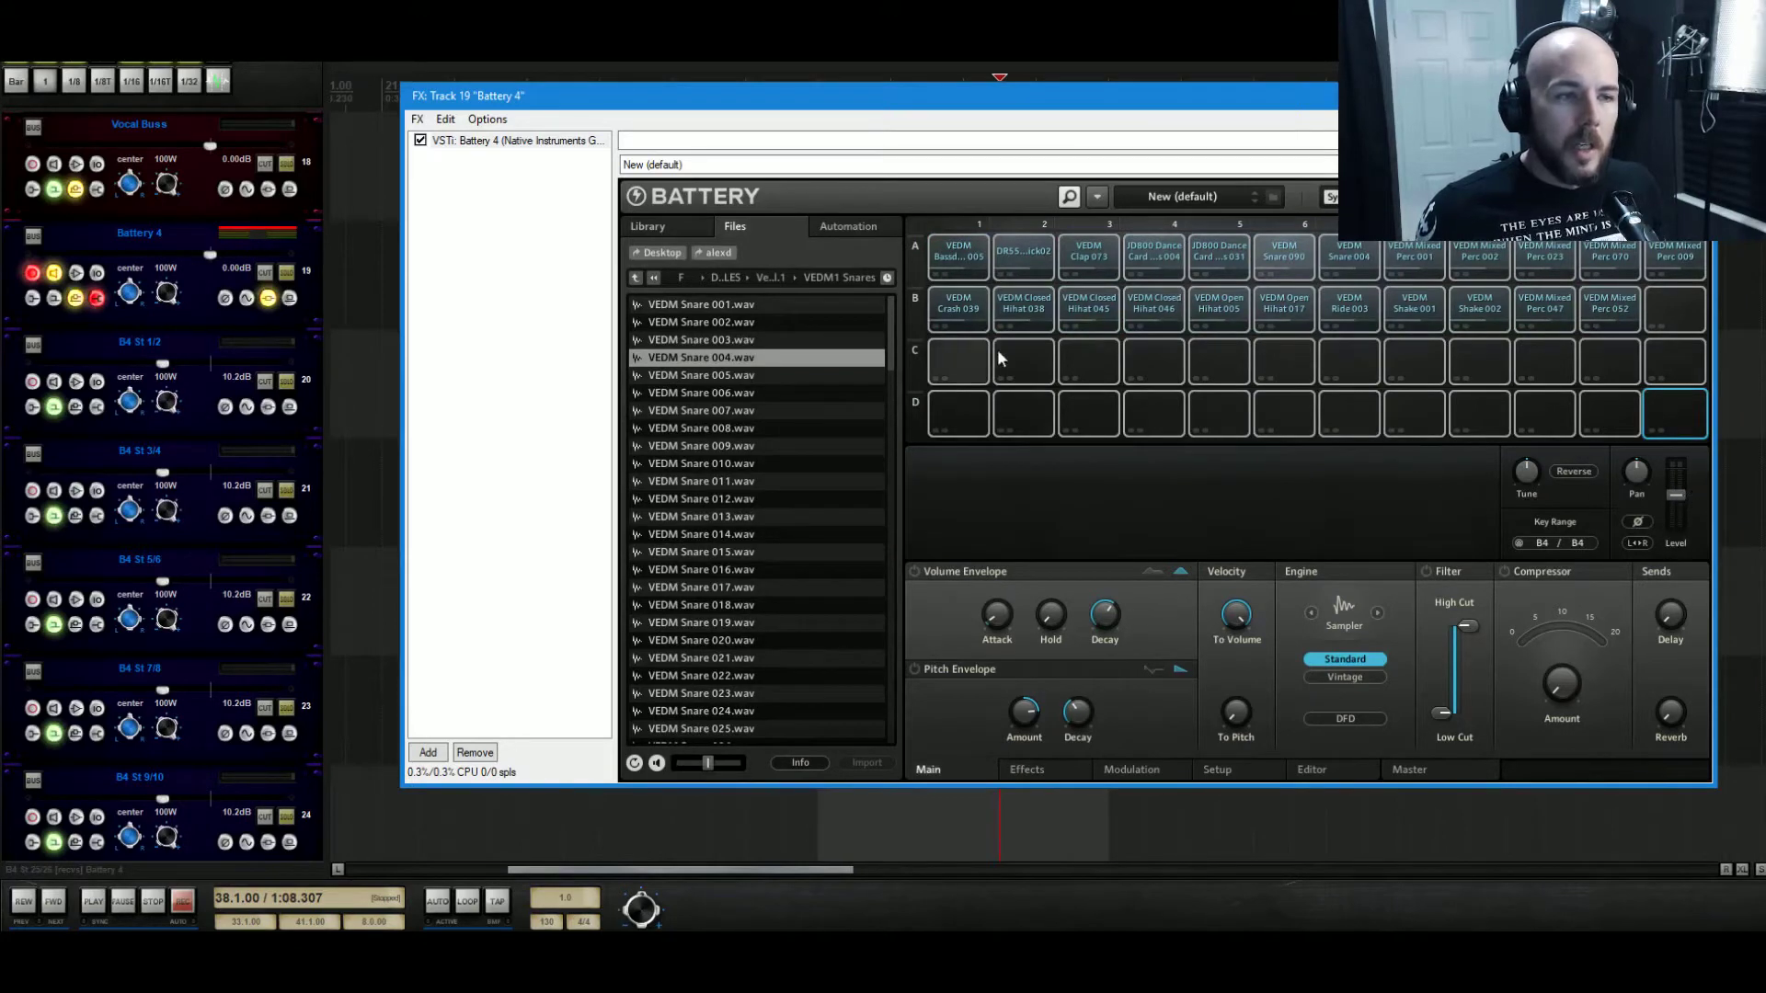
{"action": "left_click", "coordinate": [961, 361]}
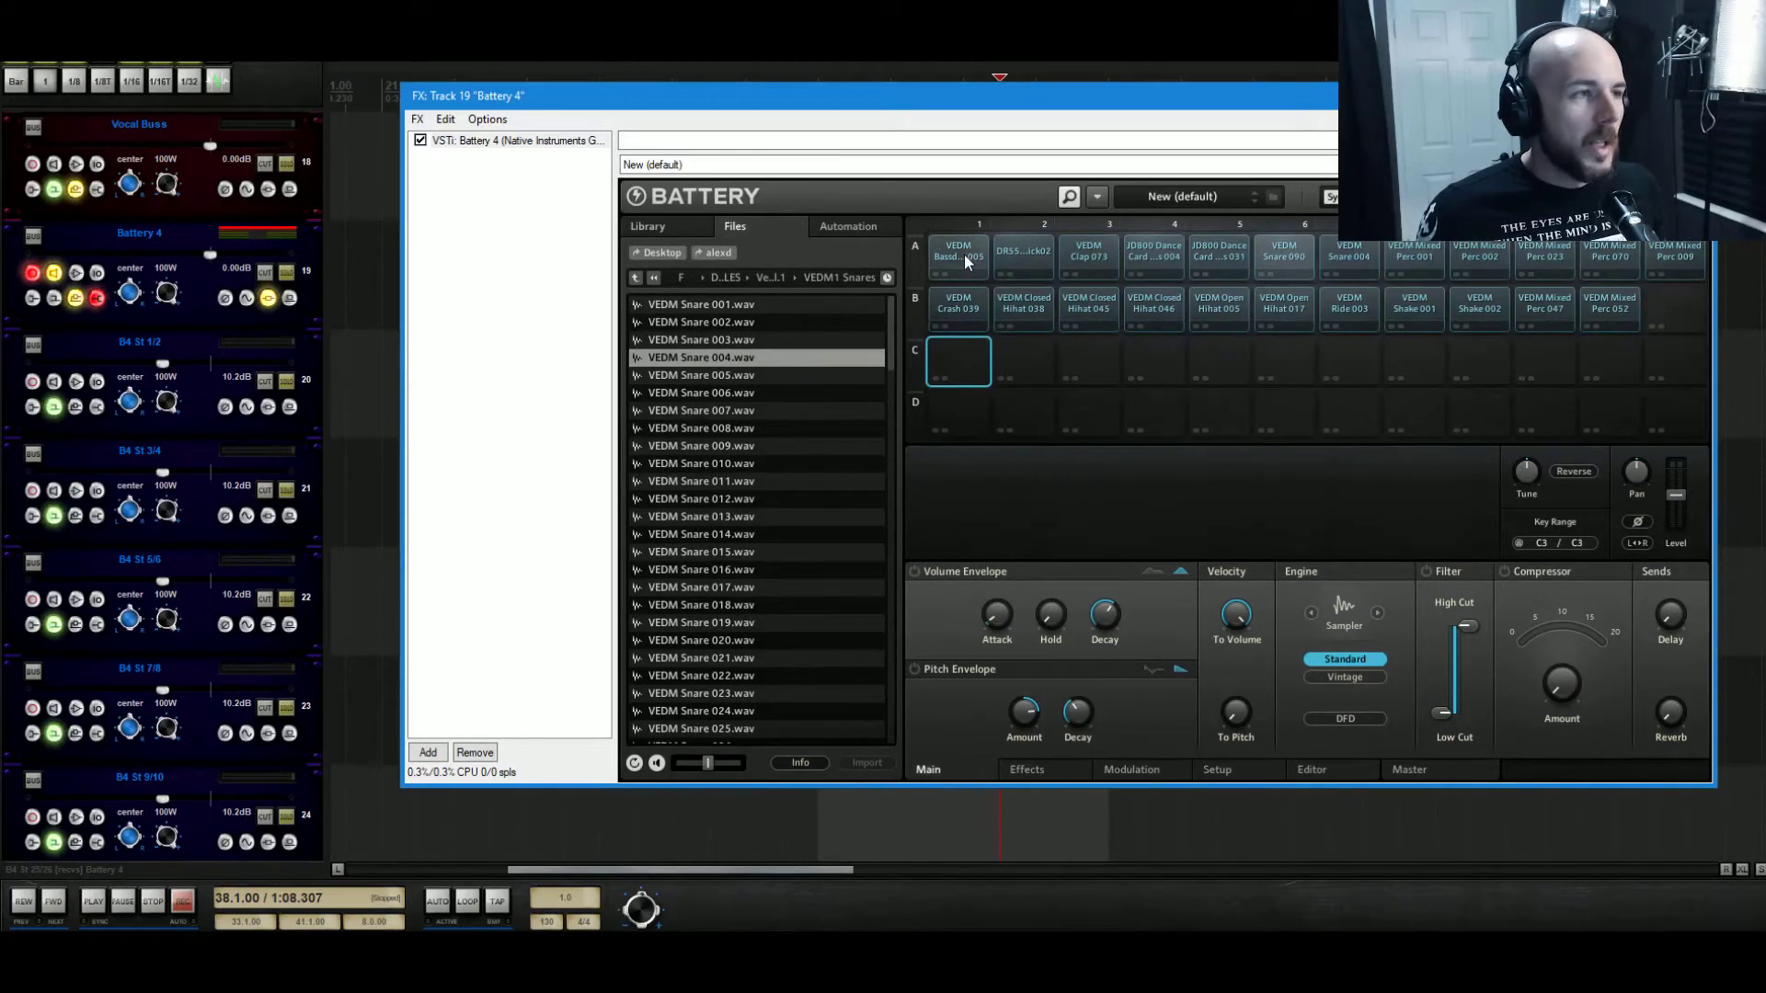
{"action": "left_click", "coordinate": [964, 254]}
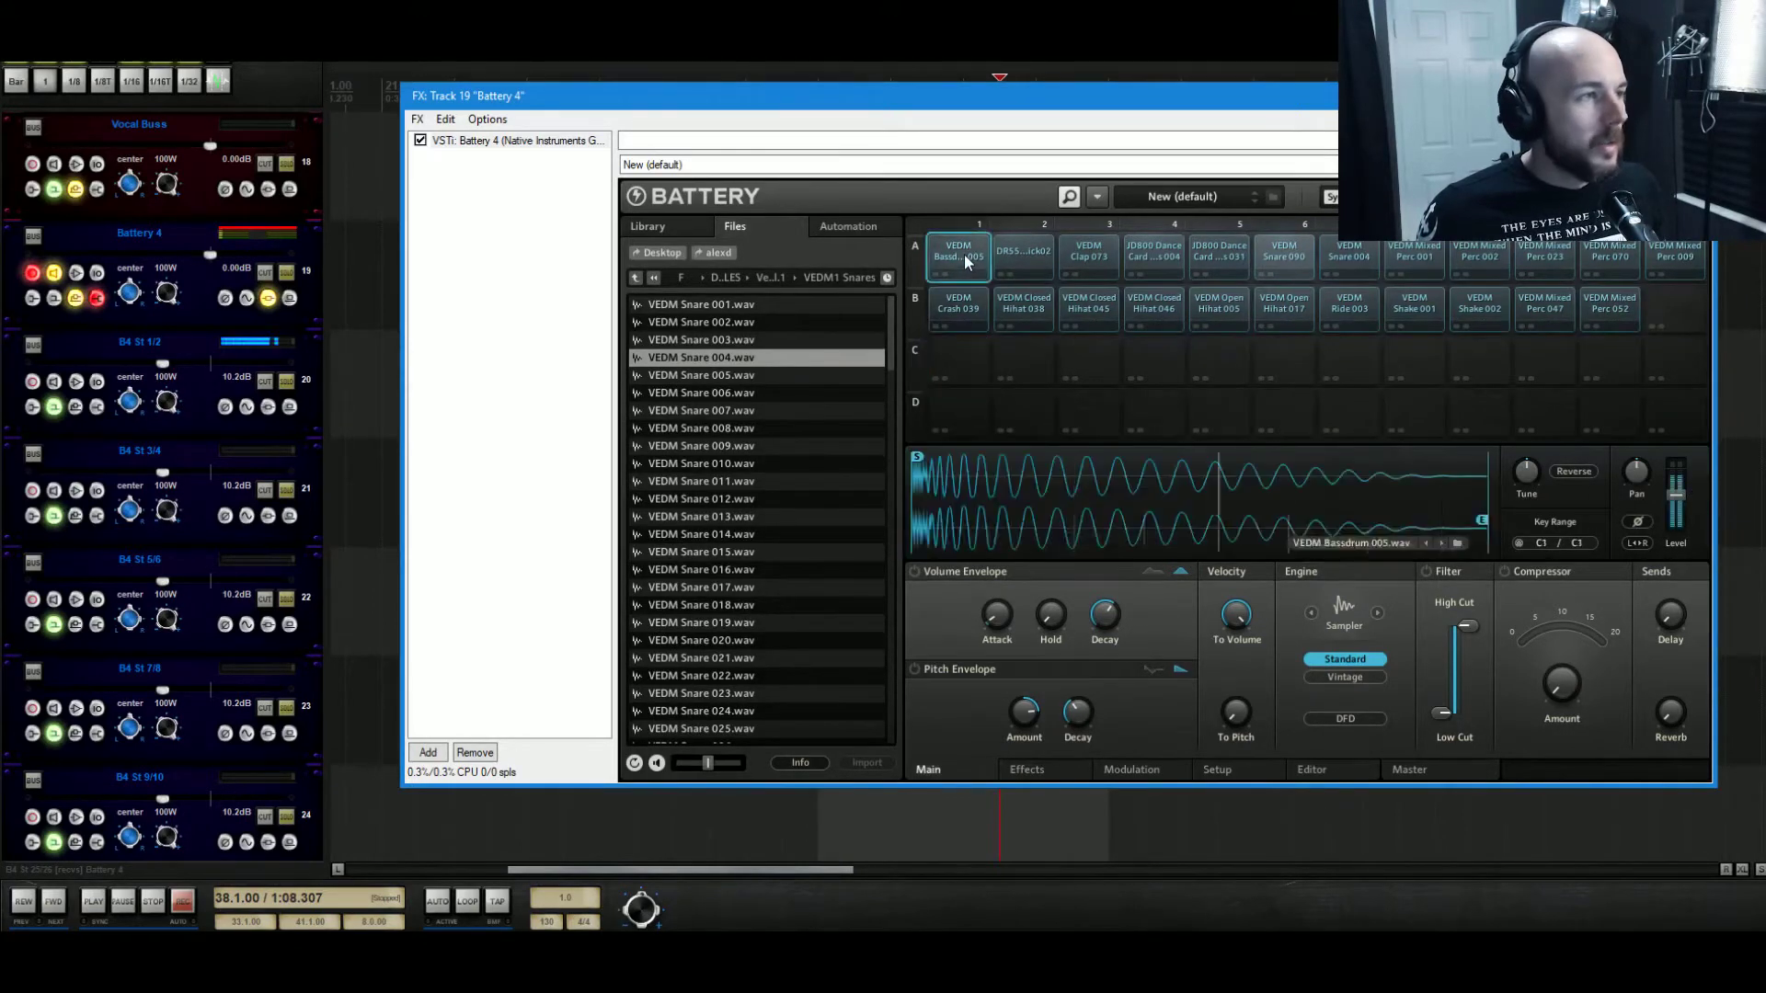
{"action": "left_click", "coordinate": [1022, 252]}
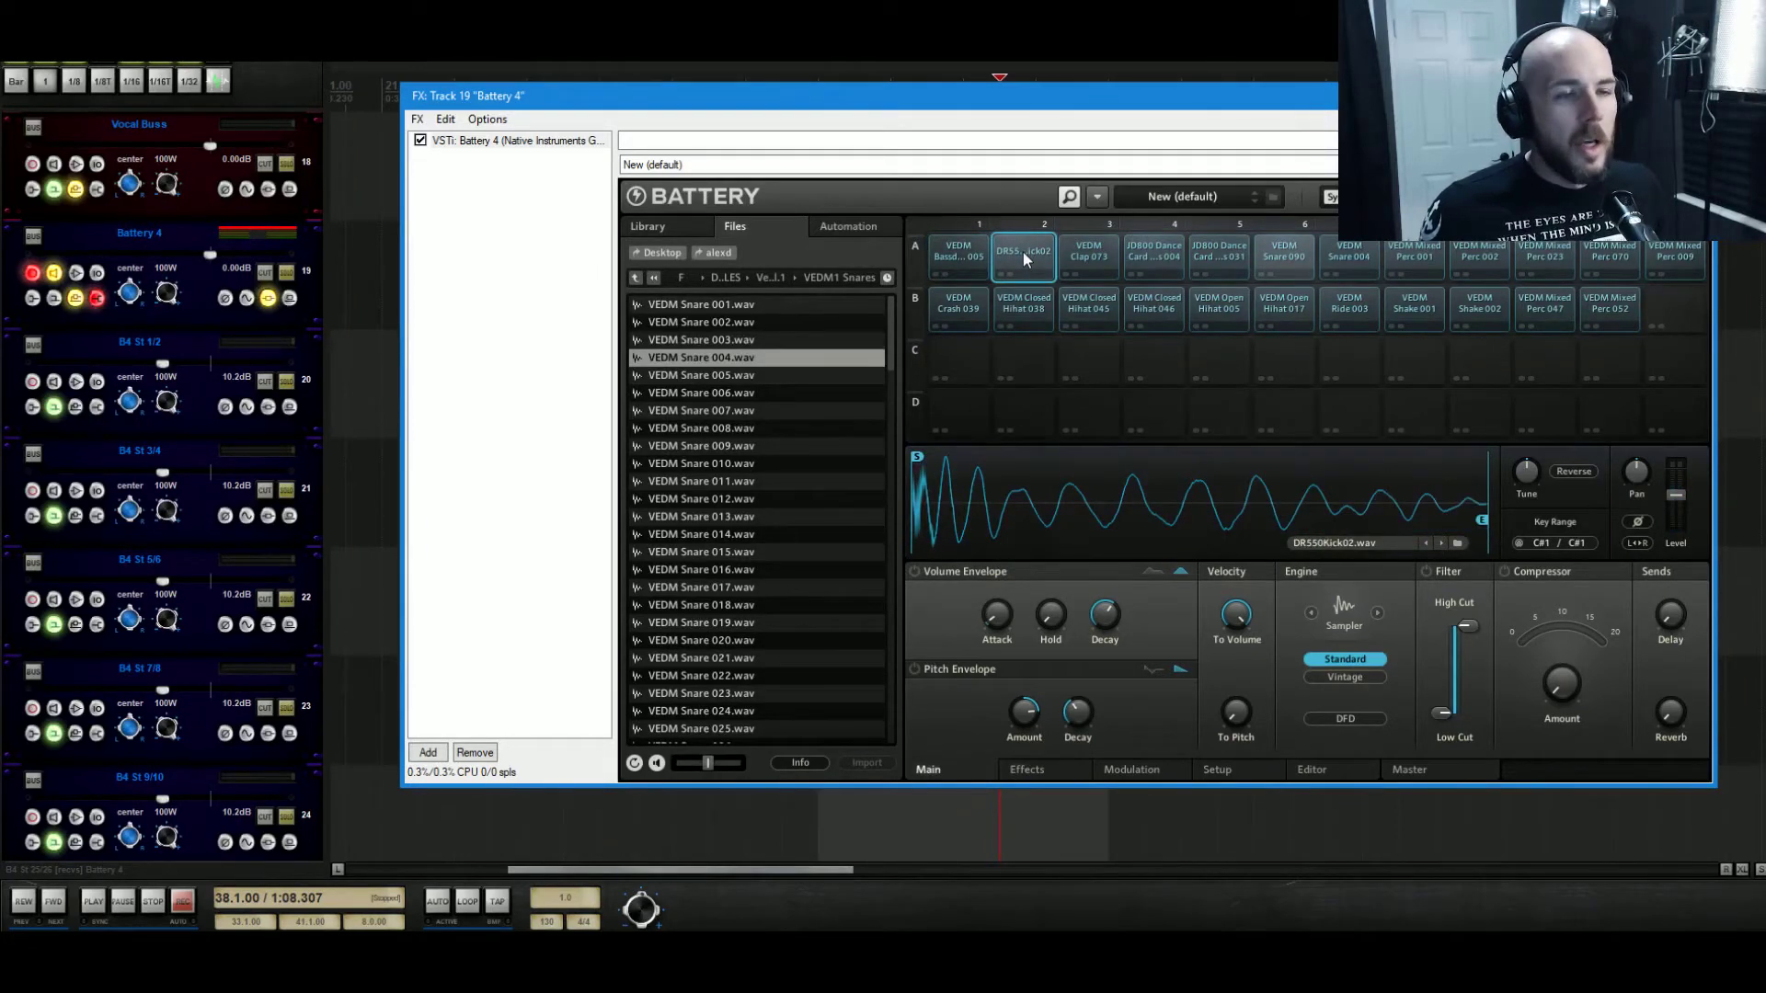
Route the two kick cells, A1 and A2, together to direct output St 3/4.
{"action": "left_click", "coordinate": [958, 253]}
{"action": "left_click", "coordinate": [1022, 257], "text": "ctrl"}
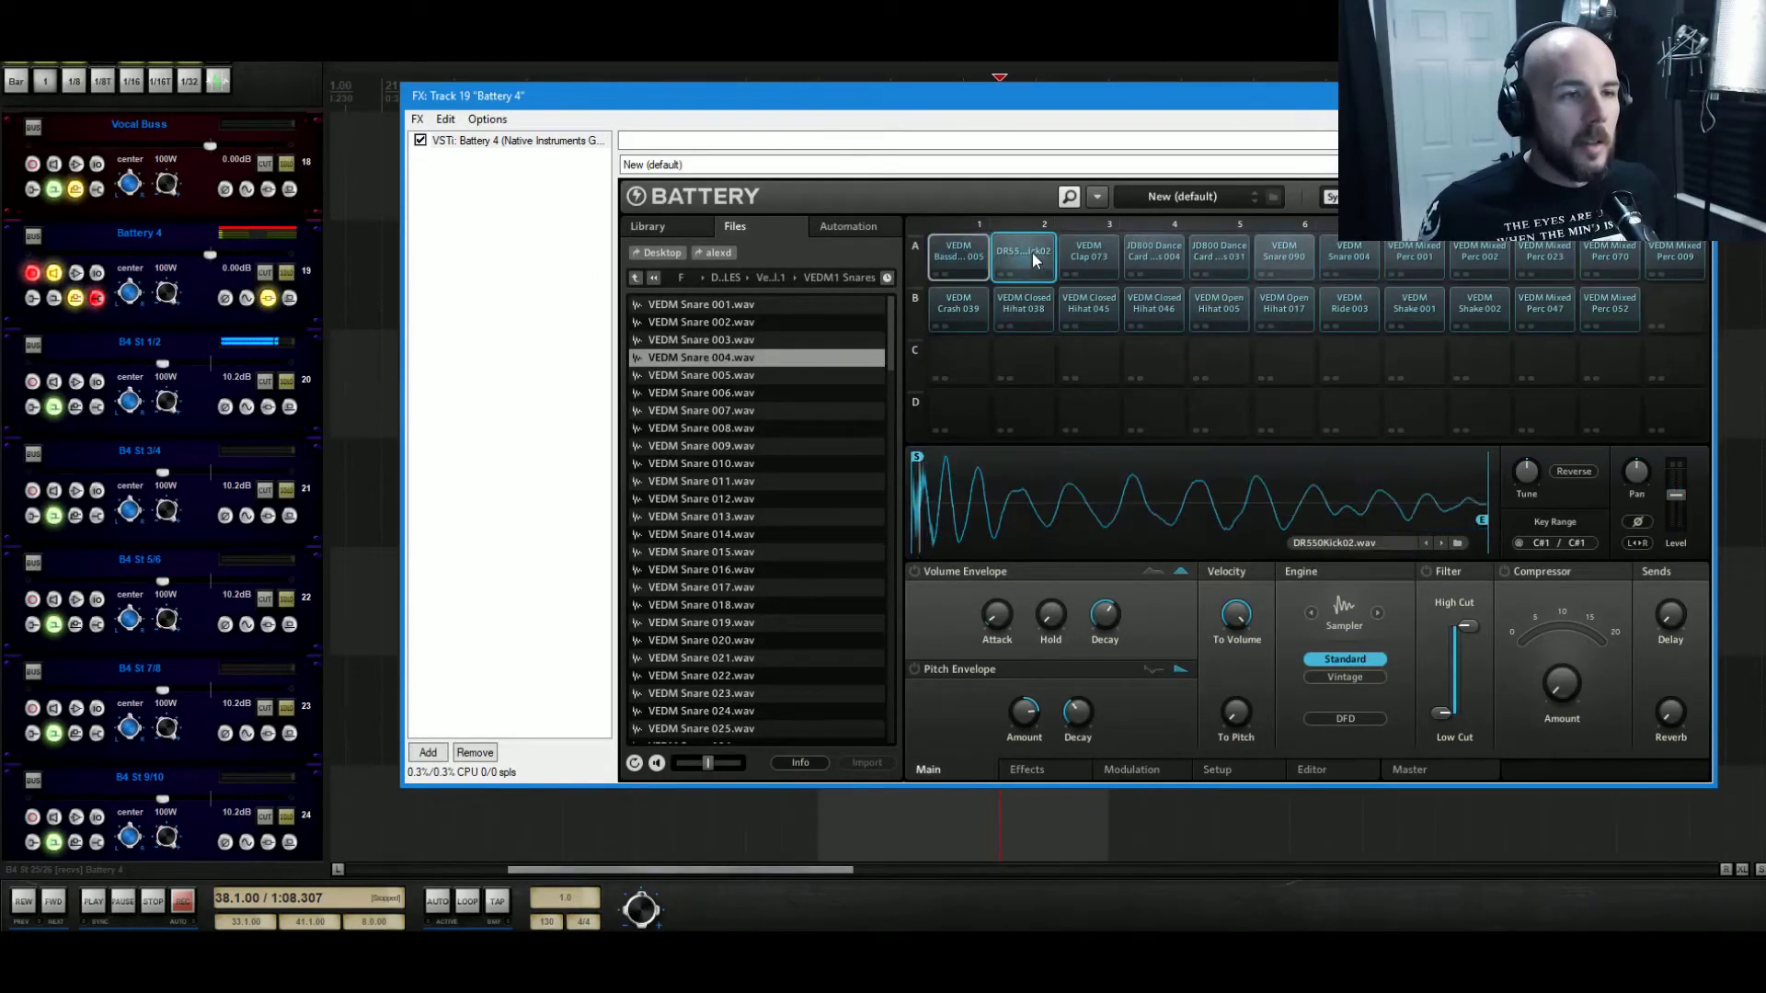
{"action": "right_click", "coordinate": [1035, 259]}
{"action": "mouse_move", "coordinate": [1159, 469]}
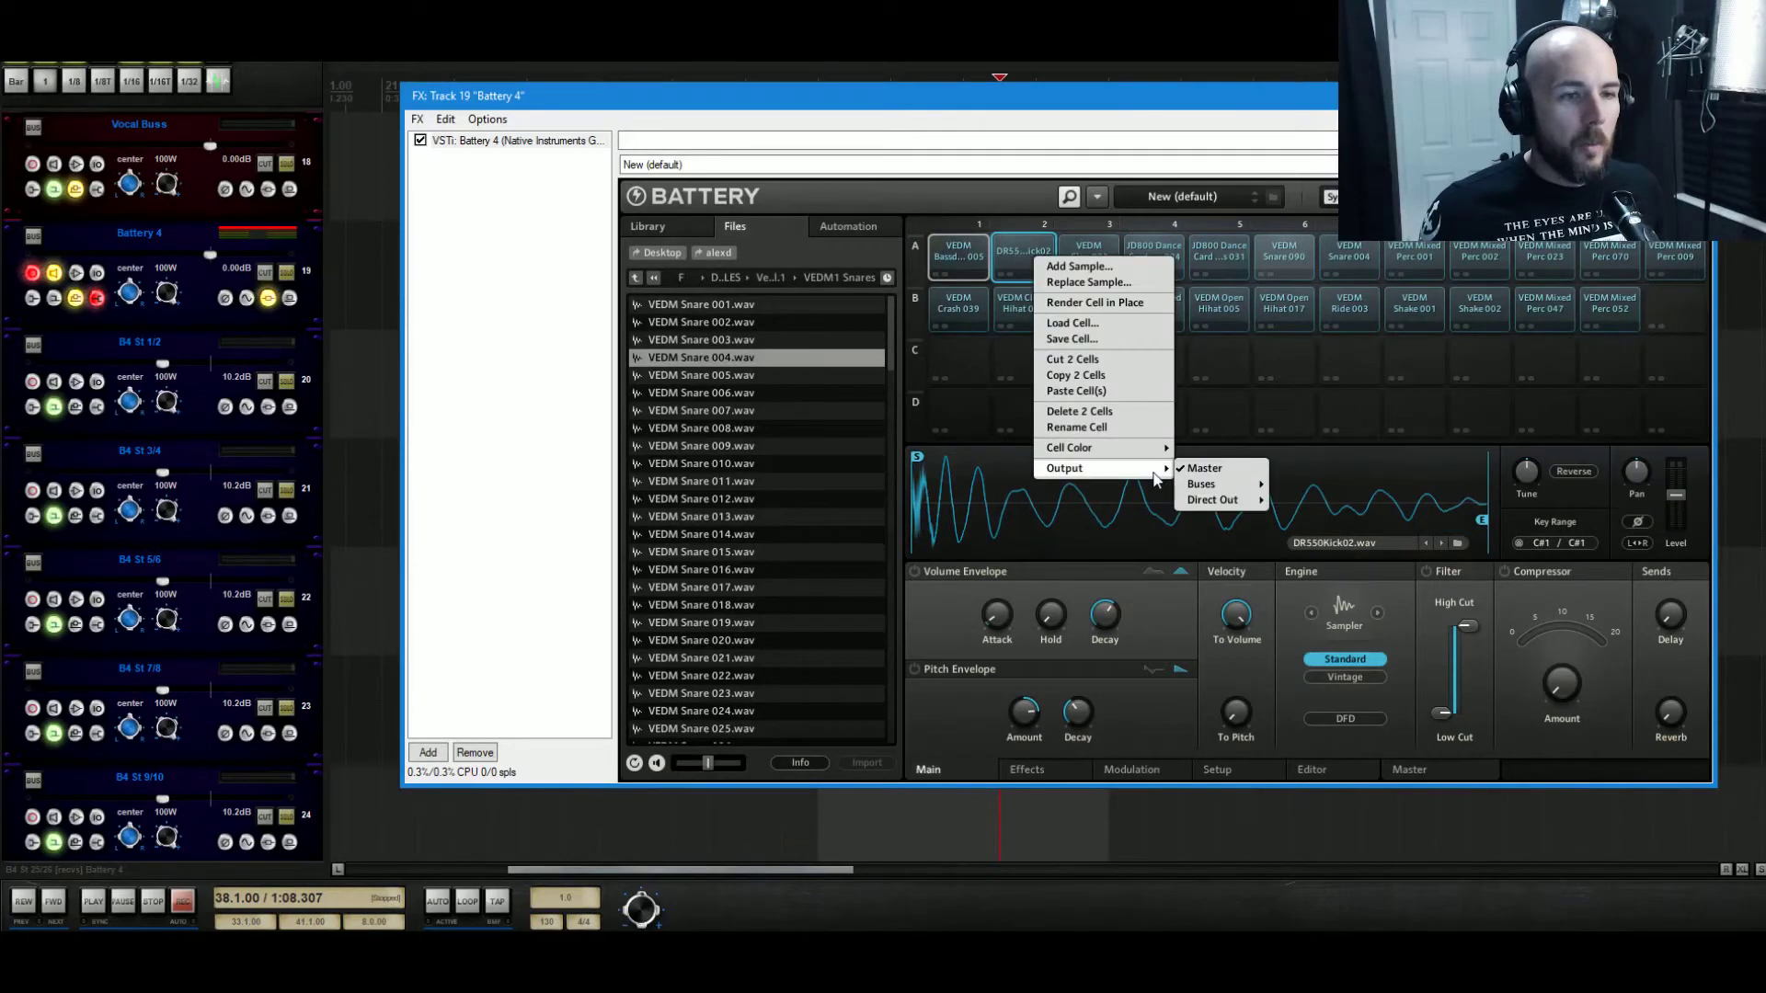
{"action": "mouse_move", "coordinate": [1243, 500]}
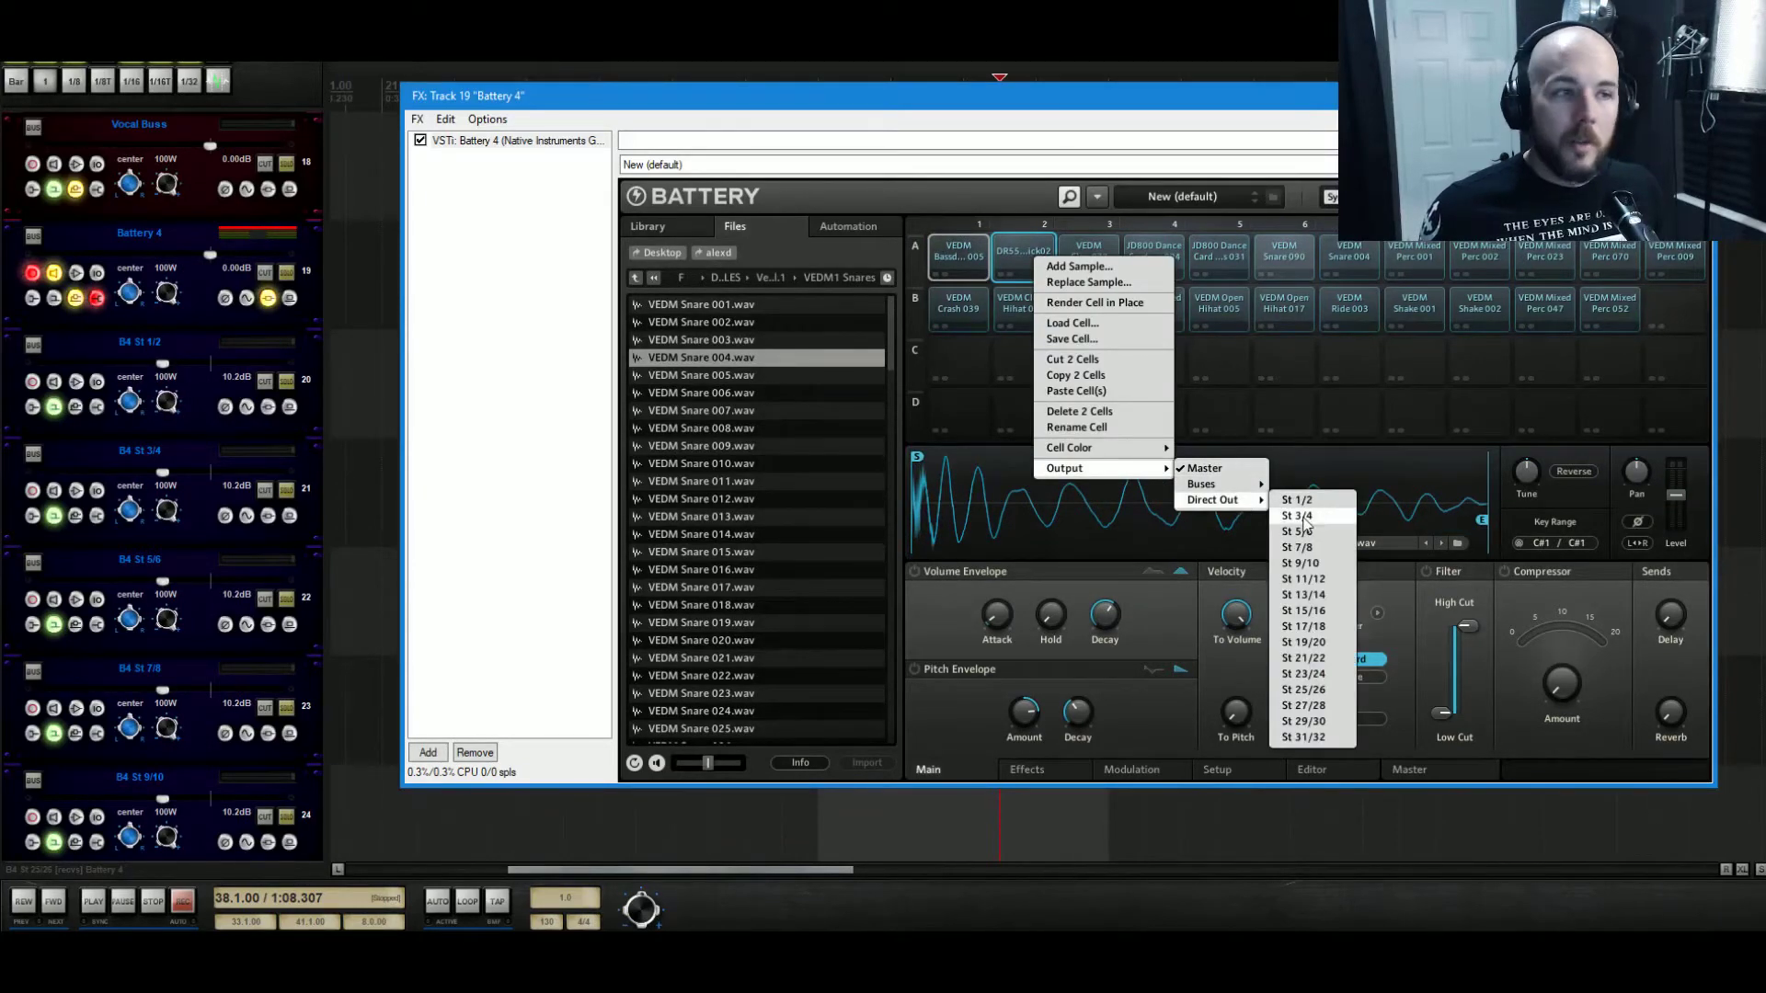
{"action": "left_click", "coordinate": [1305, 517]}
Rename the B4 St 3/4 track as "B4 St Kick".
{"action": "double_click", "coordinate": [147, 450]}
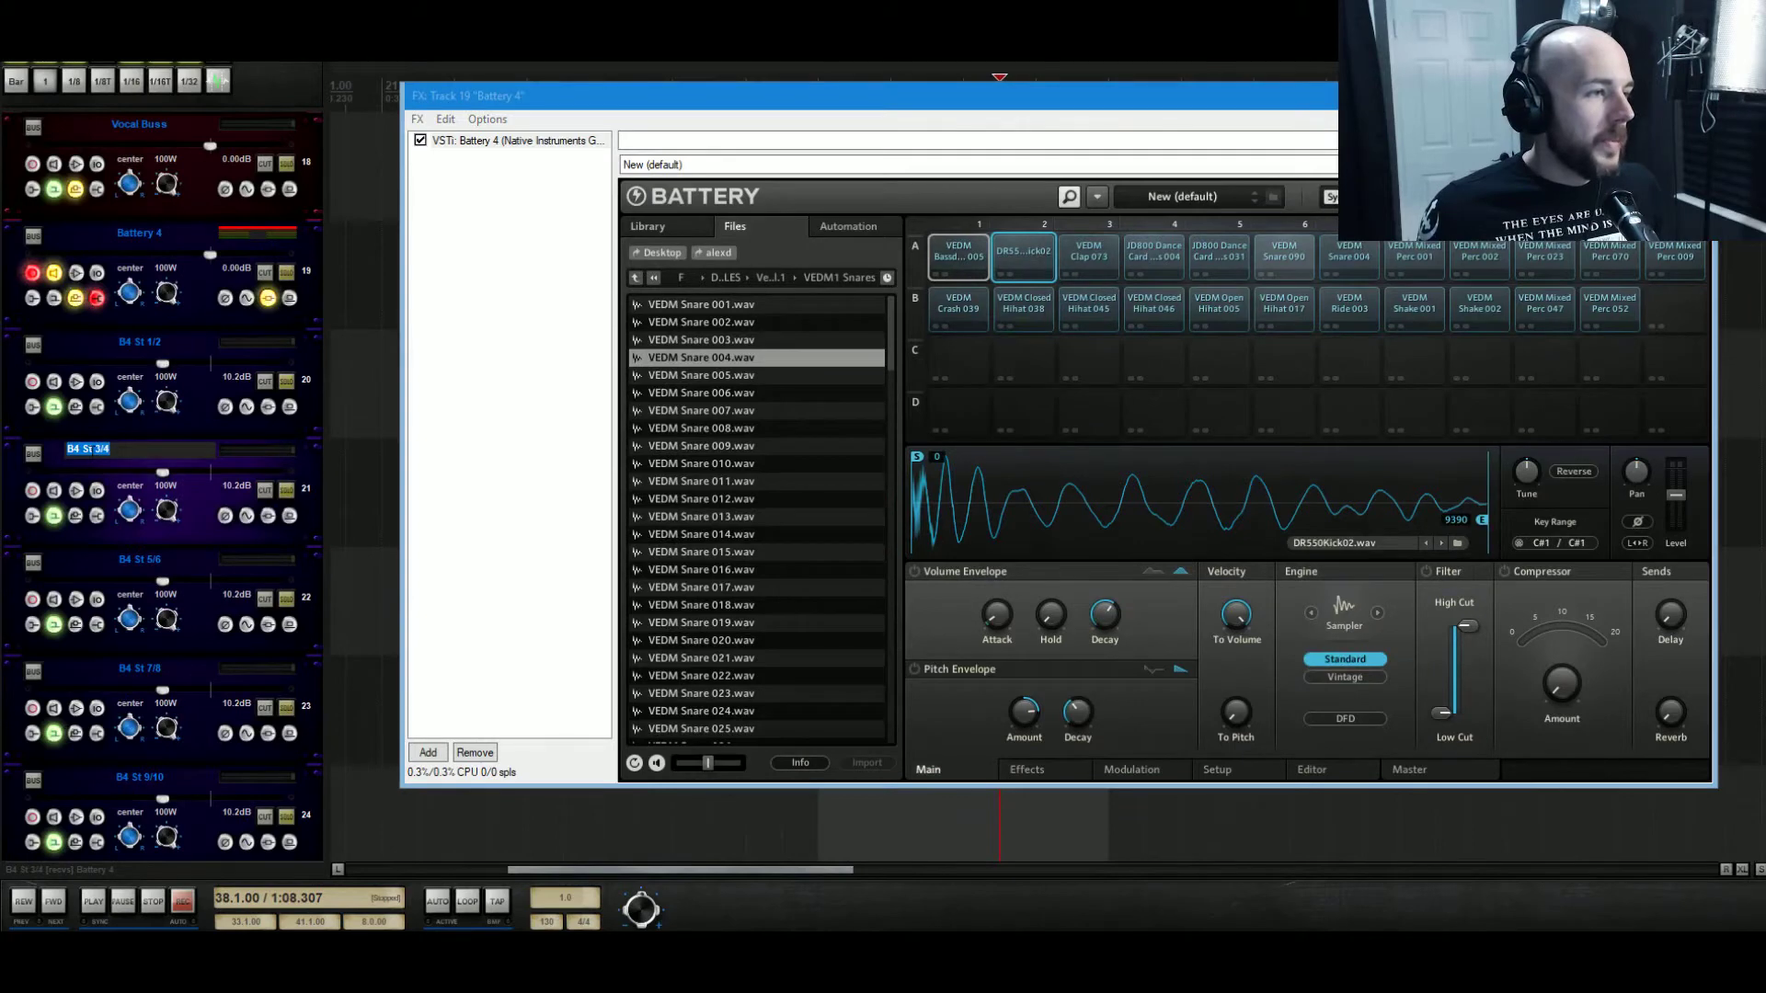
{"action": "left_click_drag", "start_coordinate": [96, 450], "coordinate": [150, 449]}
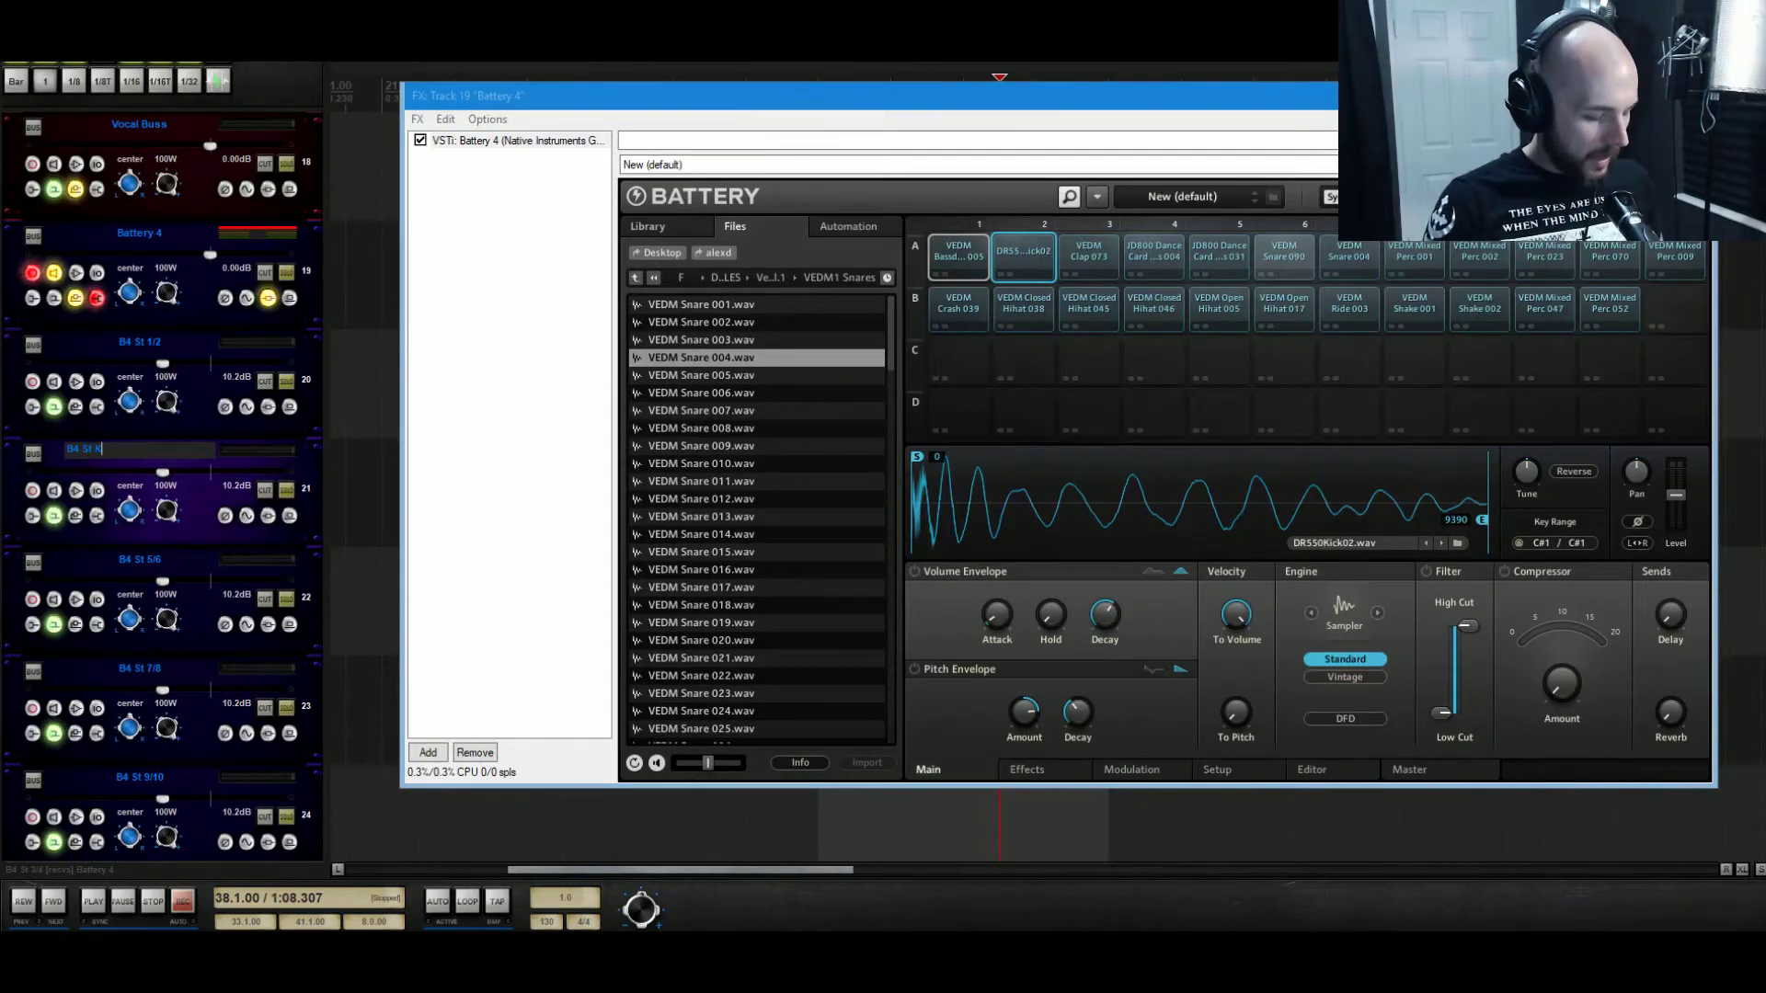
{"action": "type", "text": "Kick"}
{"action": "key", "text": "Return"}
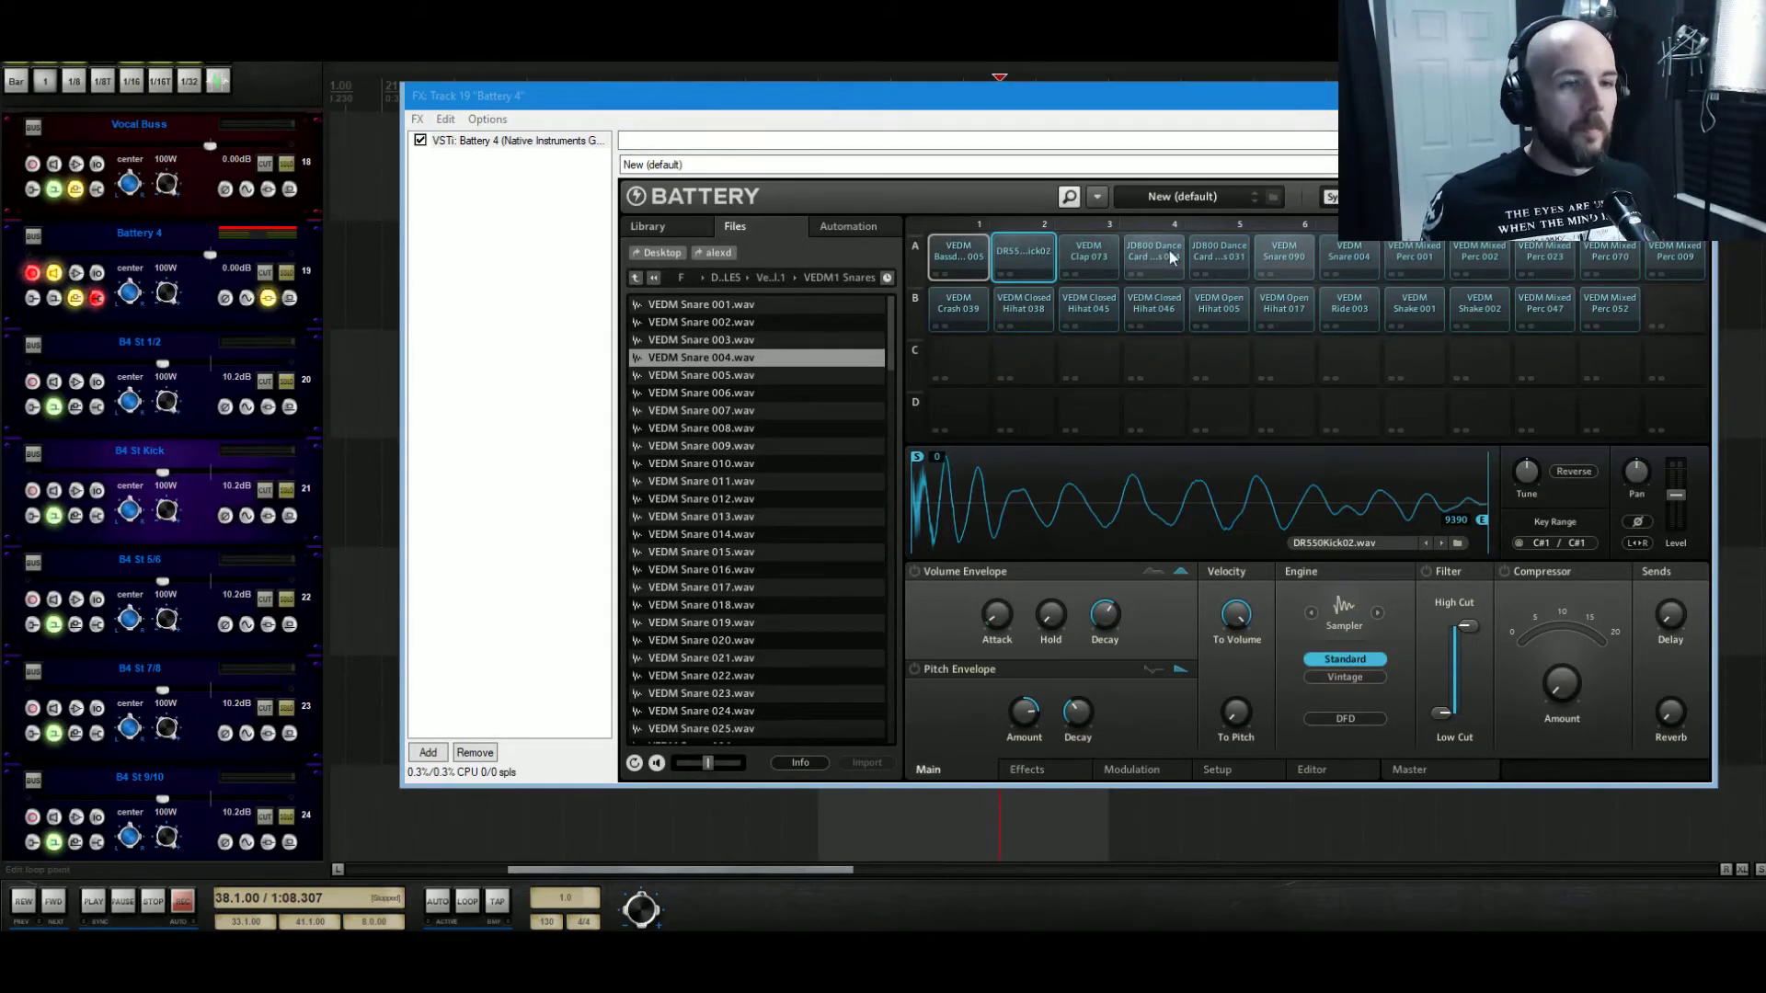
Audition the VEDM Clap 073 cell and the neighbouring JD800 Dance Card cell in A4.
{"action": "left_click", "coordinate": [1078, 252]}
{"action": "right_click", "coordinate": [1077, 252]}
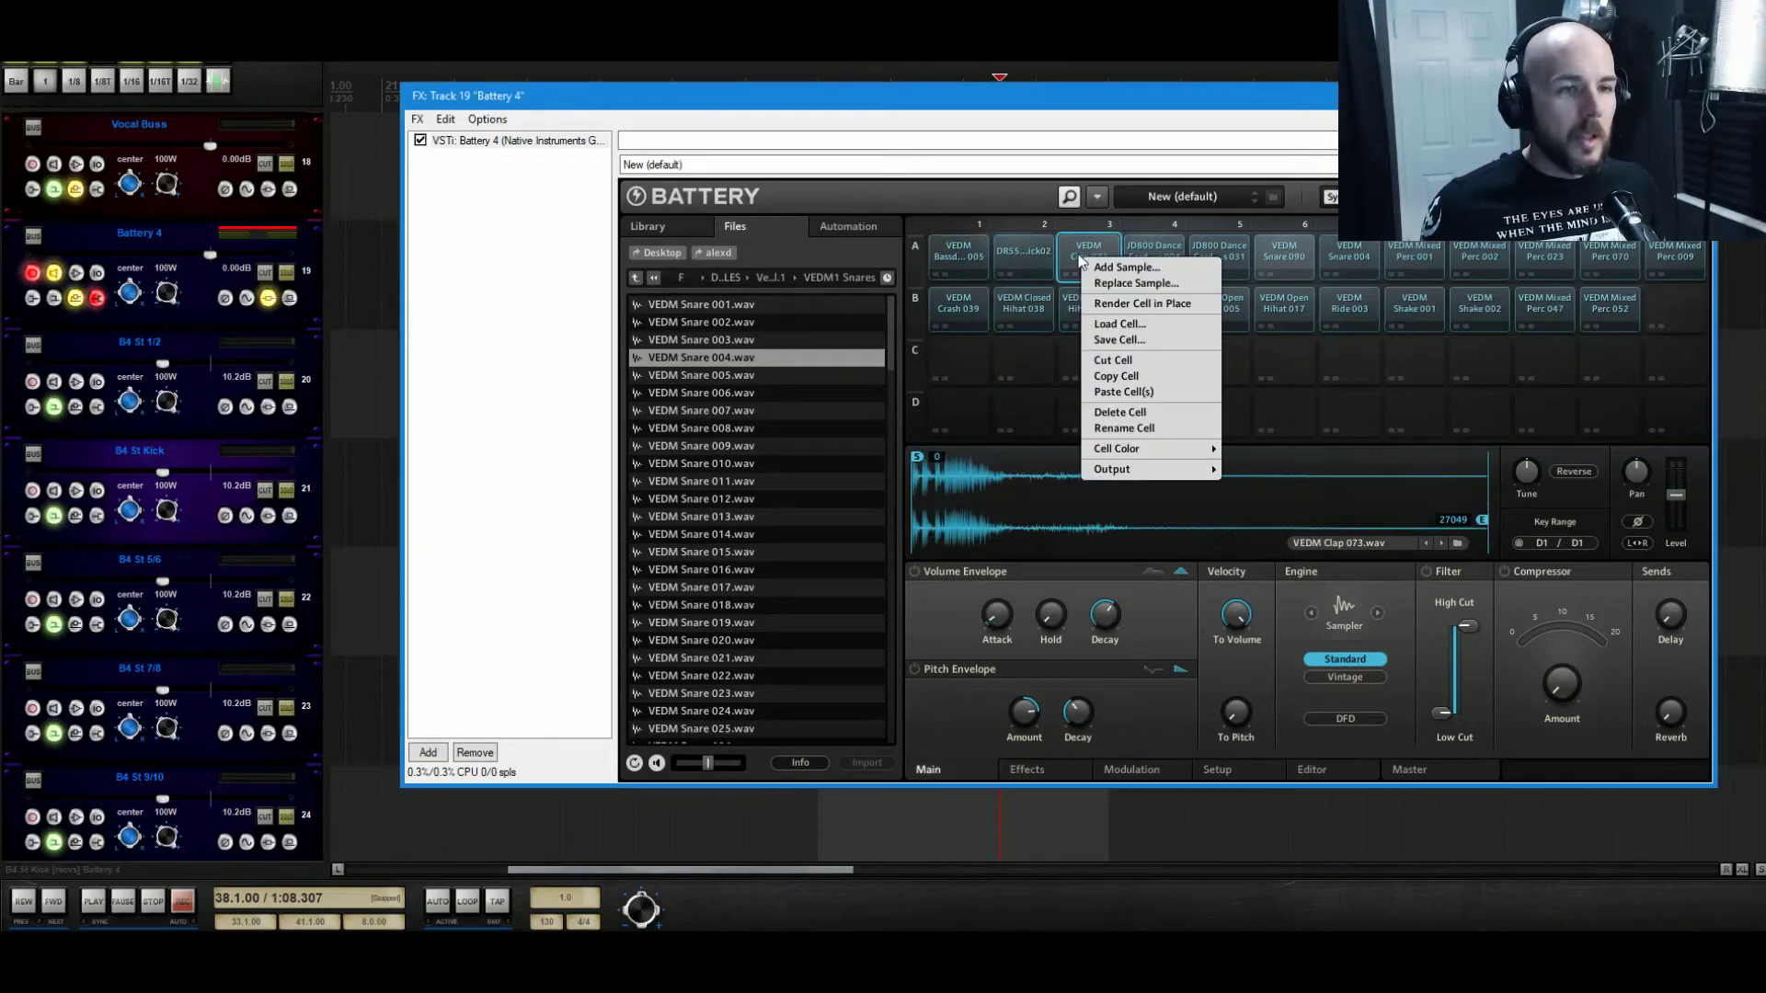
{"action": "left_click", "coordinate": [1116, 254]}
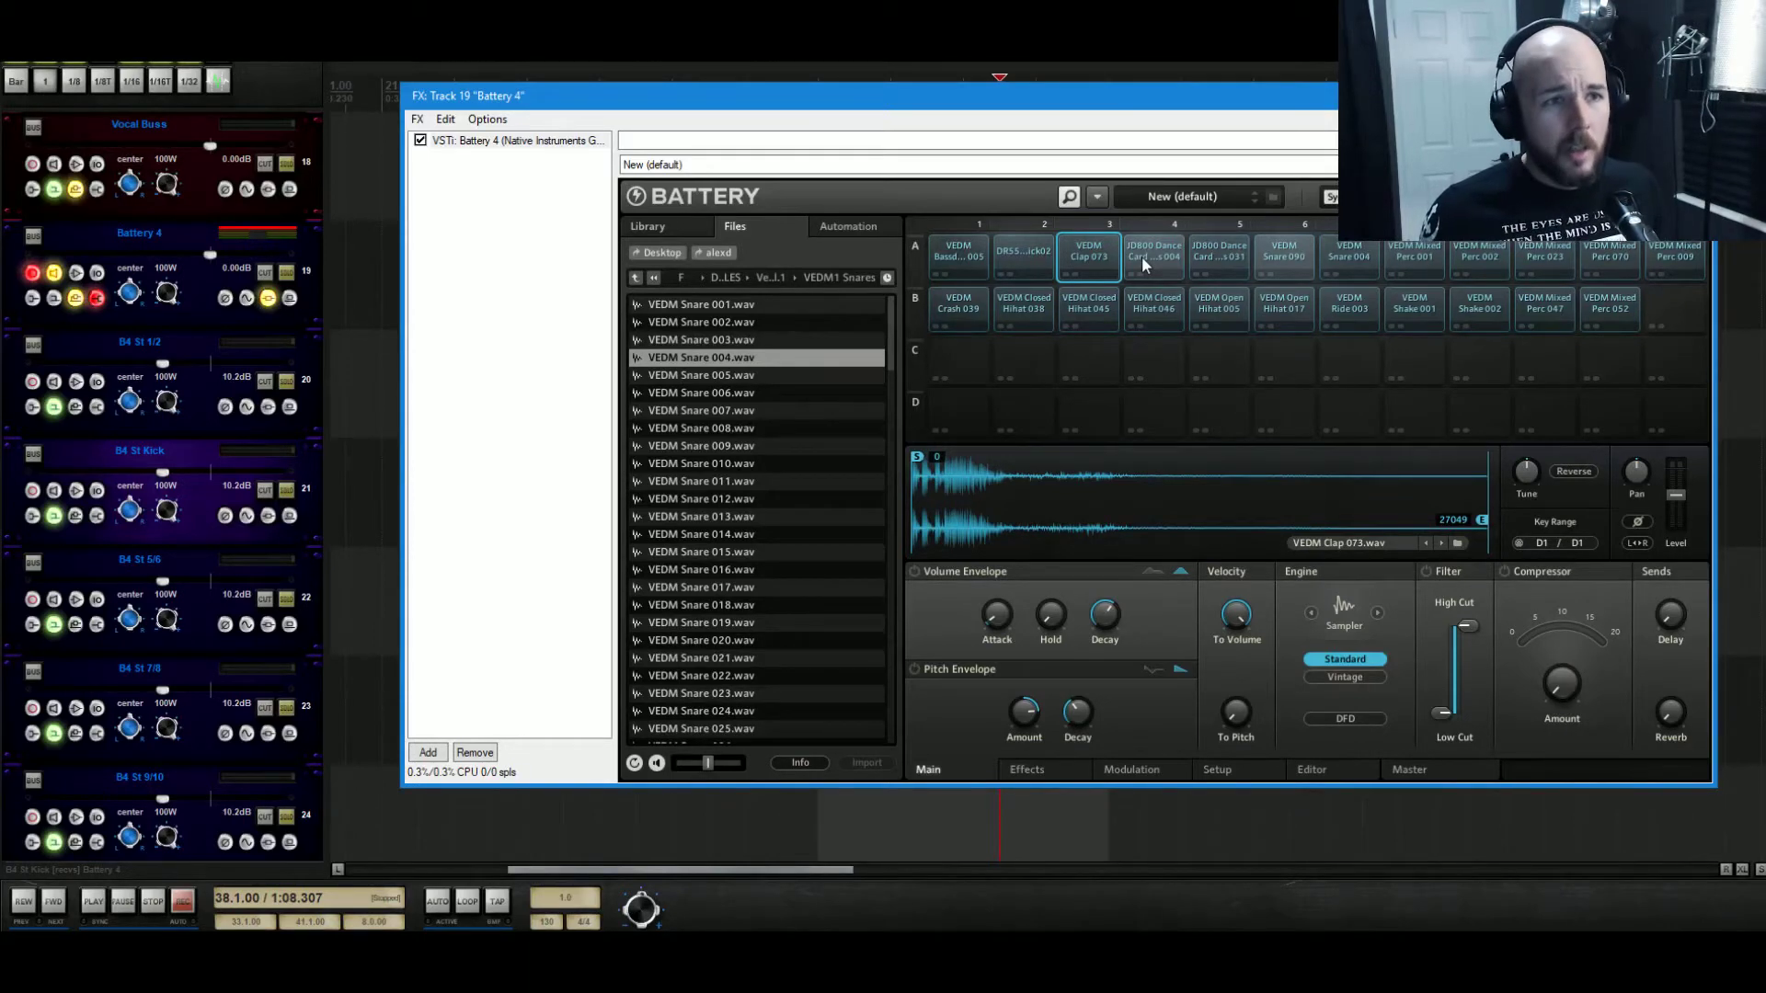
{"action": "left_click", "coordinate": [1140, 255]}
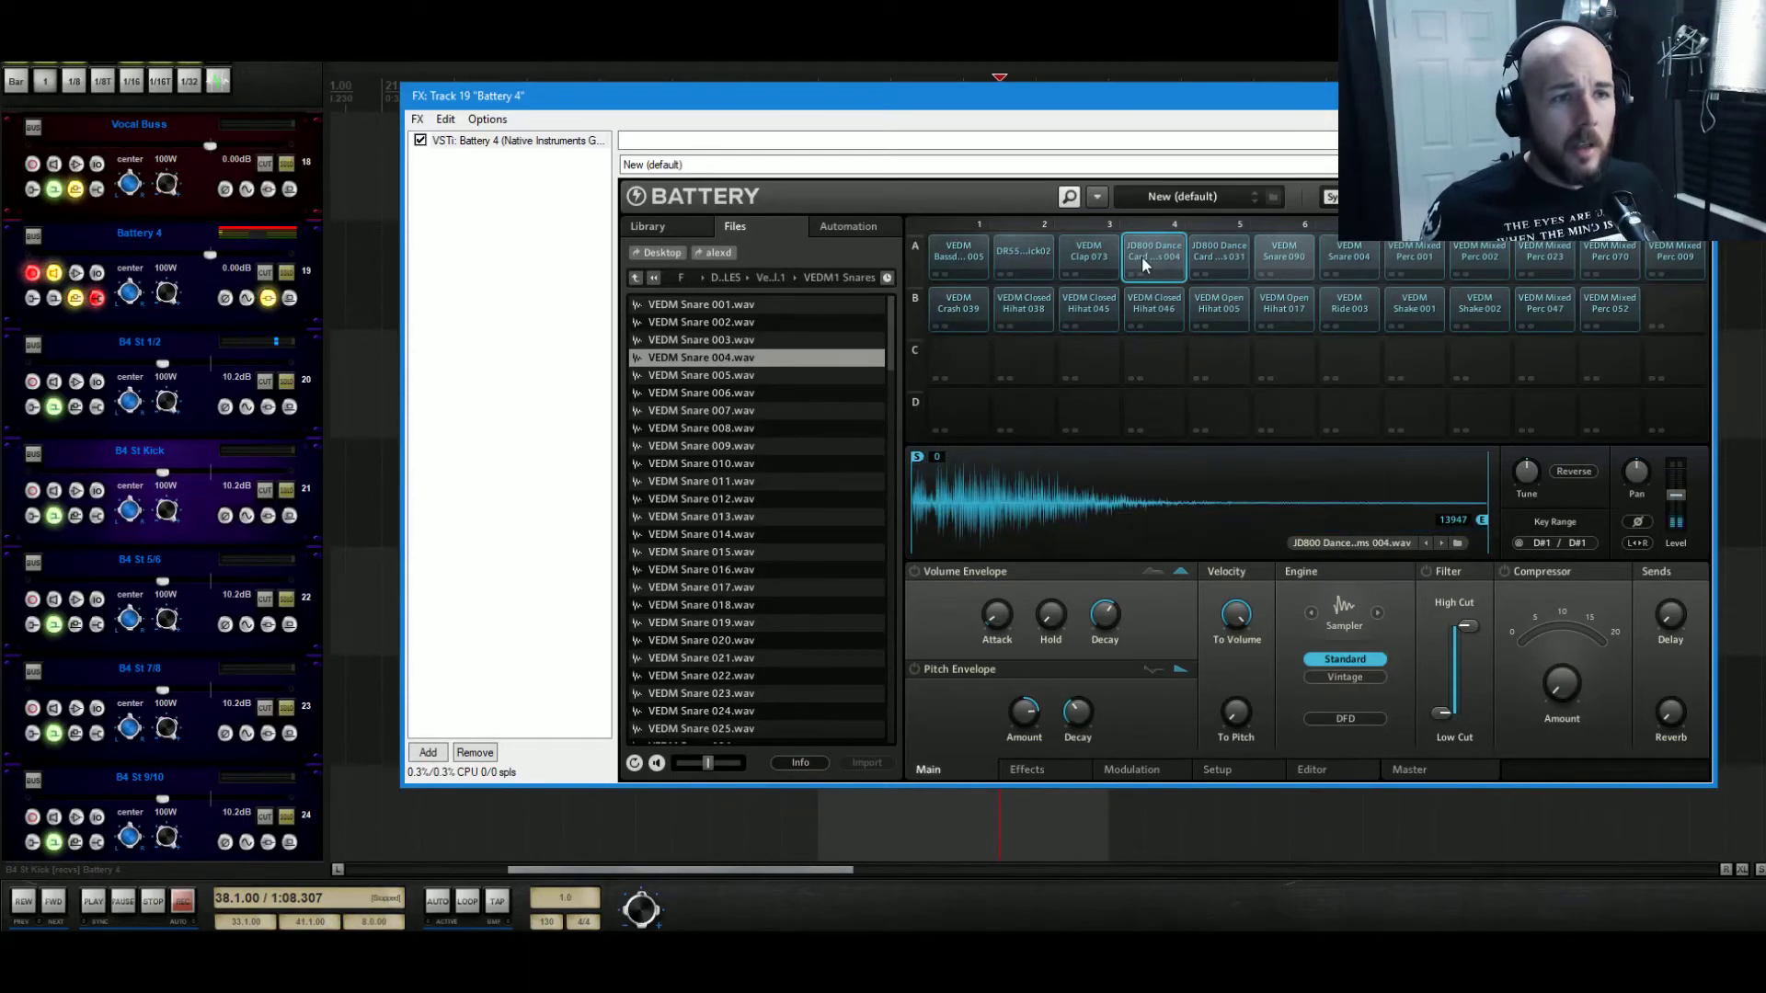
{"action": "left_click", "coordinate": [1096, 257]}
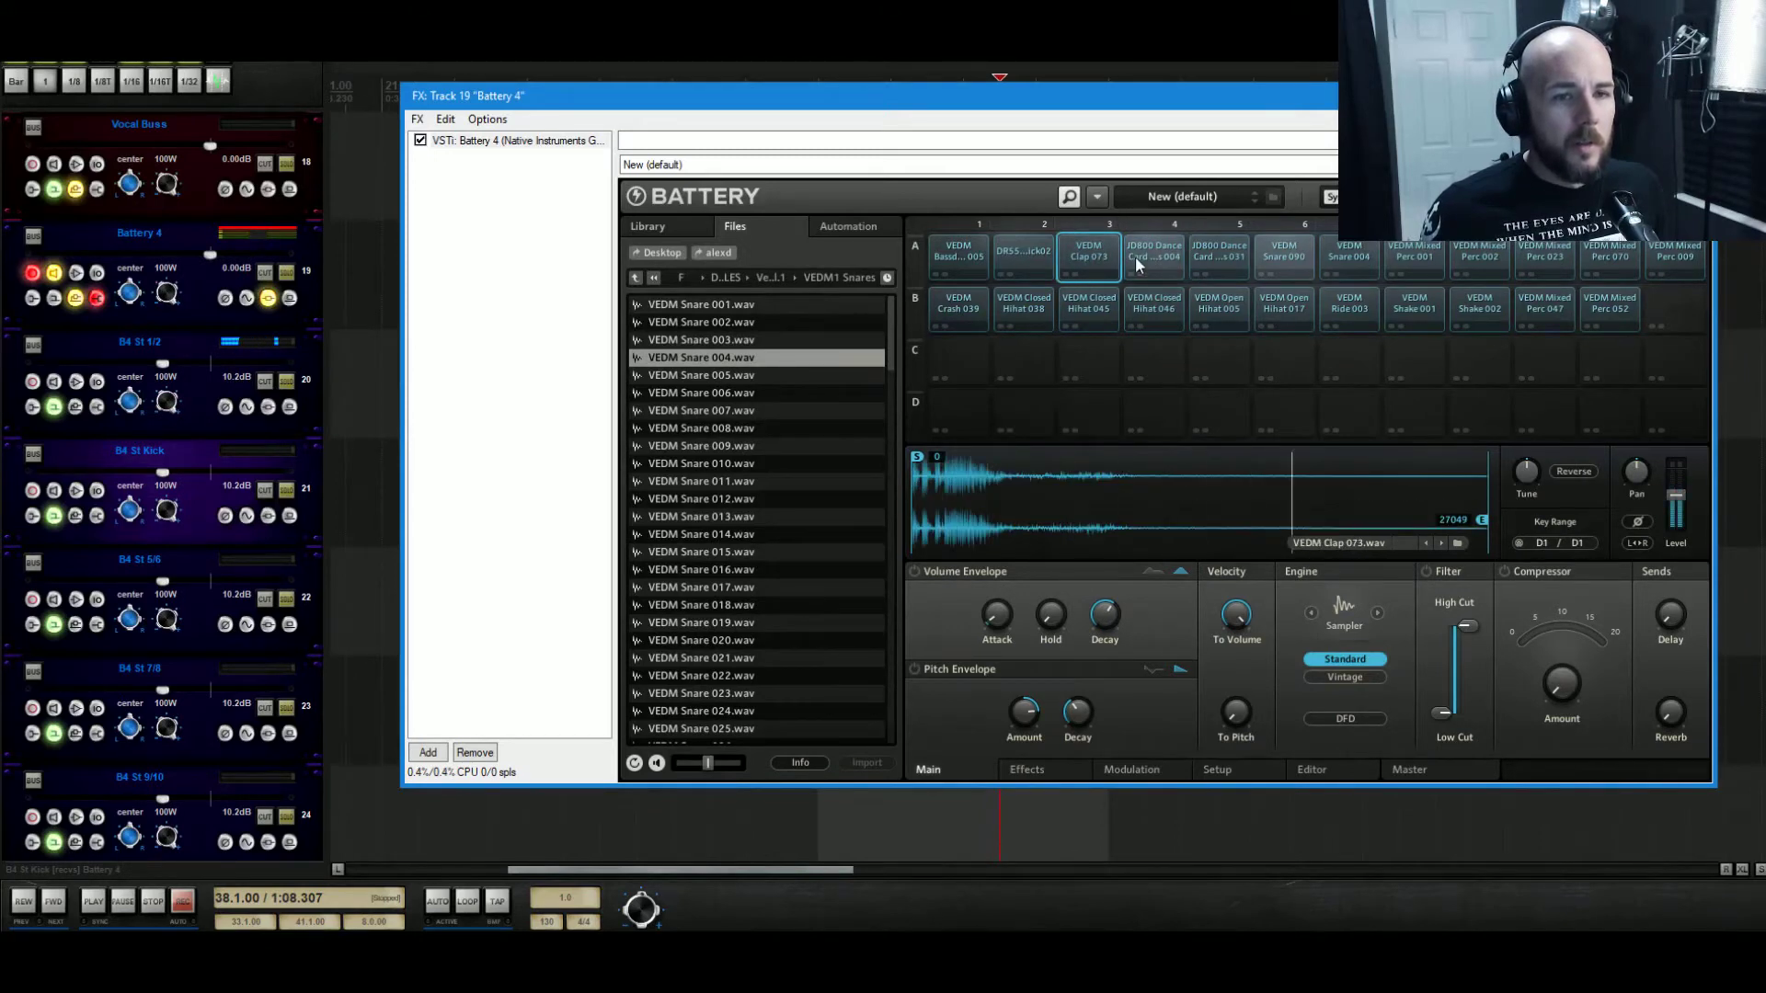
Route the clap cell A3 and the JD800 Dance Card cell A4 together to direct output St 5/6.
{"action": "left_click", "coordinate": [1138, 264]}
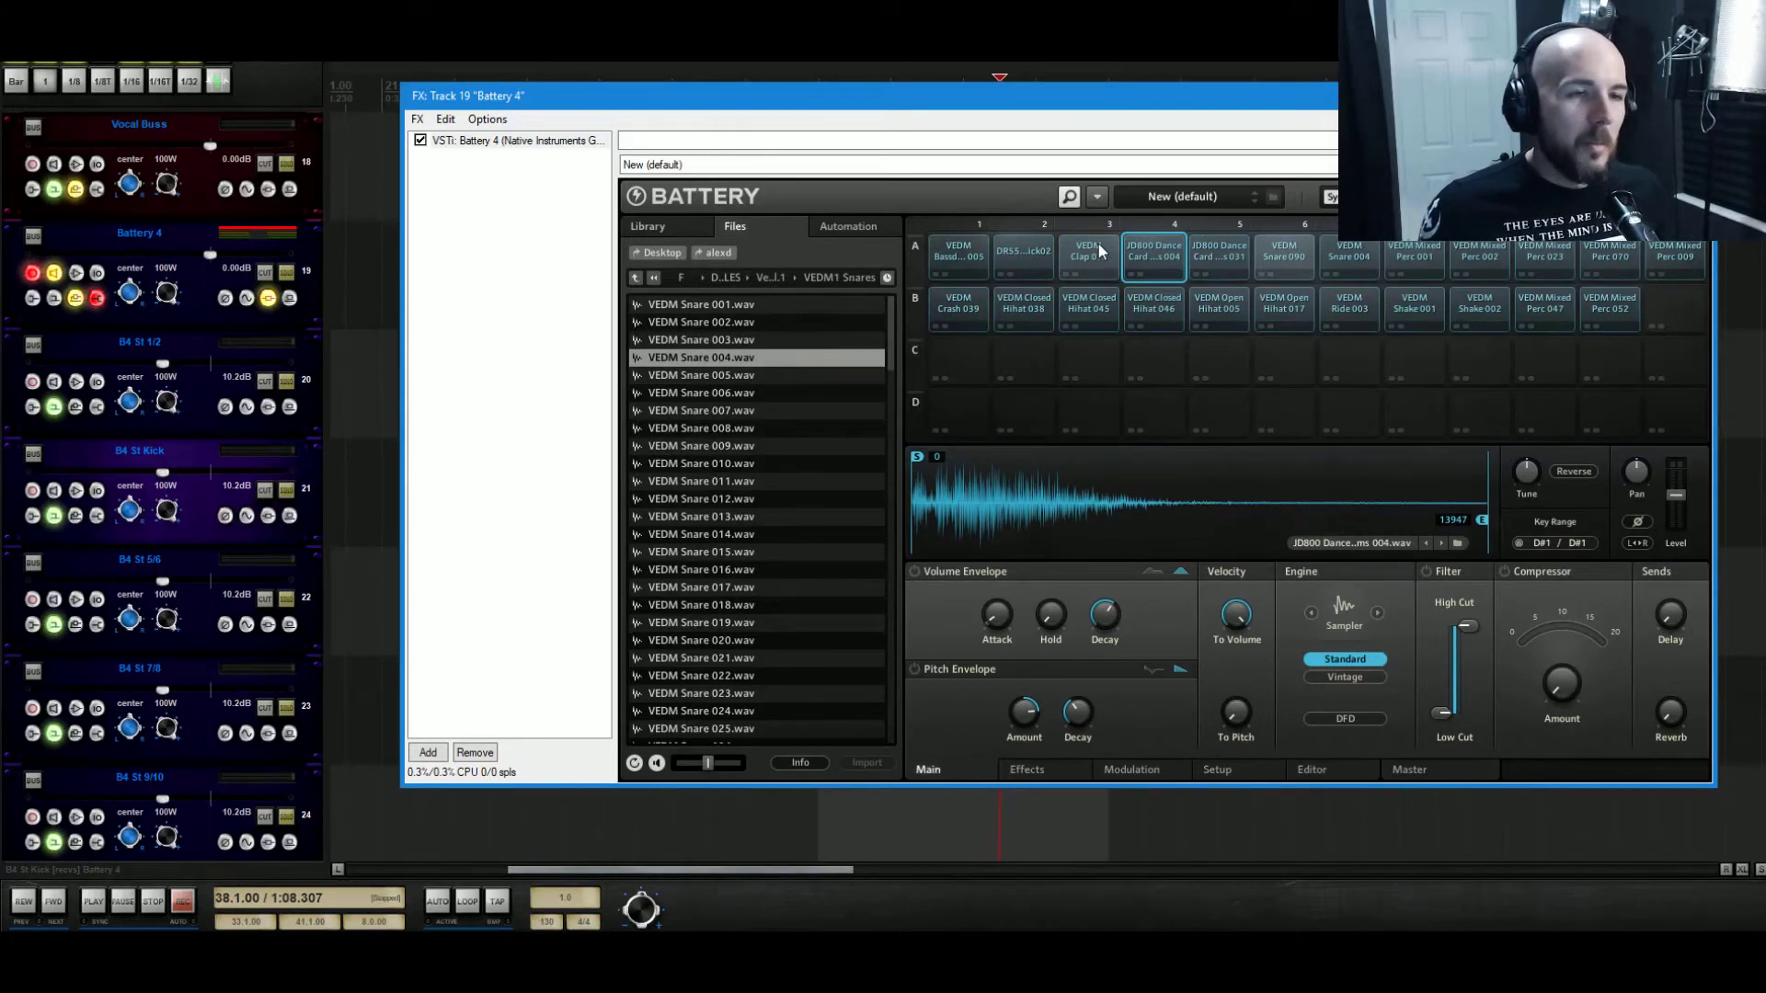
{"action": "left_click", "coordinate": [1094, 254], "text": "shift"}
{"action": "right_click", "coordinate": [1088, 259]}
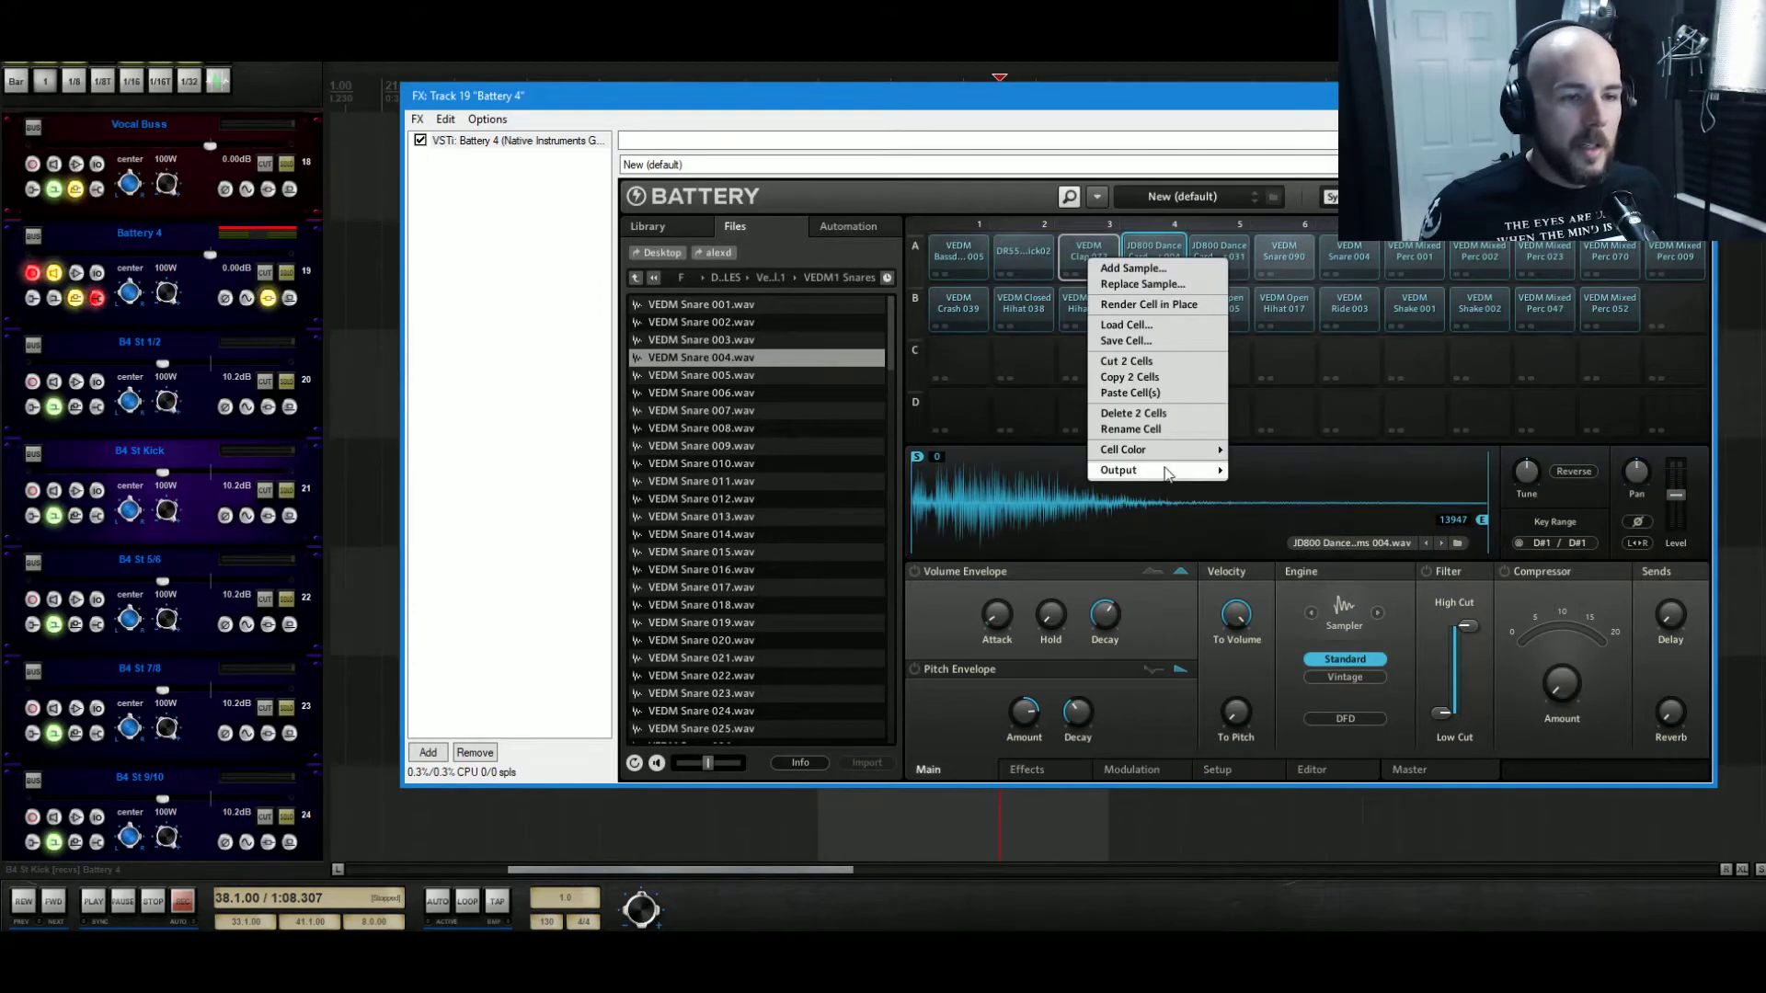
{"action": "mouse_move", "coordinate": [1166, 473]}
{"action": "mouse_move", "coordinate": [1294, 513]}
{"action": "left_click", "coordinate": [1351, 534]}
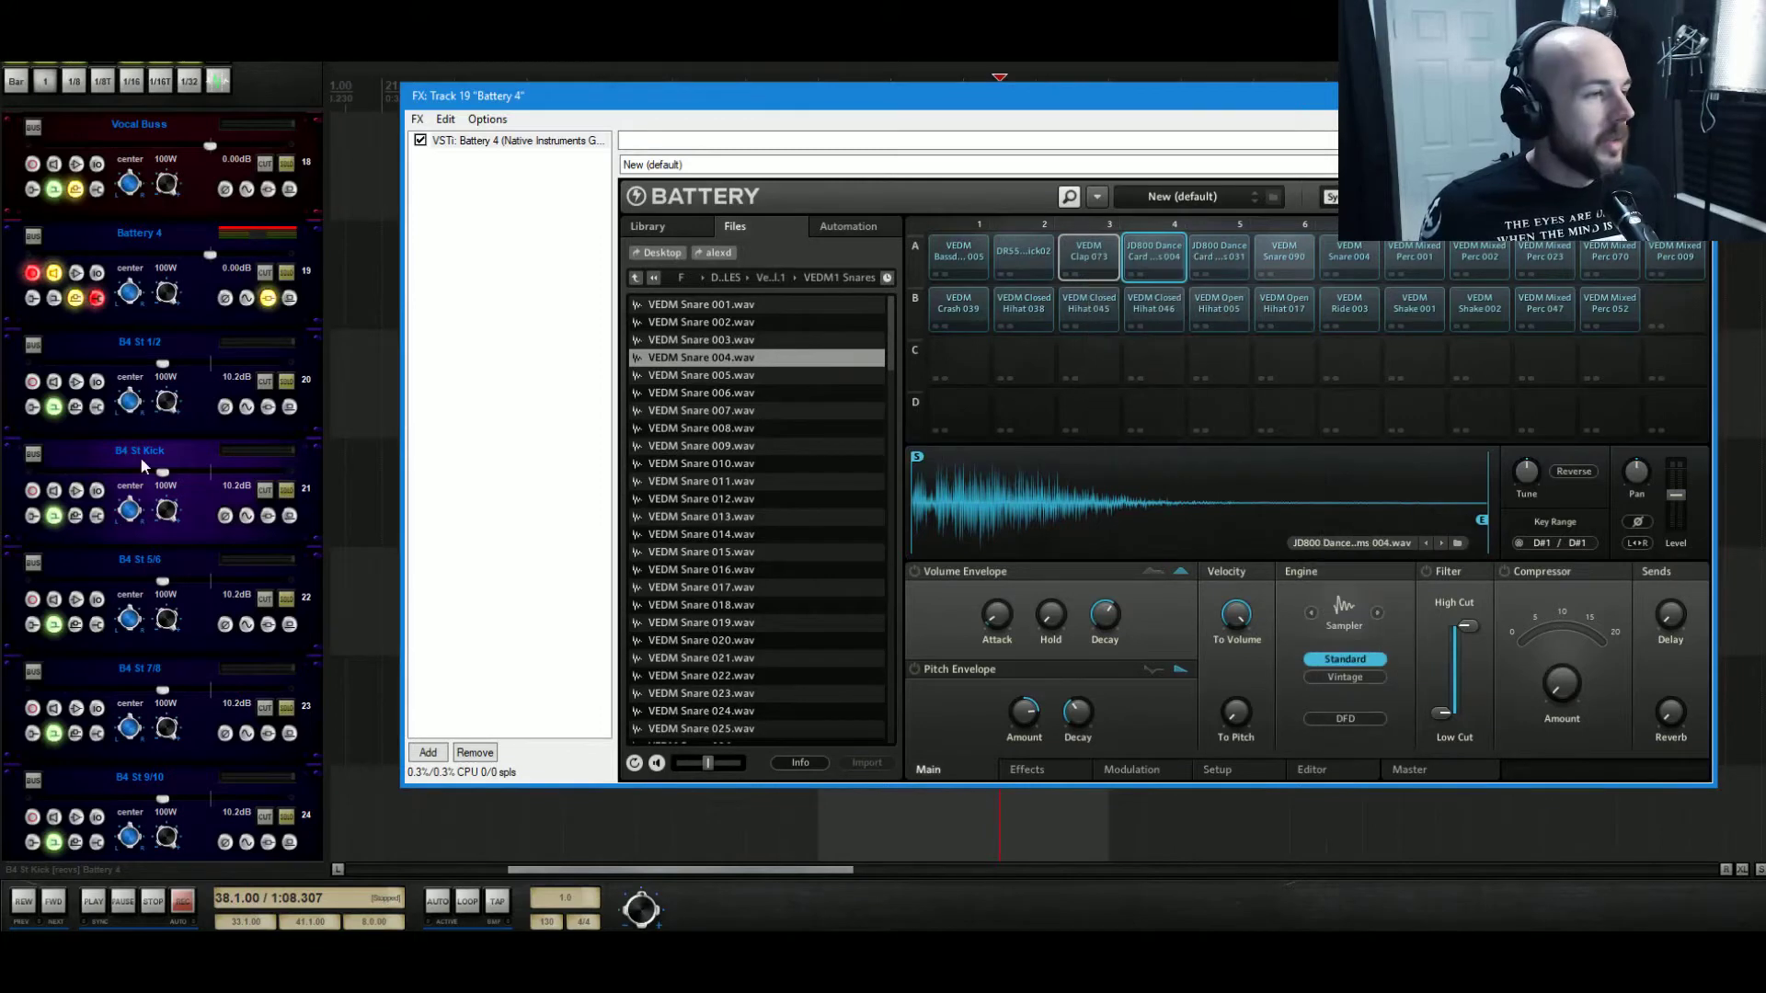
Rename the B4 St 5/6 track as "B4 St Clap".
{"action": "double_click", "coordinate": [99, 557]}
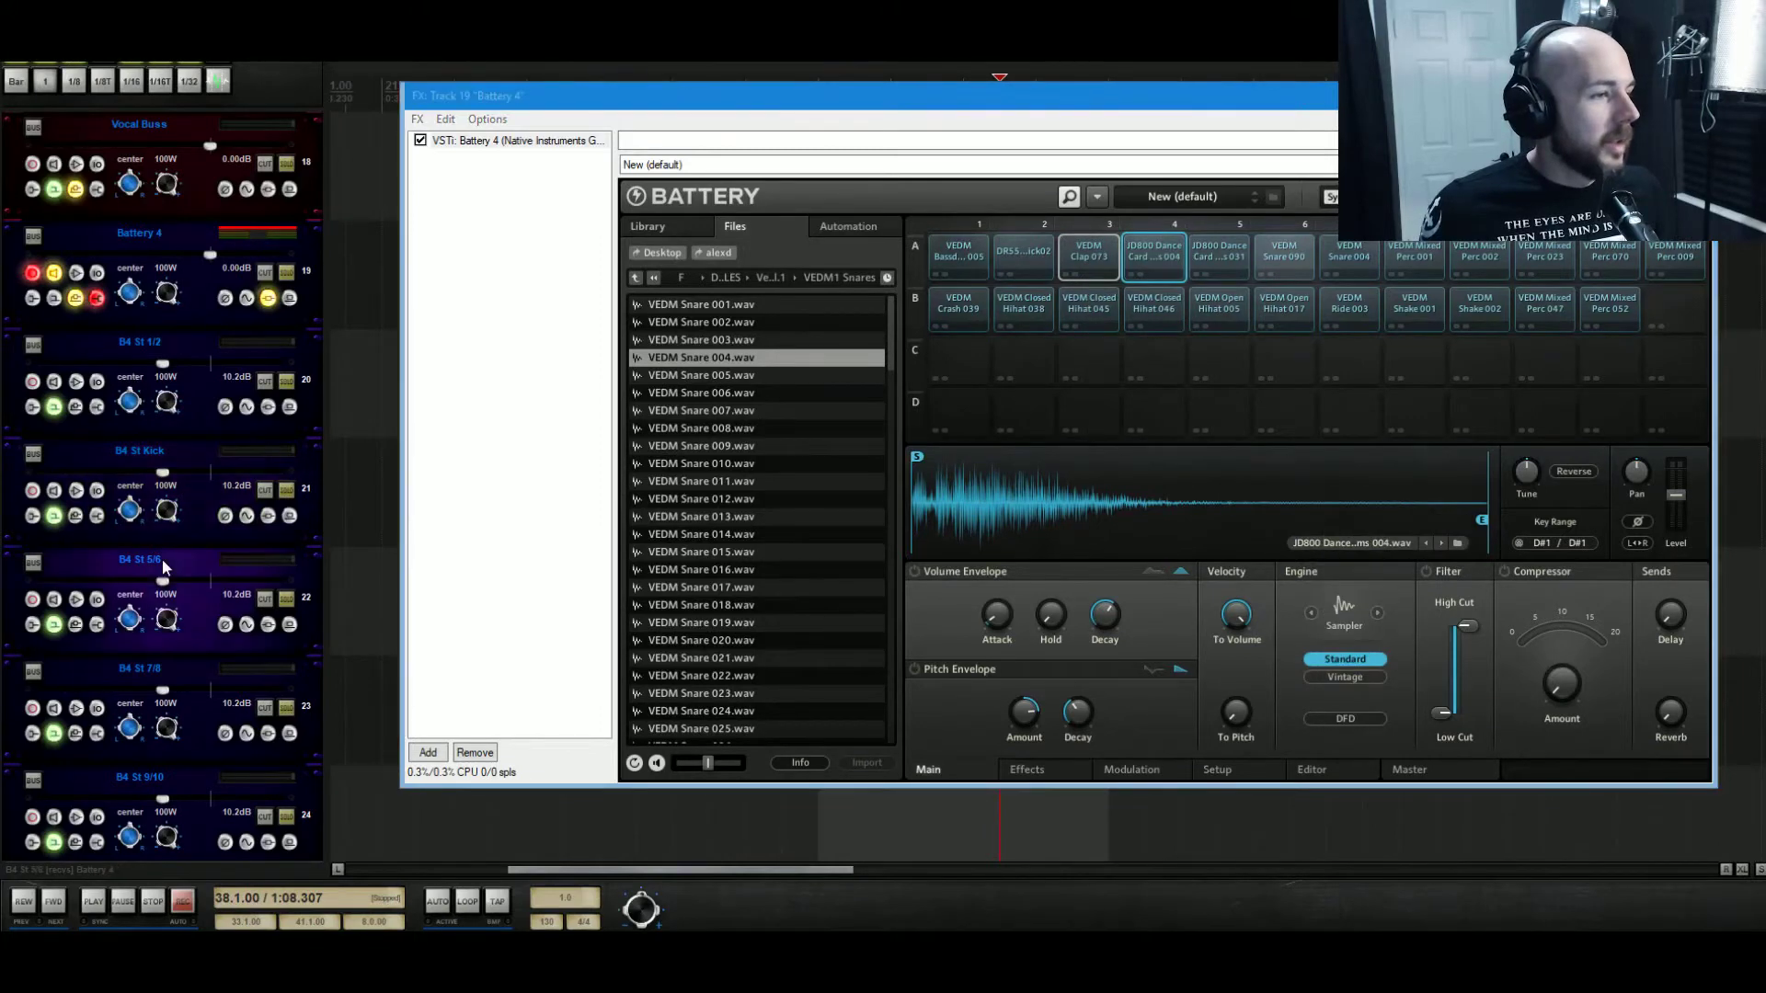
{"action": "double_click", "coordinate": [98, 558]}
{"action": "type", "text": "Clap"}
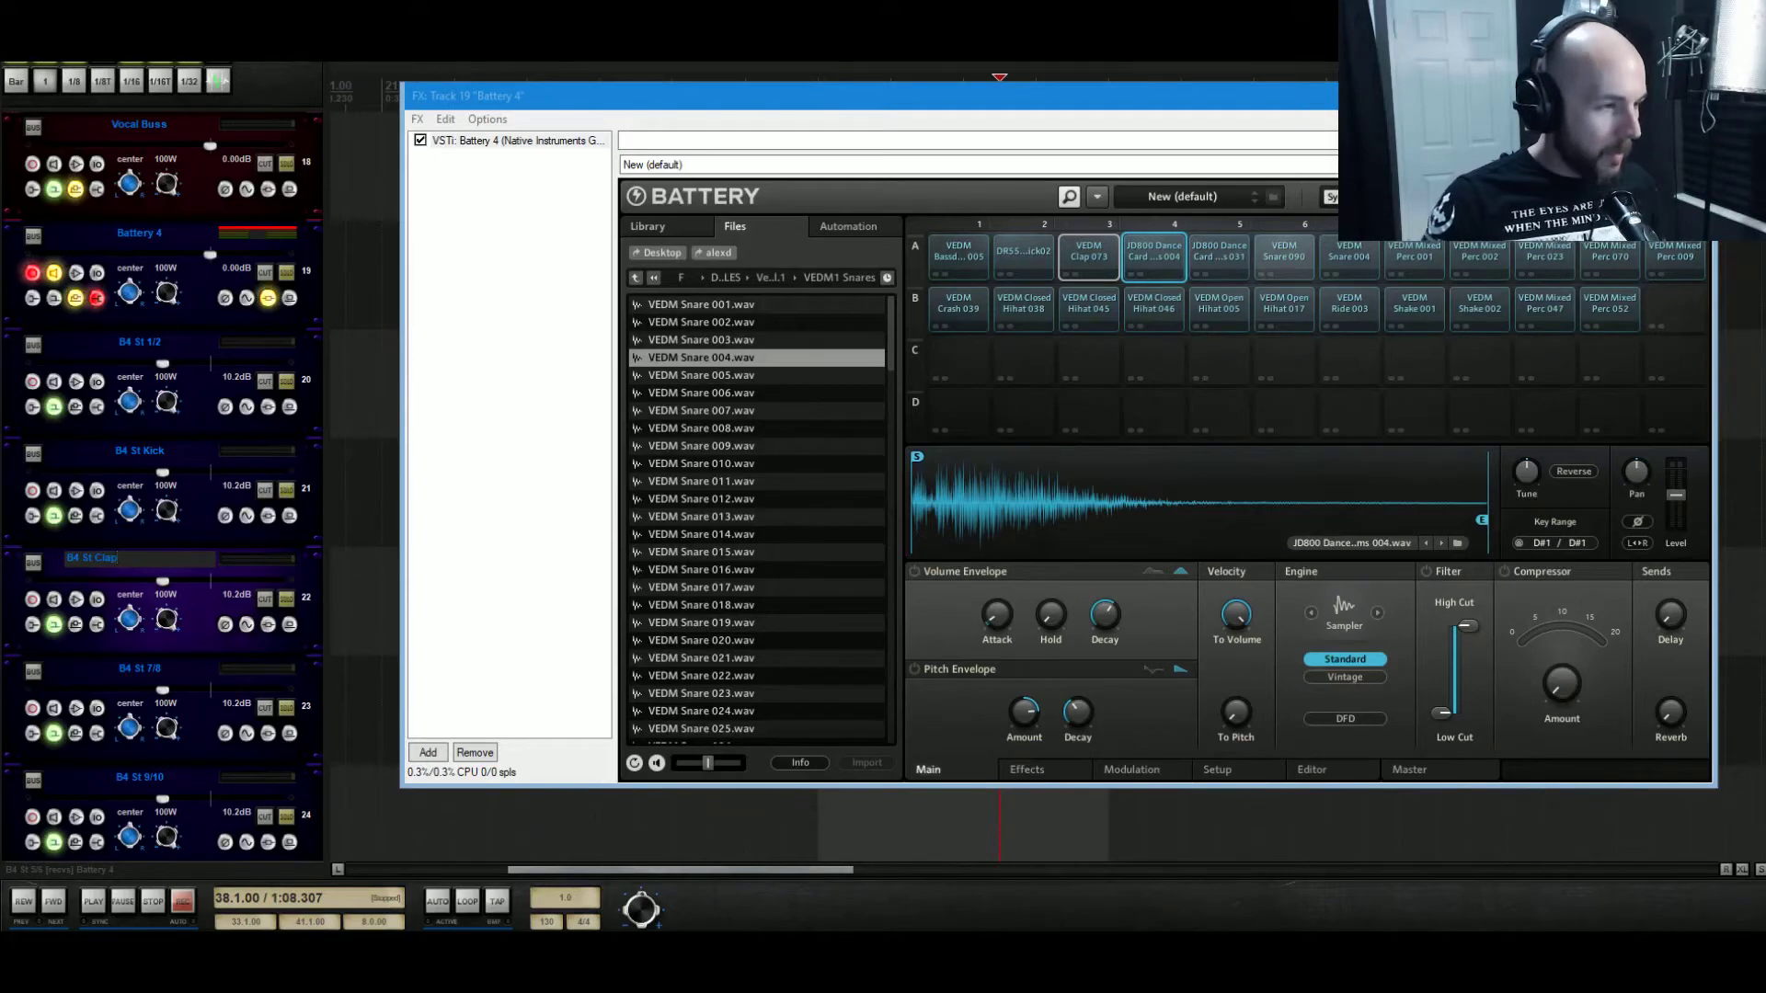
{"action": "key", "text": "Return"}
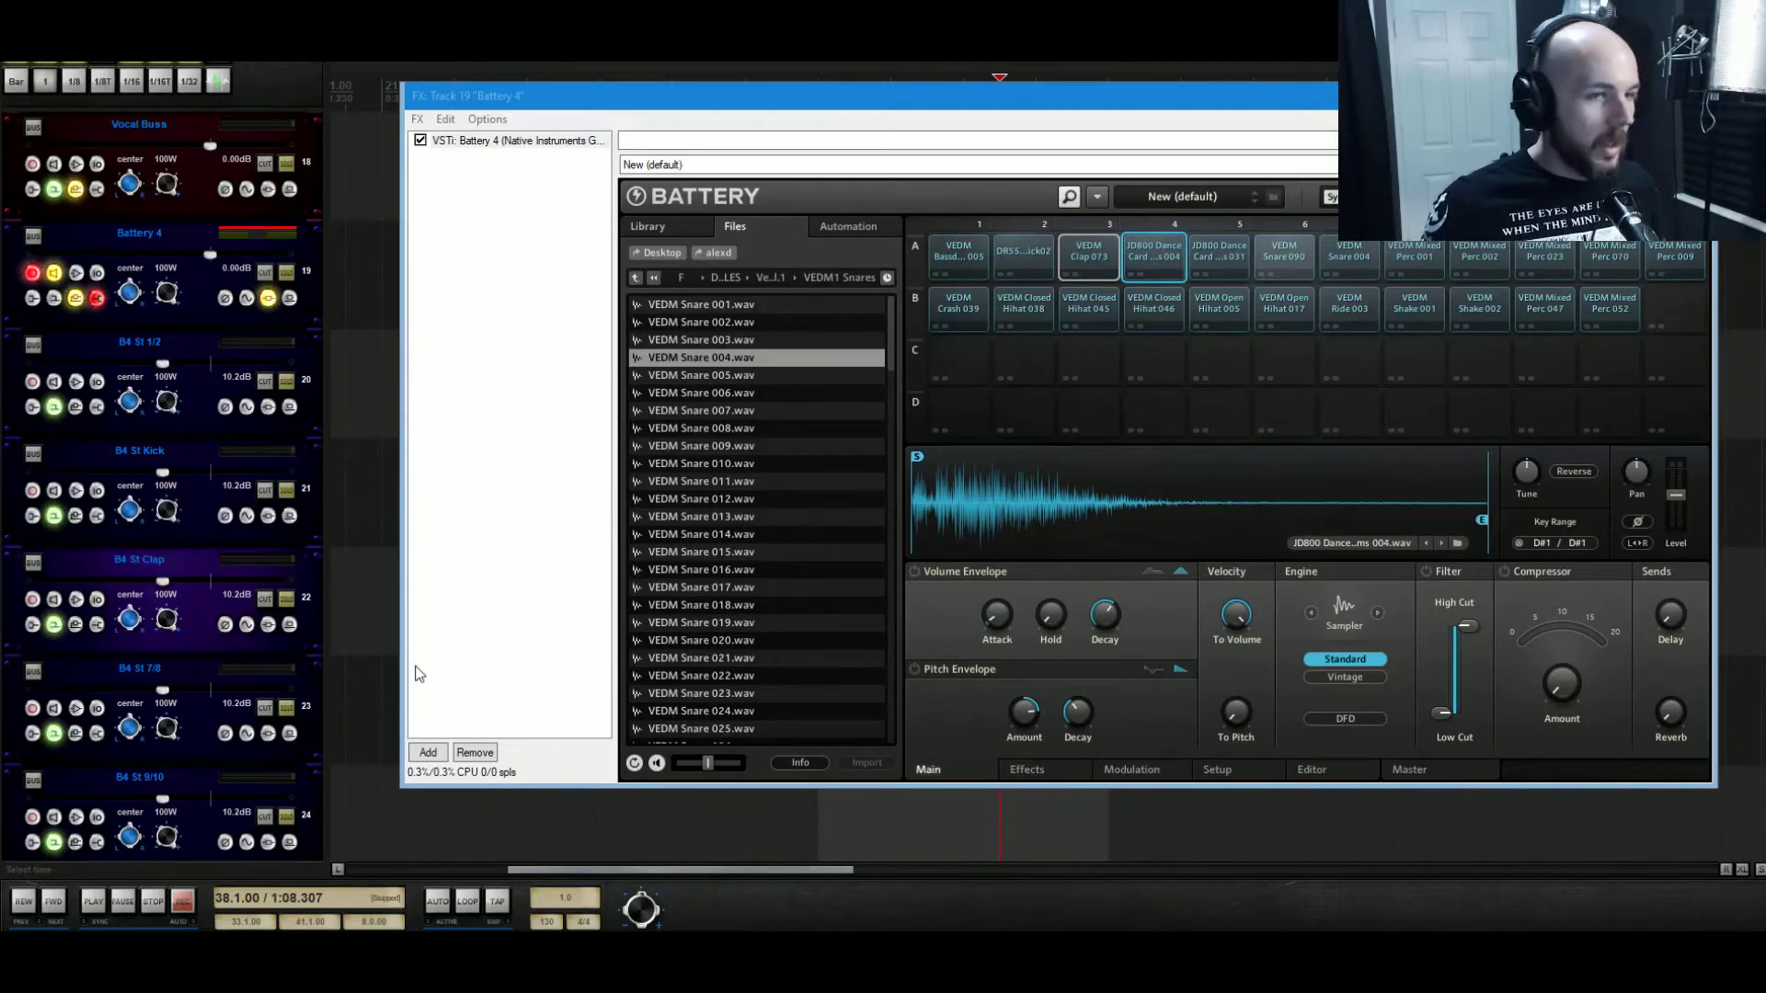
Route the JD800 Dance Card 031 cell A5 and the two VEDM Snare cells A6 and A7 together to direct output St 7/8.
{"action": "left_click", "coordinate": [1223, 252]}
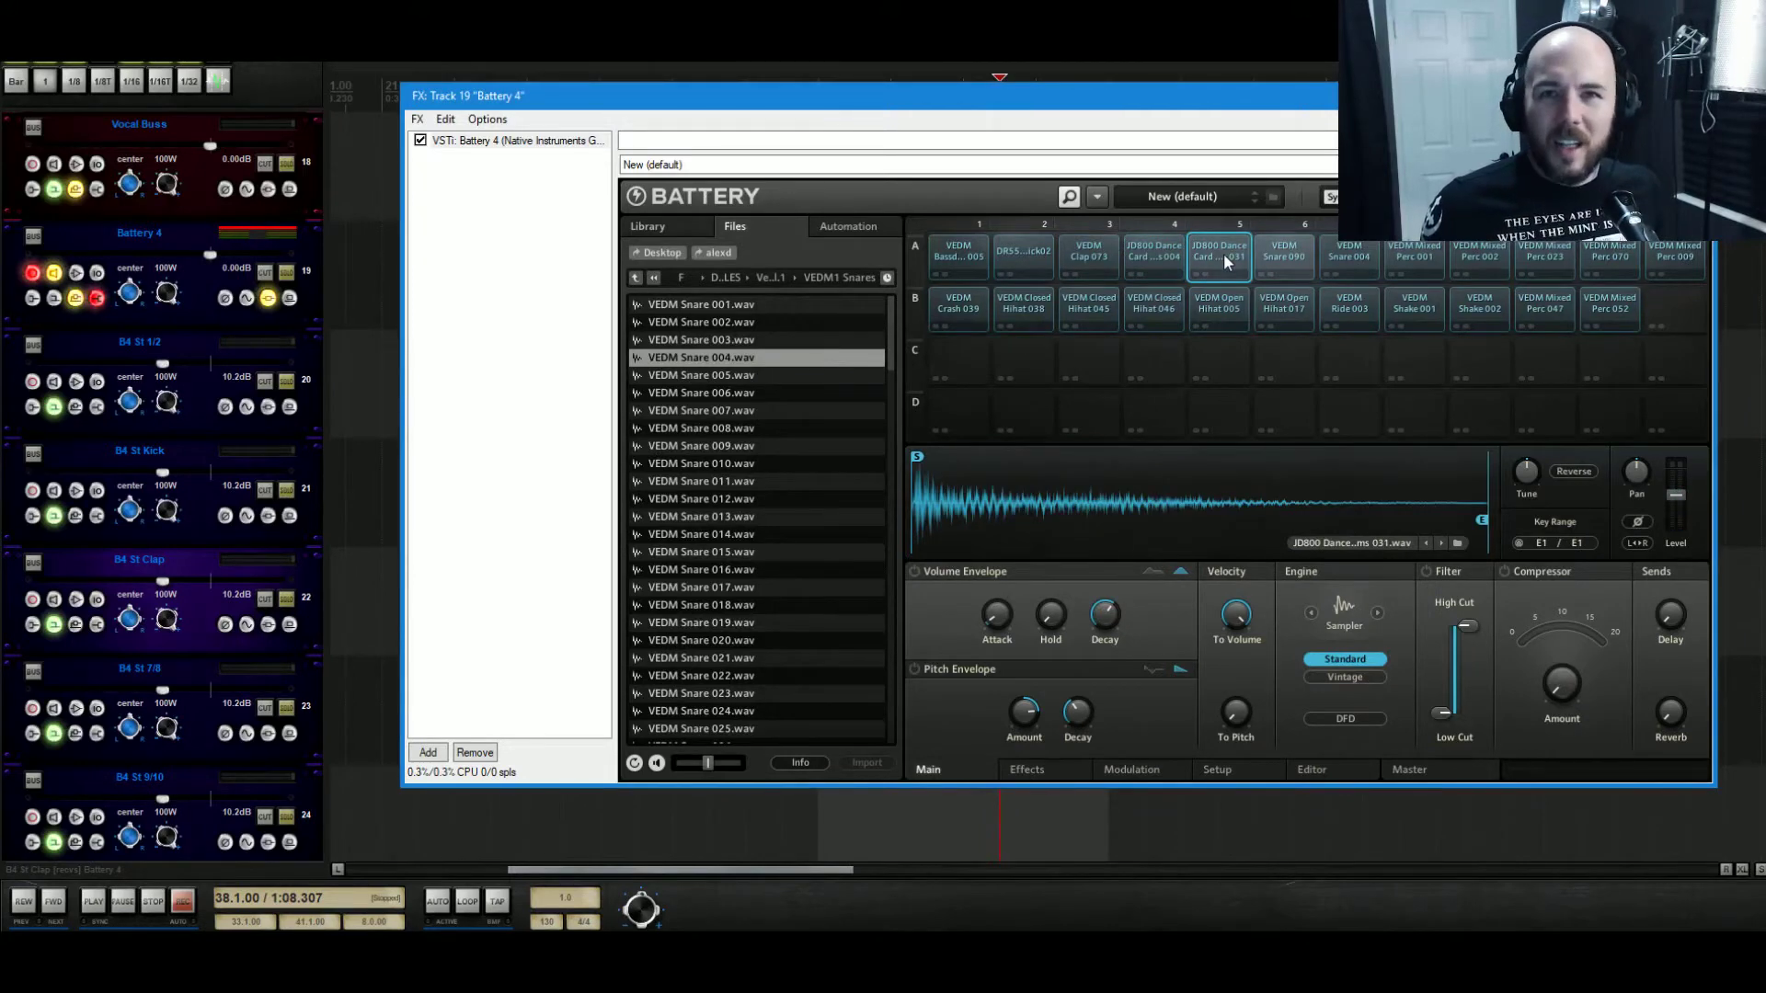
{"action": "left_click", "coordinate": [1278, 256]}
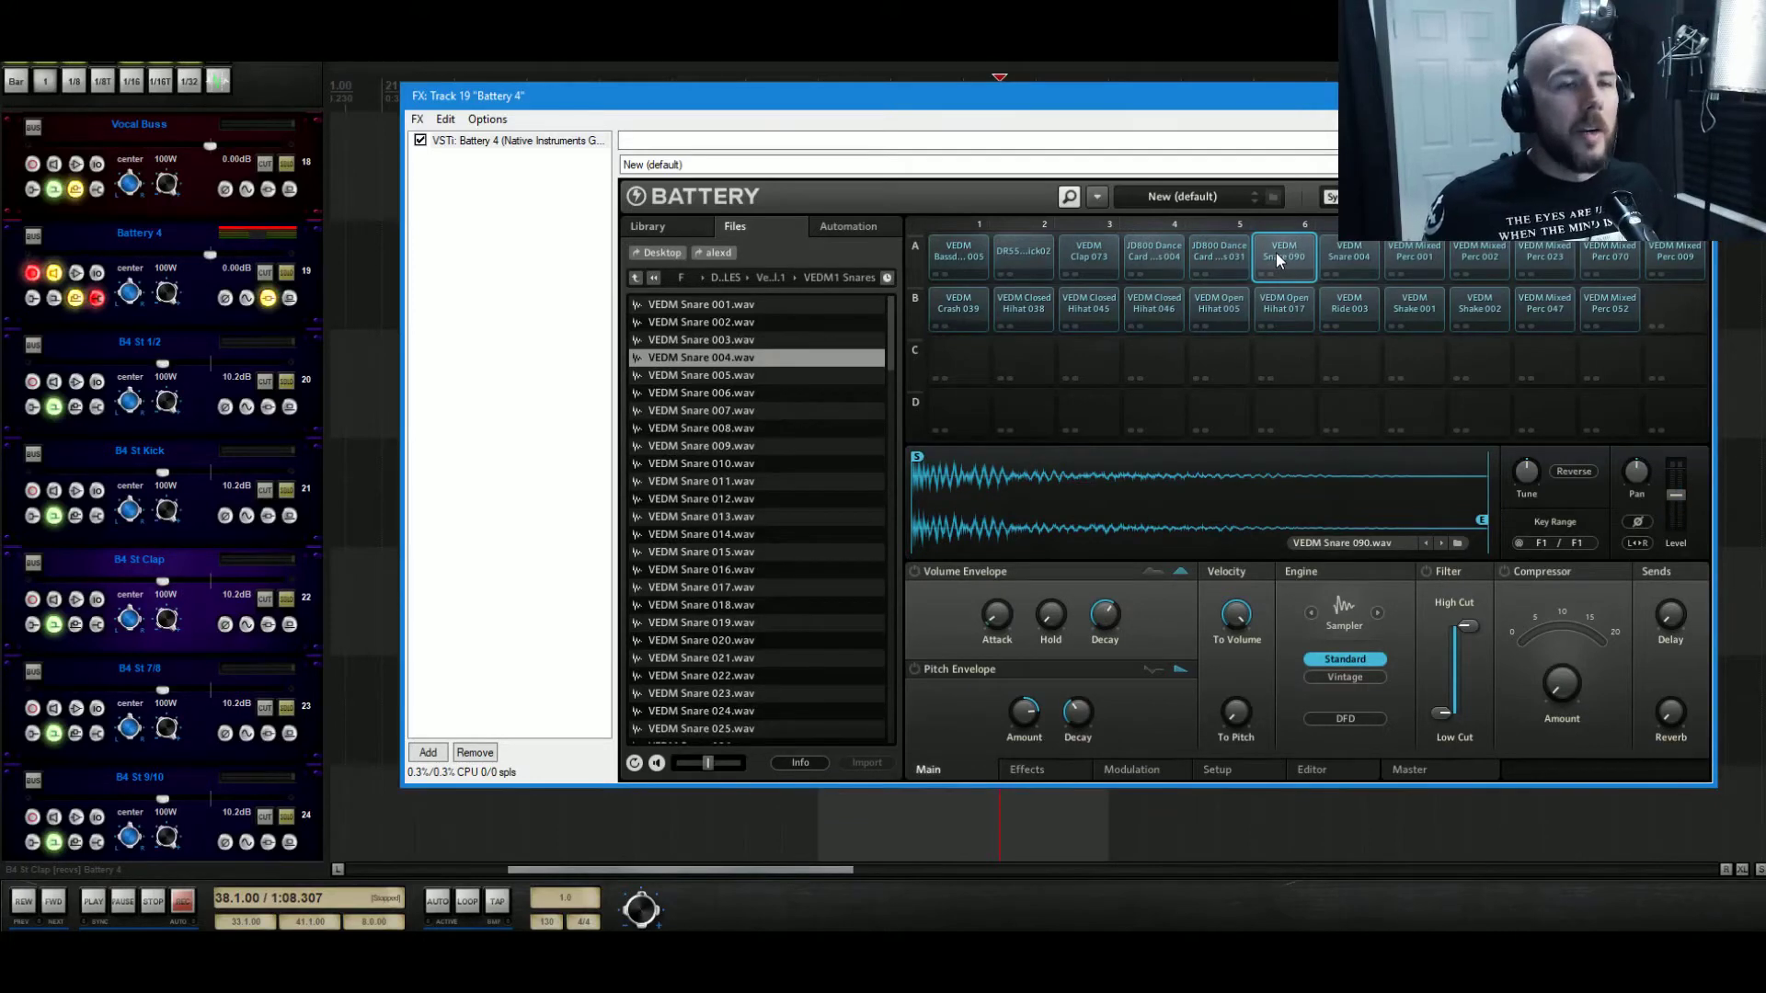
{"action": "left_click", "coordinate": [1358, 256]}
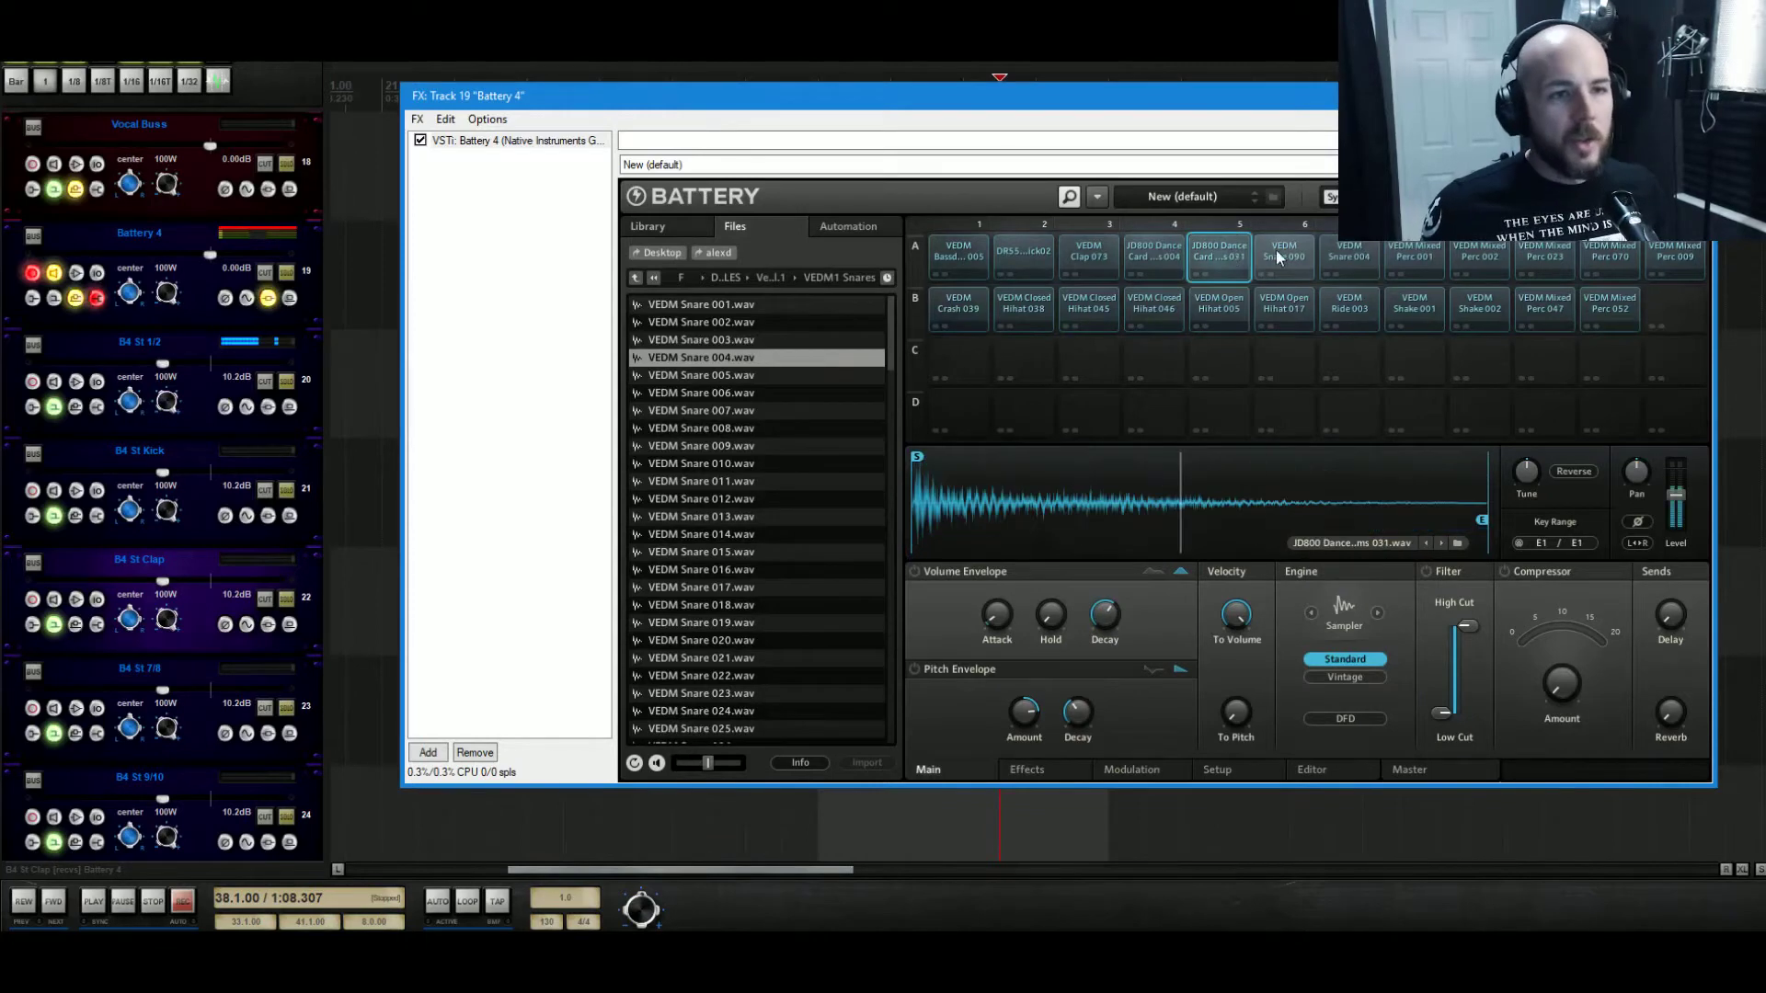
{"action": "mouse_move", "coordinate": [1352, 477]}
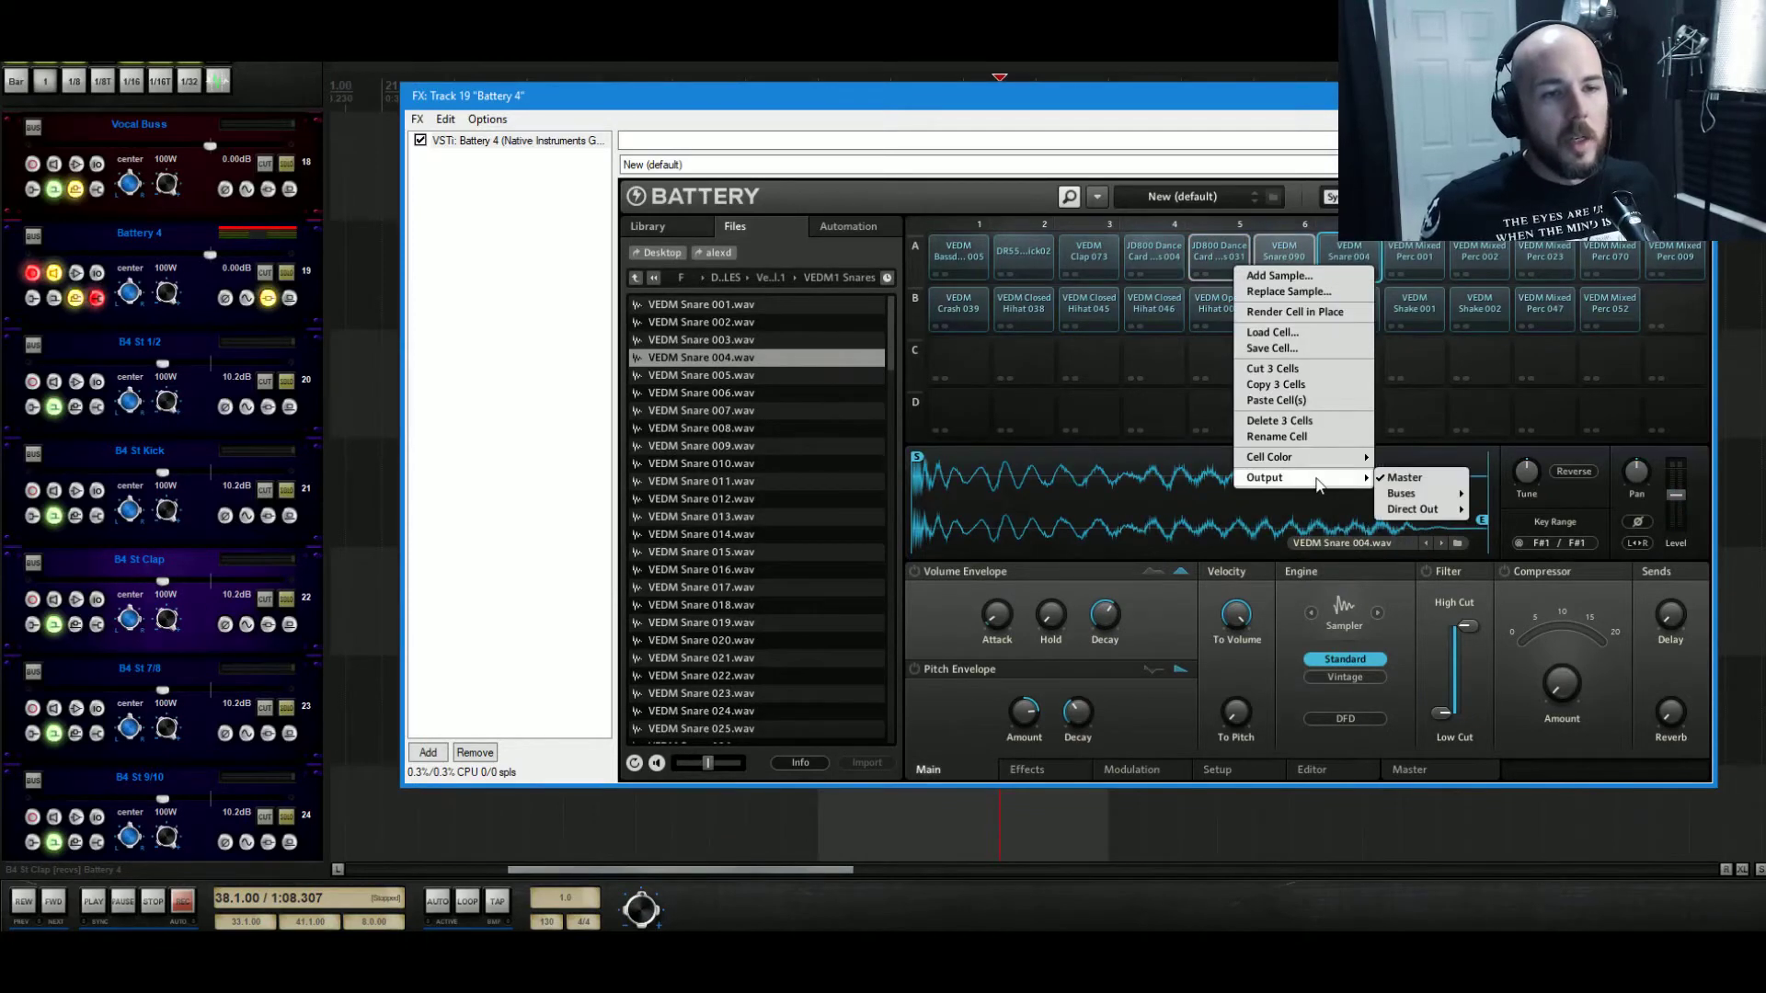
{"action": "mouse_move", "coordinate": [1434, 509]}
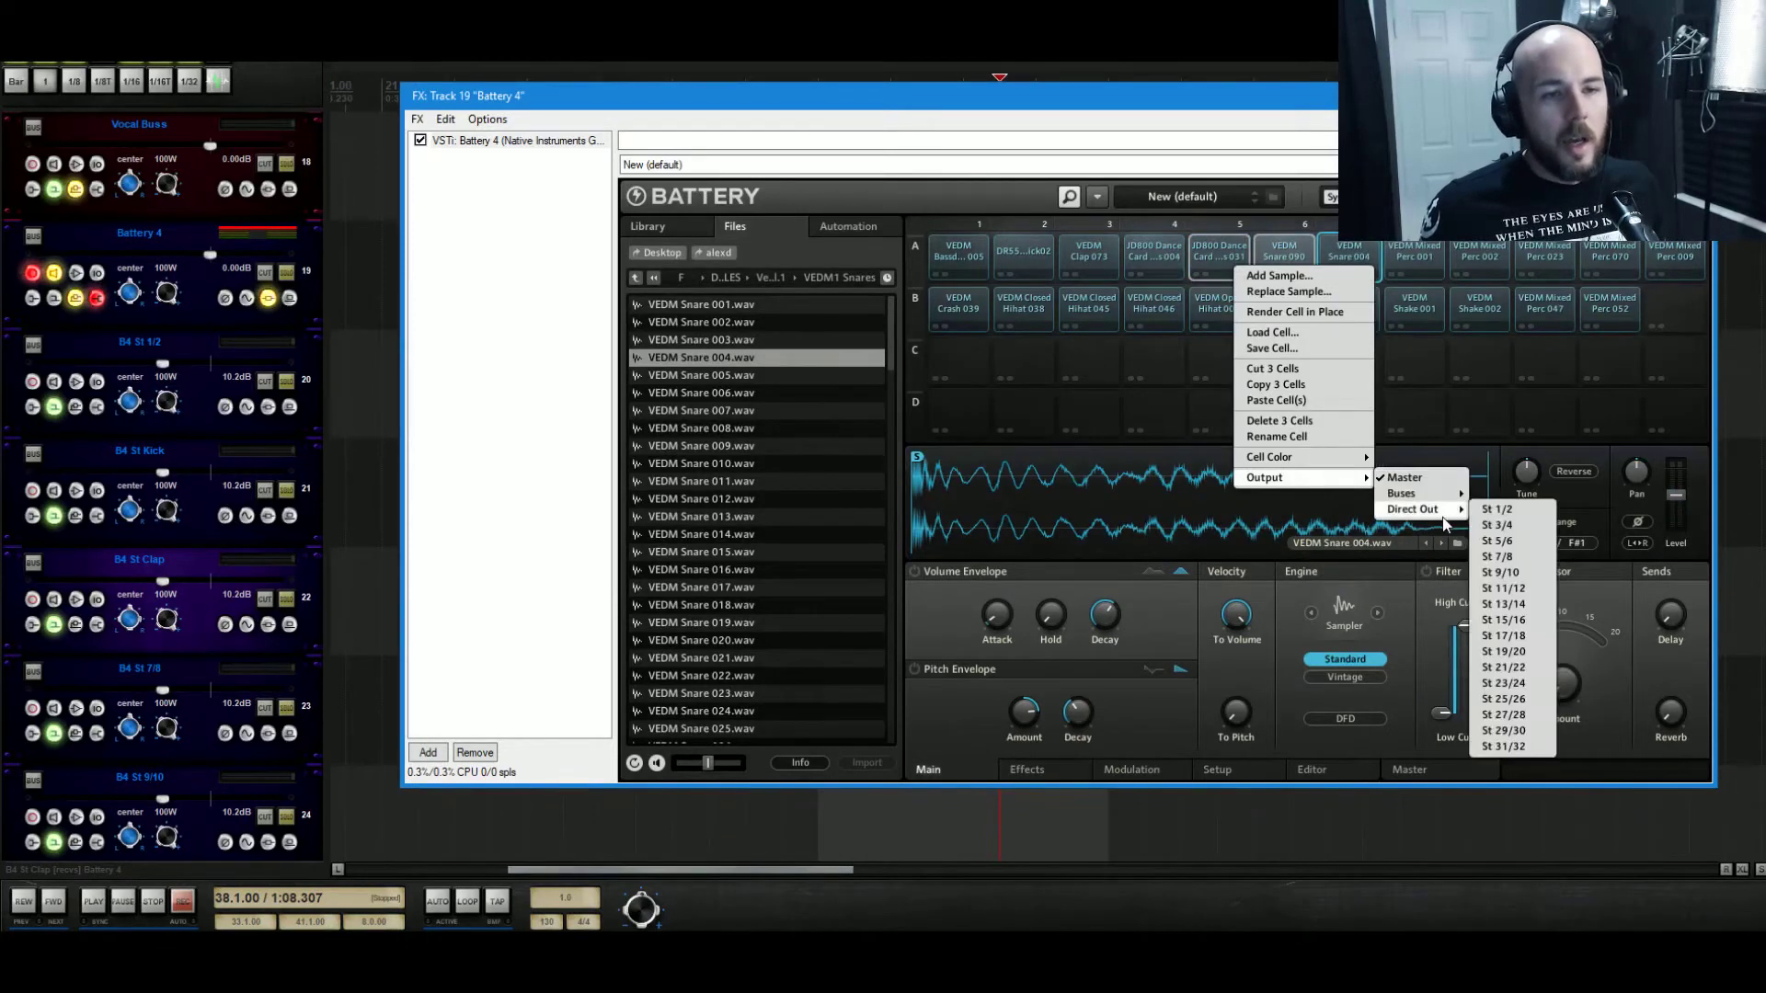
{"action": "left_click", "coordinate": [1509, 551]}
Rename the B4 St 7/8 track as "B4 St Snare".
{"action": "left_click", "coordinate": [167, 668]}
{"action": "double_click", "coordinate": [167, 666]}
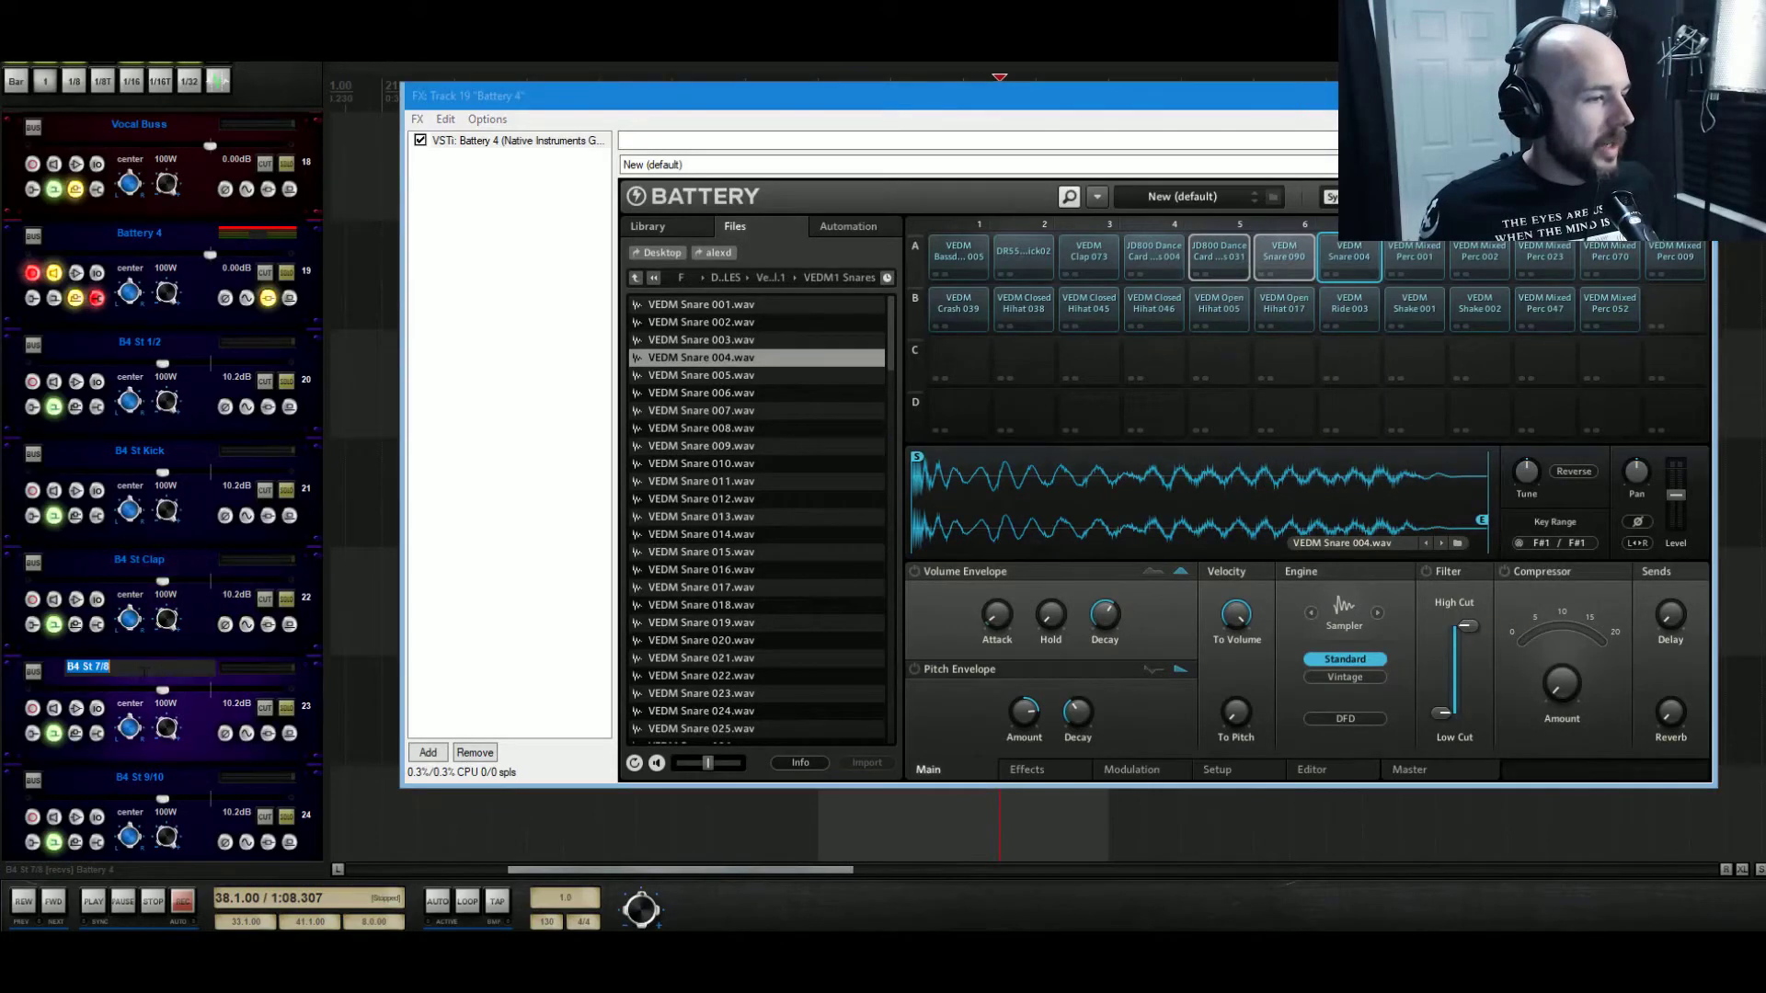
{"action": "type", "text": "Snare"}
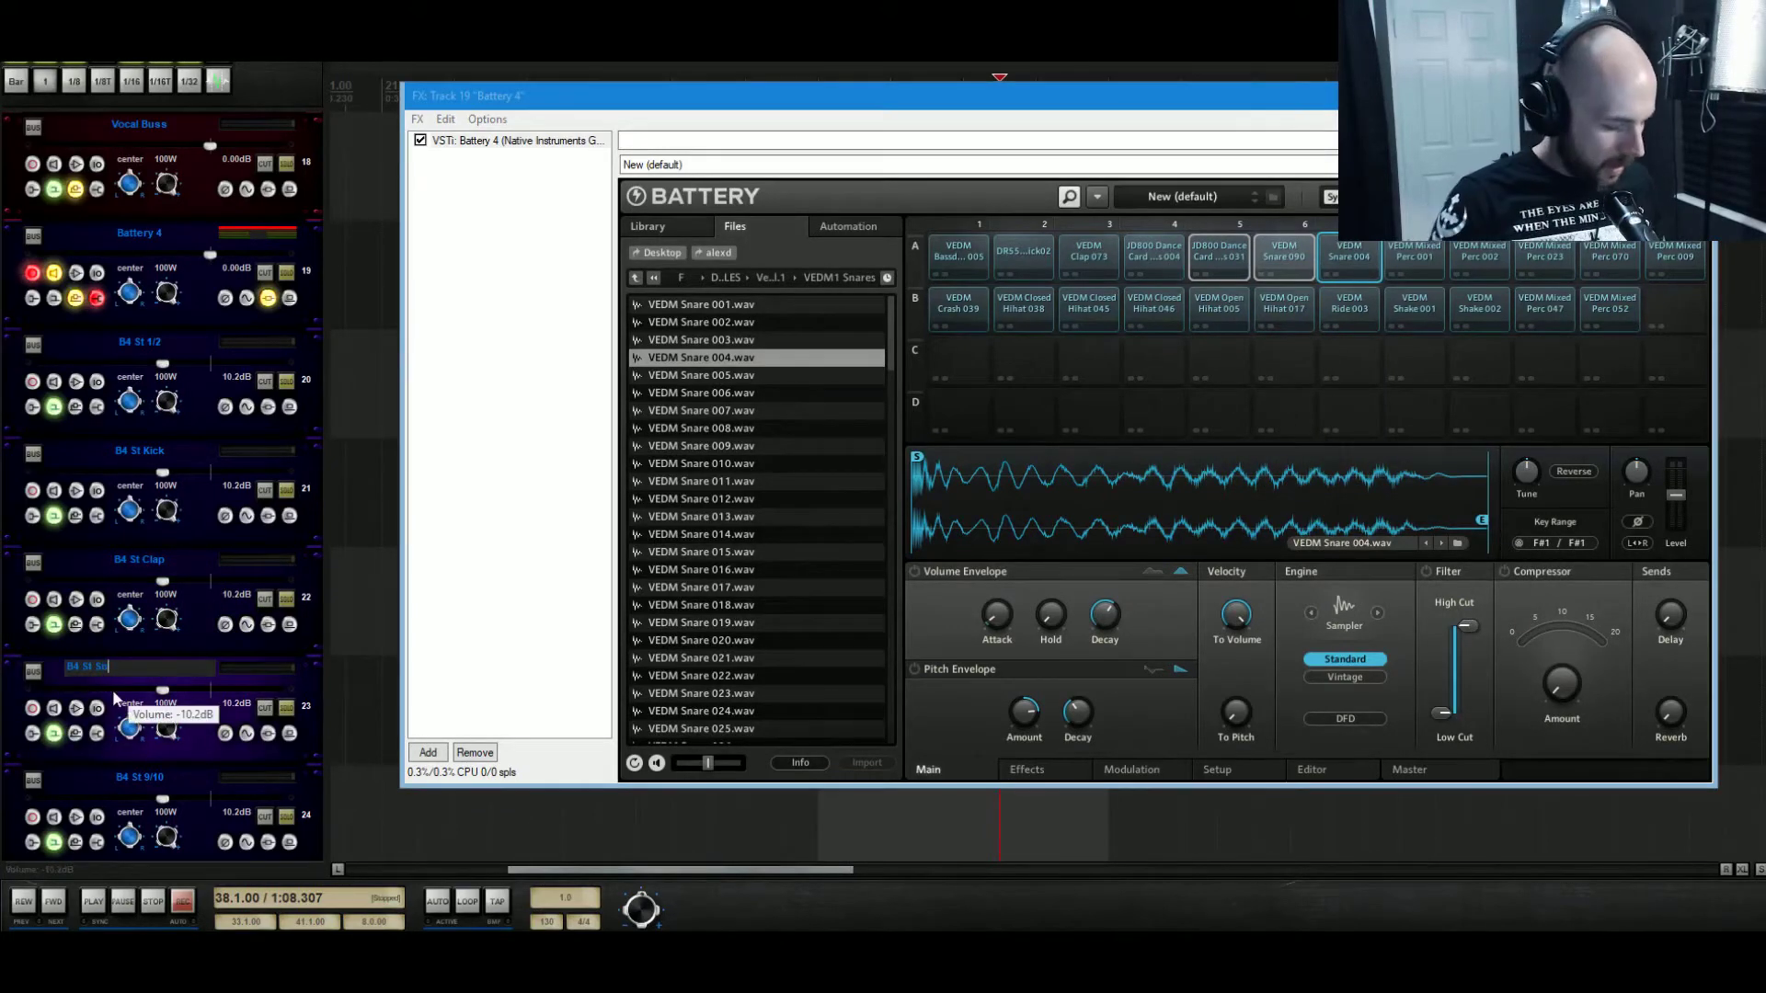
{"action": "key", "text": "Return"}
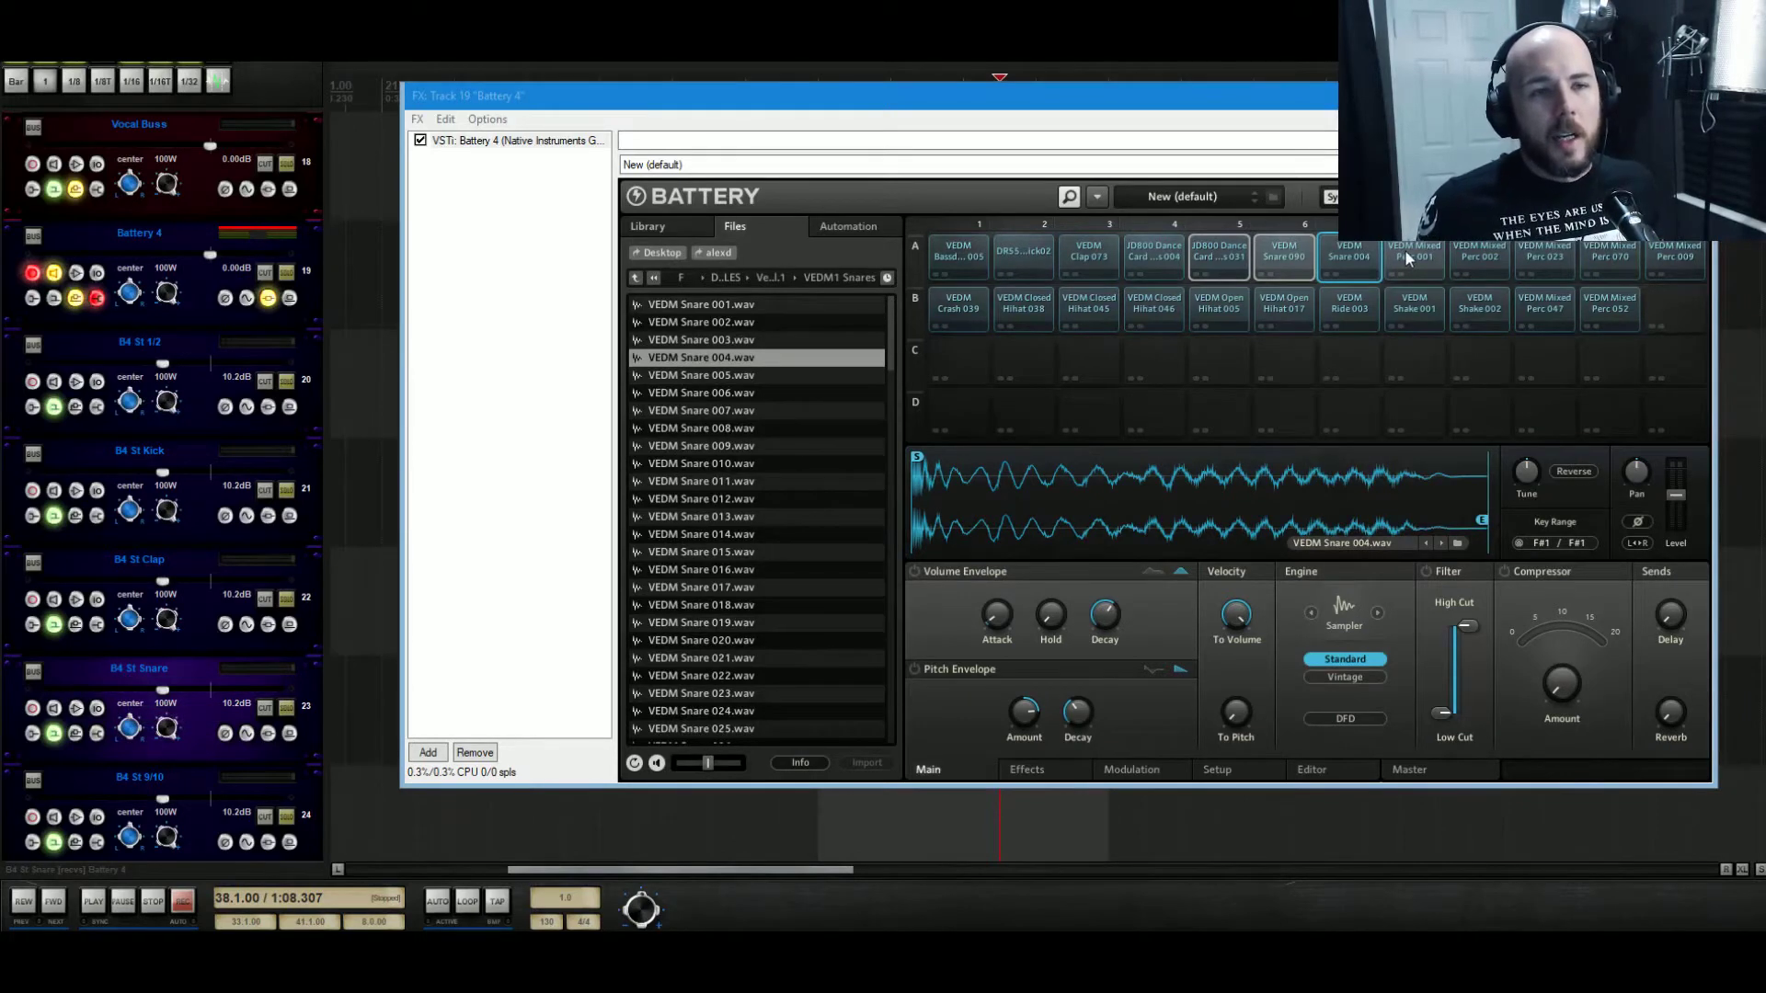
Route the four VEDM Mixed Perc cells A8 to A11 together to direct output St 9/10.
{"action": "left_click", "coordinate": [1405, 250]}
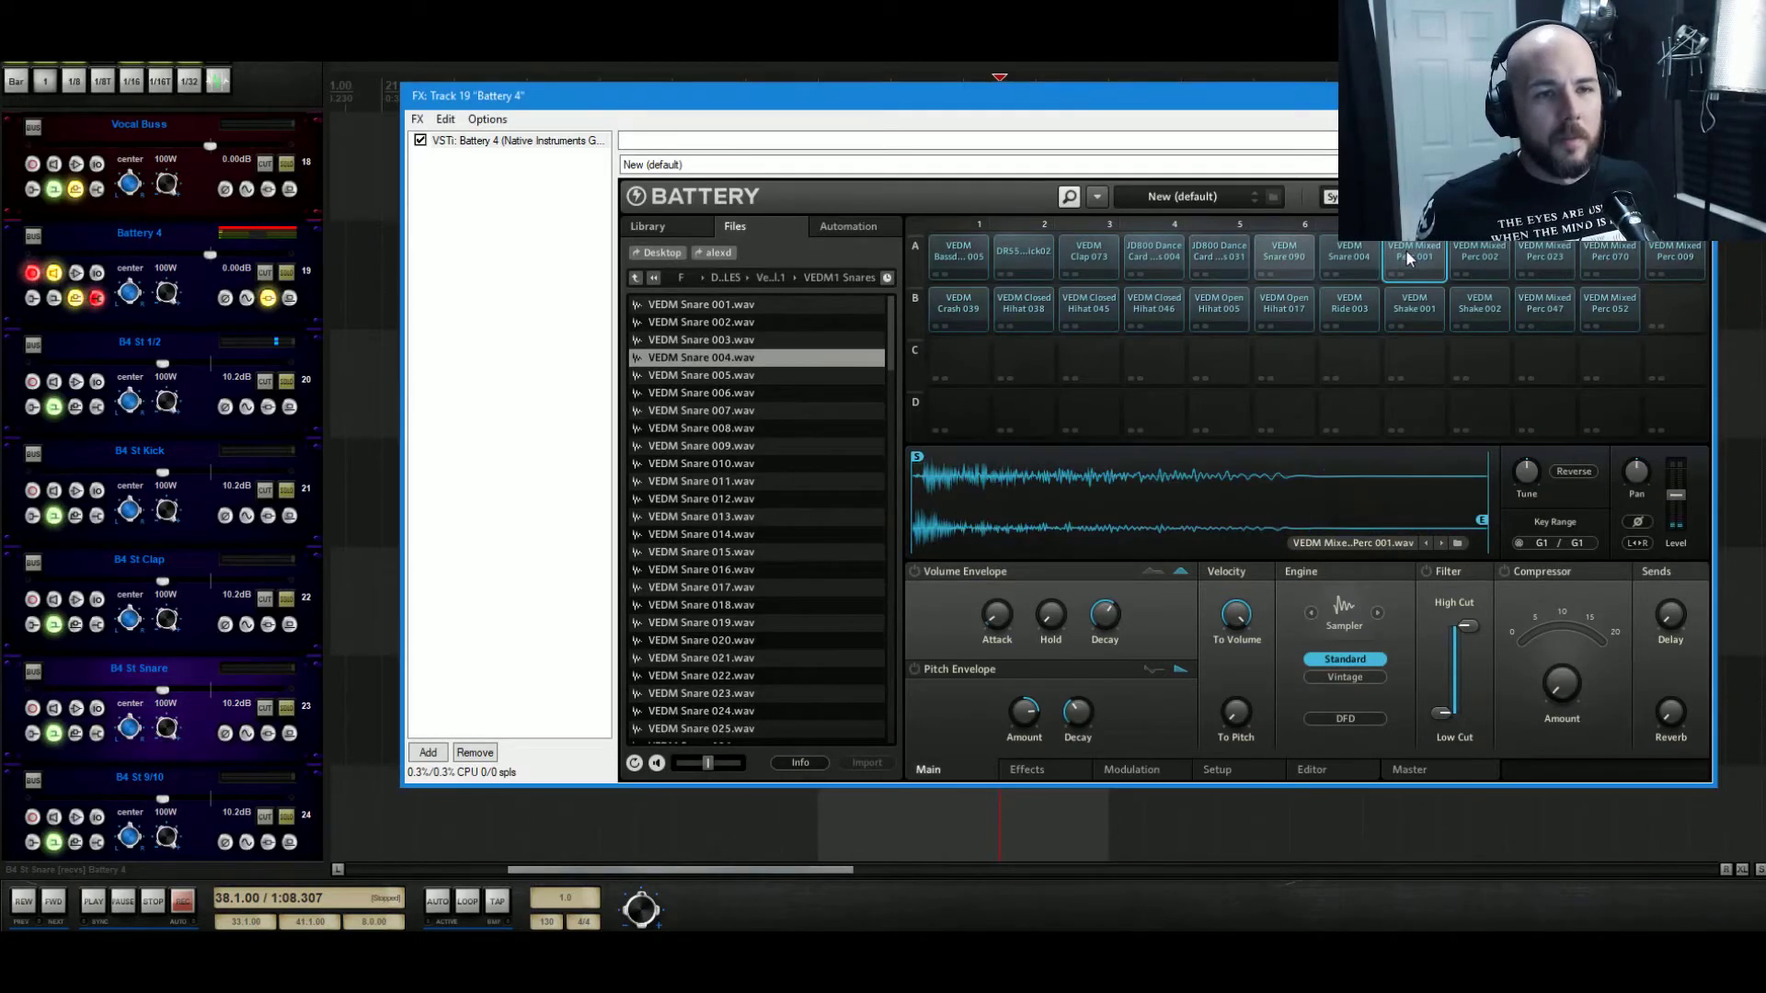
{"action": "left_click", "coordinate": [1482, 259]}
{"action": "left_click", "coordinate": [1543, 258]}
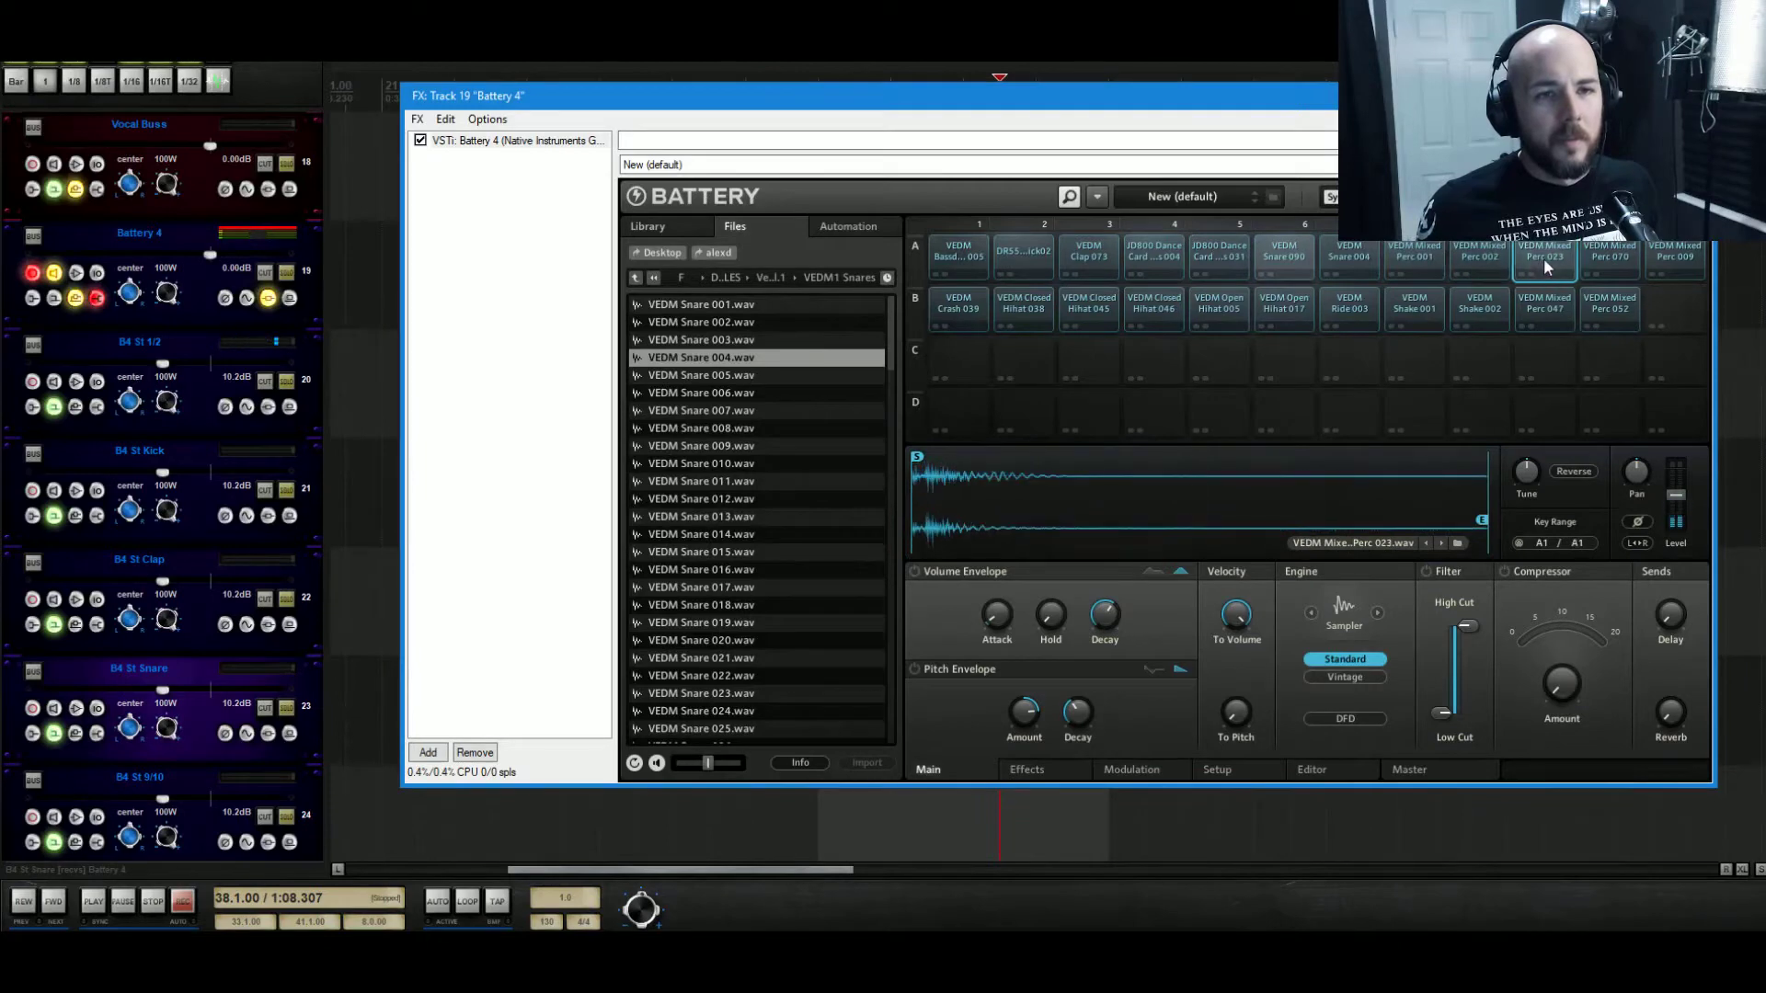
{"action": "left_click", "coordinate": [1609, 259]}
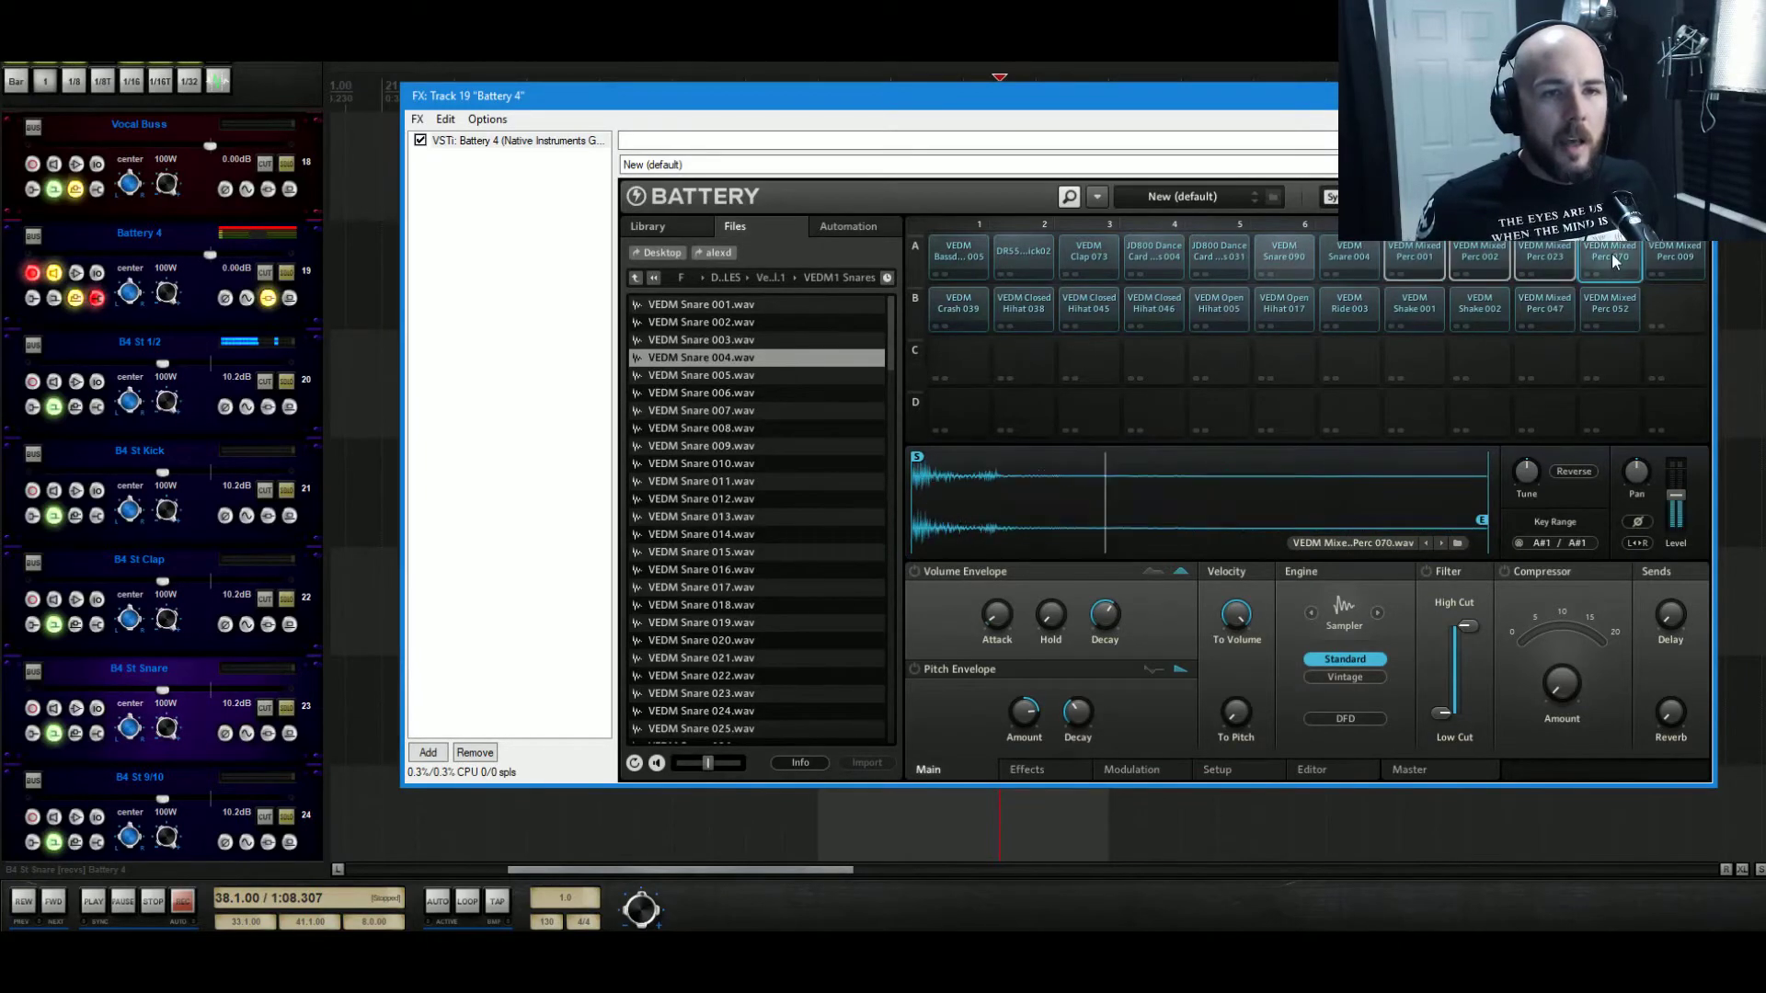
{"action": "right_click", "coordinate": [1419, 255]}
{"action": "mouse_move", "coordinate": [1494, 464]}
{"action": "mouse_move", "coordinate": [1615, 498]}
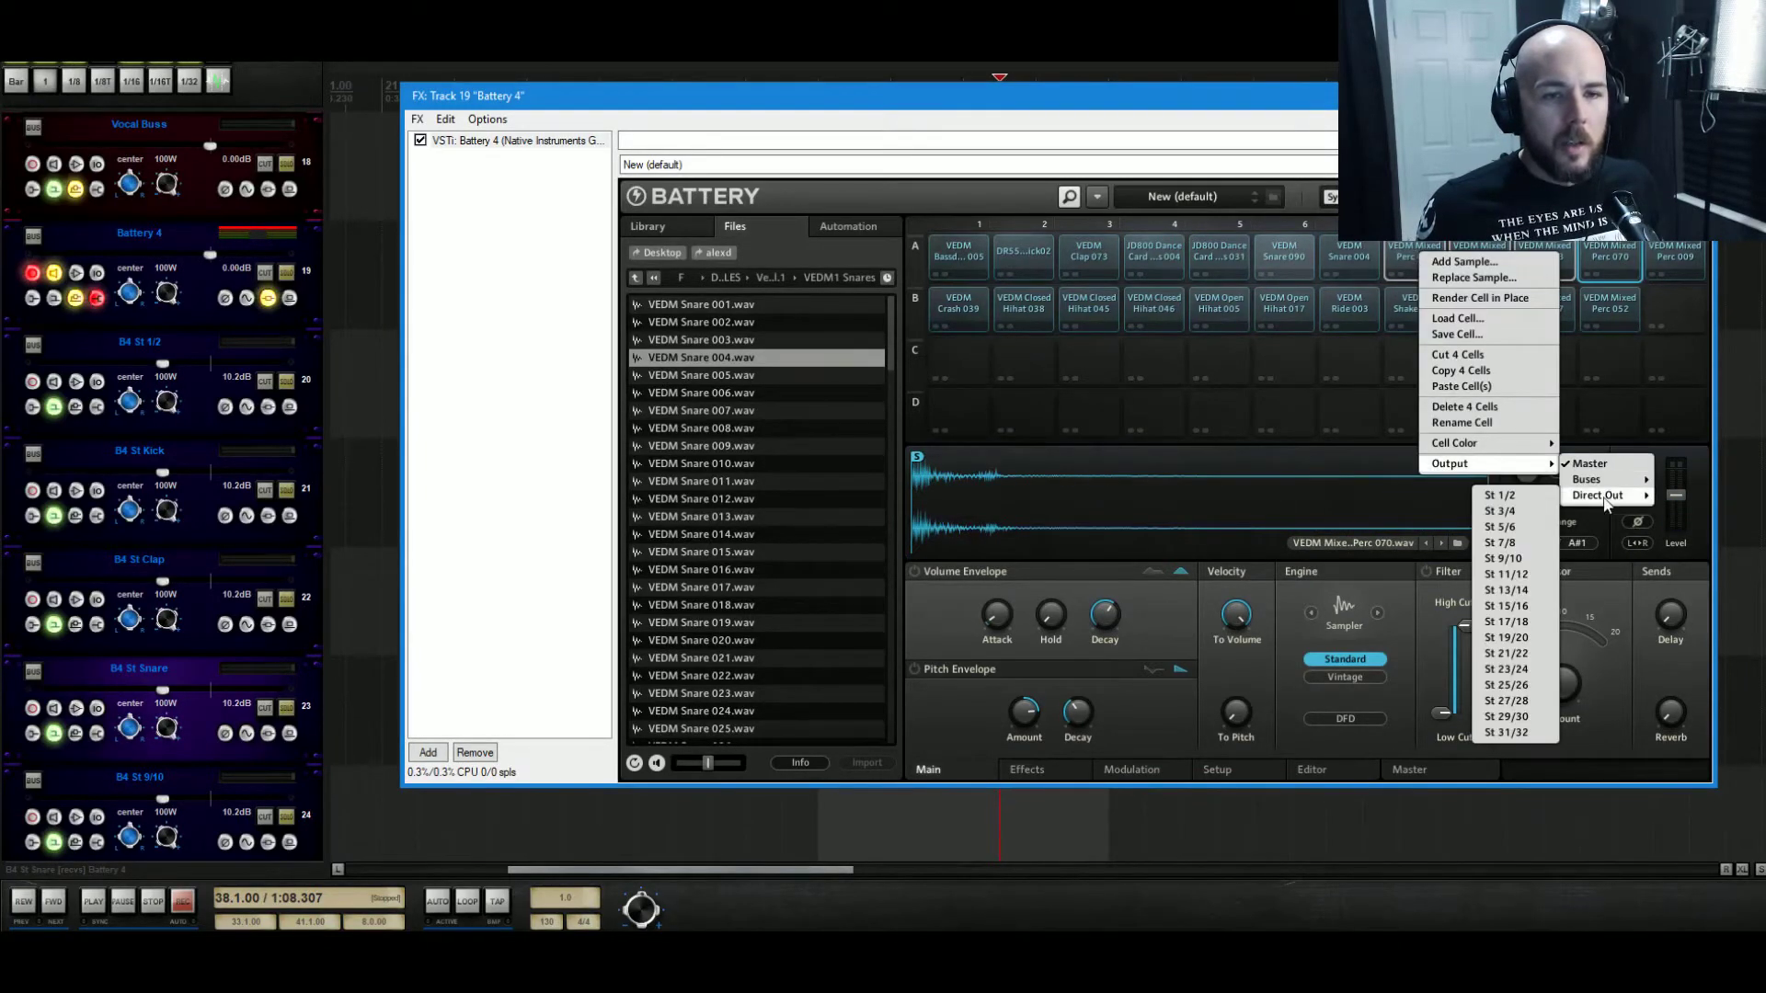
{"action": "left_click", "coordinate": [1515, 560]}
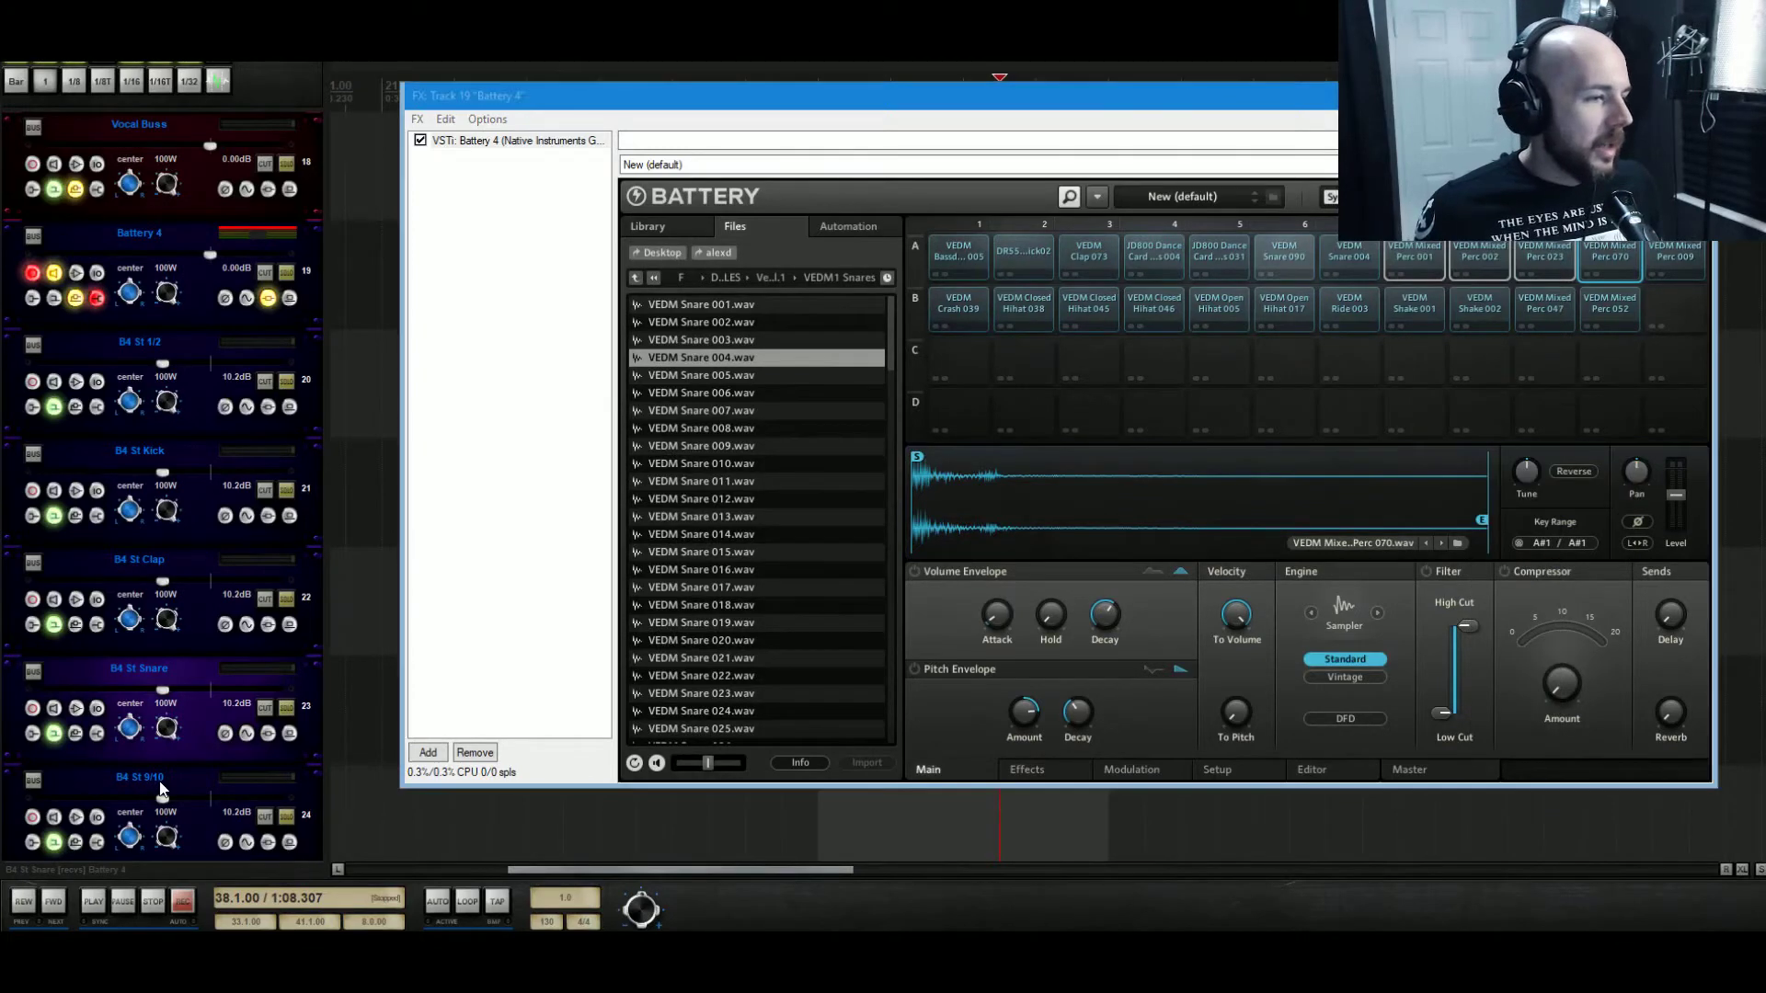
Rename the B4 St 9/10 track as "B4 St Perc".
{"action": "double_click", "coordinate": [180, 777]}
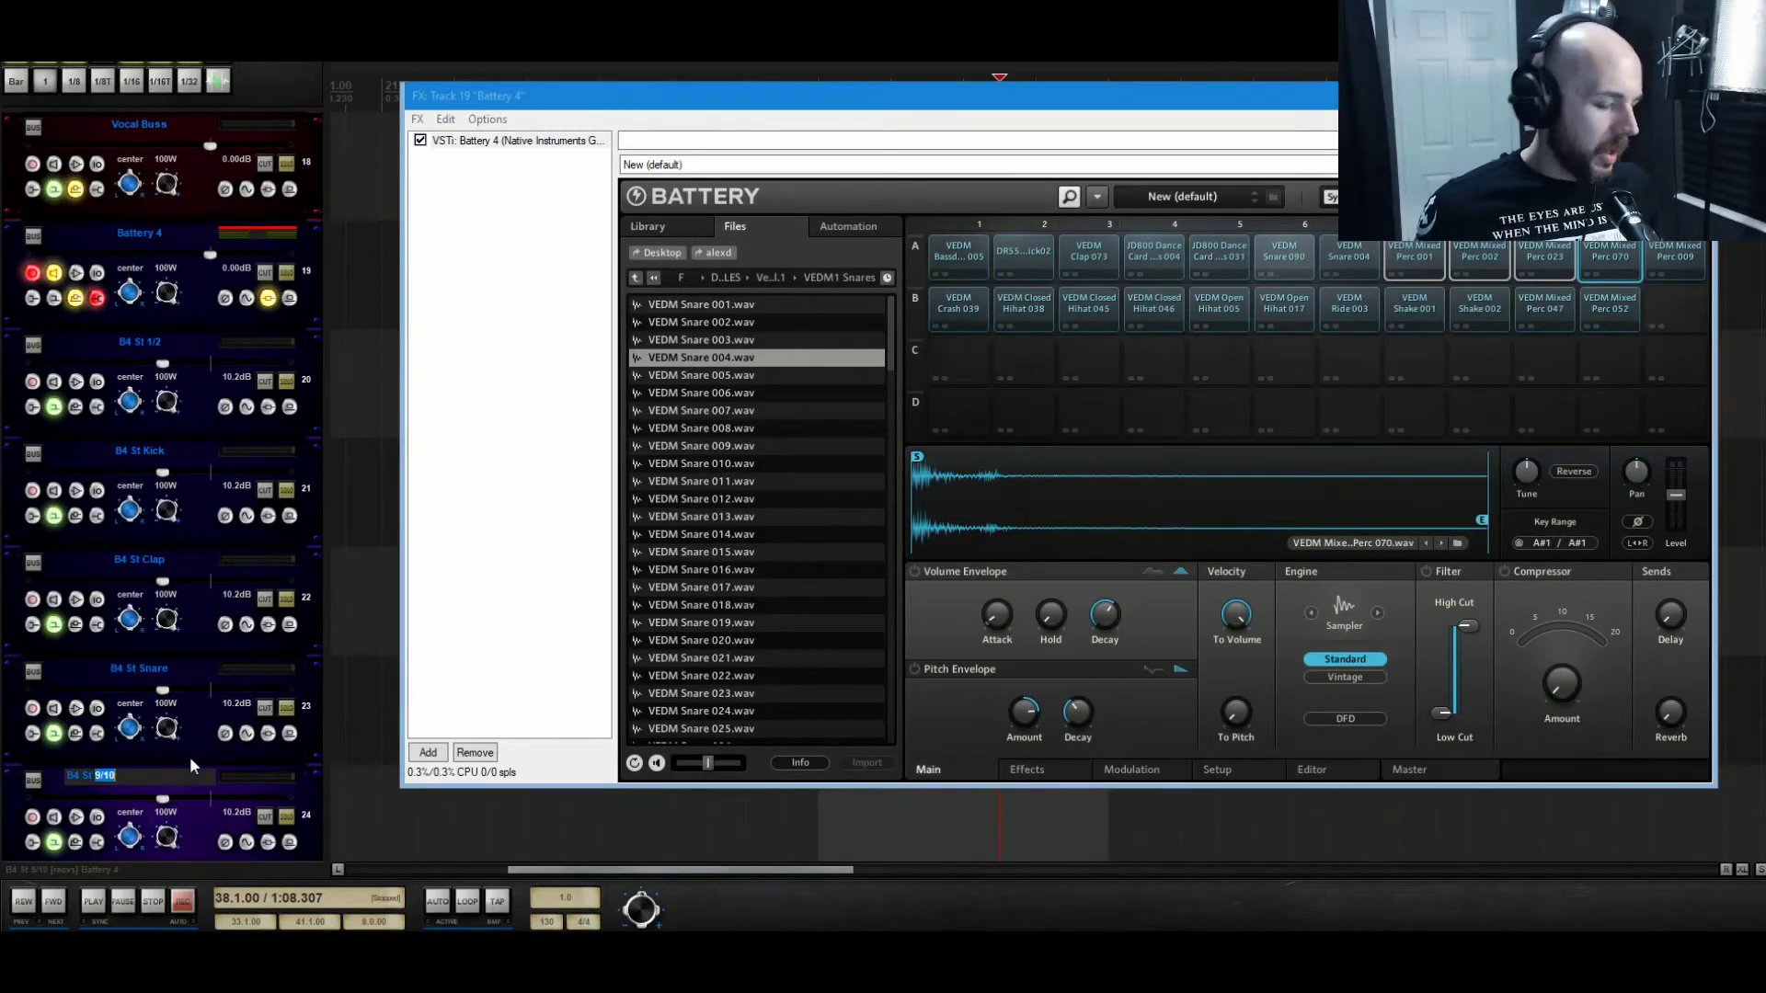
{"action": "type", "text": "Perc"}
{"action": "key", "text": "Return"}
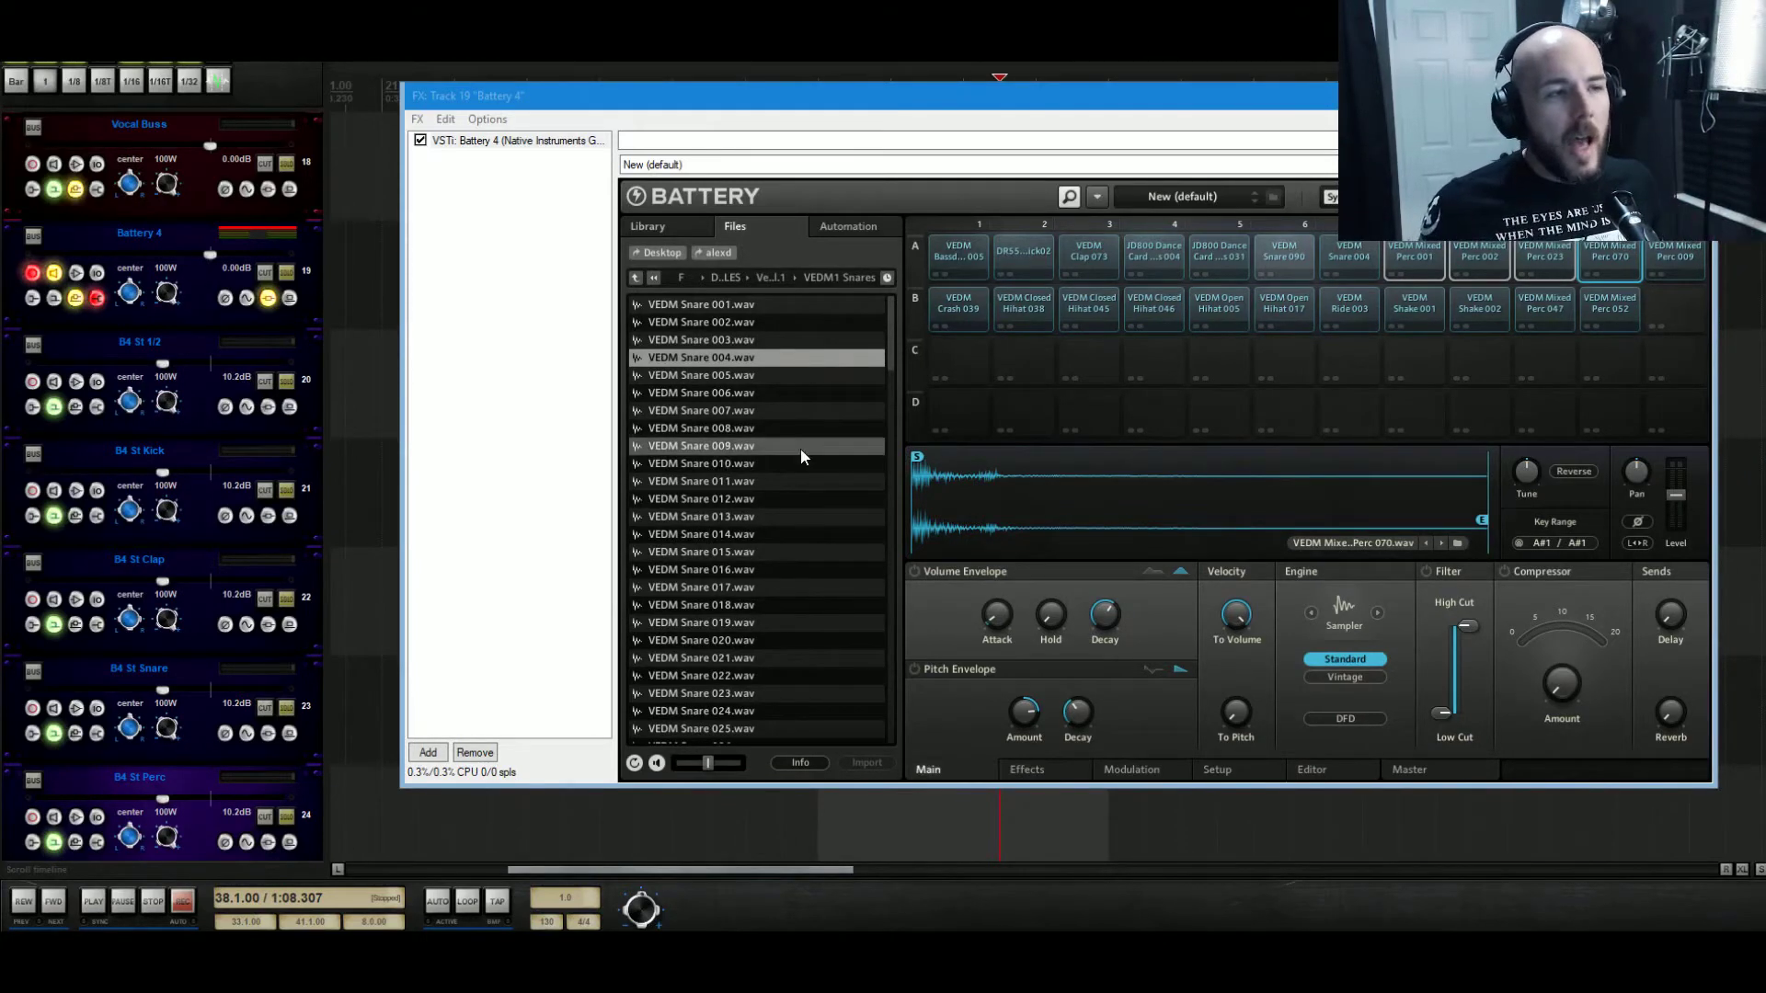
Route the VEDM Mixed Perc 009 cell A12 to direct output St 9/10 as well.
{"action": "scroll", "coordinate": [363, 460], "scroll_direction": "down", "scroll_amount": 3}
{"action": "scroll", "coordinate": [363, 459], "scroll_direction": "down", "scroll_amount": 2}
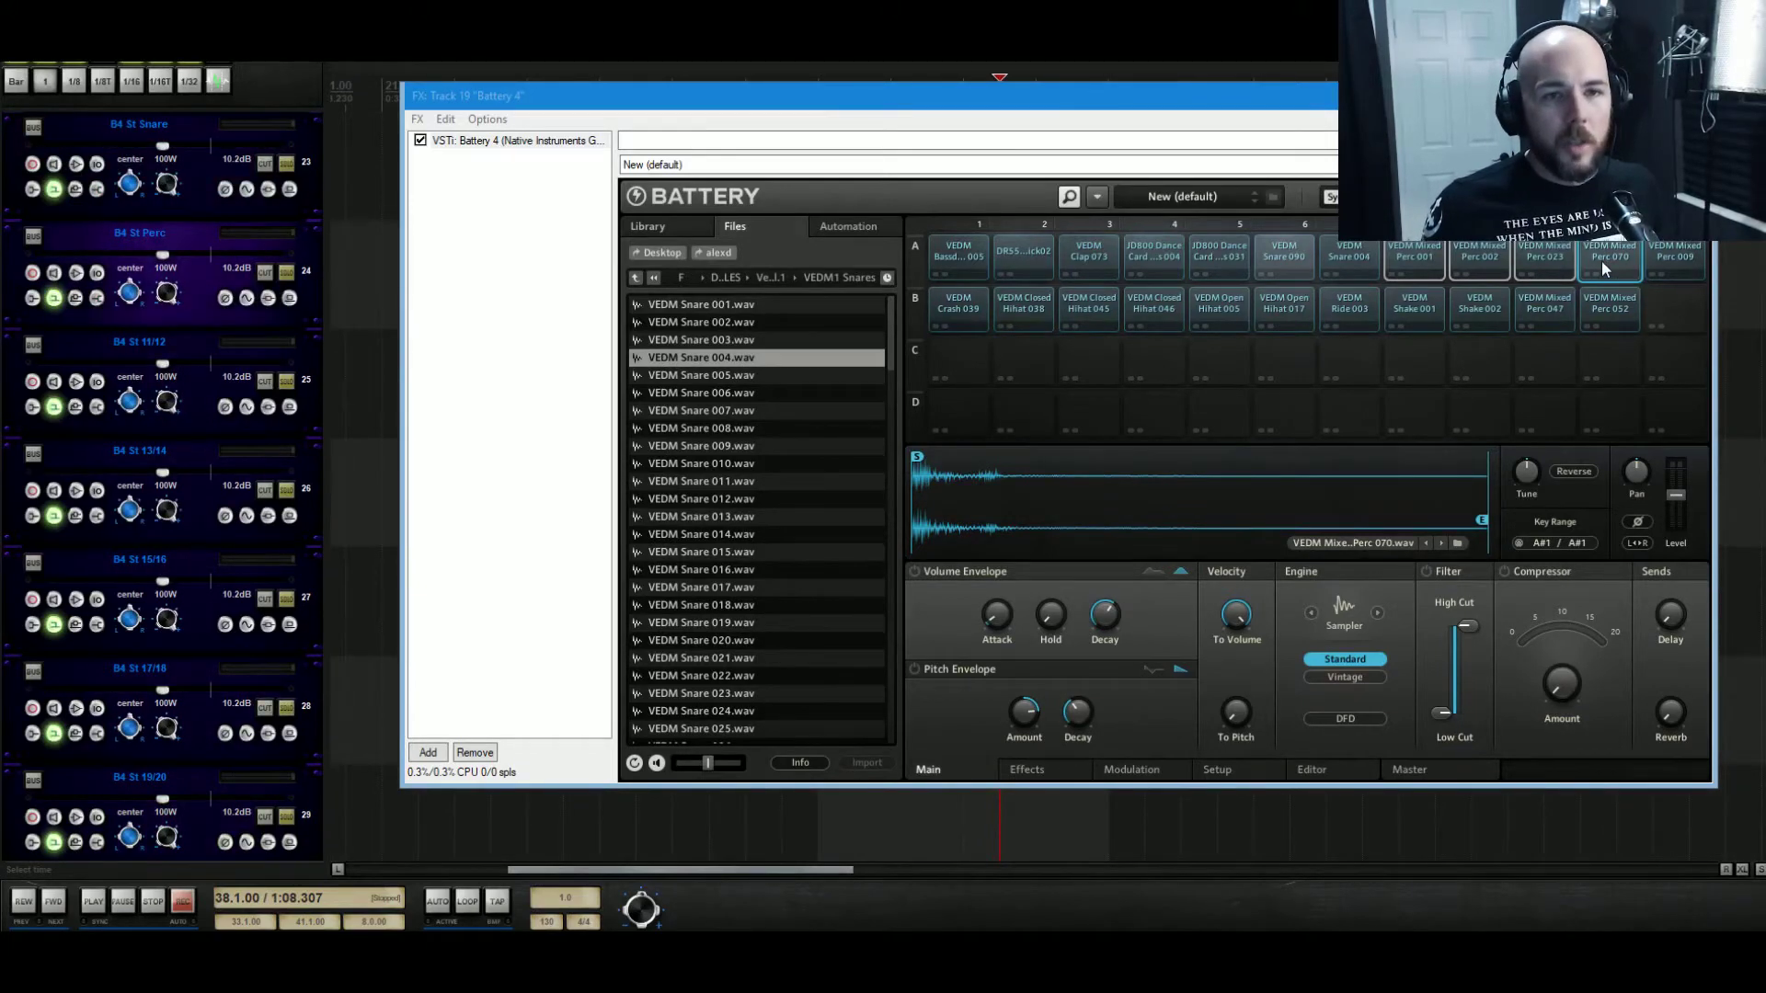
{"action": "left_click", "coordinate": [1674, 253]}
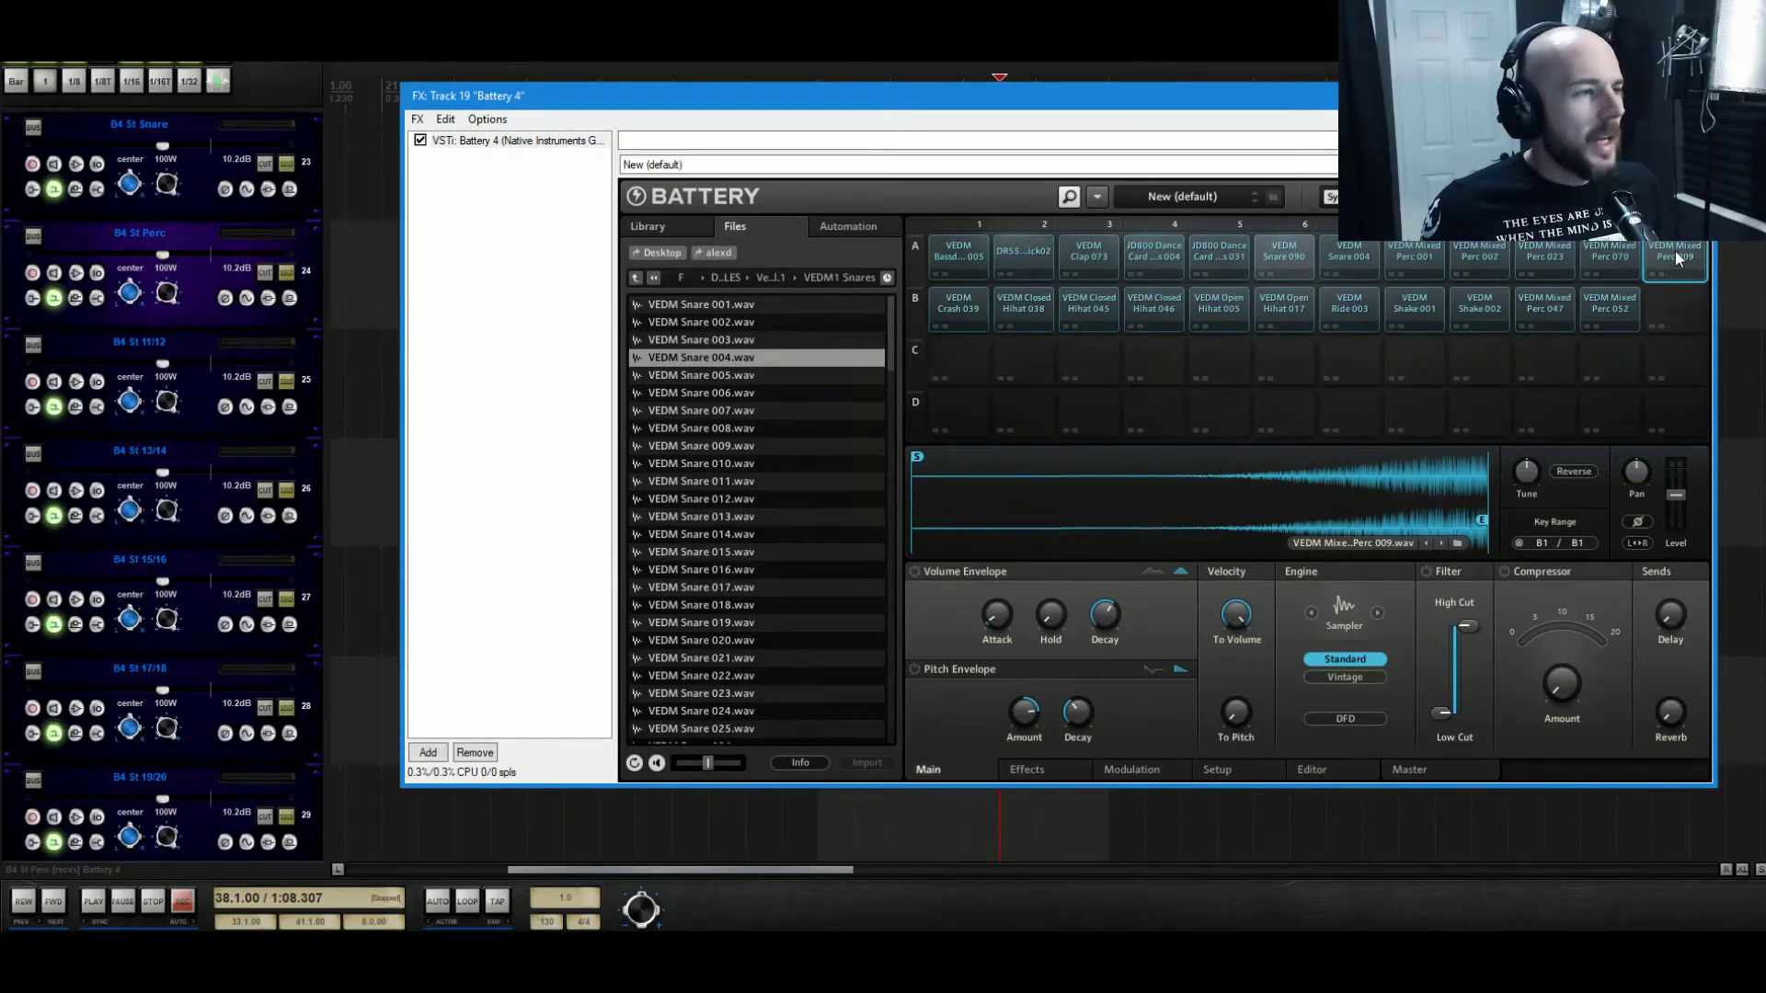
{"action": "right_click", "coordinate": [1675, 251]}
{"action": "mouse_move", "coordinate": [1614, 470]}
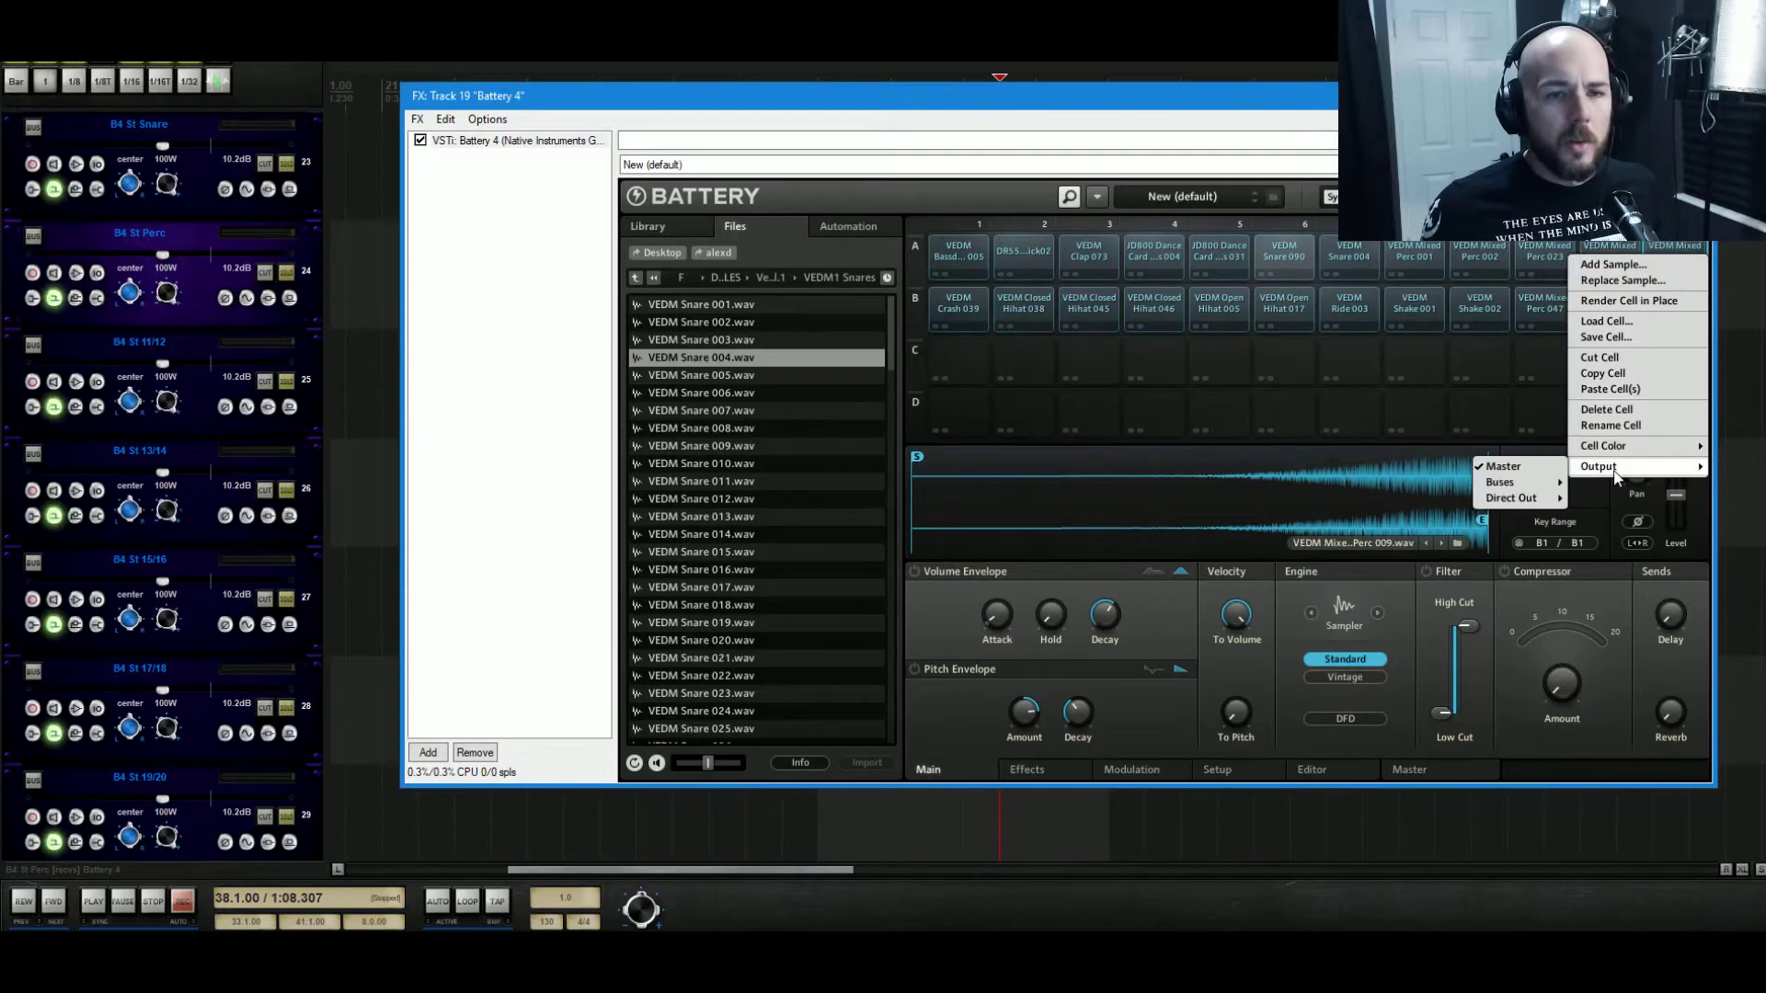
{"action": "mouse_move", "coordinate": [1508, 501]}
{"action": "left_click", "coordinate": [1622, 564]}
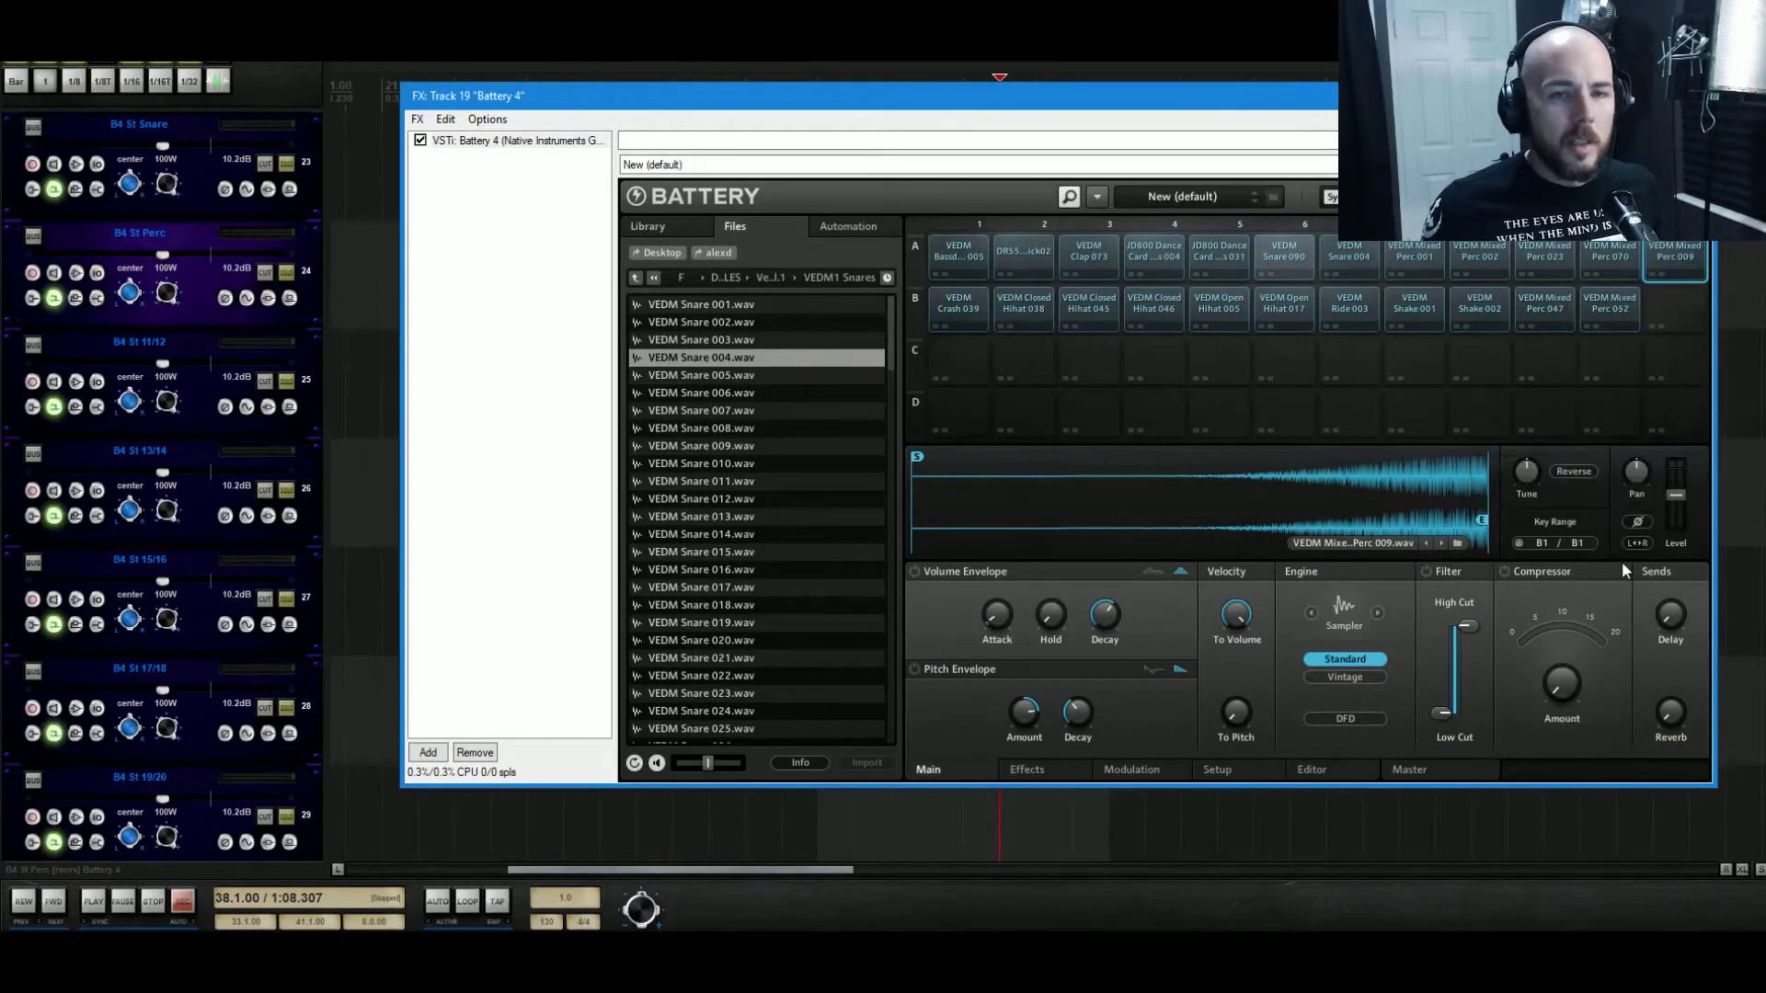
Route the VEDM Crash 039 cell B1 to direct output St 11/12.
{"action": "left_click", "coordinate": [974, 315]}
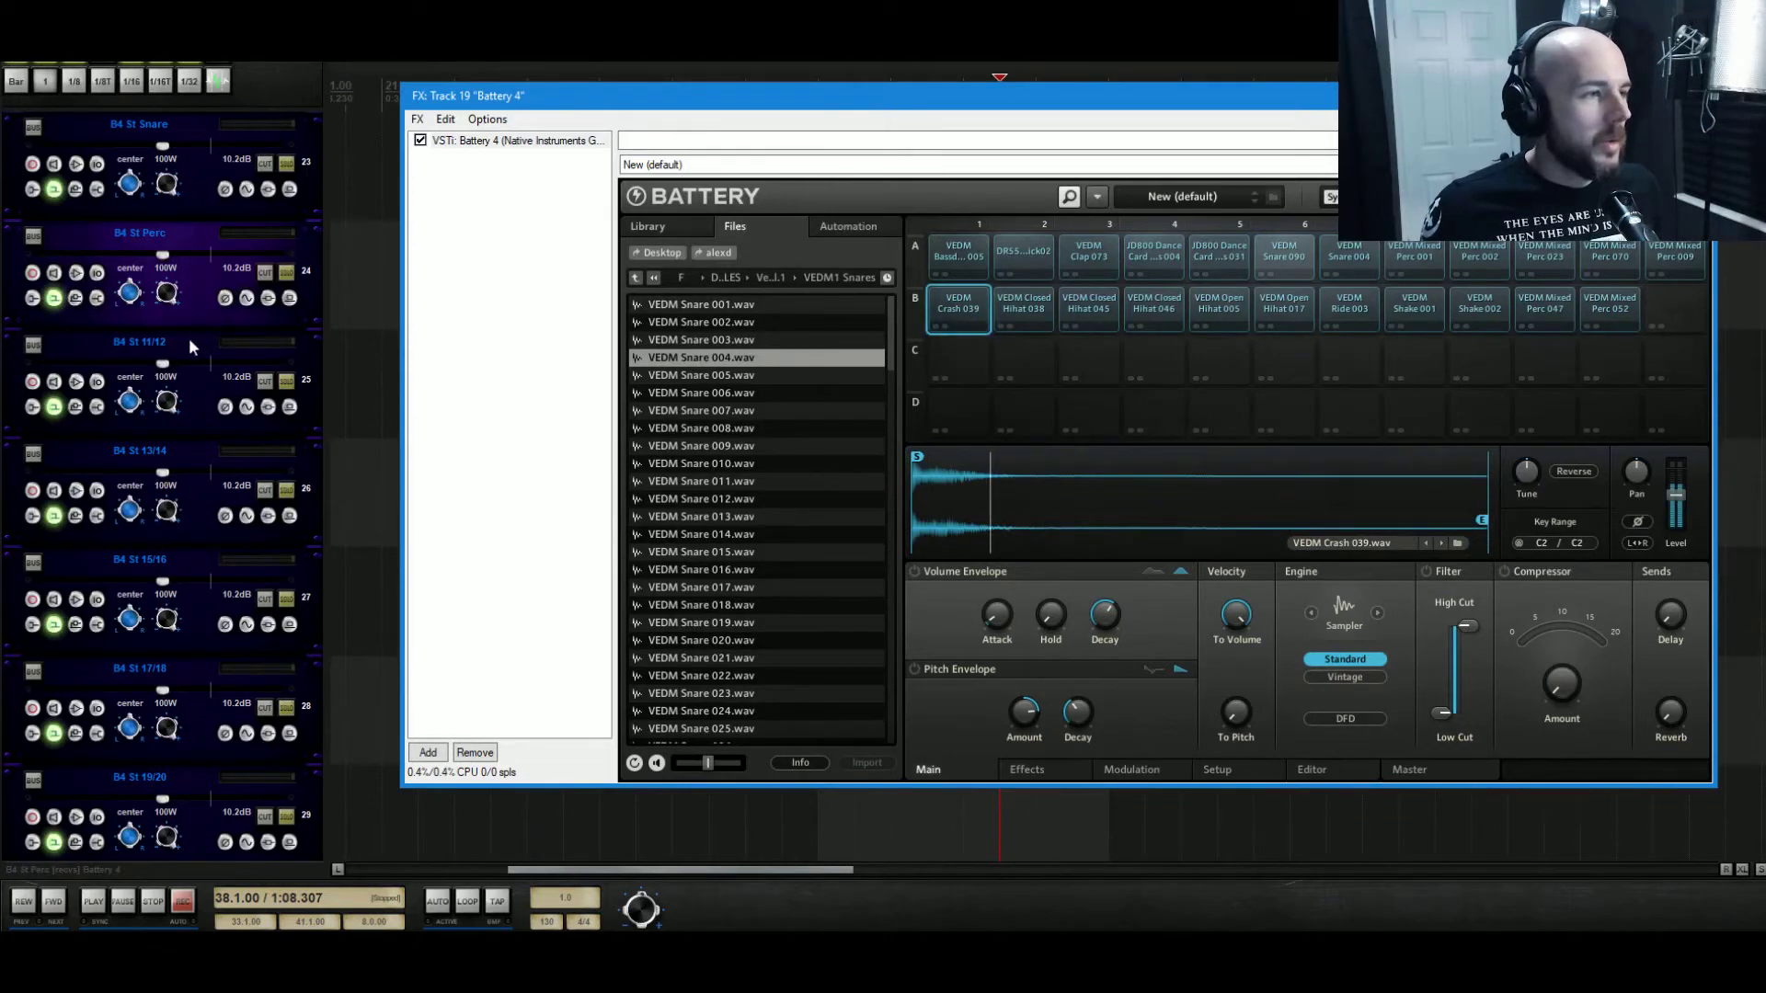
{"action": "right_click", "coordinate": [963, 307]}
{"action": "mouse_move", "coordinate": [1058, 518]}
{"action": "mouse_move", "coordinate": [1150, 549]}
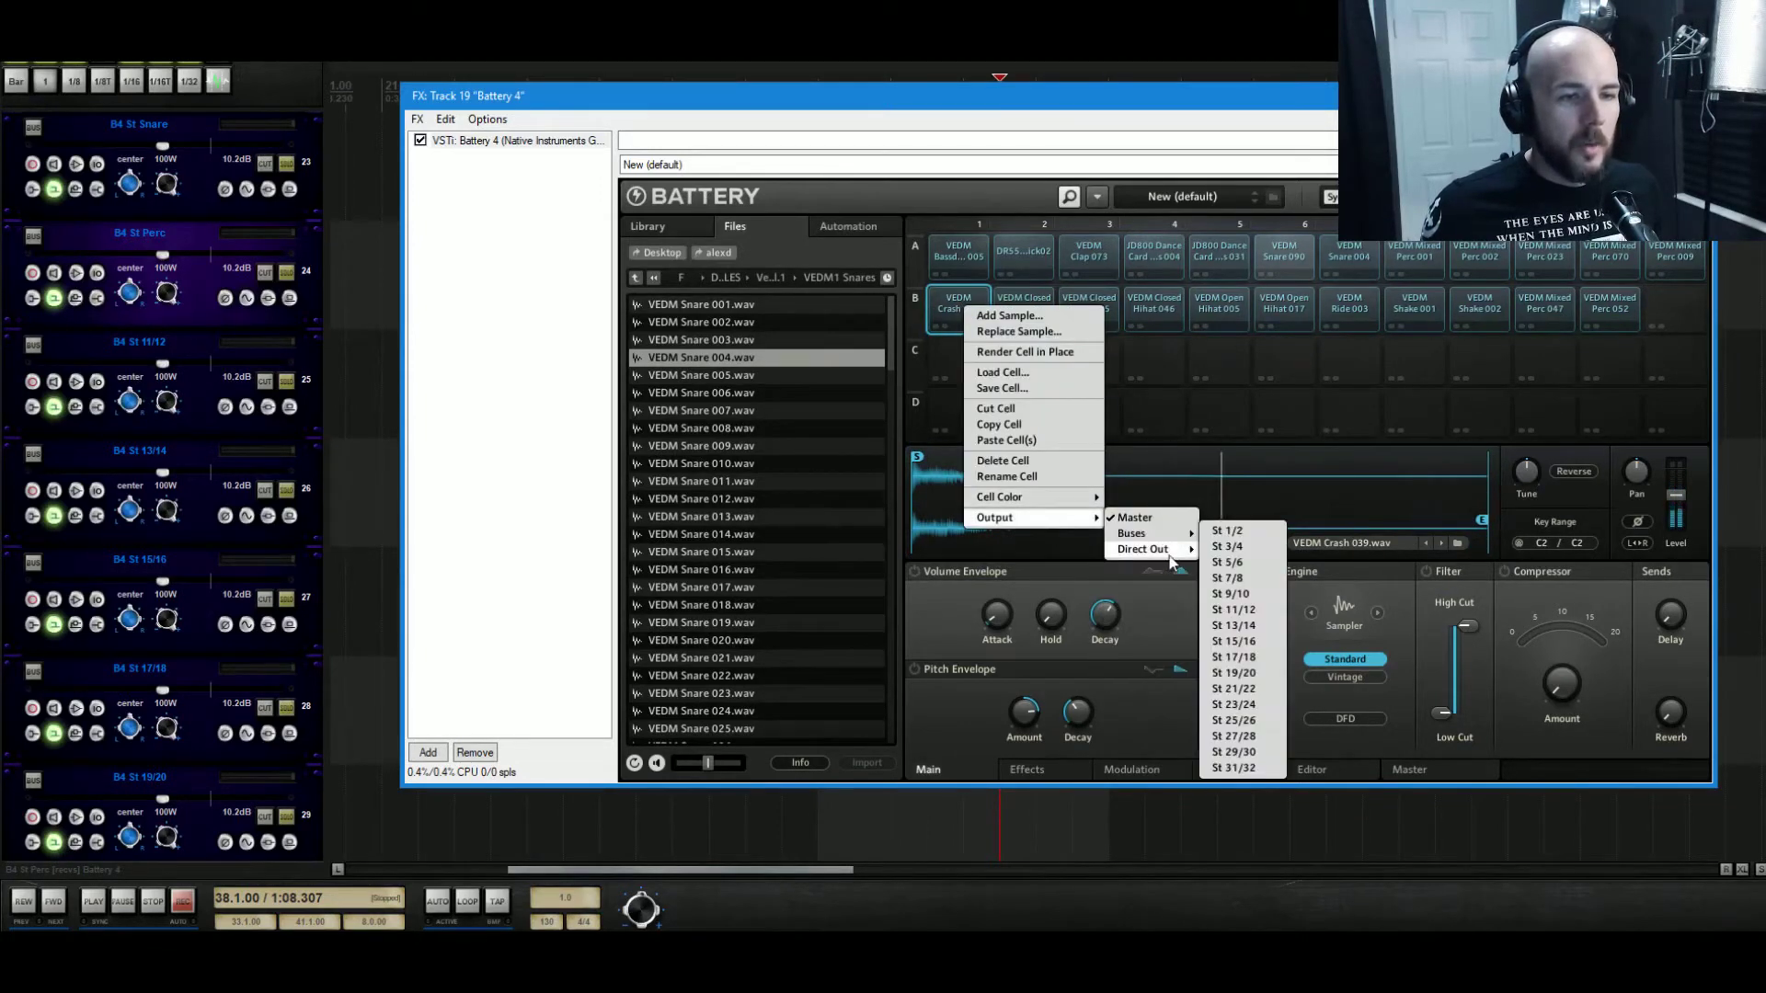
{"action": "left_click", "coordinate": [1233, 610]}
Rename the B4 St 11/12 track as "B4 St Crash".
{"action": "left_click", "coordinate": [168, 343]}
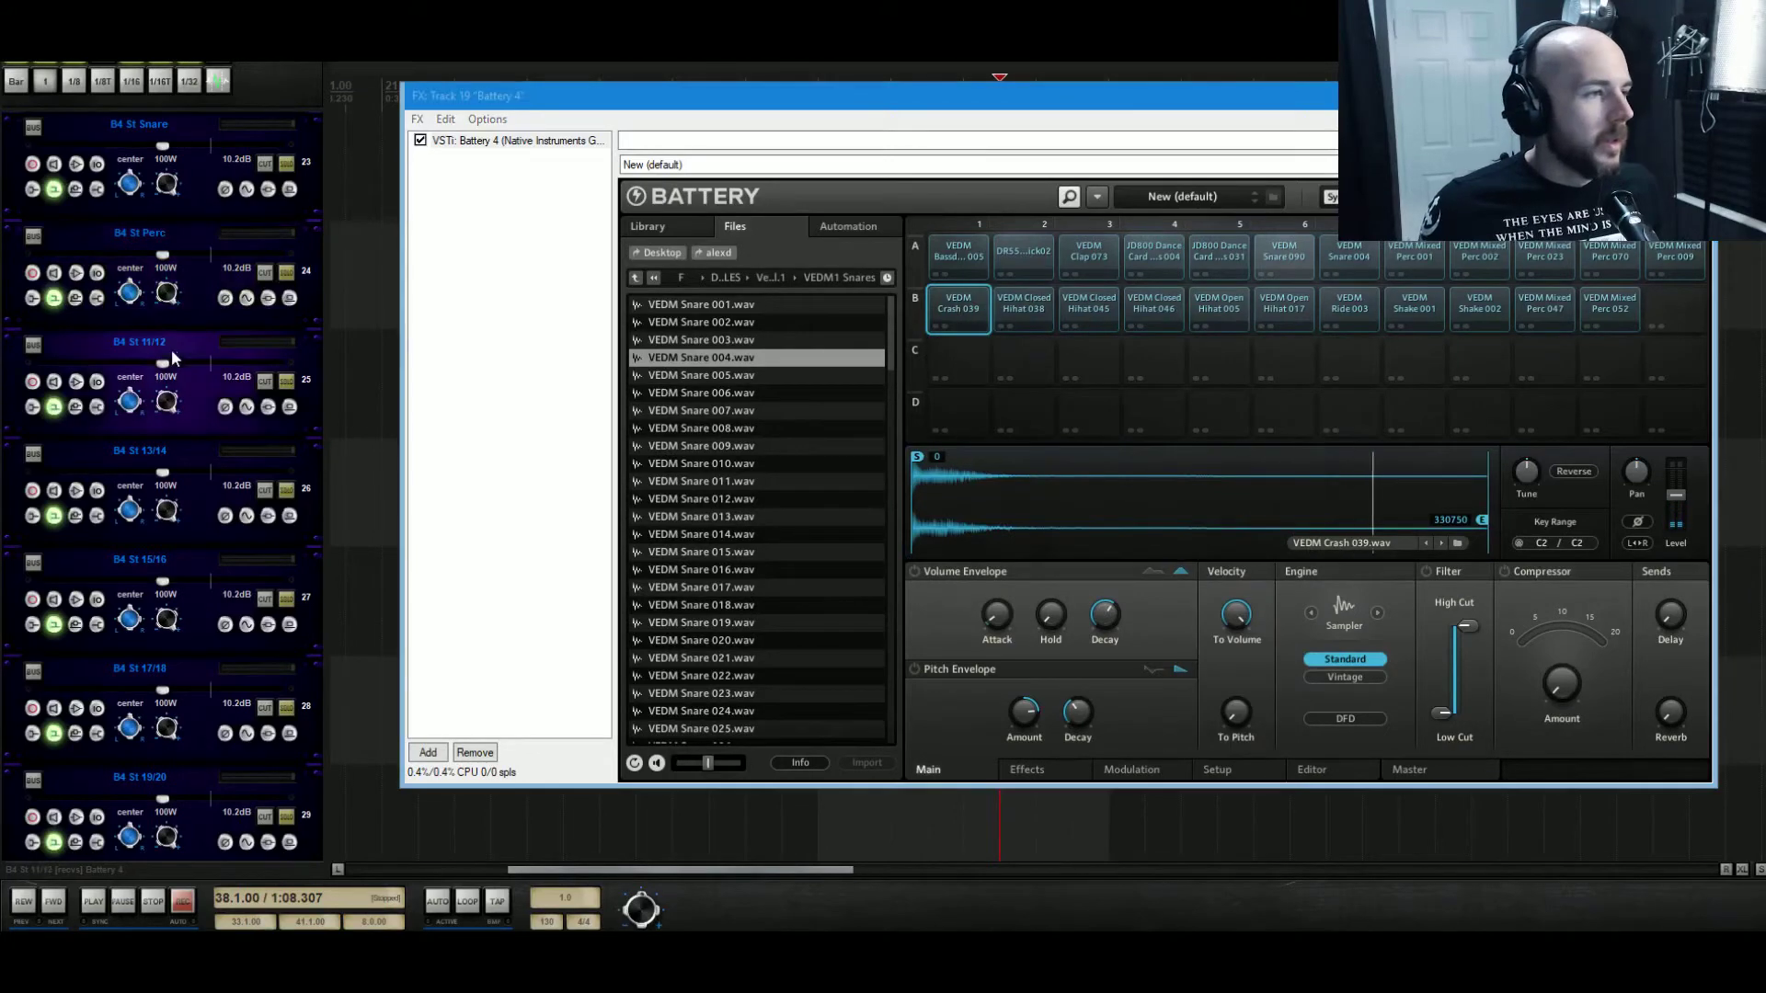
{"action": "double_click", "coordinate": [168, 342]}
{"action": "type", "text": "B4 St Cras"}
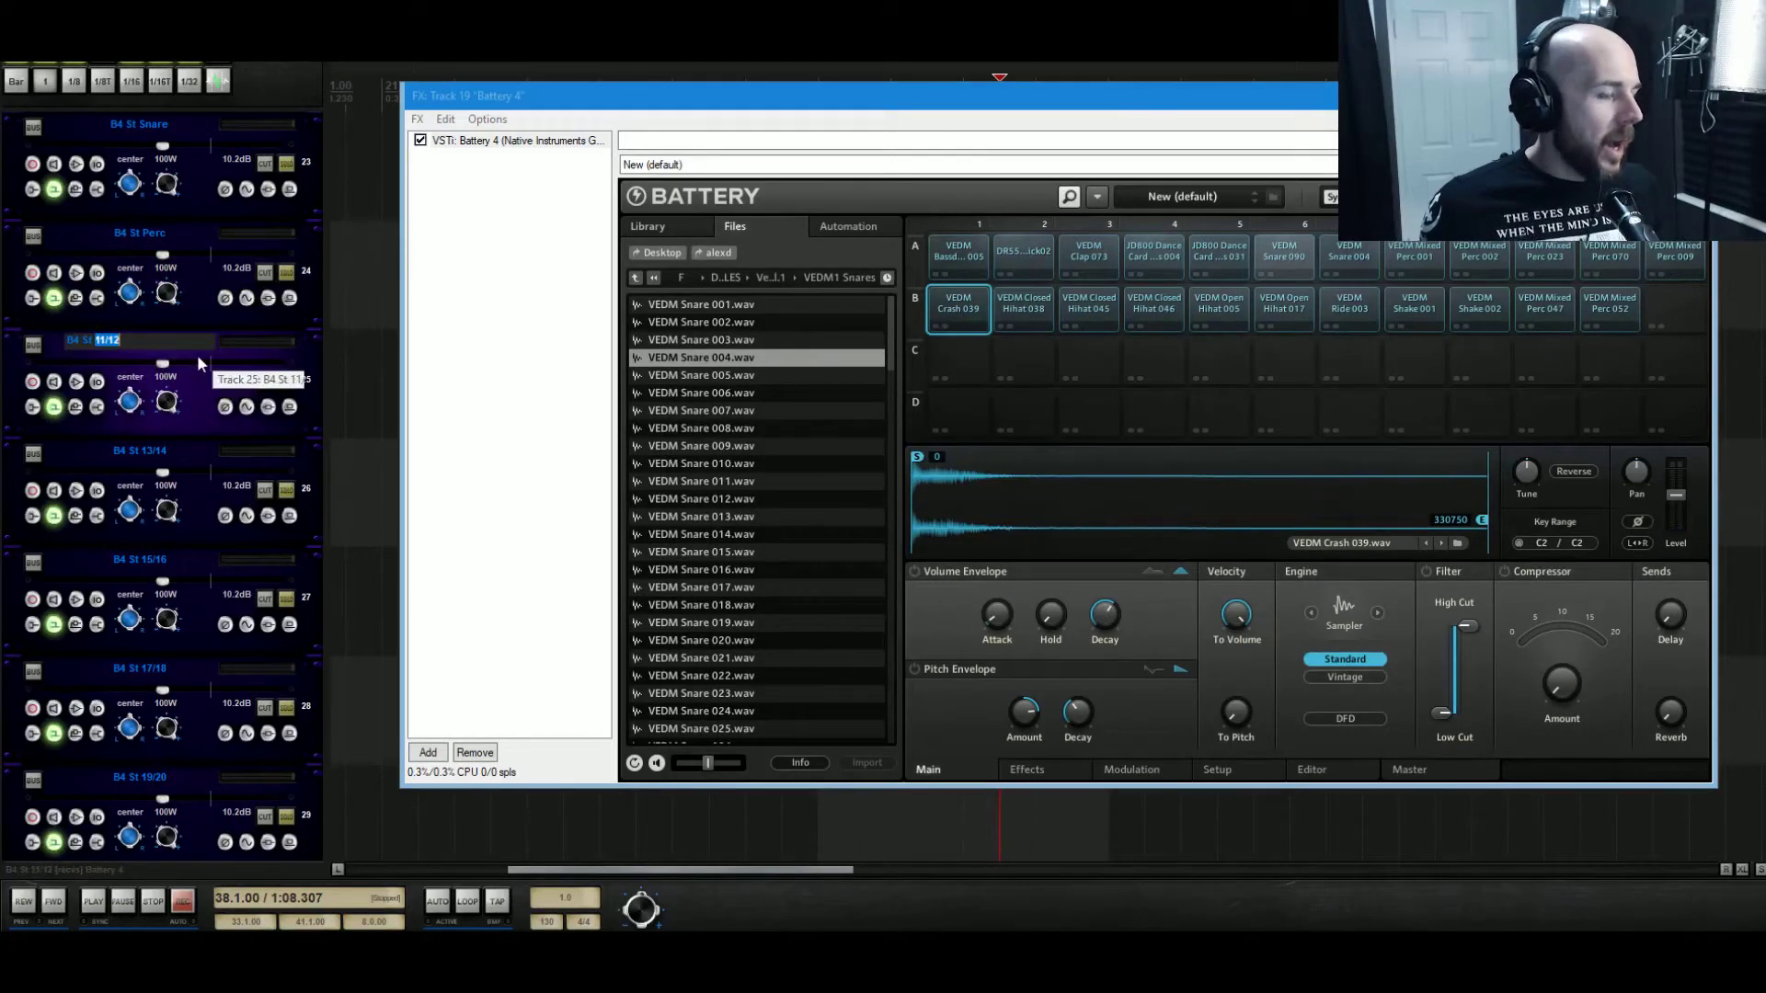
{"action": "type", "text": "h"}
{"action": "key", "text": "Return"}
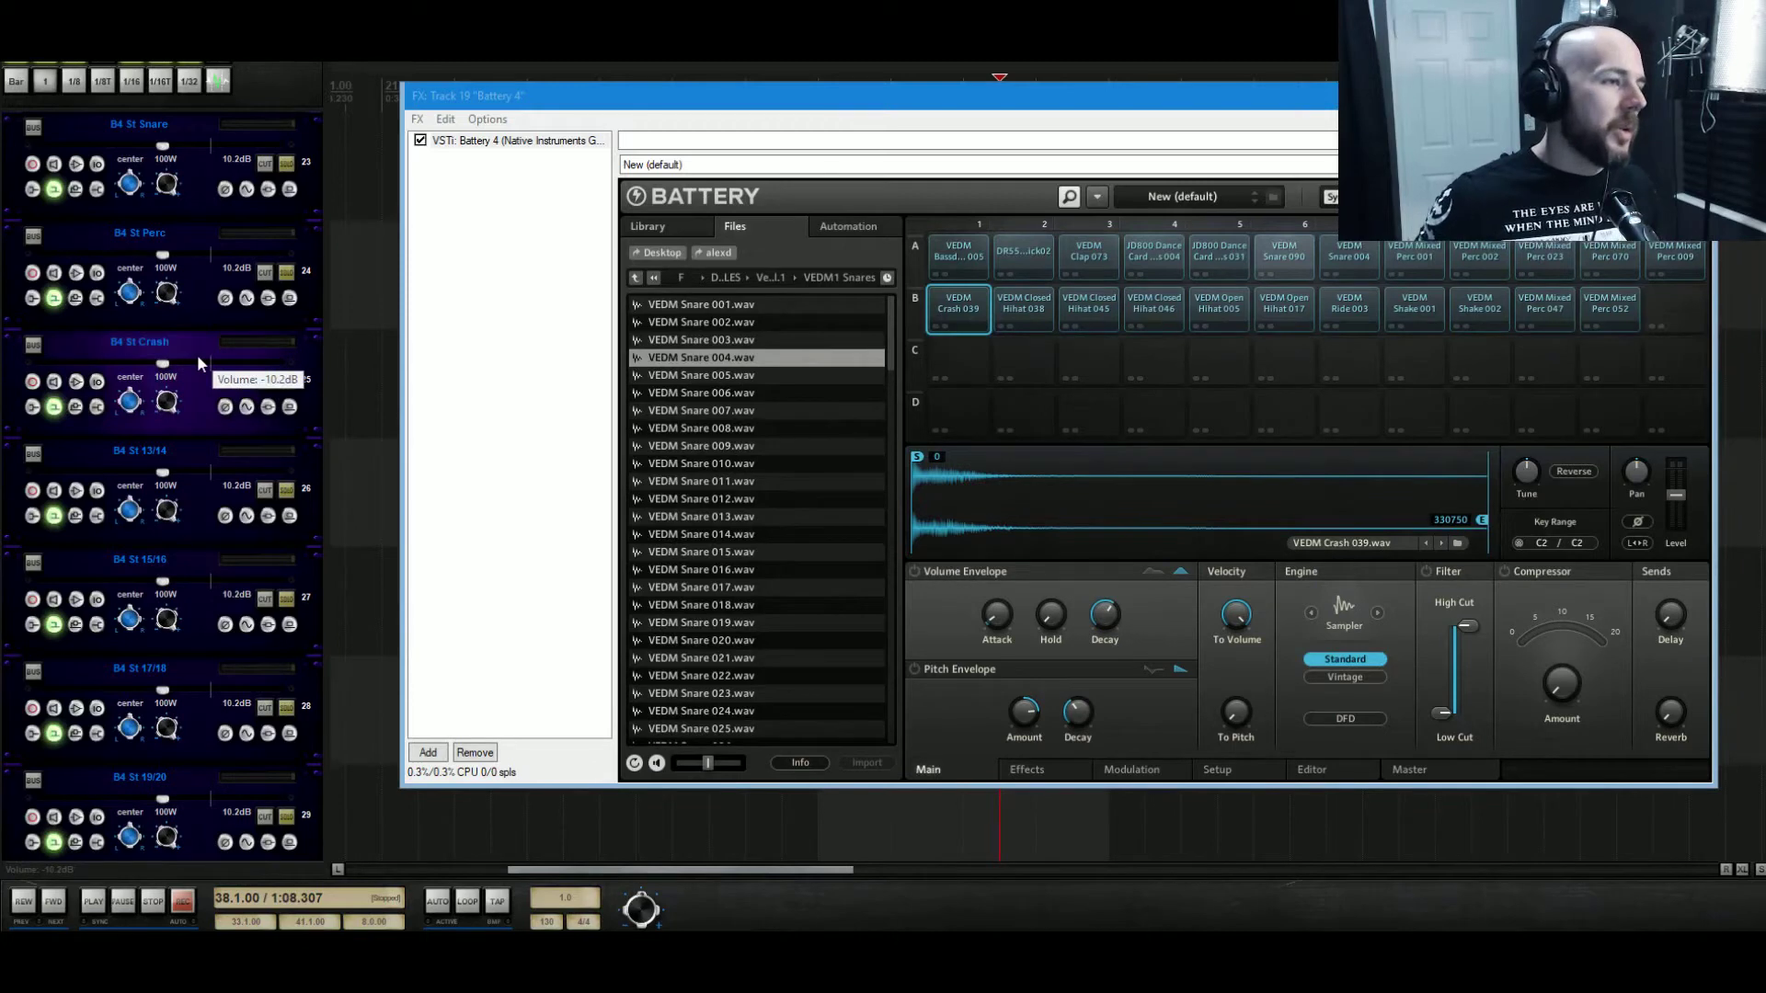
Audition the hi-hat cells B2 to B5 and route these four together to direct output St 13/14.
{"action": "left_click", "coordinate": [1034, 302]}
{"action": "left_click", "coordinate": [1102, 301]}
{"action": "left_click", "coordinate": [1161, 311]}
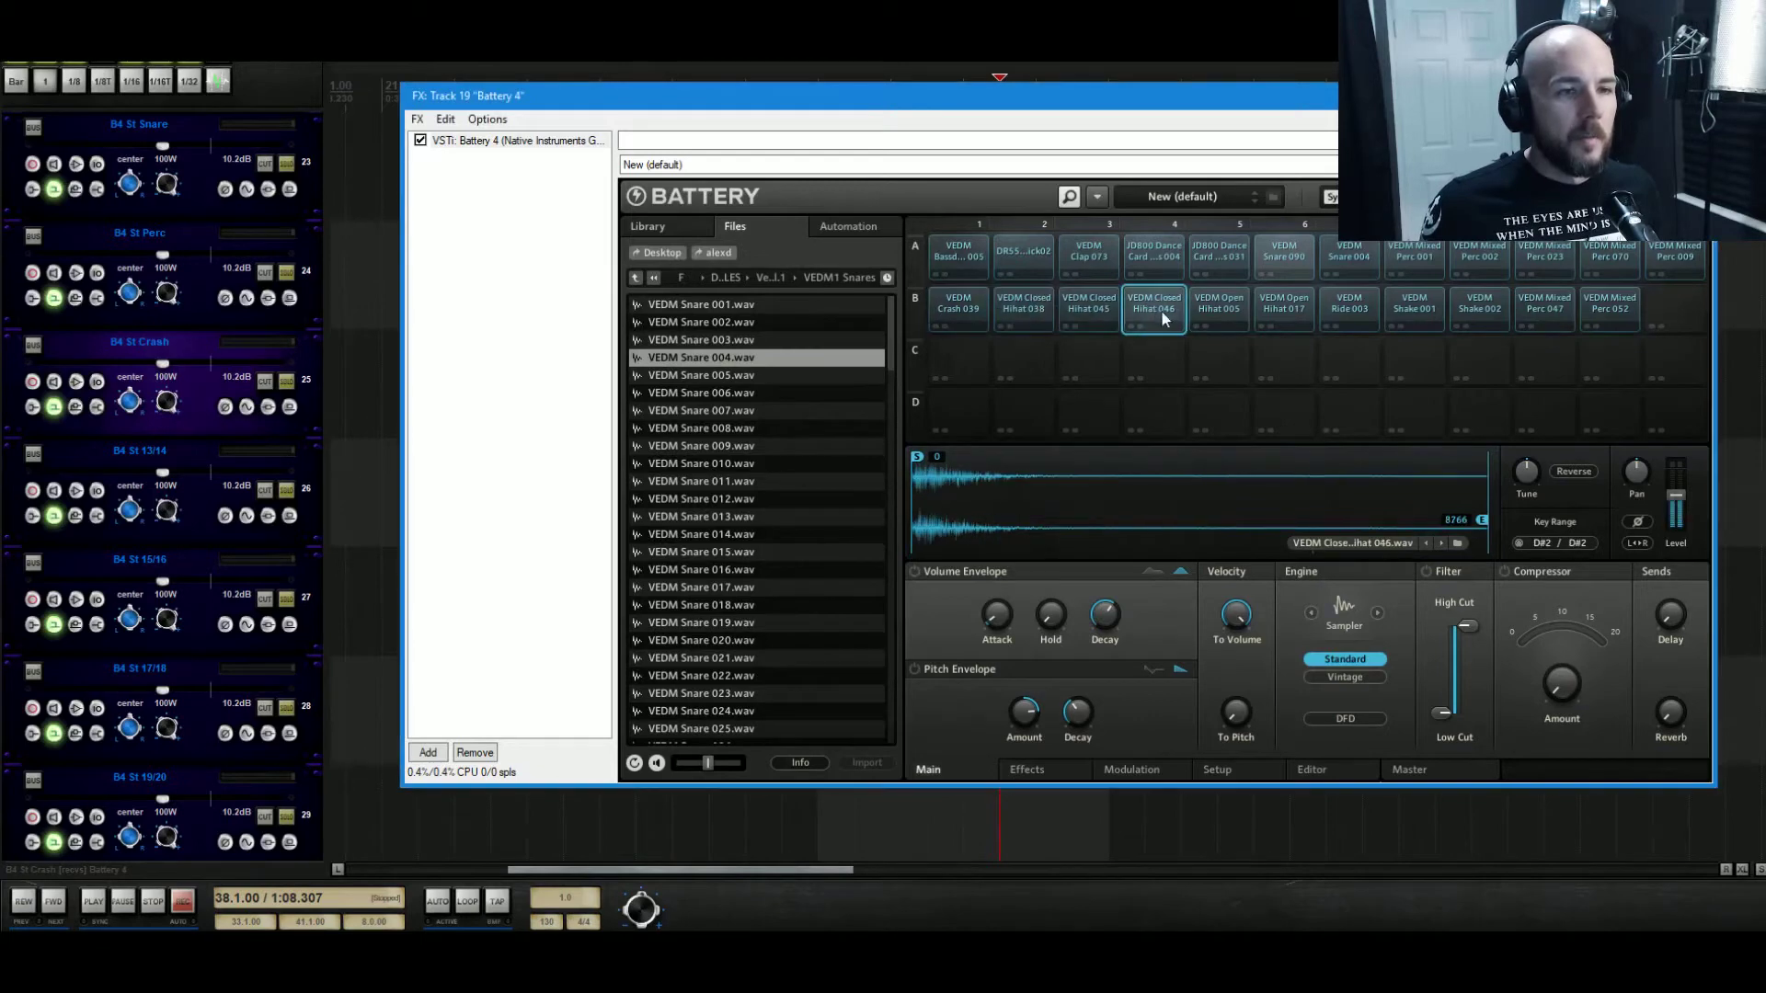
{"action": "left_click", "coordinate": [1204, 323]}
{"action": "left_click", "coordinate": [1028, 314]}
{"action": "left_click", "coordinate": [1203, 311], "text": "shift"}
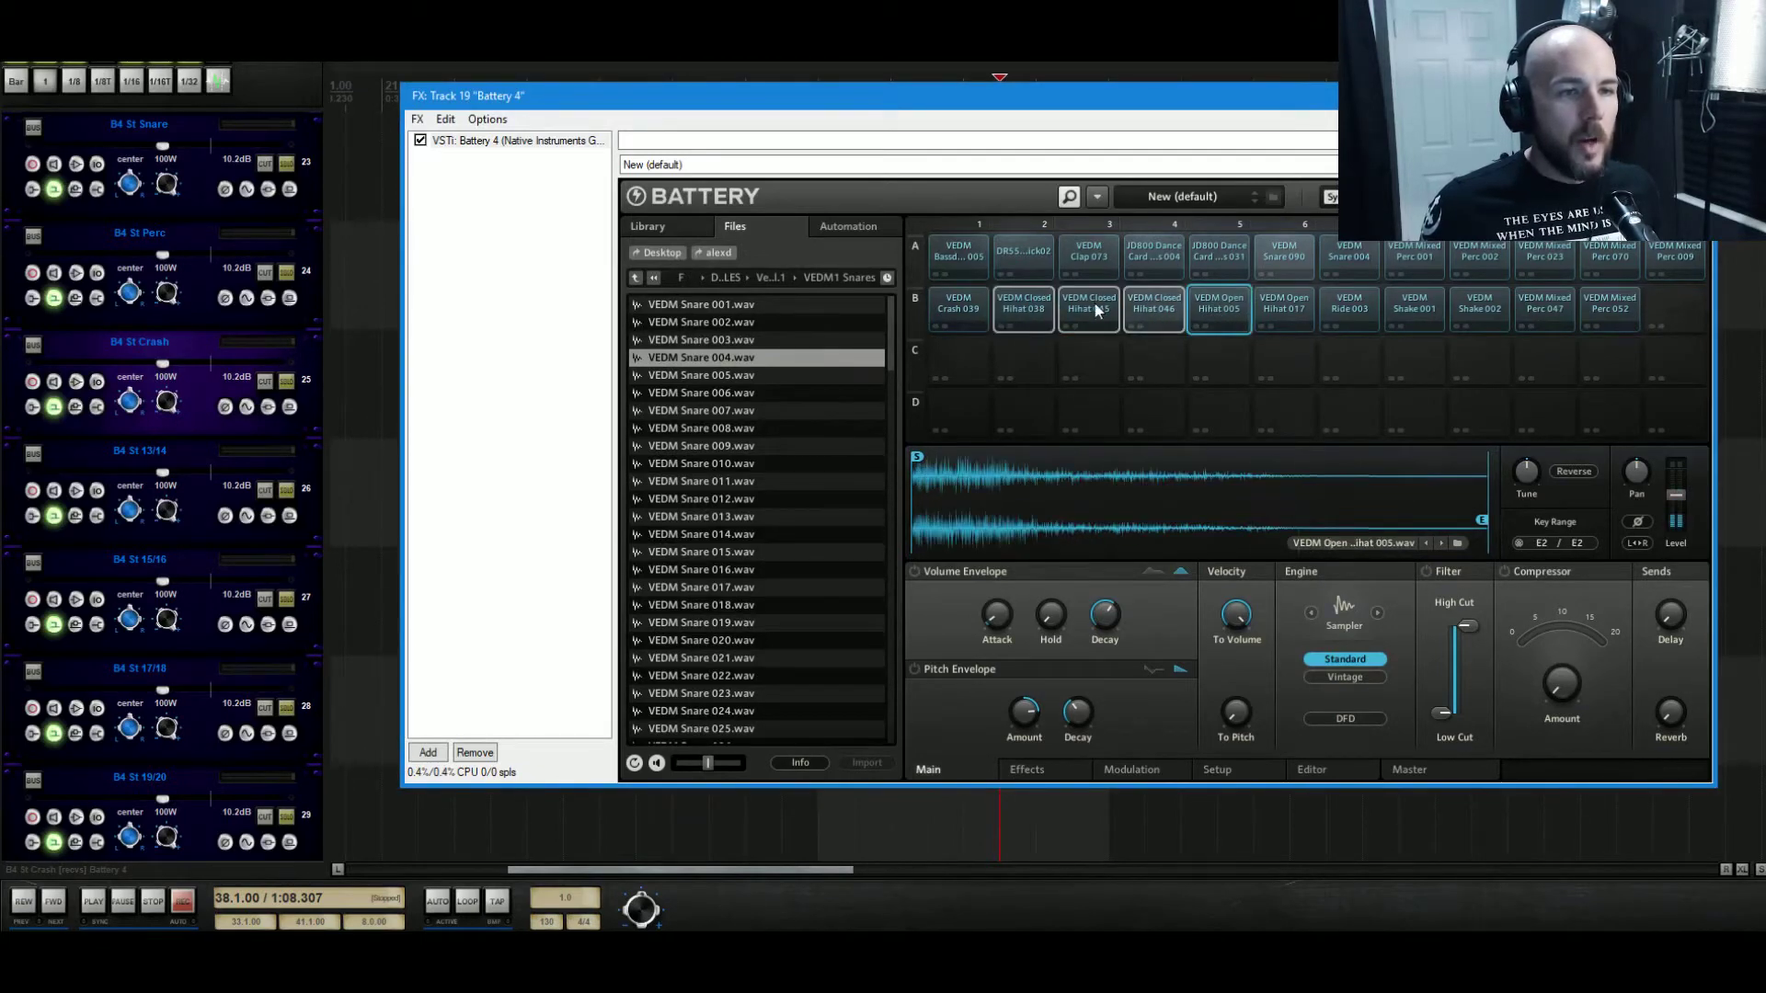
{"action": "right_click", "coordinate": [1023, 311]}
{"action": "mouse_move", "coordinate": [1092, 524]}
{"action": "mouse_move", "coordinate": [1211, 554]}
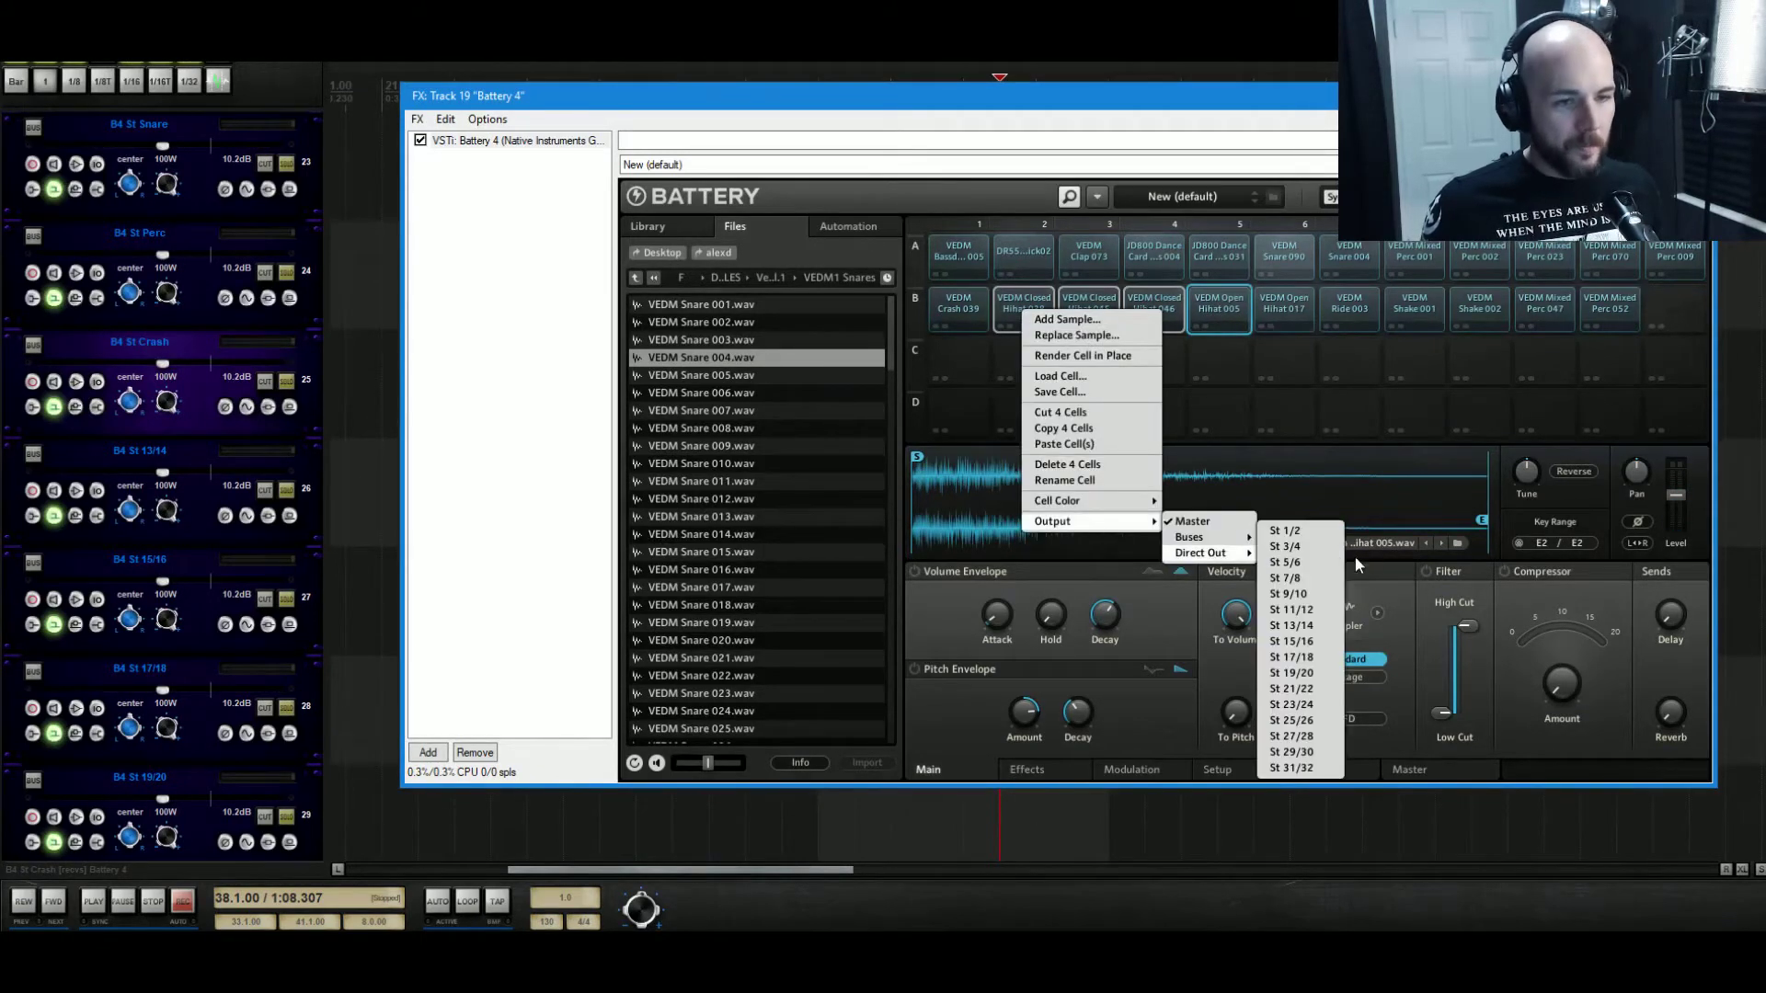
{"action": "left_click", "coordinate": [1319, 627]}
Rename the B4 St 13/14 track as "B4 St Hats".
{"action": "double_click", "coordinate": [166, 449]}
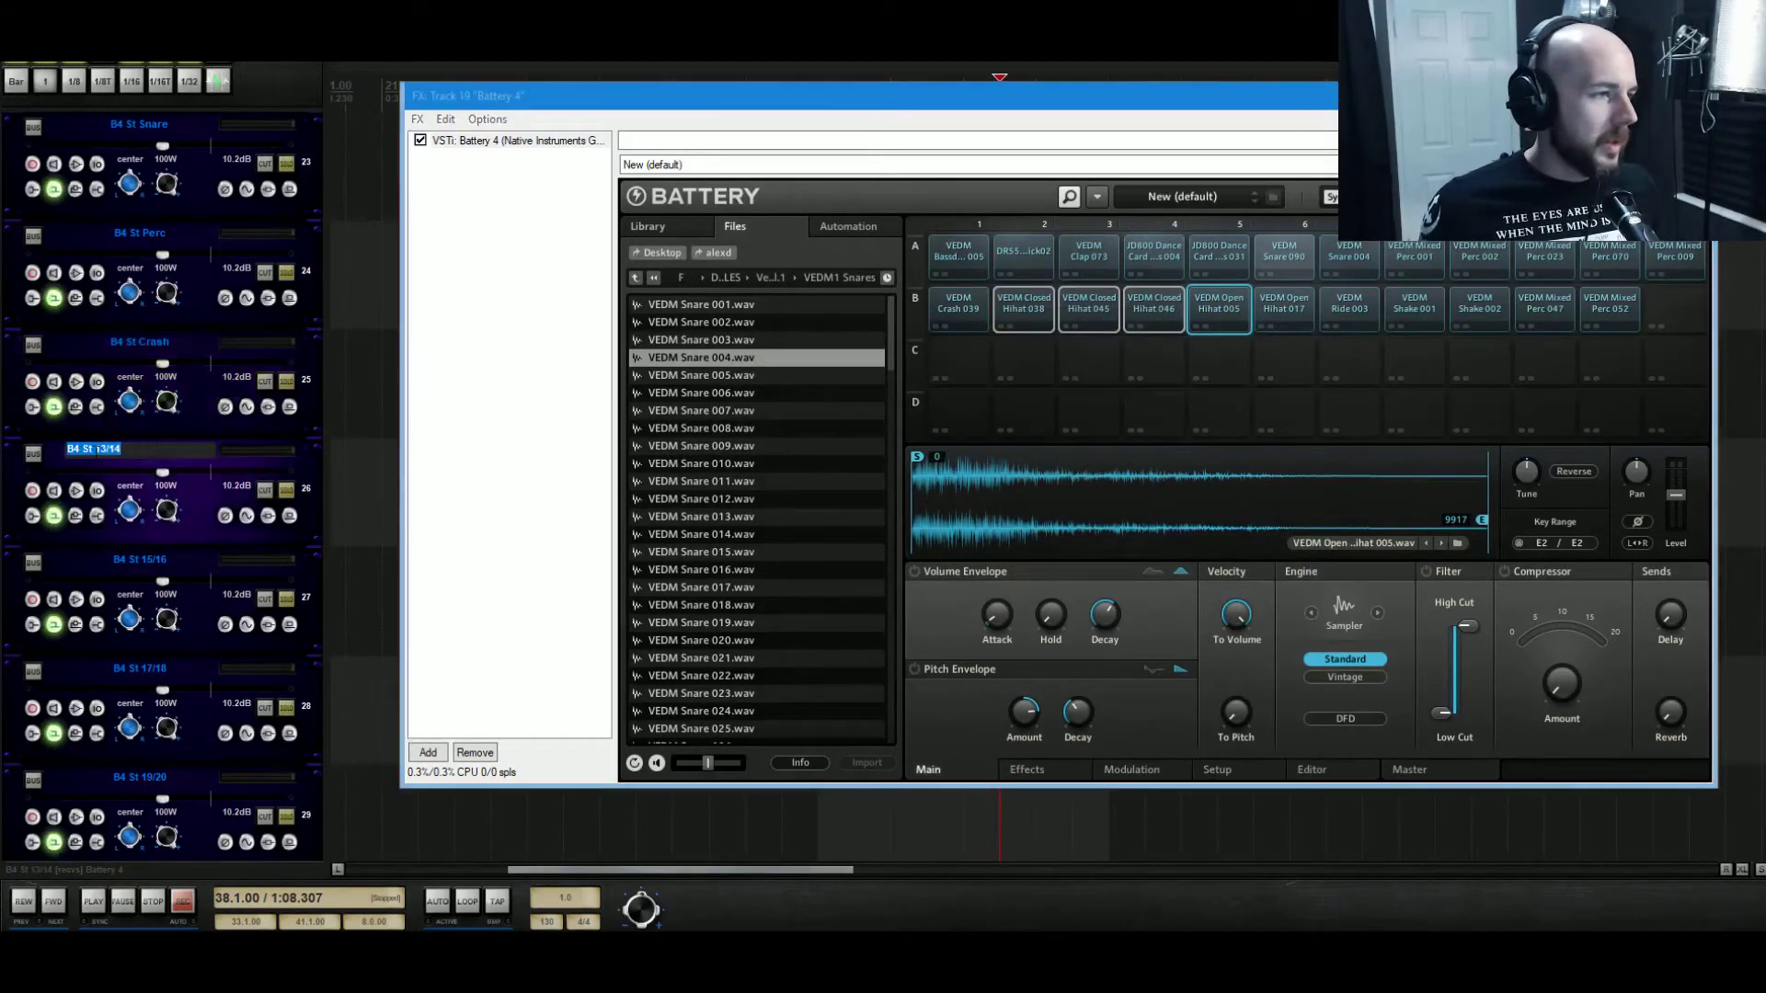
{"action": "type", "text": "Hats"}
{"action": "key", "text": "Return"}
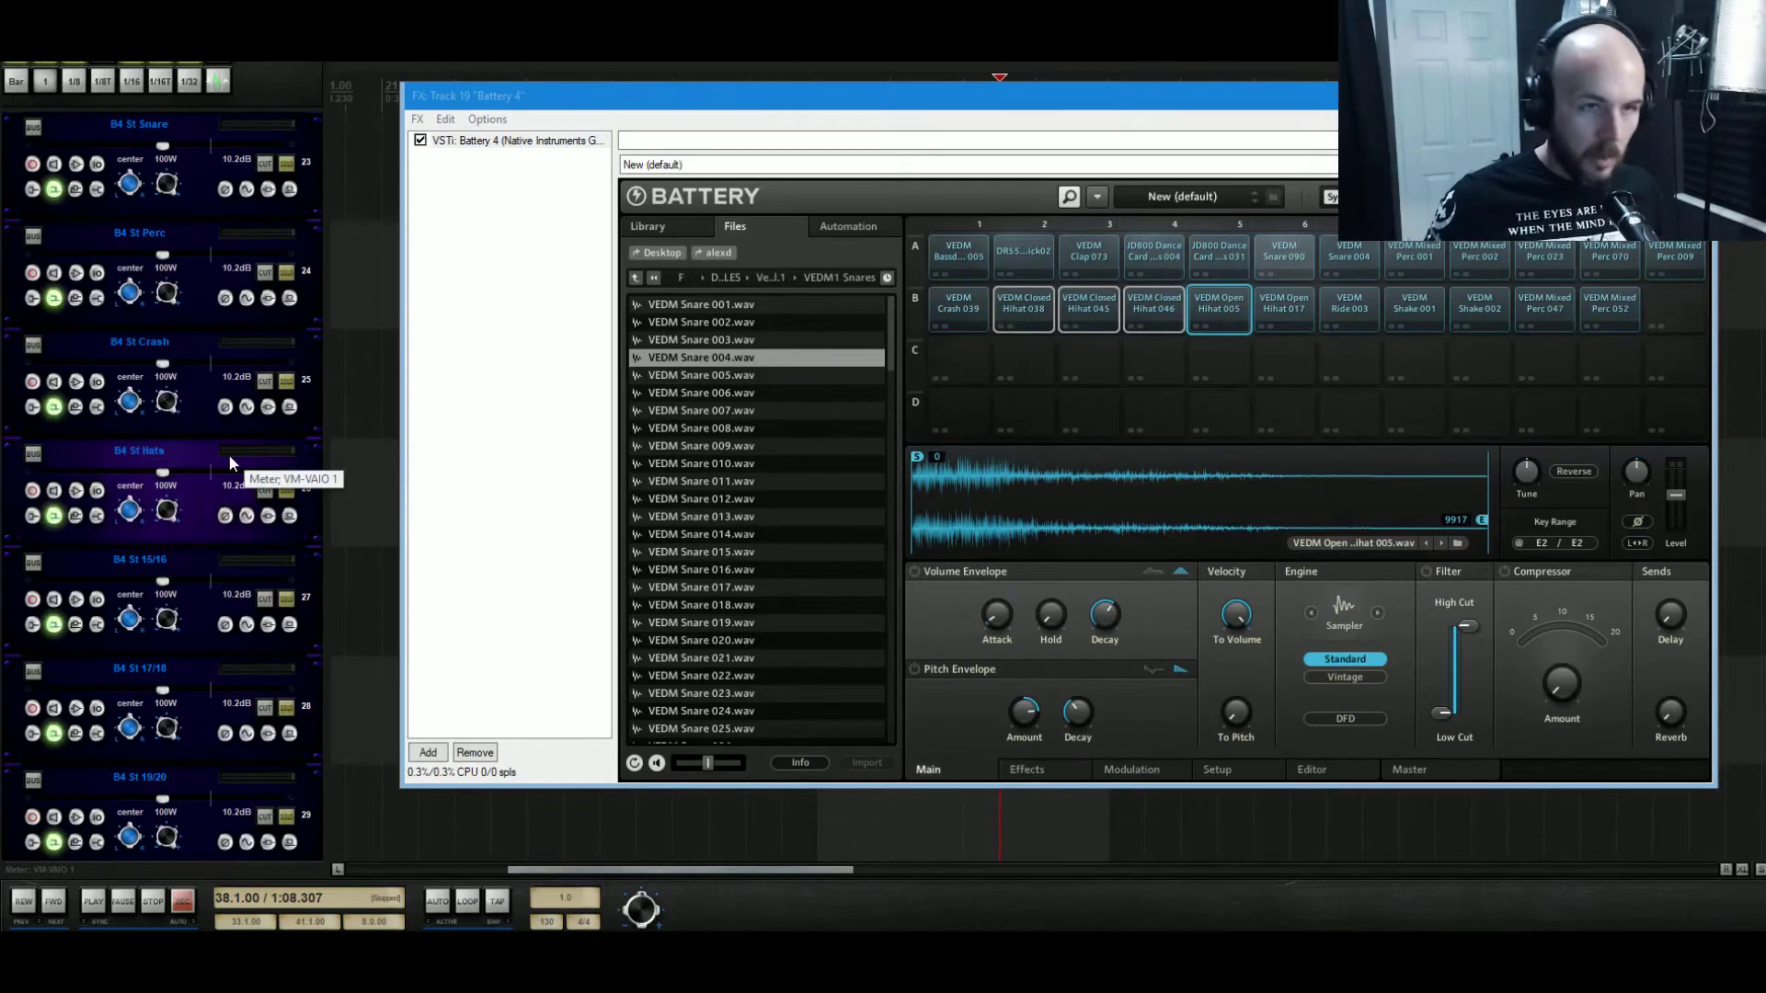
Route all five hi-hat cells B2 to B6 to direct output St 13/14 and audition the VEDM Open Hihat 017 cell.
{"action": "left_click", "coordinate": [1258, 313]}
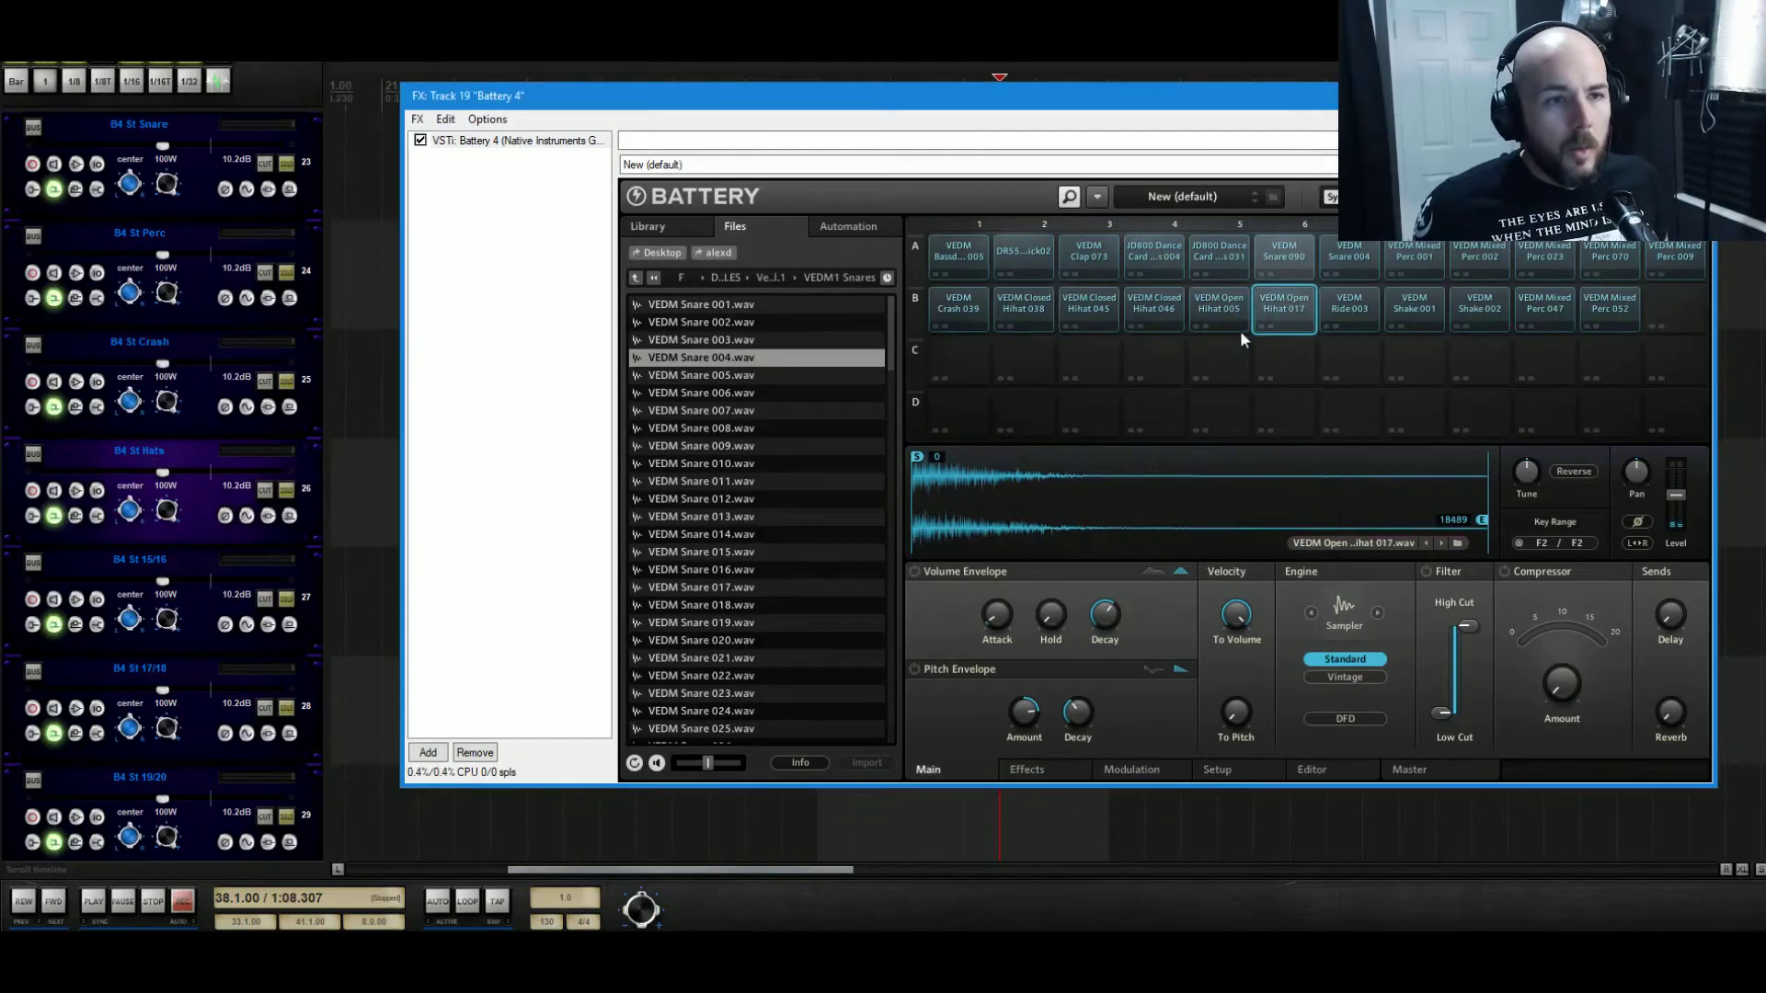
{"action": "left_click", "coordinate": [1045, 315]}
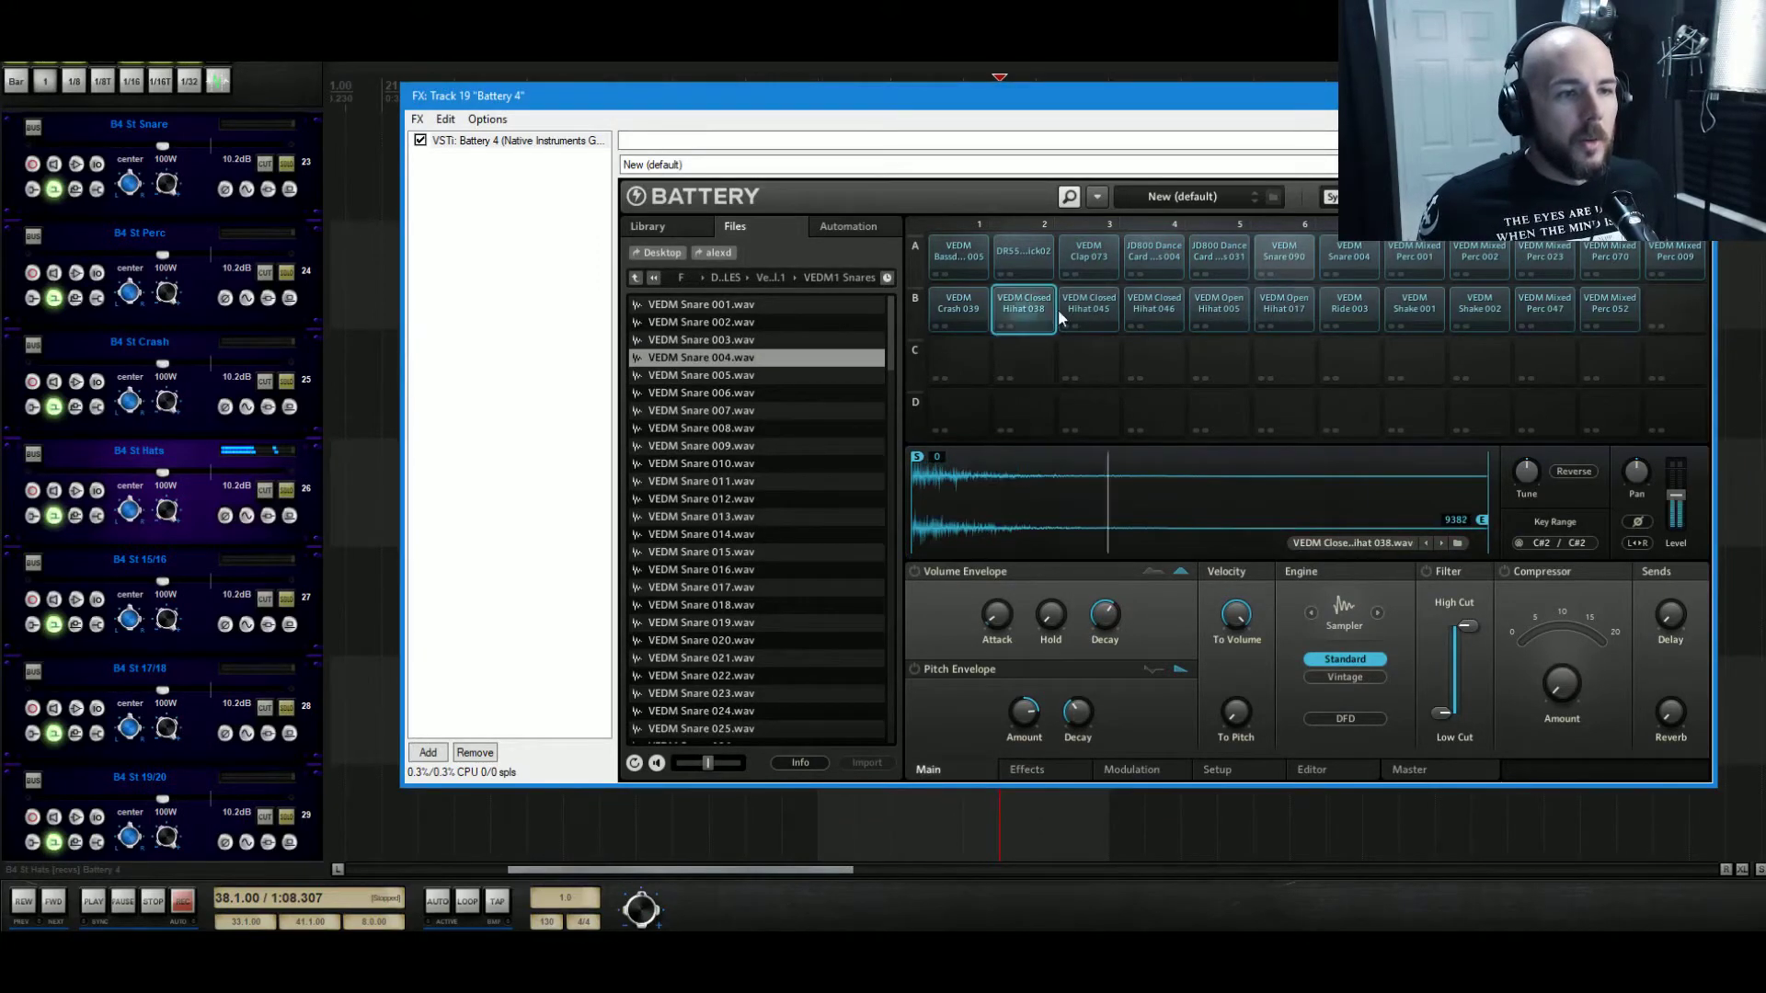
{"action": "left_click", "coordinate": [1284, 309], "text": "shift"}
{"action": "right_click", "coordinate": [1225, 306]}
{"action": "mouse_move", "coordinate": [1278, 522]}
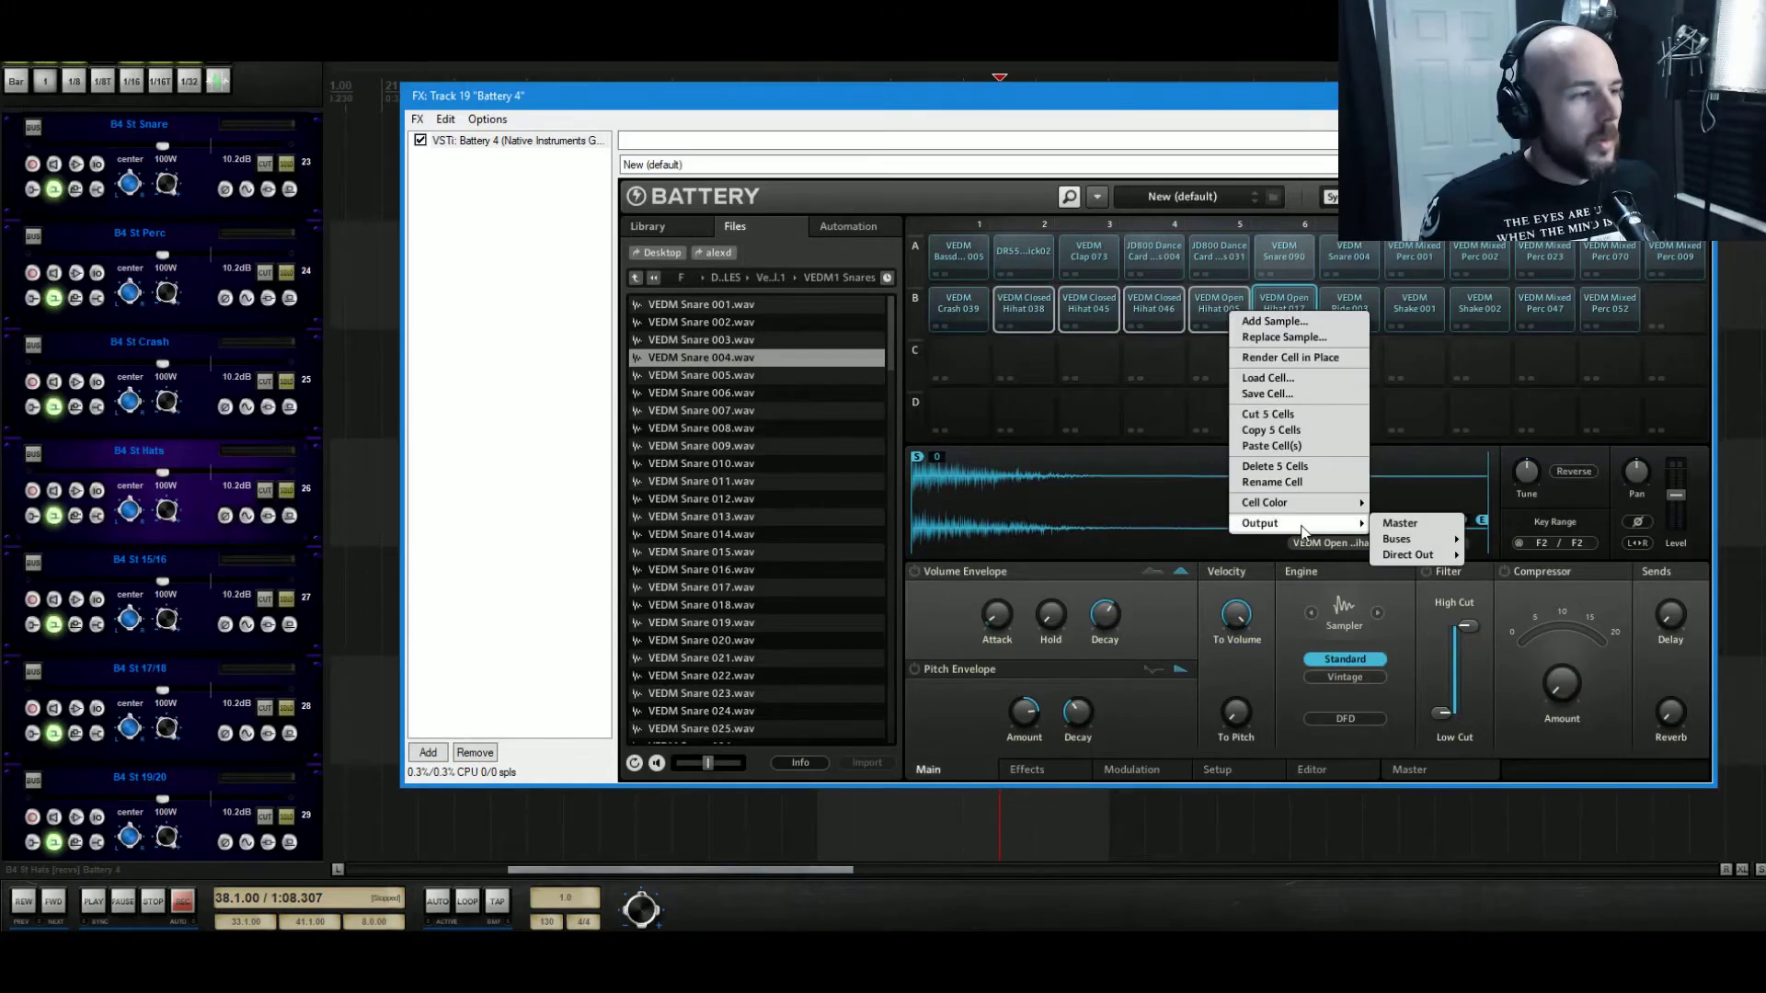
{"action": "mouse_move", "coordinate": [1431, 556]}
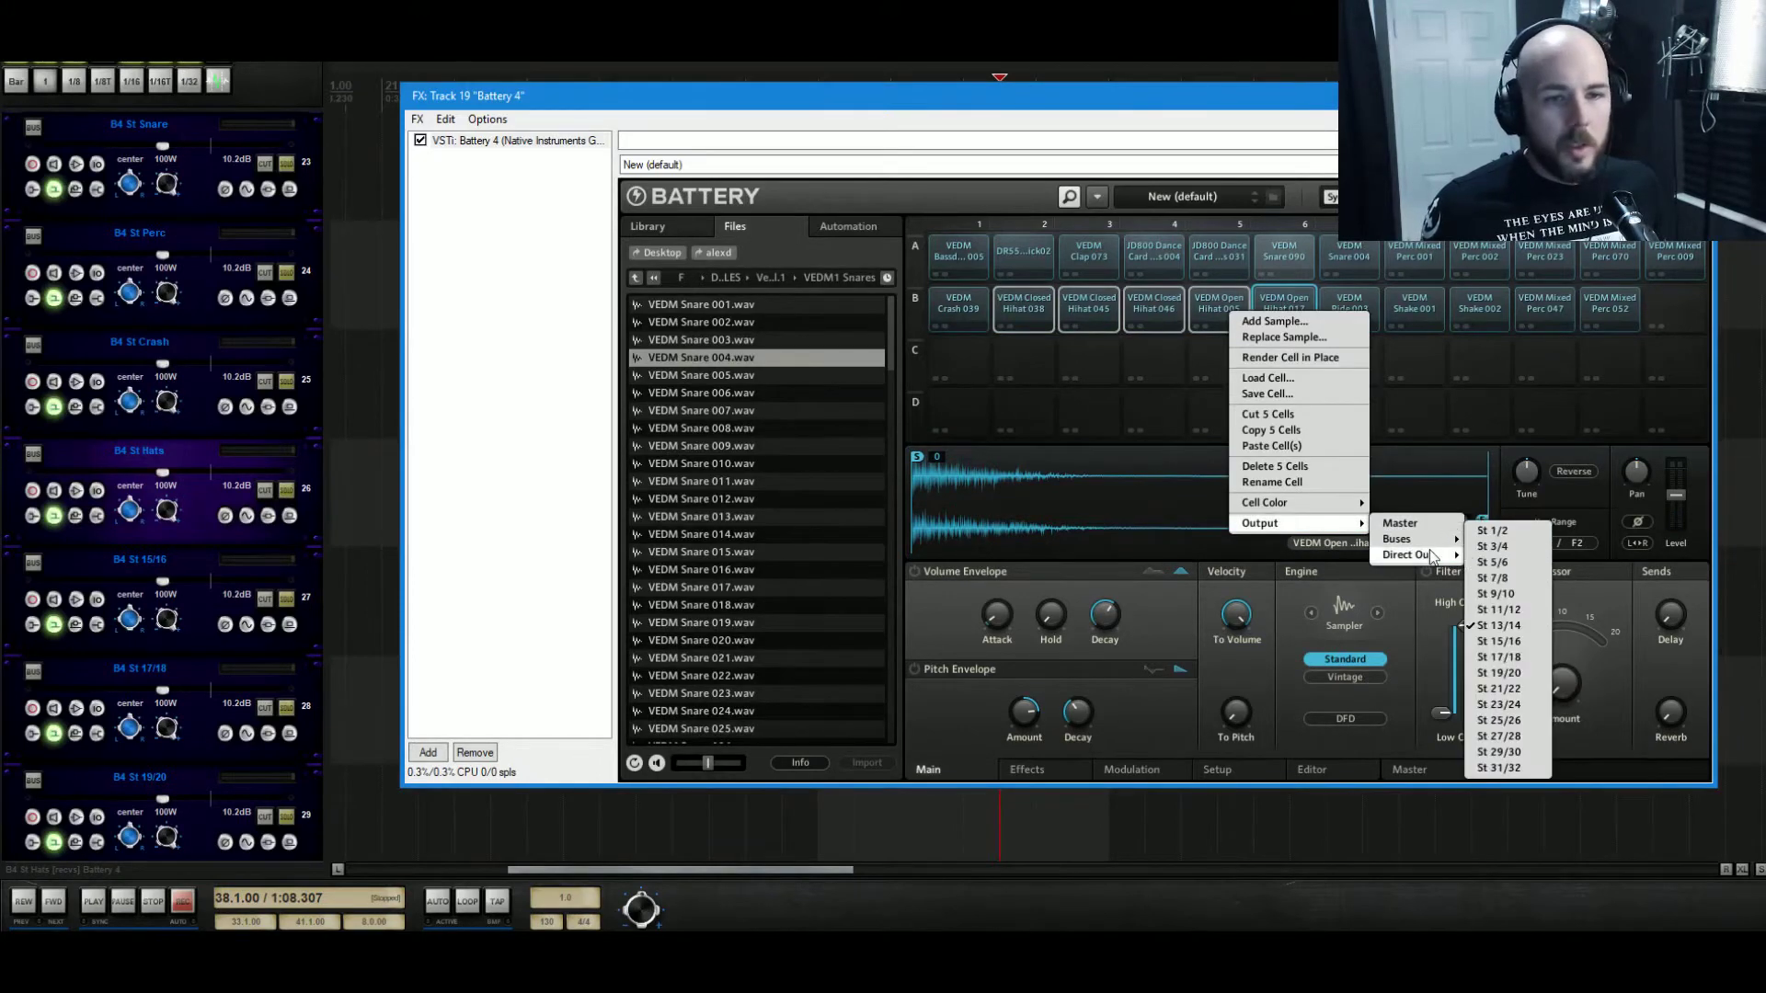
{"action": "left_click", "coordinate": [1499, 625]}
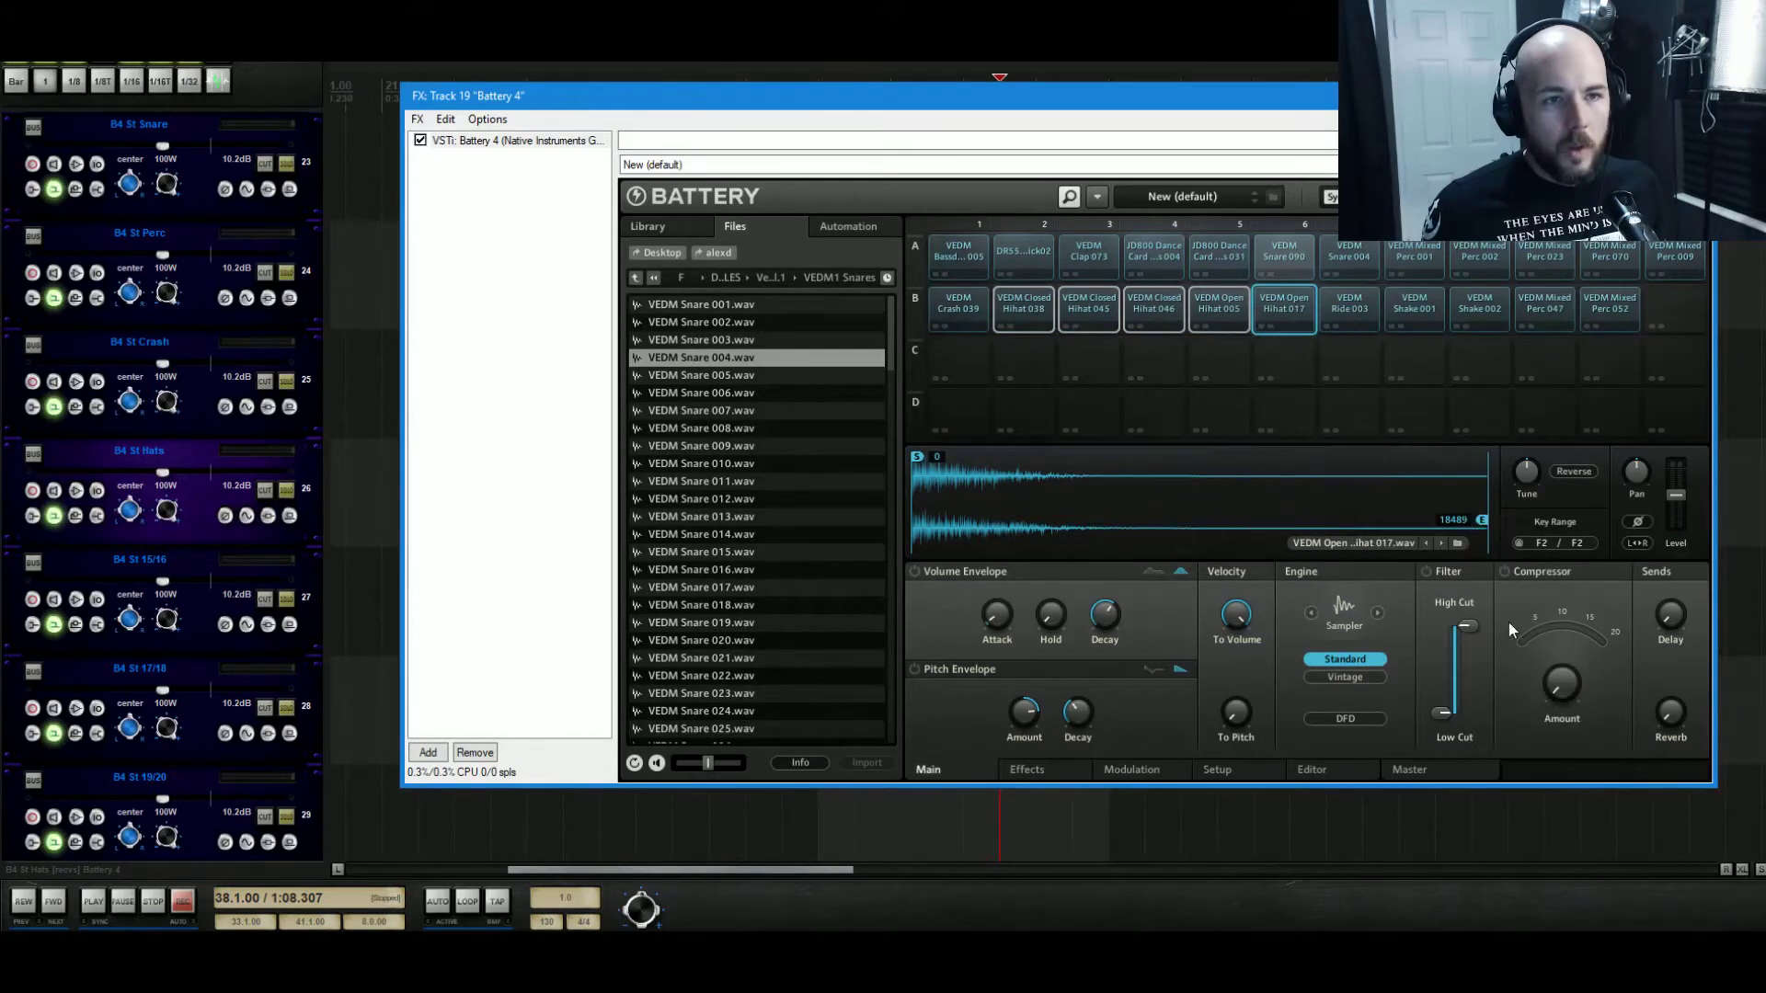
{"action": "left_click", "coordinate": [1276, 304]}
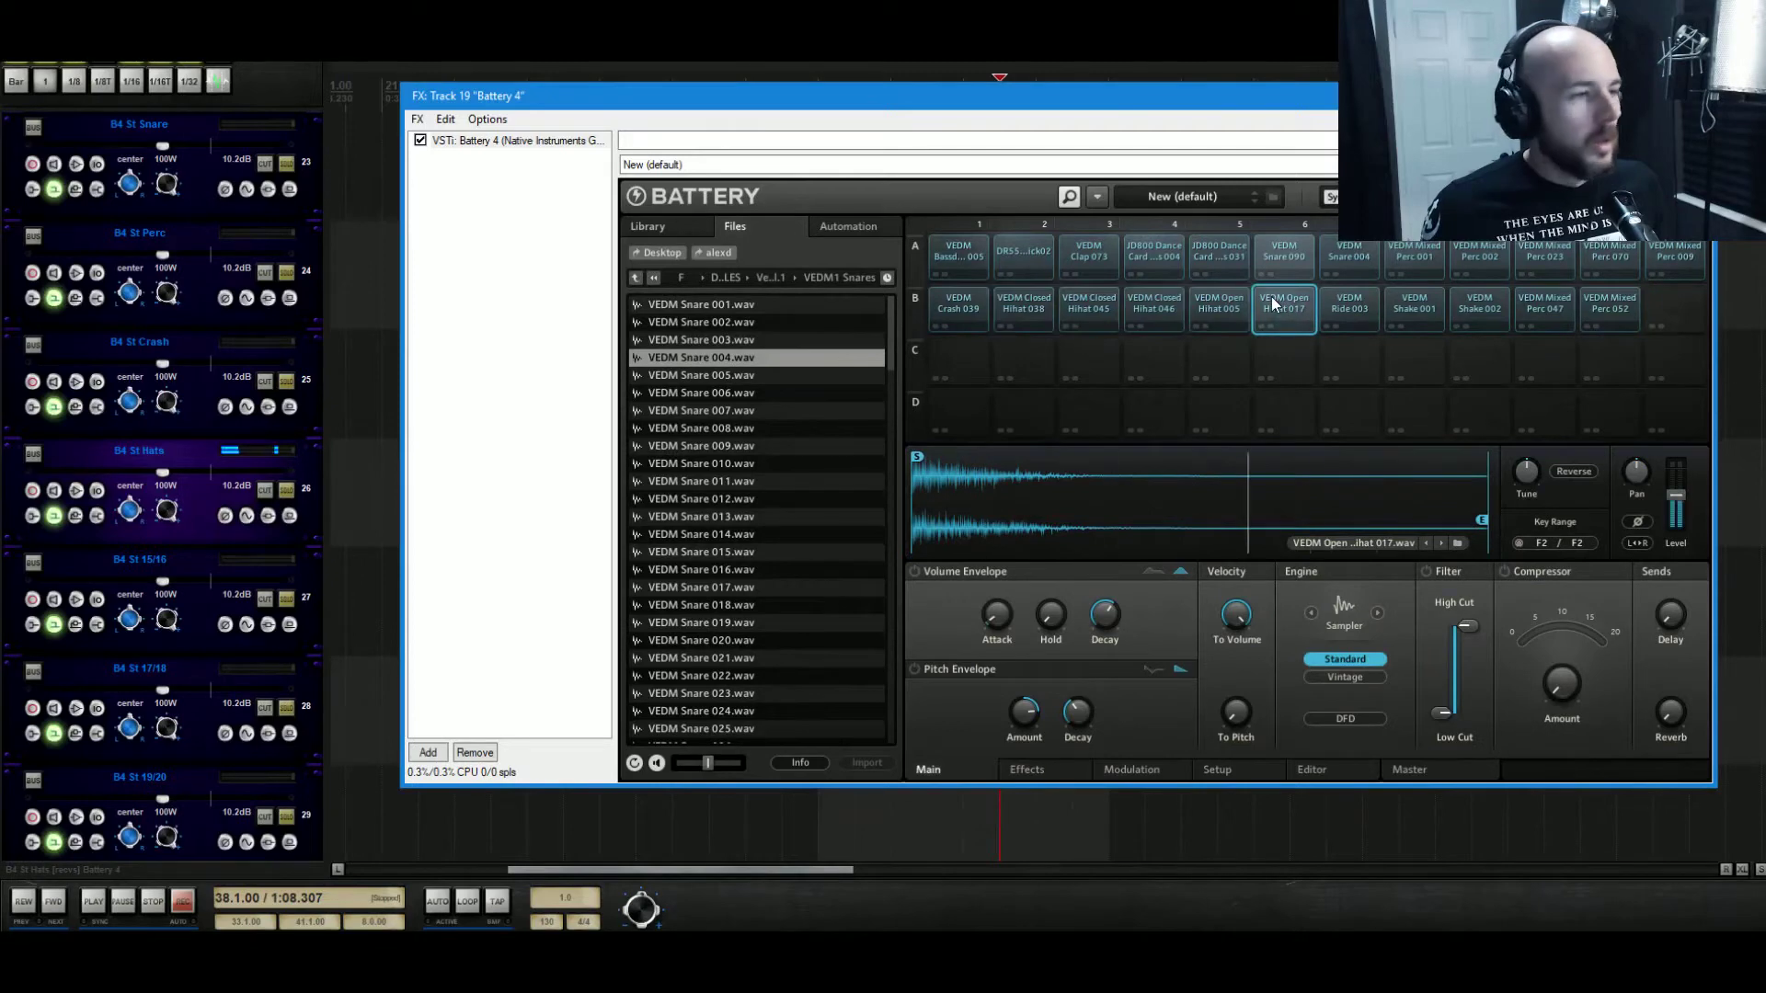
Route the VEDM Ride 003 cell to direct output St 15/16.
{"action": "left_click", "coordinate": [1361, 308]}
{"action": "right_click", "coordinate": [1361, 307]}
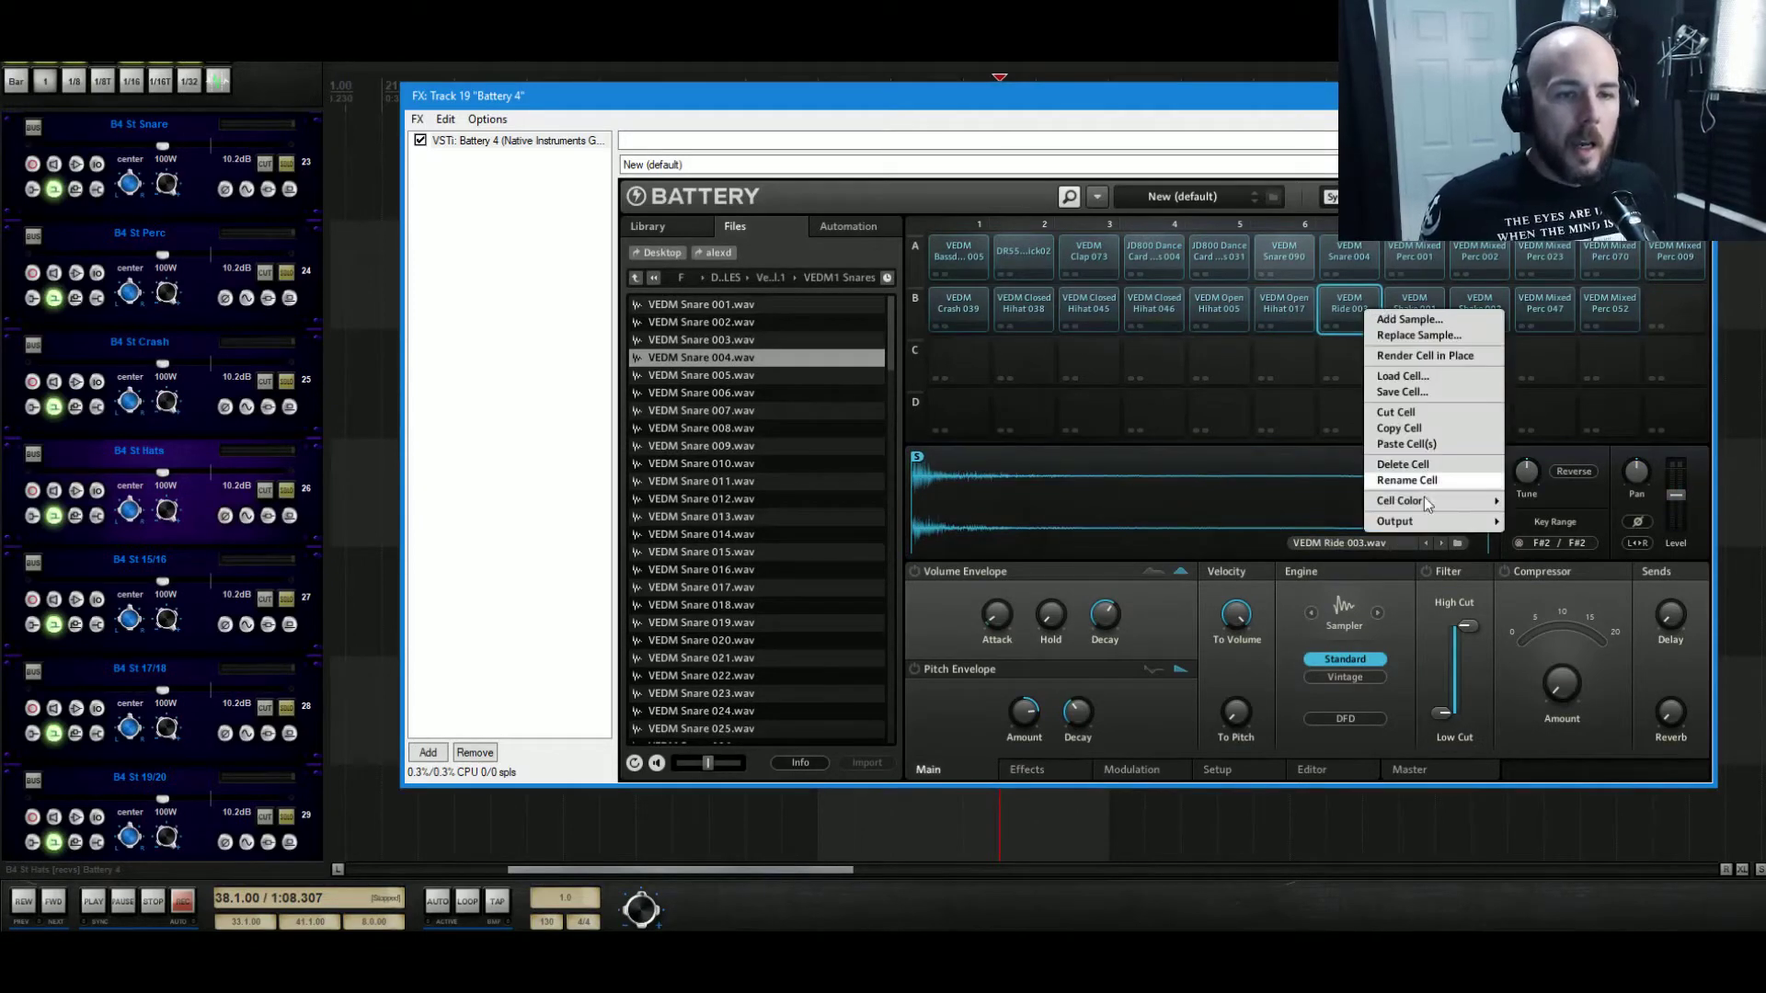
{"action": "mouse_move", "coordinate": [1471, 521]}
{"action": "mouse_move", "coordinate": [1547, 555]}
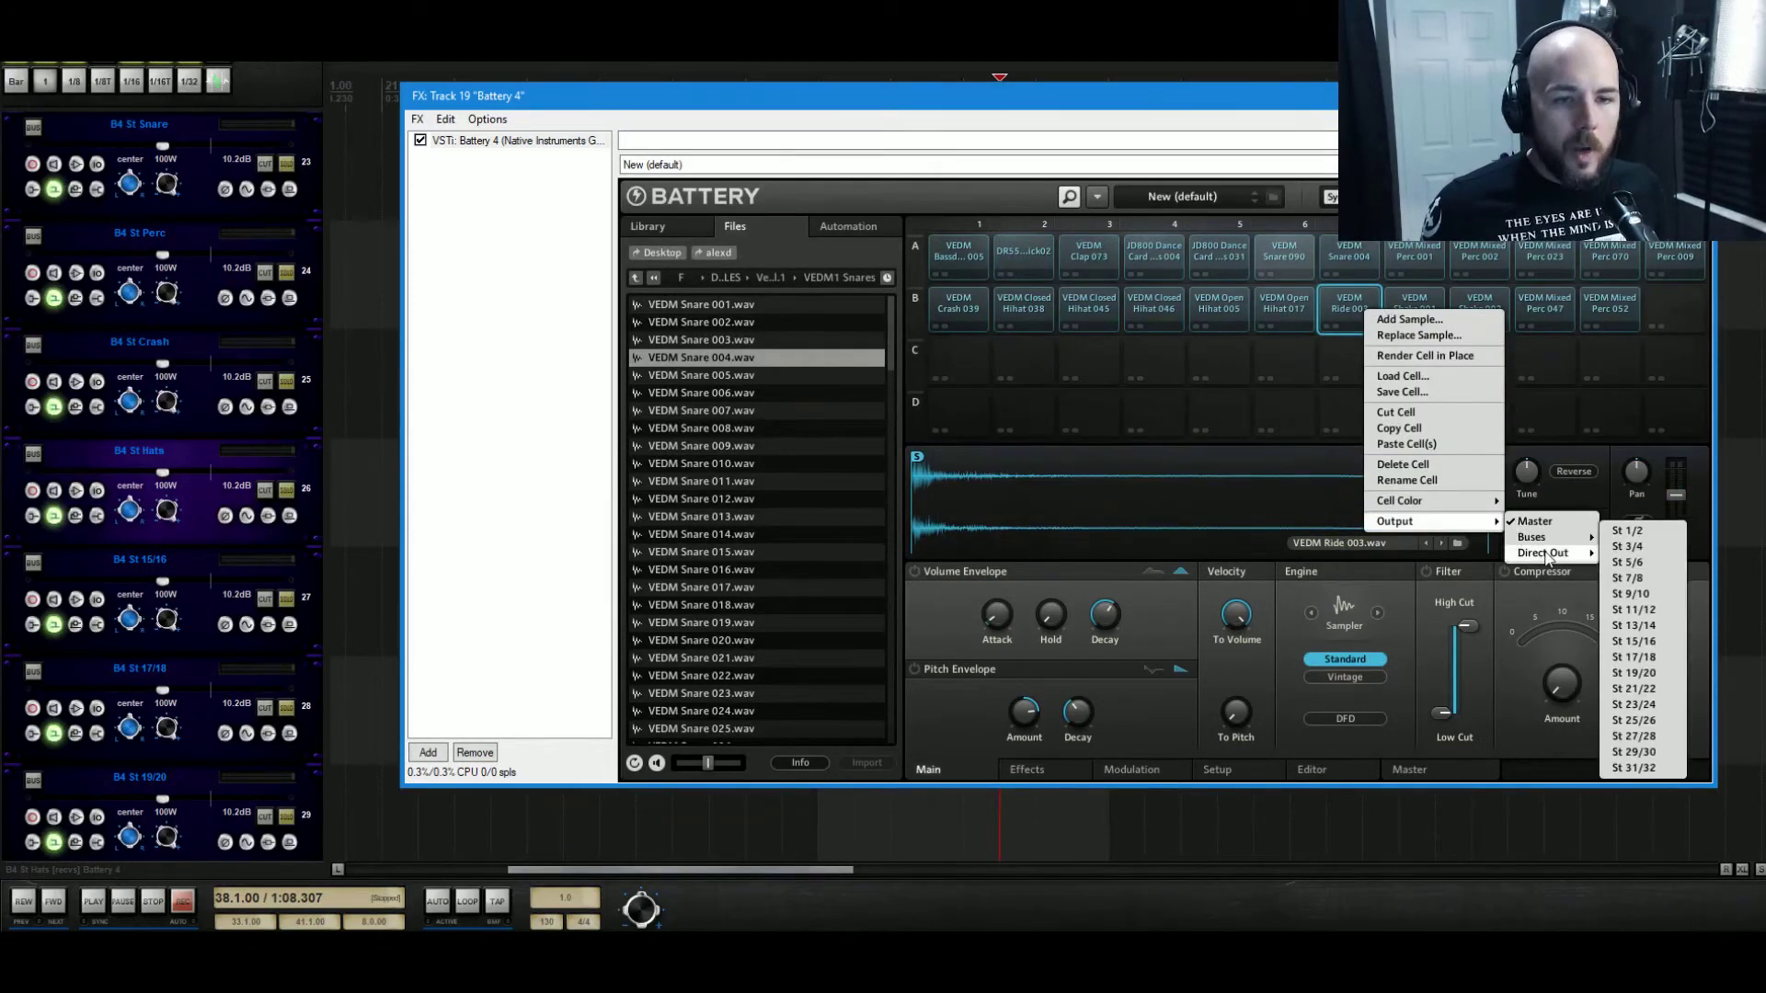
{"action": "left_click", "coordinate": [1657, 640]}
Rename the B4 St 15/16 track as "B4 St Ride" and audition the VEDM Ride 003 cell.
{"action": "double_click", "coordinate": [173, 572]}
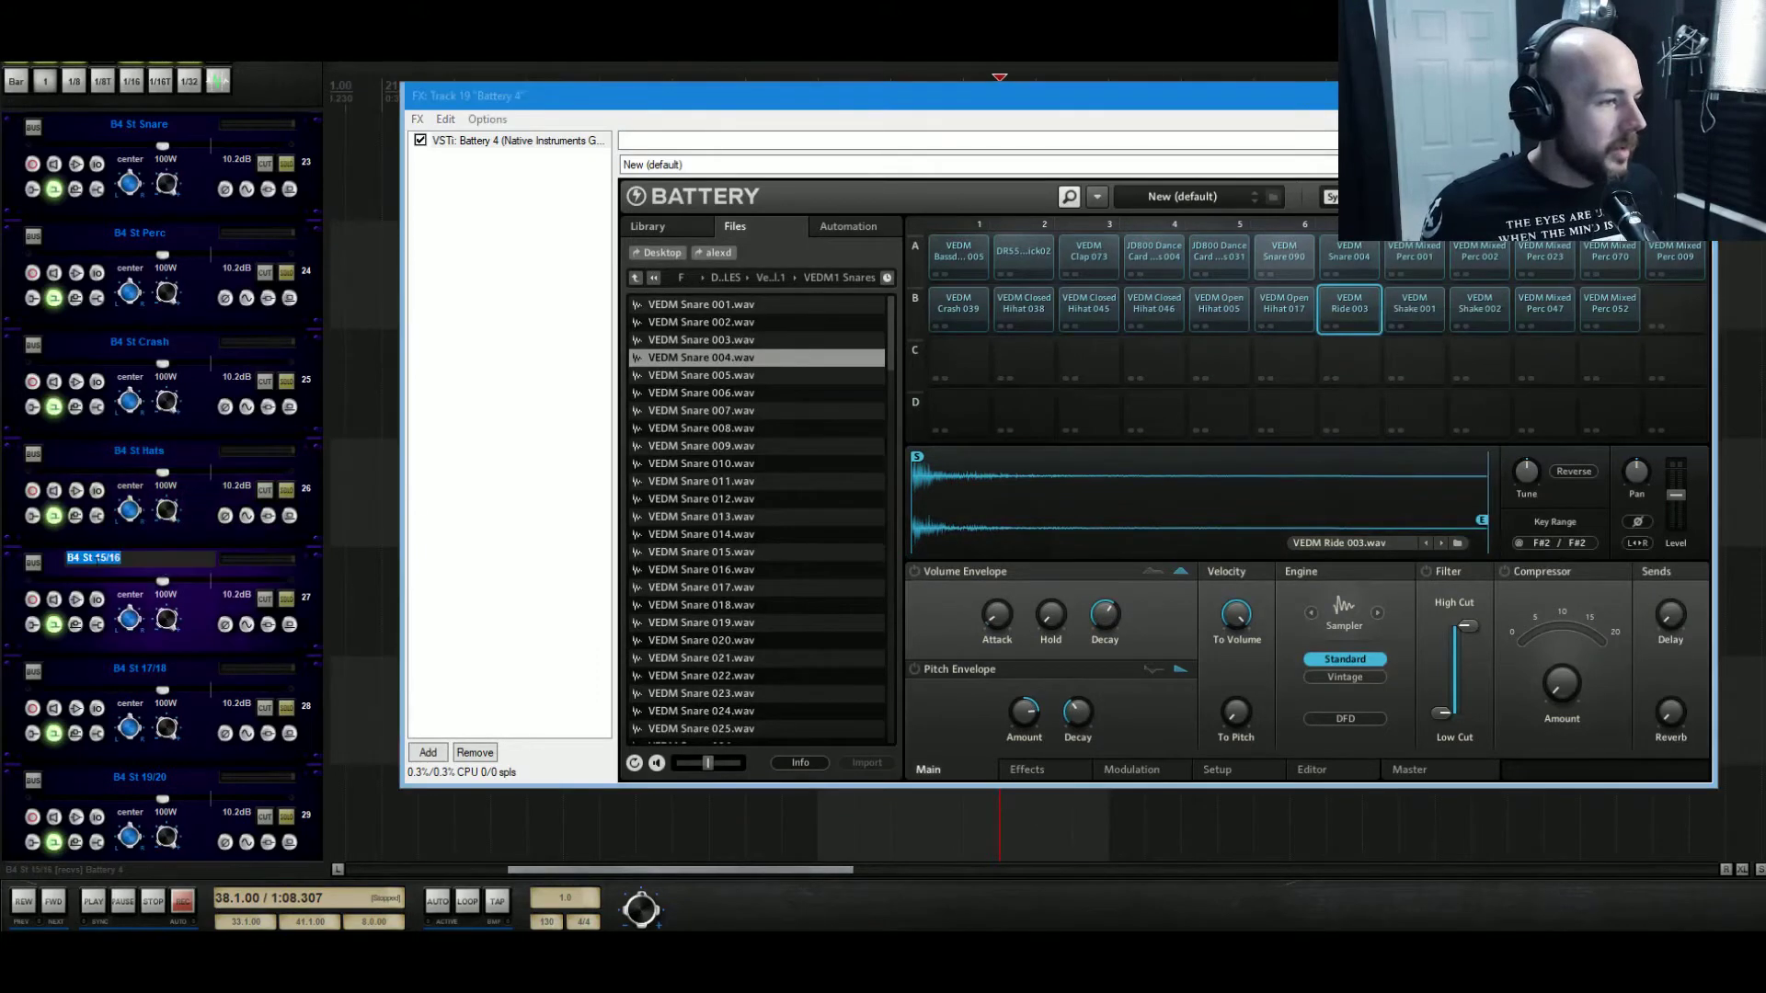
{"action": "type", "text": "Ride"}
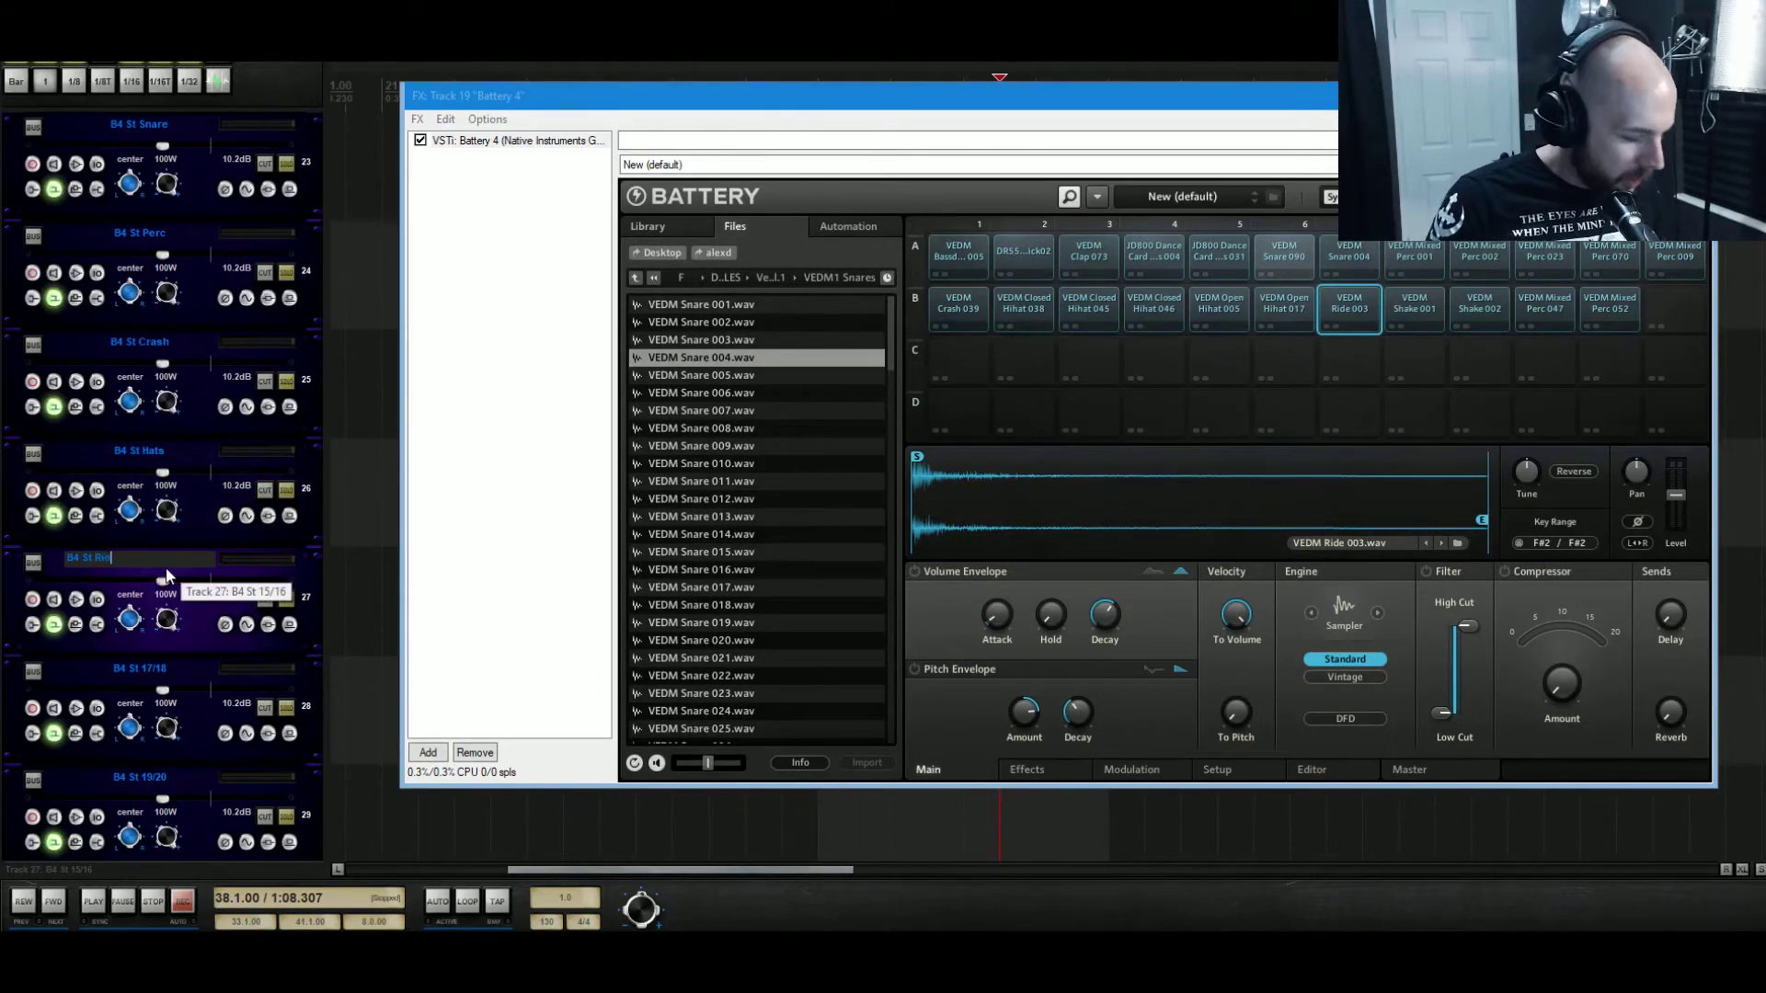
{"action": "key", "text": "Return"}
{"action": "left_click", "coordinate": [1354, 304]}
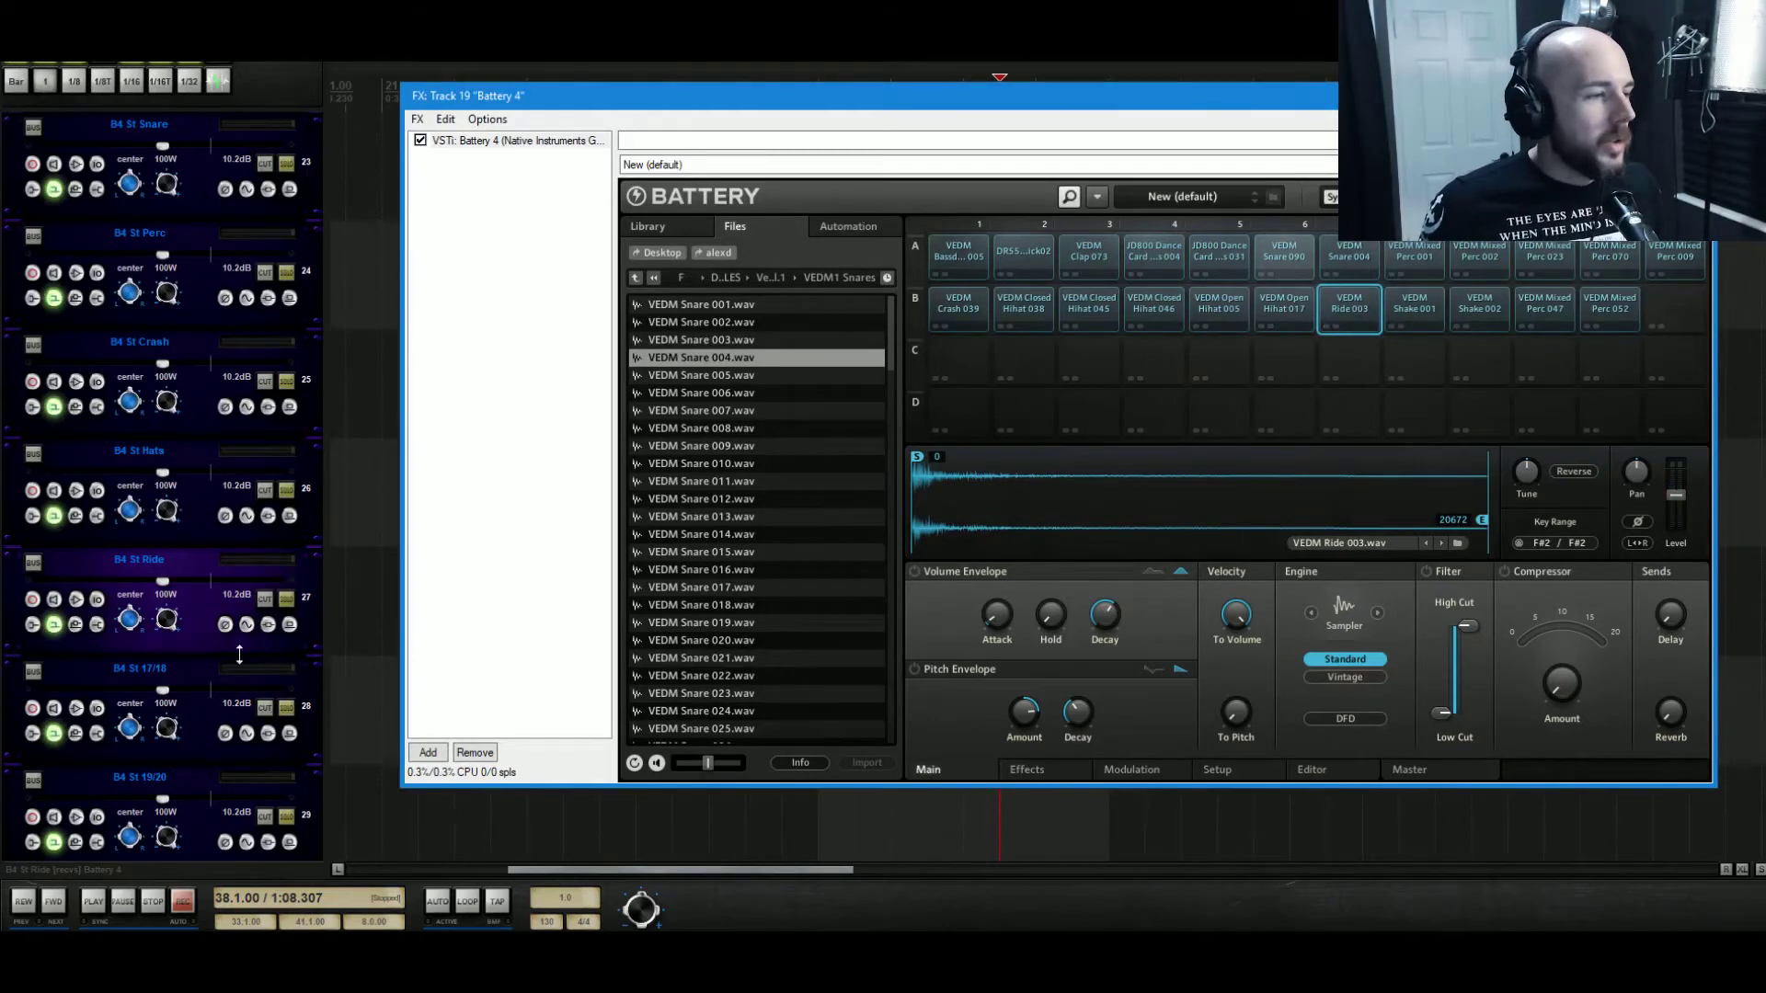
Route the VEDM Shake 001 and VEDM Shake 002 cells together to direct output St 17/18.
{"action": "left_click", "coordinate": [1385, 298]}
{"action": "left_click", "coordinate": [1479, 303], "text": "shift"}
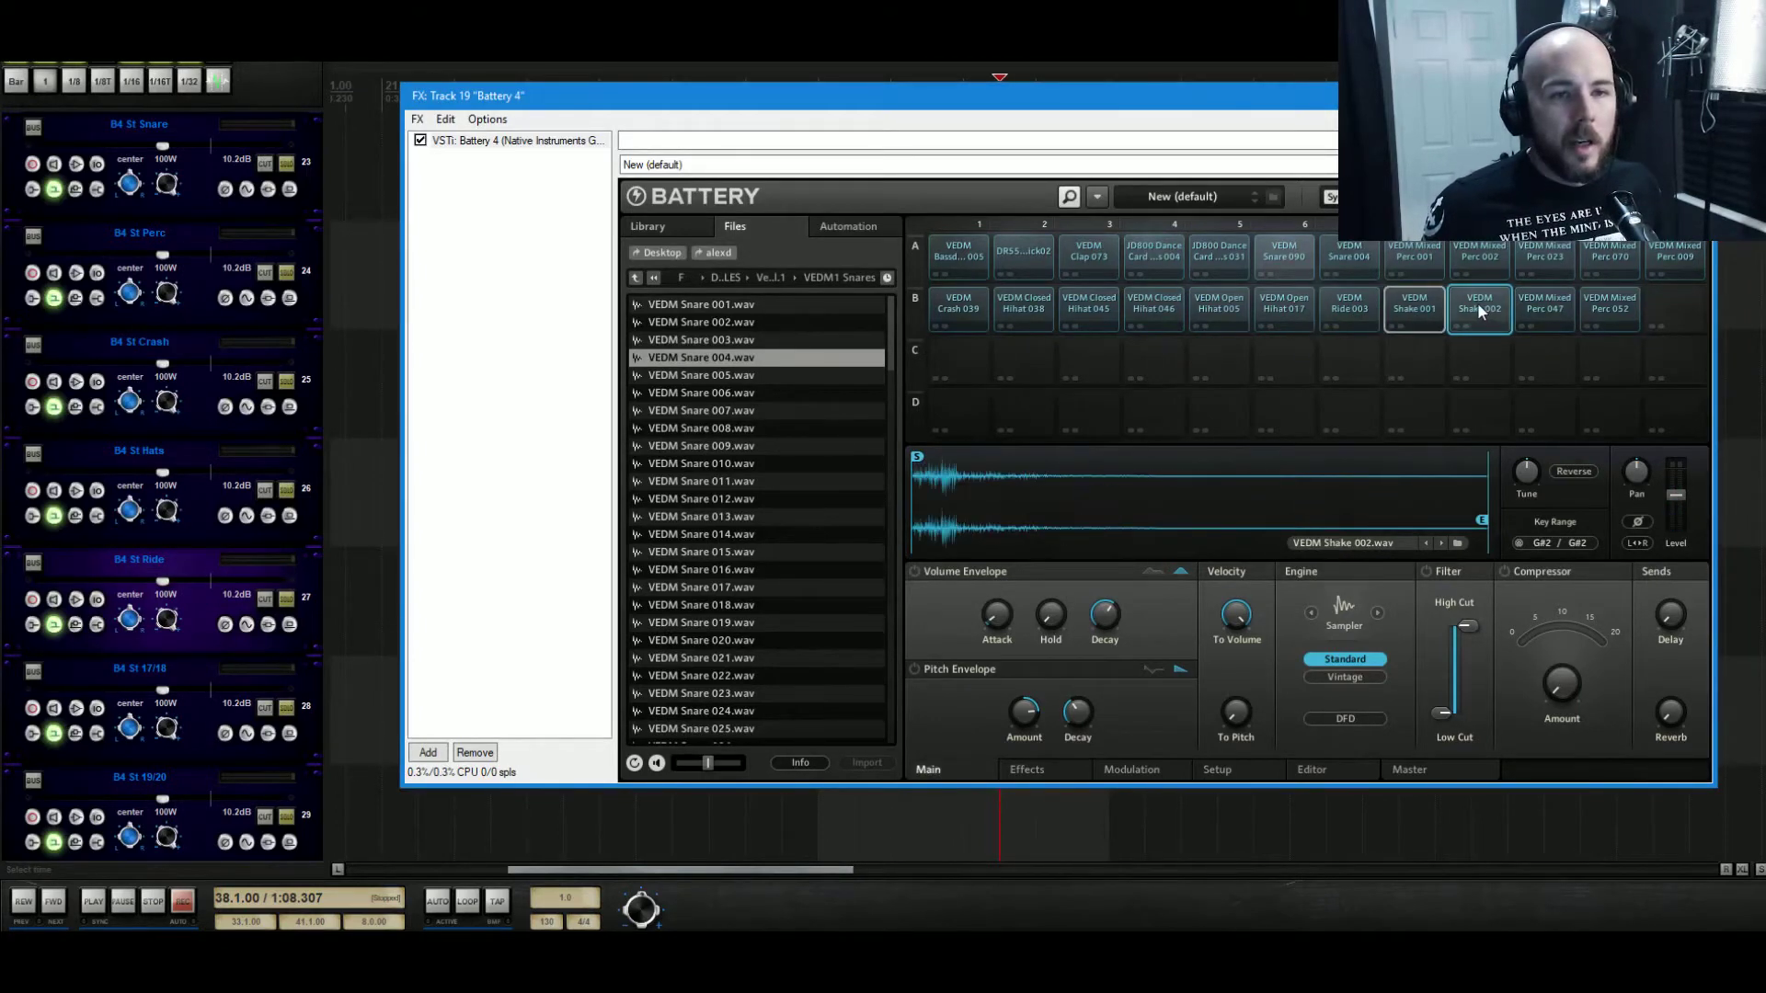
{"action": "right_click", "coordinate": [1481, 309]}
{"action": "mouse_move", "coordinate": [1553, 534]}
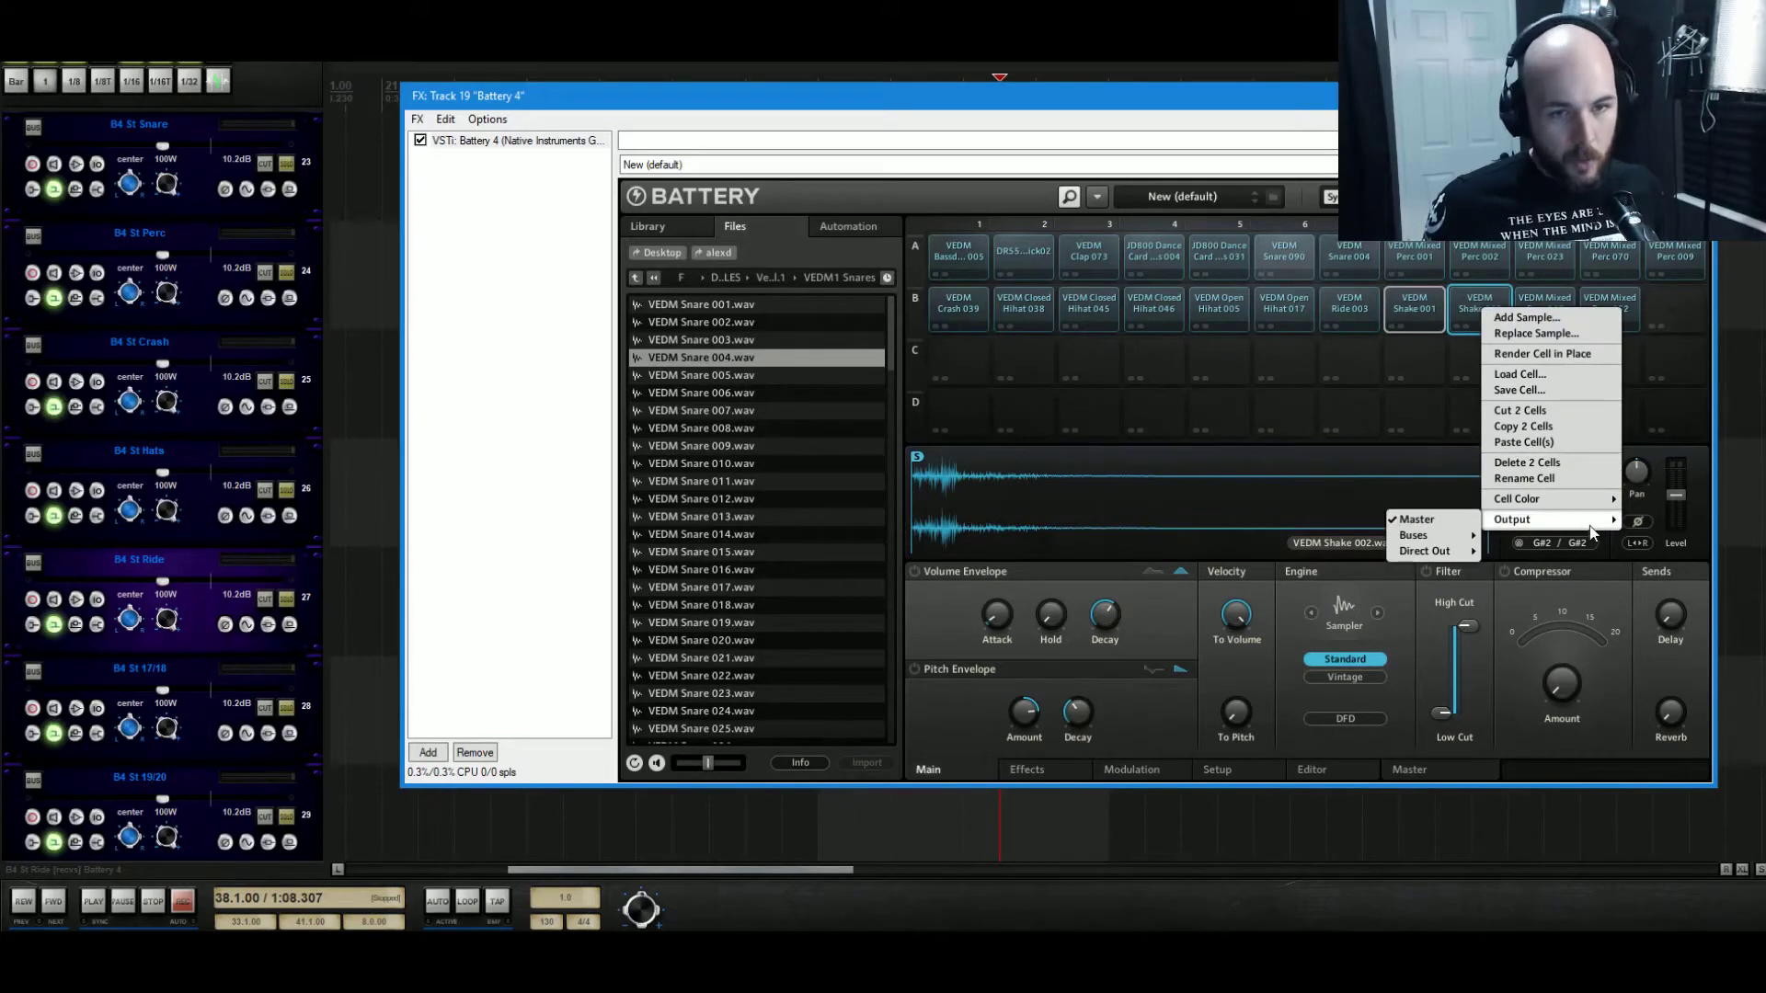
{"action": "mouse_move", "coordinate": [1408, 554]}
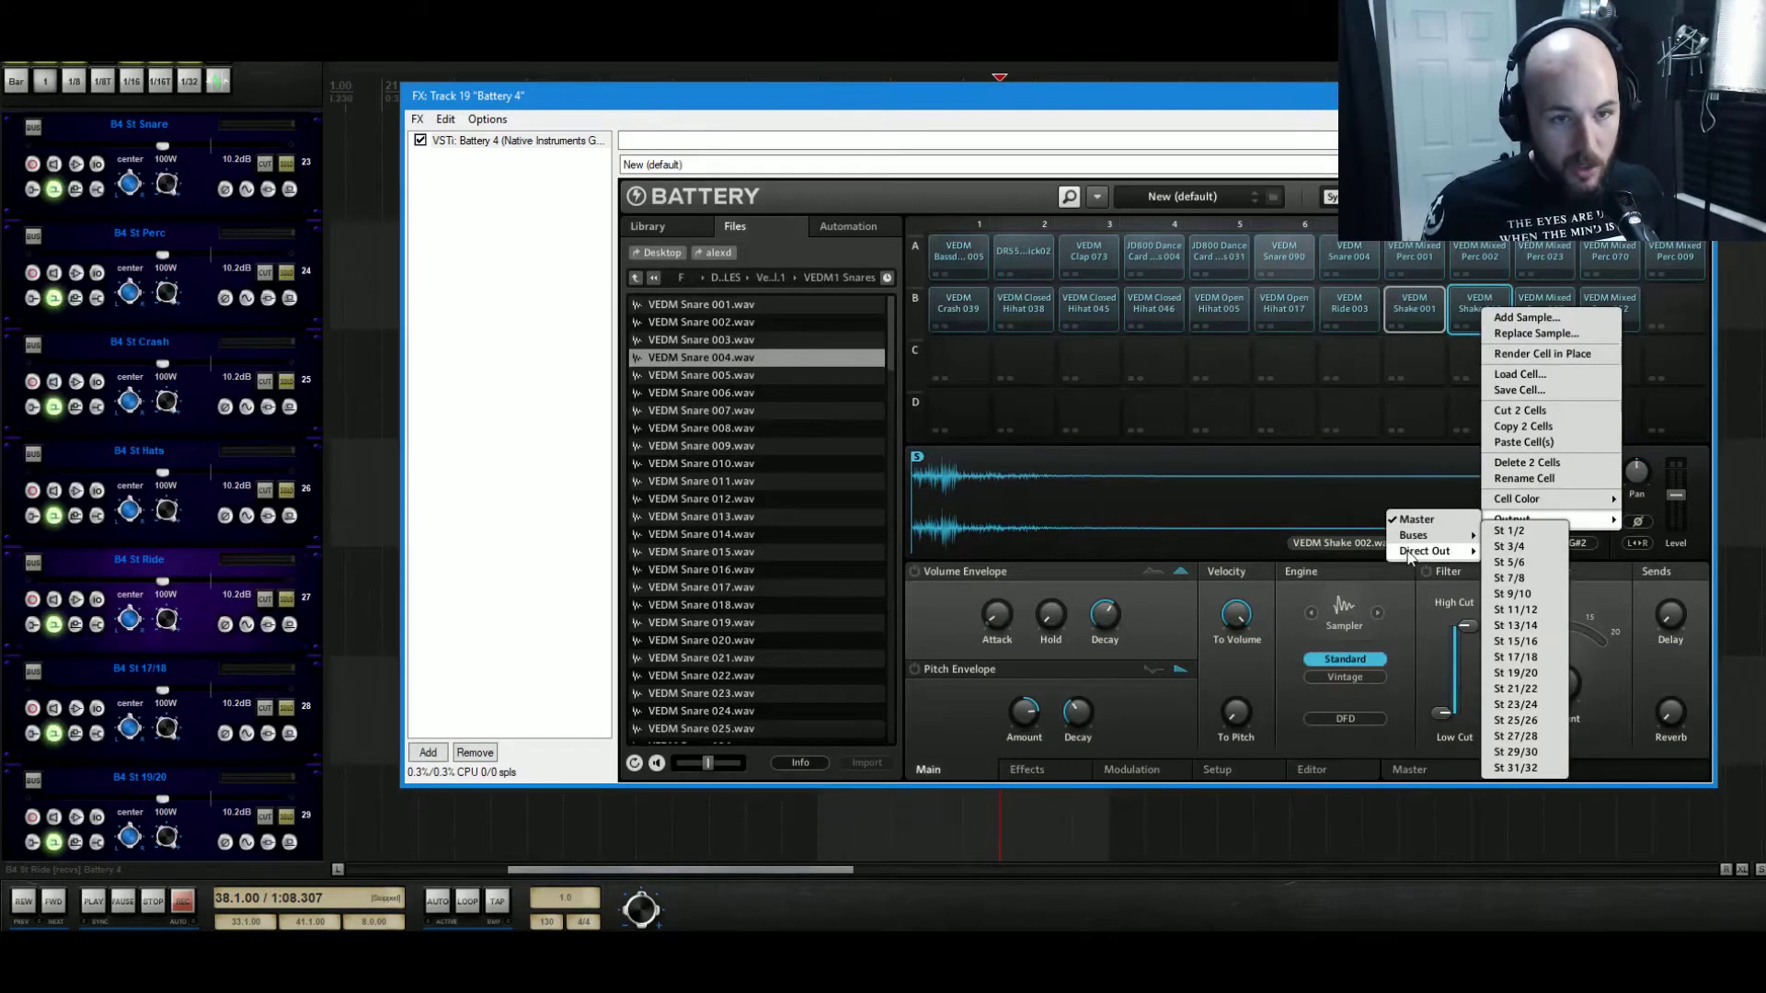
{"action": "left_click", "coordinate": [1538, 658]}
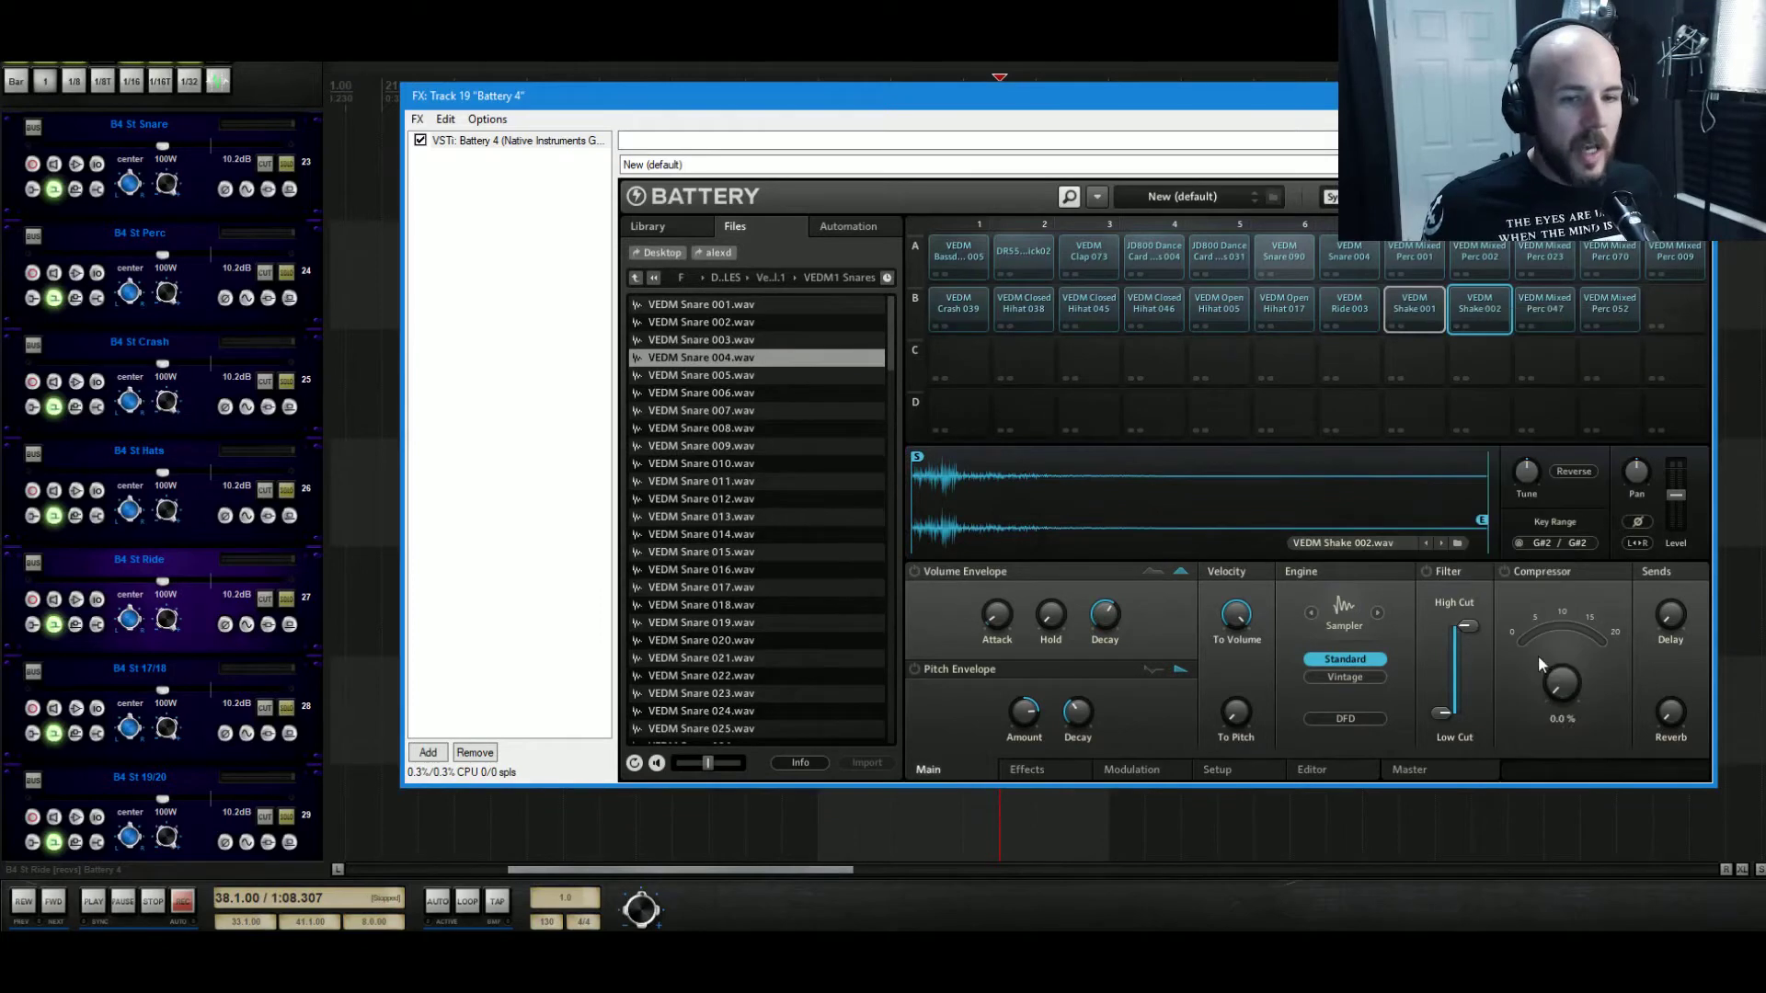
Rename the B4 St 17/18 track as "B4 St Shakers".
{"action": "double_click", "coordinate": [94, 667]}
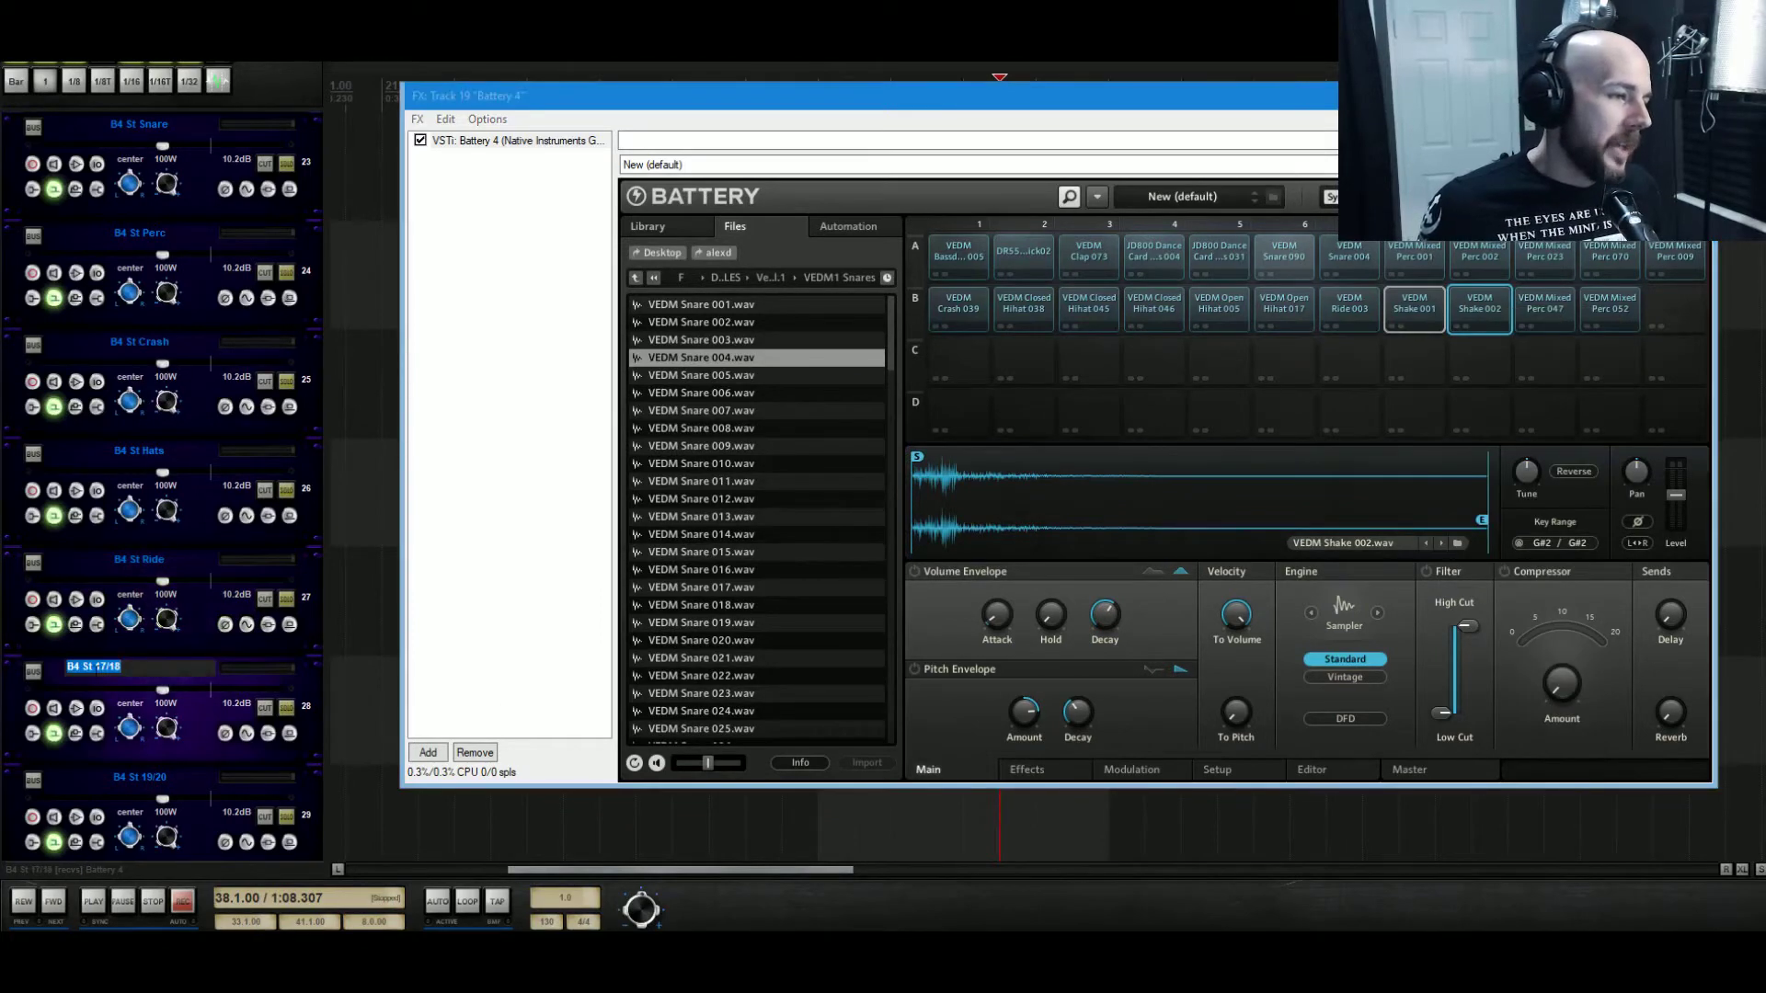
{"action": "type", "text": "B4 St Shake"}
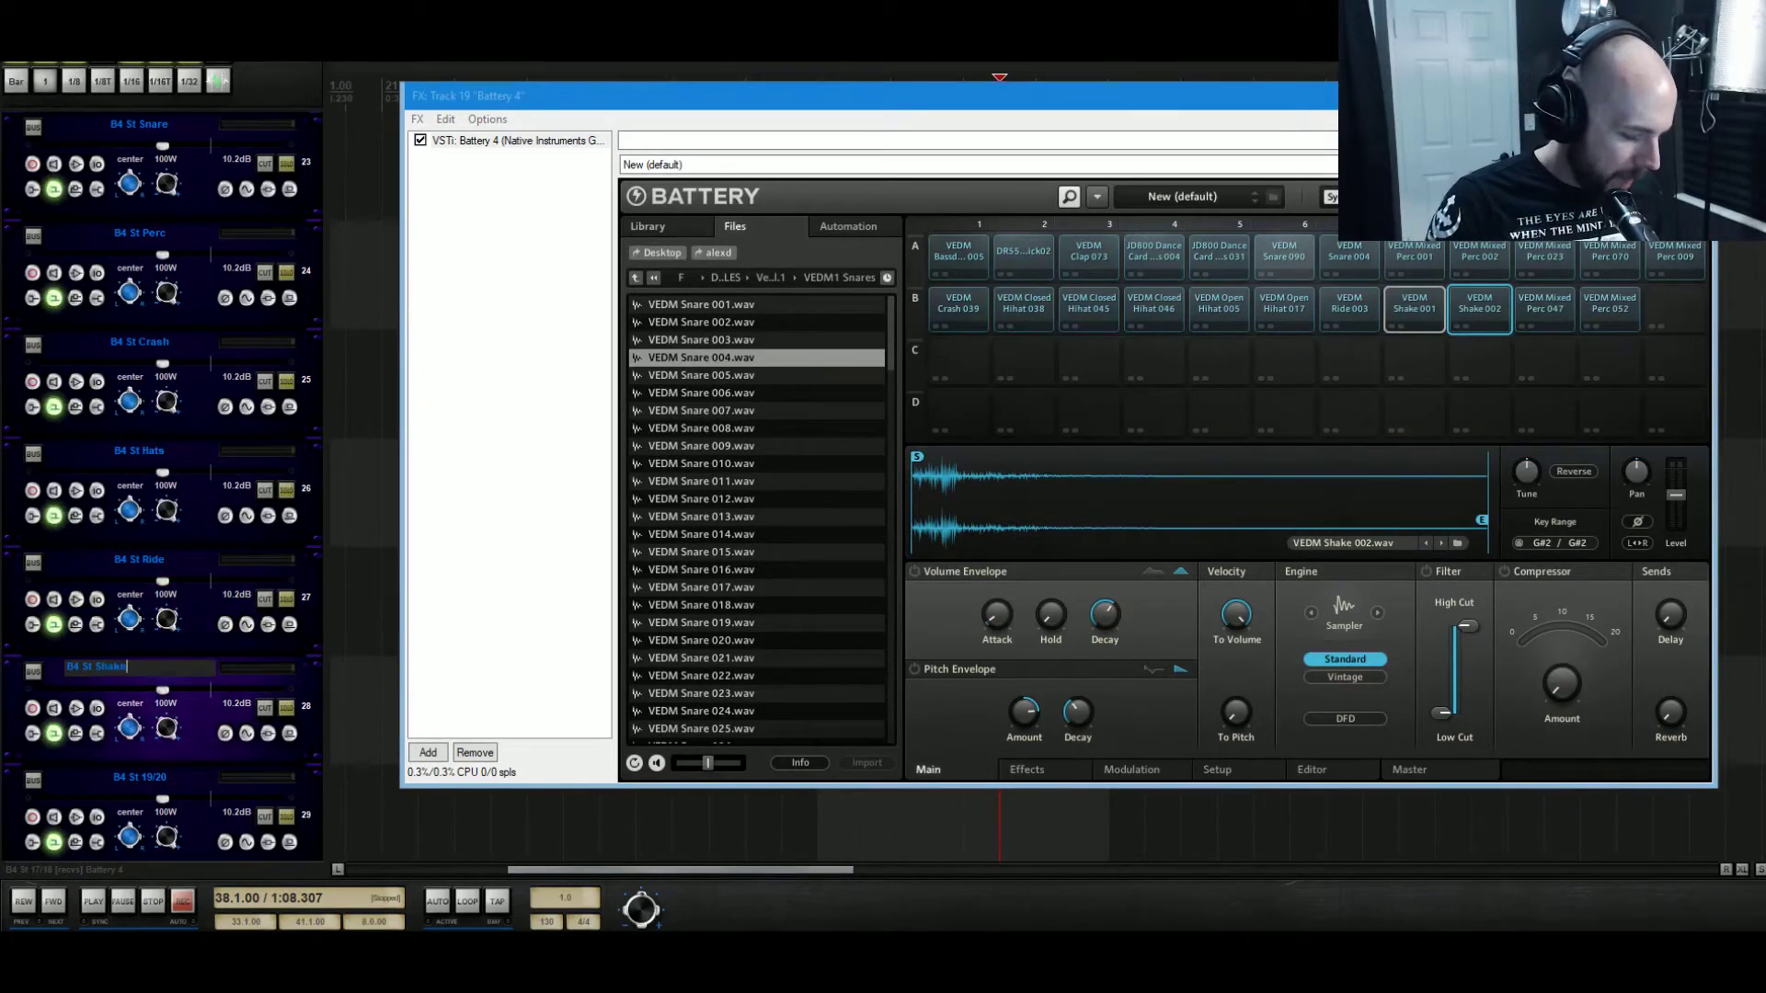
{"action": "type", "text": "rs"}
{"action": "key", "text": "Return"}
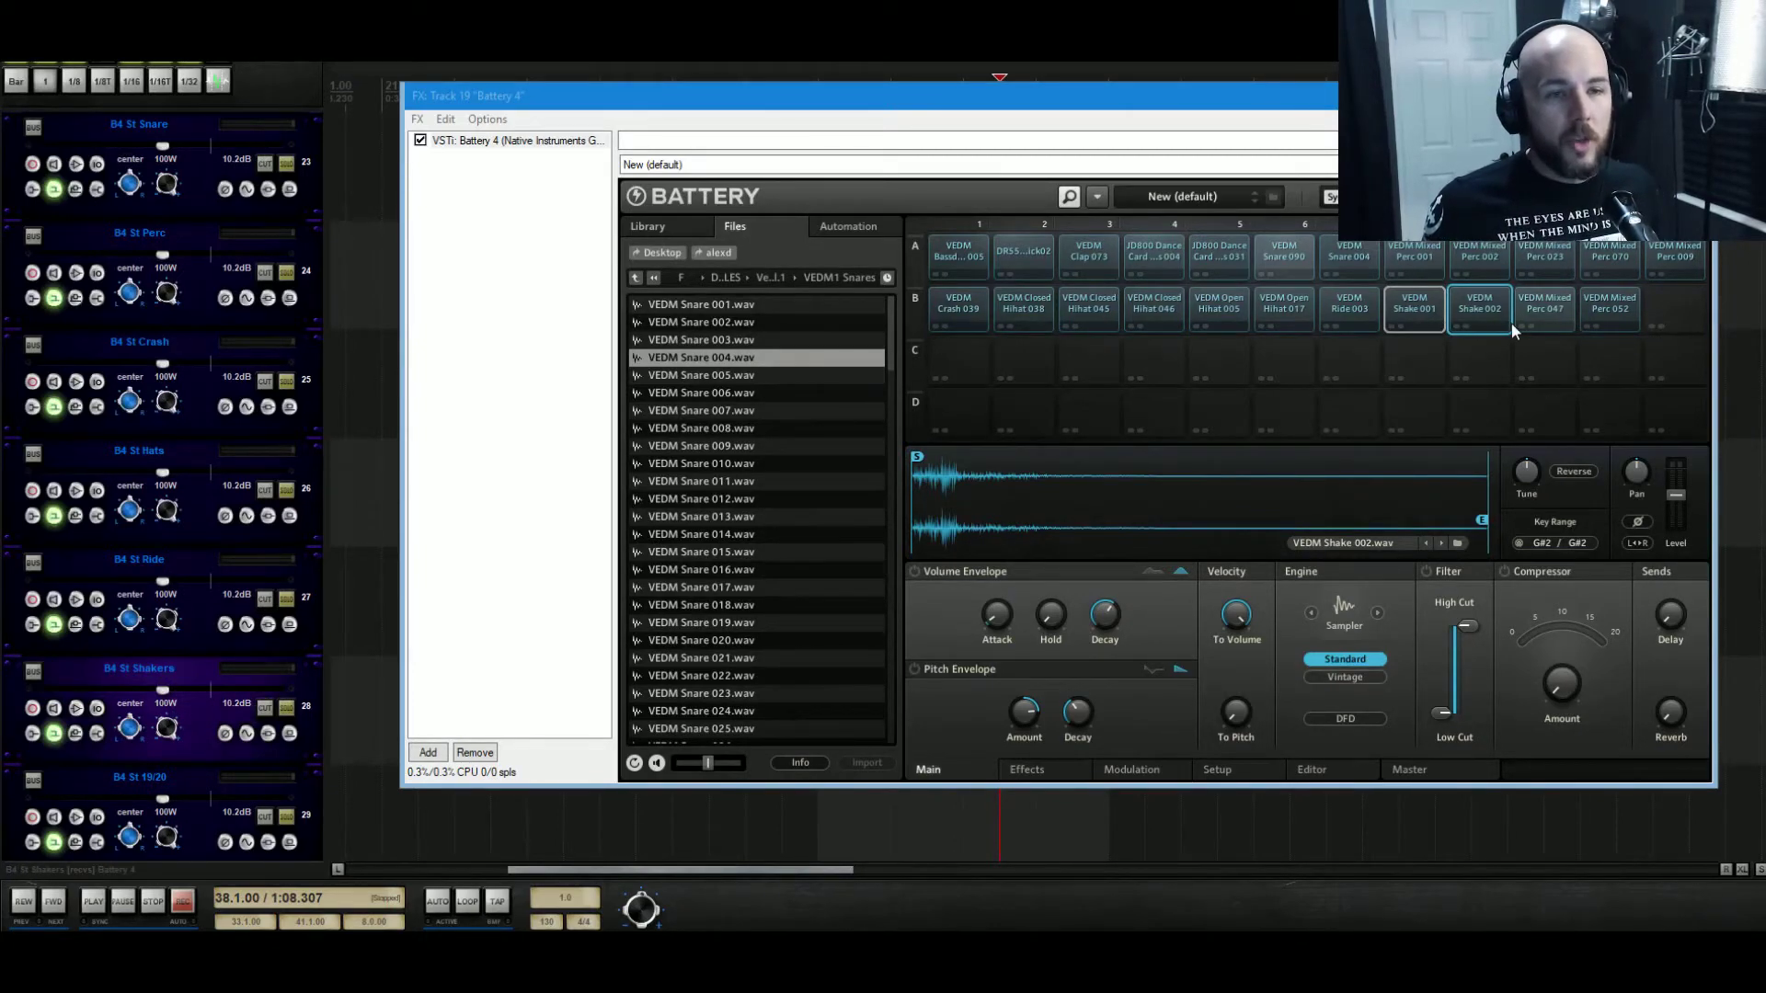
Audition the VEDM Mixed Perc 047 and 052 cells and route both together to direct output St 19/20.
{"action": "left_click", "coordinate": [1561, 309]}
{"action": "left_click", "coordinate": [1598, 311]}
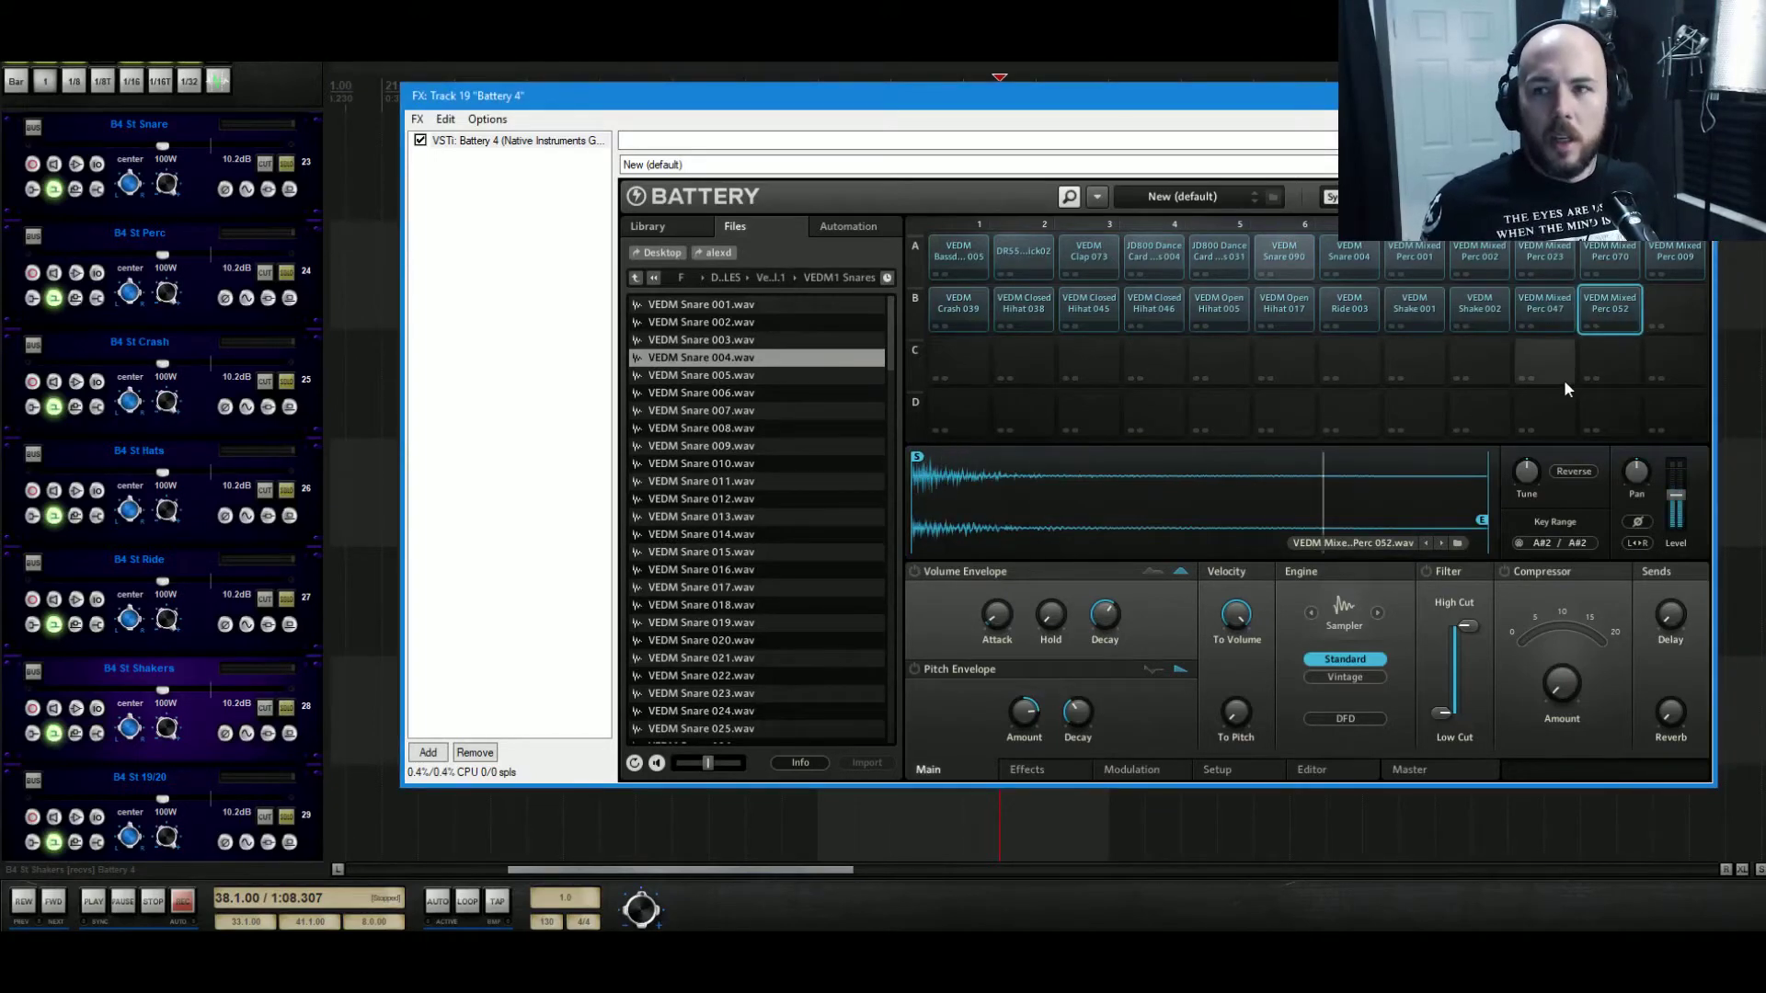
{"action": "right_click", "coordinate": [1569, 306]}
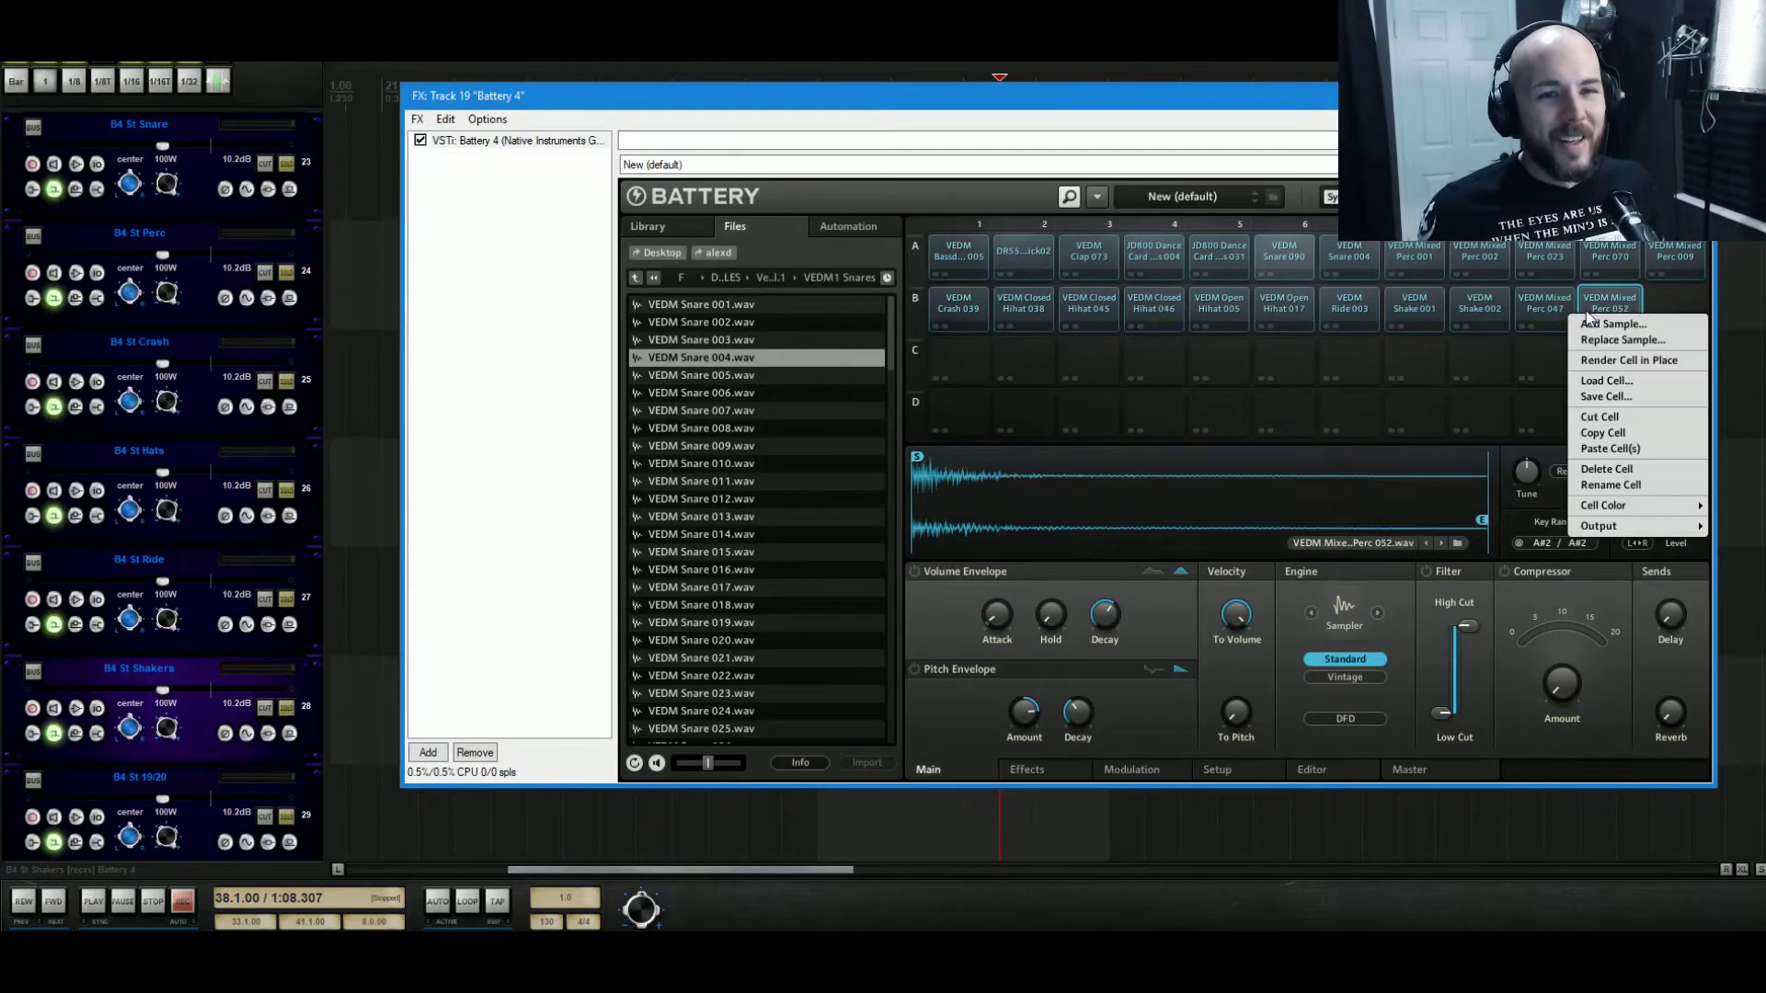
{"action": "left_click", "coordinate": [1563, 312]}
{"action": "left_click", "coordinate": [1563, 313]}
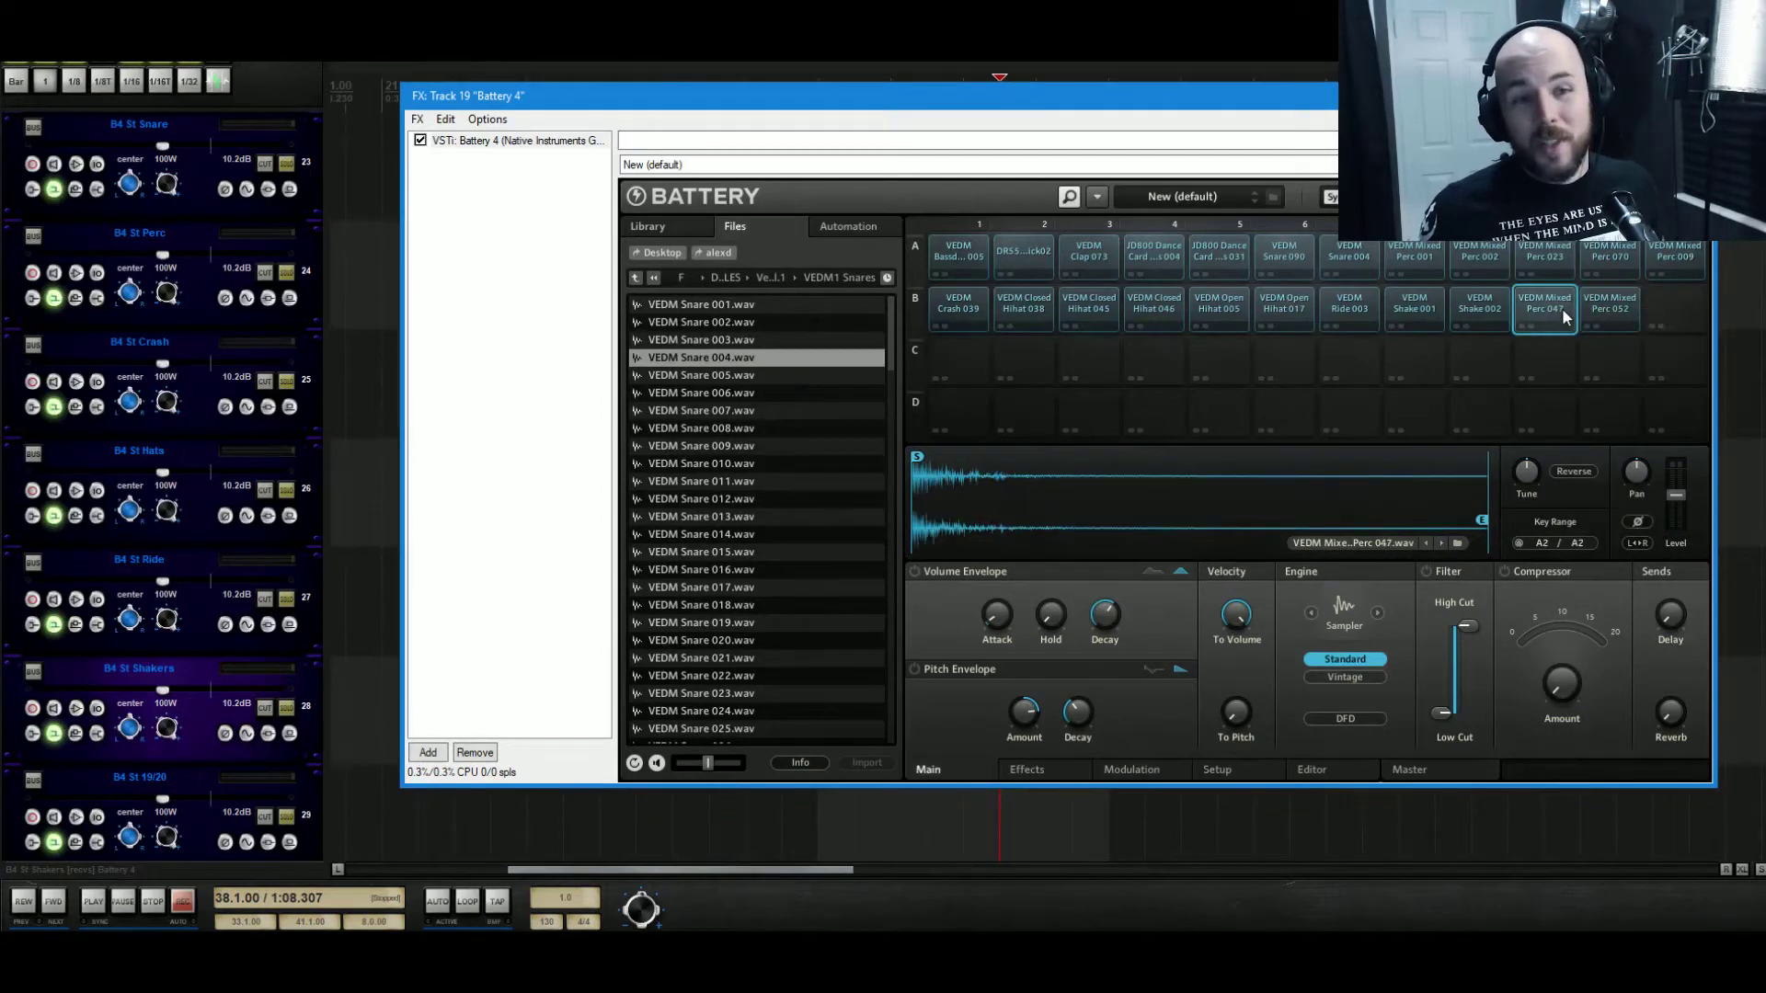
{"action": "left_click", "coordinate": [1613, 305], "text": "shift"}
{"action": "right_click", "coordinate": [1613, 305]}
{"action": "mouse_move", "coordinate": [1616, 532]}
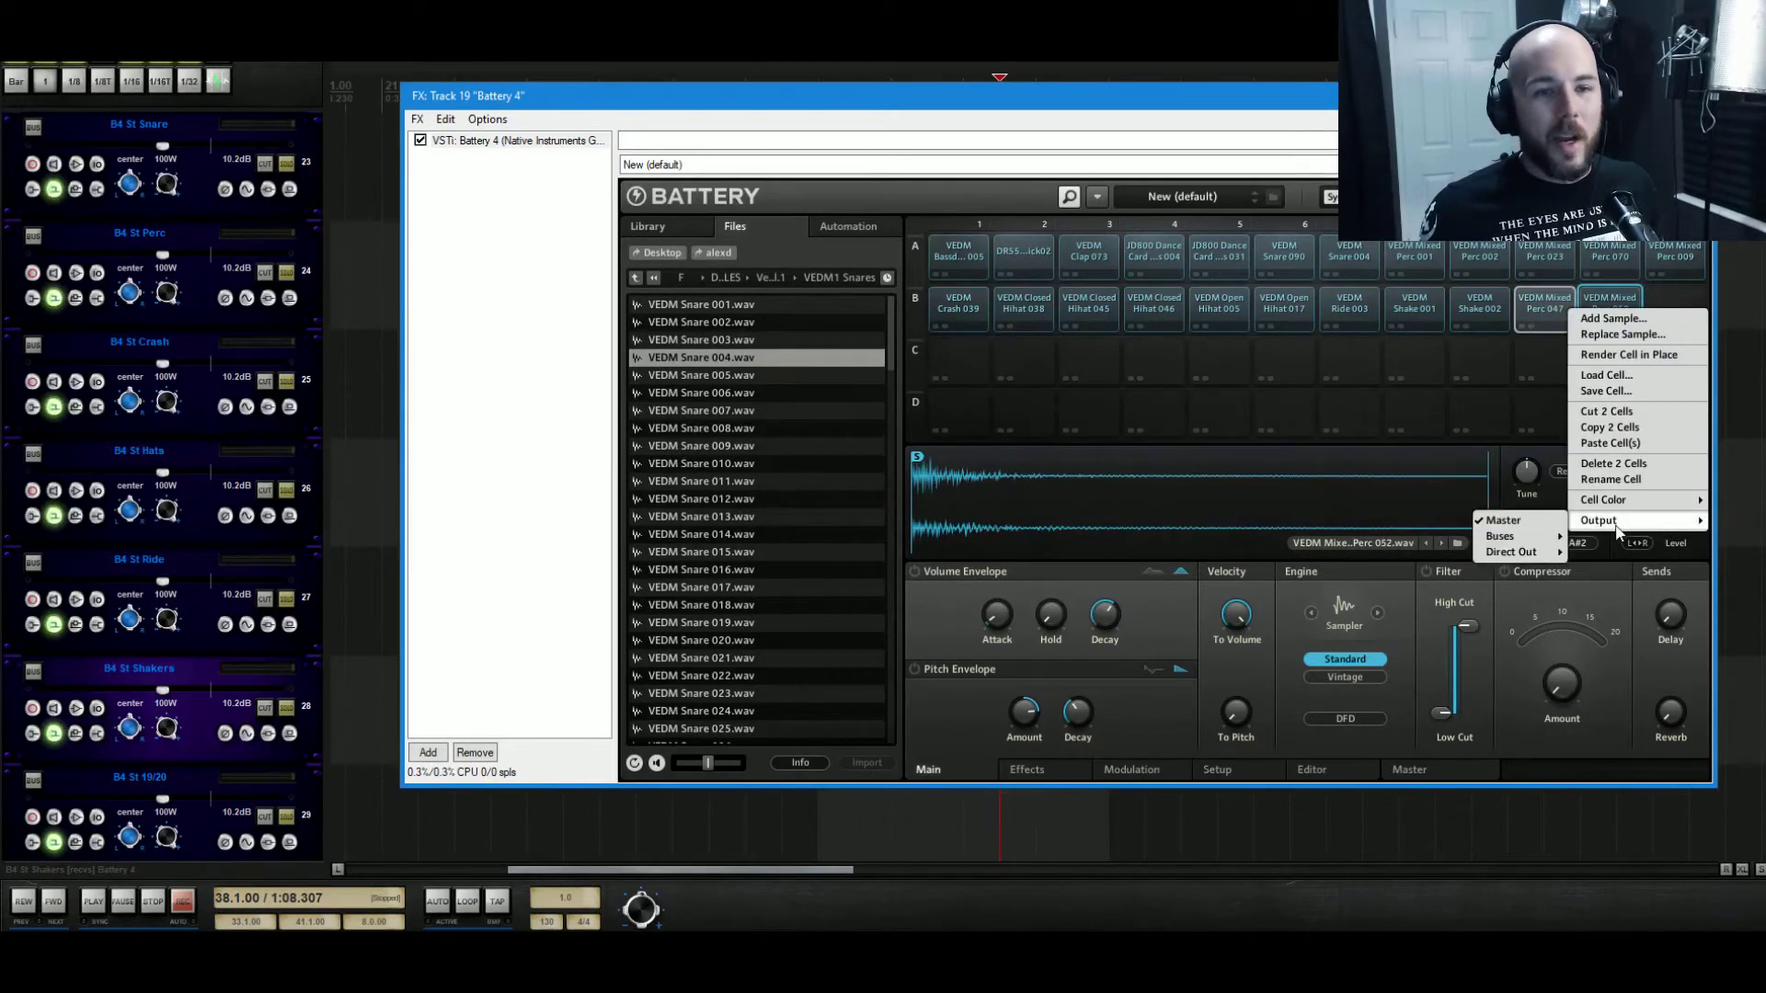
{"action": "mouse_move", "coordinate": [1534, 557]}
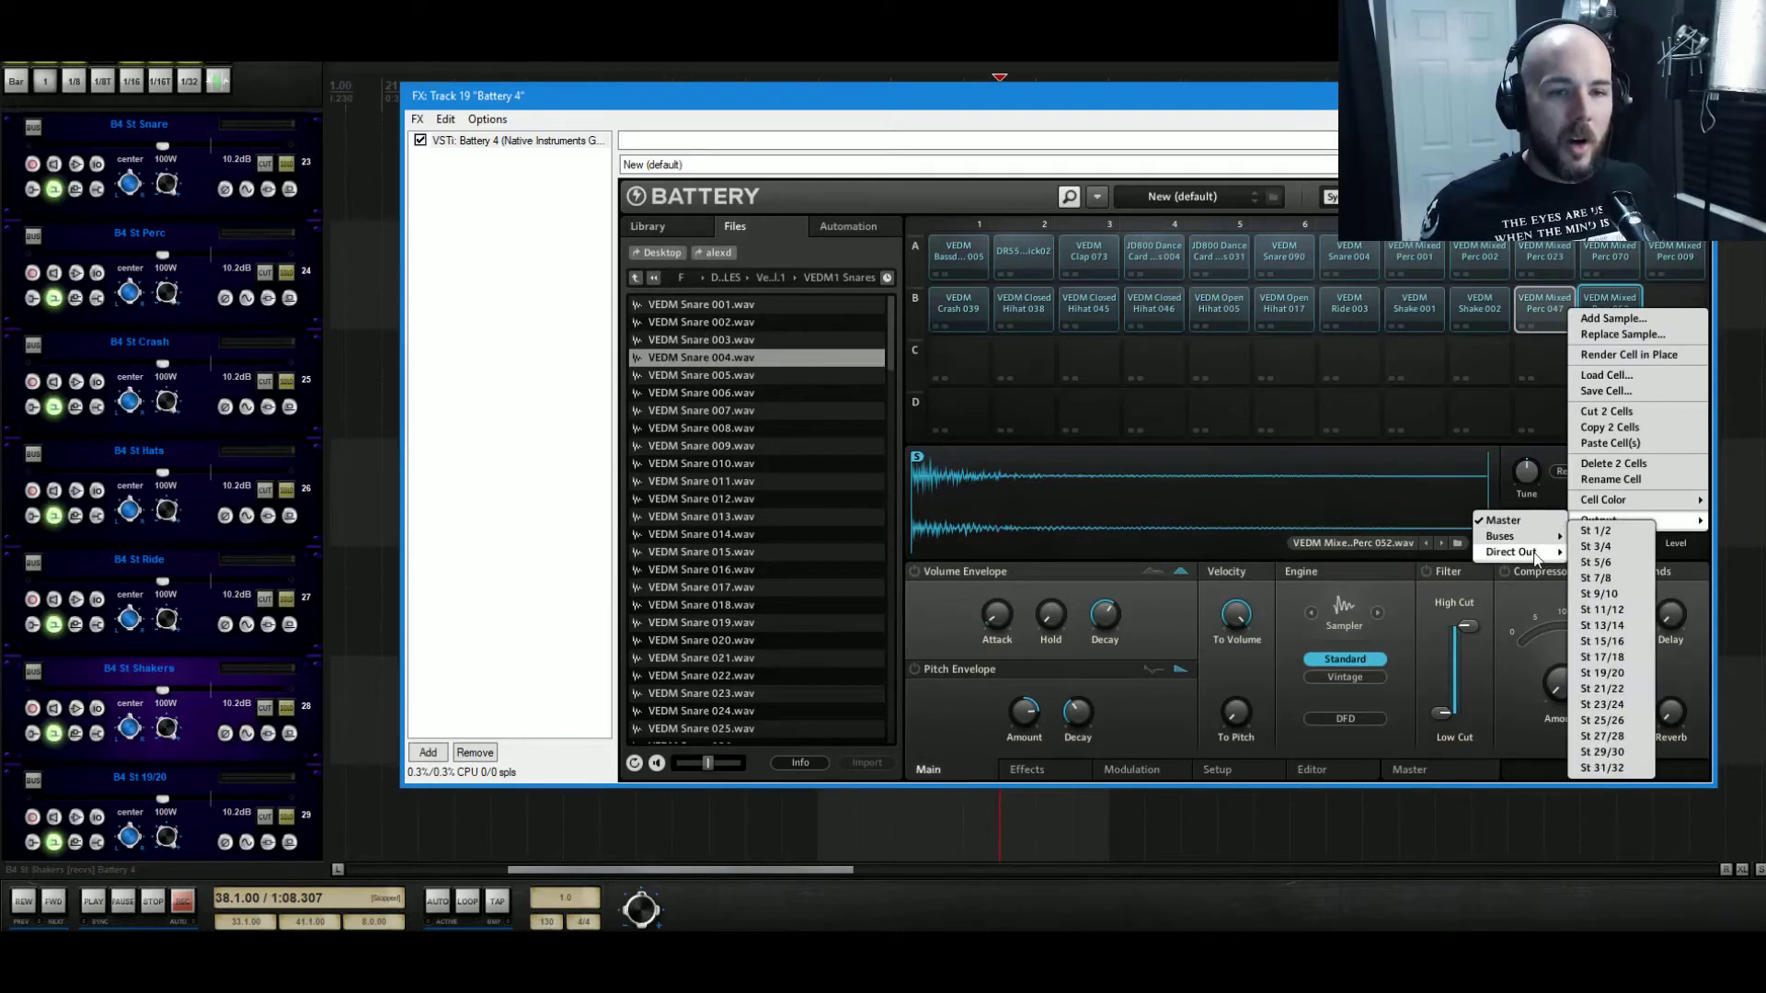
{"action": "left_click", "coordinate": [1632, 679]}
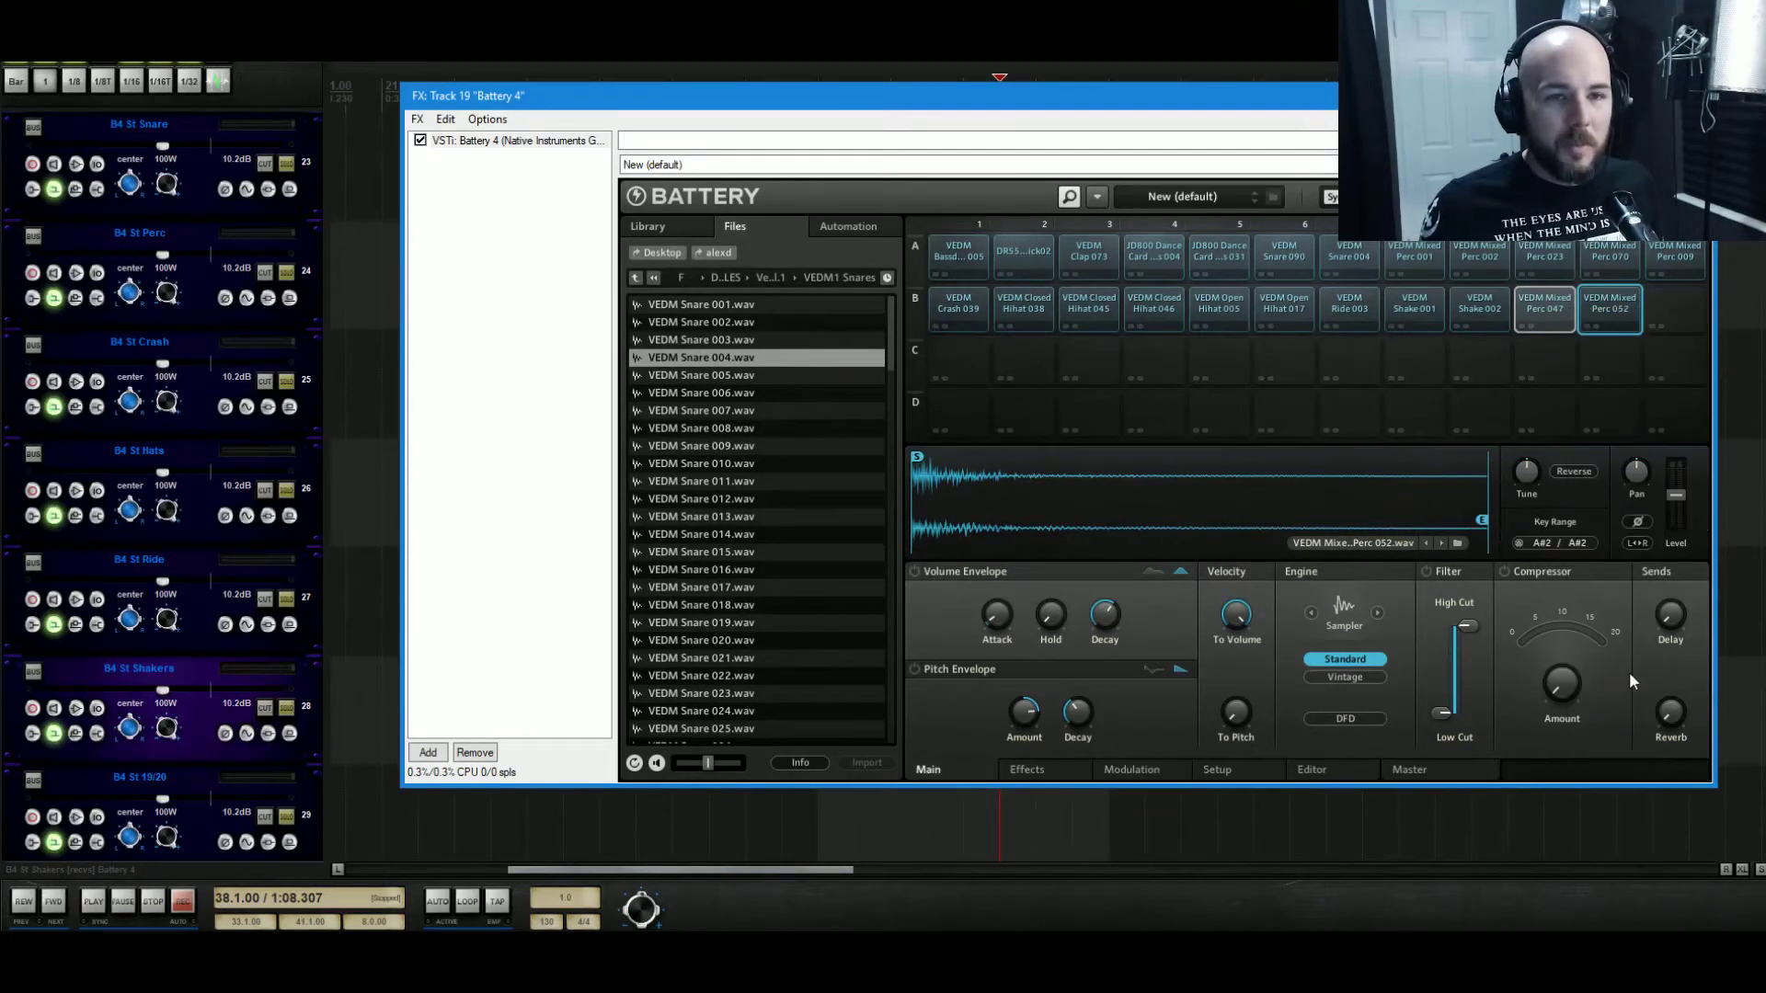
Rename the B4 St 19/20 track as "B4 St Taiko".
{"action": "double_click", "coordinate": [138, 776]}
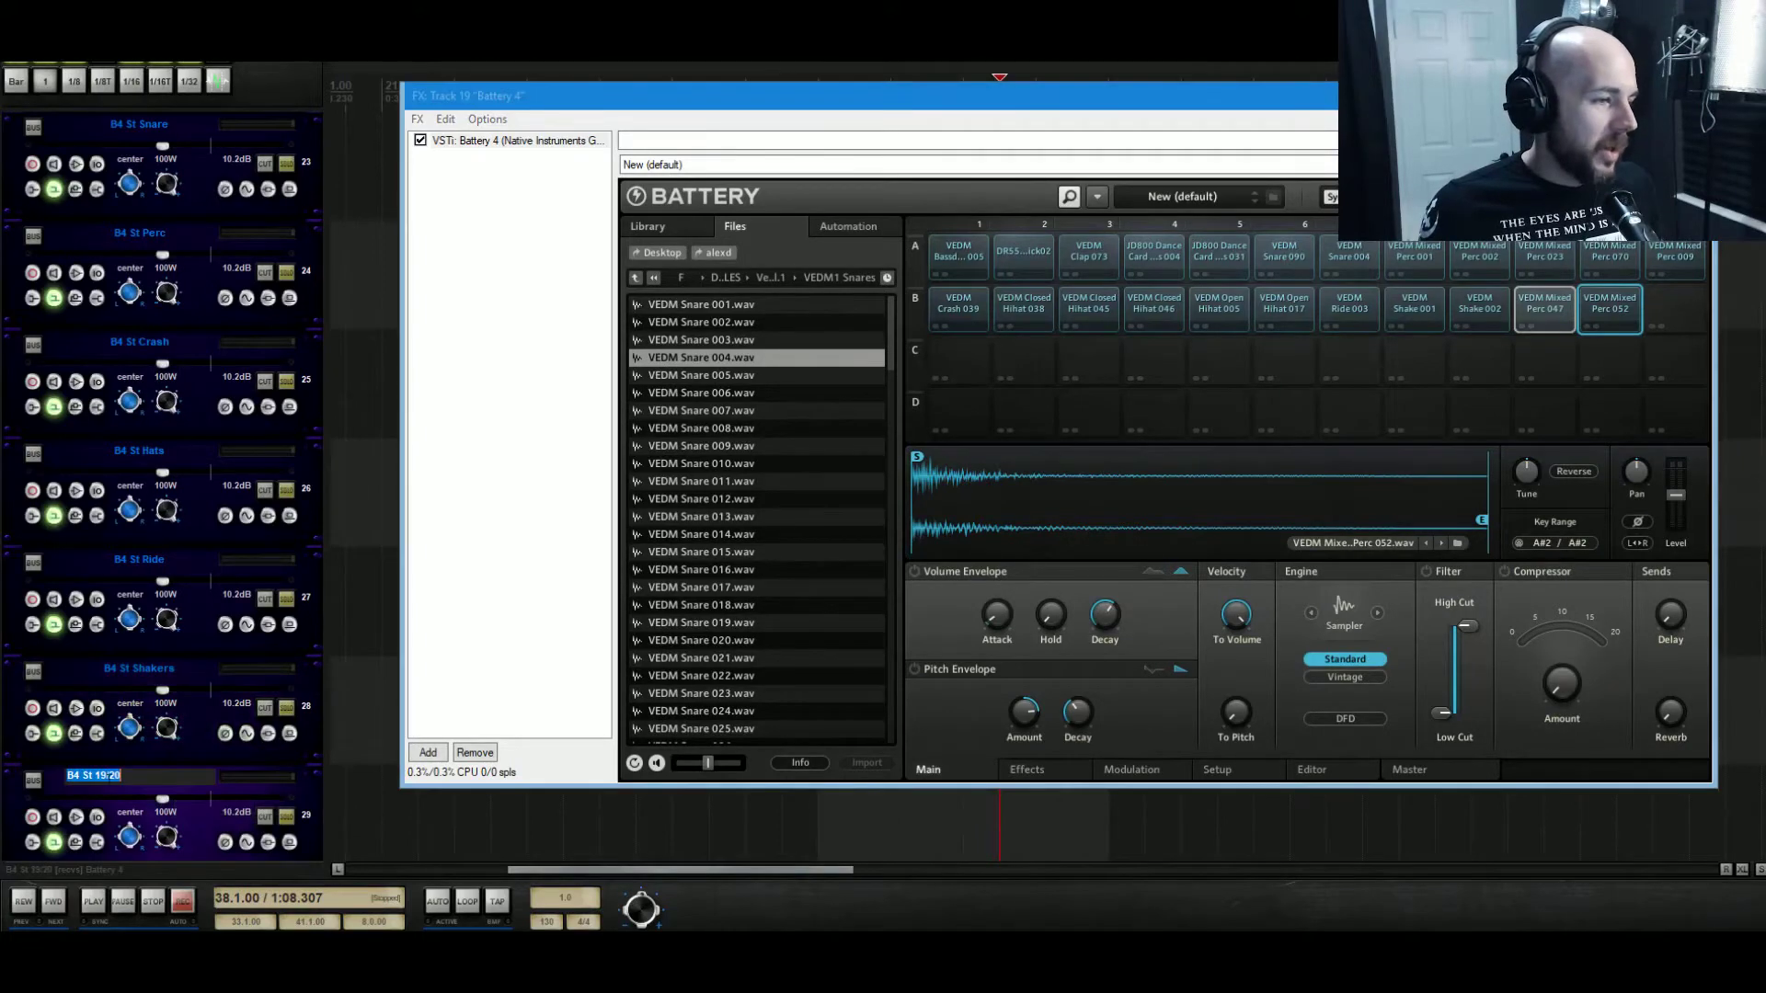
{"action": "type", "text": "Taiko"}
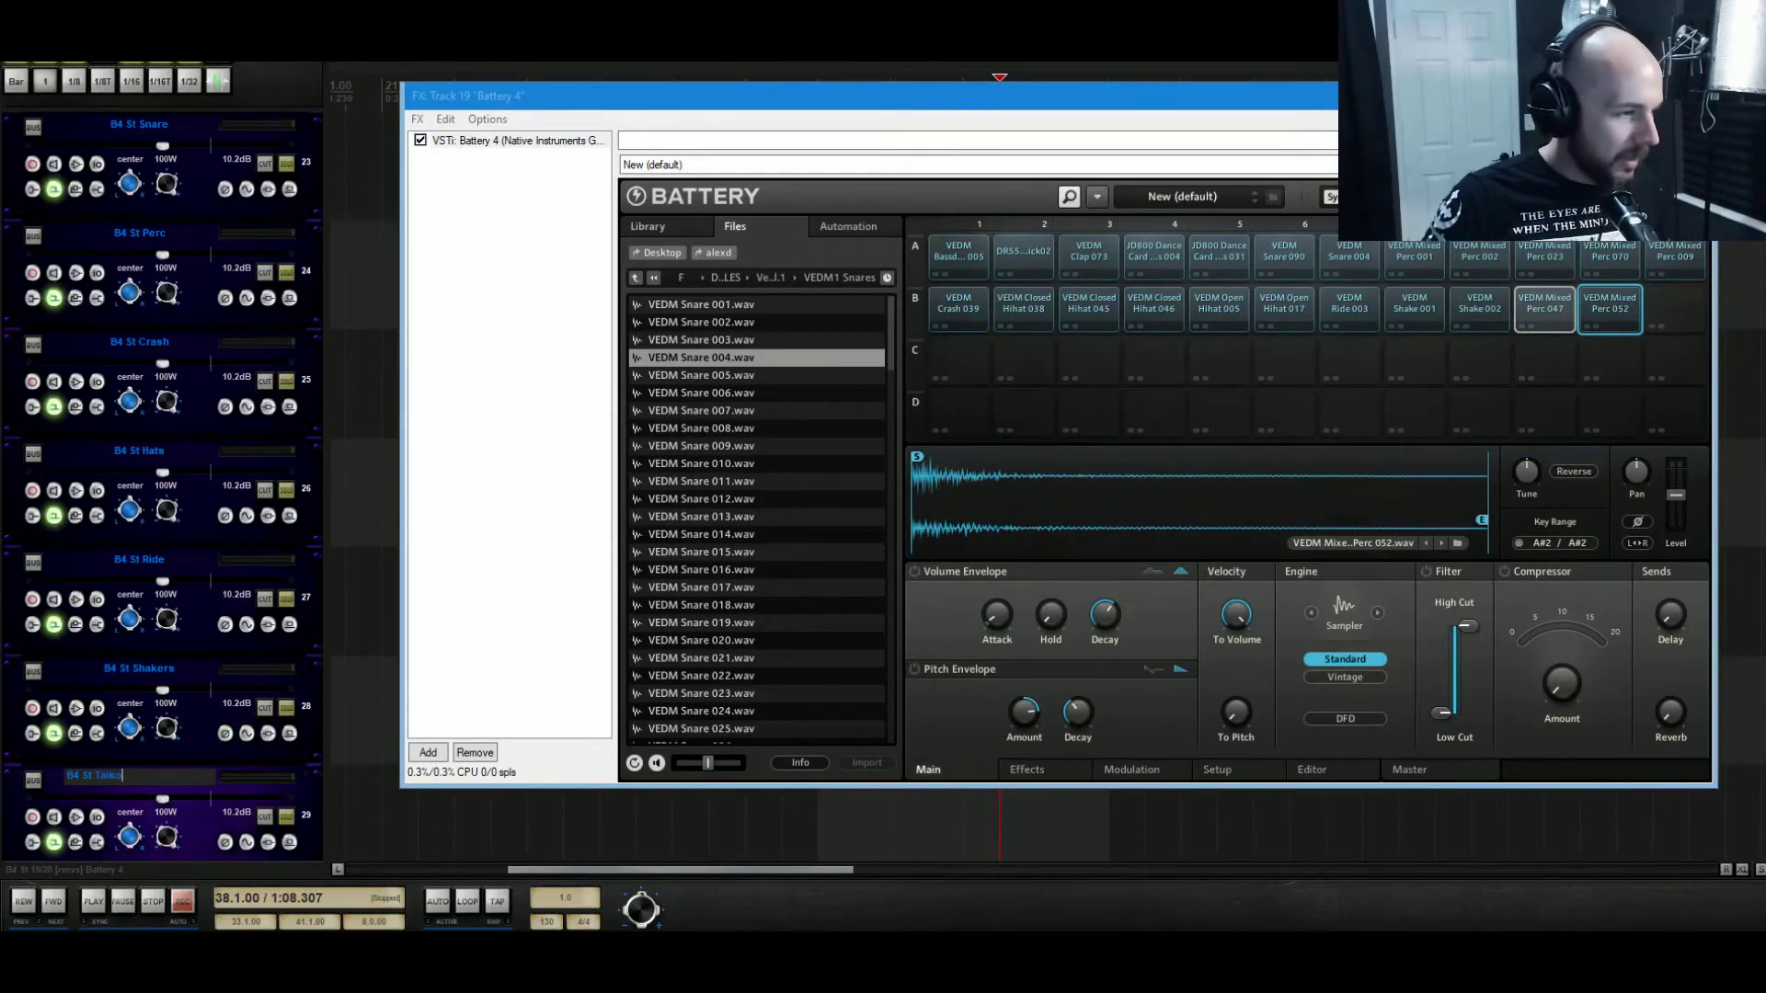
{"action": "key", "text": "Return"}
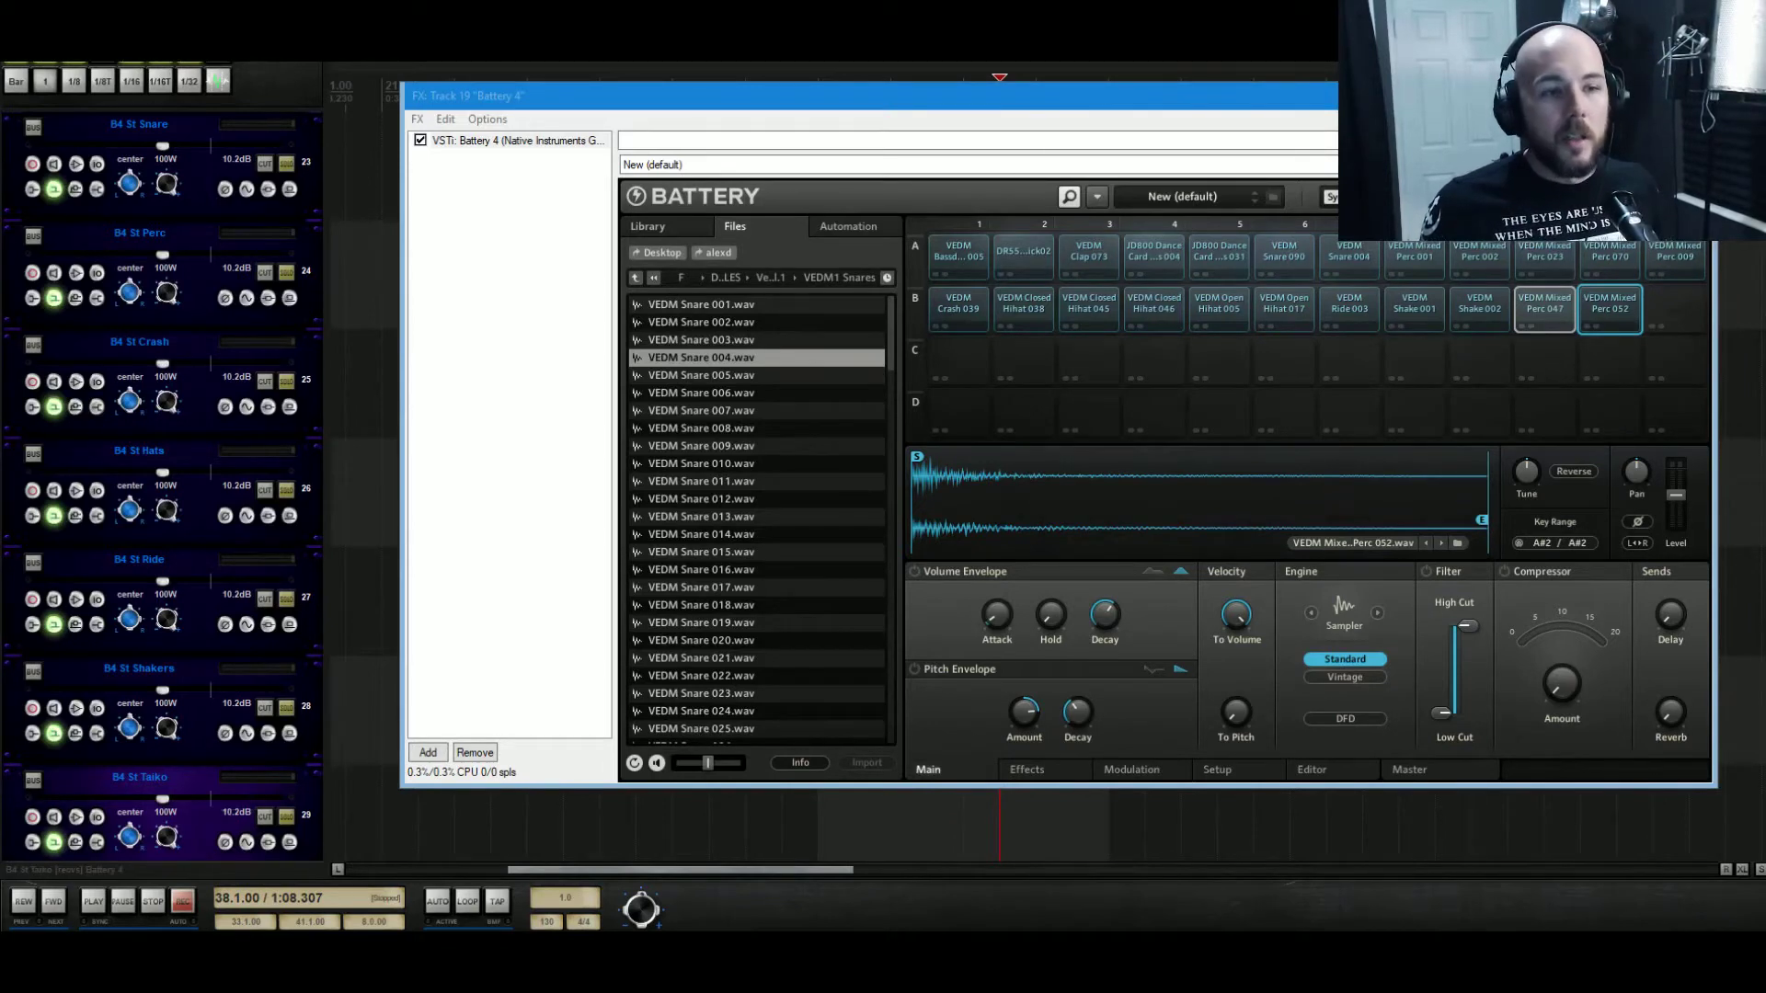
Set the low key of the DR550Kick02 cell to C1, matching the VEDM Bassdrum 005 cell, and audition the layered kicks.
{"action": "left_click", "coordinate": [958, 257]}
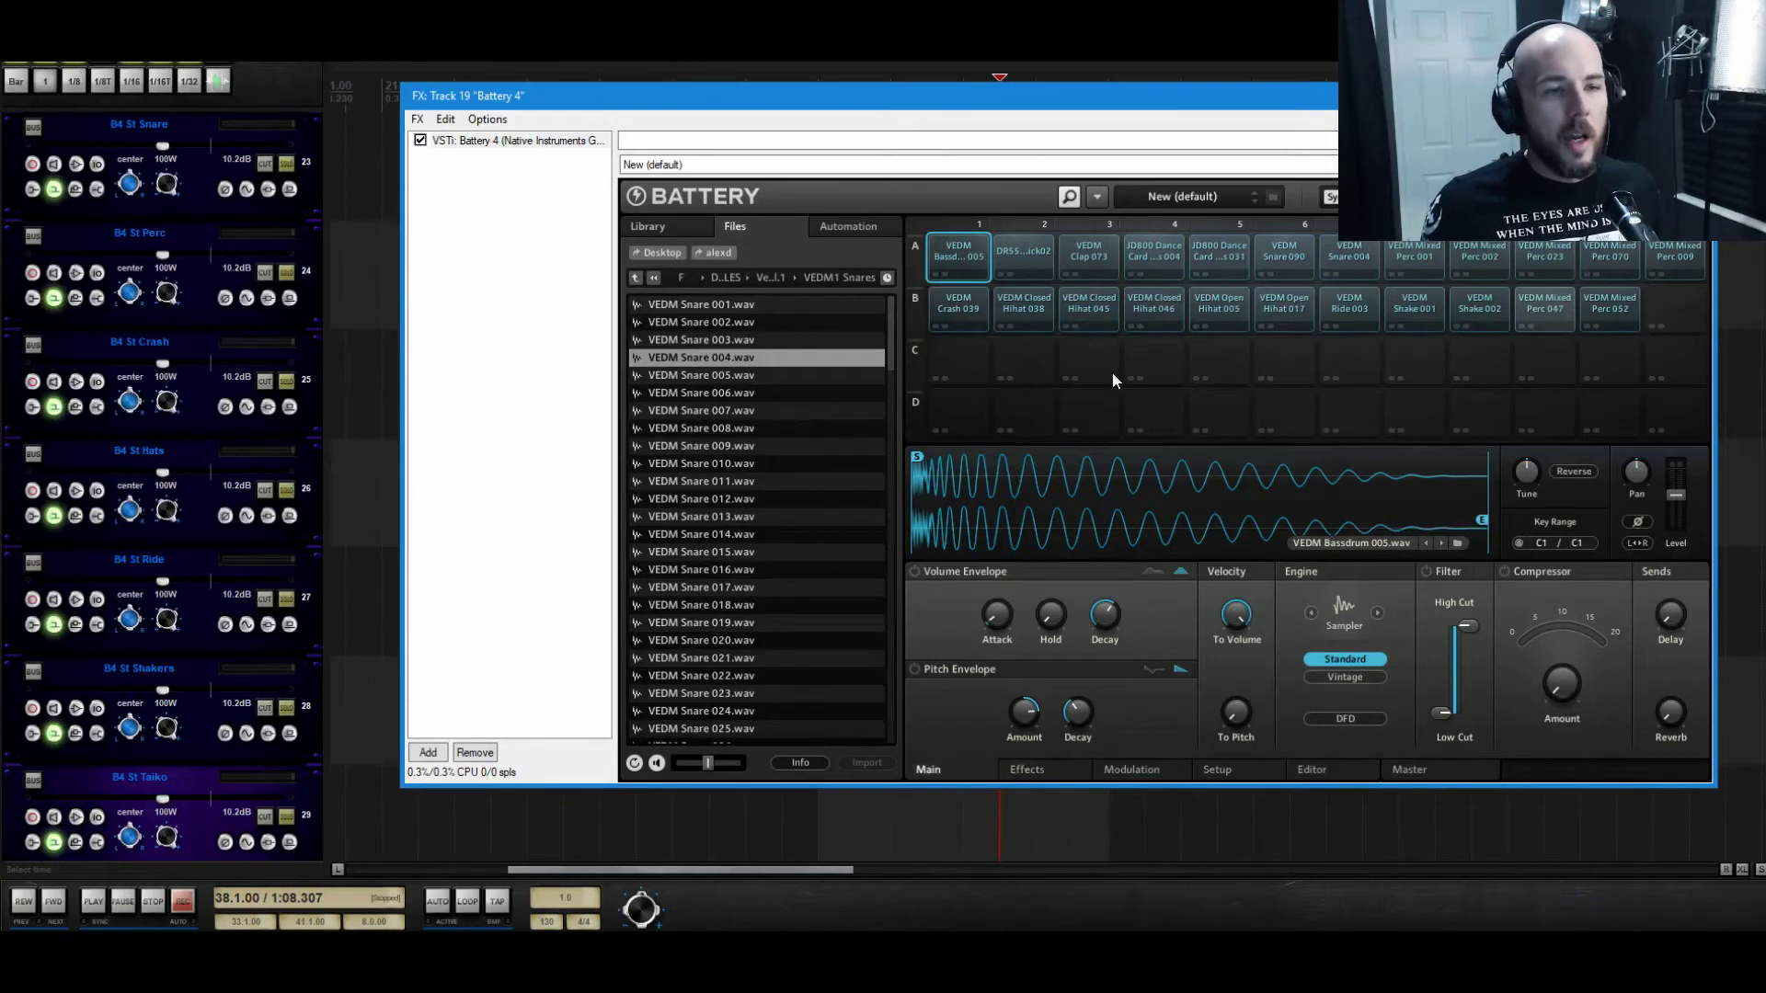
{"action": "left_click", "coordinate": [1010, 260]}
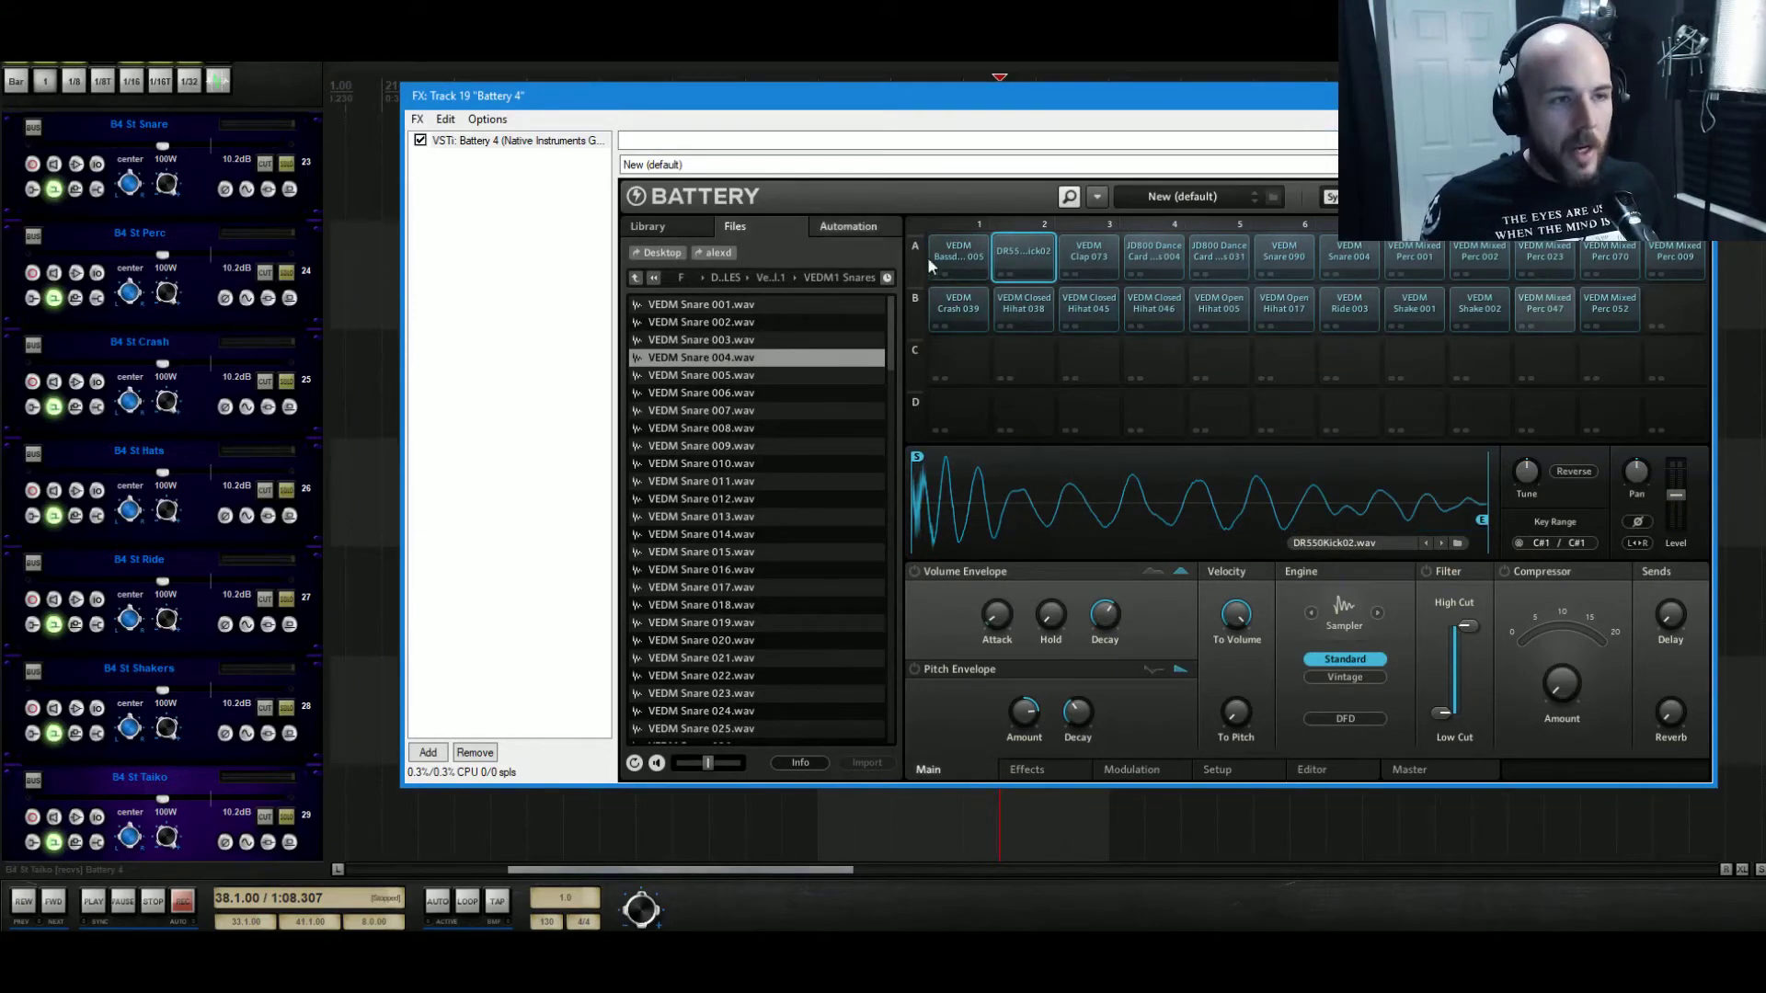
{"action": "left_click", "coordinate": [953, 259]}
{"action": "left_click", "coordinate": [1019, 256]}
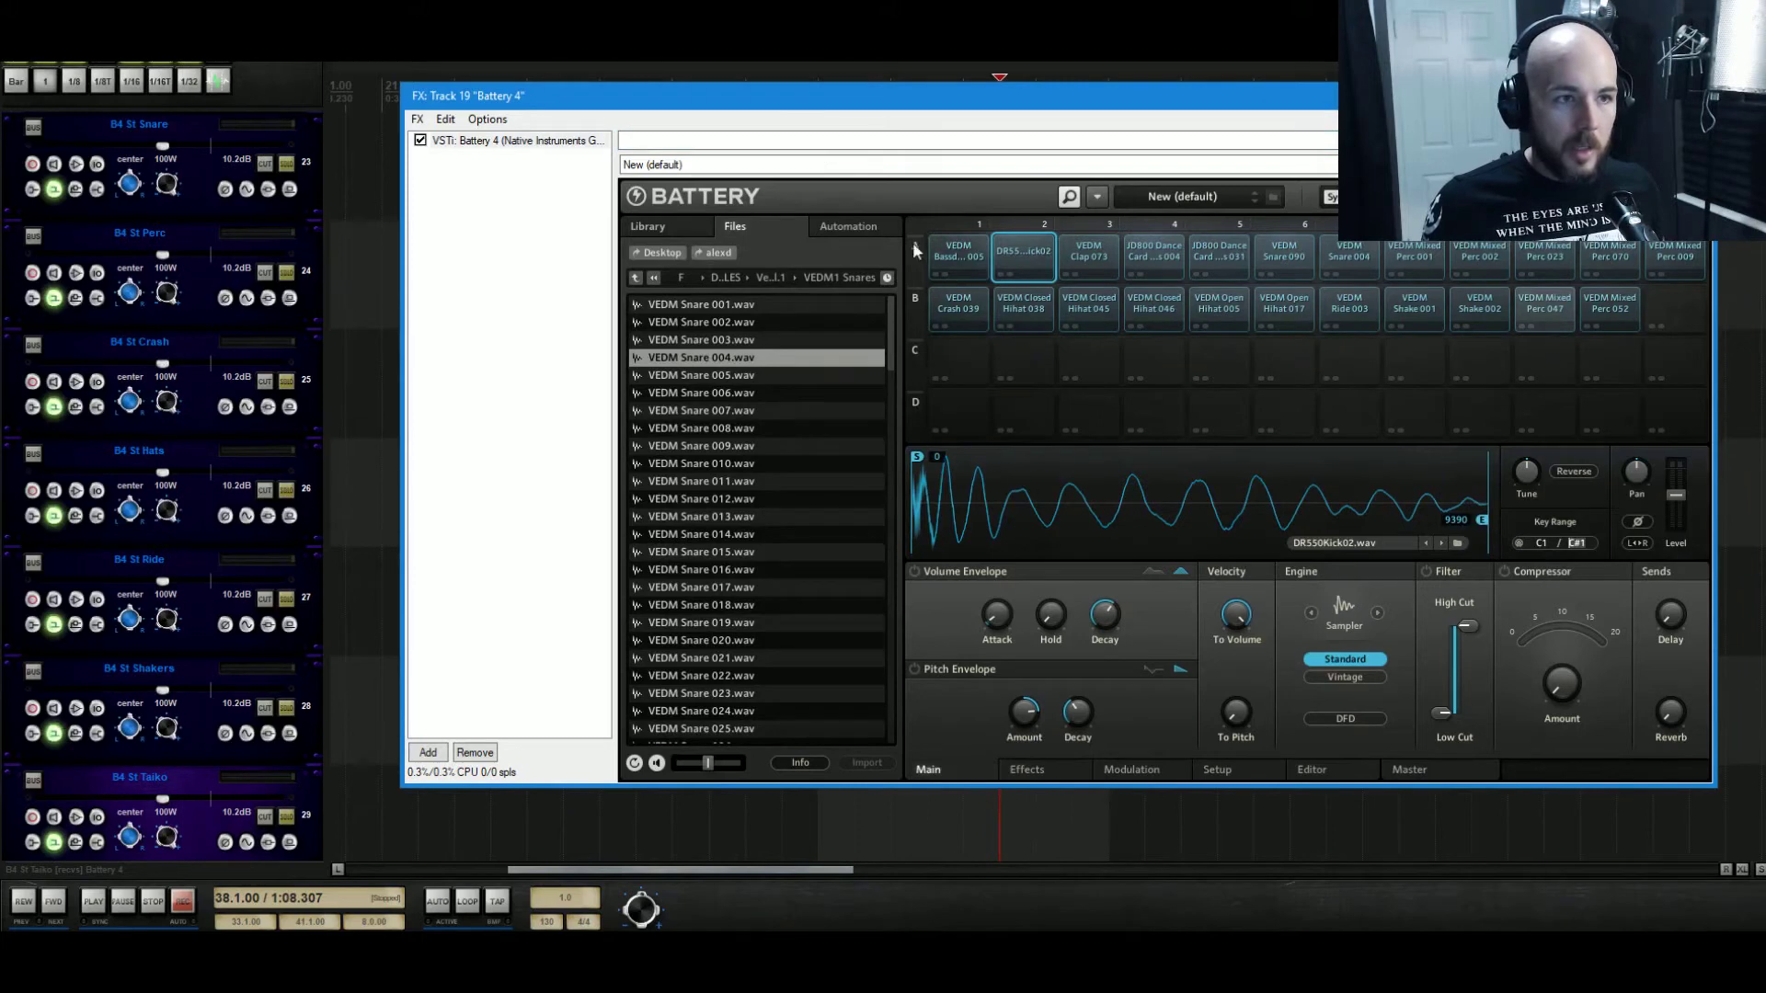
{"action": "left_click", "coordinate": [958, 250]}
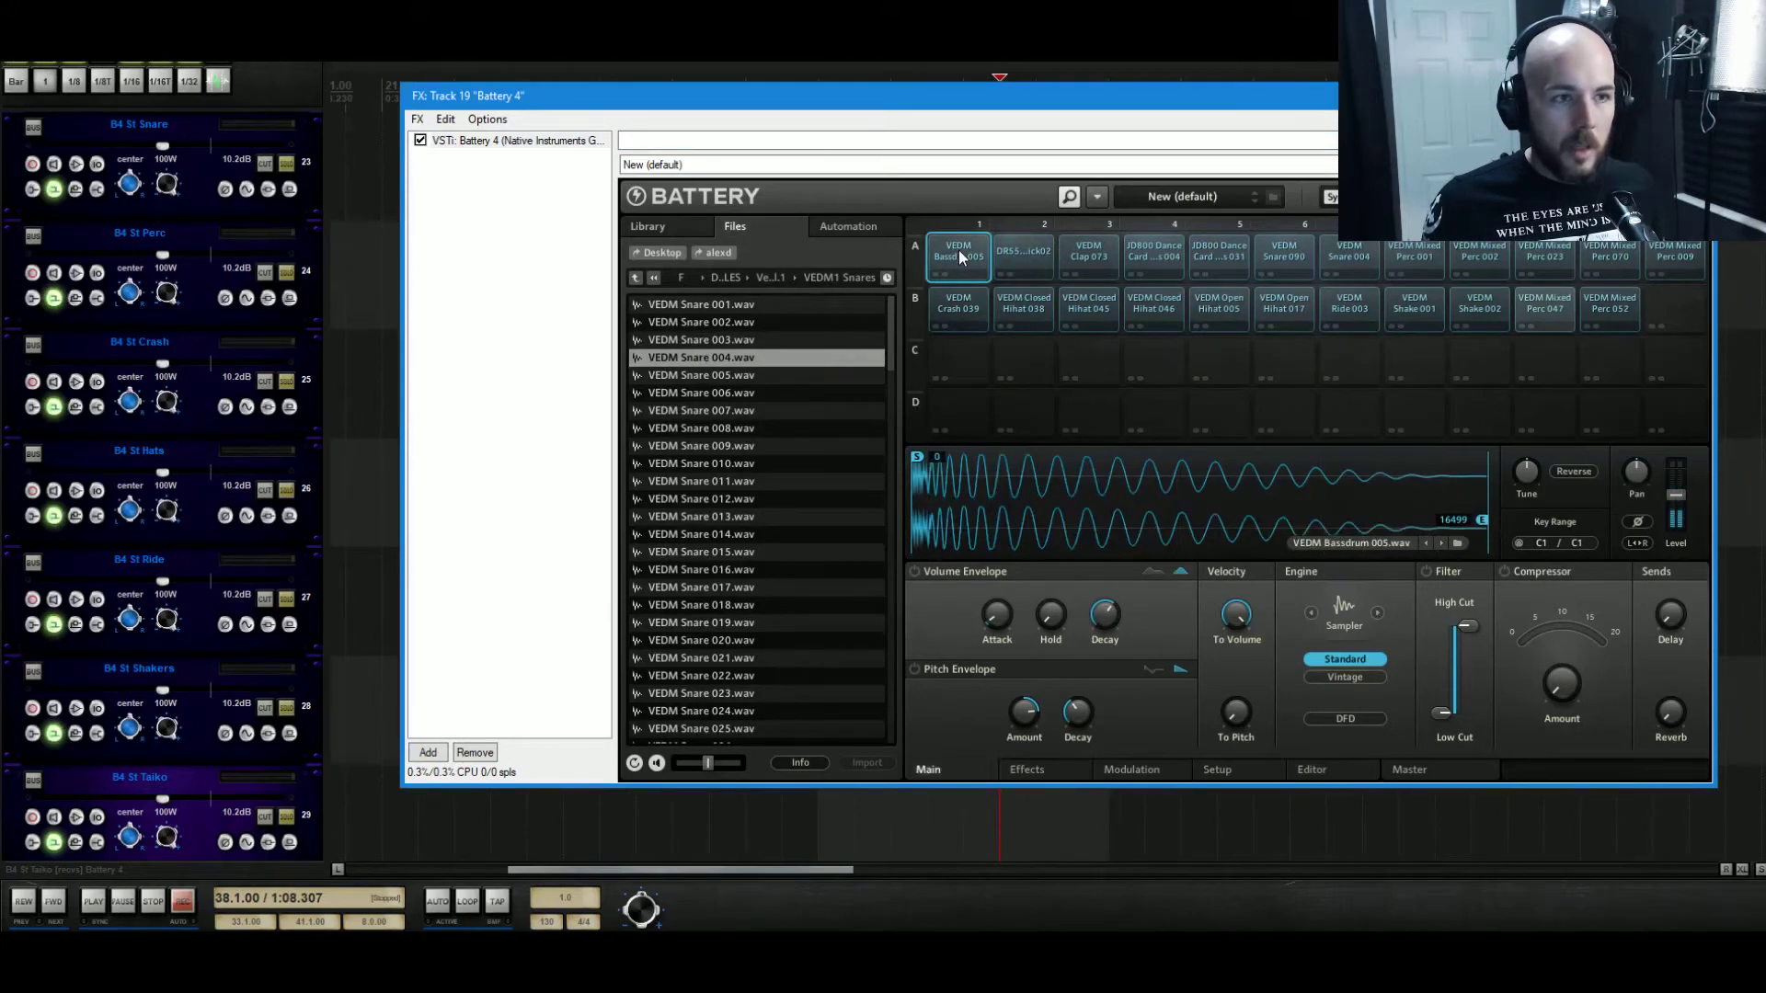
Set the low key of the JD800 Dance Card cell A4 to D1, matching VEDM Clap 073, and audition the clap.
{"action": "left_click", "coordinate": [1097, 256]}
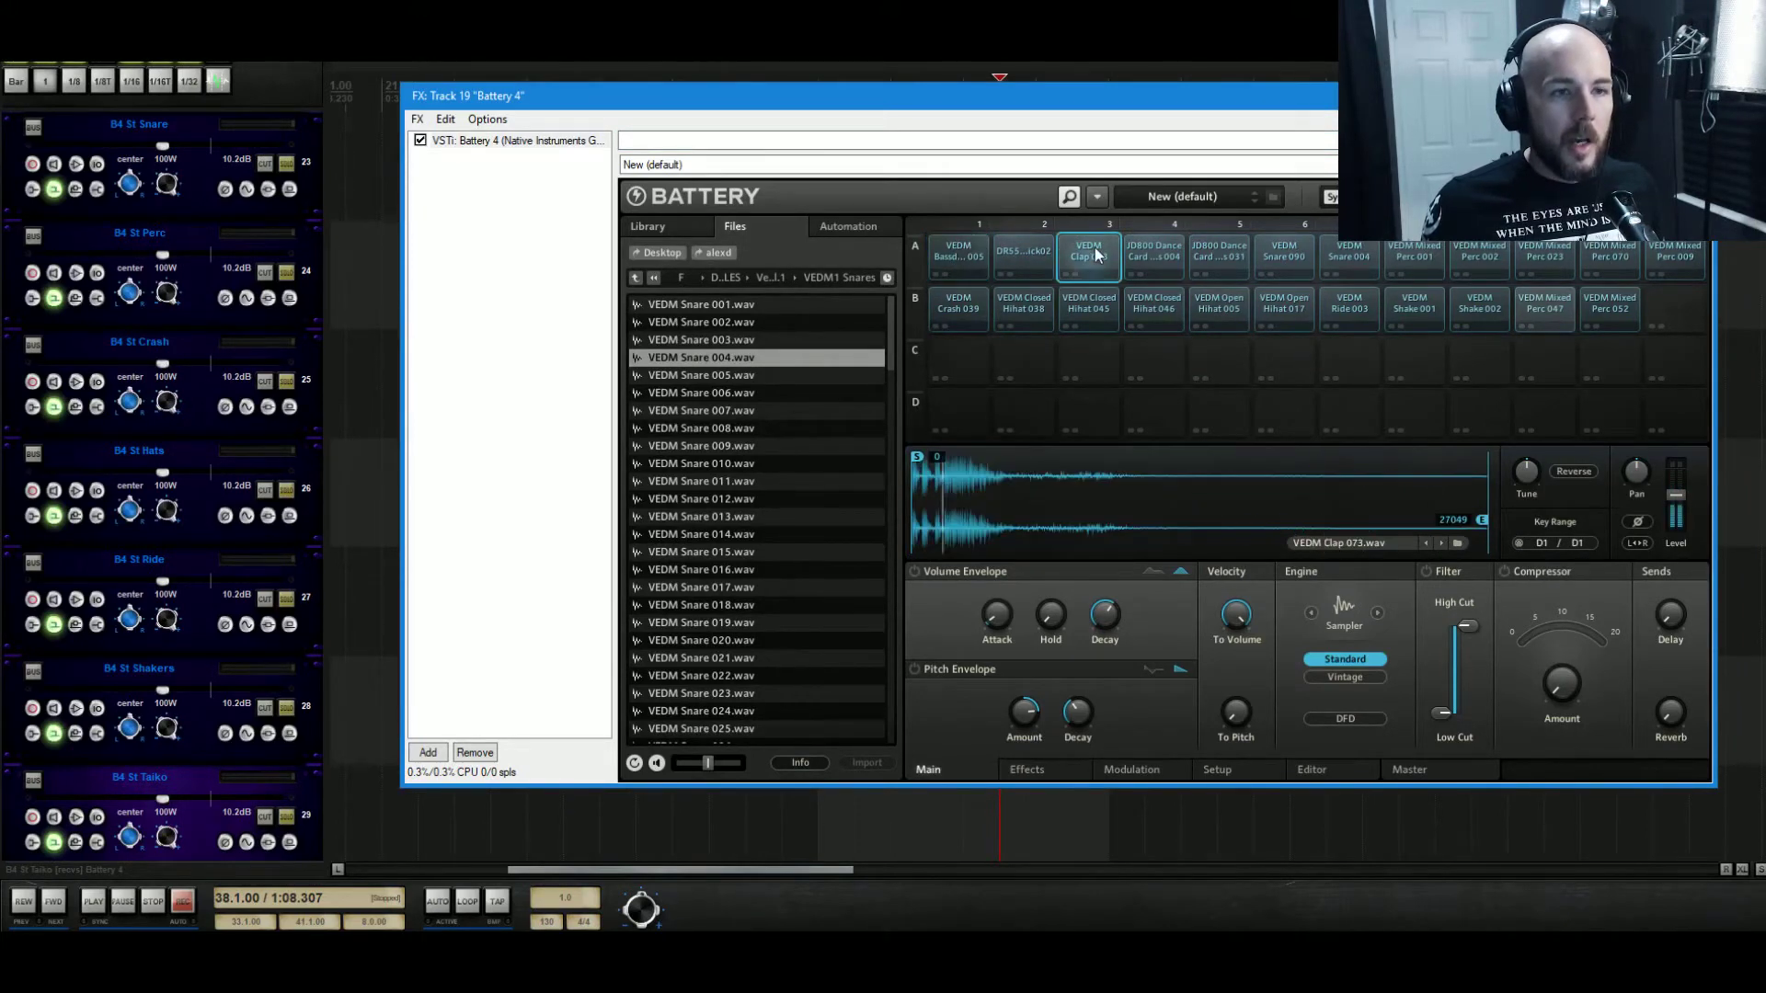
{"action": "left_click", "coordinate": [1144, 251]}
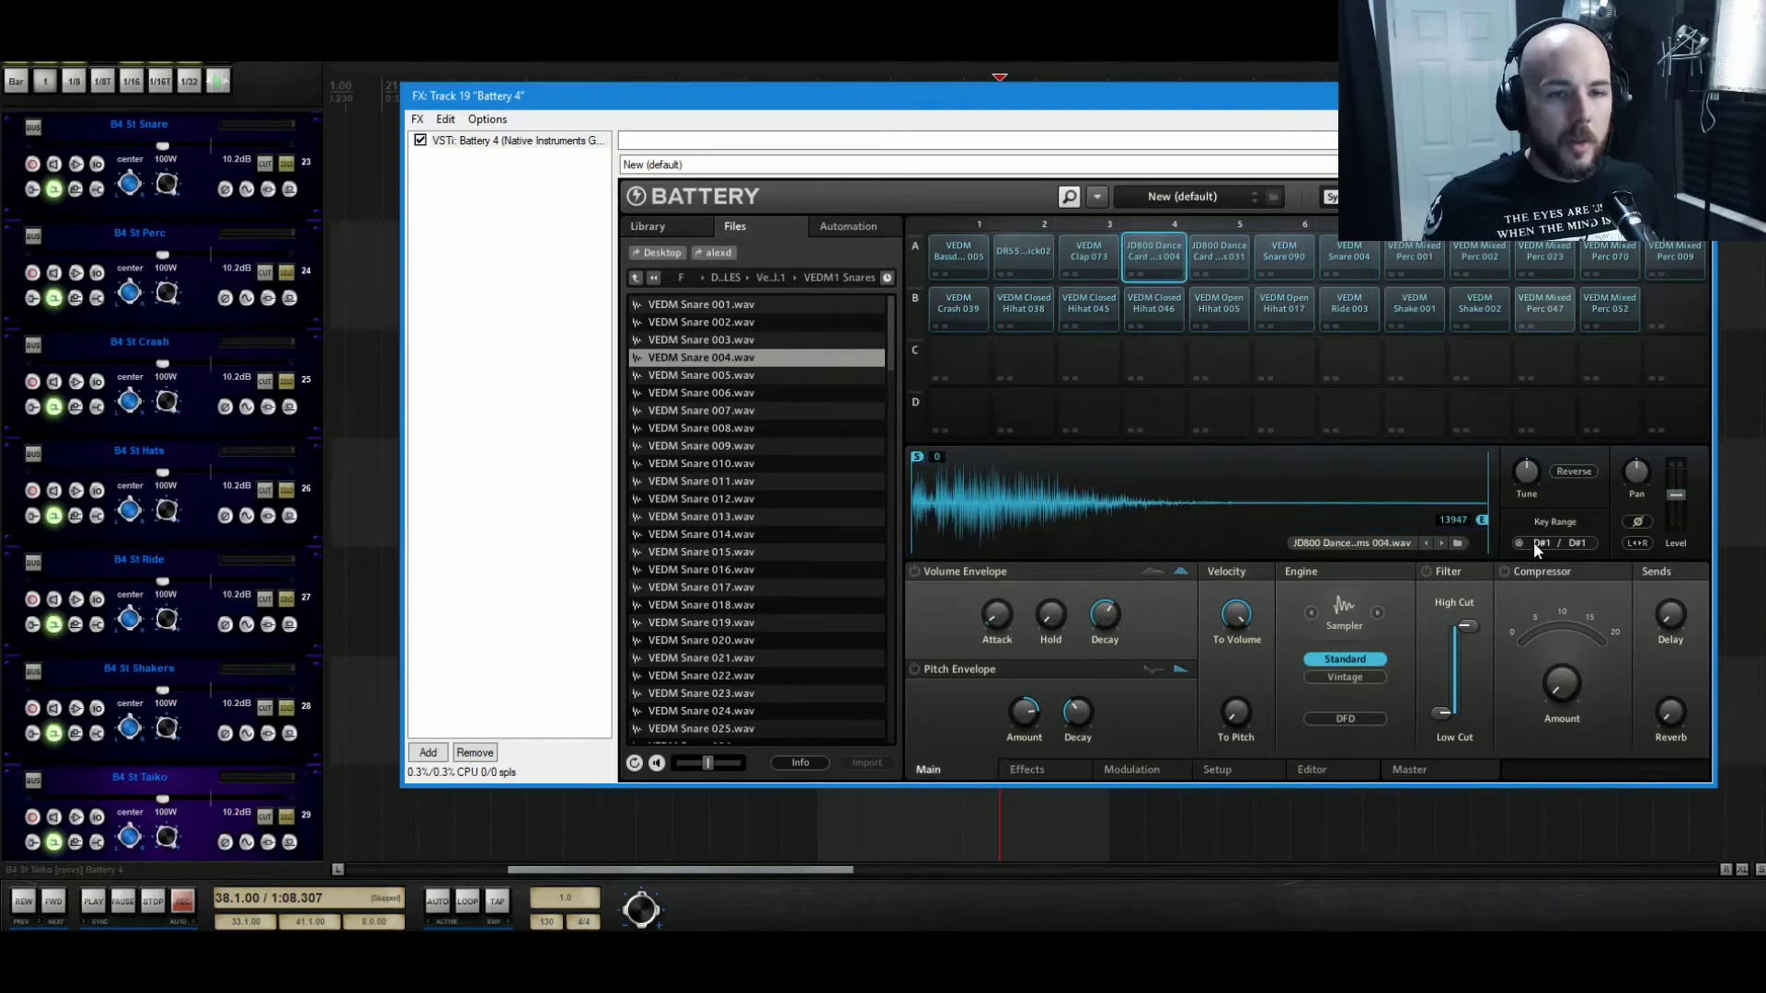
{"action": "type", "text": "D1"}
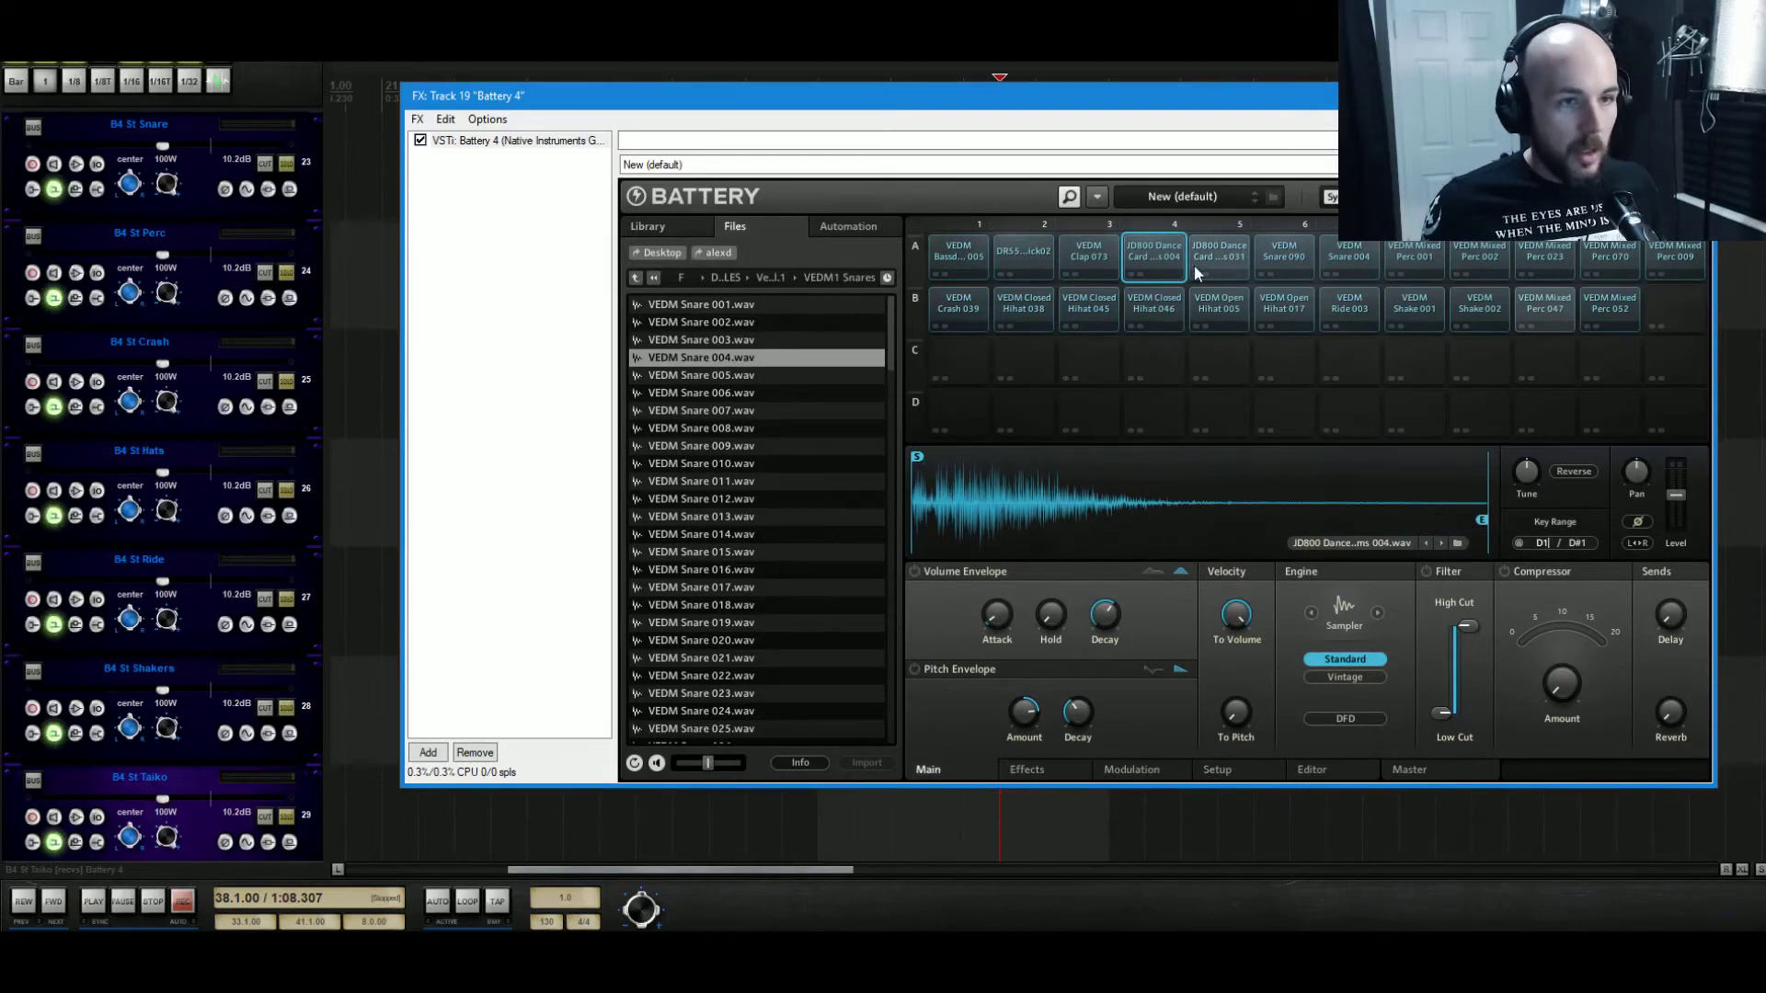
{"action": "left_click", "coordinate": [1099, 257]}
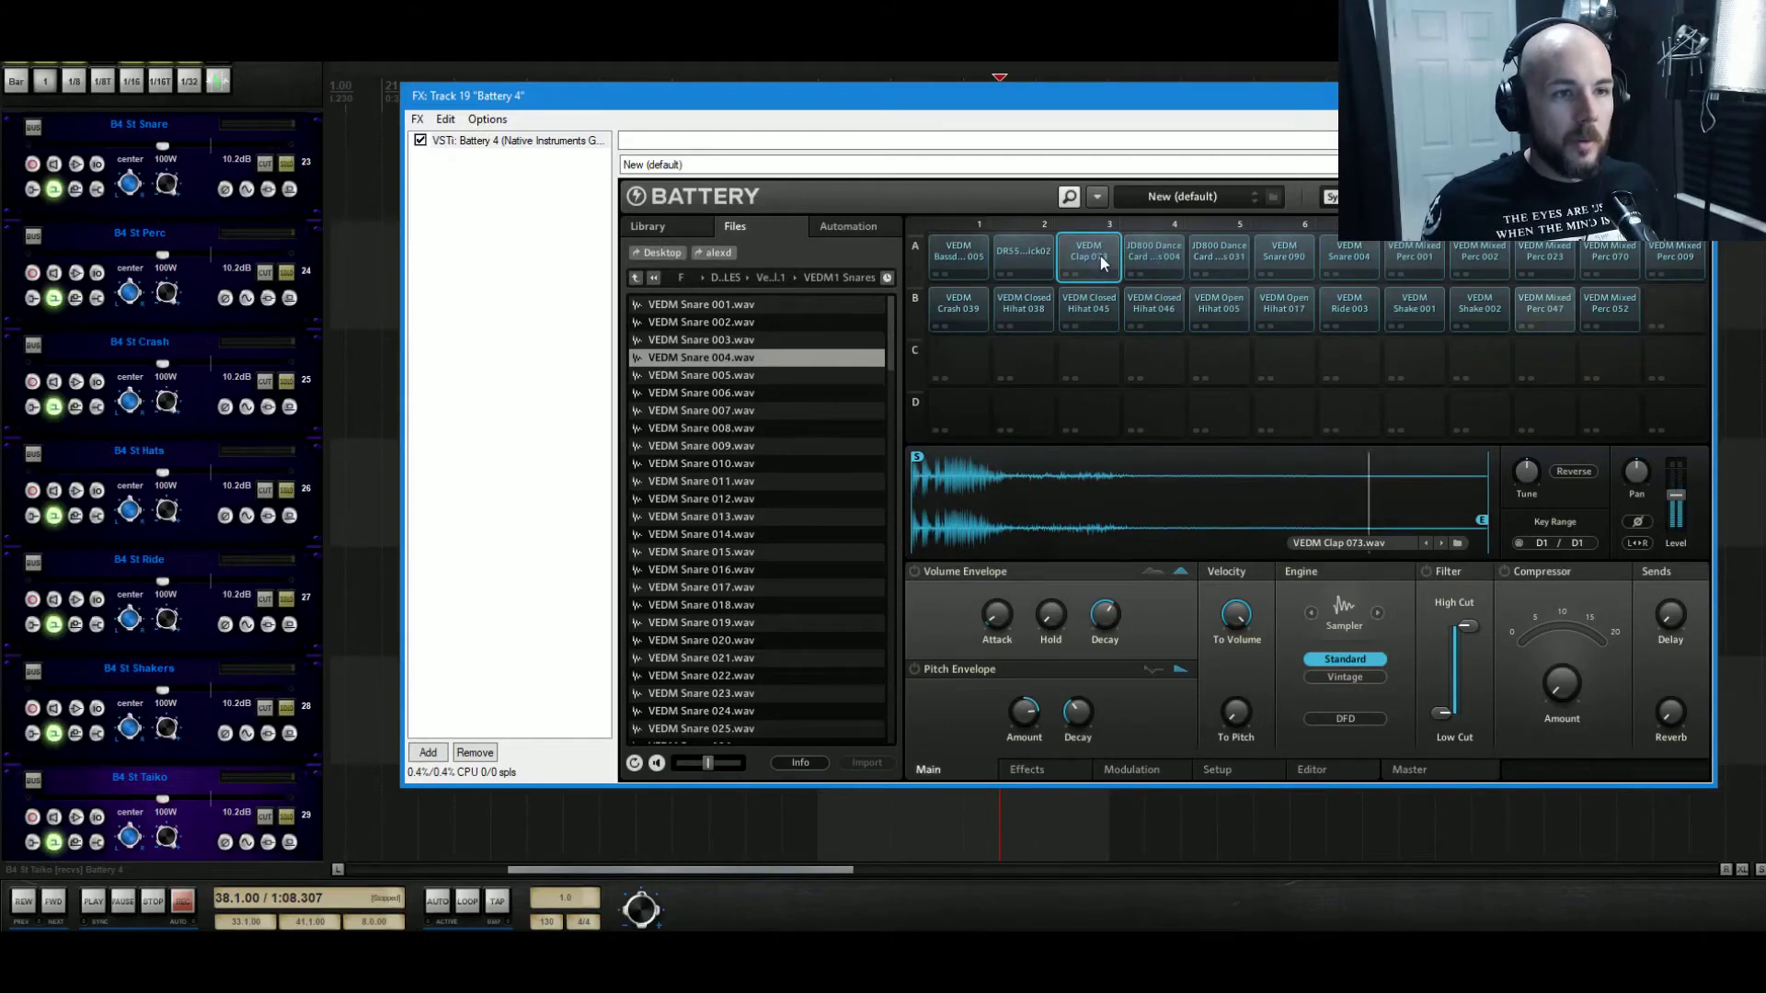
{"action": "left_click", "coordinate": [1102, 263]}
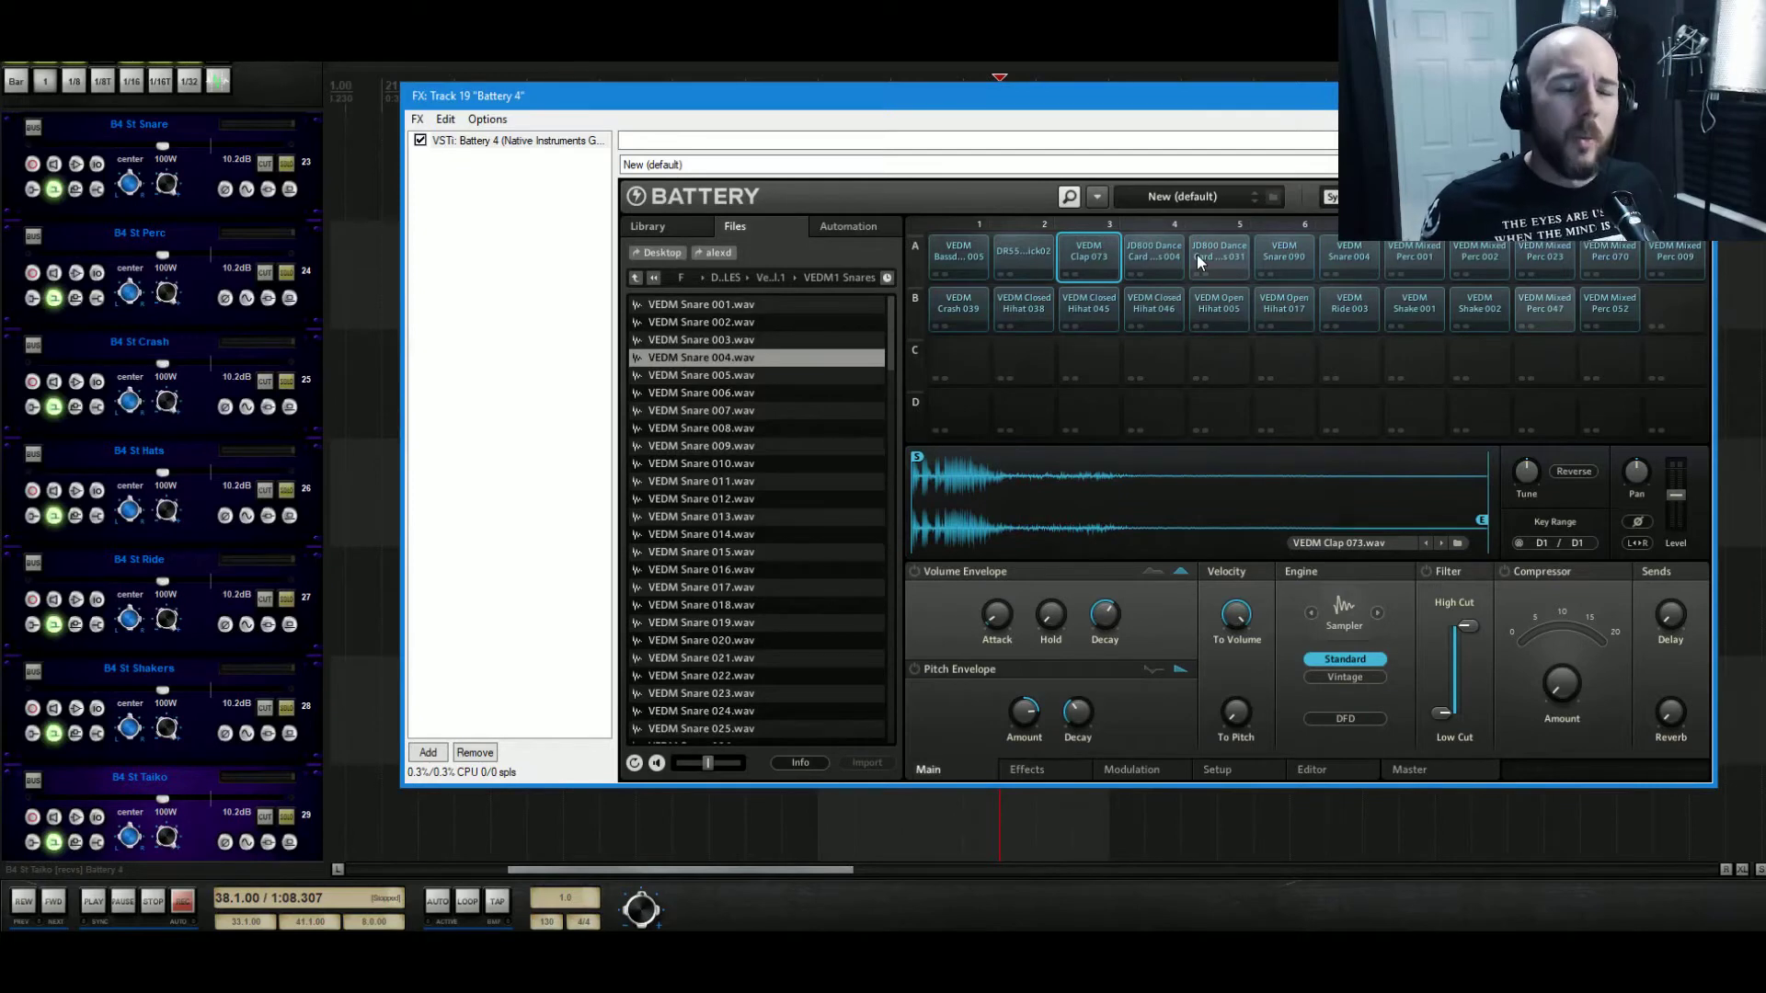
Edit the key range of the three snare cells A5 to A7 together and audition cell A5.
{"action": "left_click", "coordinate": [1220, 256]}
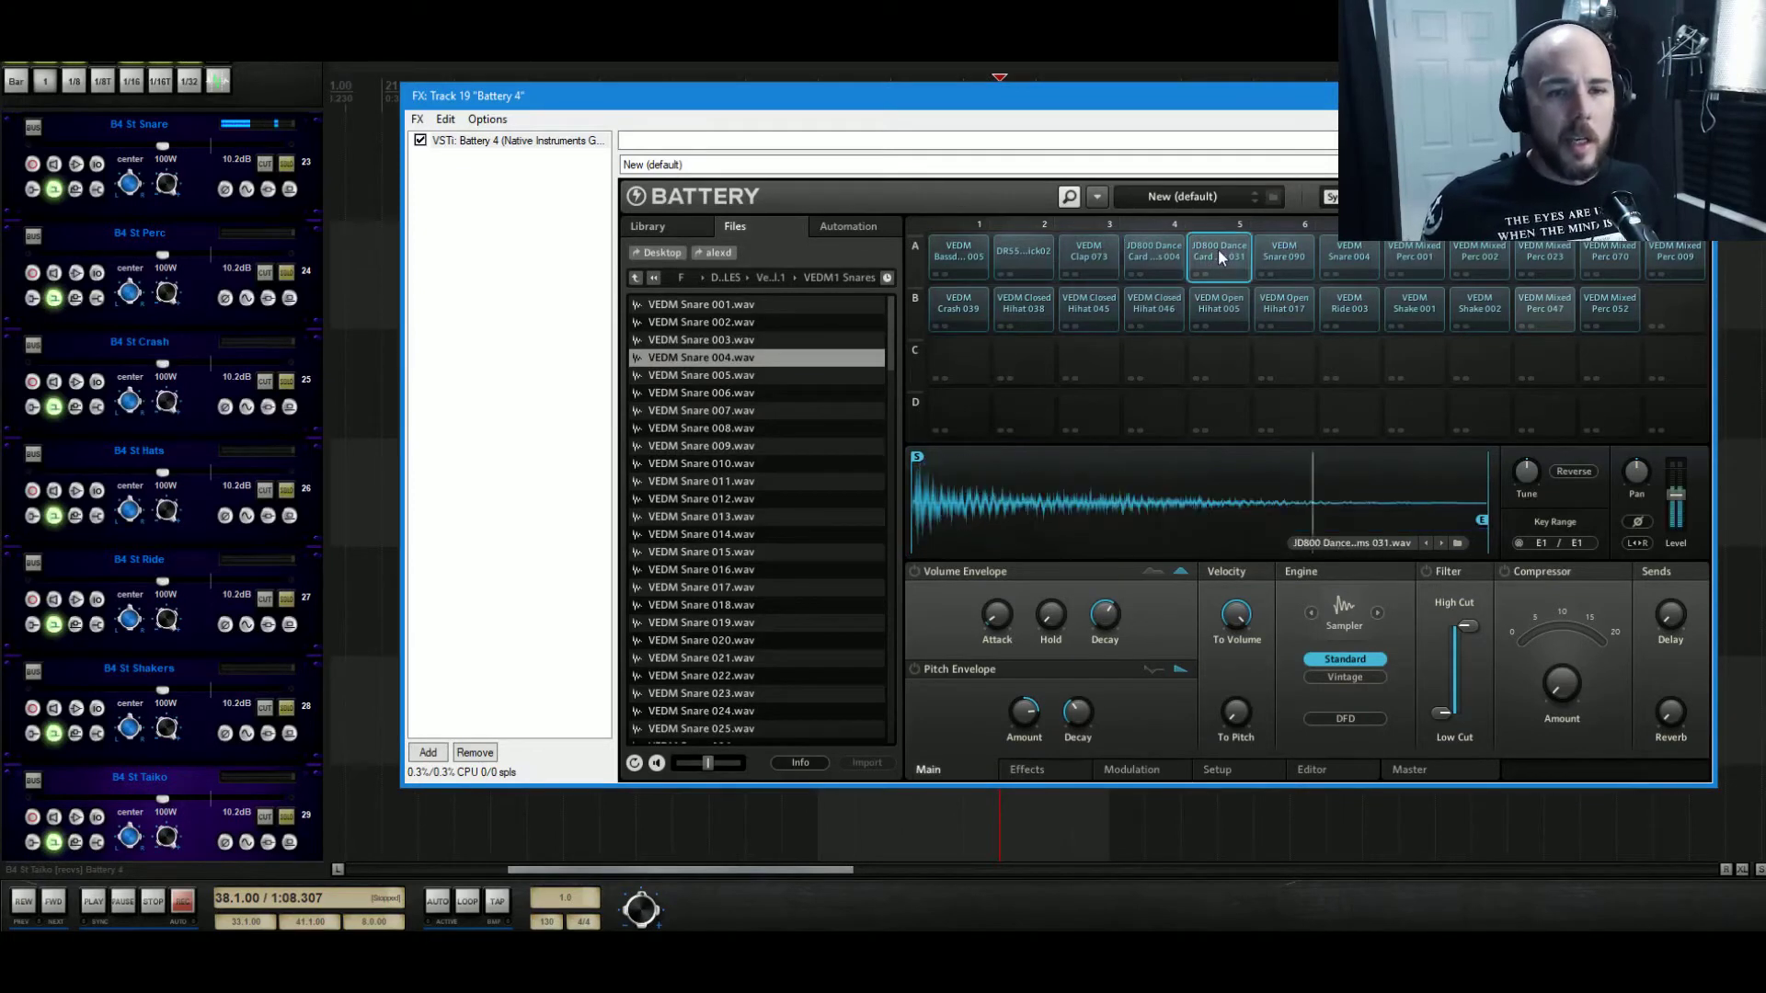
{"action": "left_click", "coordinate": [1348, 250]}
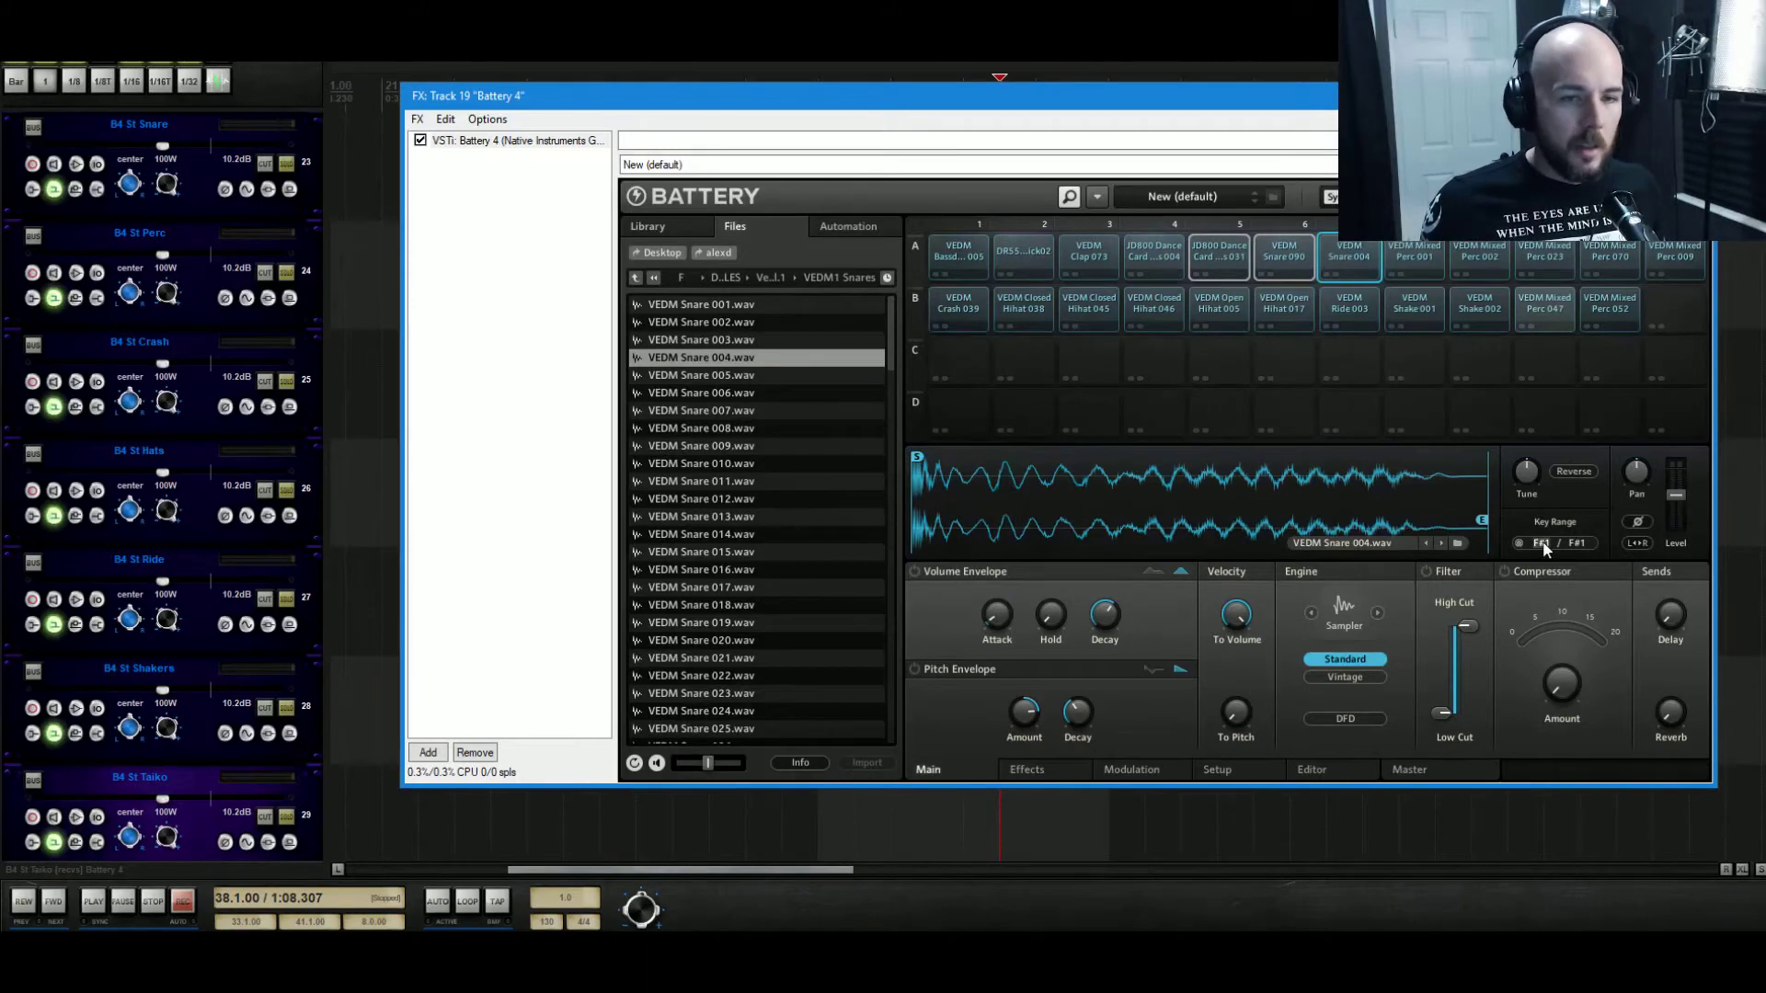
{"action": "left_click", "coordinate": [1212, 255]}
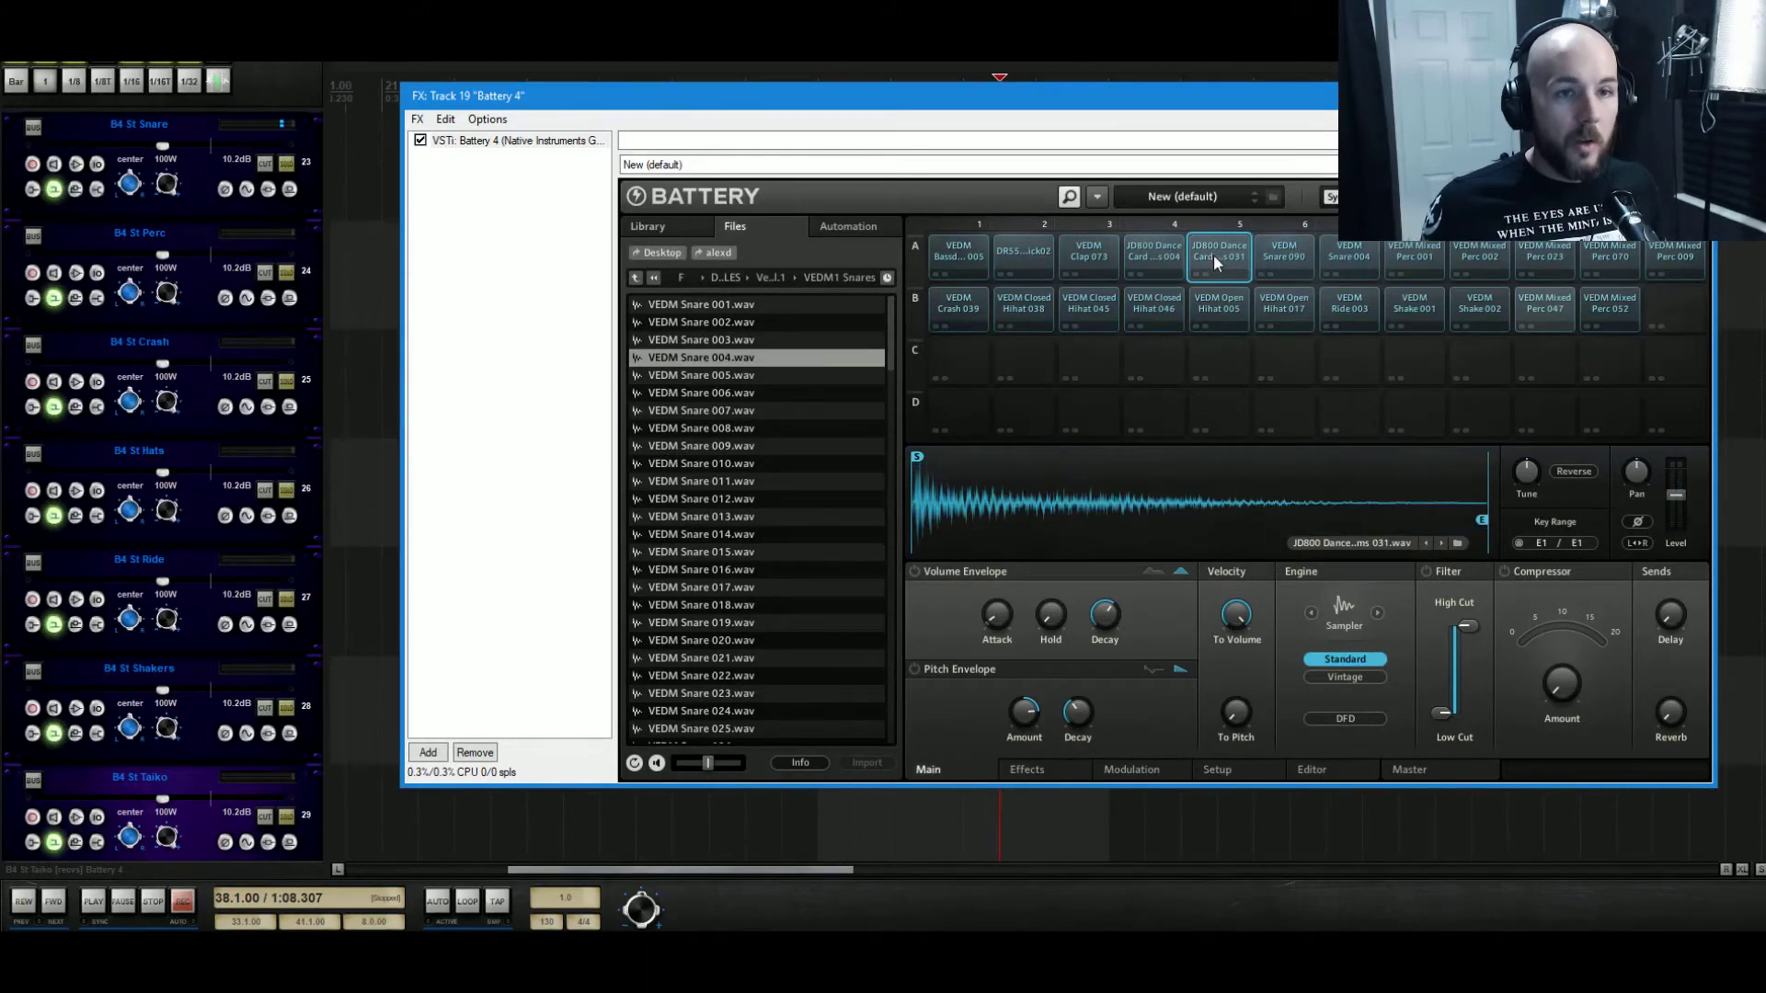
Audition the five VEDM Mixed Perc cells A8 to A12 one after another.
{"action": "left_click", "coordinate": [1411, 254]}
{"action": "left_click", "coordinate": [1475, 254]}
{"action": "left_click", "coordinate": [1544, 254]}
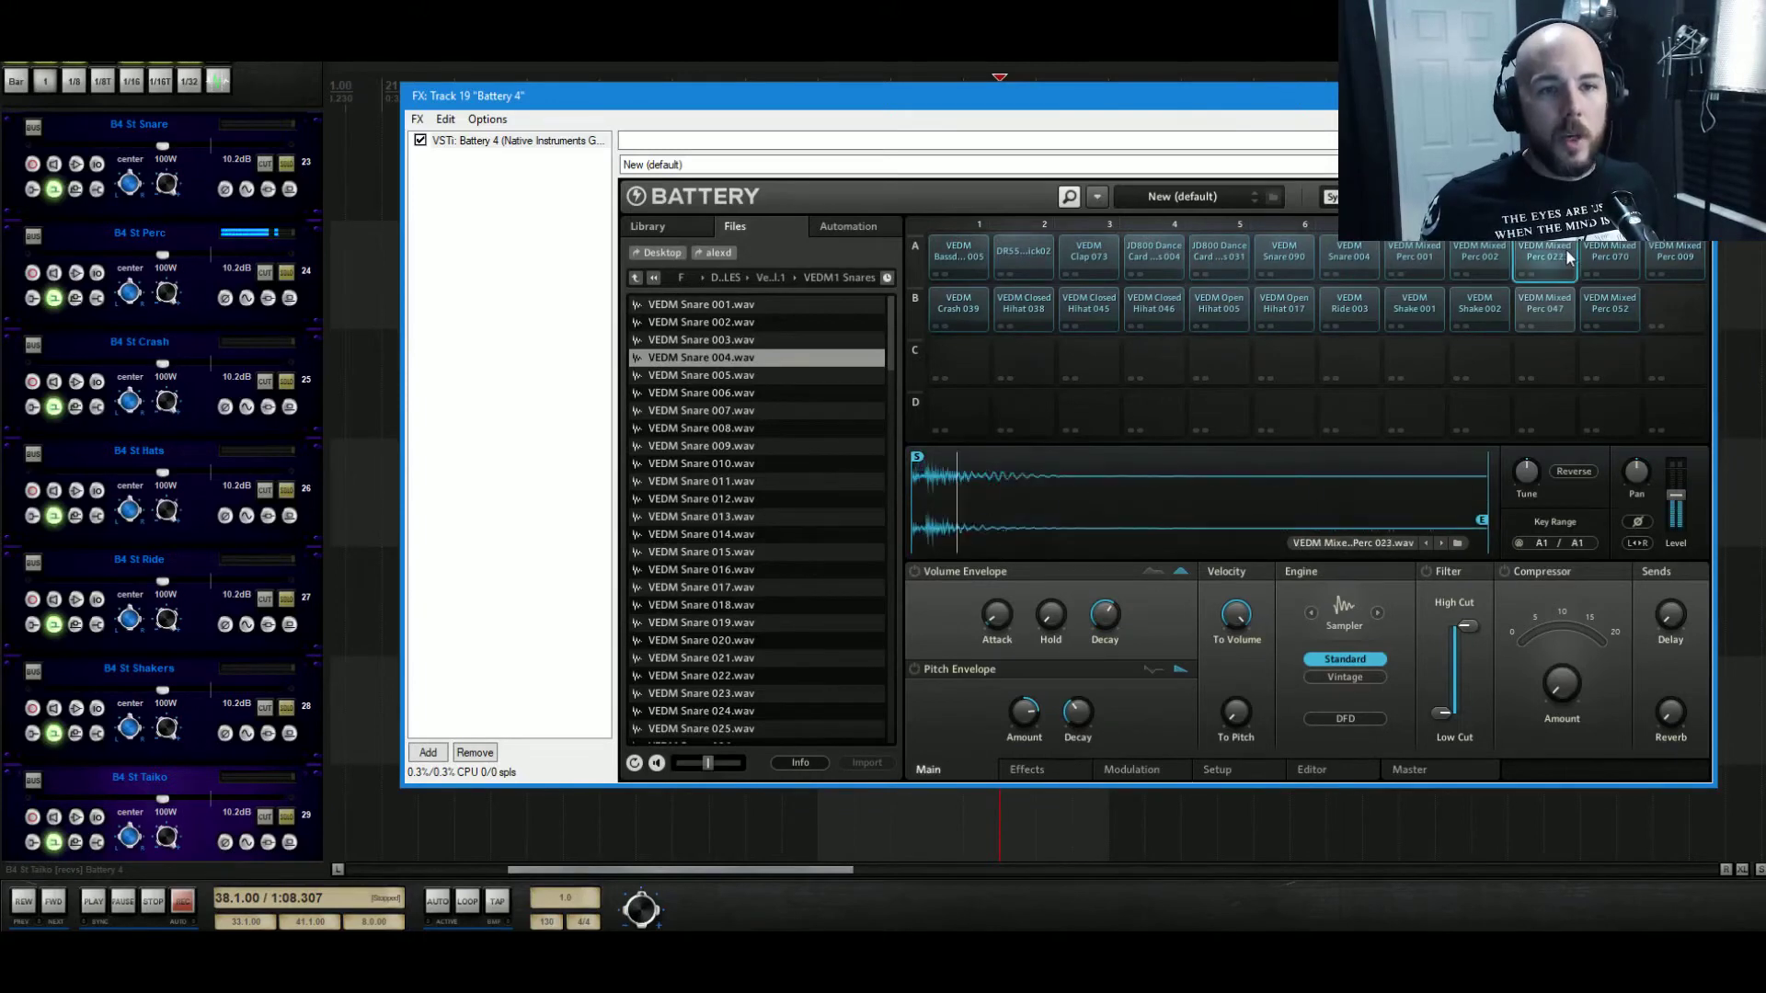
{"action": "left_click", "coordinate": [1608, 254]}
{"action": "left_click", "coordinate": [1668, 256]}
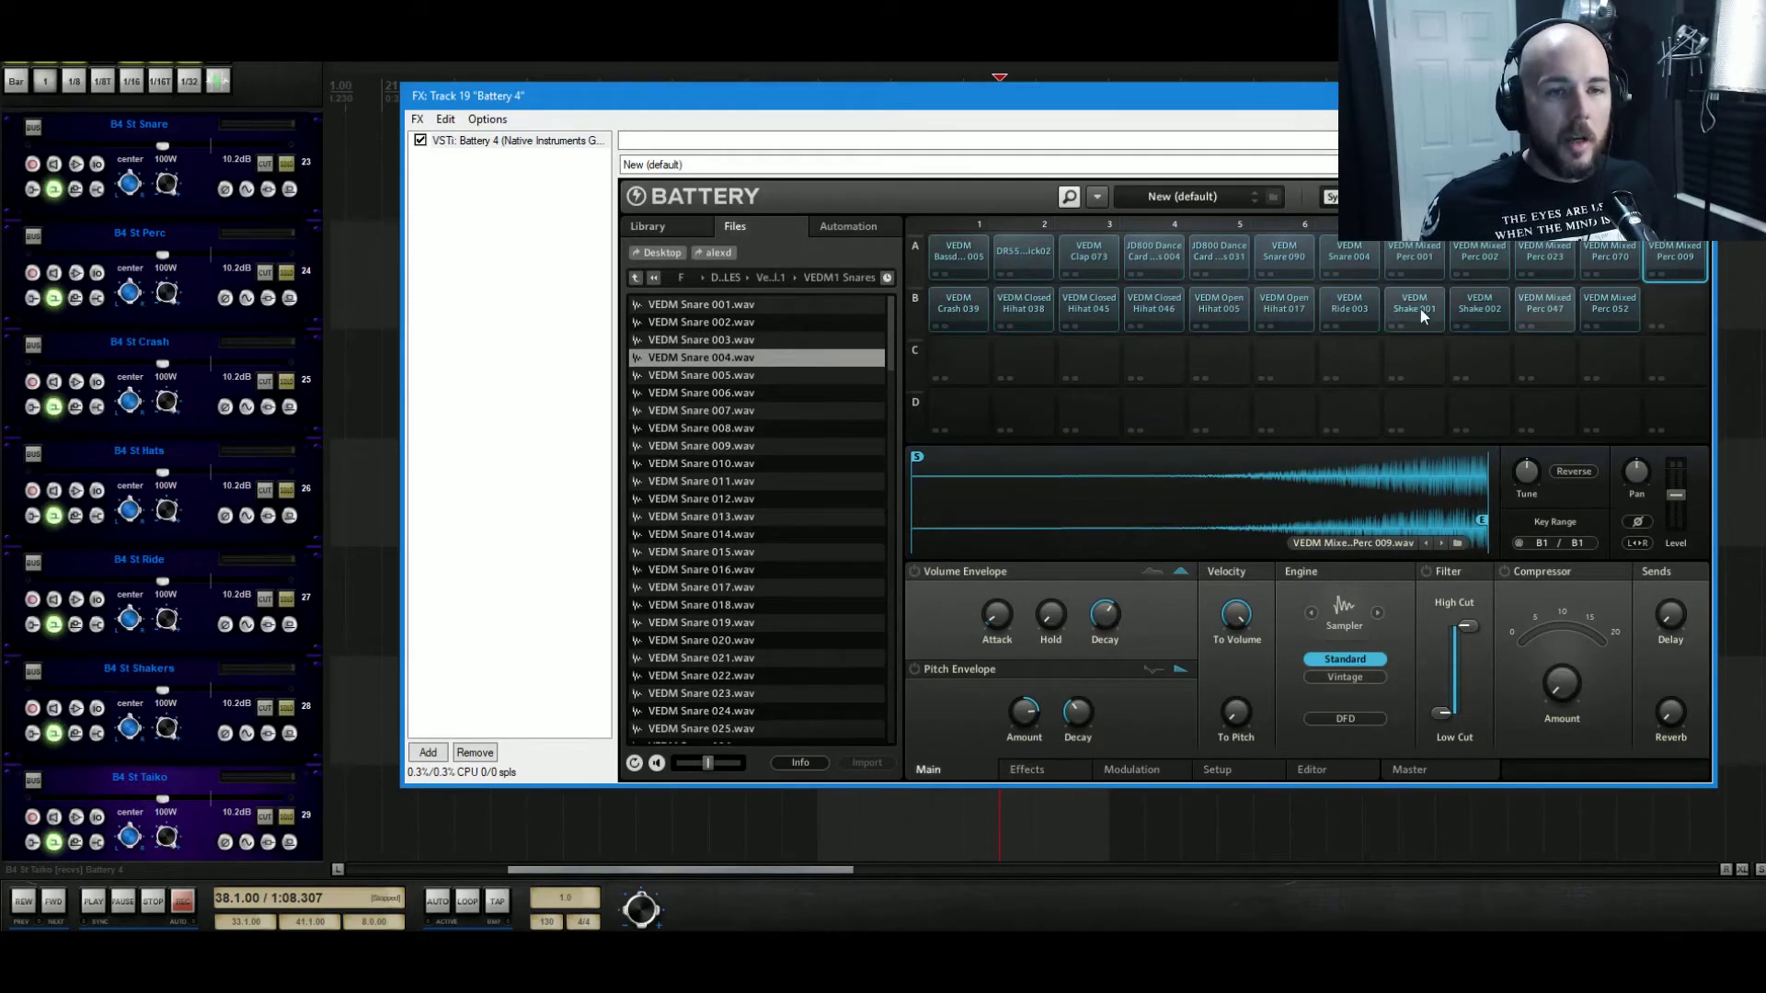
Audition drum cells A1, A3 and A5, and play the VEDM Ride 003 cell B7 several times.
{"action": "left_click", "coordinate": [946, 250]}
{"action": "left_click", "coordinate": [1072, 246]}
{"action": "left_click", "coordinate": [1204, 251]}
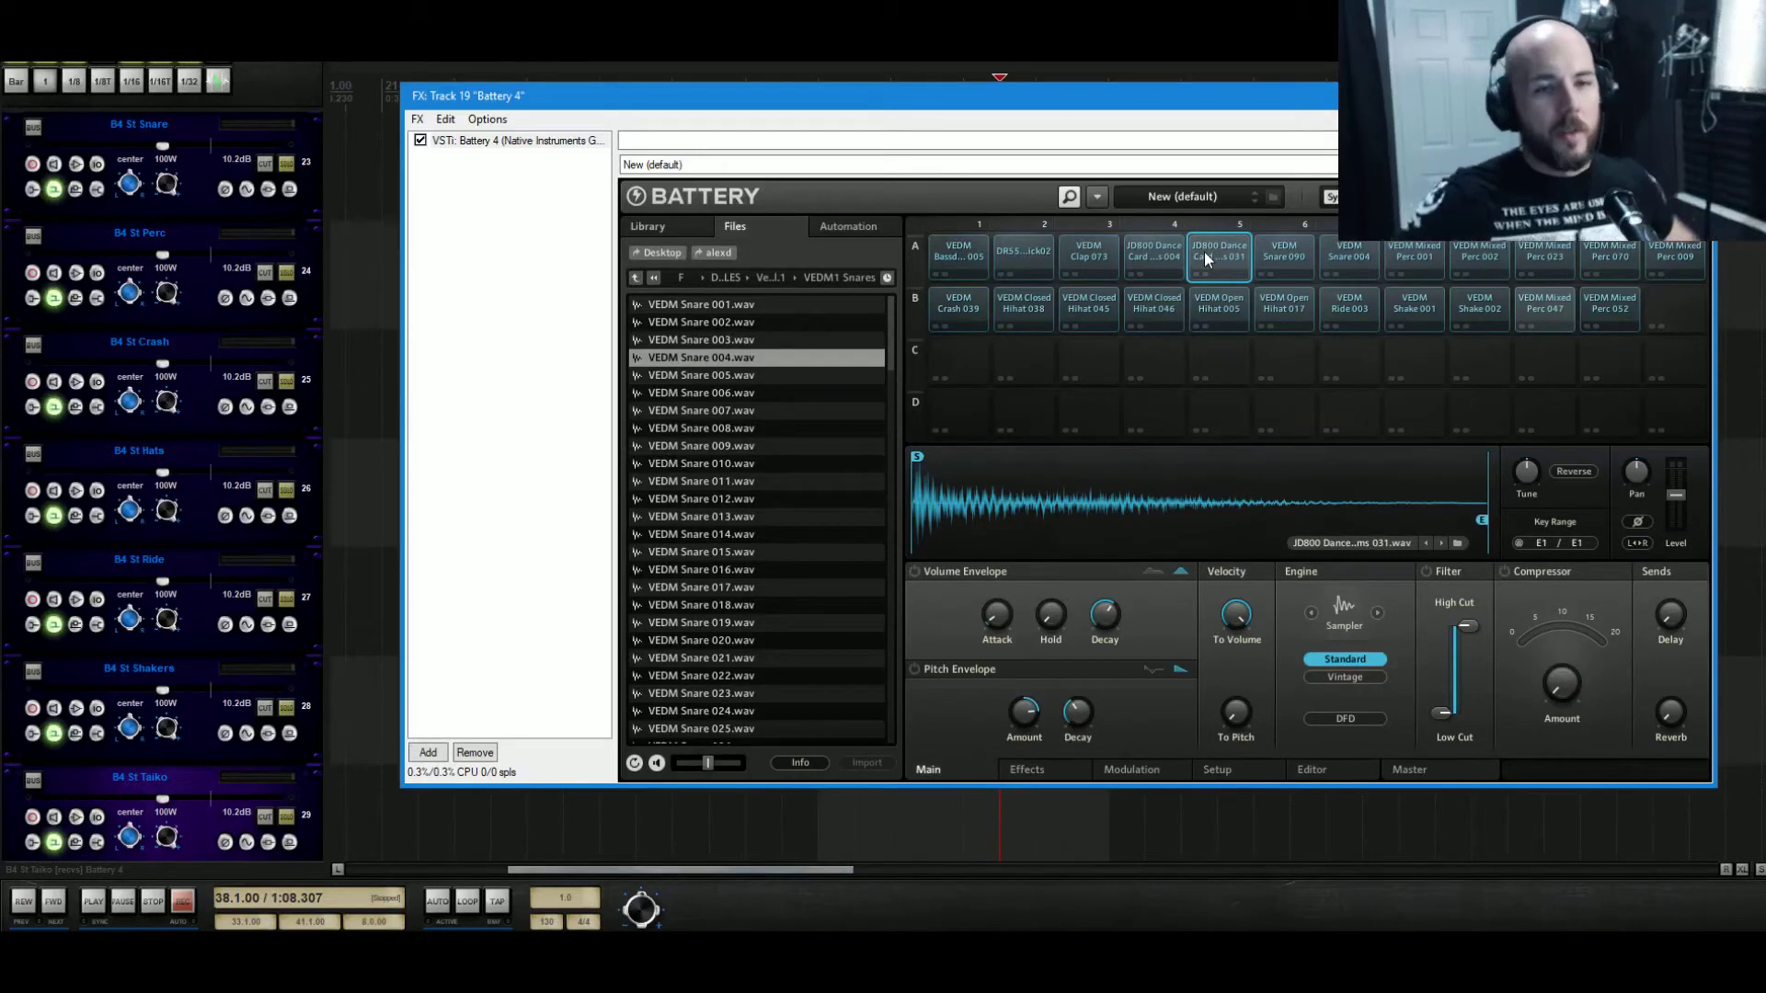
{"action": "left_click", "coordinate": [1354, 307]}
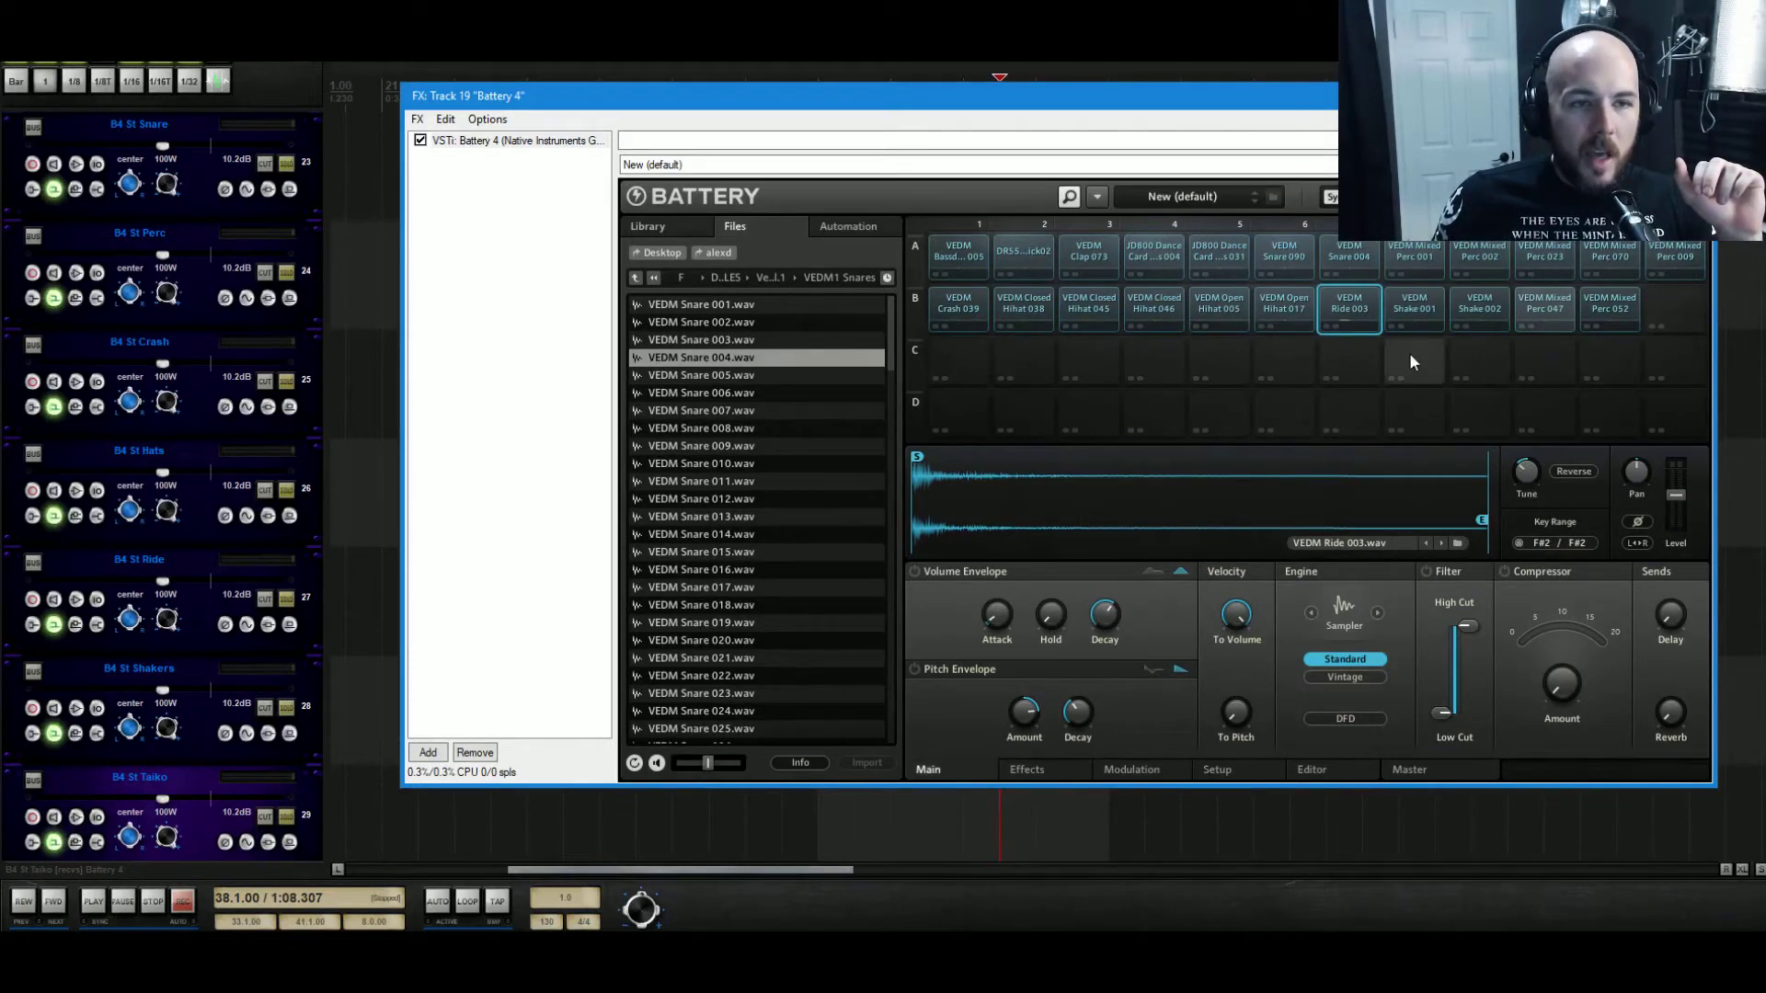
{"action": "left_click", "coordinate": [1349, 303]}
{"action": "left_click", "coordinate": [1348, 303]}
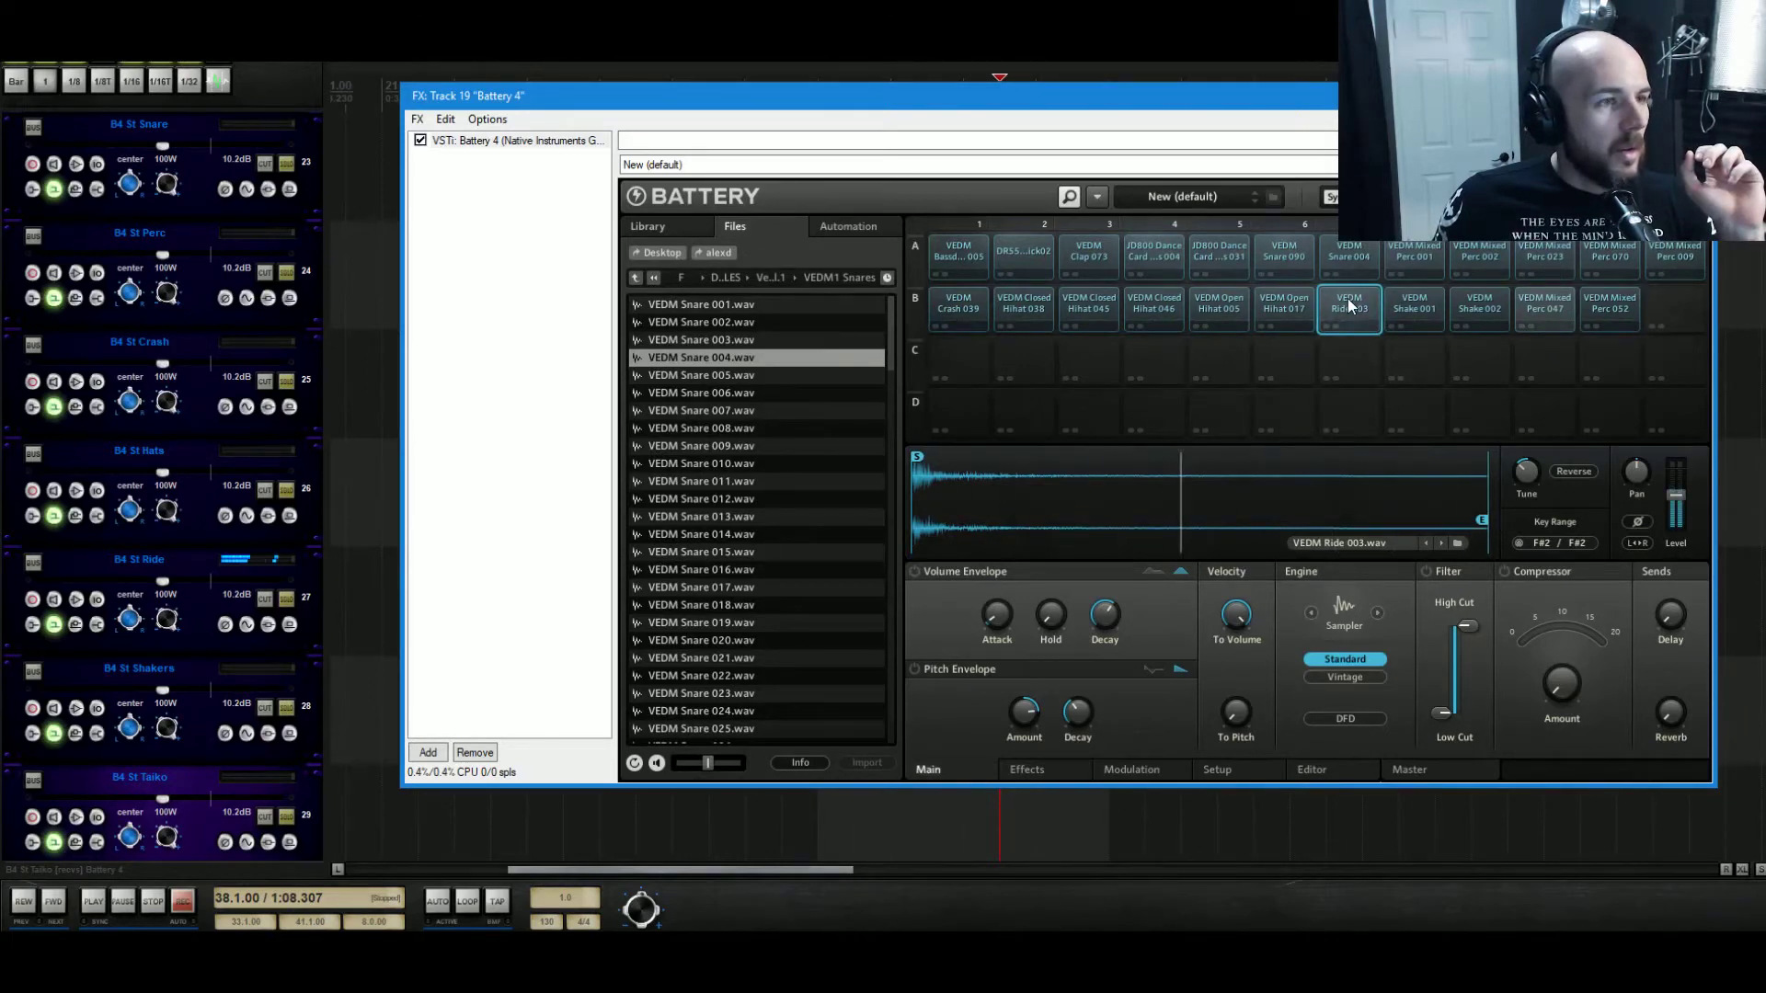
{"action": "left_click", "coordinate": [1348, 300]}
{"action": "left_click", "coordinate": [1349, 300]}
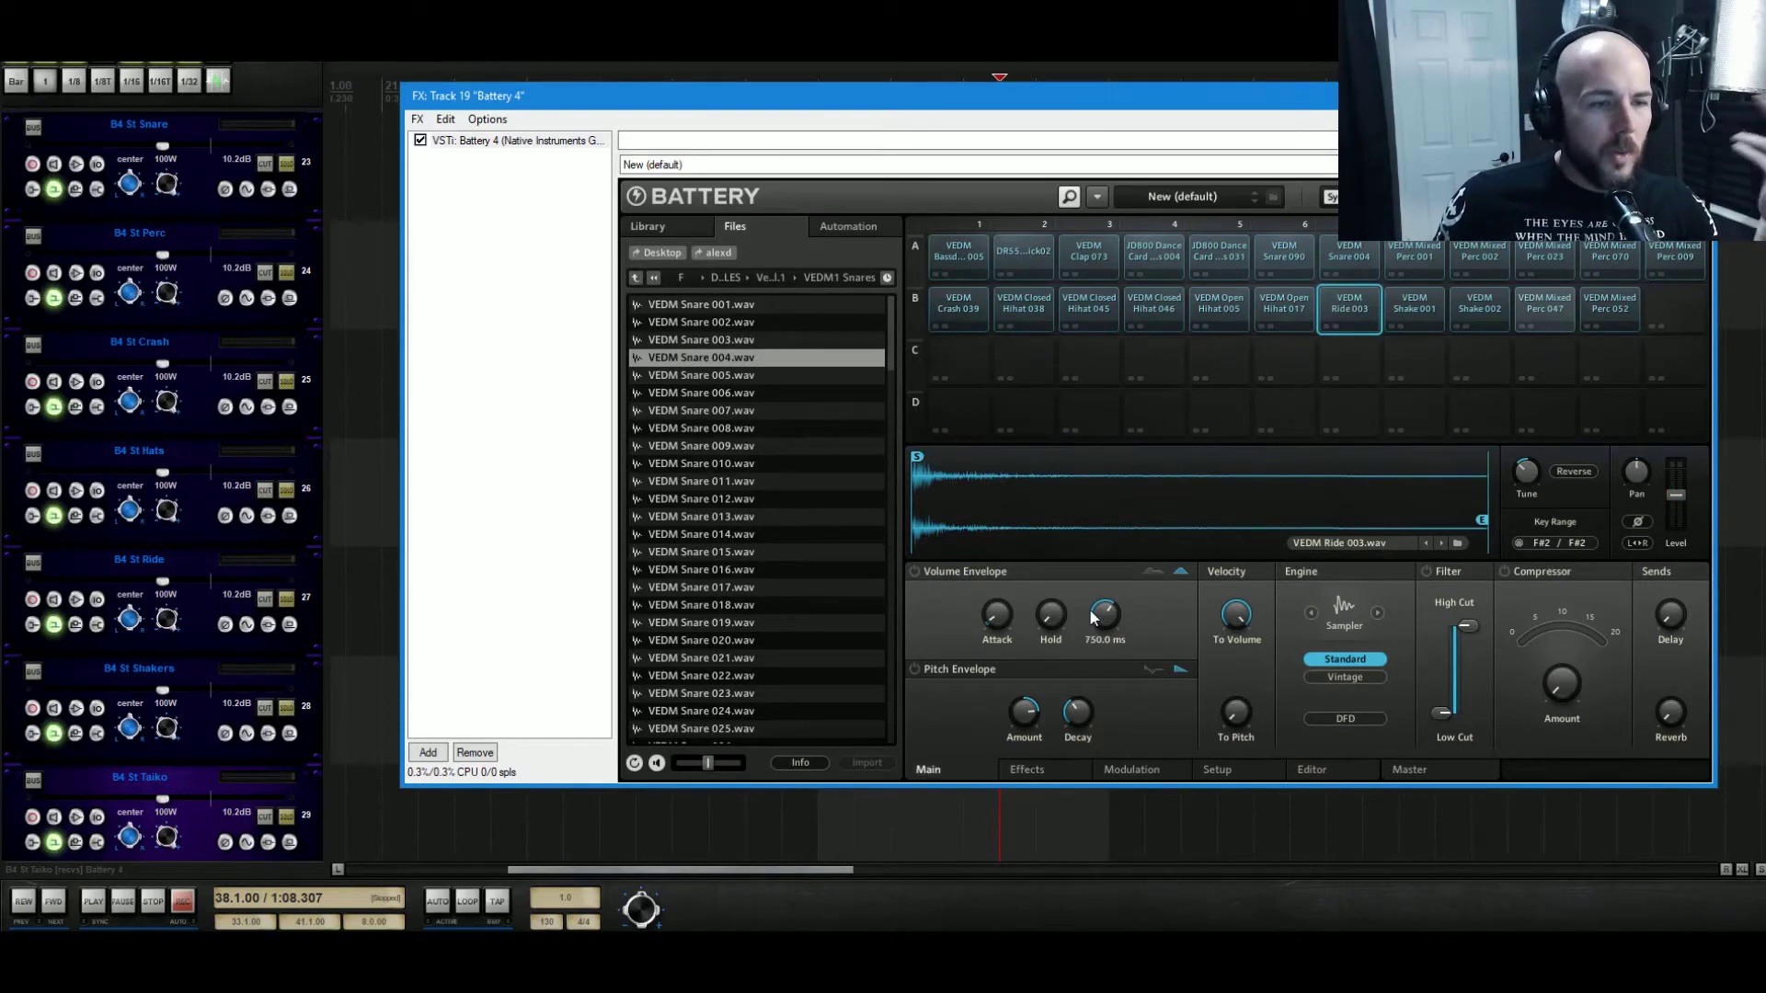
Enable the volume envelope on the VEDM Ride 003 cell, shorten its decay to about 492 ms, and audition the ride.
{"action": "left_click", "coordinate": [915, 572]}
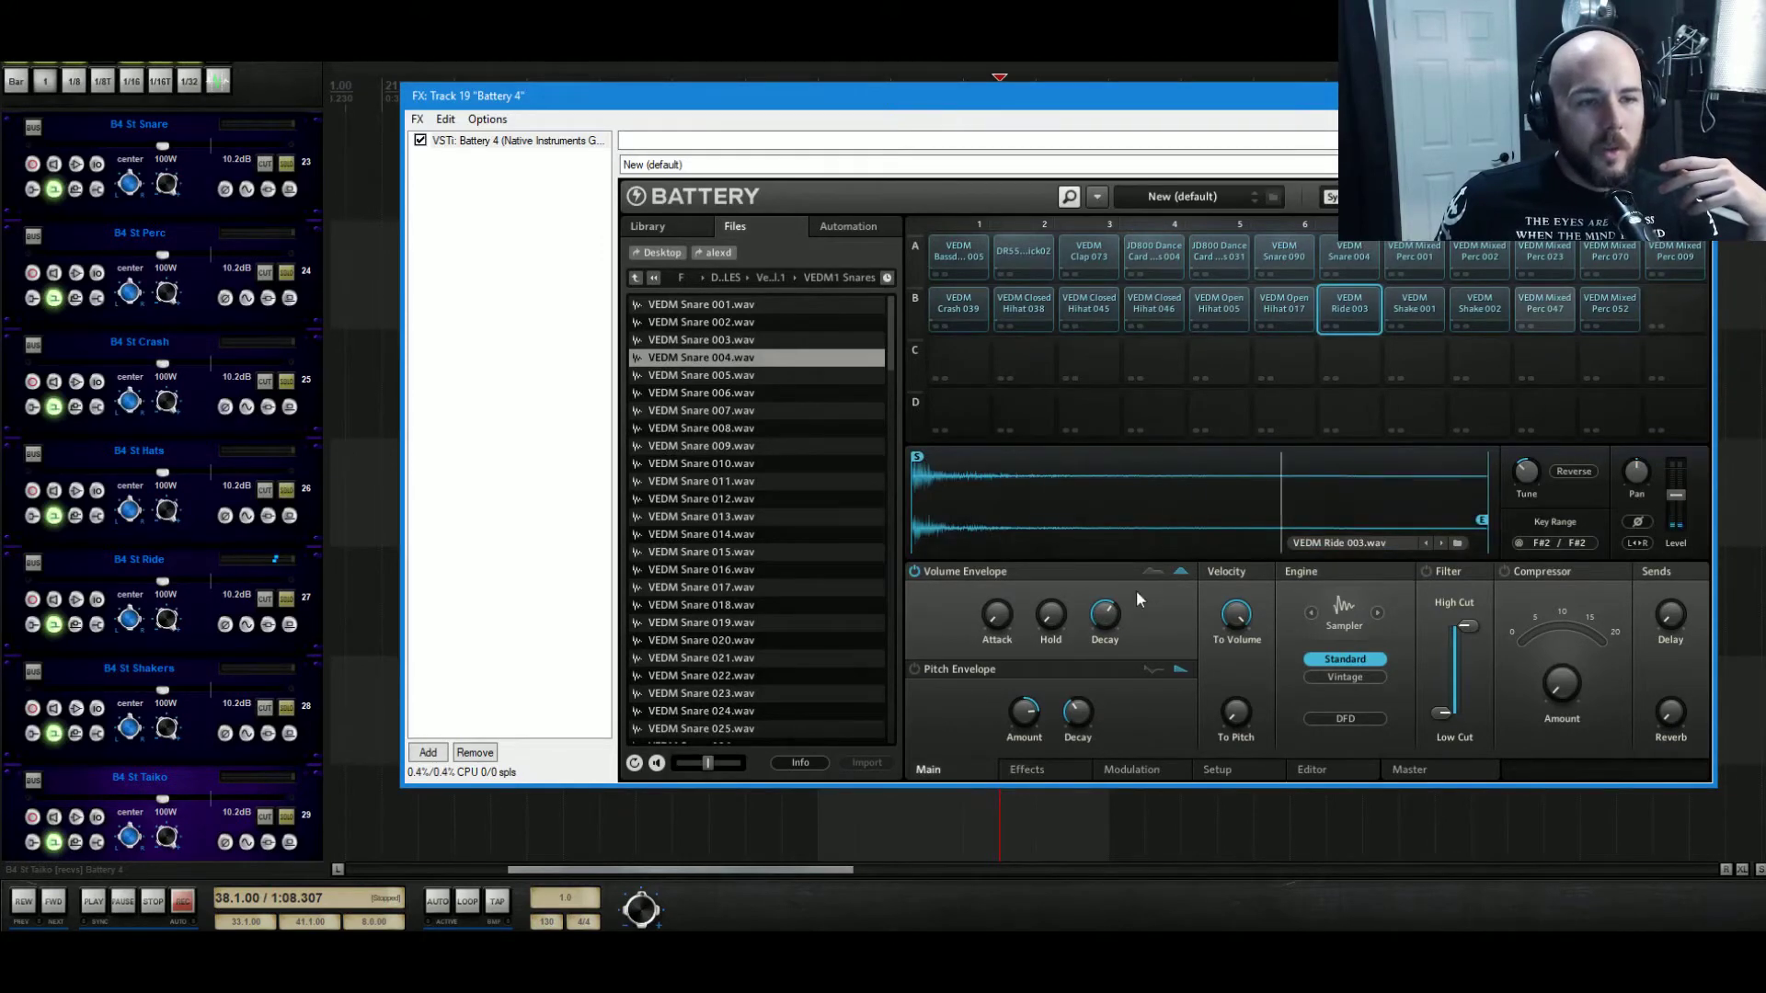
{"action": "left_click", "coordinate": [1365, 300]}
{"action": "left_click", "coordinate": [1358, 305]}
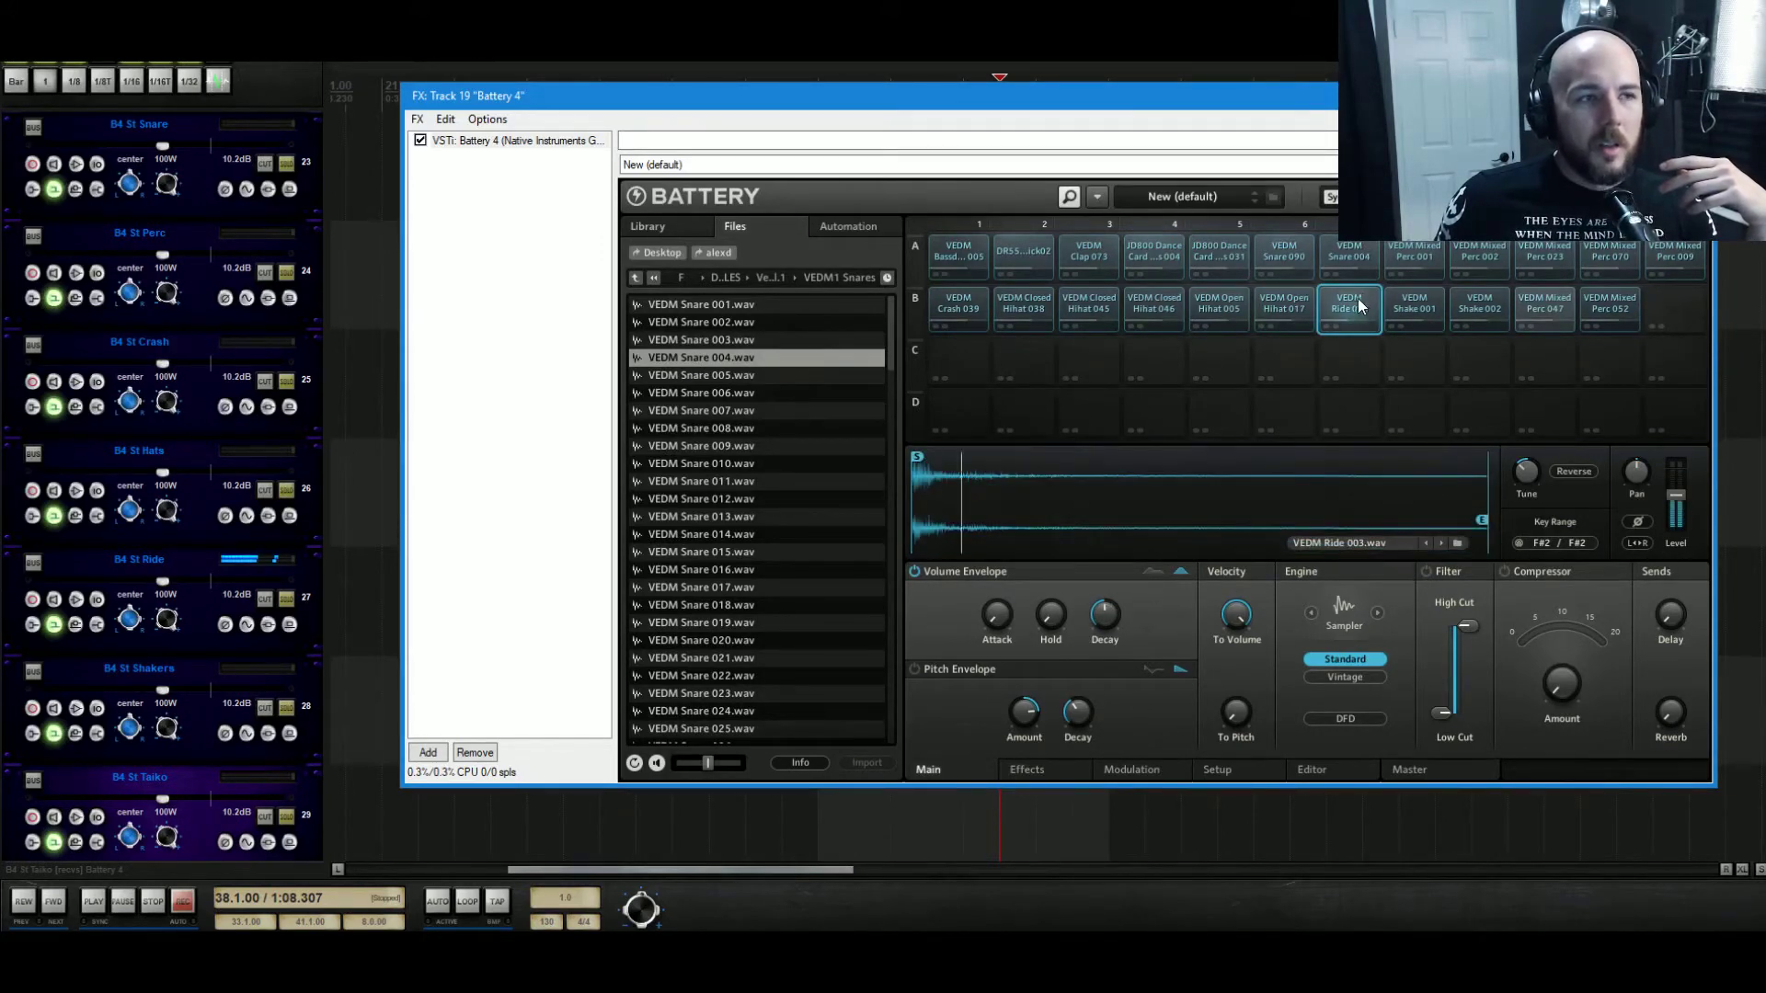
{"action": "left_click_drag", "start_coordinate": [1116, 614], "coordinate": [1117, 593]}
{"action": "left_click", "coordinate": [1347, 303]}
{"action": "left_click", "coordinate": [1345, 299]}
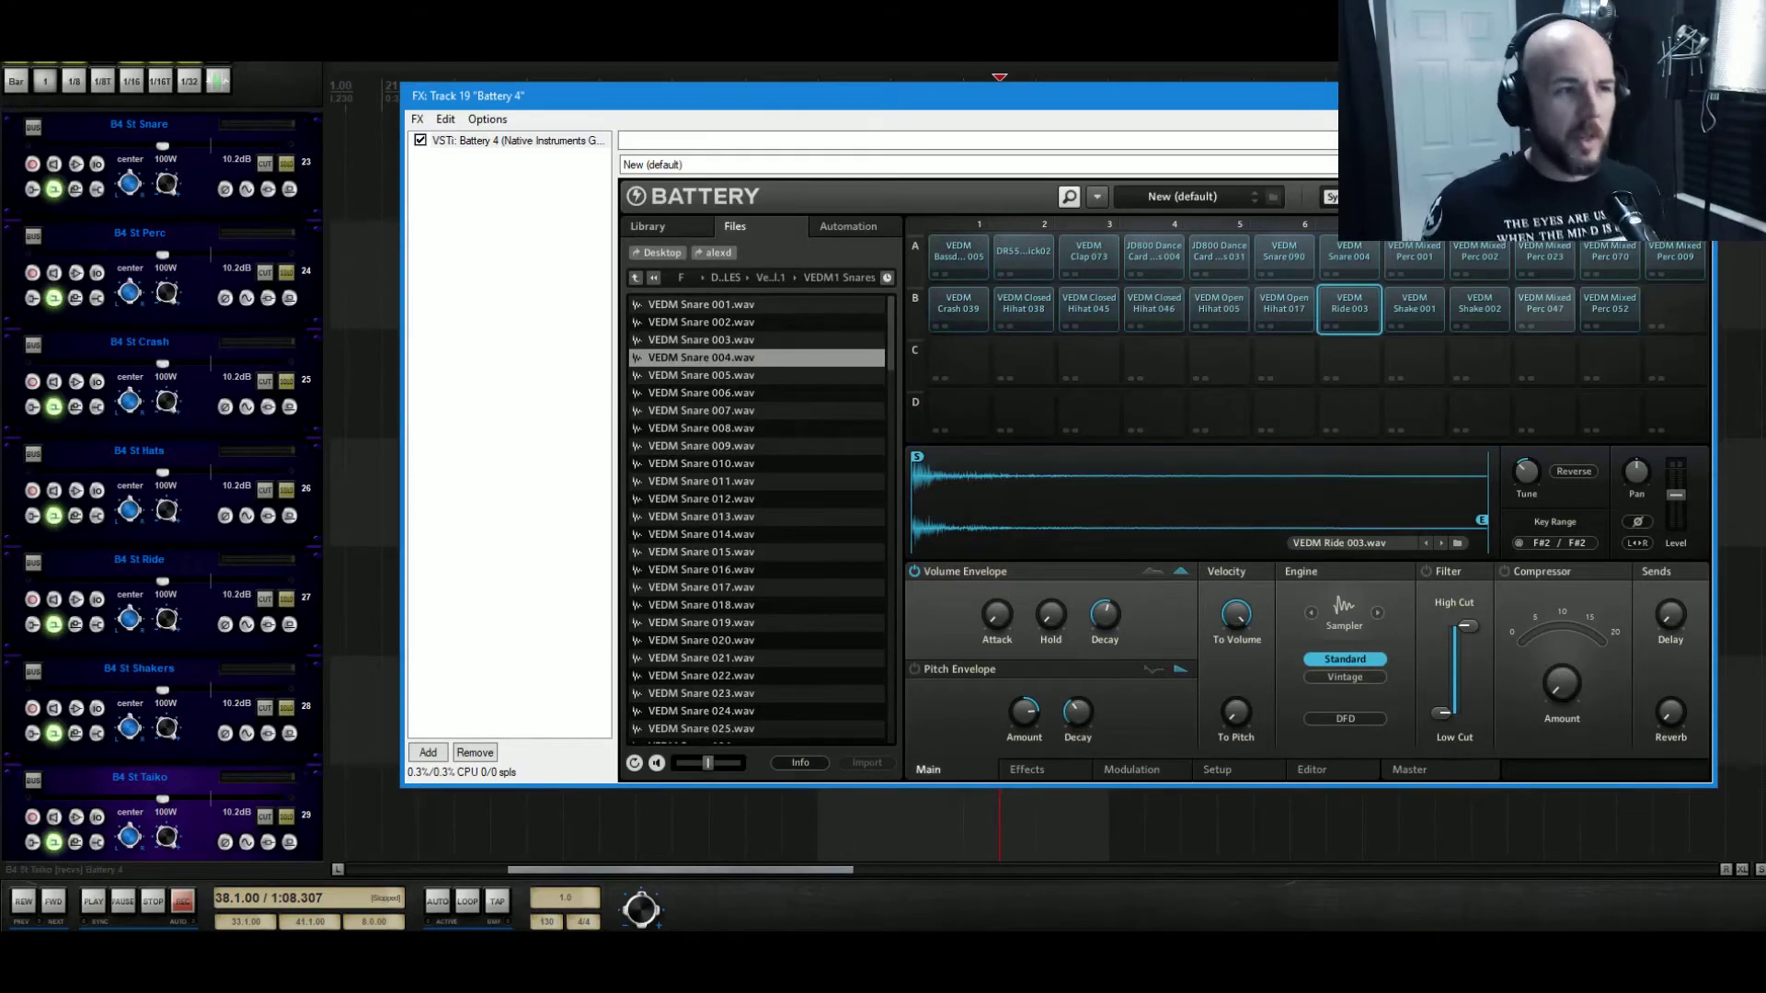
{"action": "left_click", "coordinate": [1352, 306]}
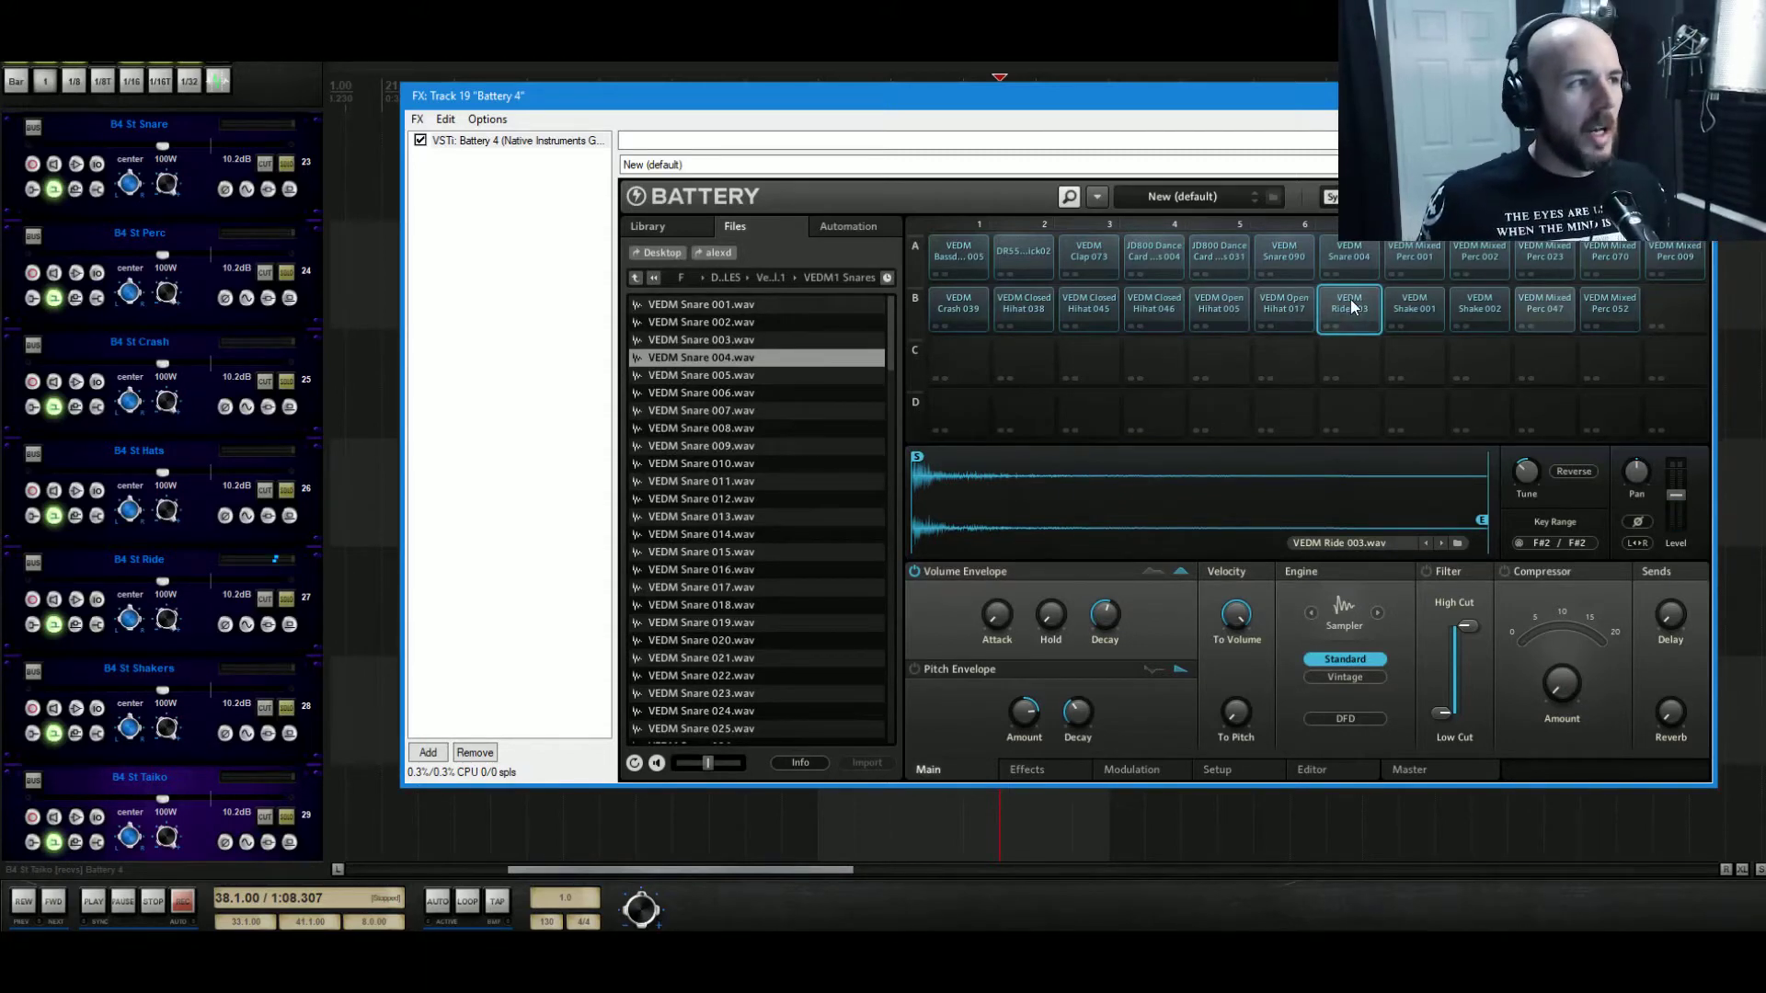
Raise the hold time of the VEDM Ride 003 cell's volume envelope and audition the ride.
{"action": "mouse_move", "coordinate": [1077, 613]}
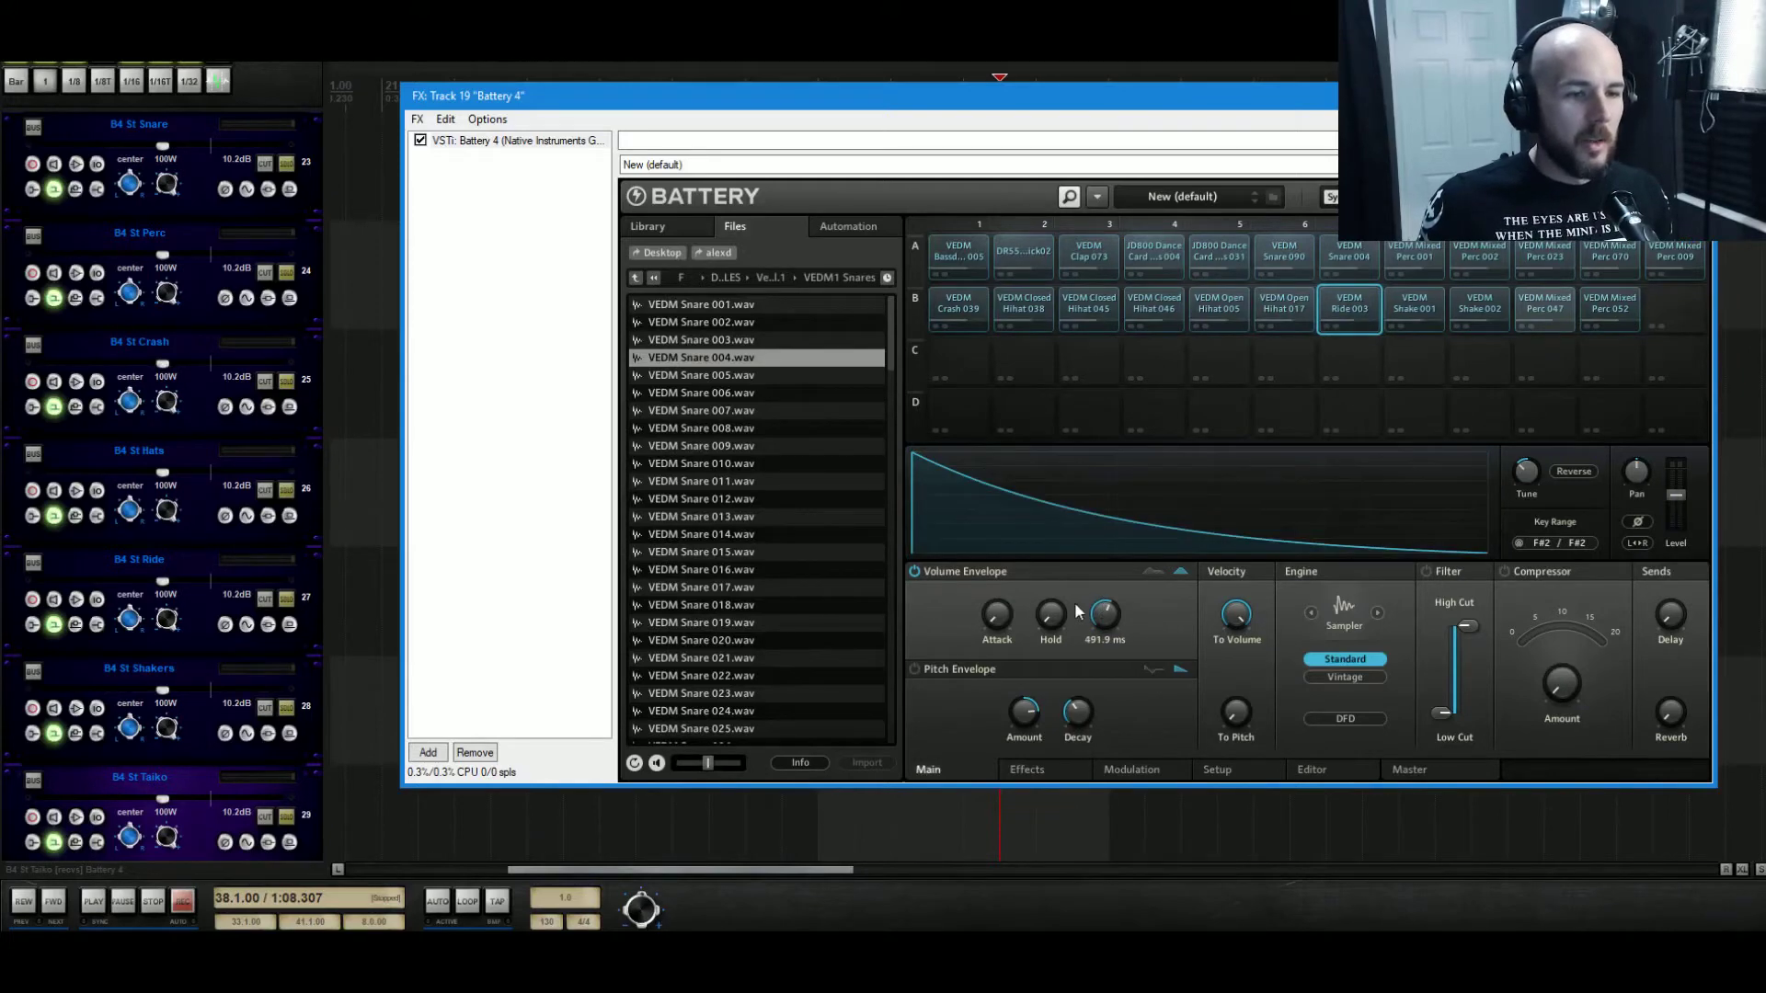
{"action": "left_click_drag", "start_coordinate": [1062, 622], "coordinate": [1071, 586]}
{"action": "left_click", "coordinate": [1341, 305]}
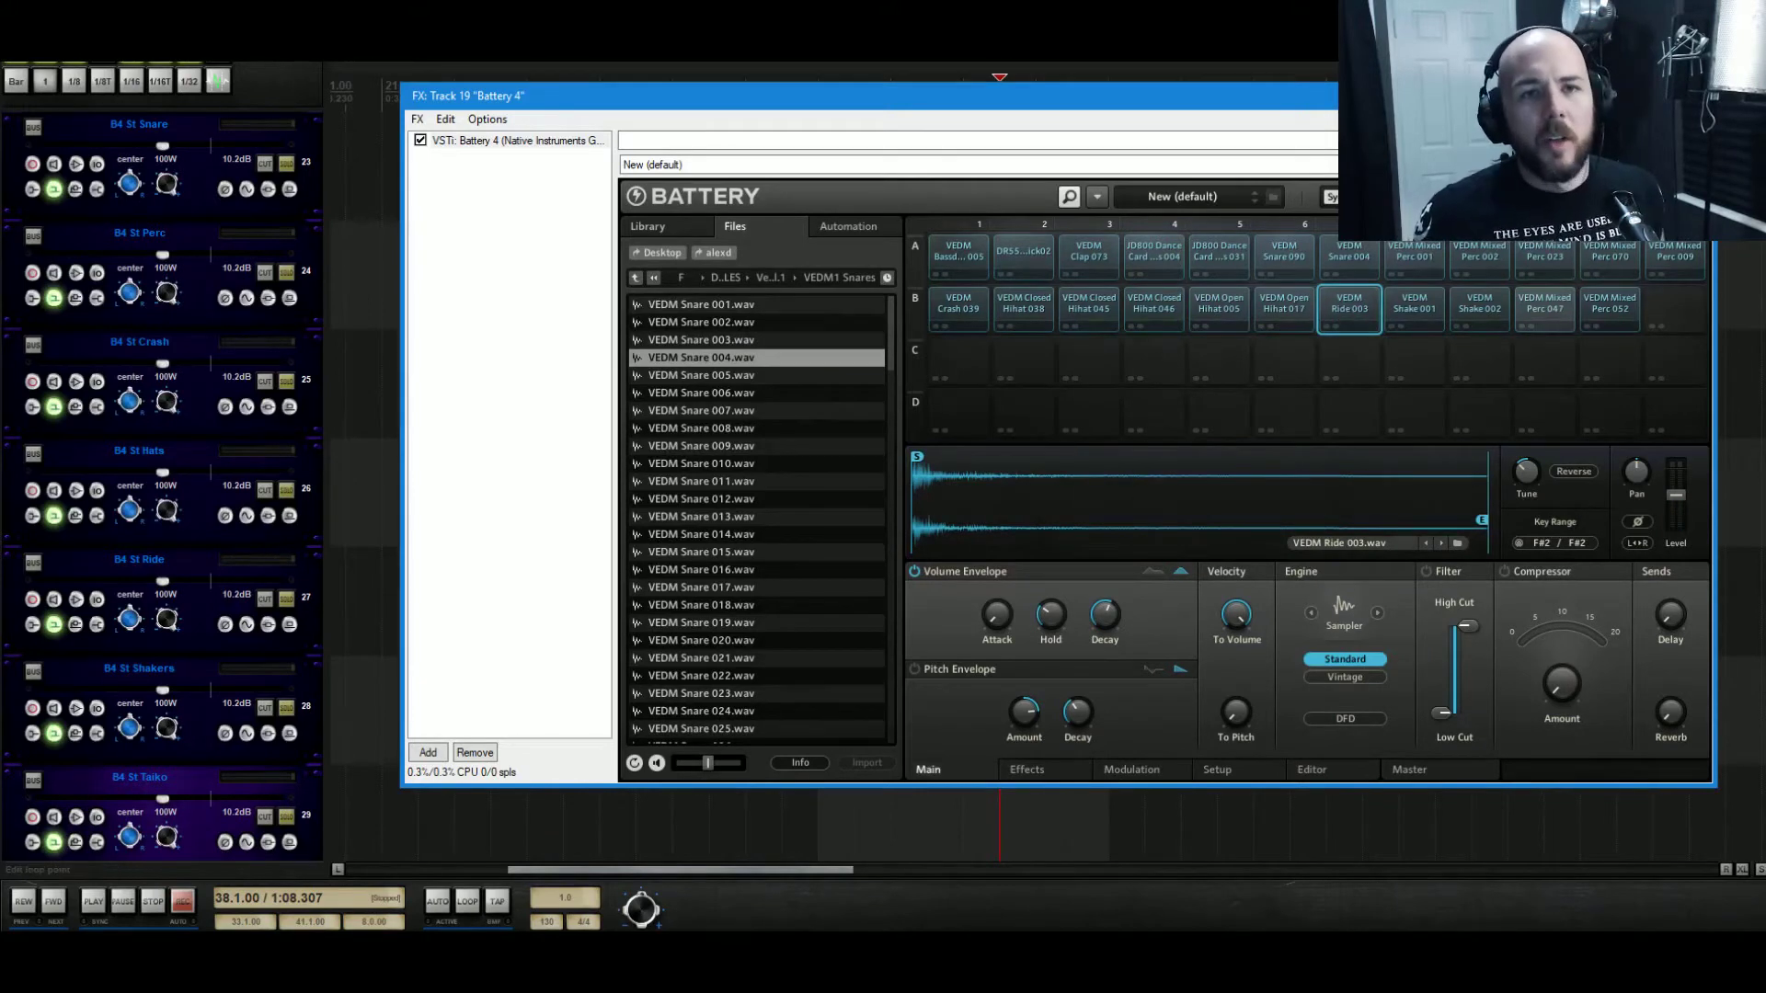
Close the Battery 4 window and play the Omnisphere MIDI 1 part briefly from bar 41.
{"action": "left_click", "coordinate": [1694, 96]}
{"action": "scroll", "coordinate": [1452, 395], "scroll_direction": "up", "scroll_amount": 10}
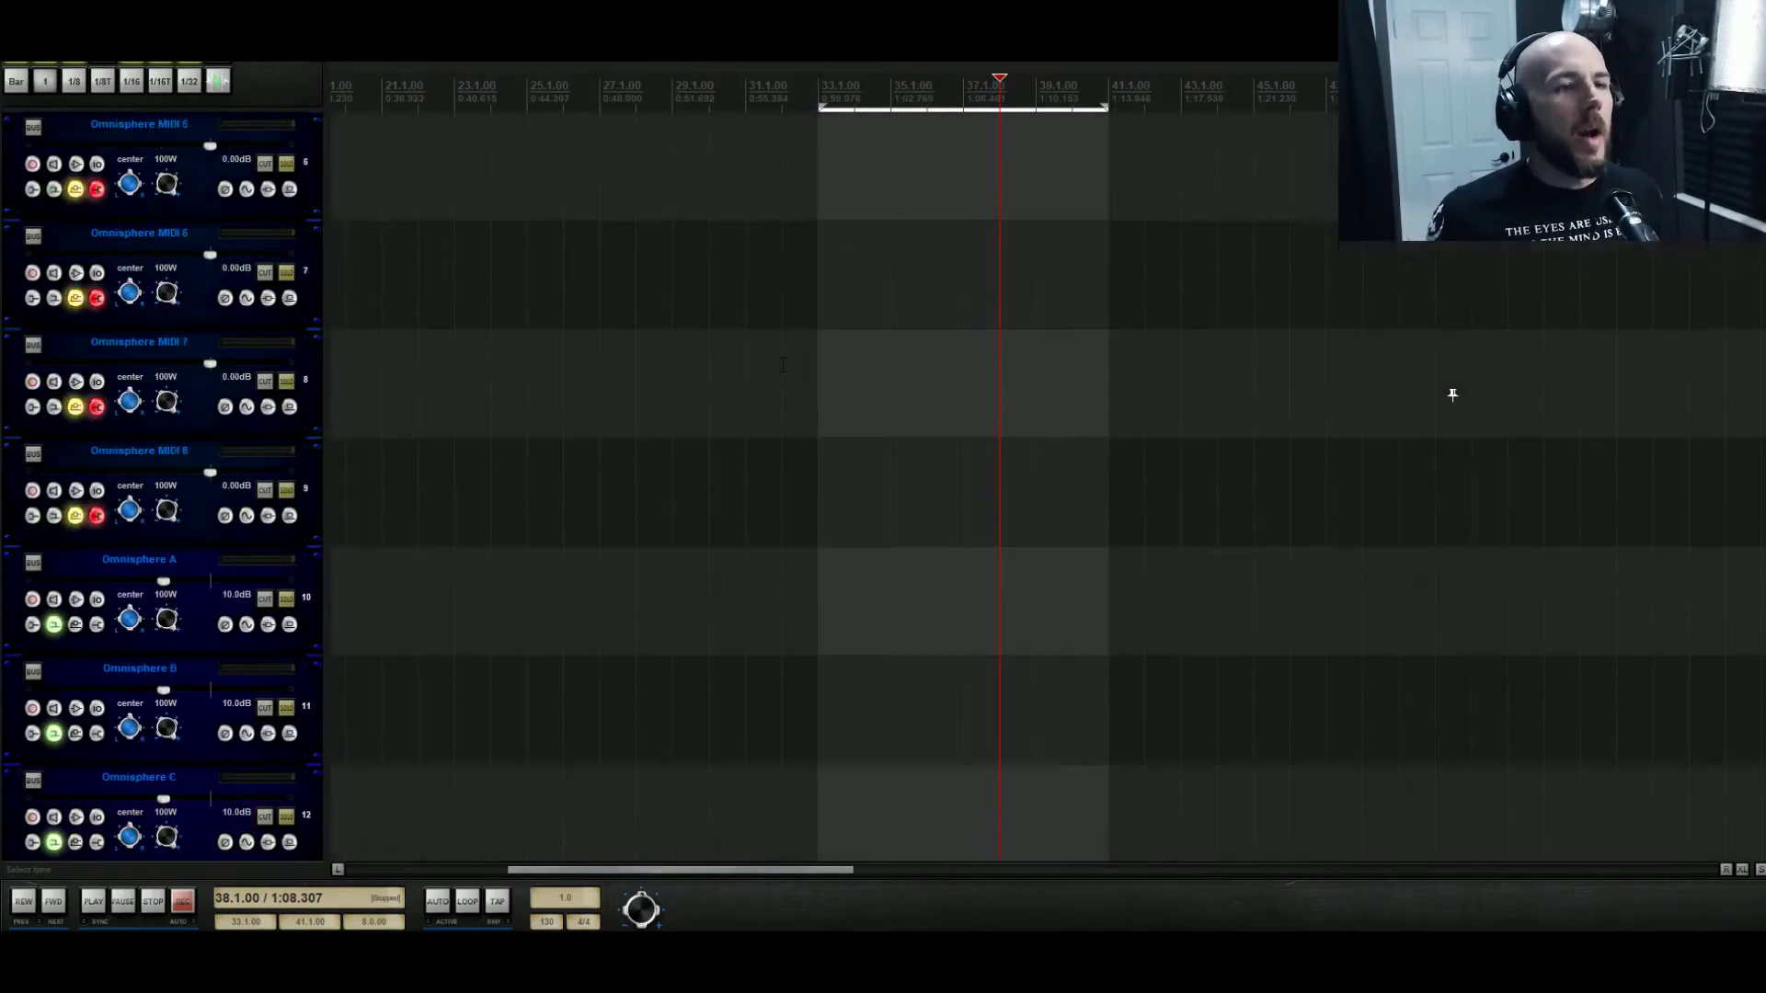
{"action": "left_click", "coordinate": [825, 290]}
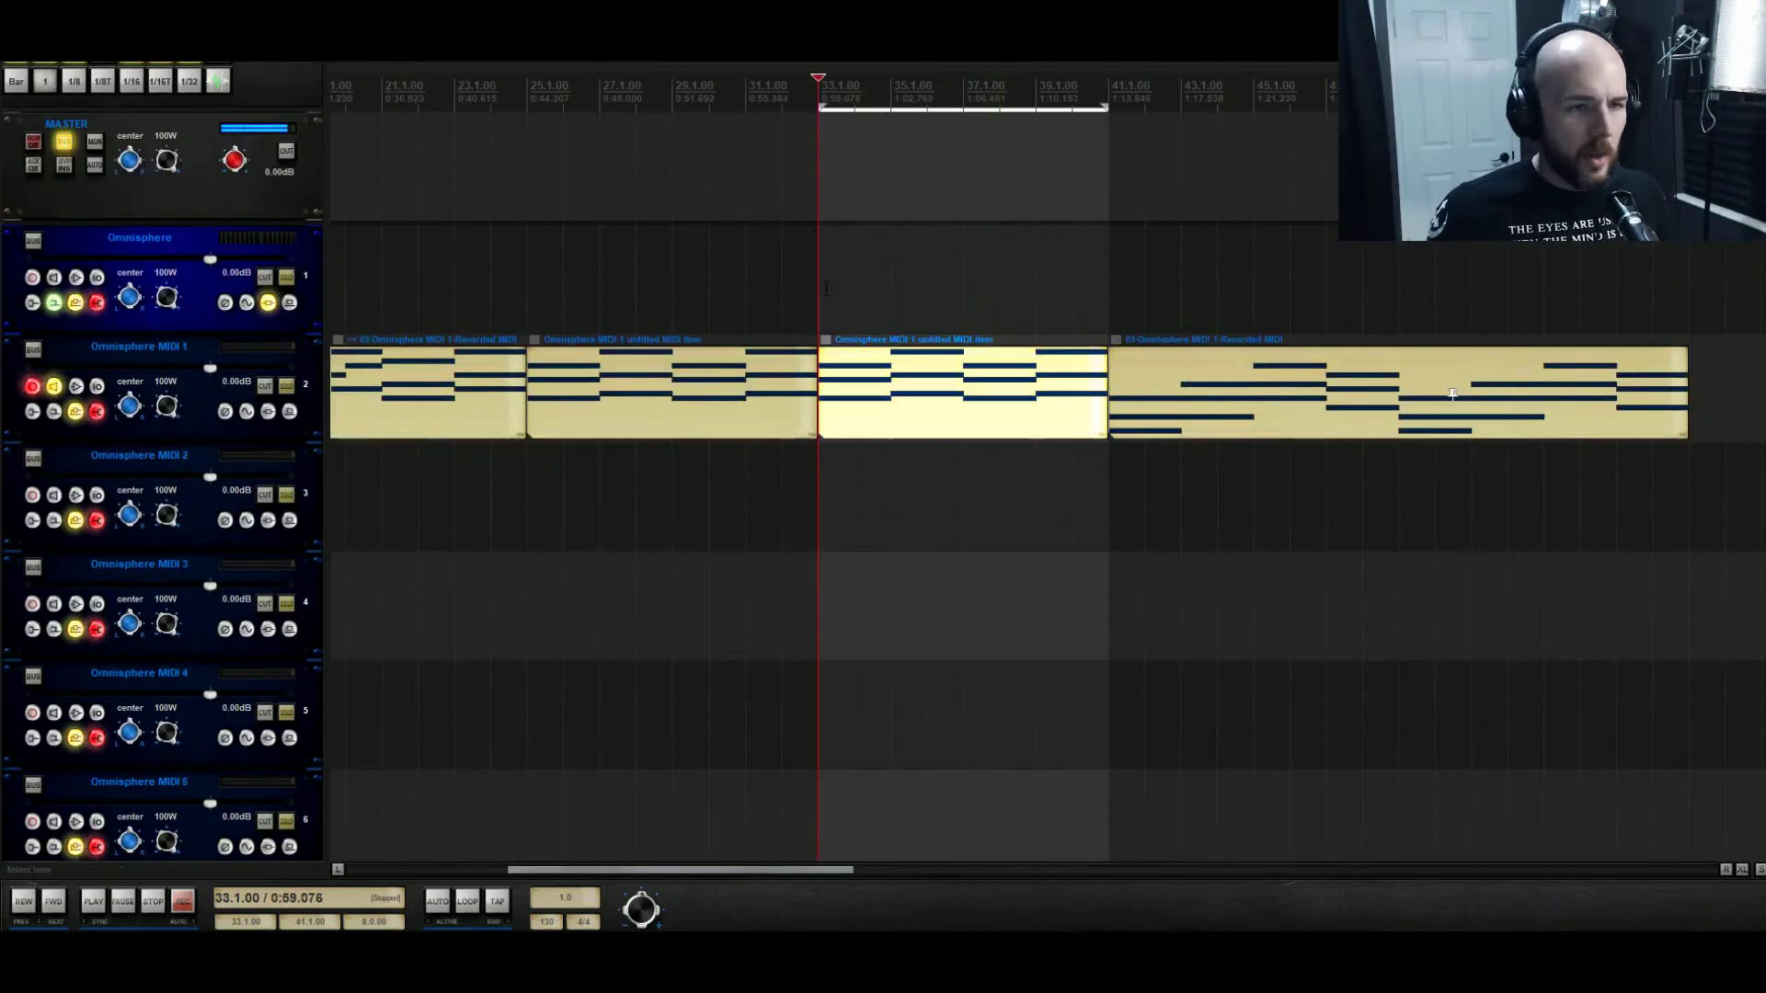
{"action": "left_click", "coordinate": [1121, 269]}
{"action": "key", "text": "space"}
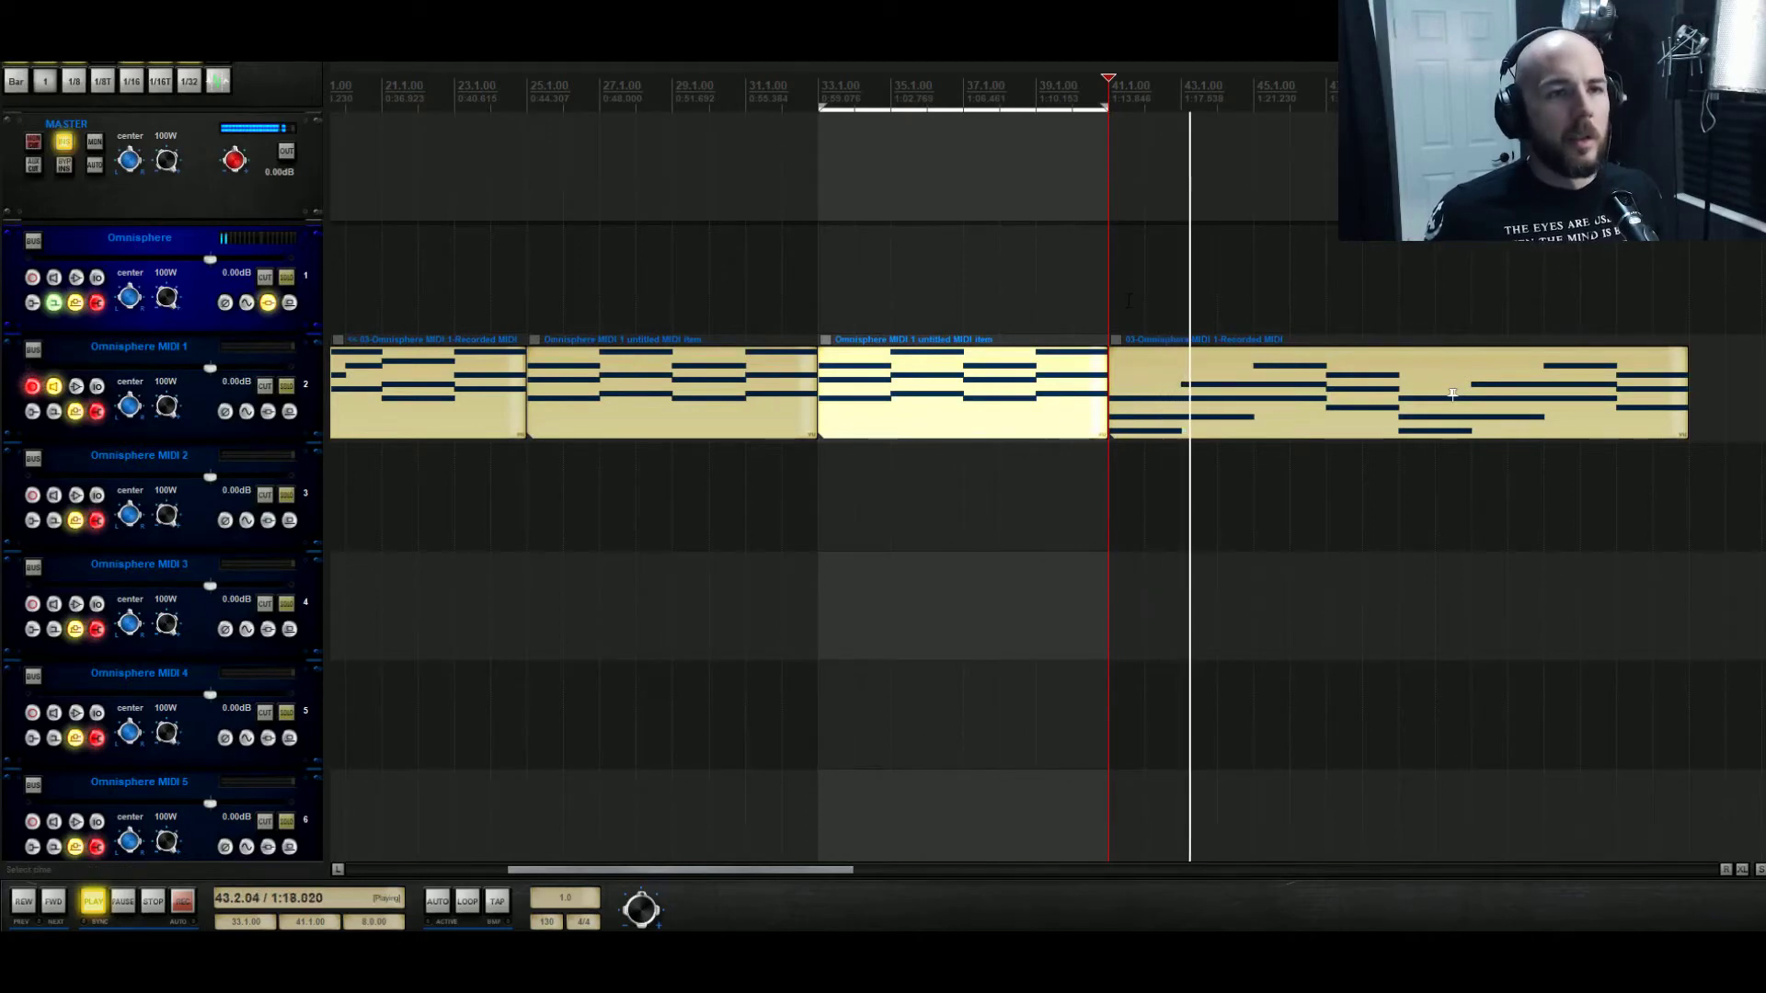
{"action": "key", "text": "space"}
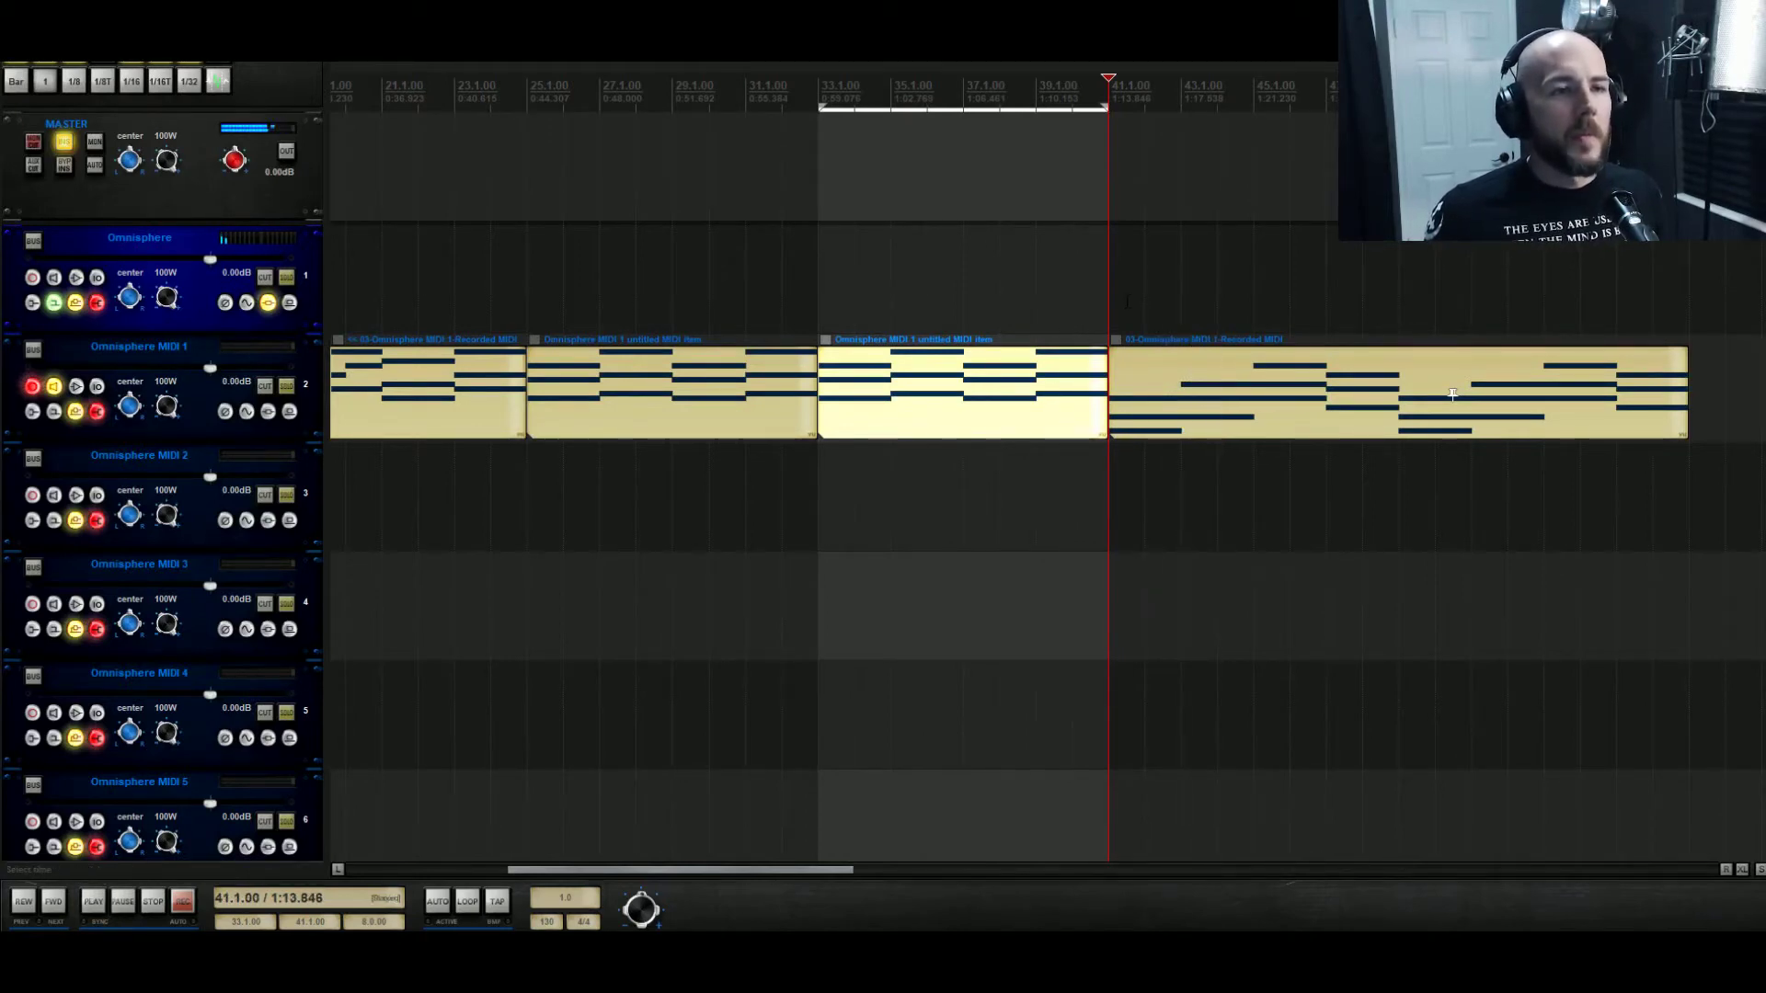
Create an empty four-bar MIDI item from bar 41 to bar 45, place it on the Battery 4 track, and check it in the MIDI editor.
{"action": "left_click_drag", "start_coordinate": [1127, 285], "coordinate": [1253, 276]}
{"action": "left_click_drag", "start_coordinate": [1248, 210], "coordinate": [1122, 211]}
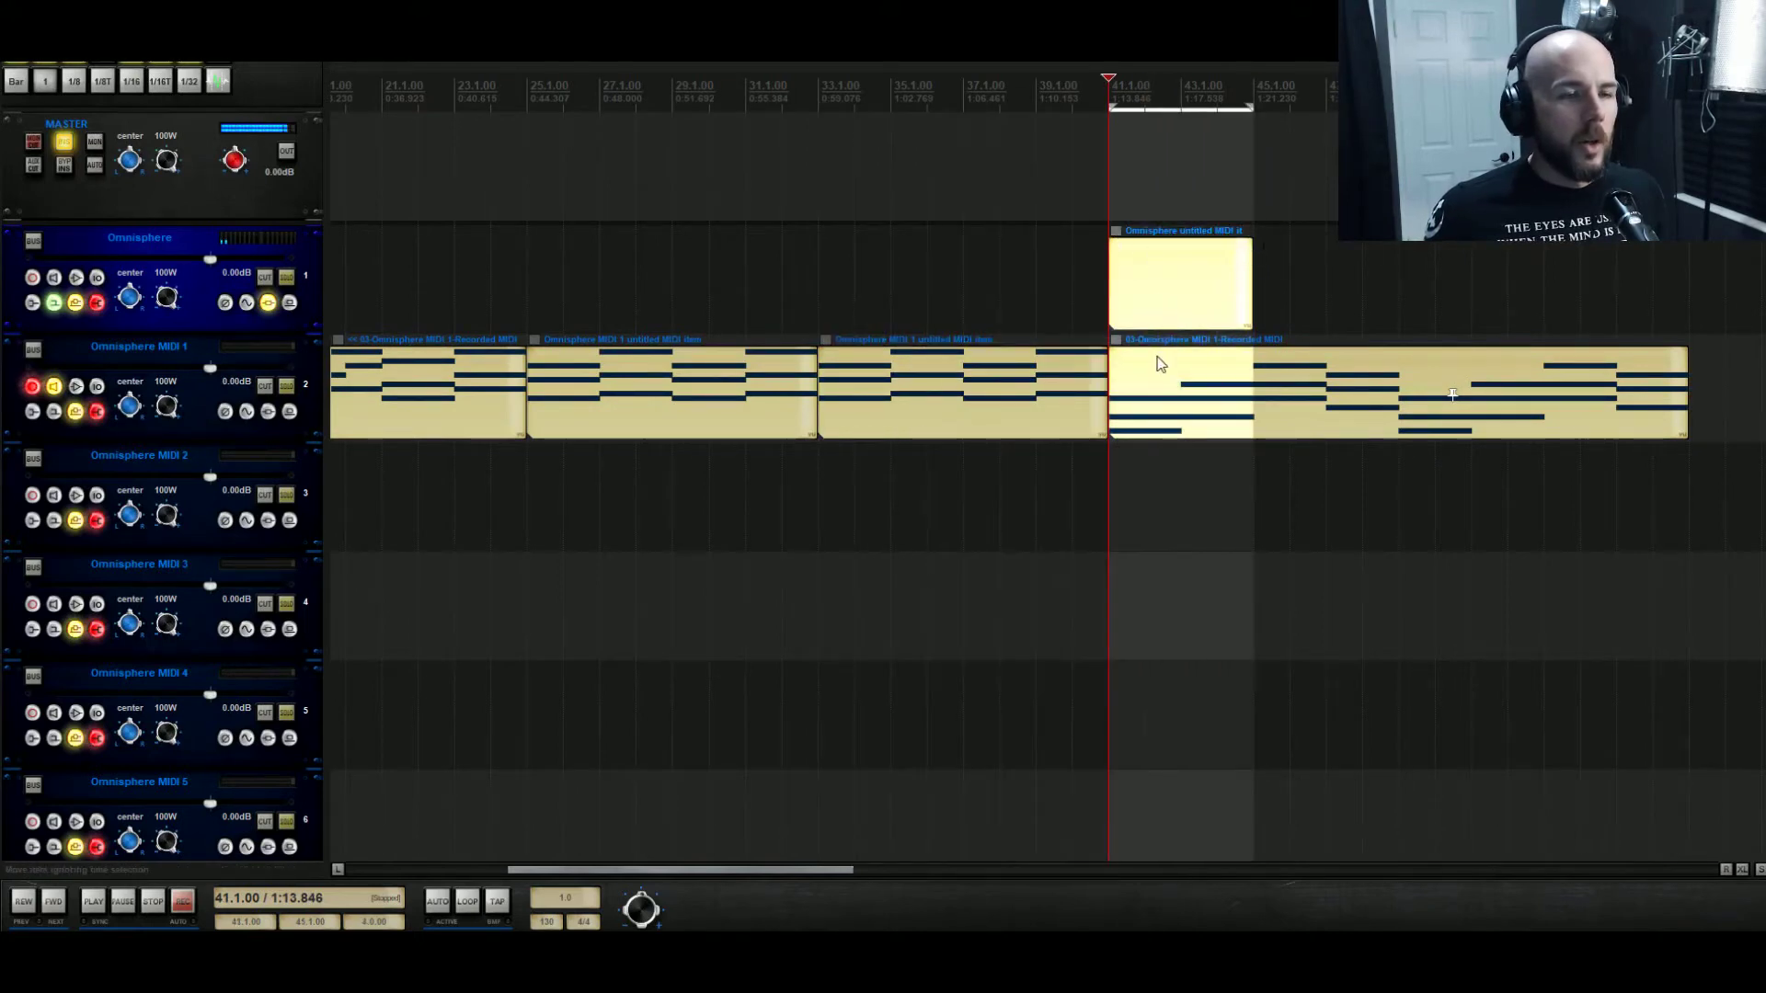
{"action": "mouse_move", "coordinate": [1157, 304]}
{"action": "left_mouse_down"}
{"action": "mouse_move", "coordinate": [1188, 888]}
{"action": "mouse_move", "coordinate": [1153, 422]}
{"action": "mouse_move", "coordinate": [1155, 315]}
{"action": "mouse_move", "coordinate": [1184, 315]}
{"action": "mouse_move", "coordinate": [1149, 308]}
{"action": "left_mouse_up"}
{"action": "double_click", "coordinate": [1121, 276]}
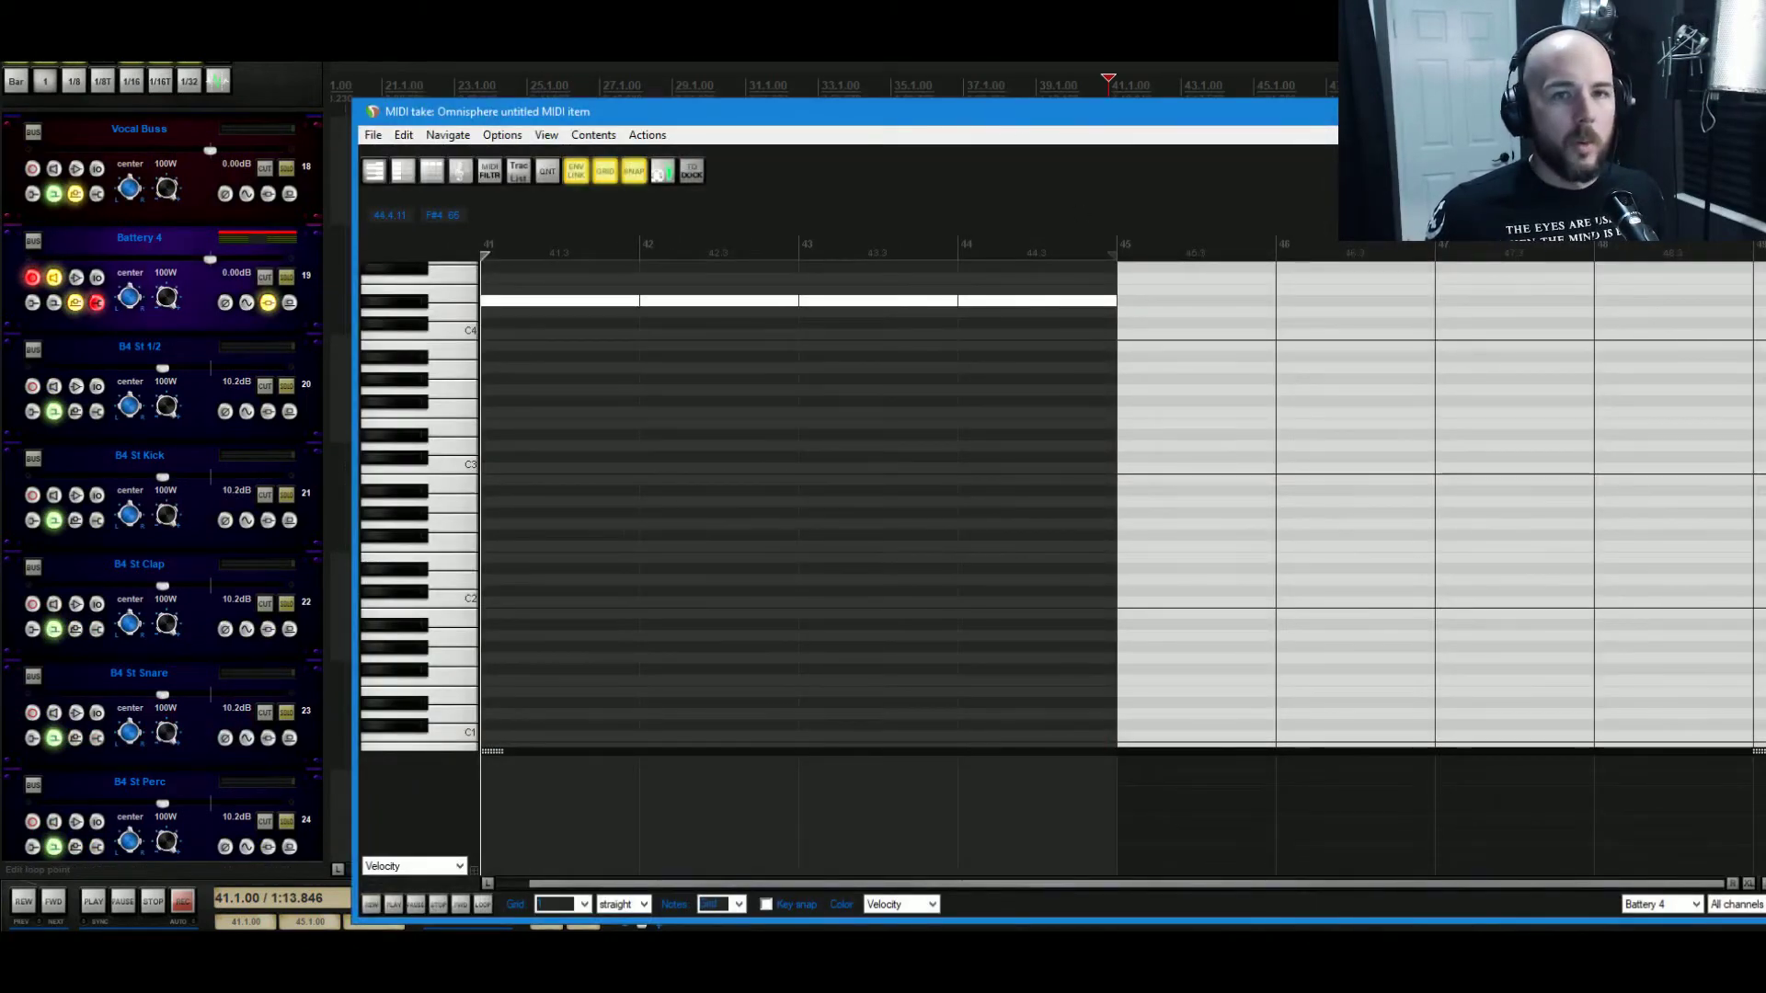
{"action": "key", "text": "Escape"}
Extend the Battery 4 MIDI item to eight bars, ending at 49.1.00, and match the time selection to it.
{"action": "left_click_drag", "start_coordinate": [1249, 280], "coordinate": [1398, 280]}
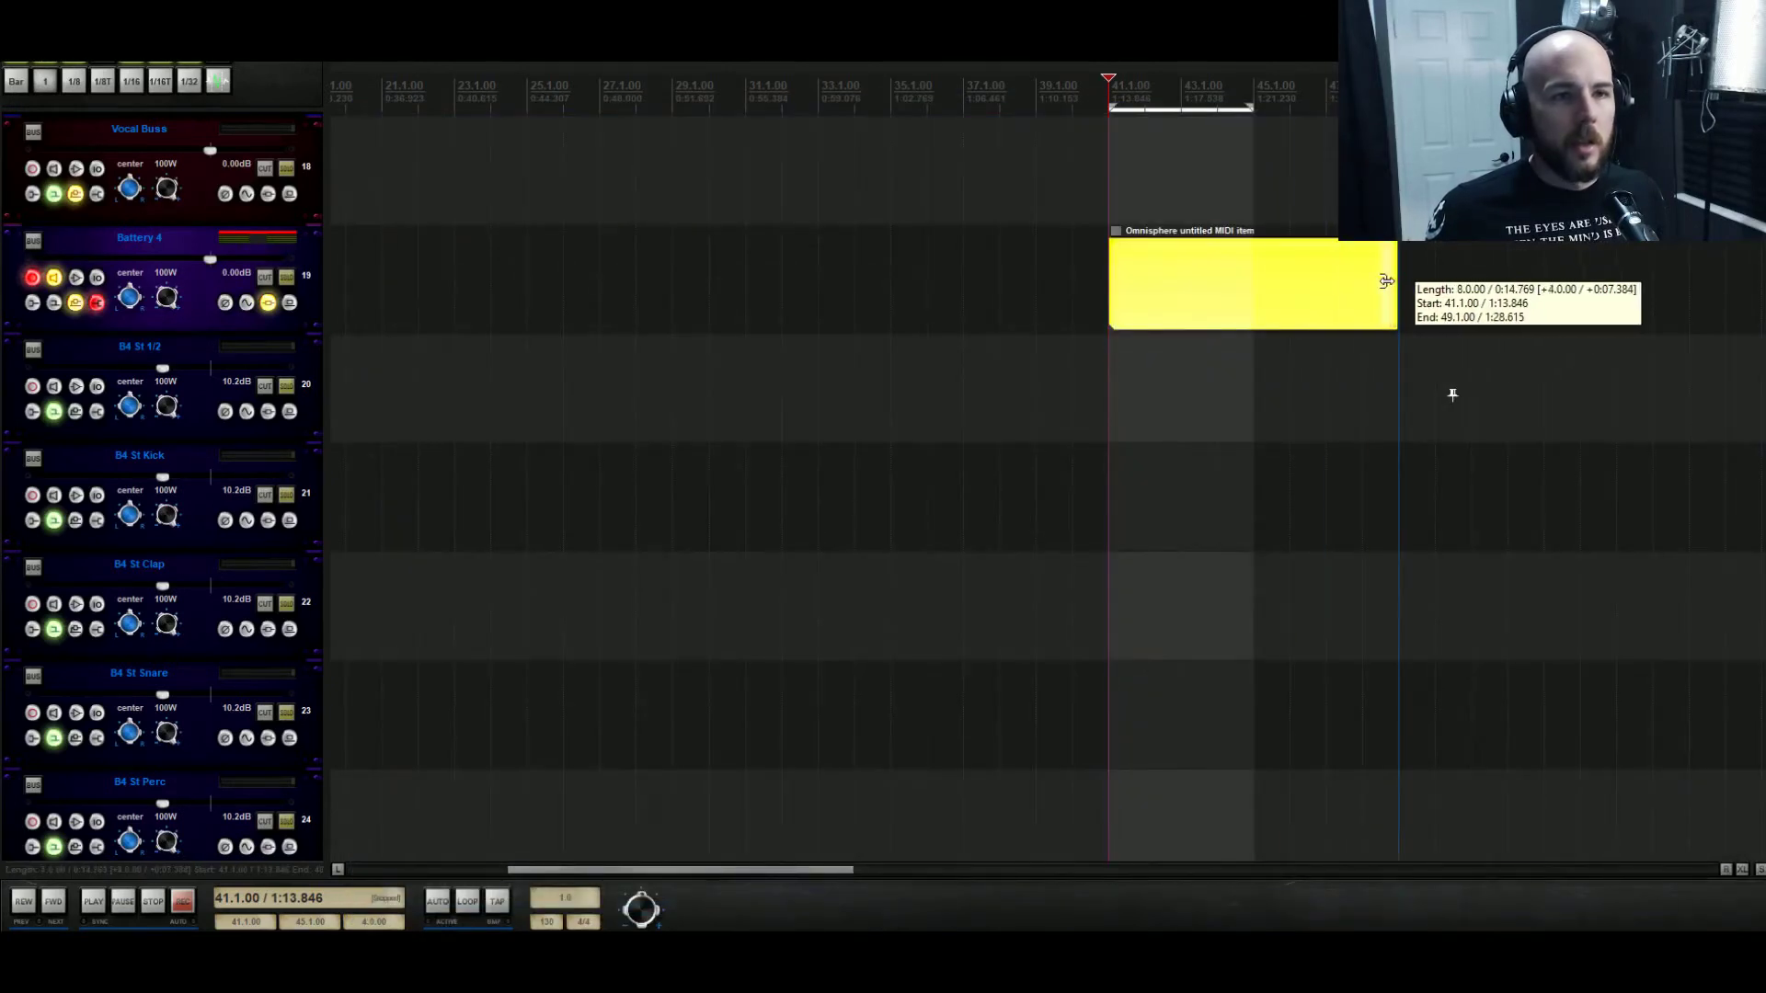
{"action": "left_click_drag", "start_coordinate": [1398, 211], "coordinate": [1109, 212]}
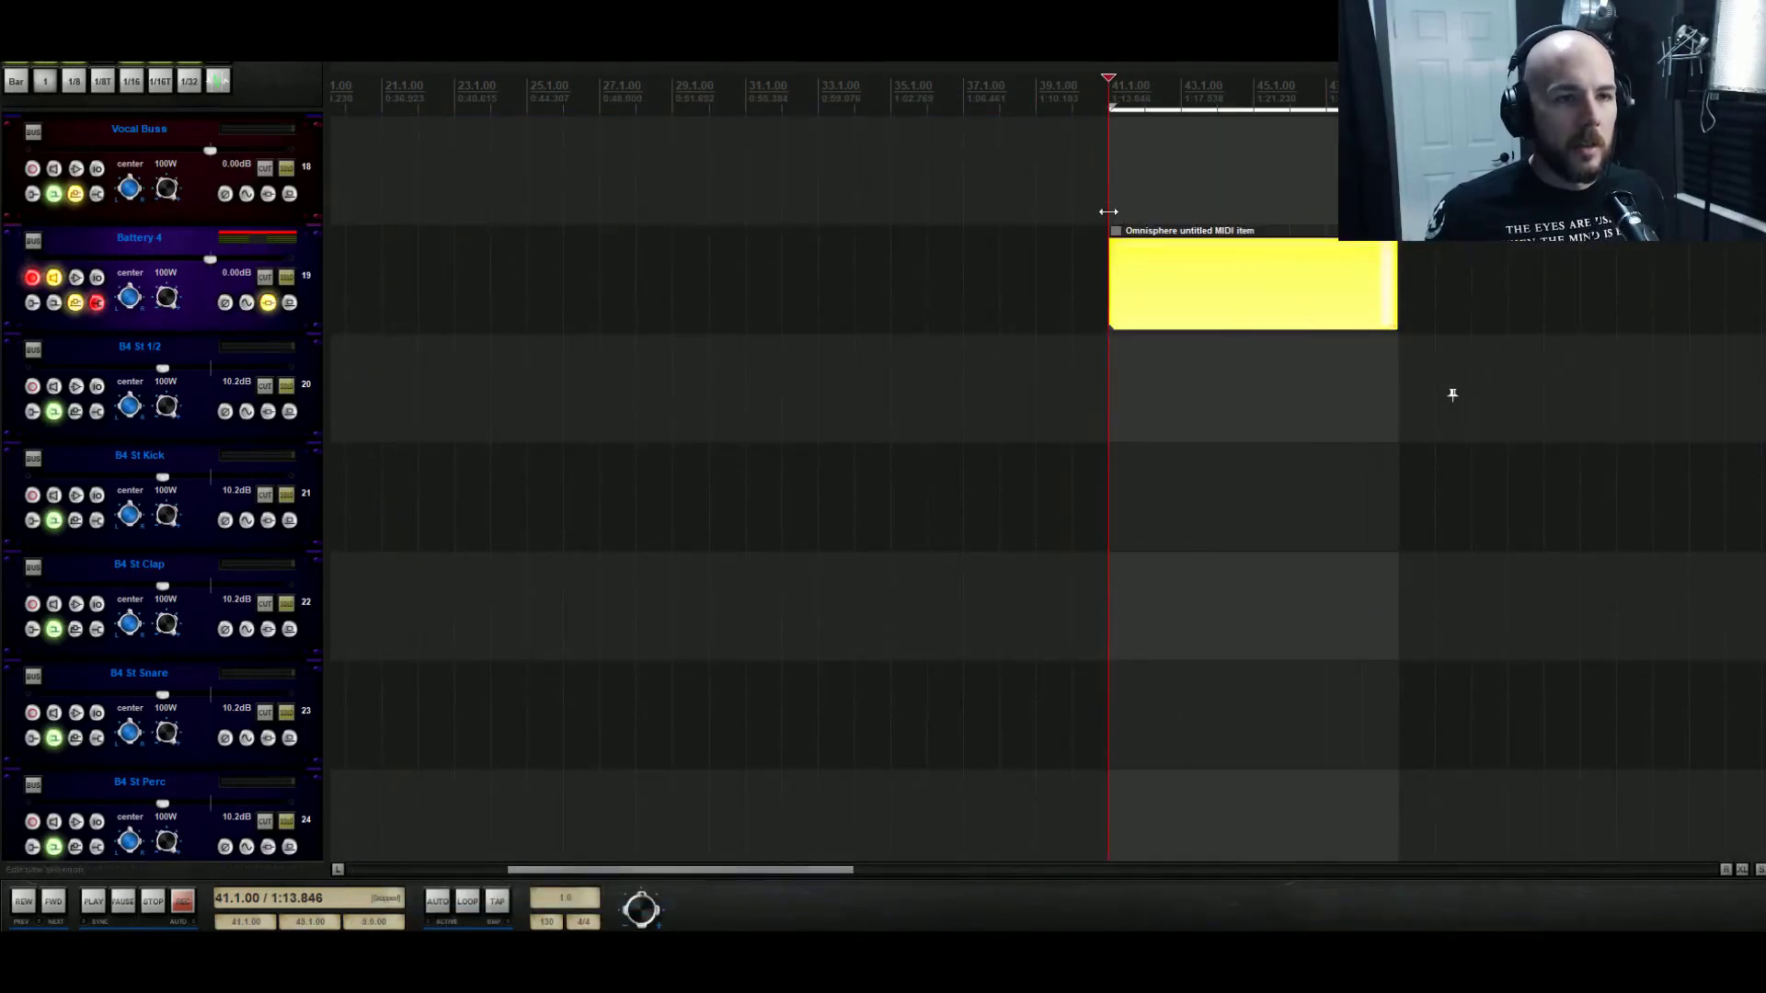
Open the Battery 4 item in the MIDI editor and audition the drum sounds on the piano keys from C2 to G2.
{"action": "double_click", "coordinate": [1121, 301]}
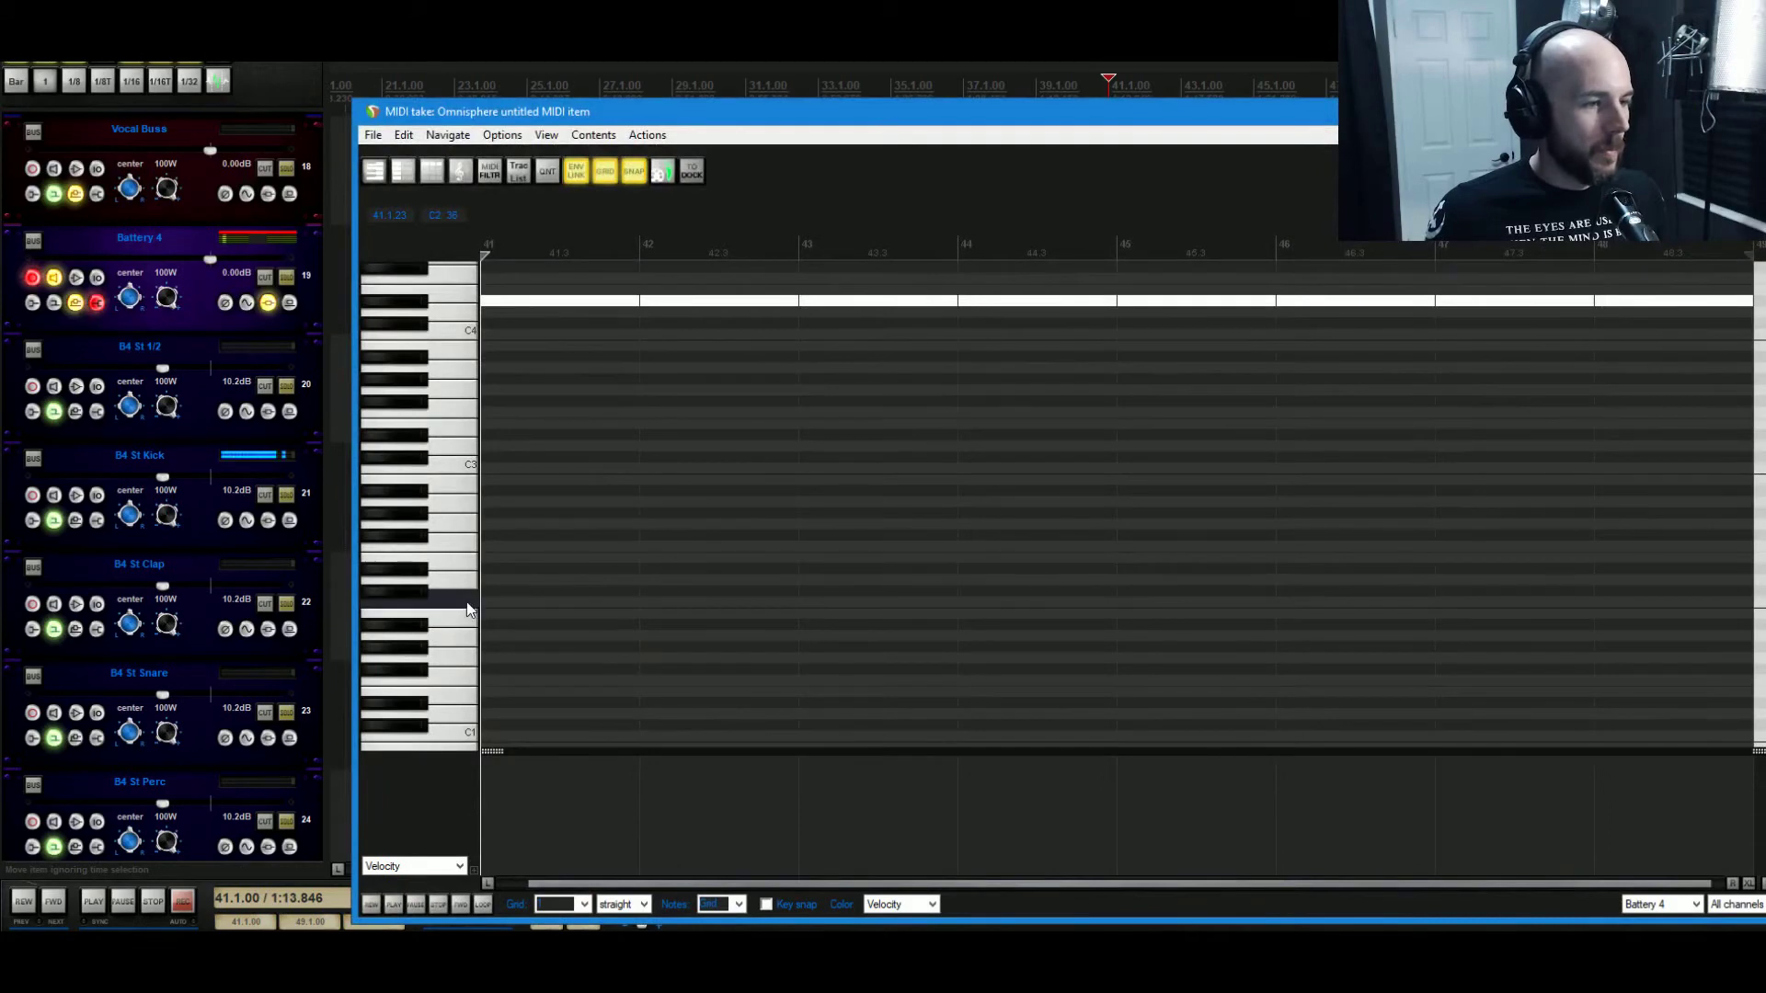
{"action": "left_click", "coordinate": [467, 604]}
{"action": "left_click", "coordinate": [467, 604]}
{"action": "left_click", "coordinate": [459, 566]}
{"action": "left_click", "coordinate": [456, 581]}
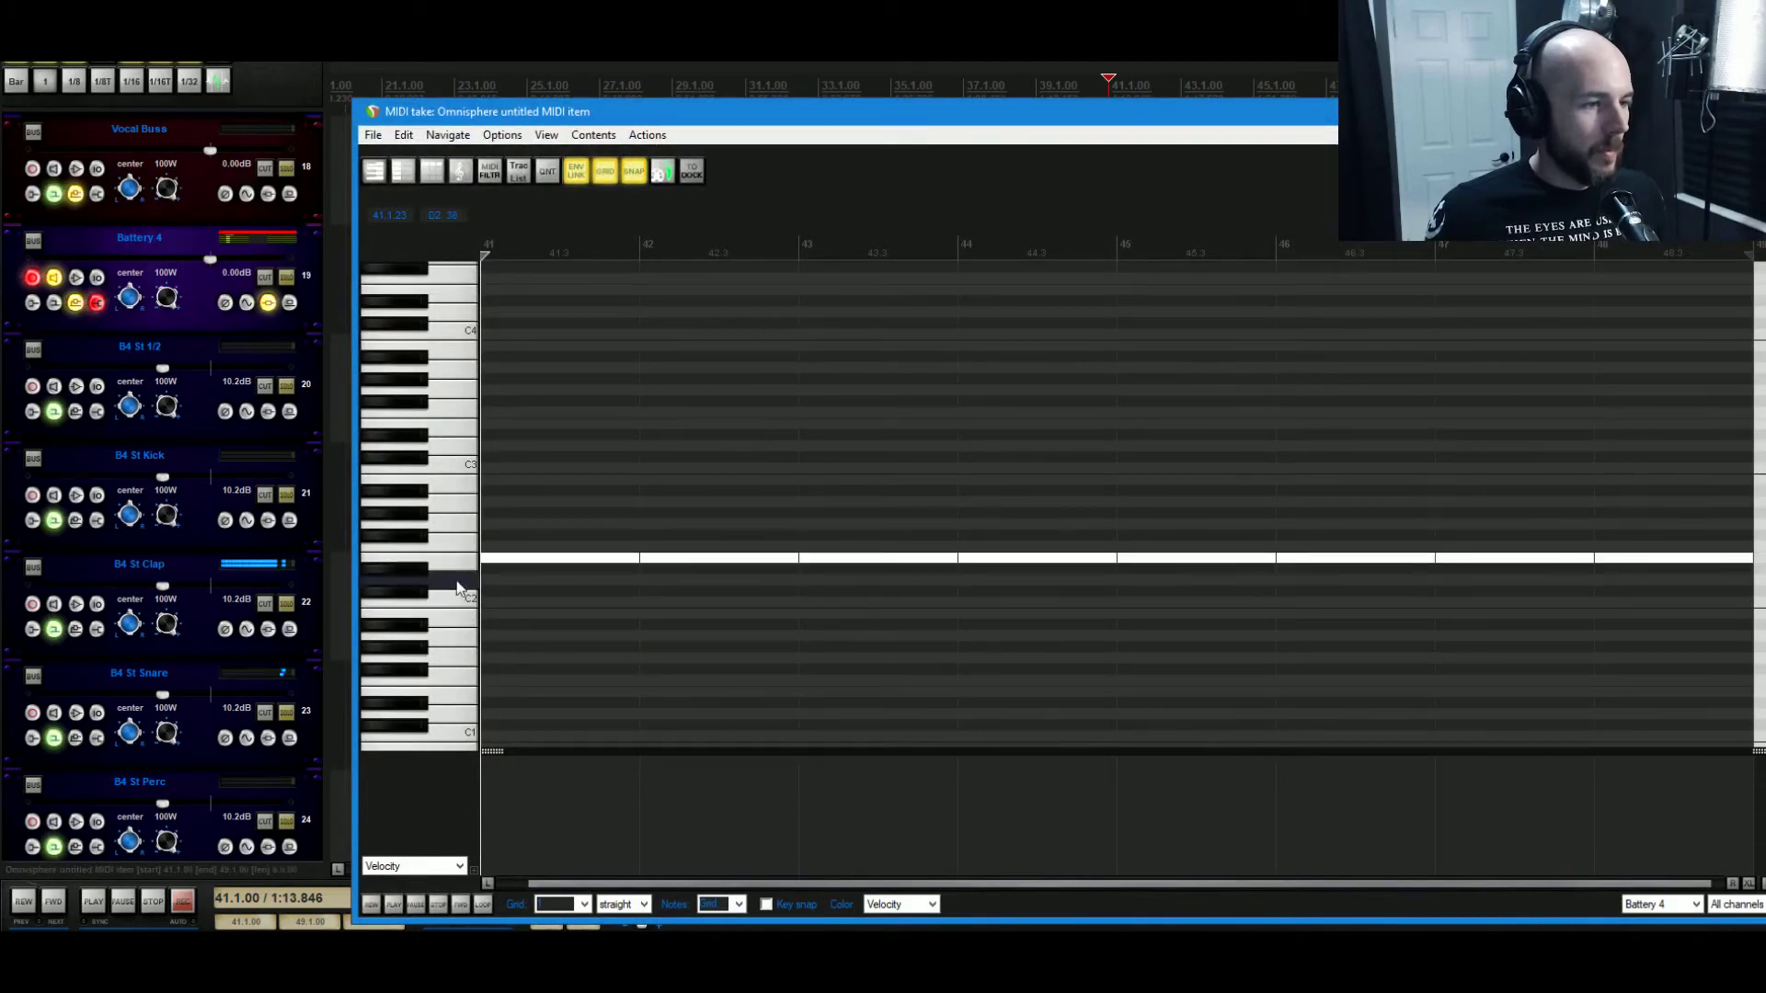
{"action": "left_click", "coordinate": [457, 581]}
{"action": "left_click", "coordinate": [461, 561]}
{"action": "left_click", "coordinate": [464, 545]}
{"action": "left_click", "coordinate": [466, 529]}
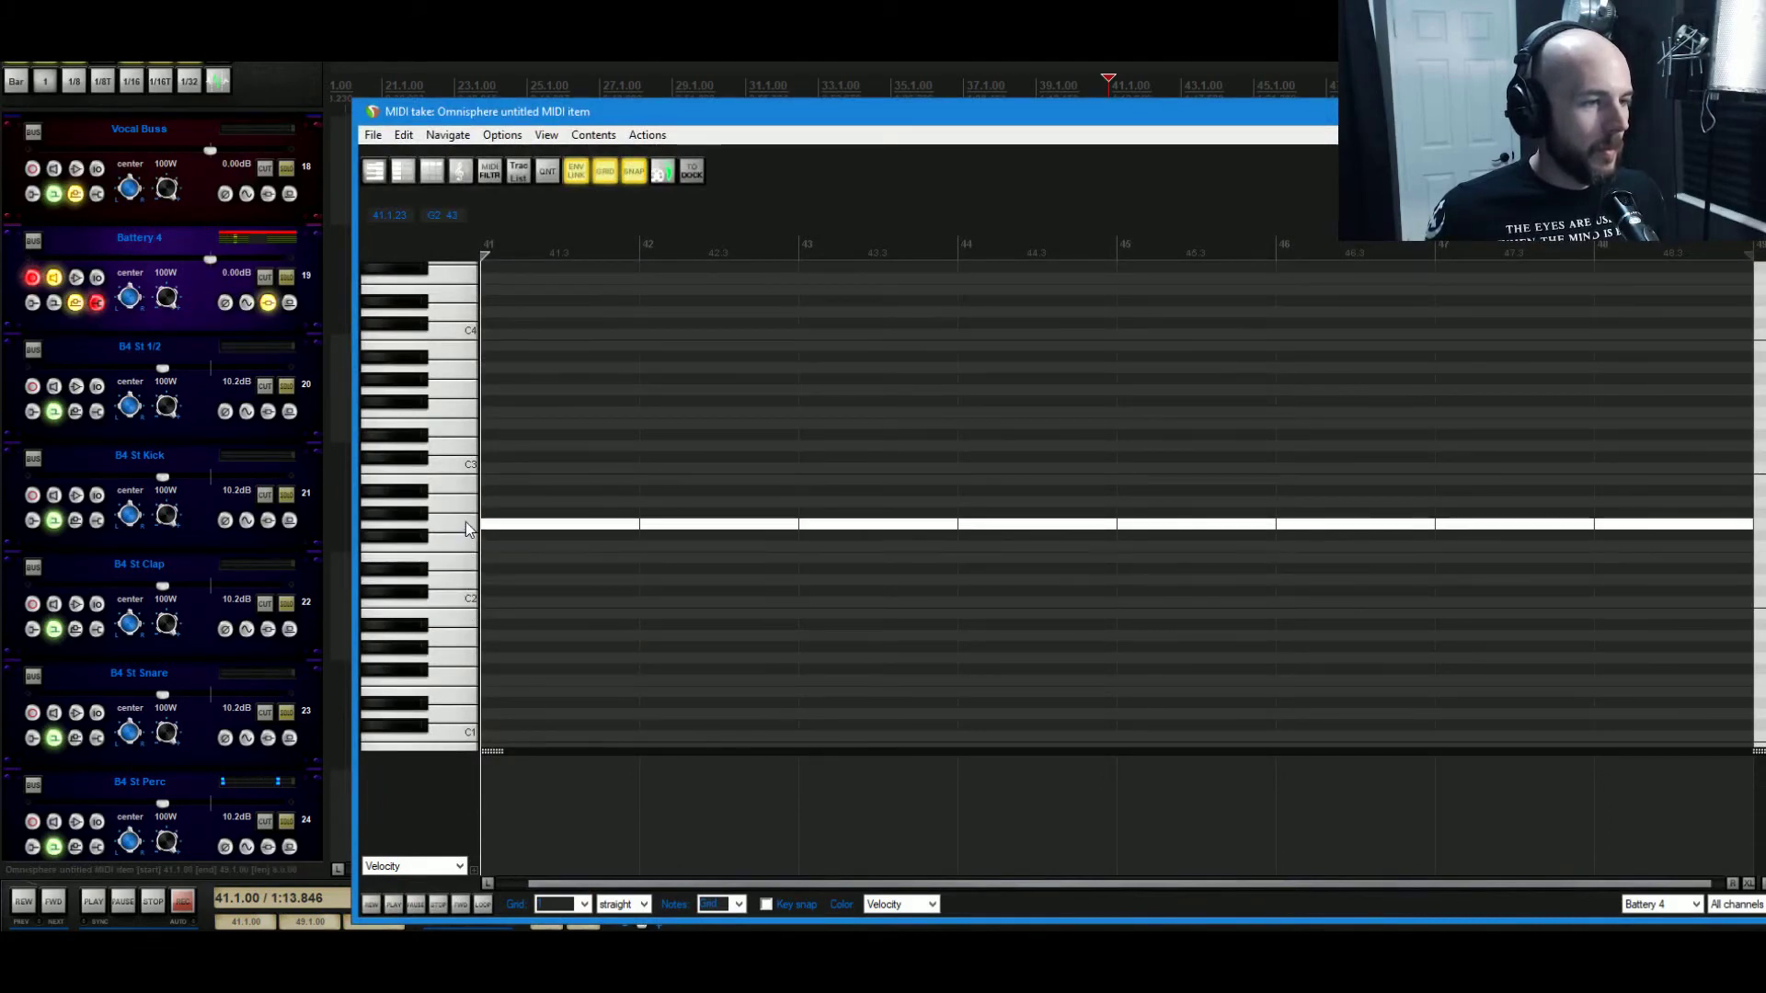
{"action": "left_click", "coordinate": [467, 546]}
{"action": "left_click", "coordinate": [466, 564]}
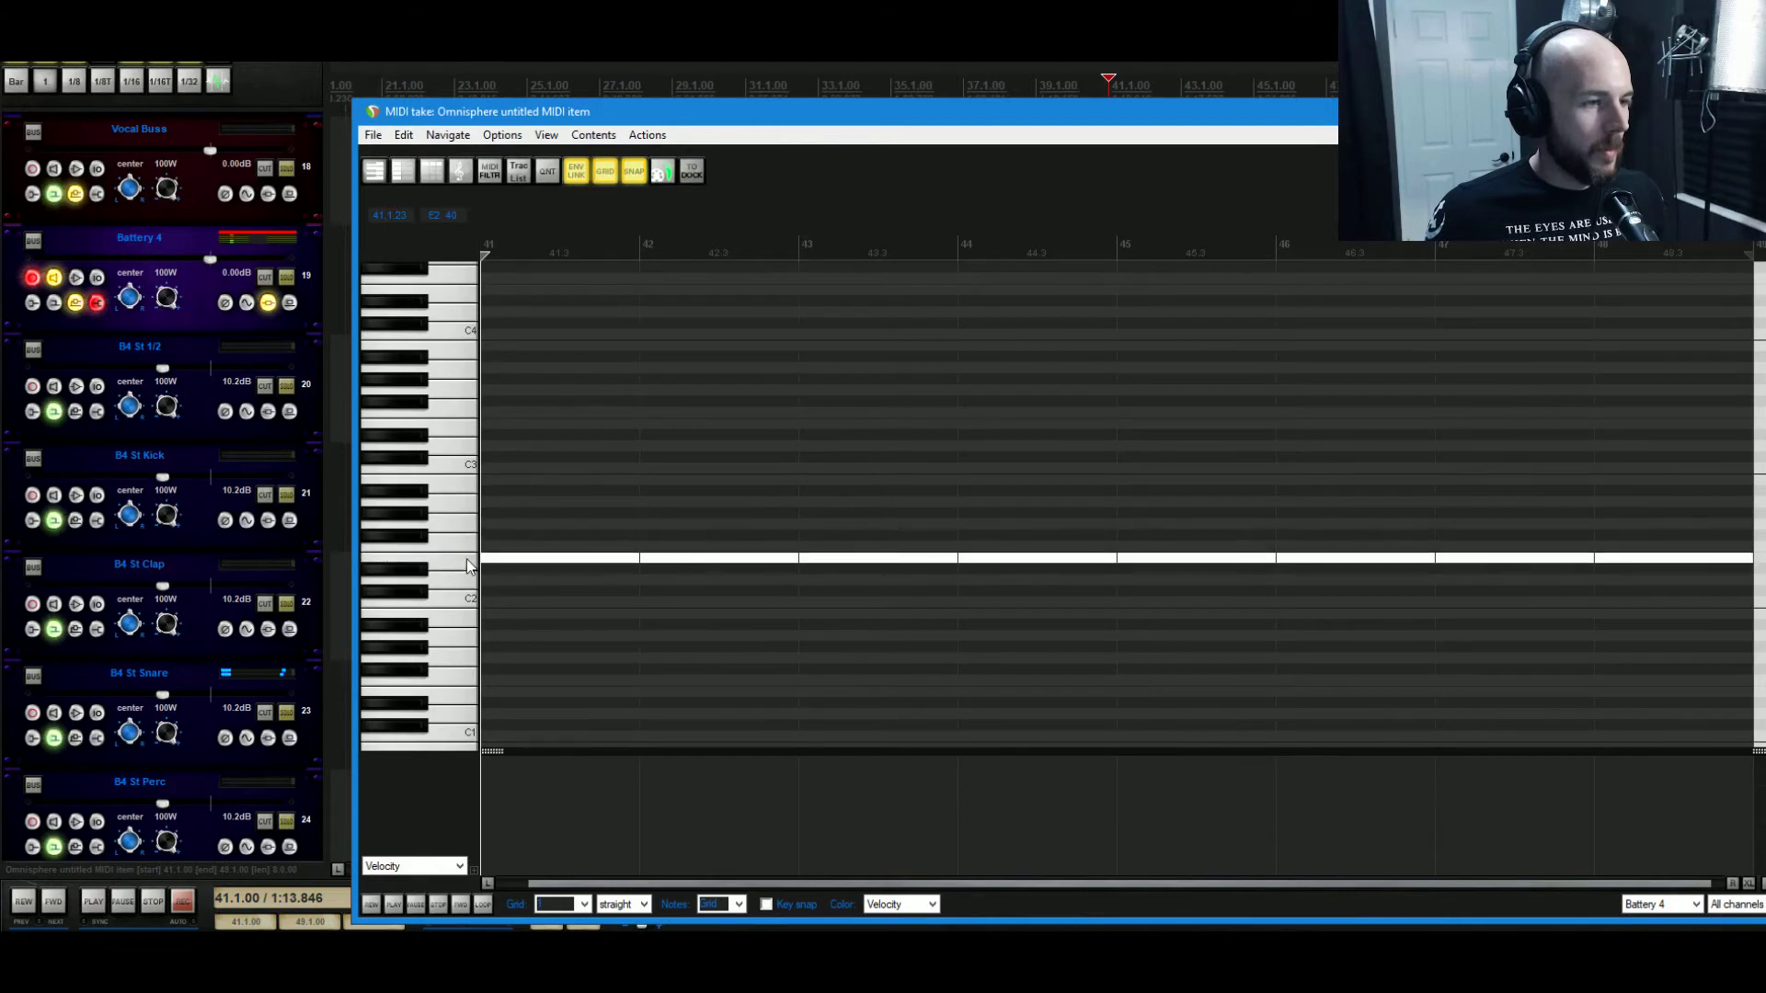
{"action": "left_click", "coordinate": [466, 565]}
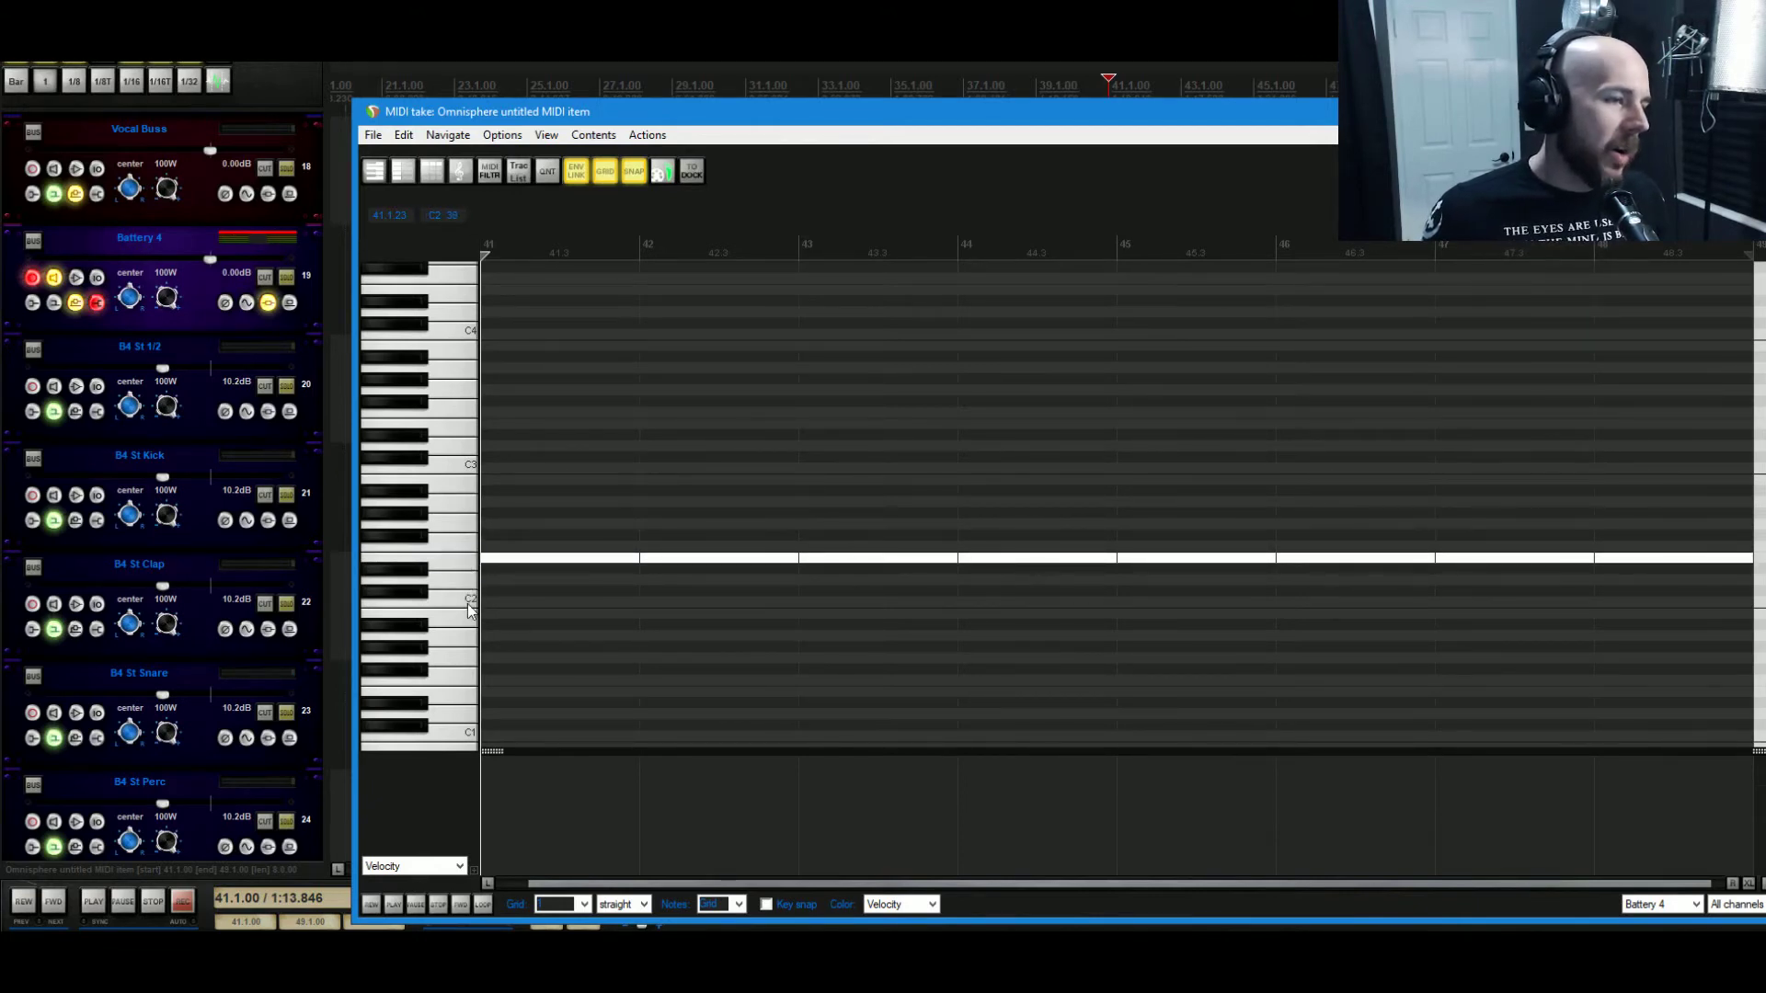
Play keys C2, D2, E2 and G2 in turn to compare the kick, clap, snare and percussion sounds.
{"action": "left_click", "coordinate": [469, 606]}
{"action": "left_click", "coordinate": [466, 582]}
{"action": "left_click", "coordinate": [464, 561]}
{"action": "left_click", "coordinate": [461, 524]}
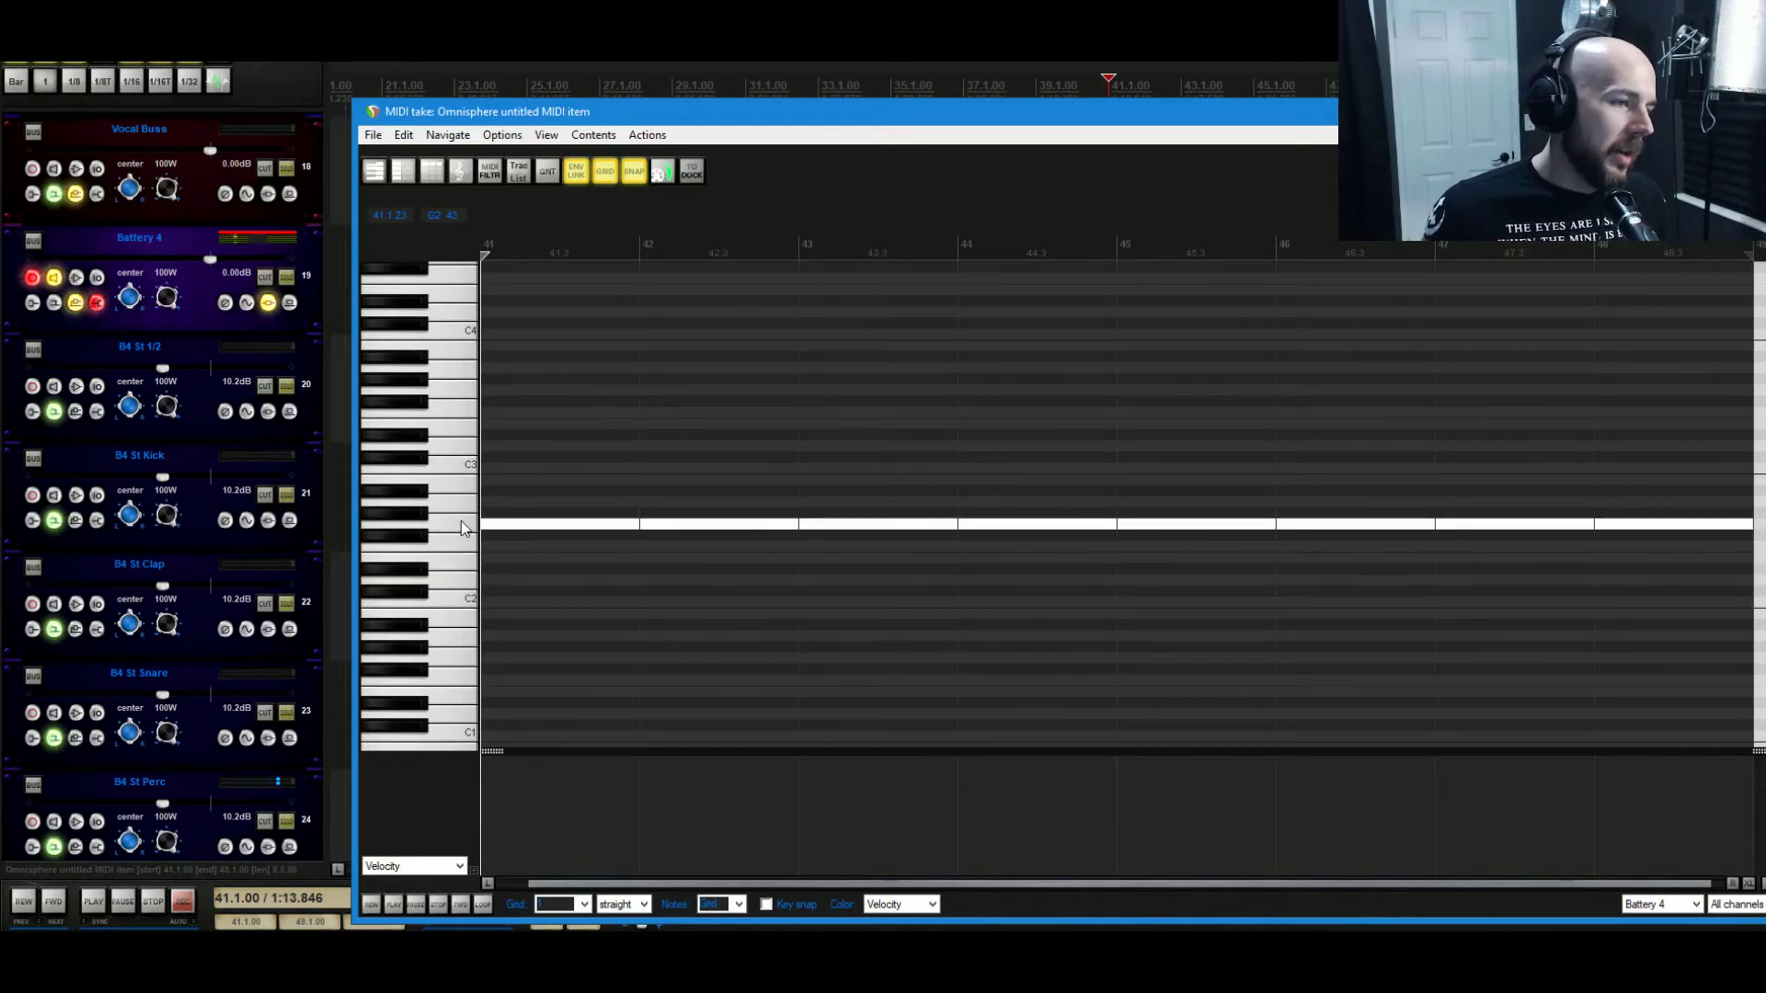
{"action": "left_click", "coordinate": [439, 534]}
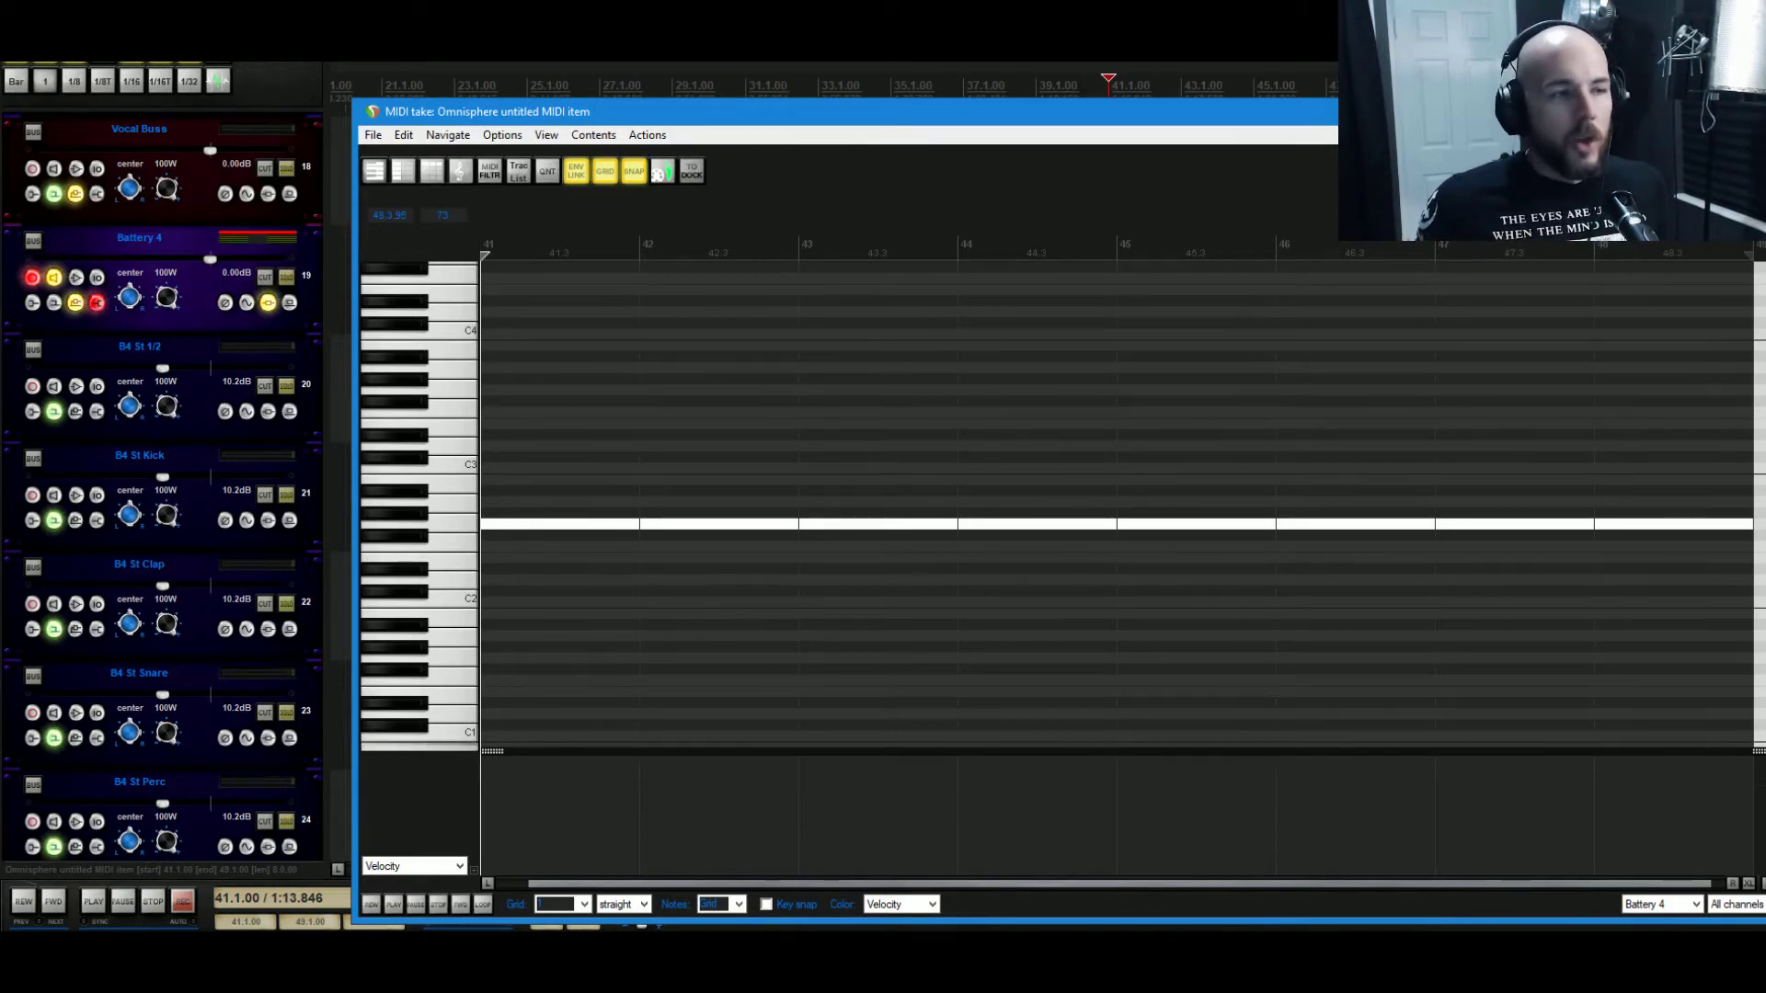
Maximize the MIDI editor, choose a different grid division, and return to the arrangement.
{"action": "left_click", "coordinate": [1736, 112]}
{"action": "left_click", "coordinate": [1759, 902]}
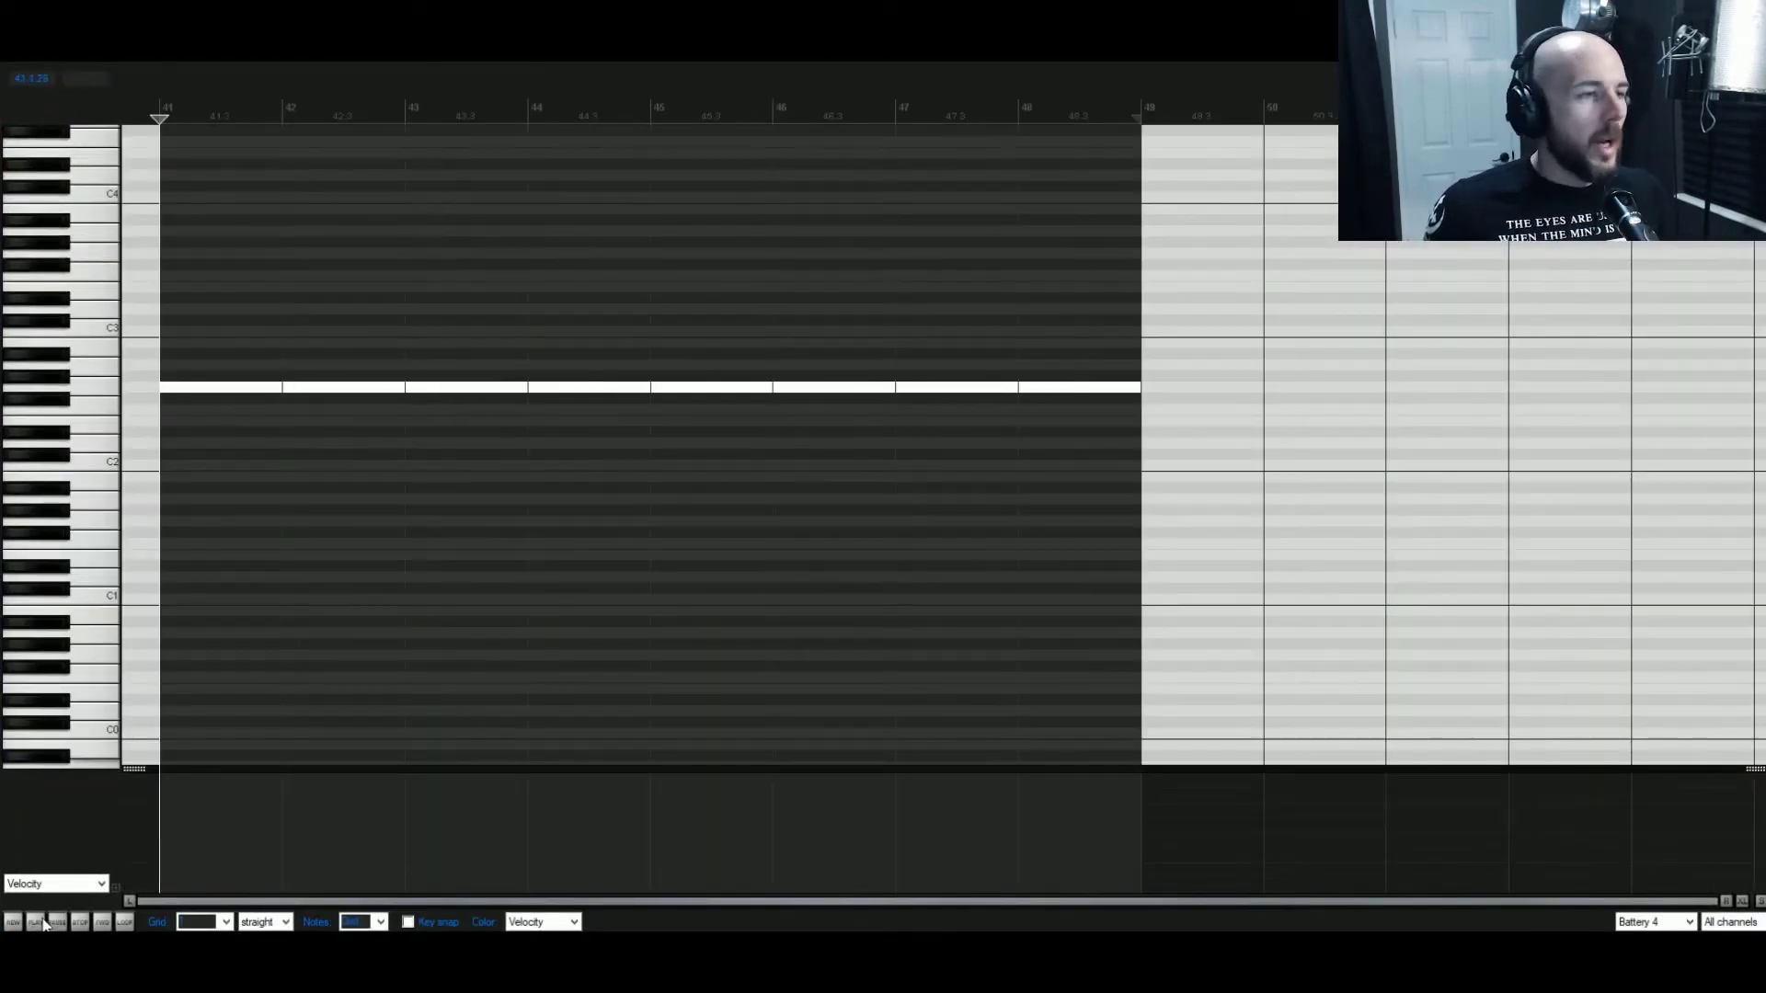
{"action": "left_click", "coordinate": [227, 922]}
{"action": "left_click", "coordinate": [199, 831]}
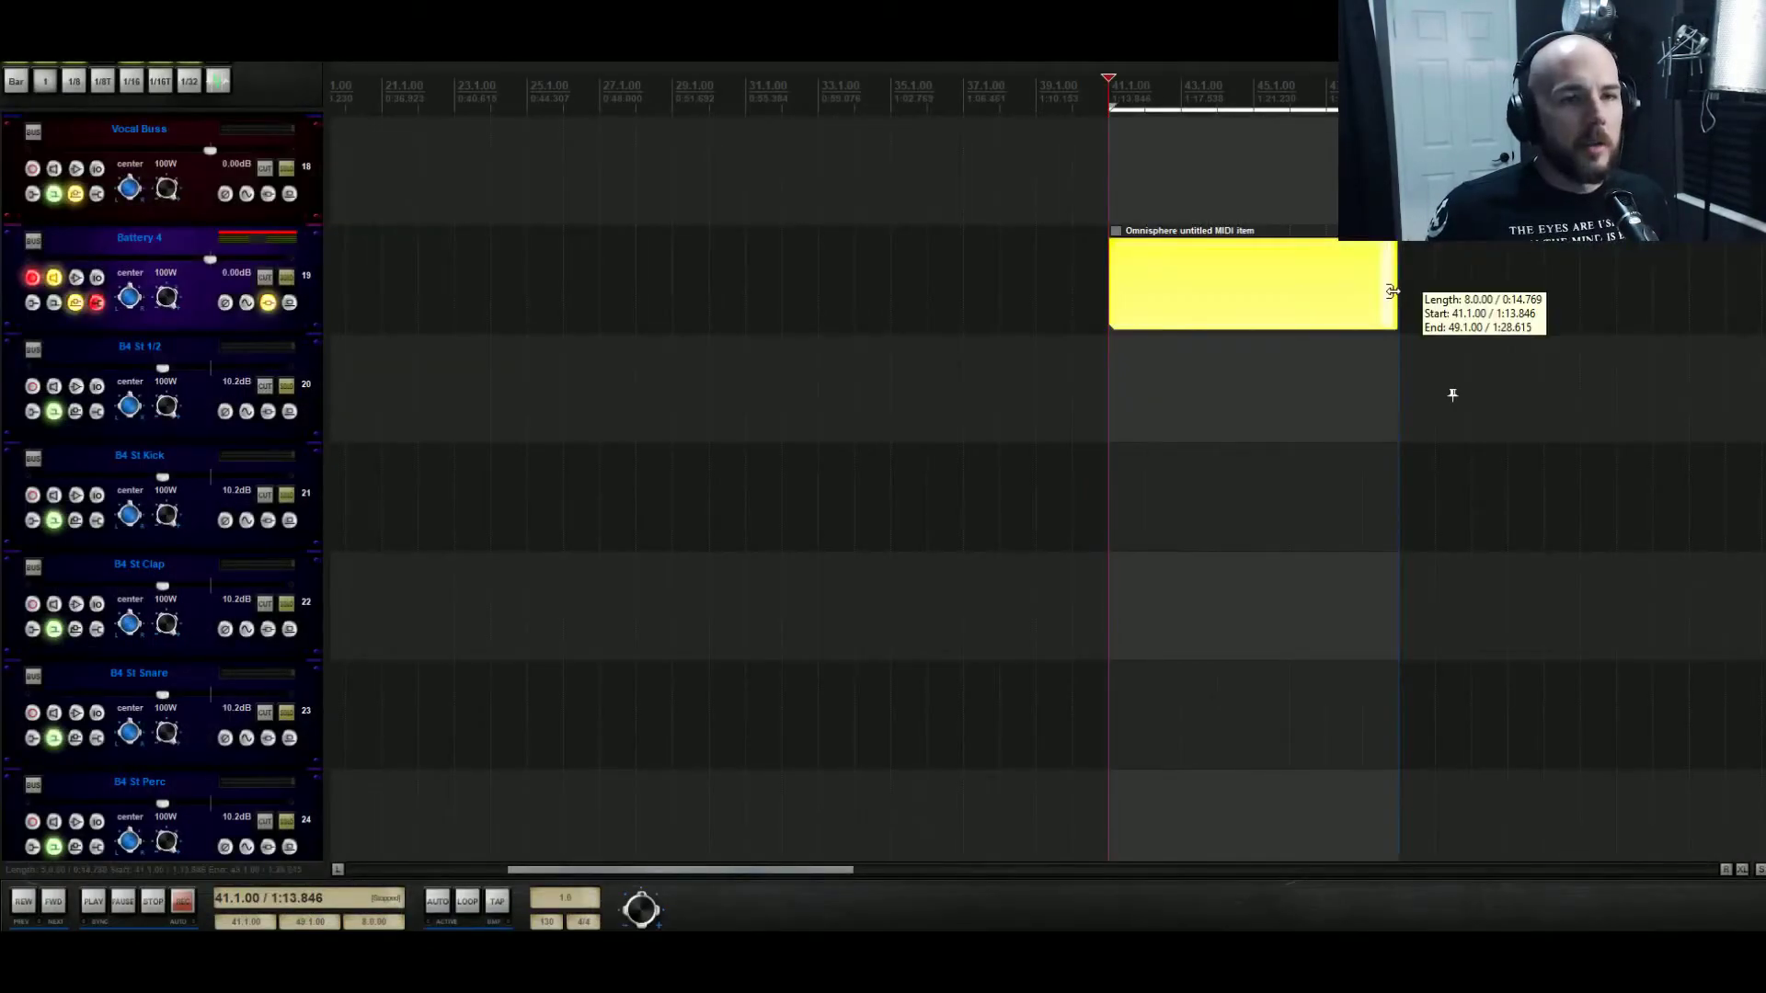
Shorten the Battery 4 MIDI item to four bars, ending at 45.1.00, and fit the time selection to it.
{"action": "left_click_drag", "start_coordinate": [1394, 280], "coordinate": [1246, 292]}
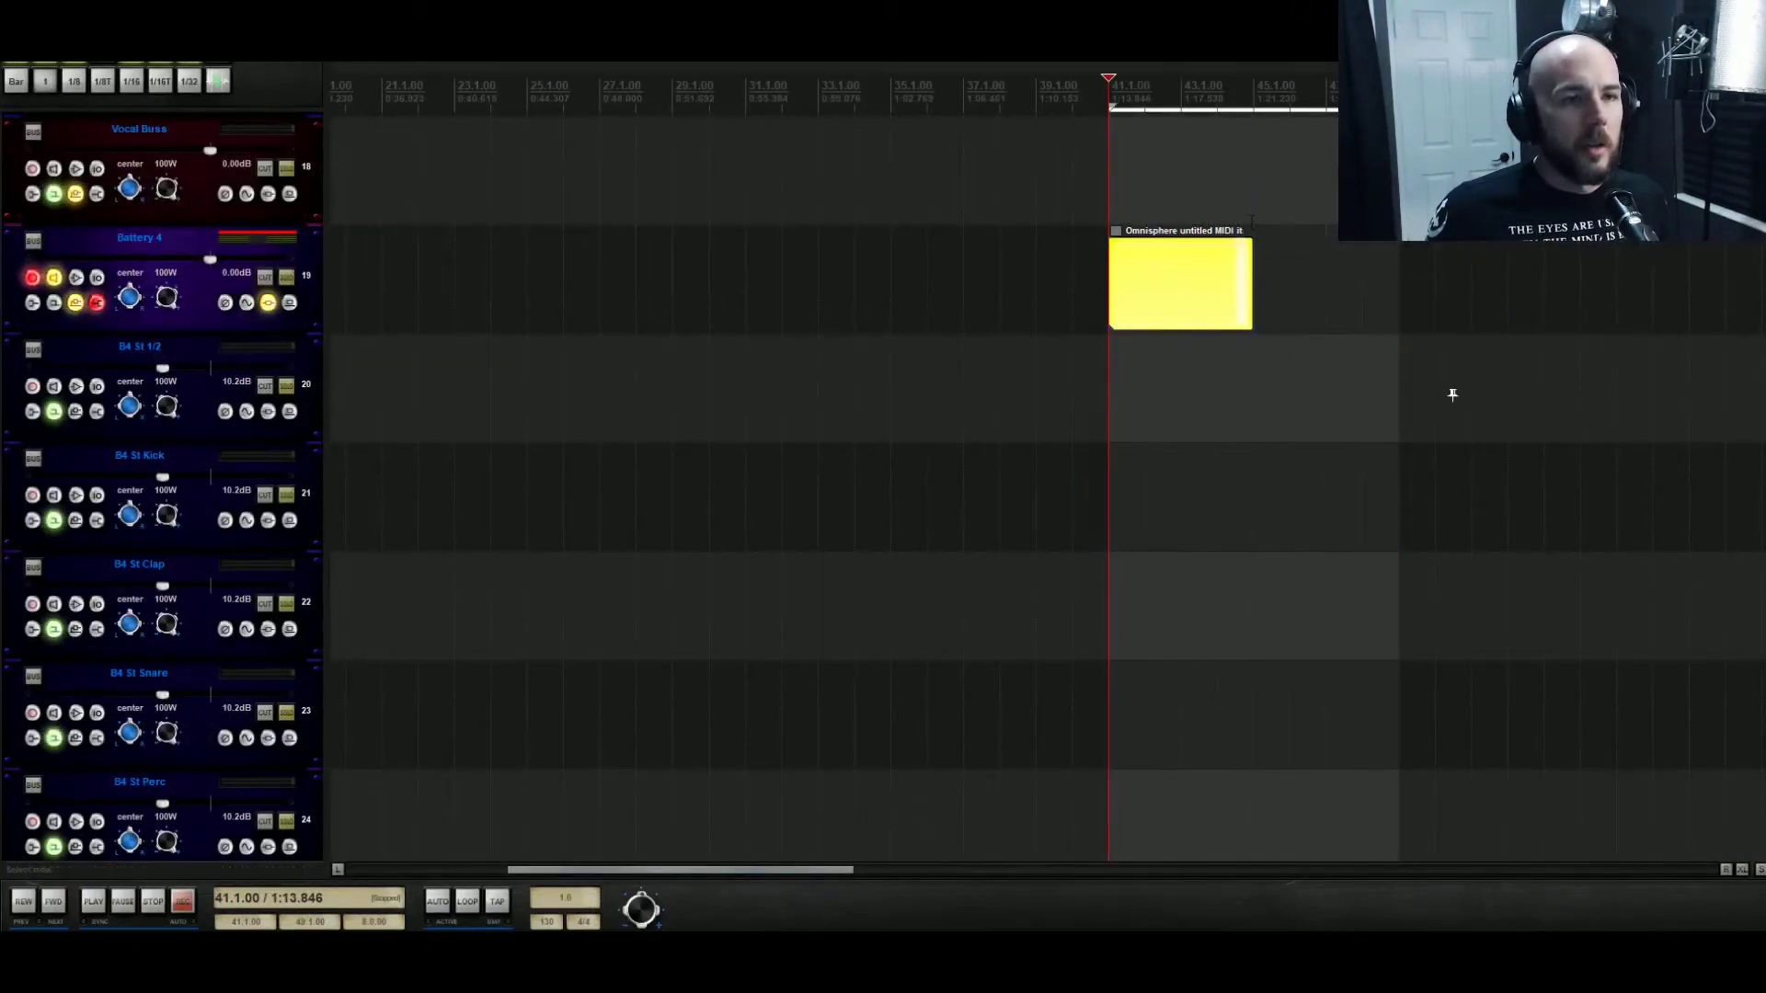
{"action": "left_click", "coordinate": [1743, 870]}
{"action": "left_click", "coordinate": [1745, 872]}
{"action": "left_click", "coordinate": [1746, 872]}
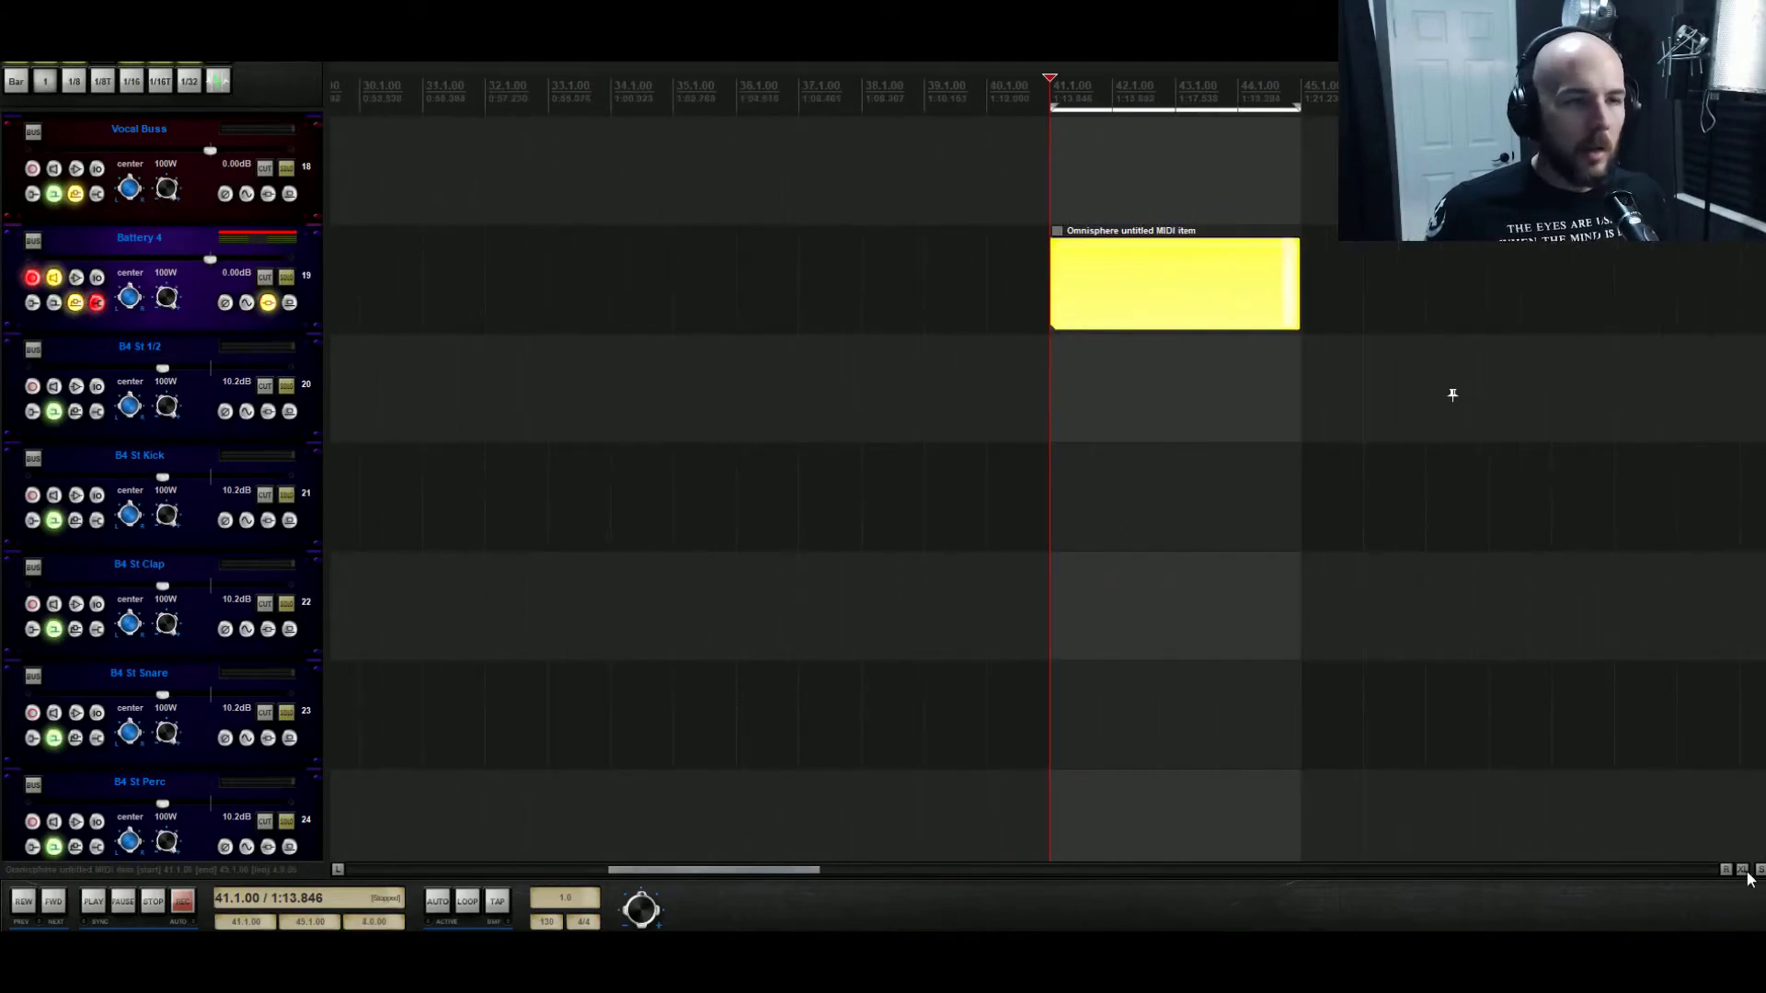
{"action": "left_click", "coordinate": [1745, 872]}
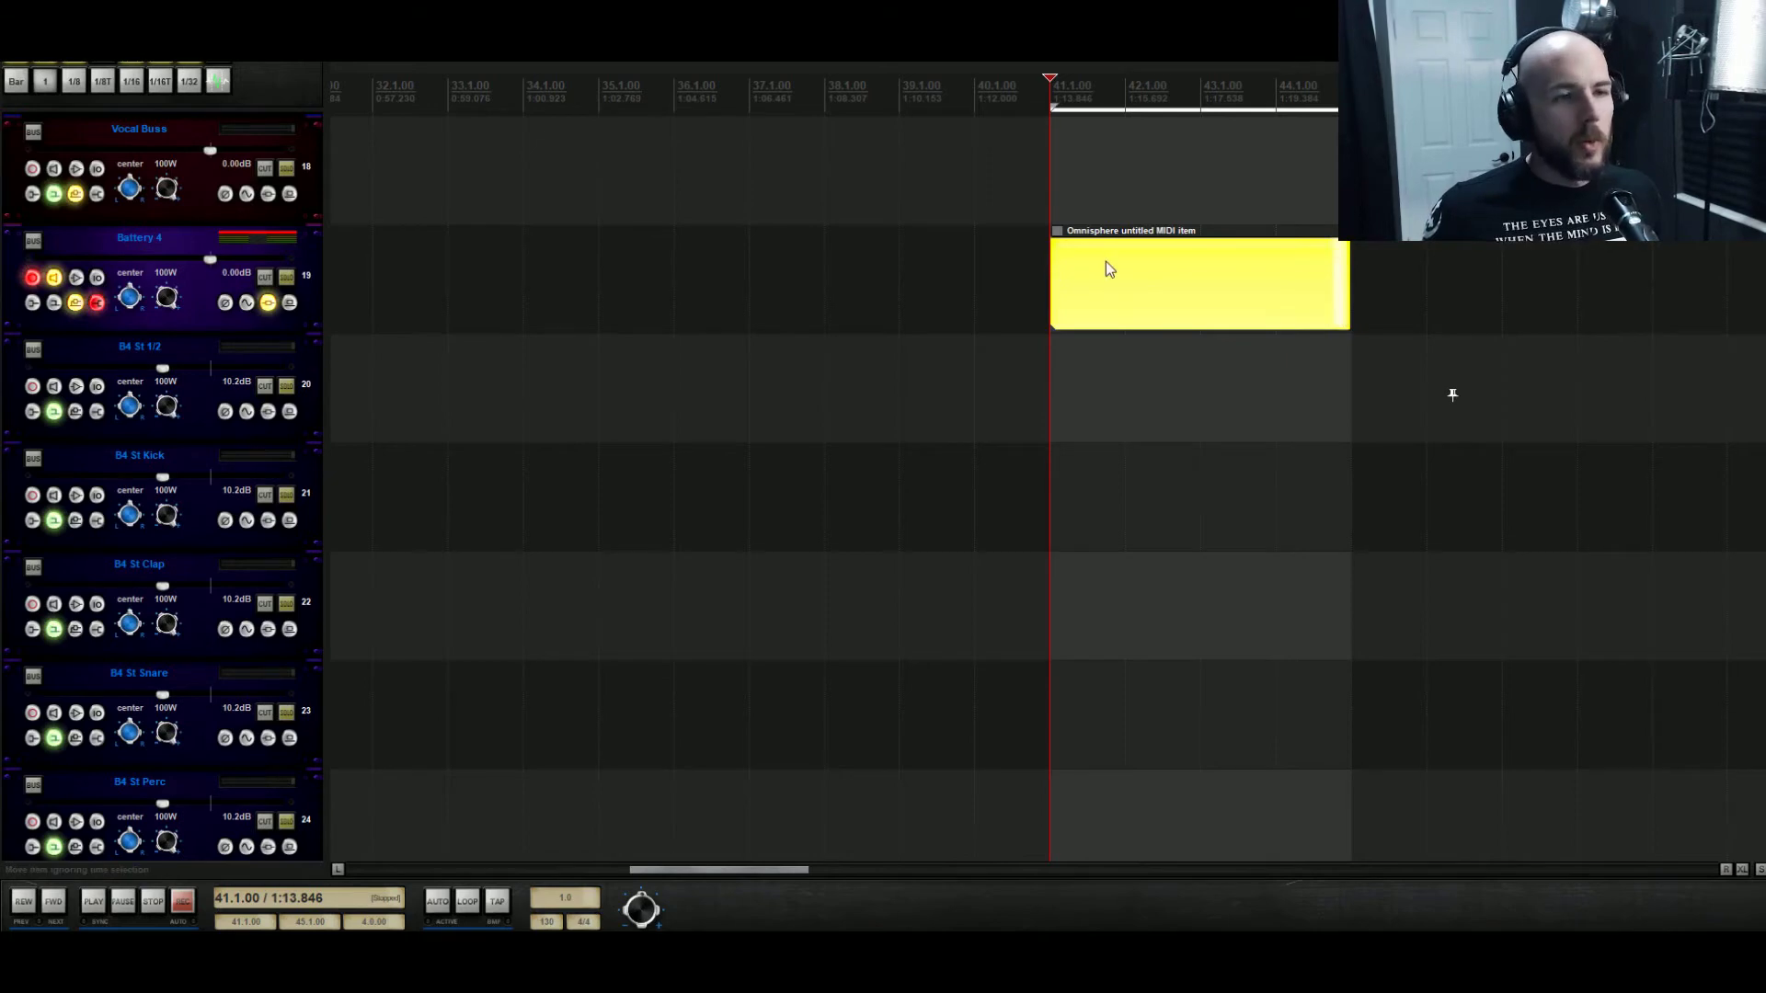
Select all cells from A1 to D12 in Battery 4 and lower their level together to about -11.4 dB.
{"action": "left_click", "coordinate": [268, 303]}
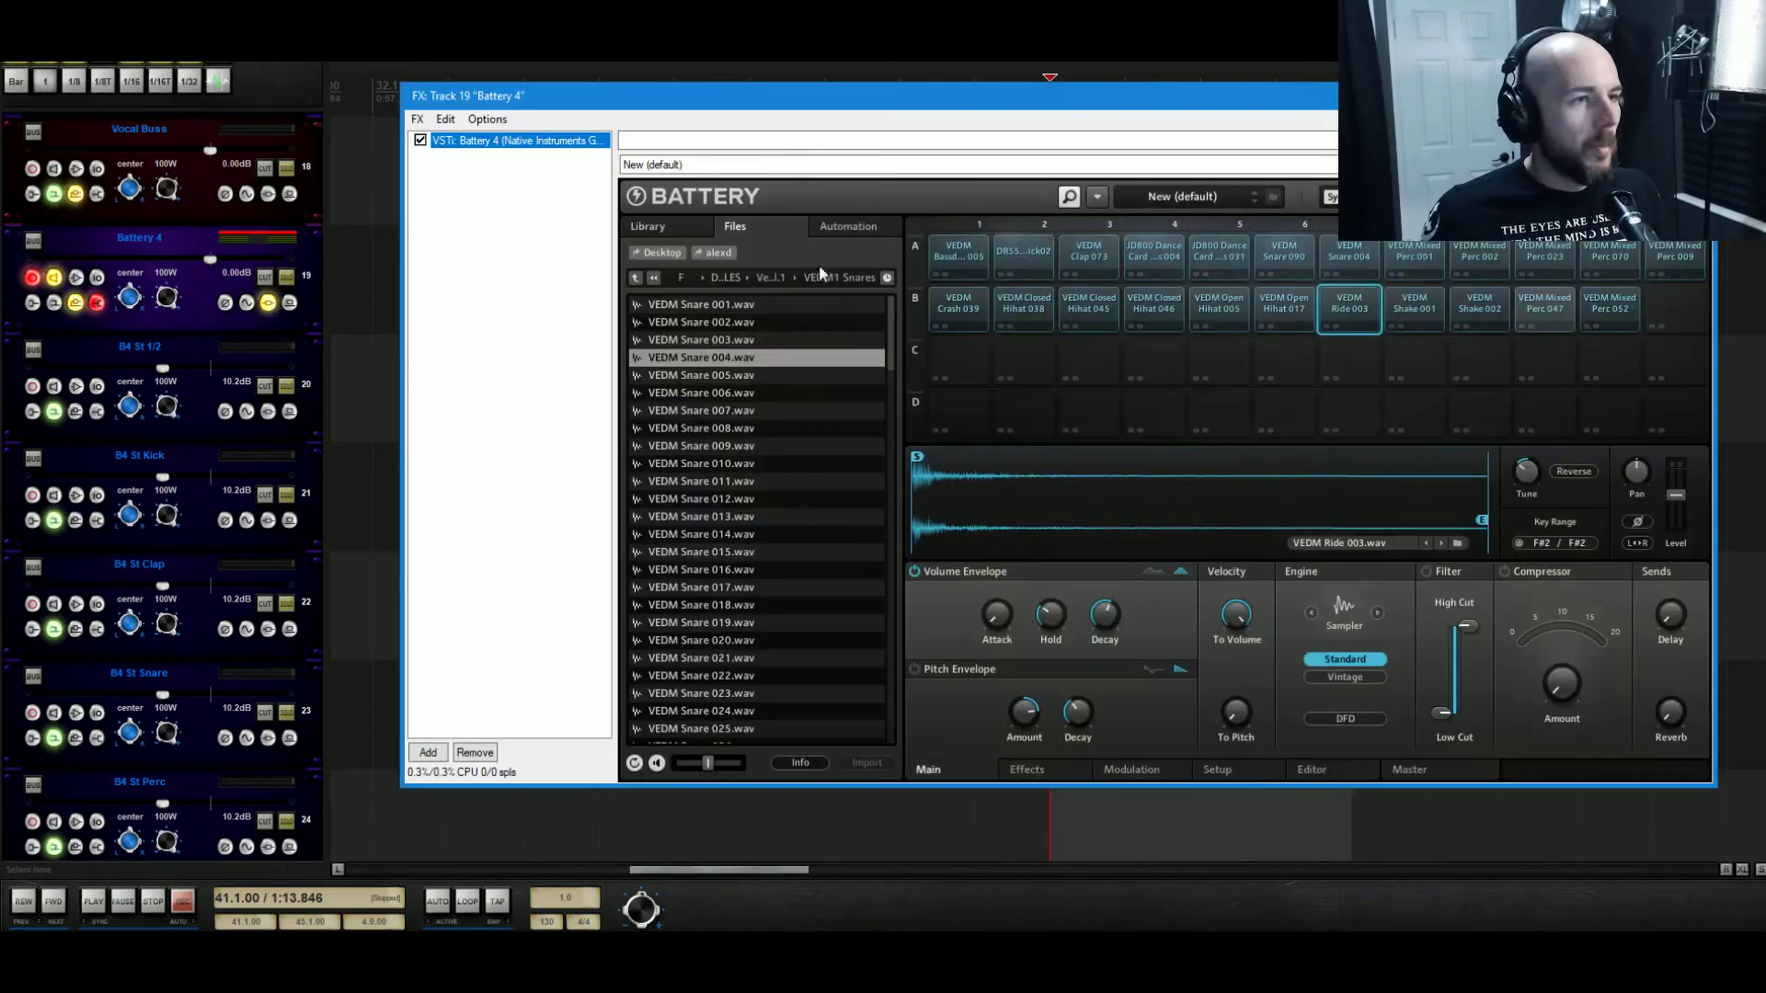
{"action": "left_click", "coordinate": [958, 257]}
{"action": "left_click", "coordinate": [1689, 433]}
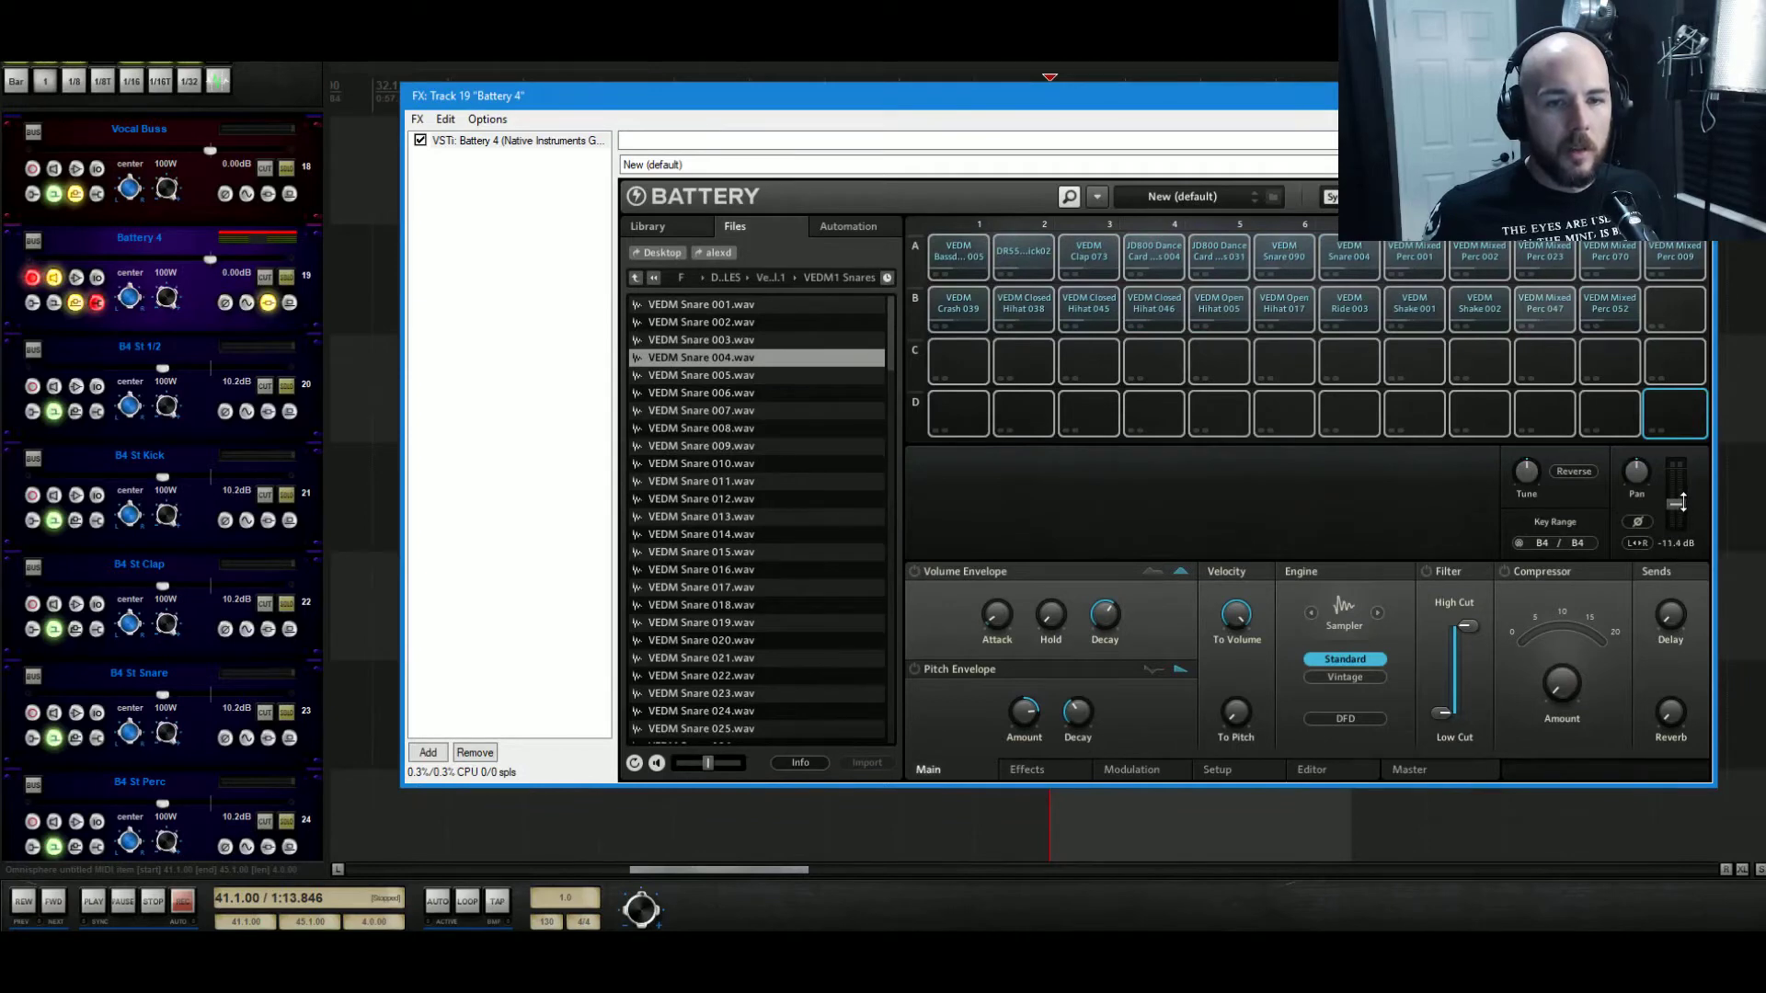
Audition cells A1, A2, VEDM Shake 001 and VEDM Mixed Perc 001 at the new level, and close the plug-in window.
{"action": "left_click", "coordinate": [957, 257]}
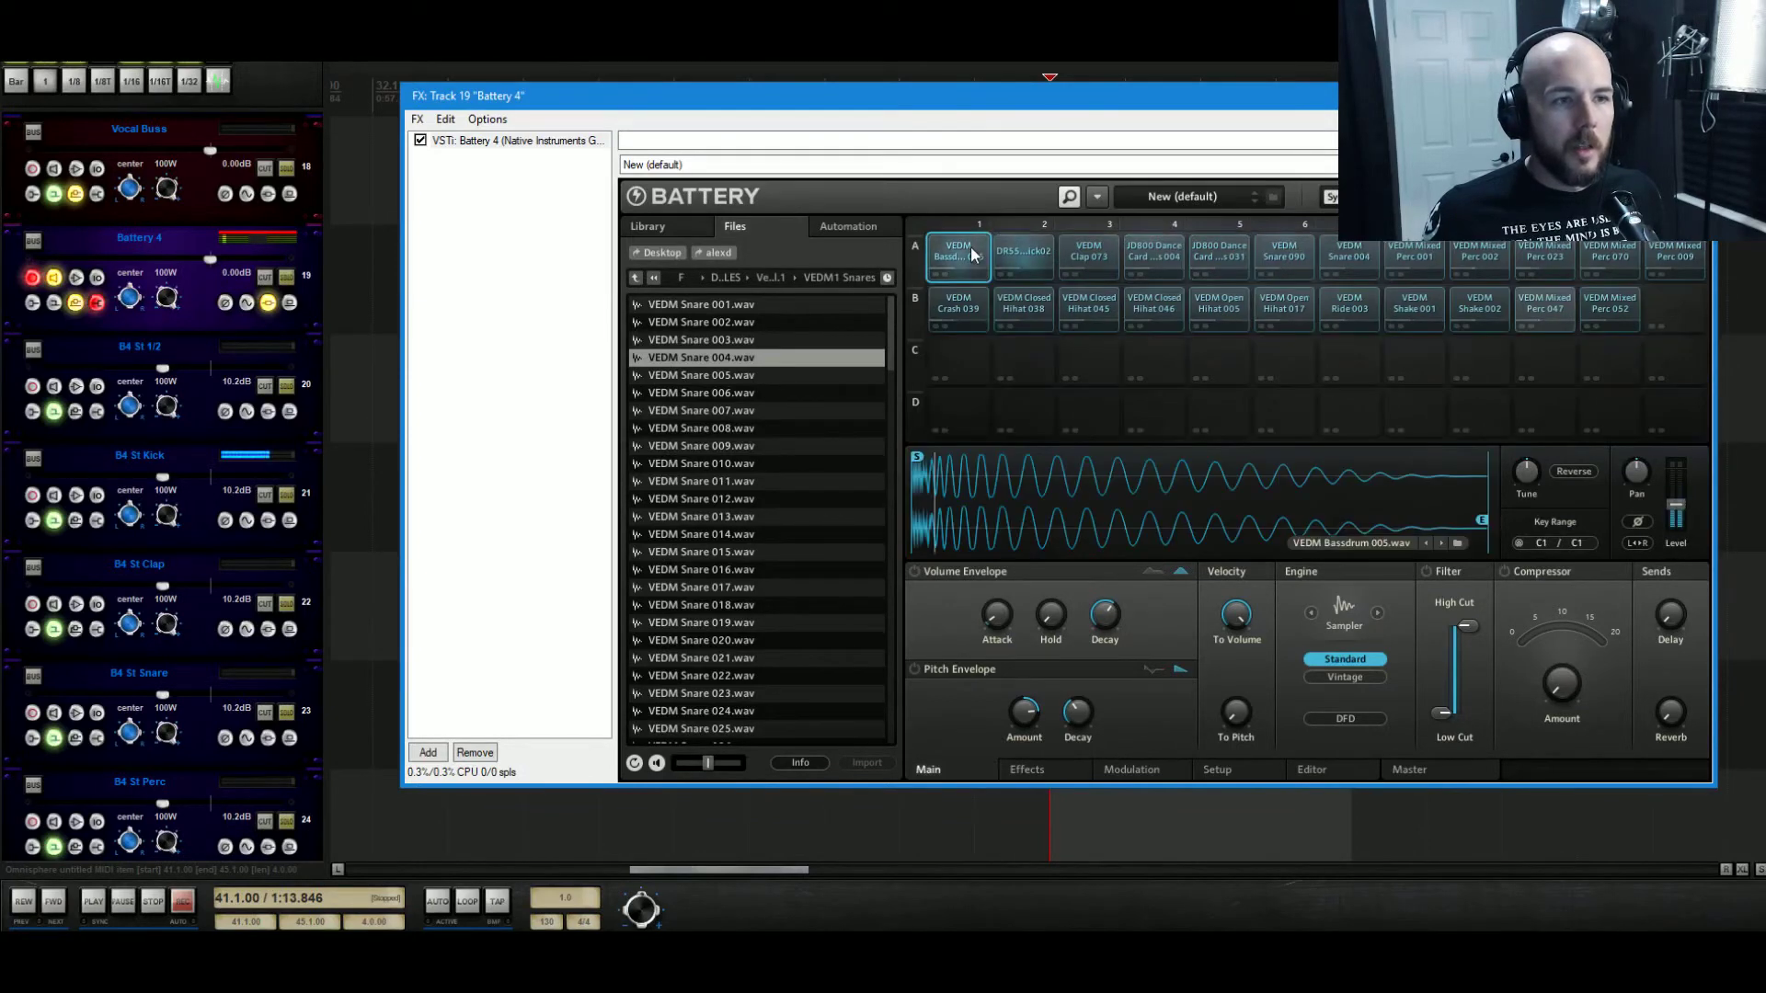
{"action": "left_click", "coordinate": [1023, 255]}
{"action": "left_click", "coordinate": [1415, 304]}
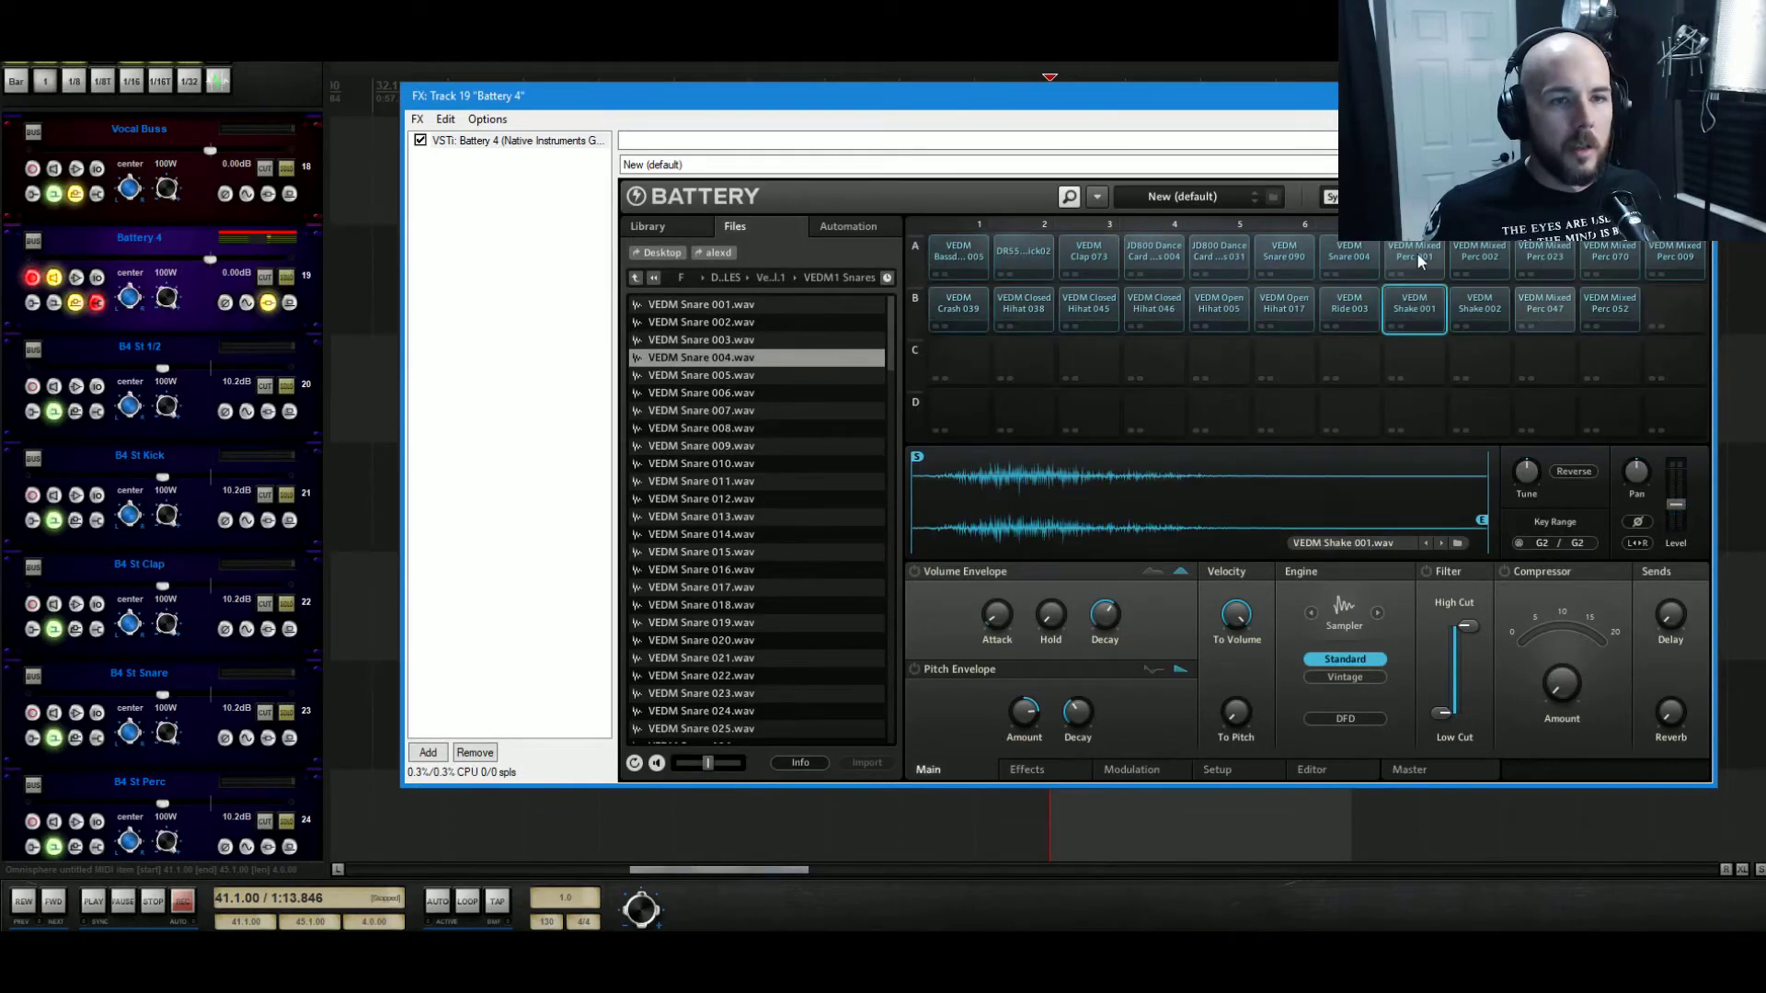
{"action": "left_click", "coordinate": [1414, 257]}
{"action": "key", "text": "Escape"}
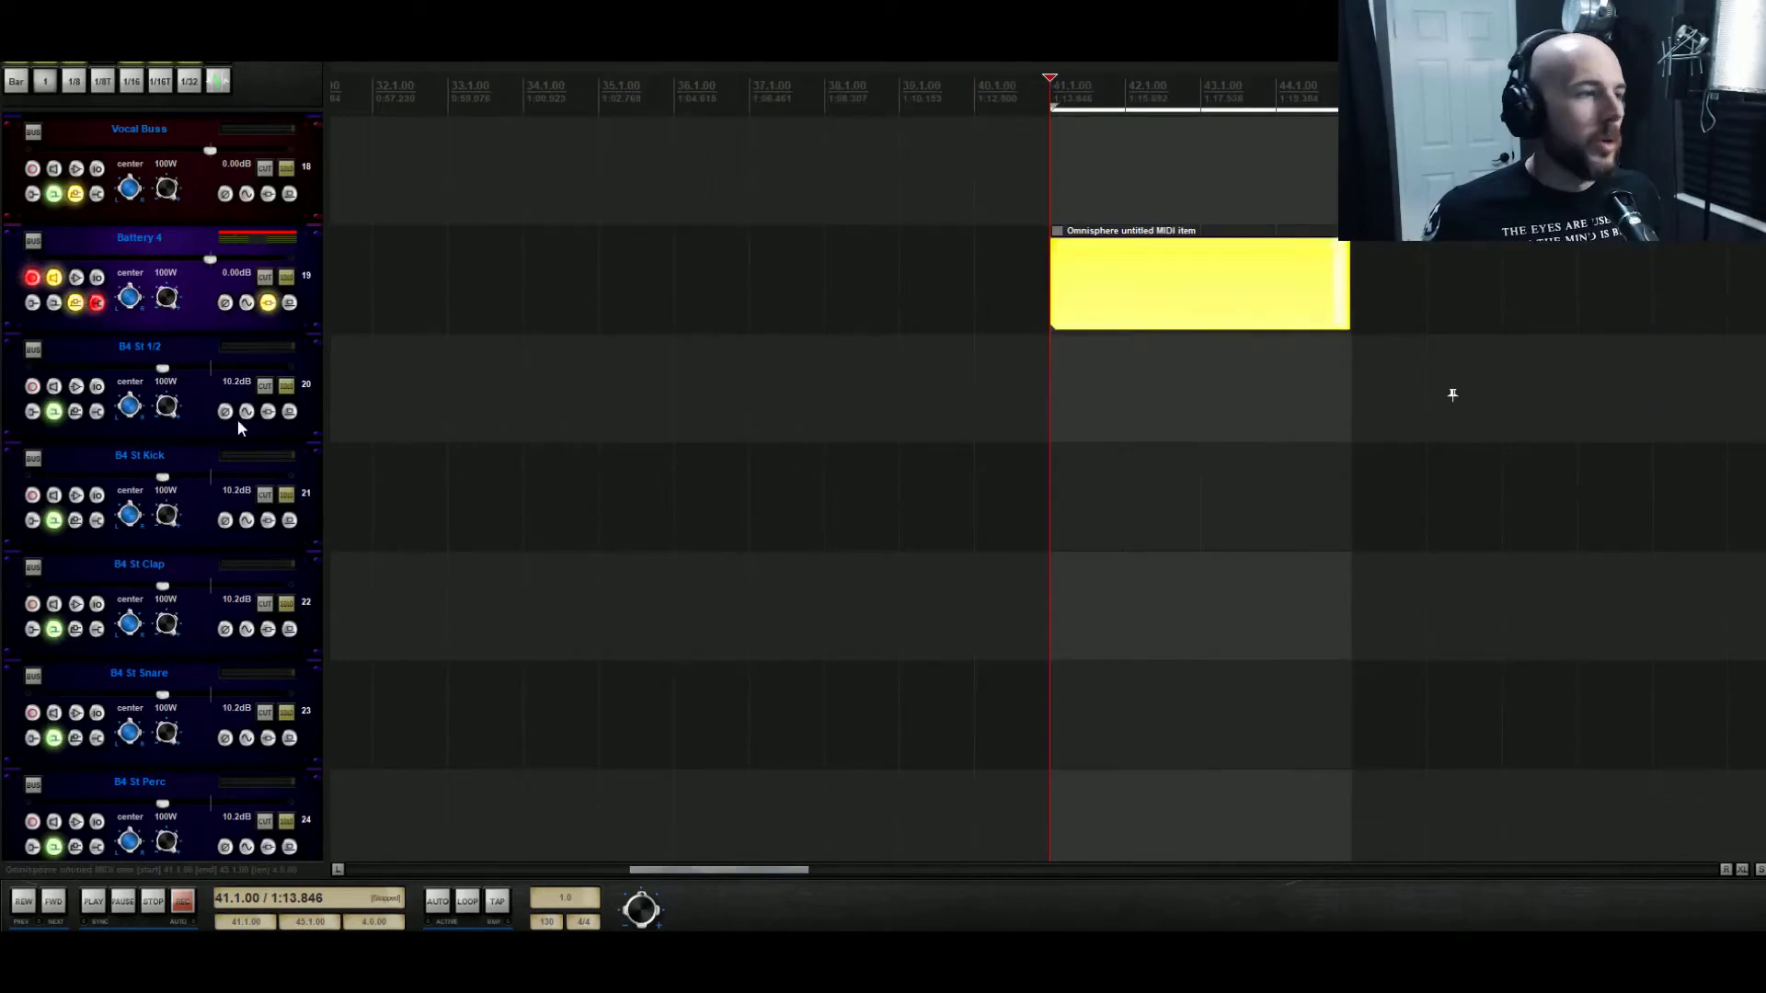
Open the Battery 4 MIDI item and enter C2 notes on every beat across all four bars, 41 to 44.
{"action": "double_click", "coordinate": [1061, 284]}
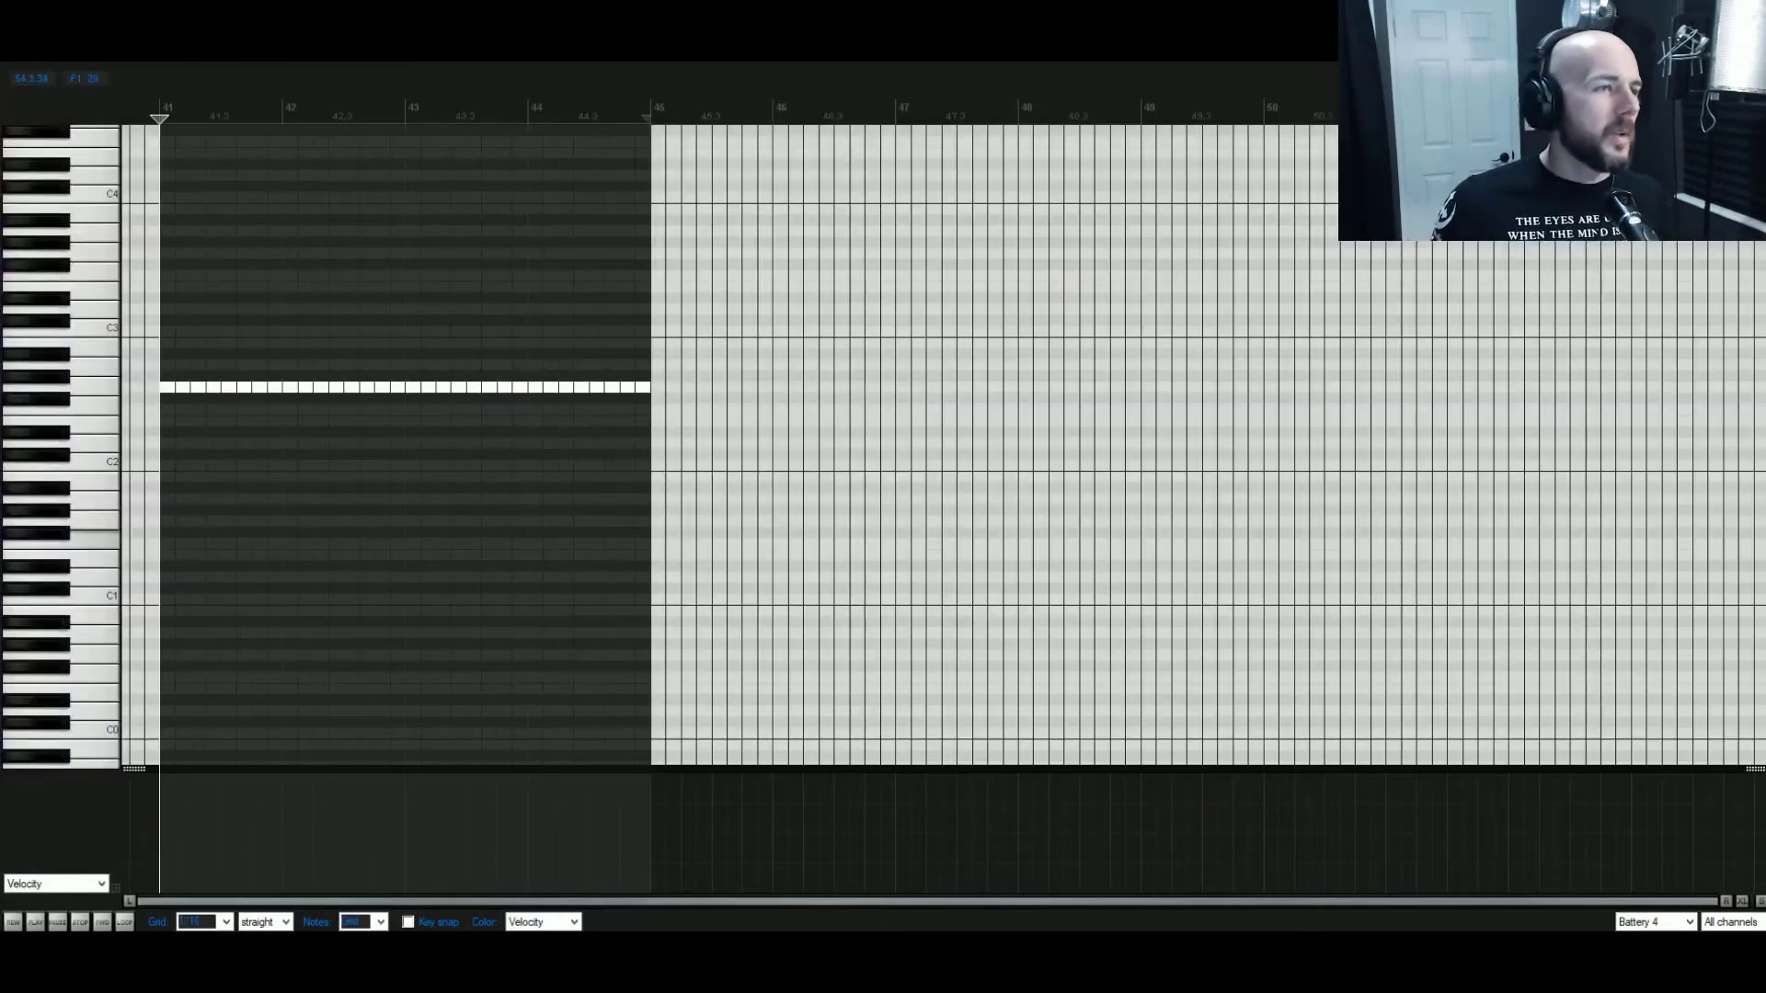
{"action": "left_click", "coordinate": [1740, 900]}
{"action": "left_click", "coordinate": [1740, 900]}
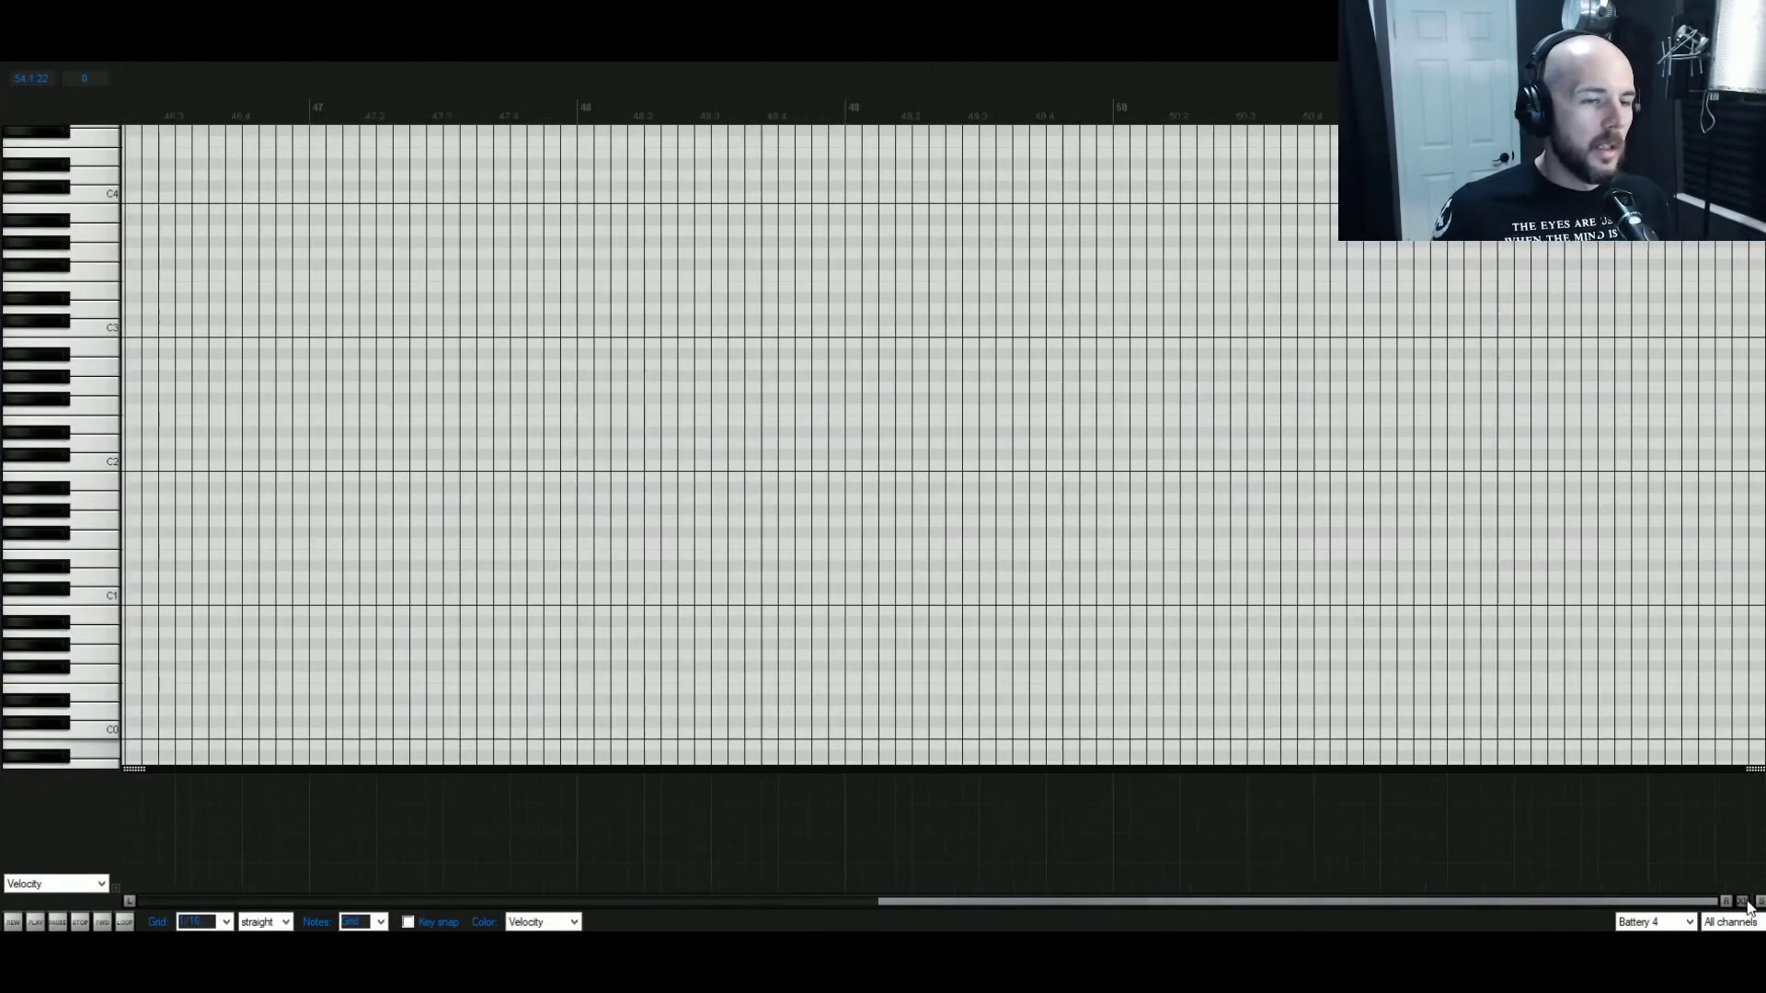
{"action": "left_click_drag", "start_coordinate": [1657, 909], "coordinate": [611, 793]}
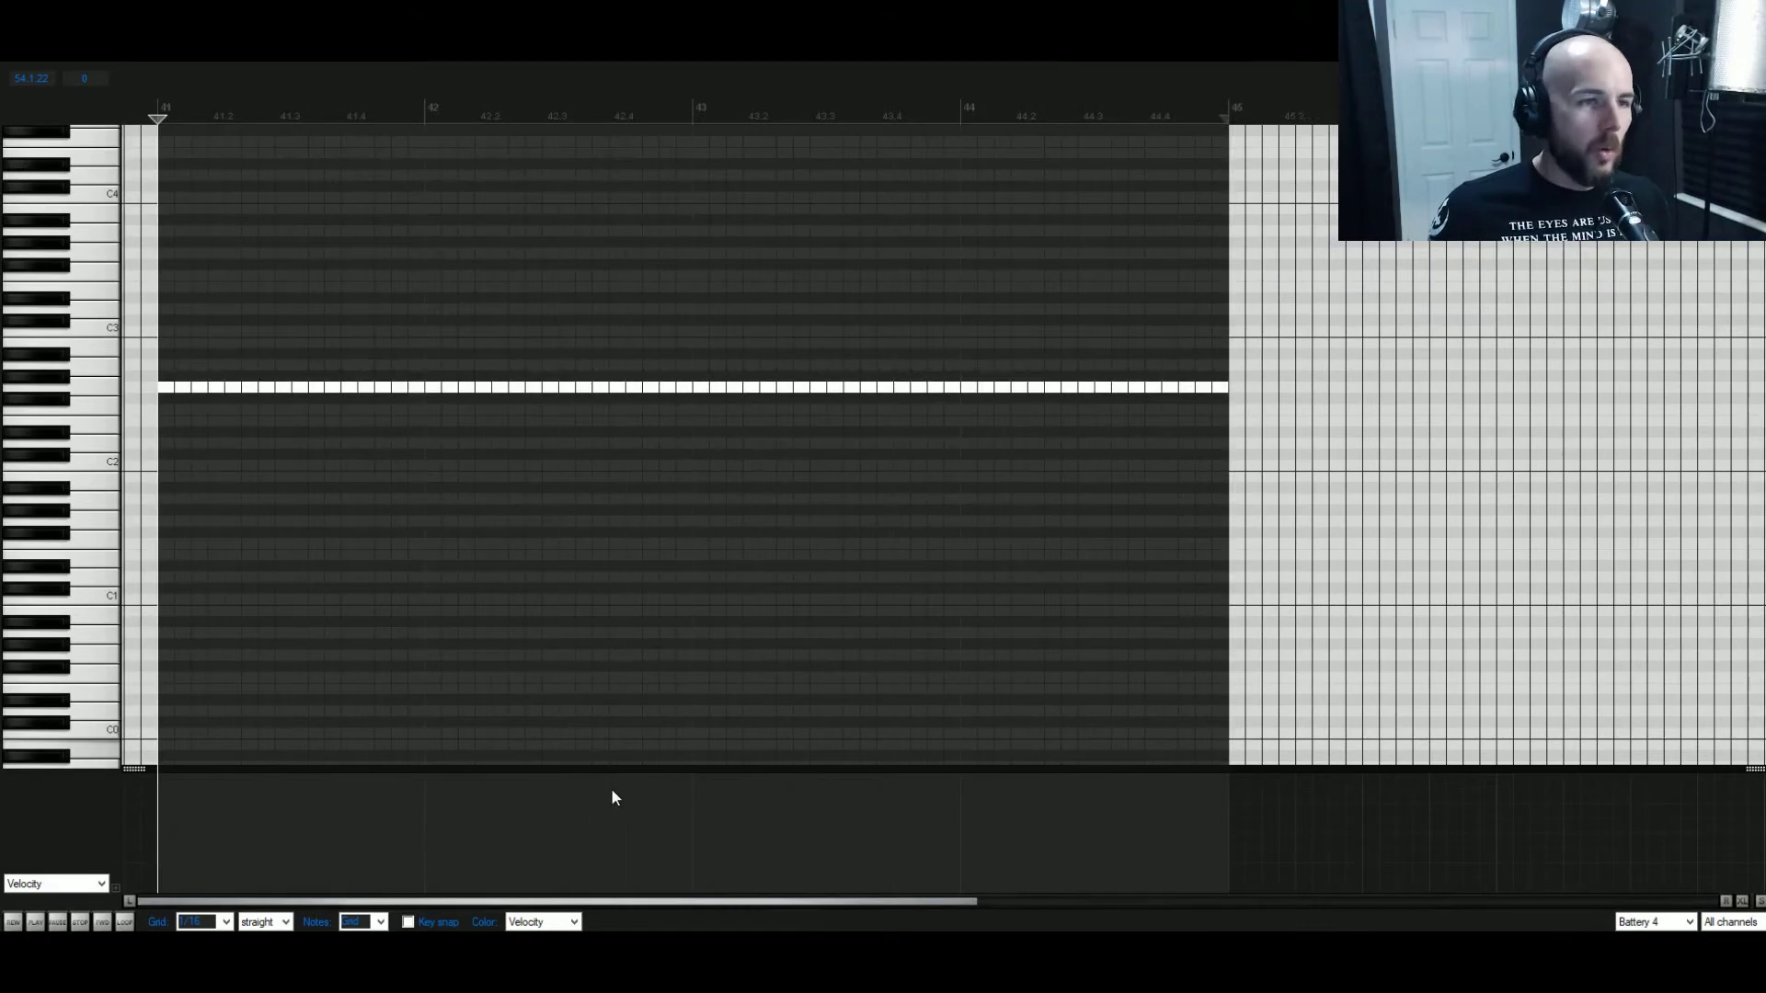
{"action": "left_click", "coordinate": [101, 467]}
{"action": "left_click", "coordinate": [166, 465]}
{"action": "left_click", "coordinate": [234, 465]}
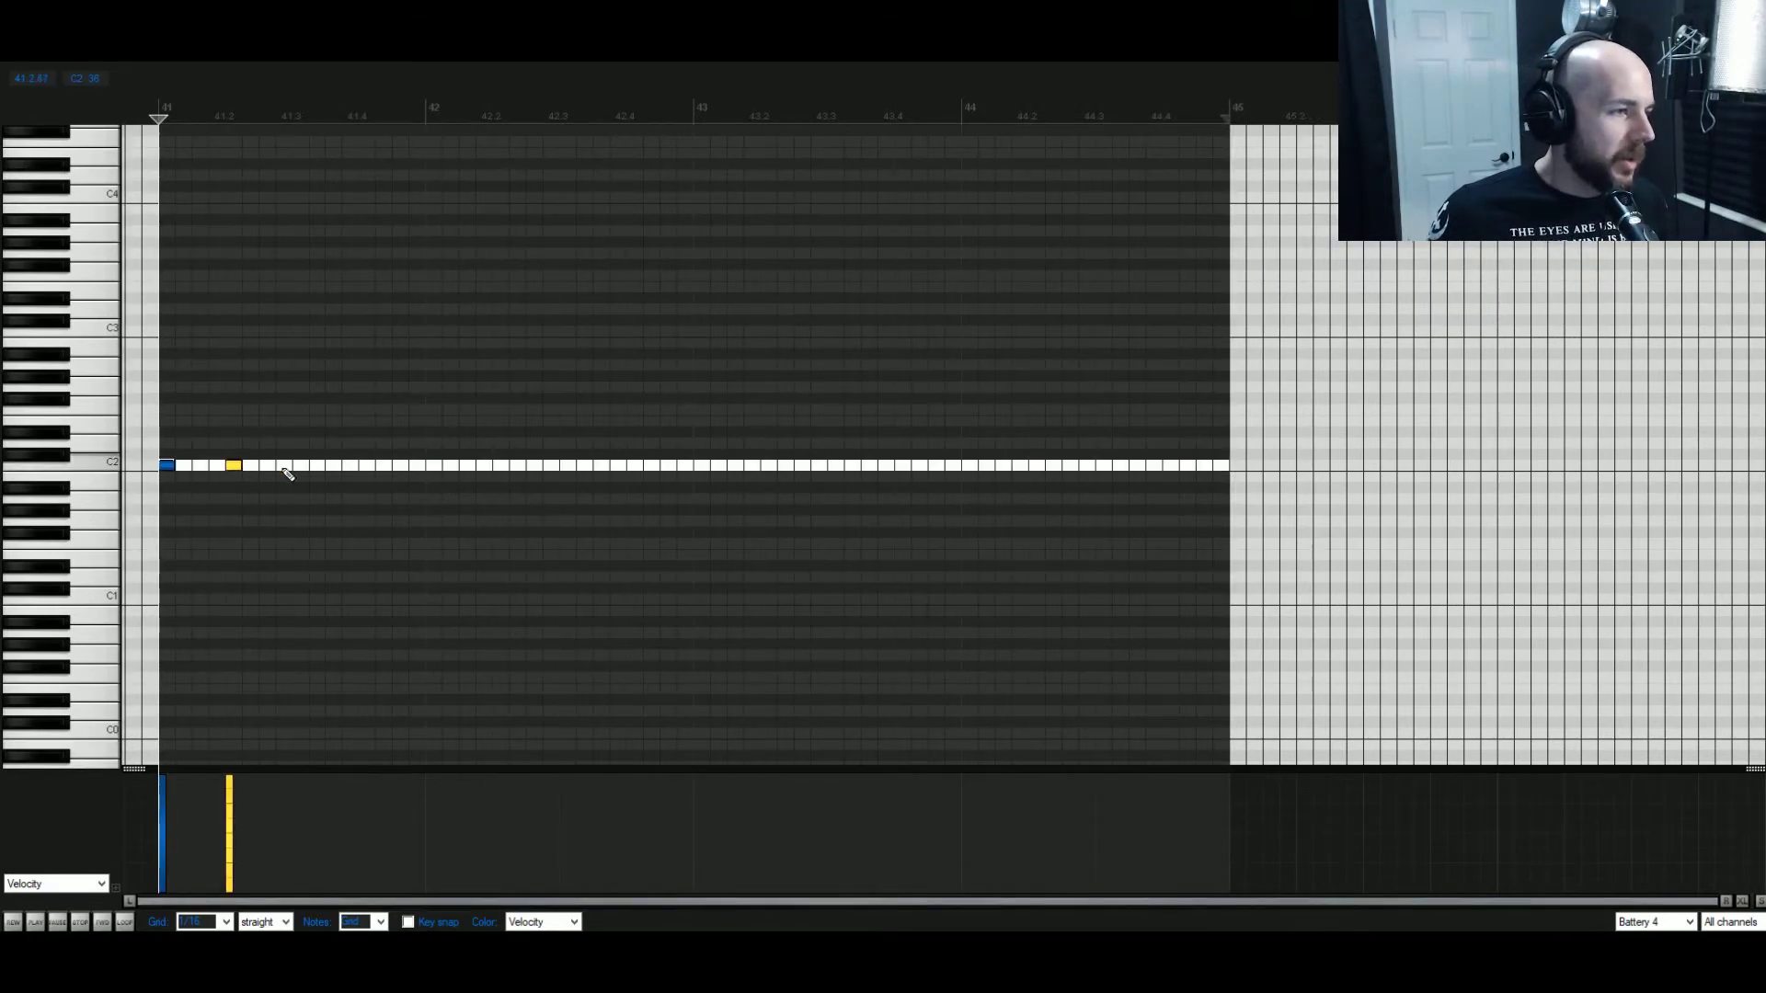
{"action": "left_click", "coordinate": [300, 465]}
{"action": "left_click", "coordinate": [366, 466]}
{"action": "left_click_drag", "start_coordinate": [493, 361], "coordinate": [968, 467]}
Layer D2 and E2 notes over beats 2 and 4 of all four bars, and return to the arrangement.
{"action": "left_click_drag", "start_coordinate": [232, 463], "coordinate": [235, 432]}
{"action": "left_click_drag", "start_coordinate": [368, 458], "coordinate": [367, 422]}
{"action": "left_click_drag", "start_coordinate": [593, 359], "coordinate": [1050, 447]}
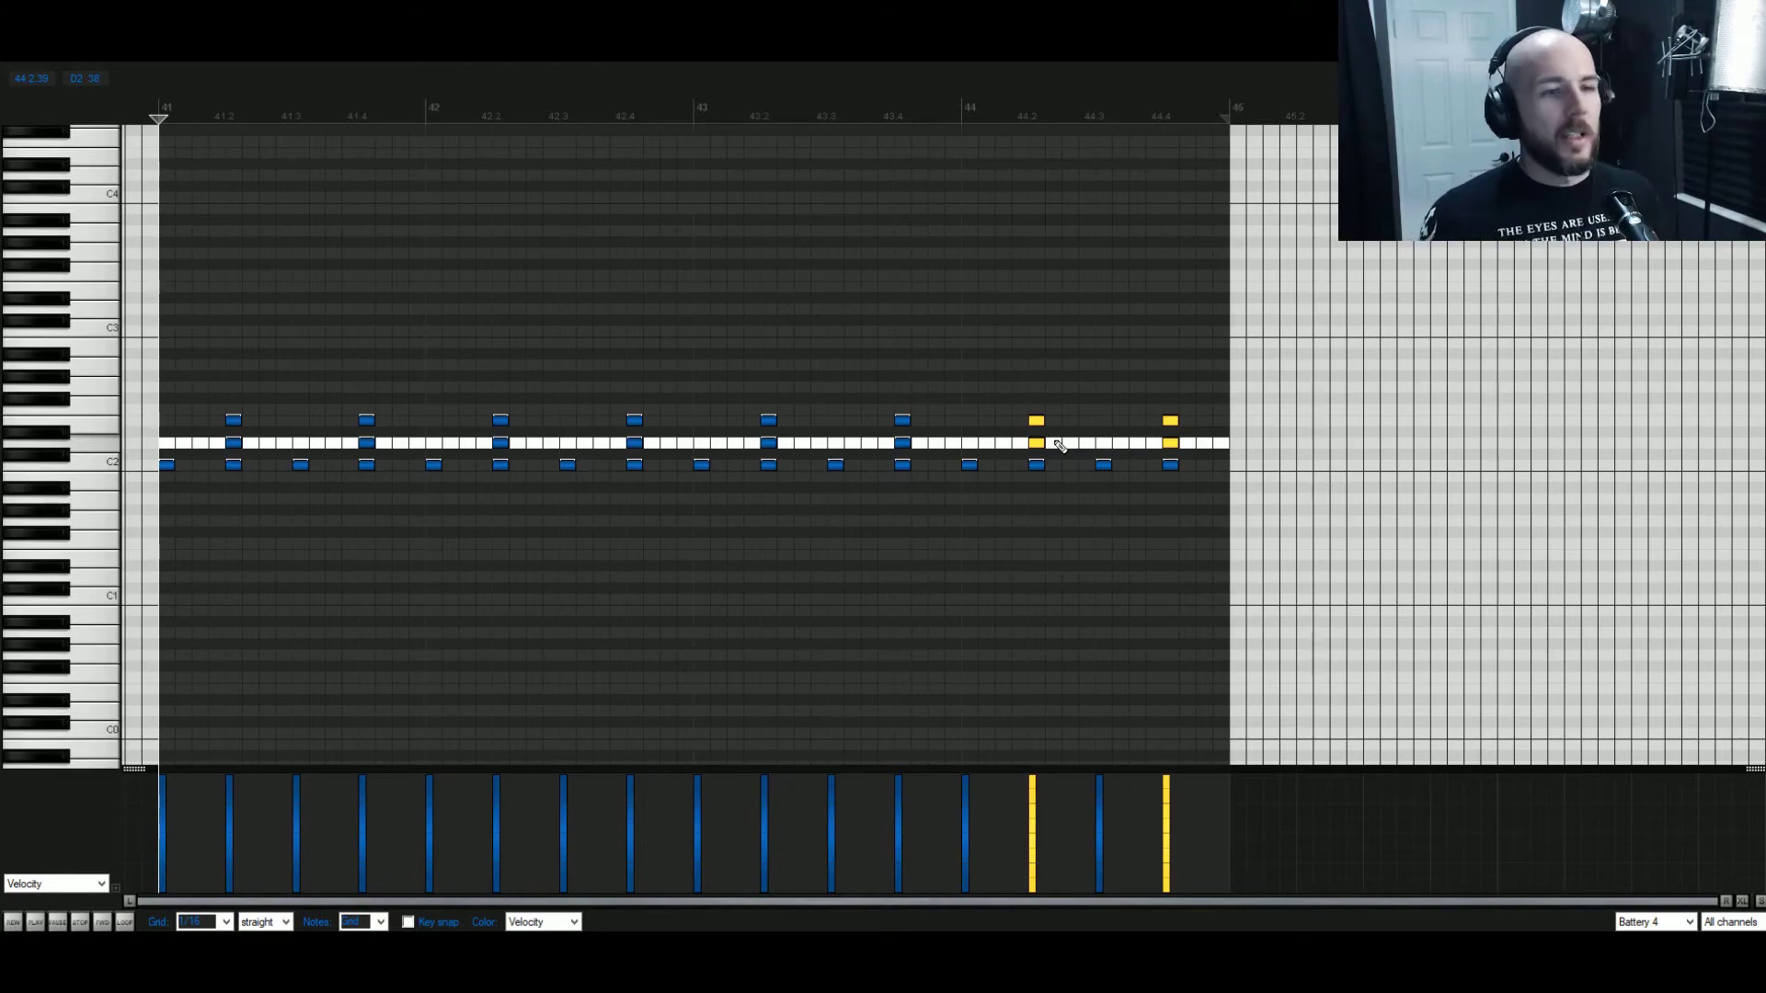
{"action": "key", "text": "Escape"}
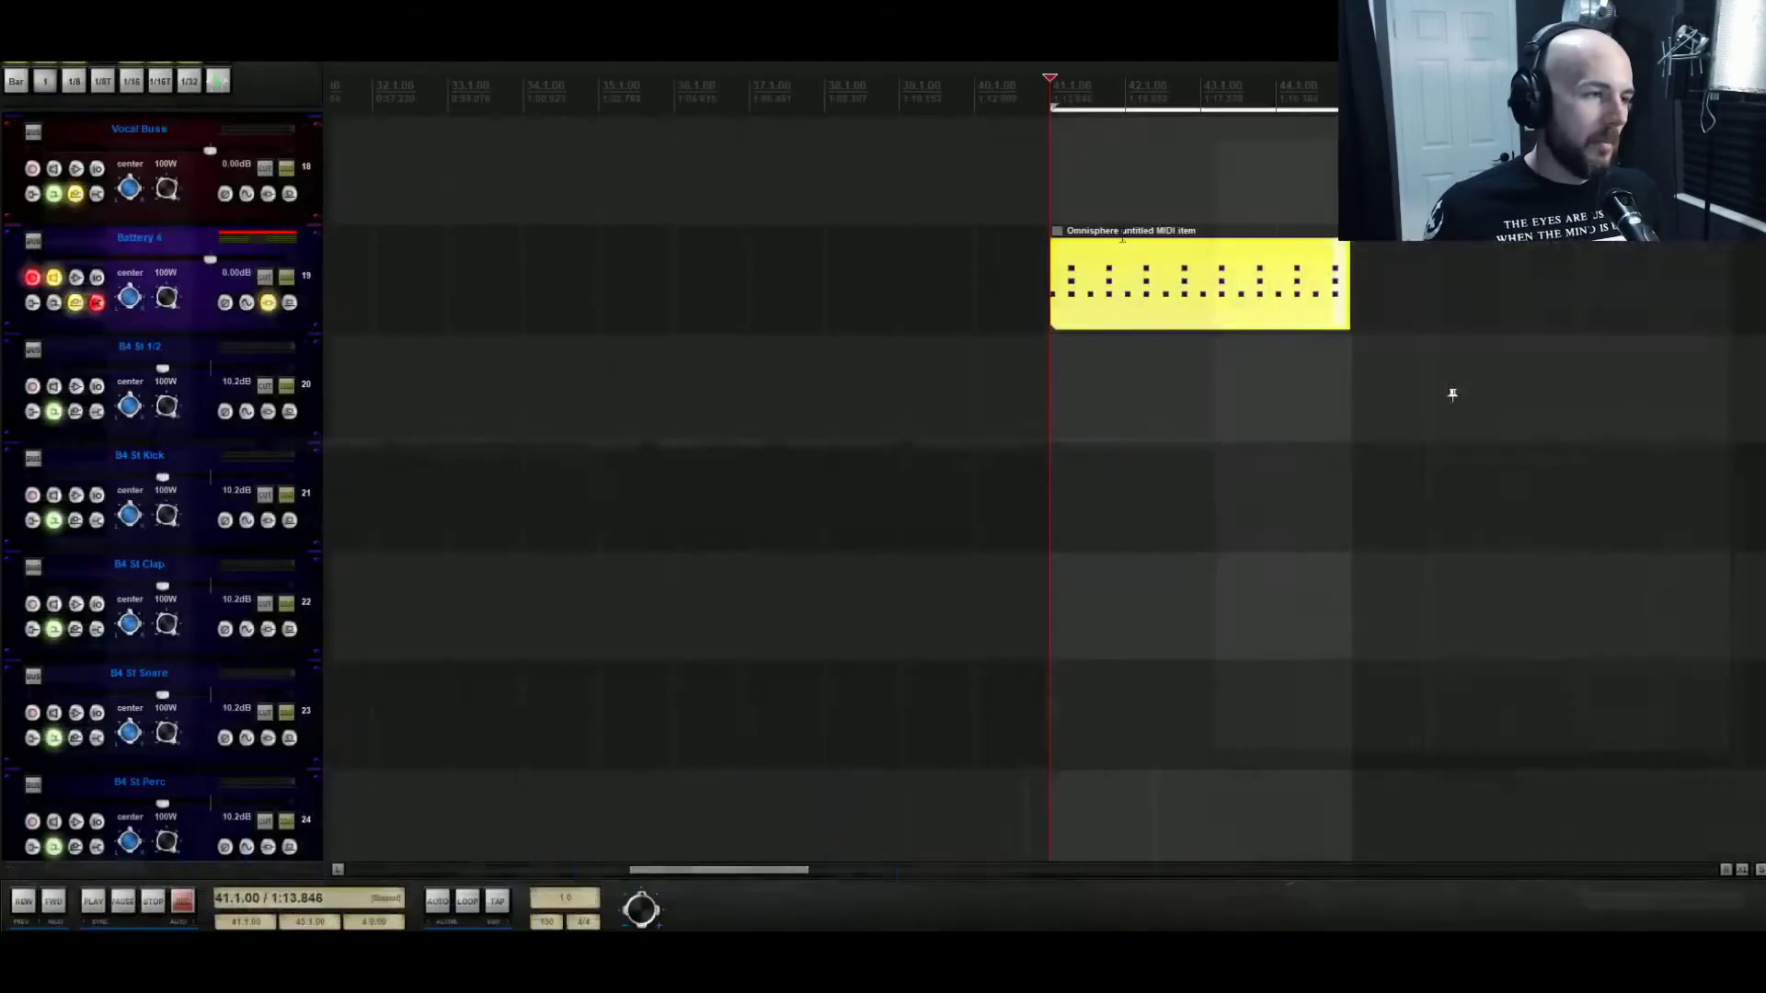
Play the pattern while lowering B4 St Clap to -inf dB and setting B4 St Snare to -7.46 dB.
{"action": "key", "text": "space"}
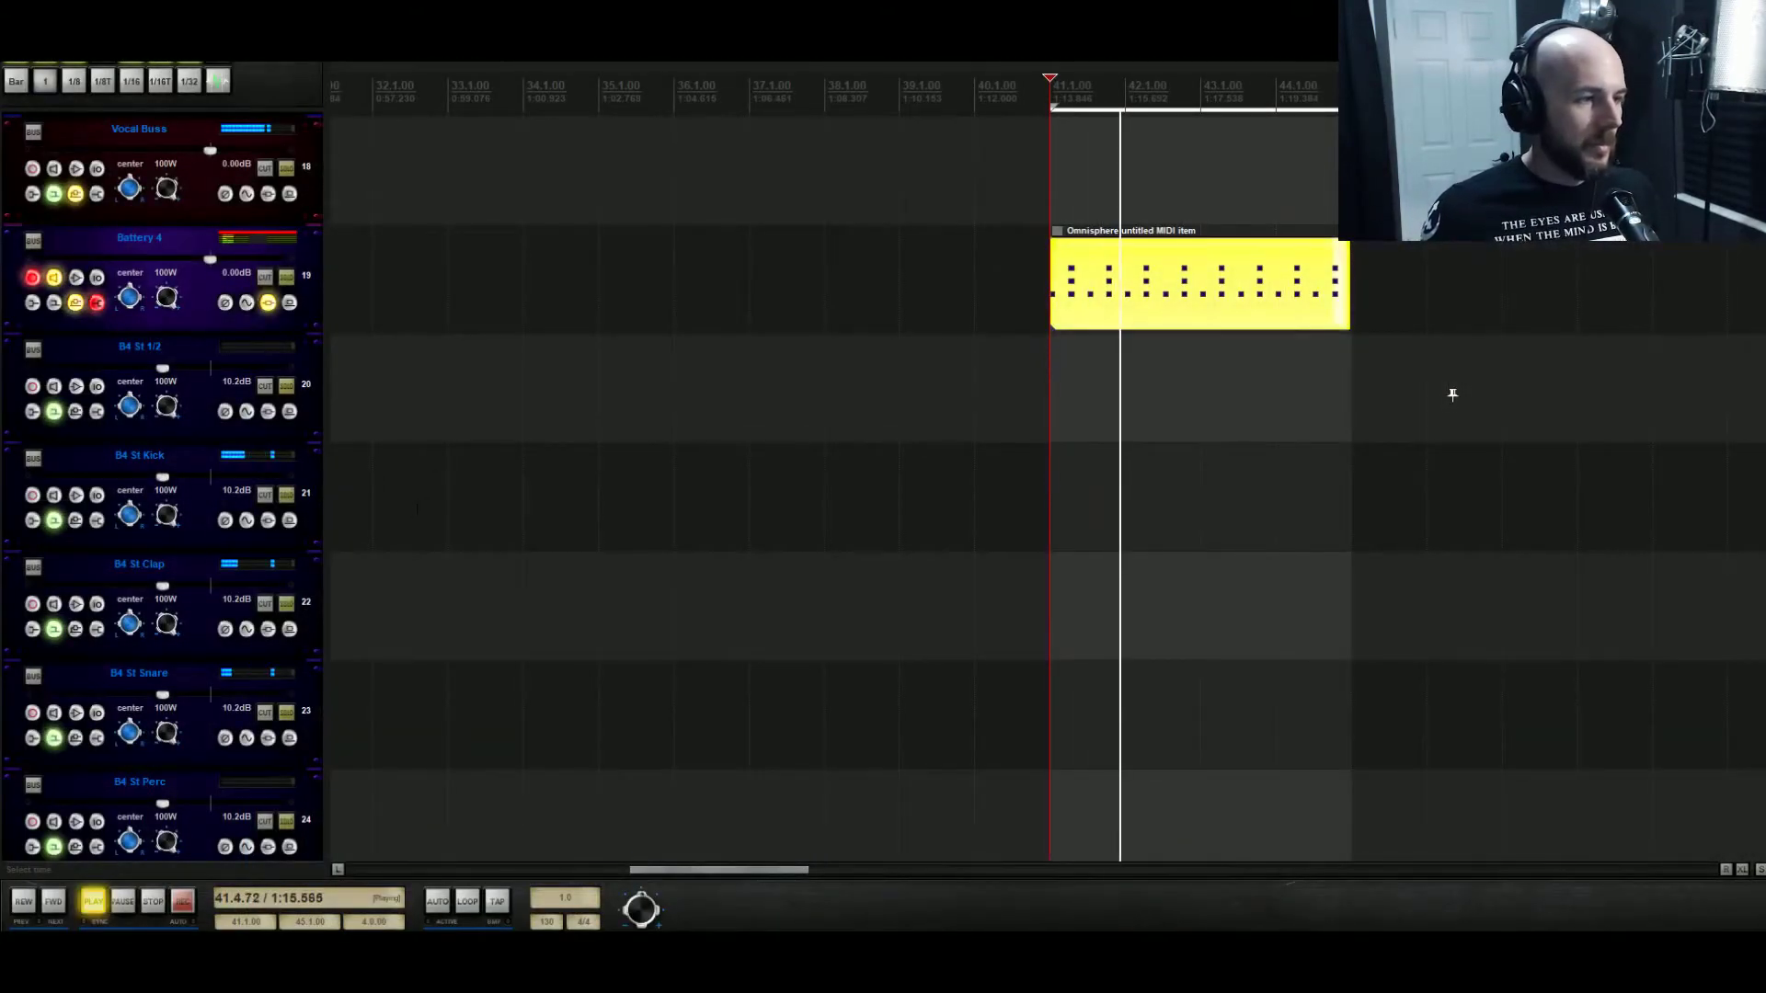
{"action": "left_click_drag", "start_coordinate": [168, 595], "coordinate": [37, 595]}
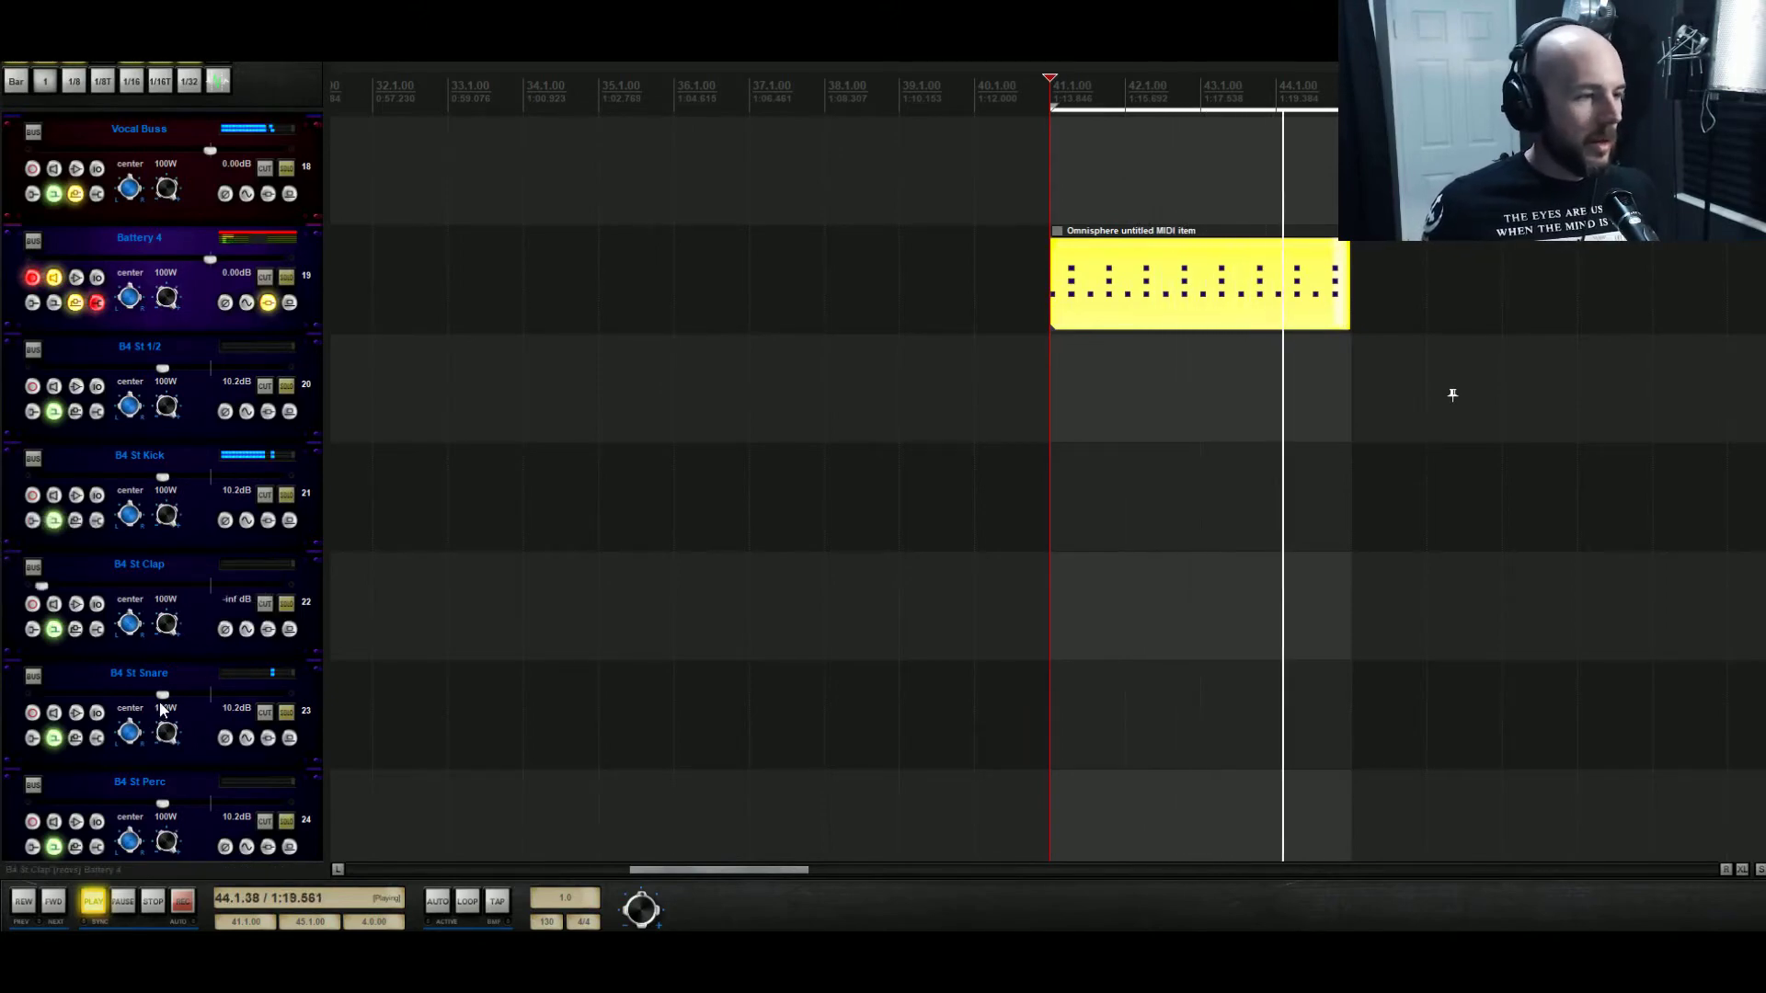
{"action": "left_click_drag", "start_coordinate": [164, 696], "coordinate": [174, 704]}
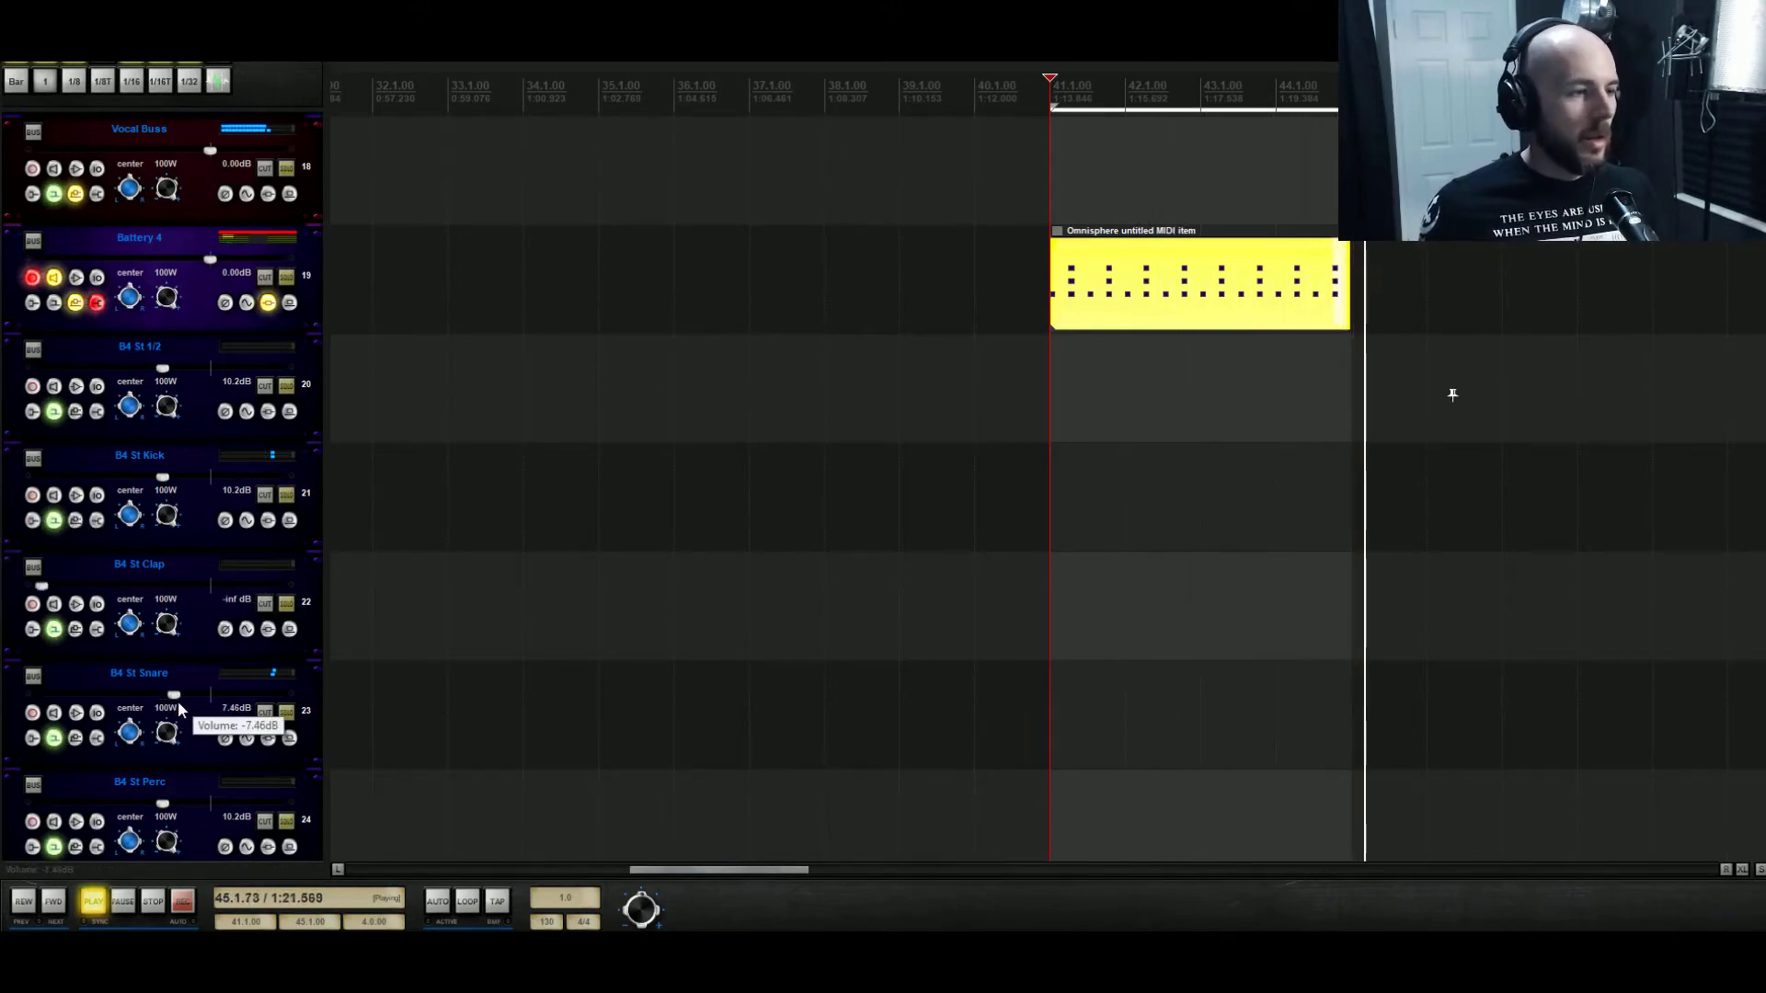
Turn on looping for the four-bar selection and restart playback.
{"action": "key", "text": "space"}
{"action": "left_click", "coordinate": [468, 902]}
{"action": "key", "text": "space"}
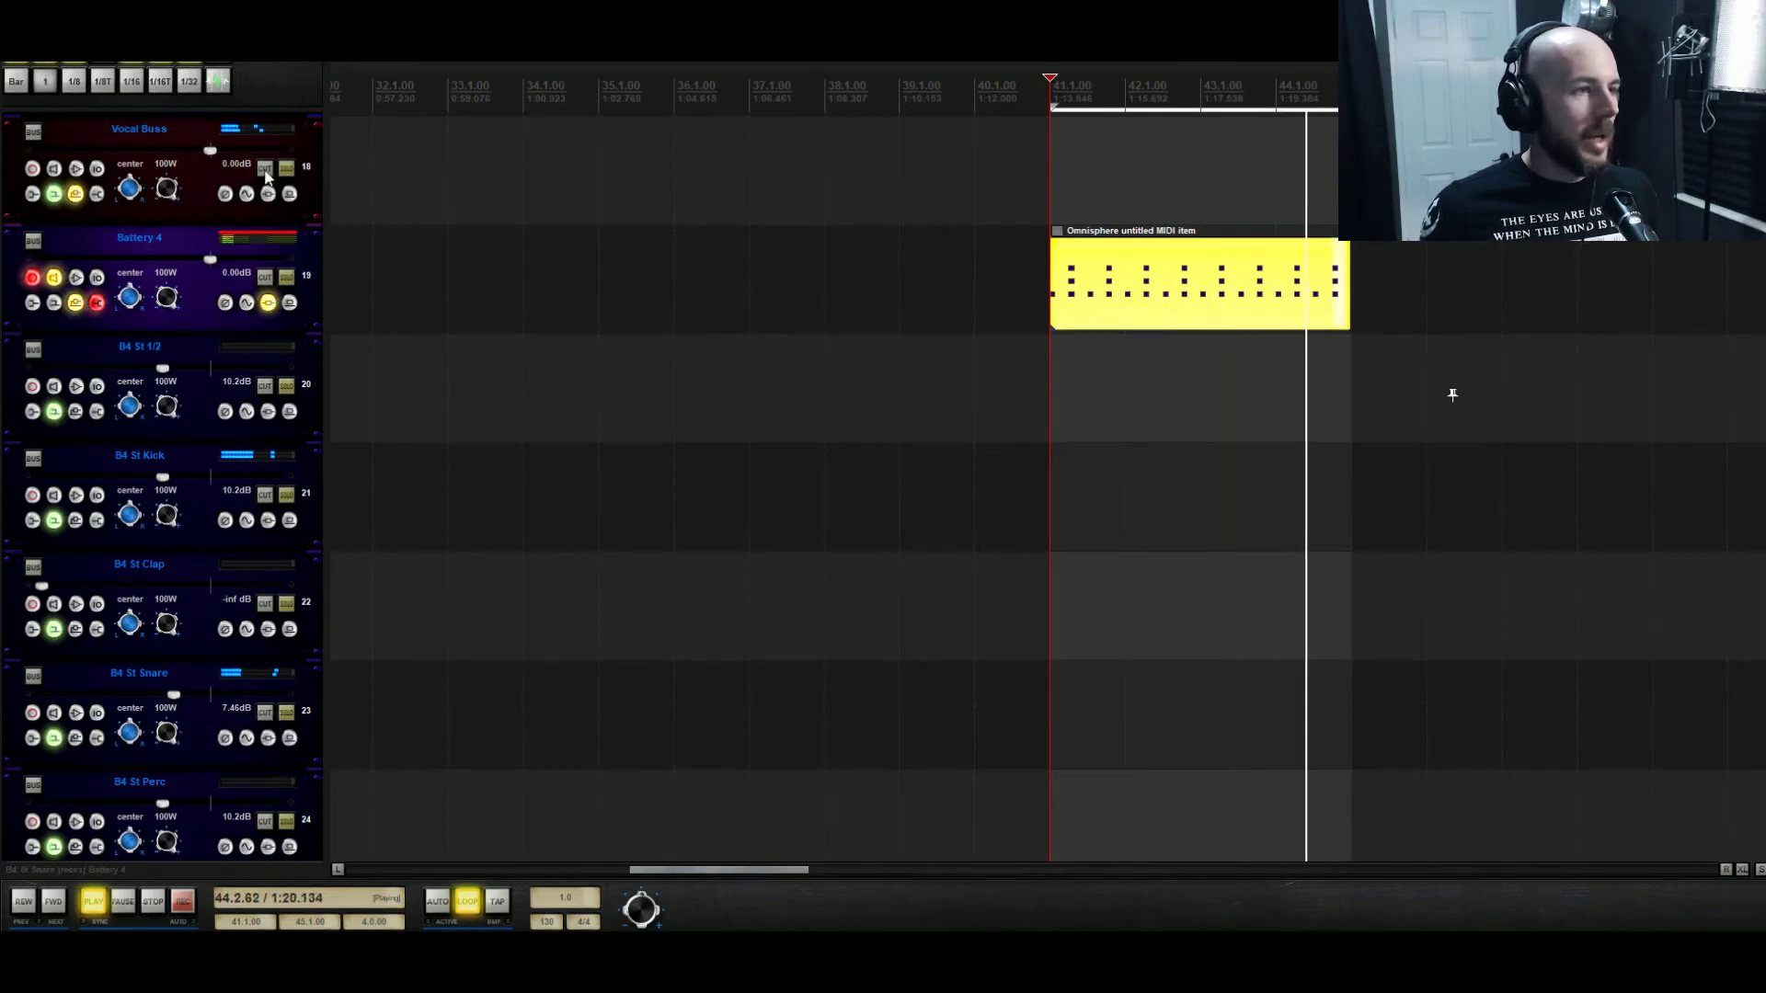
Mute the Omnisphere MIDI 1, Vocal Buss and B4 St Snare tracks, and loop the remaining kick pattern.
{"action": "scroll", "coordinate": [1452, 394], "scroll_direction": "up", "scroll_amount": 10}
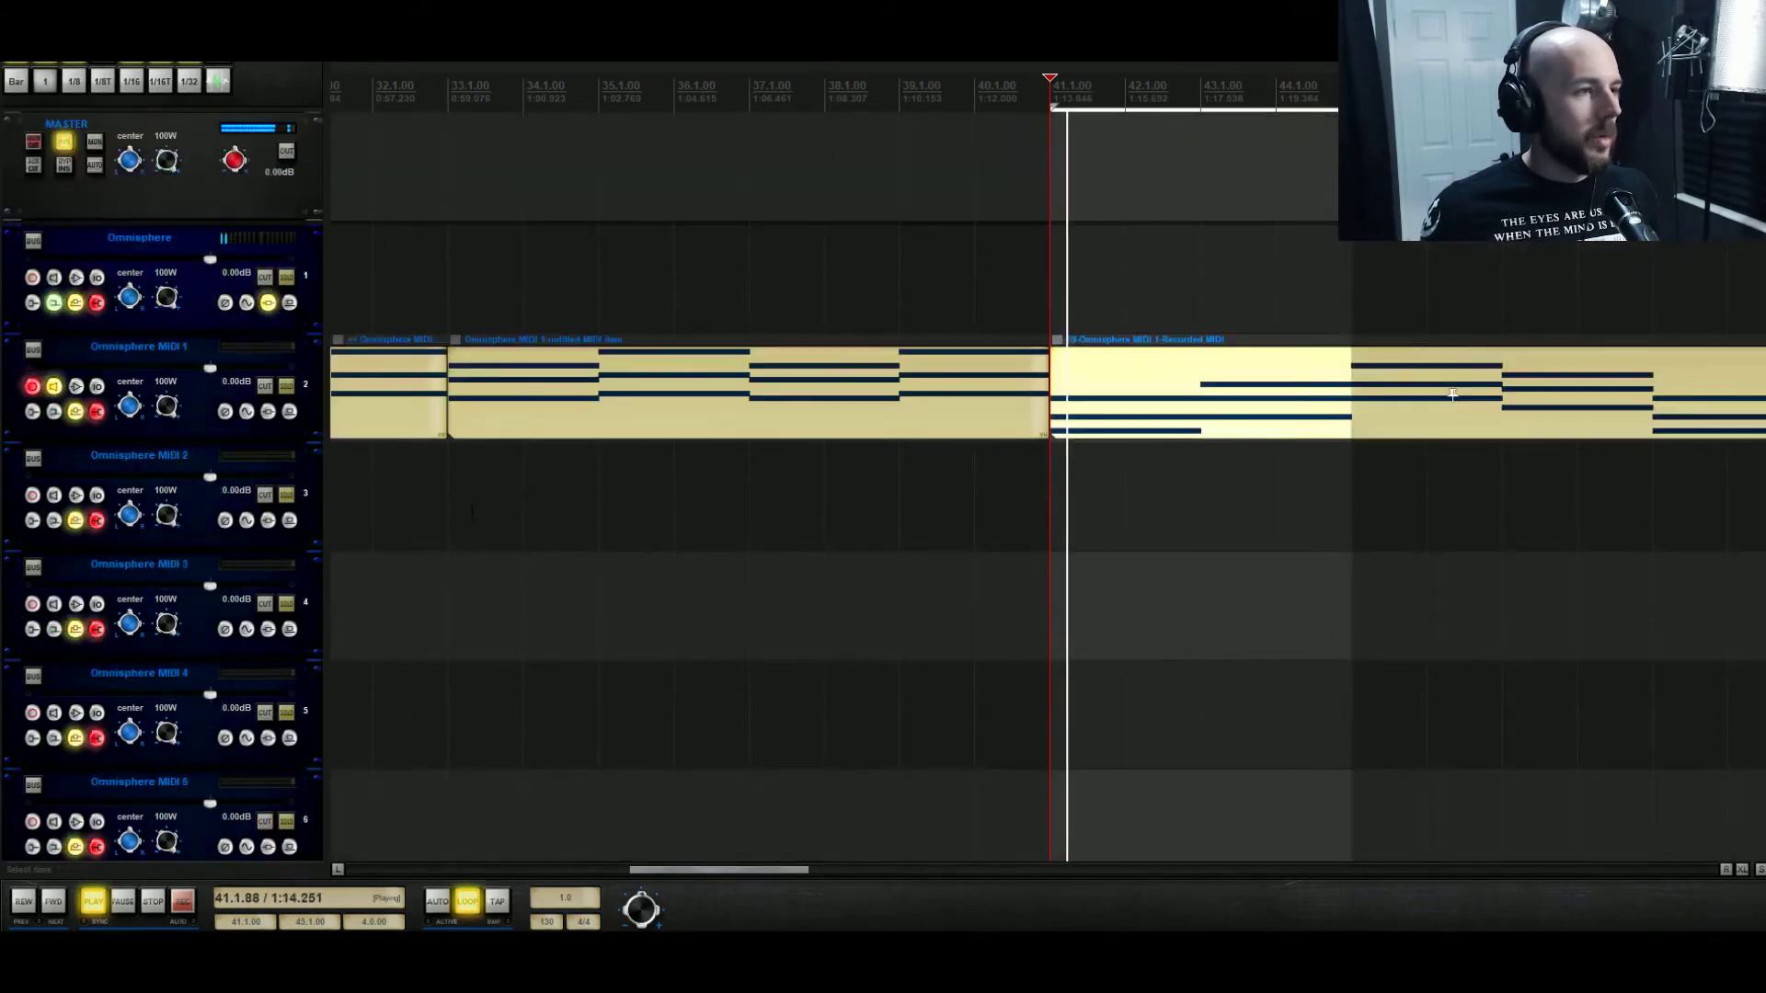
{"action": "left_click", "coordinate": [267, 398]}
{"action": "left_click", "coordinate": [265, 386]}
{"action": "key", "text": "space"}
{"action": "scroll", "coordinate": [1452, 394], "scroll_direction": "down", "scroll_amount": 9}
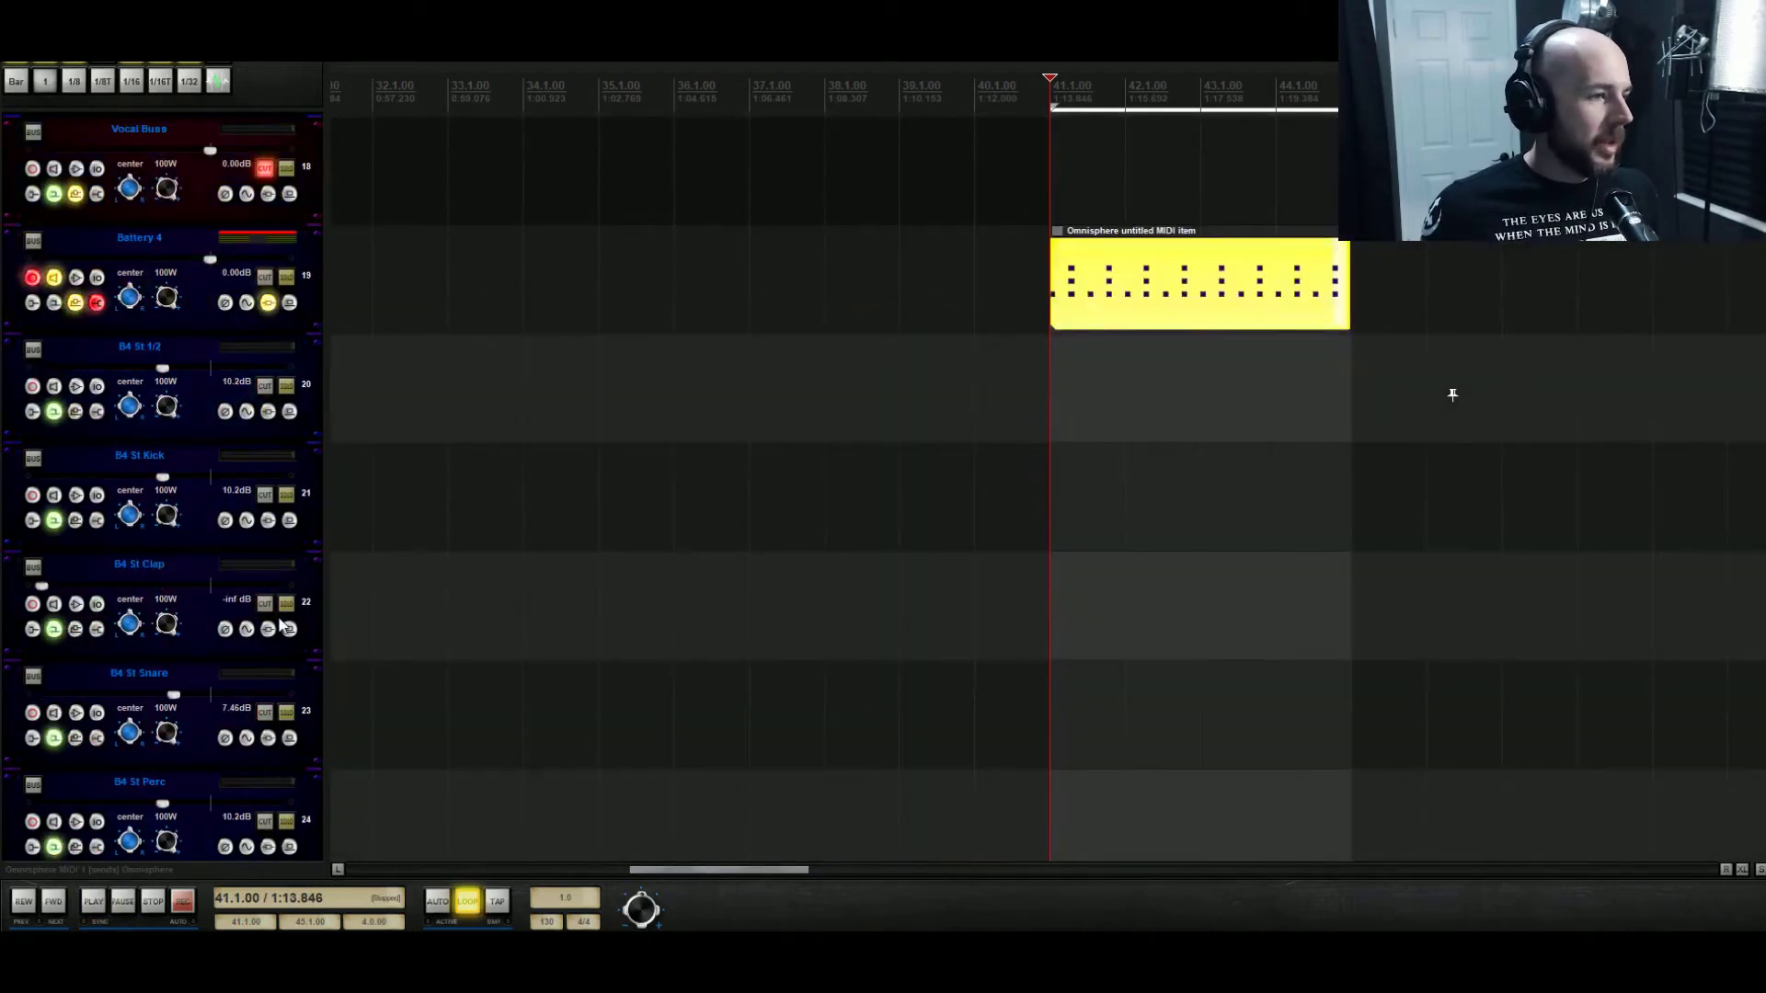
{"action": "left_click", "coordinate": [265, 712]}
{"action": "key", "text": "space"}
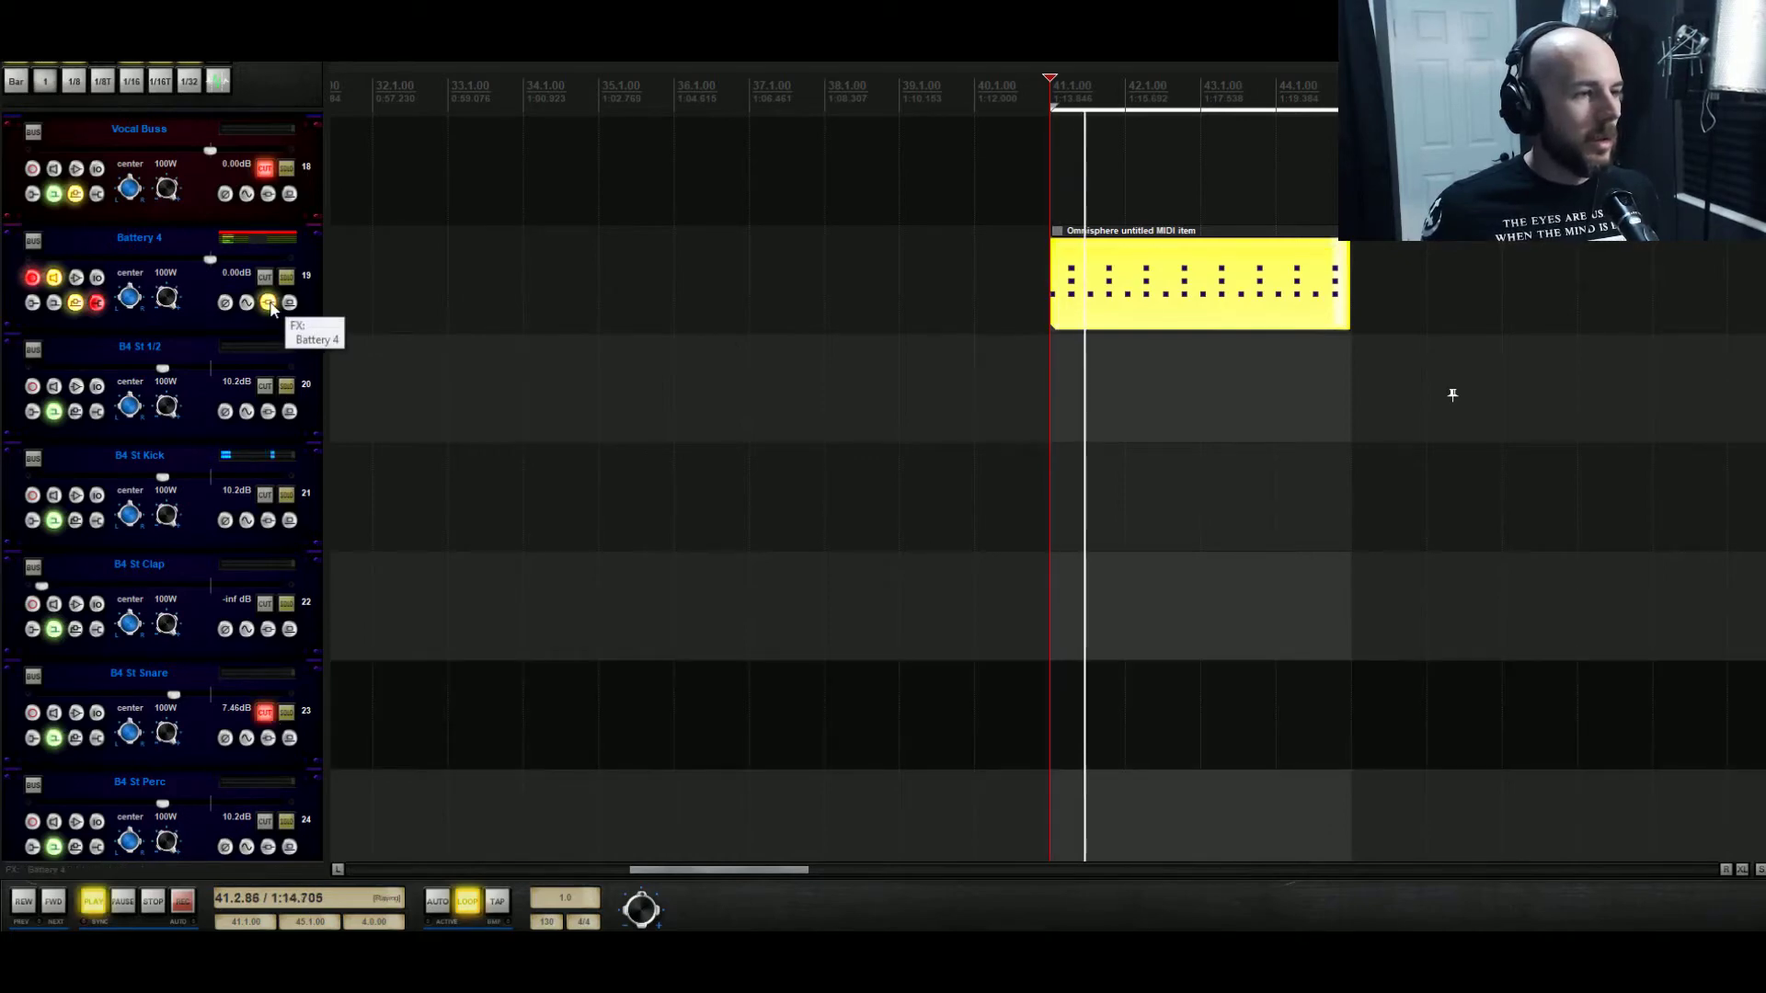
Open Battery 4, stop the loop, and audition the two kick cells VEDM Bassdrum 005 and DR550Kick02.
{"action": "left_click", "coordinate": [268, 303]}
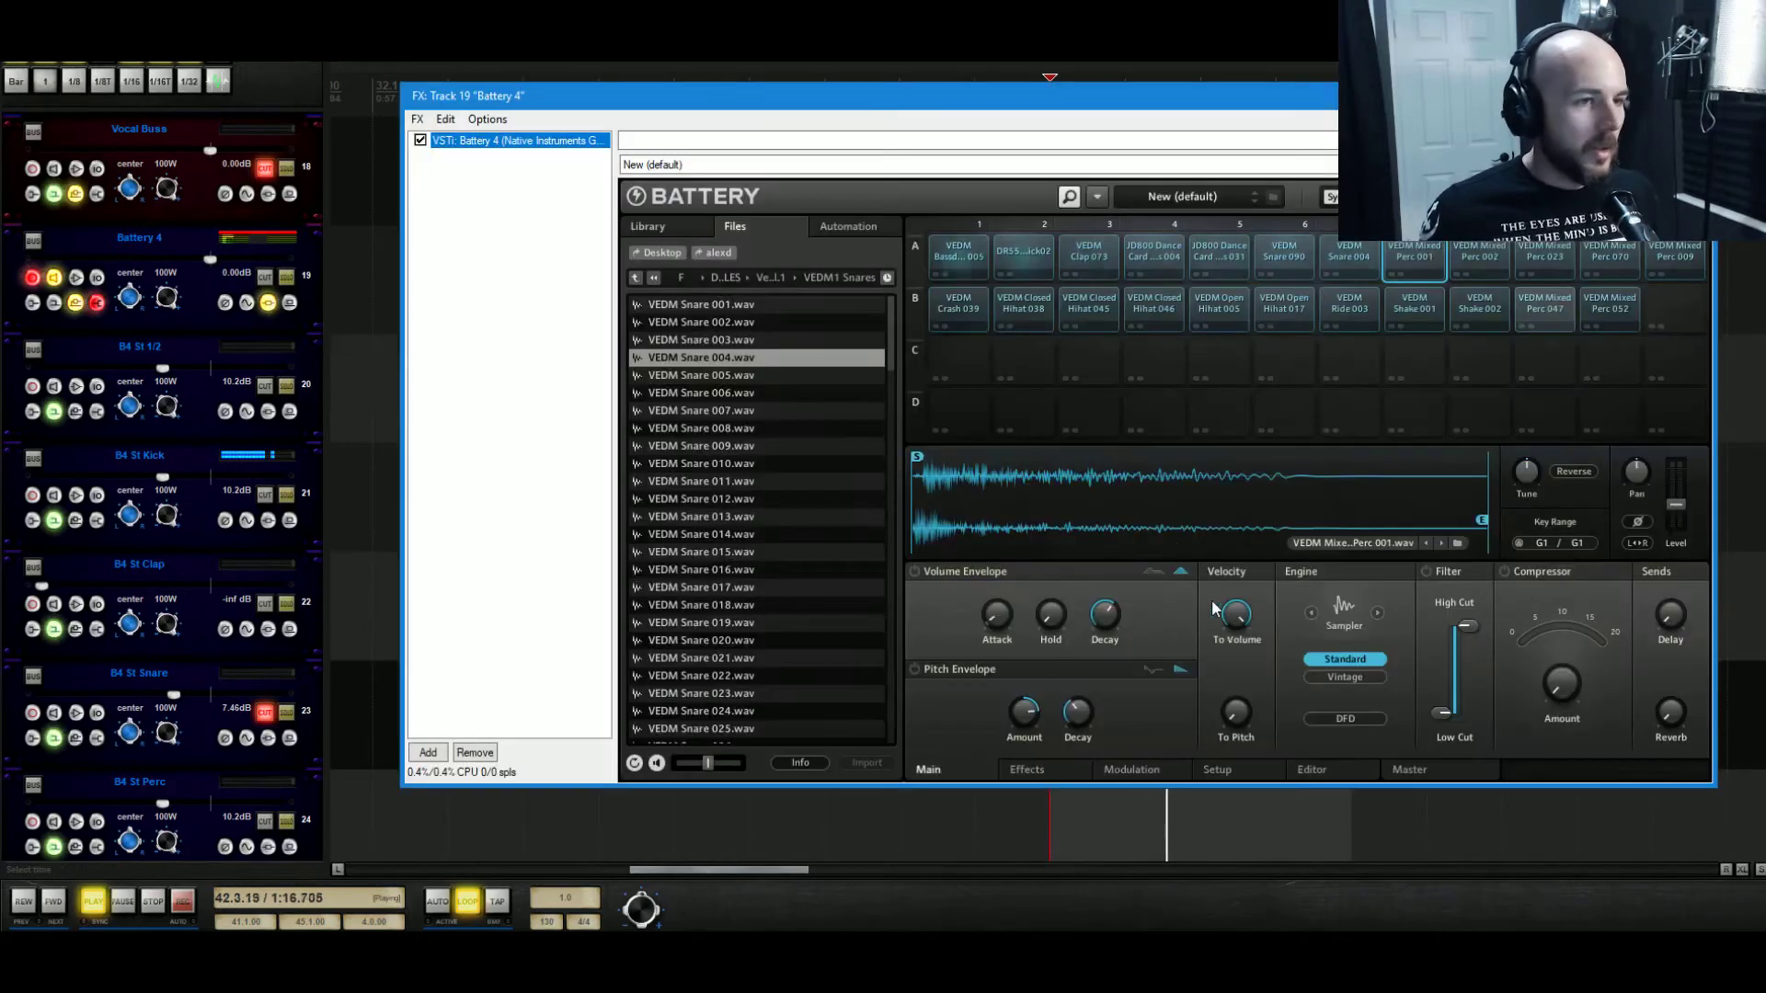
{"action": "key", "text": "space"}
{"action": "left_click", "coordinate": [975, 262]}
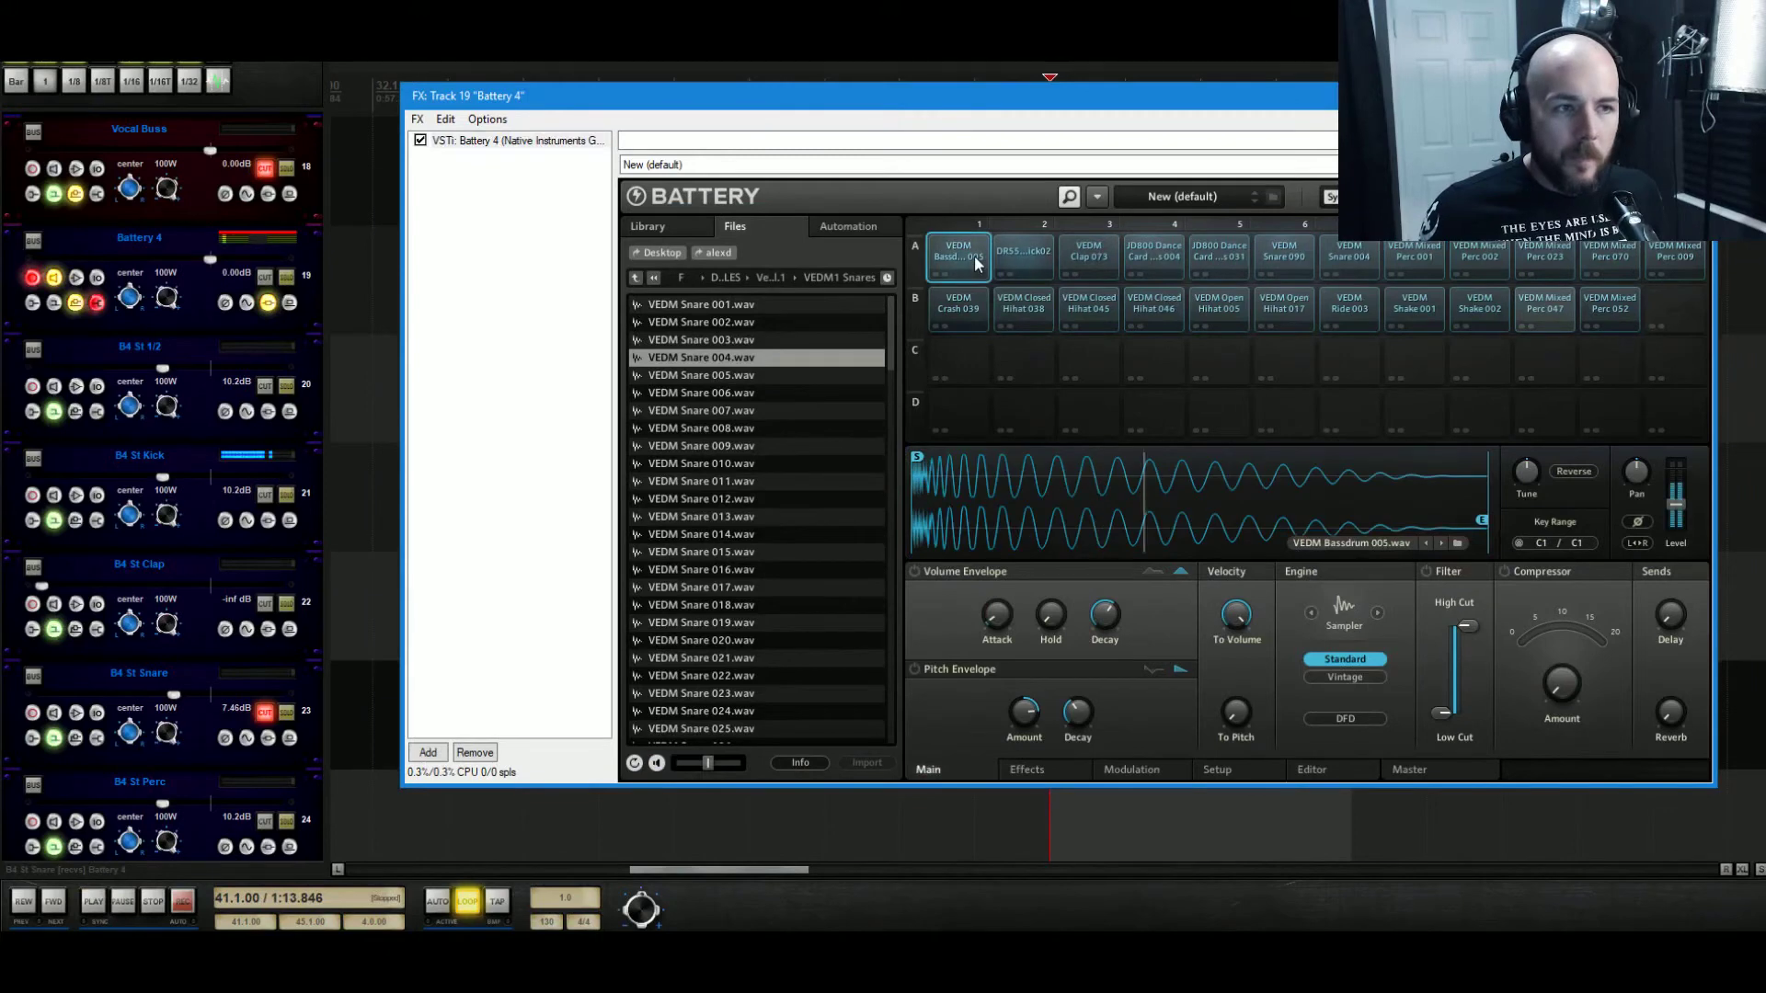
{"action": "left_click", "coordinate": [1002, 277]}
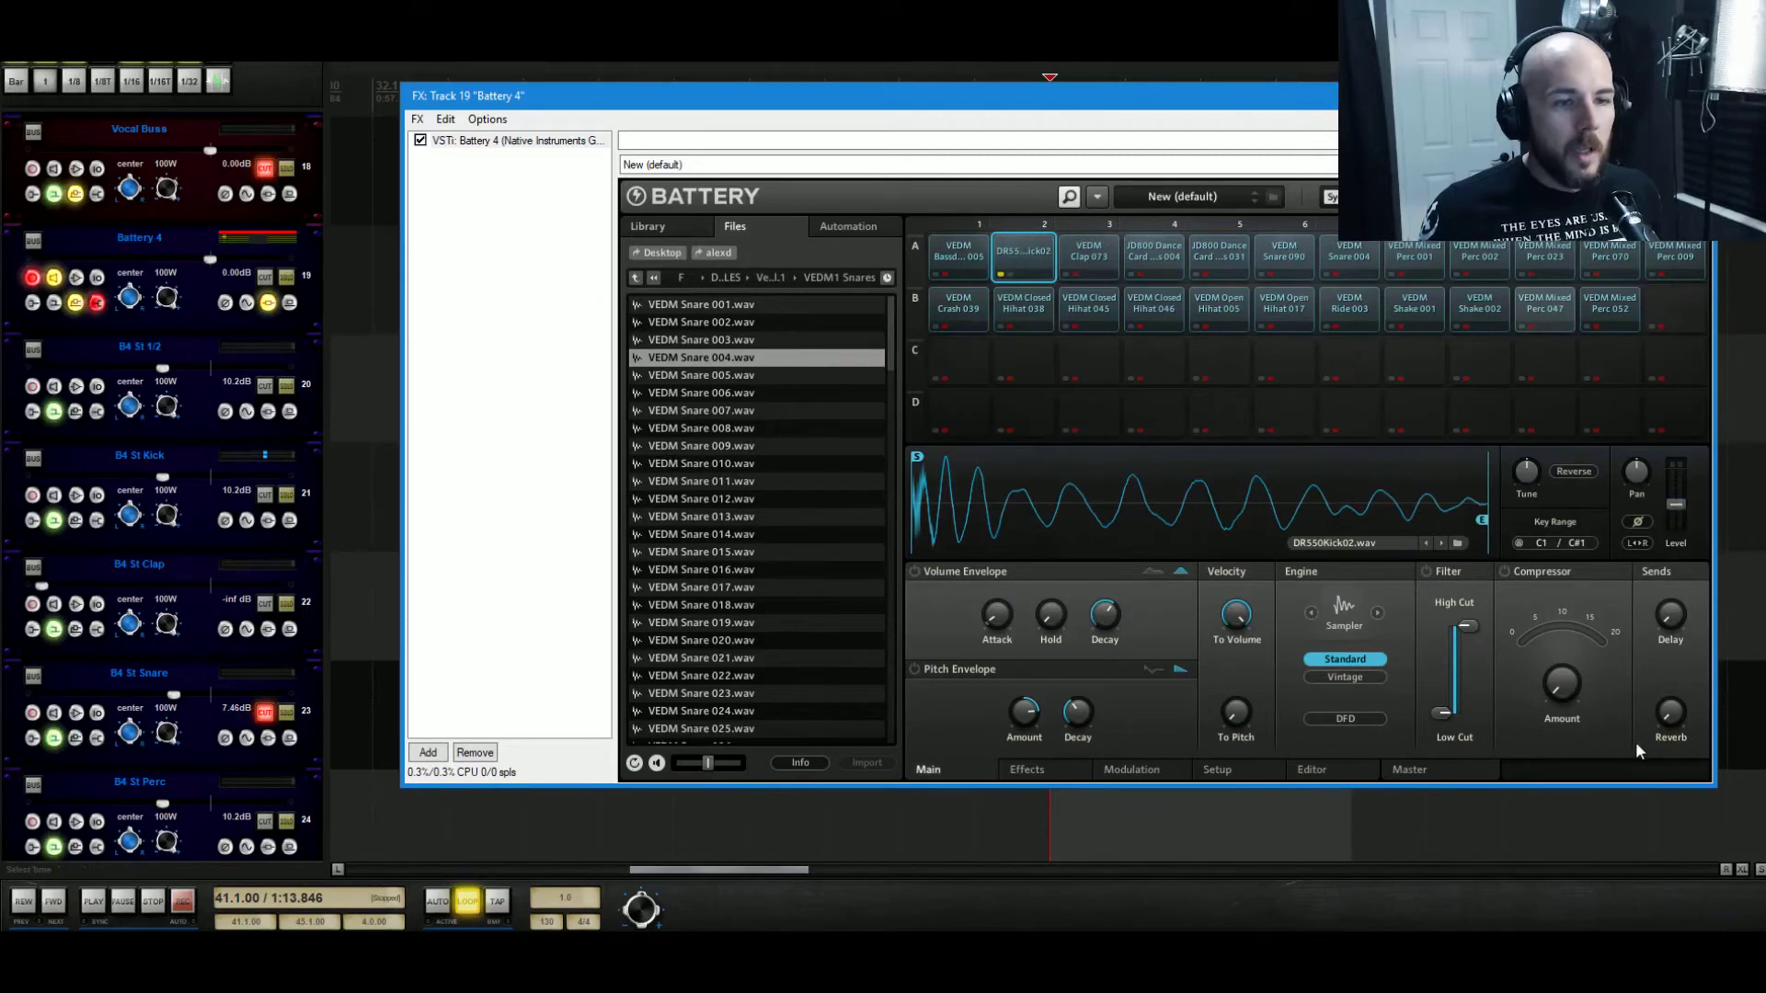
Enable a Highpass filter set to Ldr 1P on the DR550Kick02 cell and compare the looped kick with and without it.
{"action": "left_click", "coordinate": [1028, 771]}
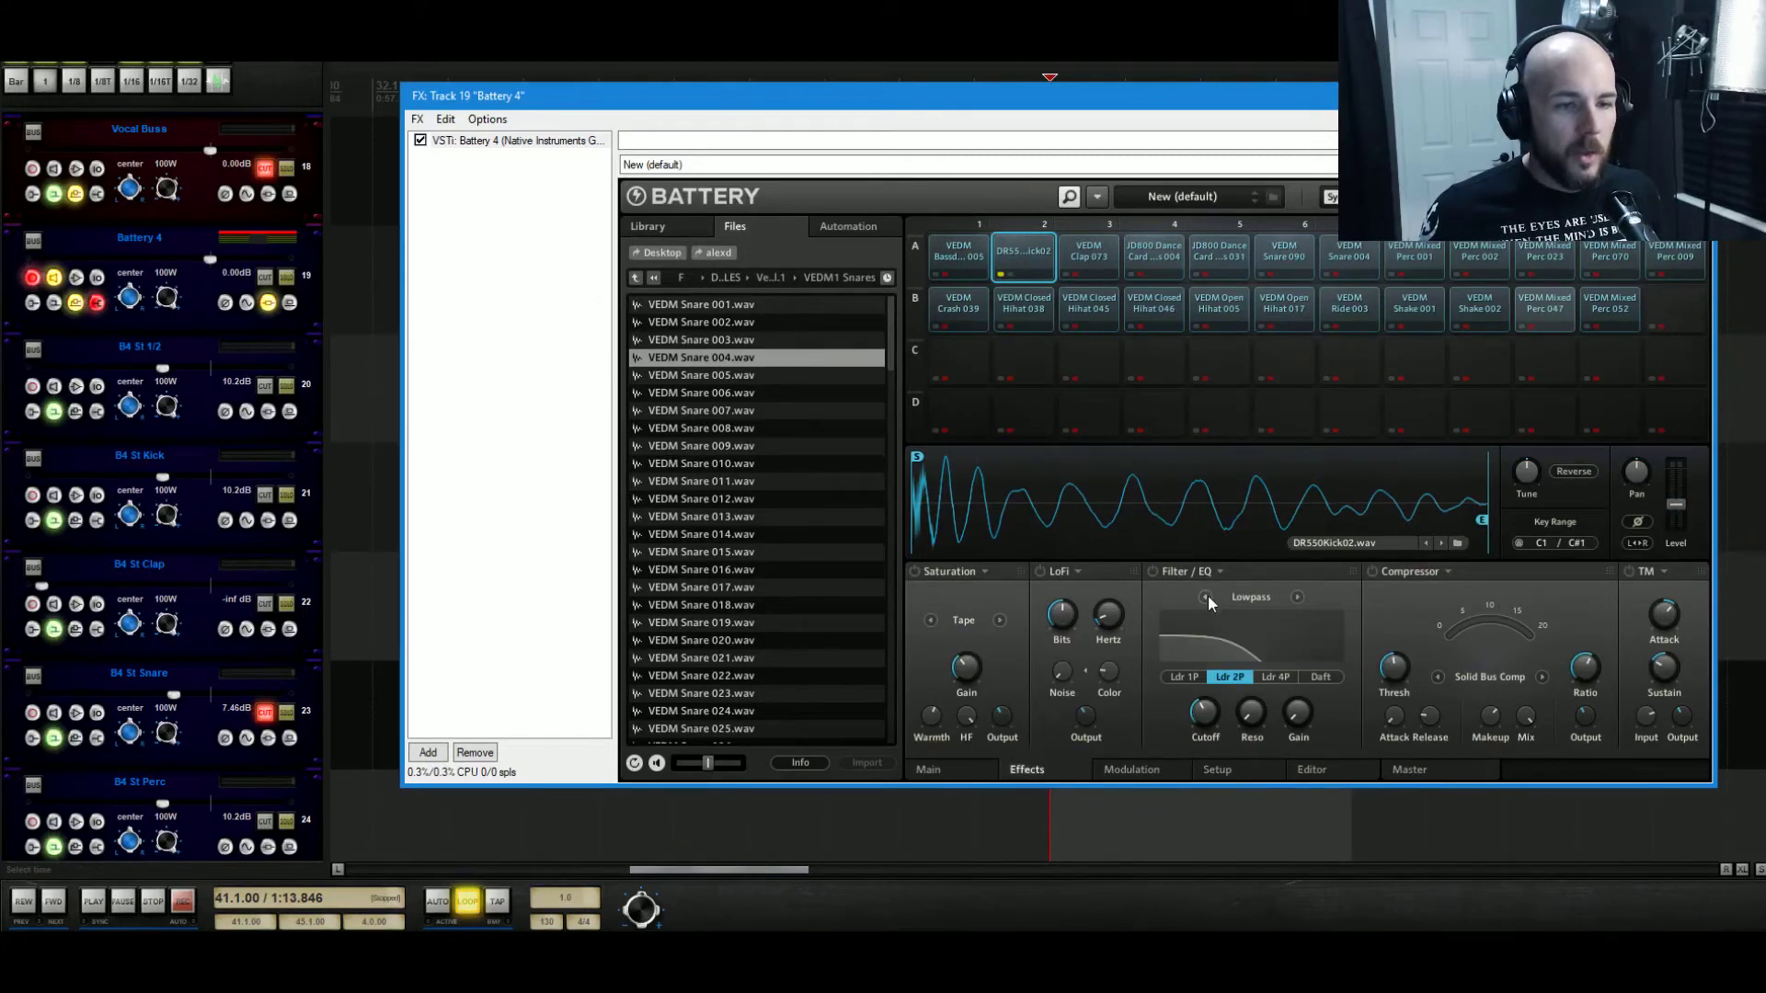
{"action": "left_click", "coordinate": [1297, 598]}
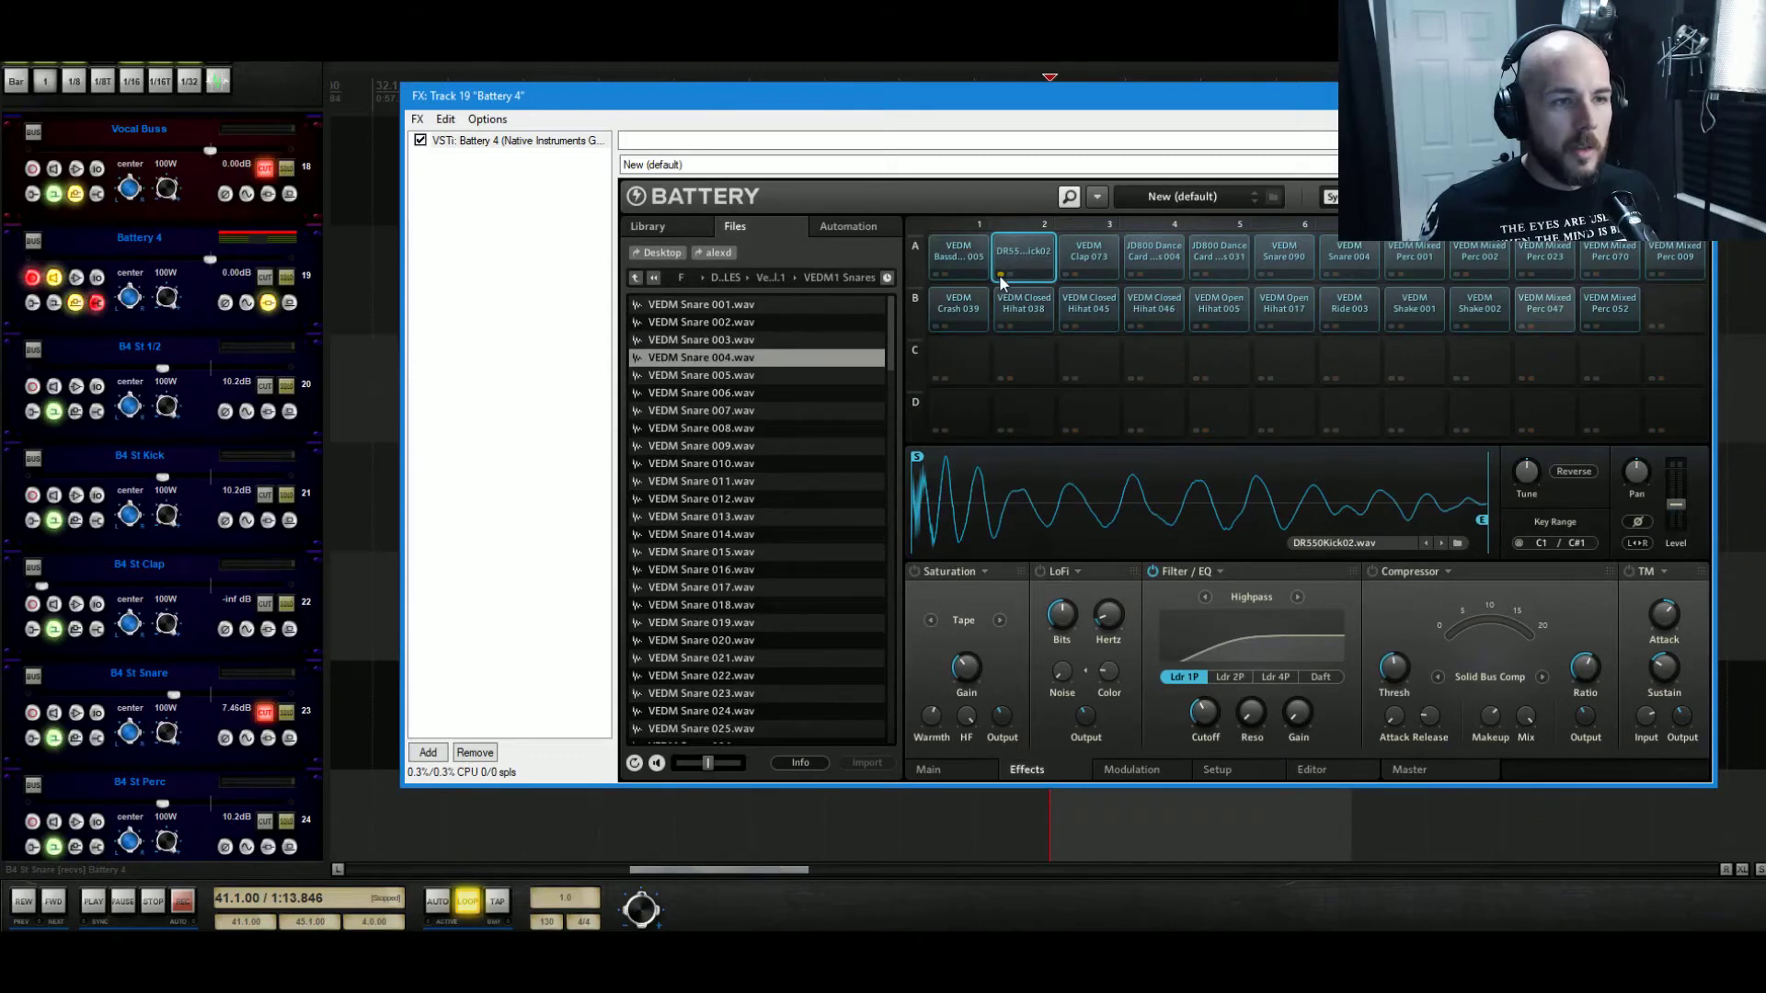
{"action": "key", "text": "space"}
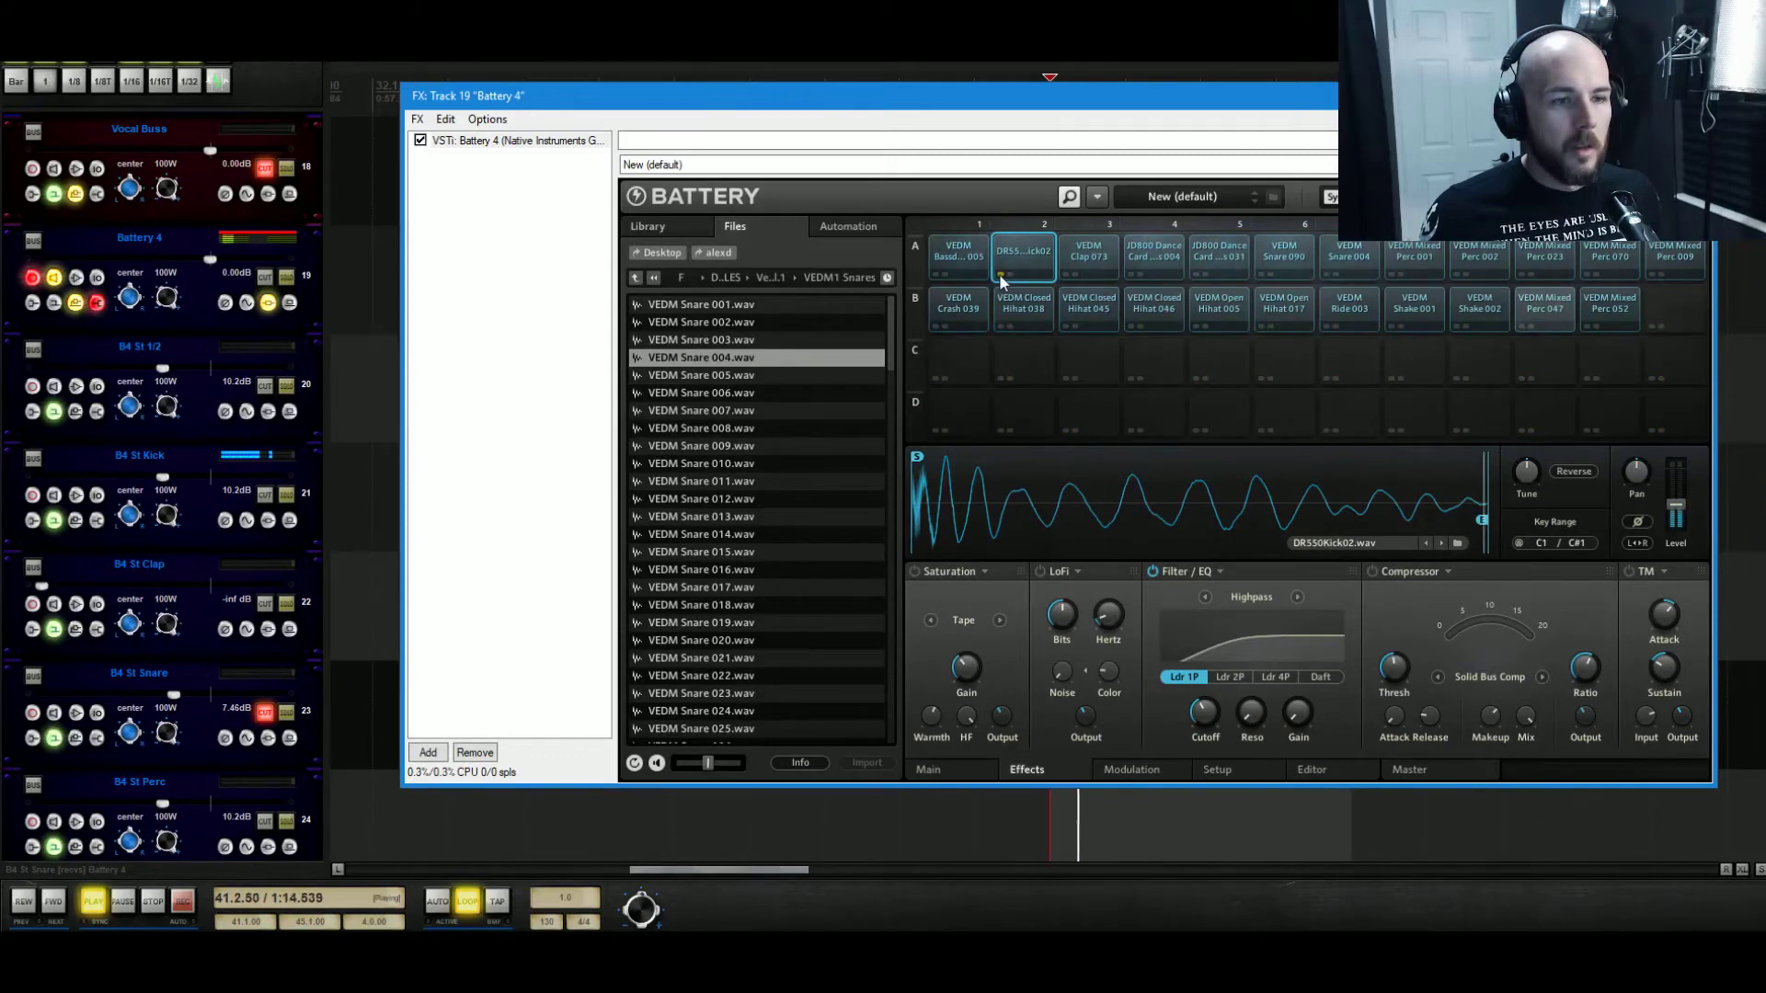
{"action": "left_click", "coordinate": [1151, 571]}
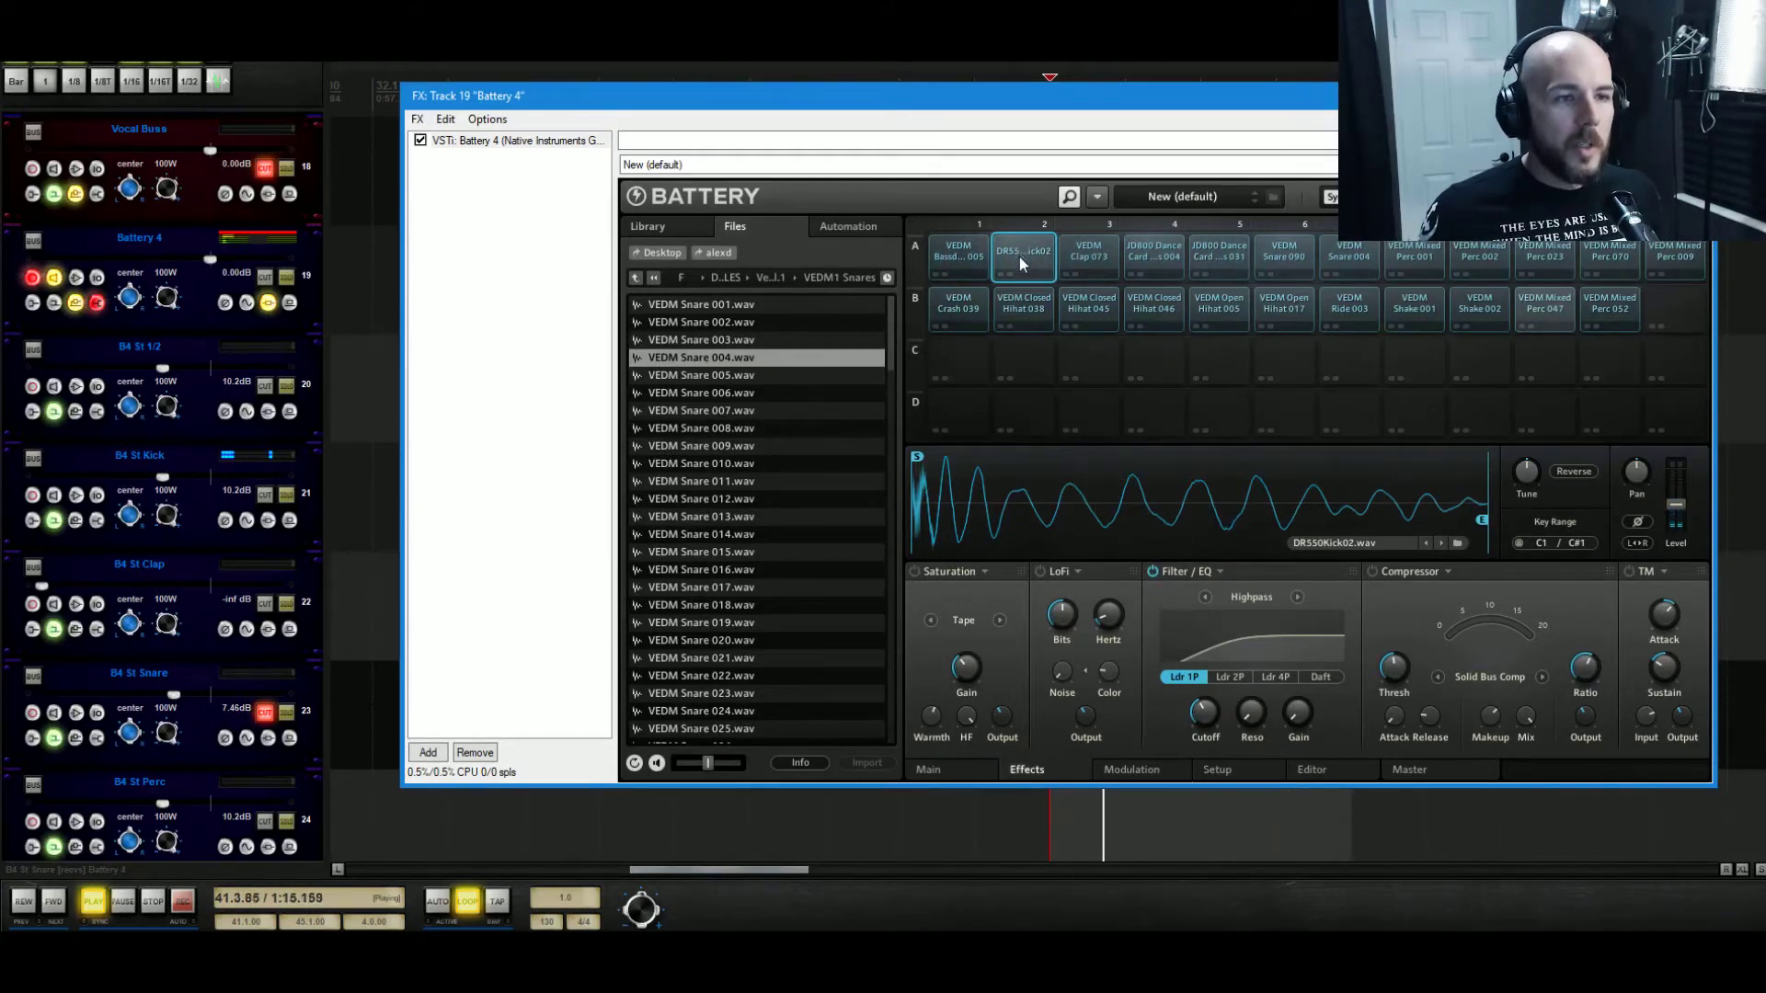
{"action": "key", "text": "space"}
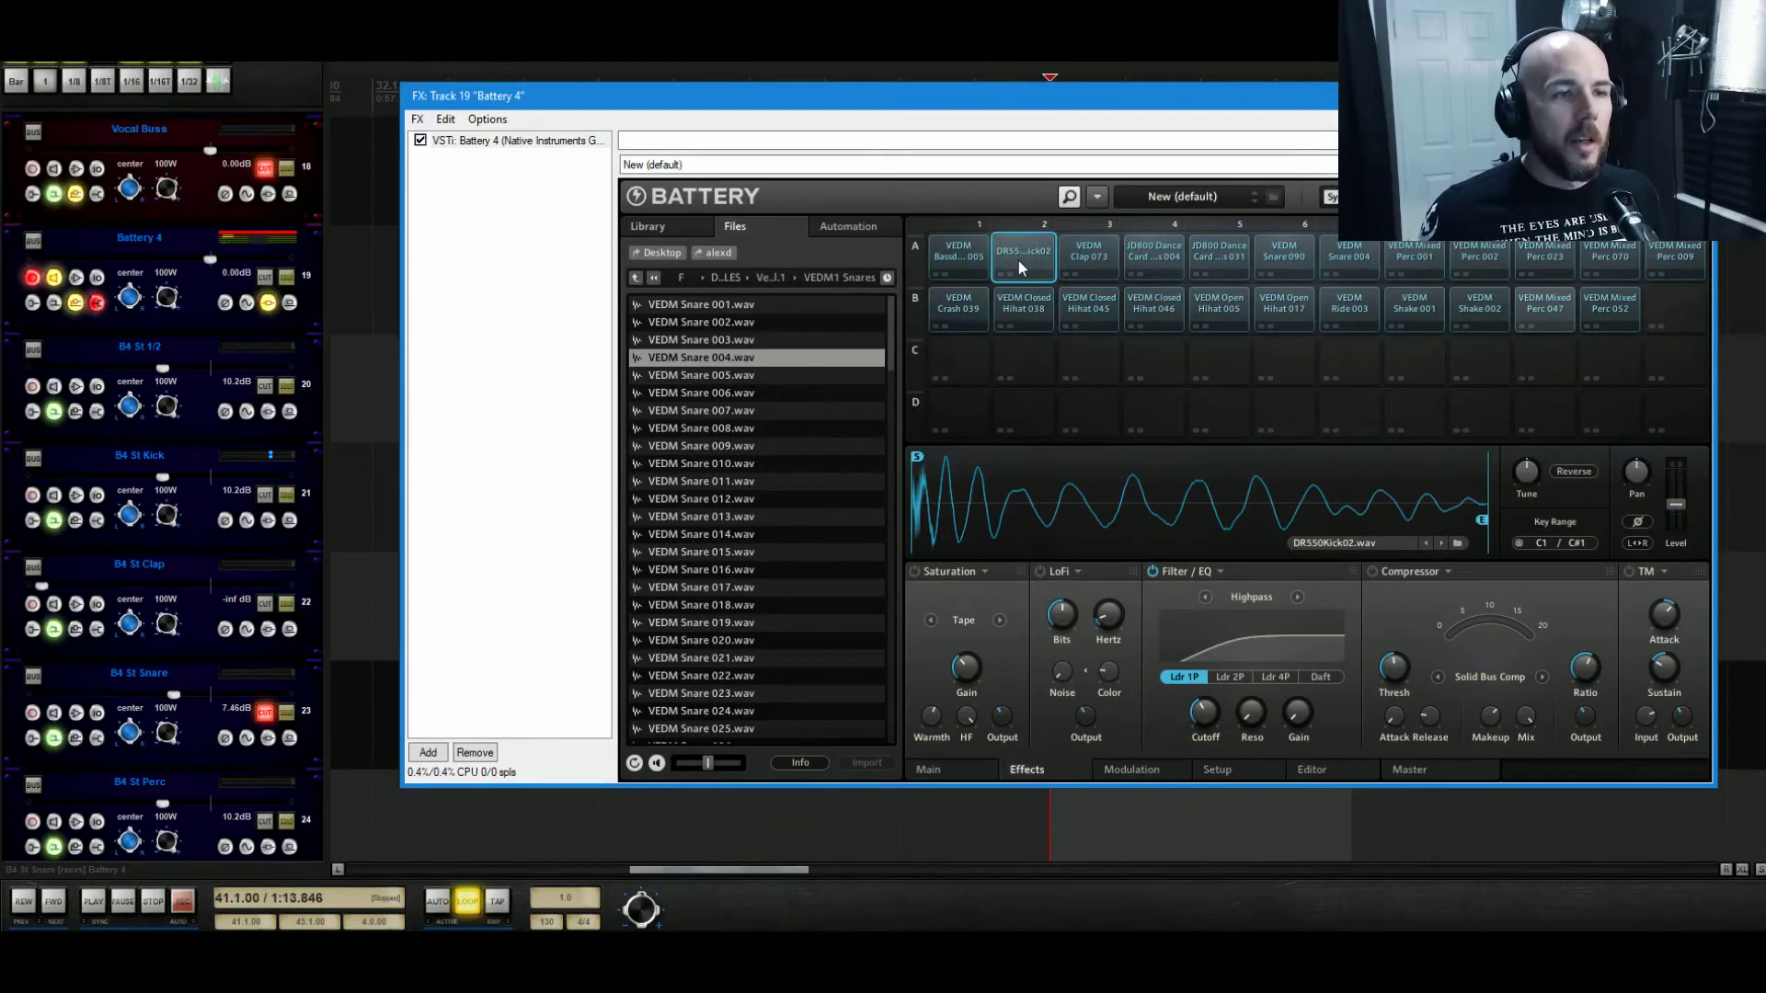
Audition the DR550Kick02 cell on its own and raise its level slightly while the loop plays.
{"action": "left_click", "coordinate": [1003, 268]}
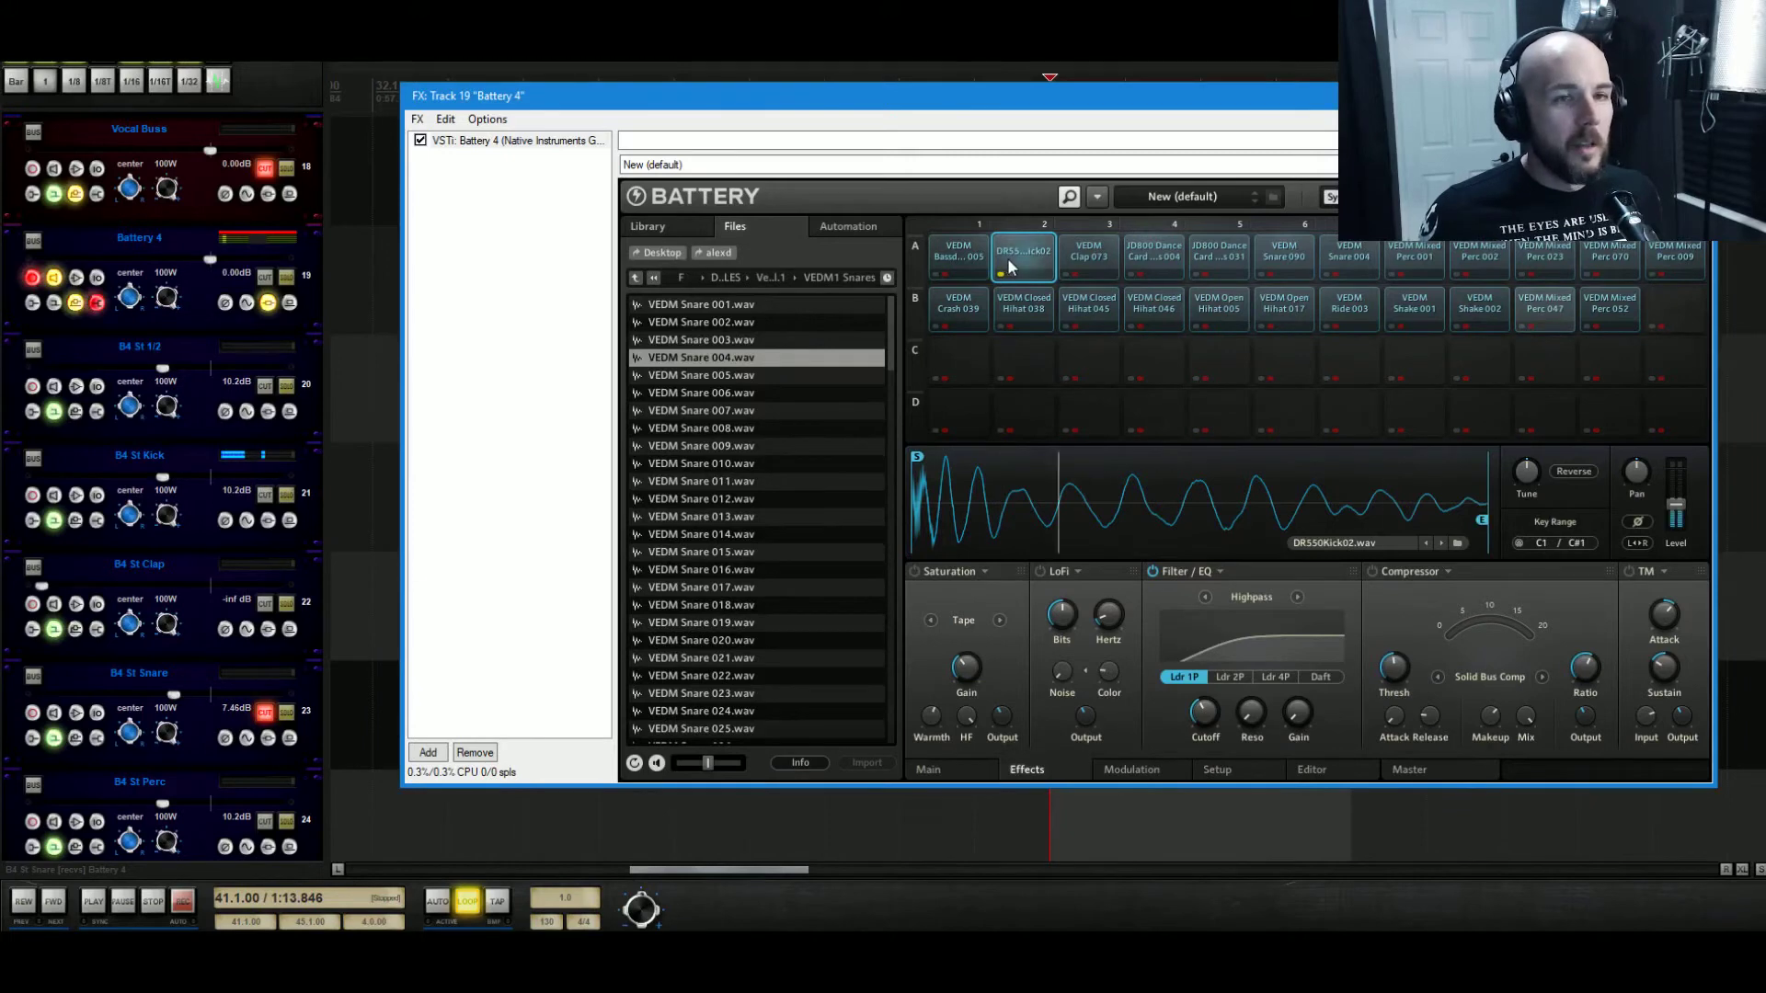
{"action": "left_click", "coordinate": [1005, 268]}
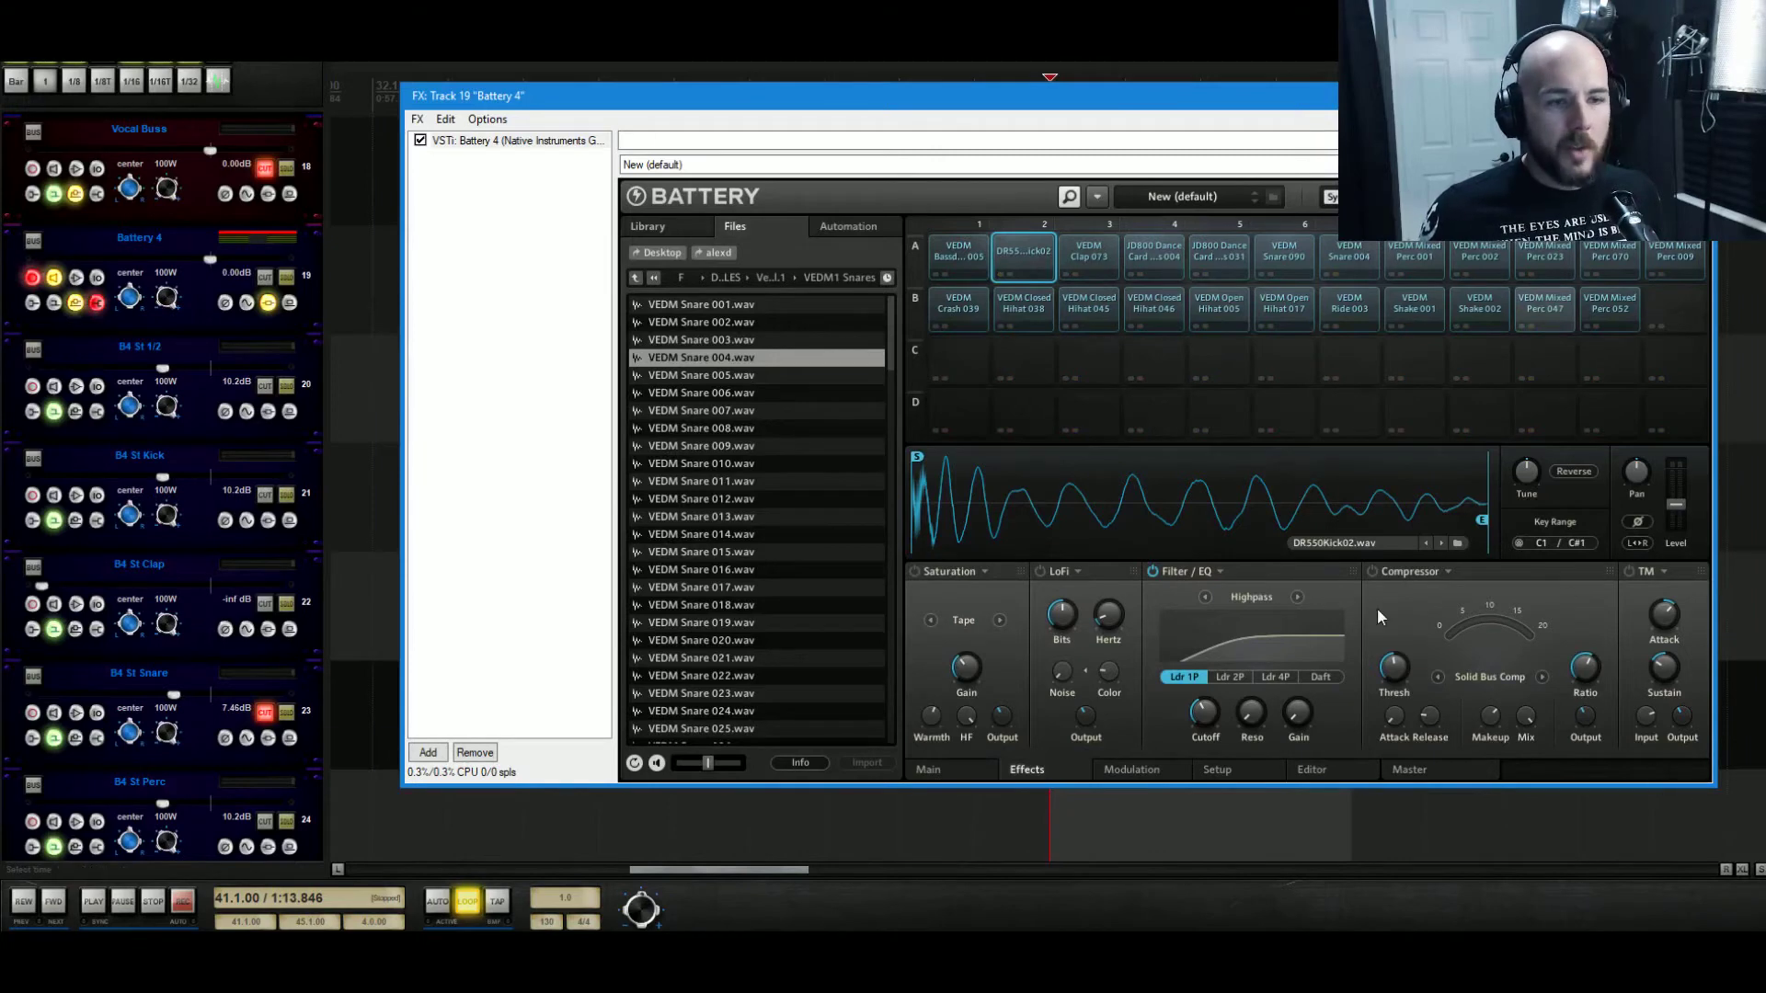
{"action": "key", "text": "space"}
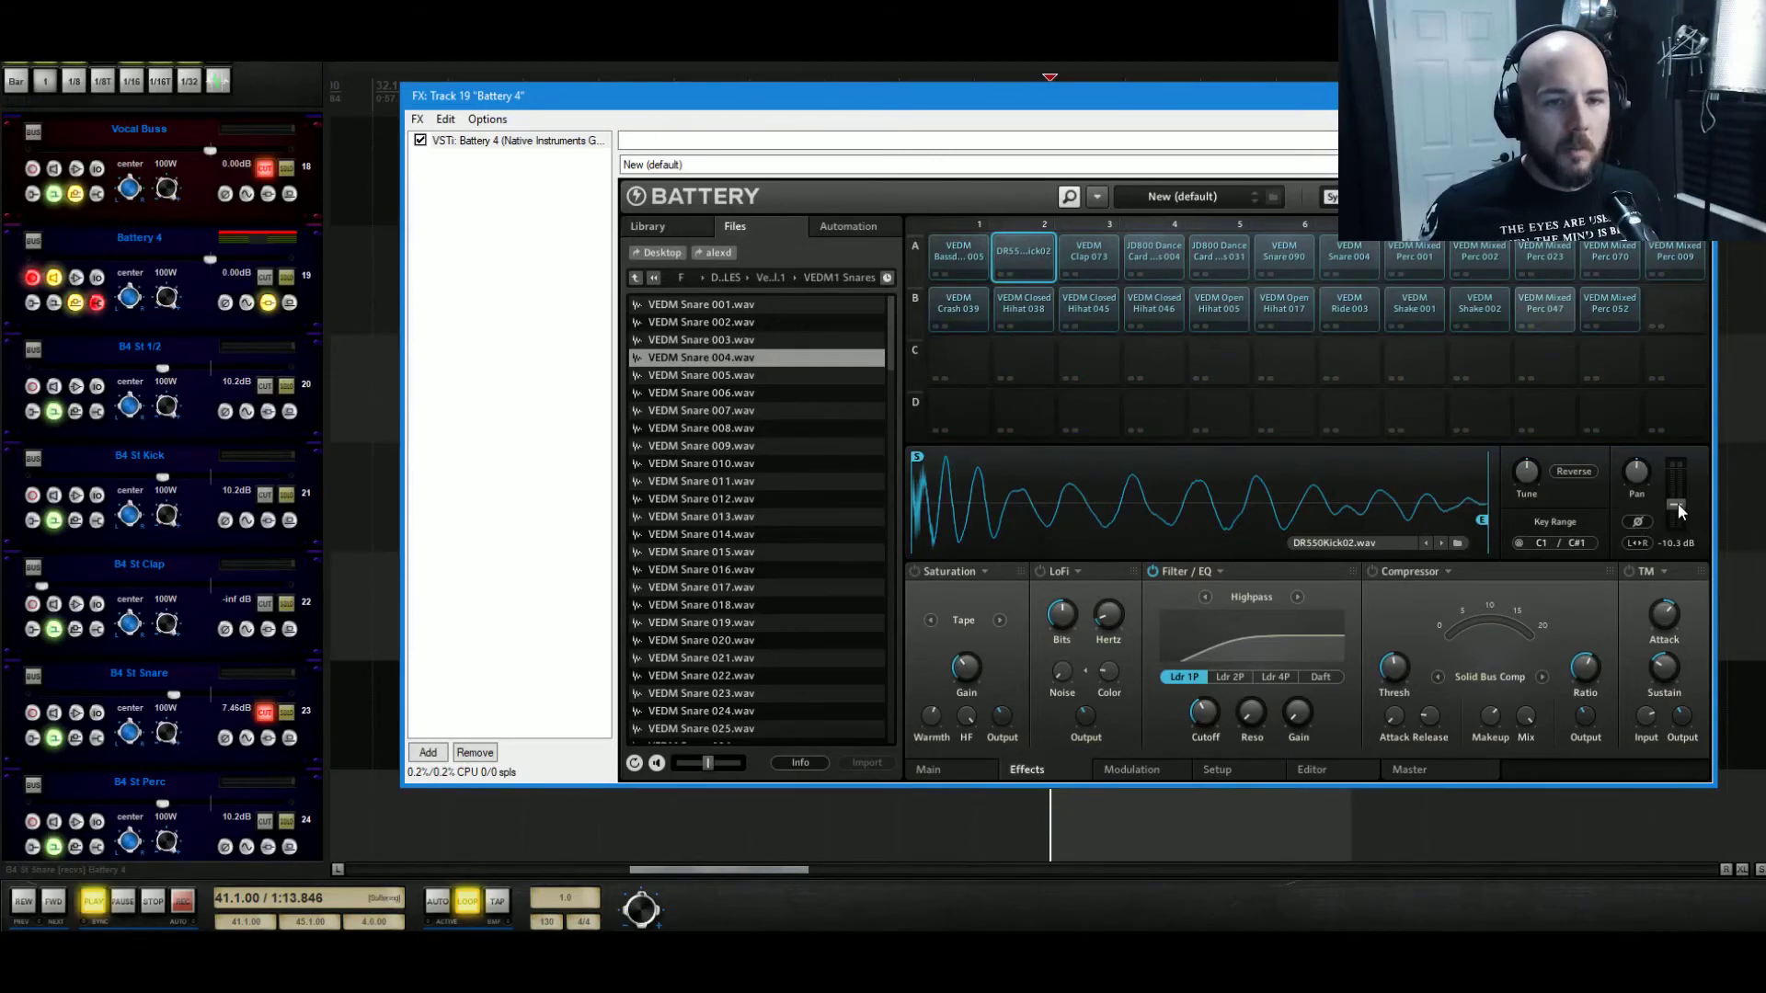
{"action": "left_click_drag", "start_coordinate": [1677, 504], "coordinate": [1688, 495]}
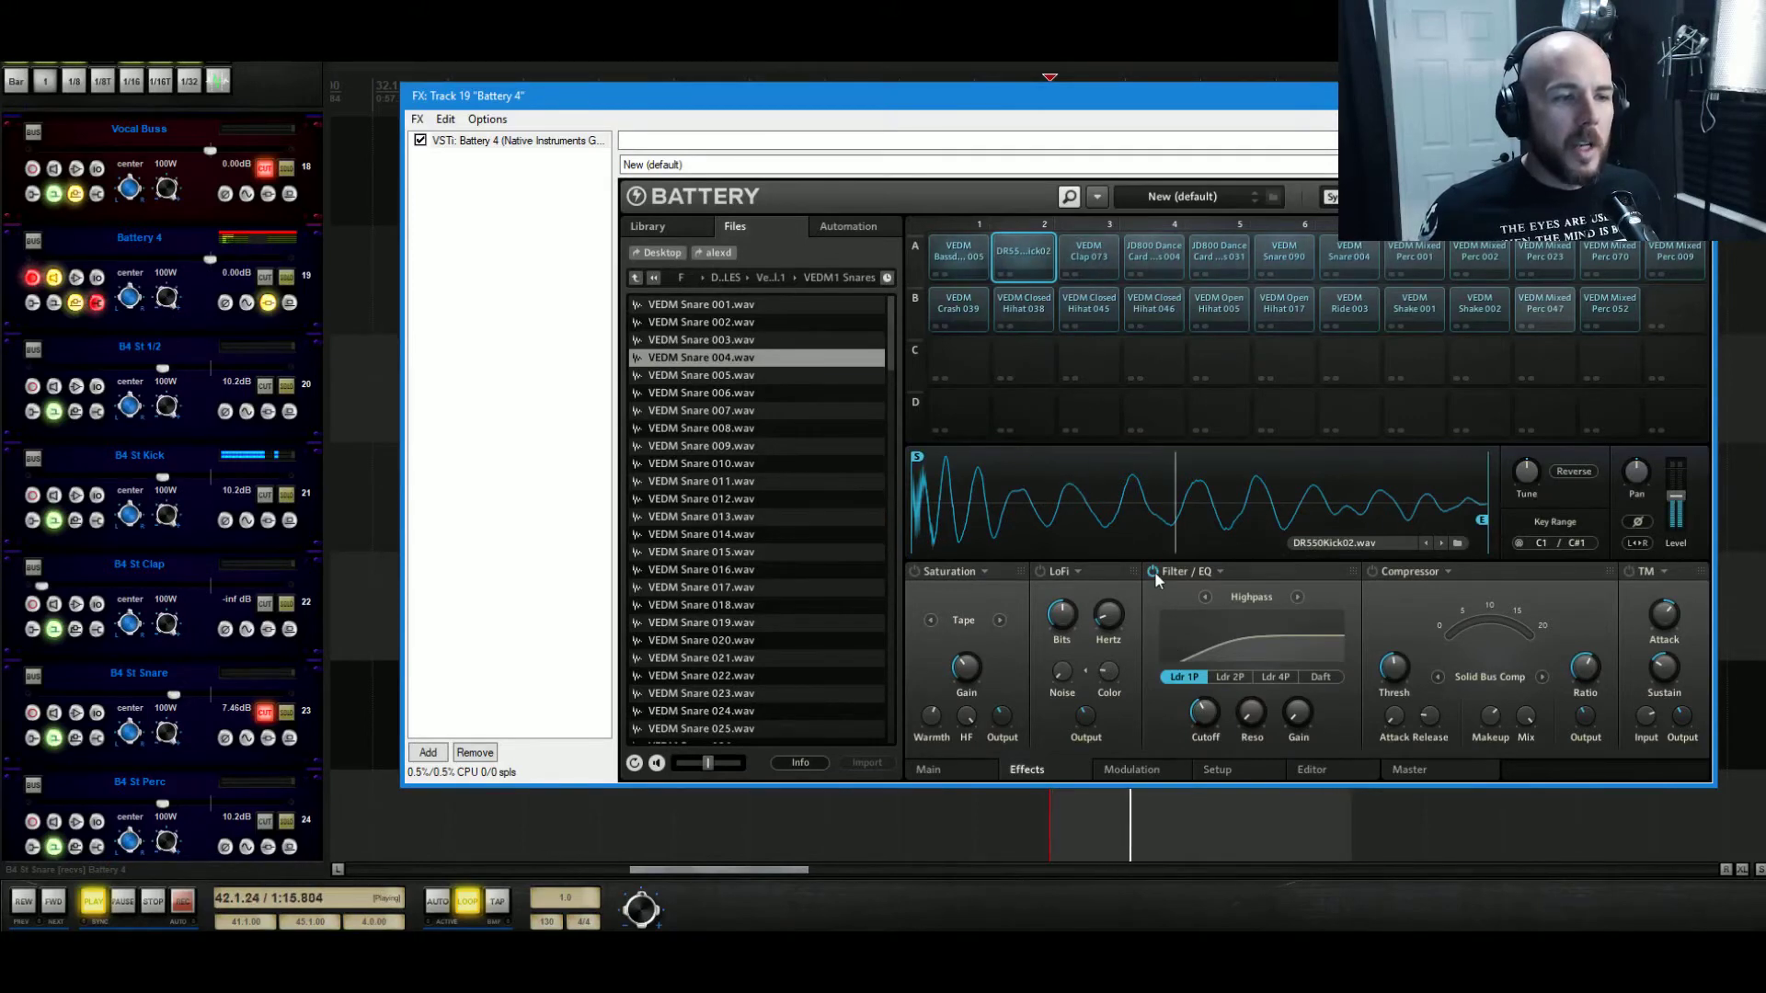
{"action": "key", "text": "space"}
Apply a Solid G-EQ to the VEDM Bassdrum 005 cell and raise its low-band gain slightly while the loop plays.
{"action": "left_click", "coordinate": [948, 267]}
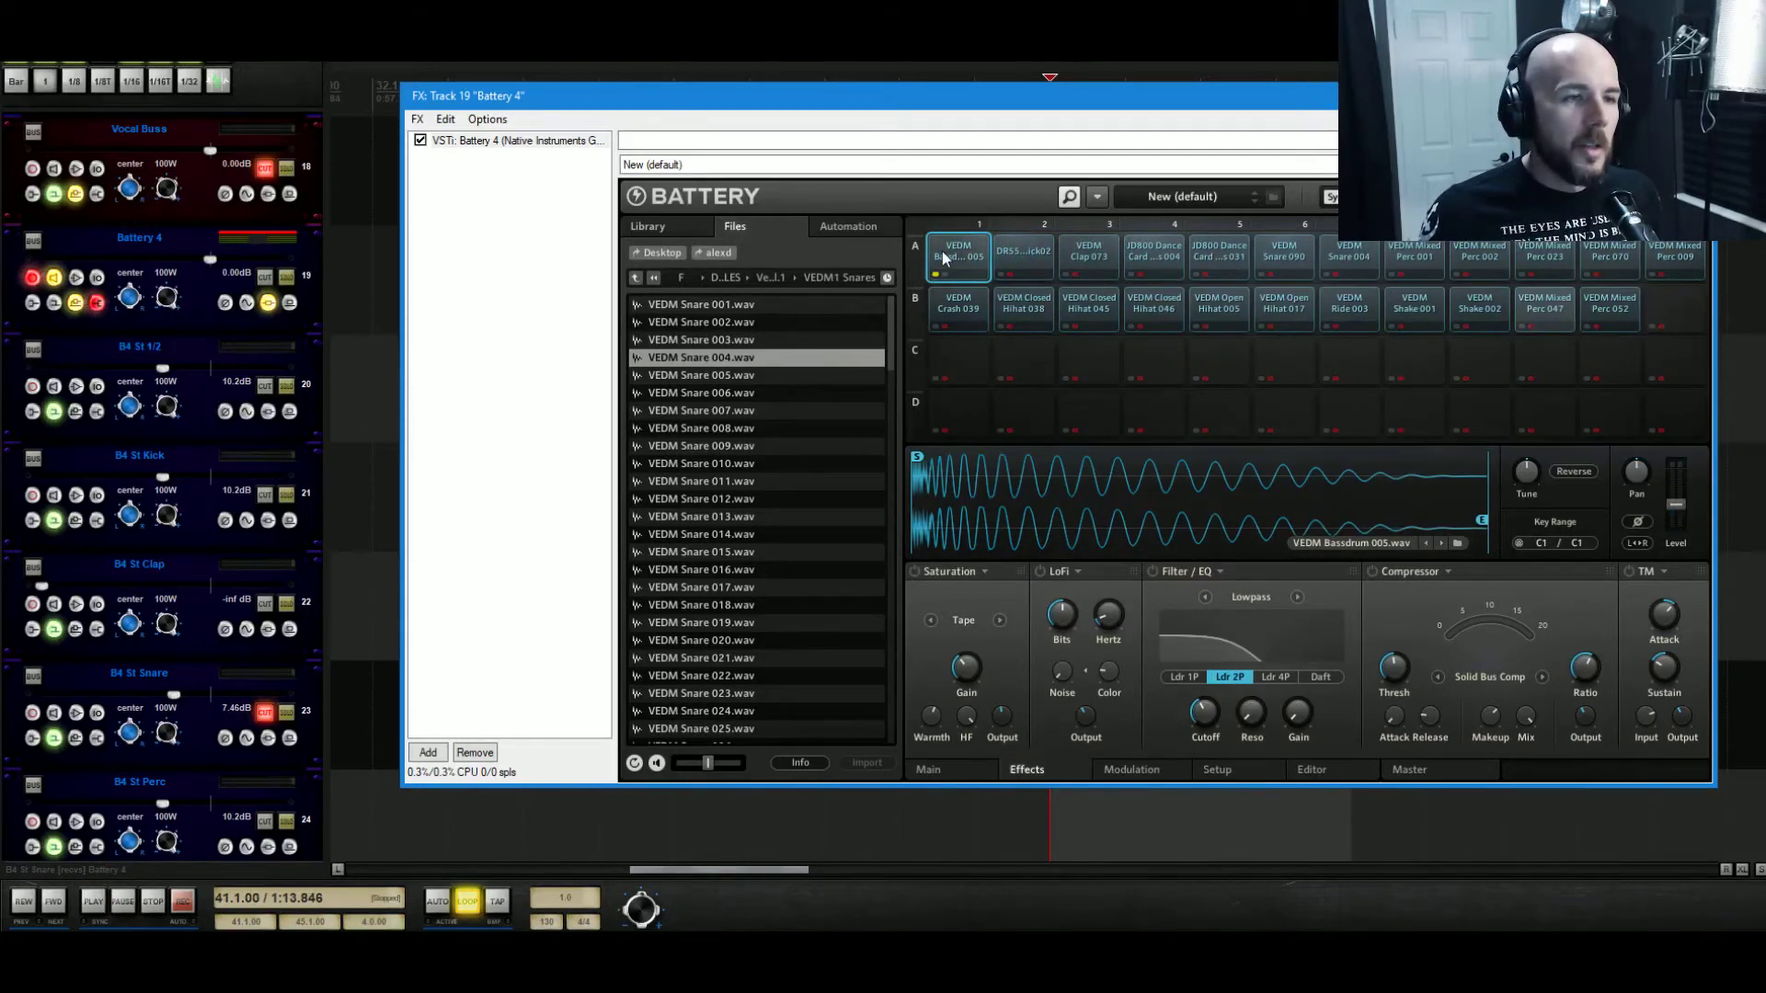
{"action": "mouse_move", "coordinate": [1238, 713]}
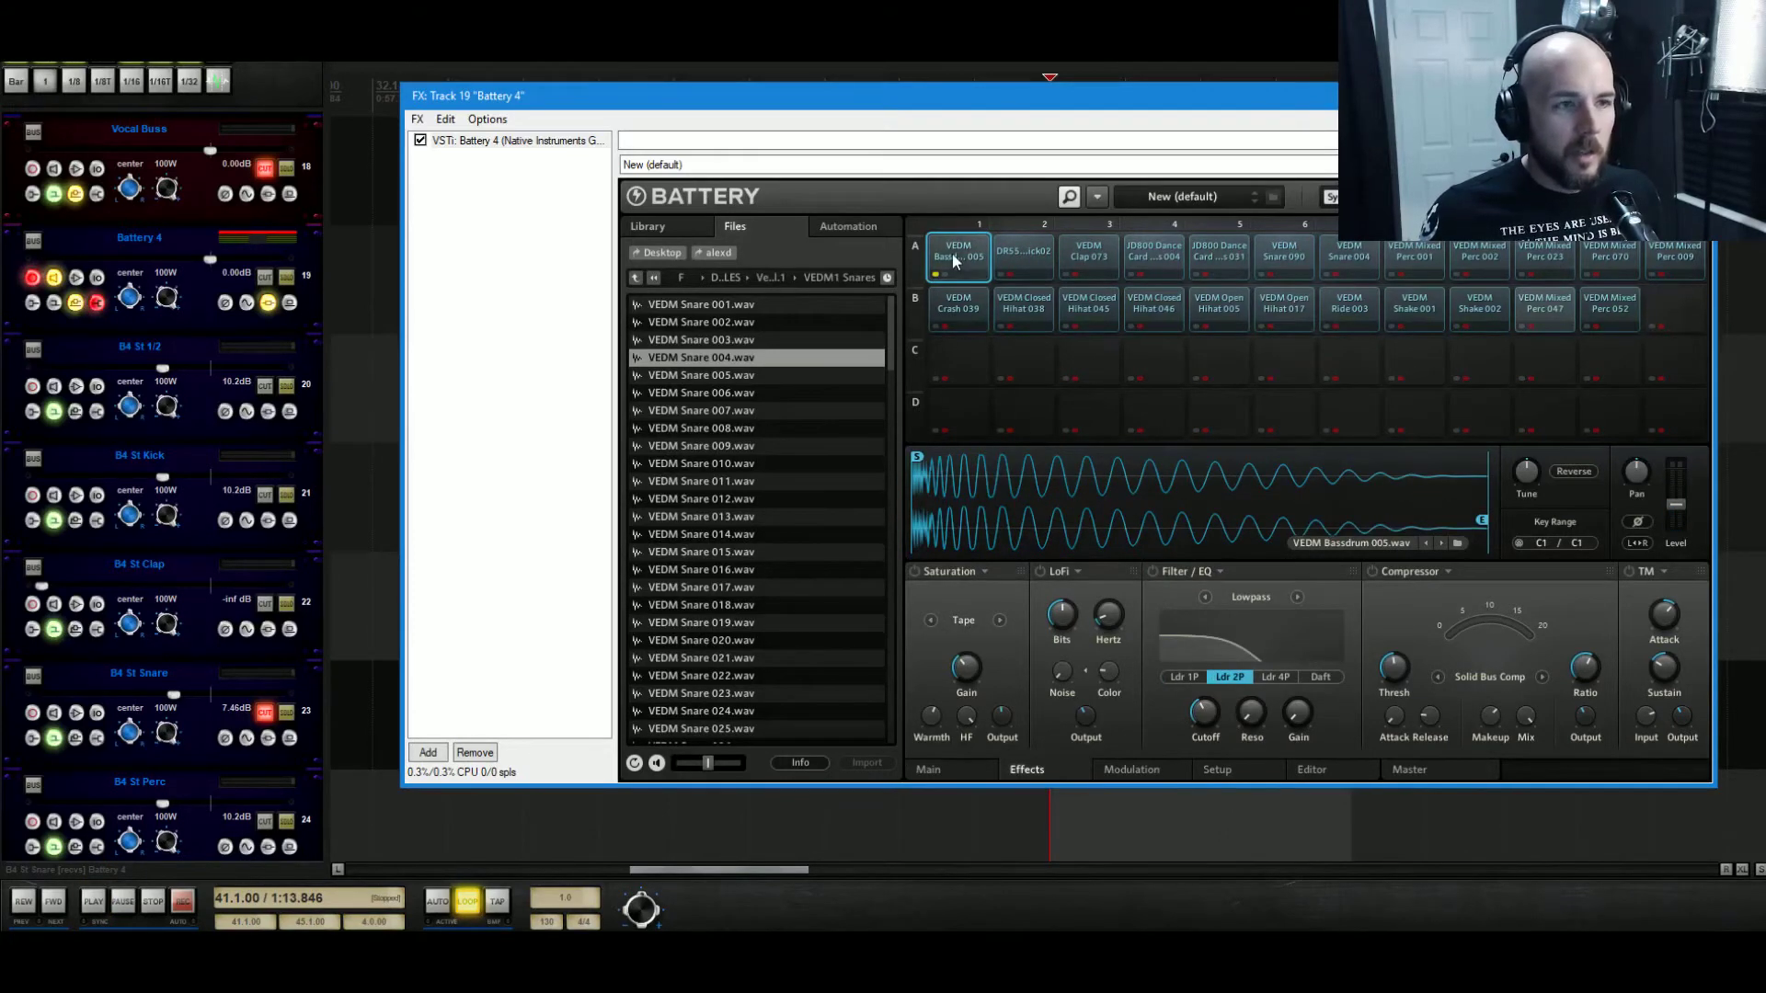
{"action": "key", "text": "space"}
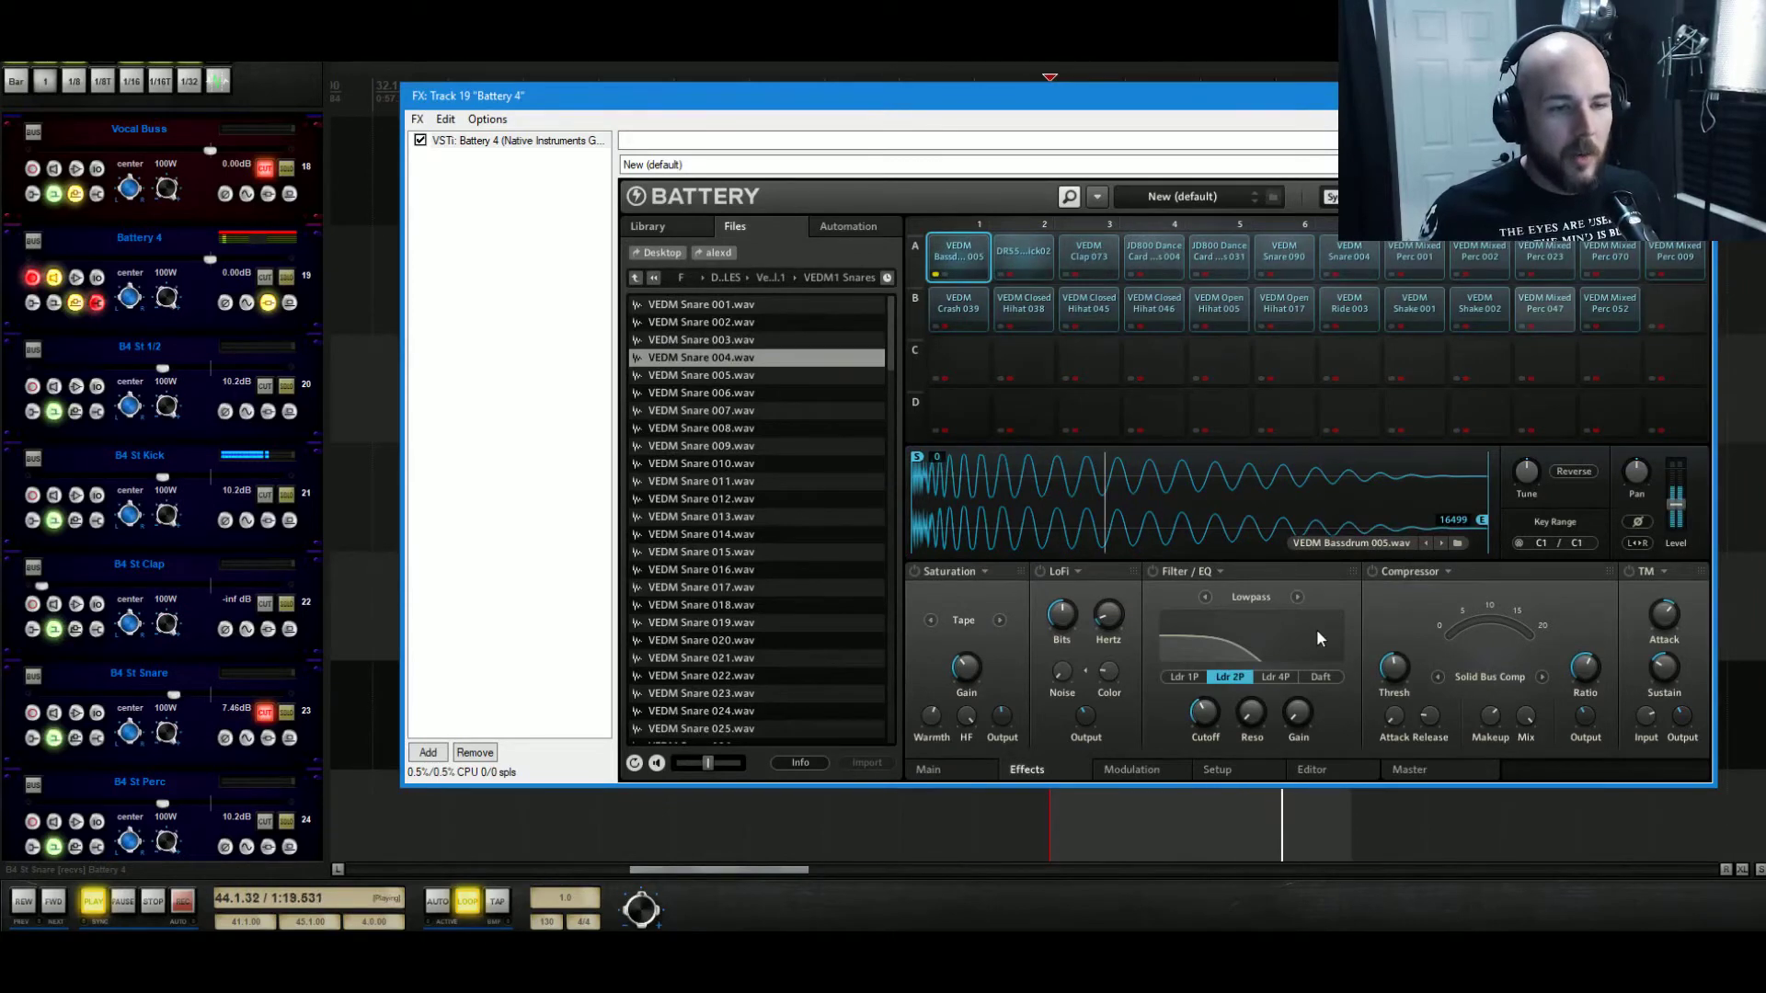
{"action": "left_click", "coordinate": [1204, 598]}
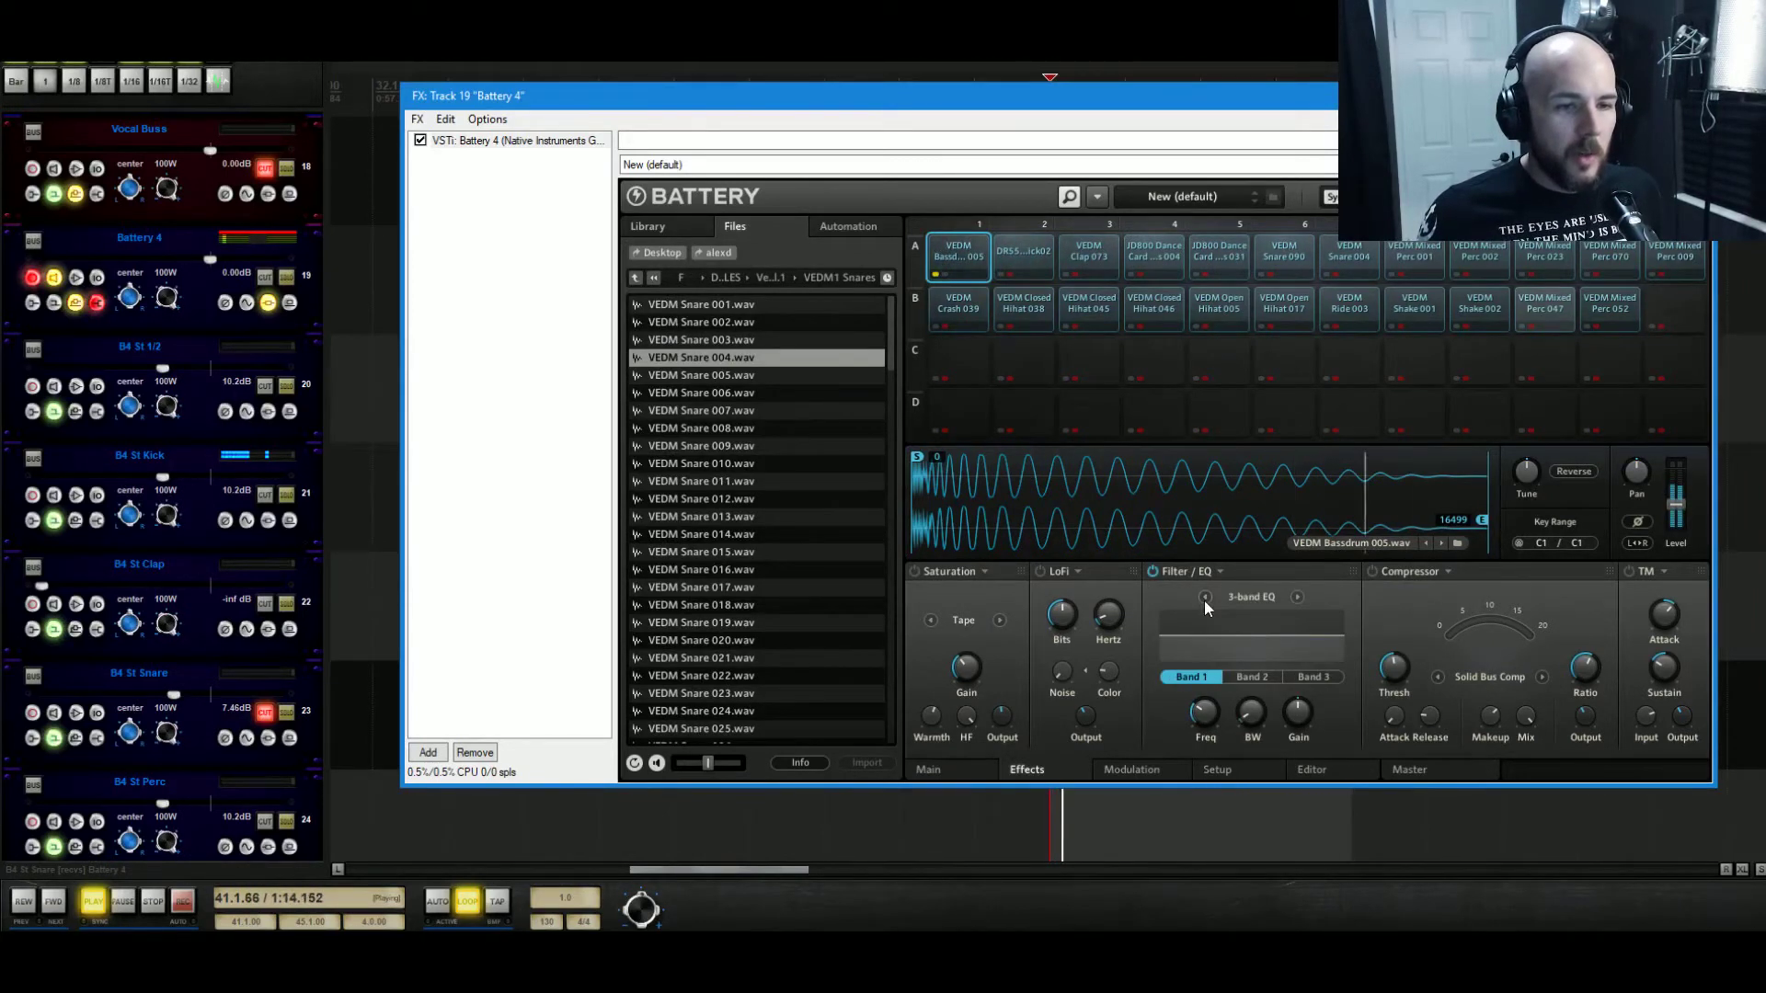
{"action": "left_click", "coordinate": [1205, 598]}
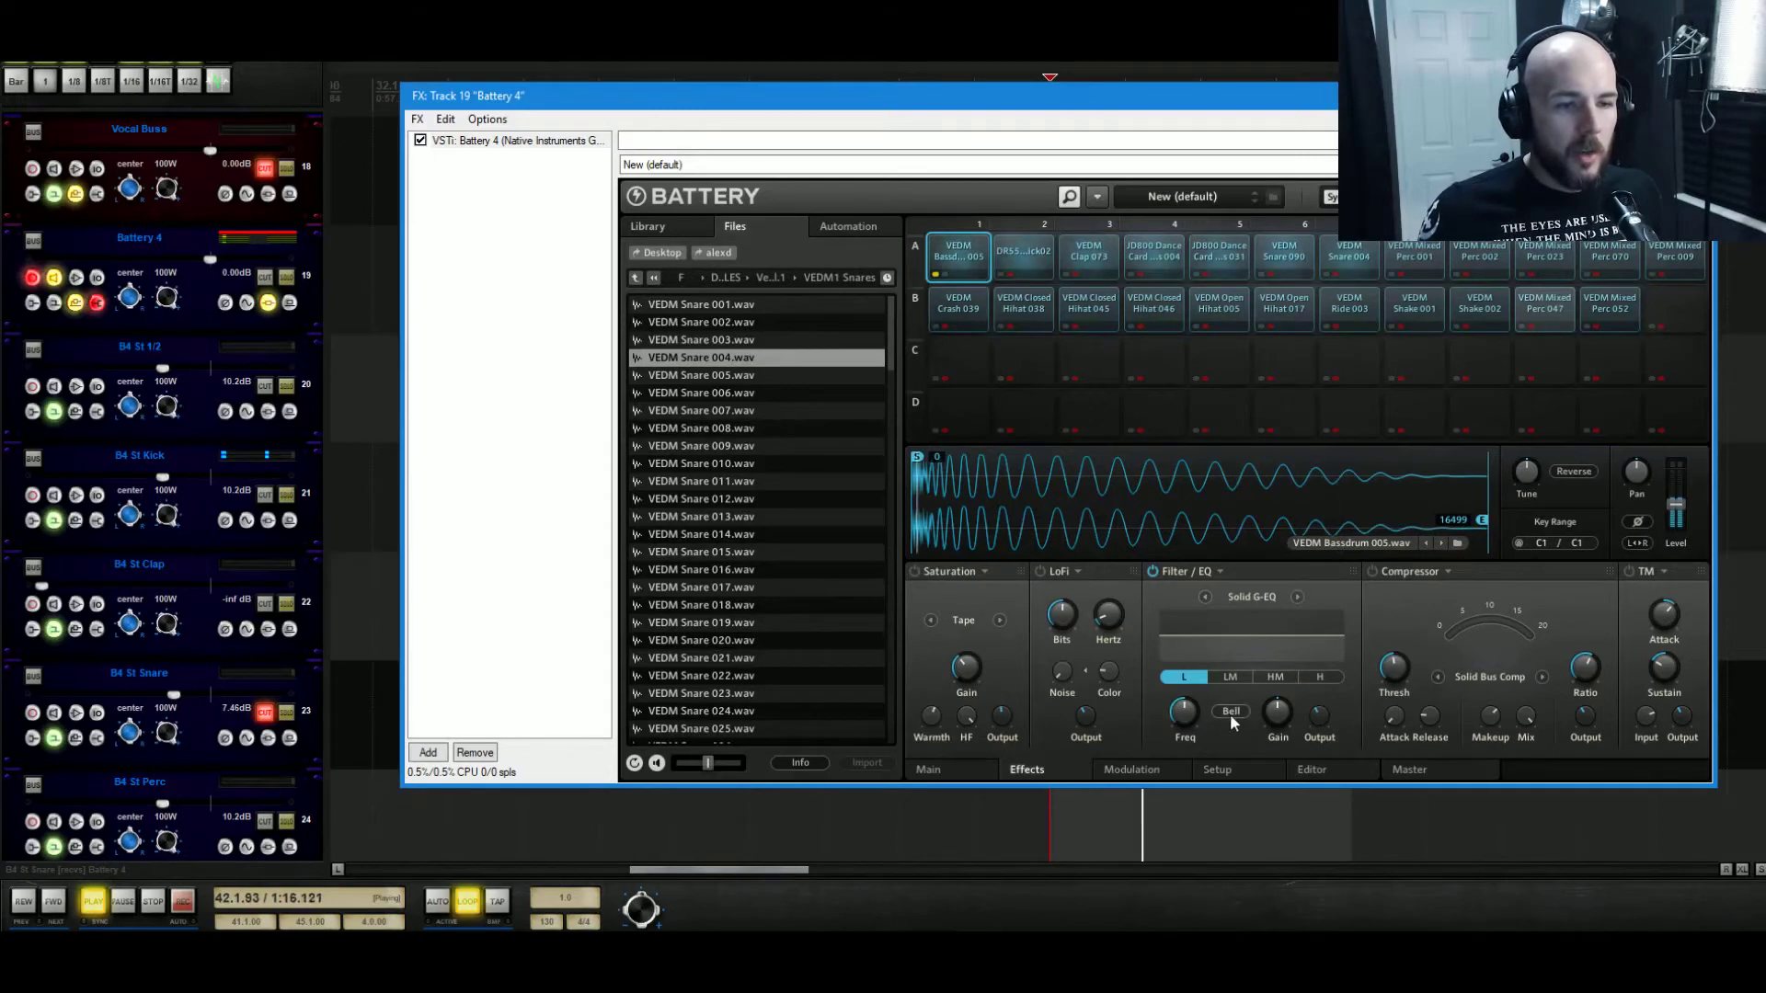
{"action": "mouse_move", "coordinate": [1287, 713]}
{"action": "left_mouse_down"}
{"action": "mouse_move", "coordinate": [1185, 728]}
{"action": "mouse_move", "coordinate": [1193, 753]}
{"action": "mouse_move", "coordinate": [1303, 707]}
{"action": "left_mouse_up"}
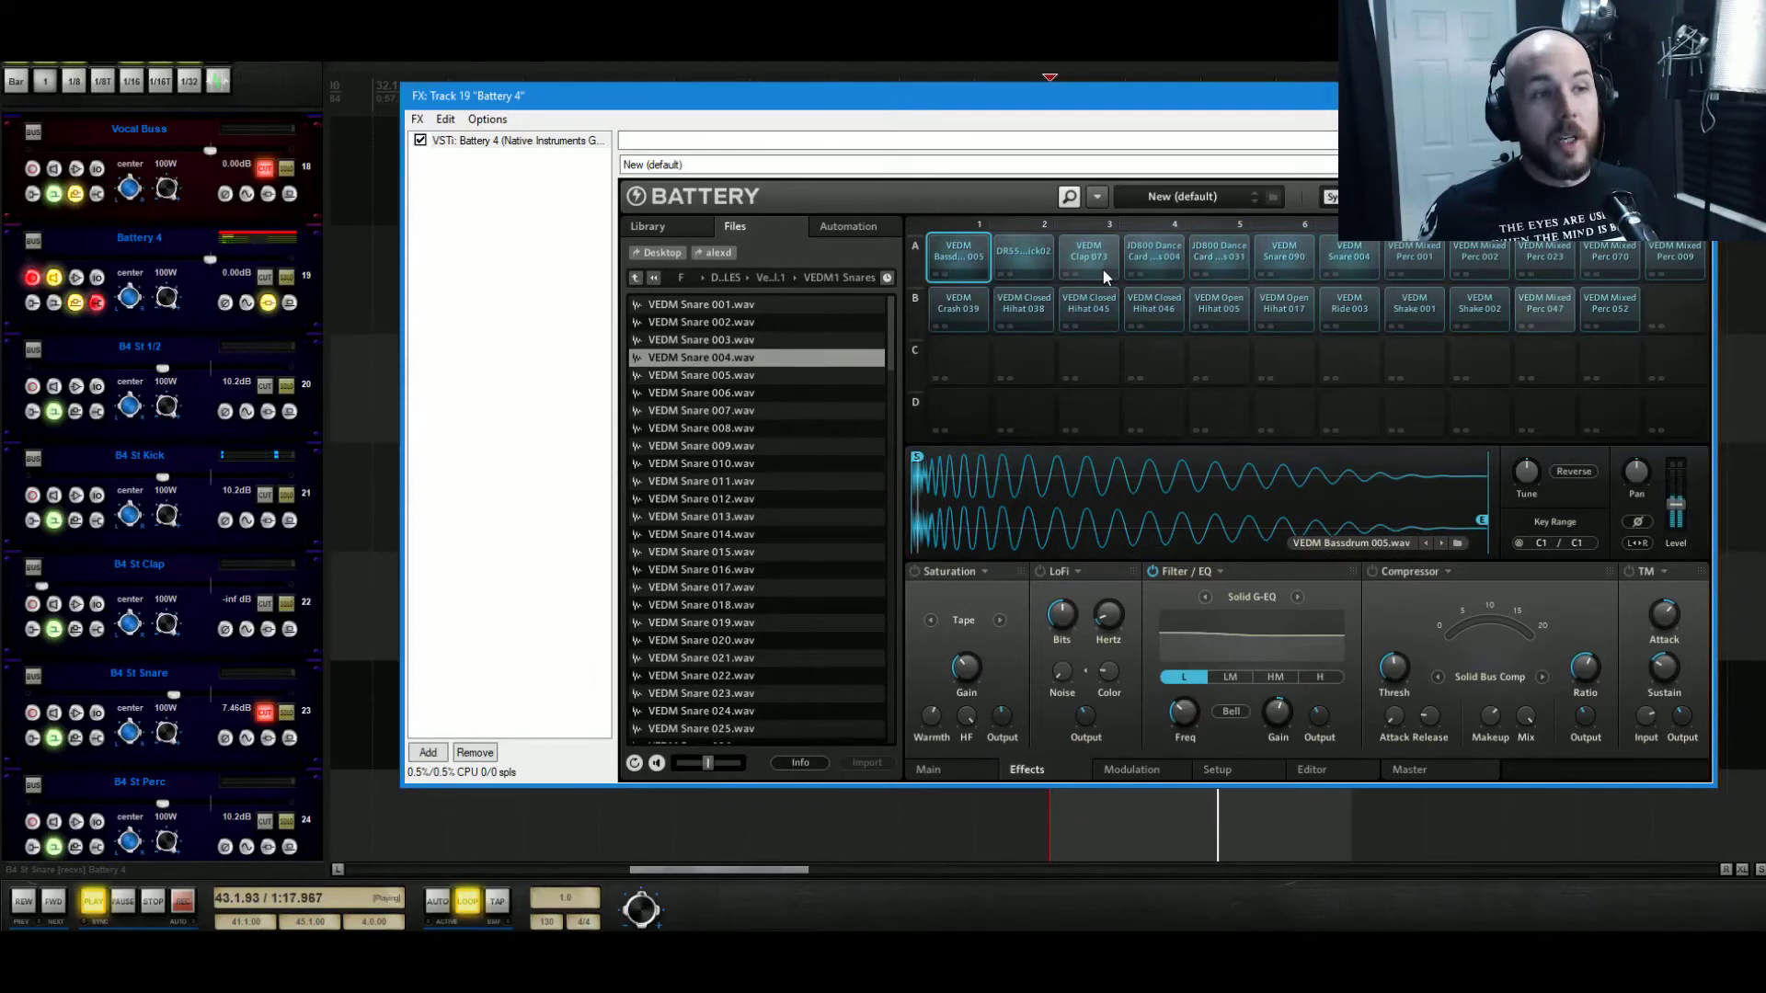
{"action": "key", "text": "space"}
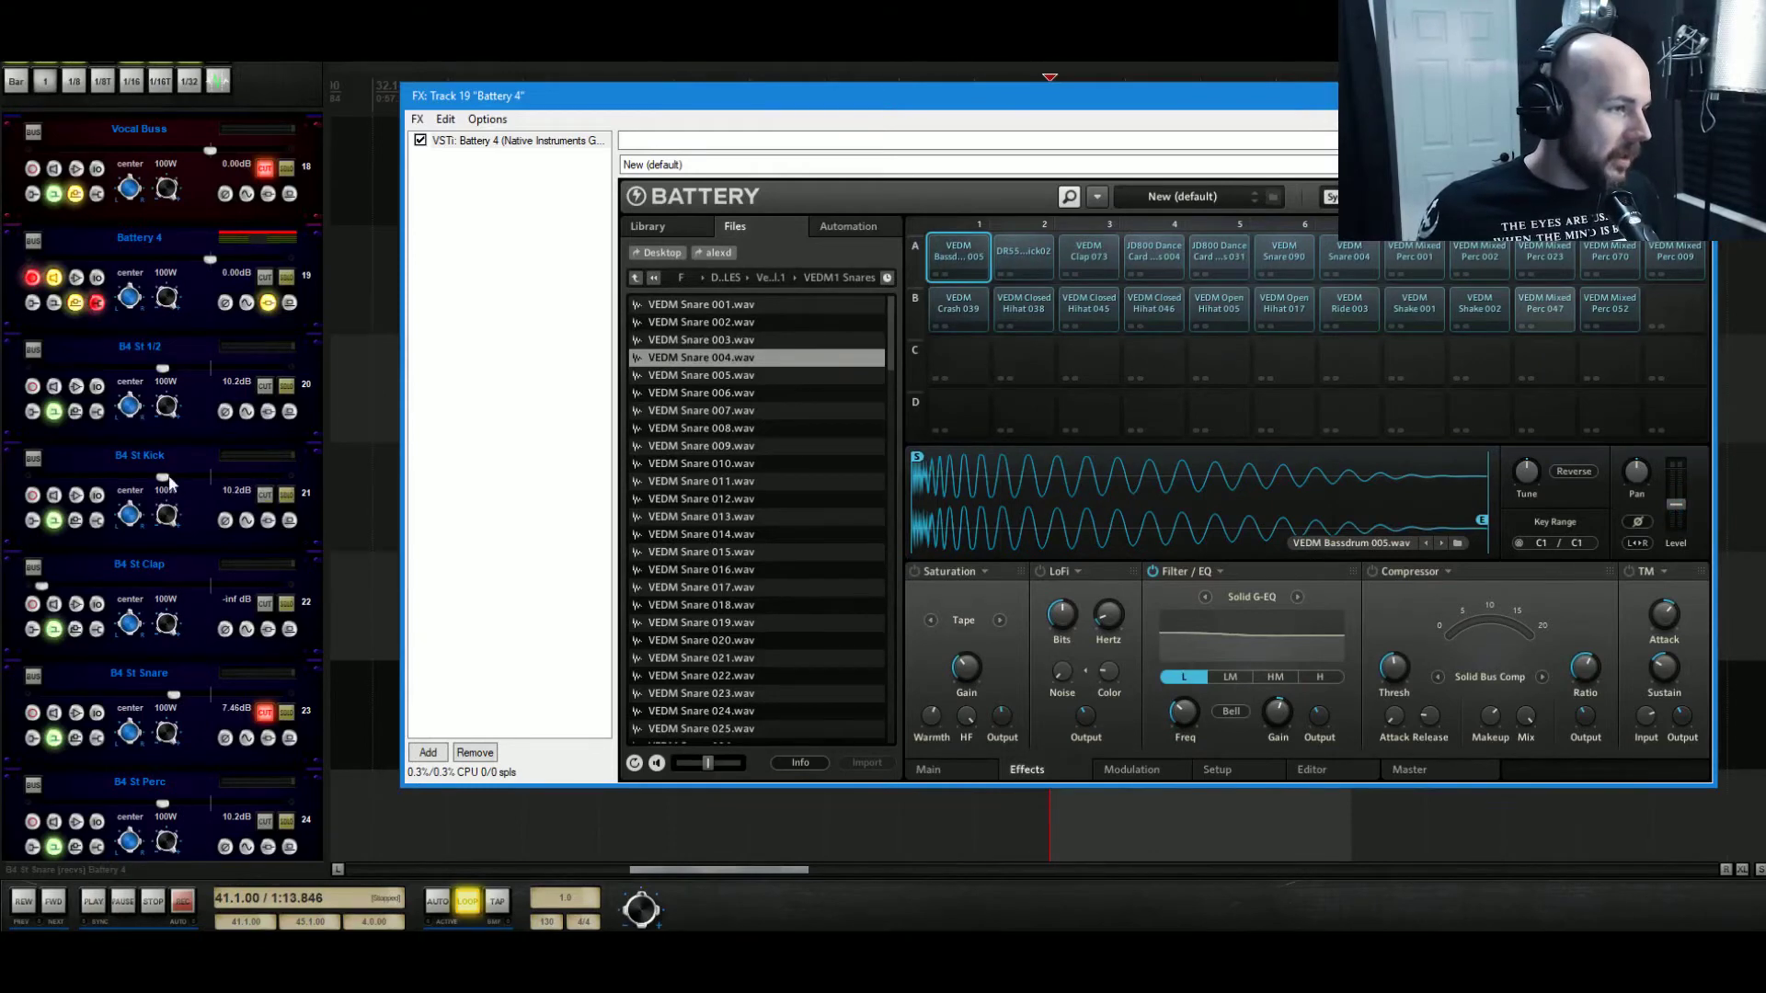
Lower B4 St Kick to -inf dB, unmute B4 St Snare, and audition the snare loop and the VEDM Snare 090 cell.
{"action": "left_click_drag", "start_coordinate": [166, 478], "coordinate": [42, 478]}
{"action": "key", "text": "space"}
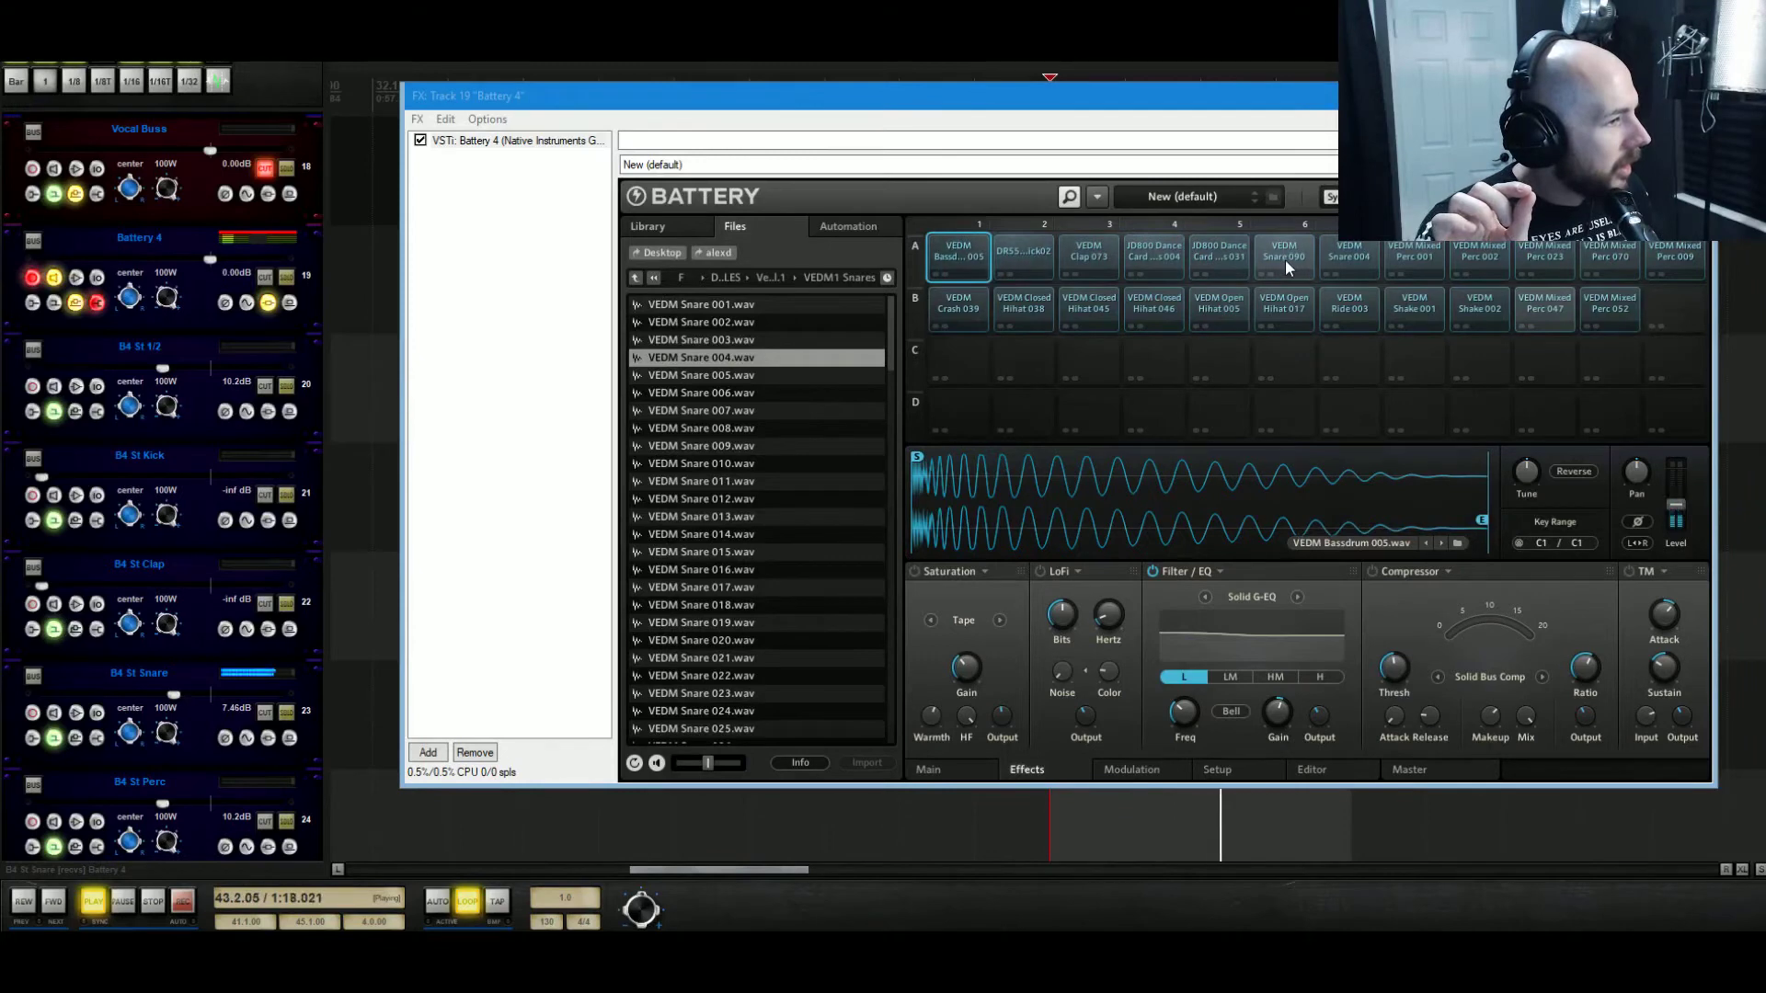
{"action": "key", "text": "space"}
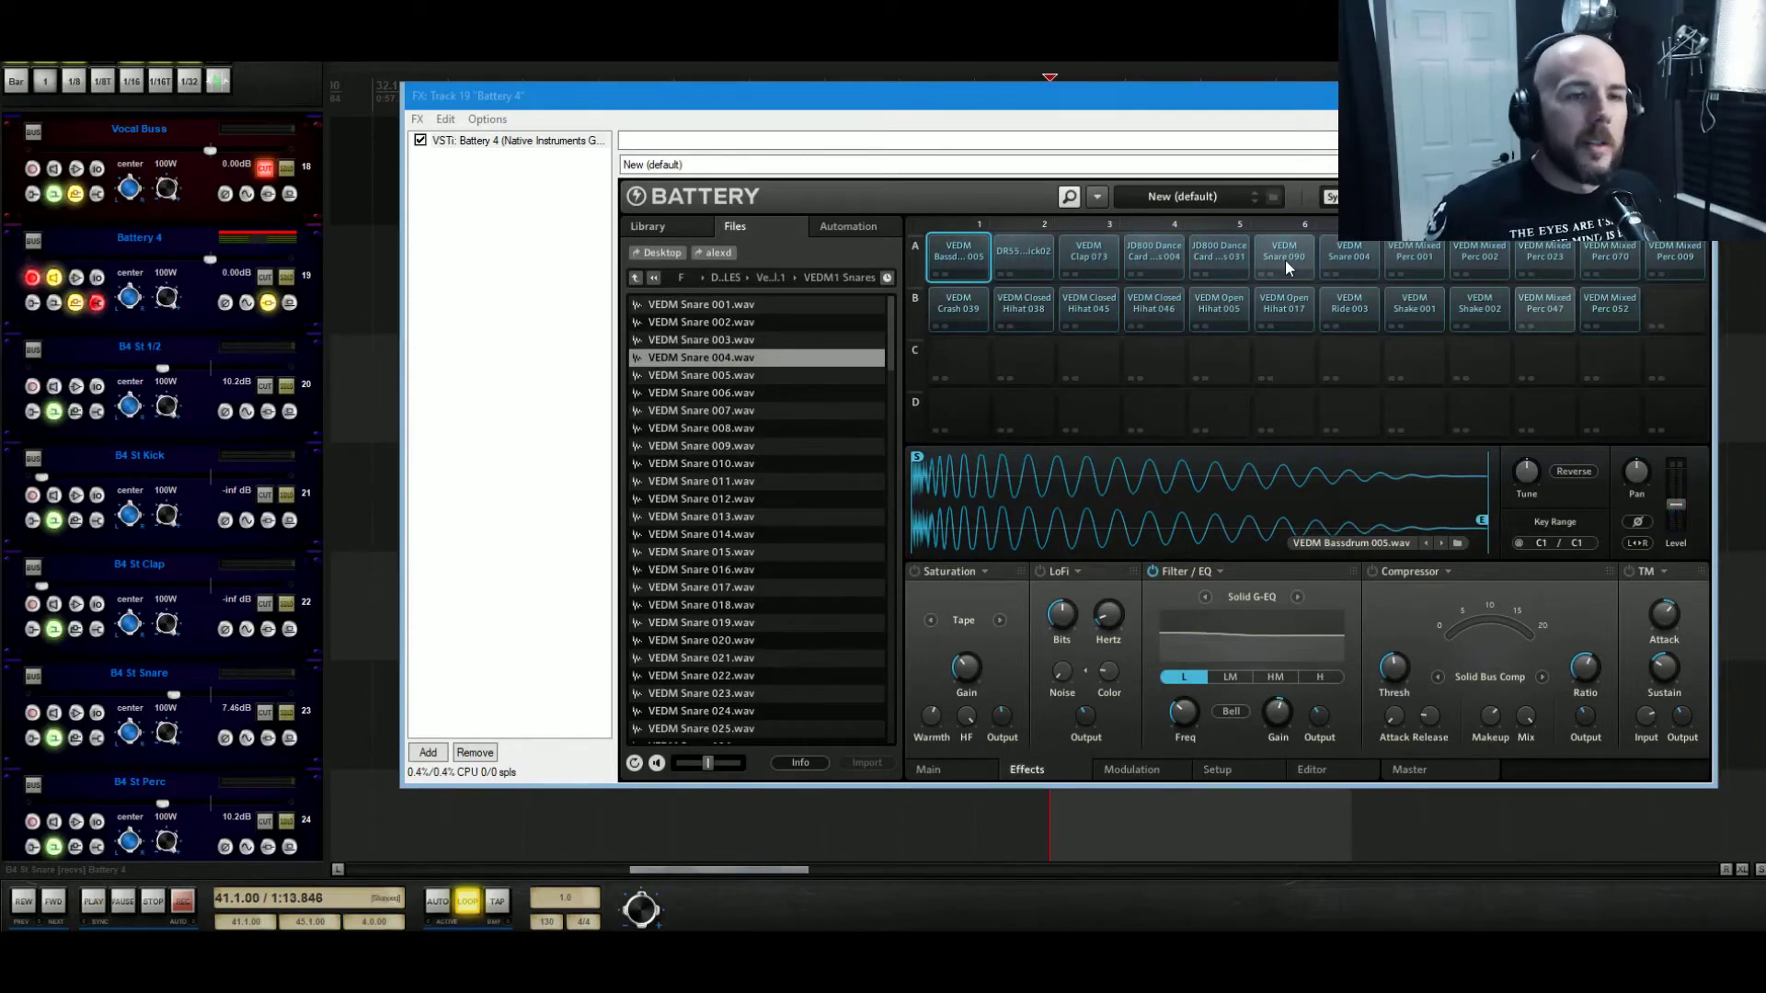
{"action": "left_click", "coordinate": [1285, 259]}
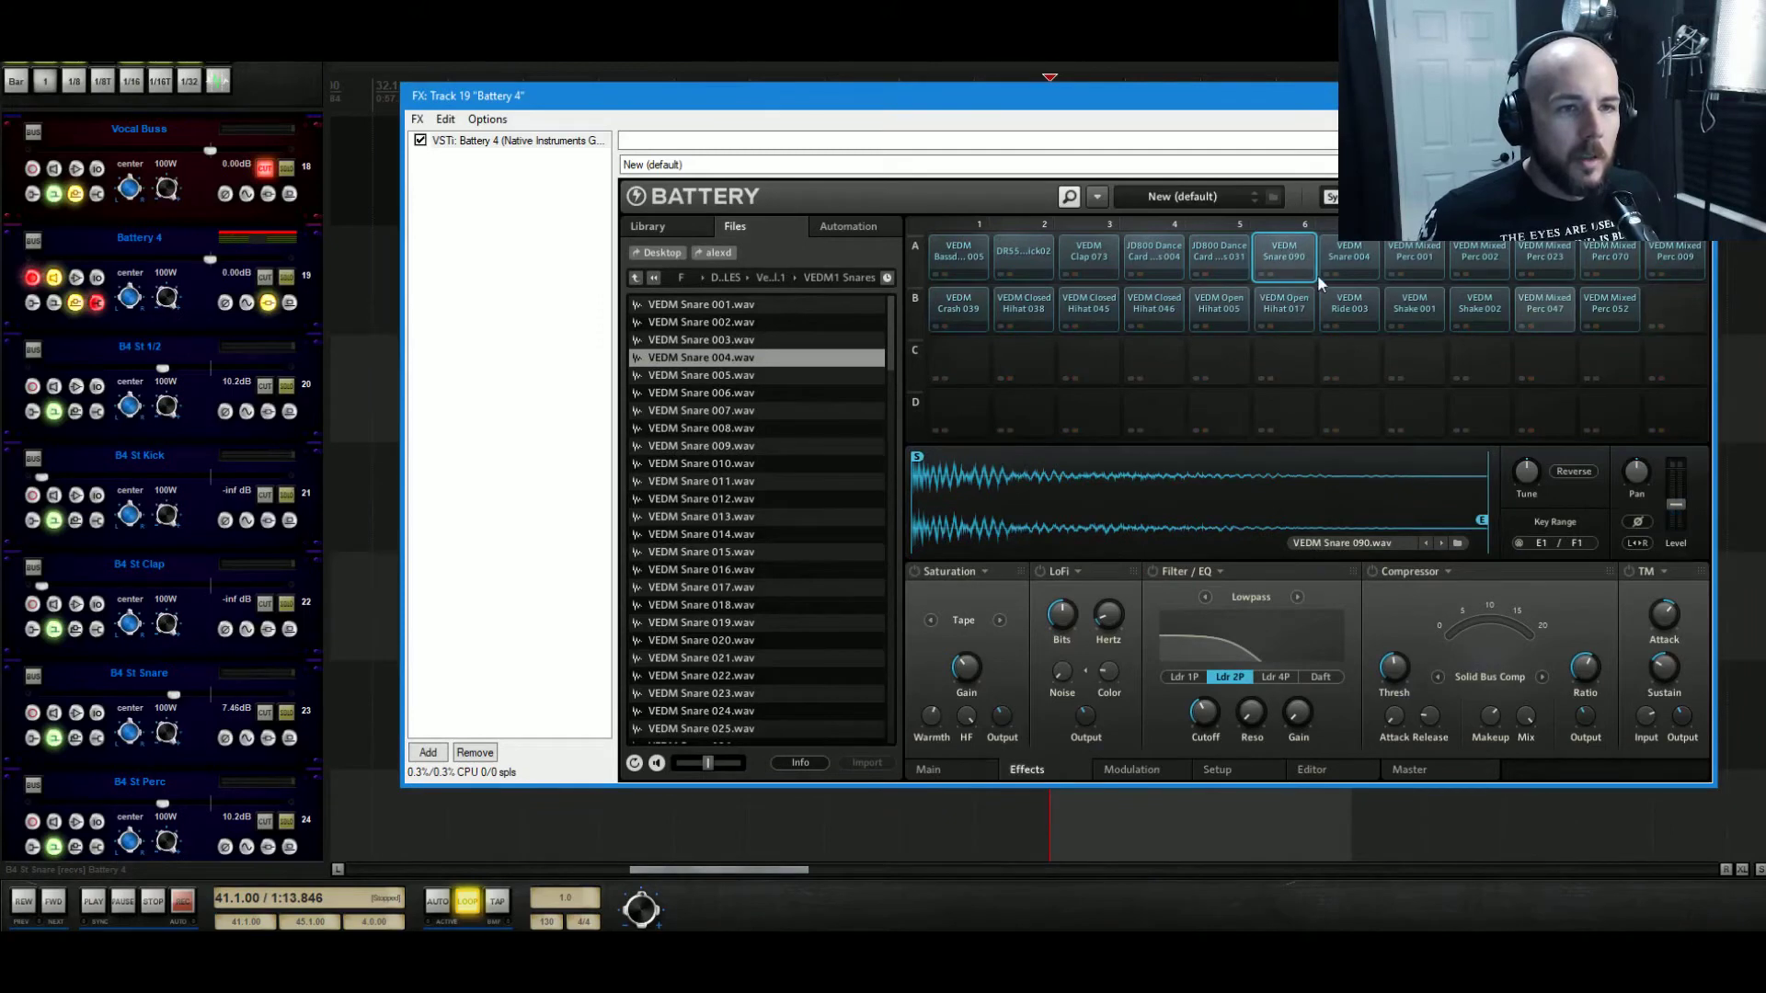
Enable the volume envelope on the JD800 Dance Card 031 cell with a 0 ms attack and solo the cell while the loop plays.
{"action": "left_click", "coordinate": [1207, 255]}
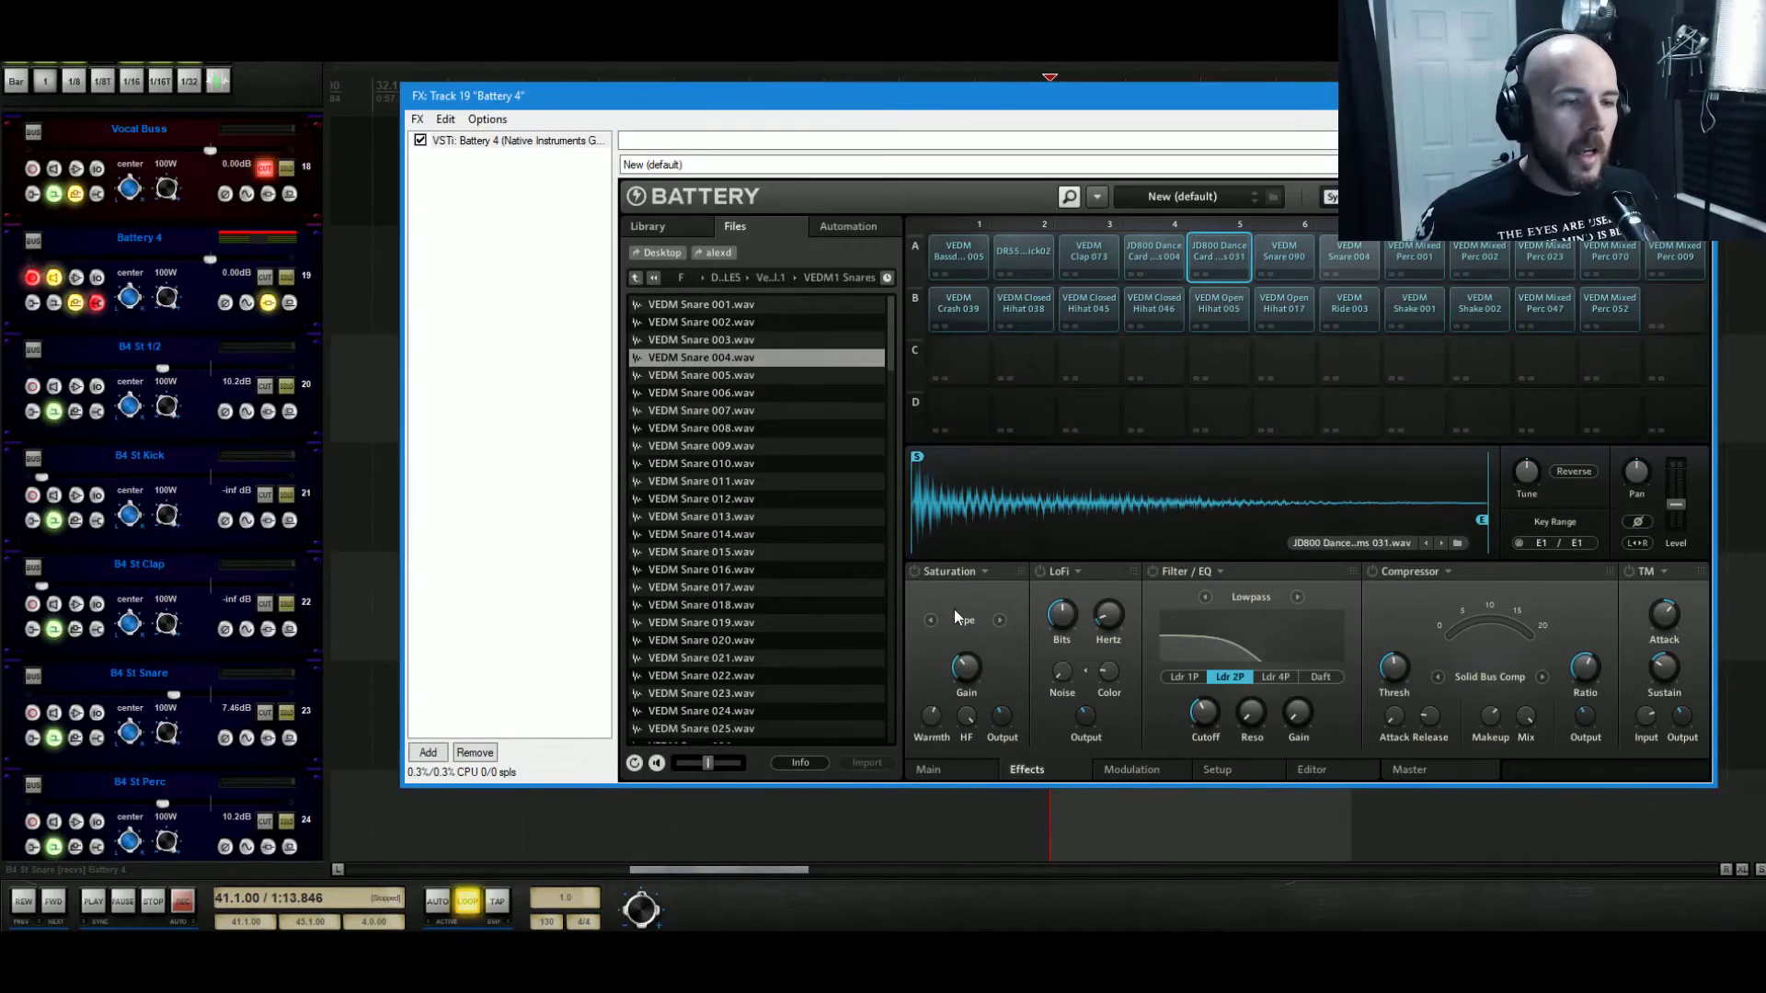
{"action": "left_click", "coordinate": [962, 775]}
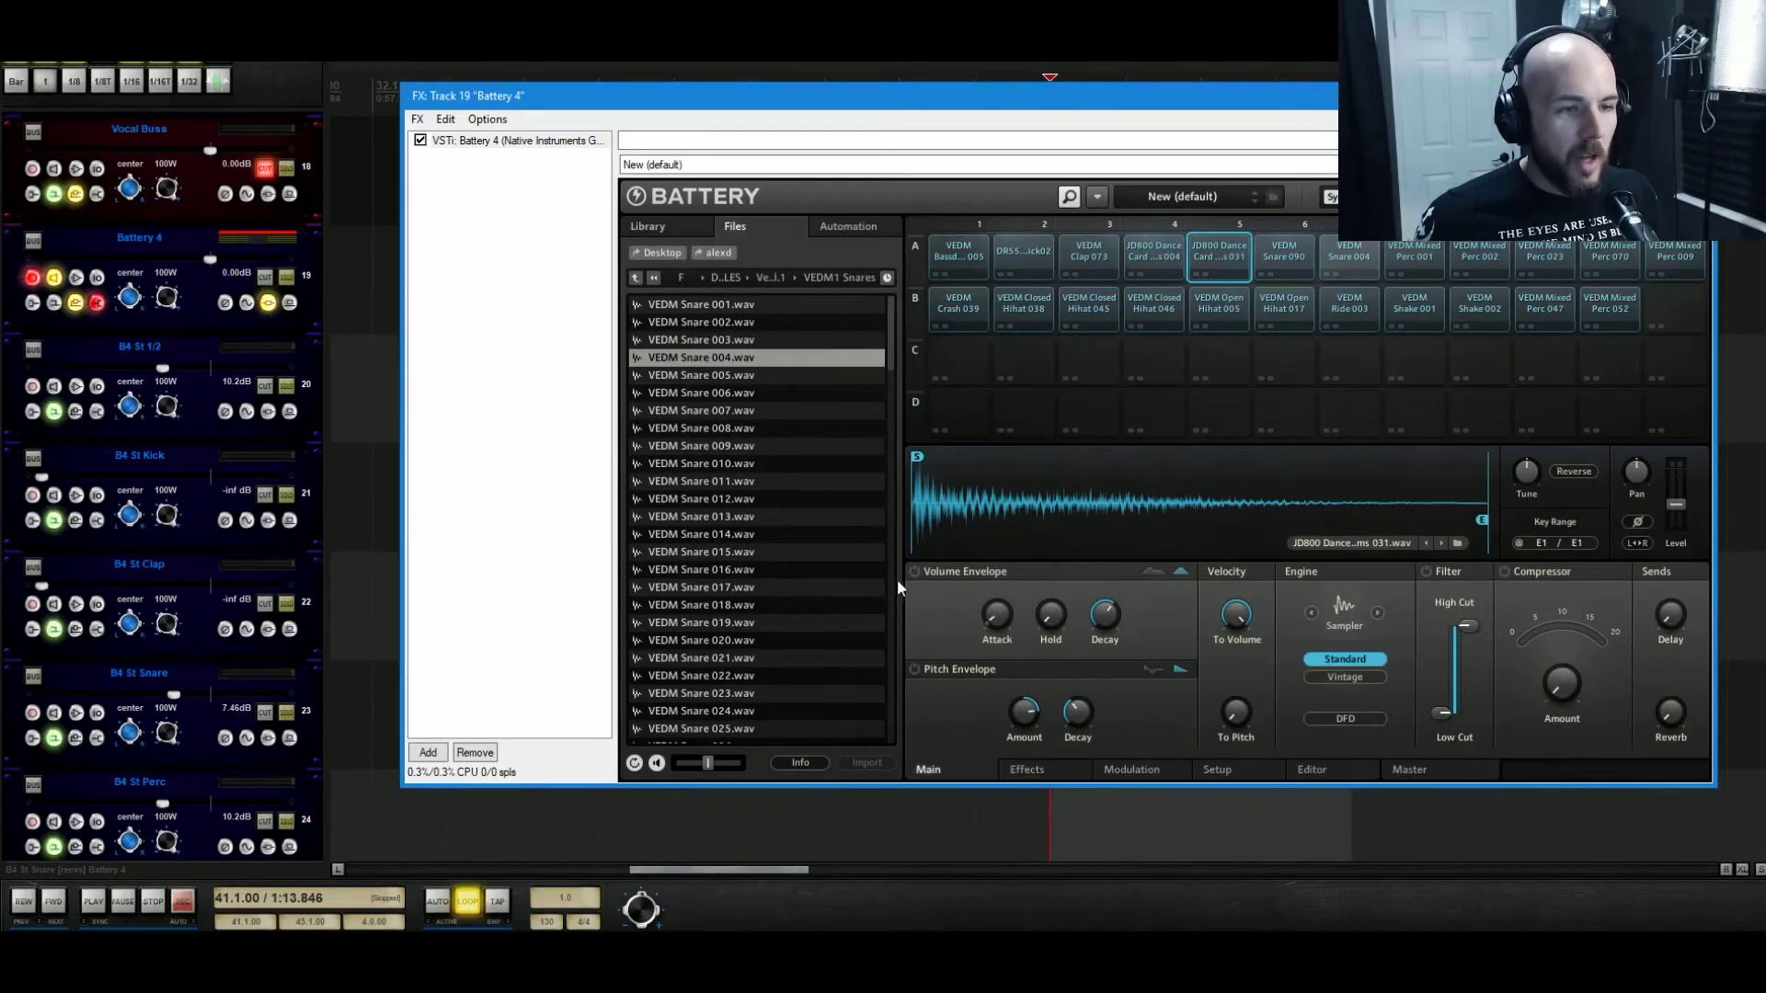
{"action": "mouse_move", "coordinate": [932, 579]}
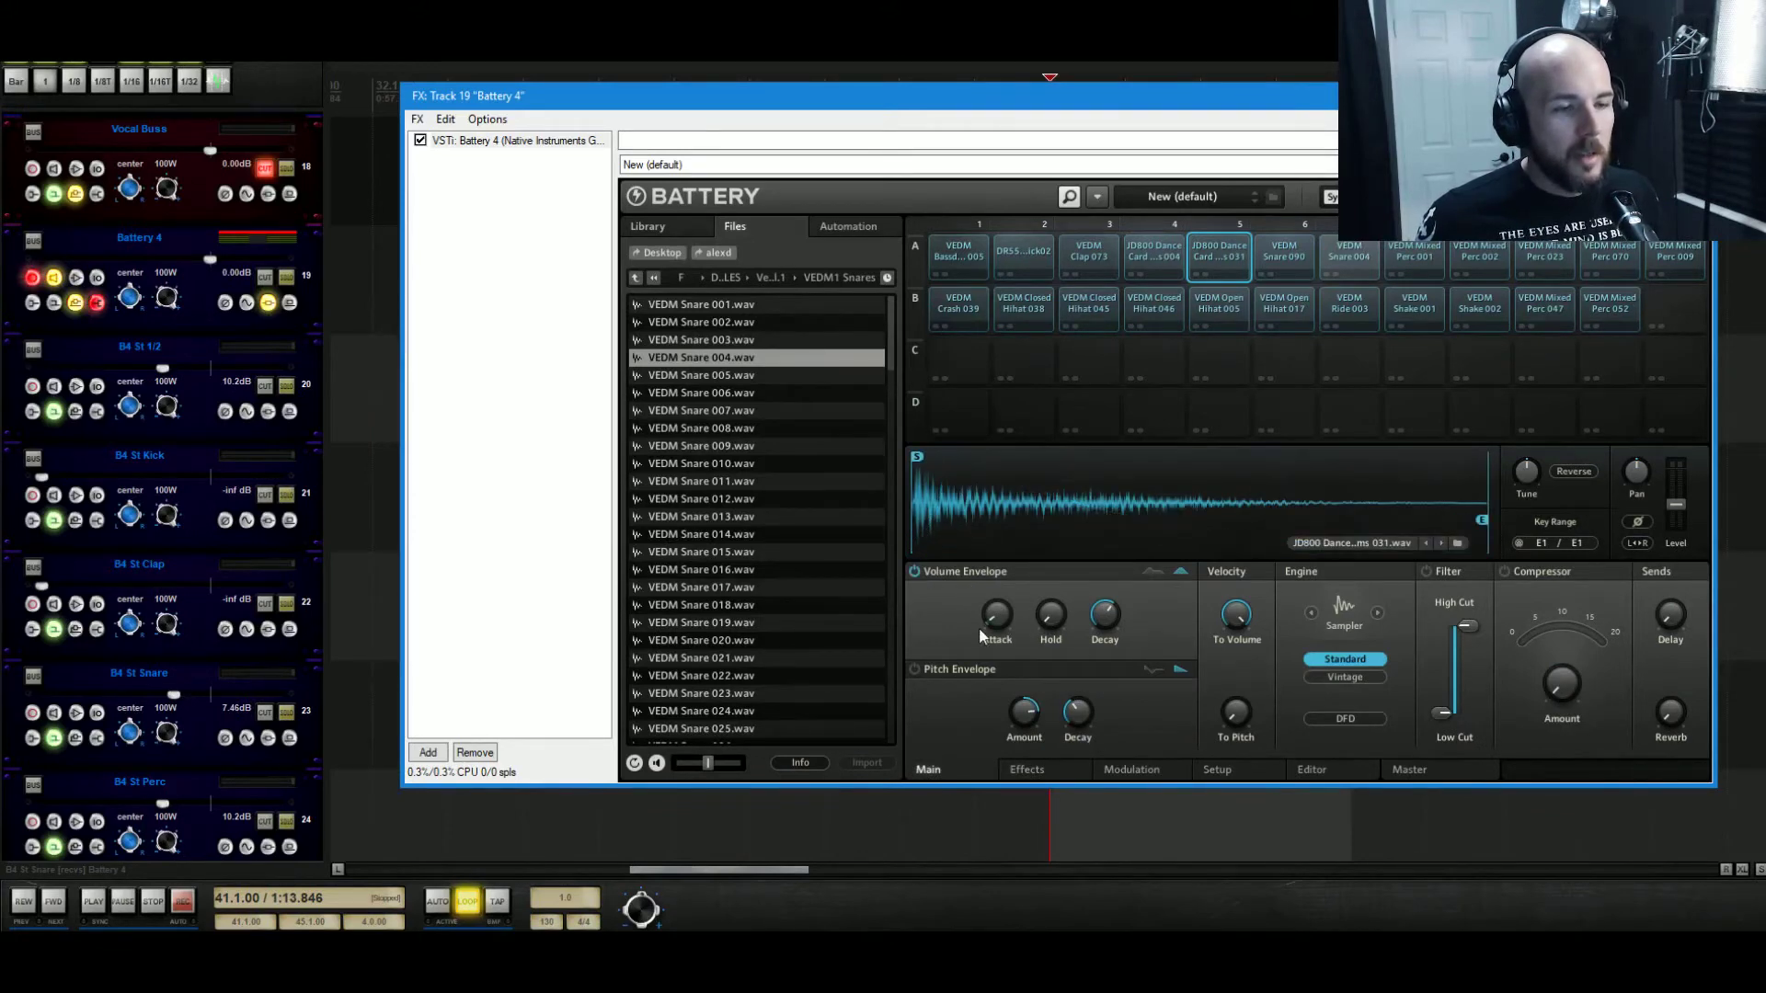
{"action": "left_click_drag", "start_coordinate": [995, 614], "coordinate": [1007, 603]}
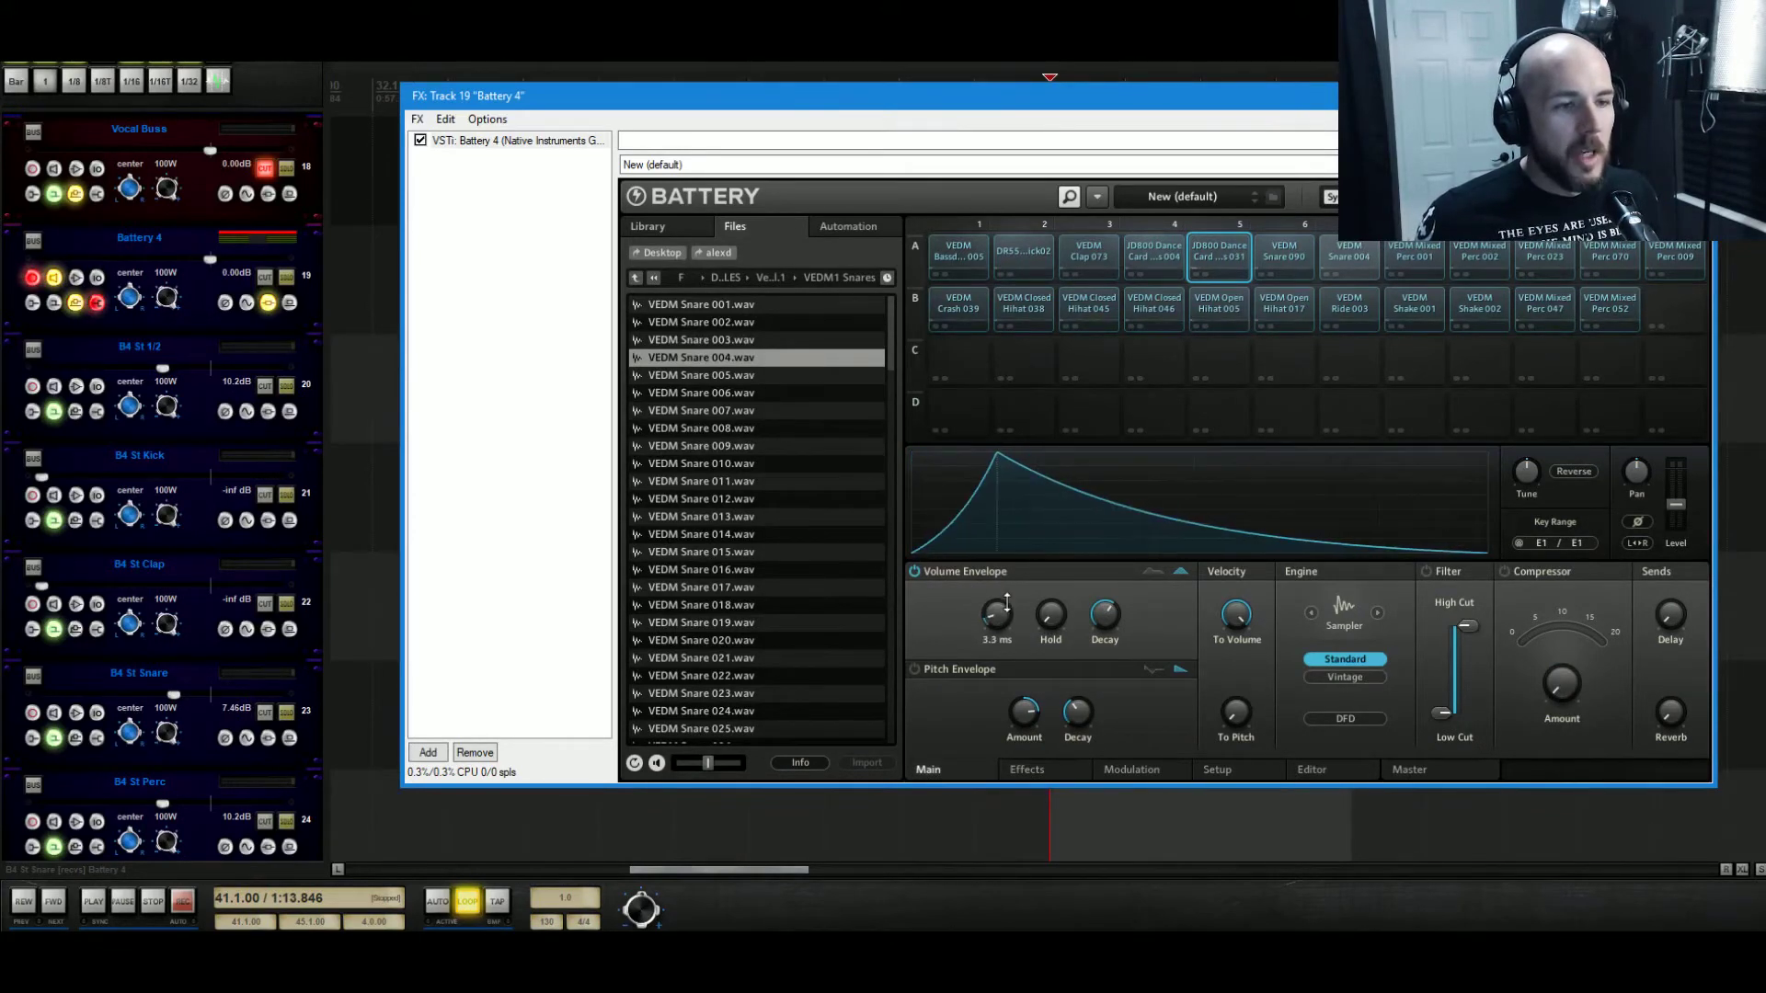
{"action": "left_click", "coordinate": [1195, 274]}
{"action": "left_click_drag", "start_coordinate": [1000, 630], "coordinate": [994, 697]}
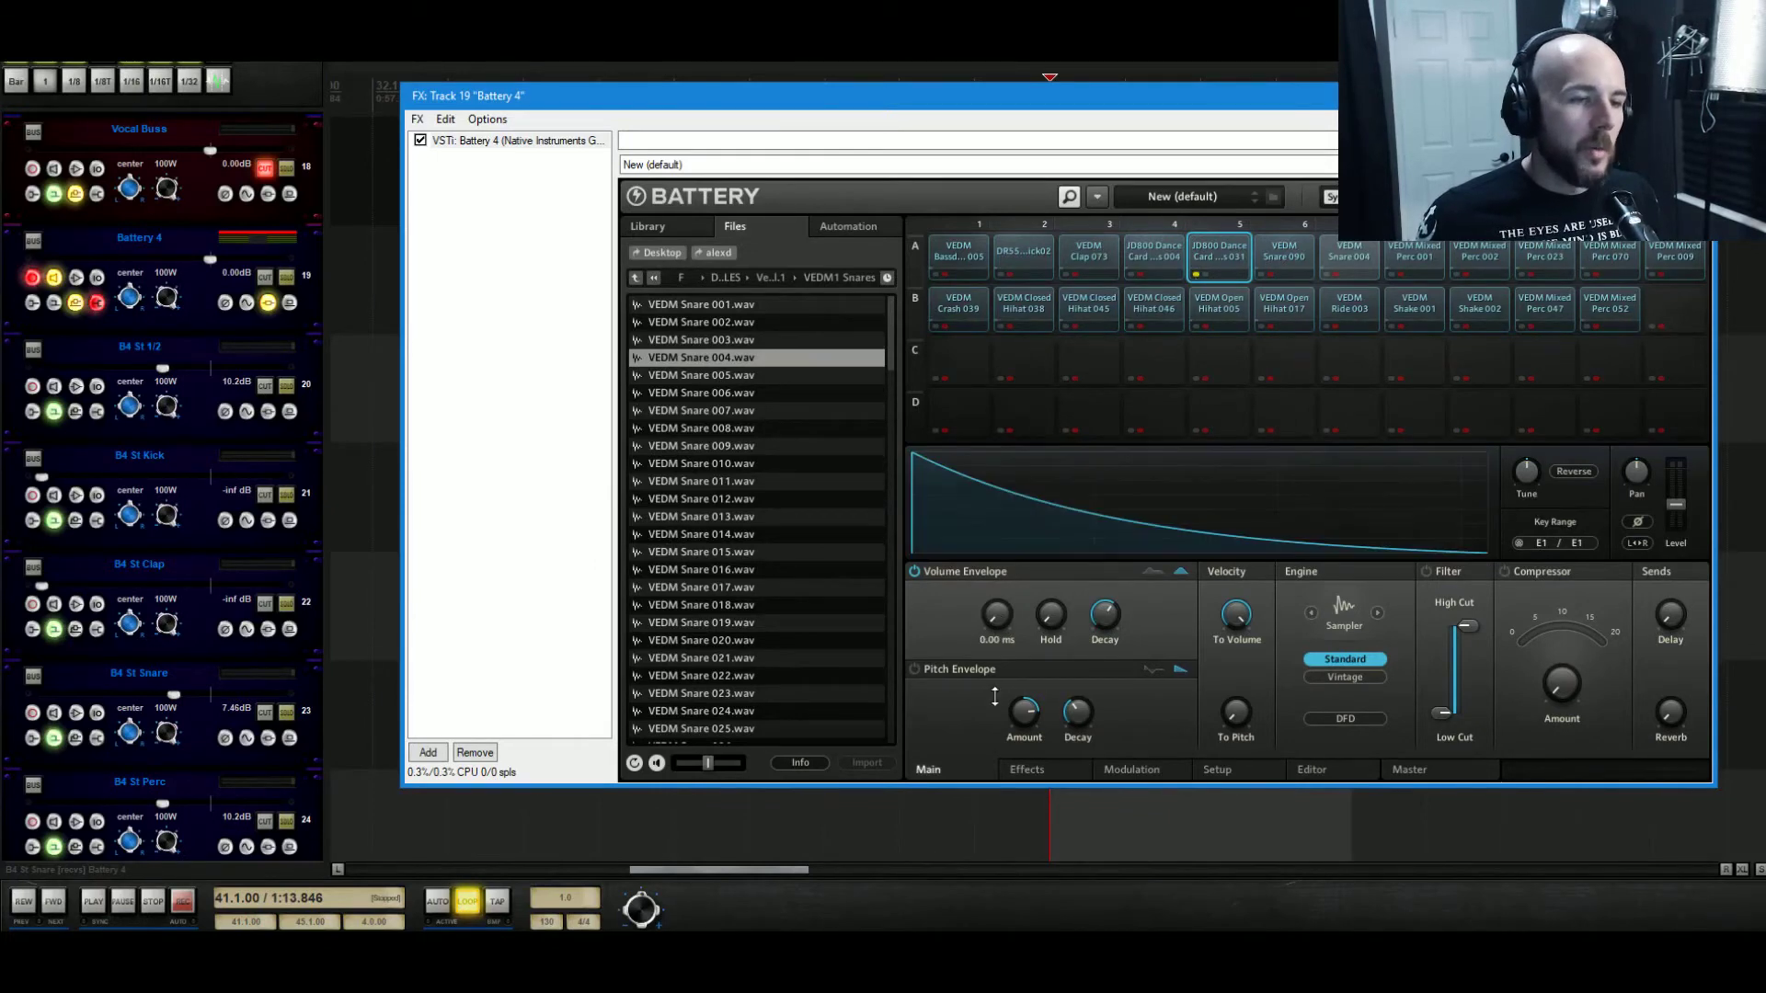
{"action": "key", "text": "space"}
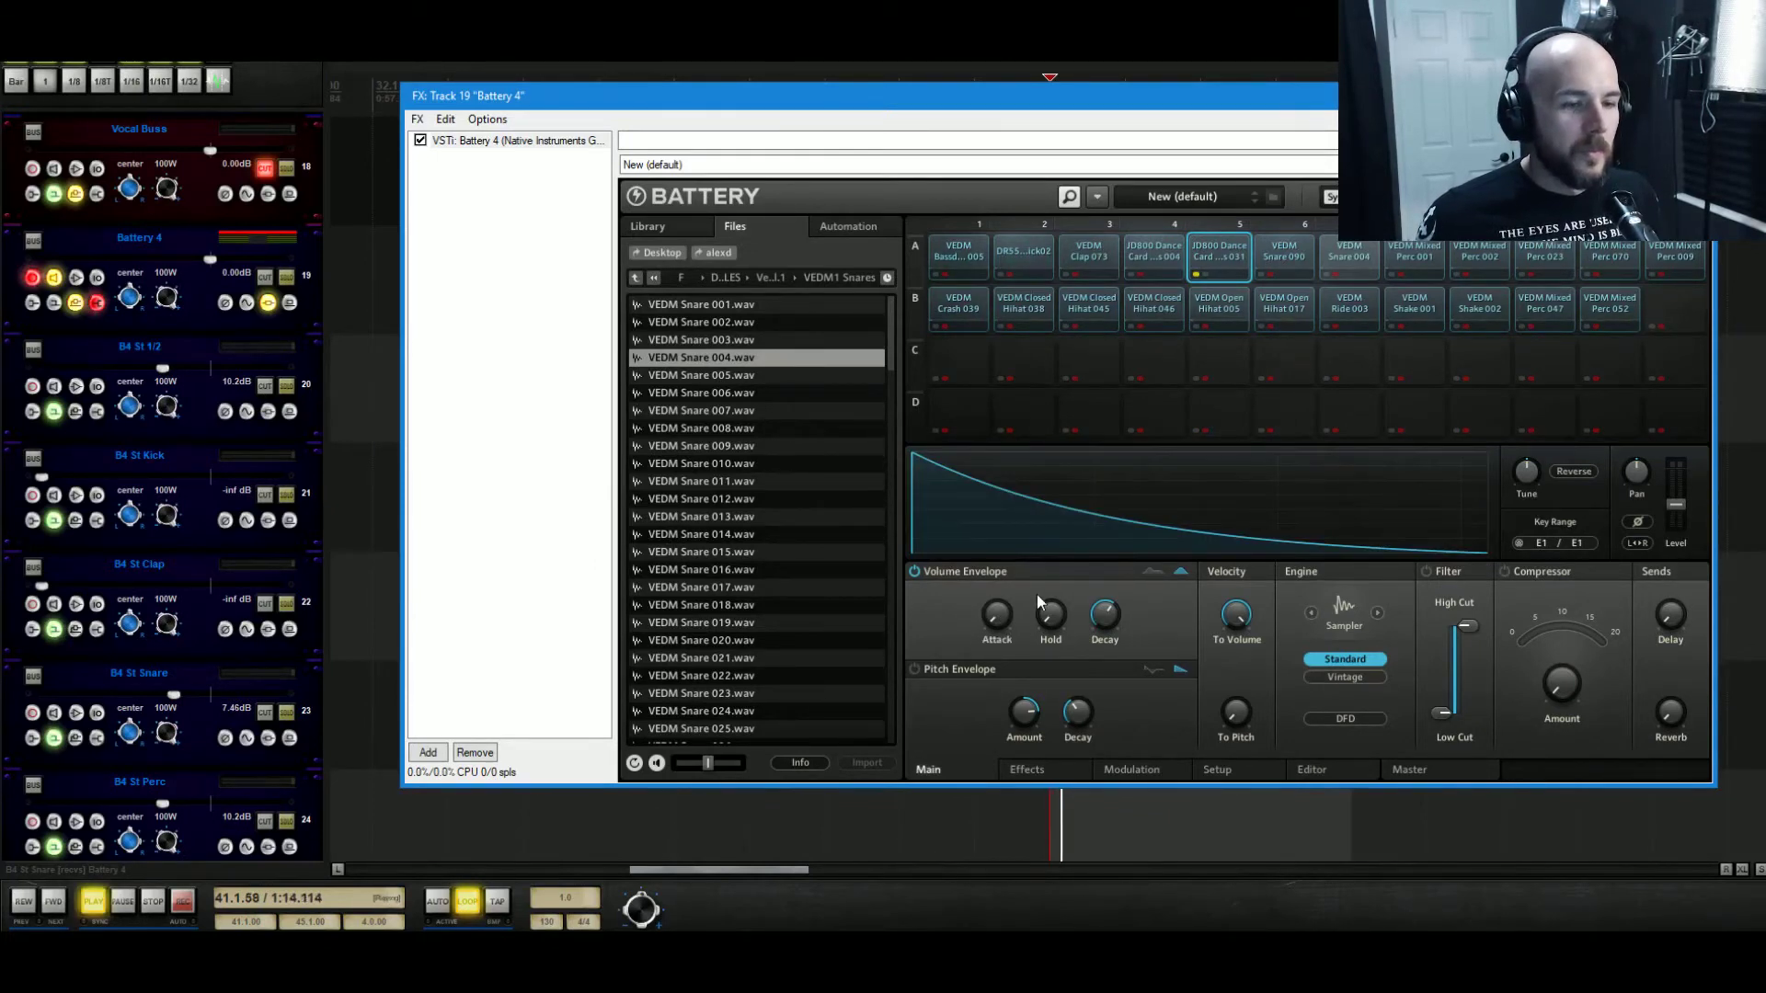
Try a long attack on the soloed JD800 cell's volume envelope and return it to zero.
{"action": "mouse_move", "coordinate": [1007, 625]}
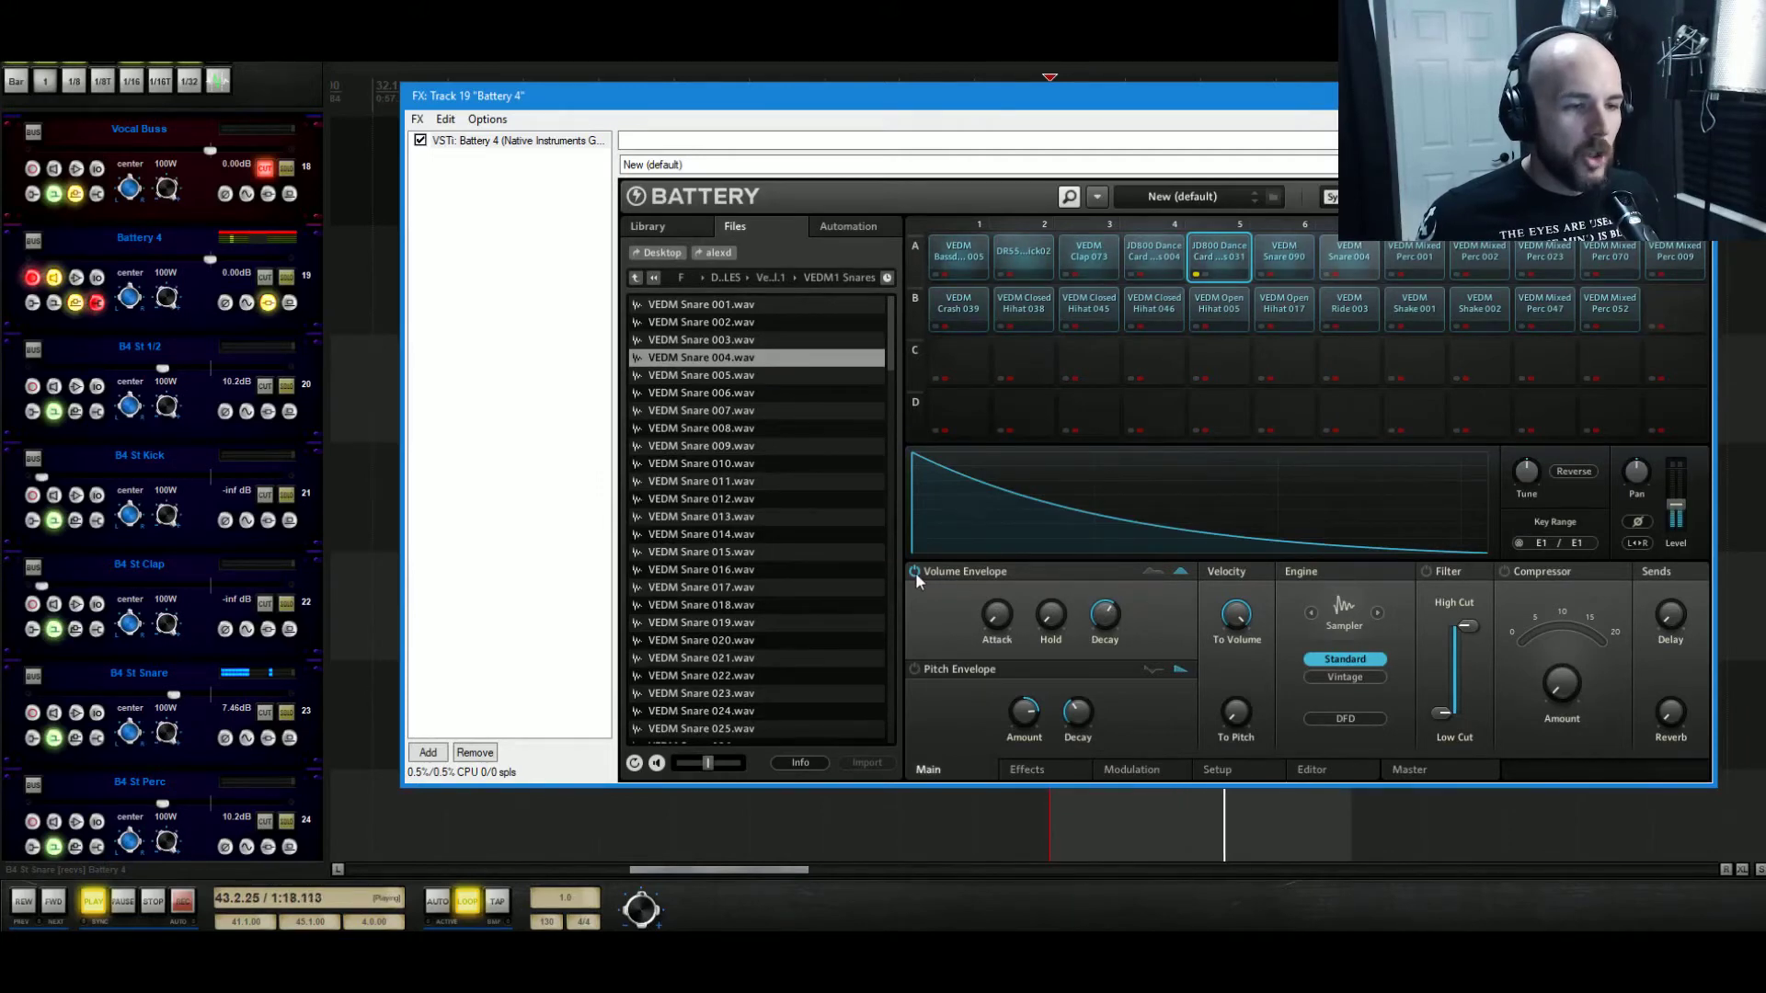
{"action": "mouse_move", "coordinate": [1028, 730]}
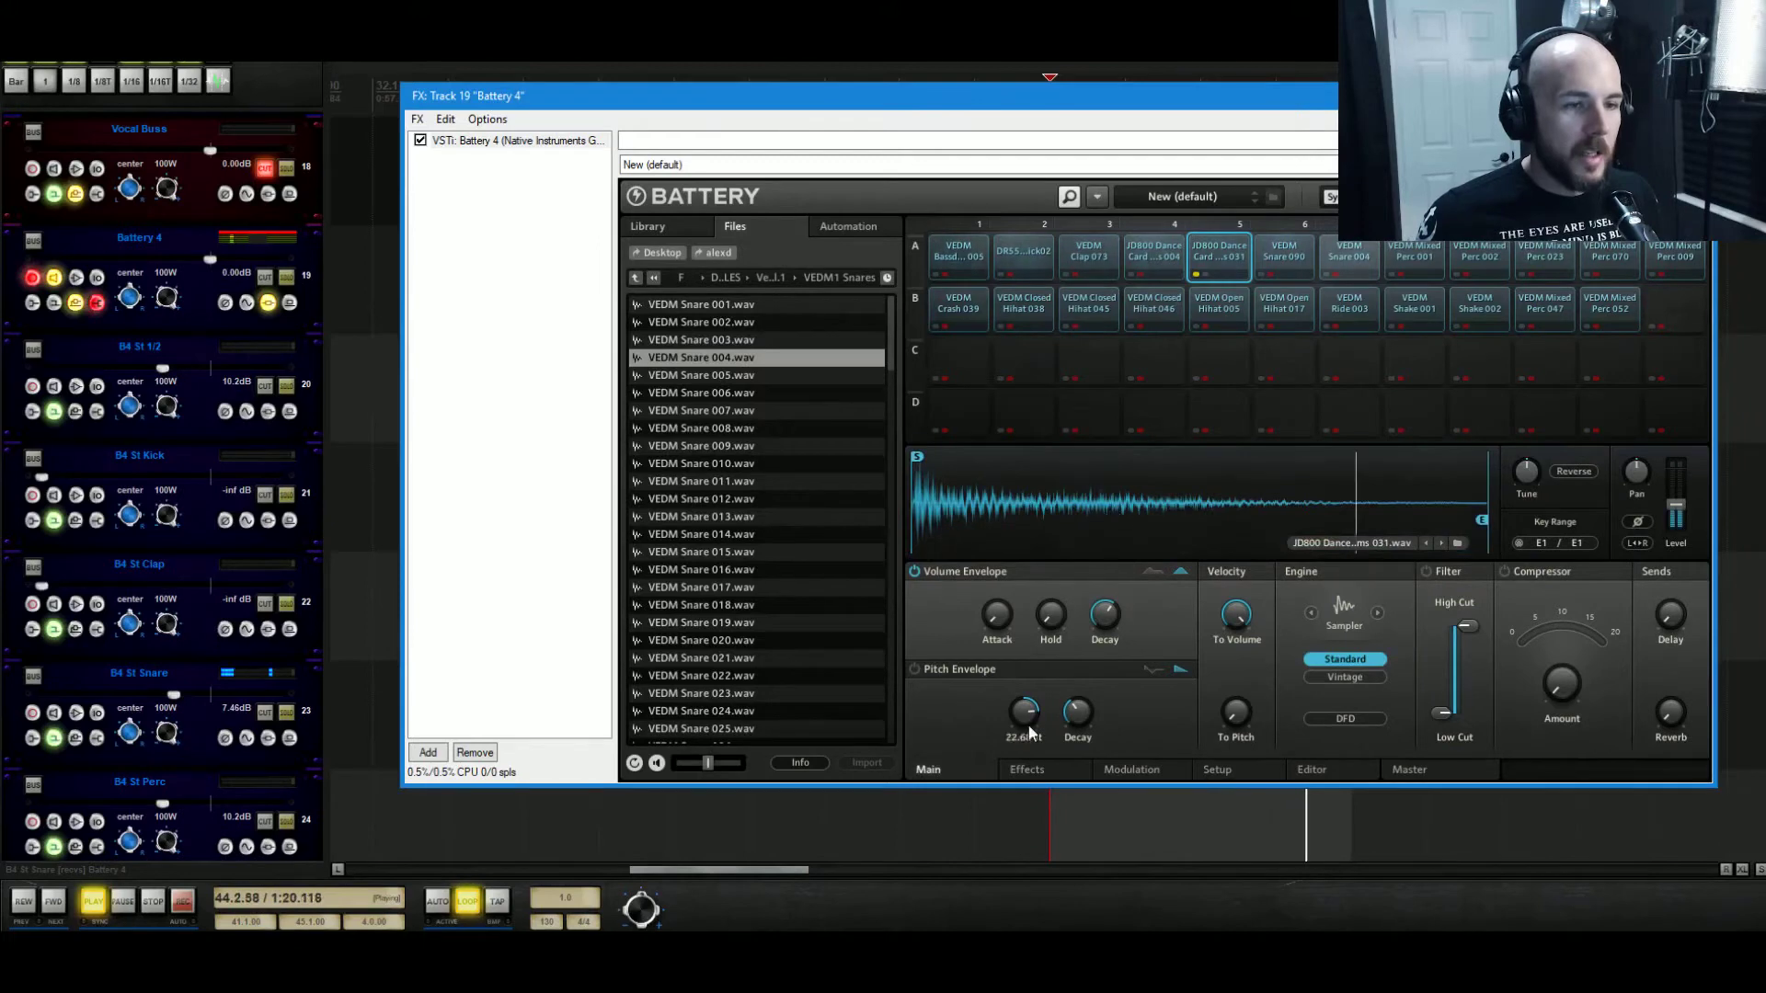
{"action": "left_click_drag", "start_coordinate": [1000, 614], "coordinate": [1054, 538]}
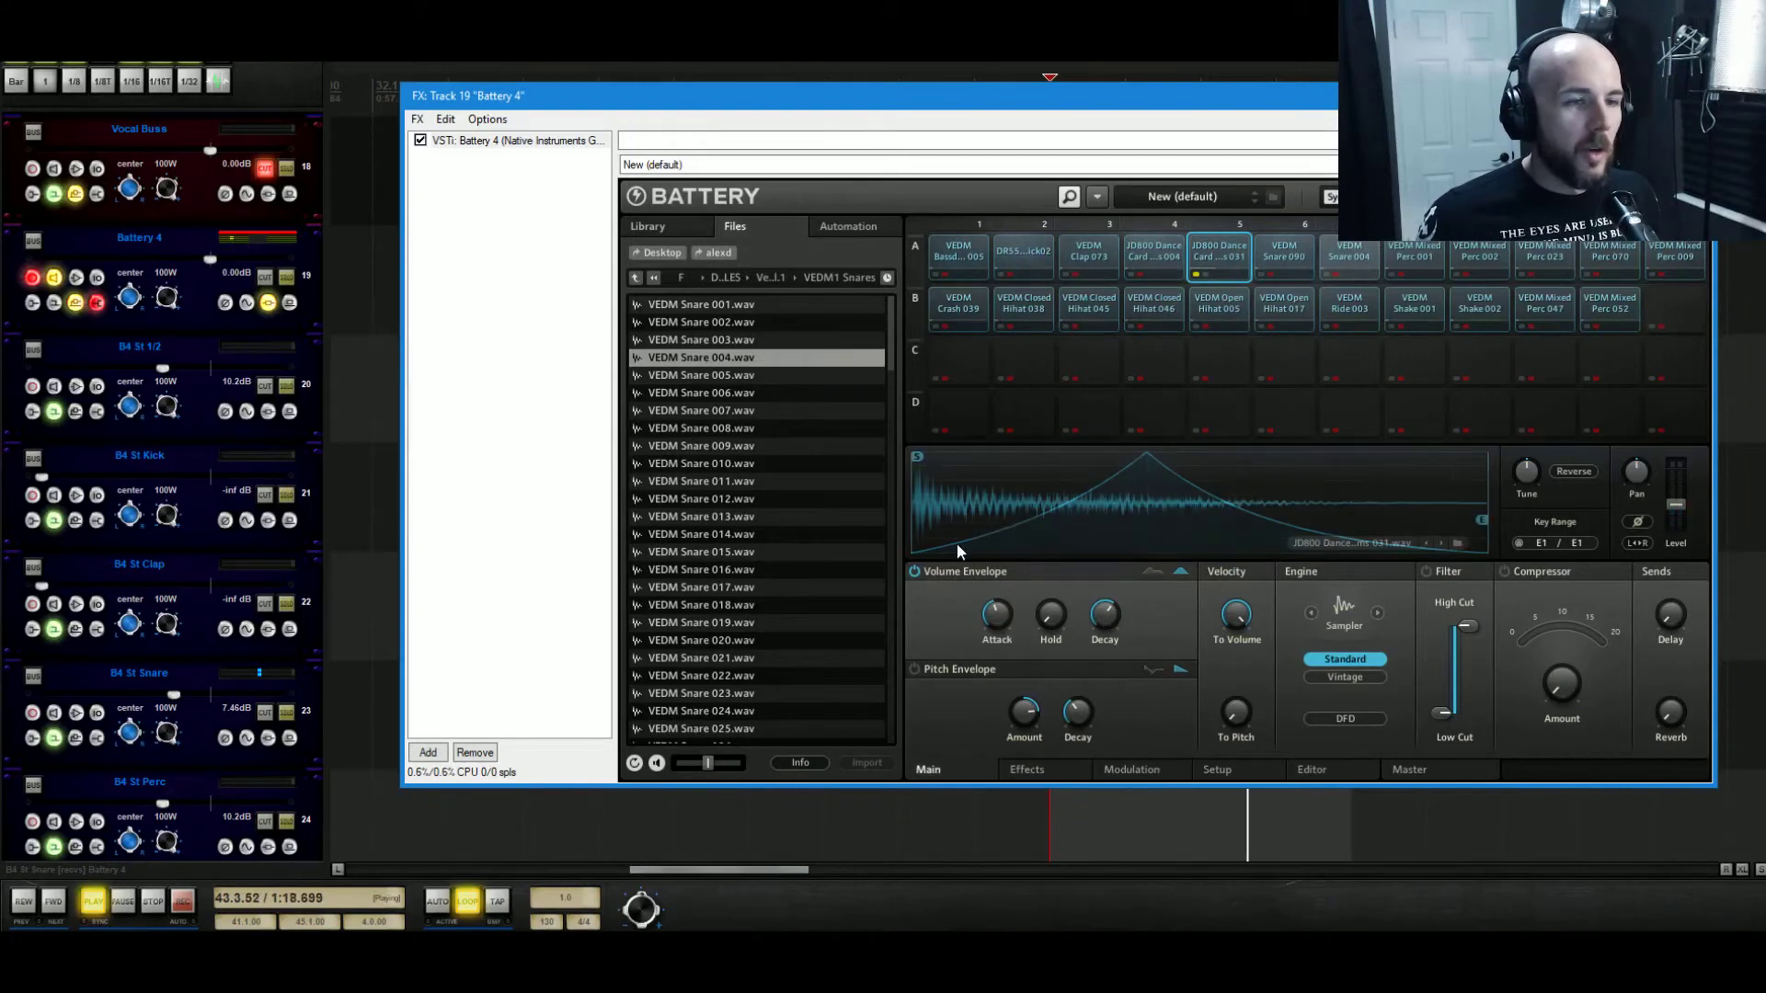
{"action": "left_click_drag", "start_coordinate": [1000, 609], "coordinate": [1018, 722]}
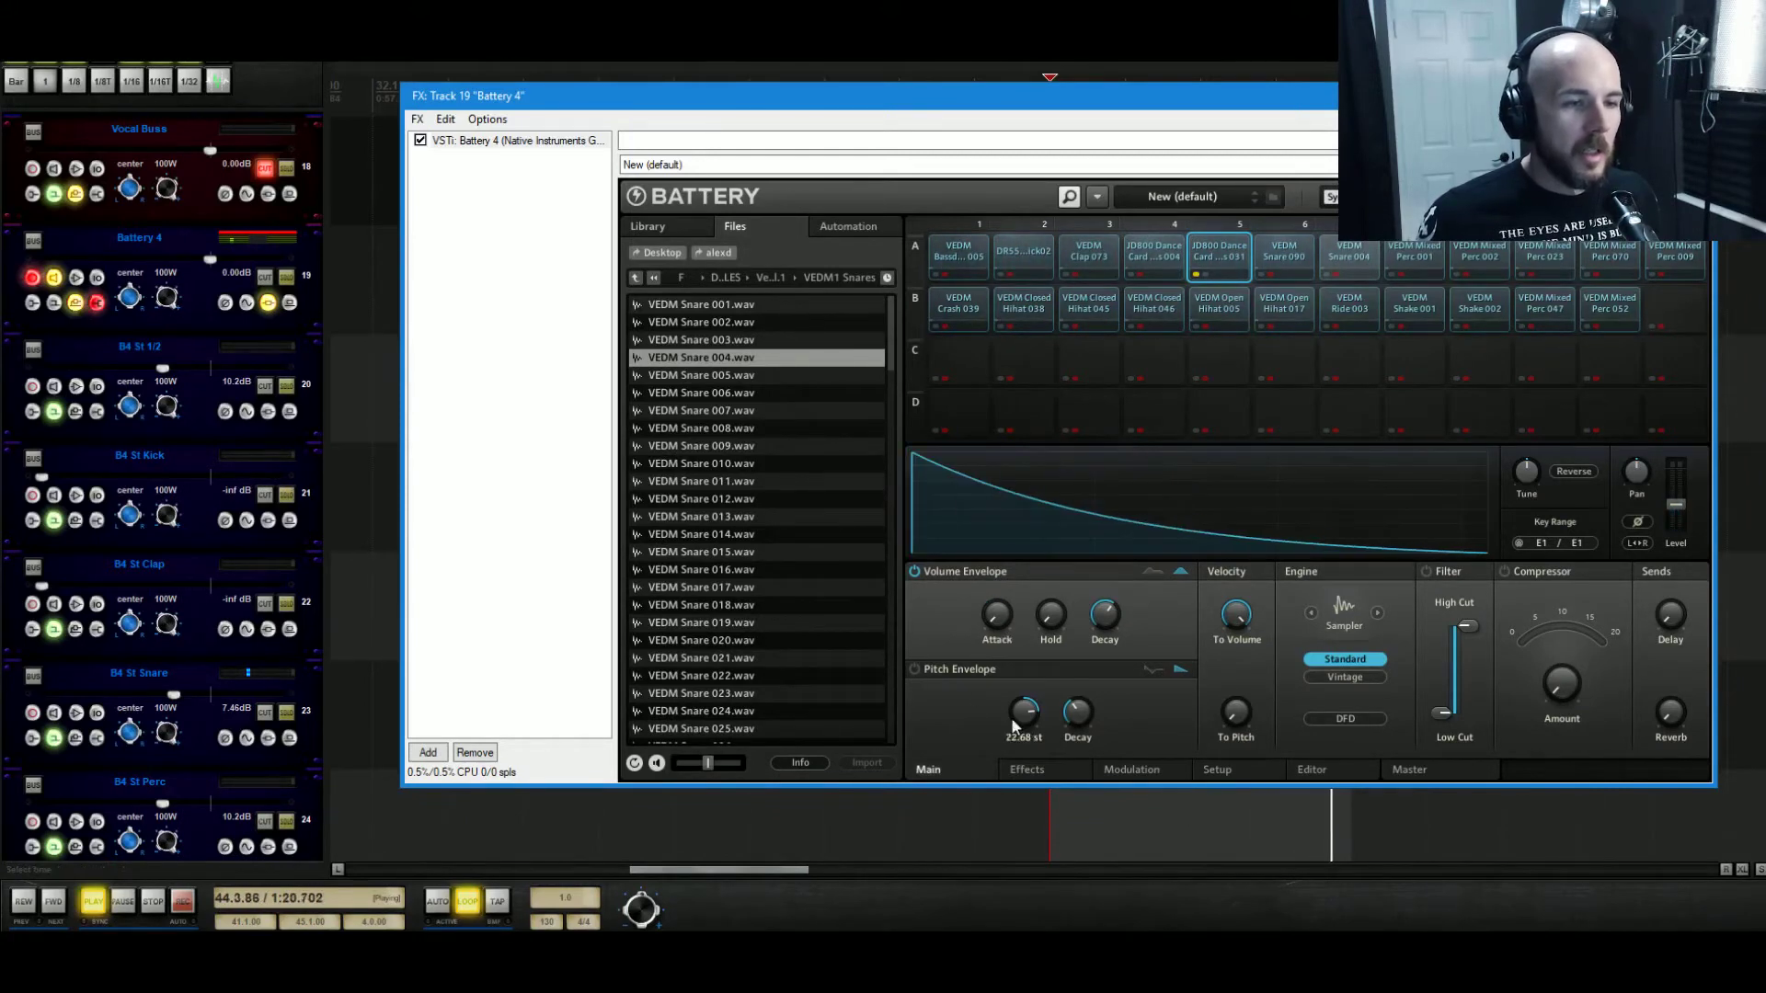
Tighten the JD800 Dance Card 031 cell's volume envelope with a longer hold and a short decay while the loop plays.
{"action": "left_click_drag", "start_coordinate": [1113, 613], "coordinate": [1116, 664]}
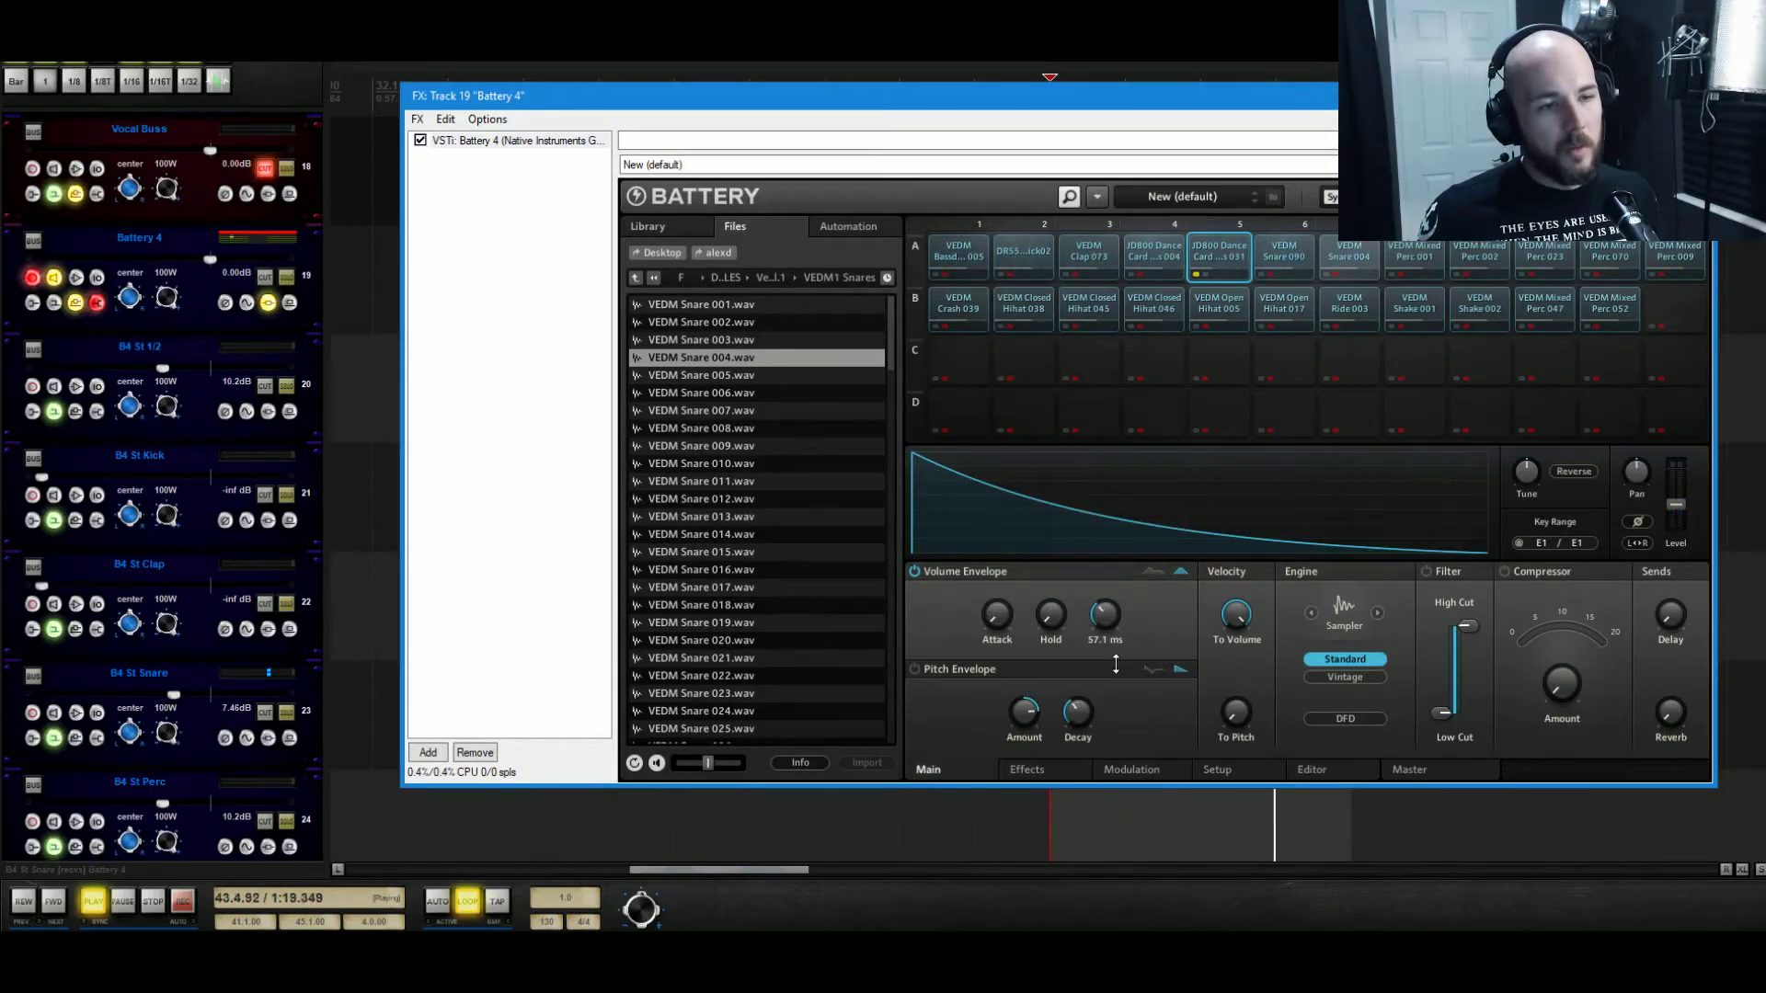
{"action": "mouse_move", "coordinate": [1116, 664]}
{"action": "left_mouse_down"}
{"action": "mouse_move", "coordinate": [1126, 624]}
{"action": "mouse_move", "coordinate": [1065, 603]}
{"action": "mouse_move", "coordinate": [1078, 572]}
{"action": "mouse_move", "coordinate": [1055, 605]}
{"action": "mouse_move", "coordinate": [1084, 581]}
{"action": "mouse_move", "coordinate": [1095, 690]}
{"action": "left_mouse_up"}
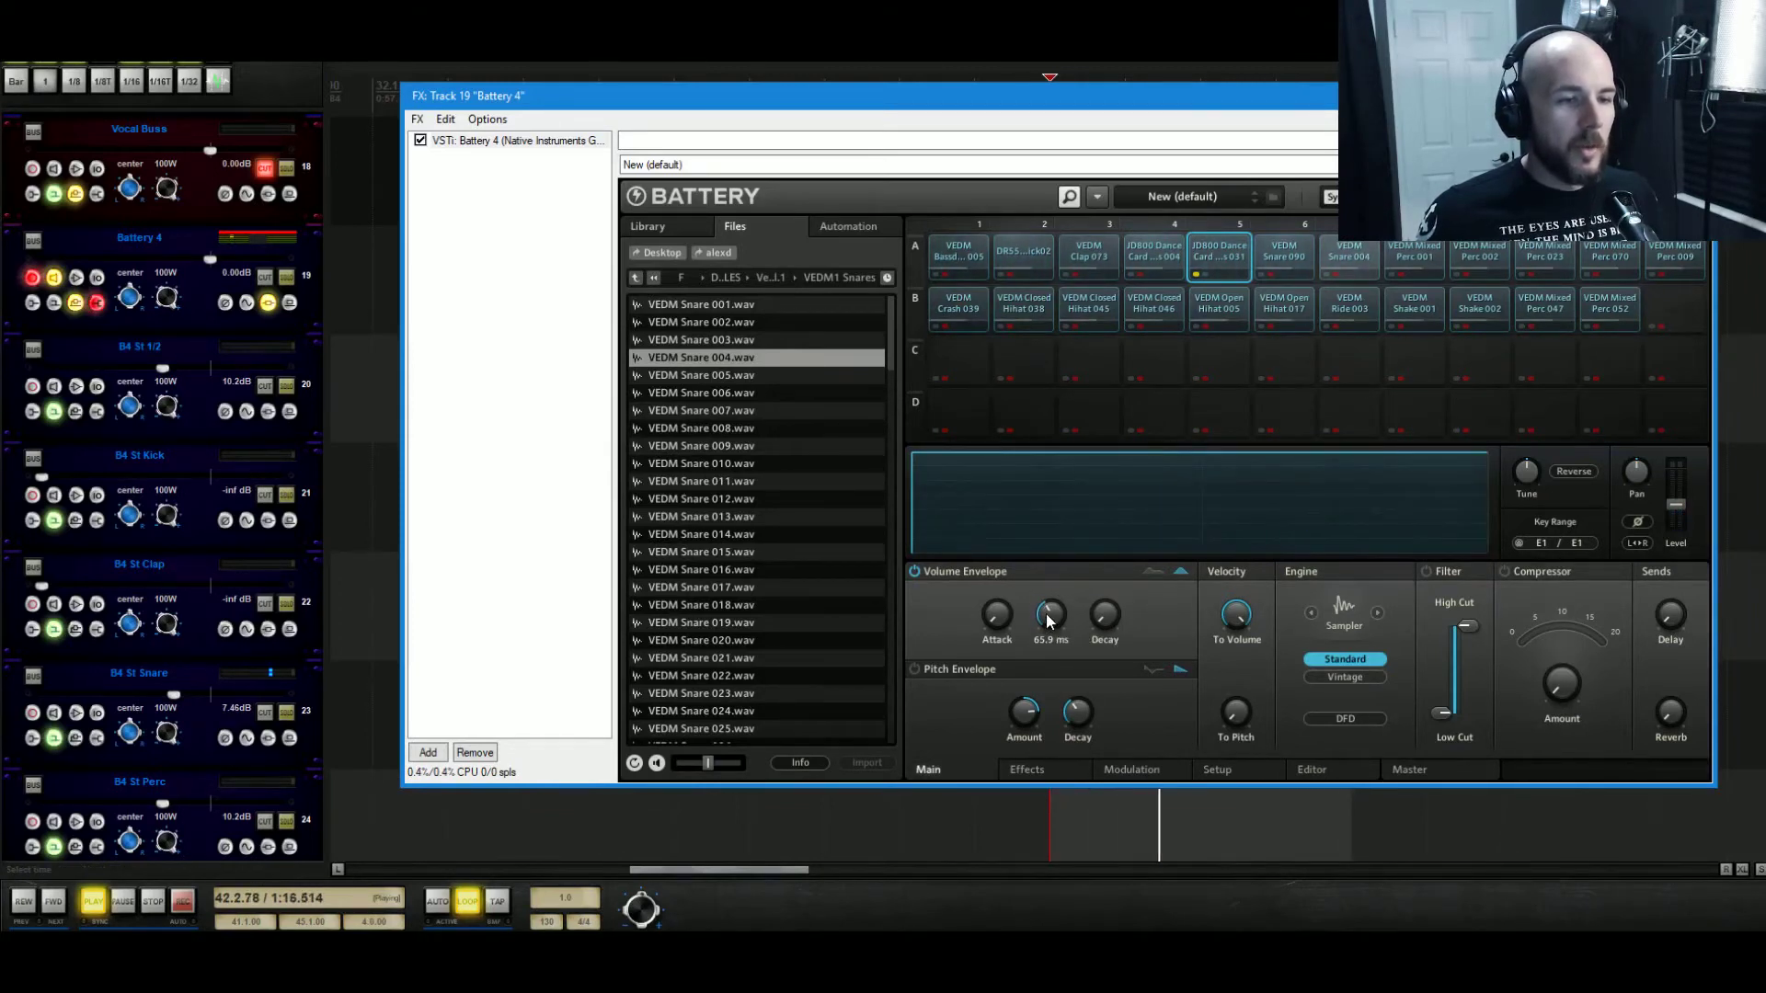
{"action": "left_click_drag", "start_coordinate": [1043, 615], "coordinate": [1064, 590]}
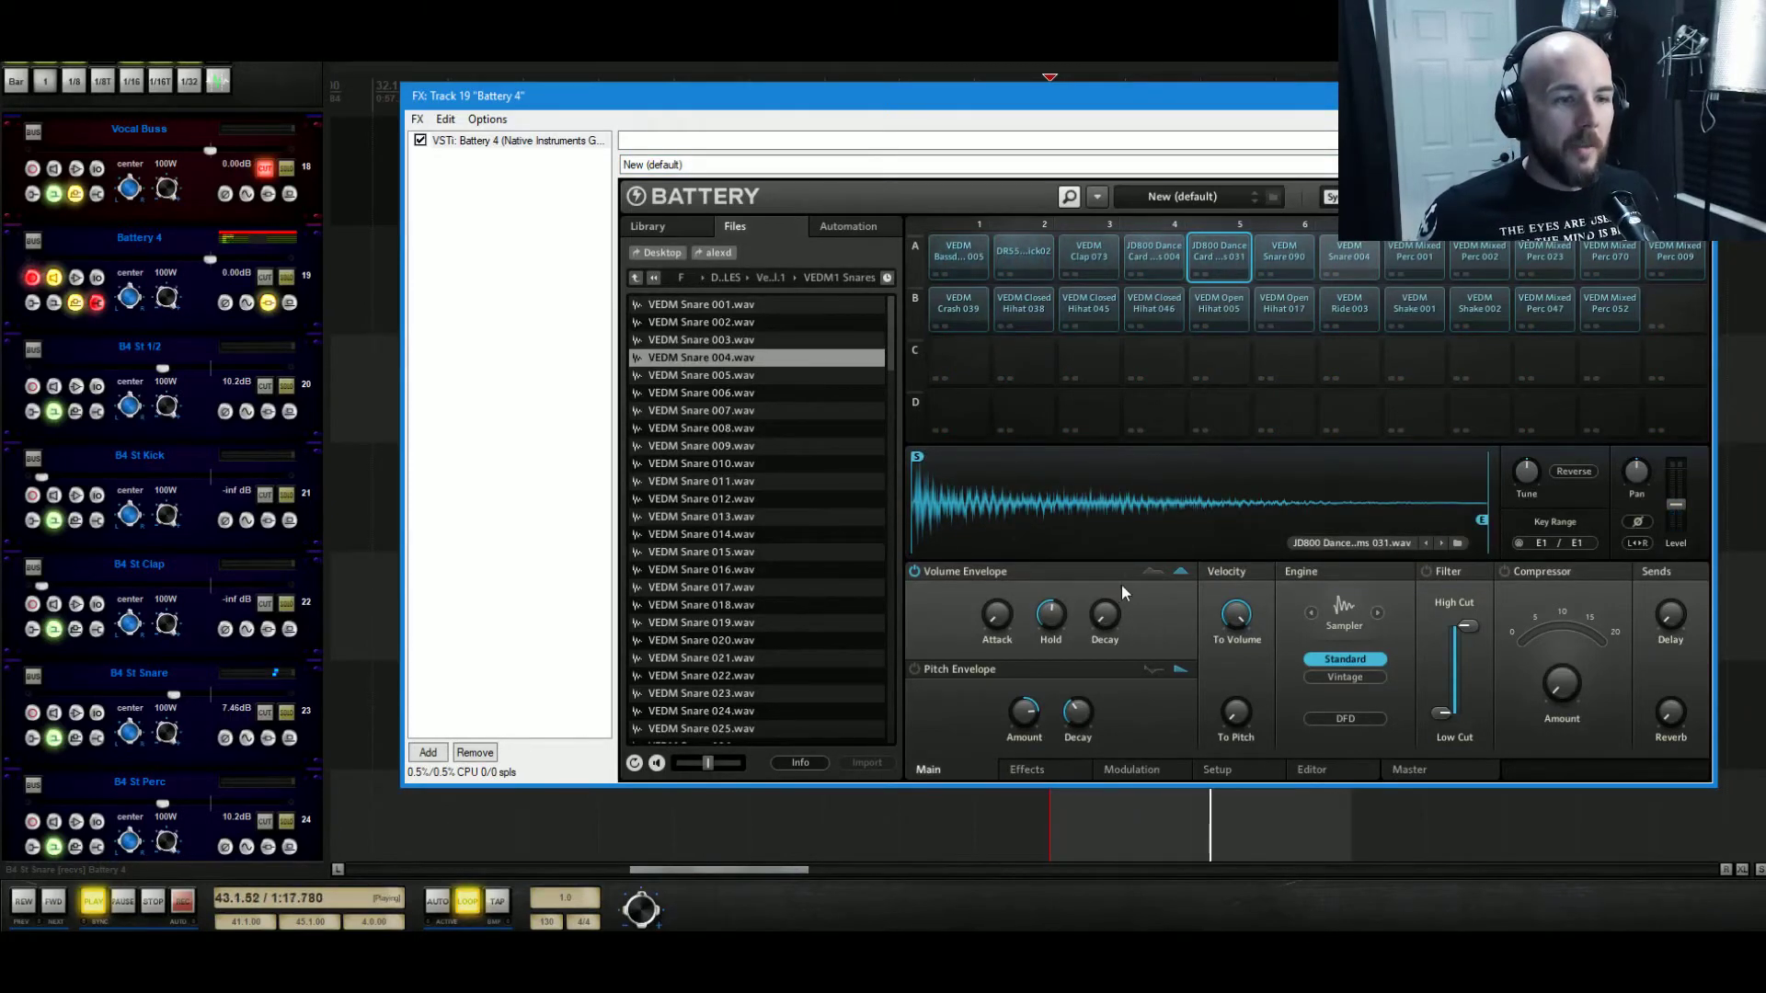
{"action": "left_click_drag", "start_coordinate": [1109, 599], "coordinate": [1129, 552]}
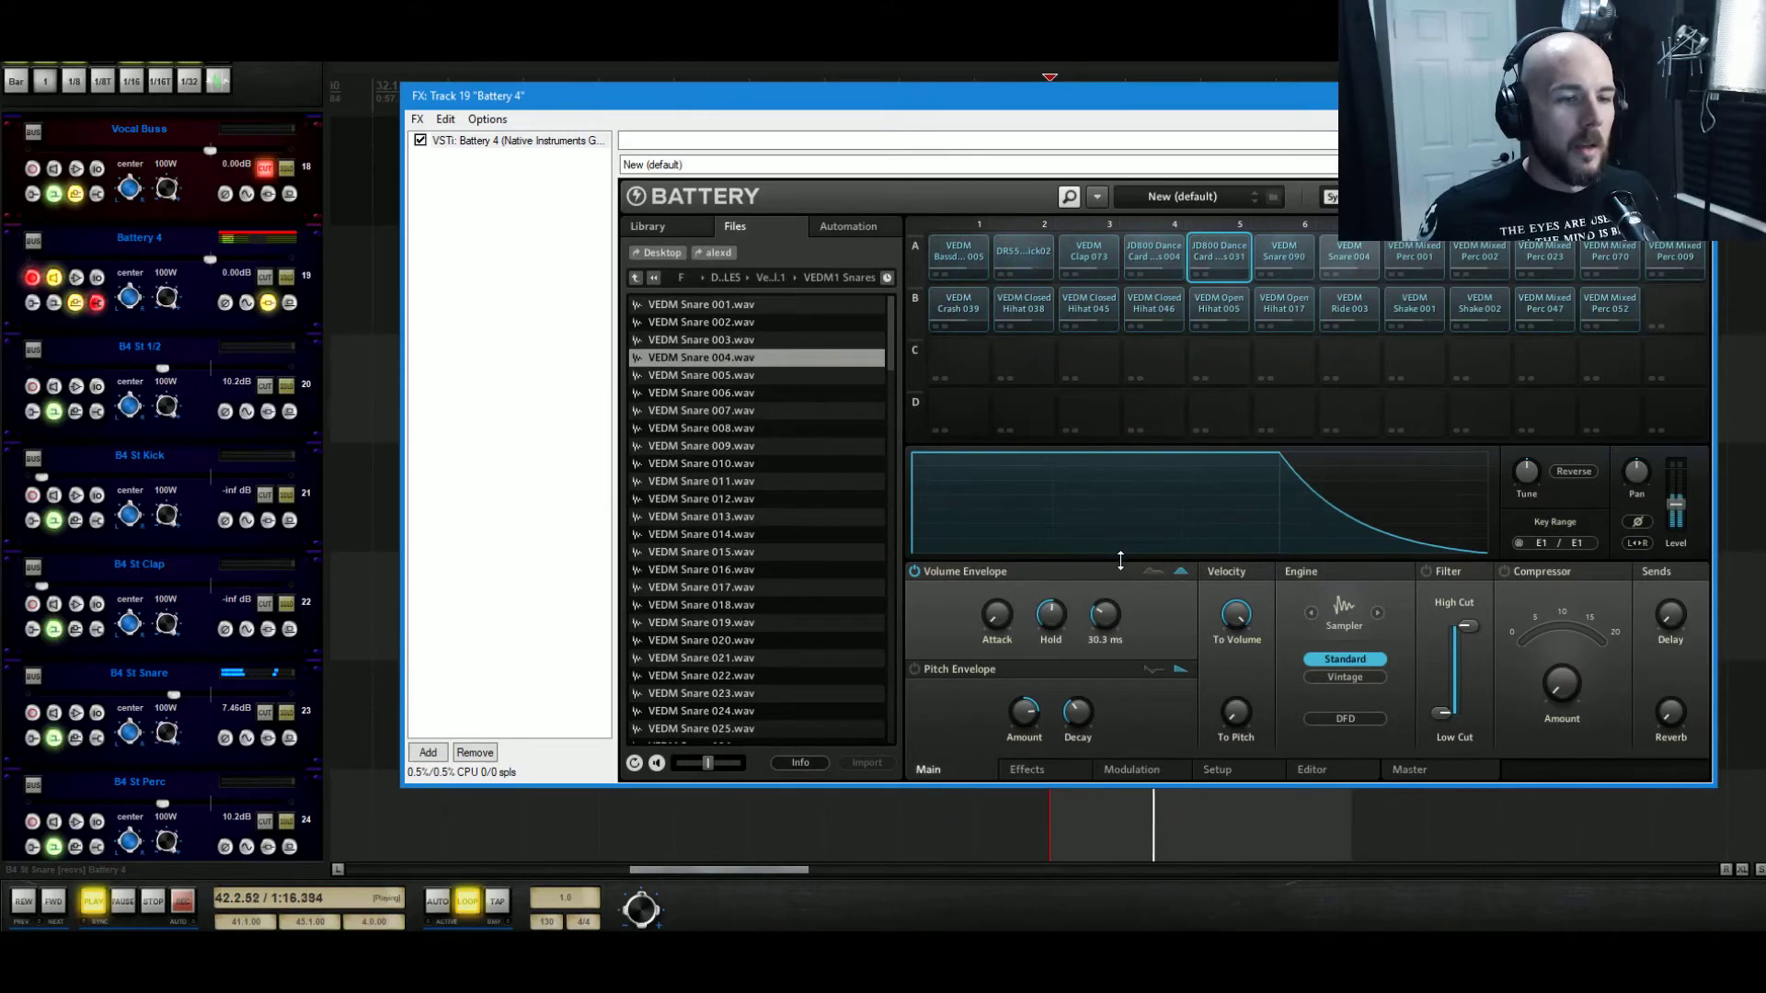
{"action": "left_click_drag", "start_coordinate": [1119, 568], "coordinate": [1118, 571]}
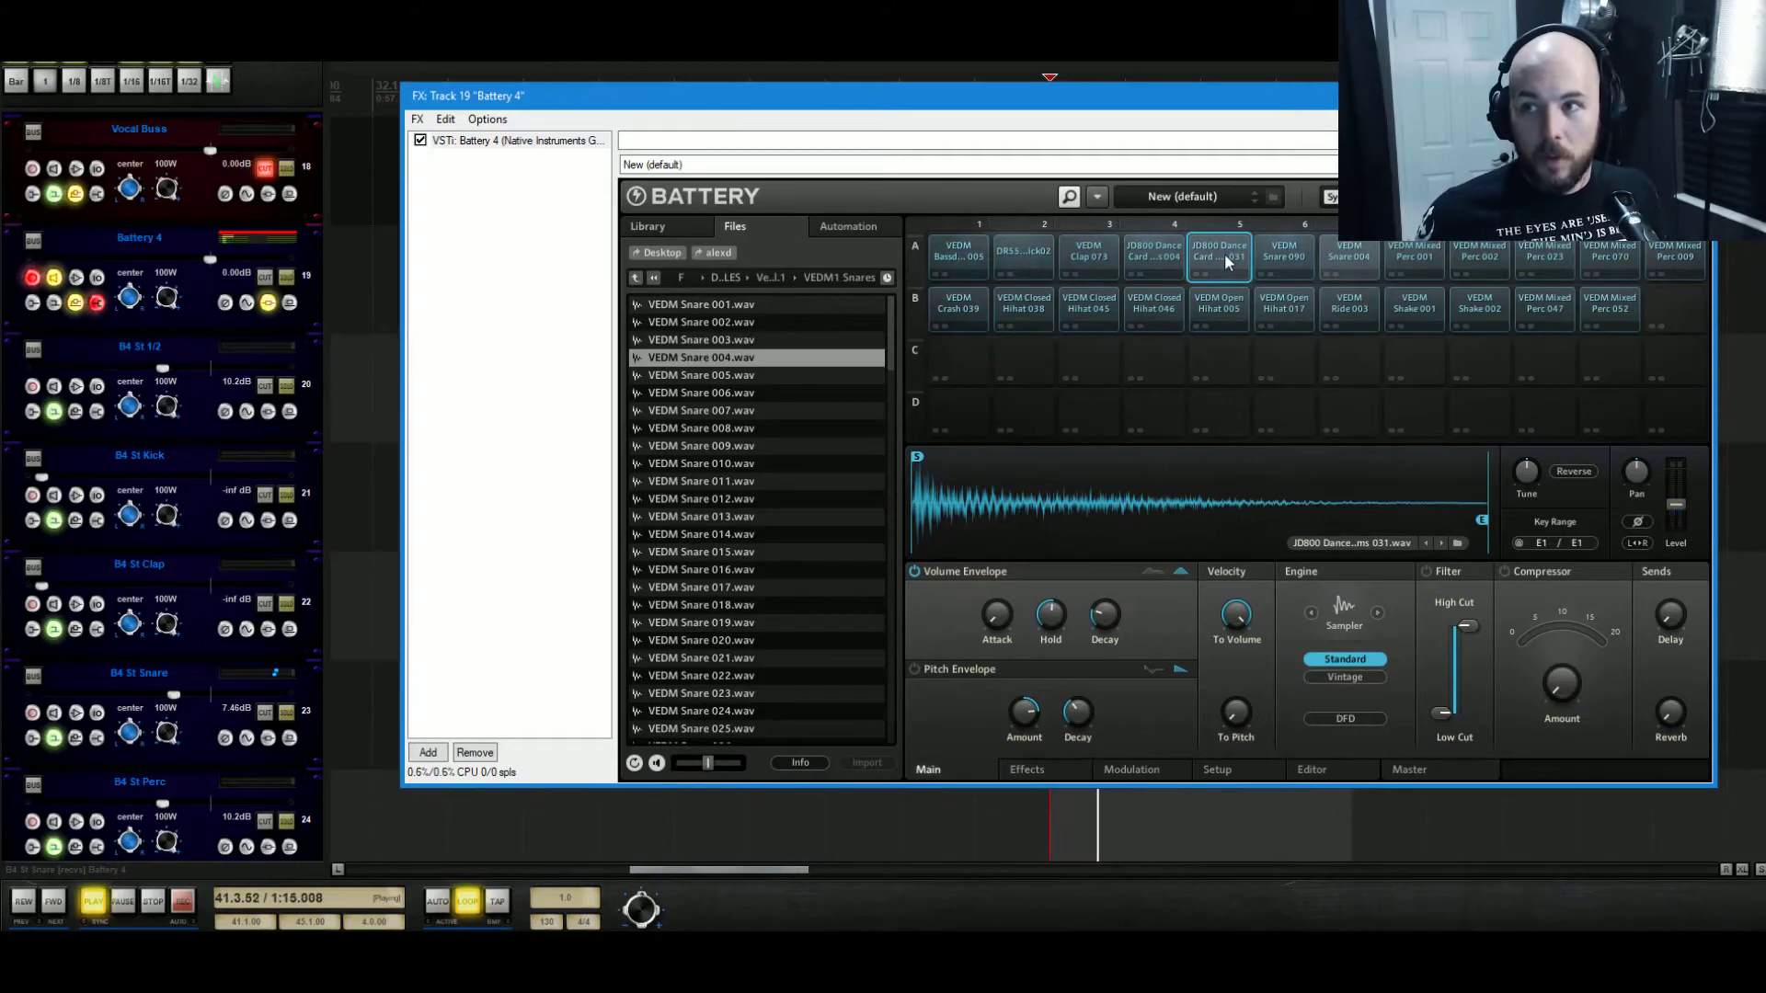
Compare the layered snare loop with the JD800 cell's volume envelope bypassed and enabled.
{"action": "left_click", "coordinate": [914, 570]}
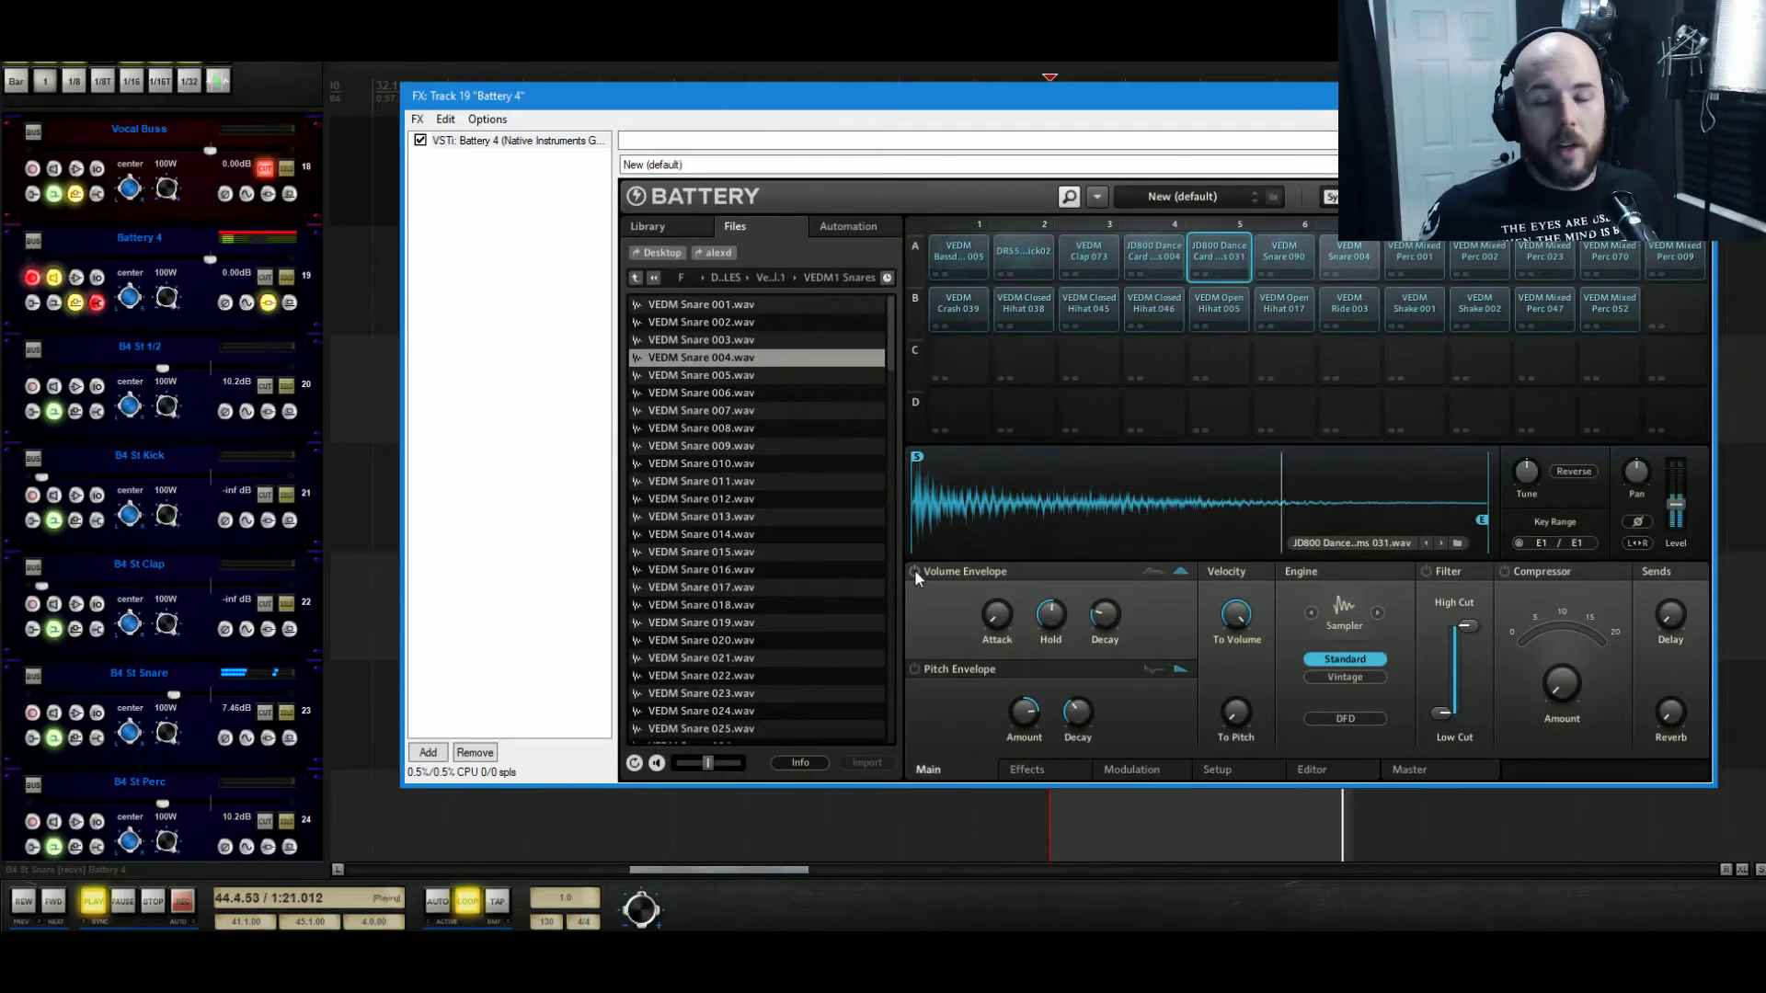
{"action": "left_click", "coordinate": [916, 569]}
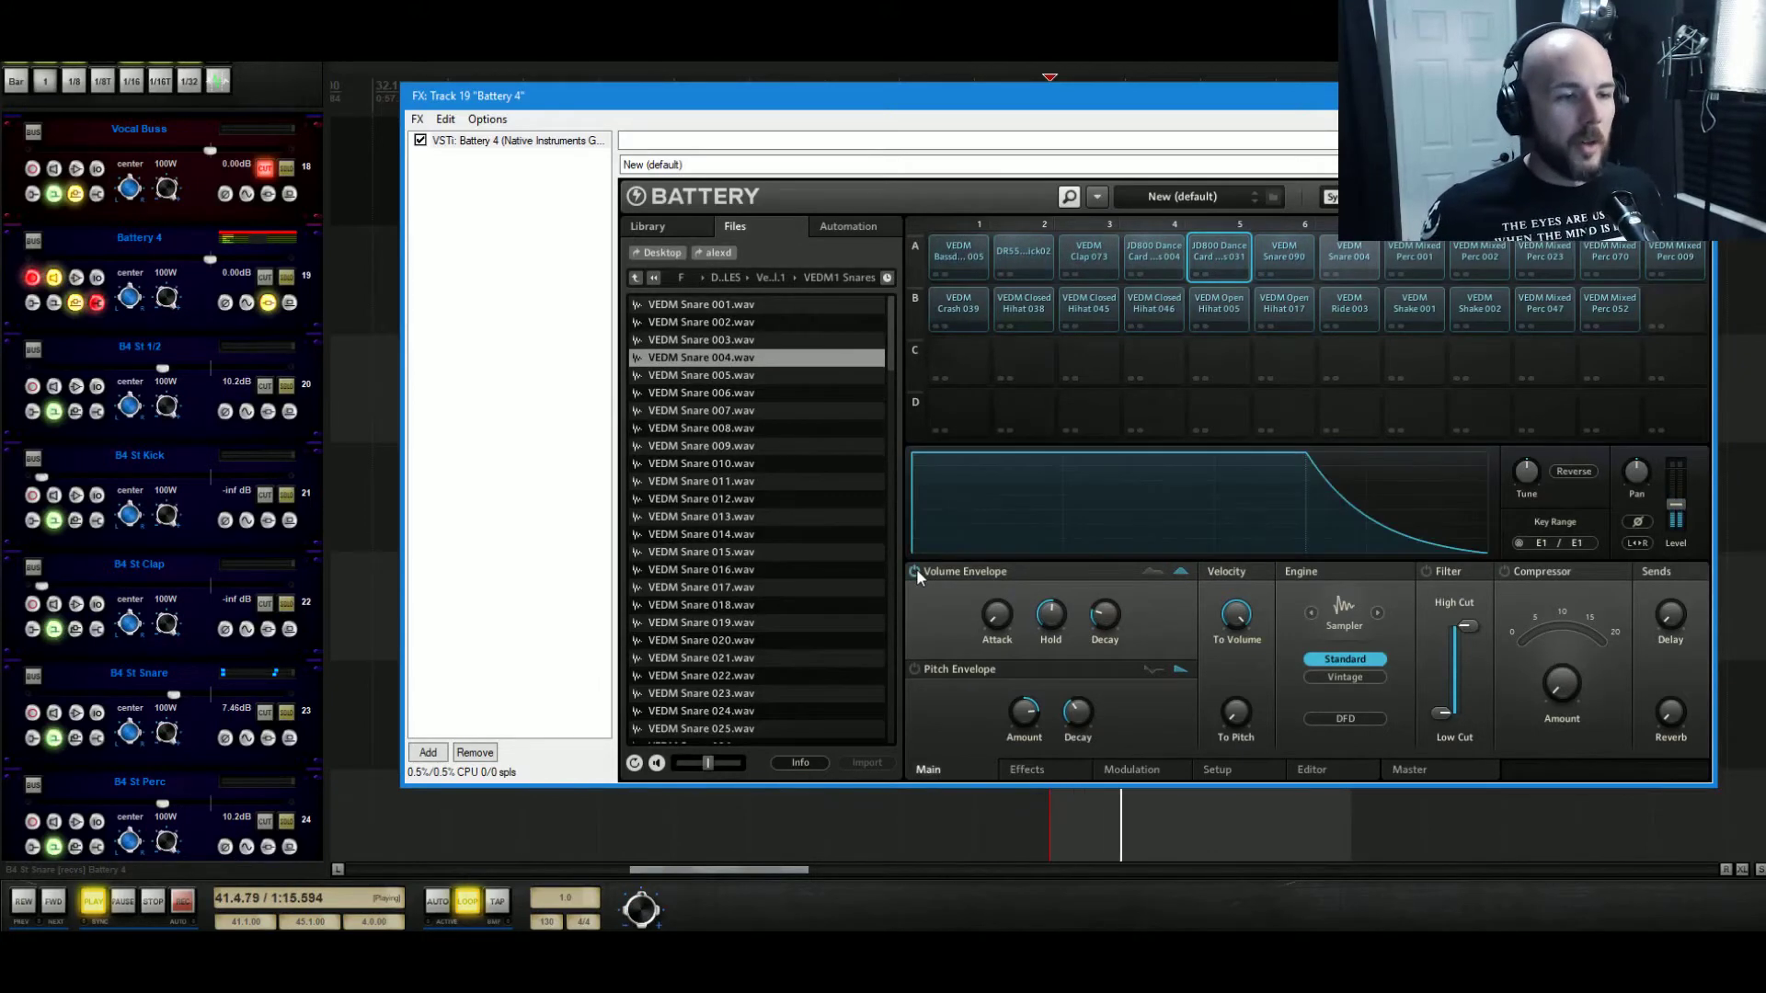
{"action": "left_click", "coordinate": [916, 568]}
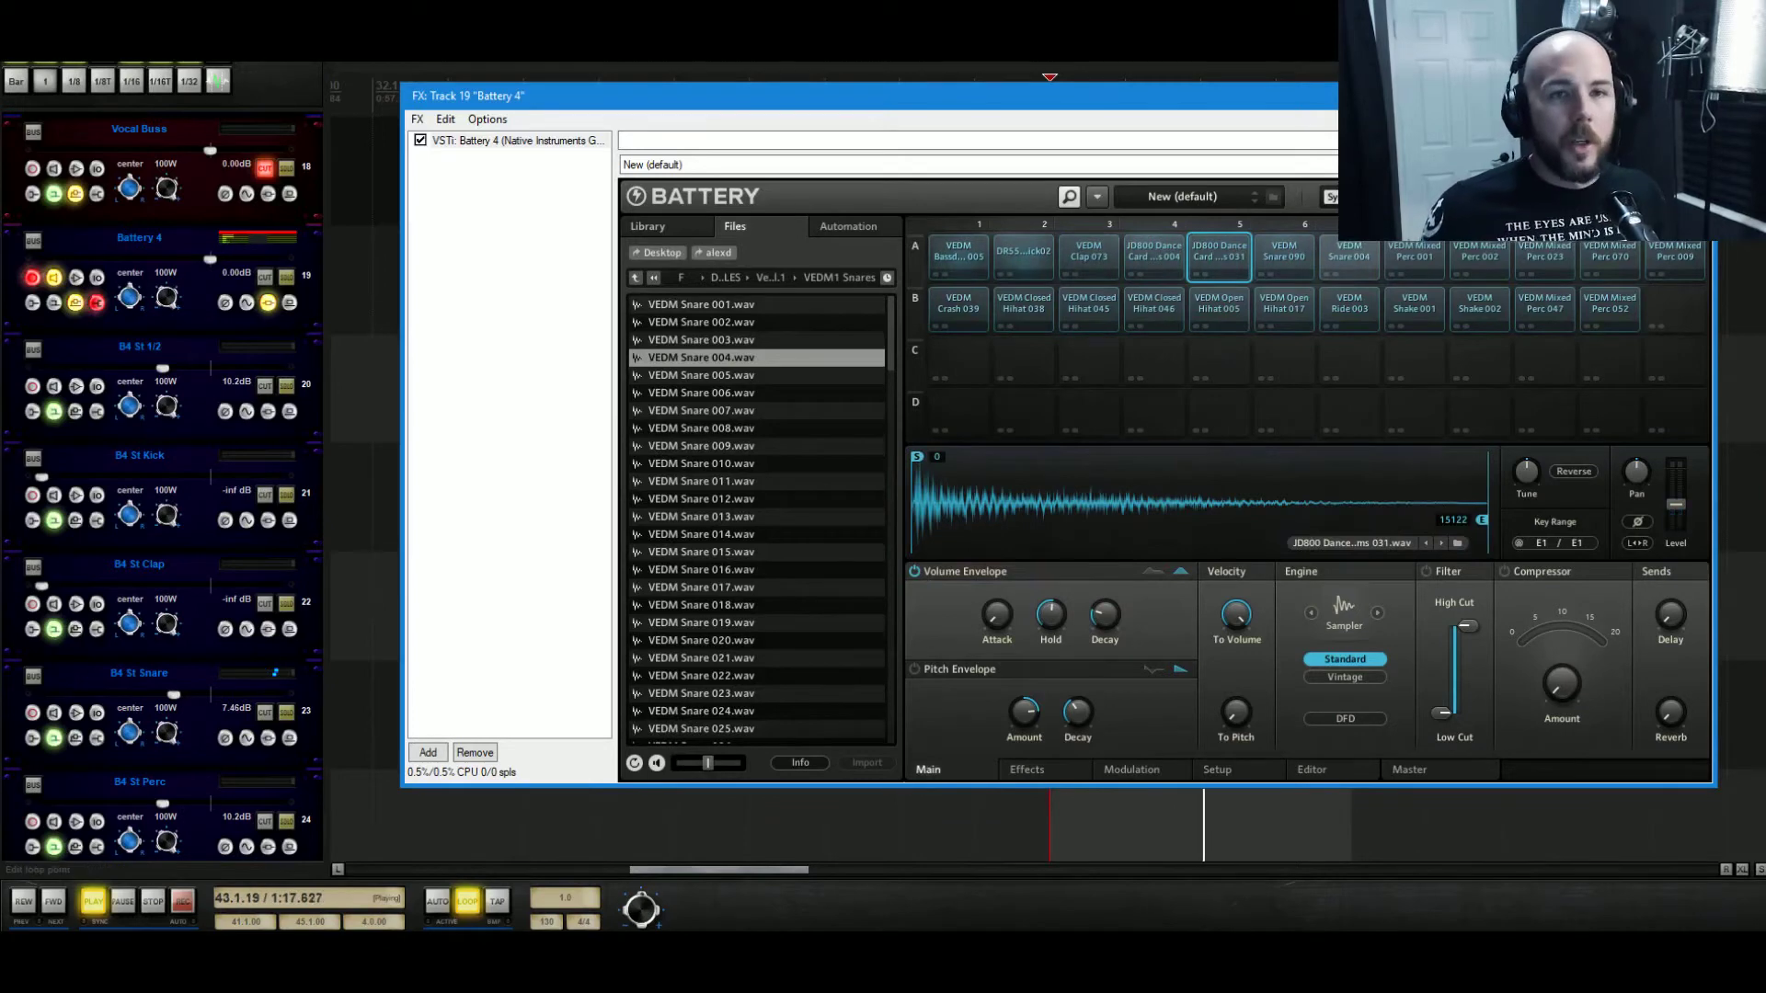
Close the plugin window and balance B4 St Kick at -10.5 dB against B4 St Snare at -11.0 dB.
{"action": "key", "text": "Escape"}
{"action": "left_click_drag", "start_coordinate": [42, 477], "coordinate": [159, 499]}
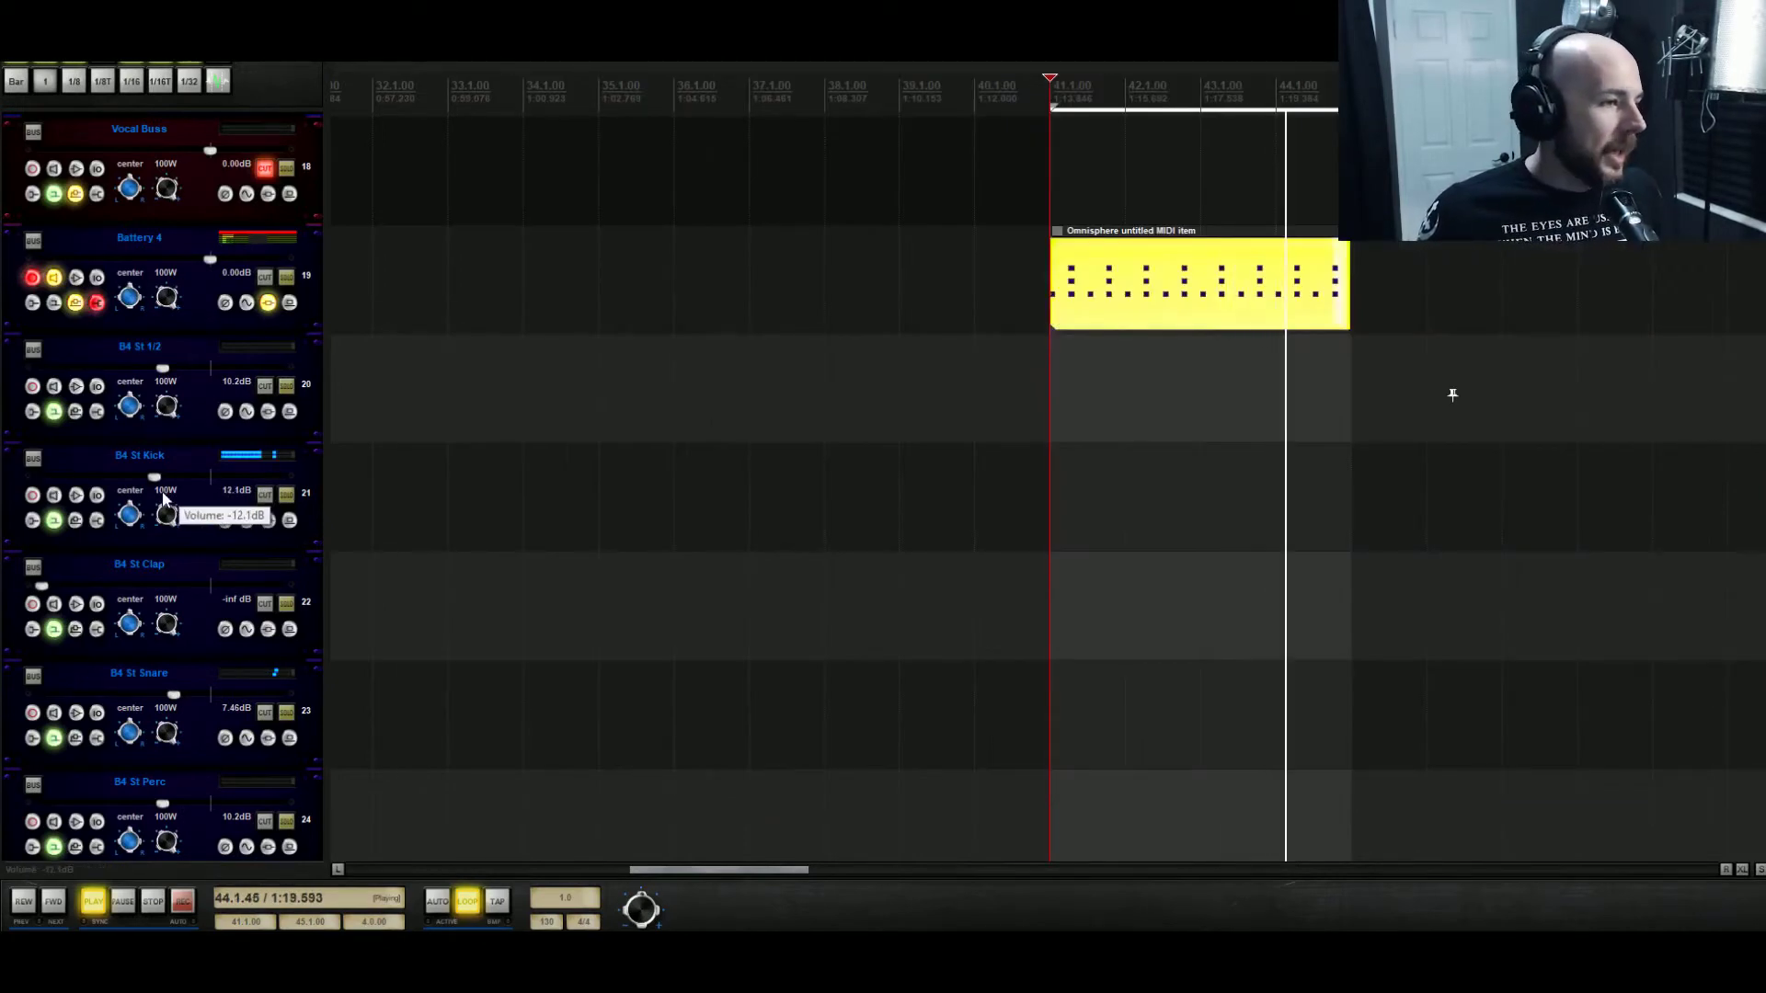
{"action": "left_click_drag", "start_coordinate": [174, 695], "coordinate": [41, 695]}
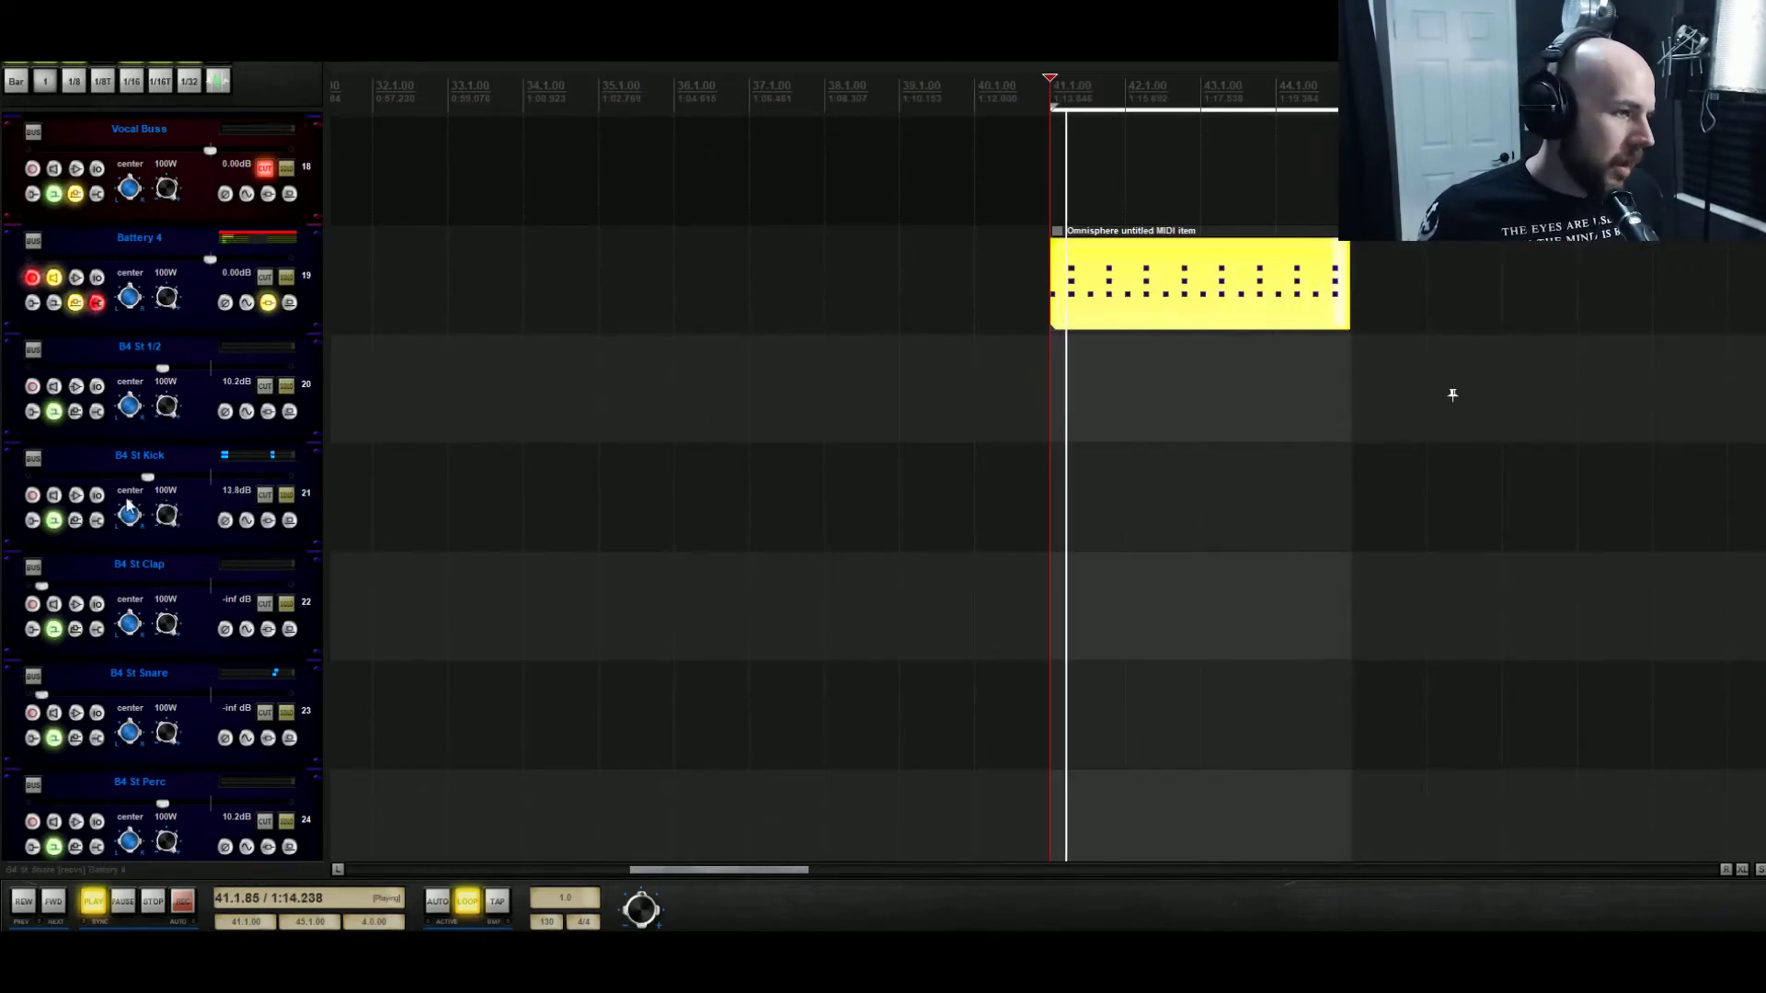
{"action": "left_click_drag", "start_coordinate": [147, 477], "coordinate": [161, 477]}
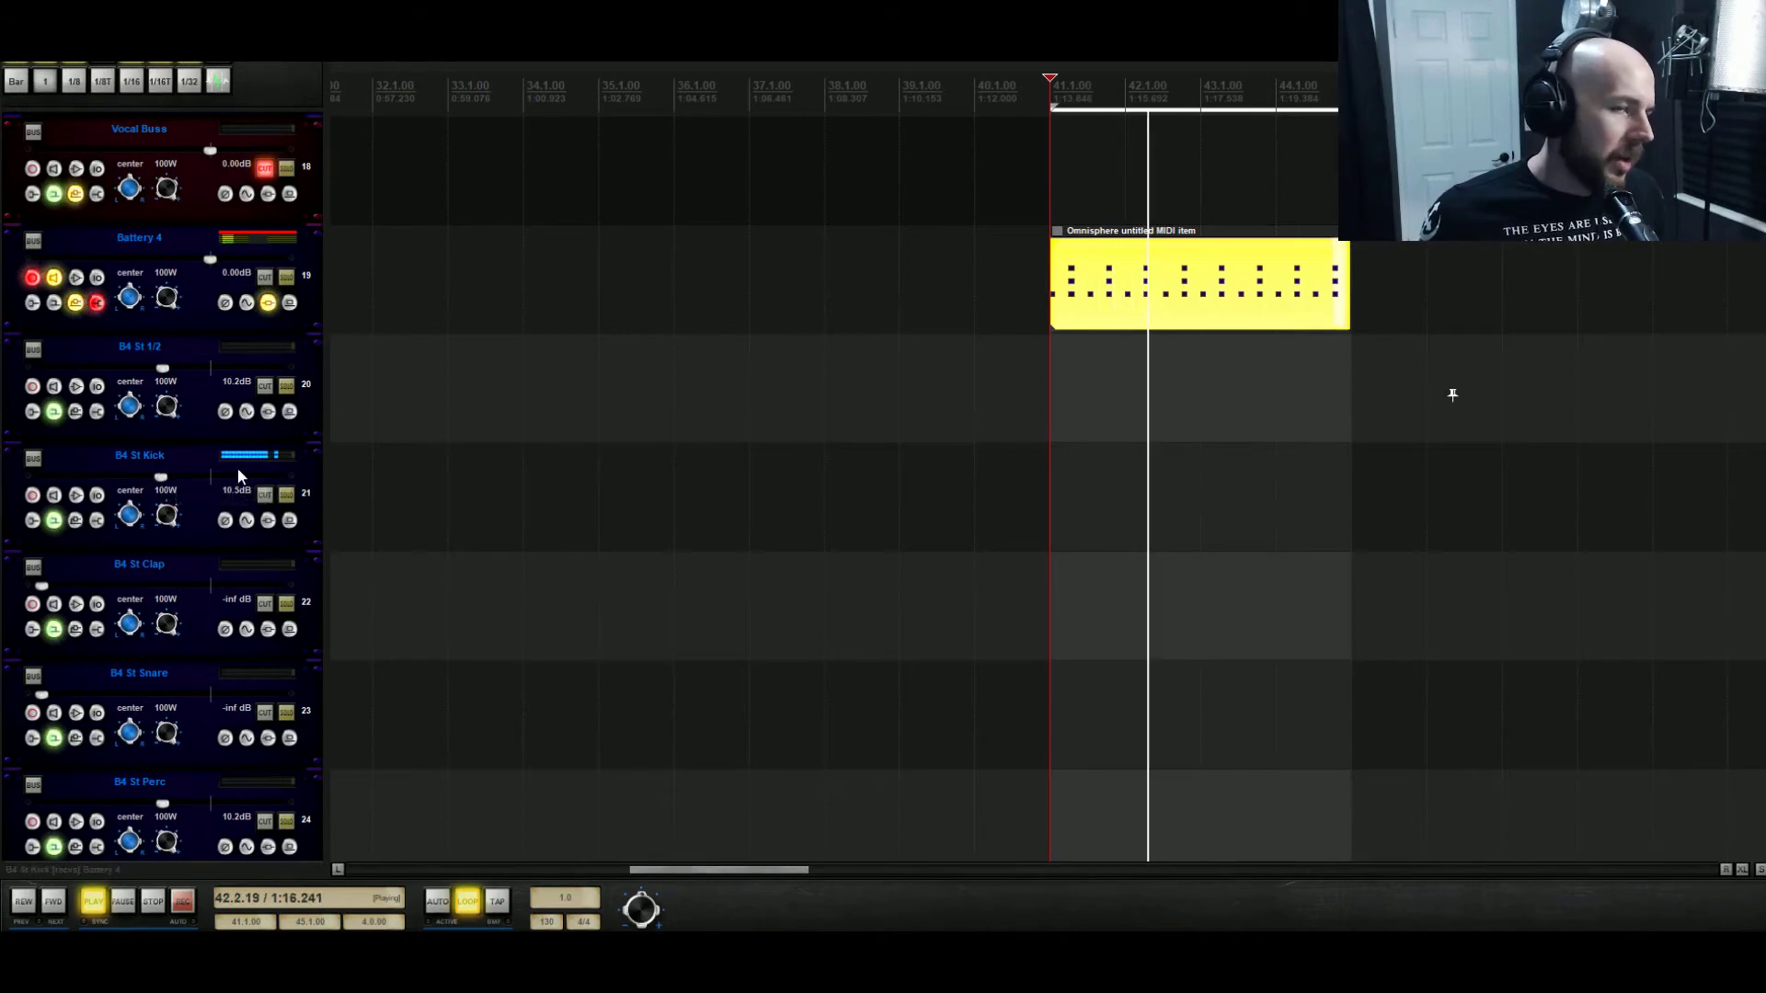
{"action": "left_click_drag", "start_coordinate": [42, 695], "coordinate": [157, 696]}
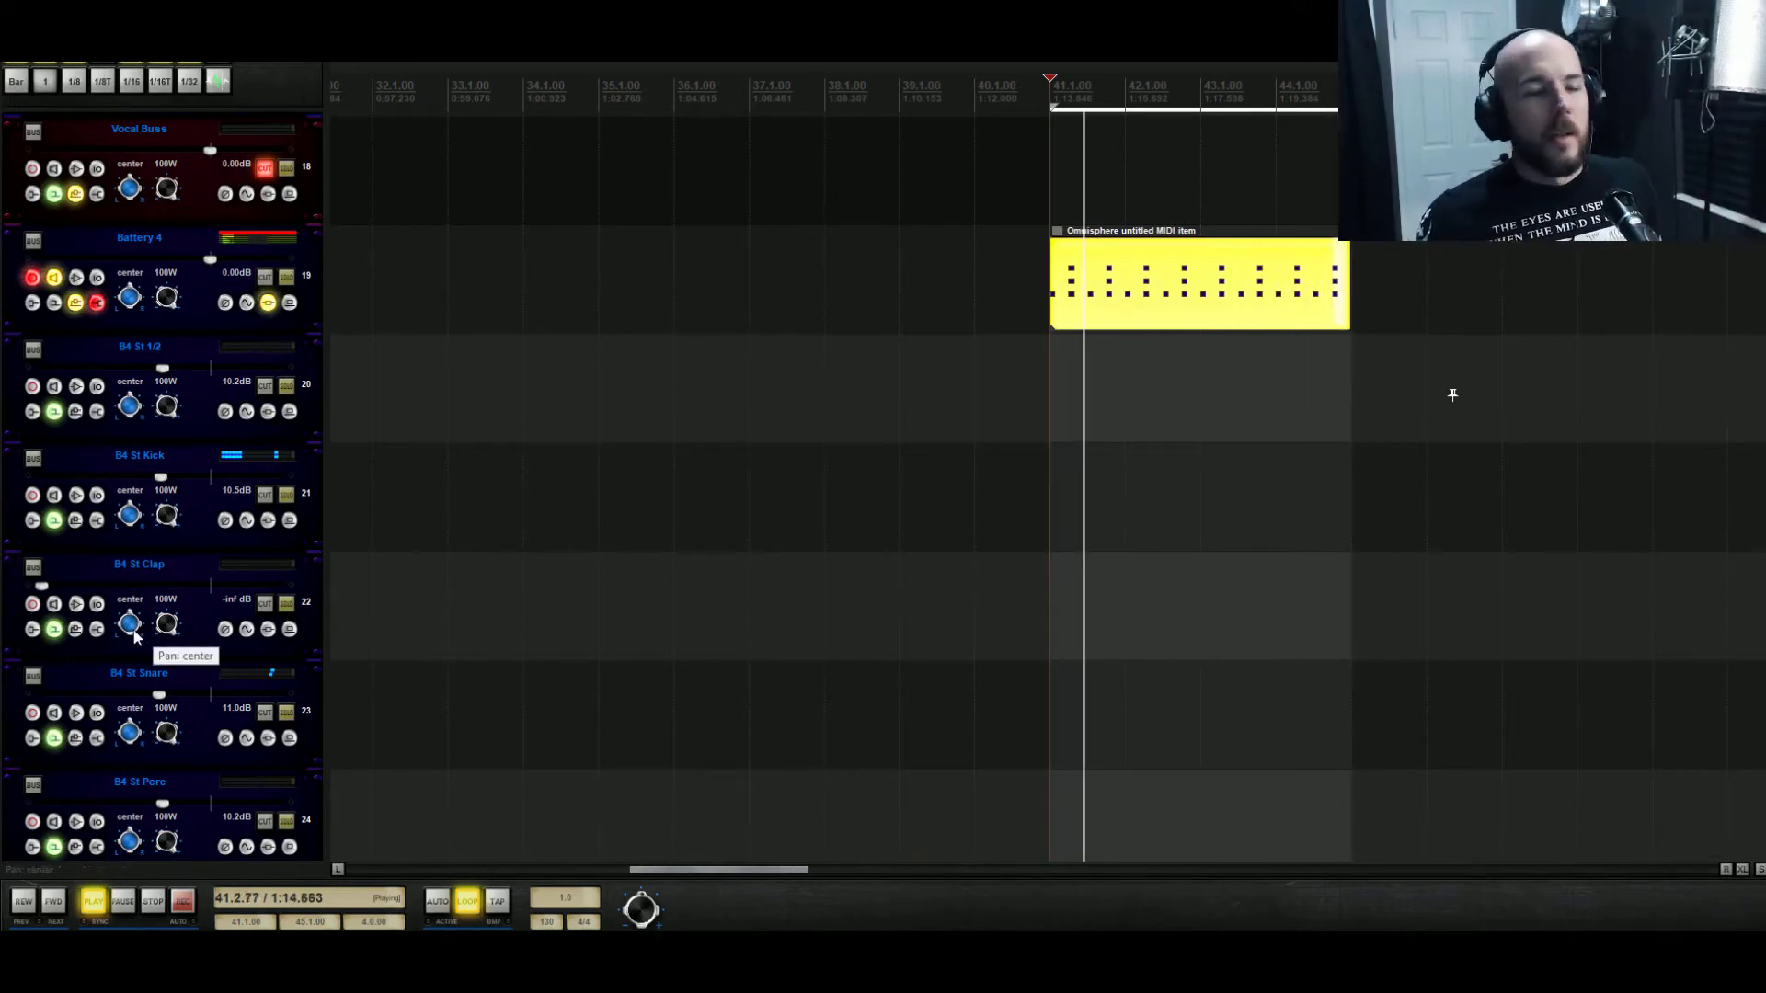
Mute B4 St Snare and B4 St Kick, raise B4 St Clap to -5.84 dB, and play the clap loop.
{"action": "key", "text": "space"}
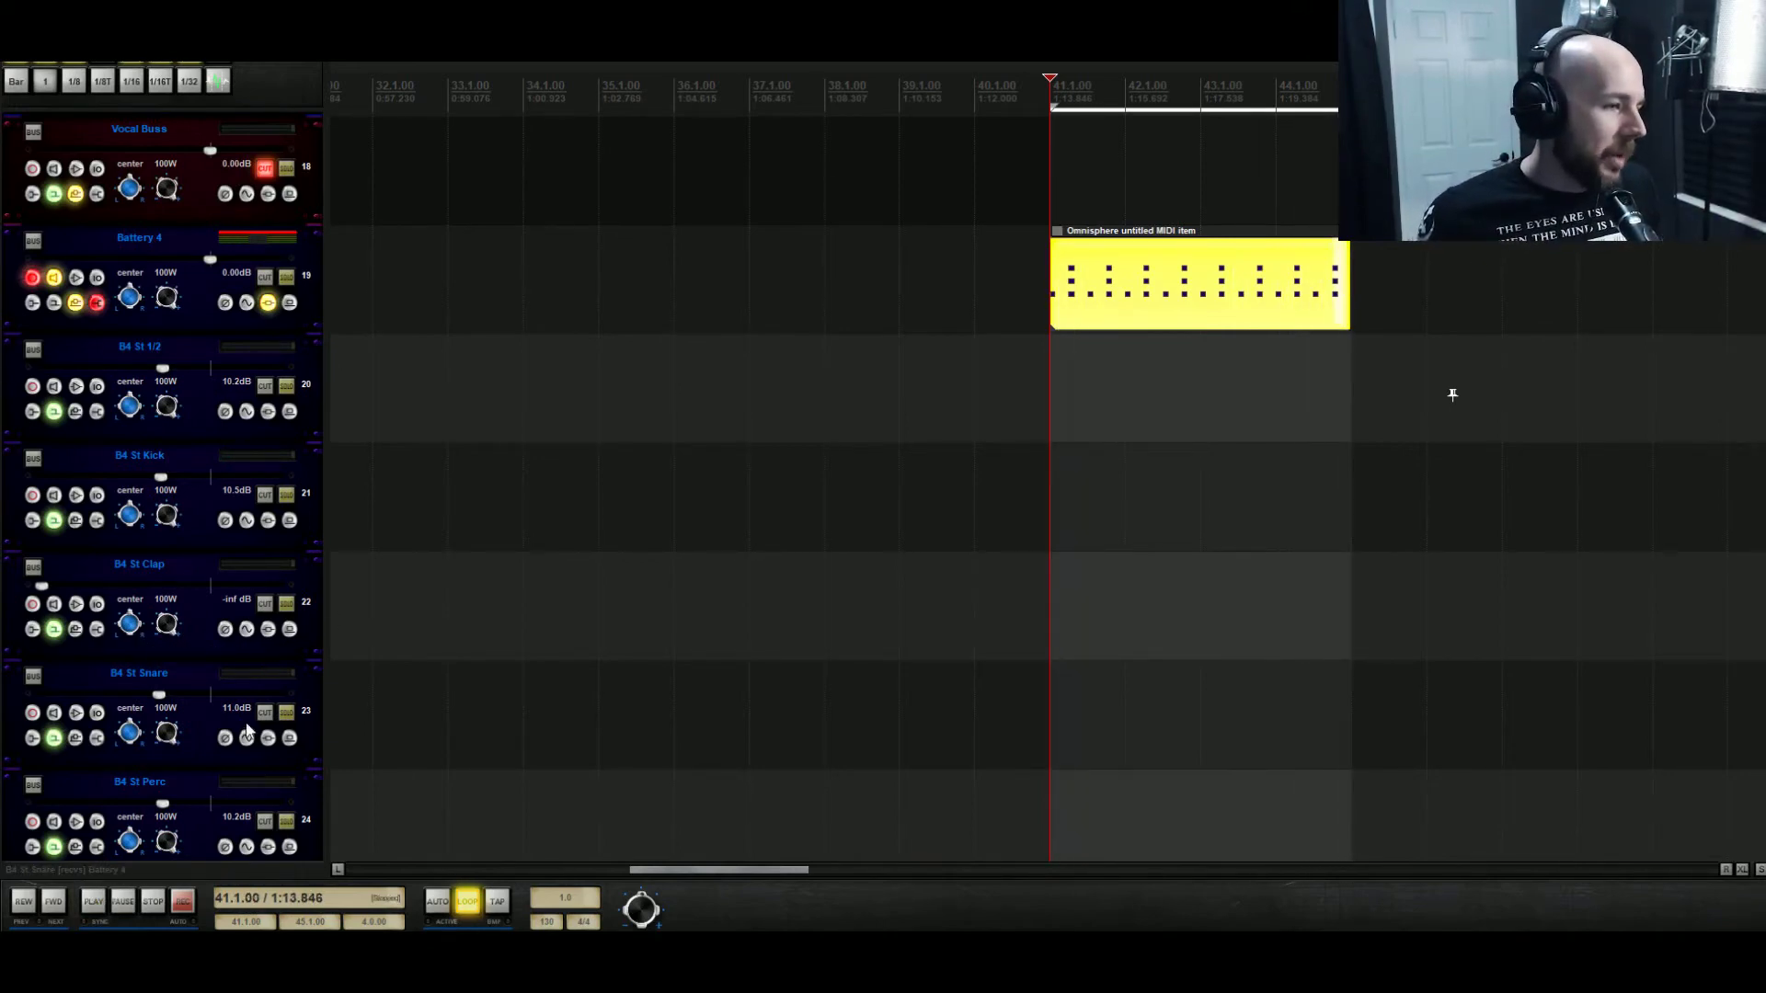
{"action": "left_click", "coordinate": [266, 715]}
{"action": "left_click", "coordinate": [265, 497]}
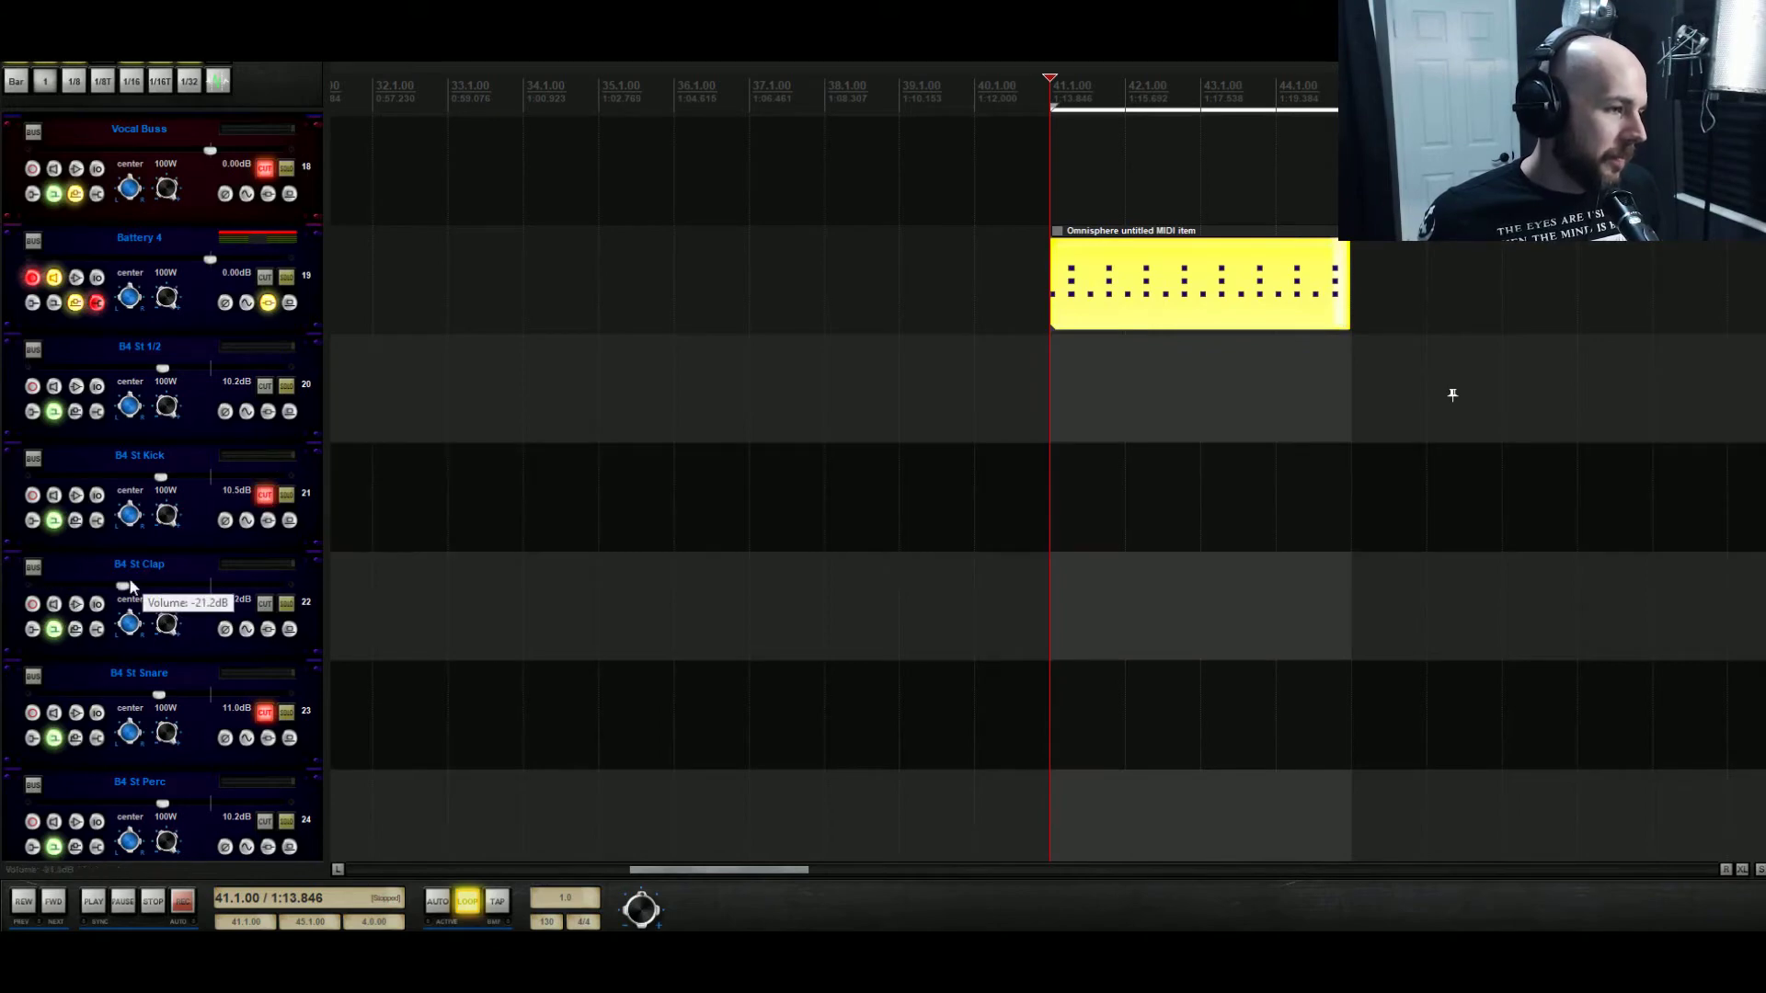
{"action": "left_click_drag", "start_coordinate": [128, 585], "coordinate": [191, 593]}
{"action": "key", "text": "space"}
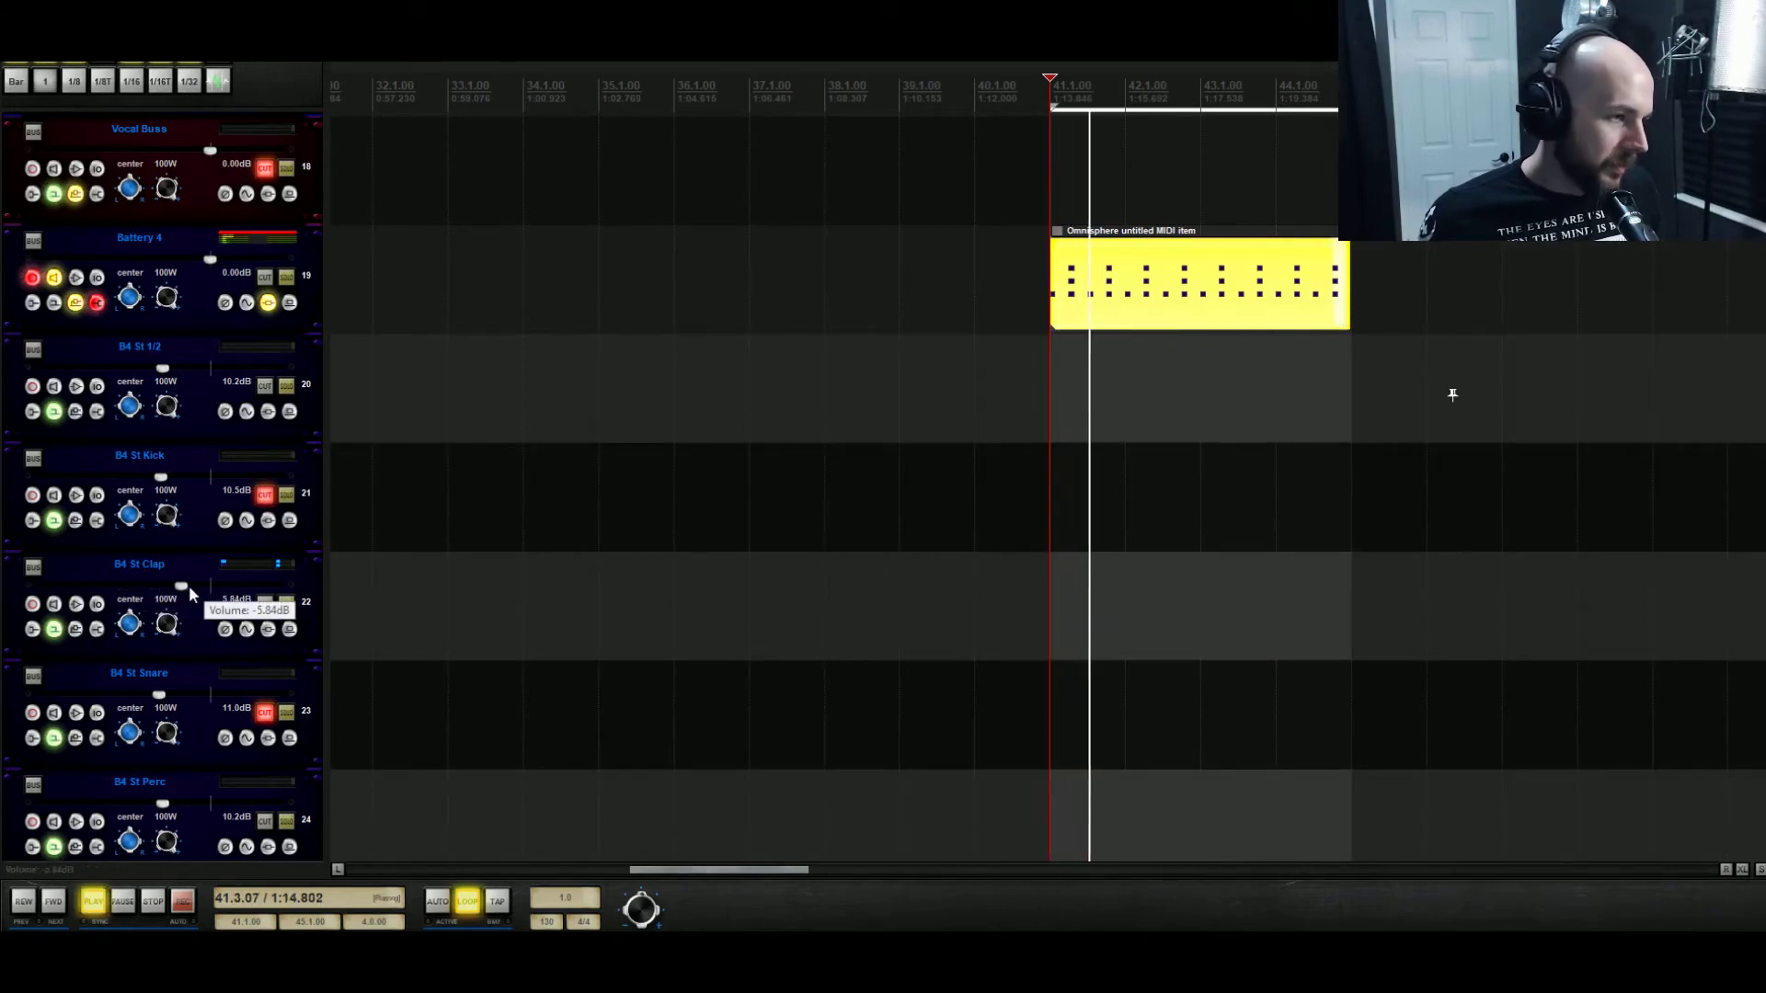
Reopen Battery 4, audition the VEDM Clap 073 cell, and lower its level slightly while the loop plays.
{"action": "left_click", "coordinate": [268, 303]}
{"action": "key", "text": "space"}
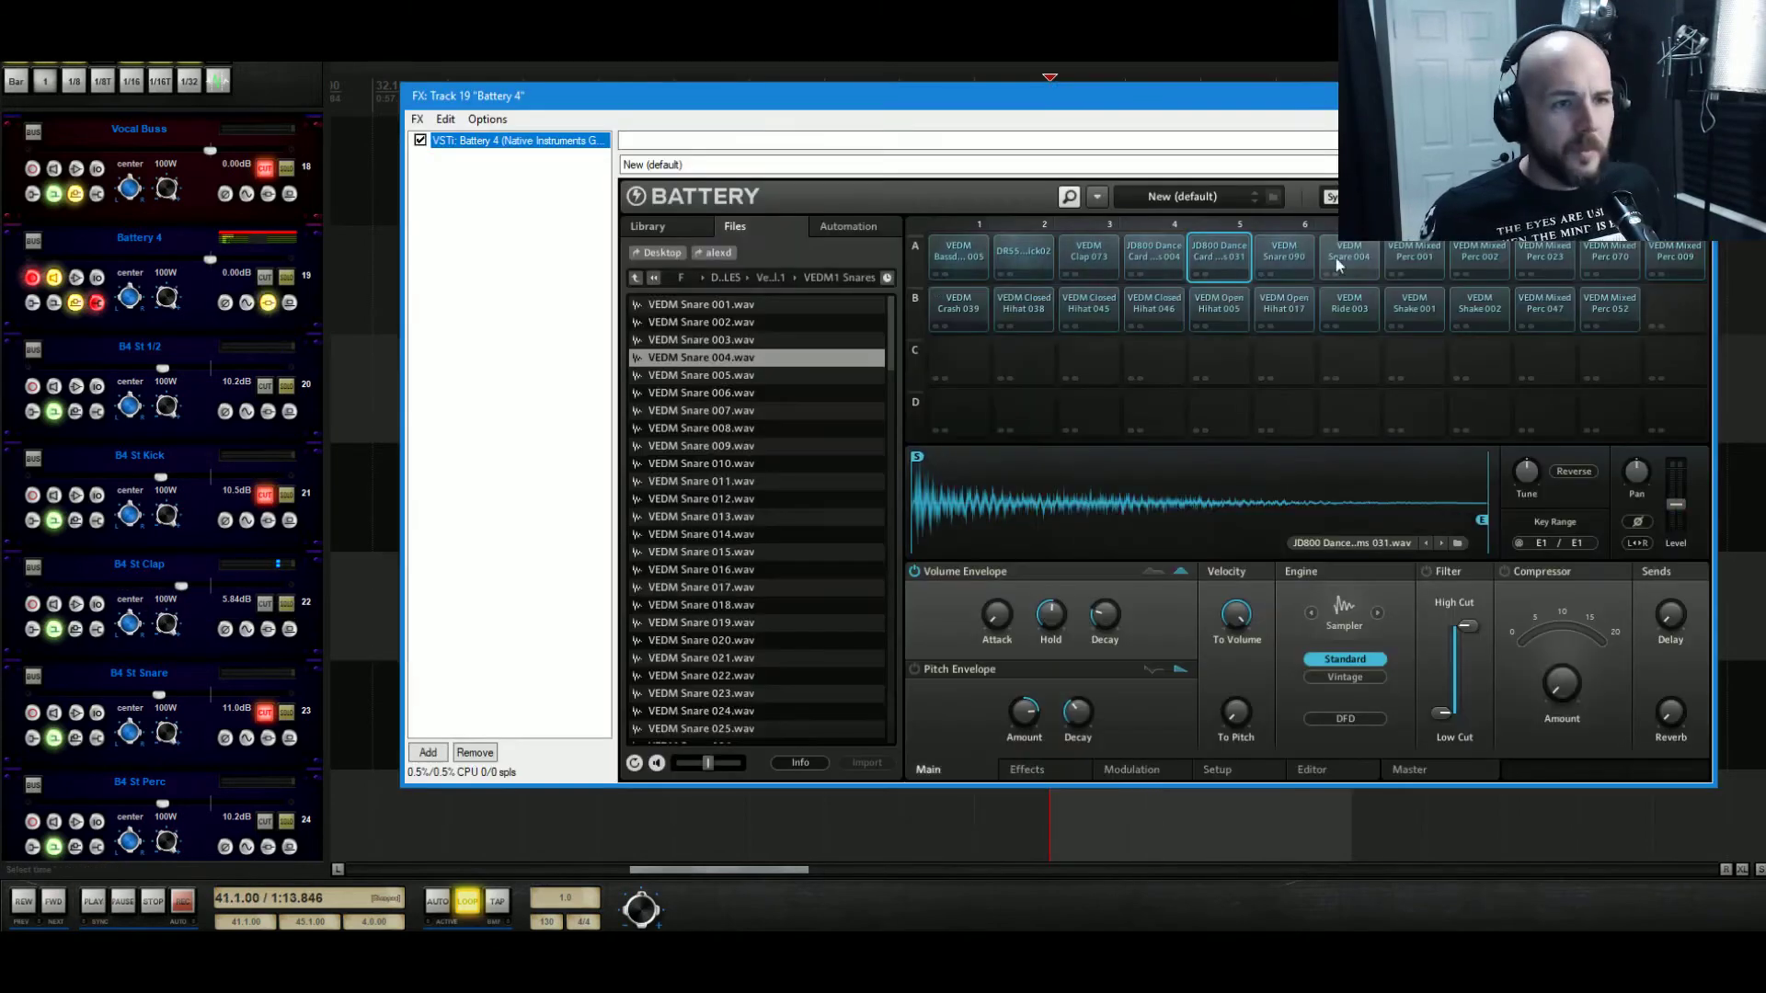
{"action": "left_click", "coordinate": [1140, 254]}
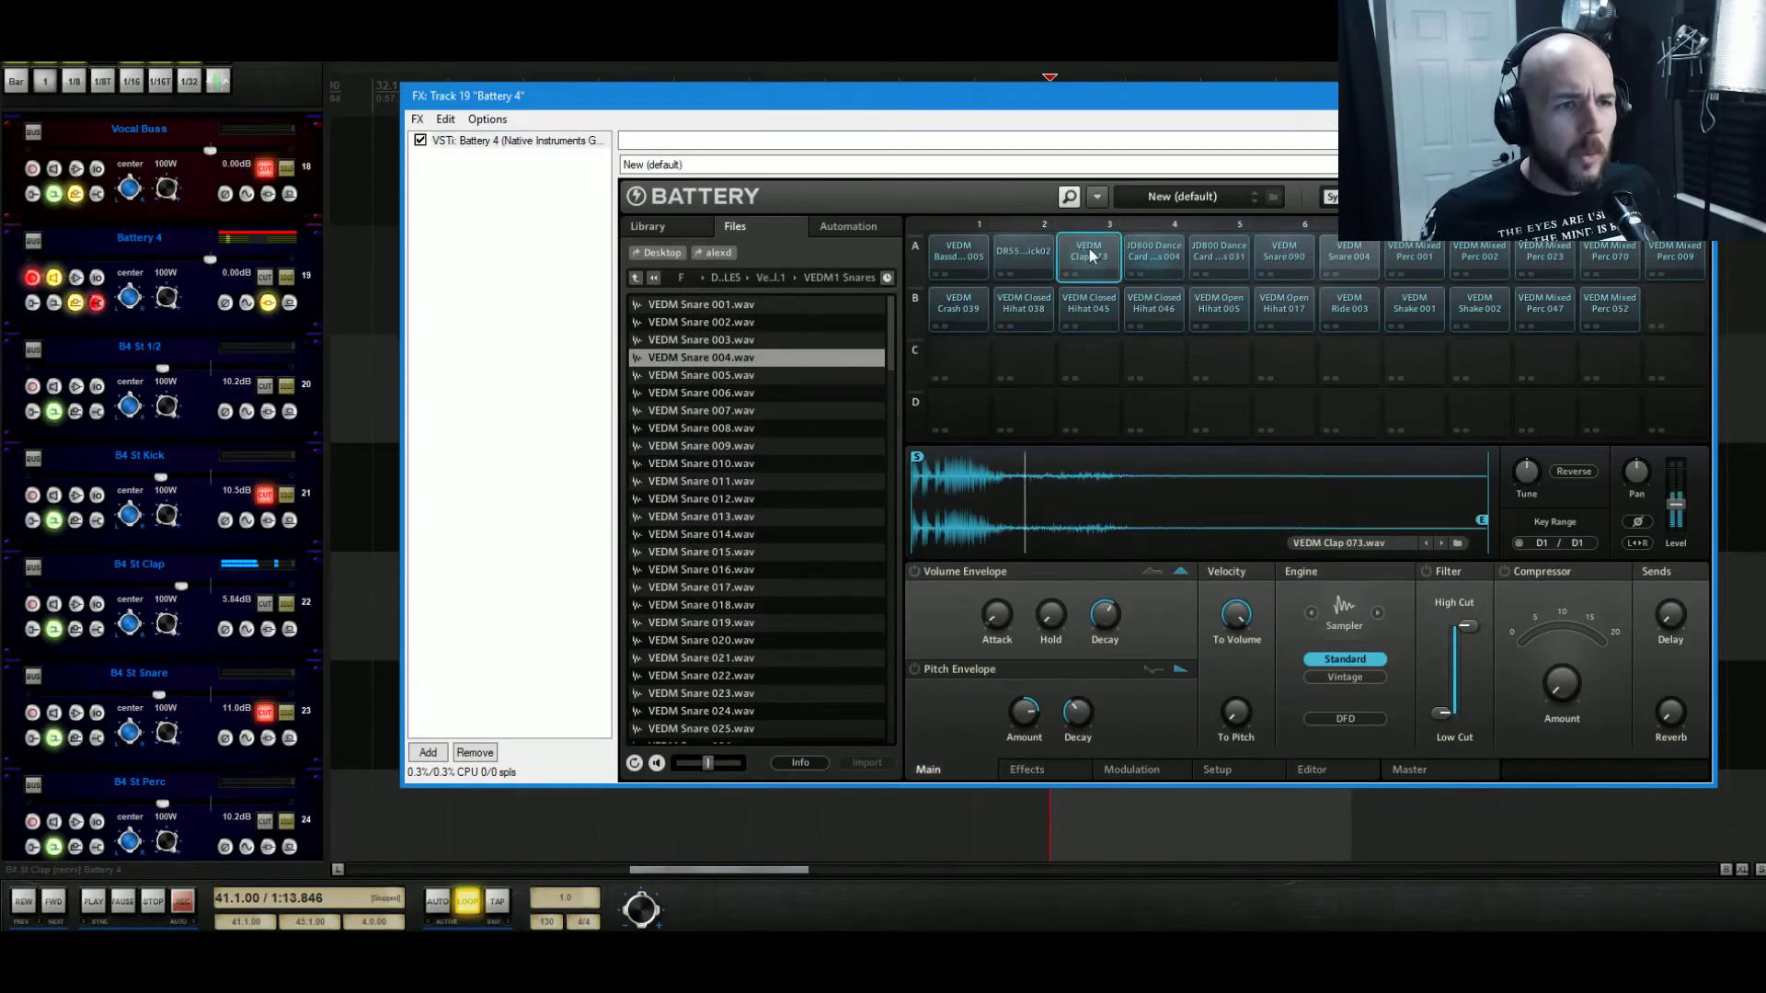
{"action": "left_click", "coordinate": [1096, 256]}
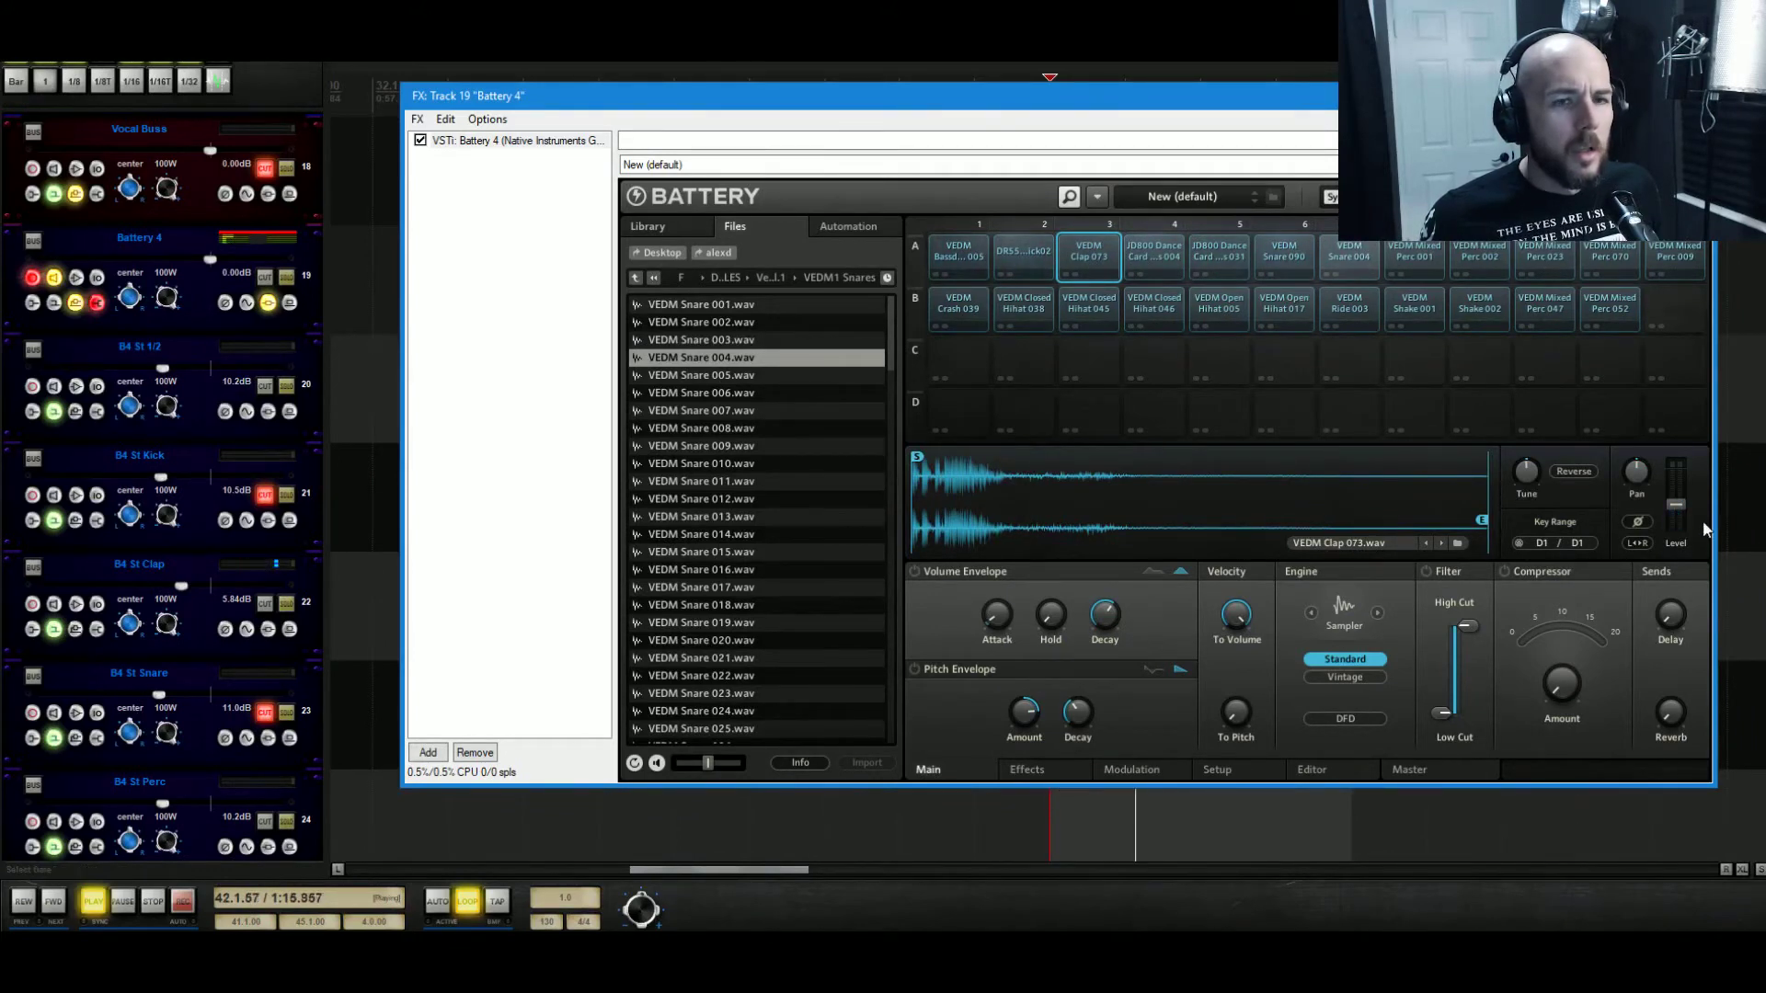
{"action": "mouse_move", "coordinate": [1678, 504]}
{"action": "left_mouse_down"}
{"action": "mouse_move", "coordinate": [1684, 571]}
{"action": "mouse_move", "coordinate": [1702, 510]}
{"action": "left_mouse_up"}
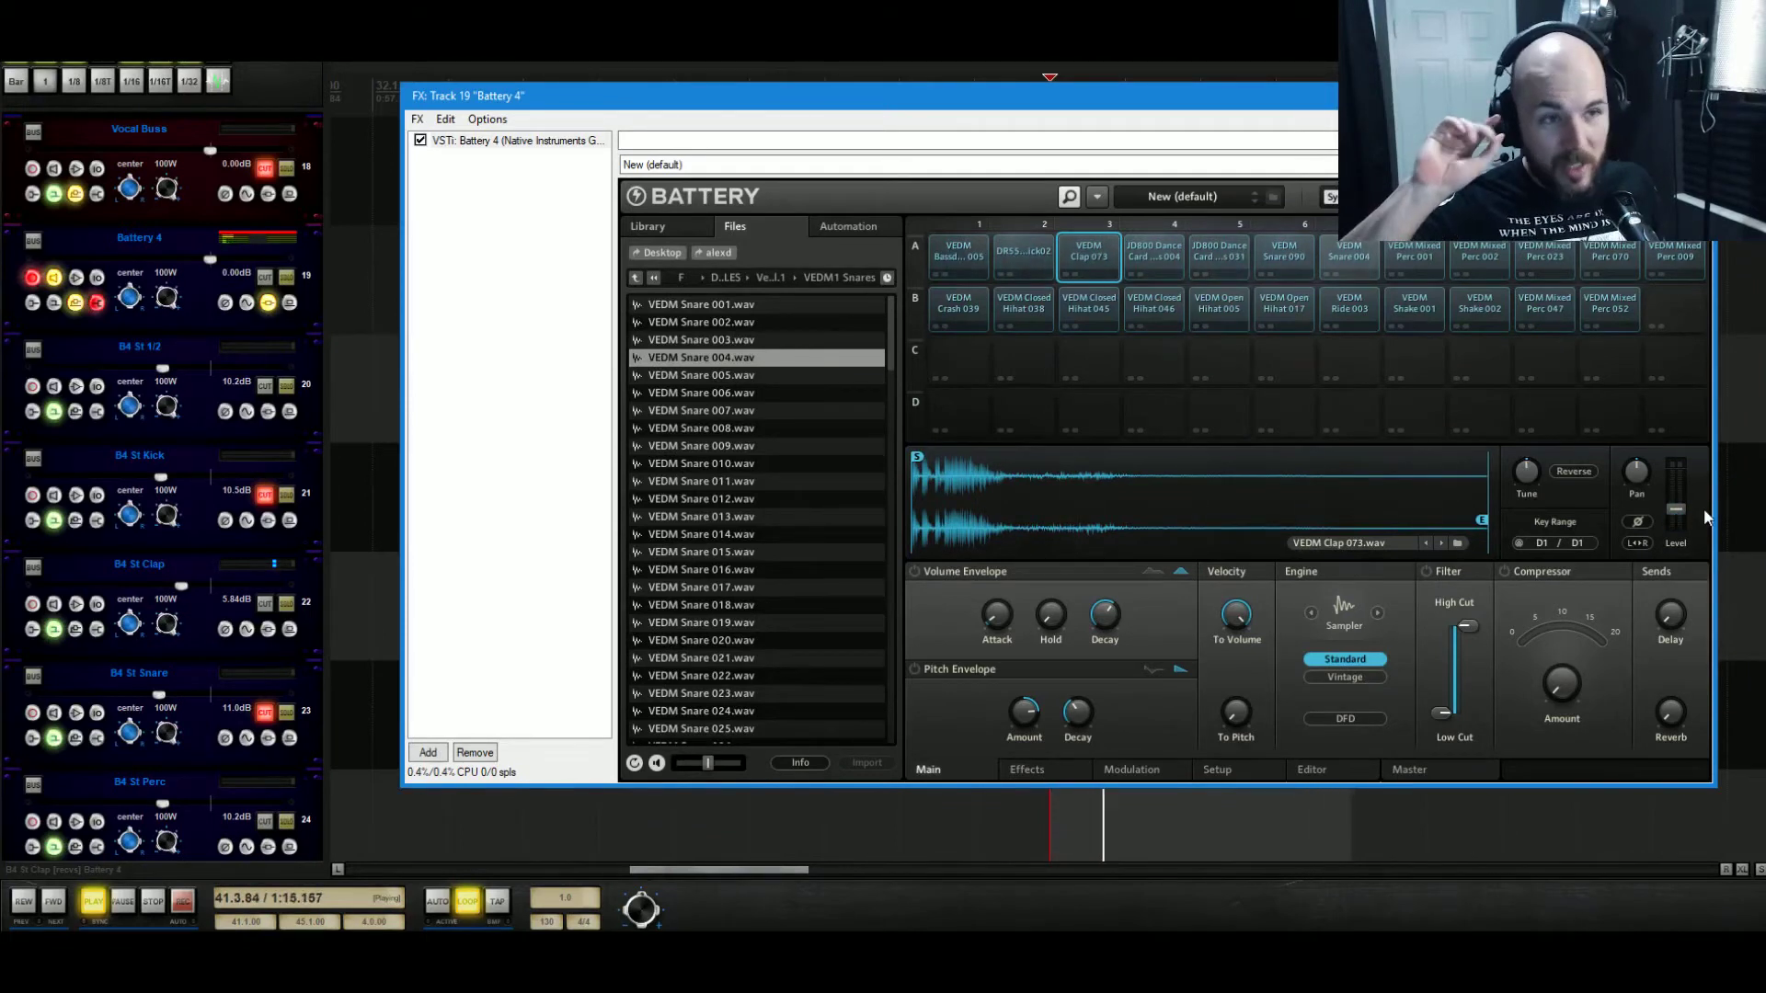
Stop playback, solo the JD800 Dance Card 004 cell, and audition it.
{"action": "key", "text": "space"}
{"action": "left_click", "coordinate": [1133, 272]}
{"action": "left_click", "coordinate": [1129, 276]}
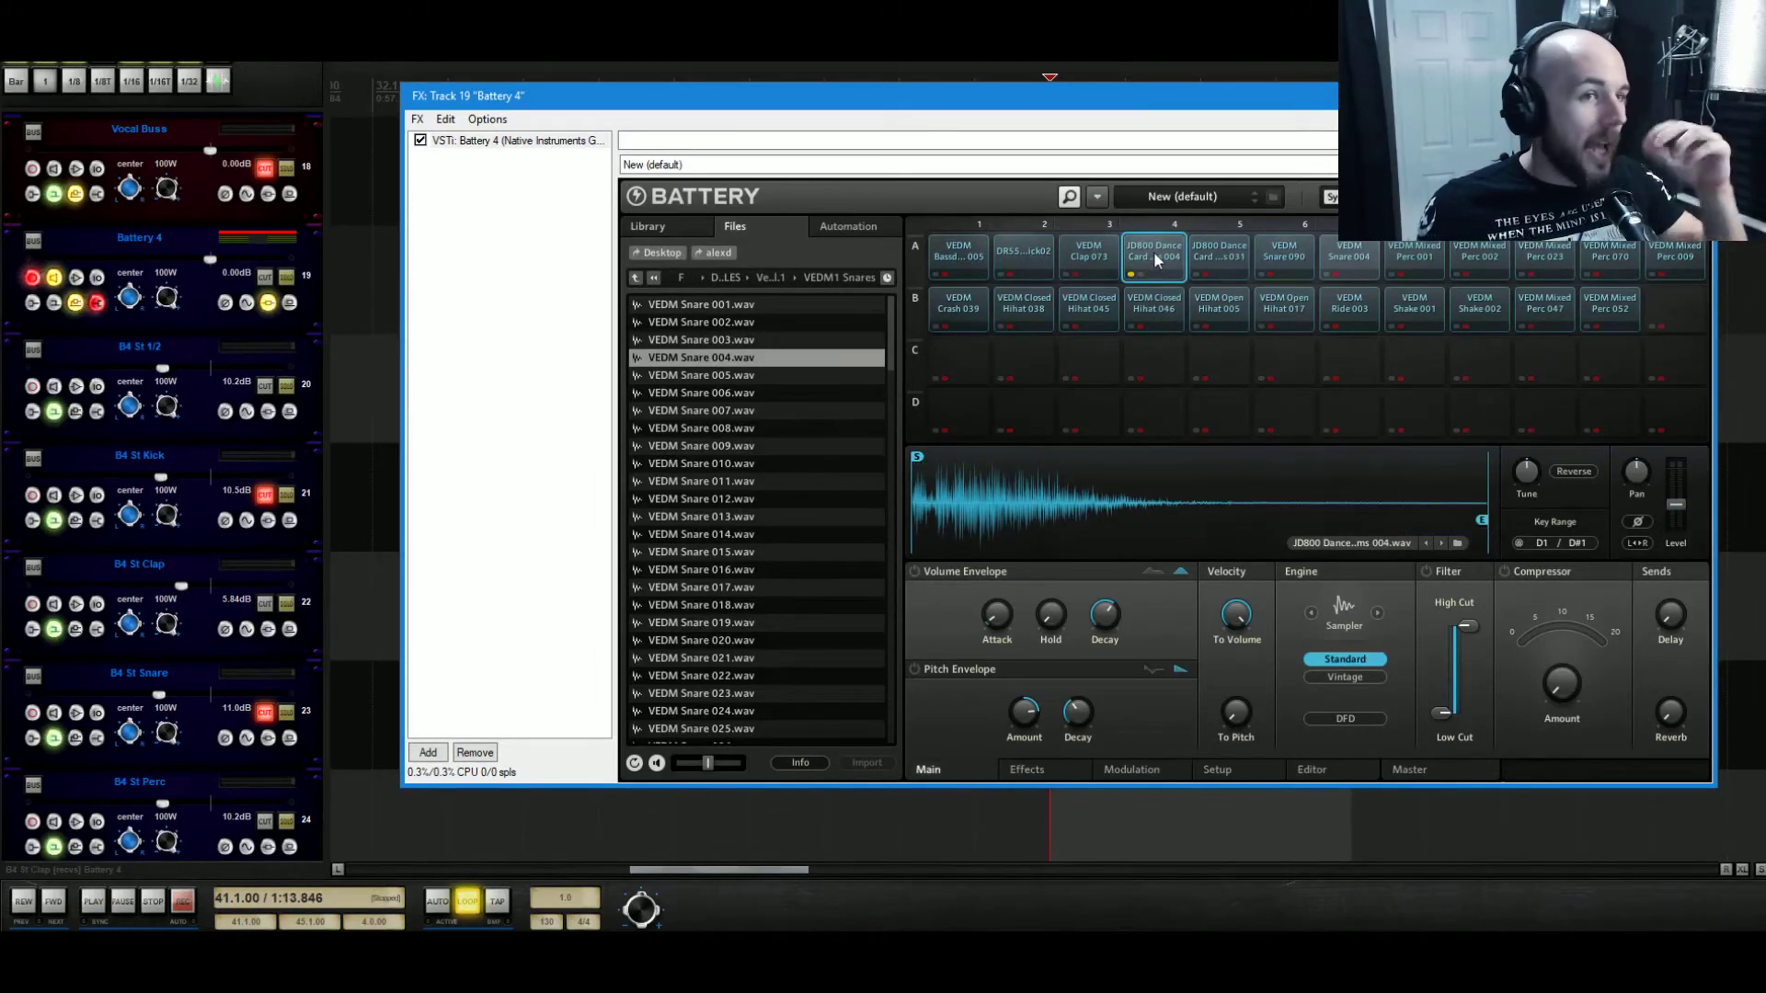
{"action": "left_click", "coordinate": [1145, 269]}
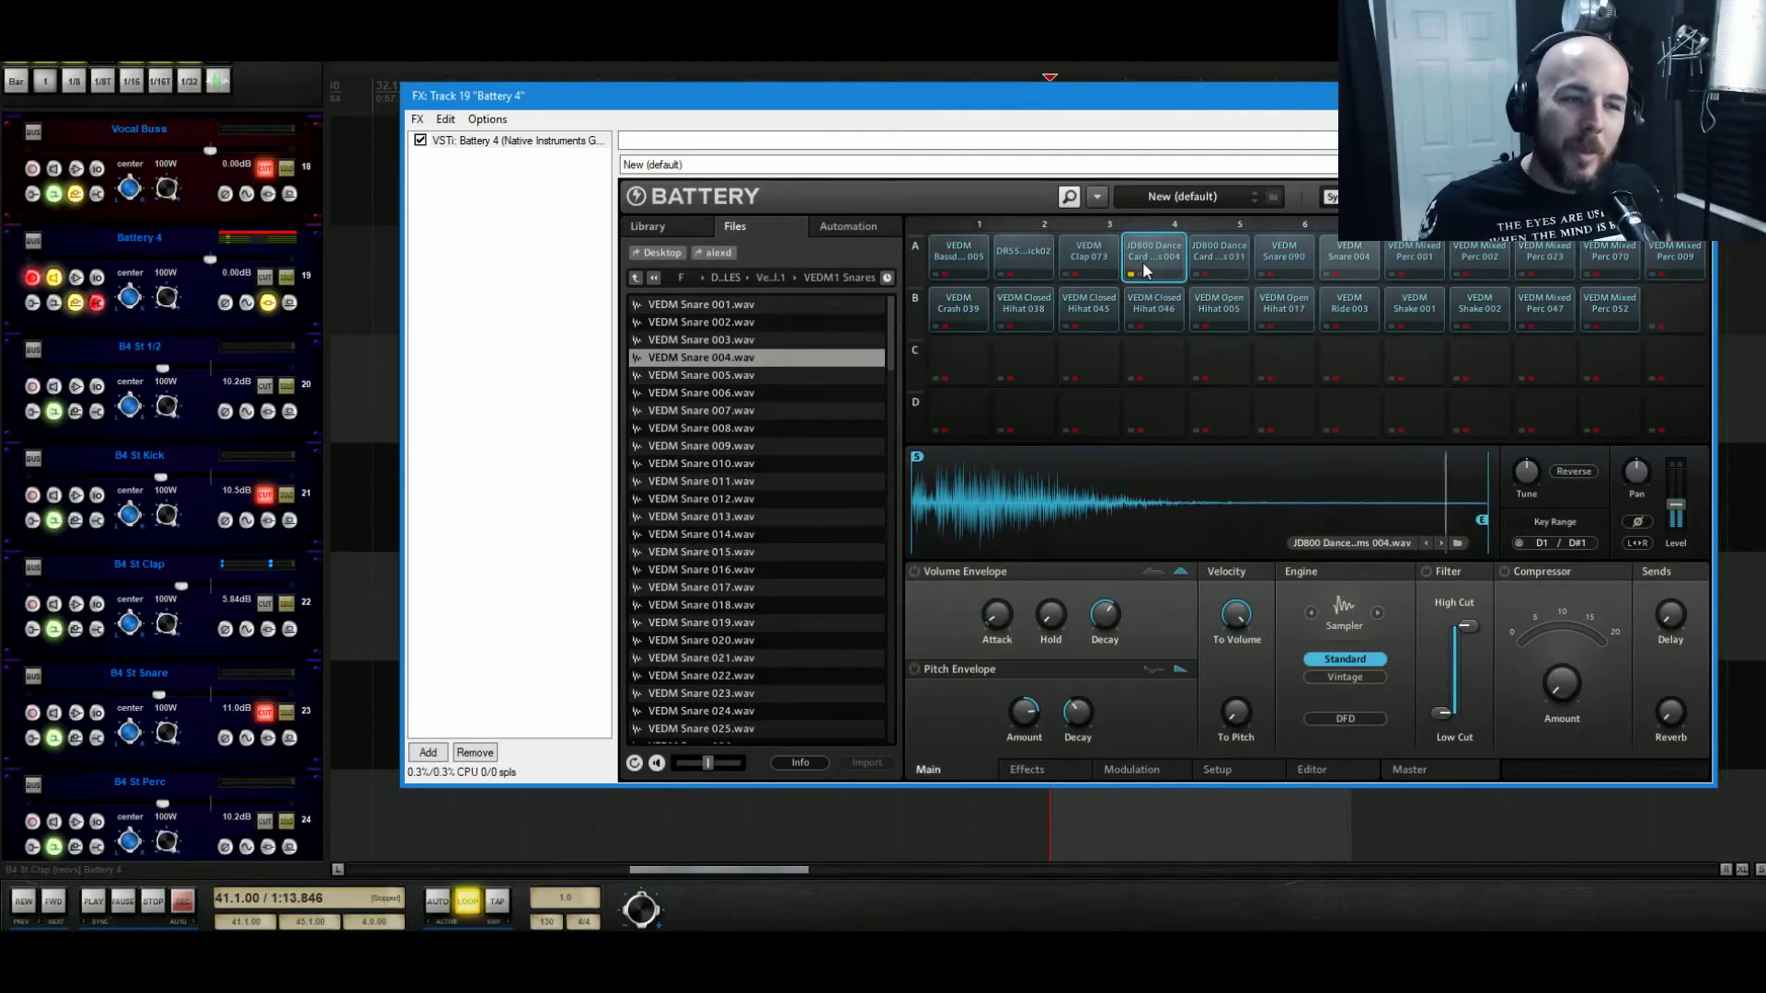
Enable the volume envelope on the JD800 Dance Card 004 cell, with a 52.3 ms hold and 391.8 ms decay, while the loop plays.
{"action": "left_click", "coordinate": [913, 573]}
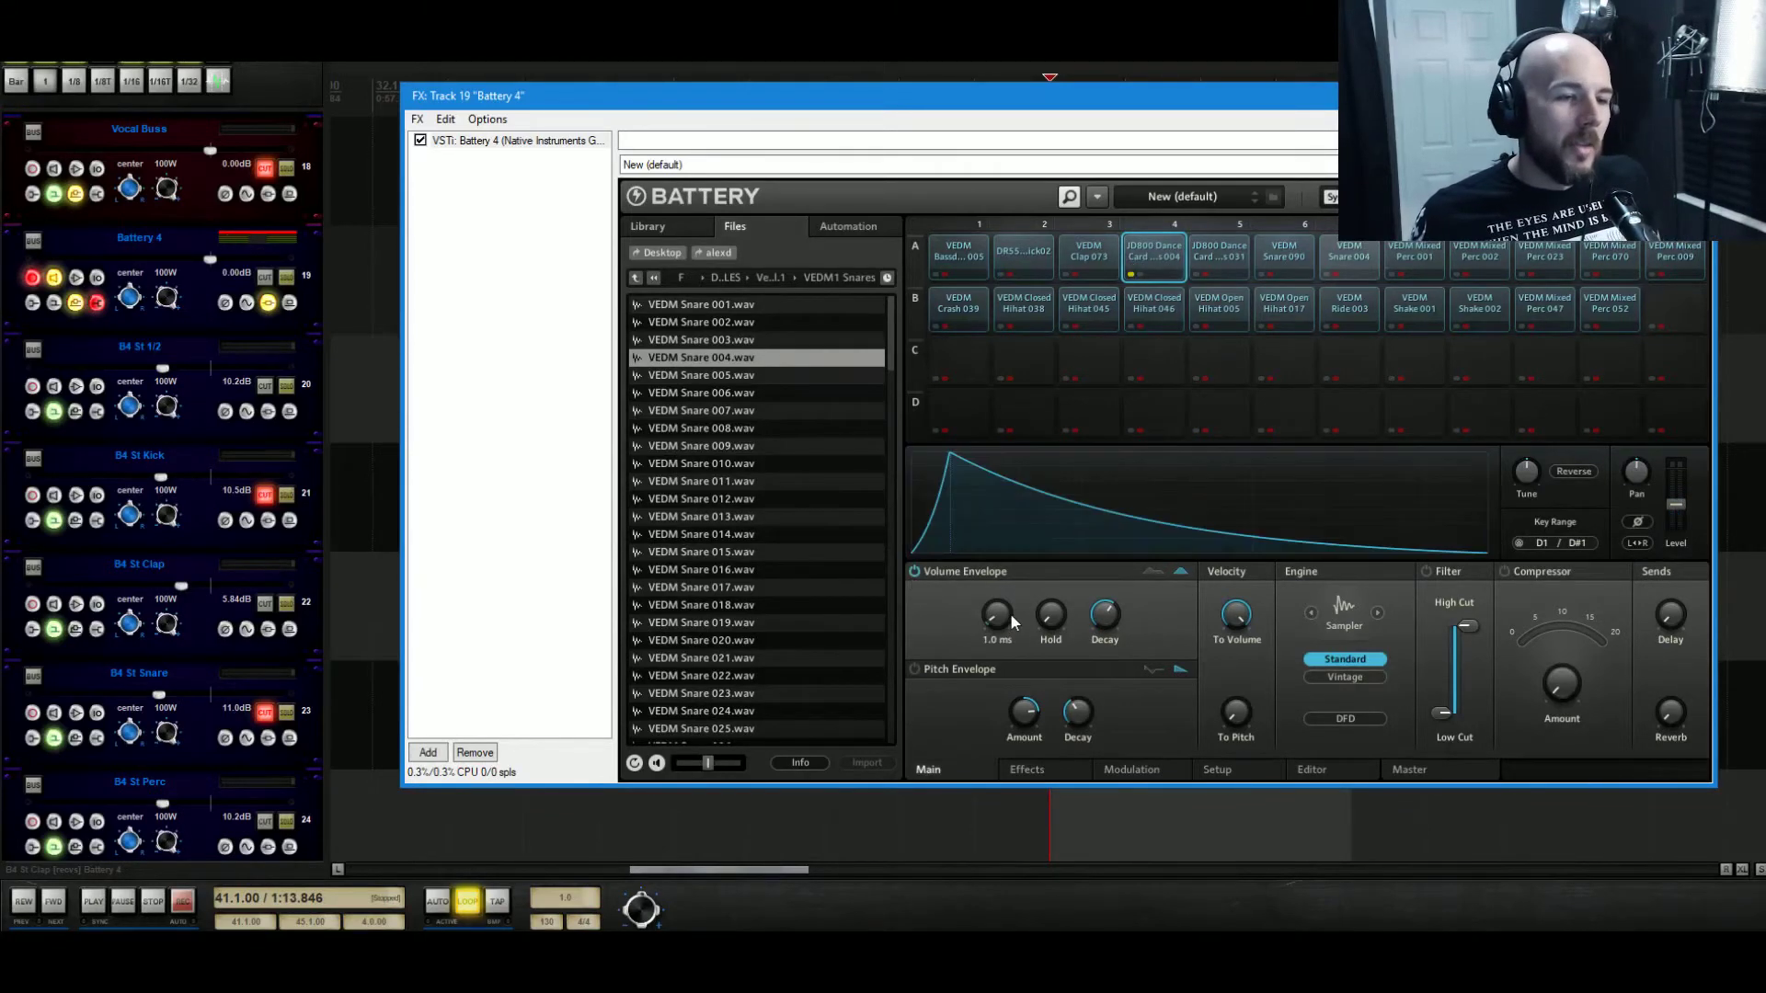
{"action": "left_click_drag", "start_coordinate": [1054, 628], "coordinate": [1091, 583]}
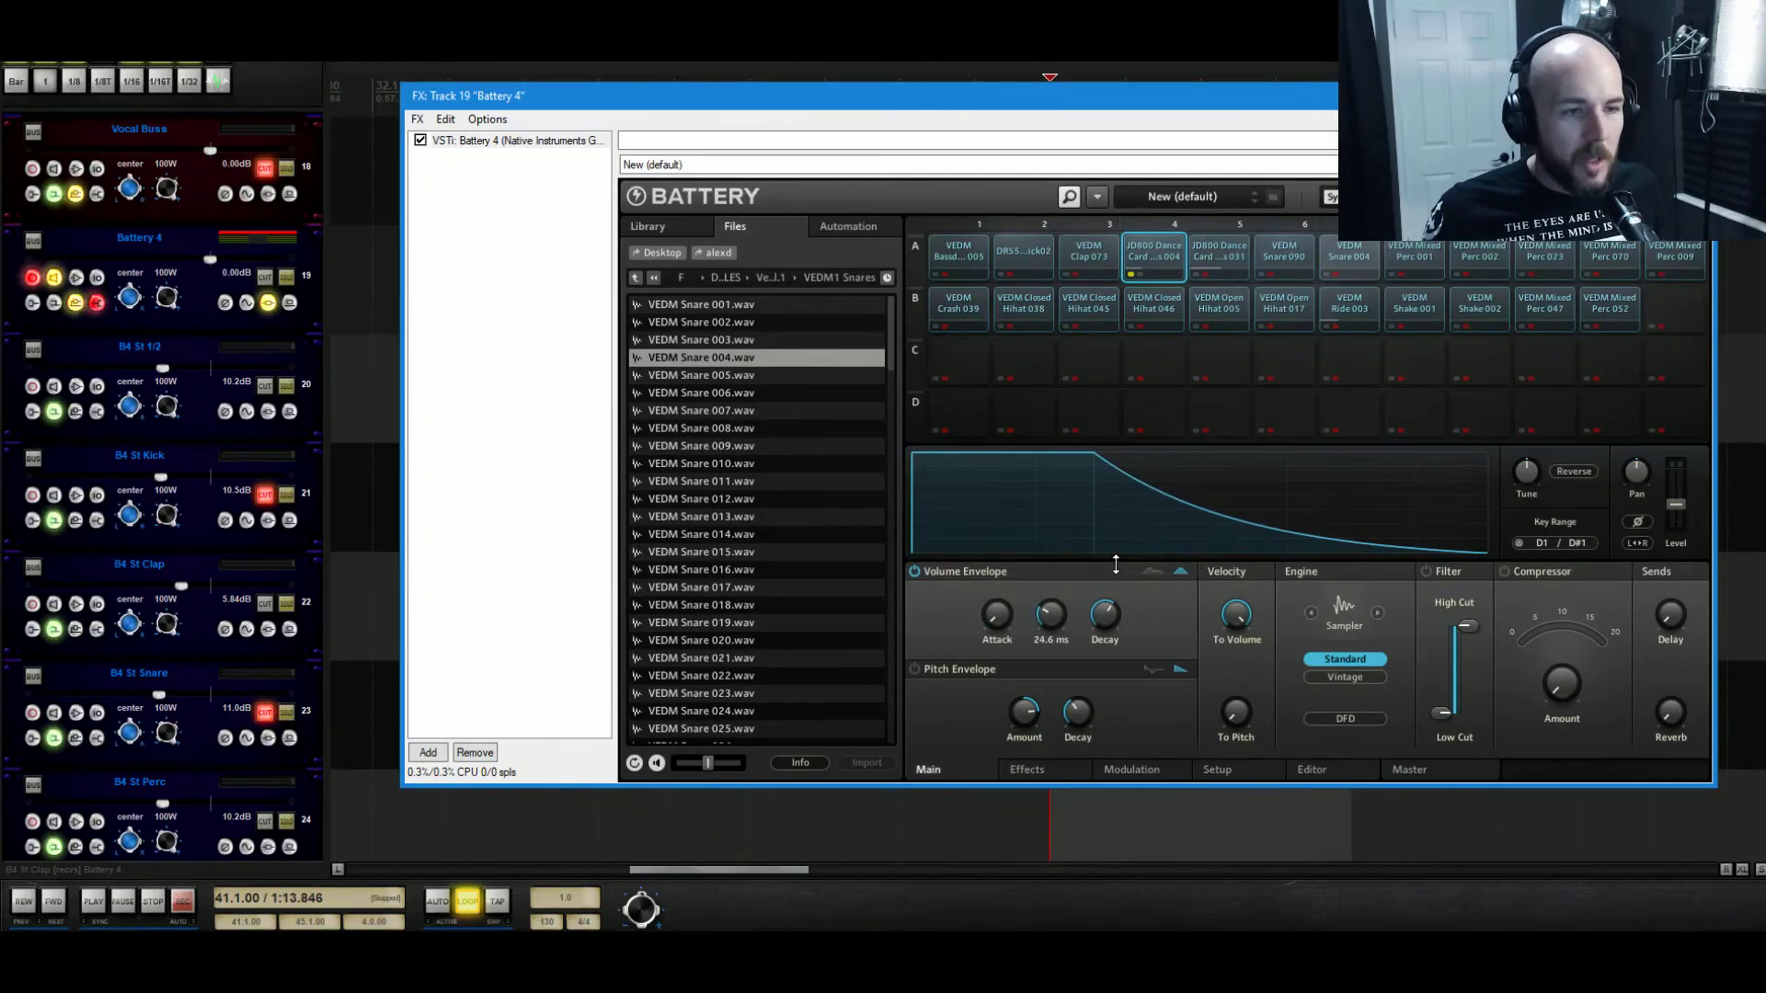
{"action": "left_click_drag", "start_coordinate": [1108, 623], "coordinate": [1107, 681]}
{"action": "key", "text": "space"}
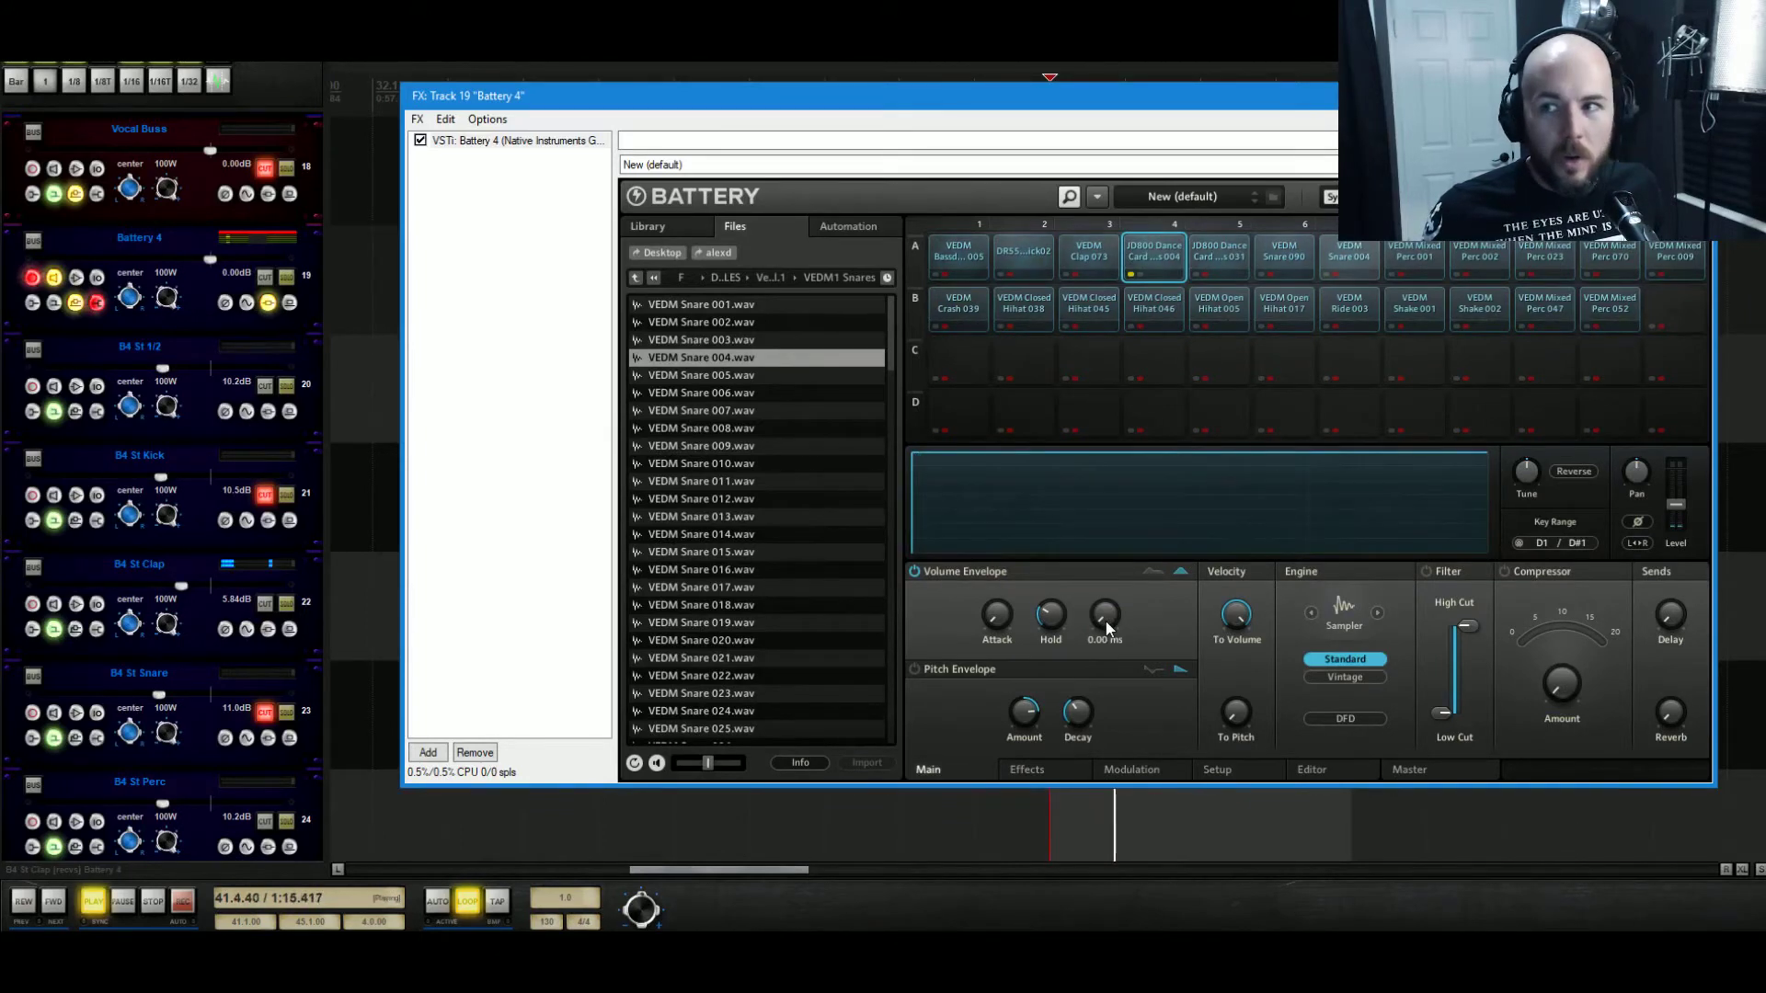
{"action": "left_click_drag", "start_coordinate": [1059, 606], "coordinate": [1059, 606]}
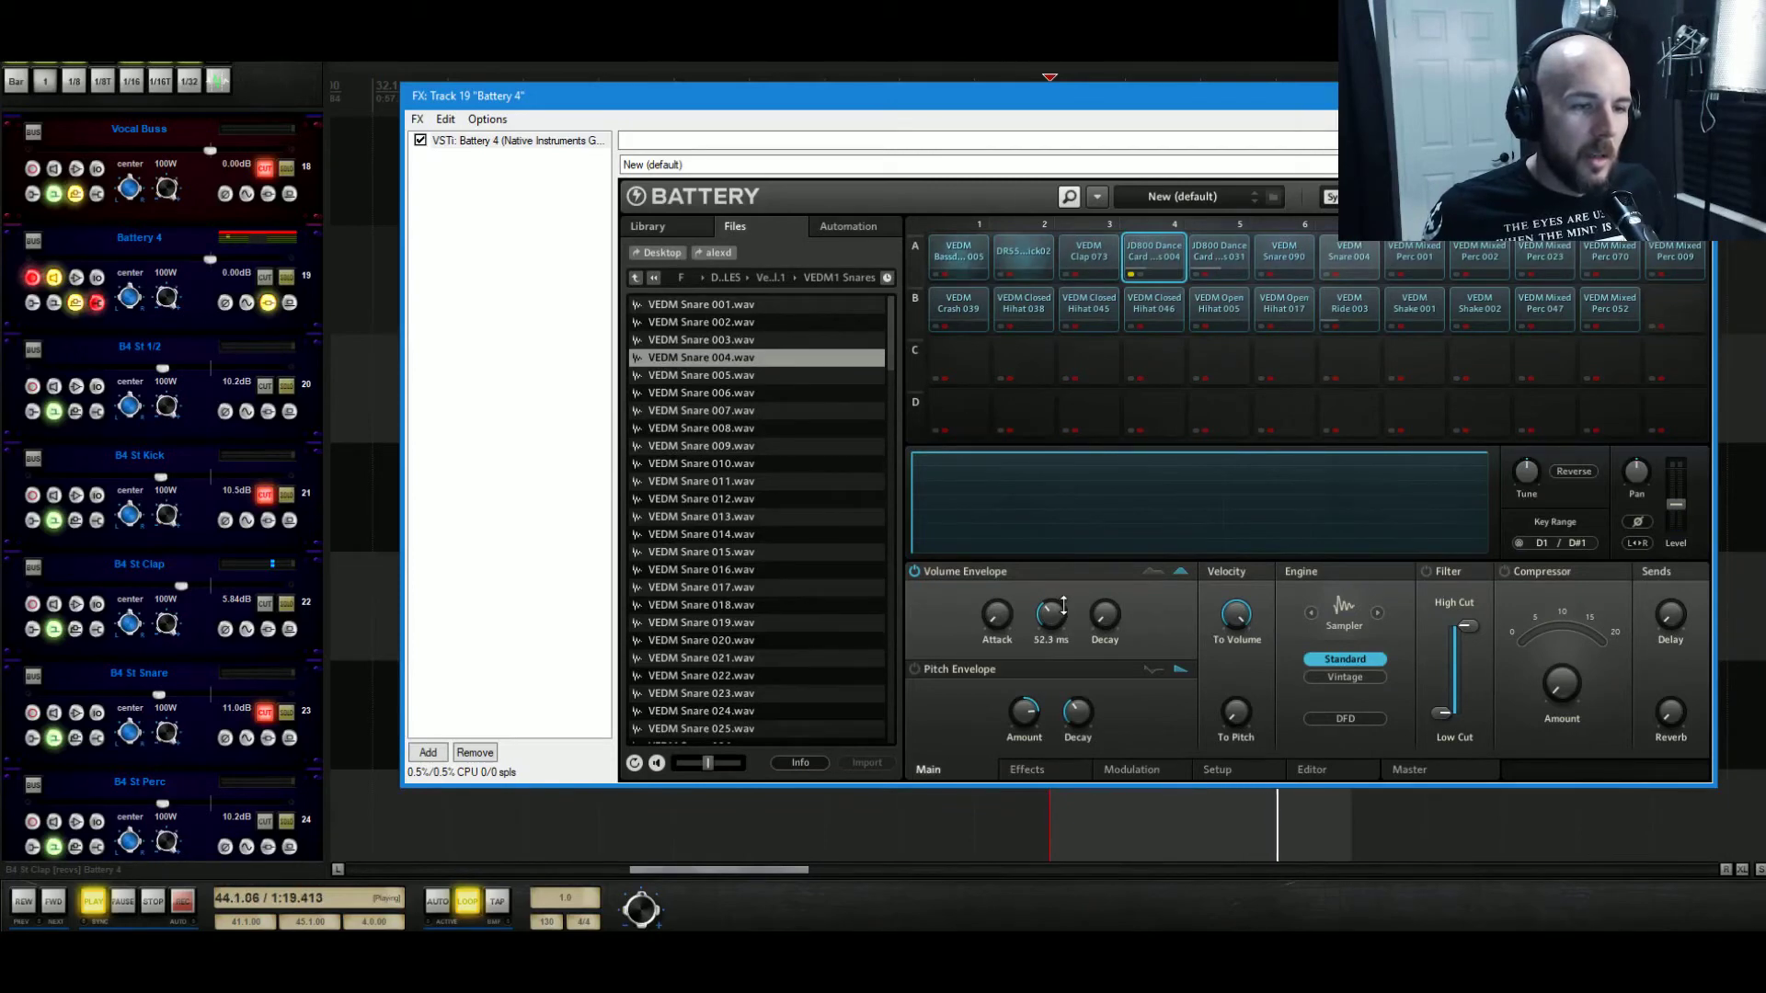
{"action": "left_click_drag", "start_coordinate": [1102, 611], "coordinate": [1162, 514]}
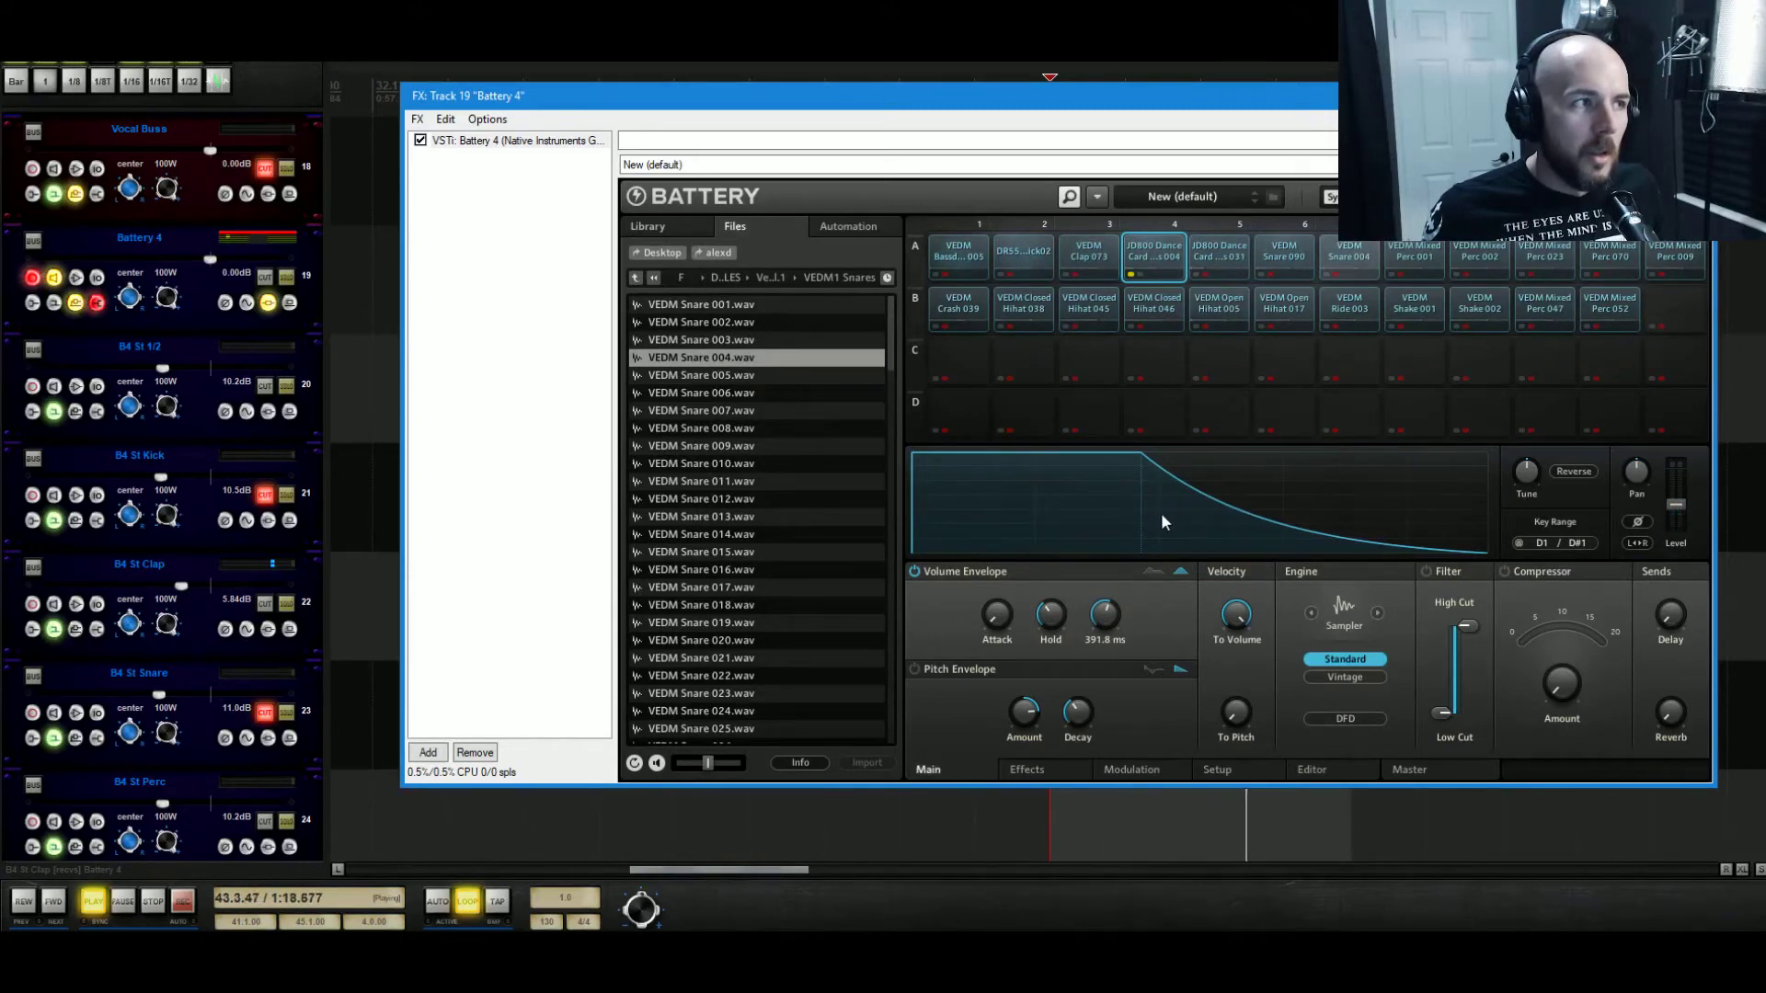
Solo the VEDM Clap 073 cell alongside JD800 Dance Card 004, and compare the latter with and without its volume envelope.
{"action": "right_click", "coordinate": [1151, 366]}
{"action": "left_click", "coordinate": [1097, 261]}
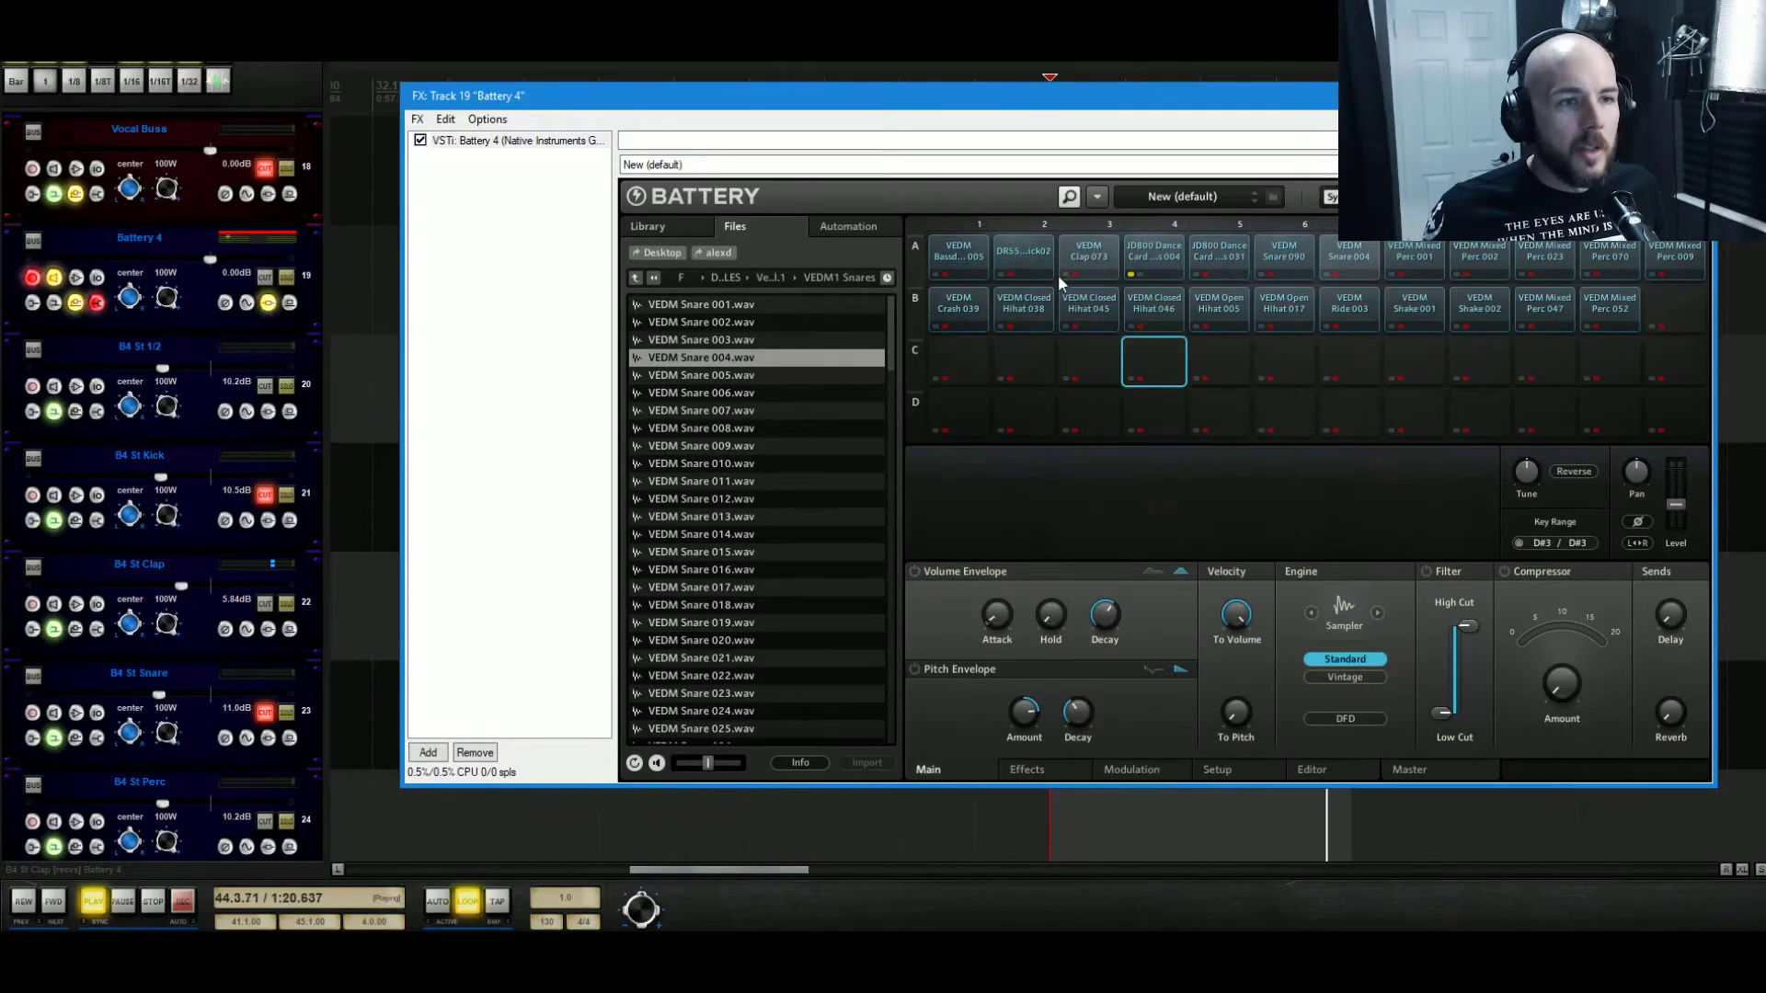
{"action": "left_click", "coordinate": [1072, 272]}
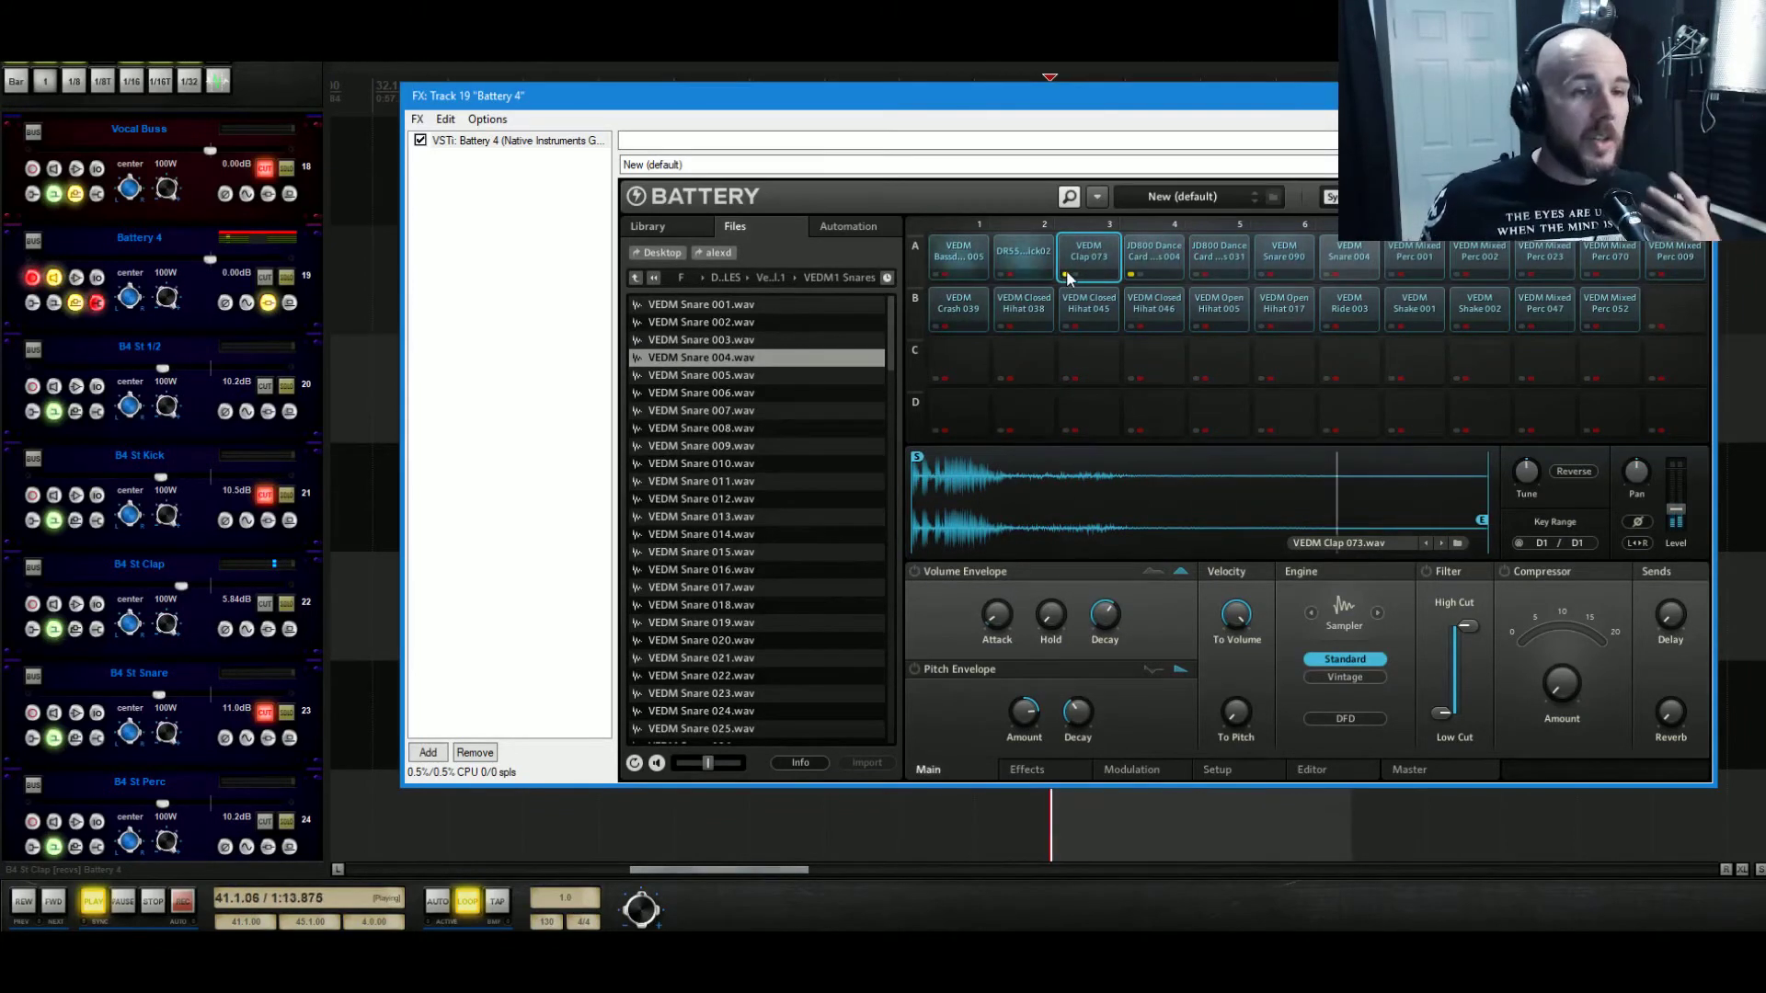
{"action": "left_click", "coordinate": [1141, 254]}
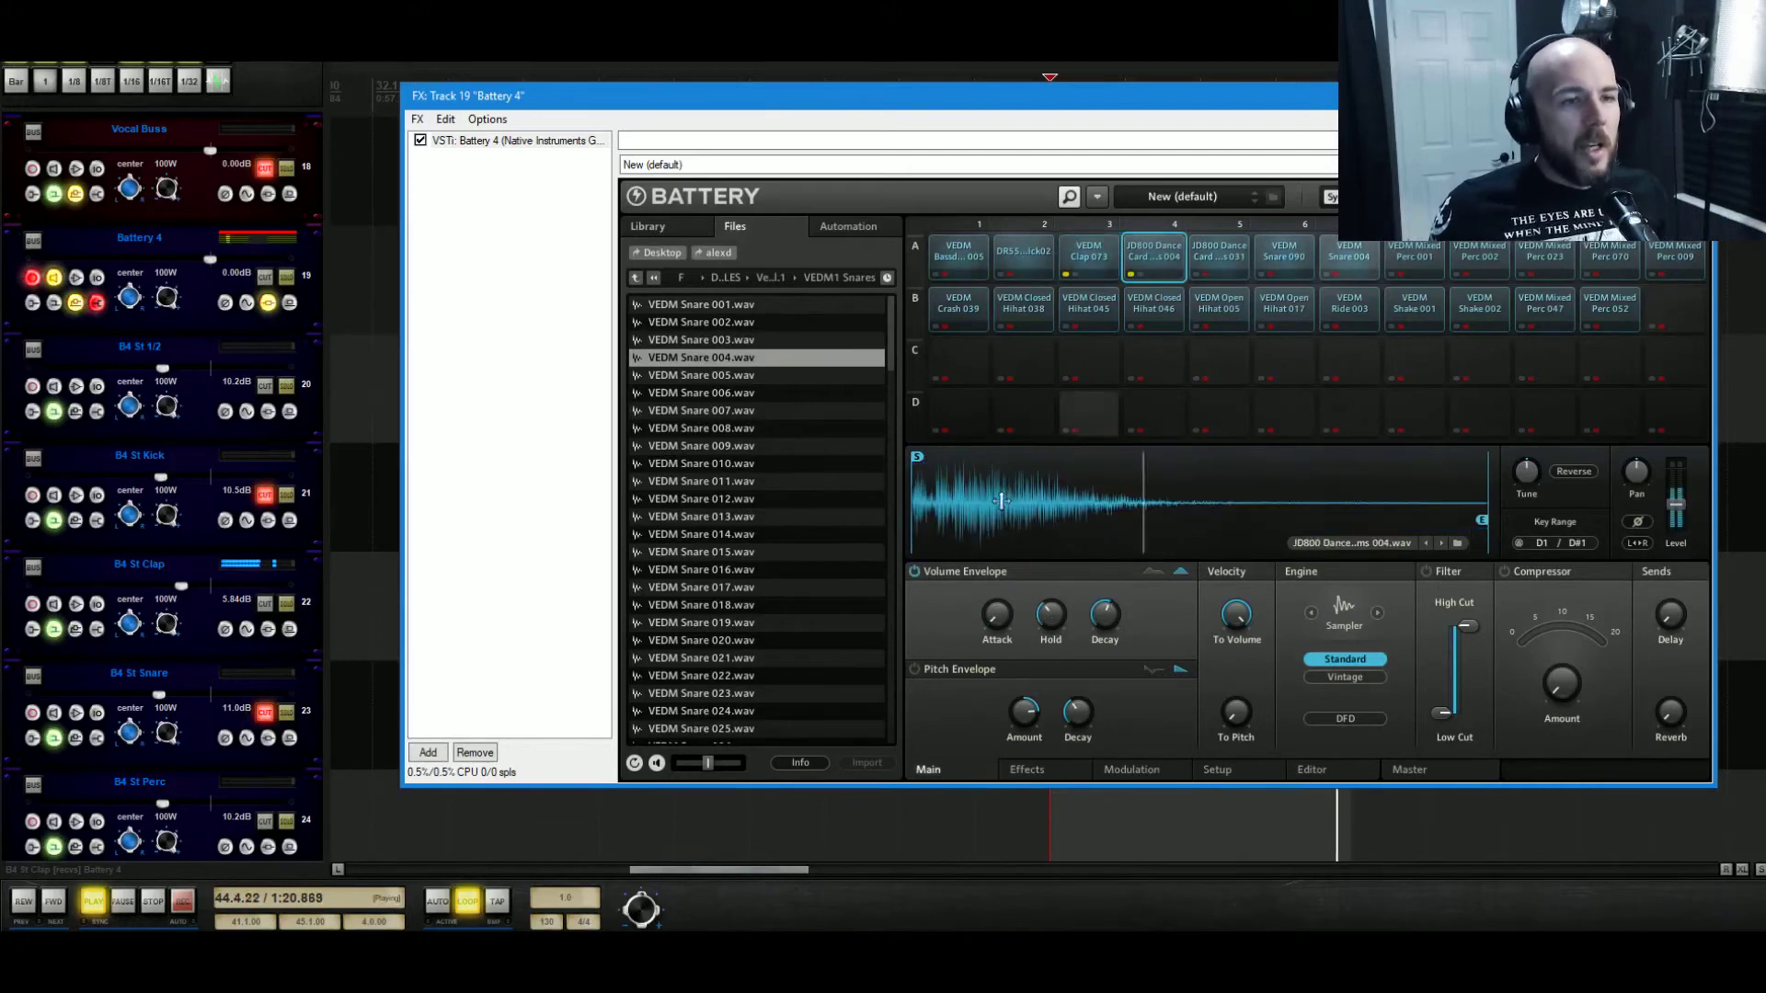
{"action": "left_click", "coordinate": [912, 568]}
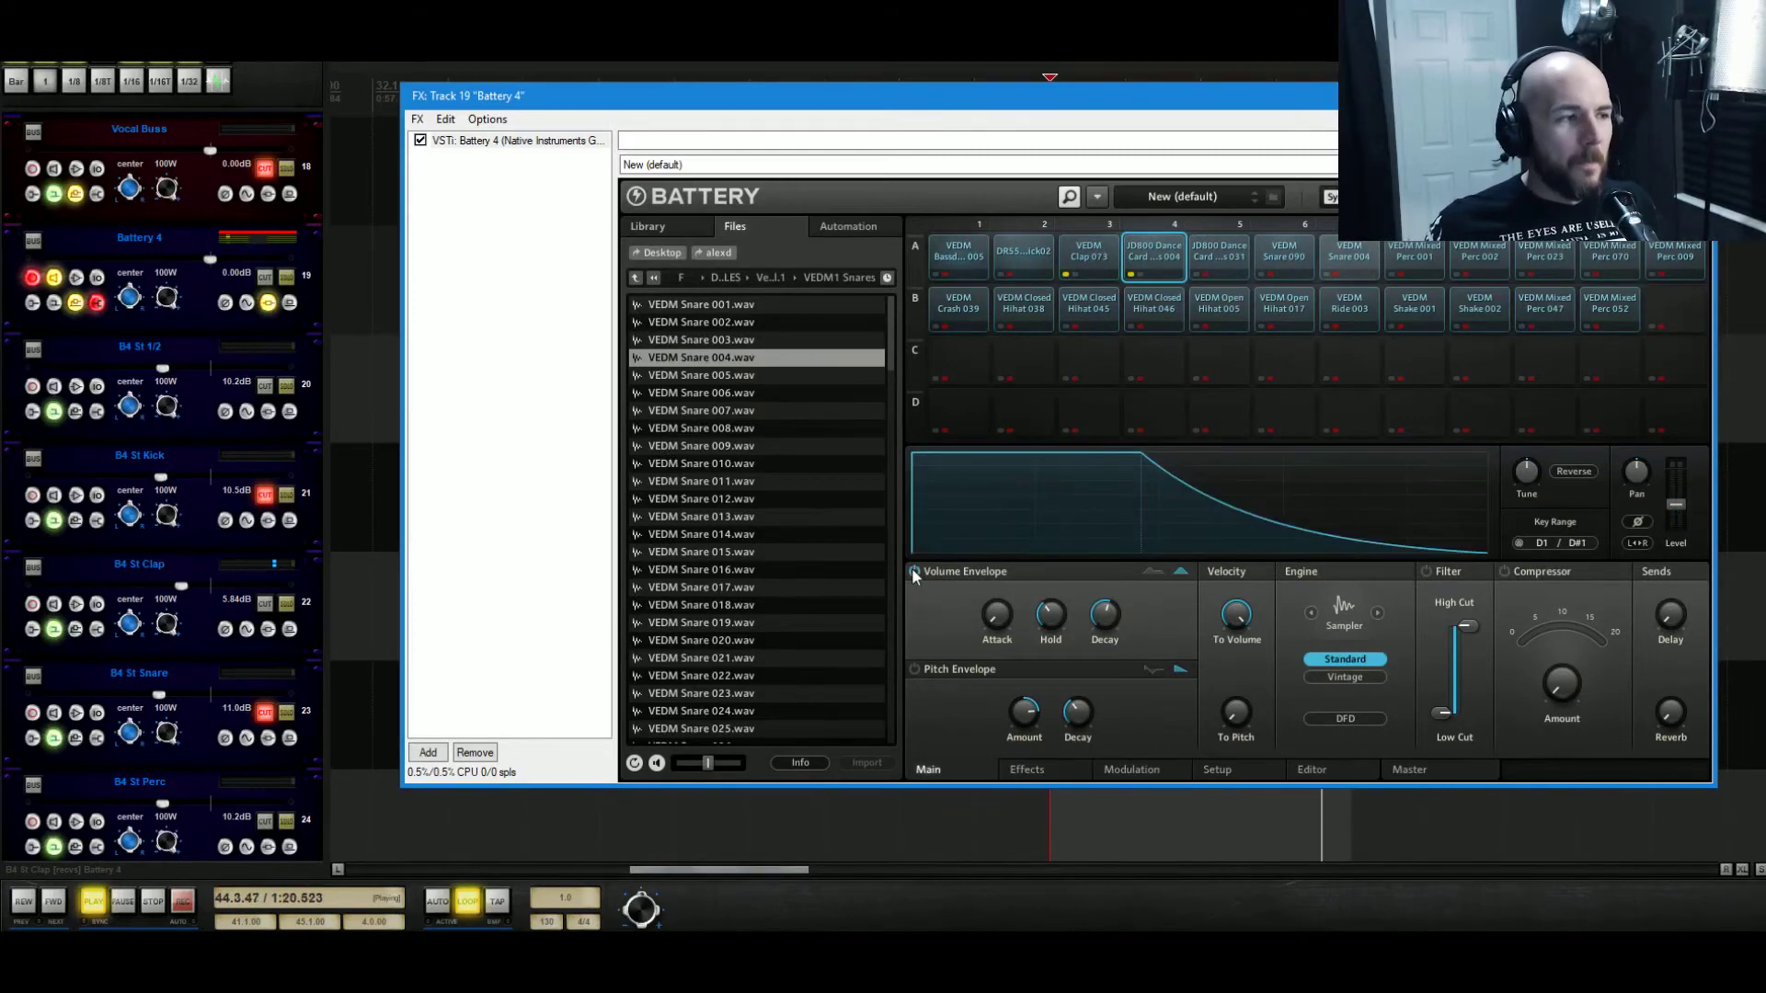
Enable VEDM Clap 073's volume envelope, lengthen its hold and set decay to about 209 ms, and fine-tune the JD800 Dance Card 004 decay.
{"action": "left_click", "coordinate": [1096, 251]}
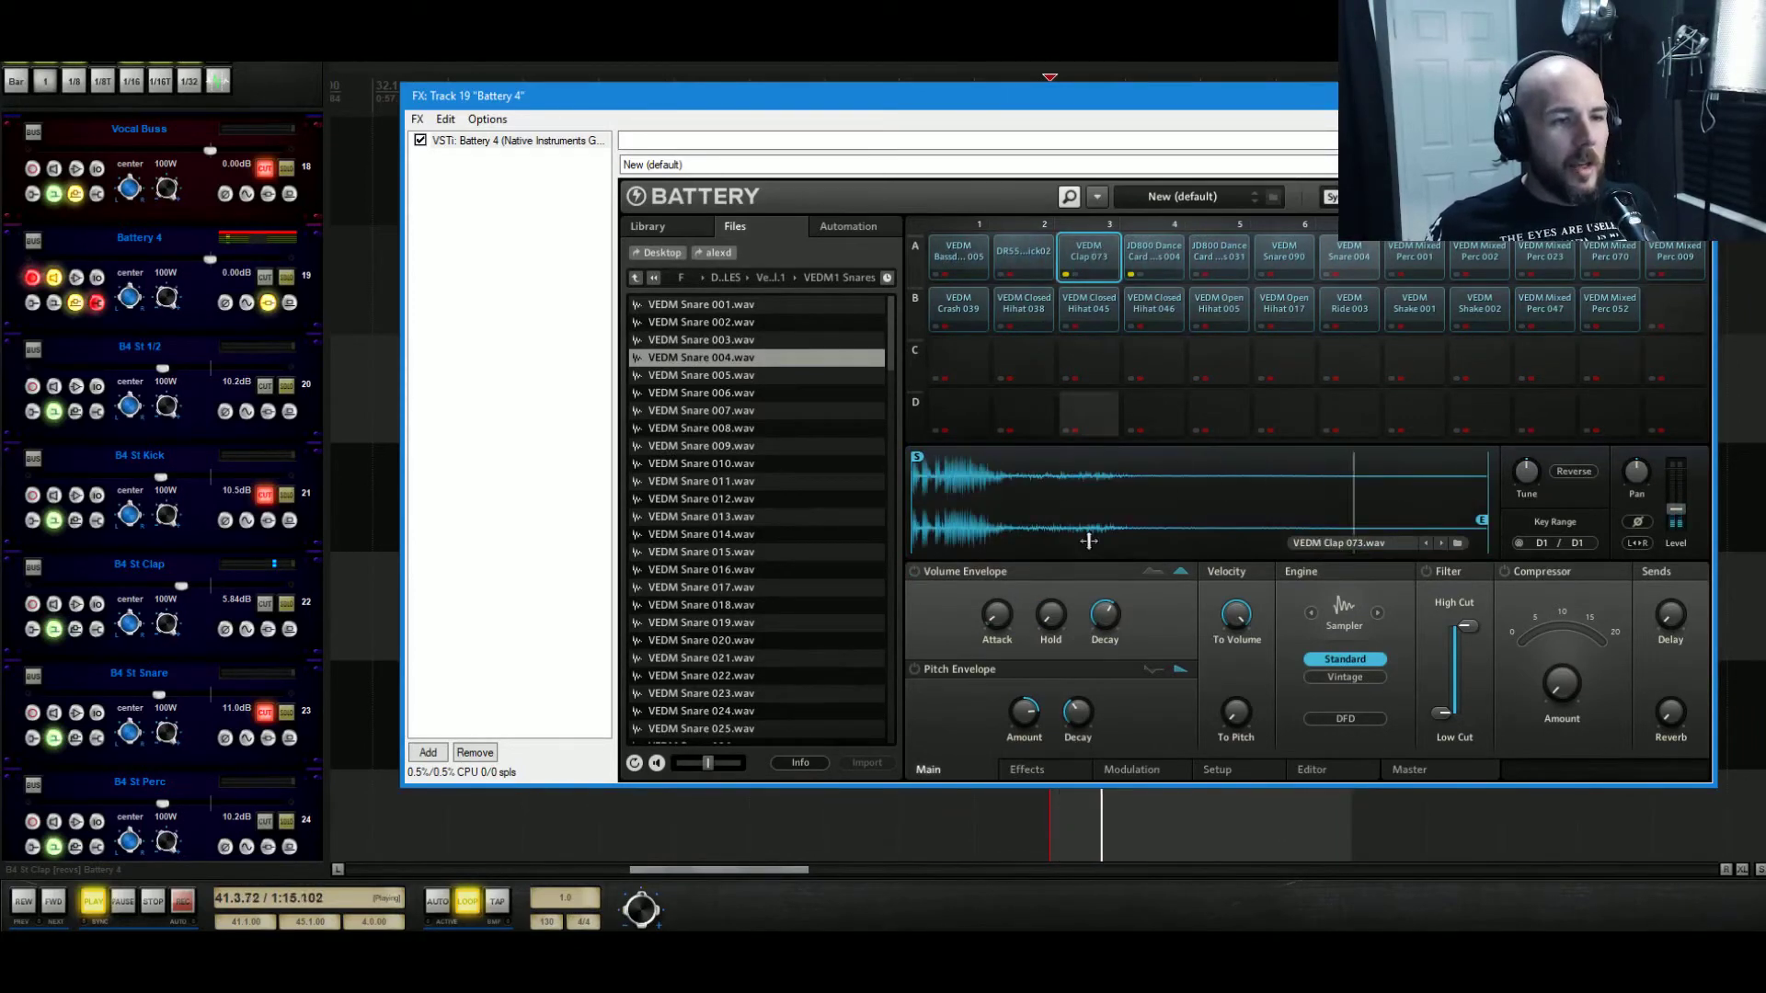
{"action": "left_click", "coordinate": [916, 572]}
{"action": "mouse_move", "coordinate": [1117, 618]}
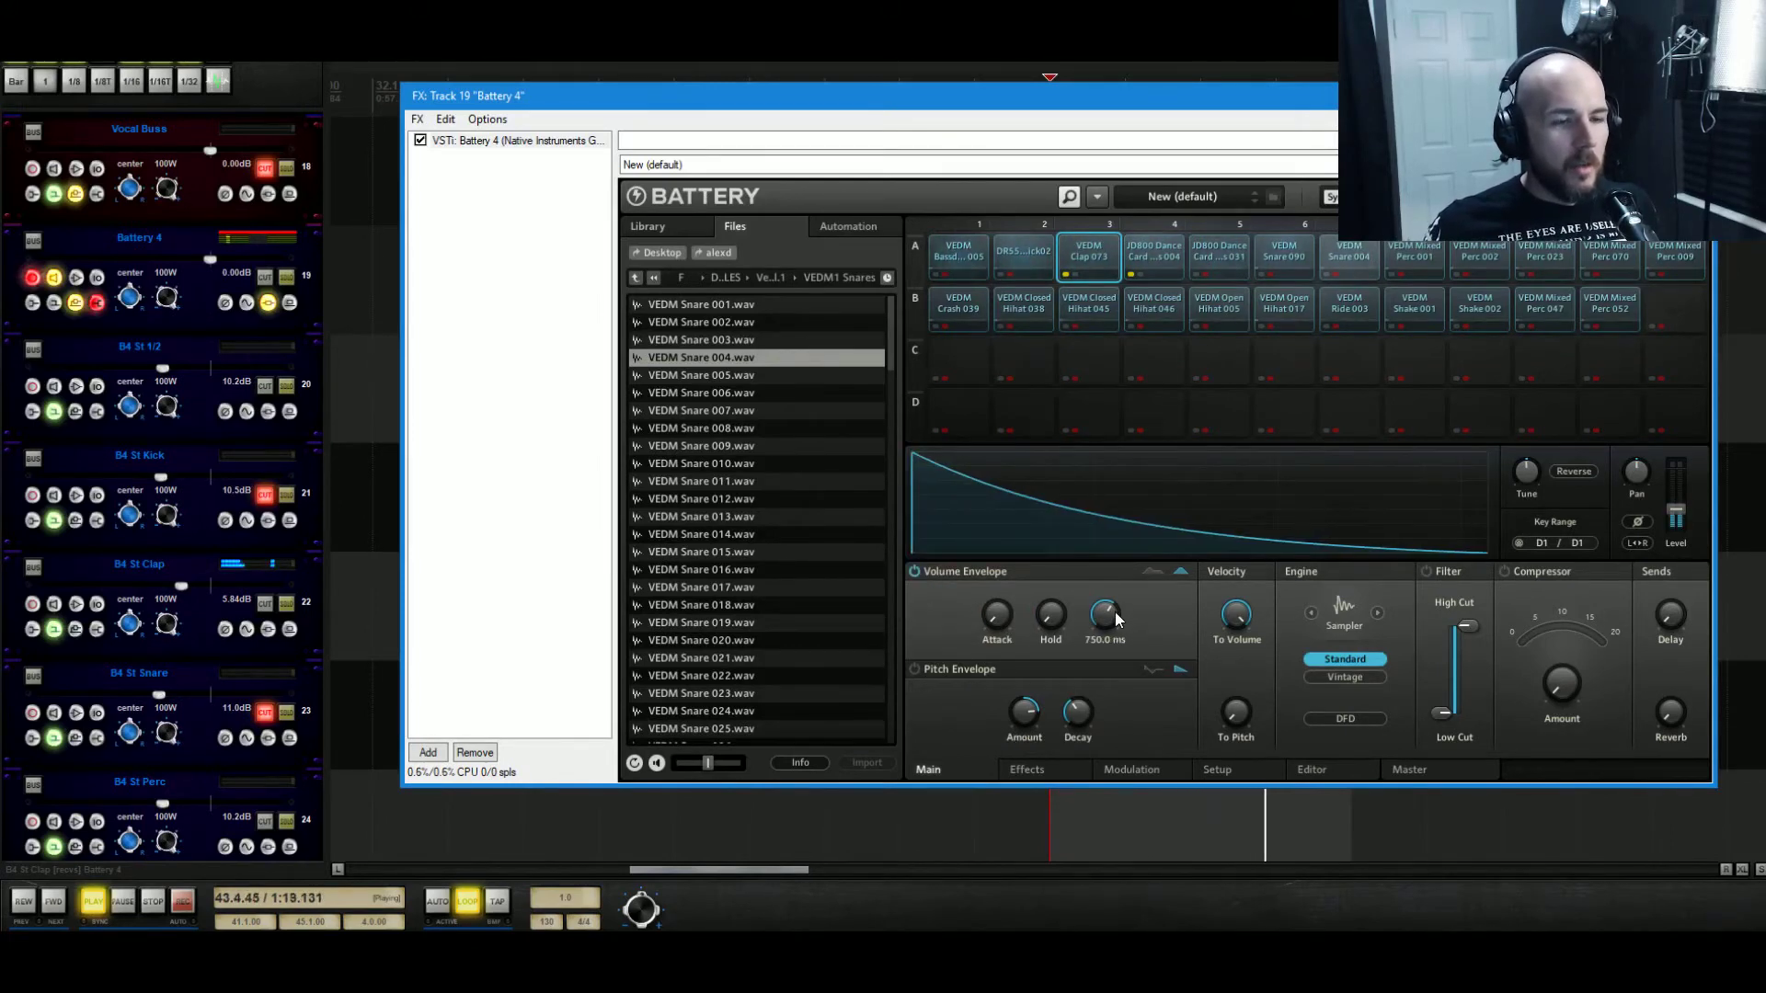
{"action": "left_click_drag", "start_coordinate": [1051, 614], "coordinate": [1118, 626]}
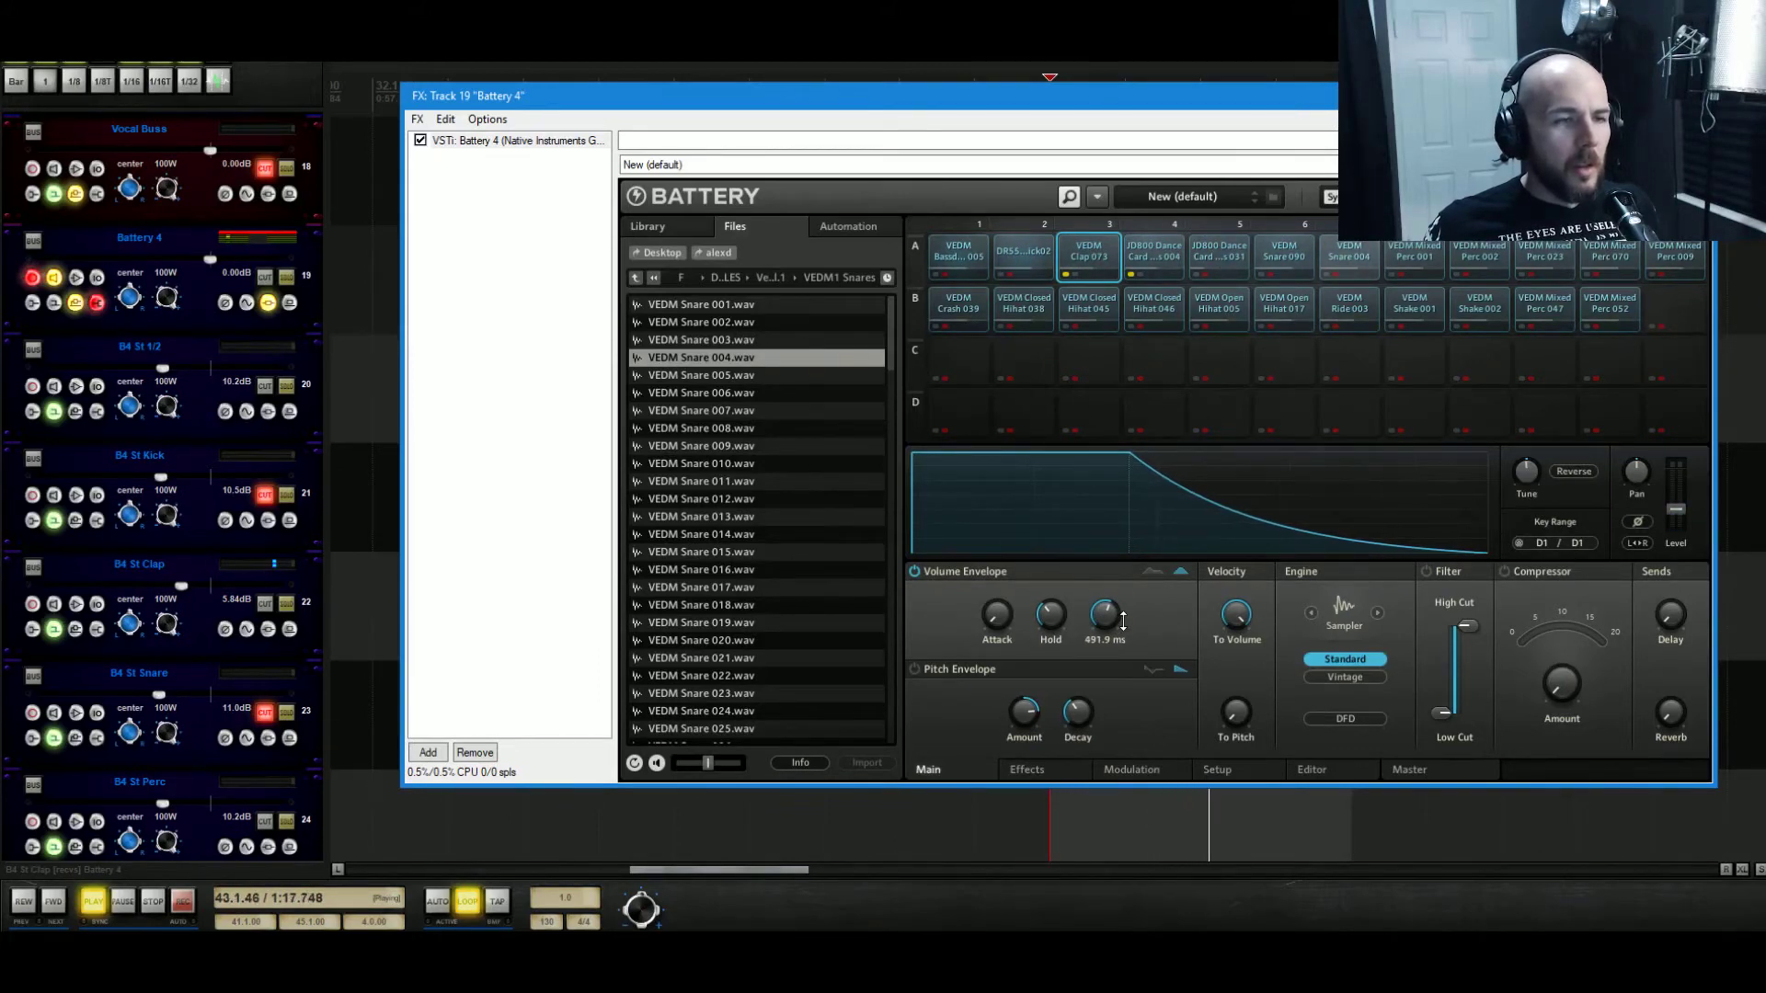
{"action": "left_click_drag", "start_coordinate": [1123, 622], "coordinate": [1122, 625]}
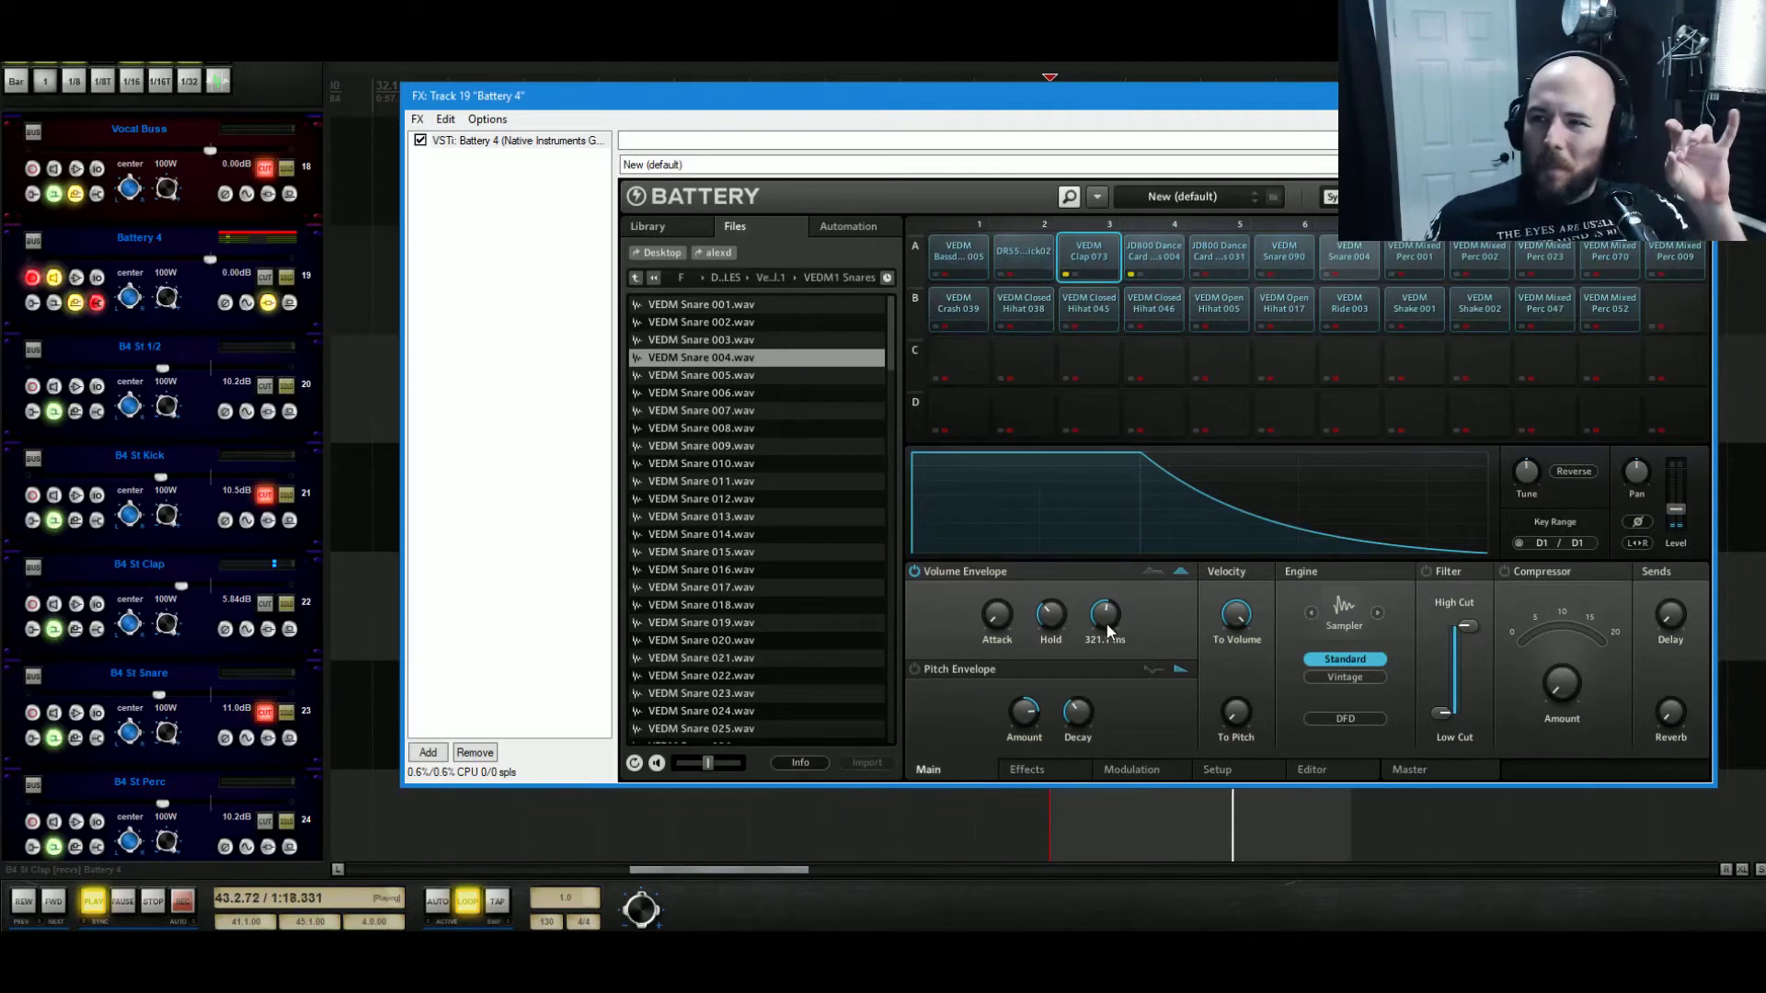
{"action": "left_click_drag", "start_coordinate": [1108, 618], "coordinate": [1109, 622]}
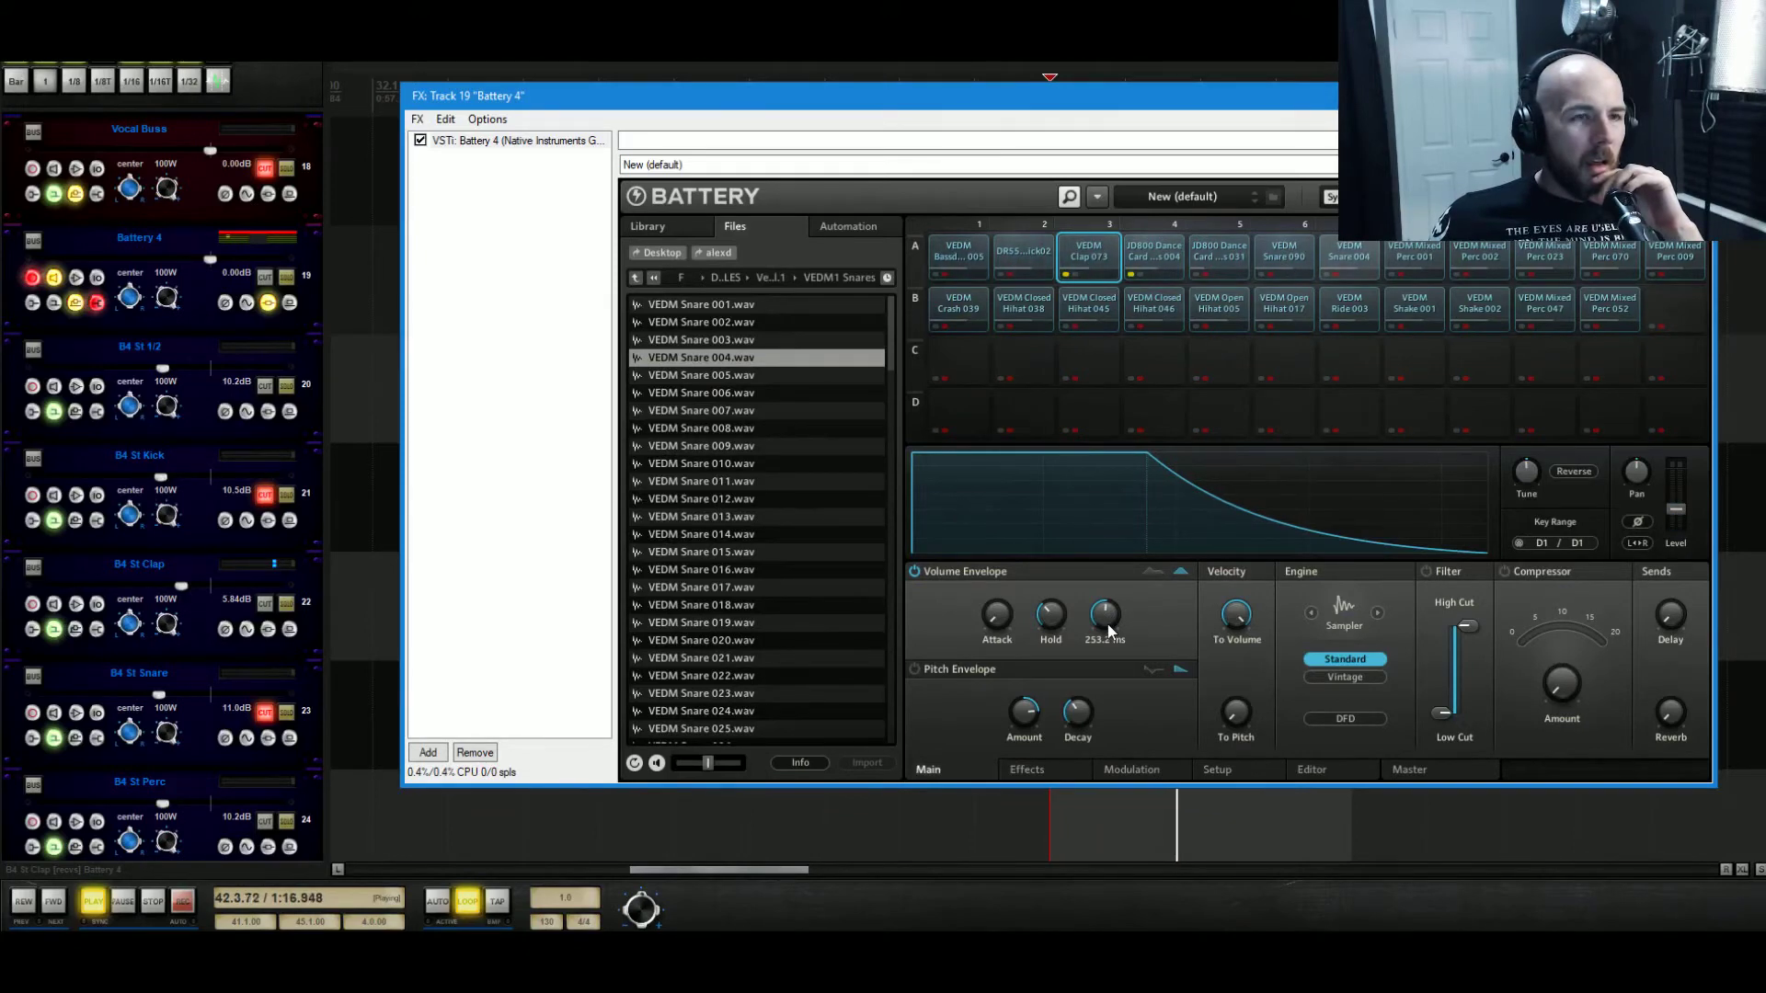
{"action": "left_click_drag", "start_coordinate": [1107, 616], "coordinate": [1109, 629]}
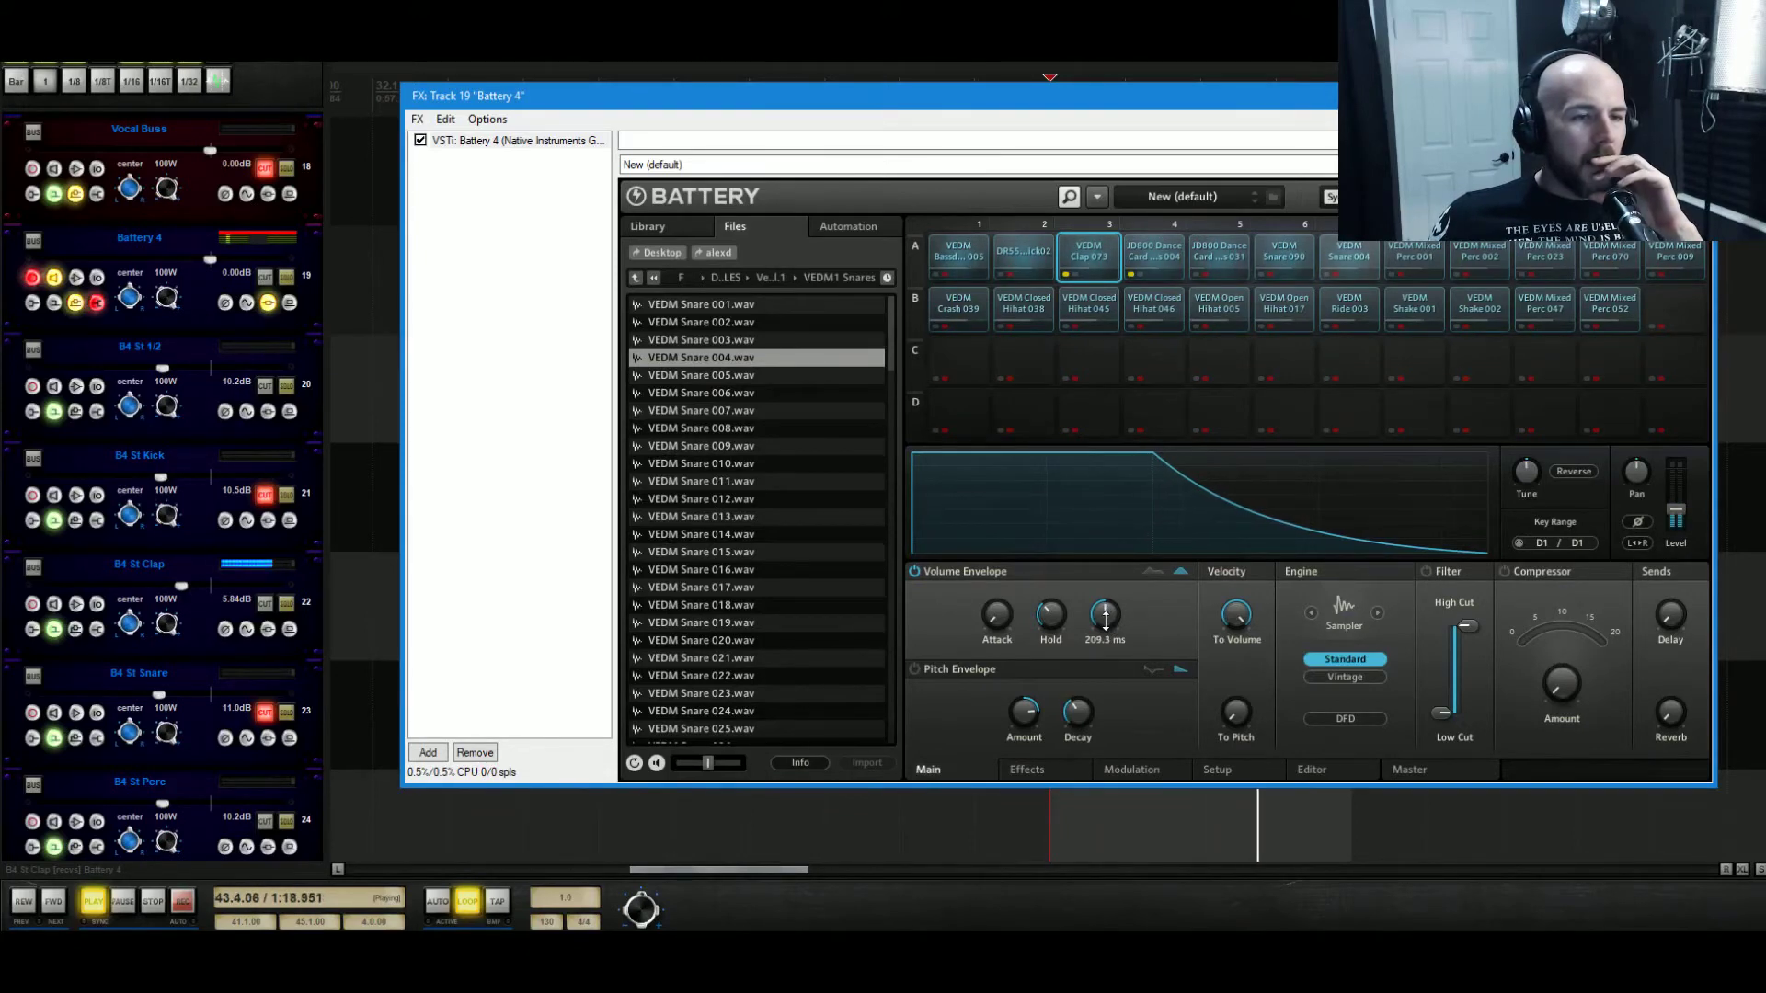
{"action": "left_click", "coordinate": [1150, 253]}
{"action": "left_click_drag", "start_coordinate": [1109, 622], "coordinate": [1109, 607]}
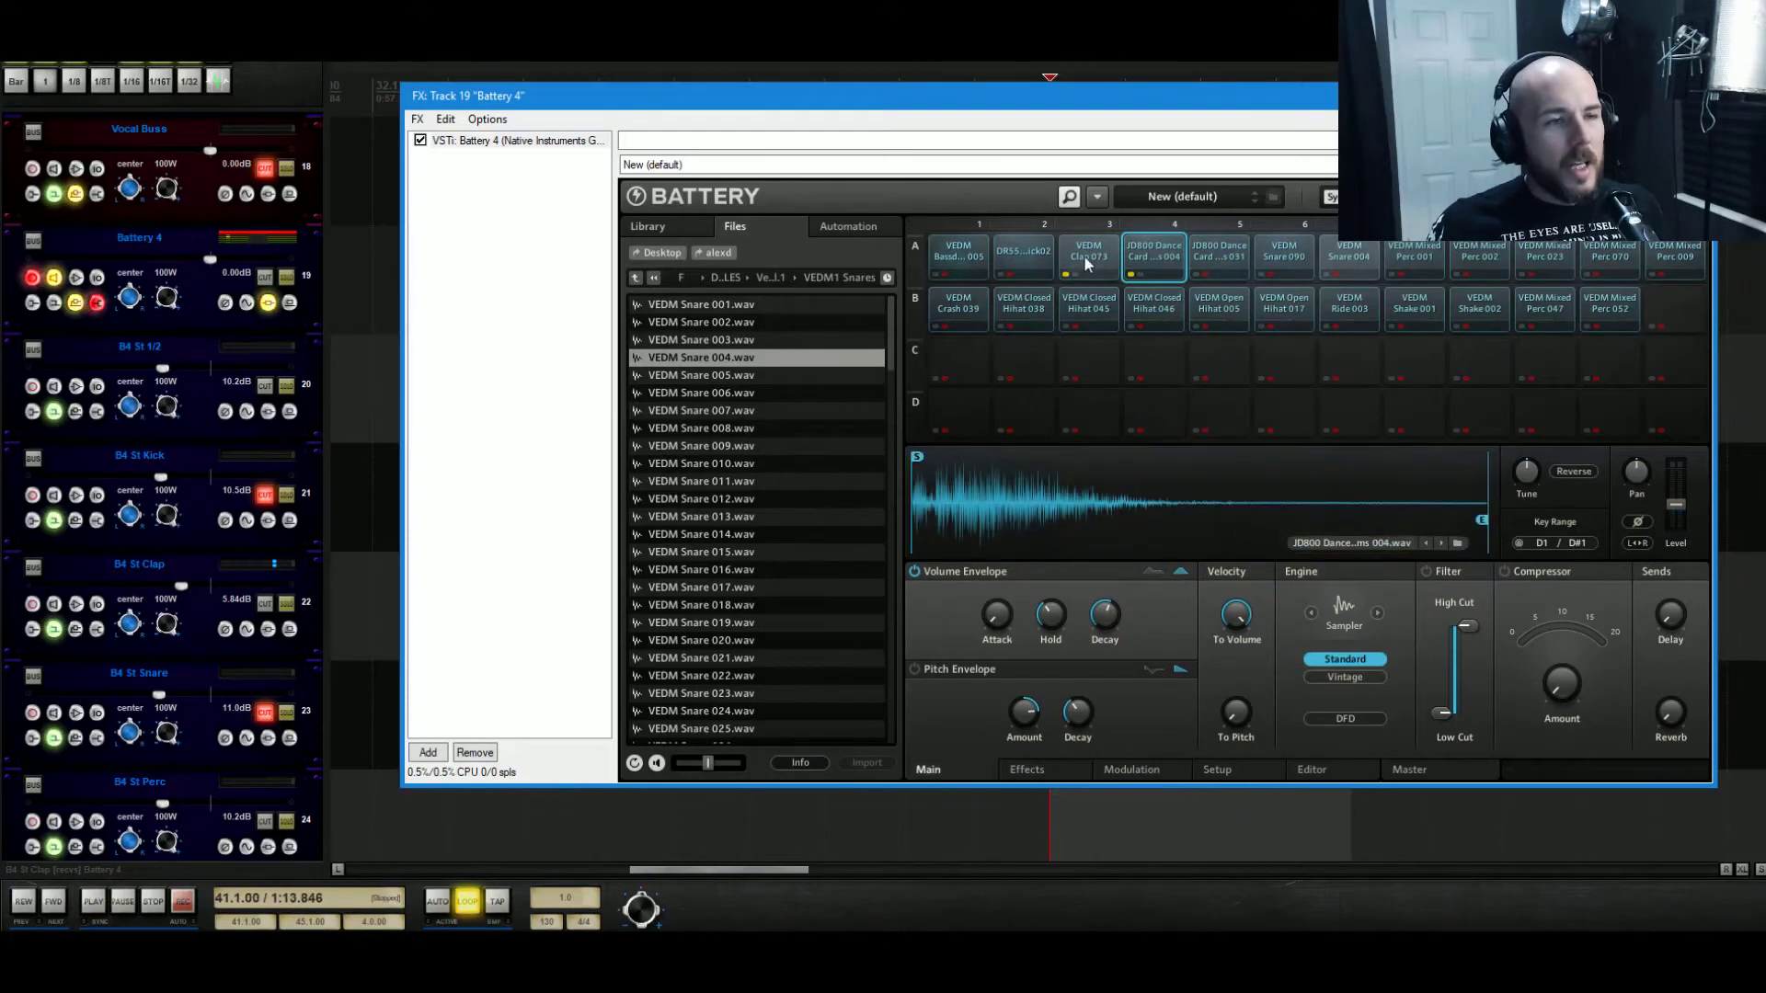
Clear the solos on both clap cells, mute the B4 St Clap track, and unmute B4 St Kick.
{"action": "left_click", "coordinate": [1017, 250]}
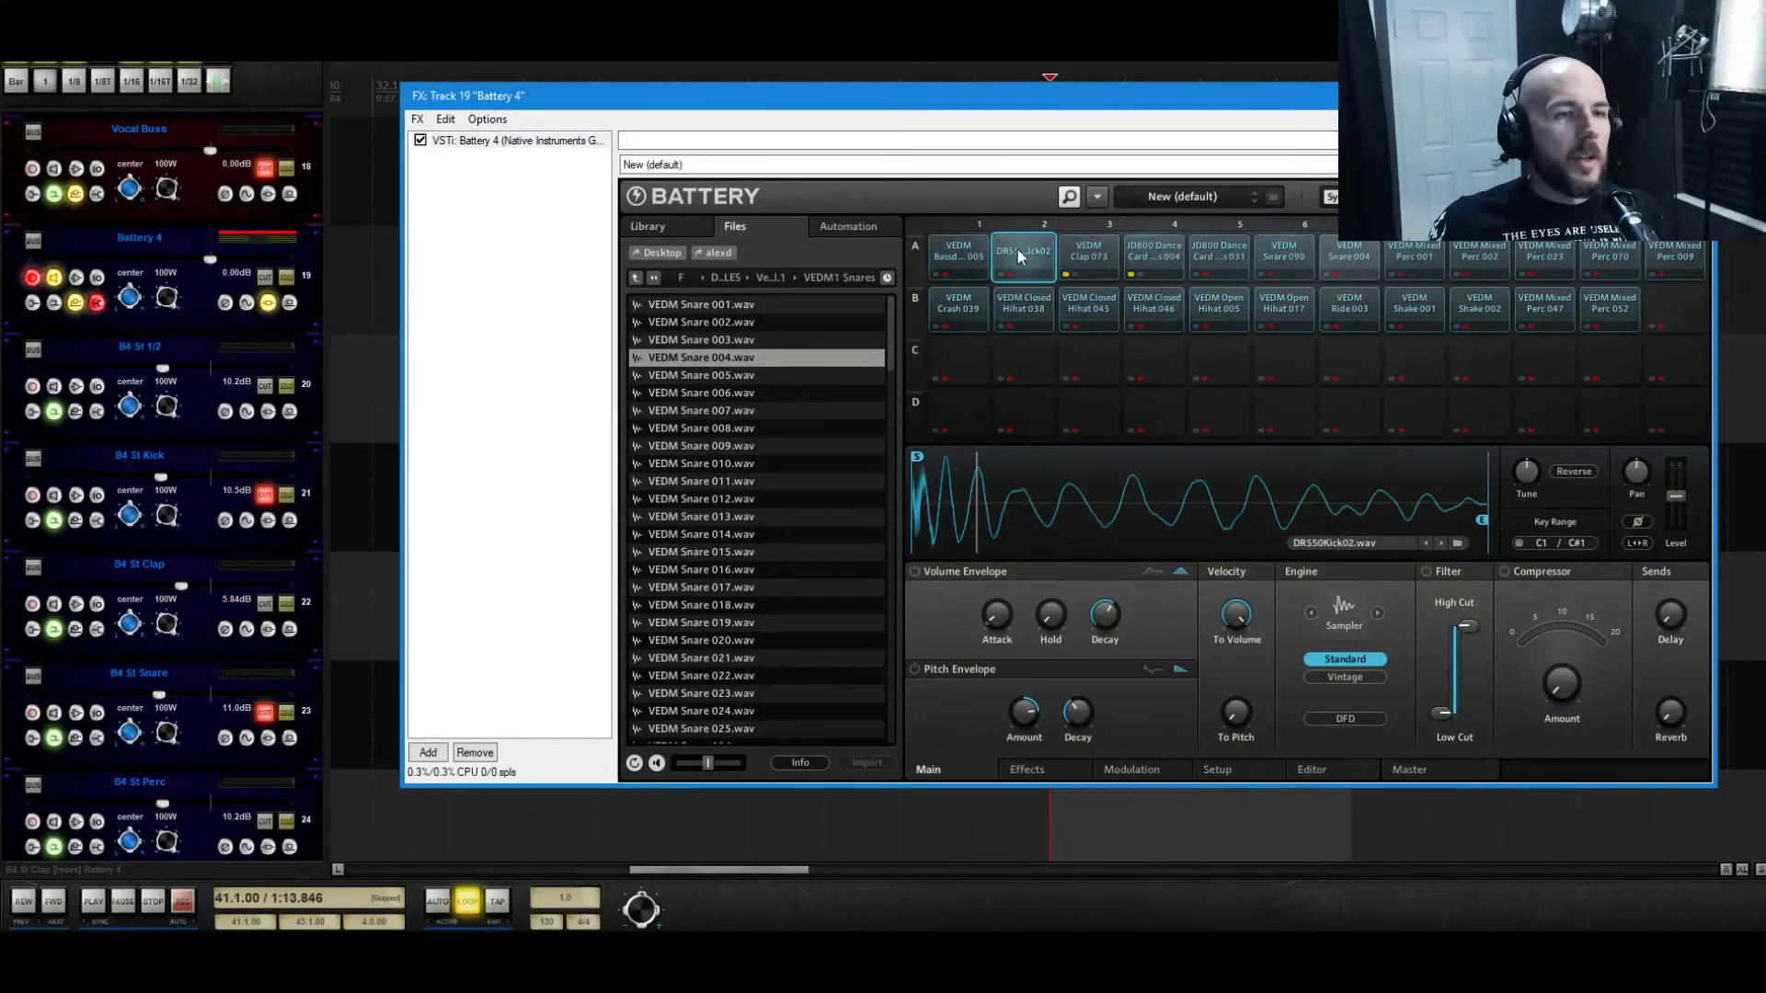
{"action": "left_click", "coordinate": [1129, 270]}
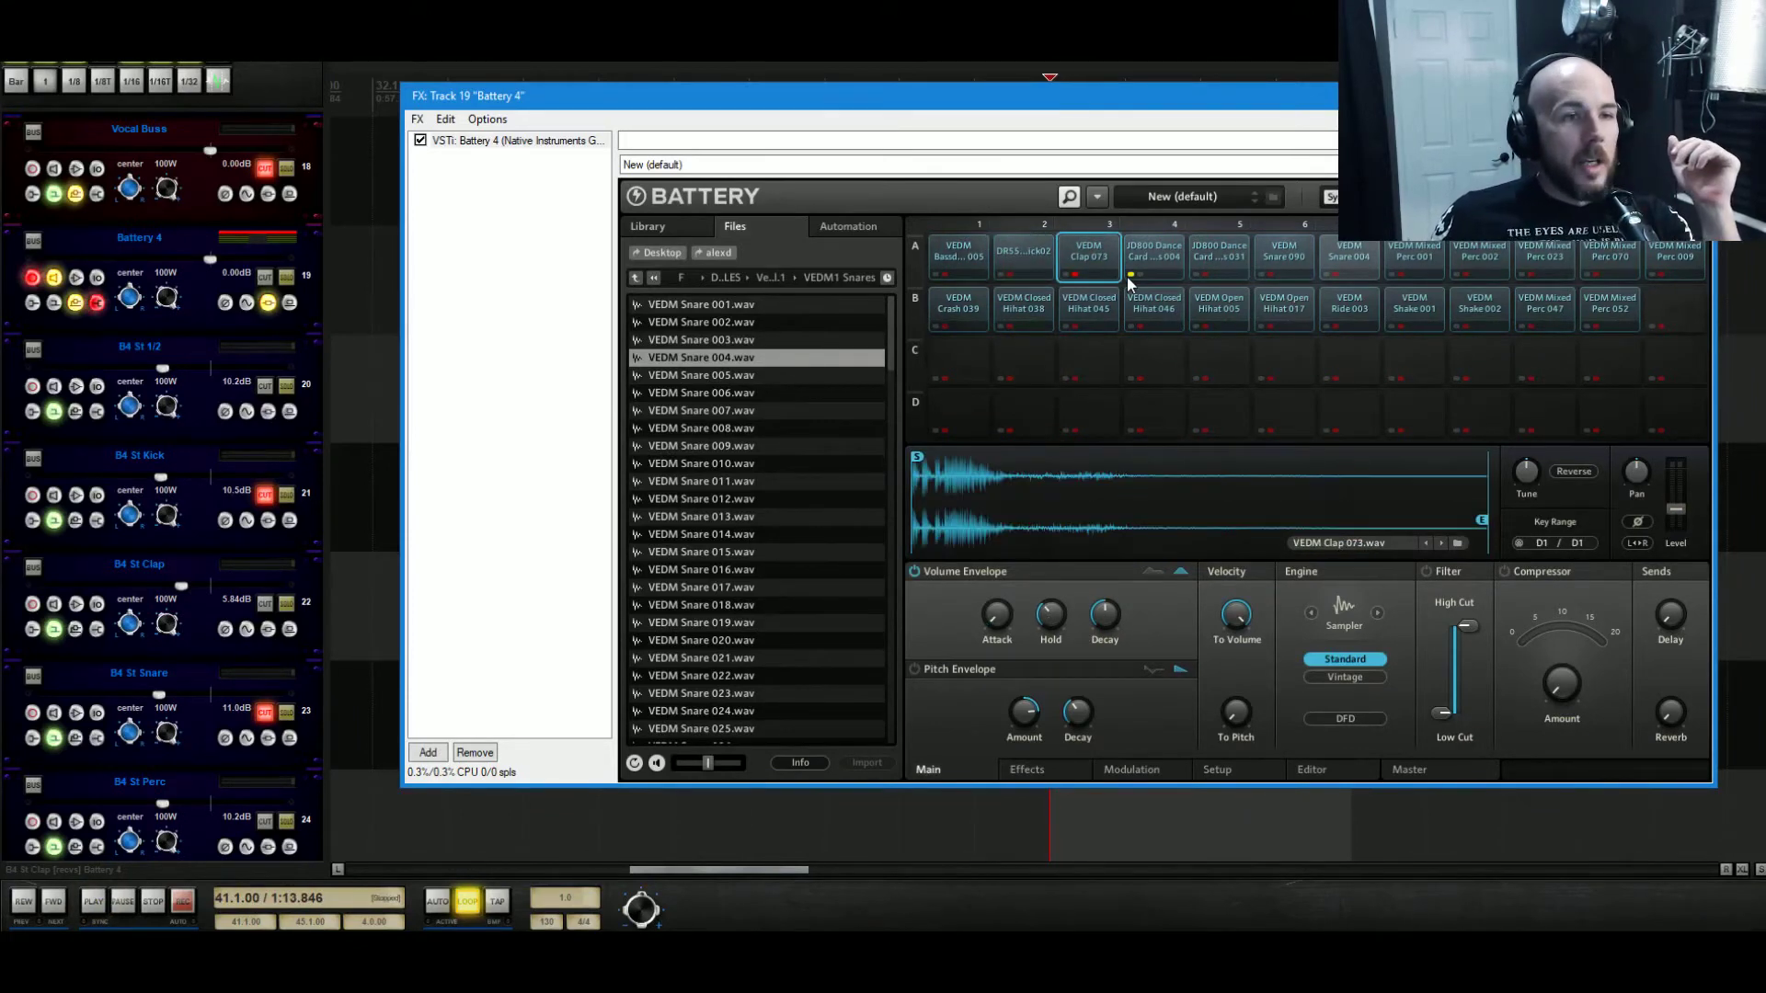
{"action": "left_click", "coordinate": [1073, 276]}
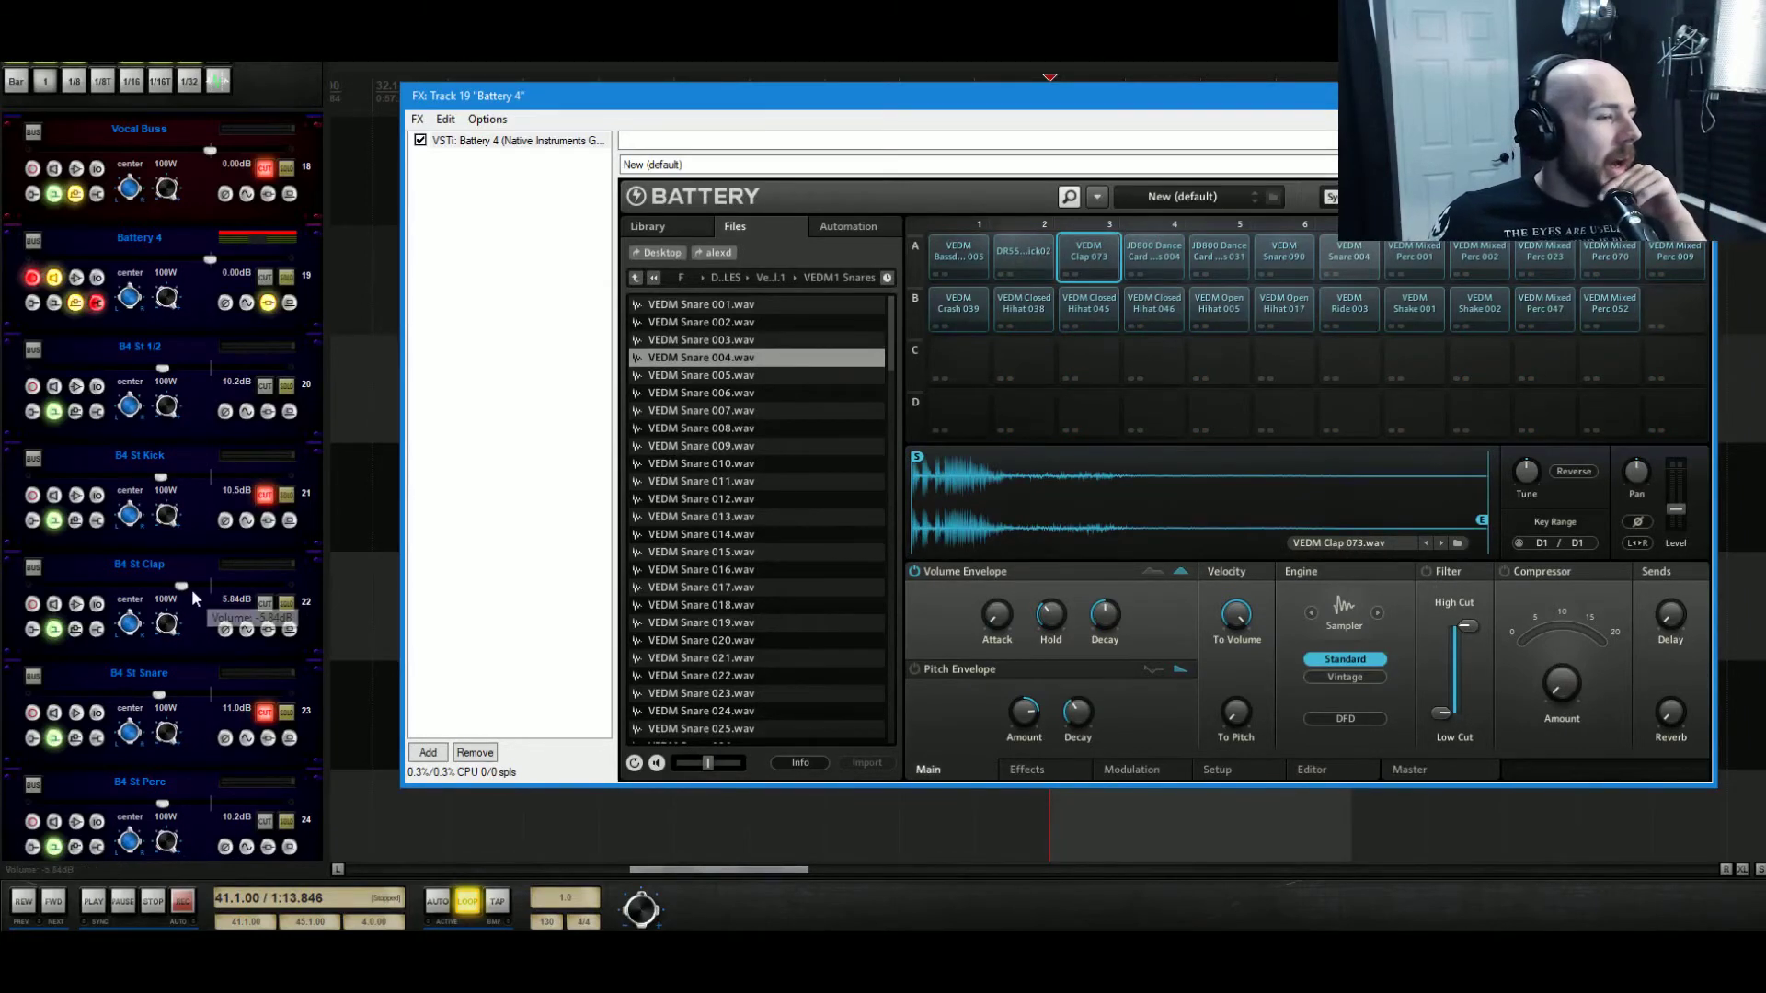
{"action": "left_click", "coordinate": [264, 605]}
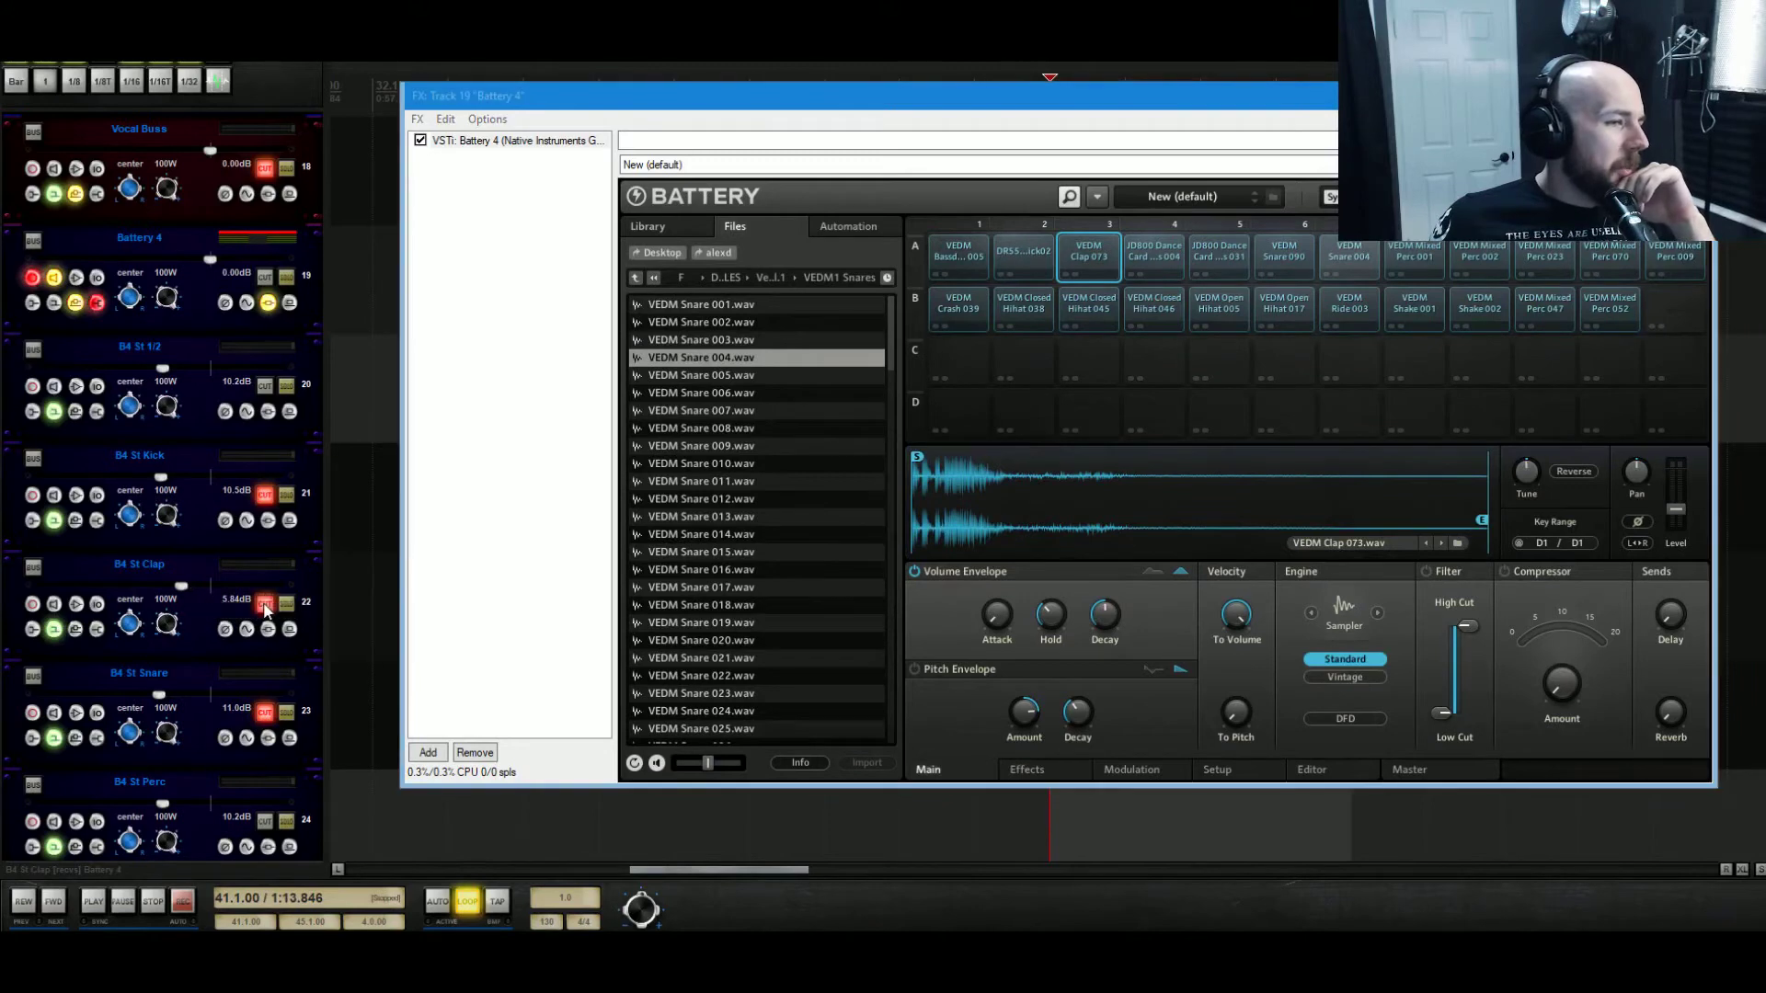
{"action": "left_click", "coordinate": [264, 496]}
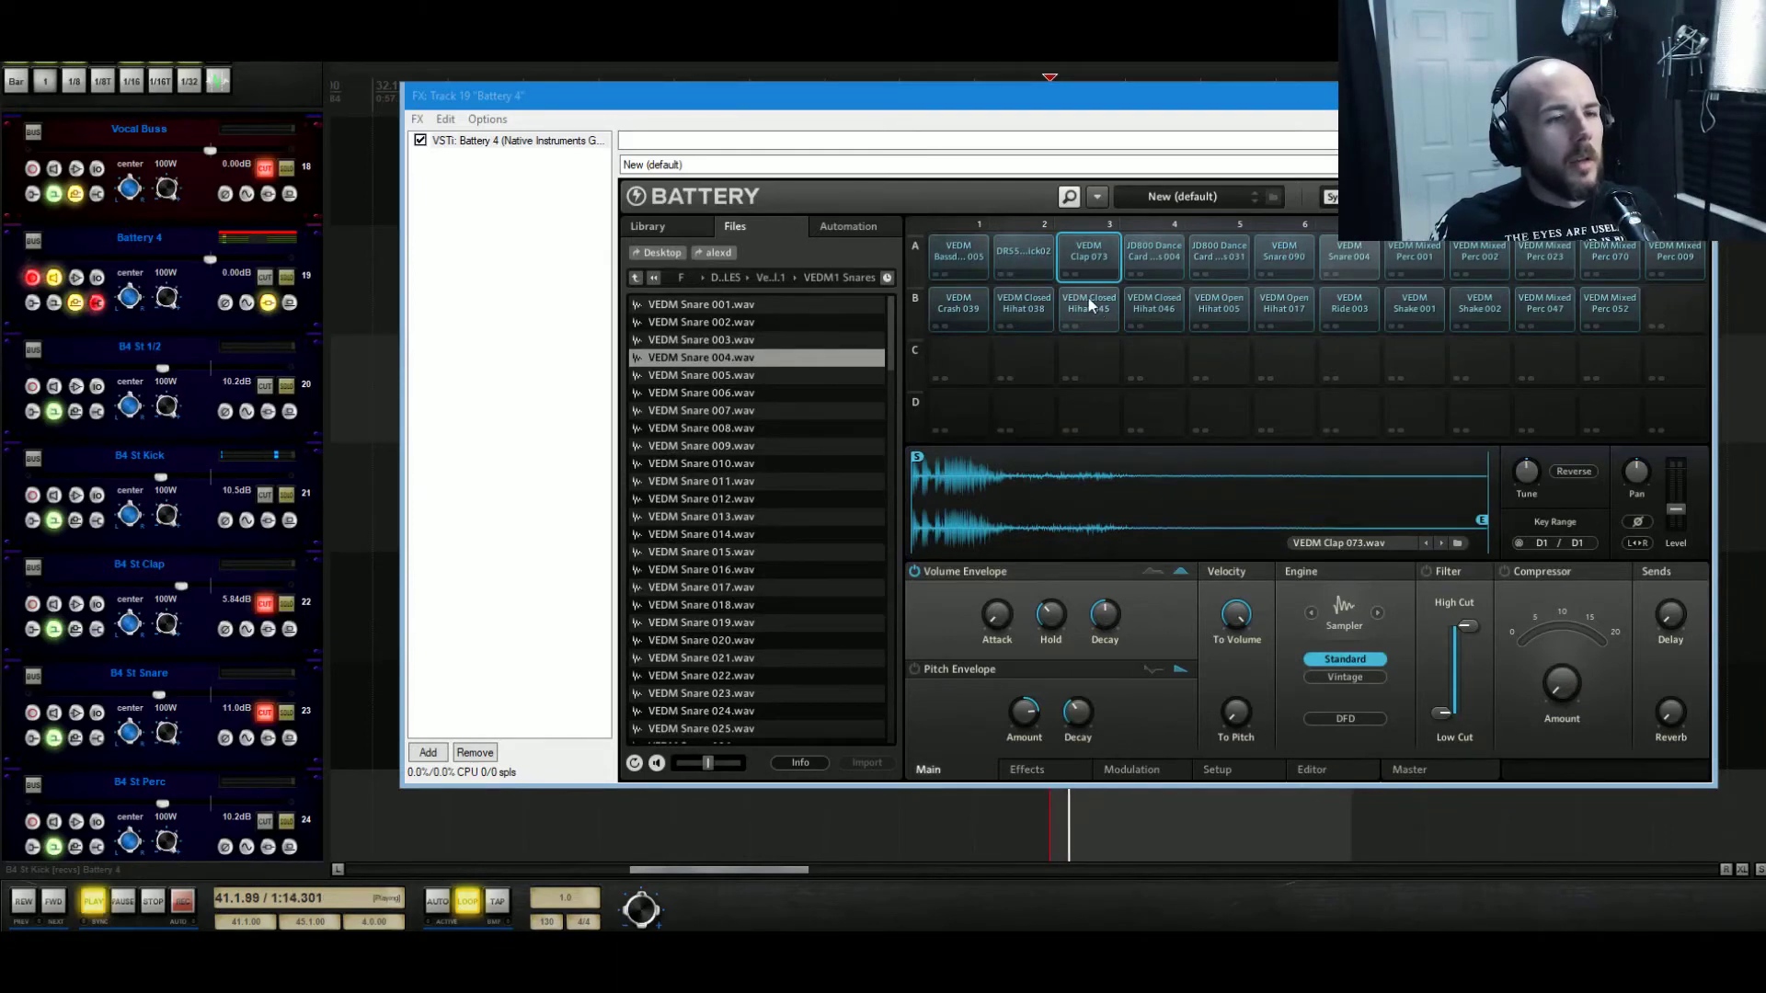
Solo the DR550Kick02 cell, enable its volume envelope, and shape its hold and decay while the kick loop plays.
{"action": "left_click", "coordinate": [1012, 260]}
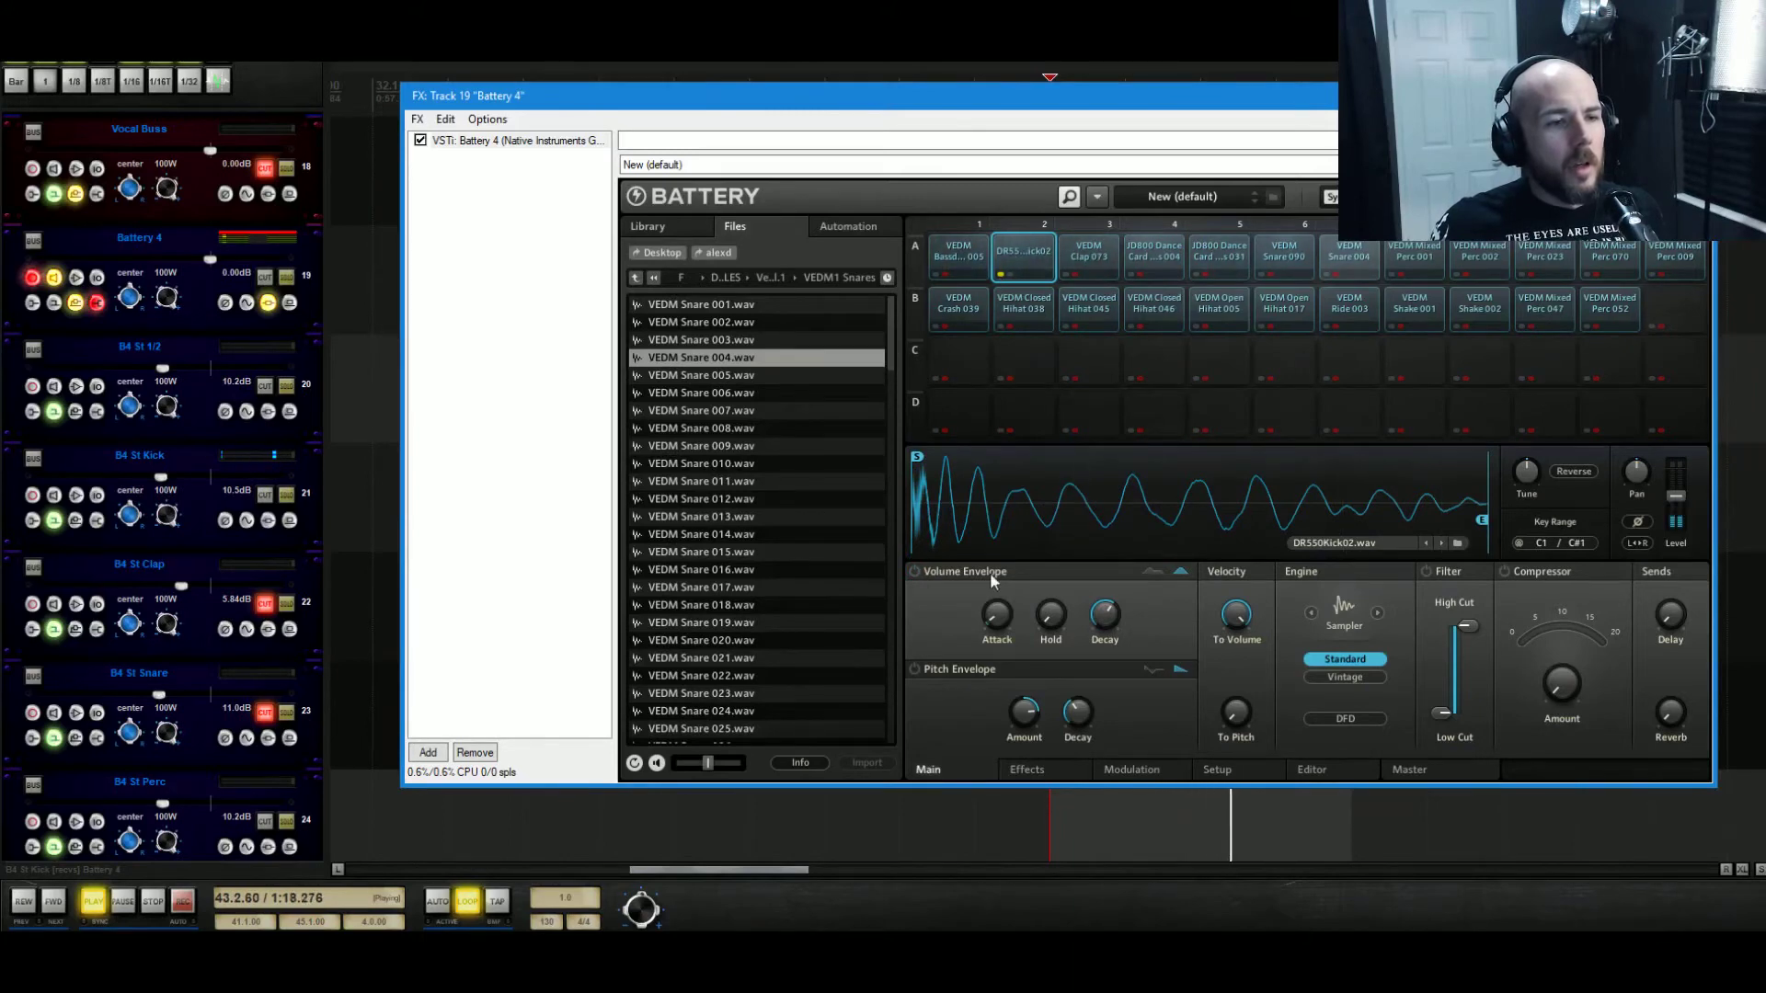
{"action": "left_click", "coordinate": [916, 574]}
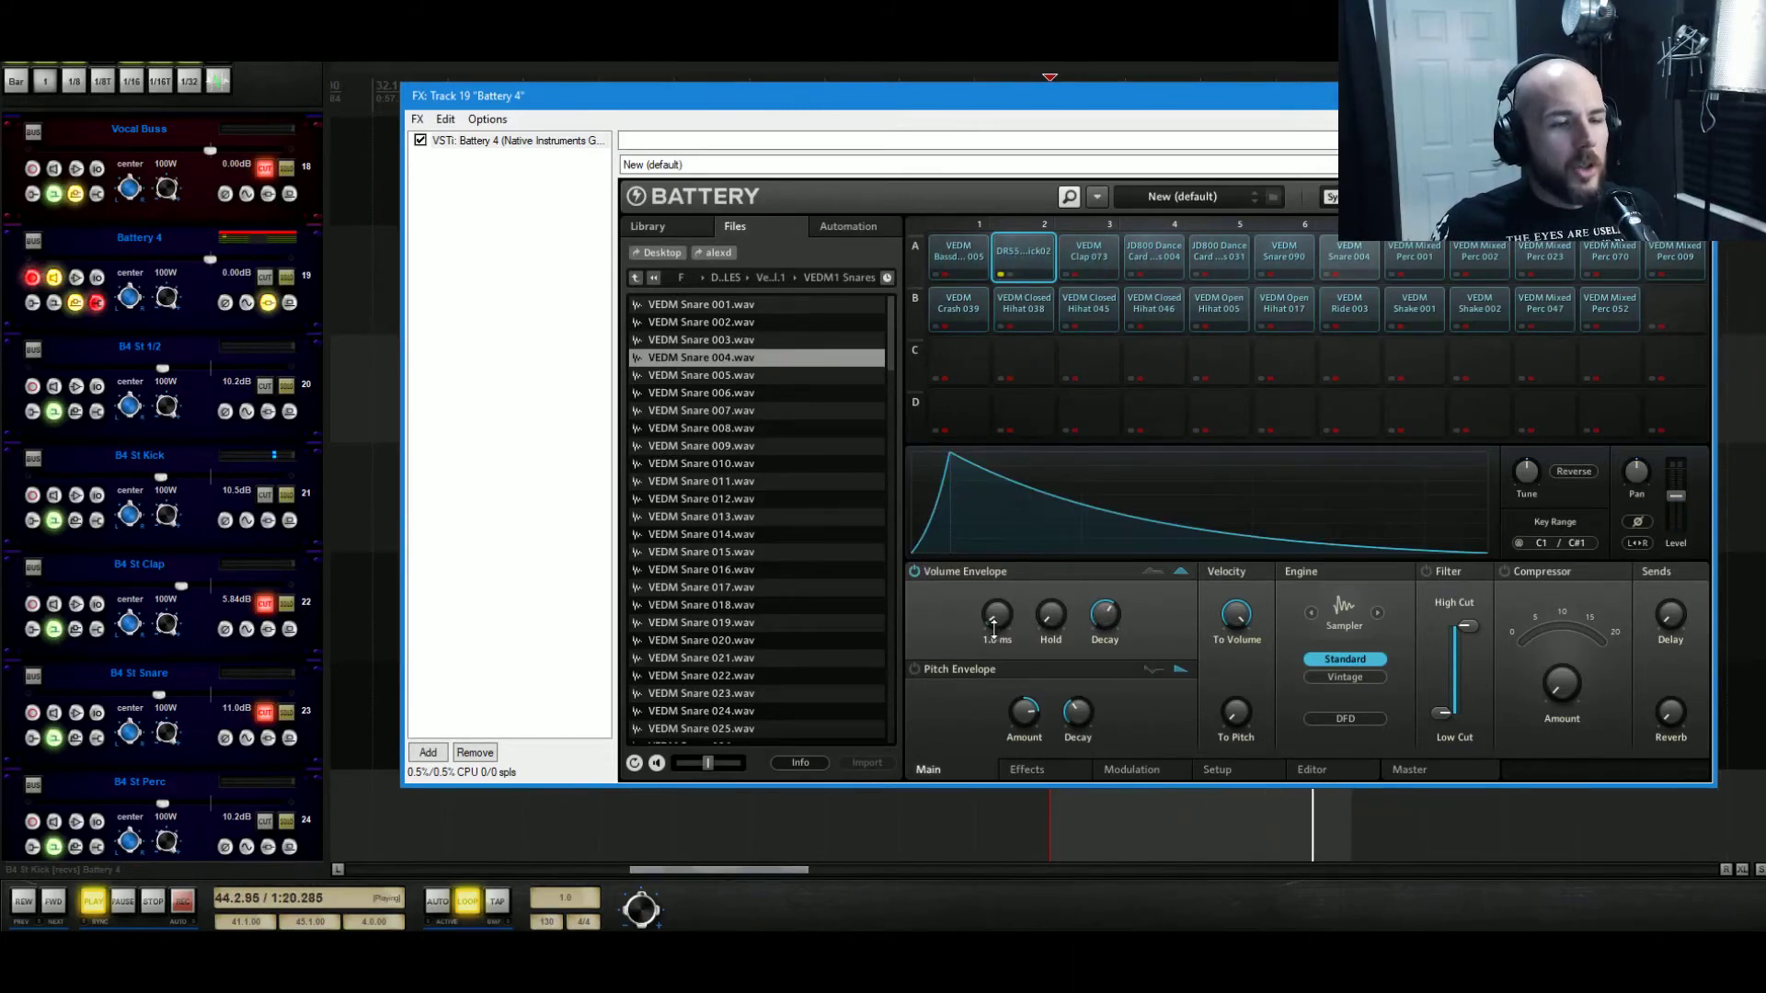
{"action": "left_click_drag", "start_coordinate": [1050, 614], "coordinate": [1128, 828]}
{"action": "left_click_drag", "start_coordinate": [1057, 609], "coordinate": [1163, 539]}
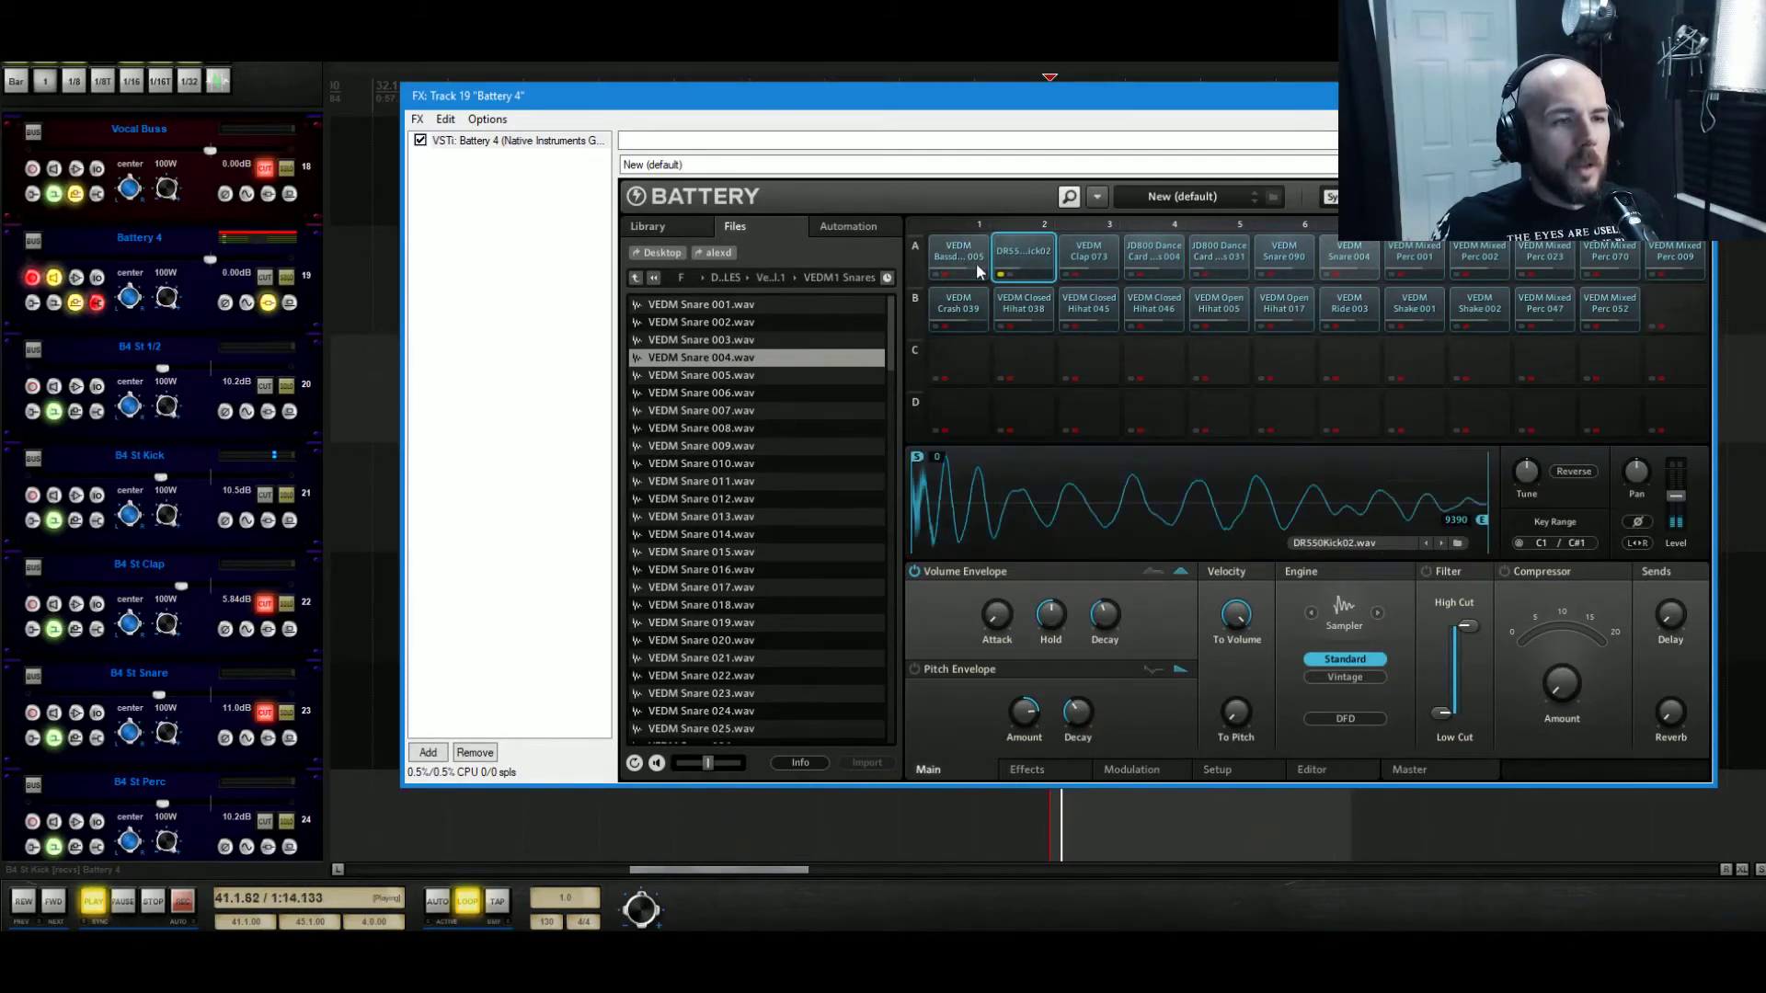
{"action": "left_click", "coordinate": [916, 571]}
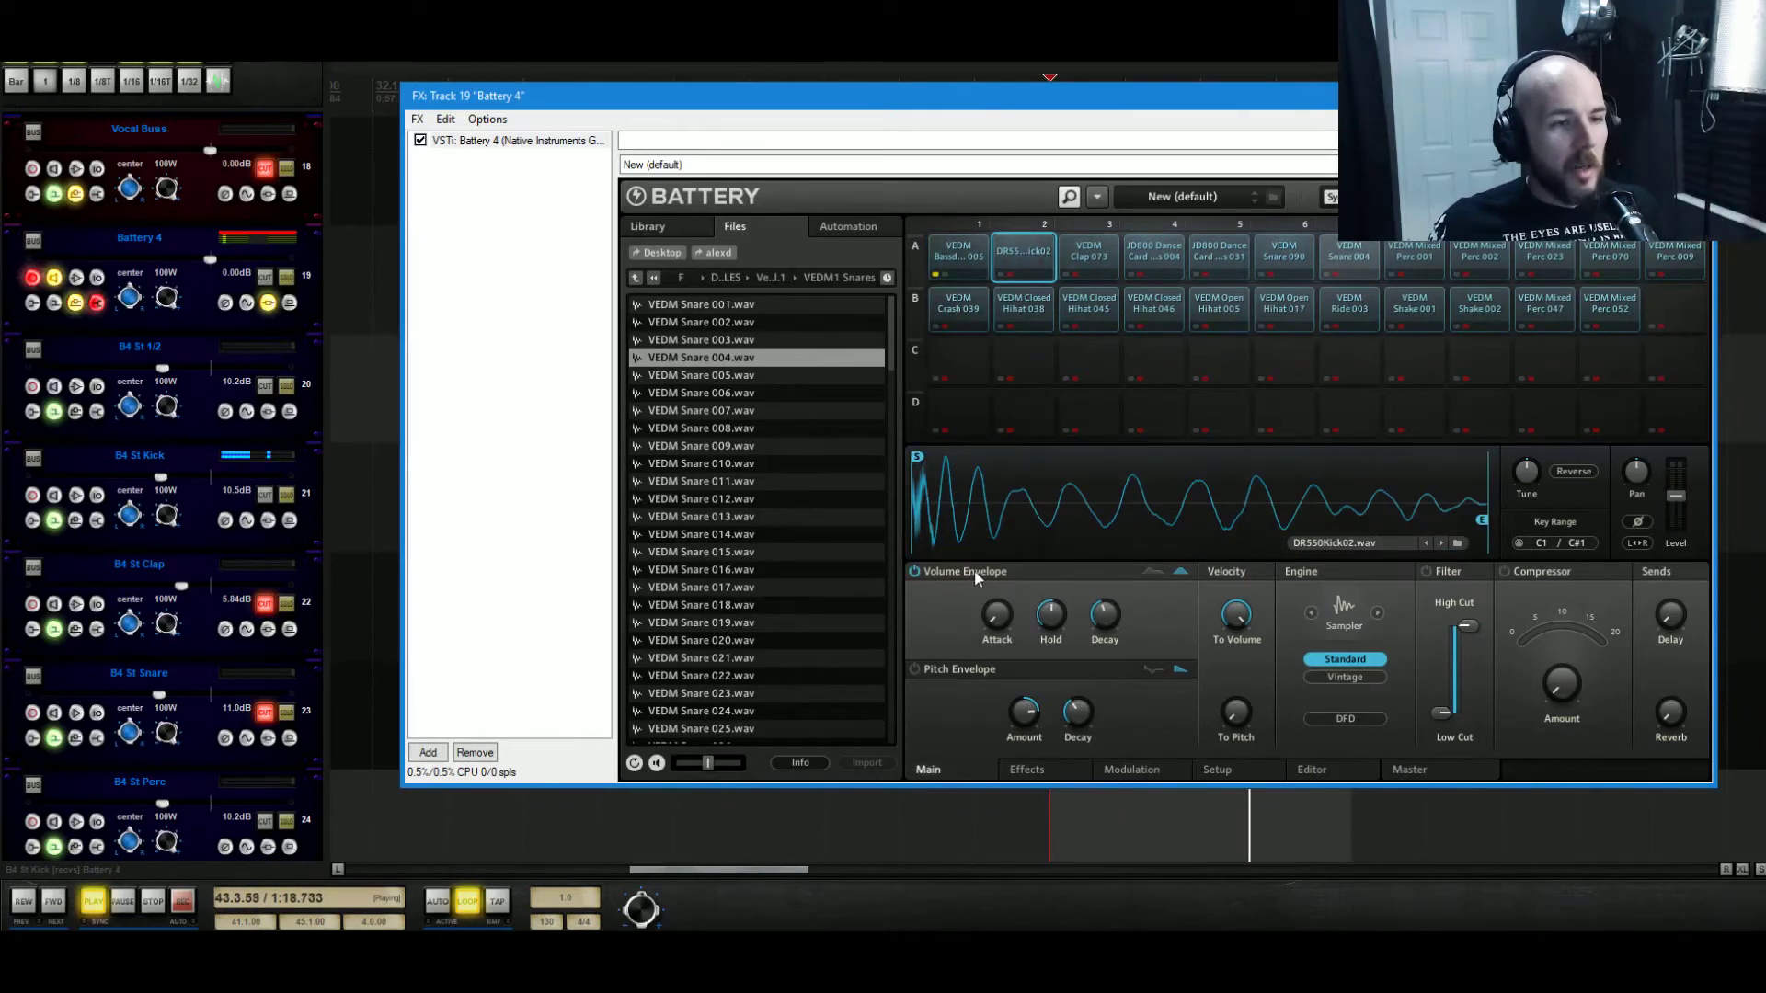
Enable the VEDM Bassdrum 005 cell's volume envelope, lengthen its hold, compare it with the envelope bypassed, and stop playback.
{"action": "left_click", "coordinate": [962, 260]}
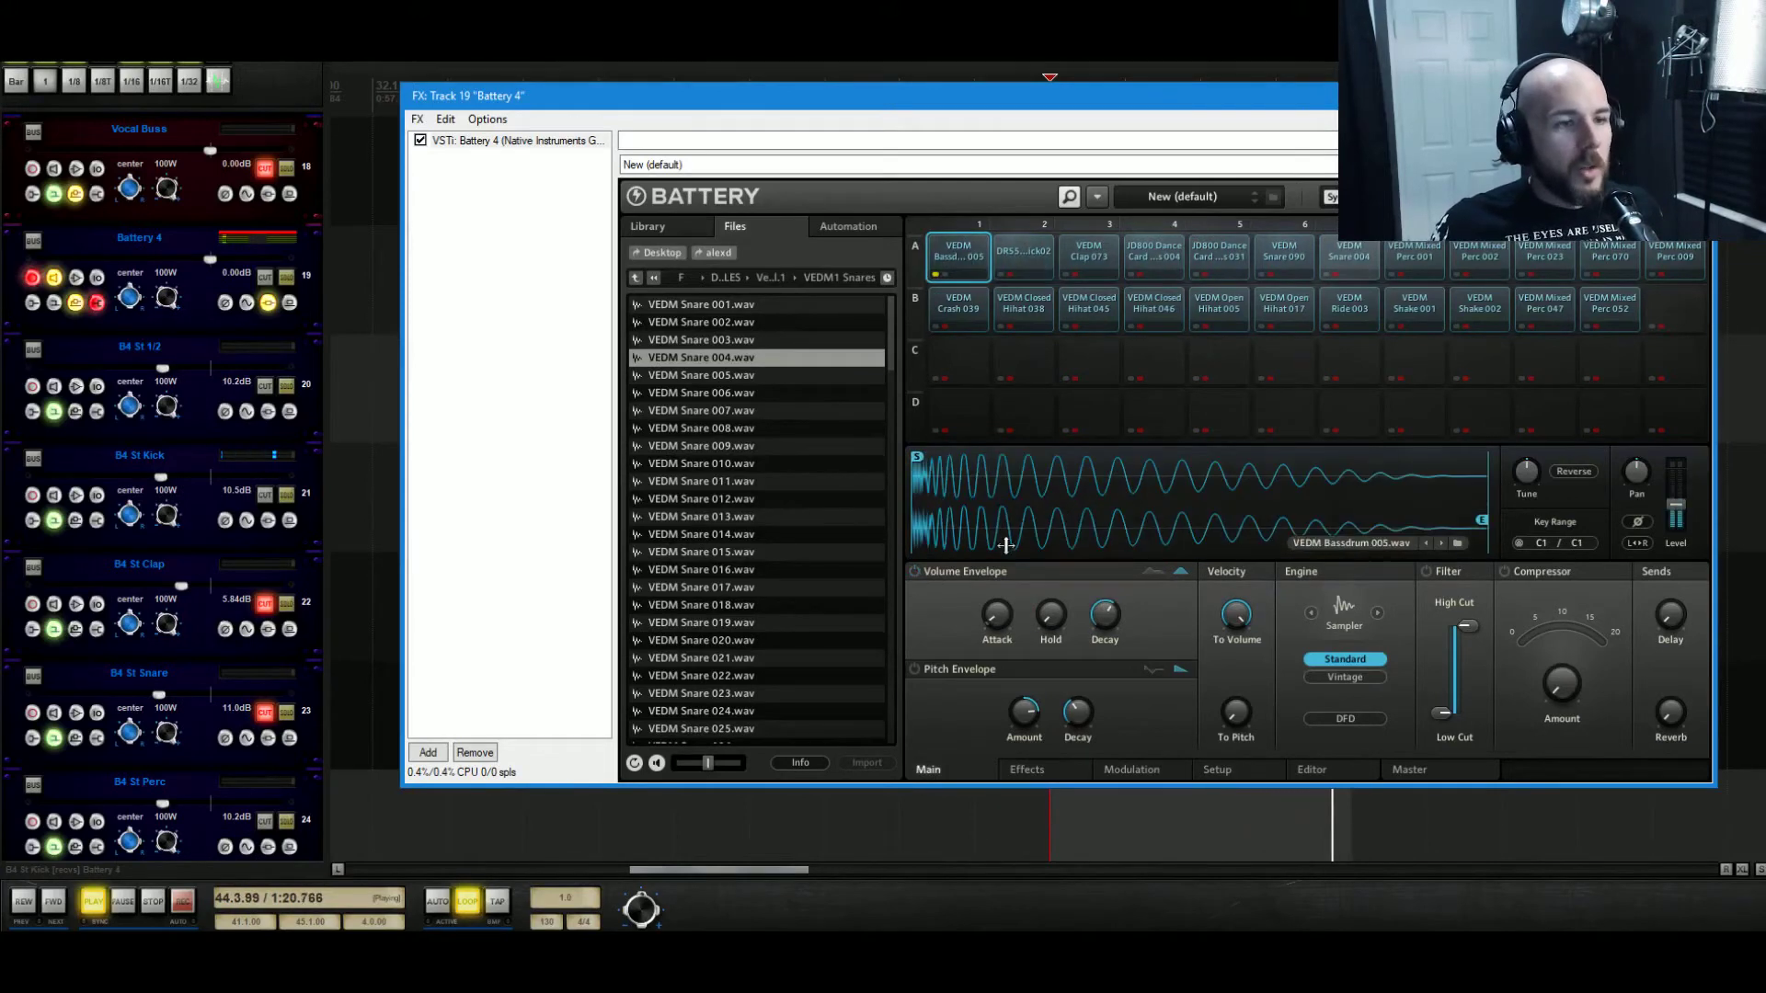
{"action": "left_click", "coordinate": [914, 572]}
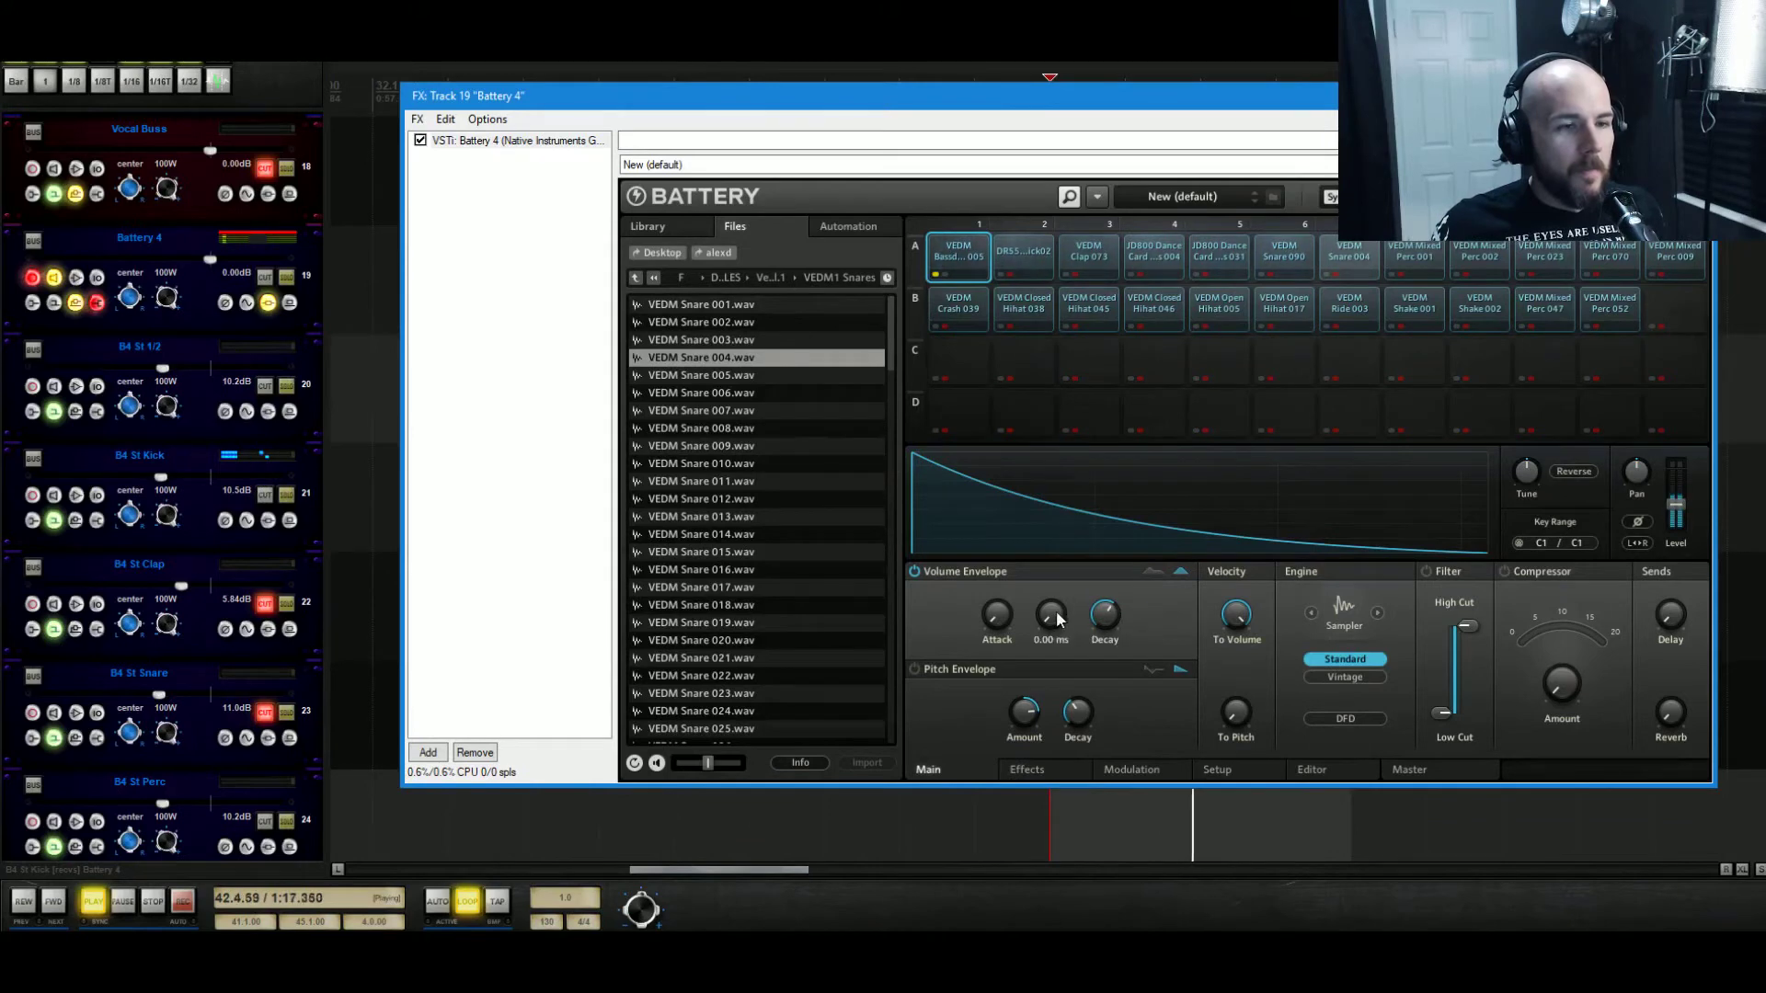
{"action": "left_click_drag", "start_coordinate": [1050, 614], "coordinate": [1100, 532]}
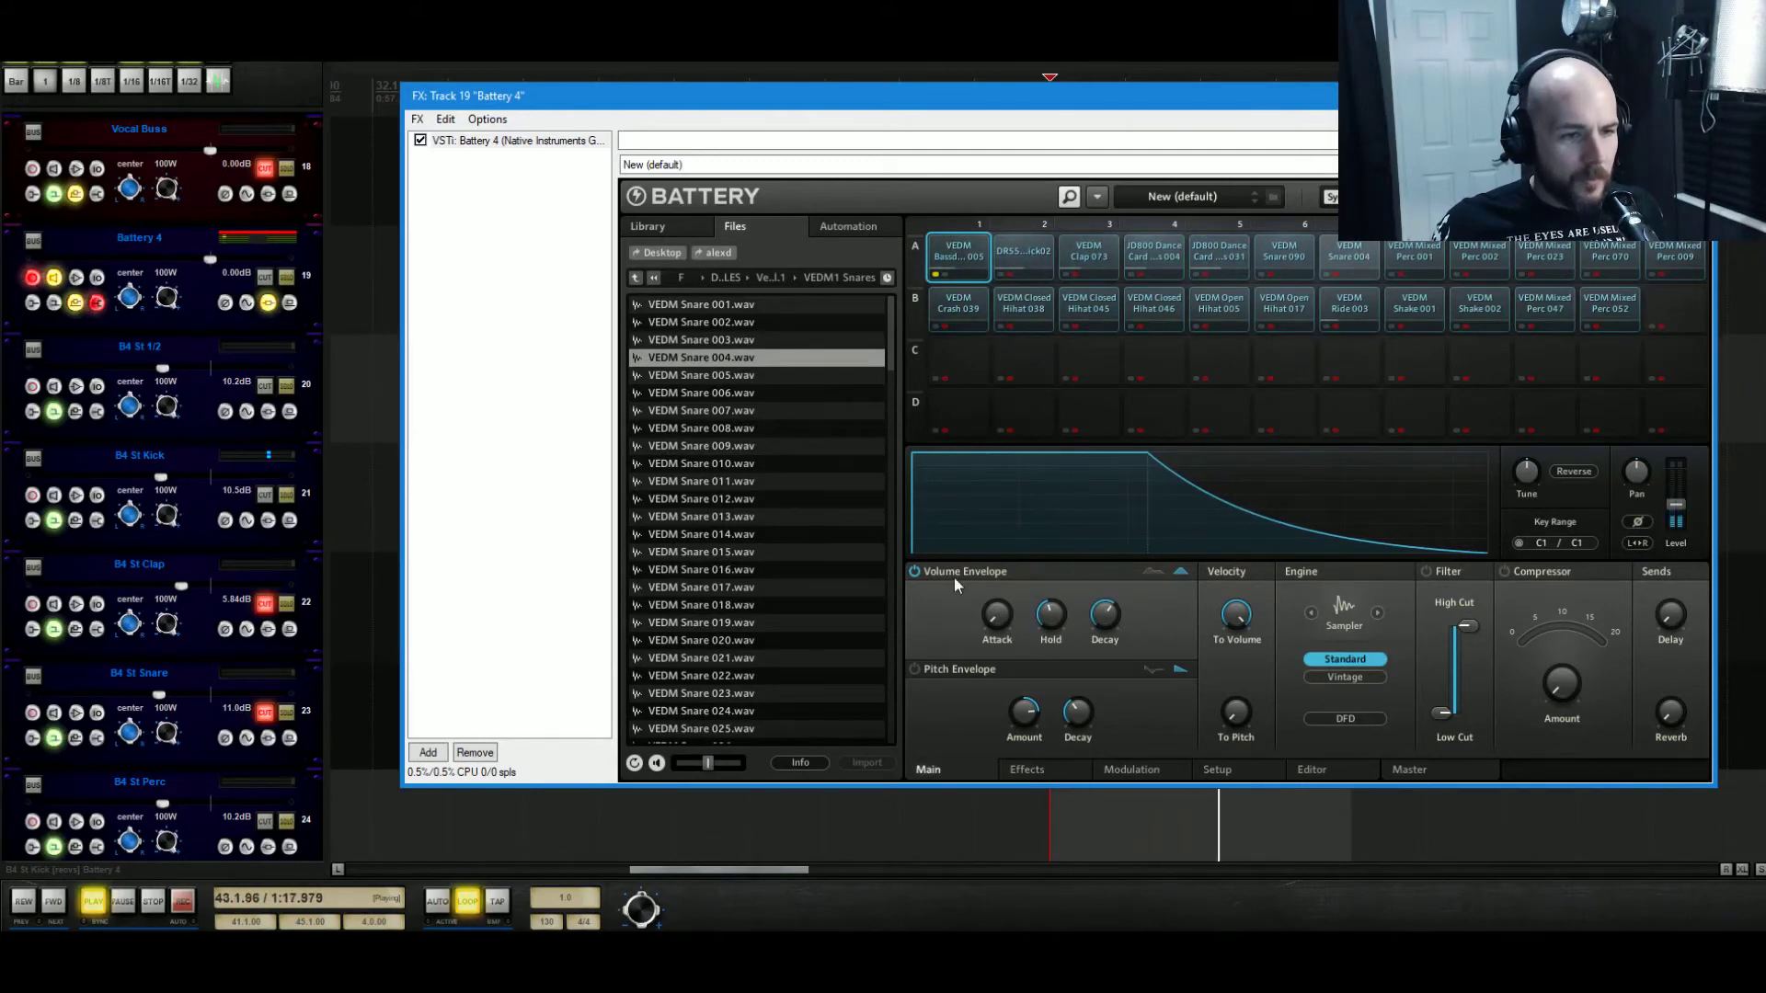
{"action": "left_click", "coordinate": [916, 572]}
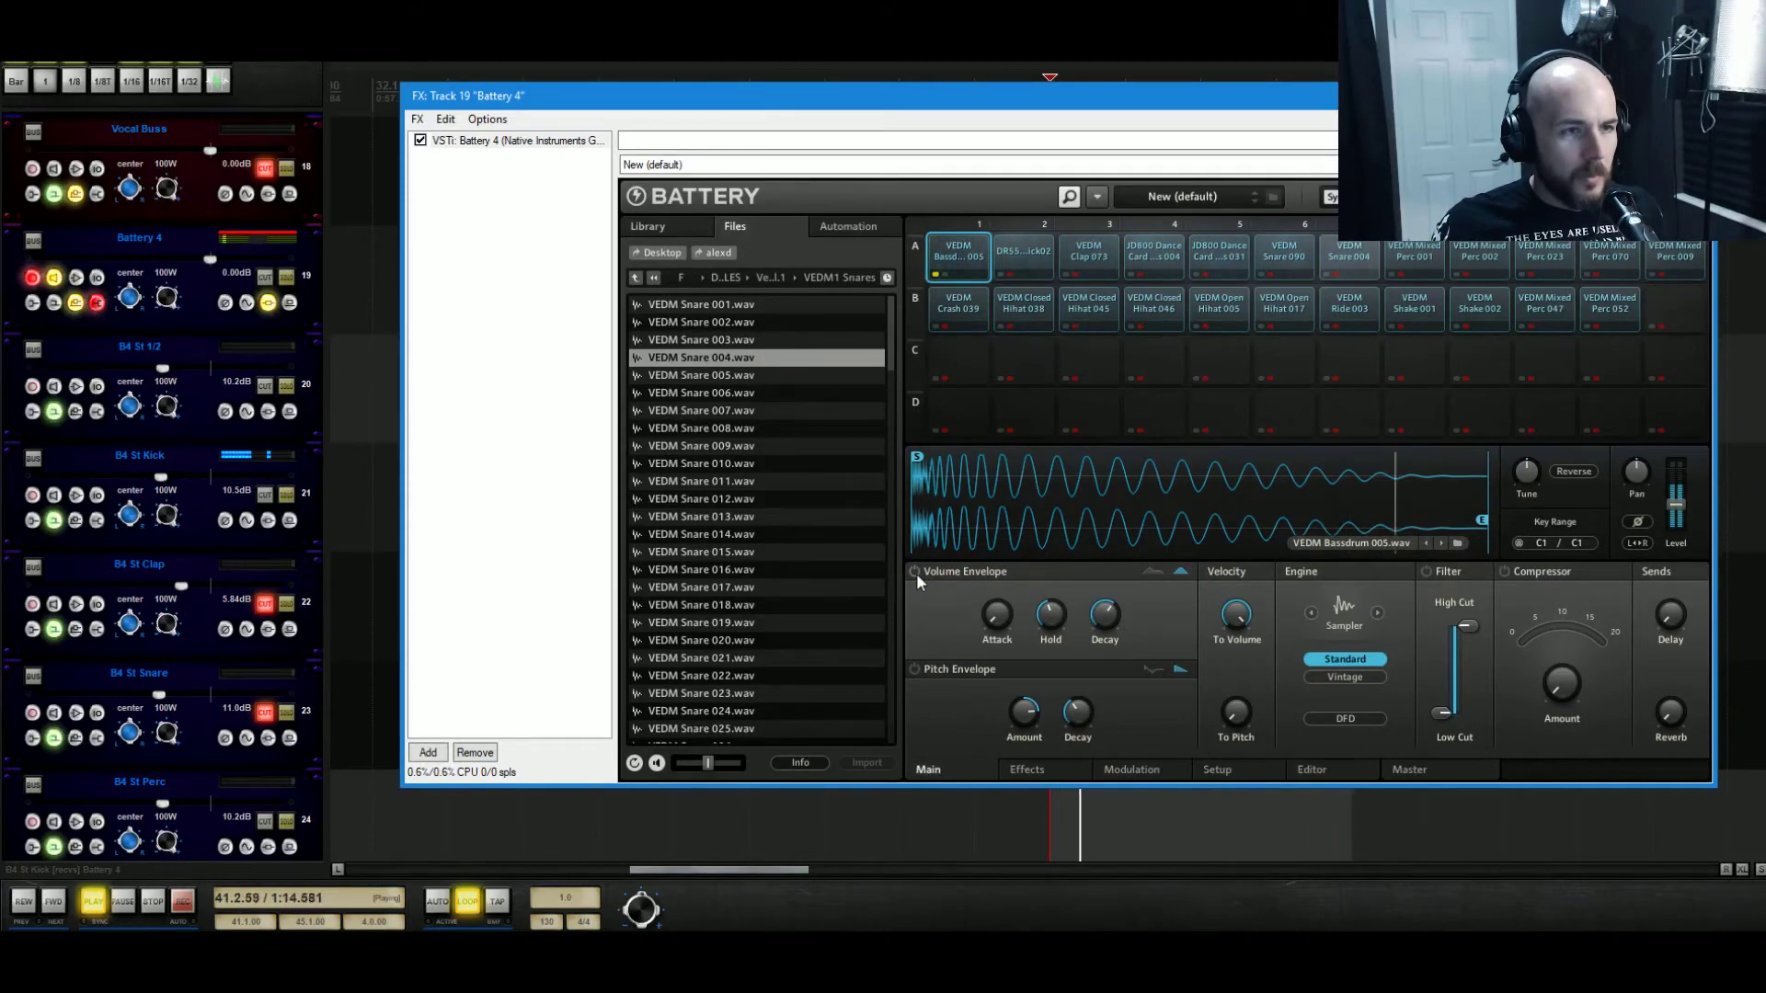
{"action": "left_click", "coordinate": [916, 572]}
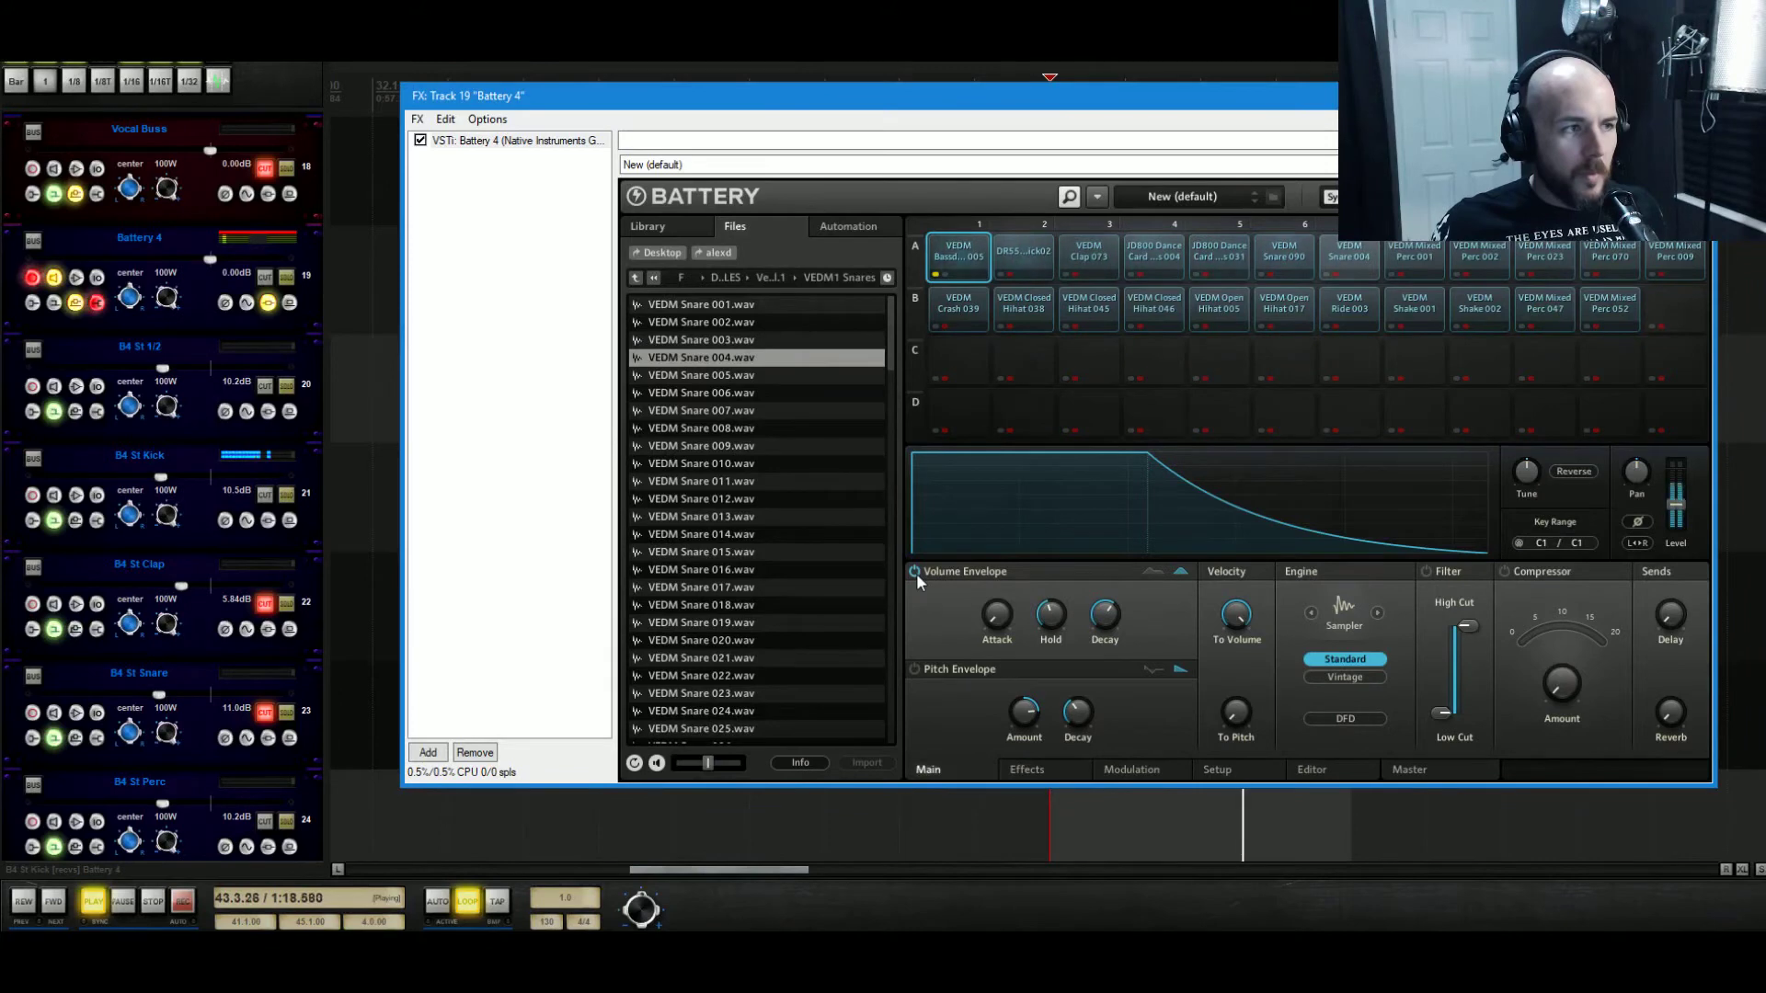
{"action": "key", "text": "space"}
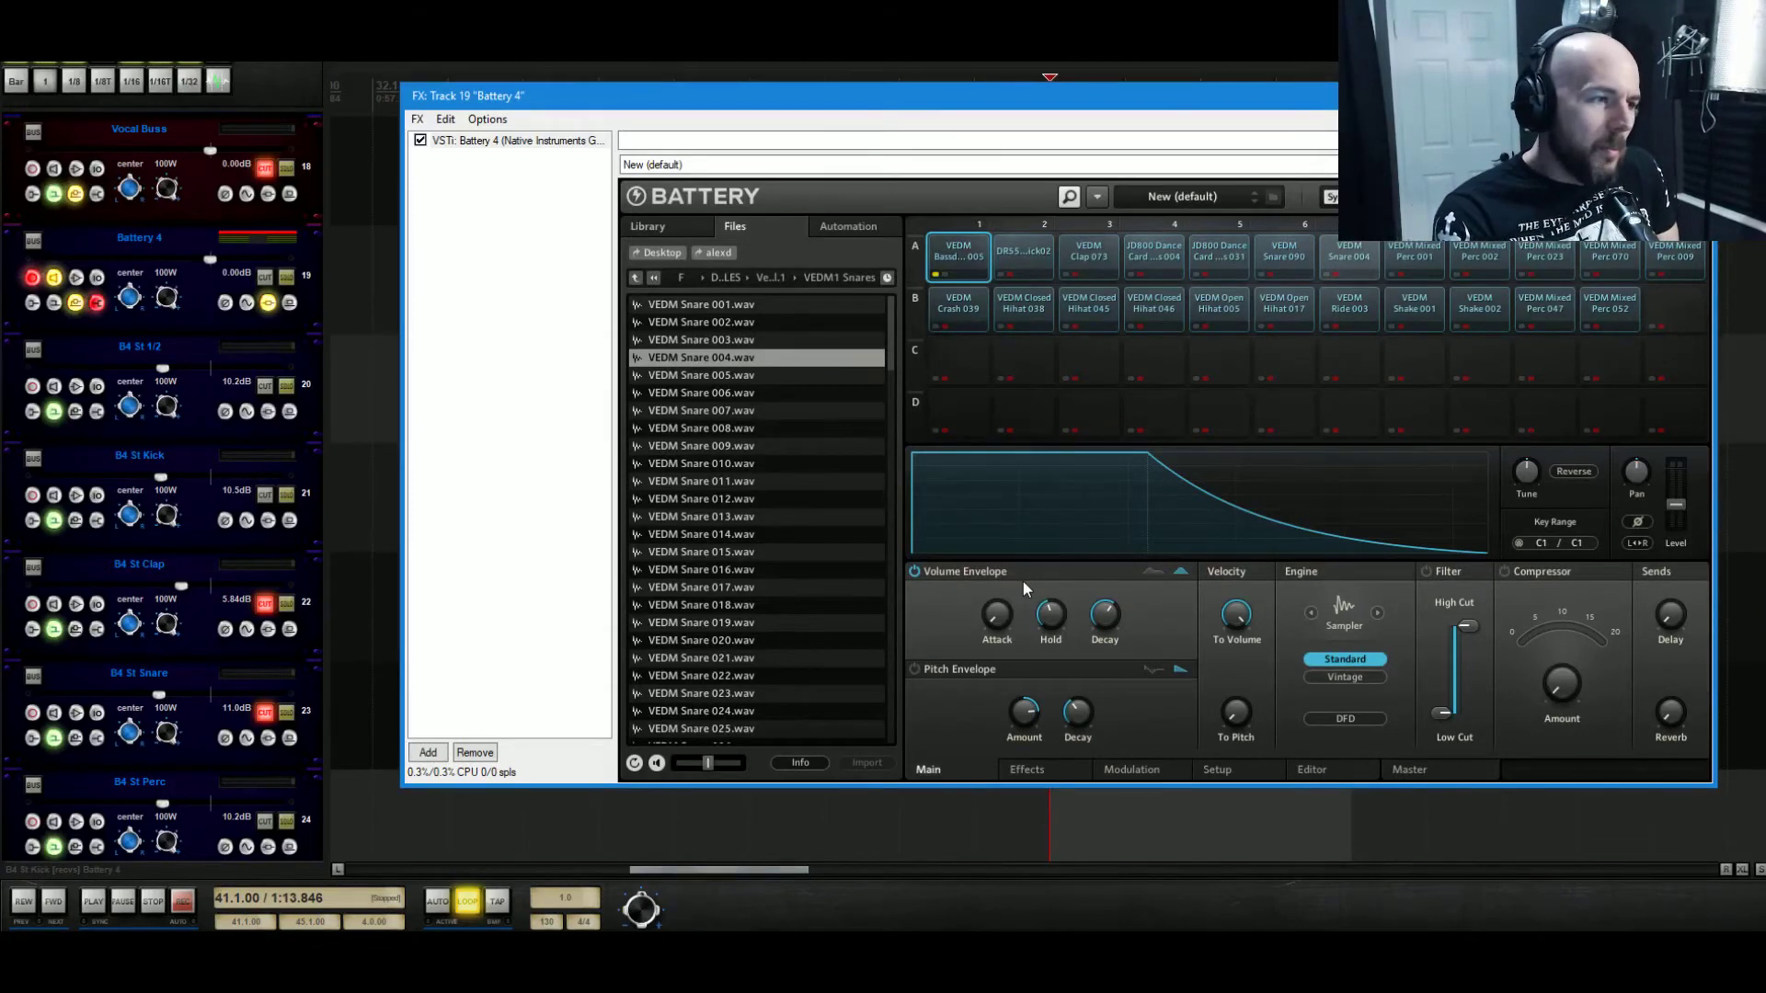
Restart the loop, fine-tune the VEDM Bassdrum 005 cell's decay, and select the DR550Kick02 cell to check its envelope.
{"action": "mouse_move", "coordinate": [1049, 617]}
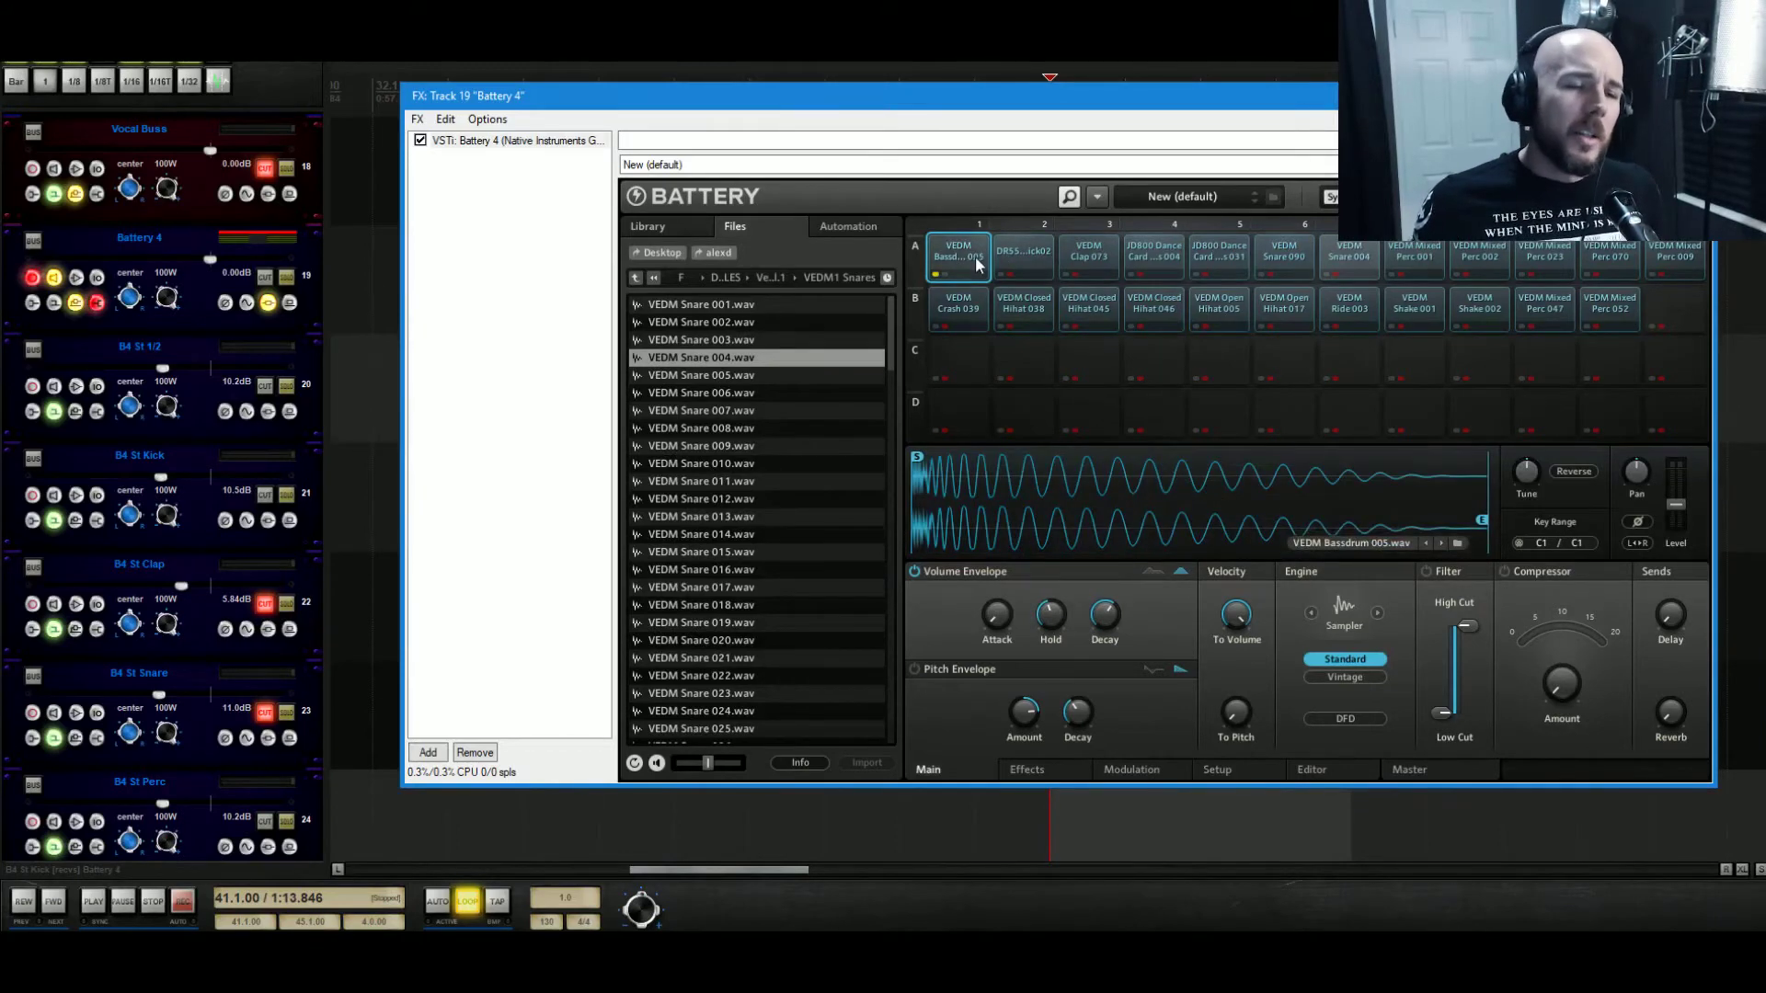
{"action": "key", "text": "space"}
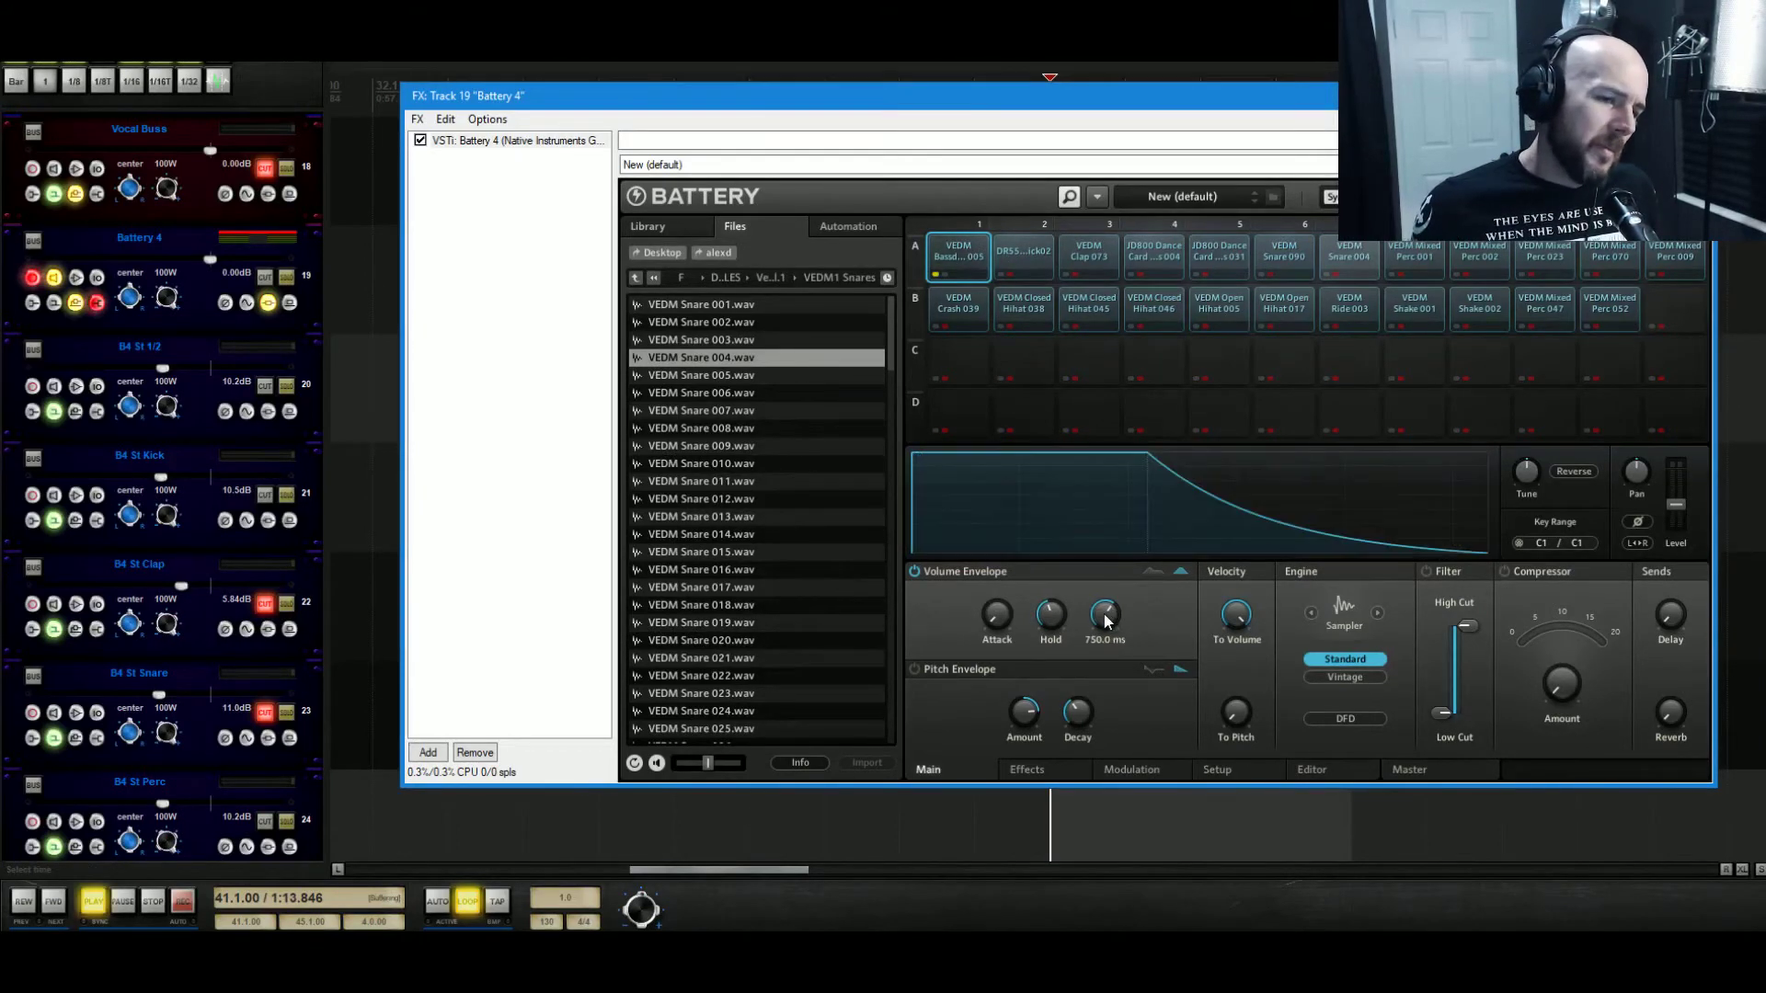
{"action": "left_click_drag", "start_coordinate": [1104, 624], "coordinate": [1102, 628]}
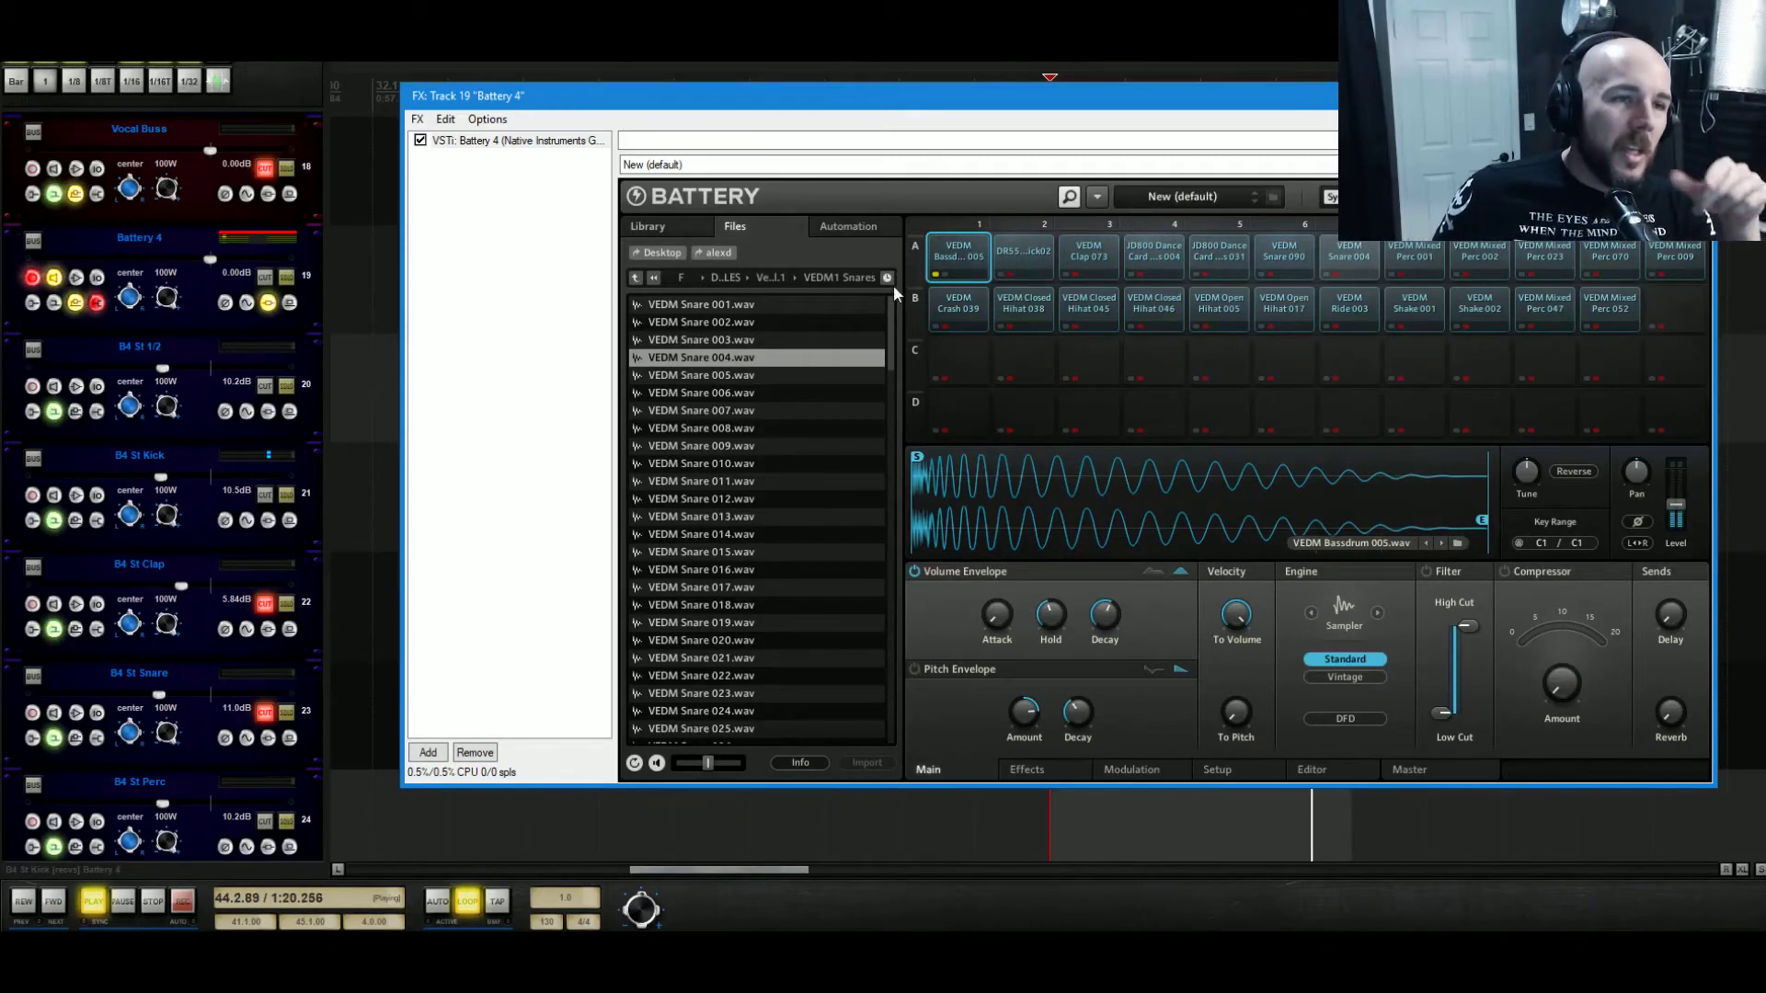
{"action": "left_click", "coordinate": [1017, 257]}
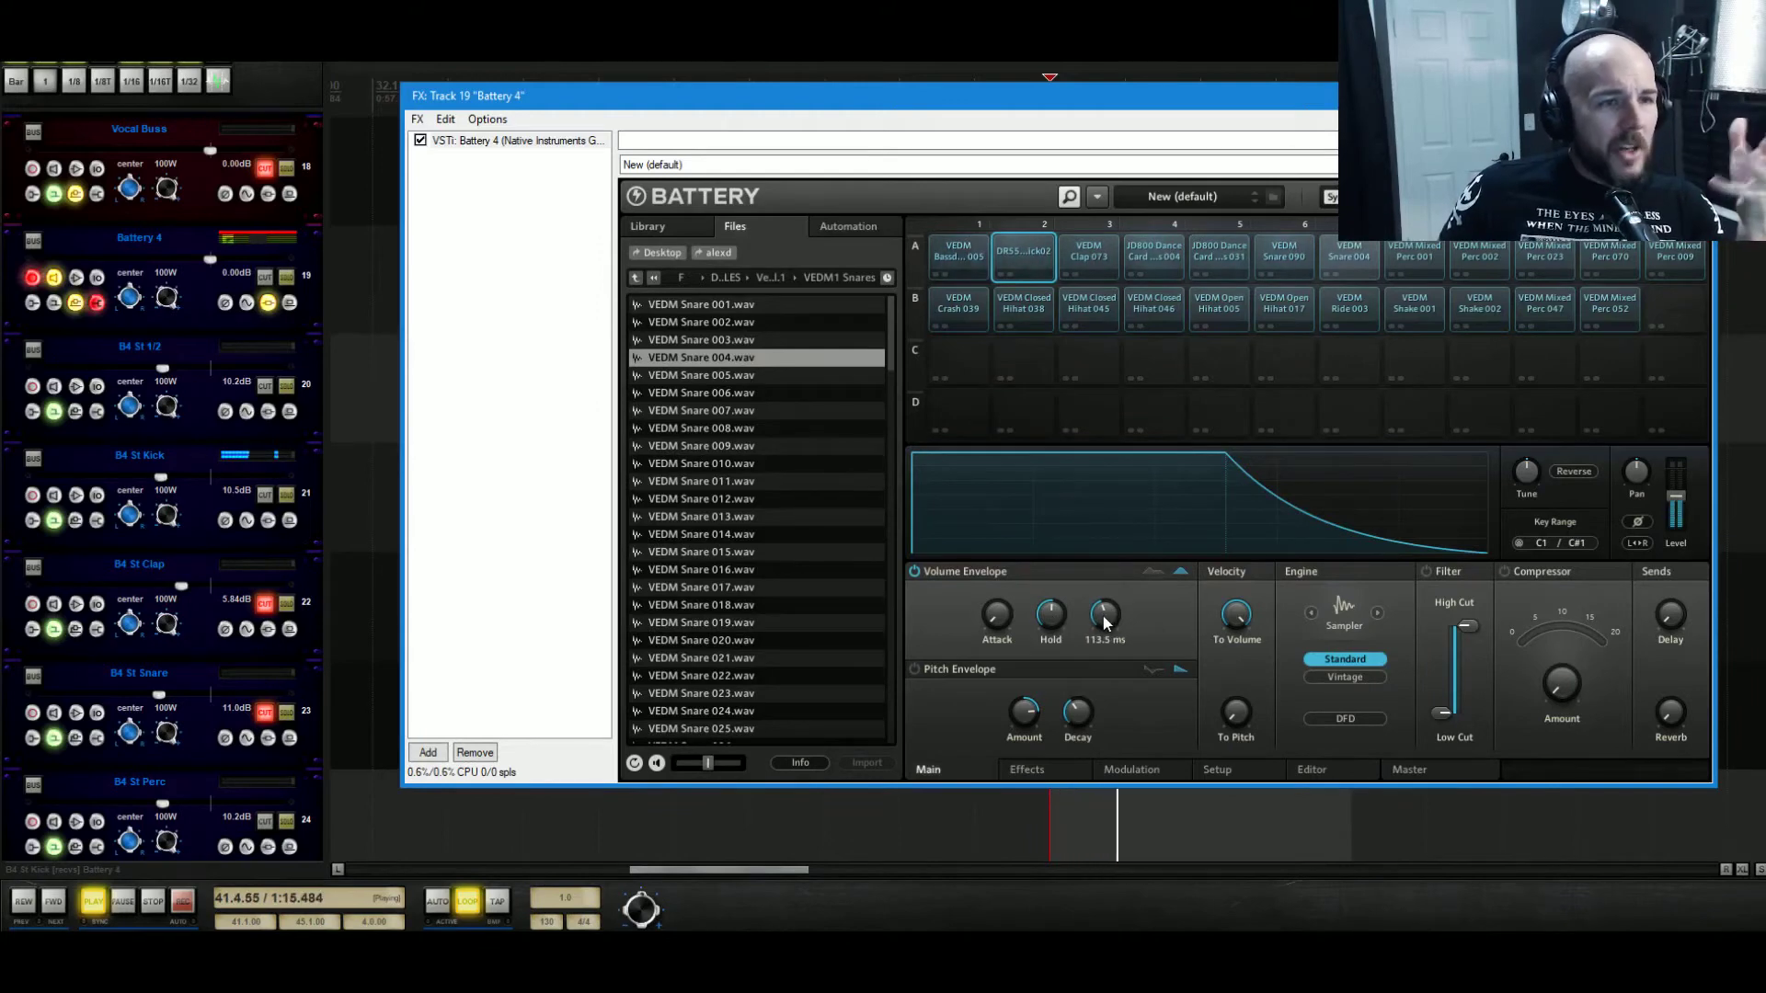
Fine-tune the DR550Kick02 cell's volume envelope while the loop plays, shortening its hold to about 99 ms.
{"action": "left_click_drag", "start_coordinate": [1095, 614], "coordinate": [1054, 626]}
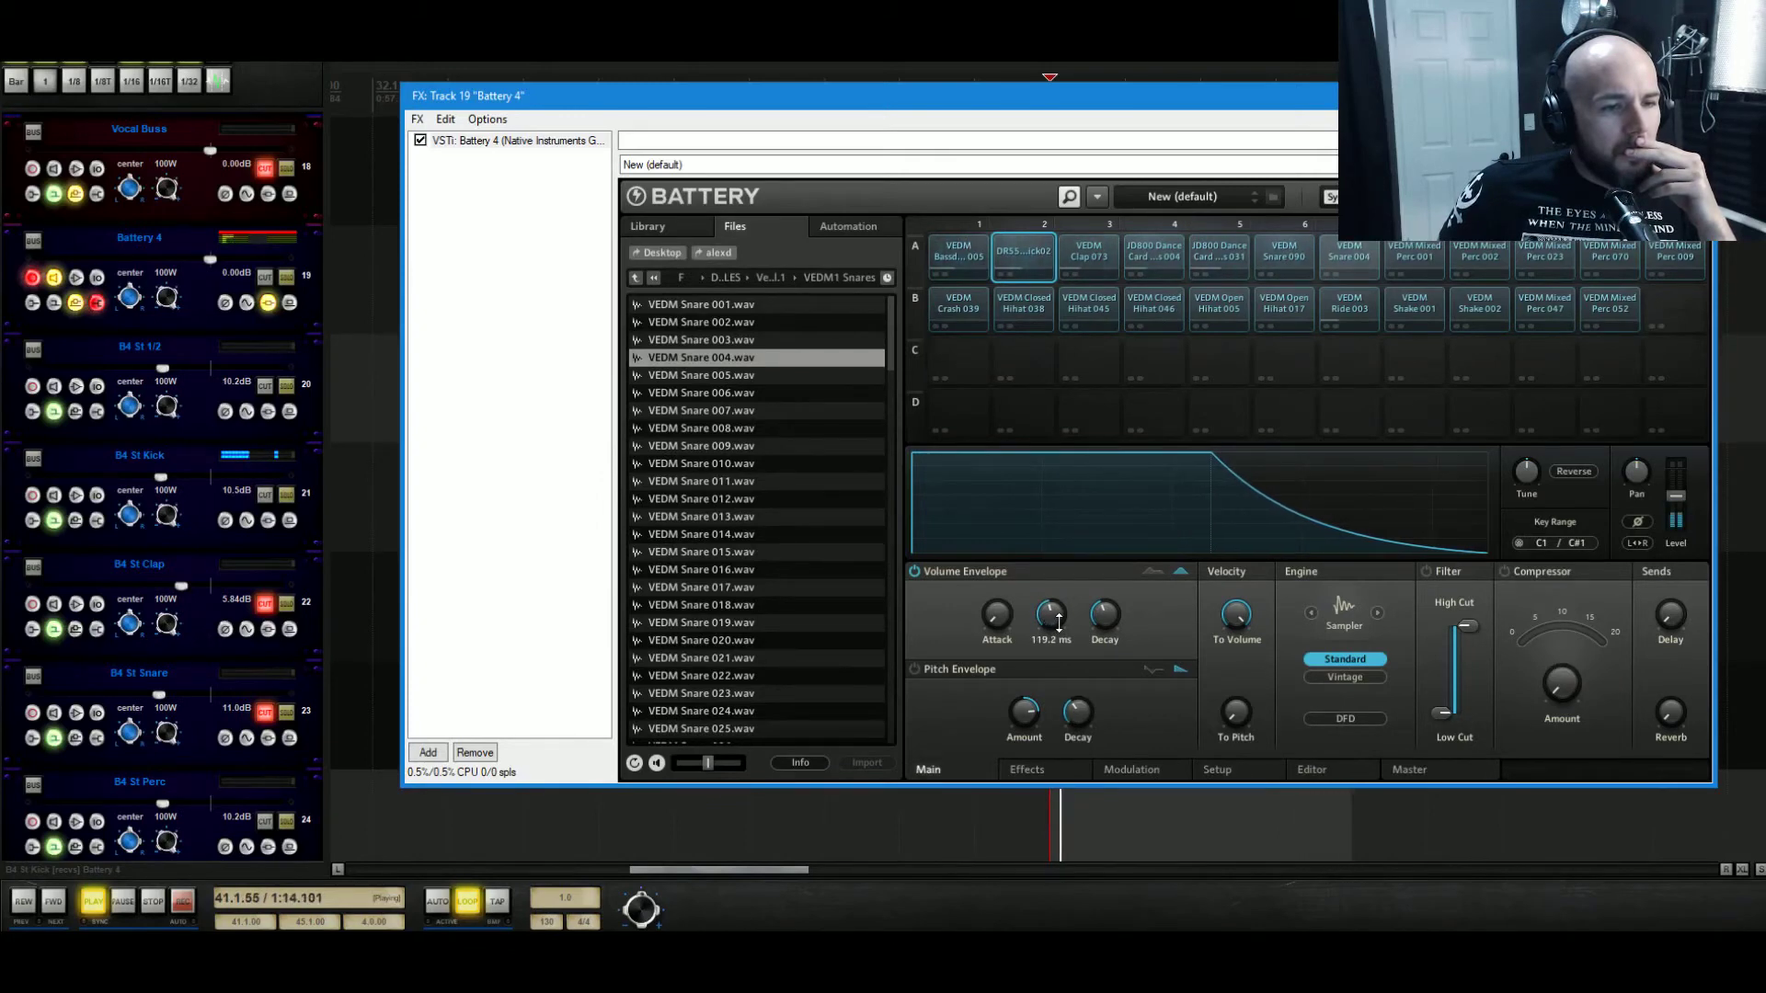
{"action": "left_click_drag", "start_coordinate": [1059, 624], "coordinate": [1064, 629]}
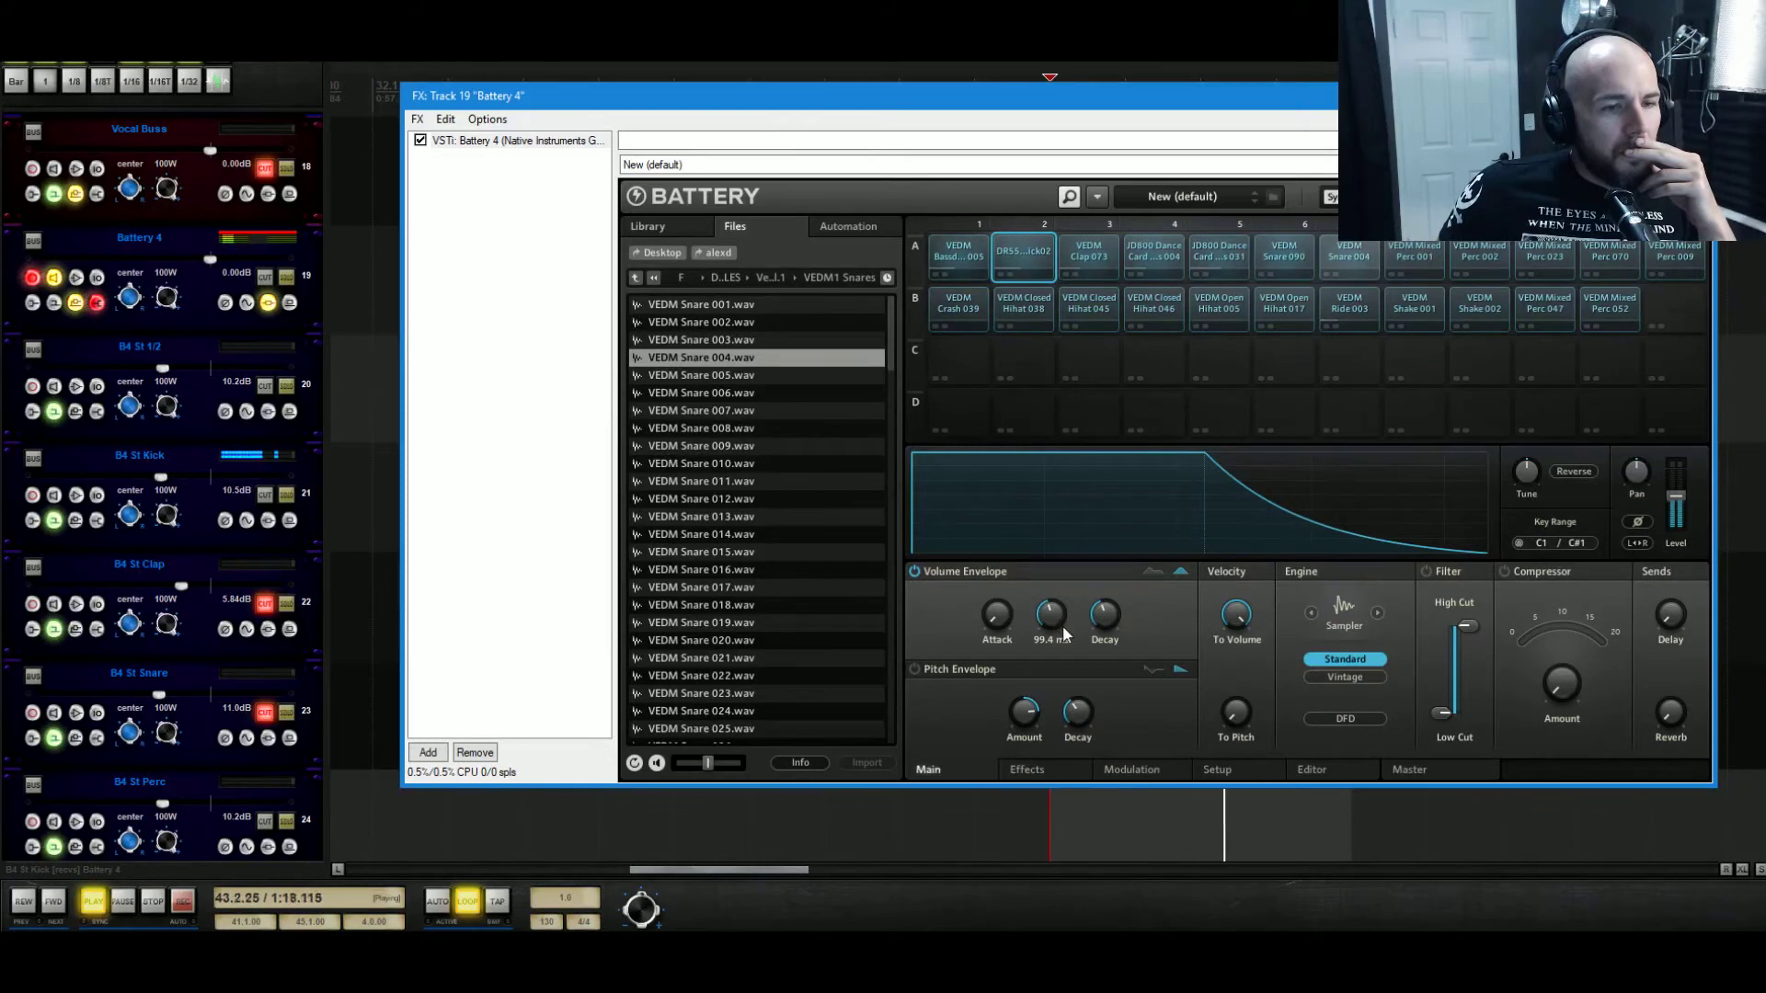
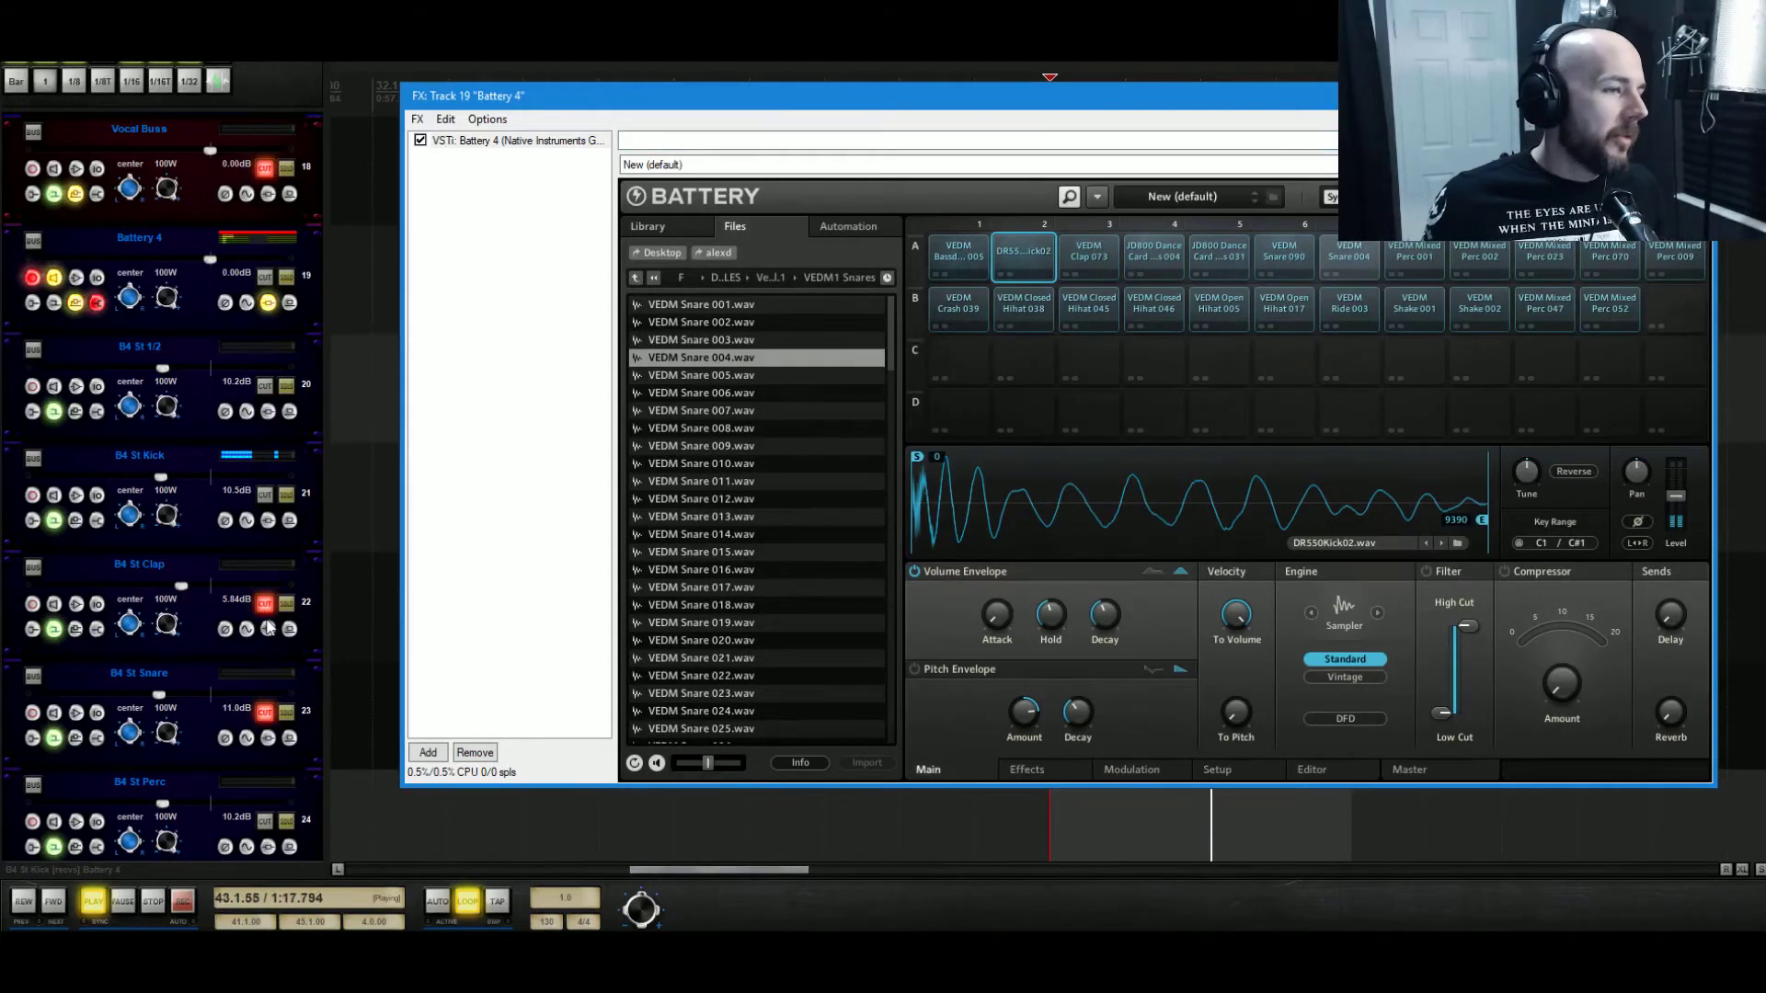
Pull the B4 St Clap fader down to -inf, unmute B4 St Snare, and raise B4 St Kick to about -8.4 dB.
{"action": "left_click_drag", "start_coordinate": [186, 589], "coordinate": [42, 585]}
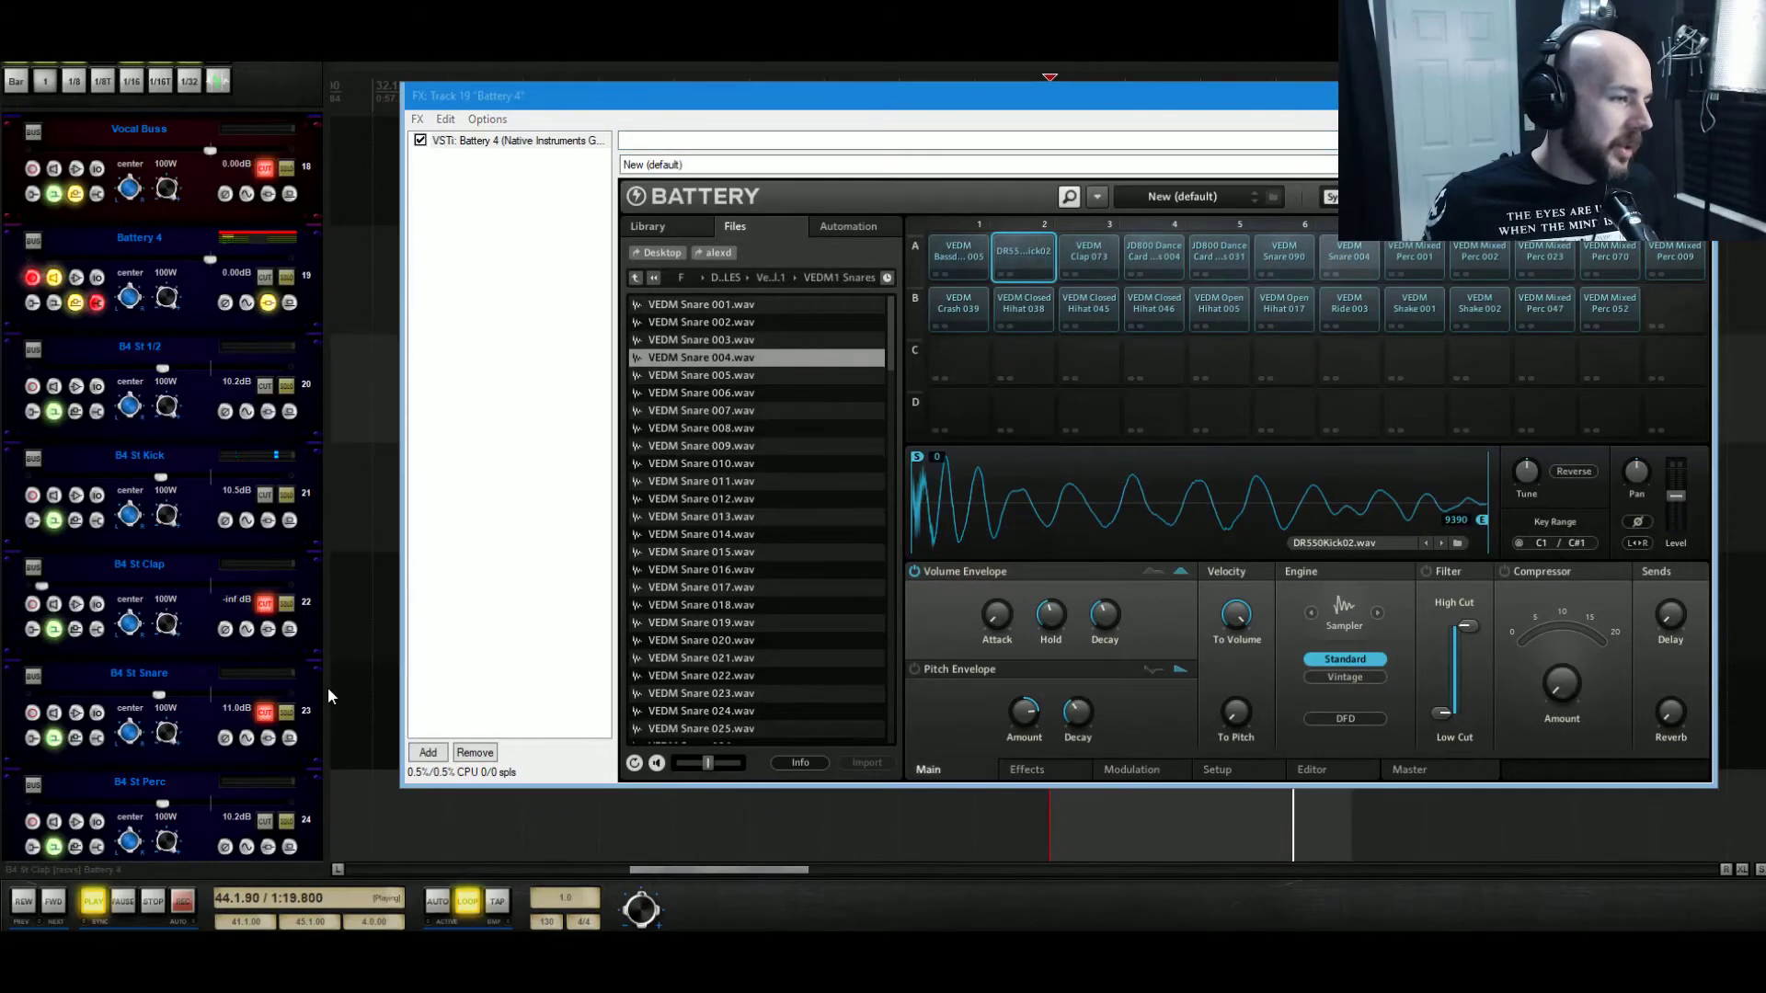
{"action": "left_click", "coordinate": [265, 711]}
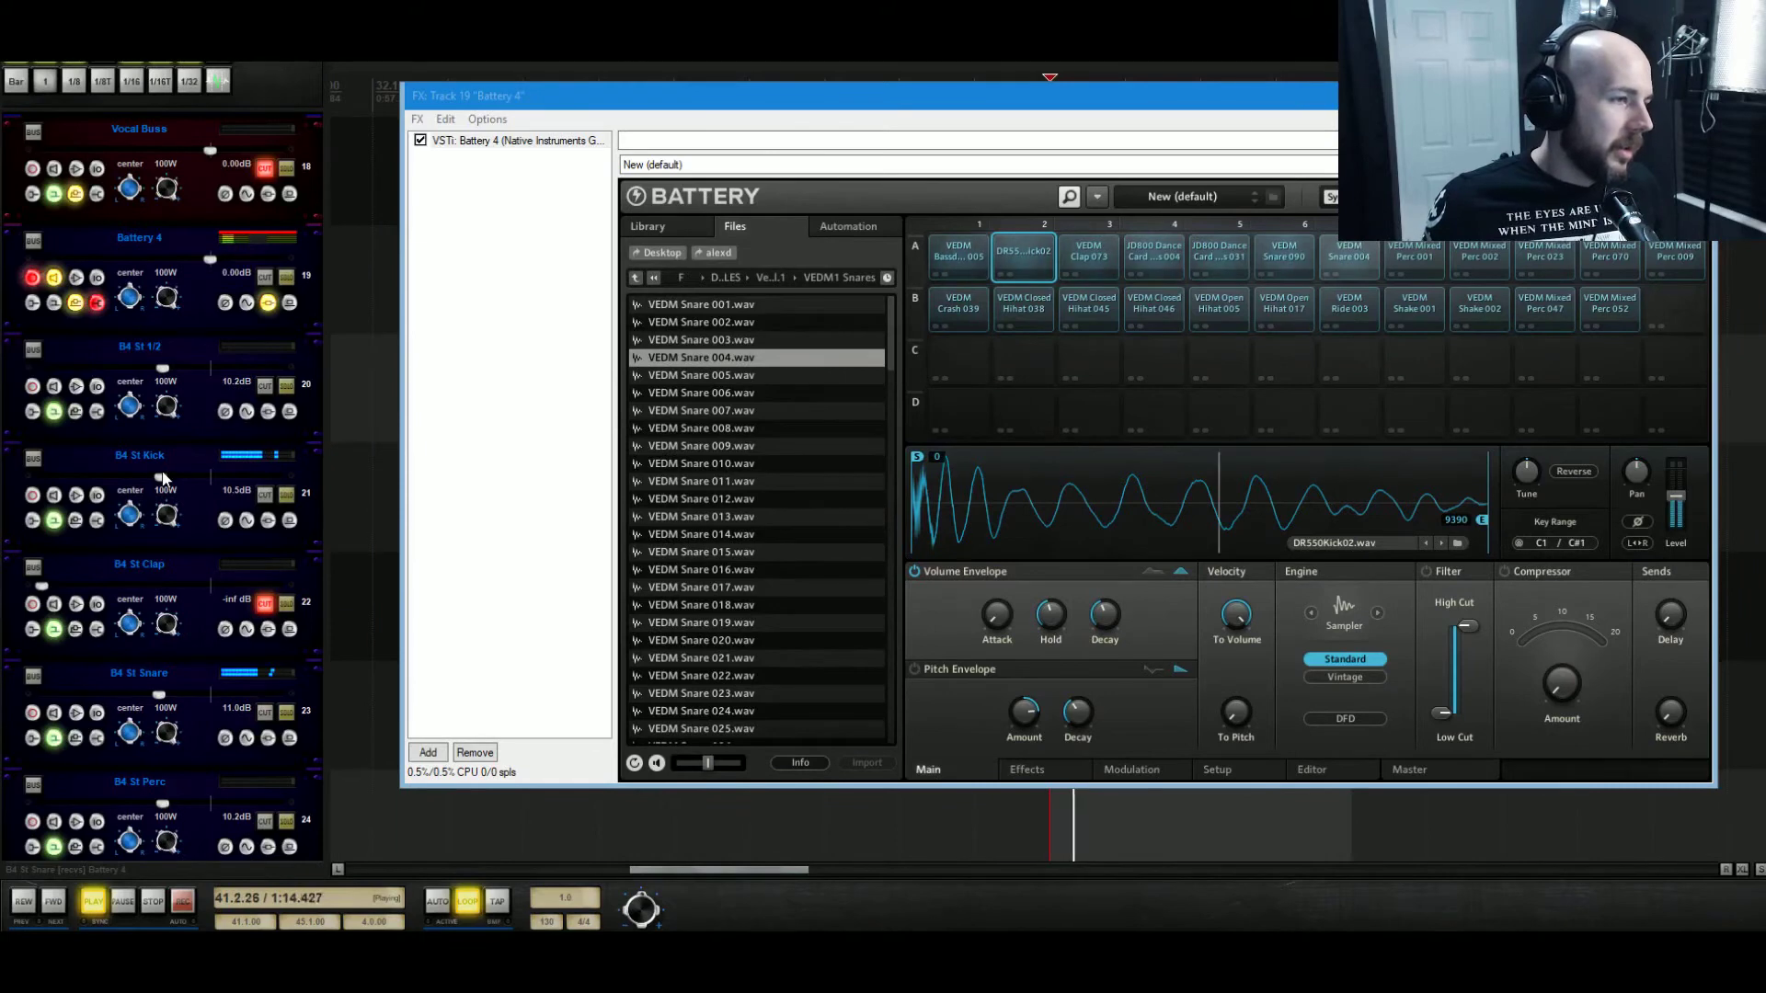
{"action": "left_click_drag", "start_coordinate": [162, 477], "coordinate": [173, 478]}
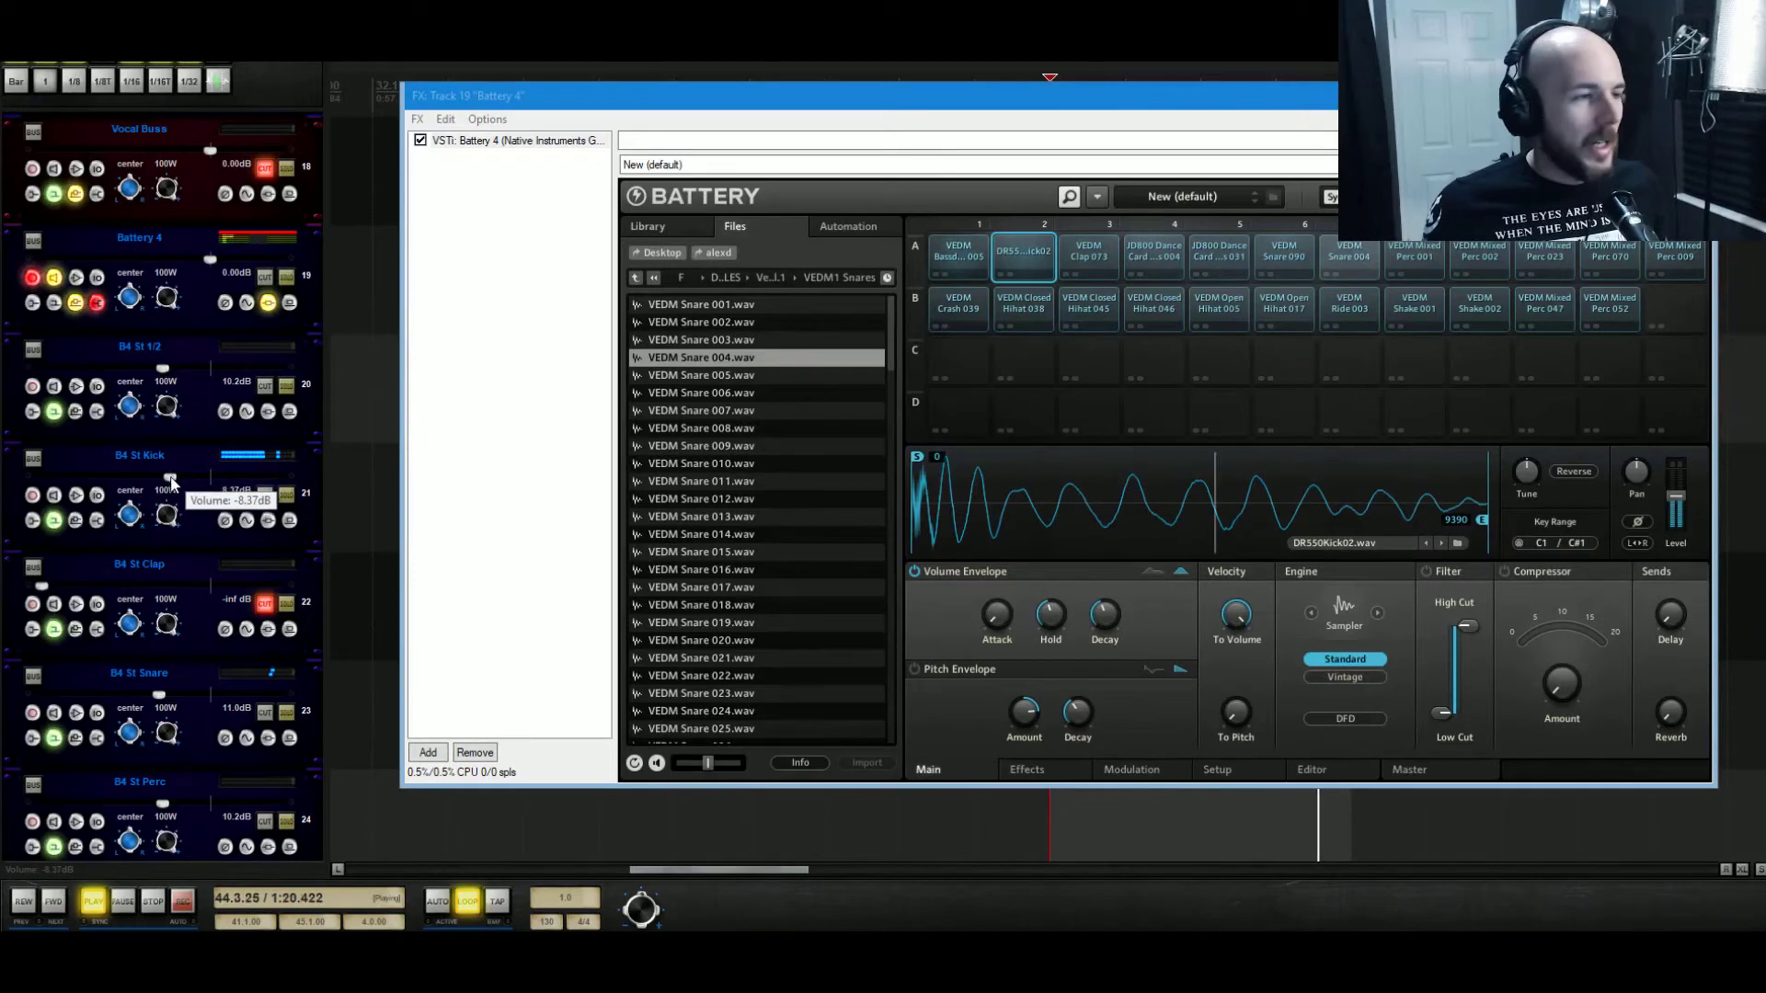
Add the ReaEQ plug-in to the B4 St Kick track, filtering all plug-ins by "reae".
{"action": "left_click", "coordinate": [270, 524]}
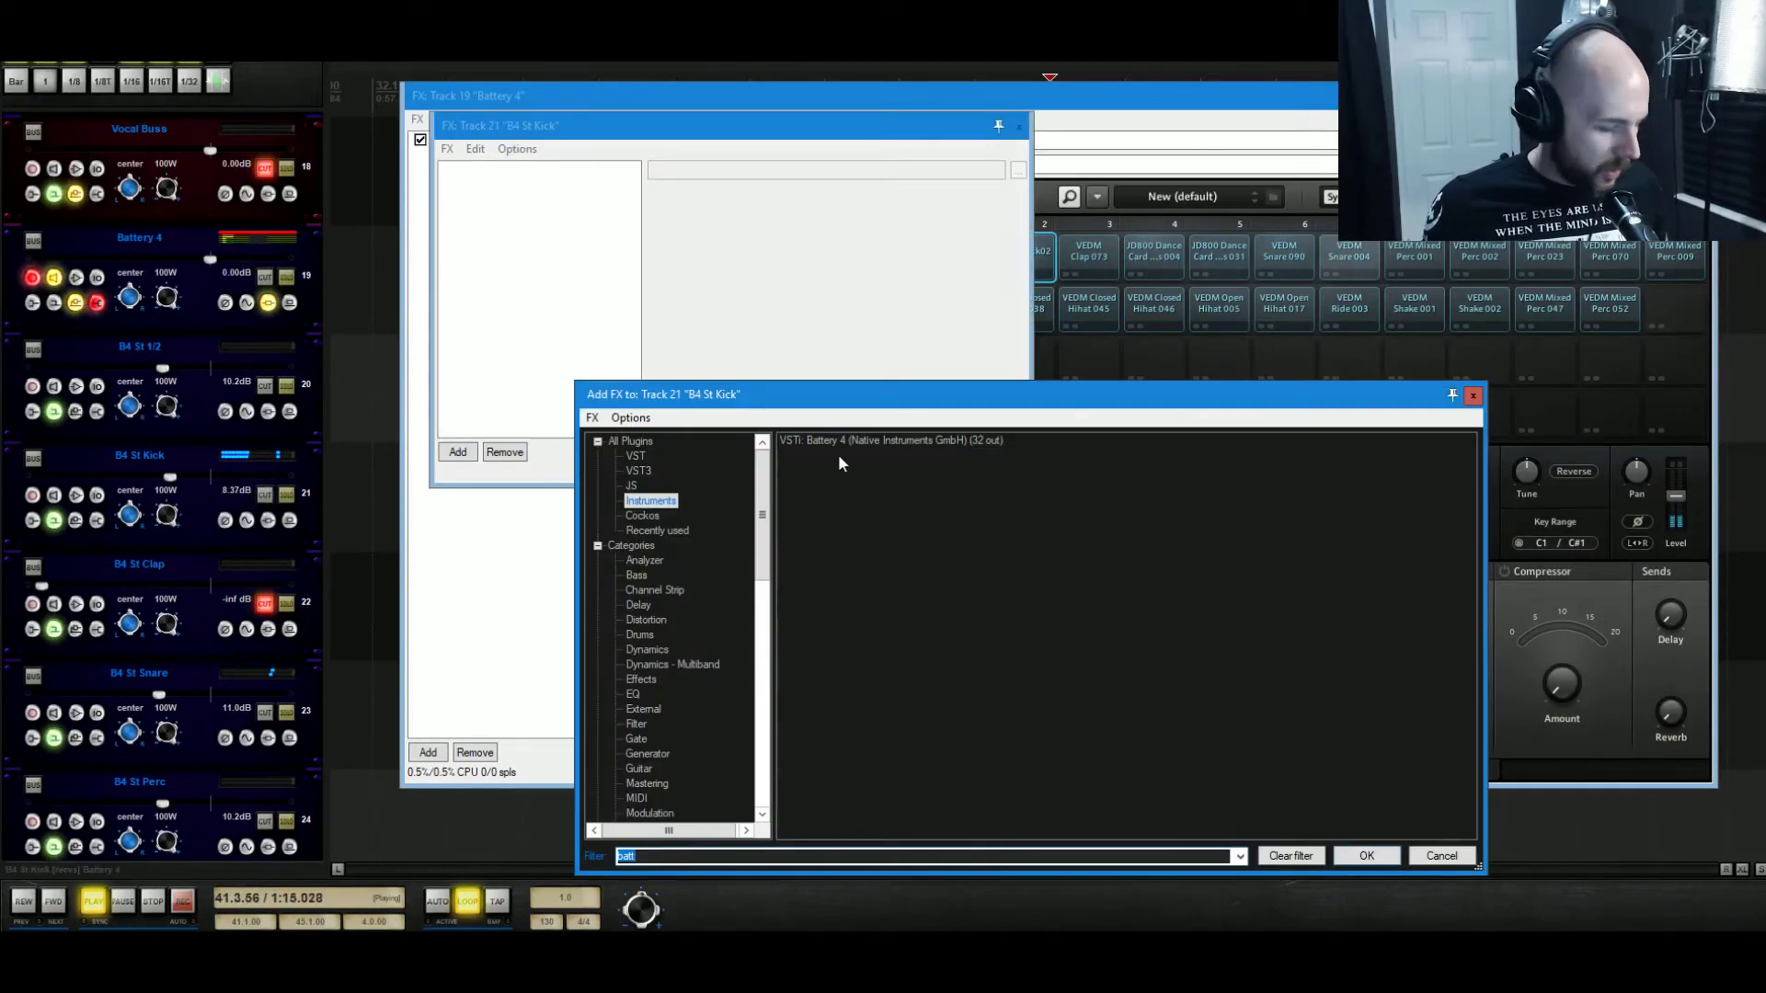
{"action": "type", "text": "reae"}
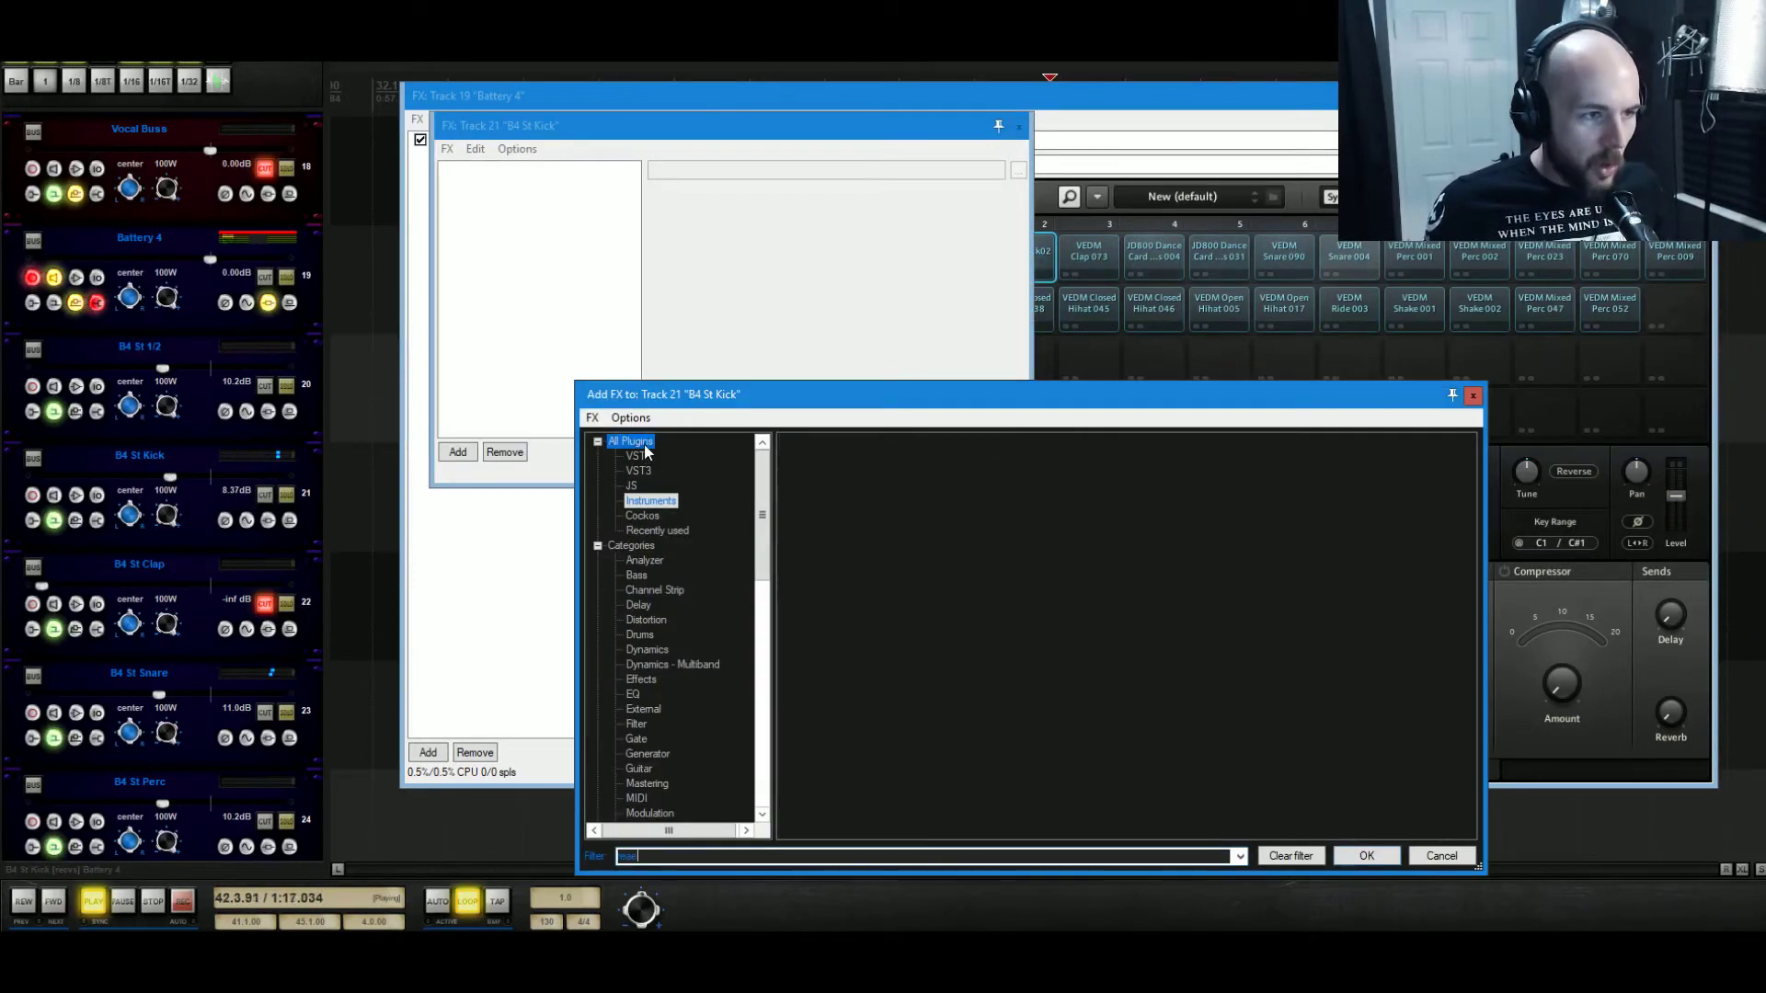
{"action": "left_click", "coordinate": [644, 443]}
{"action": "left_click", "coordinate": [818, 443]}
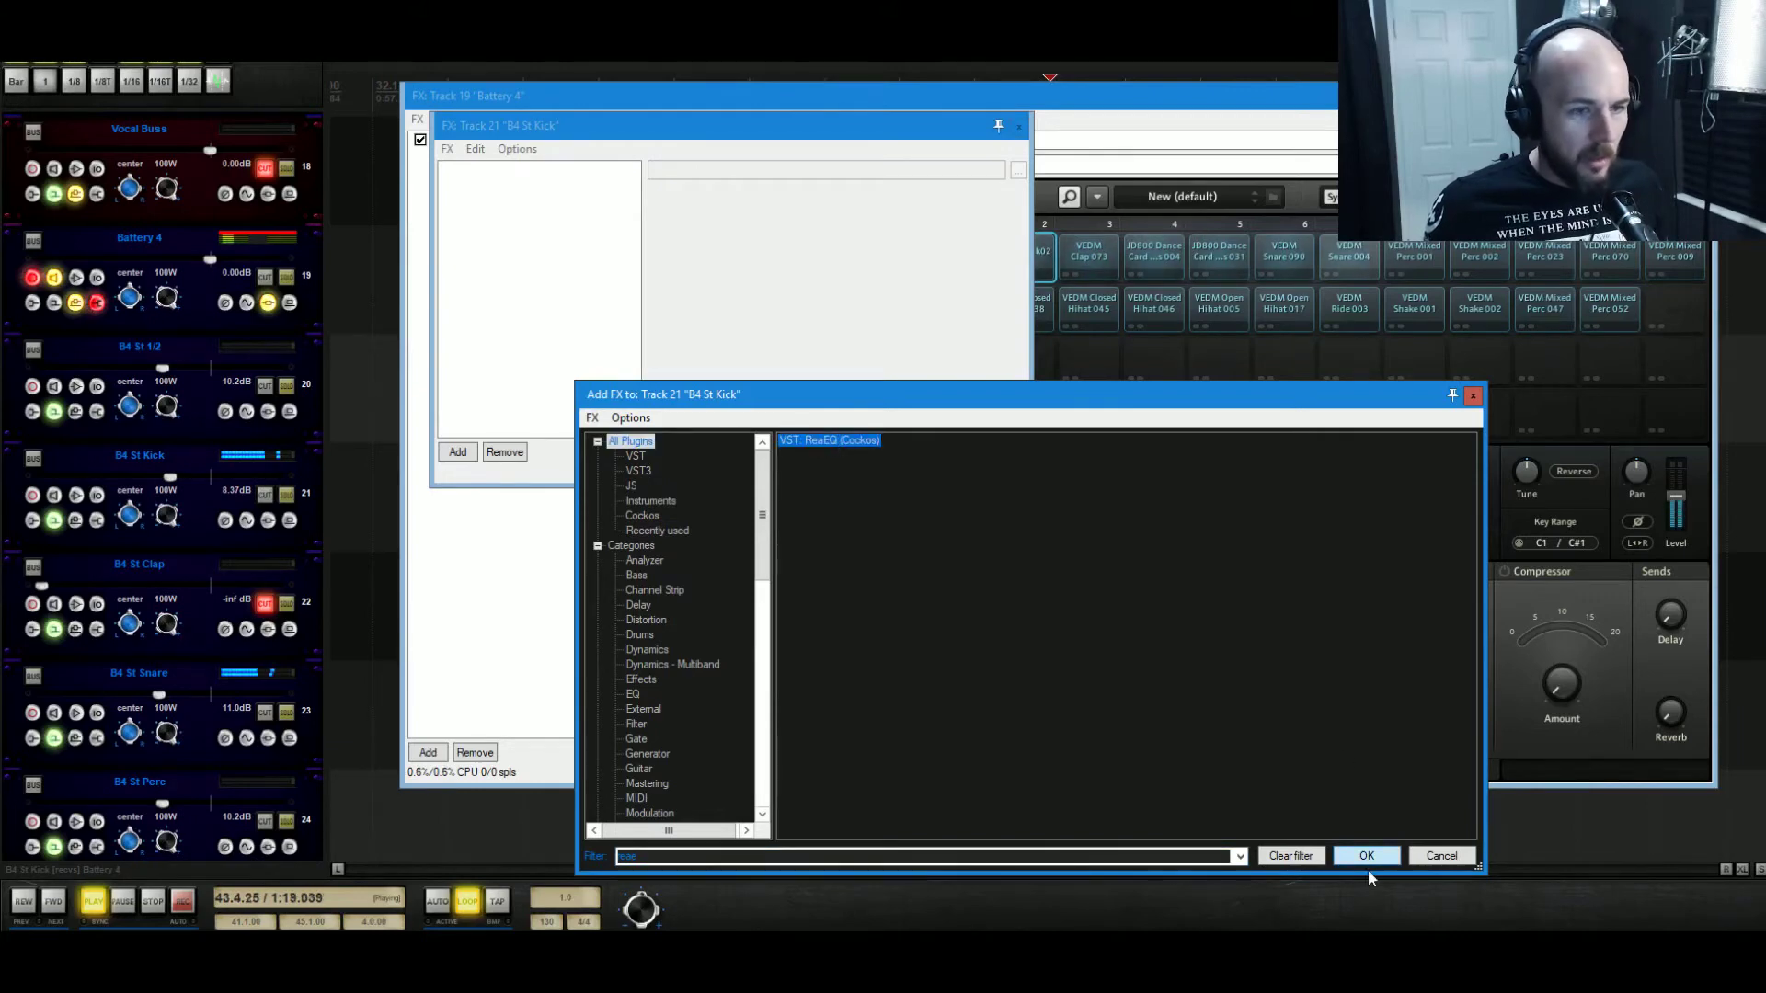
{"action": "left_click", "coordinate": [1368, 855]}
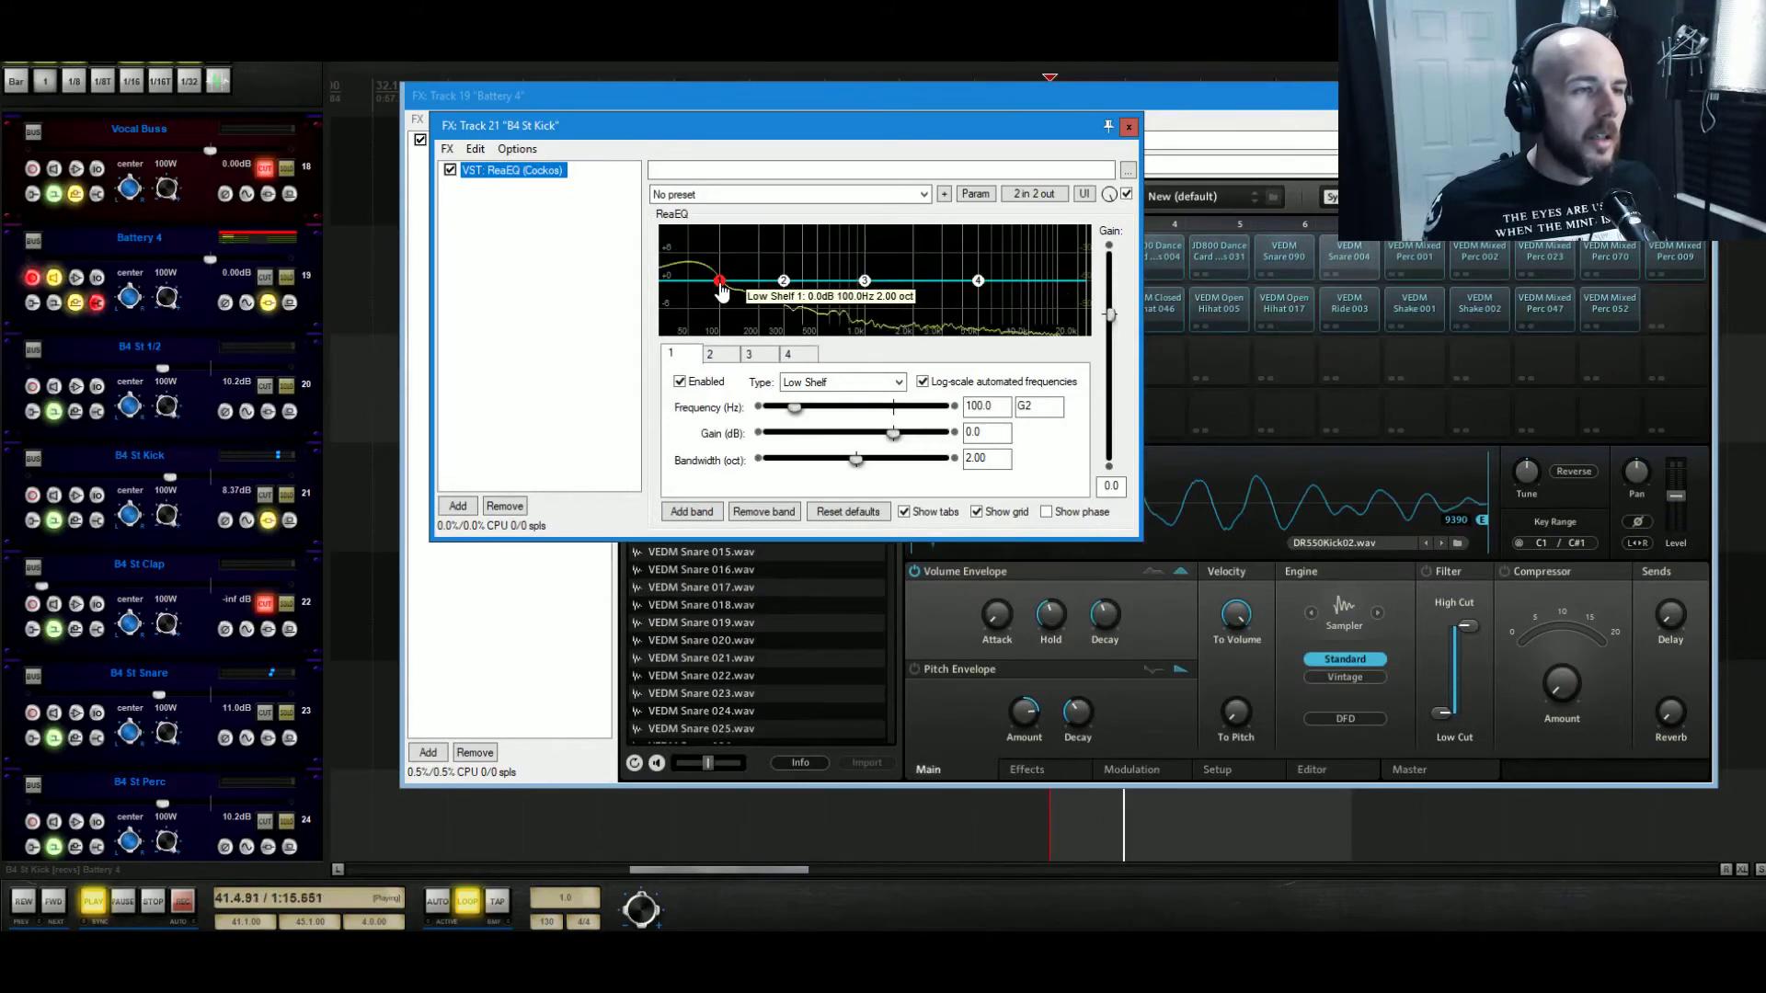
Shape the kick EQ's low shelf with a 1.00 octave bandwidth, settling on a 1.0 dB boost at about 96 Hz.
{"action": "left_click_drag", "start_coordinate": [720, 282], "coordinate": [801, 323]}
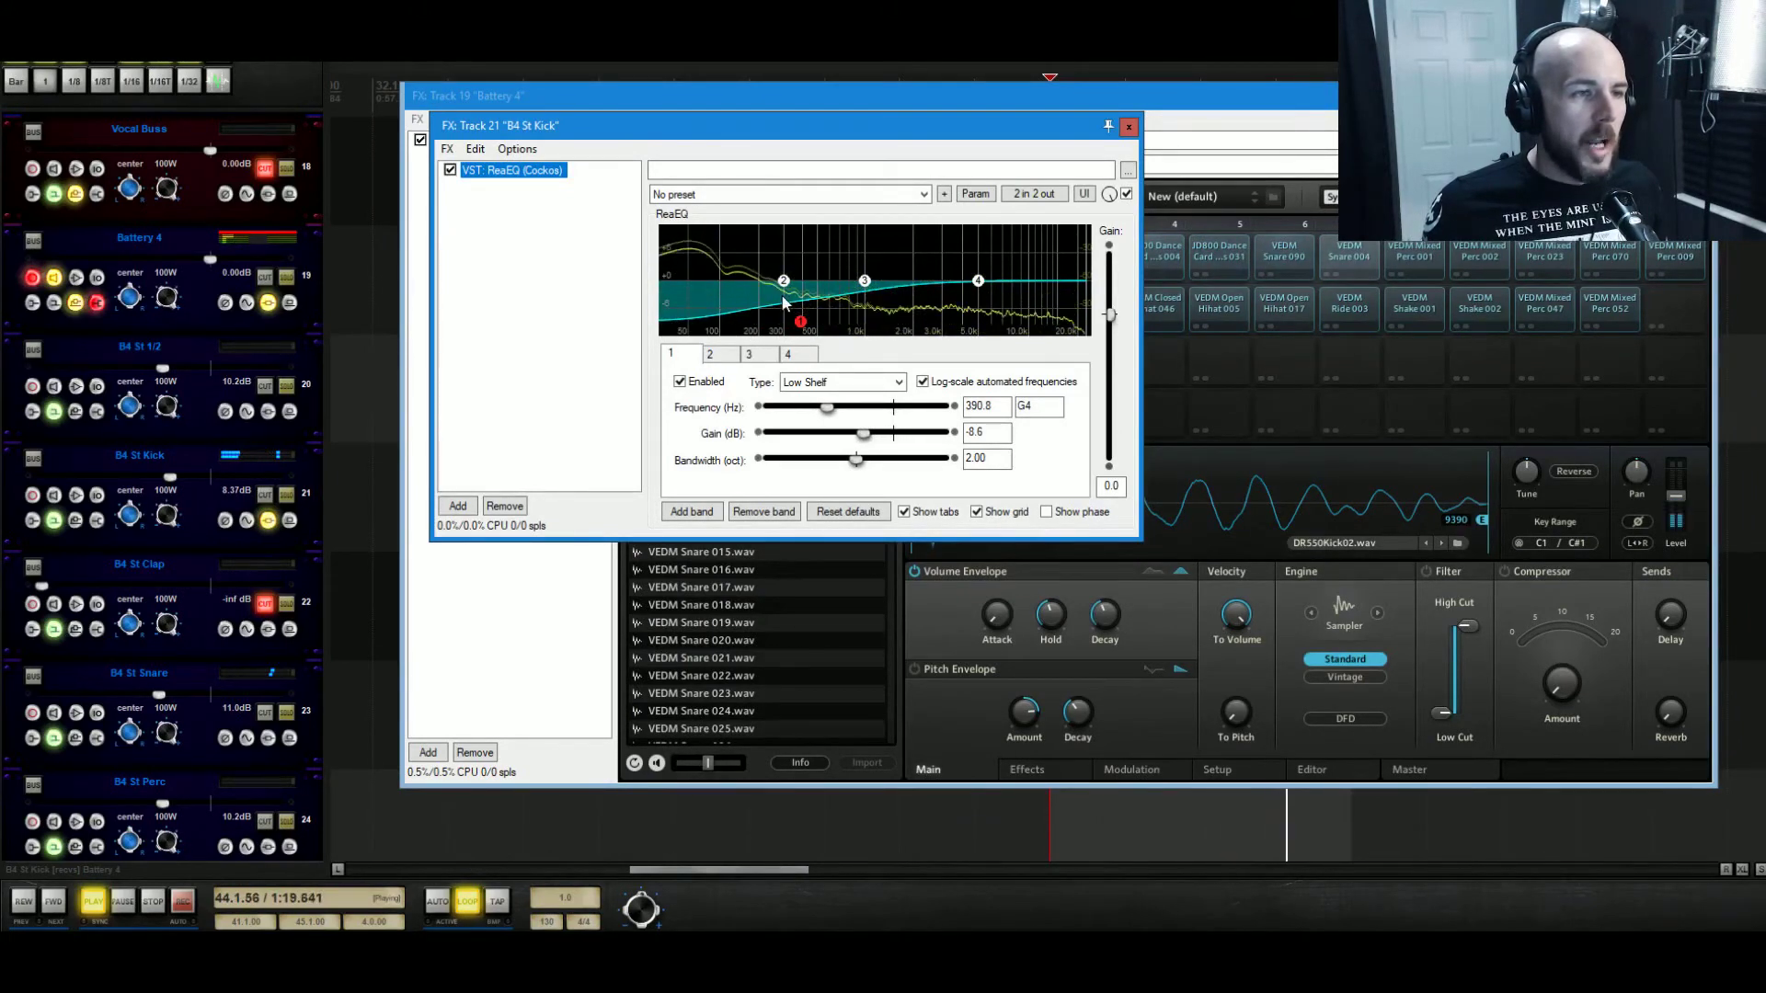
{"action": "left_click", "coordinate": [886, 486]}
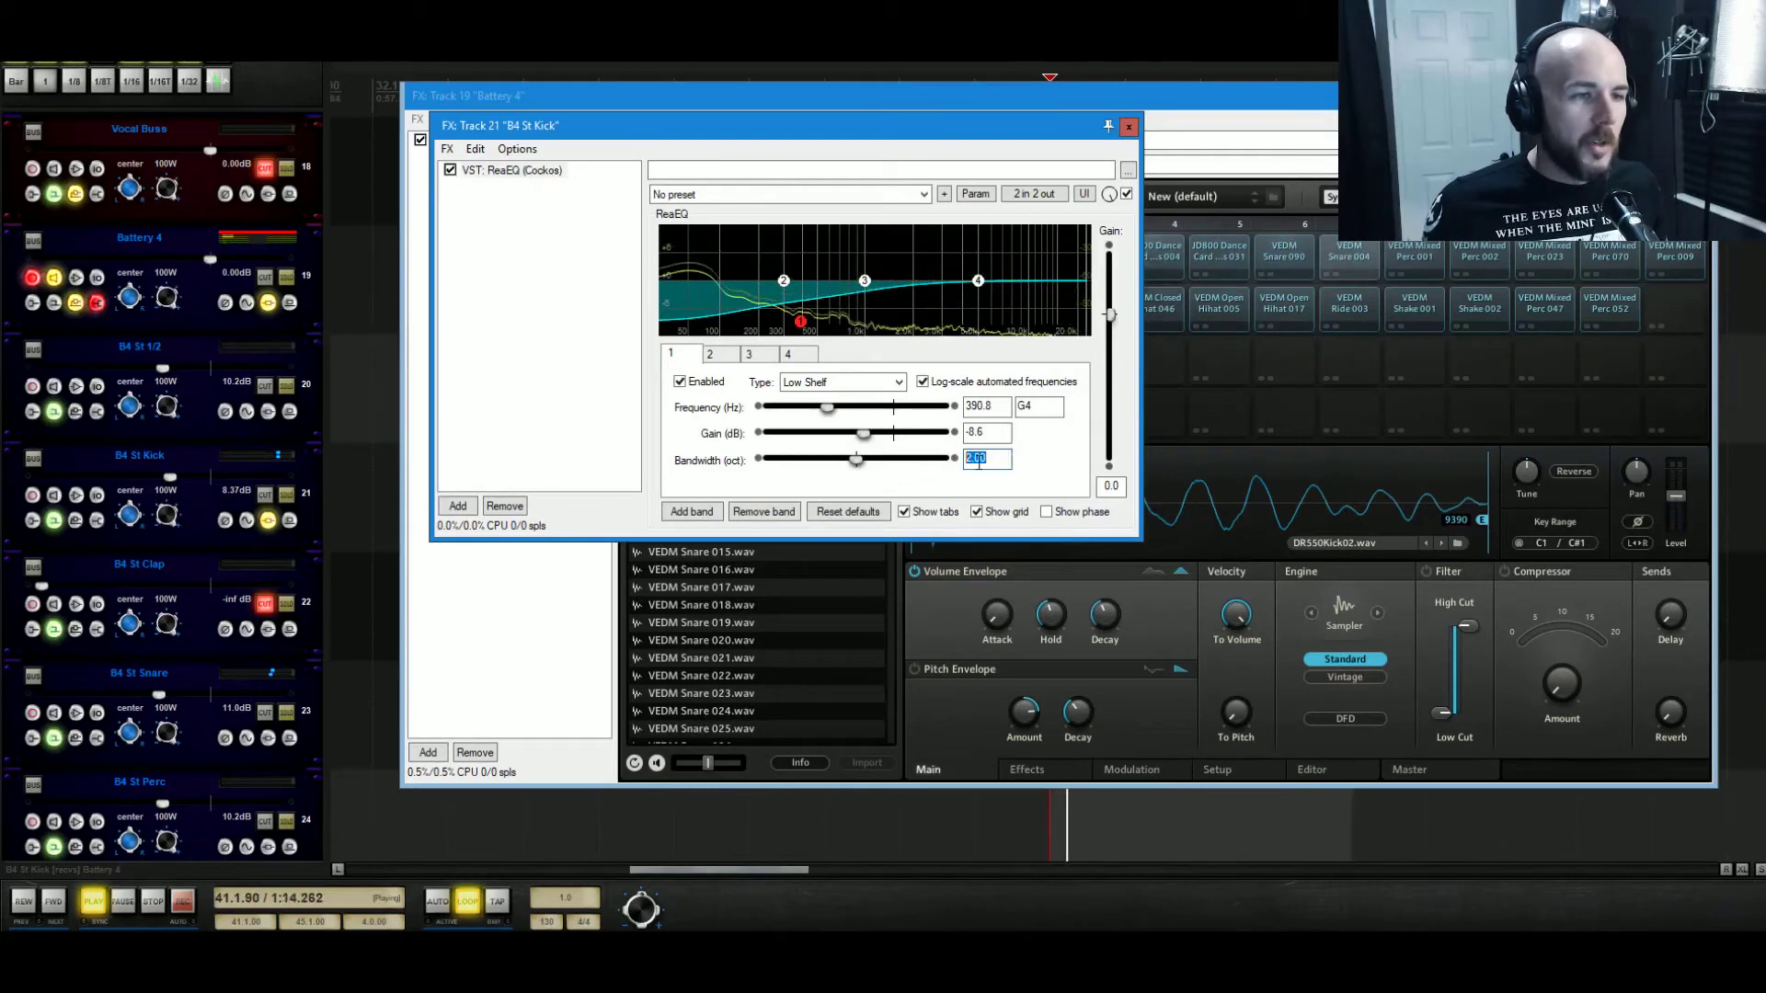
{"action": "type", "text": "1"}
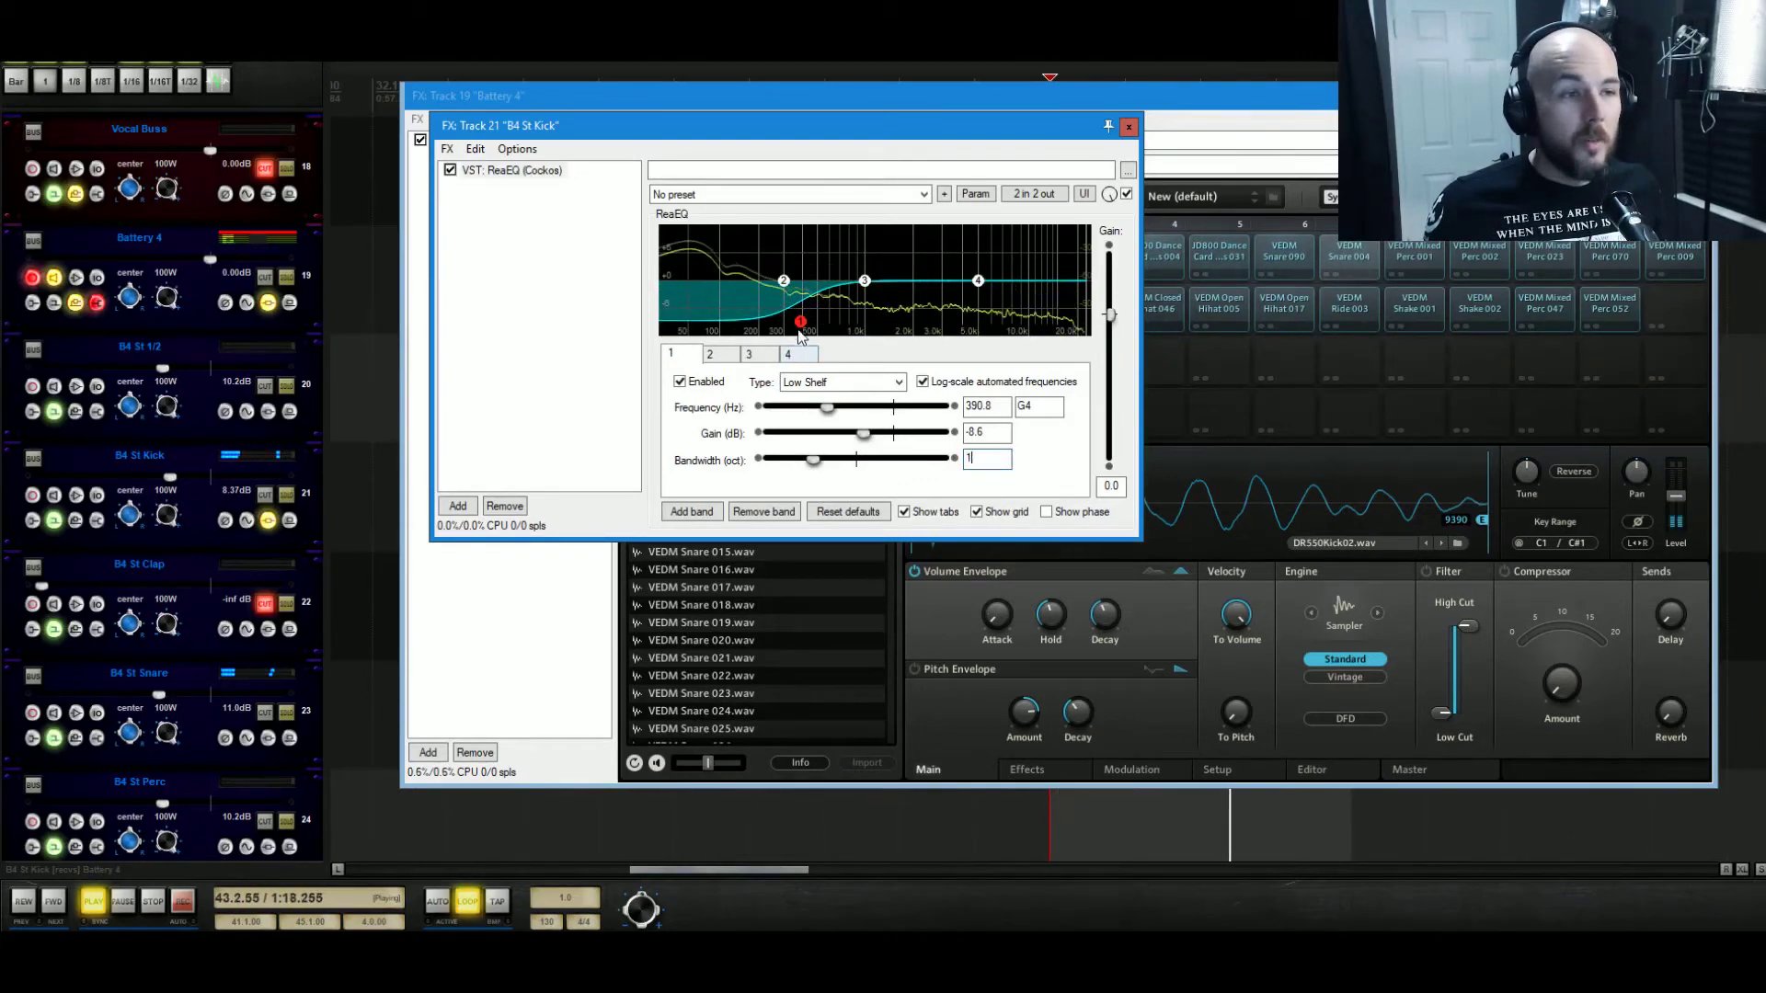
{"action": "left_click_drag", "start_coordinate": [801, 323], "coordinate": [719, 276]}
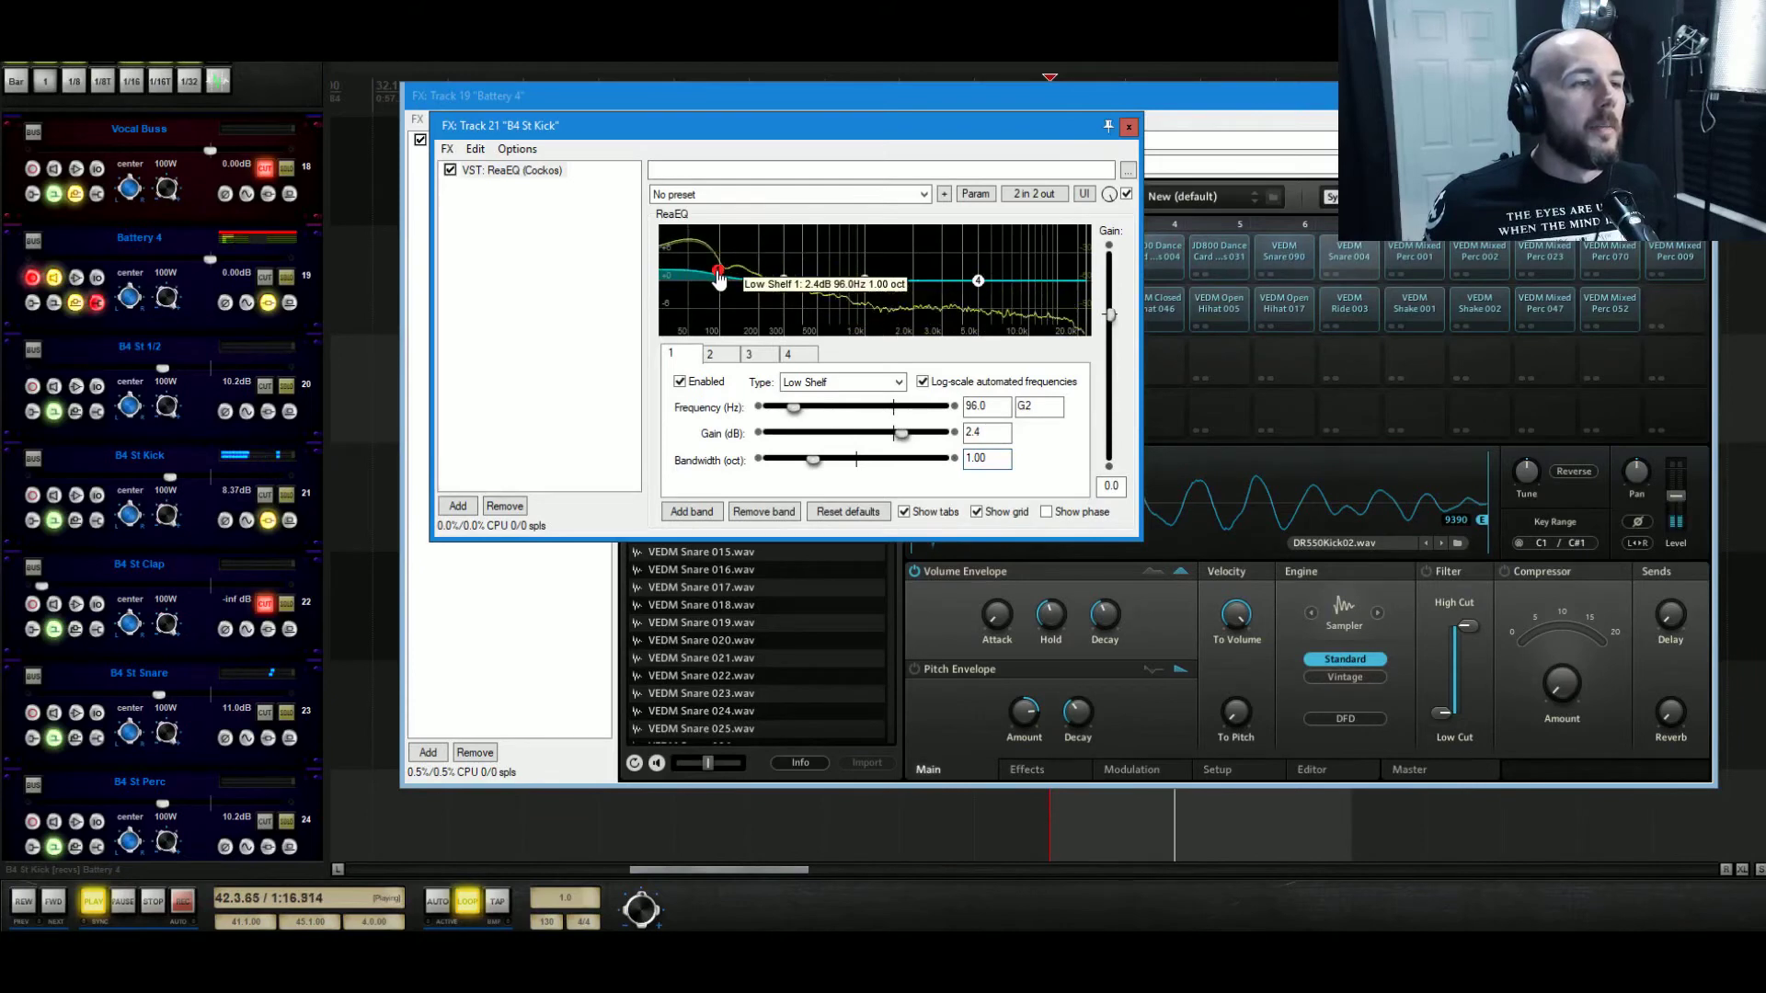
{"action": "left_click_drag", "start_coordinate": [719, 280], "coordinate": [720, 283]}
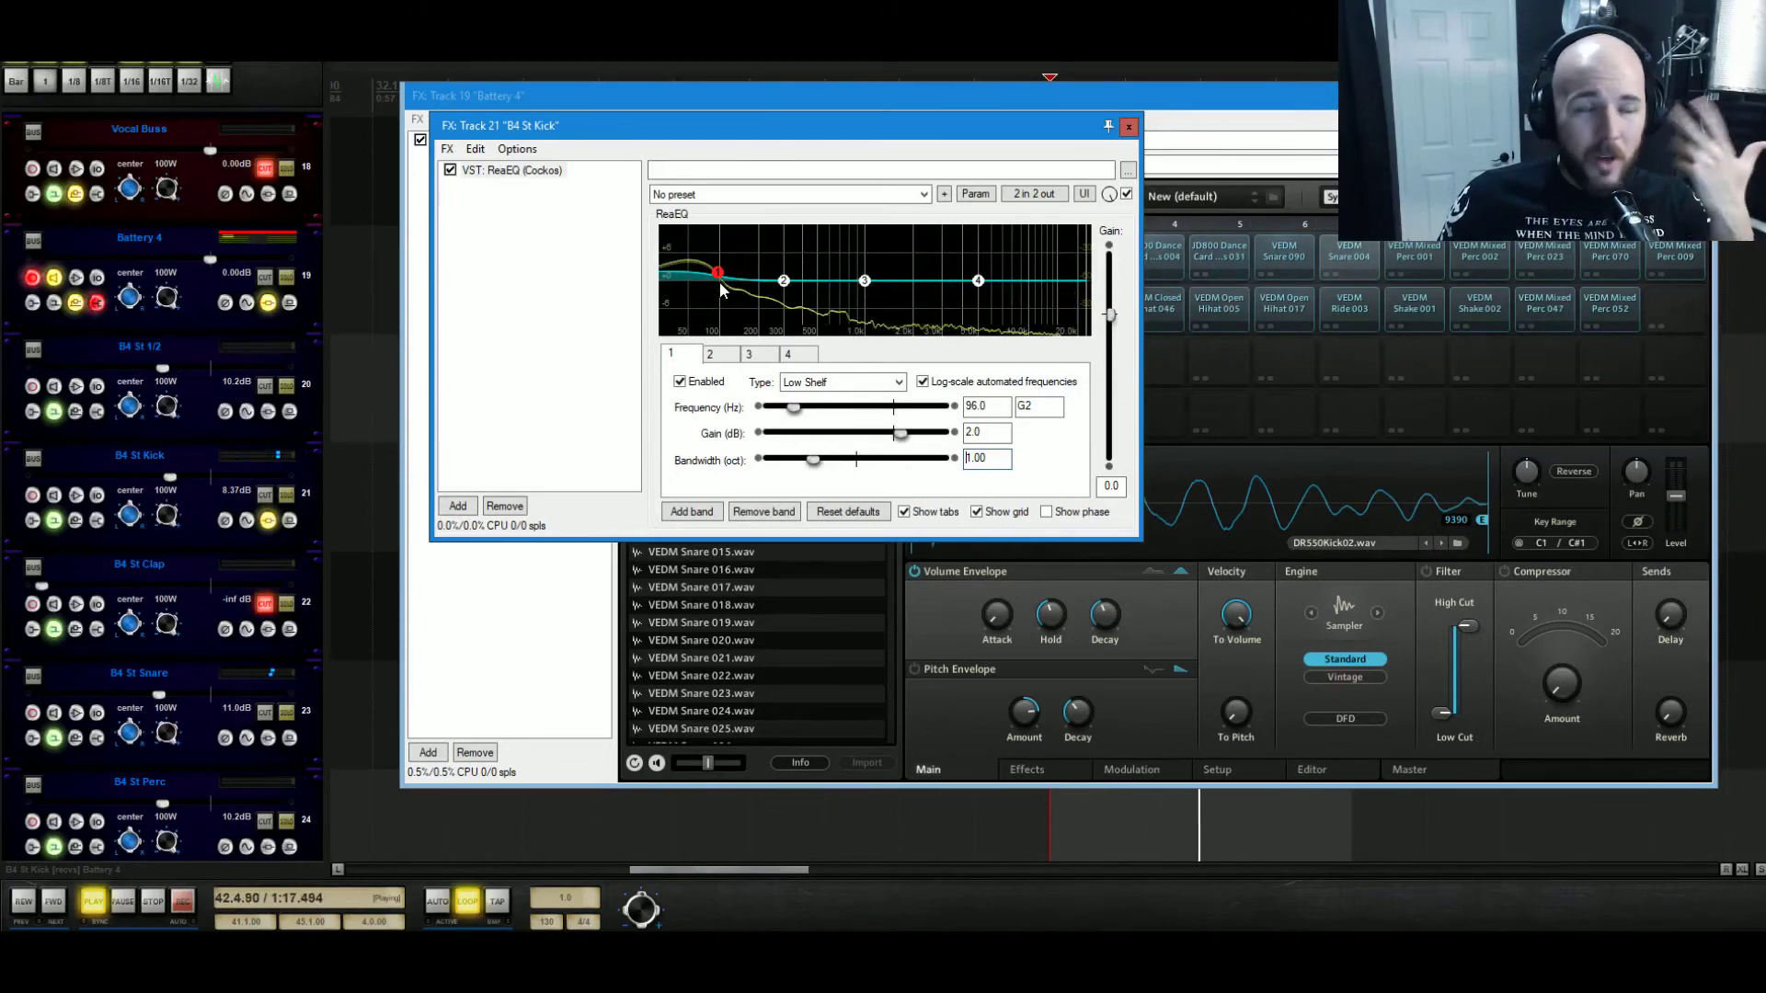
{"action": "left_click_drag", "start_coordinate": [717, 276], "coordinate": [717, 275]}
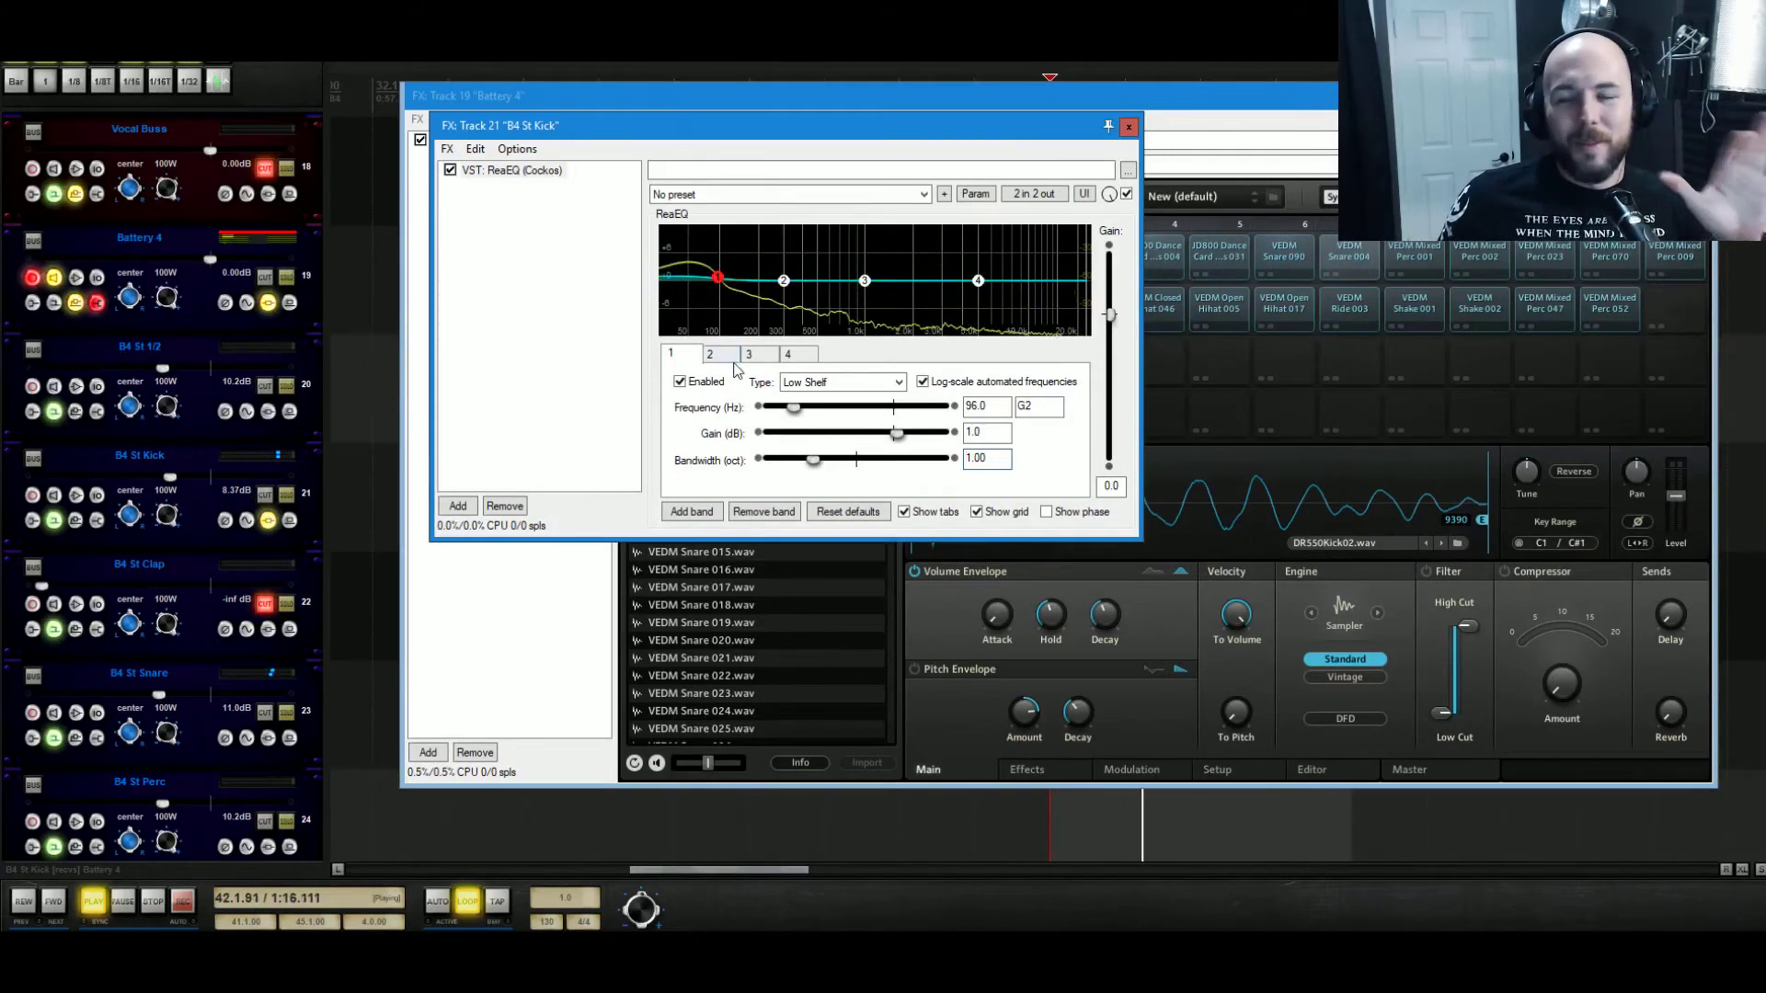
Set the kick EQ's high shelf to a 1.00 octave bandwidth and boost it about 6.4 dB at about 7771 Hz.
{"action": "left_click", "coordinate": [788, 354]}
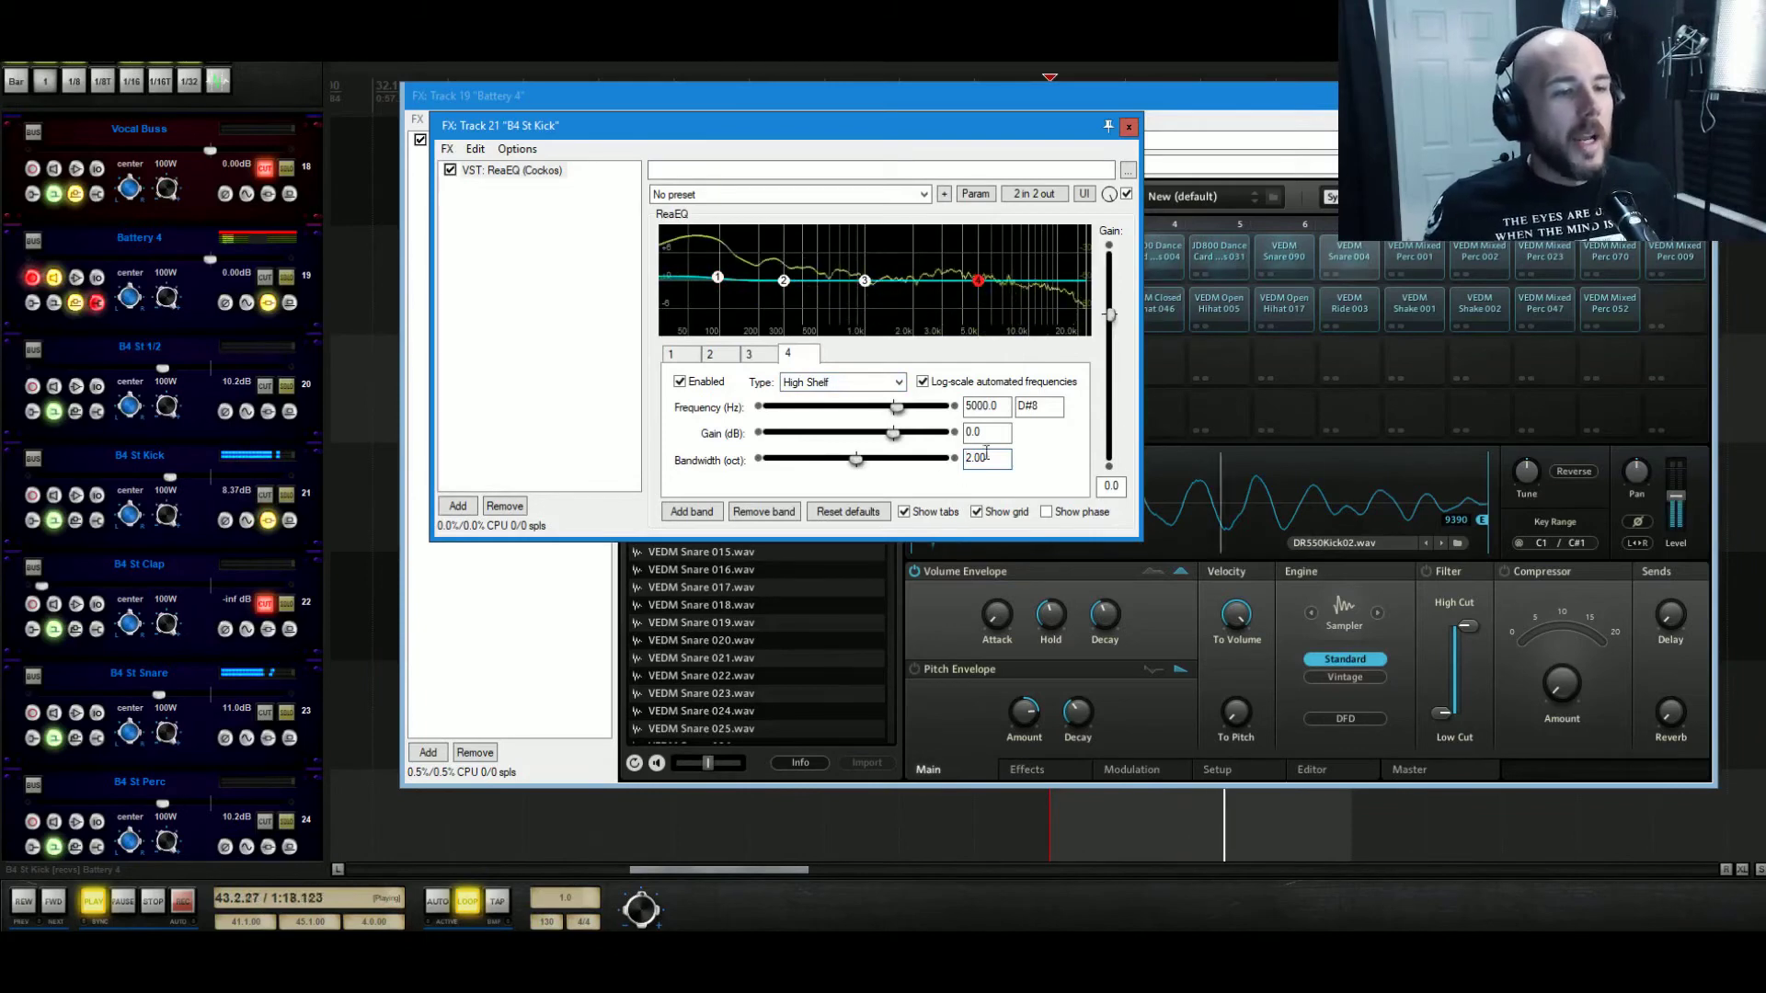
{"action": "double_click", "coordinate": [986, 457]}
{"action": "type", "text": "1"}
{"action": "mouse_move", "coordinate": [976, 284]}
{"action": "left_mouse_down"}
{"action": "mouse_move", "coordinate": [982, 249]}
{"action": "mouse_move", "coordinate": [998, 252]}
{"action": "mouse_move", "coordinate": [976, 261]}
{"action": "left_mouse_up"}
{"action": "right_click", "coordinate": [981, 261]}
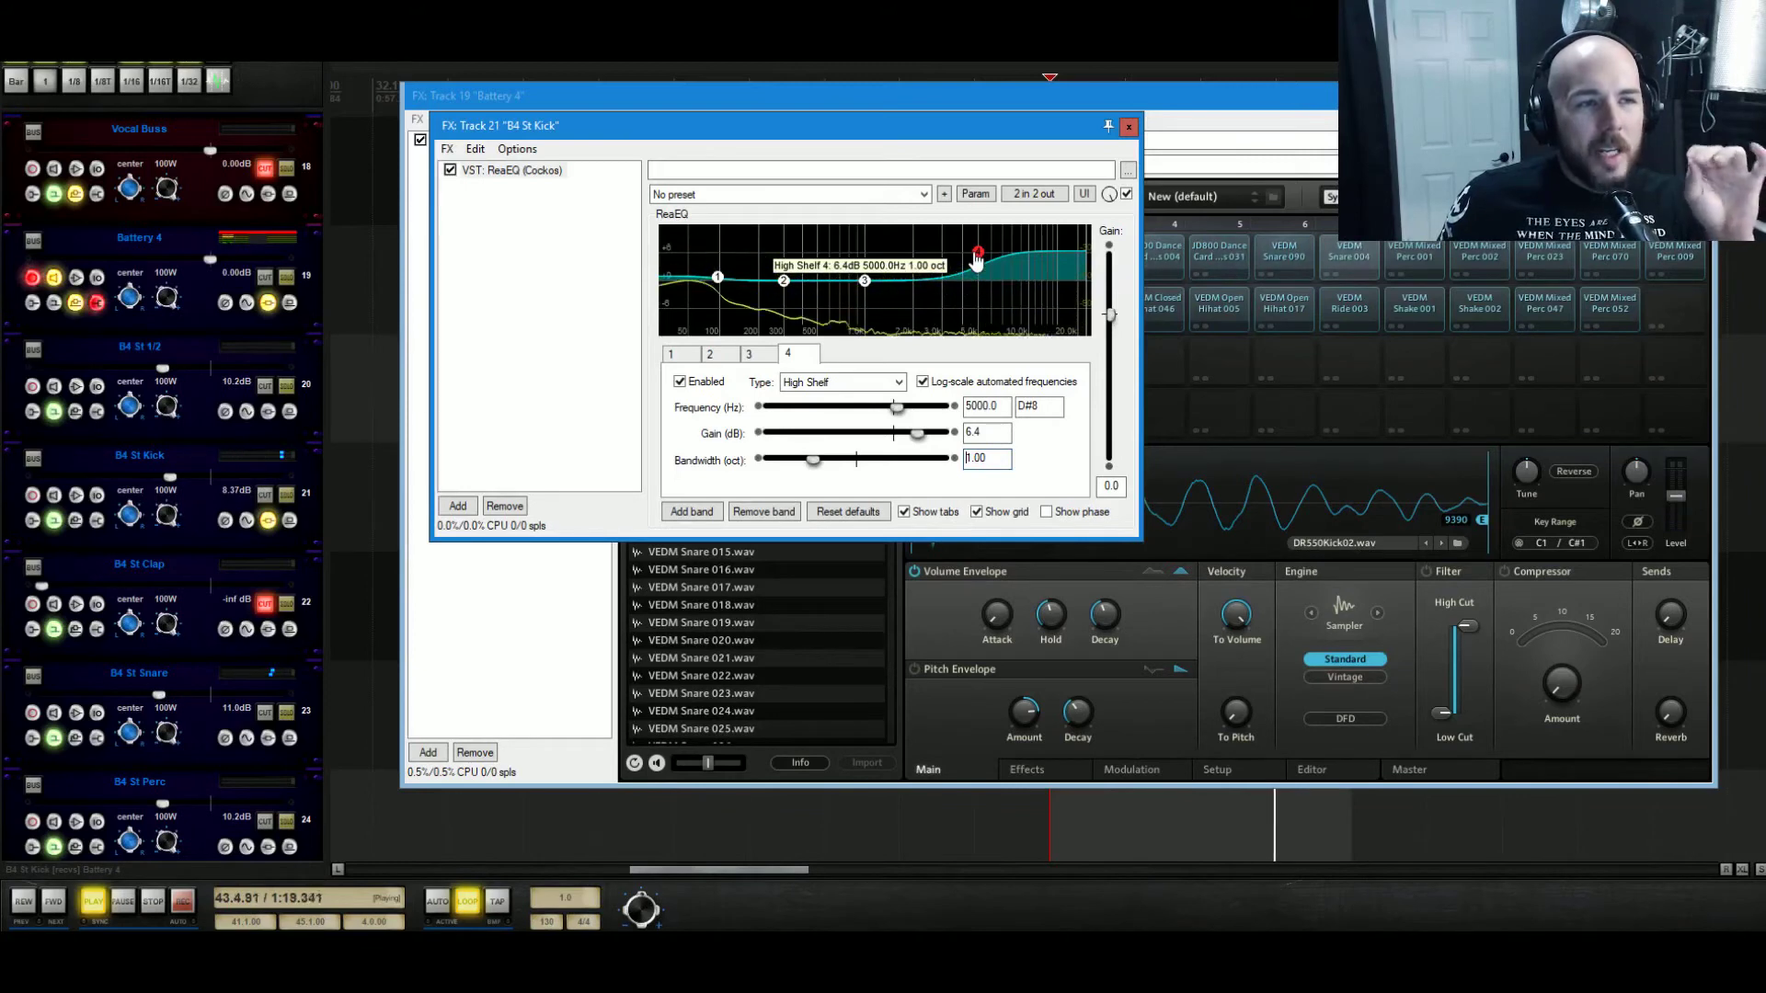
{"action": "left_click_drag", "start_coordinate": [977, 262], "coordinate": [1015, 264]}
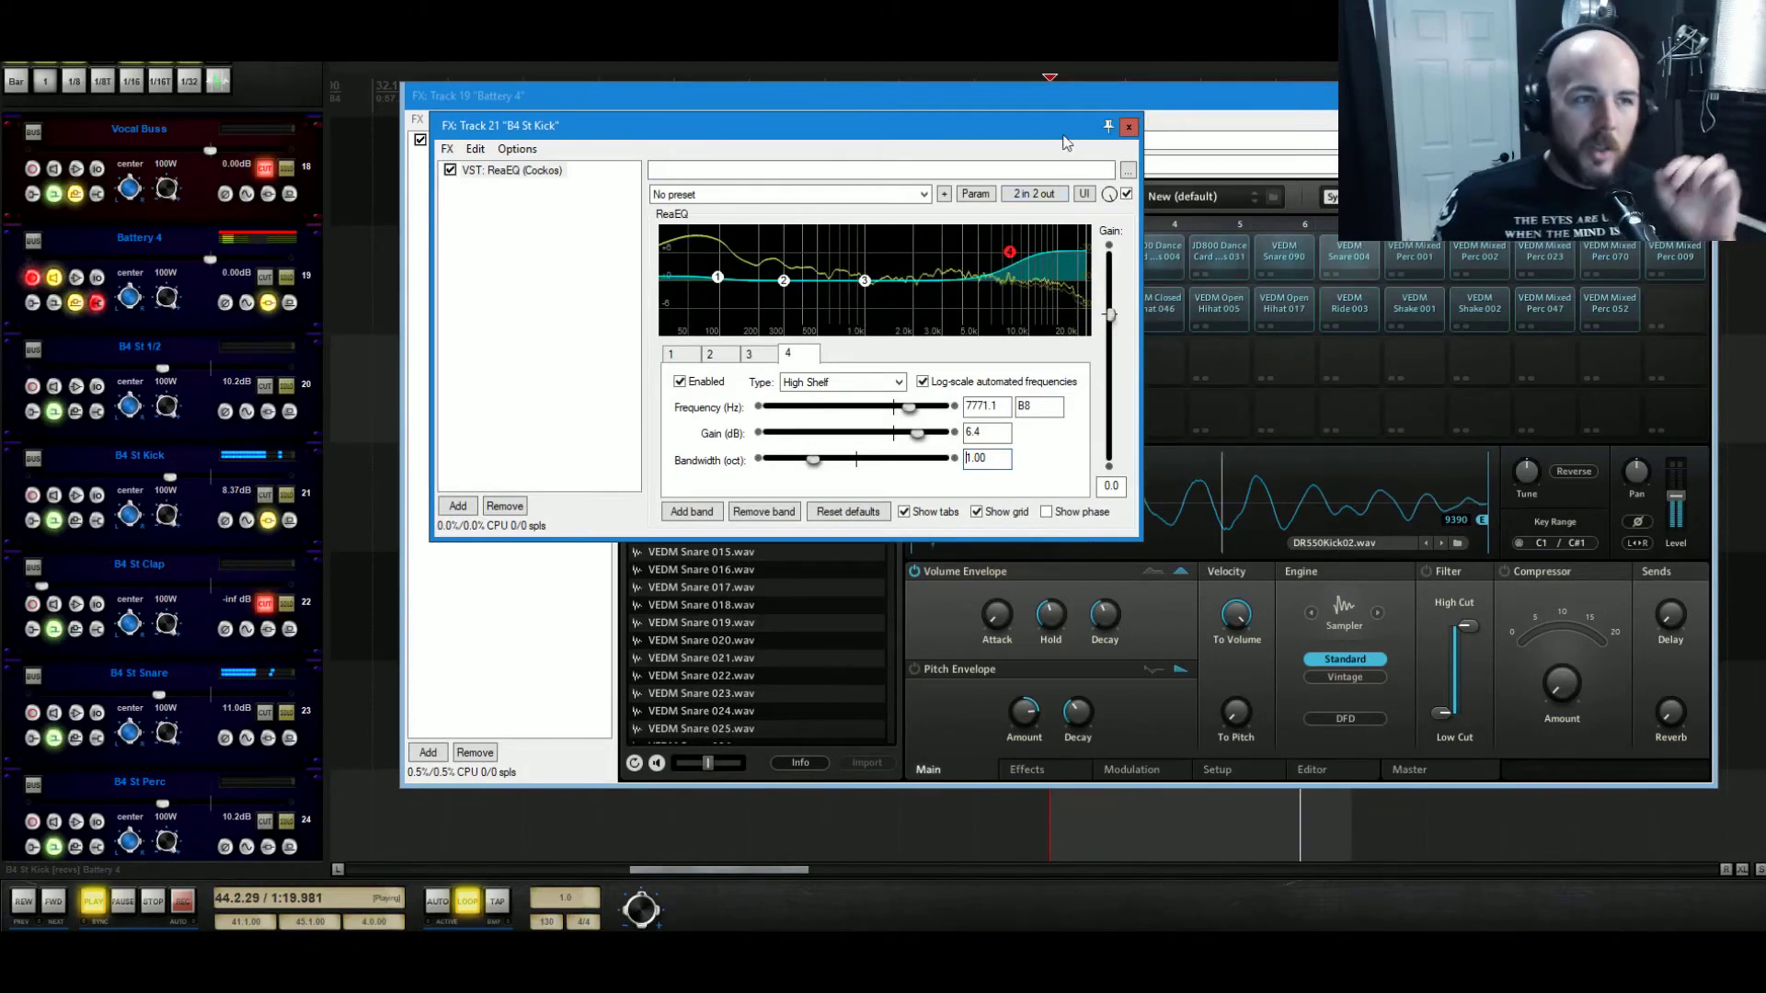
Stop playback and lower the volumes of tracks B4 St Perc through B4 St Taiko together to -14.8 dB.
{"action": "left_click", "coordinate": [1129, 127]}
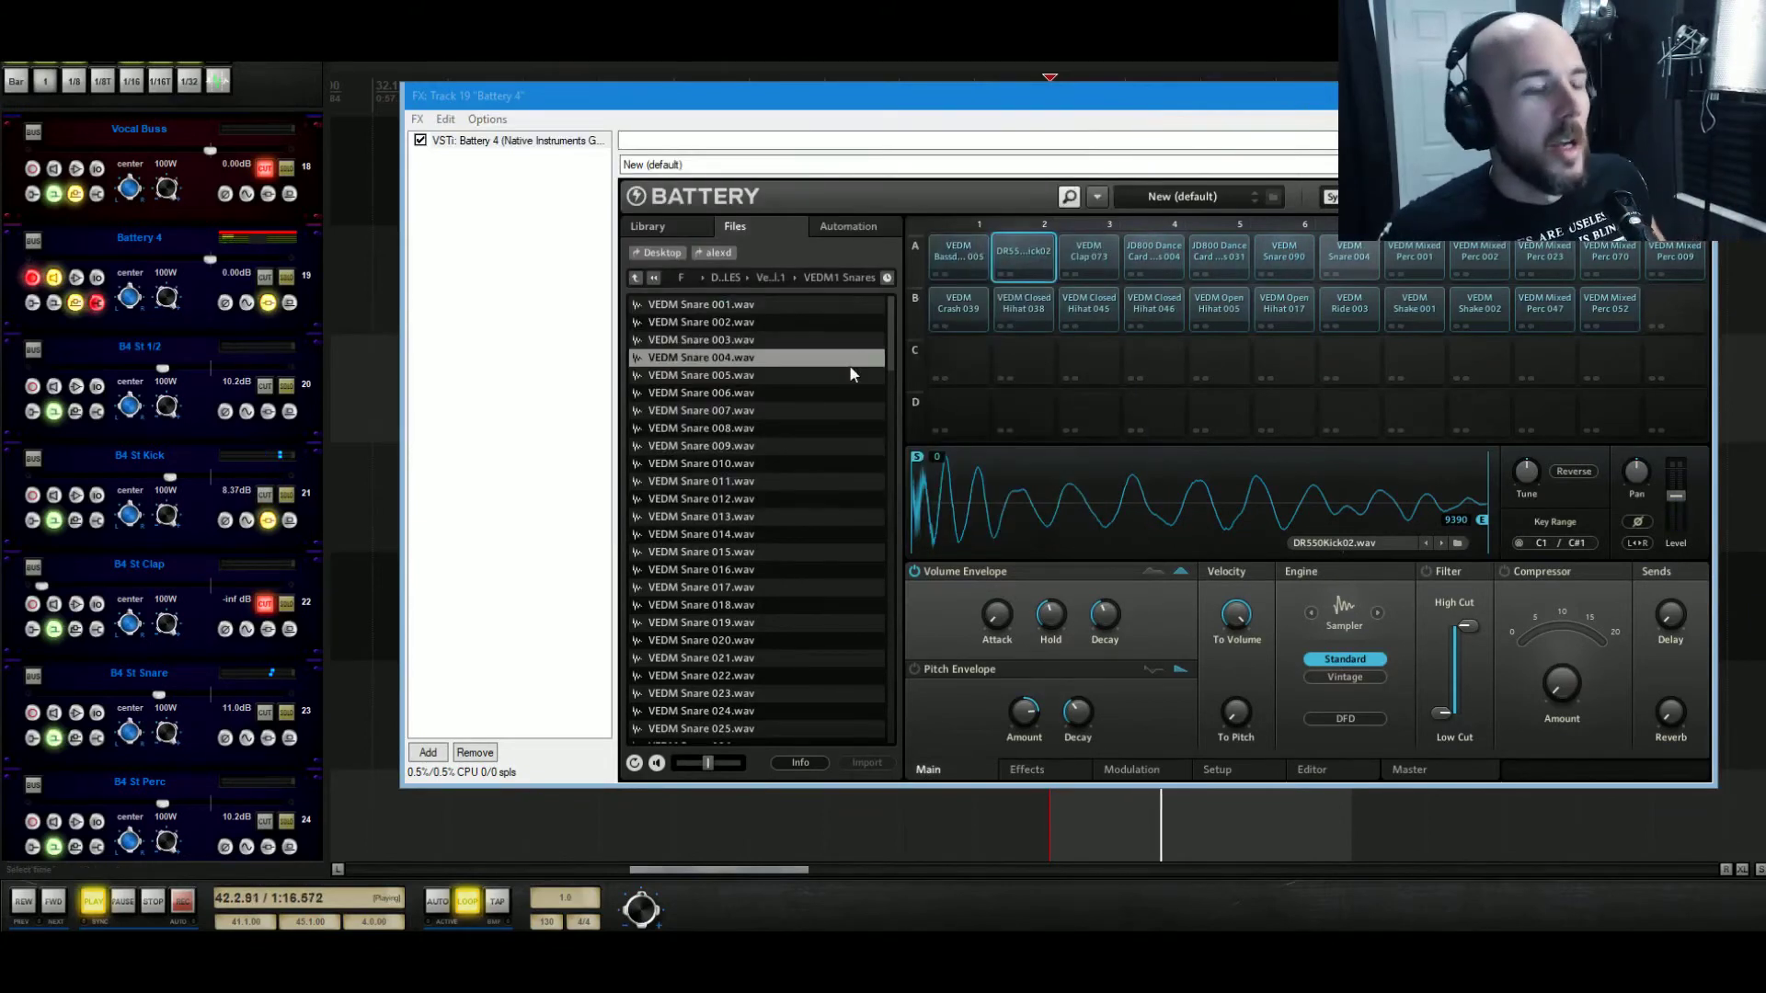
{"action": "key", "text": "space"}
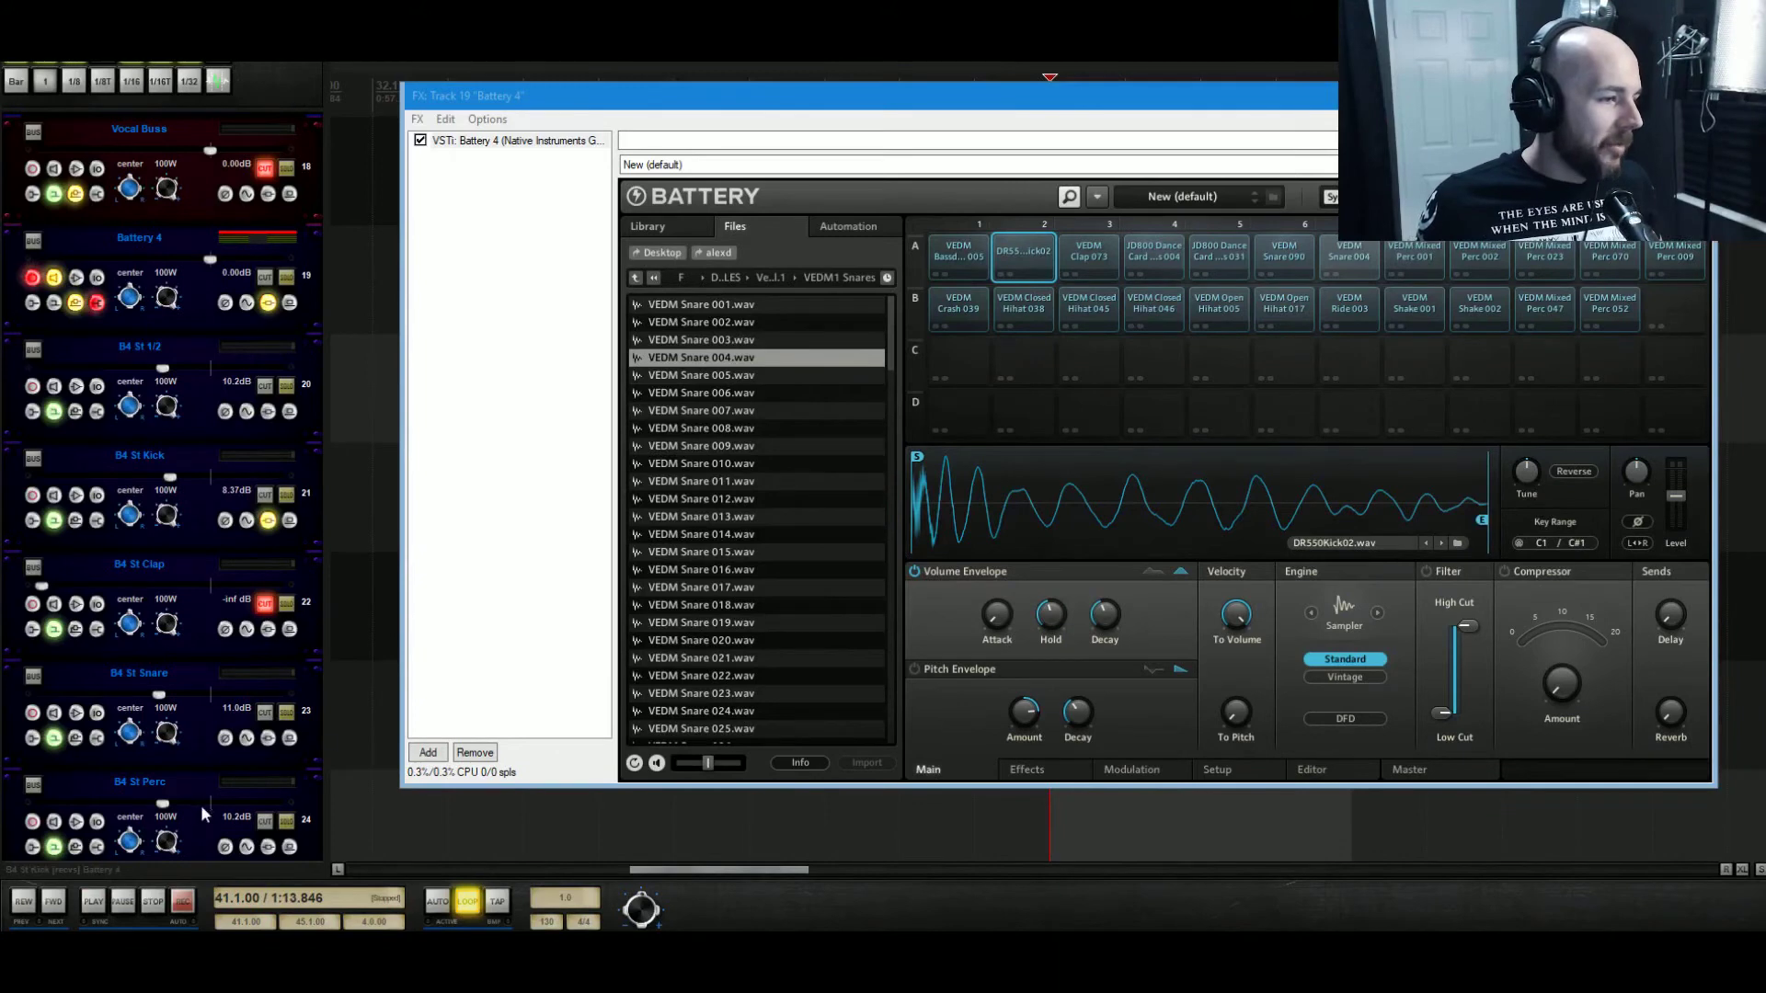
{"action": "scroll", "coordinate": [223, 786], "scroll_direction": "down", "scroll_amount": 6}
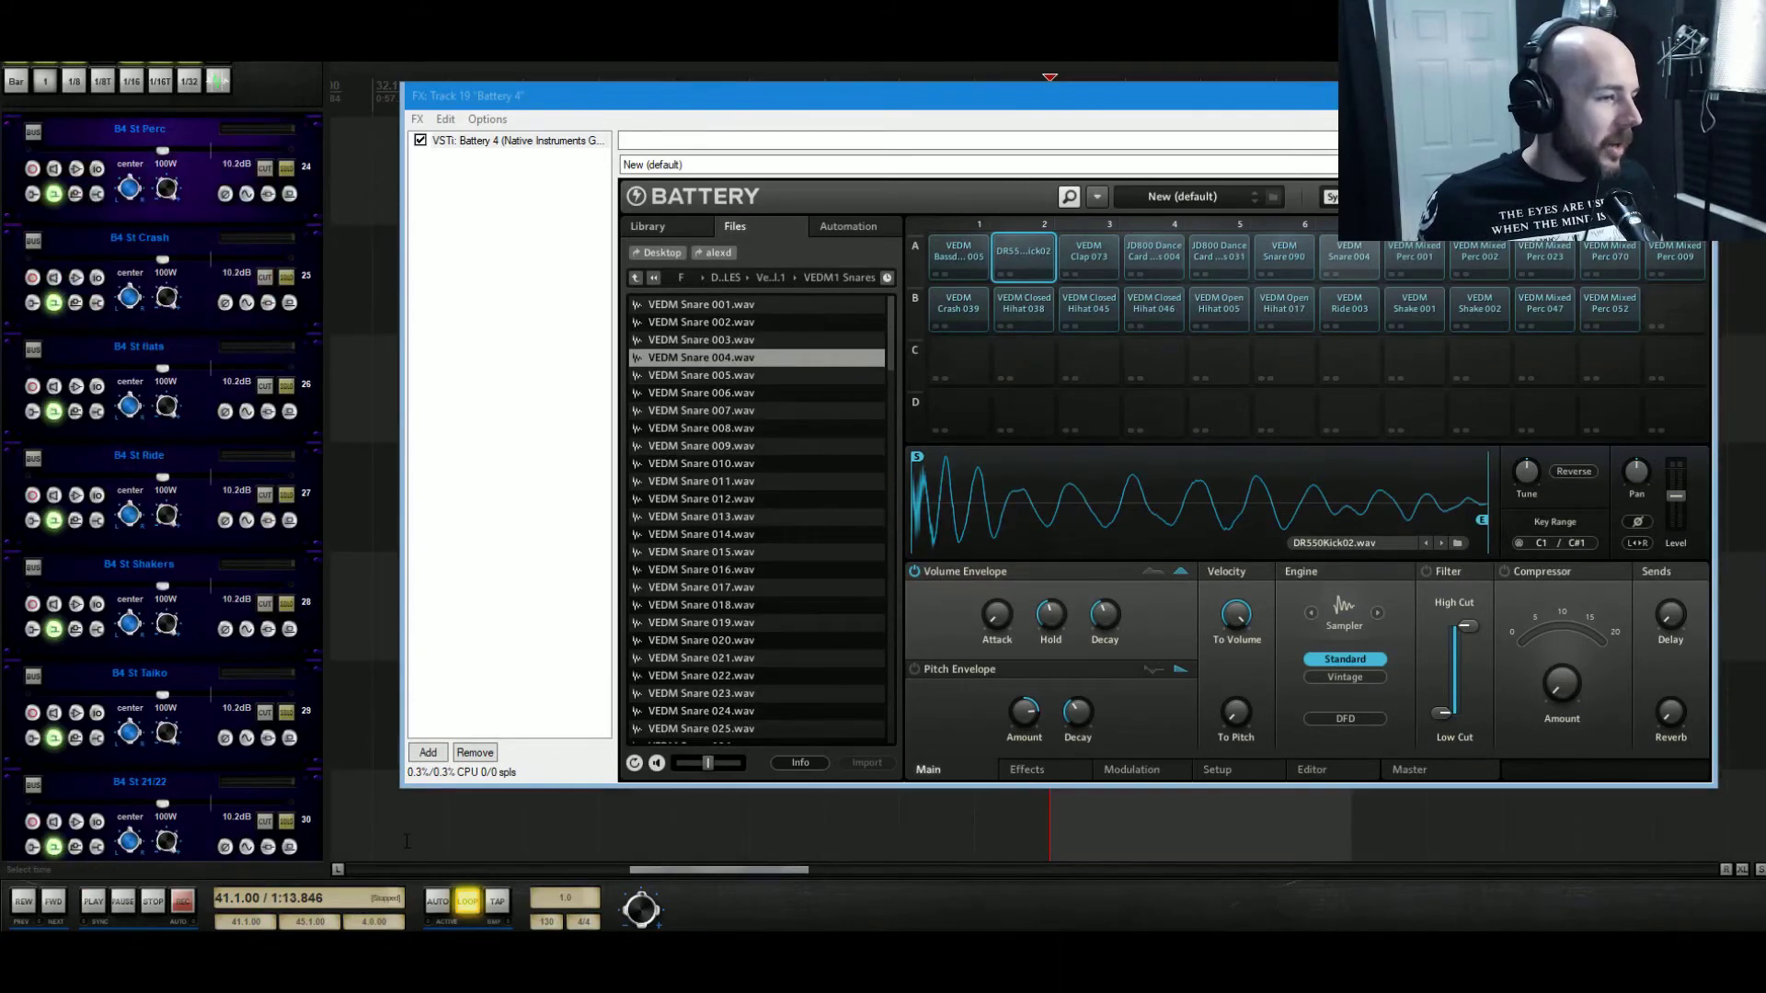
{"action": "scroll", "coordinate": [406, 841], "scroll_direction": "down", "scroll_amount": 1}
{"action": "left_click", "coordinate": [214, 628], "text": "shift"}
{"action": "left_click_drag", "start_coordinate": [167, 587], "coordinate": [152, 598]}
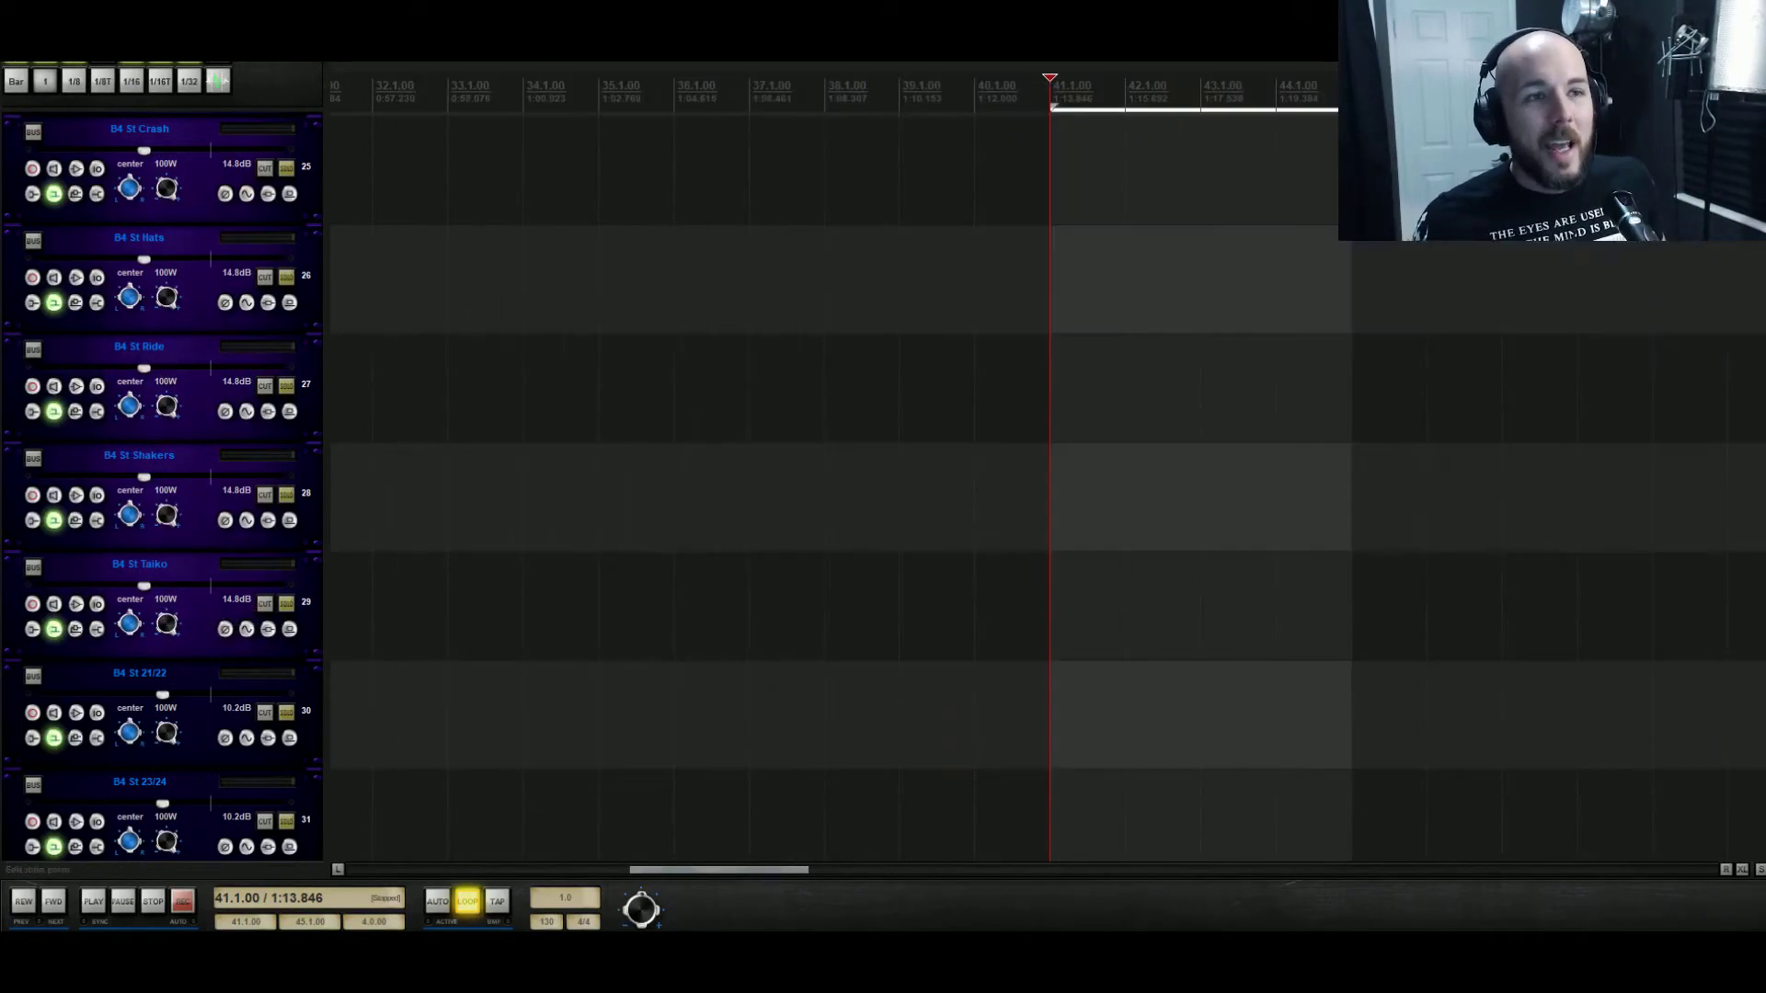
Open the MIDI item on the Battery 4 track for note editing and audition the G2 sound.
{"action": "scroll", "coordinate": [1297, 368], "scroll_direction": "up", "scroll_amount": 5}
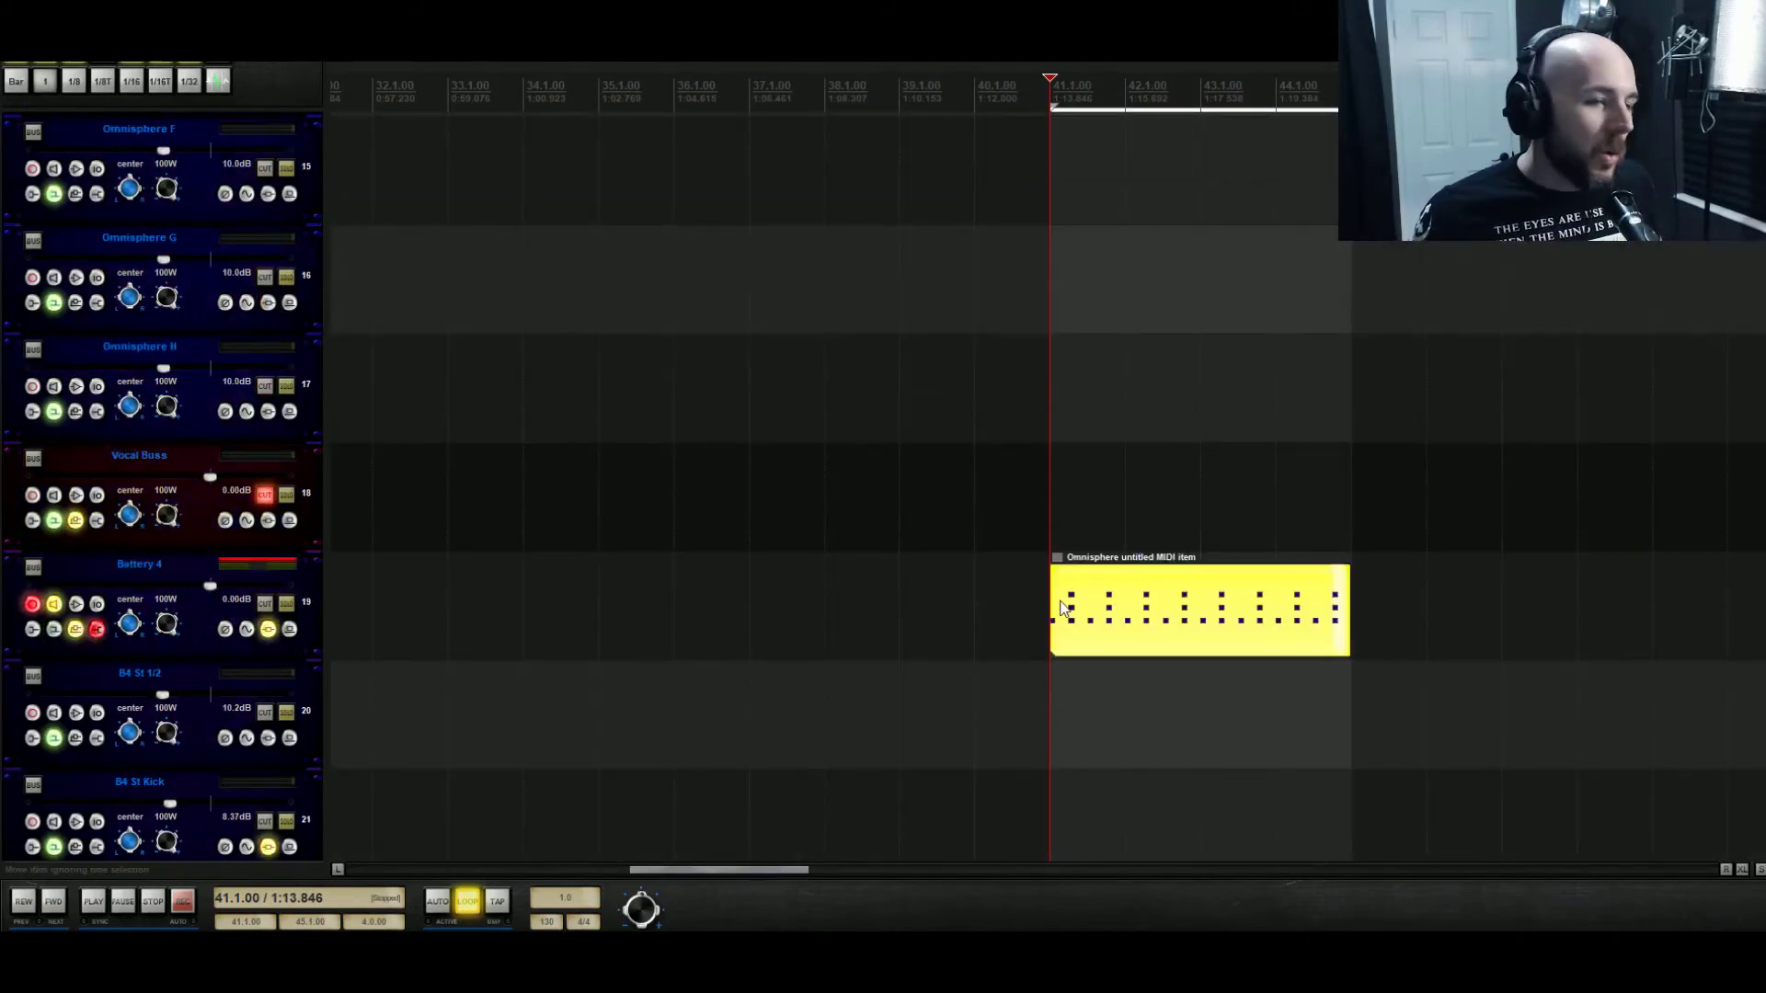
{"action": "double_click", "coordinate": [1061, 607]}
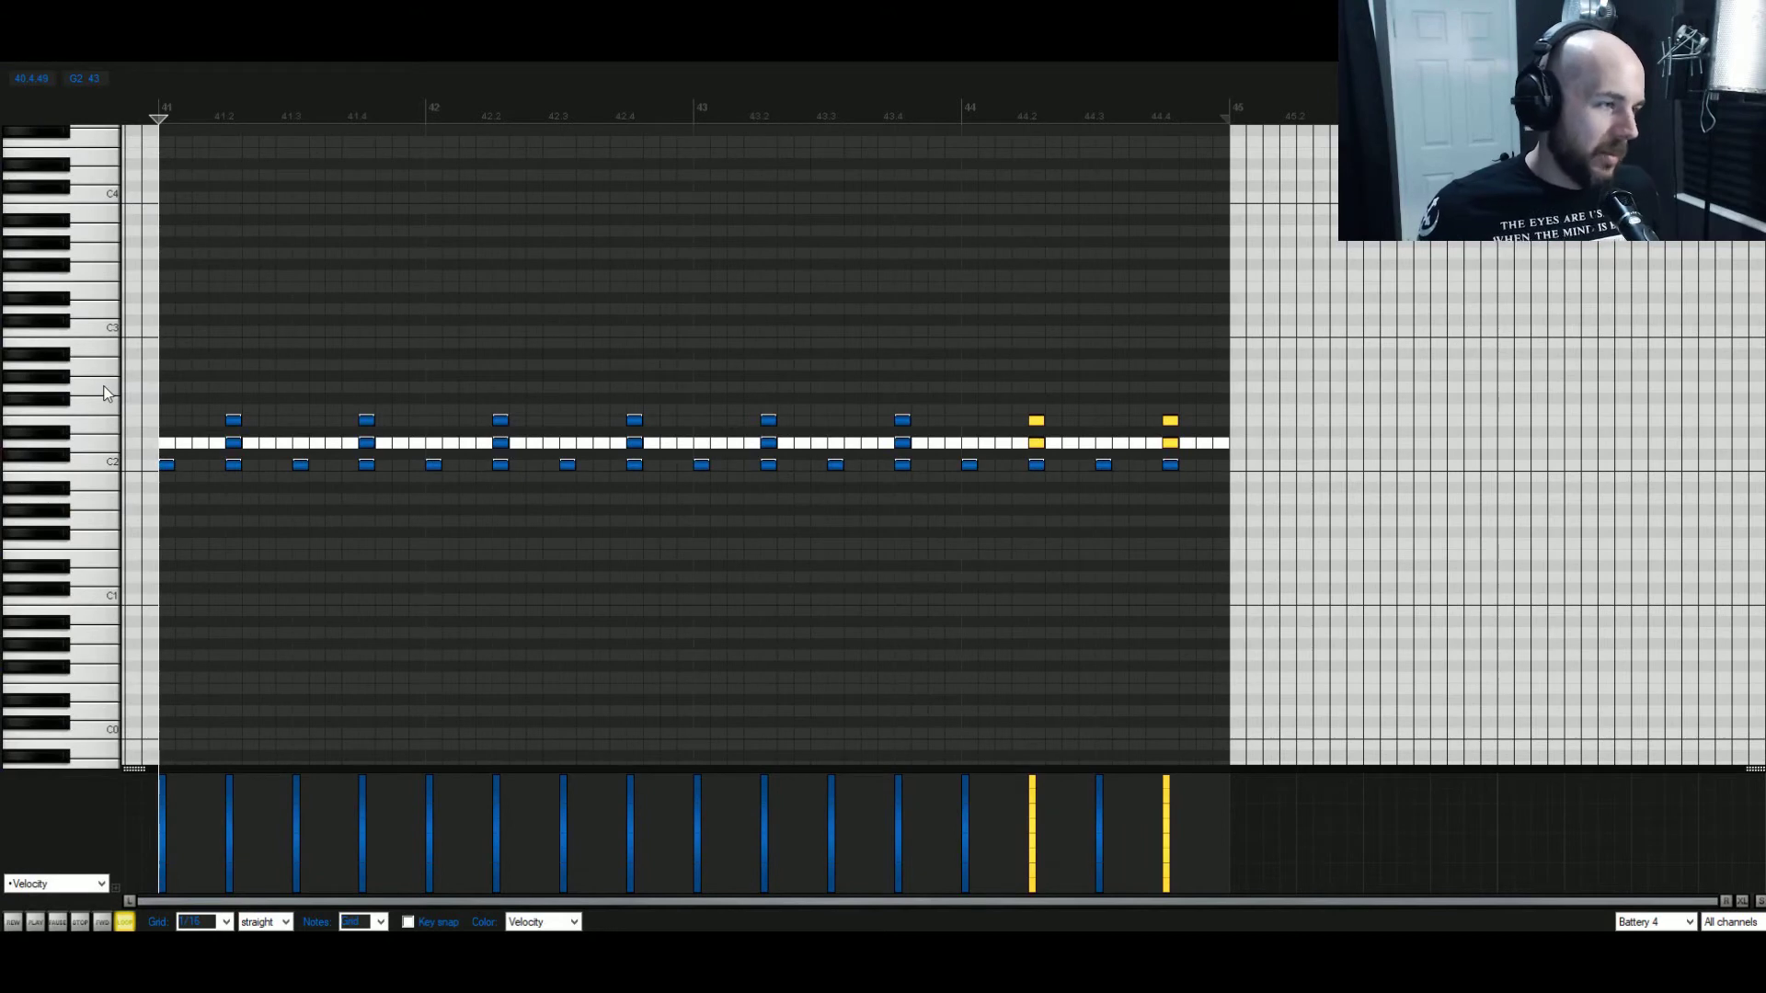
{"action": "left_click", "coordinate": [103, 393]}
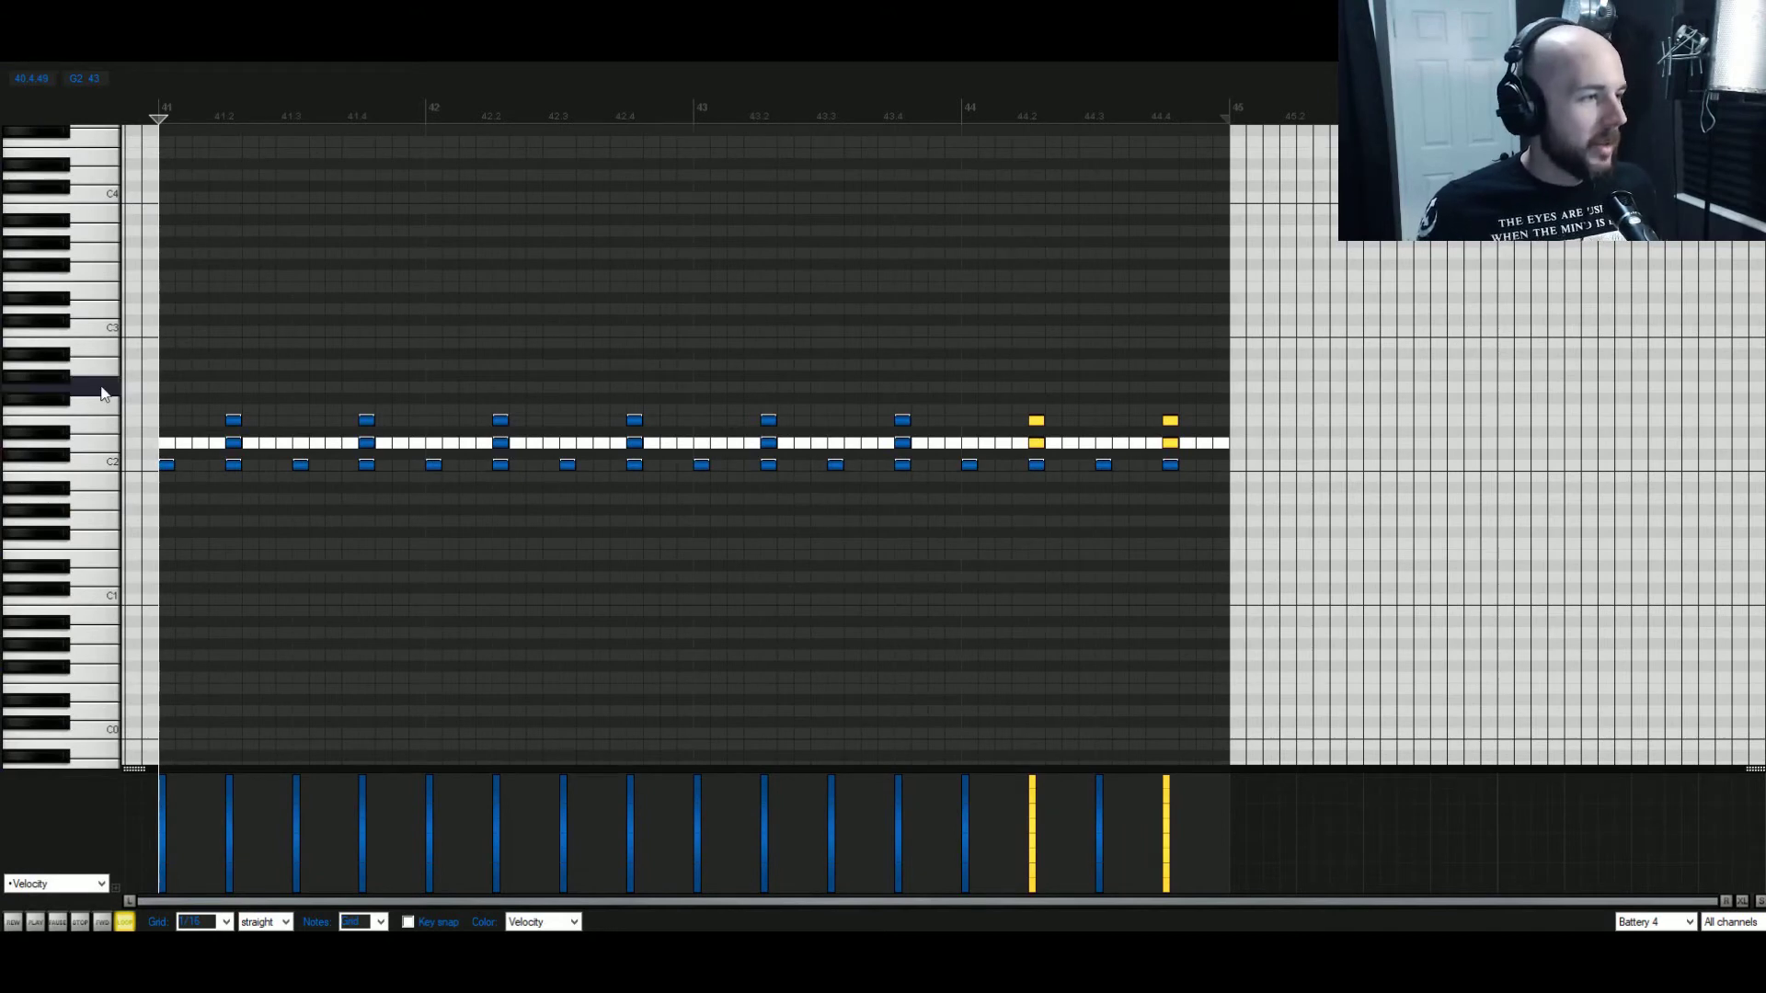
Add pairs of sixteenth G2 notes directly before beats 41.2 and 42.2, playing the pattern back between the pairs.
{"action": "left_click", "coordinate": [199, 387]}
{"action": "left_click", "coordinate": [217, 388]}
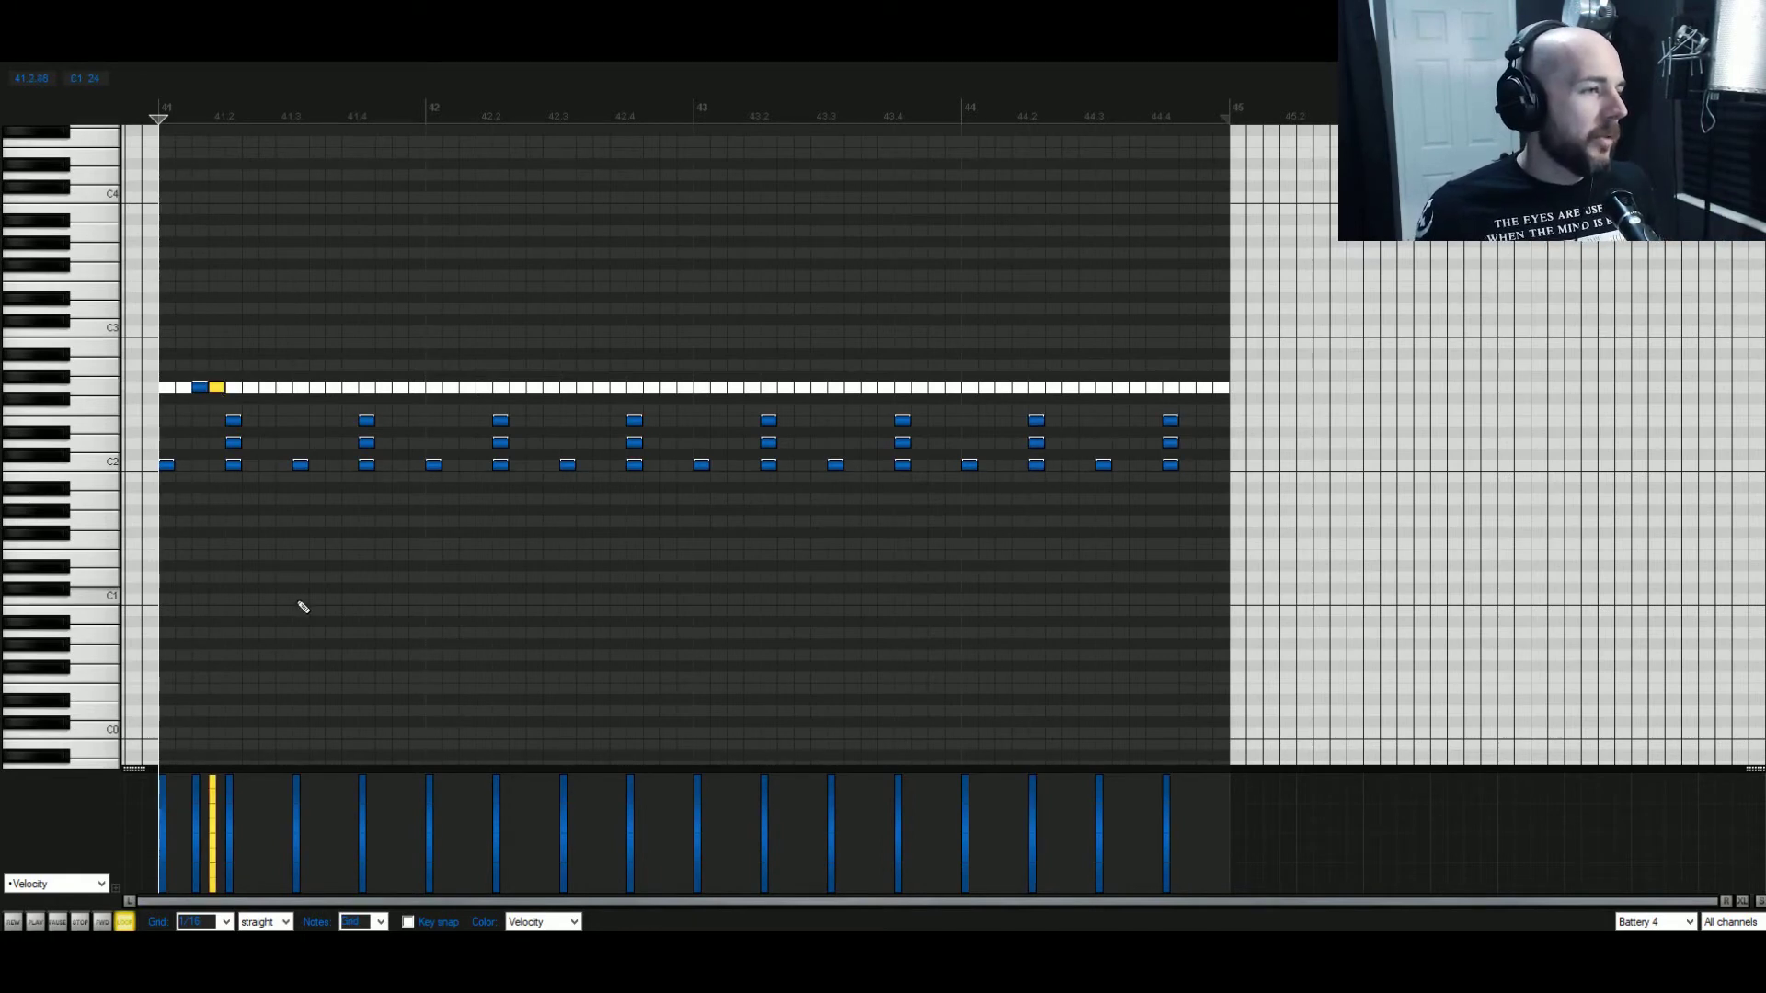
{"action": "key", "text": "space"}
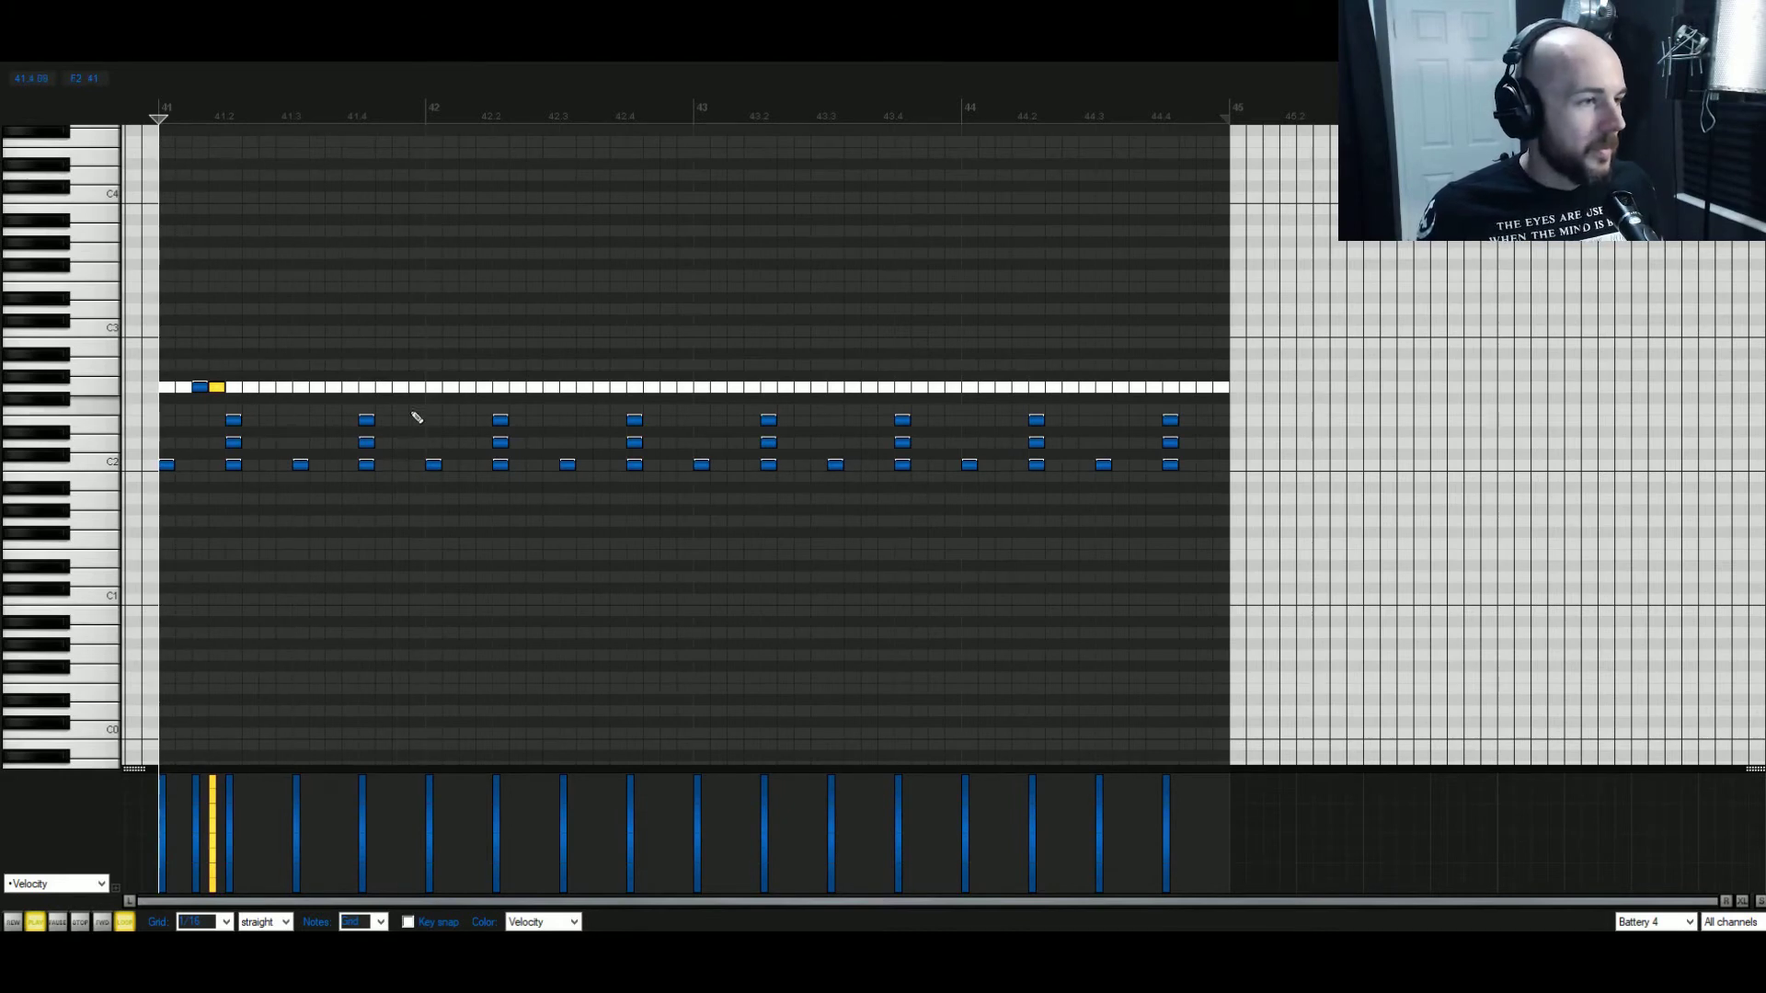
{"action": "key", "text": "space"}
{"action": "left_click", "coordinate": [471, 388]}
{"action": "left_click", "coordinate": [485, 388]}
Move all four G2 notes later, first to just before beats 41.3 and 42.3, then 41.4 and 42.4, playing back each position.
{"action": "mouse_move", "coordinate": [580, 318]}
{"action": "left_mouse_down"}
{"action": "mouse_move", "coordinate": [228, 394]}
{"action": "mouse_move", "coordinate": [190, 381]}
{"action": "mouse_move", "coordinate": [685, 404]}
{"action": "left_mouse_up"}
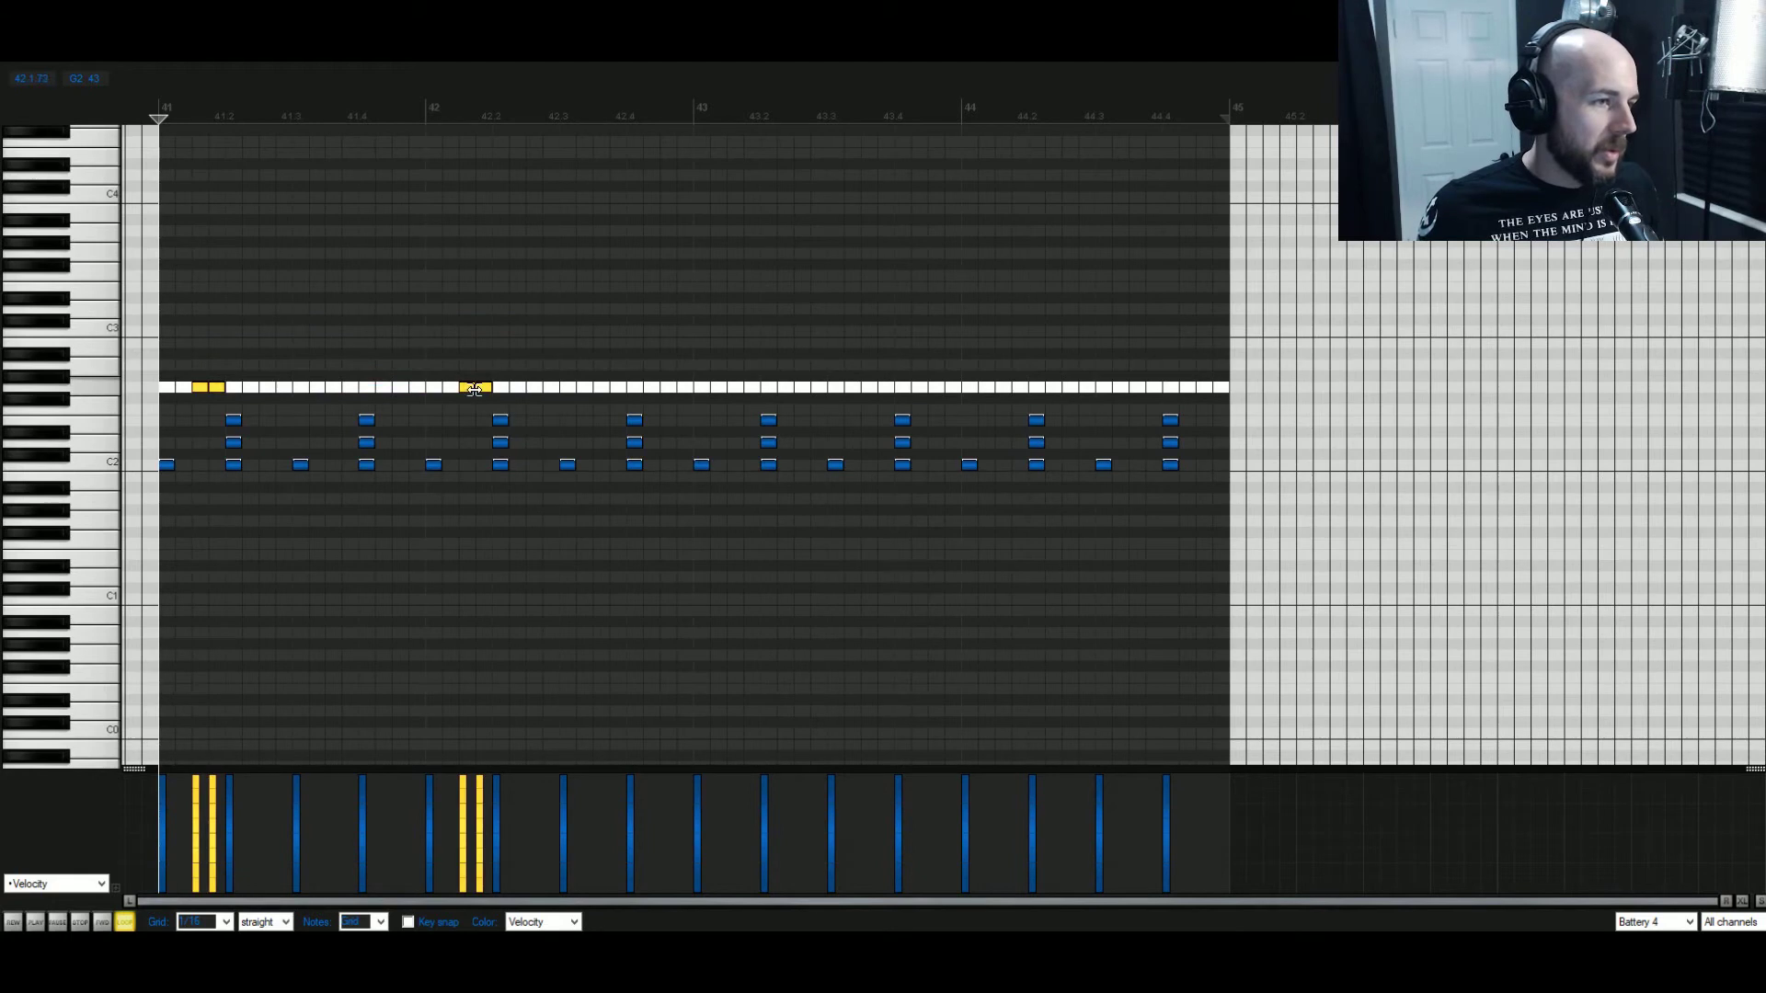
{"action": "left_click_drag", "start_coordinate": [480, 394], "coordinate": [552, 397]}
{"action": "key", "text": "space"}
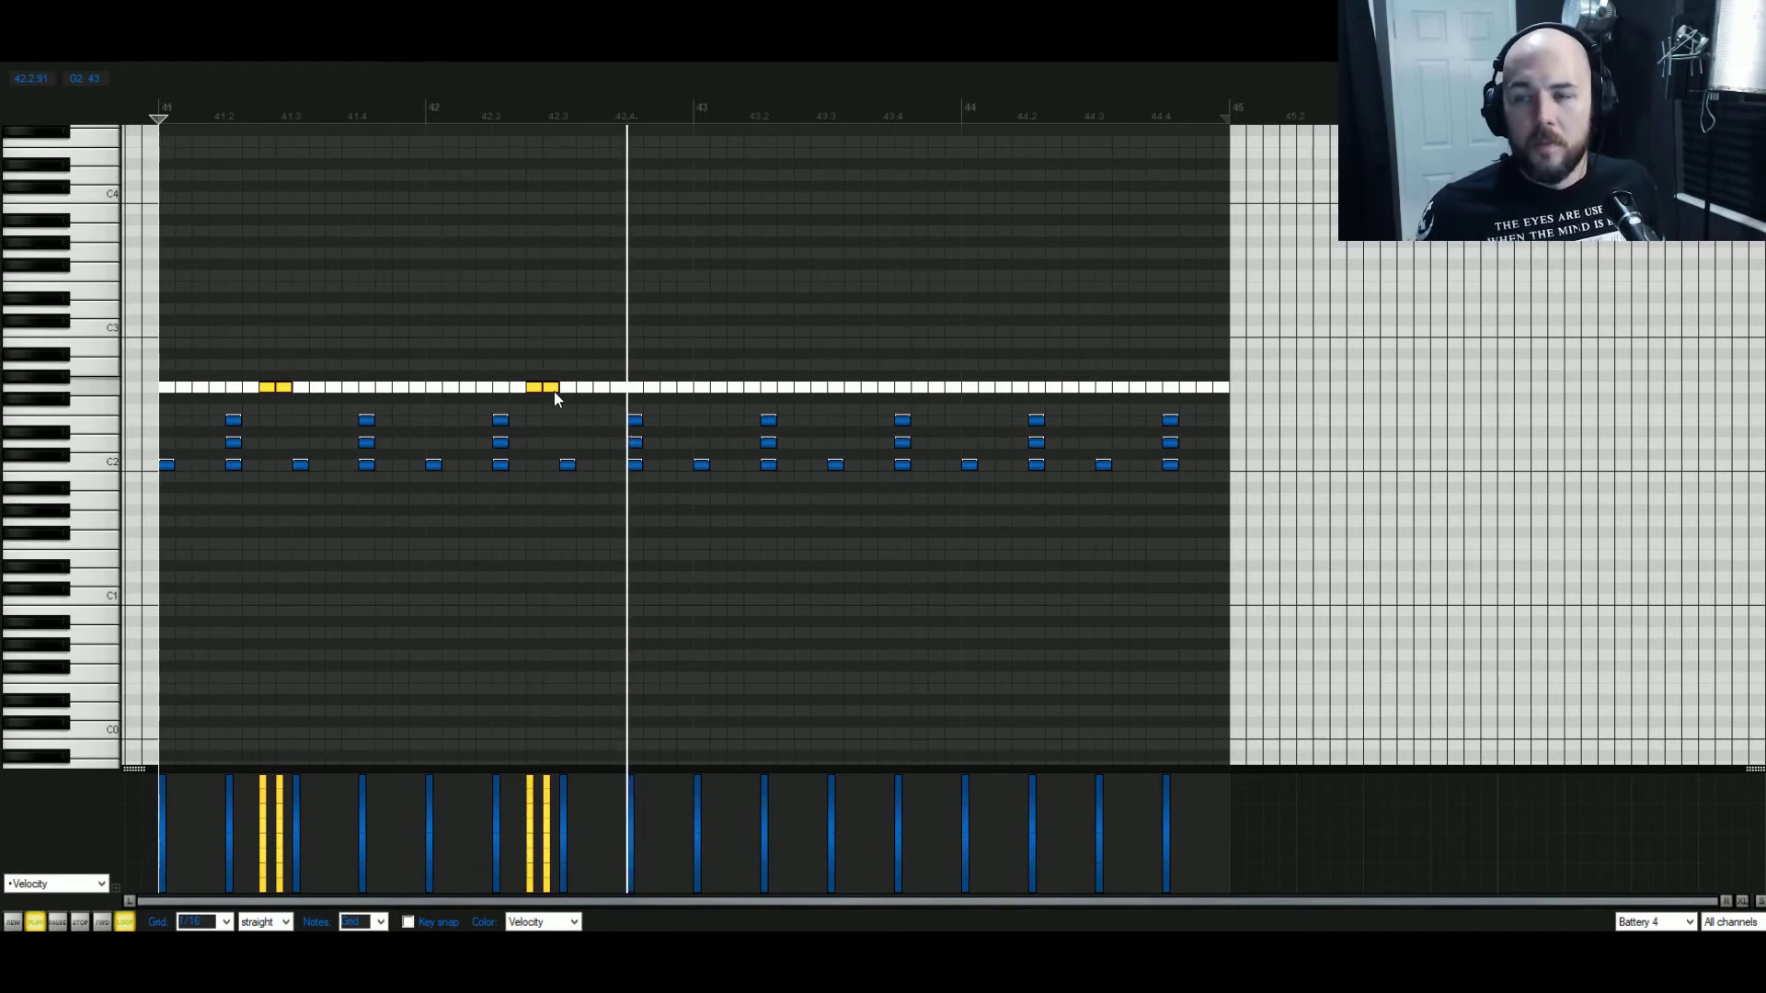
{"action": "key", "text": "space"}
{"action": "left_click_drag", "start_coordinate": [554, 390], "coordinate": [616, 397]}
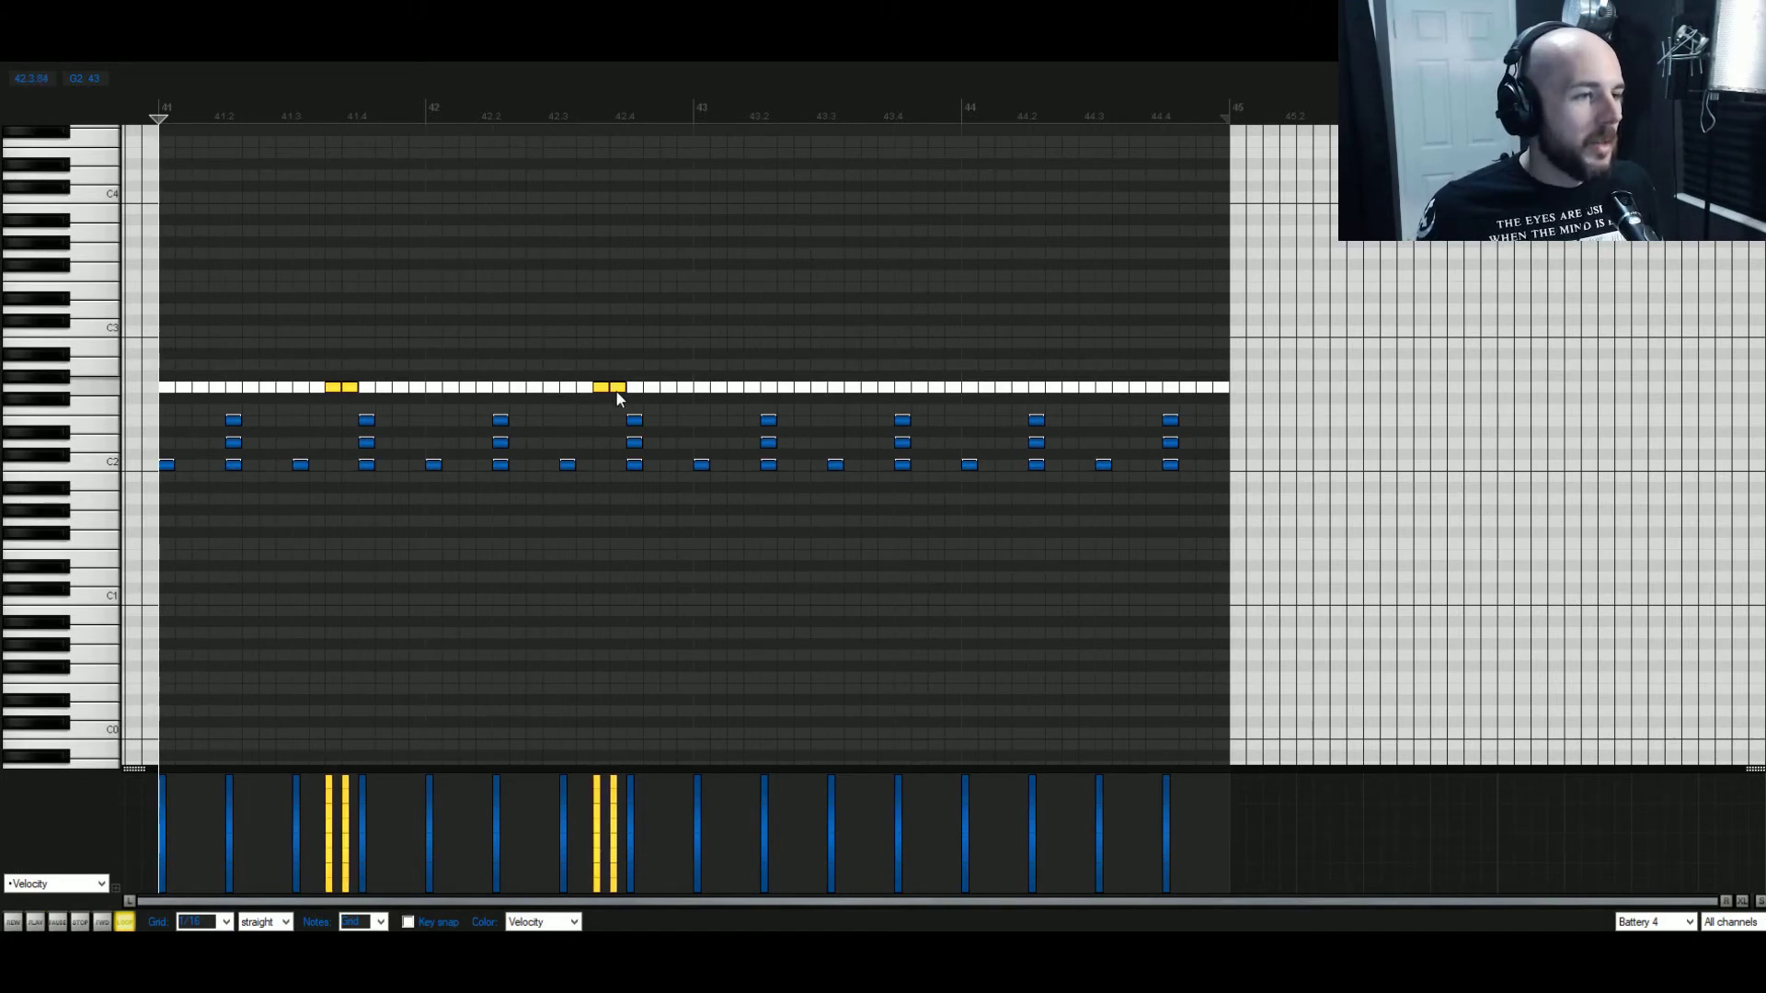
{"action": "key", "text": "space"}
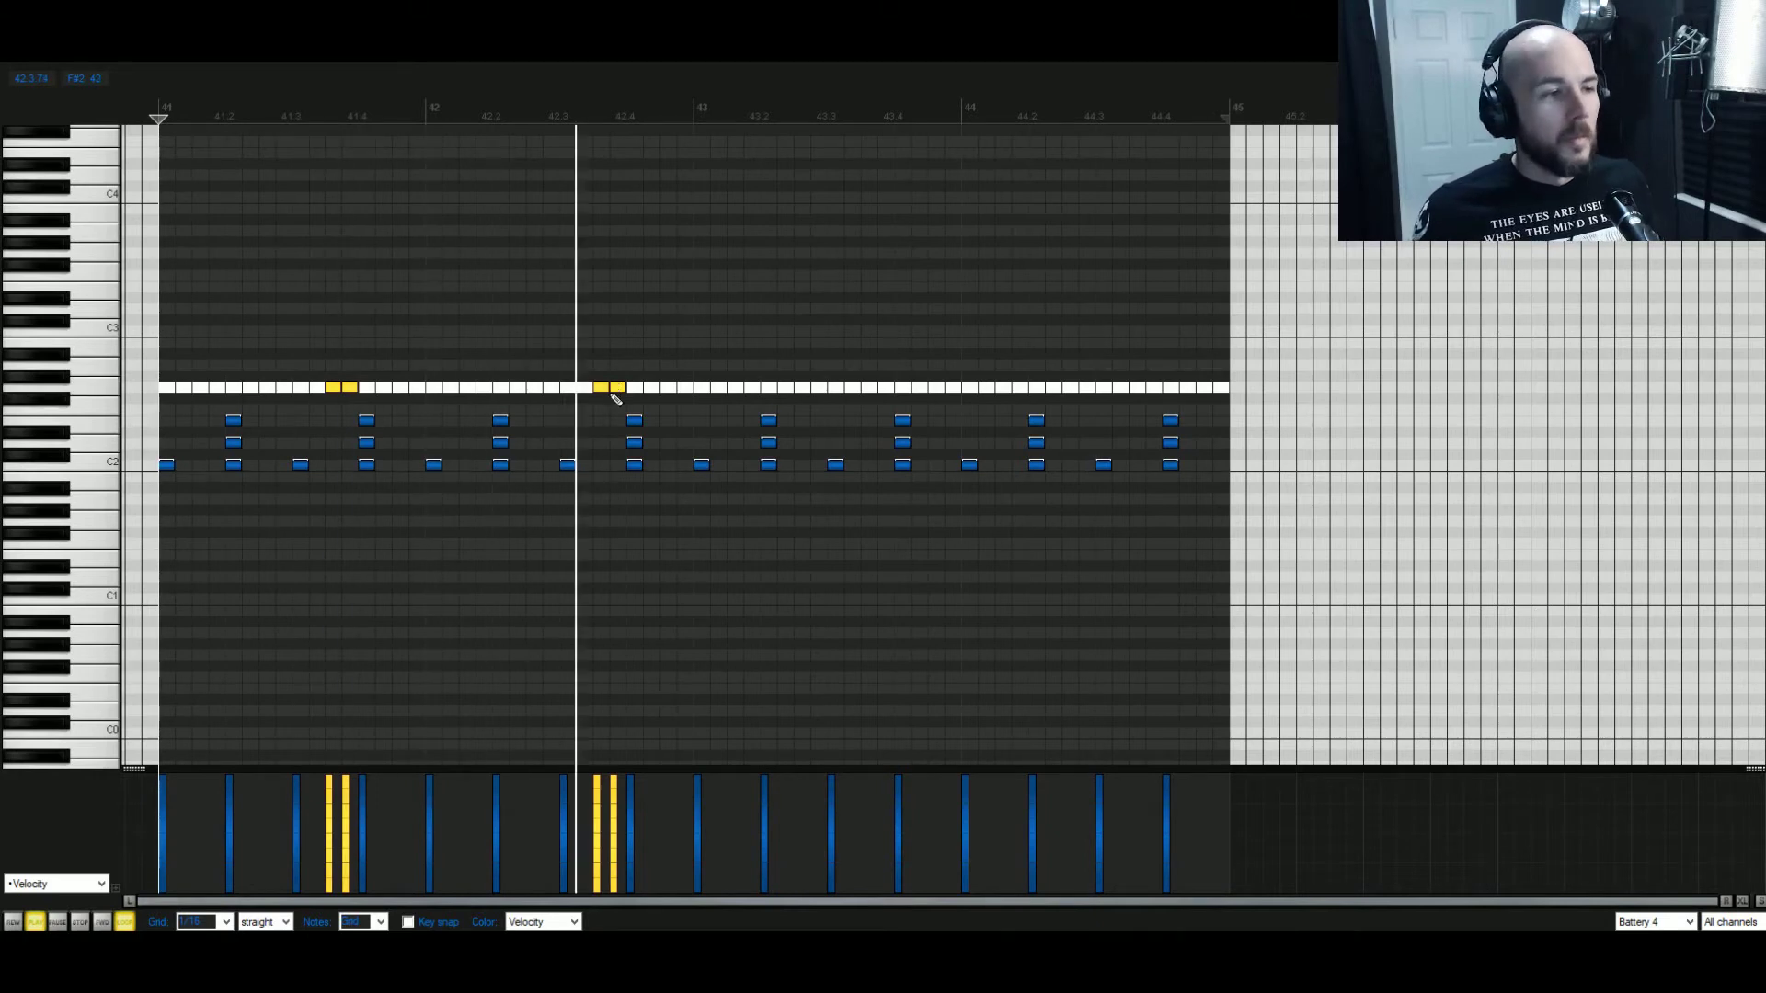
{"action": "key", "text": "space"}
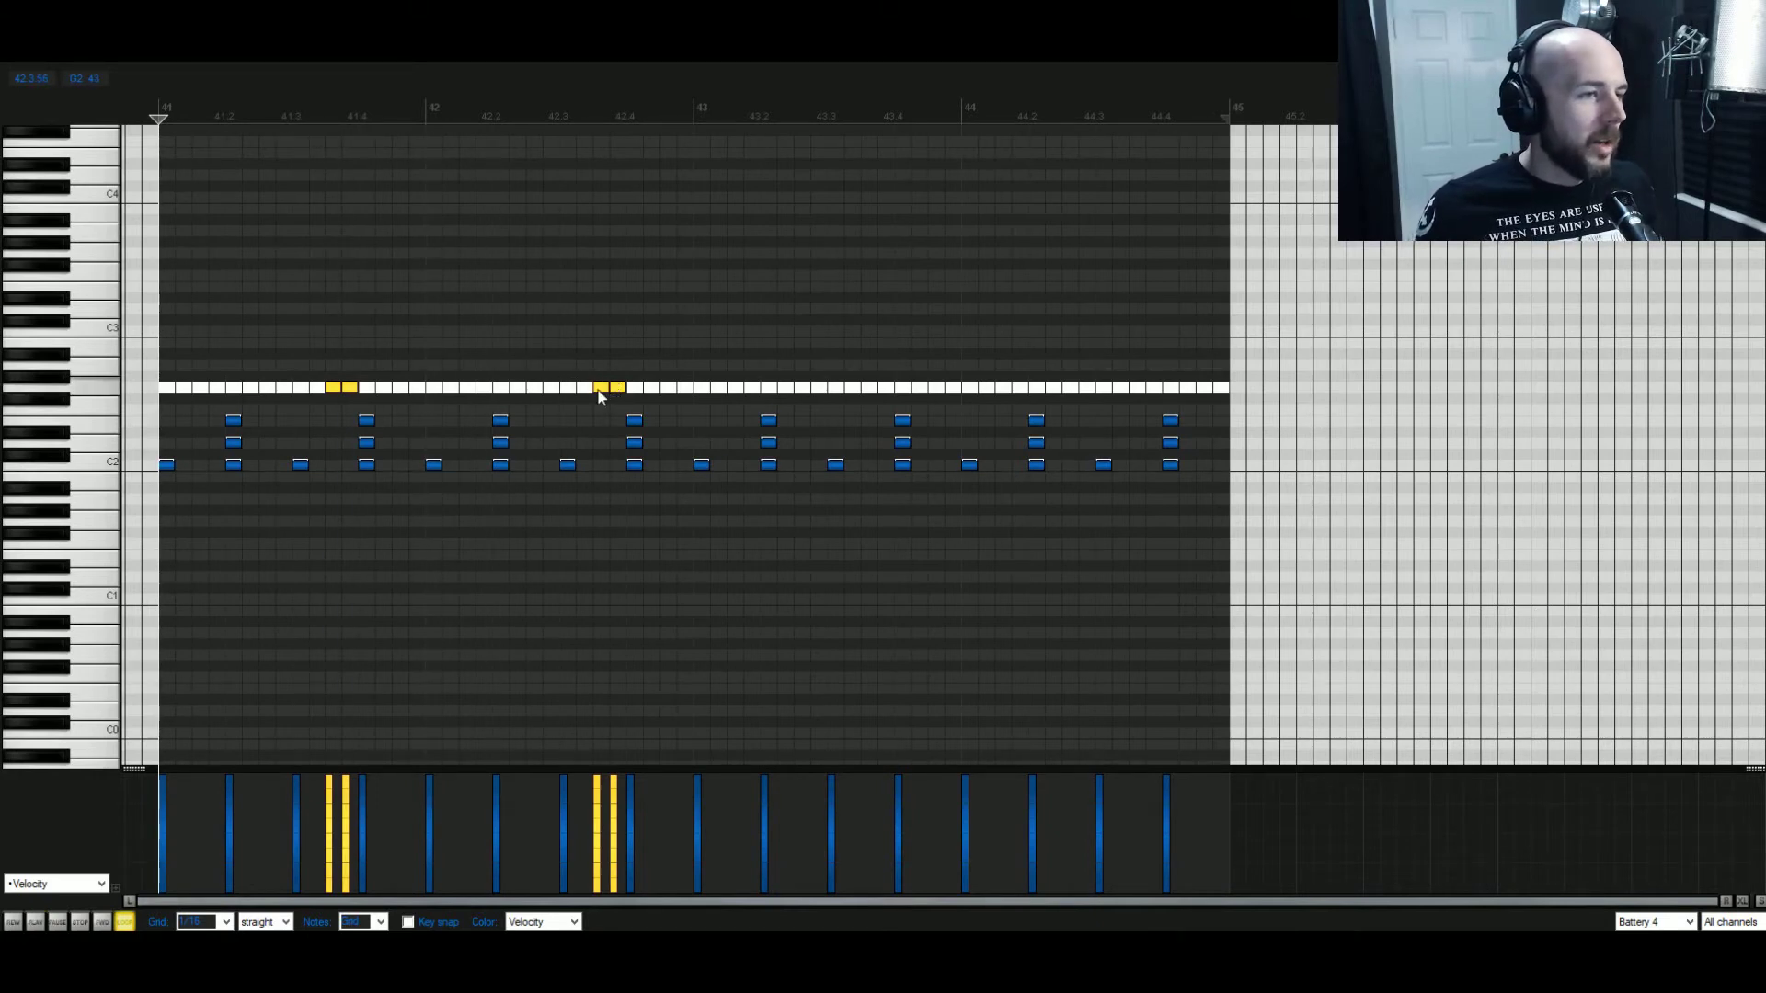
Delete both pairs of G2 notes from bars 41 and 42.
{"action": "left_click", "coordinate": [619, 394]}
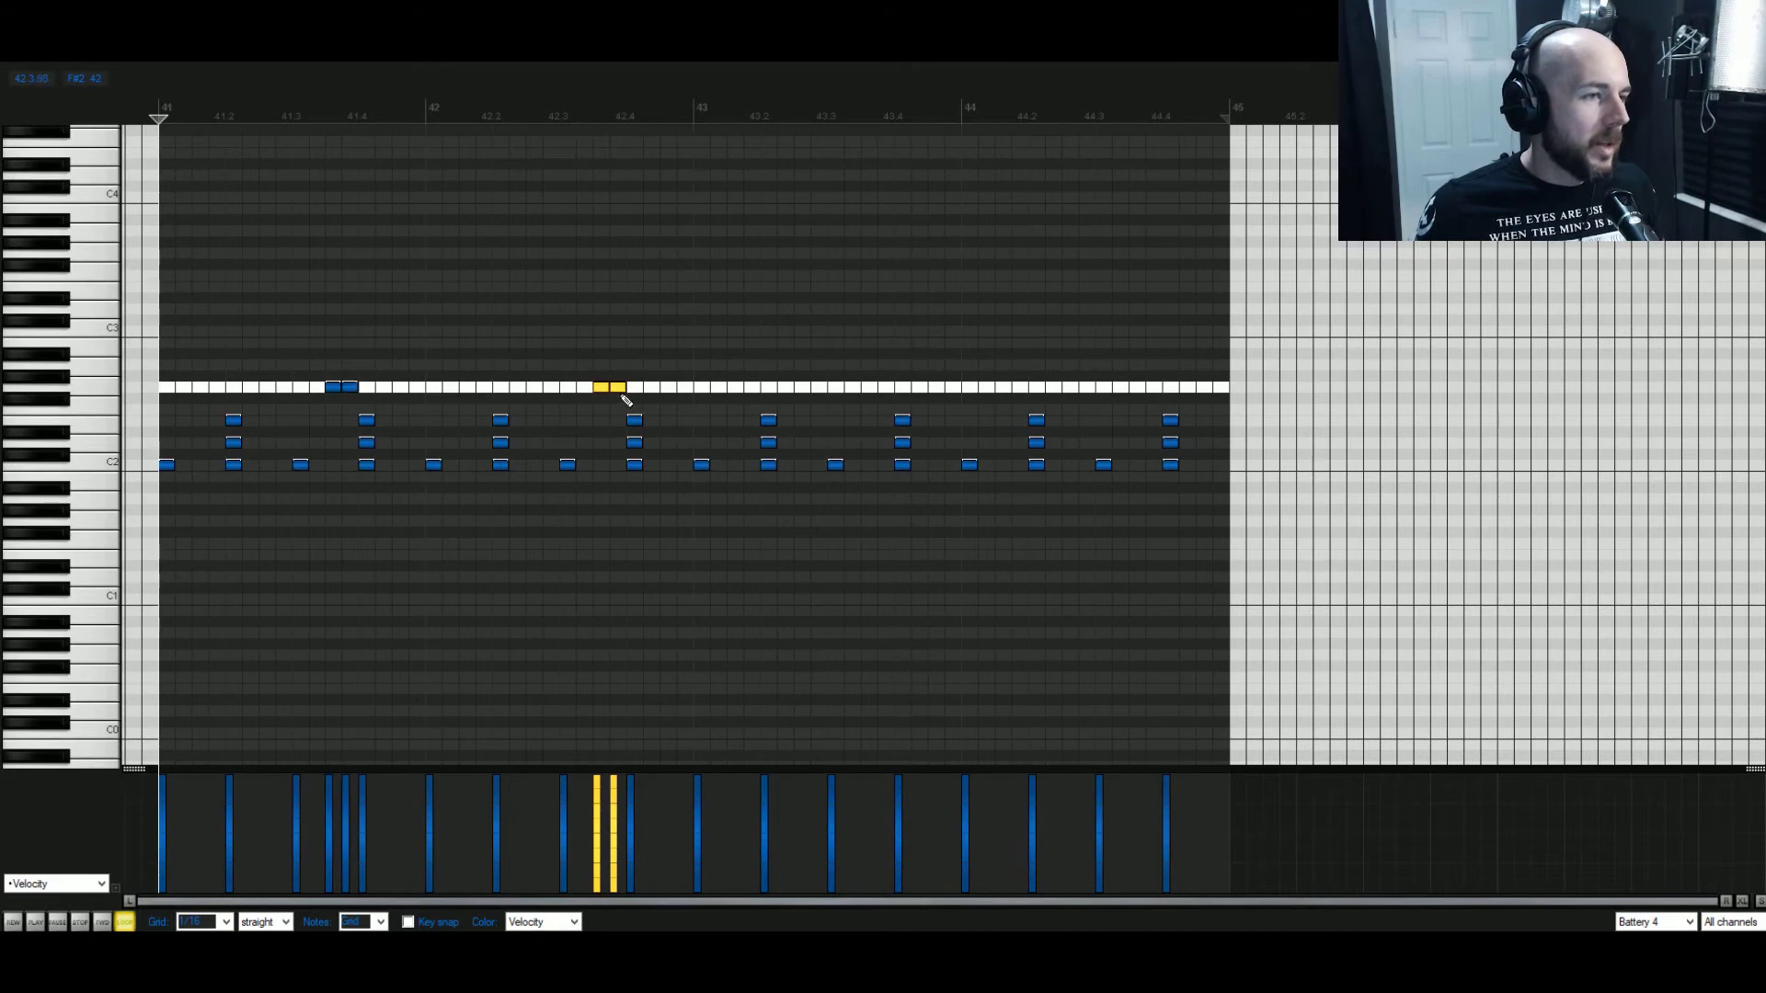
{"action": "key", "text": "Delete"}
{"action": "left_click_drag", "start_coordinate": [462, 364], "coordinate": [322, 413]}
{"action": "key", "text": "Delete"}
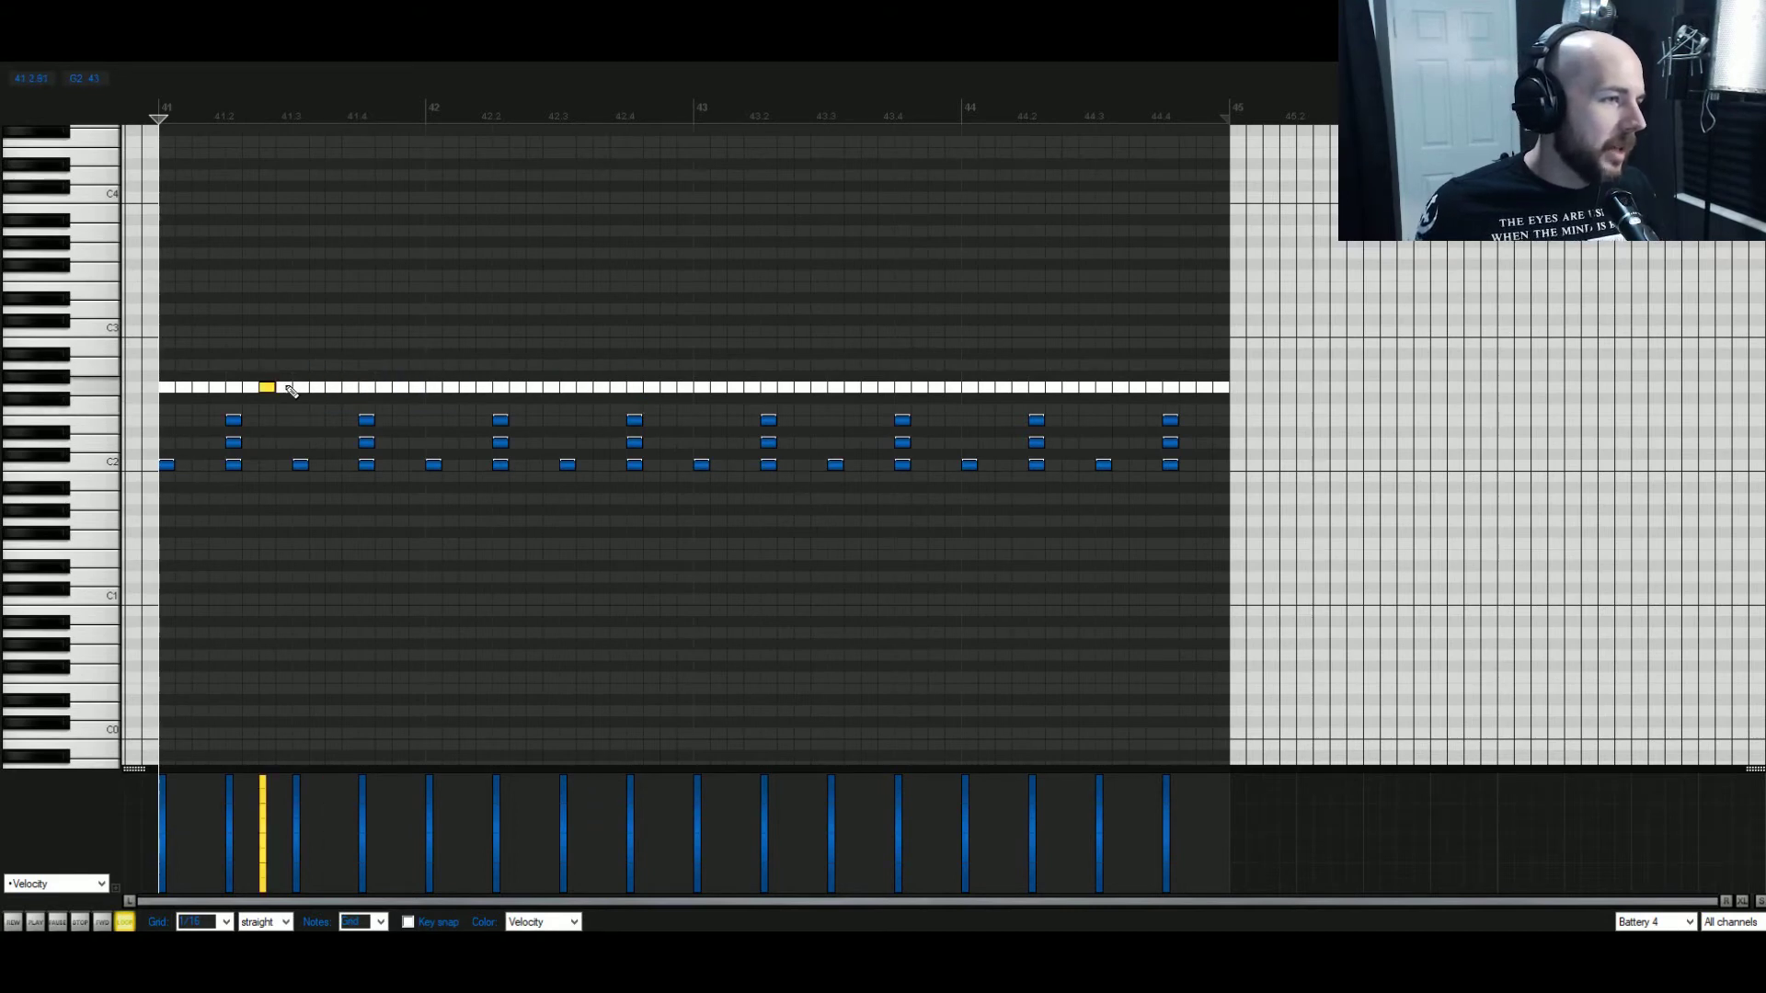
Try two G2 notes spaced one sixteenth apart between beats 41.3 and 41.4, play them back and delete them.
{"action": "left_click", "coordinate": [300, 387]}
{"action": "left_click", "coordinate": [268, 387], "text": "ctrl"}
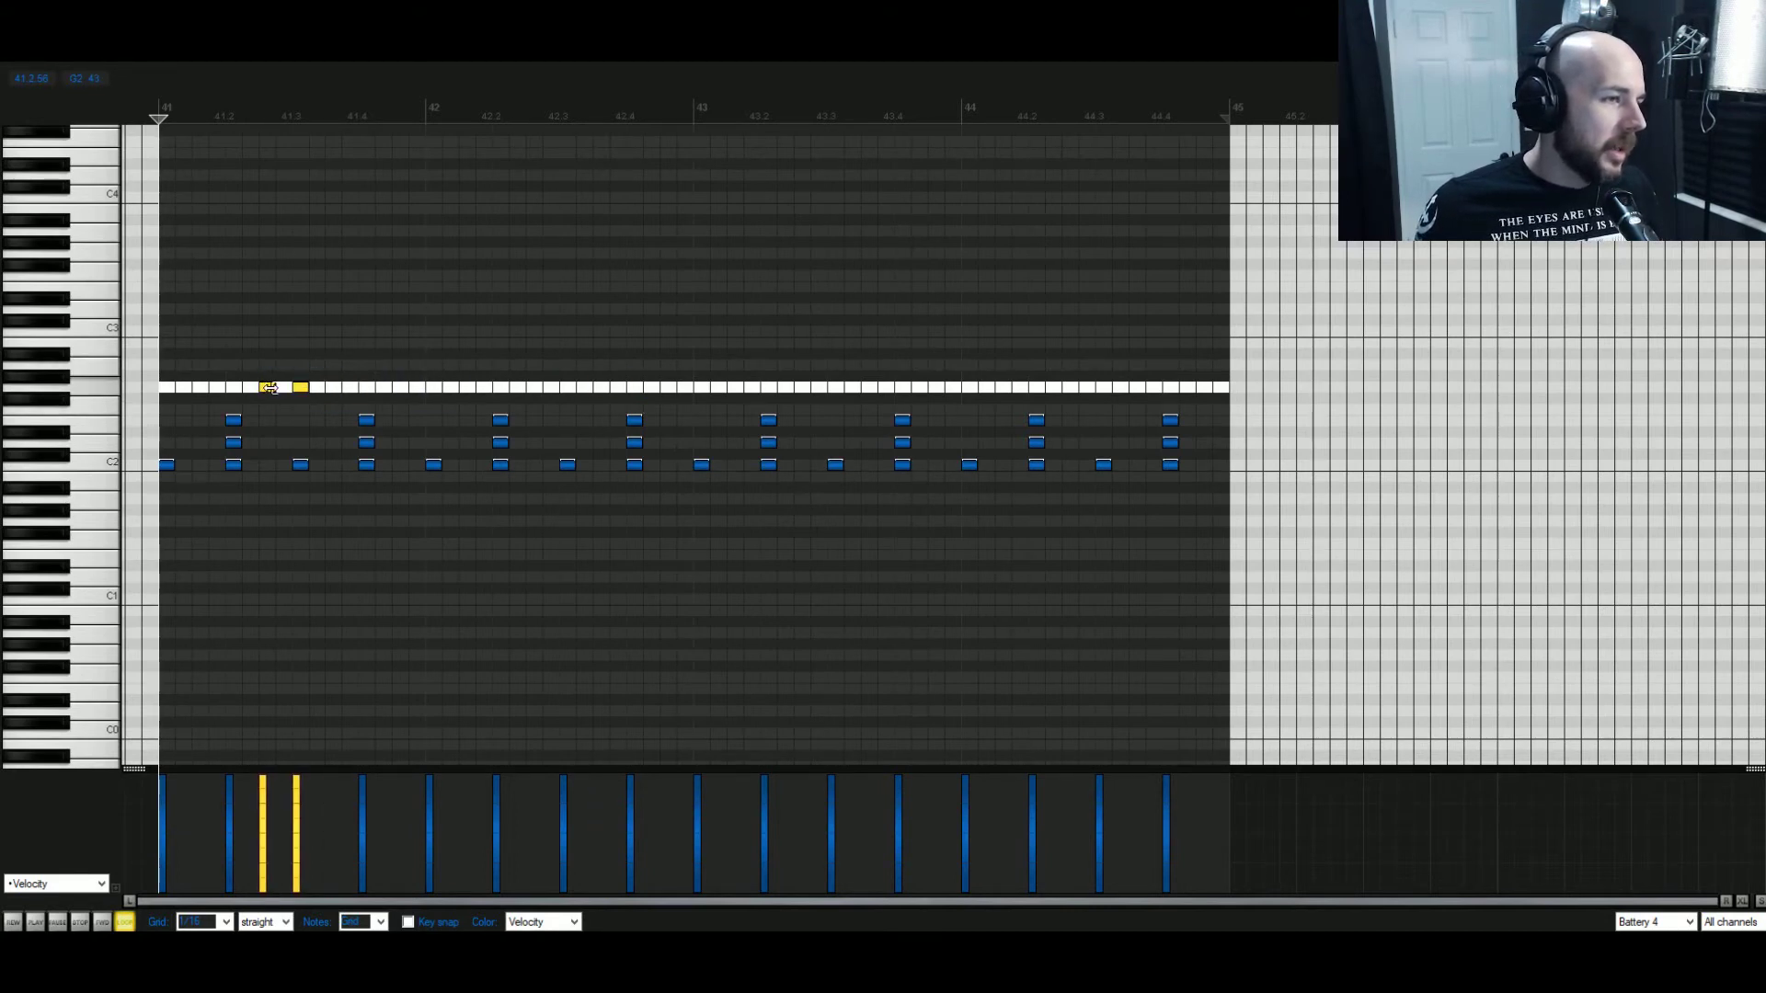
{"action": "left_click_drag", "start_coordinate": [267, 395], "coordinate": [319, 394]}
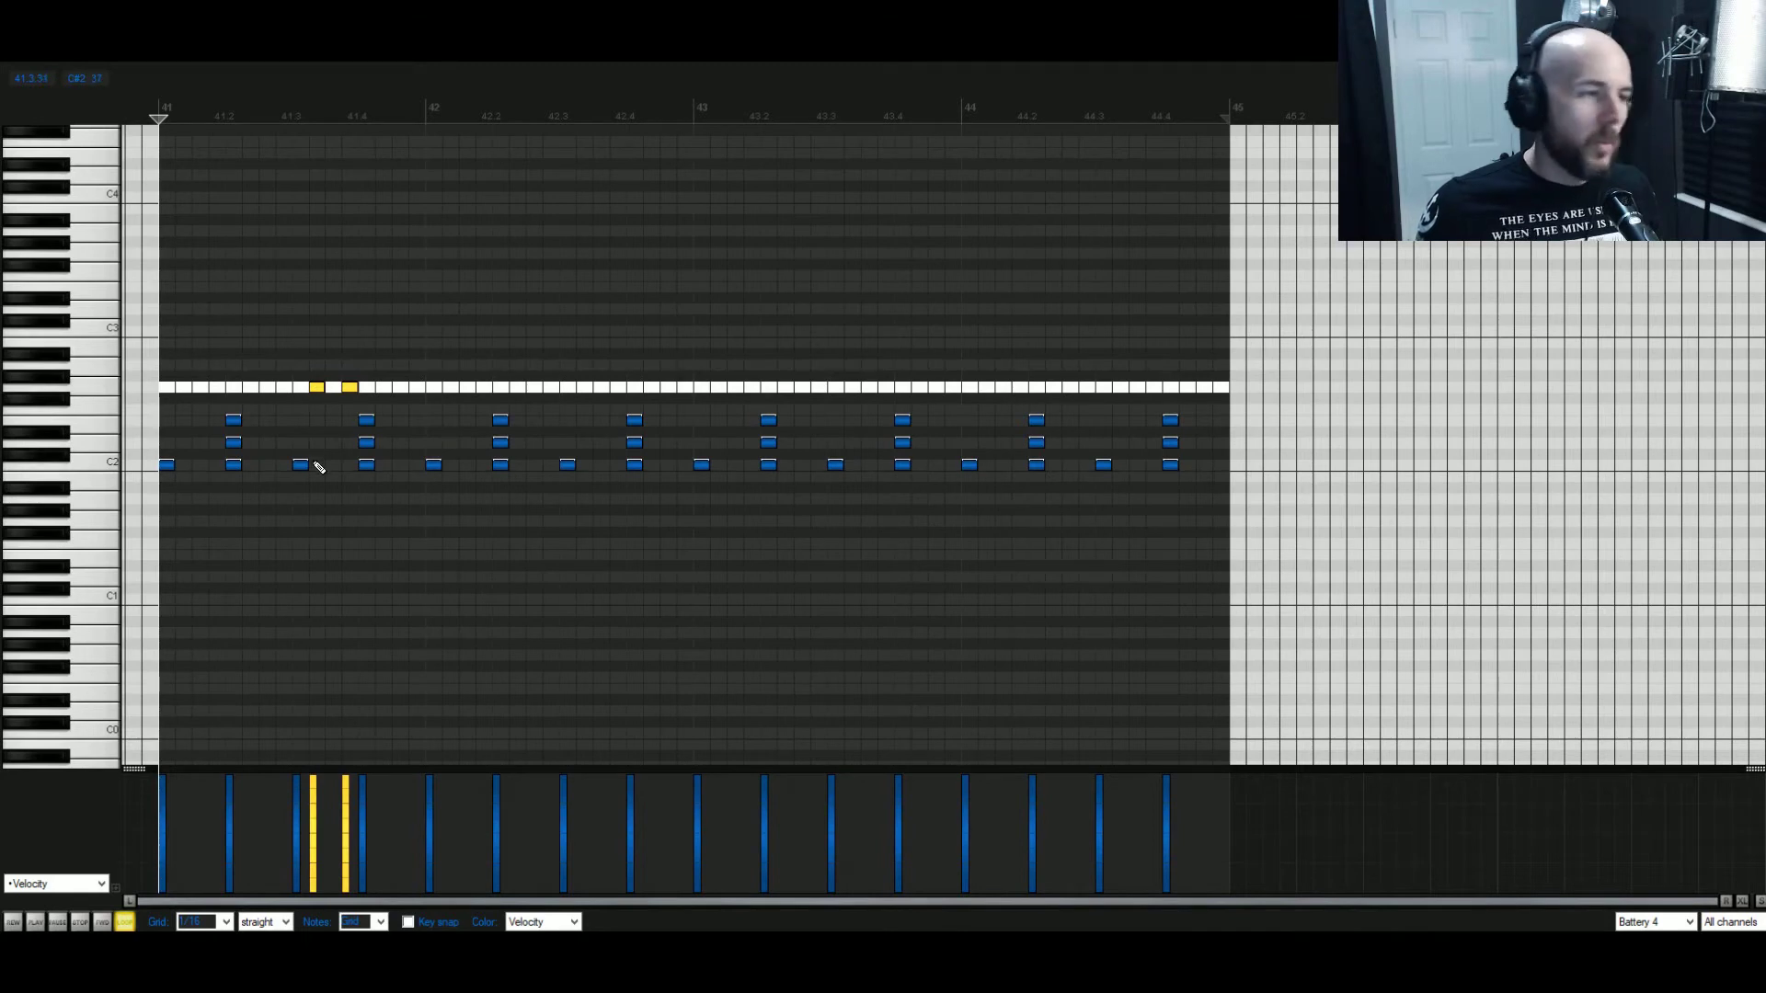
{"action": "key", "text": "space"}
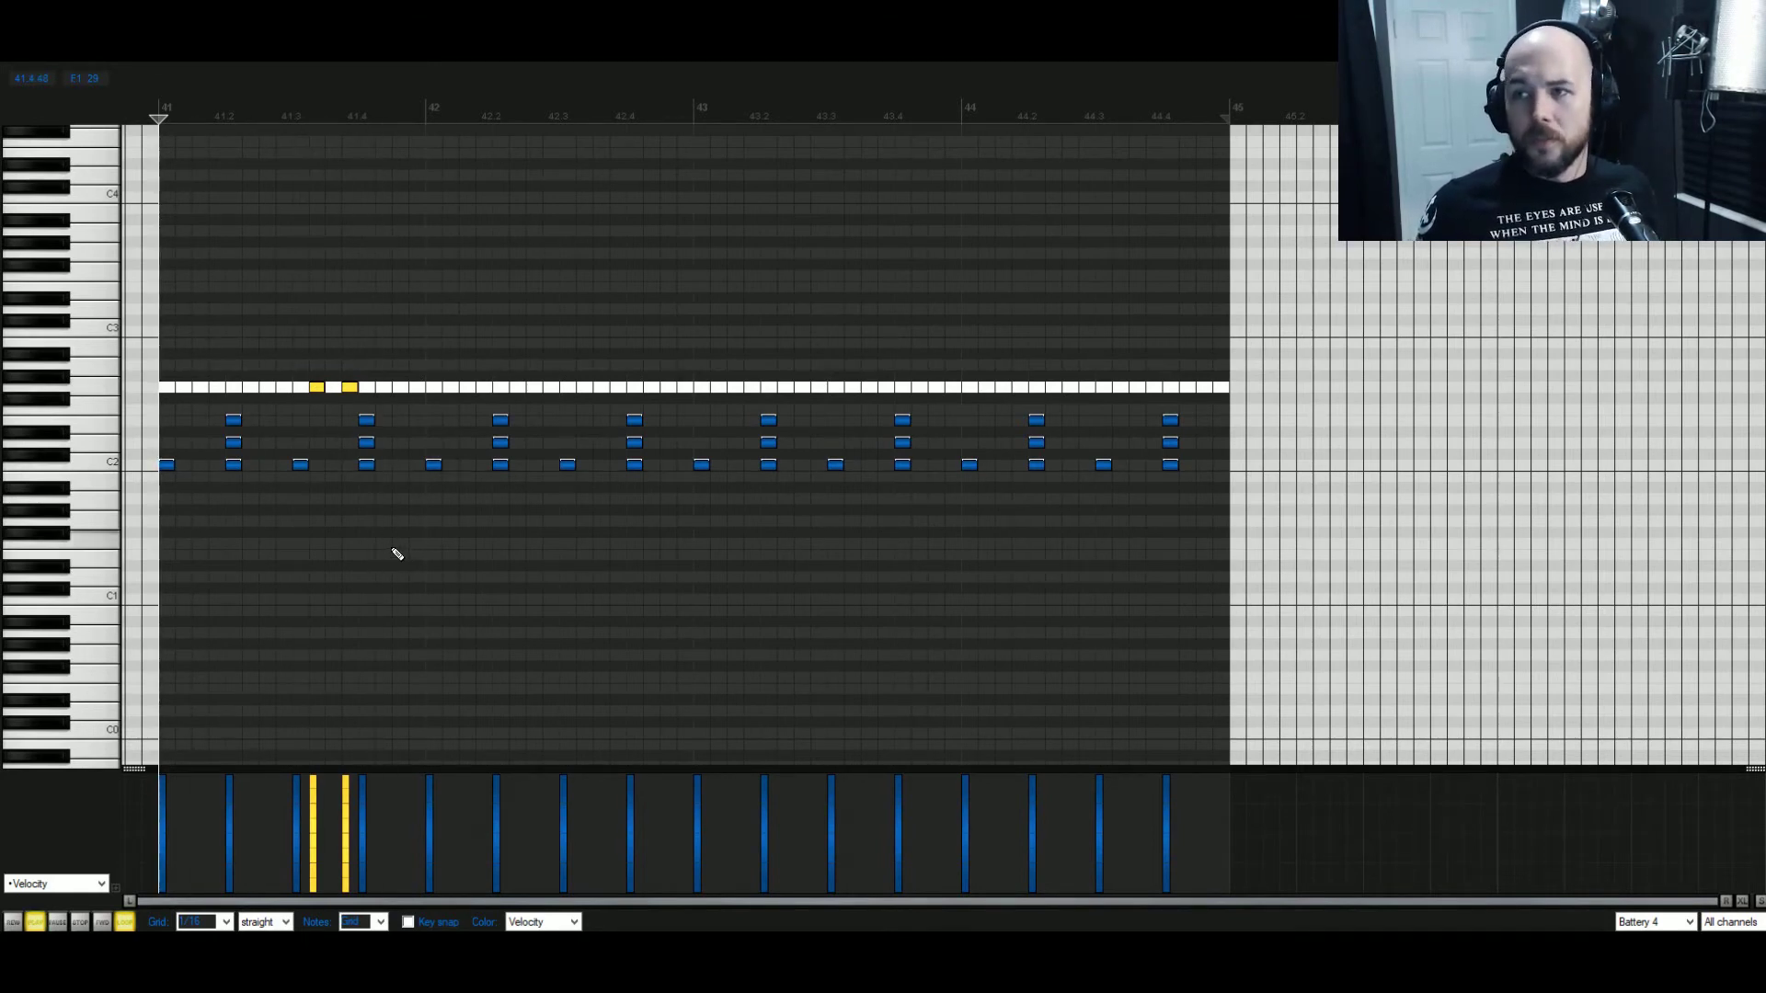
{"action": "key", "text": "space"}
{"action": "key", "text": "Delete"}
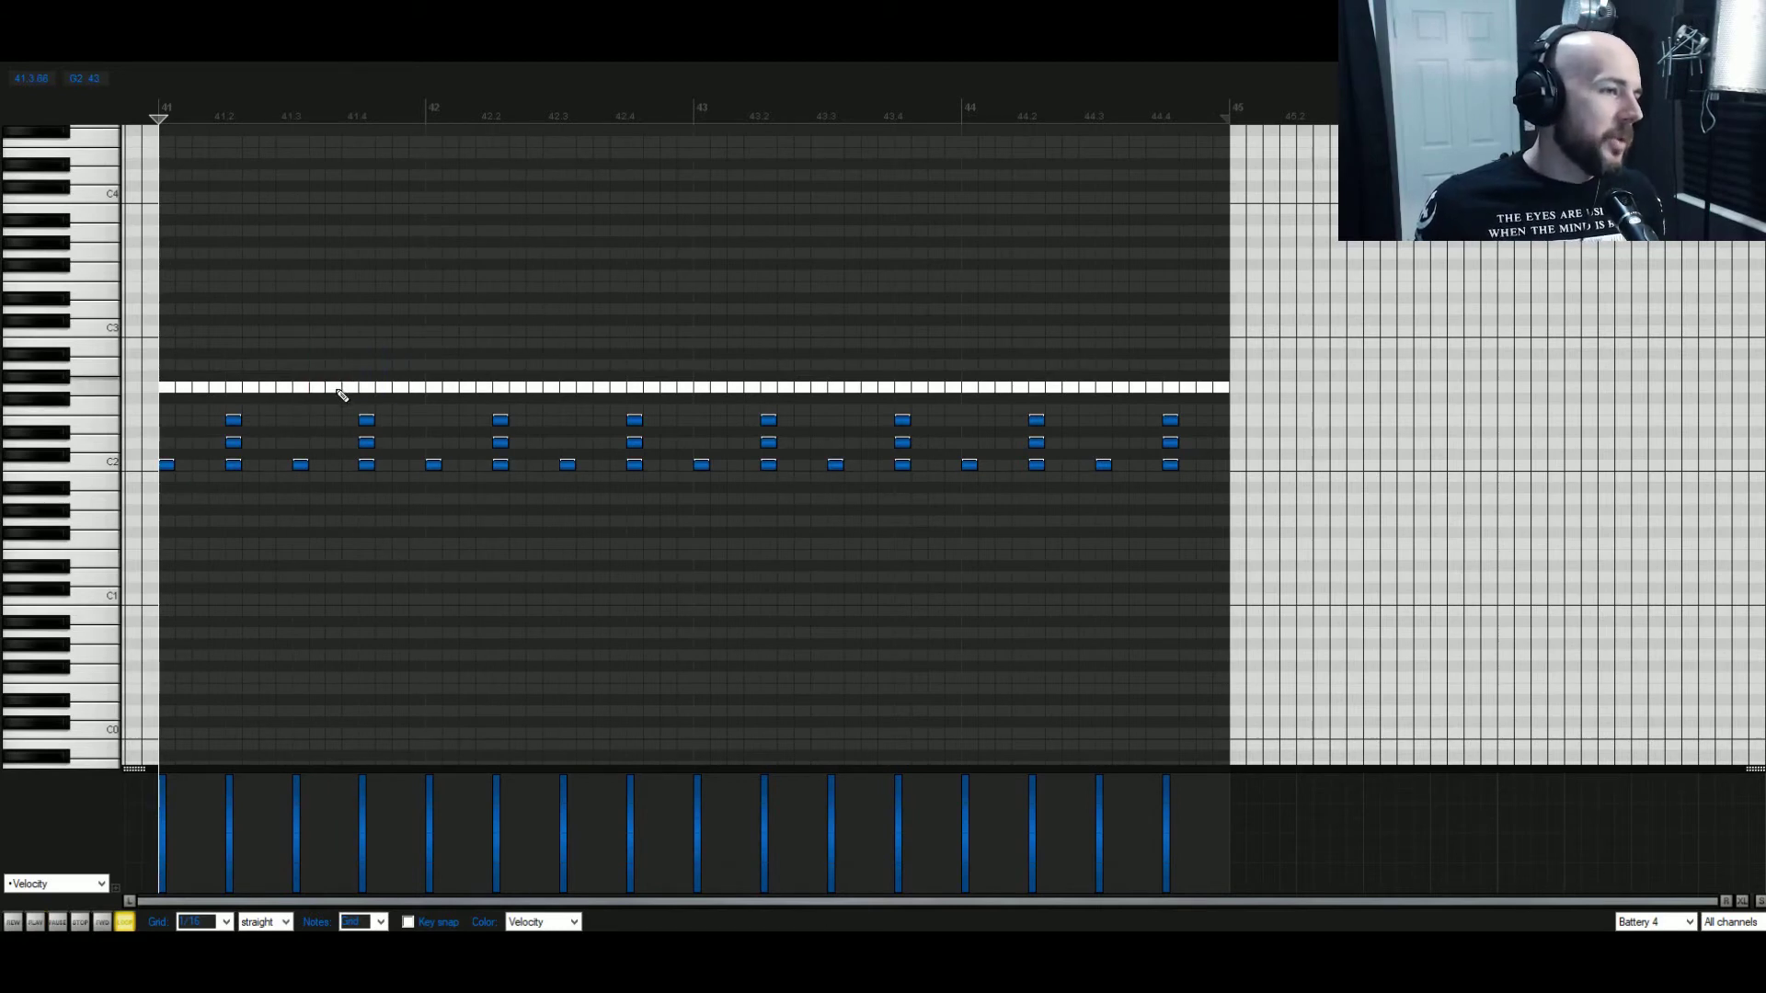
Add two adjacent sixteenth G2 notes directly before beats 41.4 and 42.4, and play the pattern back.
{"action": "left_click", "coordinate": [353, 388]}
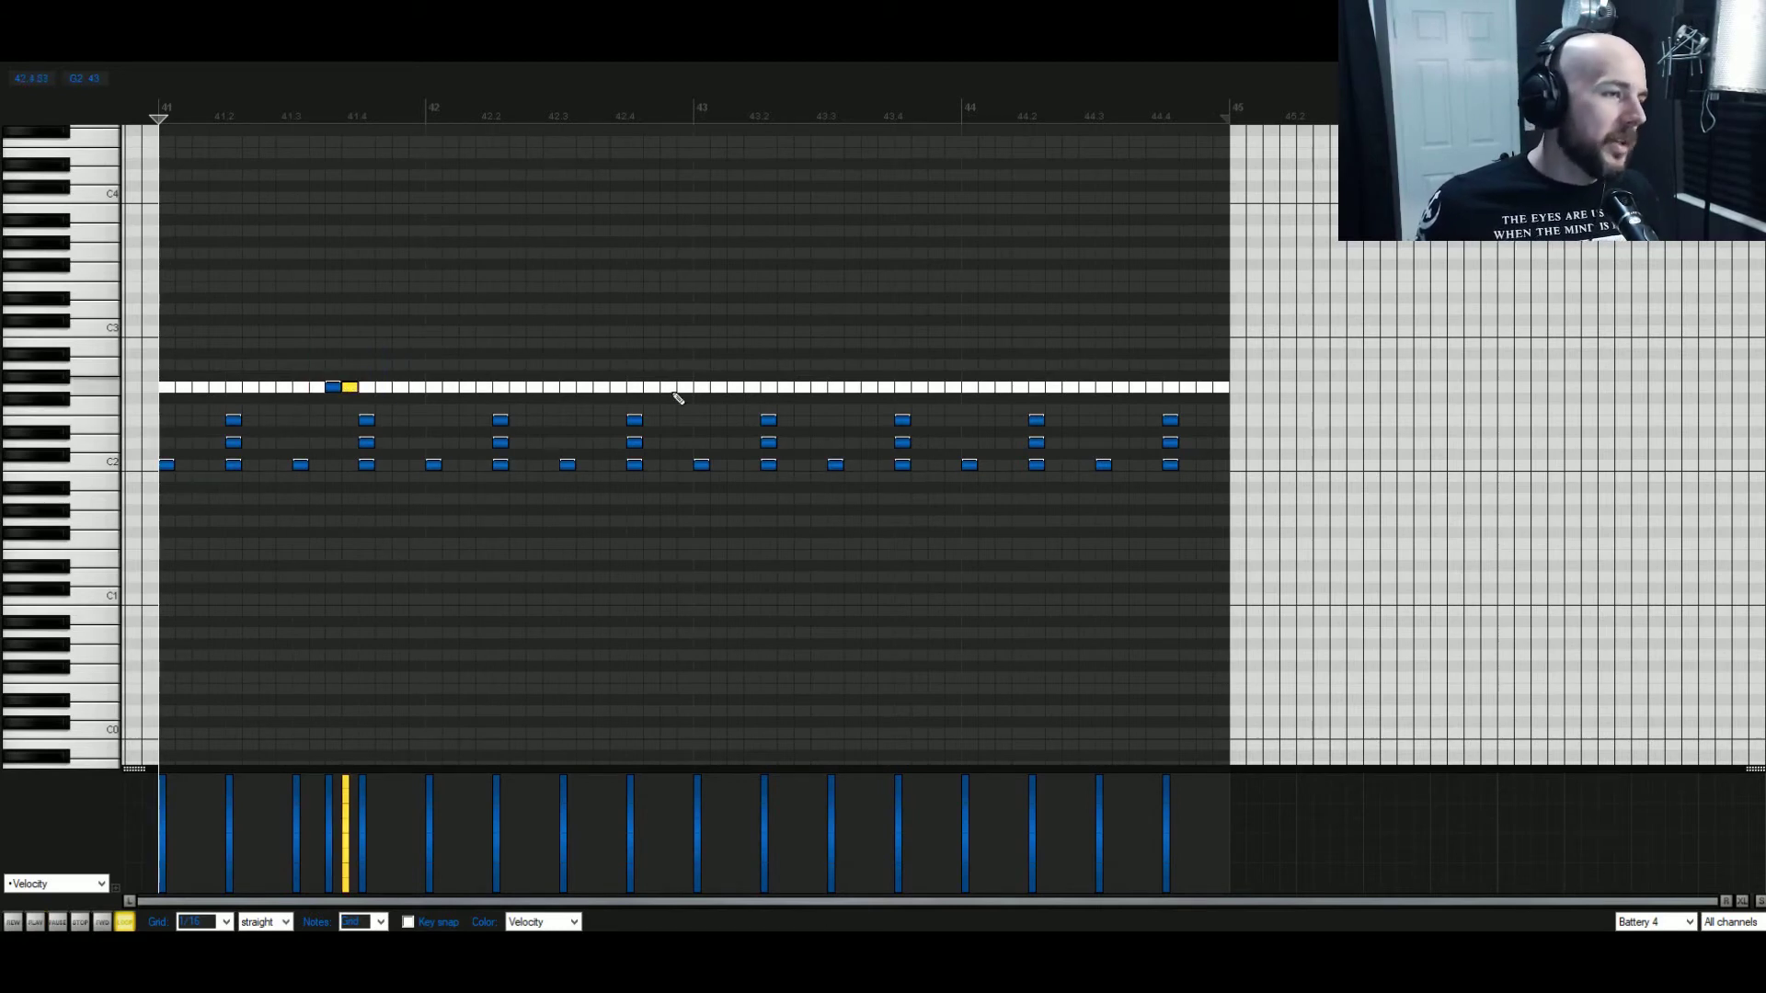
{"action": "left_click", "coordinate": [600, 388]}
{"action": "left_click", "coordinate": [617, 387]}
{"action": "key", "text": "space"}
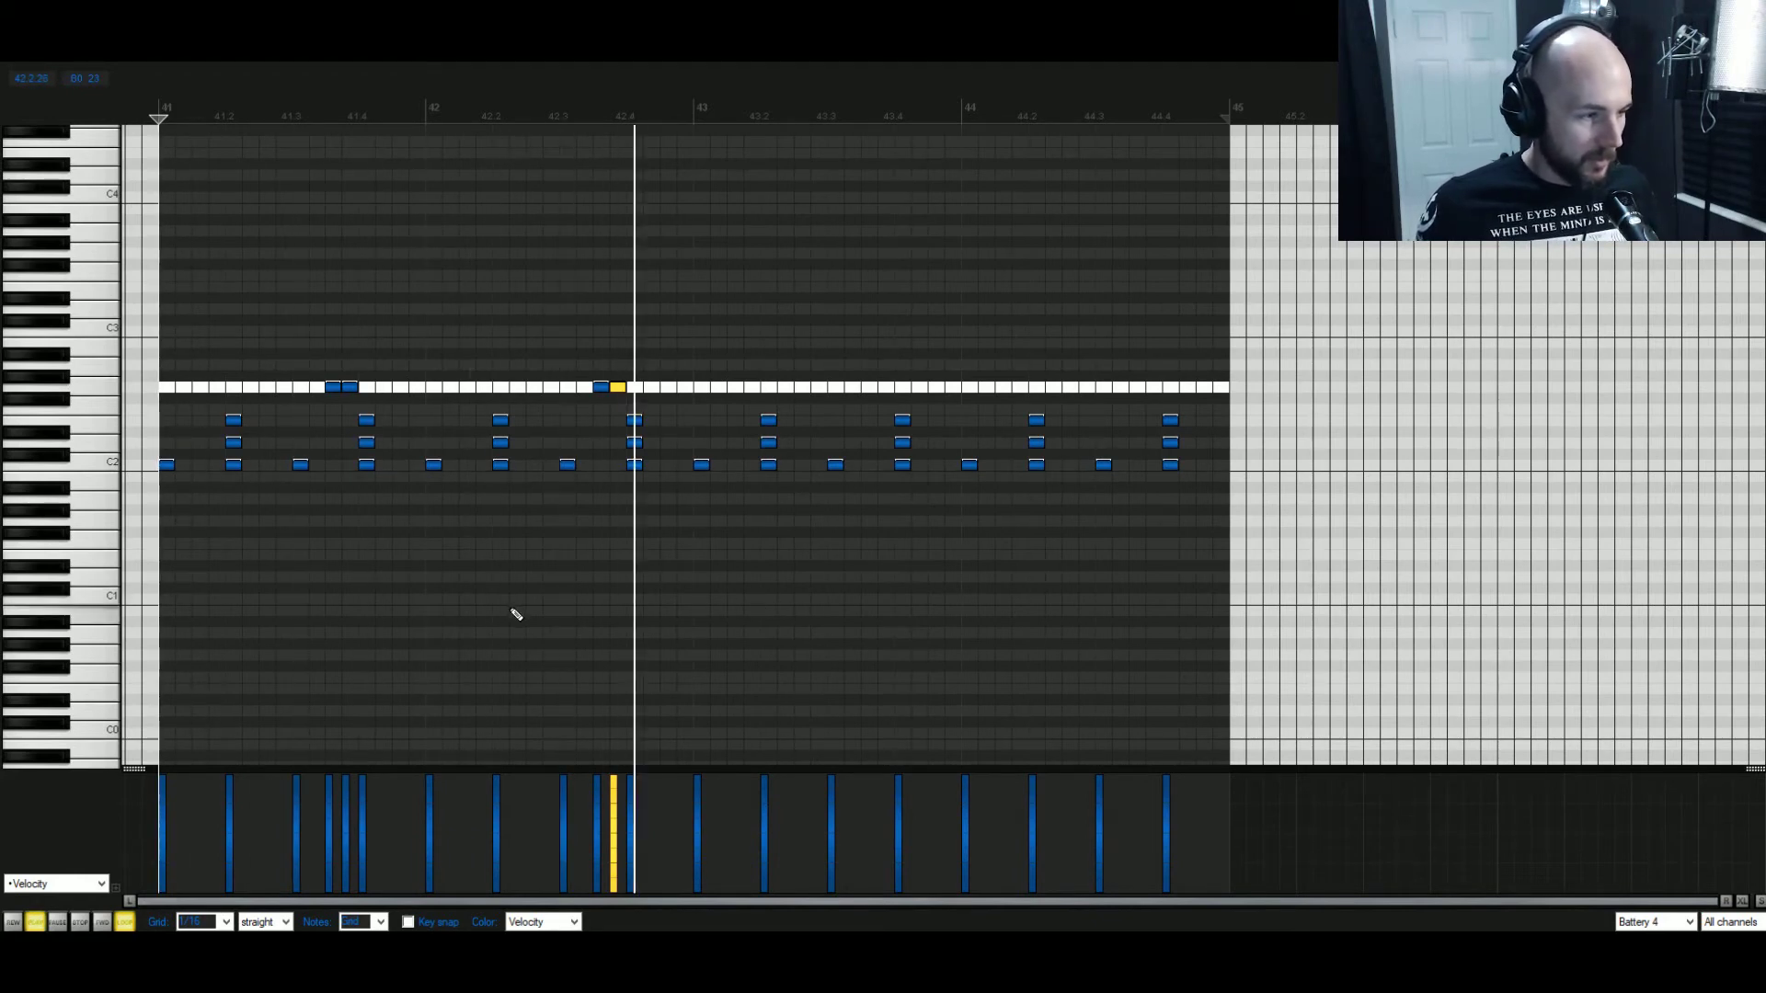
{"action": "key", "text": "space"}
Add a G2 note halfway through beats 42.4 and 41.4, and copy the six-note G2 pattern into bars 43 and 44.
{"action": "left_click", "coordinate": [667, 387]}
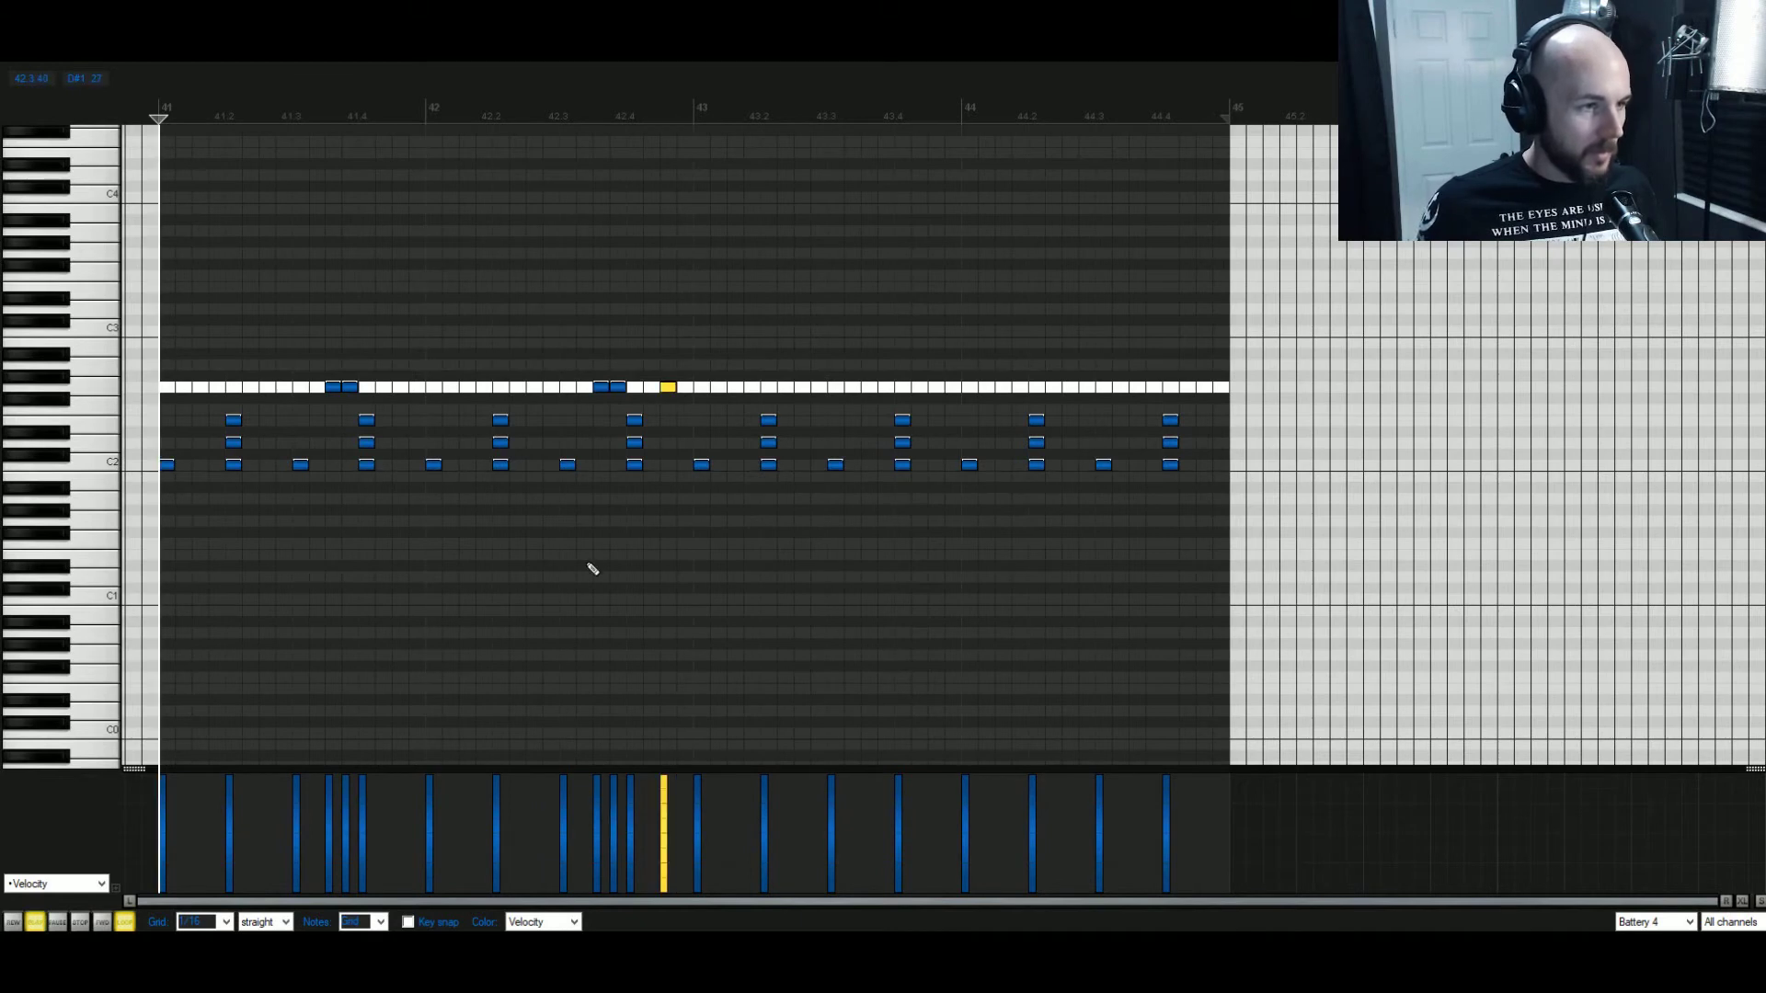
{"action": "key", "text": "space"}
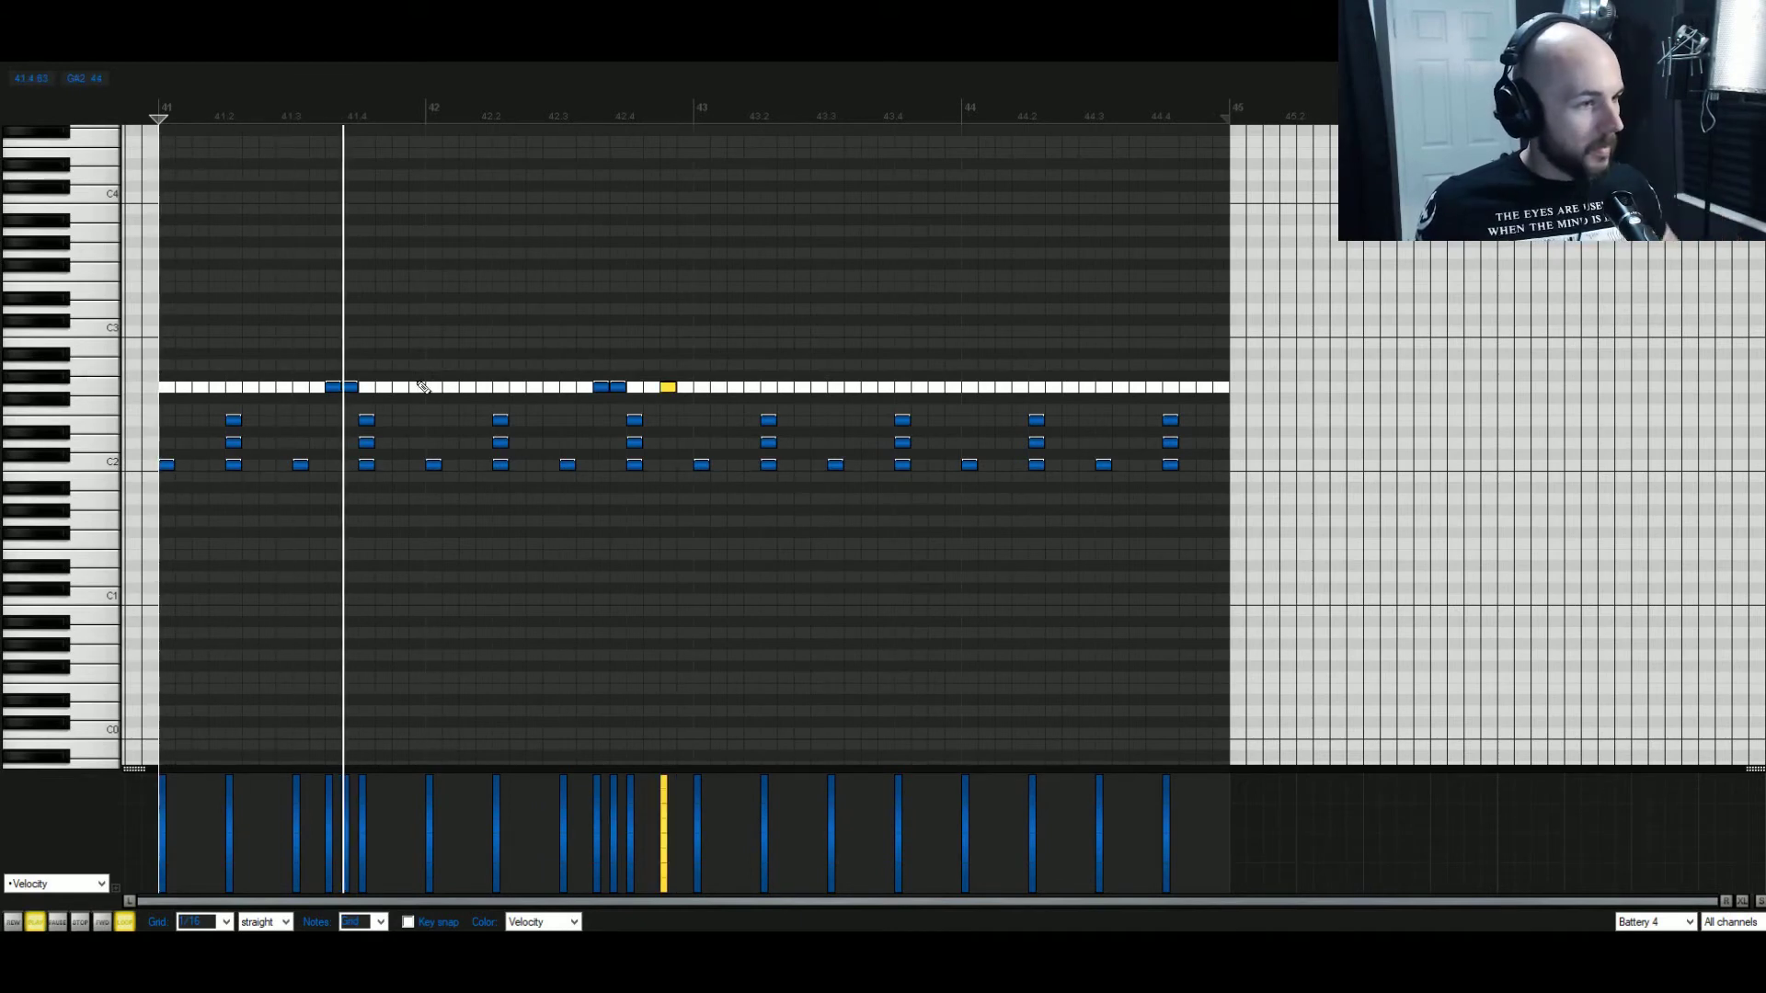
{"action": "left_click", "coordinate": [400, 387]}
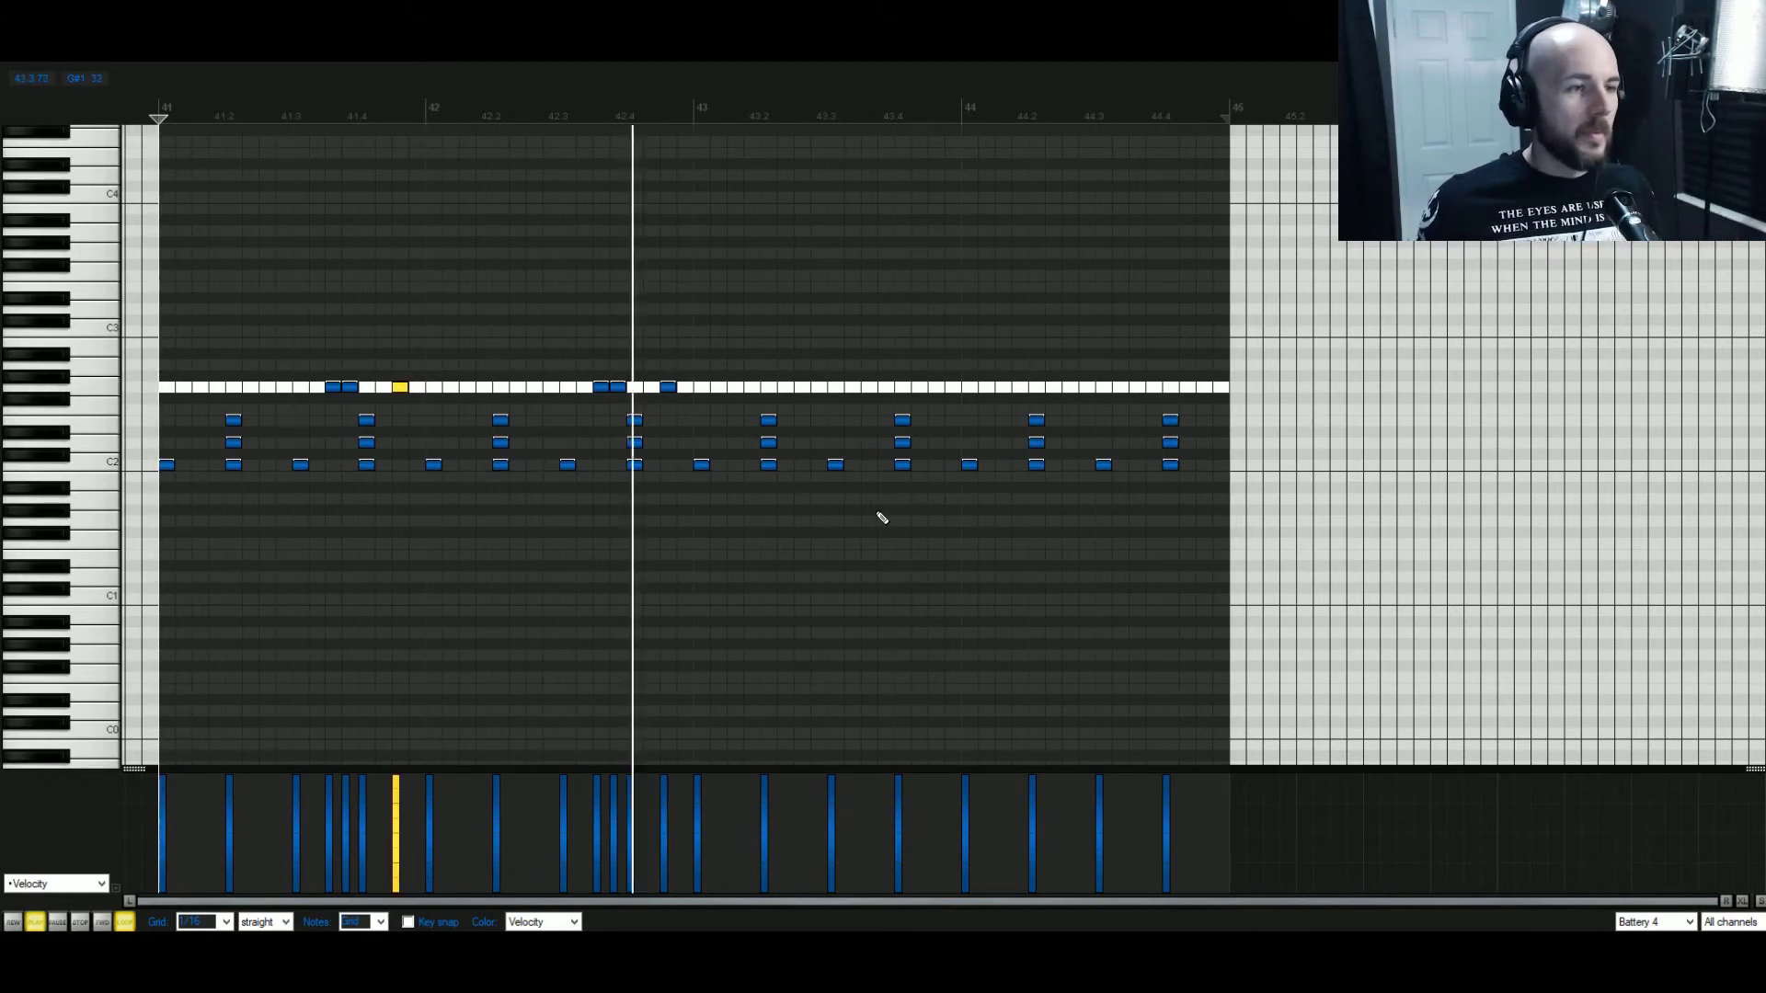
{"action": "key", "text": "space"}
{"action": "left_click_drag", "start_coordinate": [906, 321], "coordinate": [874, 390]}
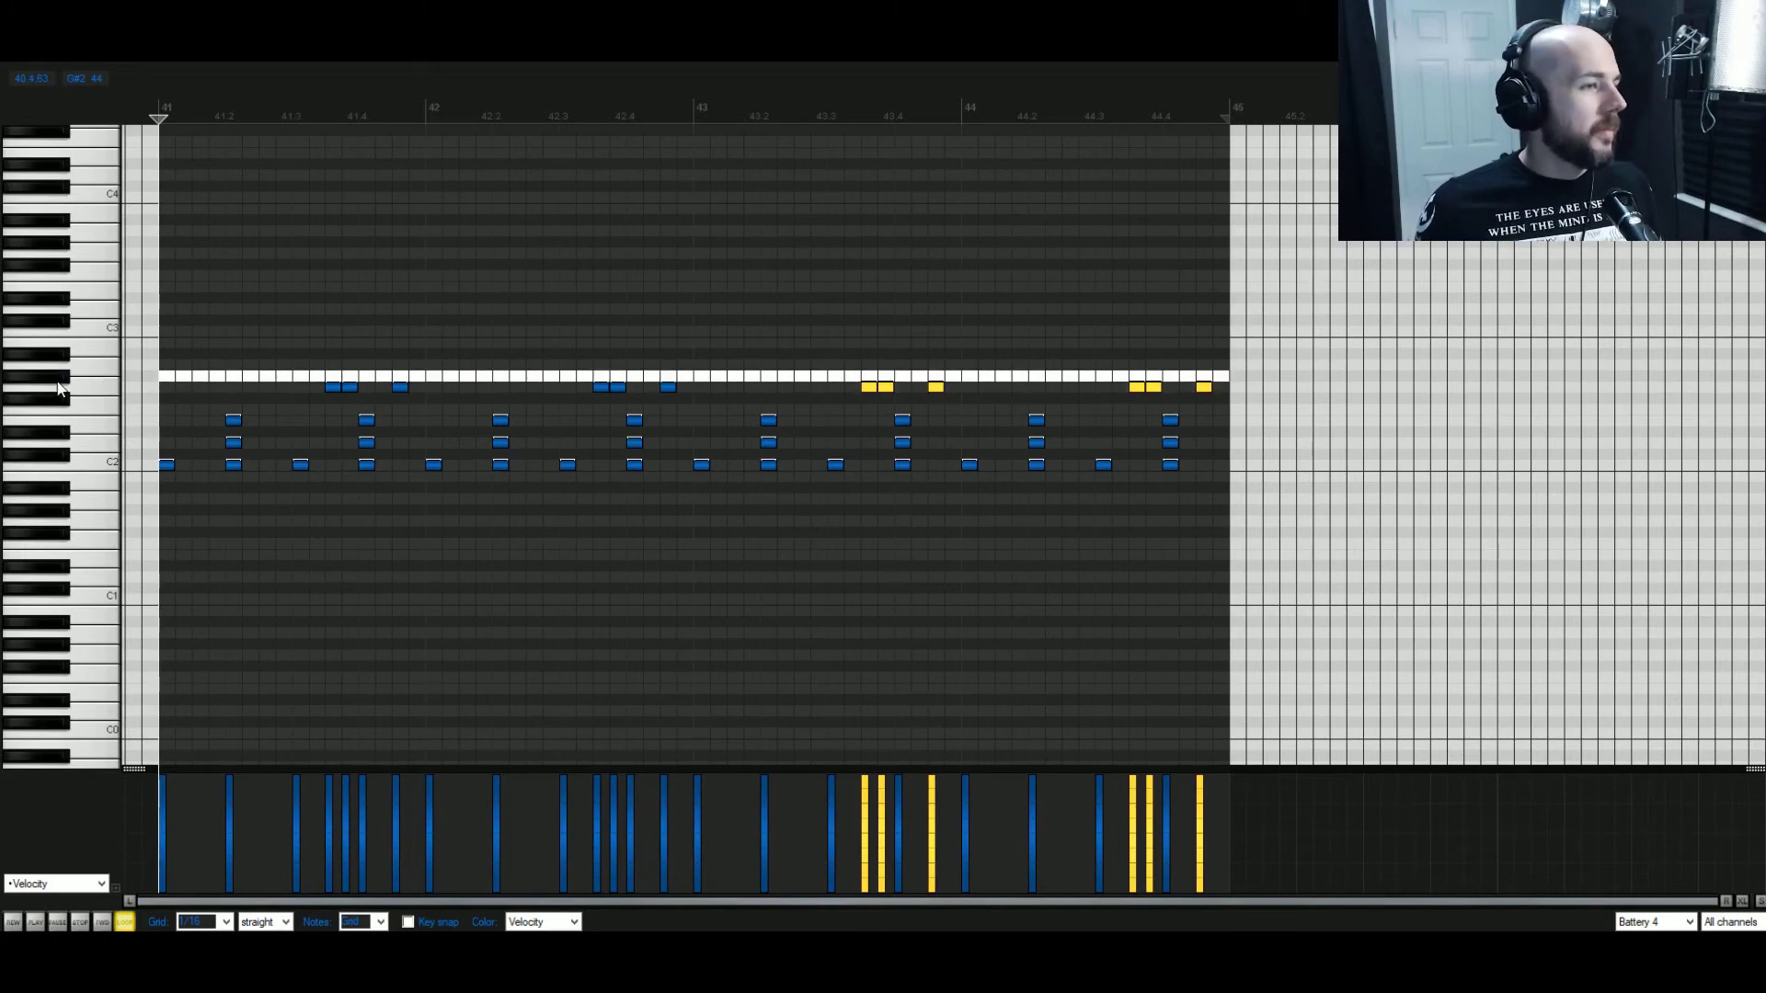
Add a sixteenth G#2 note halfway through the first beat of each bar from 41 to 44, playing back along the way.
{"action": "left_click", "coordinate": [199, 378]}
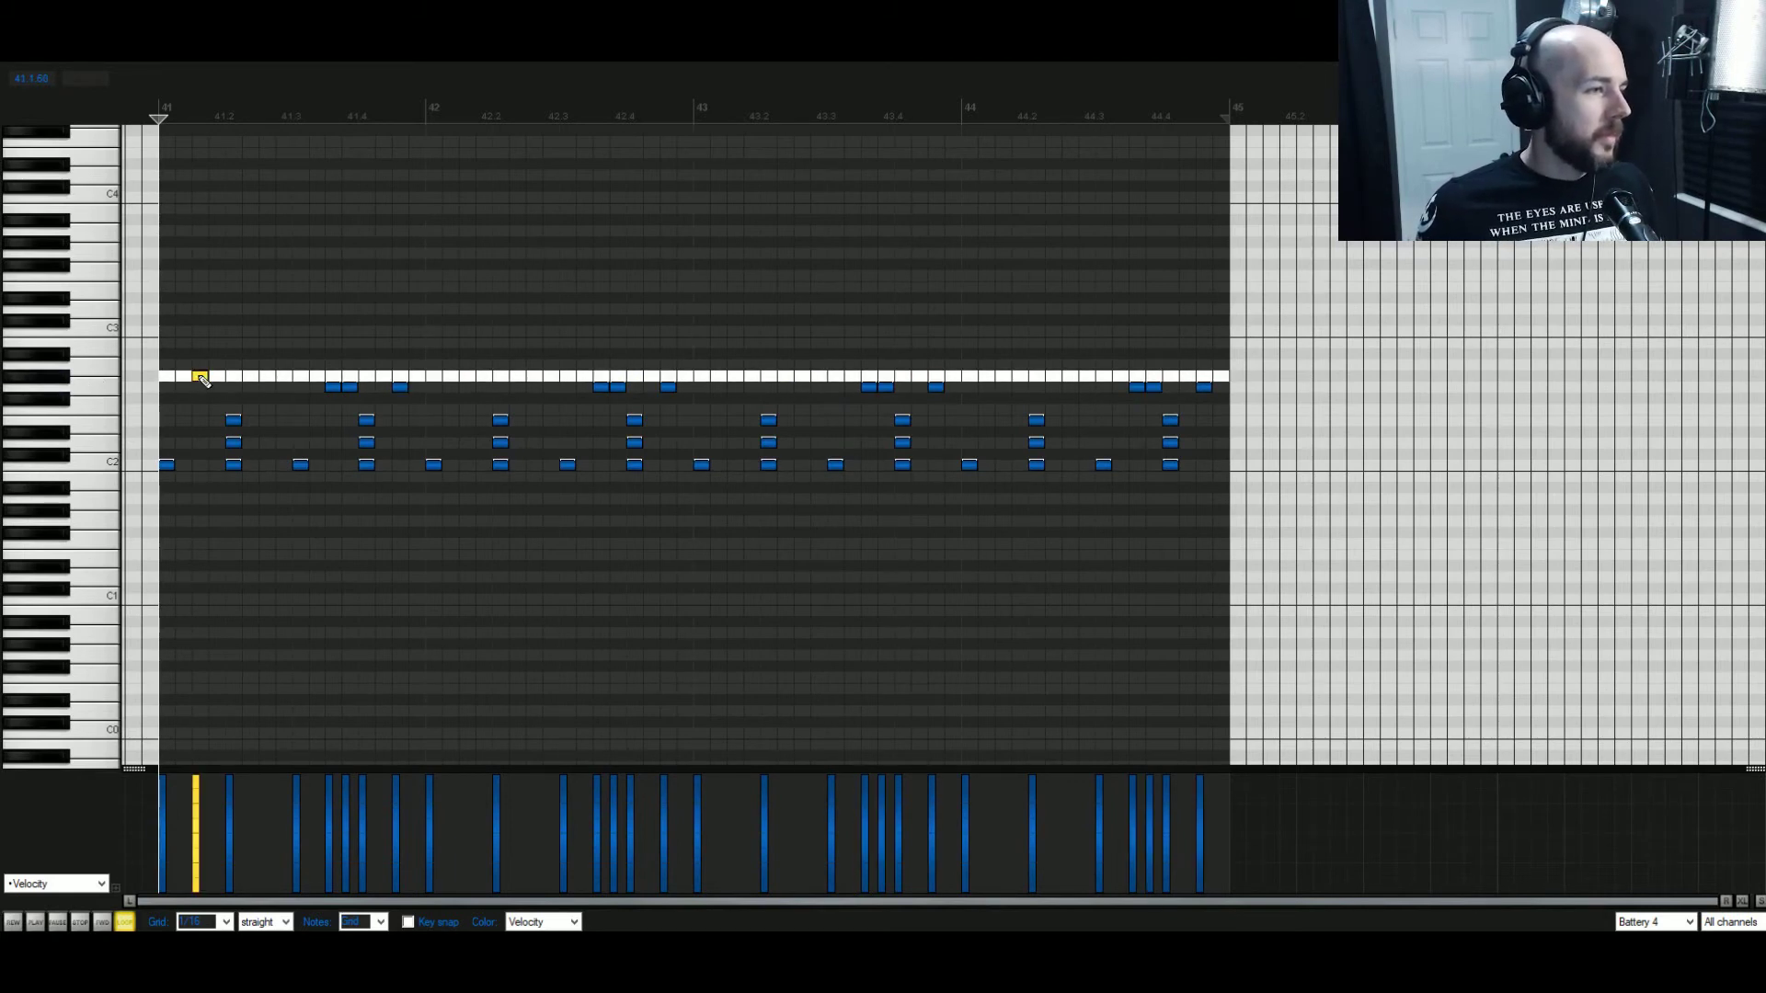
{"action": "key", "text": "space"}
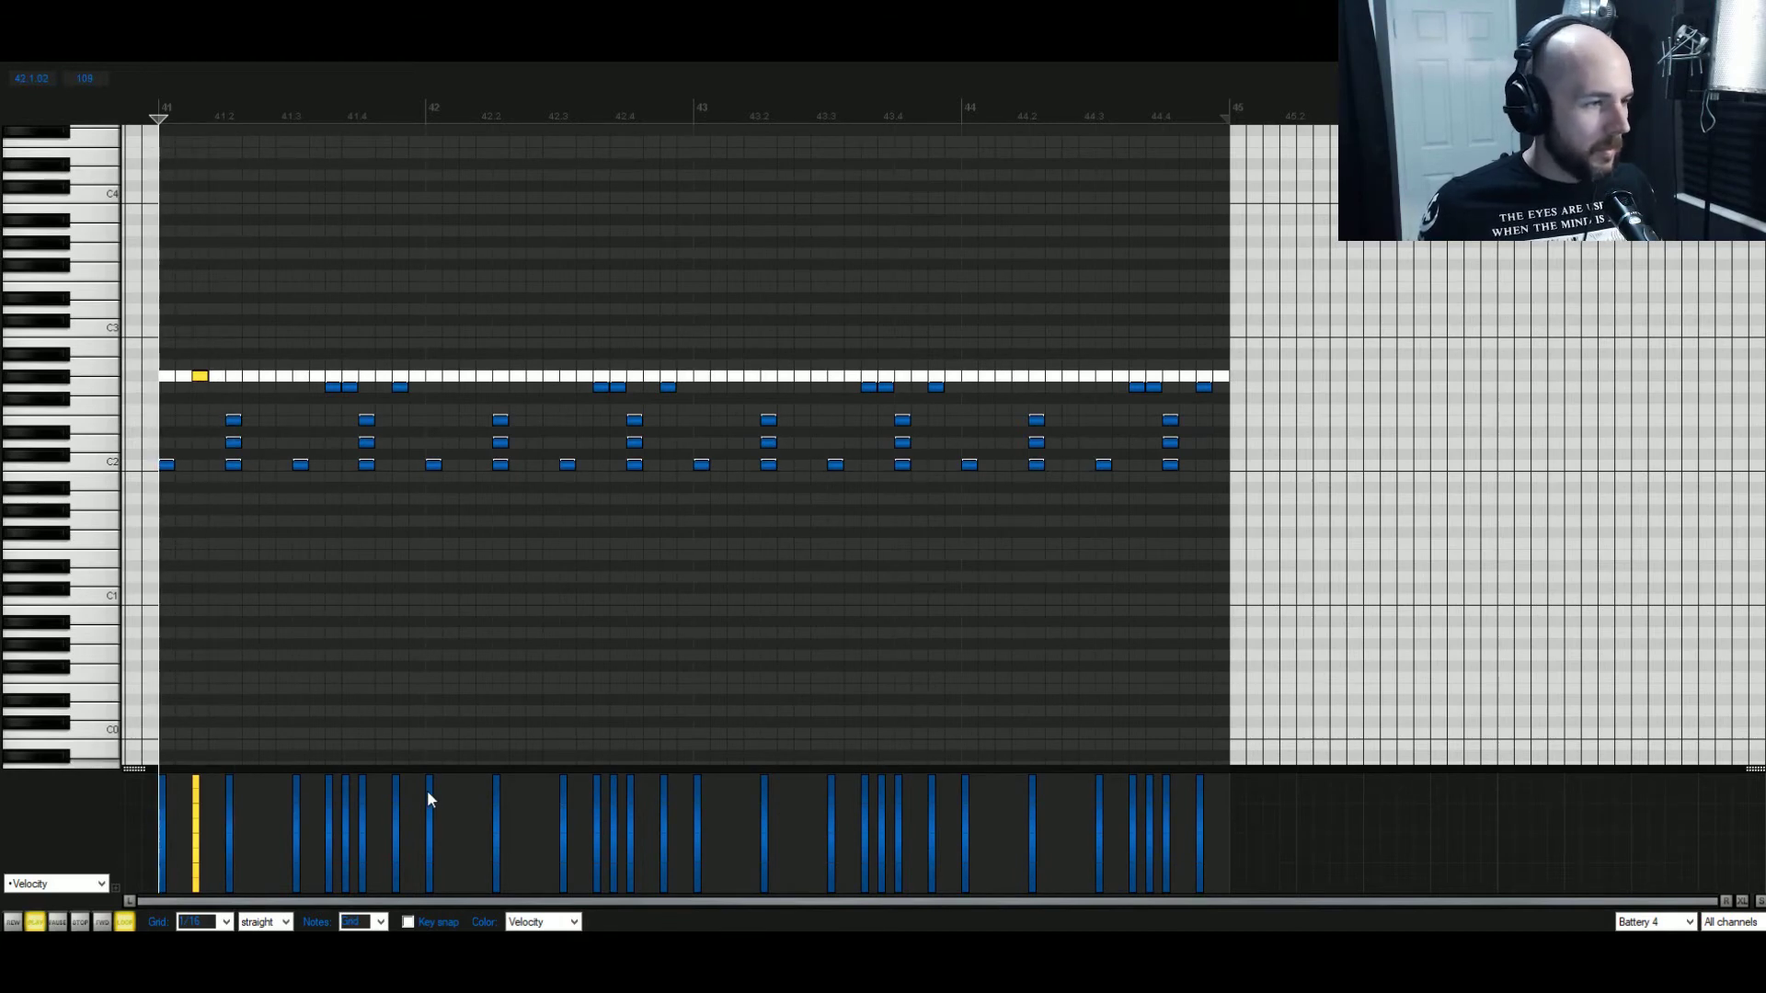
{"action": "key", "text": "space"}
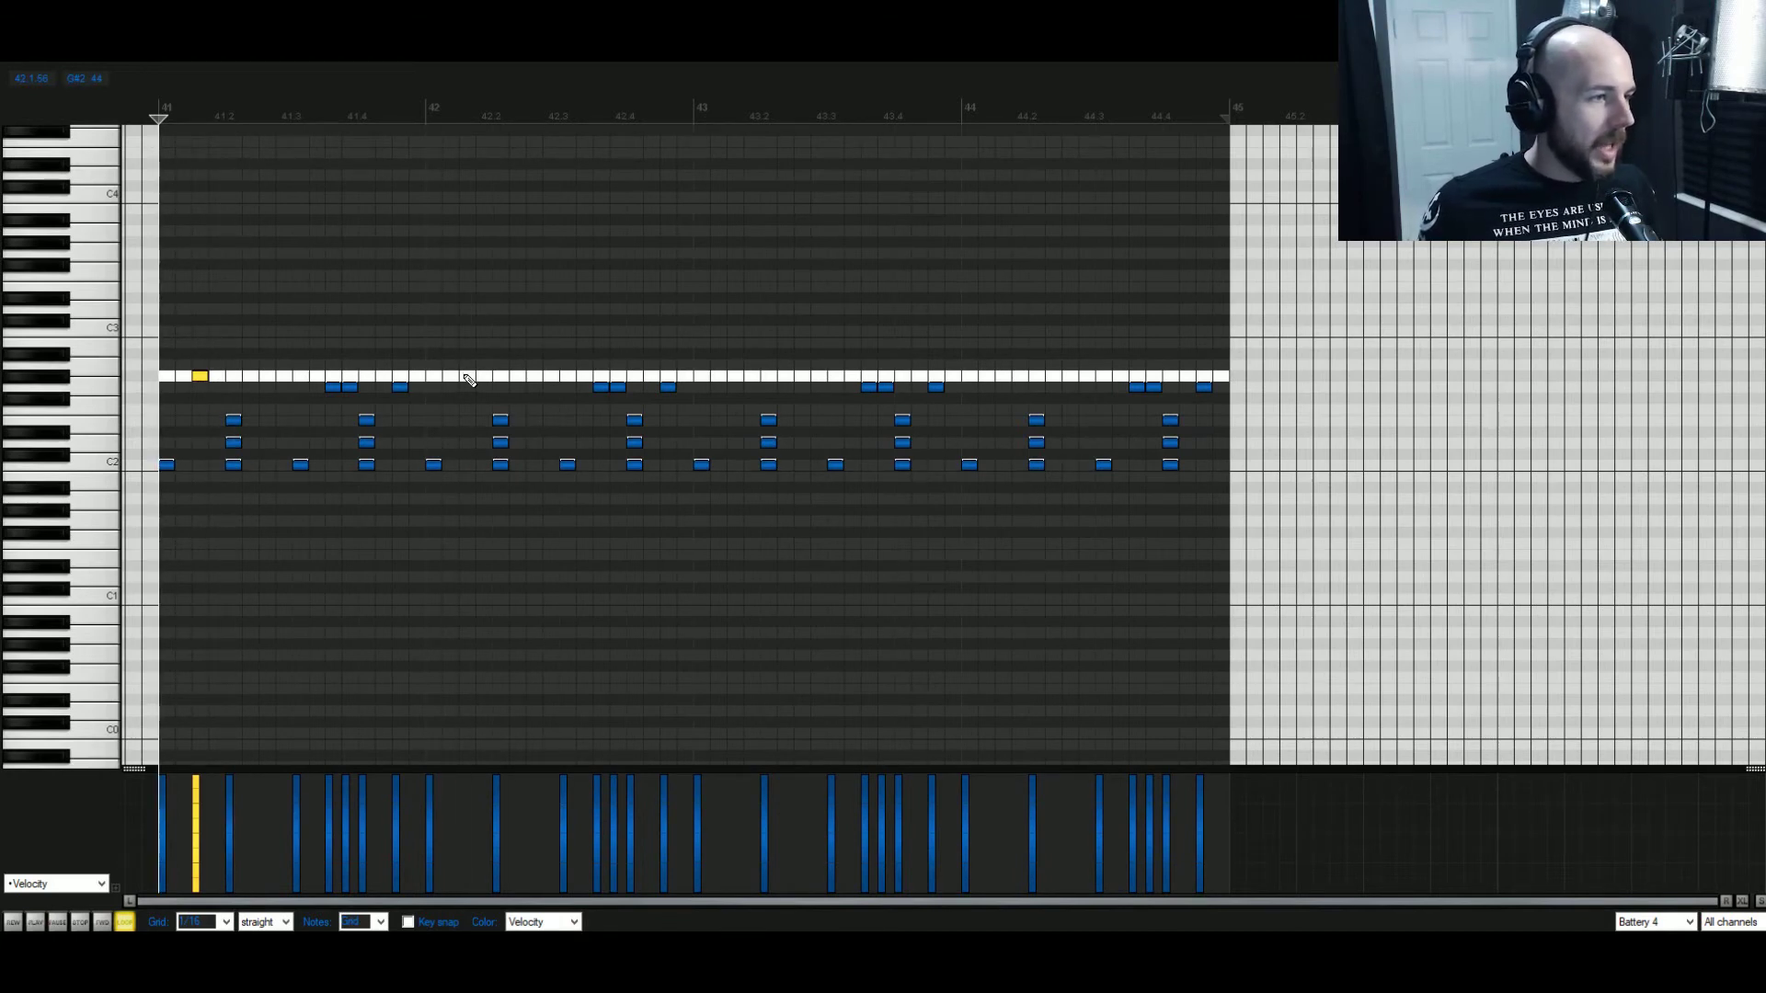
{"action": "left_click", "coordinate": [468, 377]}
{"action": "key", "text": "space"}
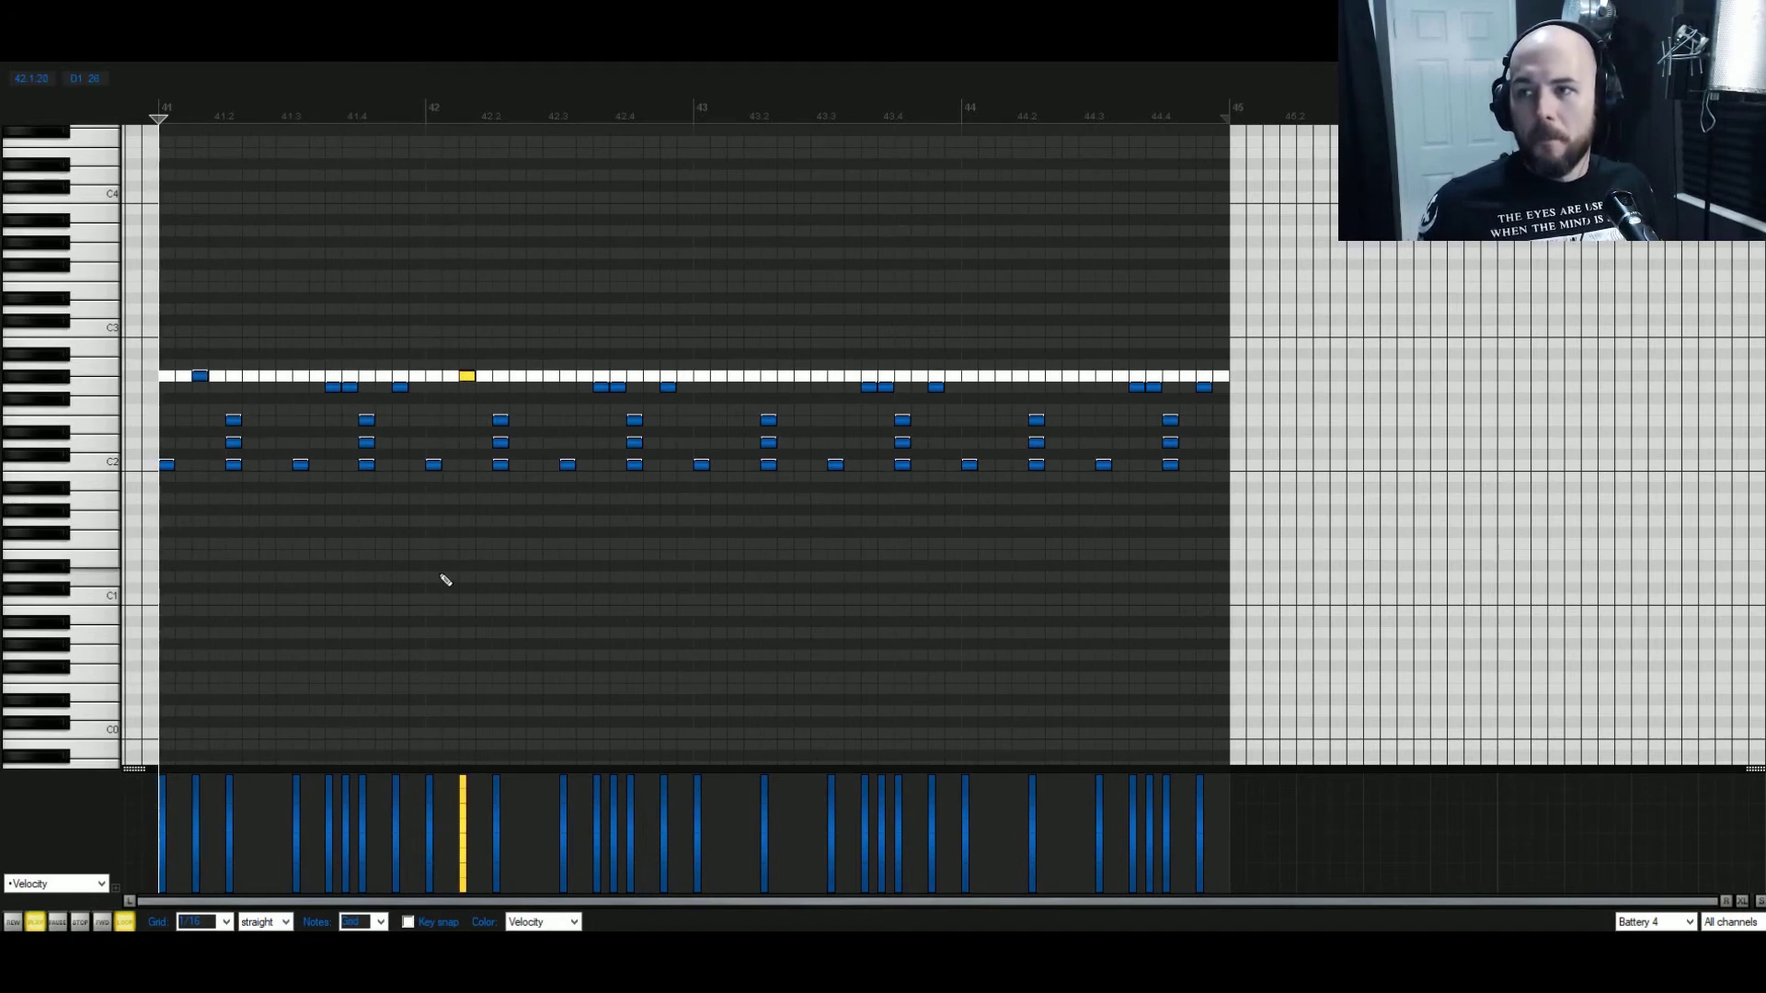
{"action": "key", "text": "space"}
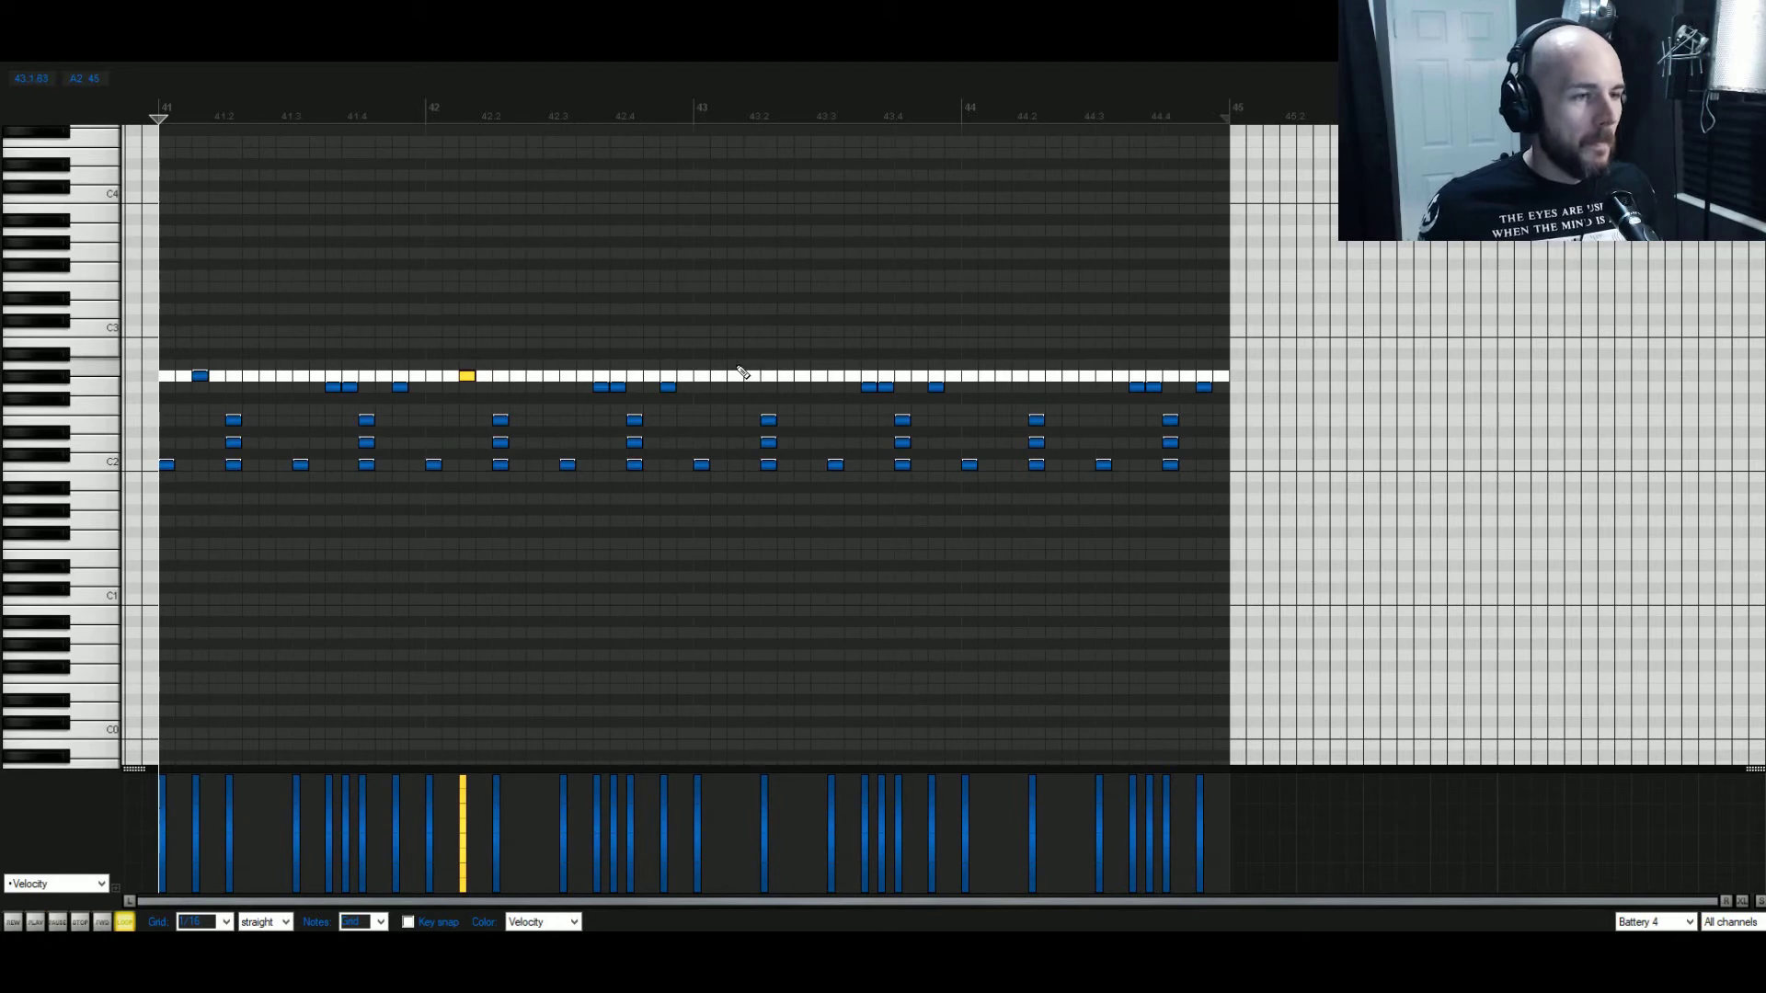
{"action": "left_click", "coordinate": [736, 366]}
{"action": "left_click_drag", "start_coordinate": [737, 369], "coordinate": [737, 377]}
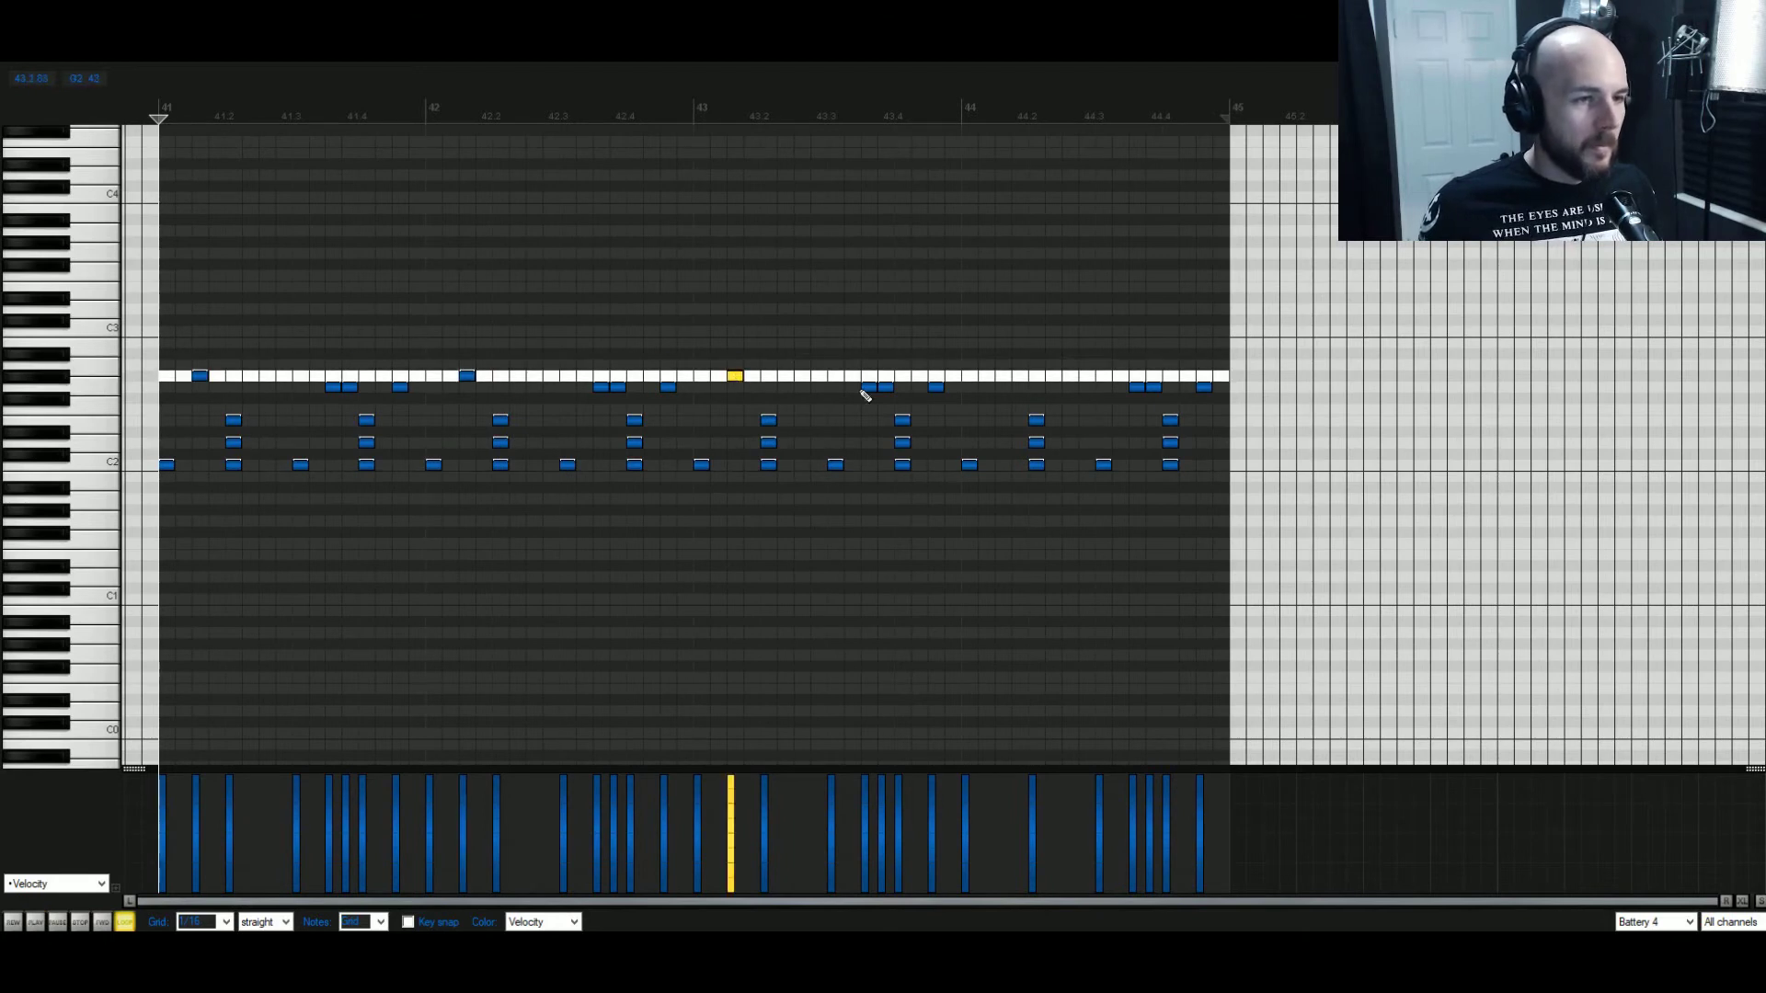
{"action": "left_click", "coordinate": [1004, 377]}
Add sixteenth A2 notes on the offbeat of all four beats in bar 41, correcting the third note's pitch to A2.
{"action": "left_click", "coordinate": [200, 366]}
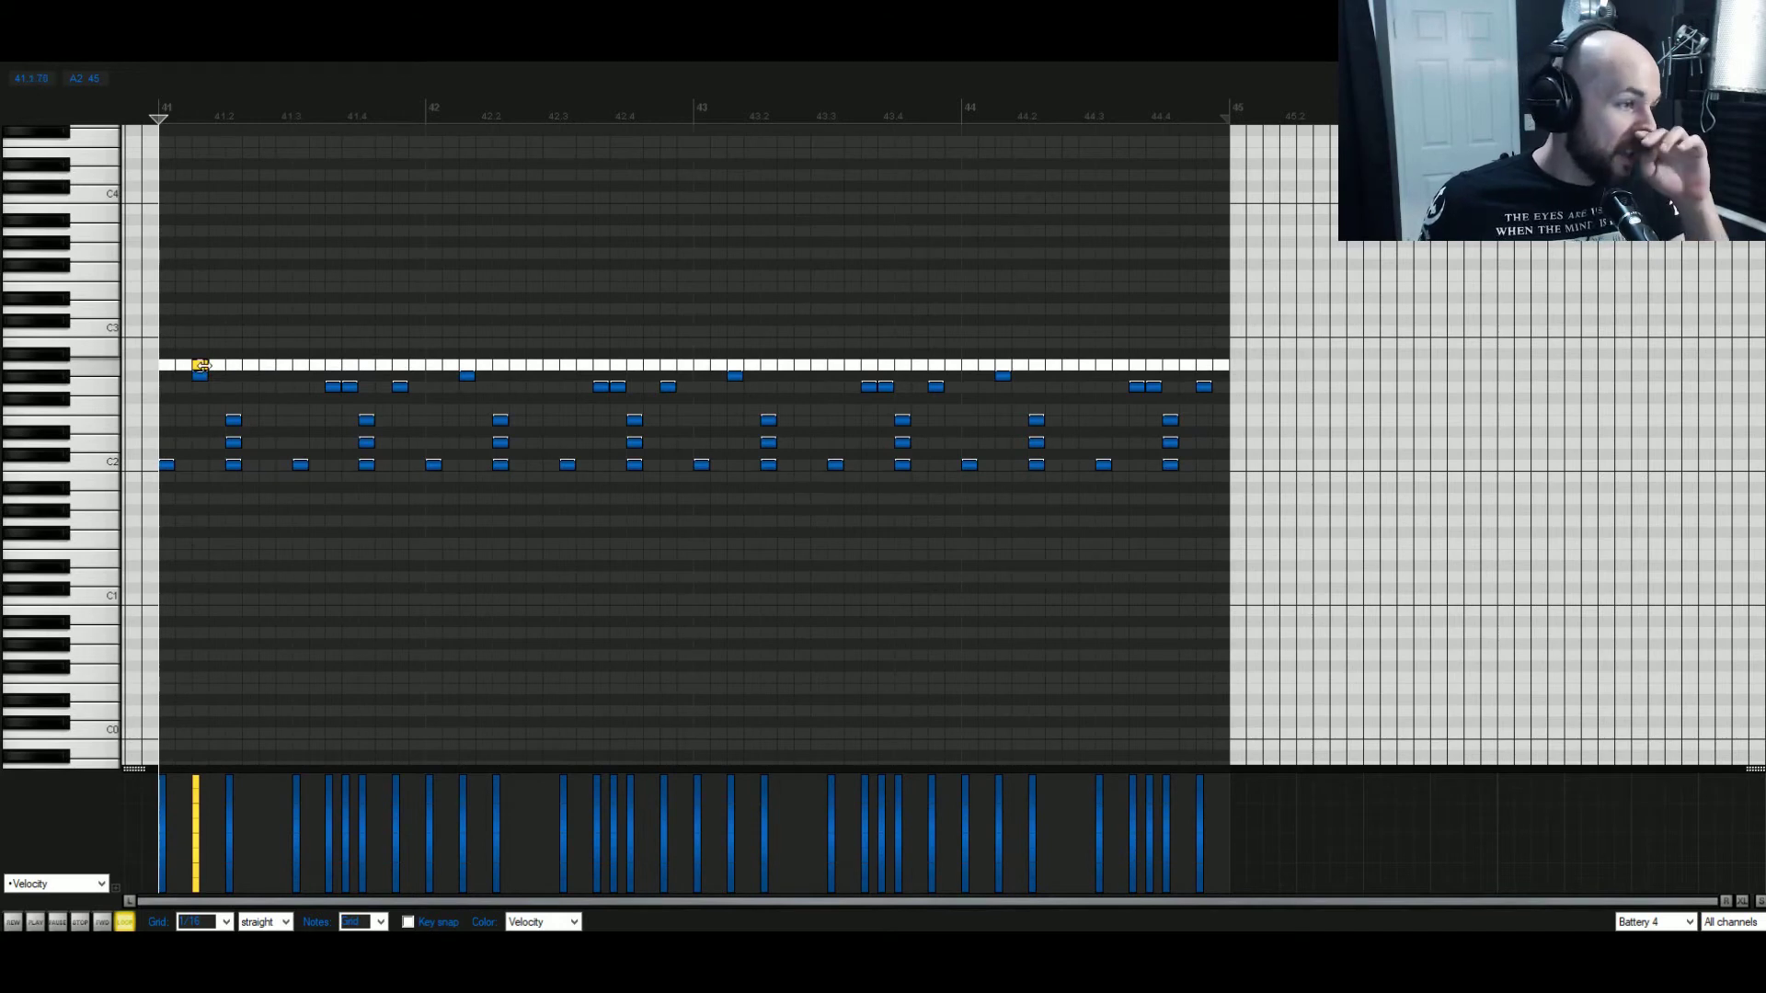
{"action": "left_click", "coordinate": [267, 366]}
{"action": "left_click", "coordinate": [334, 355]}
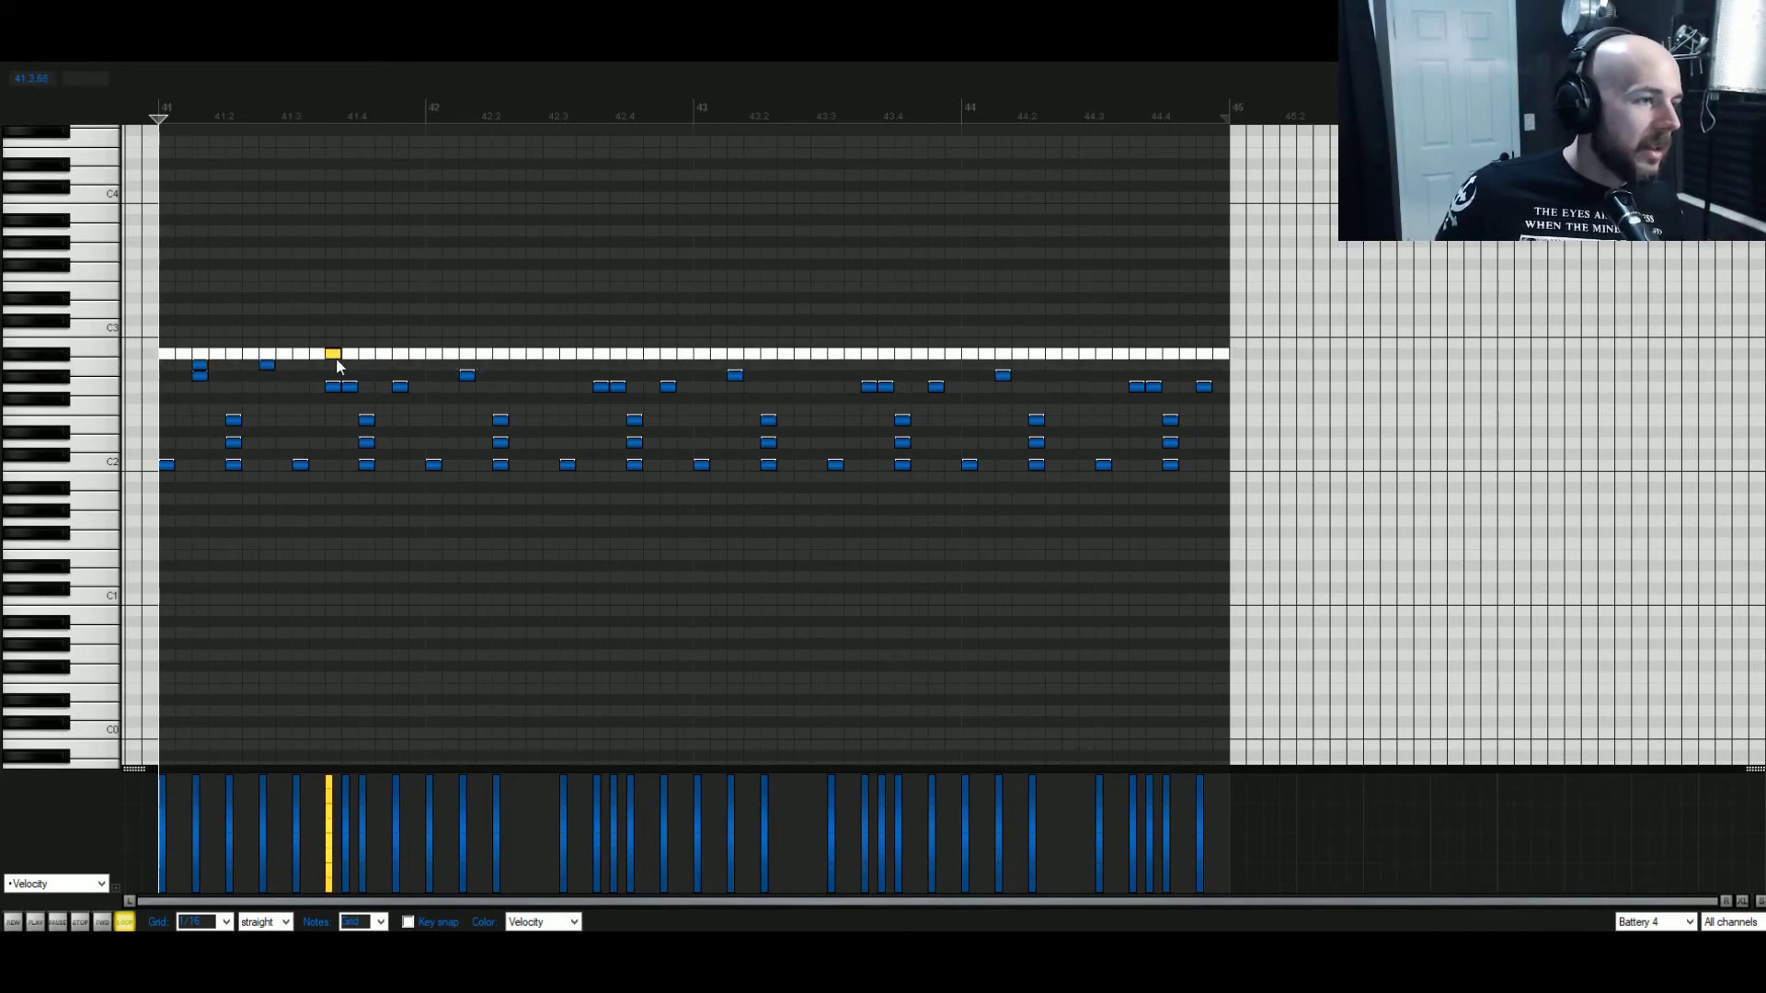
{"action": "left_click_drag", "start_coordinate": [334, 372], "coordinate": [334, 366]}
{"action": "left_click", "coordinate": [400, 365]}
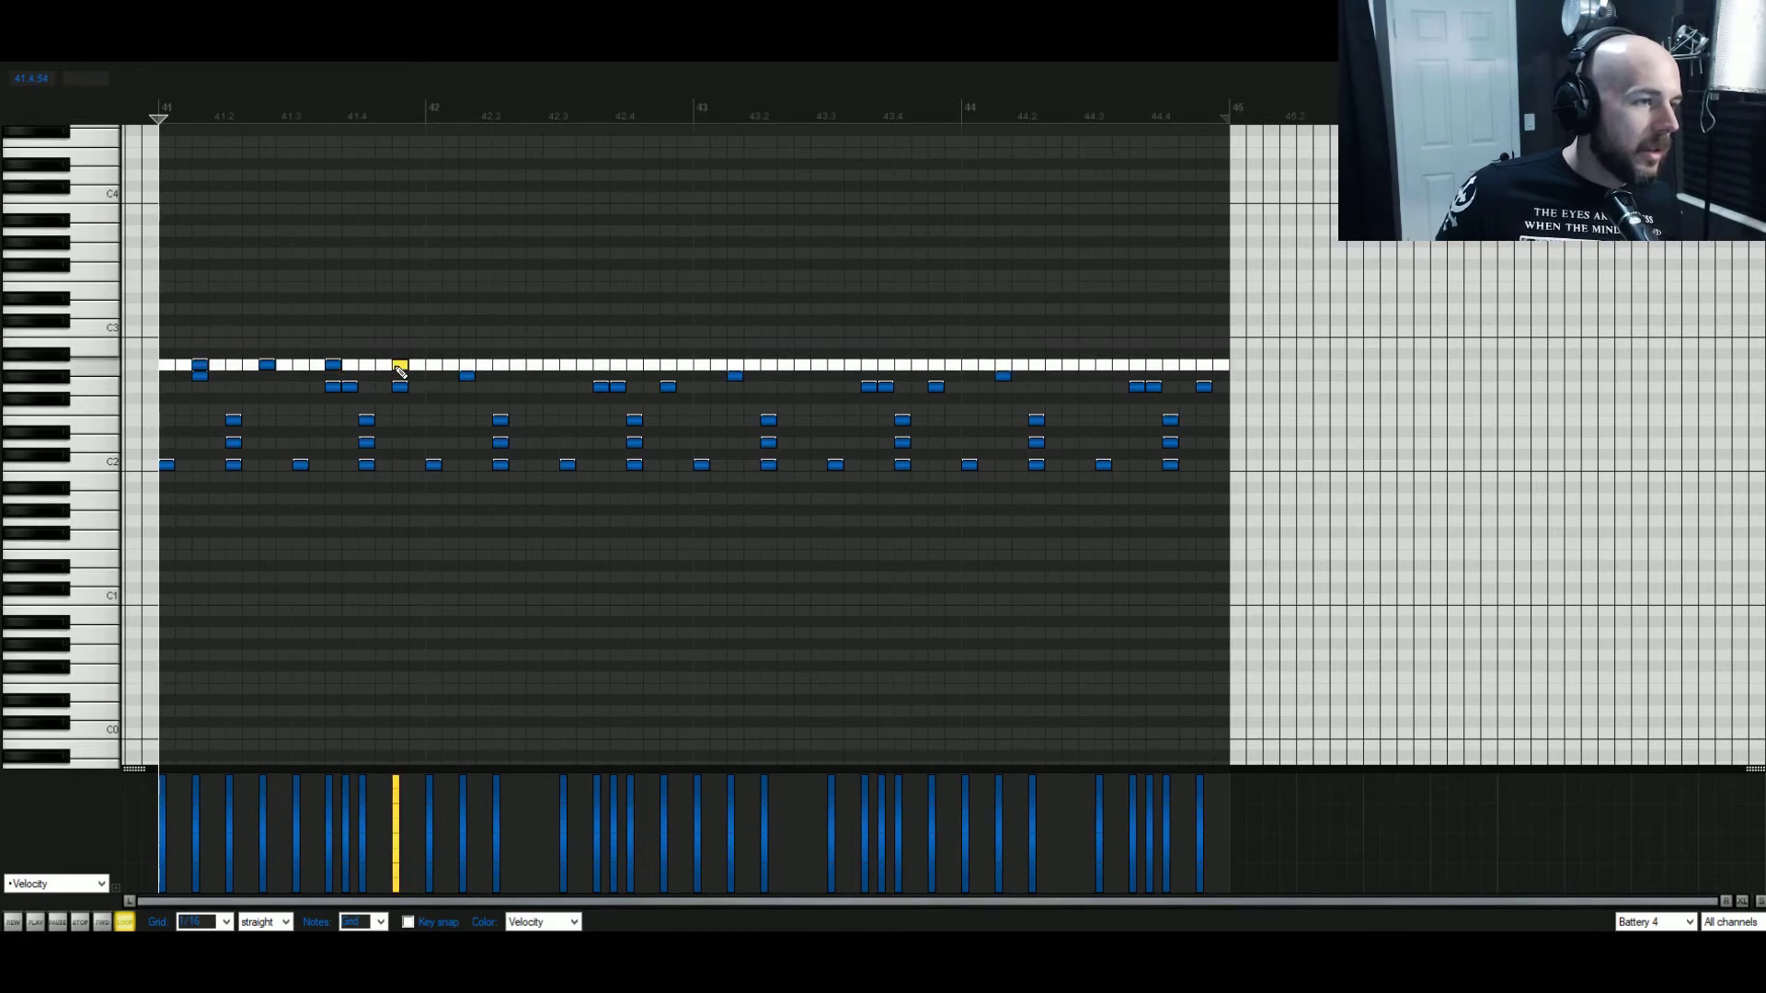
Copy the four A2 notes from bar 41 into bar 43, playing the loop back before and after.
{"action": "key", "text": "space"}
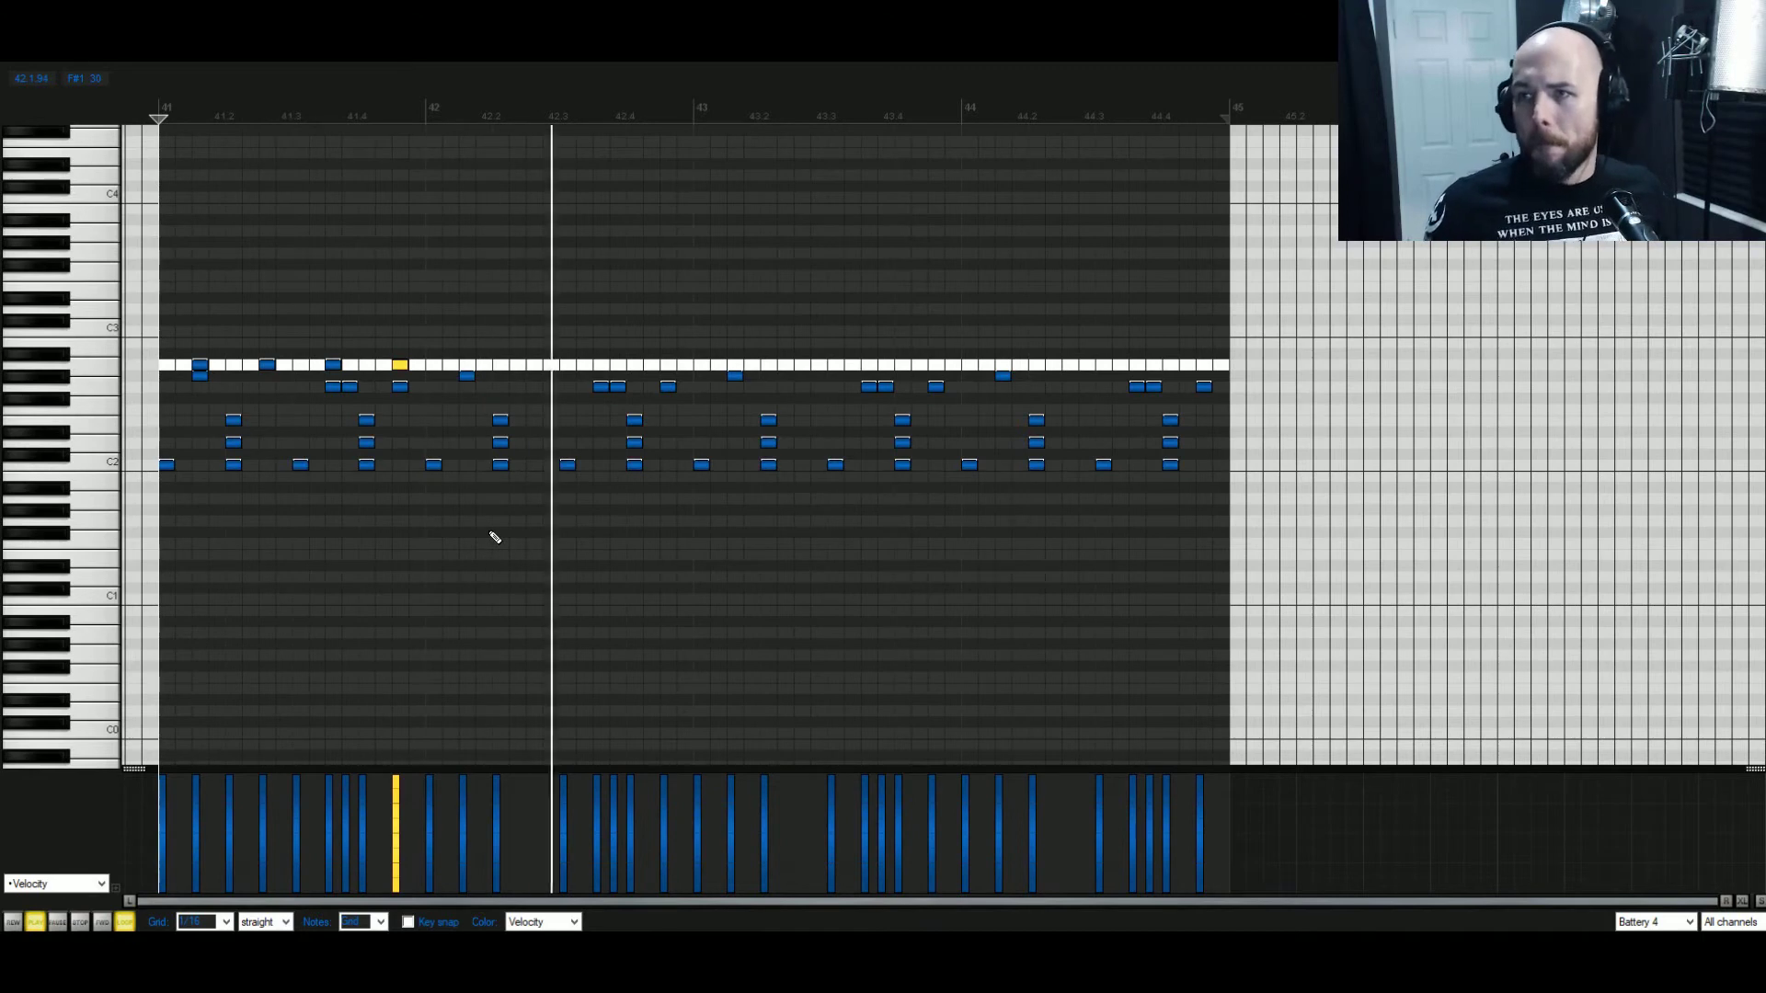
{"action": "key", "text": "space"}
{"action": "left_click_drag", "start_coordinate": [455, 330], "coordinate": [738, 367]}
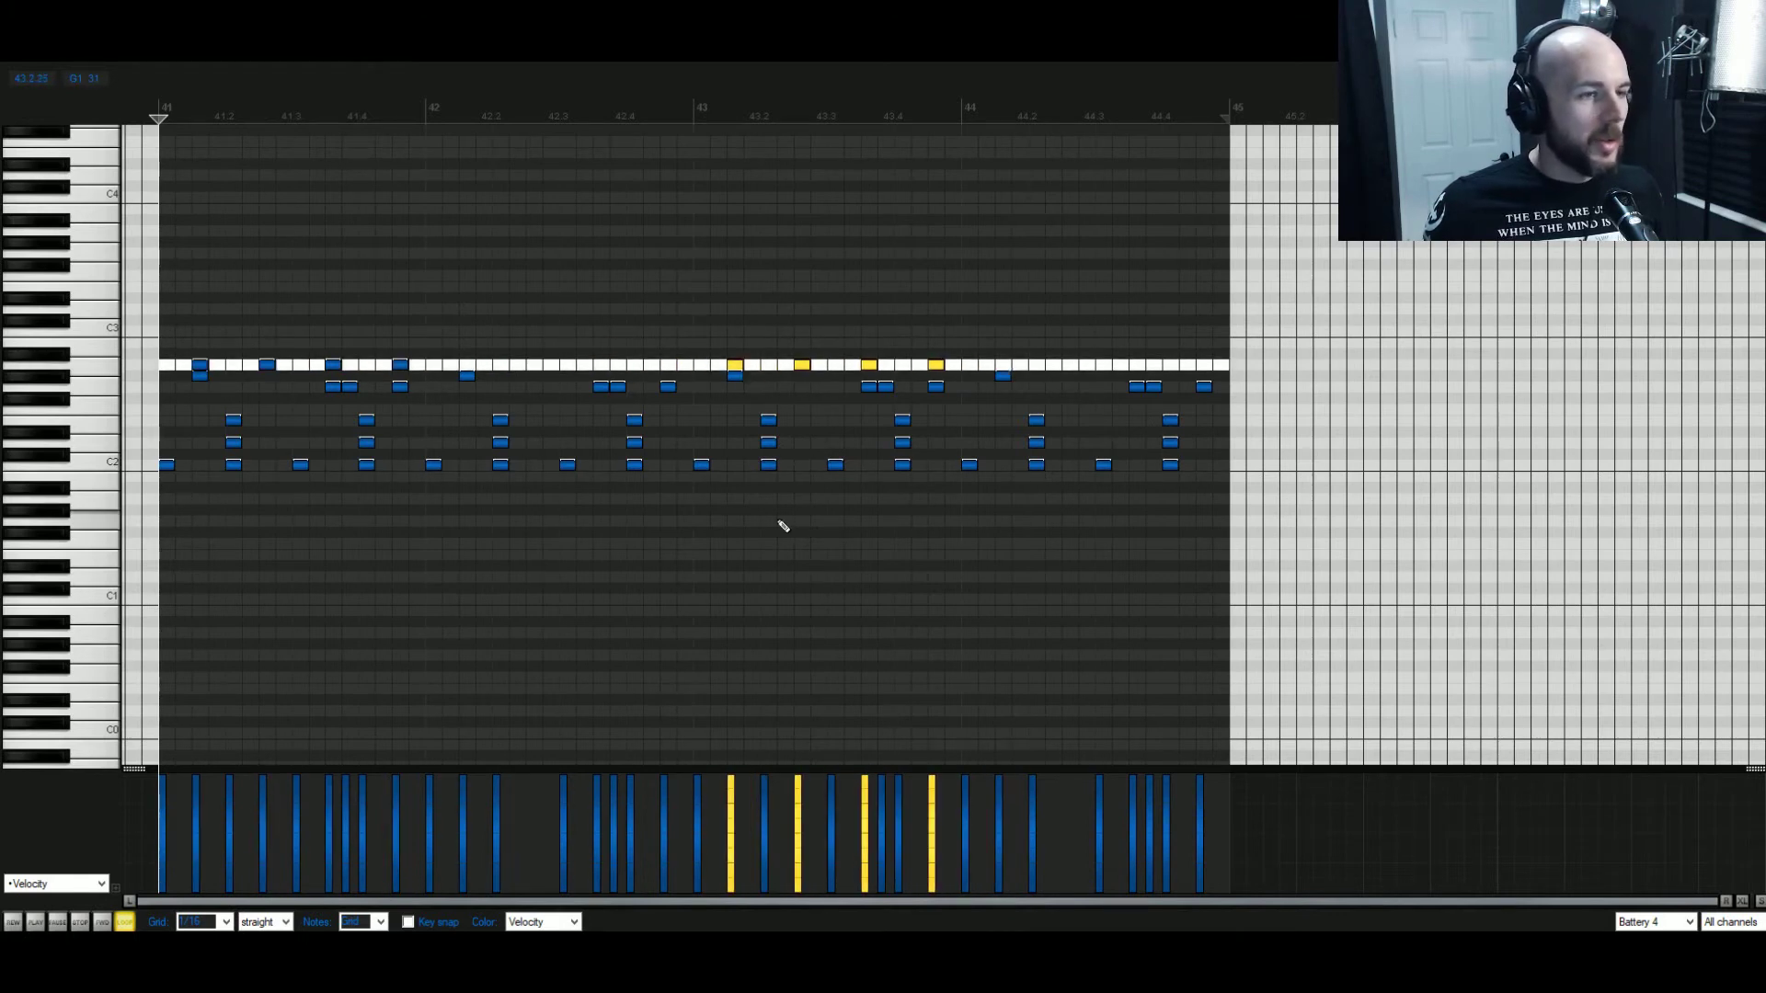
{"action": "key", "text": "space"}
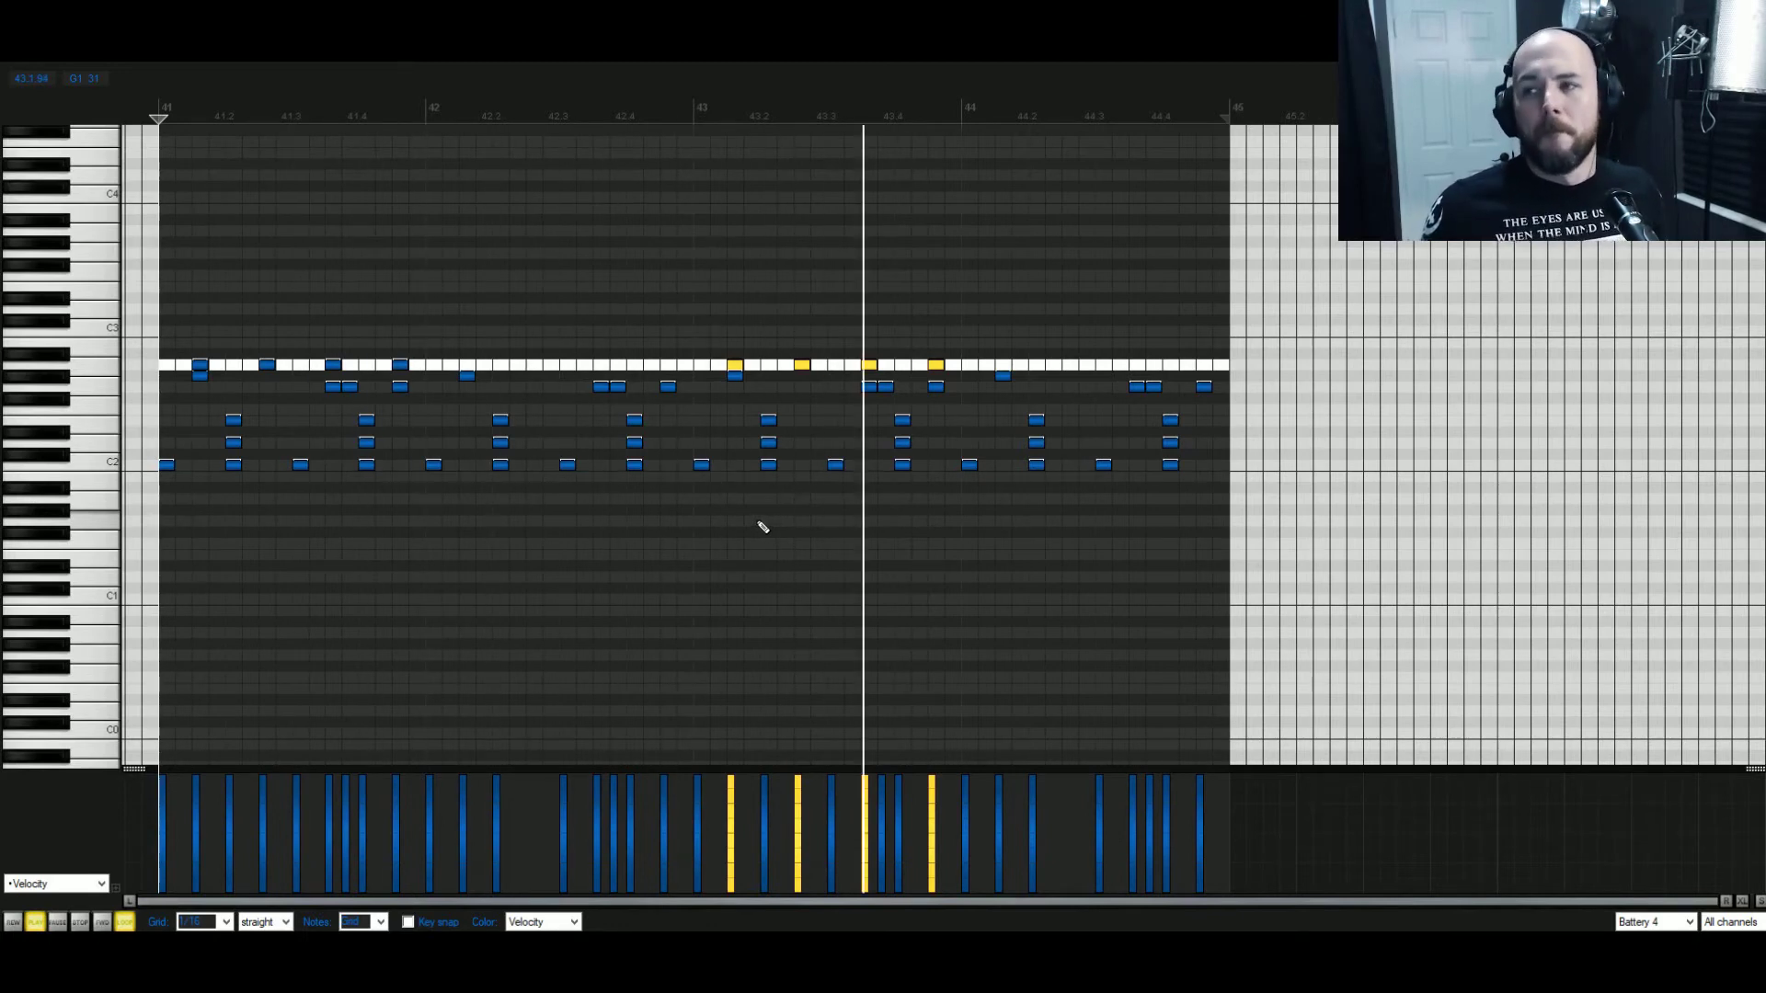
{"action": "key", "text": "space"}
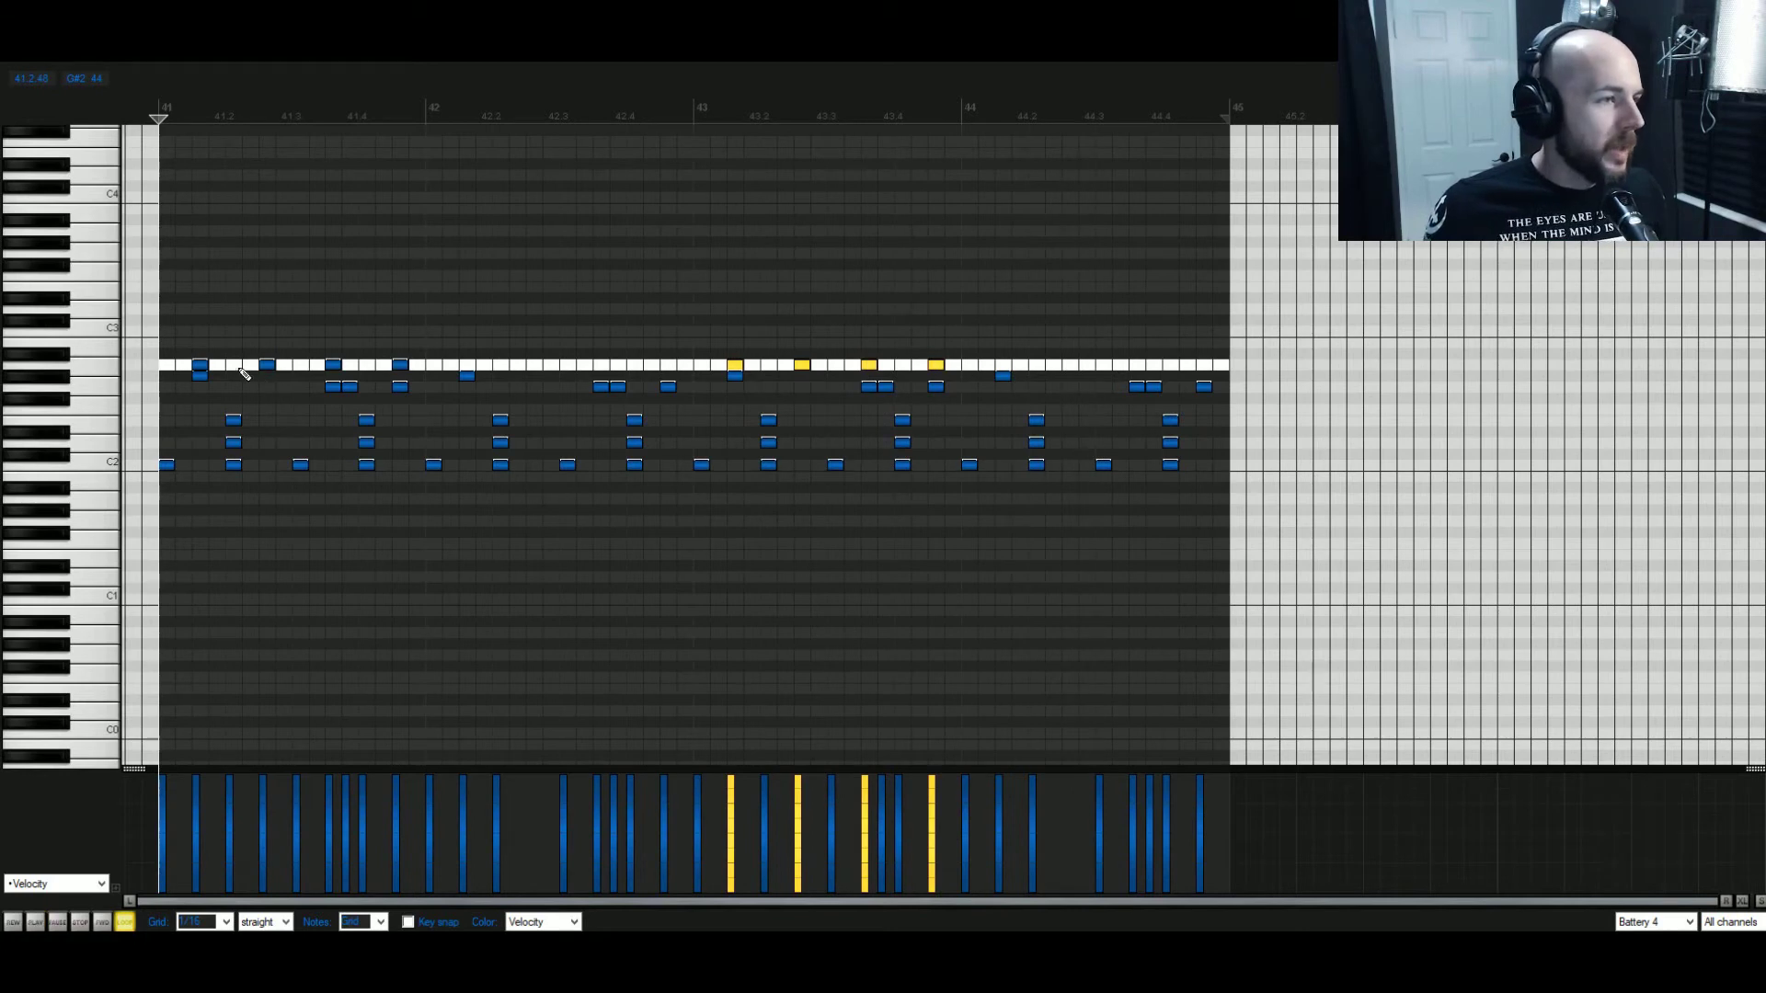
Add sixteenth A#2 notes on the last sixteenth of beat 1 and the offbeat of beat 2 in bars 41 to 44, checking by playback.
{"action": "left_click", "coordinate": [216, 354]}
{"action": "left_click", "coordinate": [266, 353]}
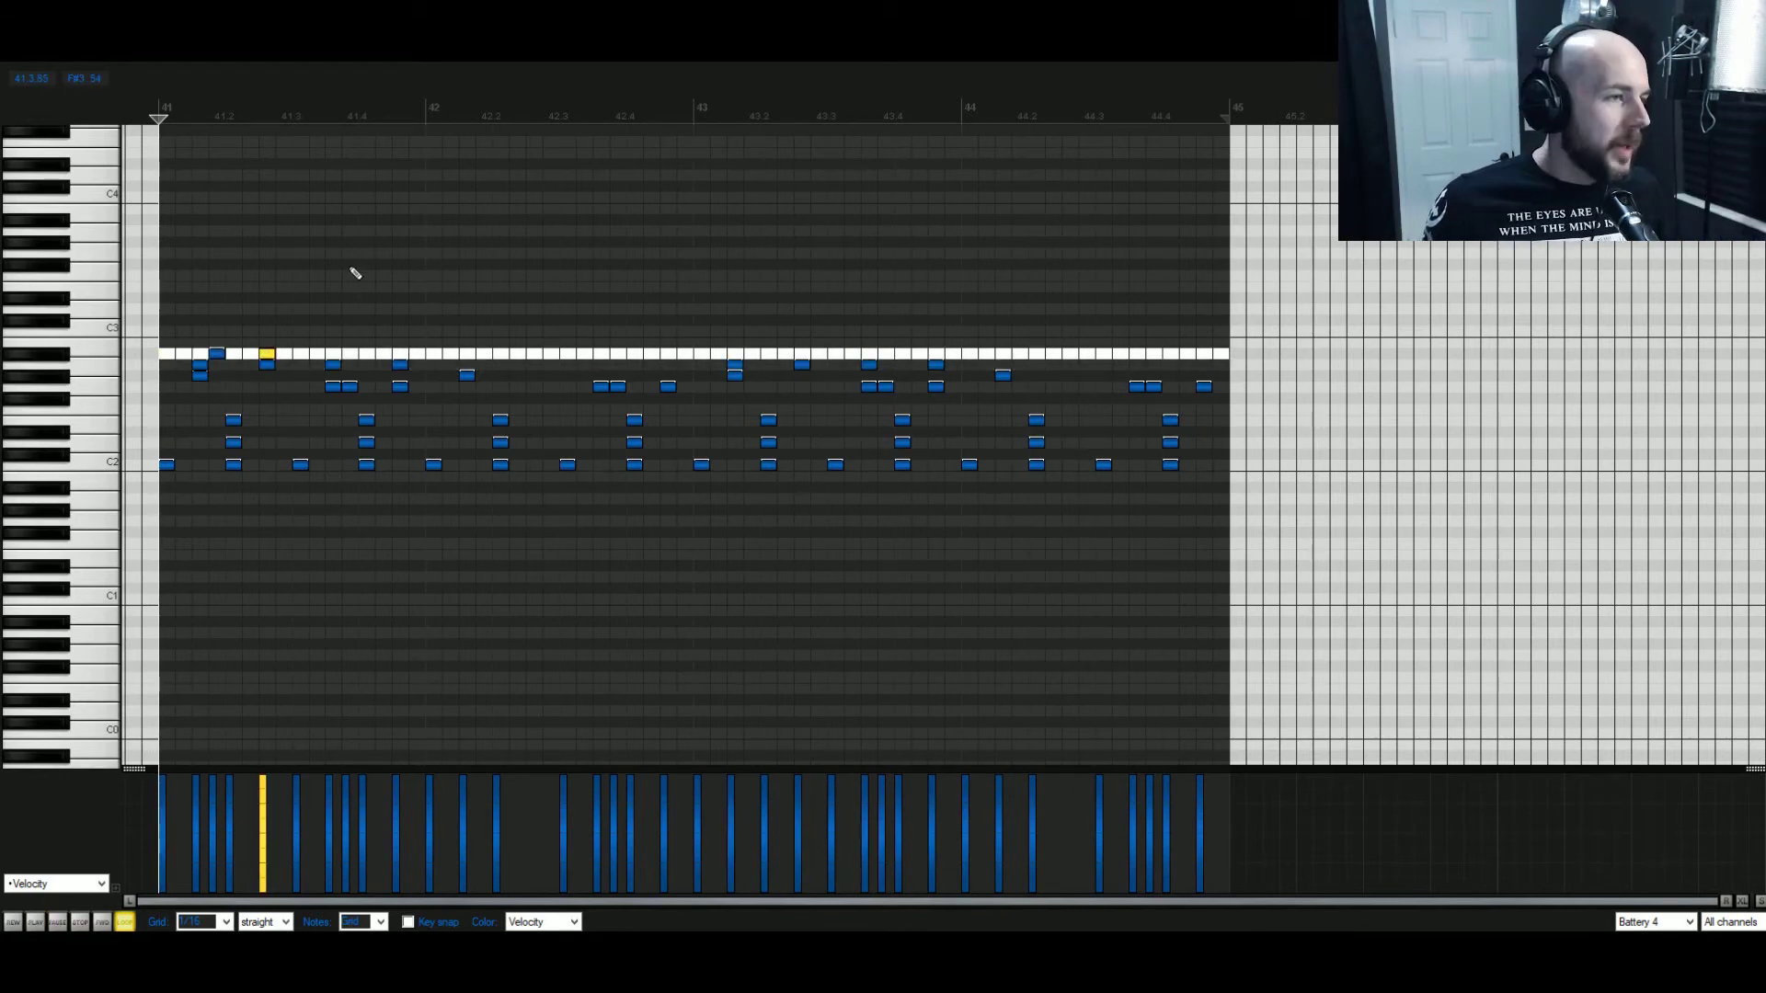
{"action": "key", "text": "space"}
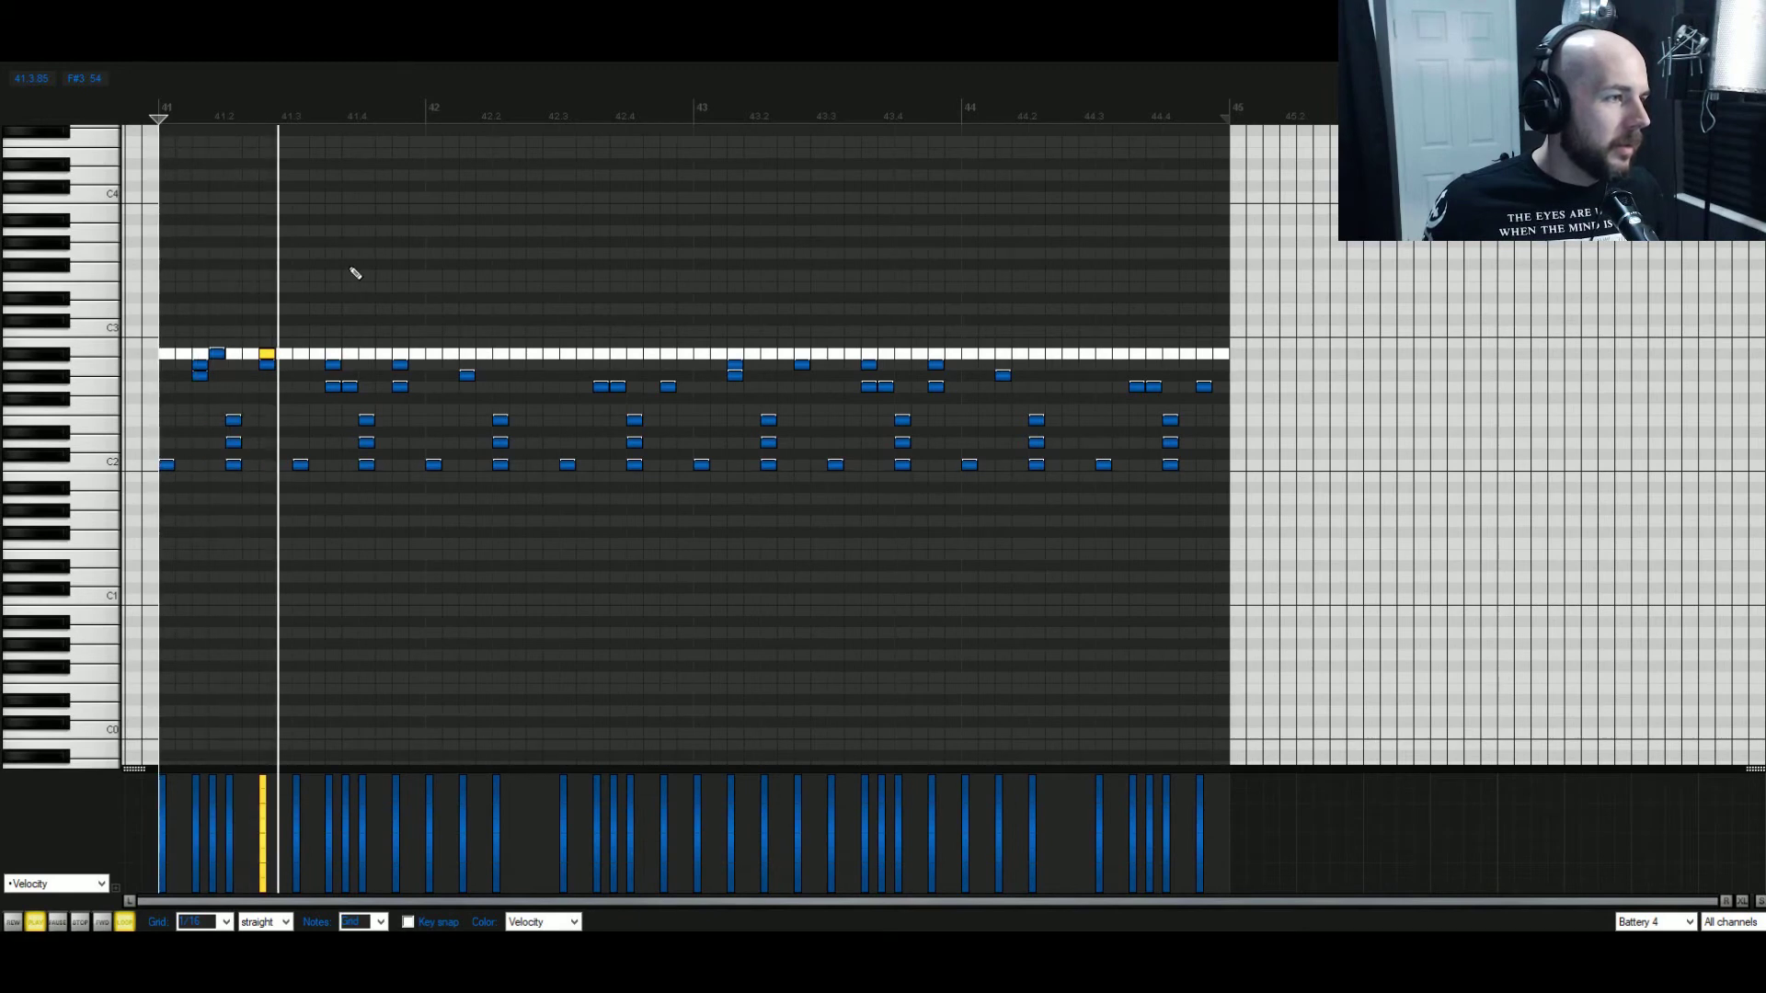
{"action": "key", "text": "space"}
{"action": "left_click", "coordinate": [483, 354]}
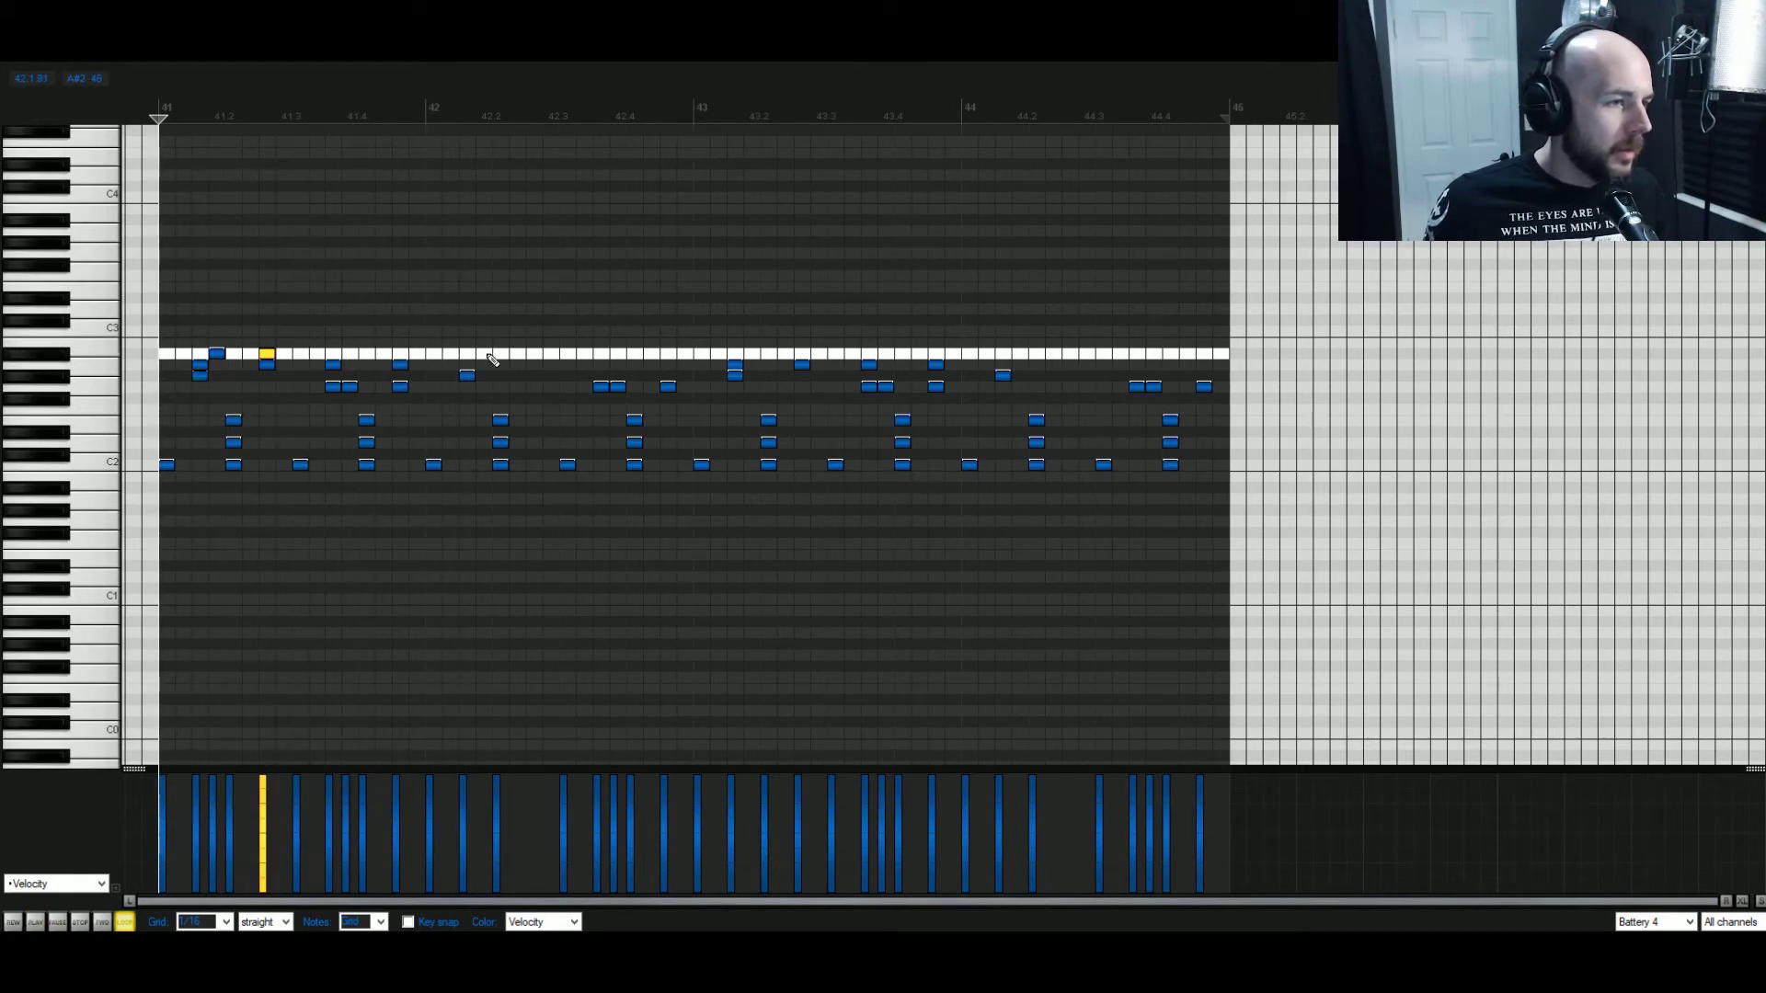
{"action": "left_click", "coordinate": [538, 356]}
{"action": "left_click_drag", "start_coordinate": [584, 313], "coordinate": [1016, 359]}
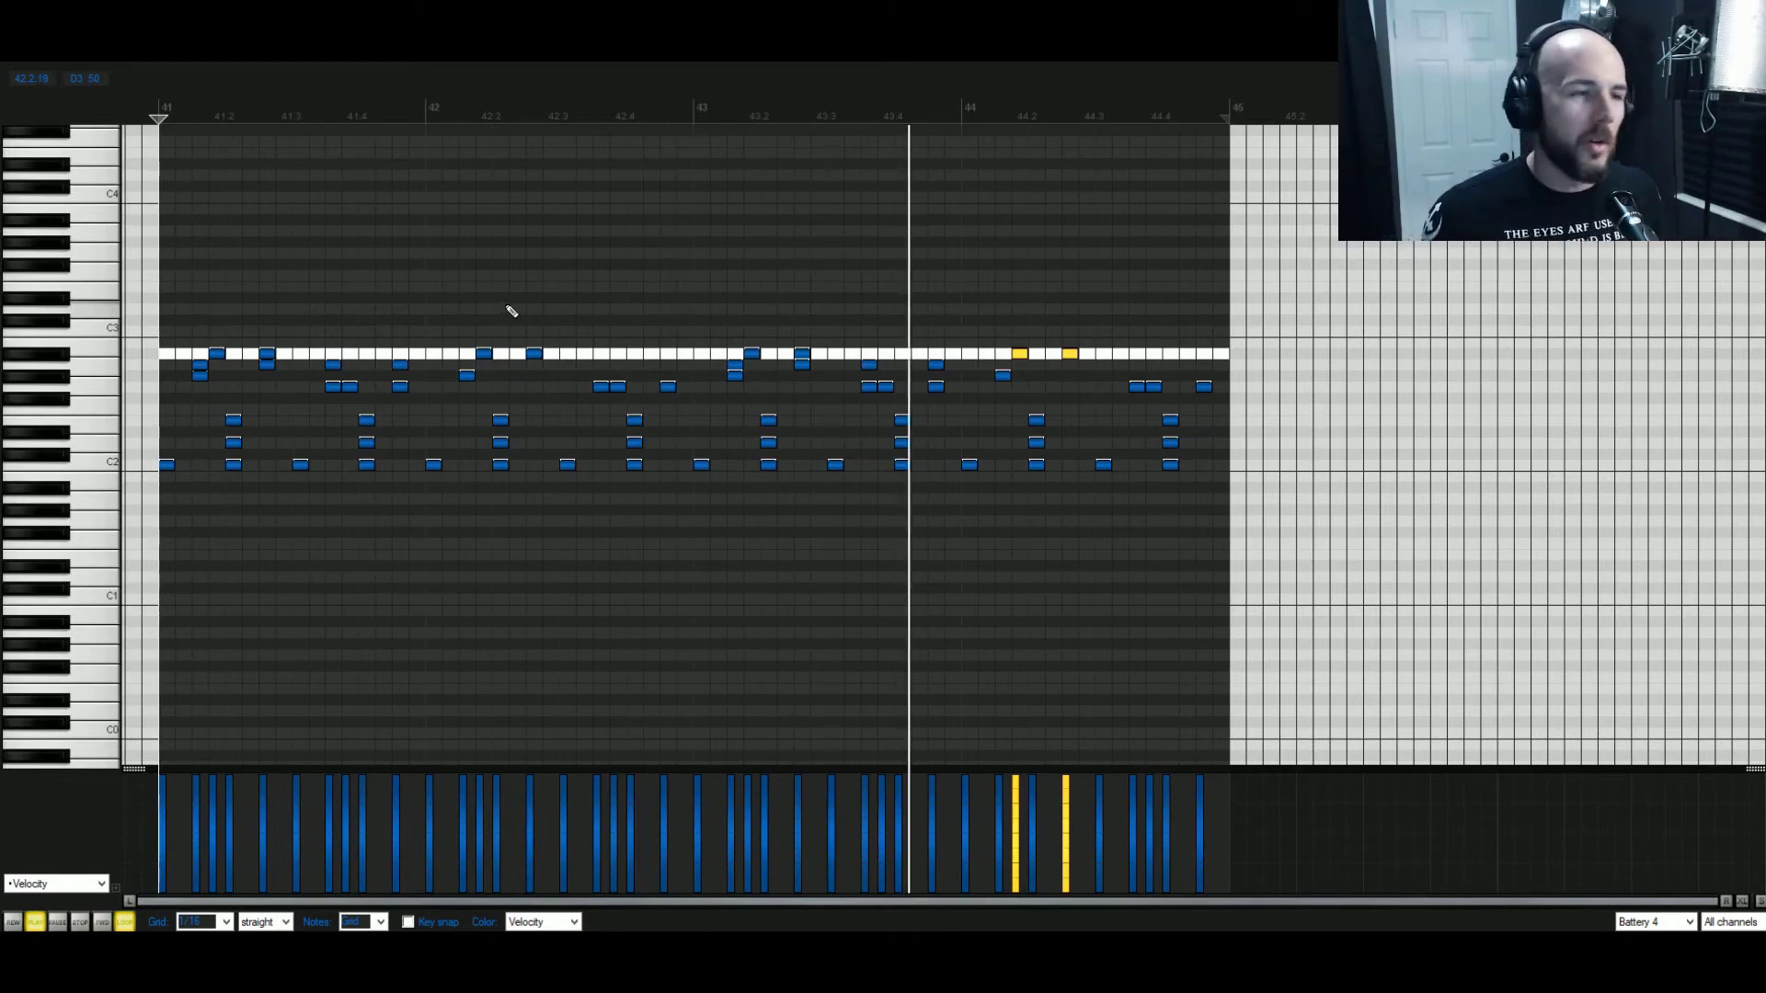
{"action": "key", "text": "space"}
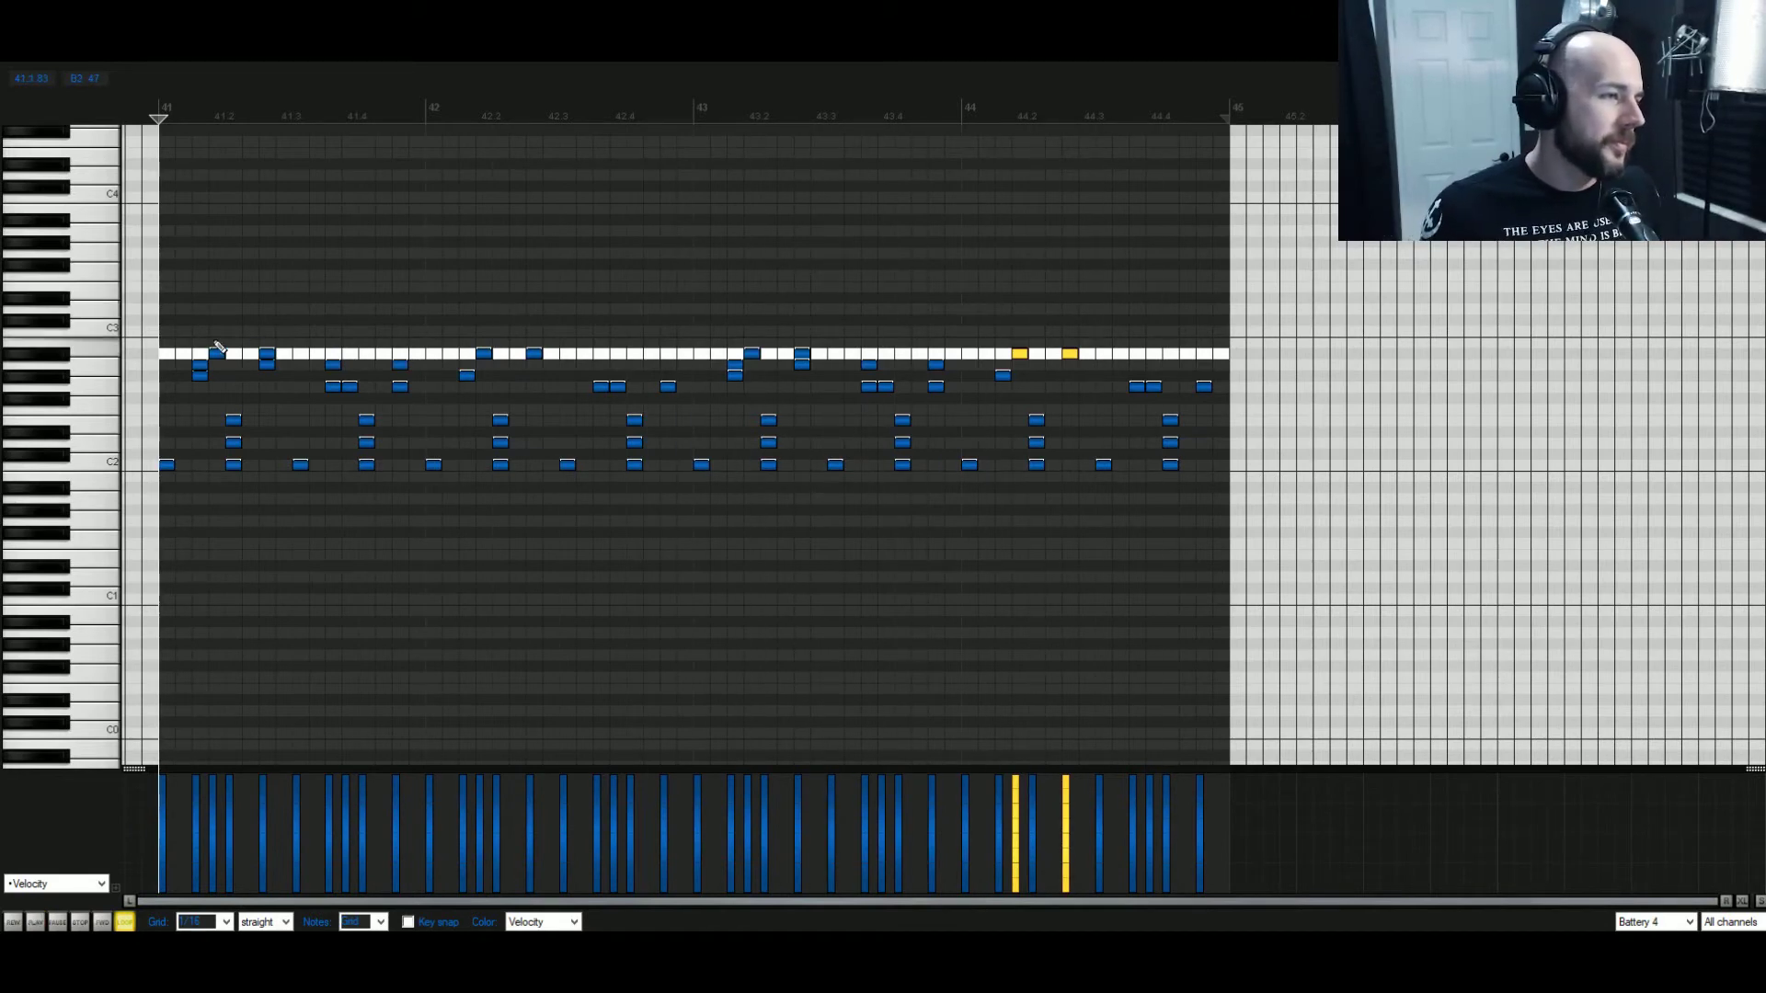
Add a sixteenth B2 note on beat 4 of each bar from 41 to 44, play back along the way, and close the MIDI editor.
{"action": "left_click_drag", "start_coordinate": [218, 351], "coordinate": [367, 346]}
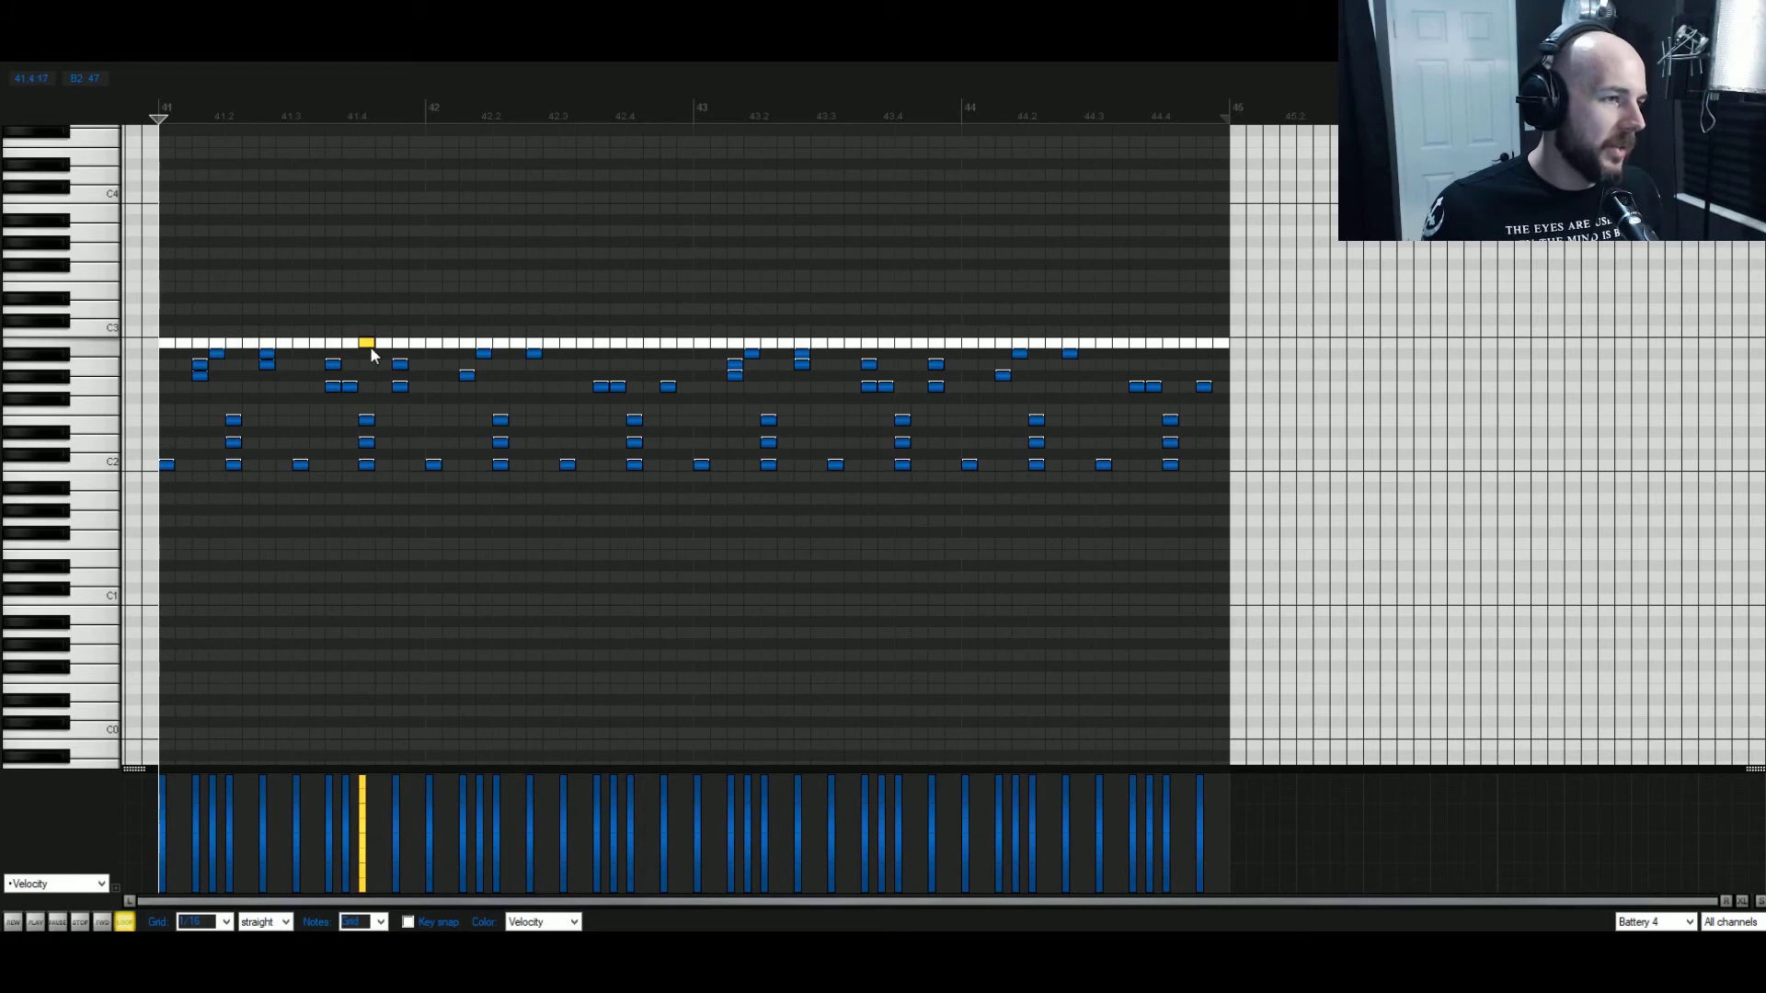
{"action": "key", "text": "space"}
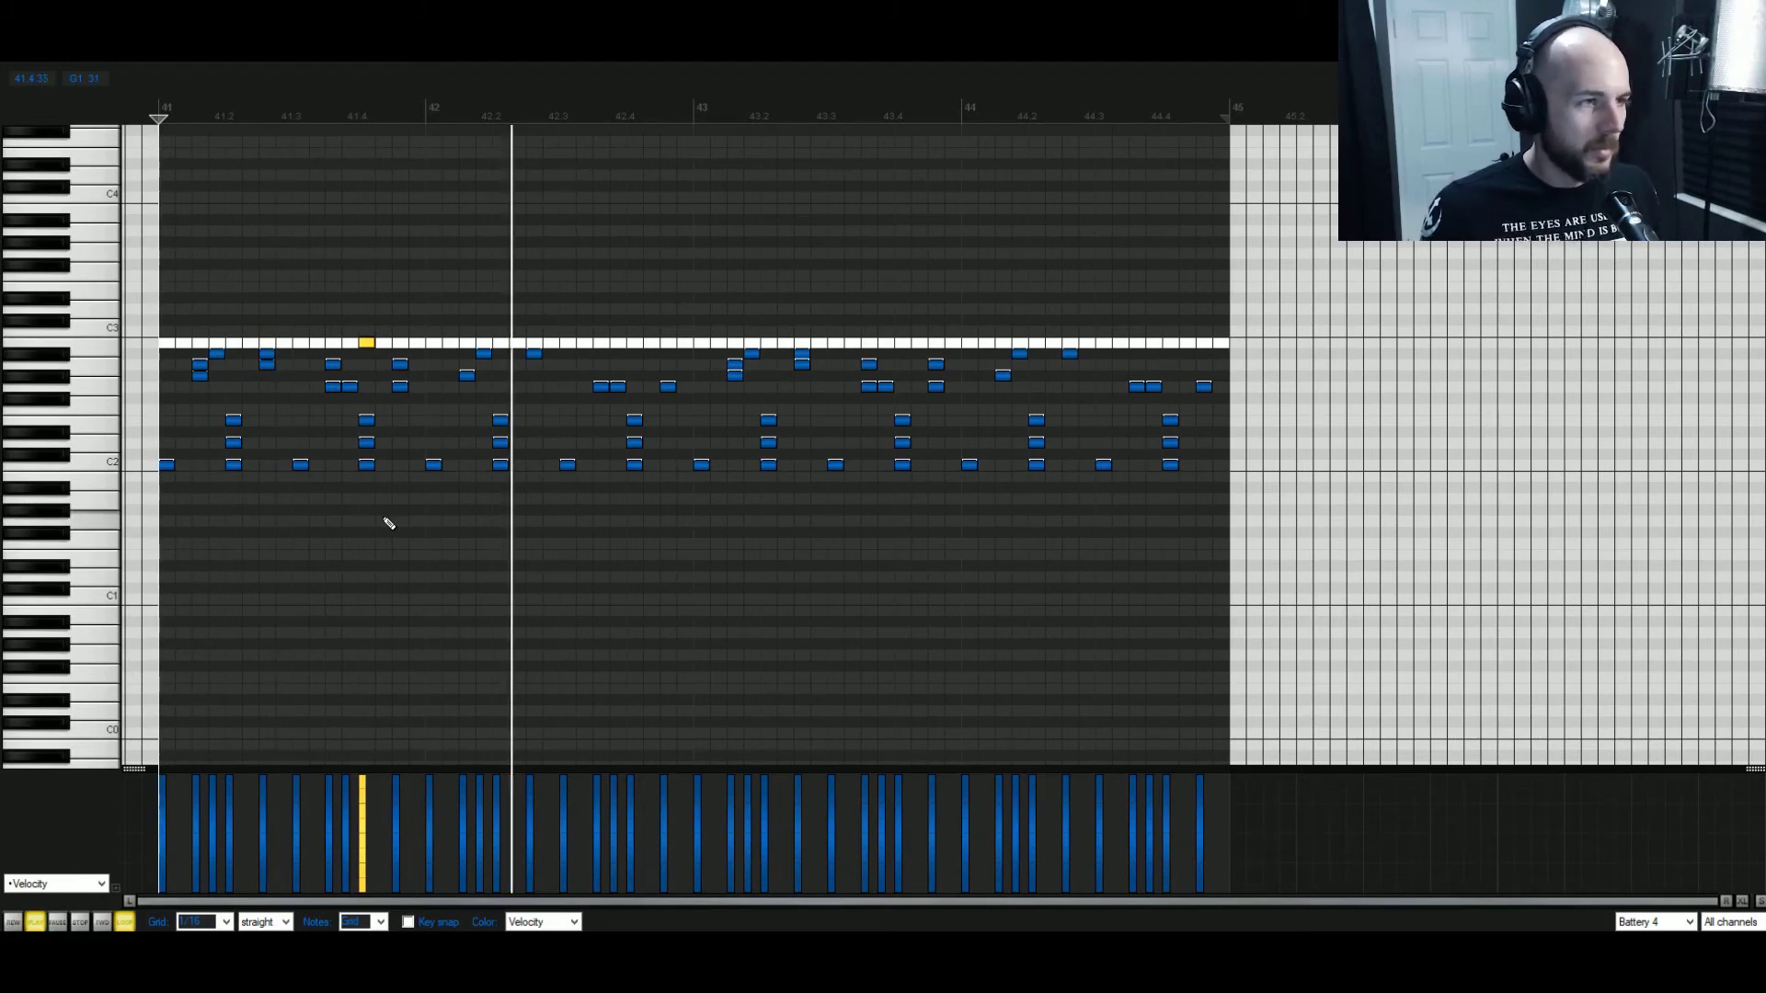
{"action": "key", "text": "space"}
{"action": "left_click", "coordinate": [635, 343]}
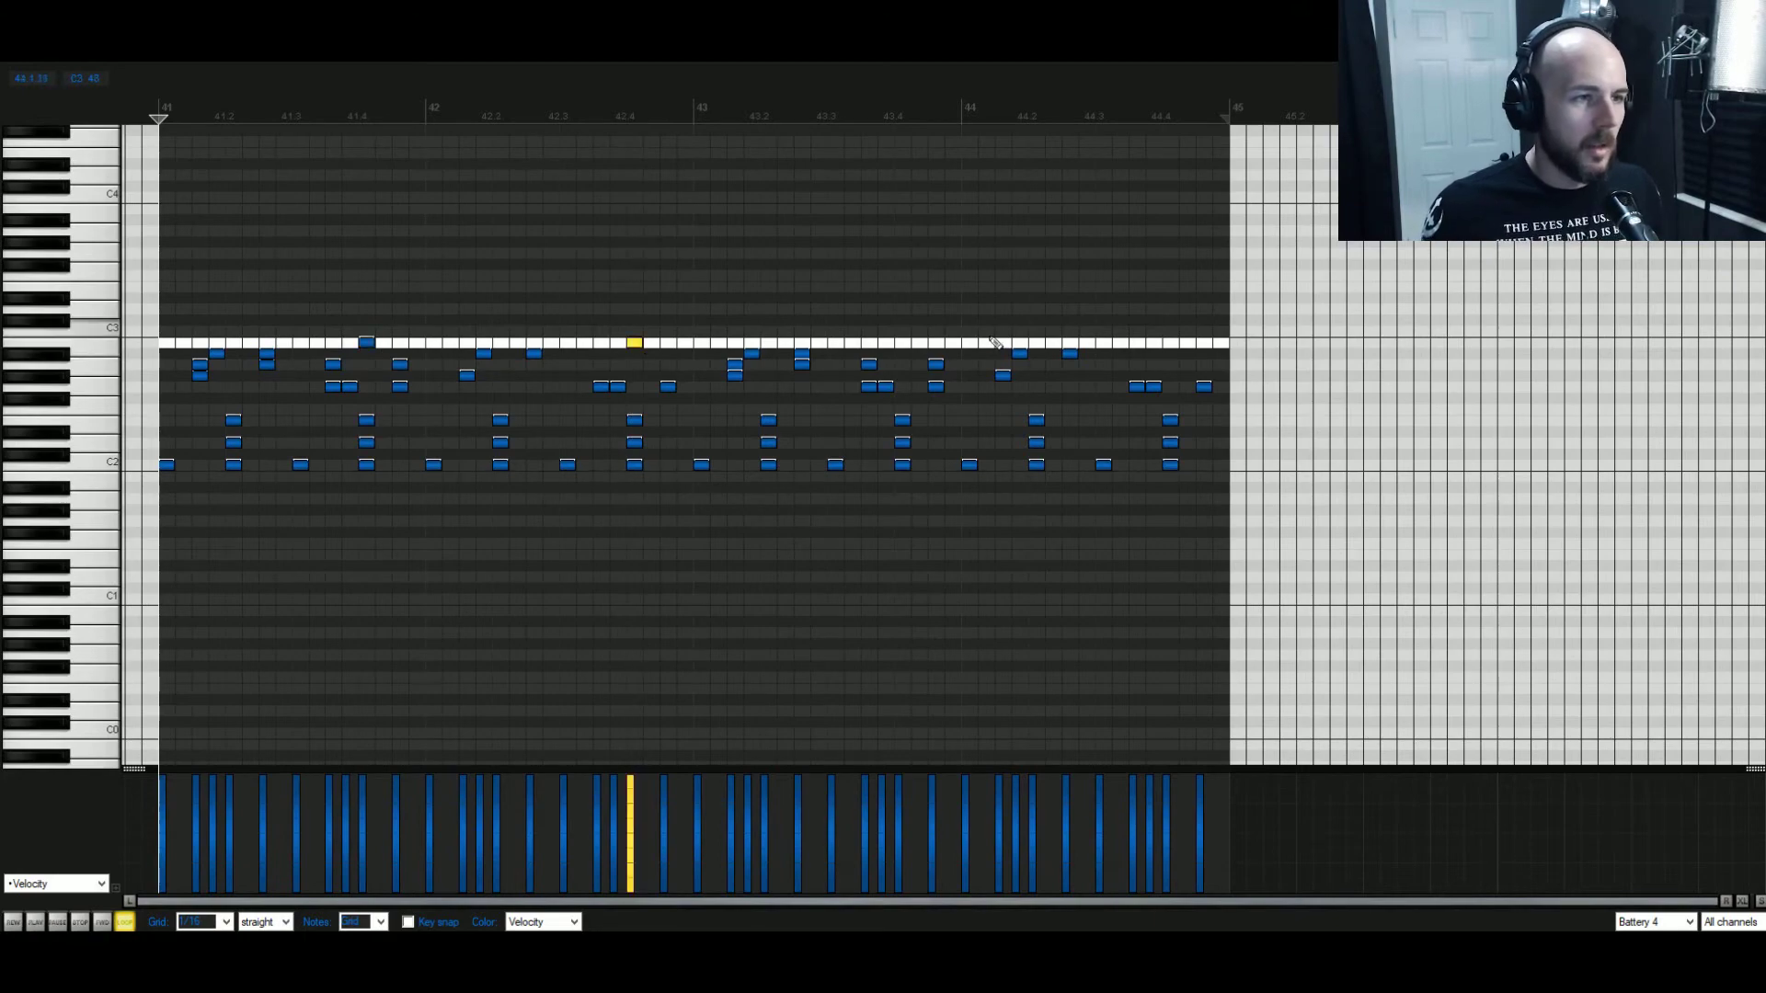
{"action": "left_click", "coordinate": [902, 344]}
{"action": "left_click", "coordinate": [1171, 343]}
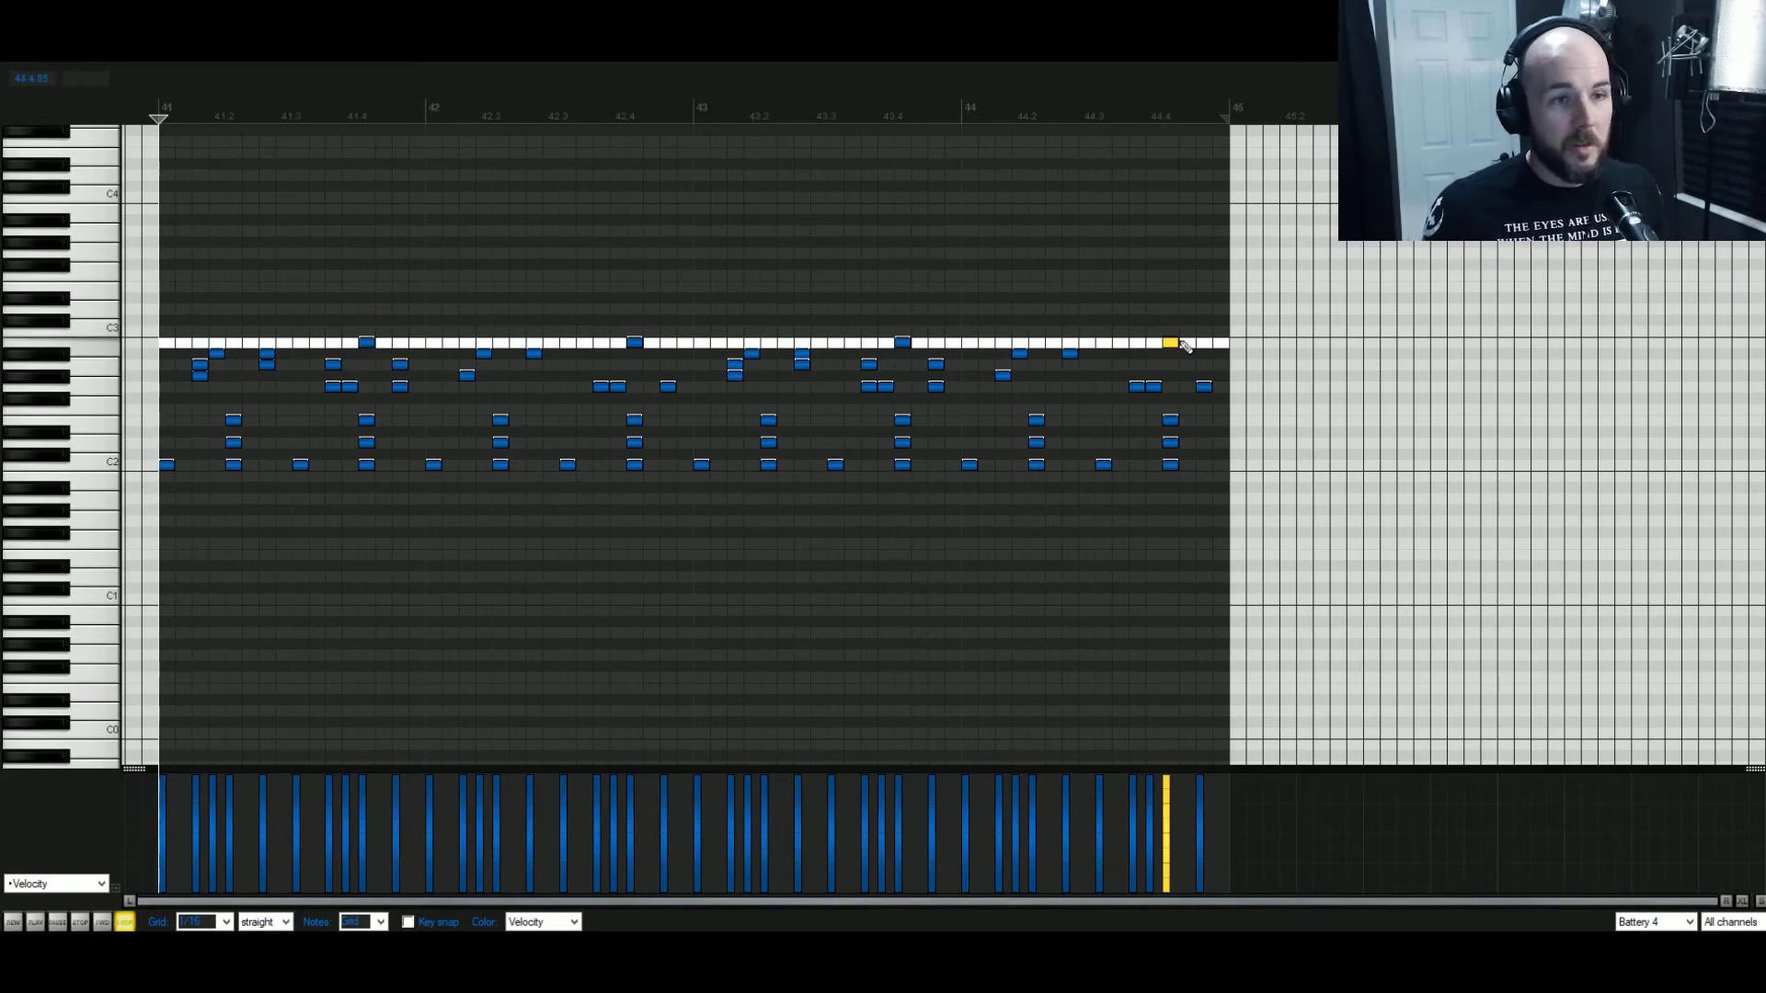
{"action": "key", "text": "Escape"}
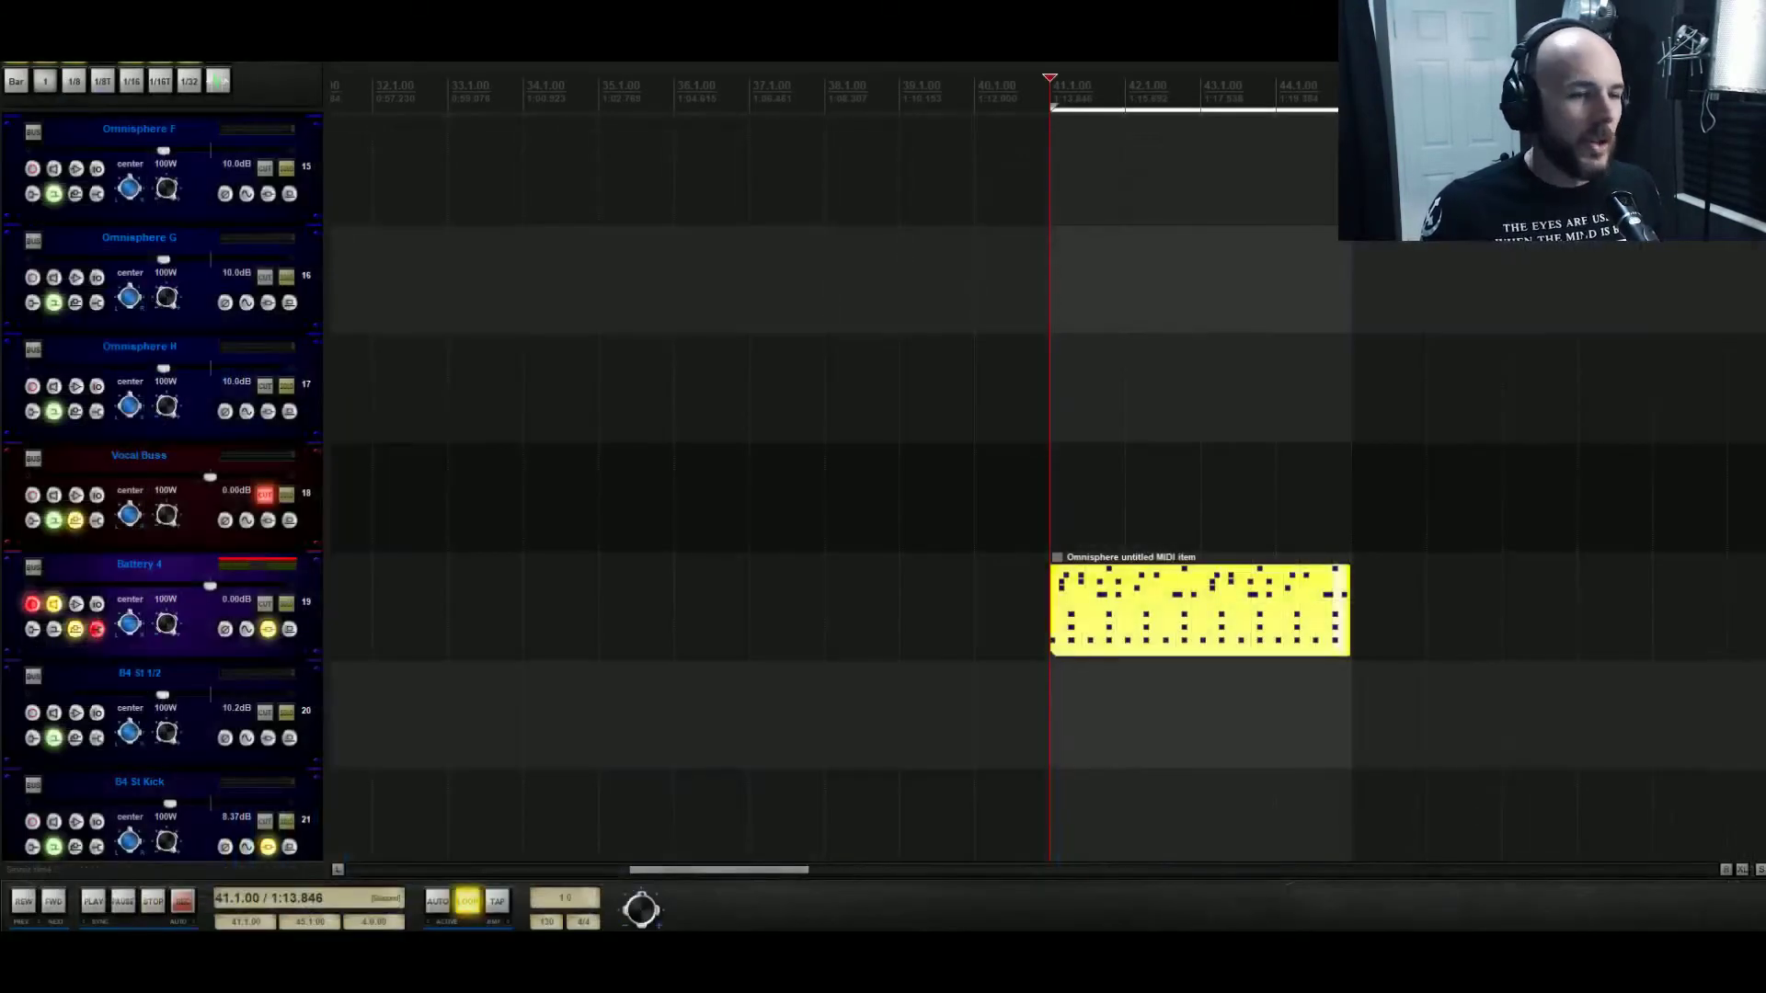
Open the Battery 4 instrument on track 19 and mute the Mixed Perc 002, 023, 070 and 009 cells.
{"action": "left_click", "coordinate": [270, 633]}
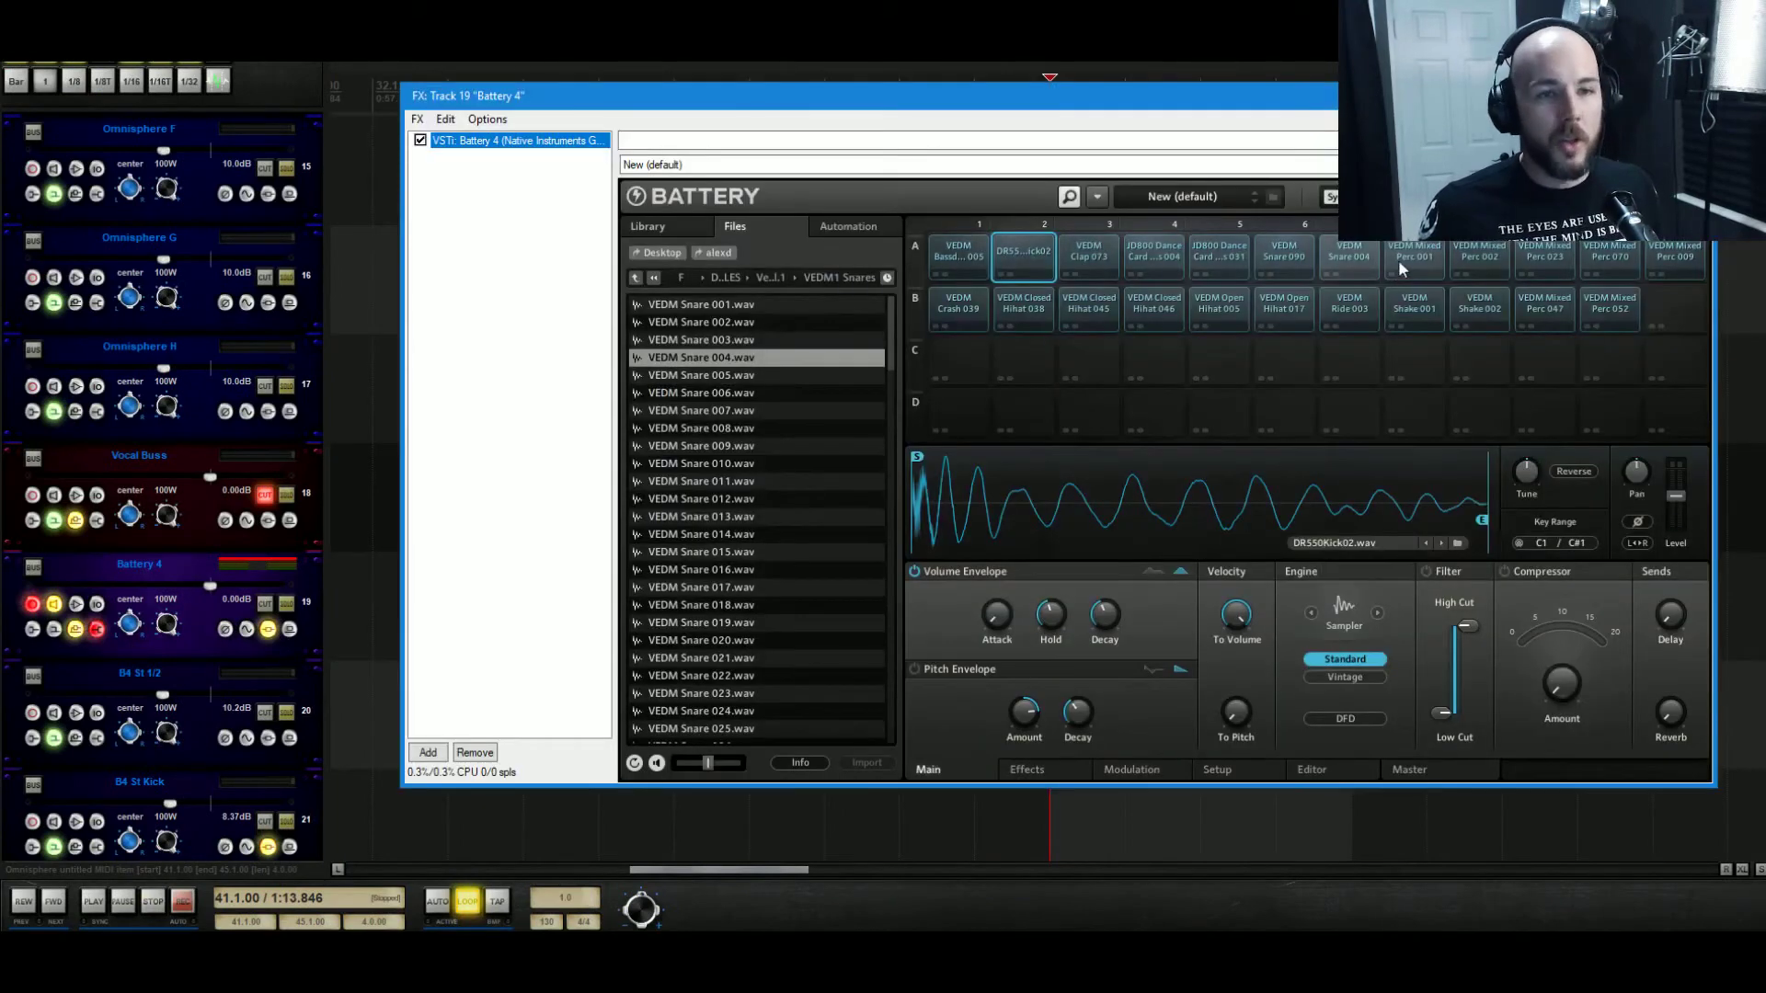
{"action": "left_click", "coordinate": [1476, 273]}
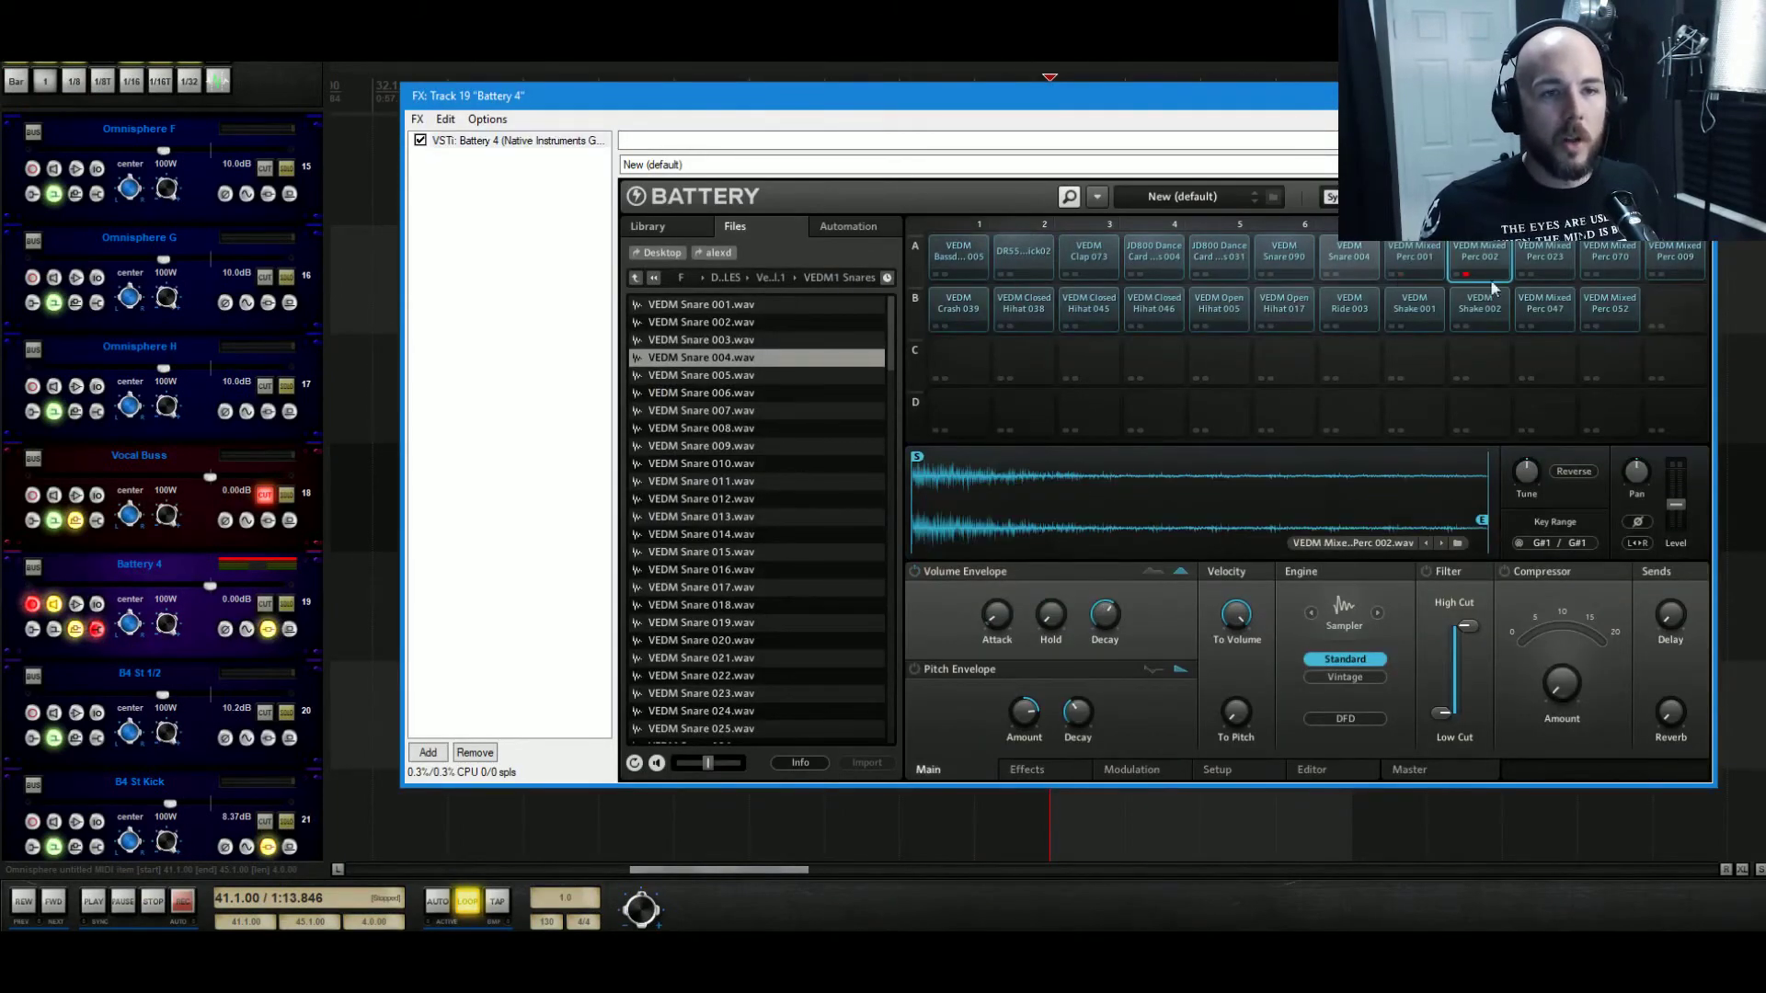
{"action": "left_click", "coordinate": [1530, 272]}
{"action": "left_click", "coordinate": [1596, 273]}
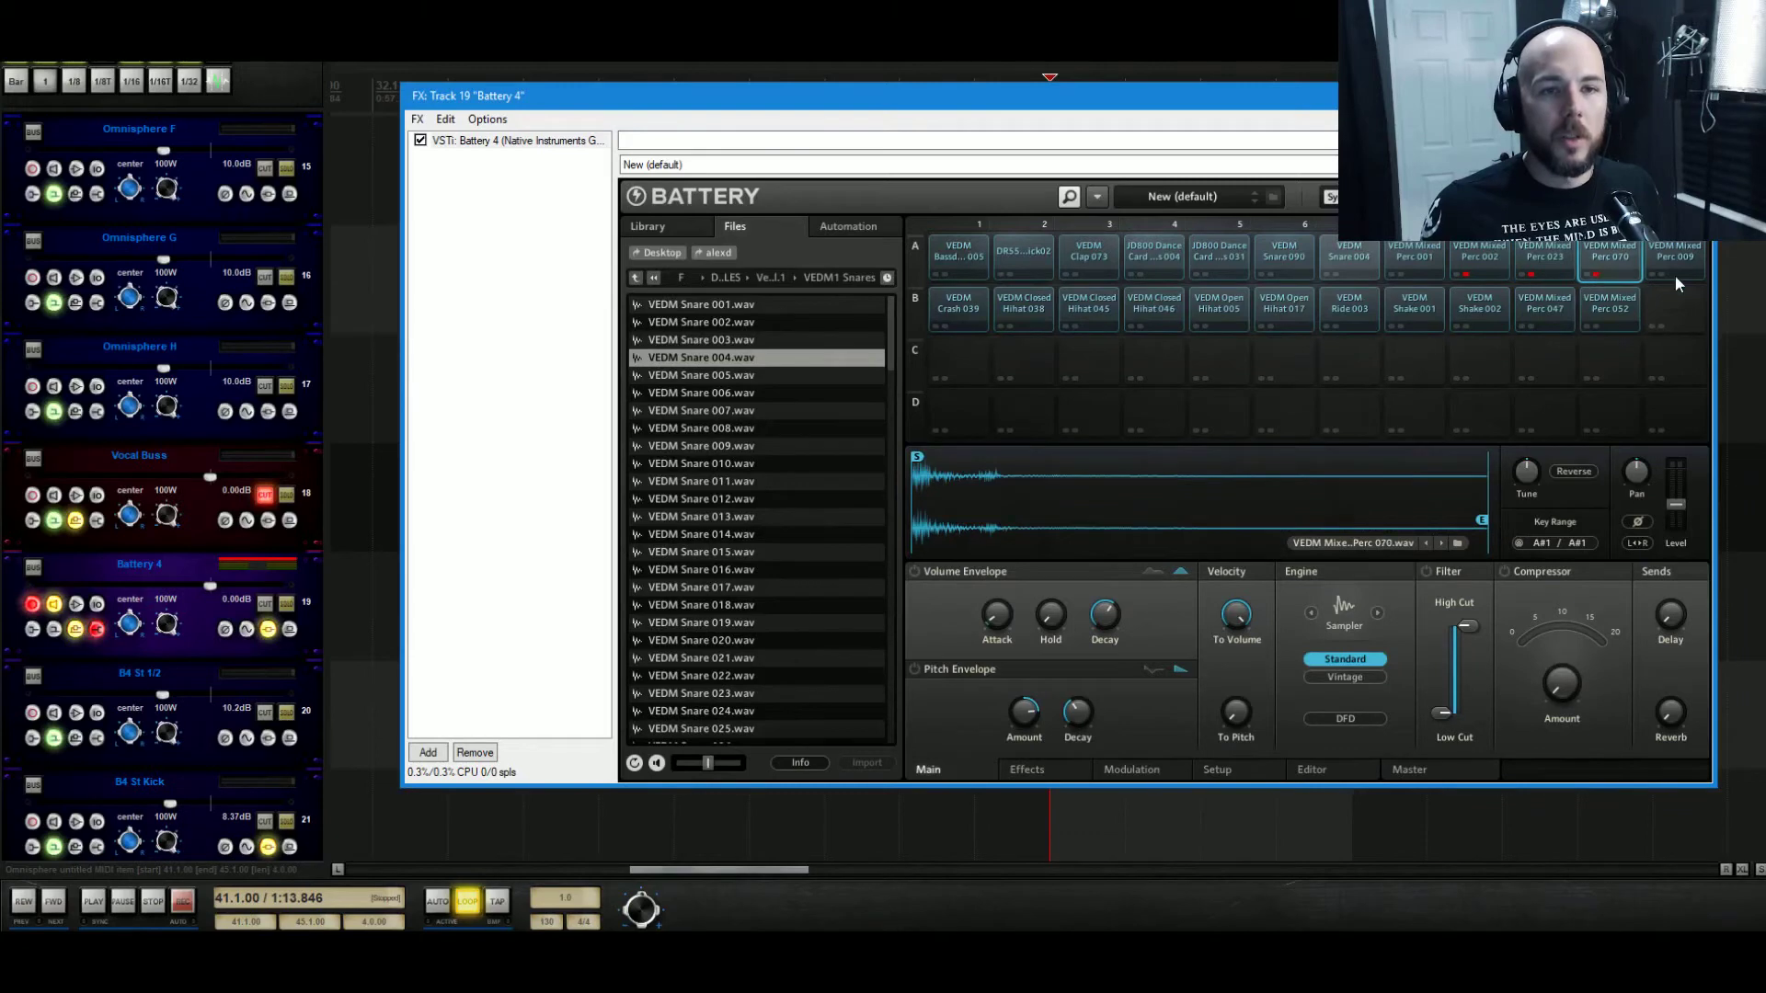
{"action": "left_click", "coordinate": [1662, 273]}
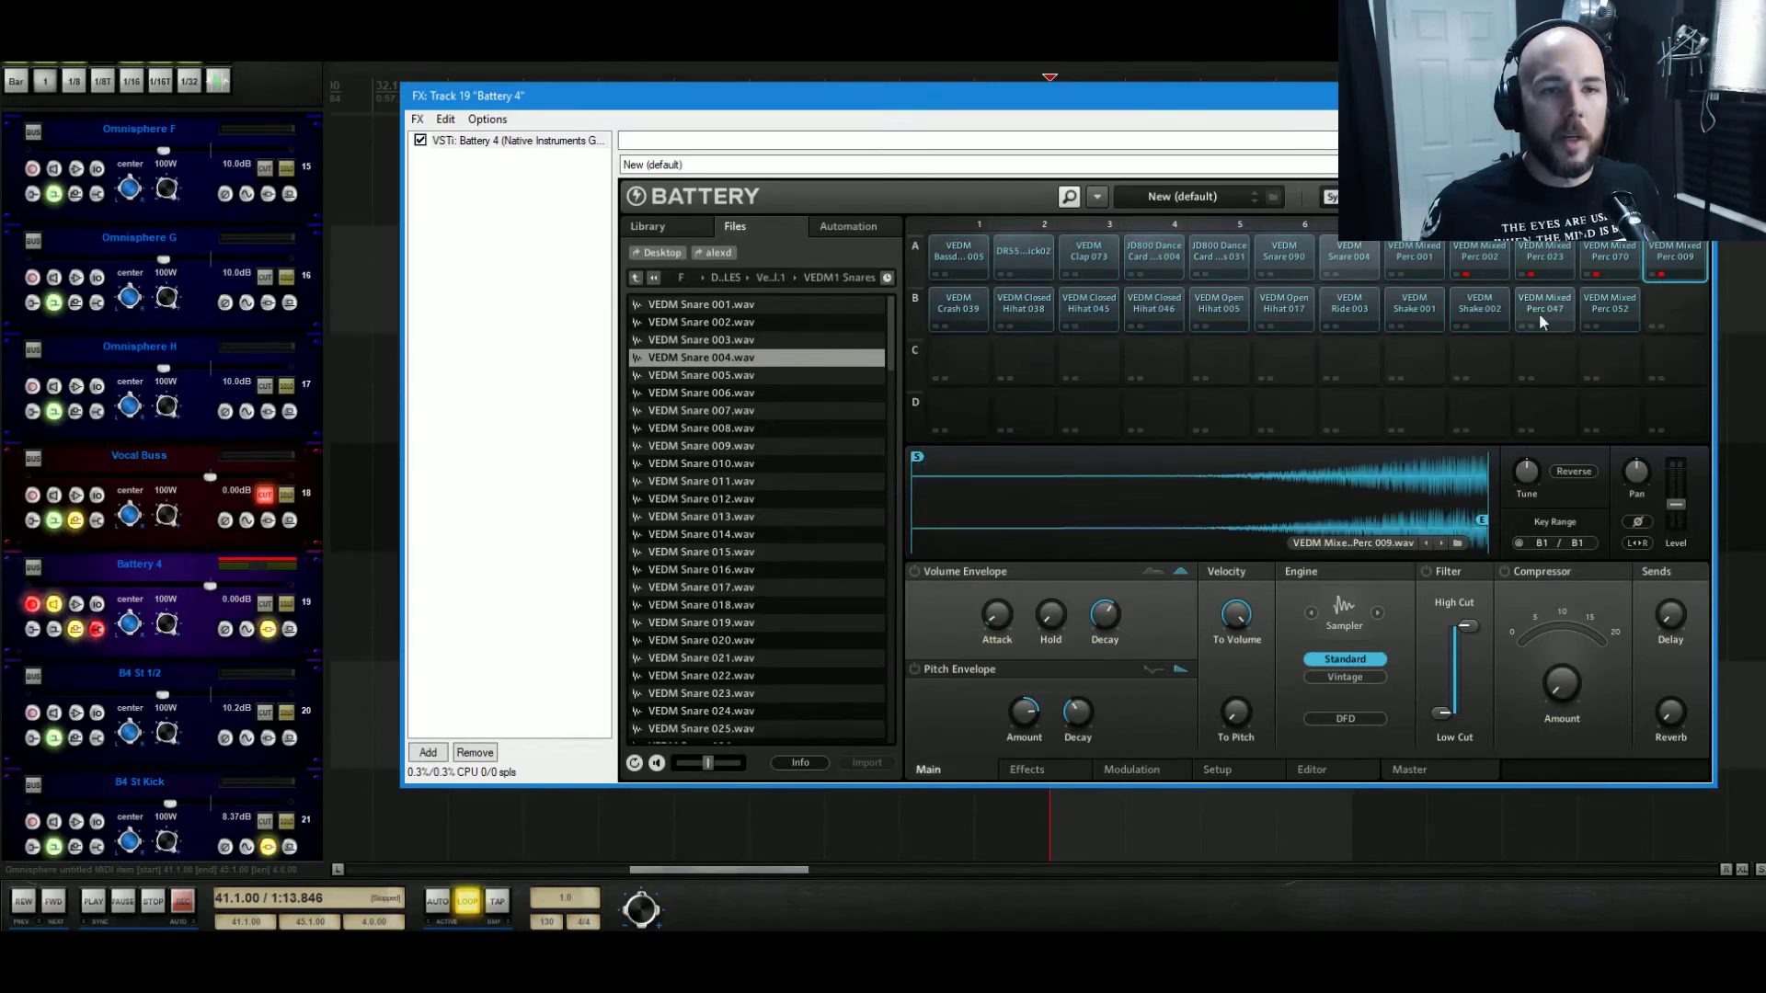
During loop playback, enable the volume envelope on the Mixed Perc 001 cell and shorten its decay.
{"action": "key", "text": "space"}
{"action": "left_click", "coordinate": [1420, 264]}
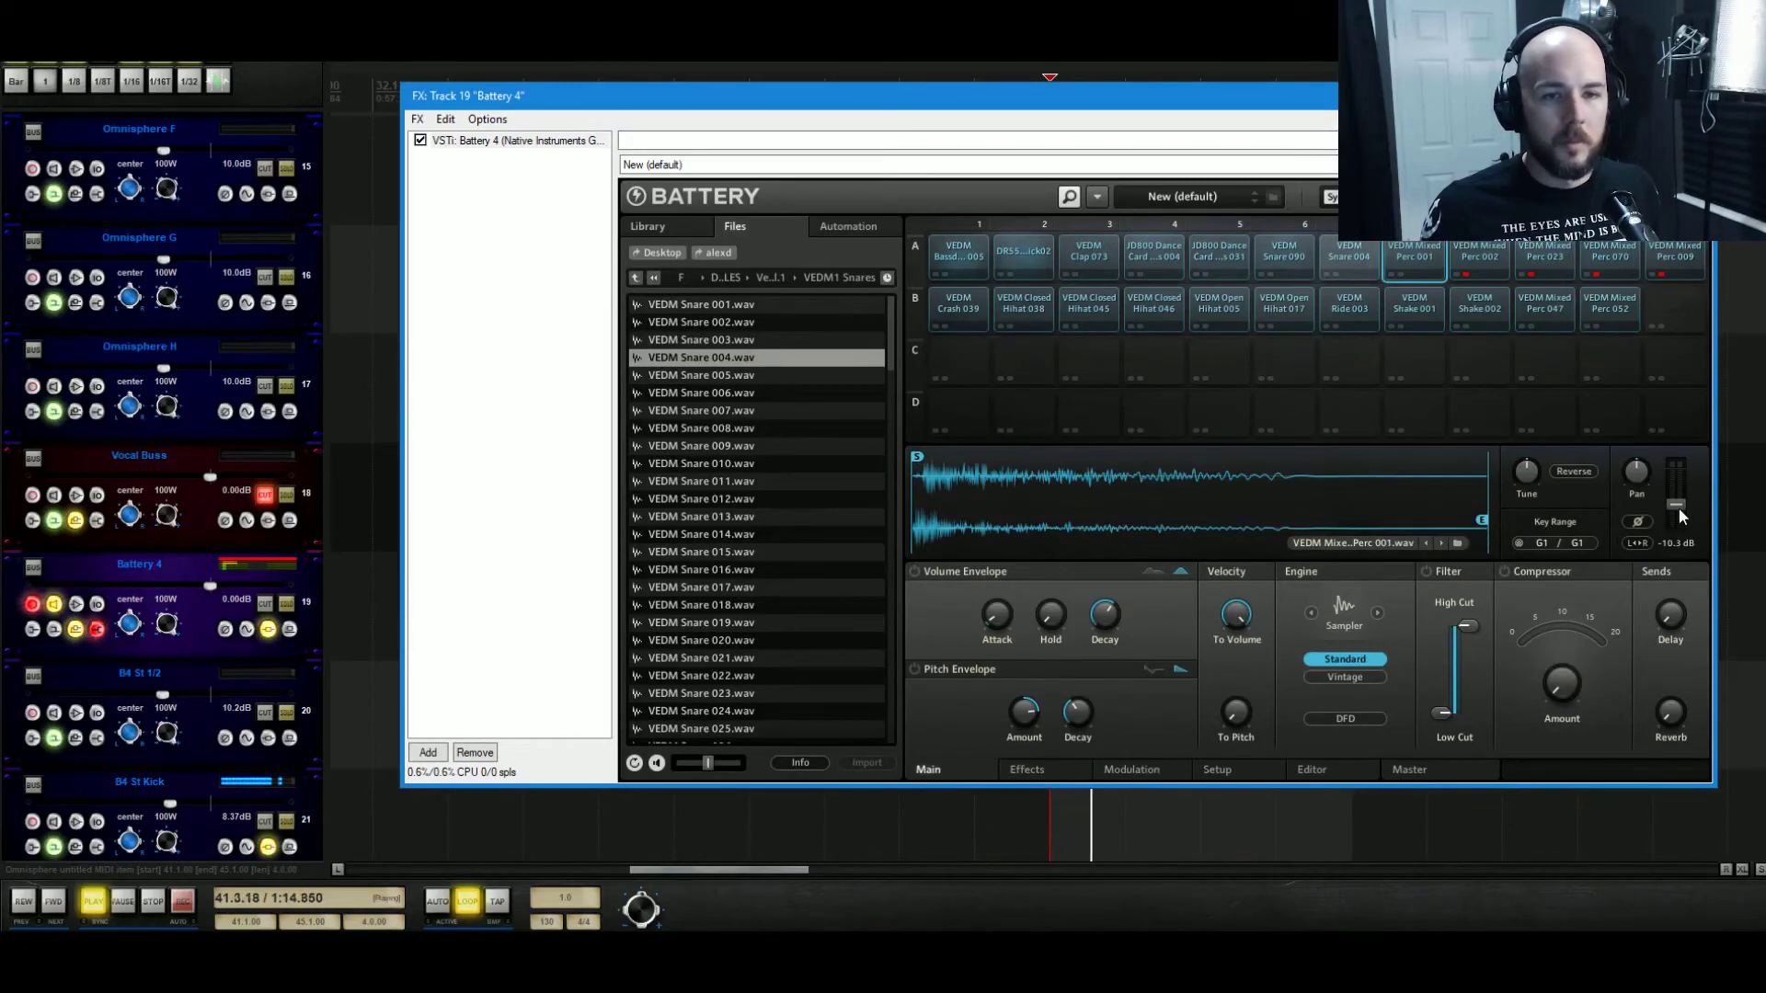
{"action": "left_click", "coordinate": [915, 572]}
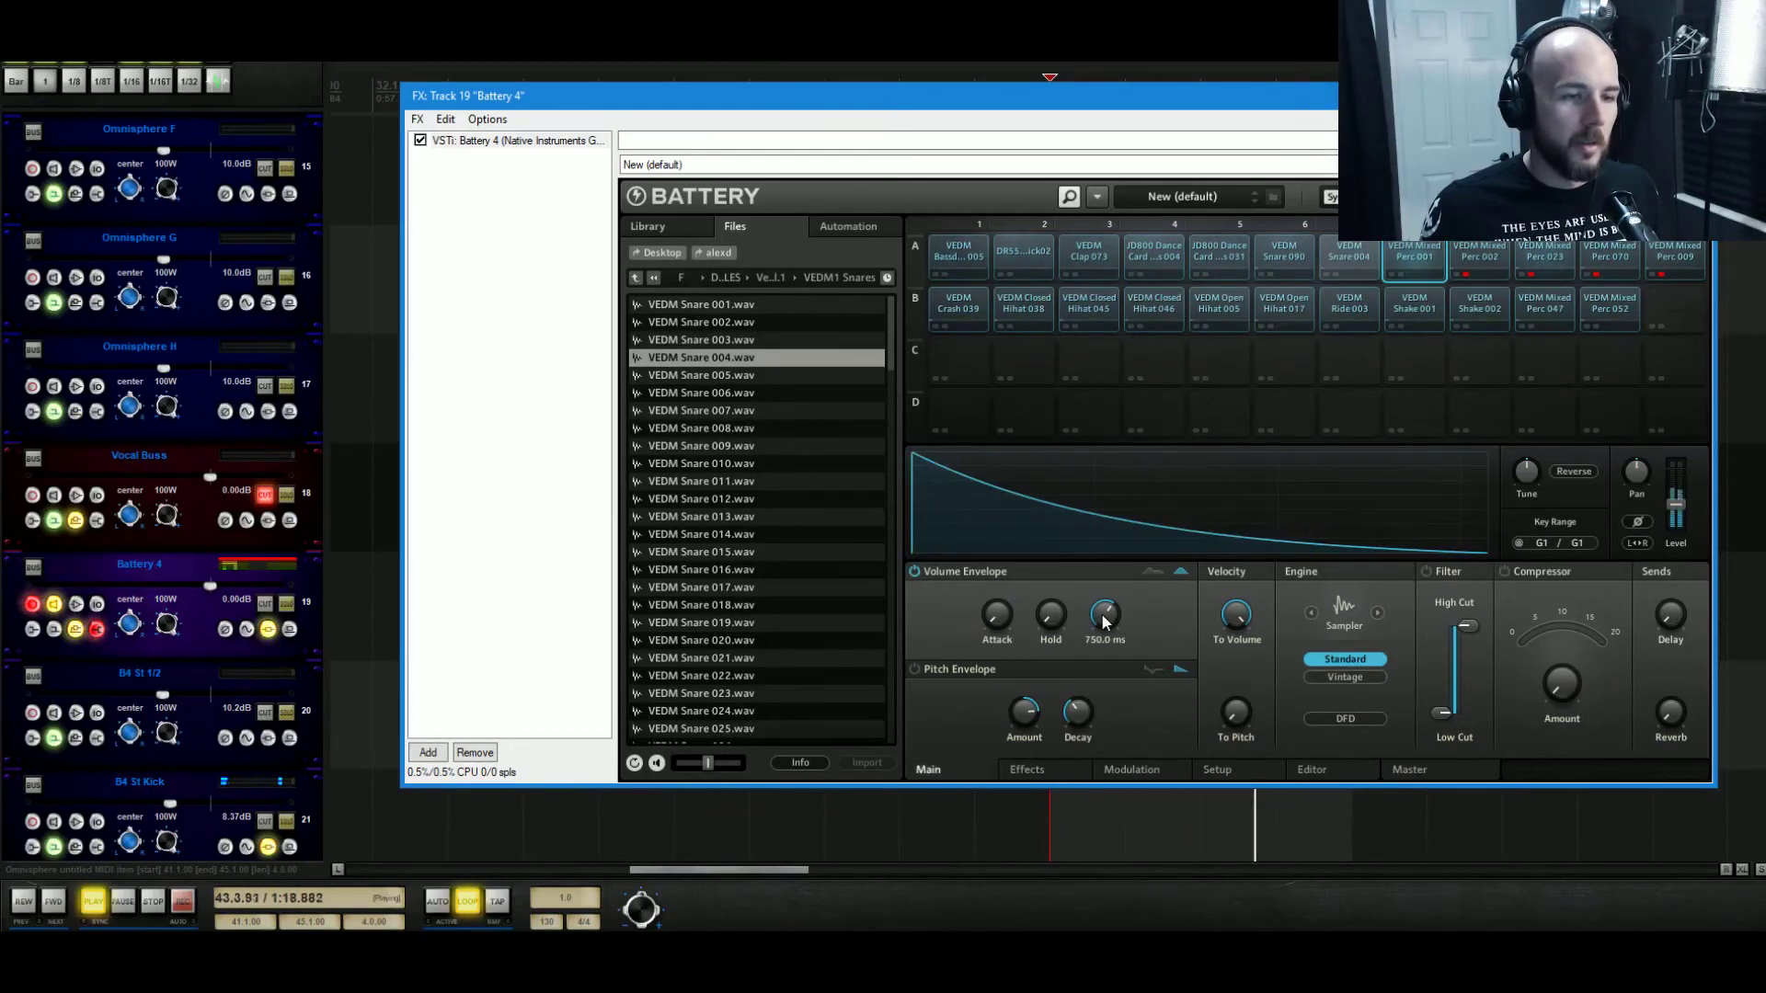
{"action": "left_click_drag", "start_coordinate": [1103, 648], "coordinate": [1113, 640]}
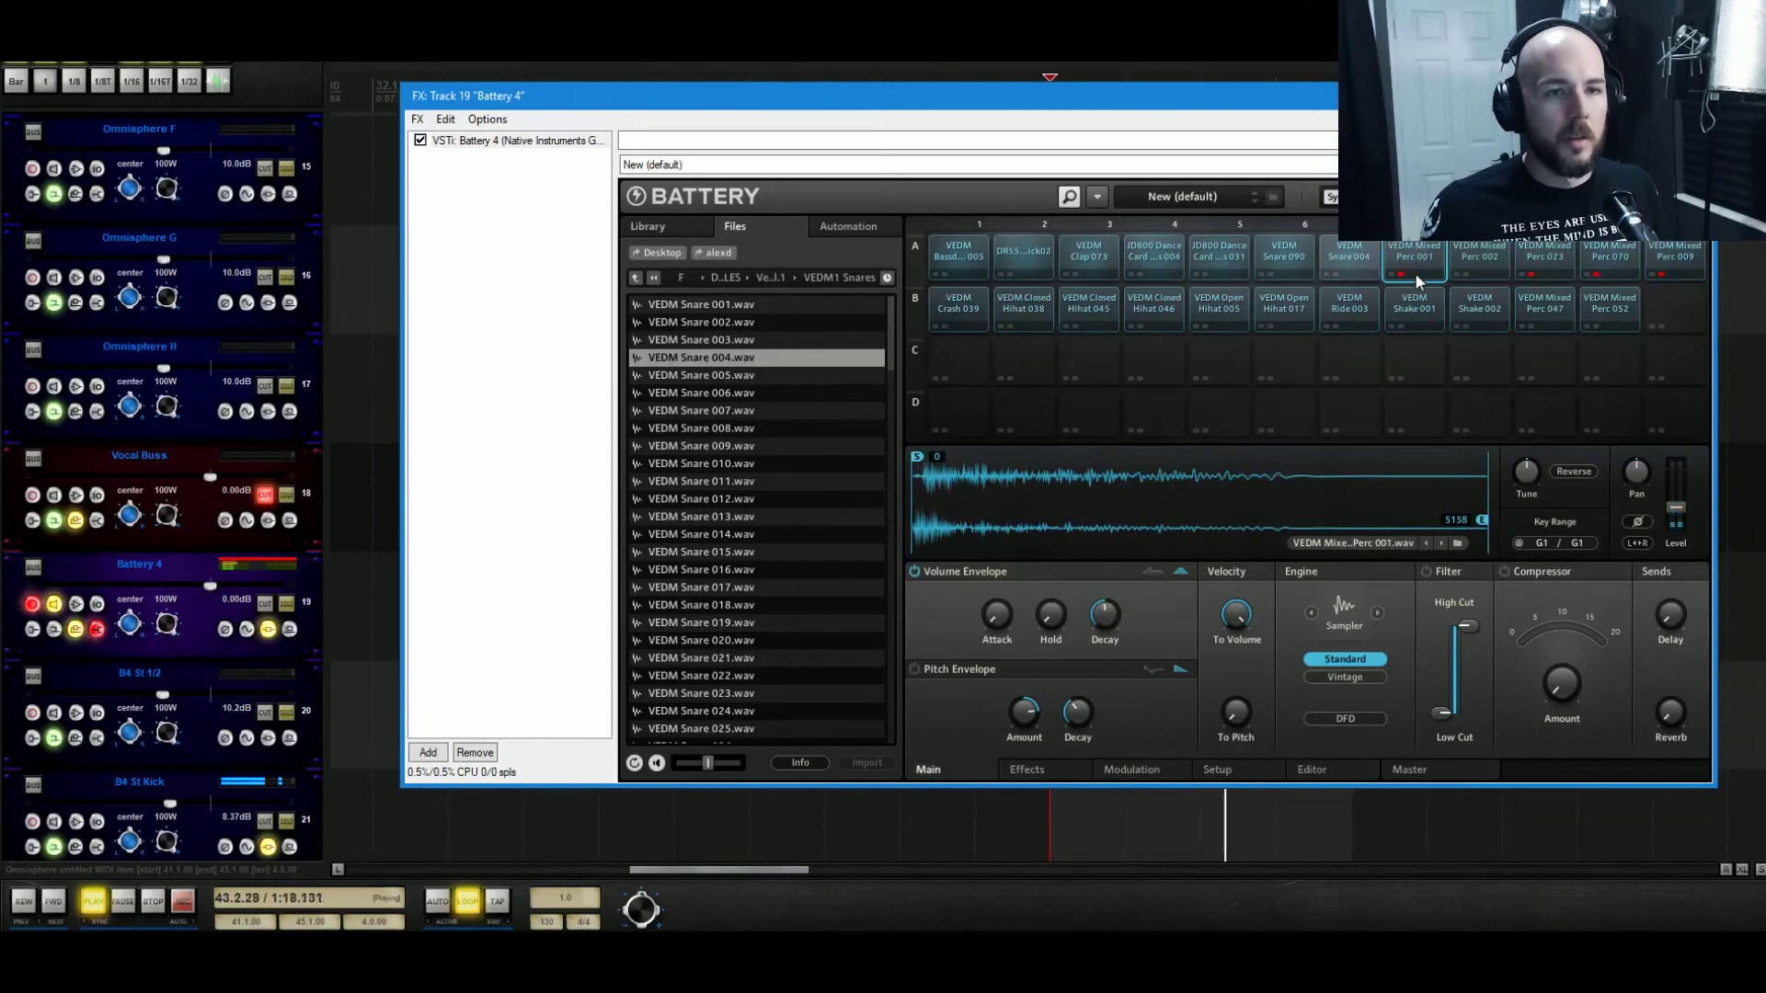
Select the Mixed Perc 002 cell and adjust its level to about -8 dB while the loop plays.
{"action": "left_click", "coordinate": [1481, 258]}
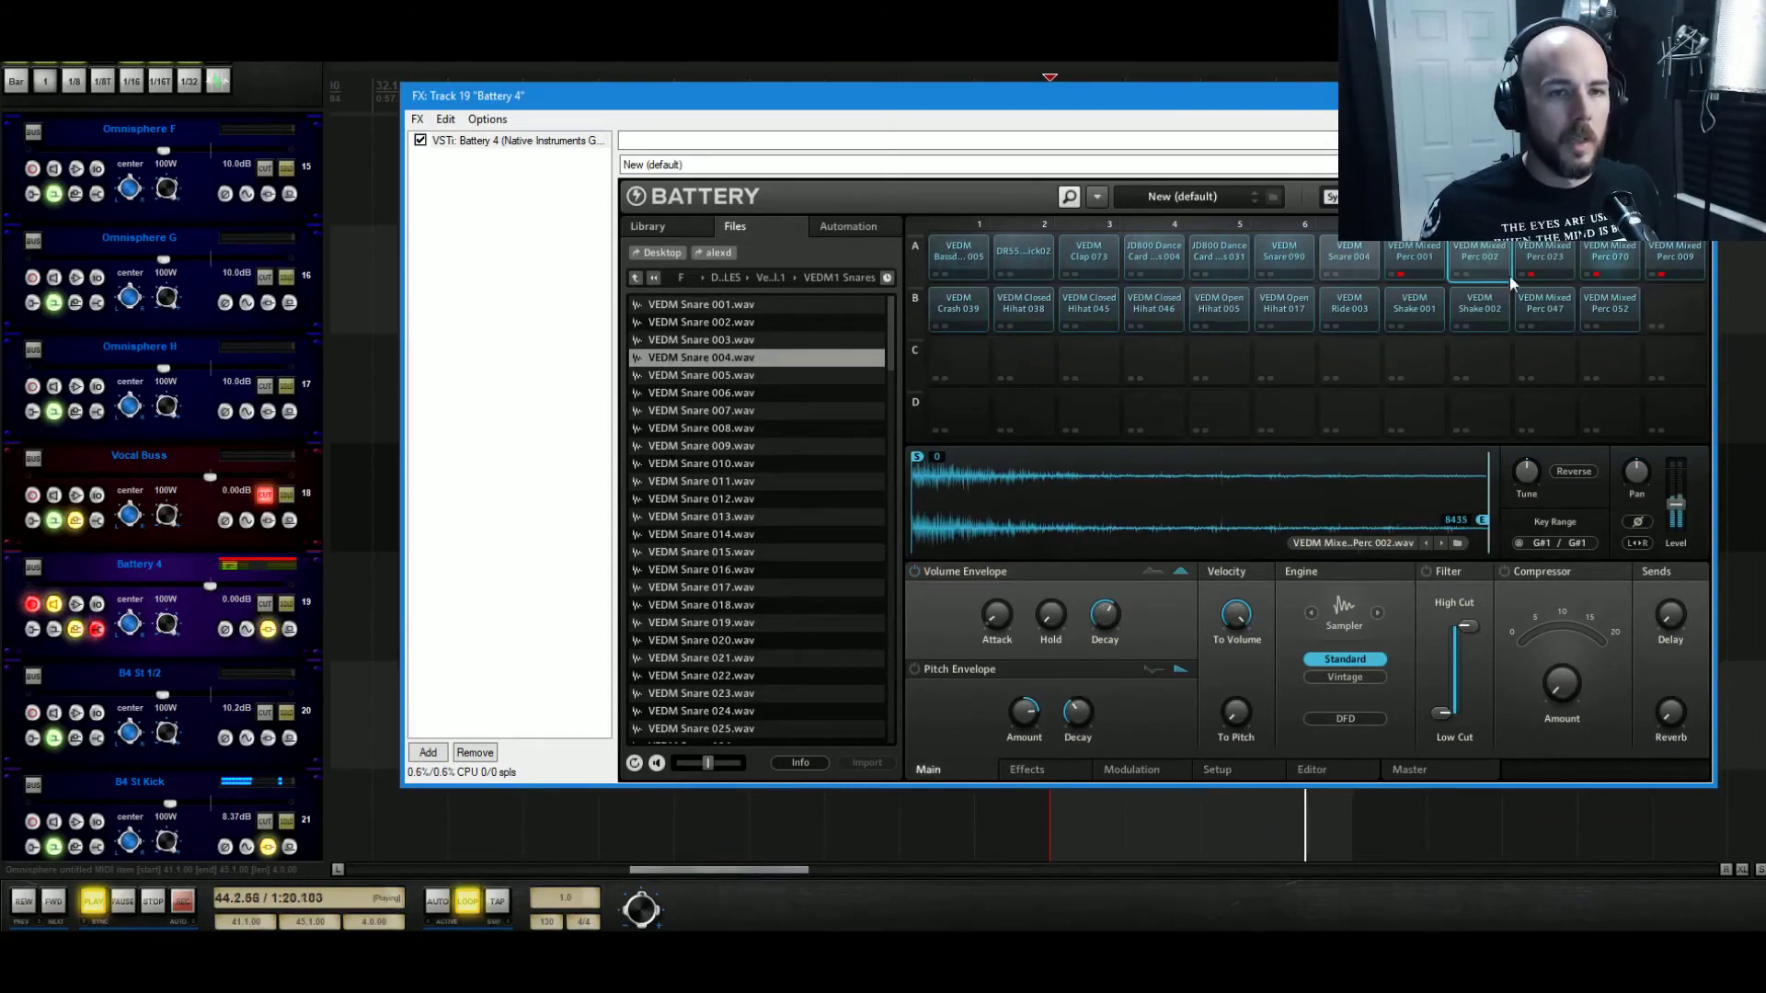
{"action": "mouse_move", "coordinate": [1680, 507]}
{"action": "left_click_drag", "start_coordinate": [1679, 508], "coordinate": [1683, 500]}
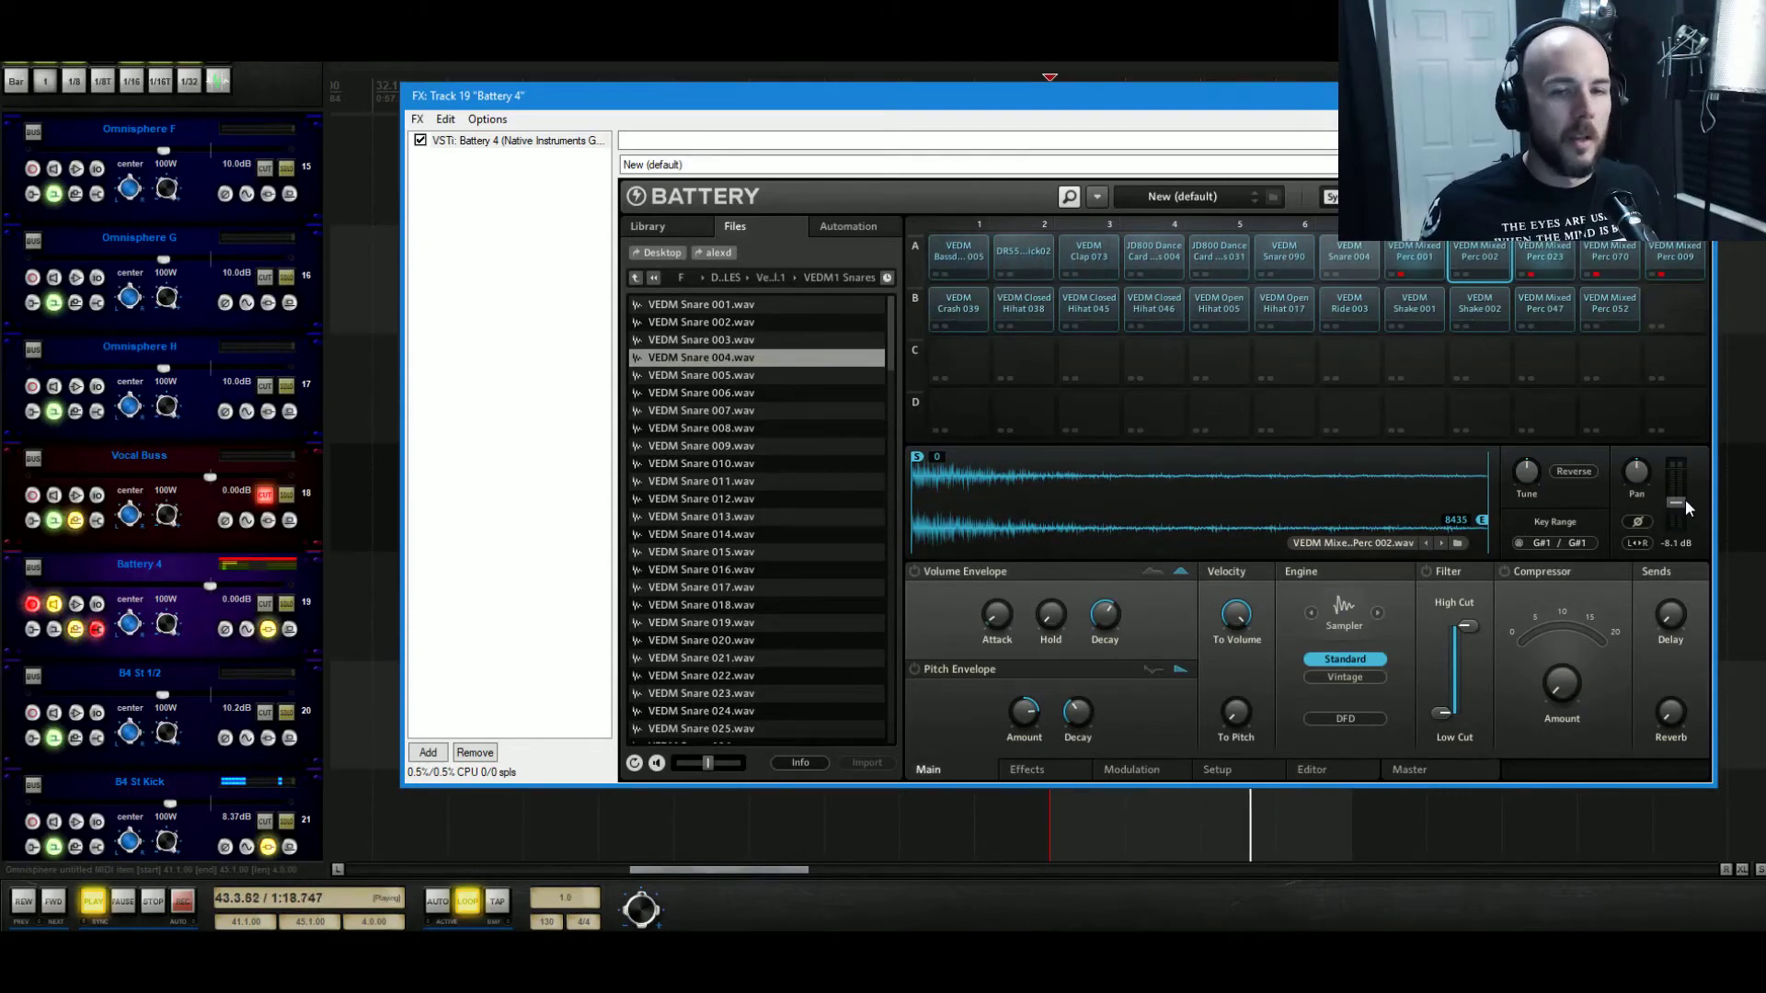
{"action": "left_click_drag", "start_coordinate": [1680, 500], "coordinate": [1680, 502]}
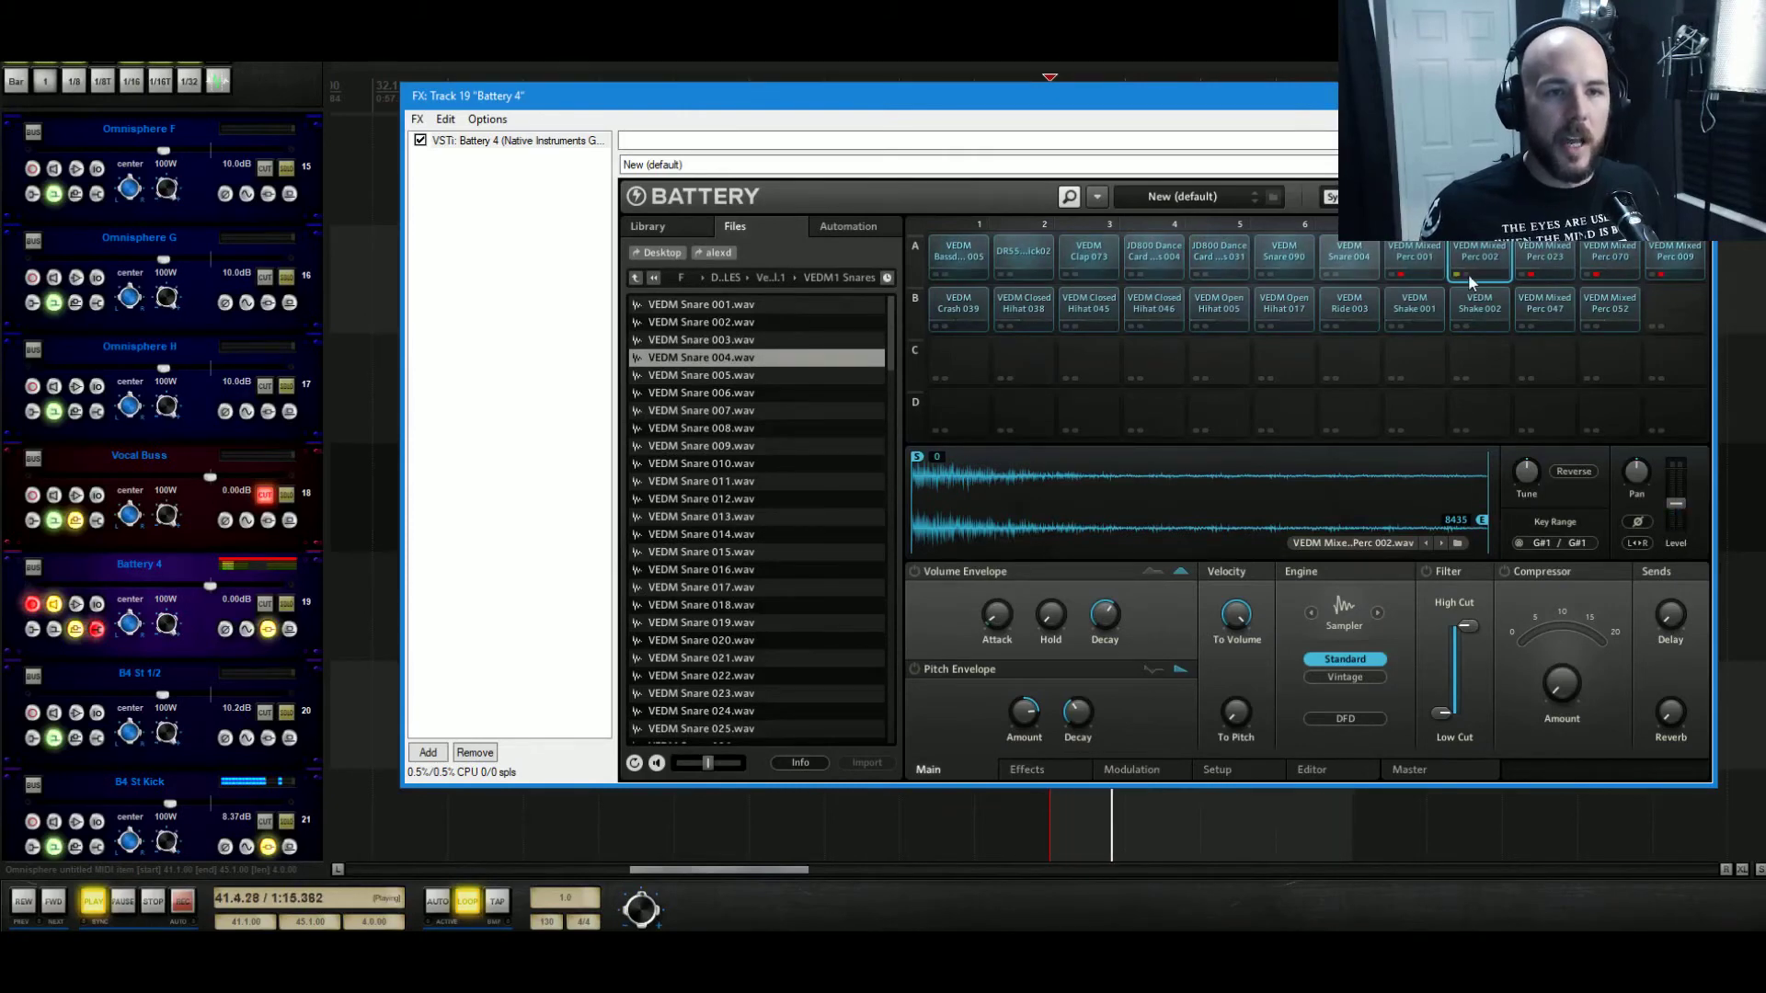
On the Mixed Perc 023 cell, enable the volume envelope with a decay of about 190 ms and lower the level to -12.7 dB.
{"action": "left_click", "coordinate": [1534, 260]}
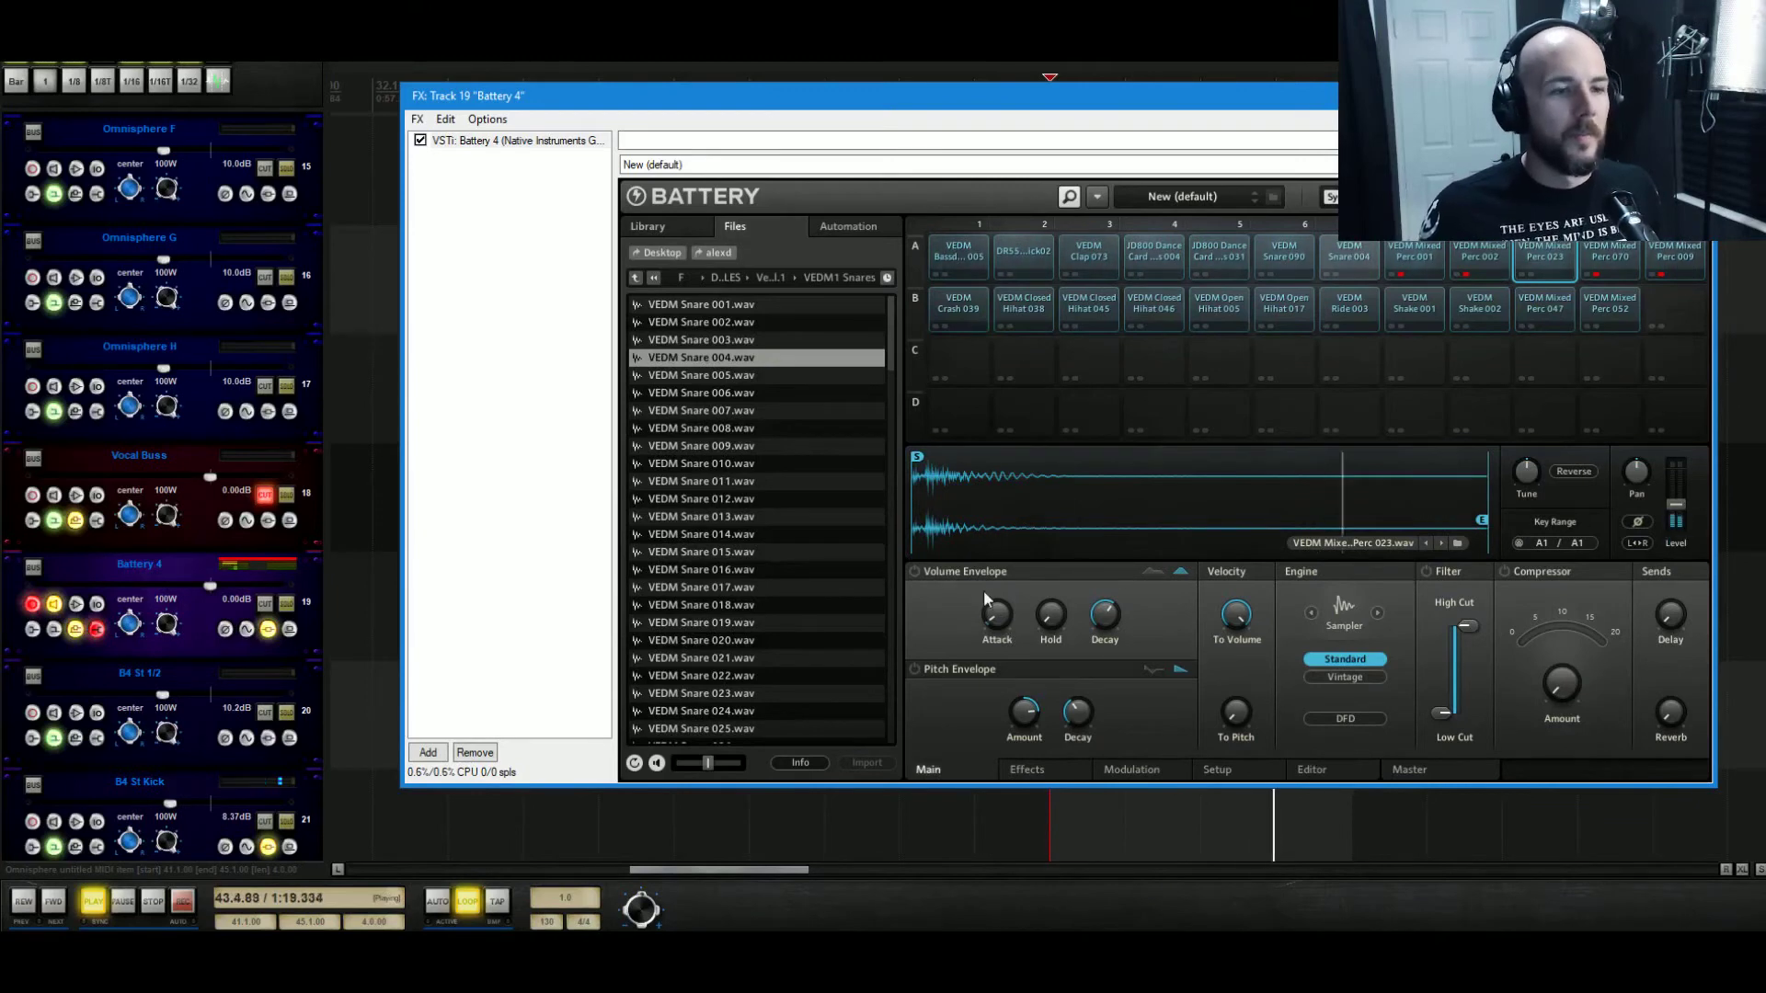
{"action": "left_click", "coordinate": [916, 572]}
{"action": "left_click_drag", "start_coordinate": [1104, 615], "coordinate": [1115, 621]}
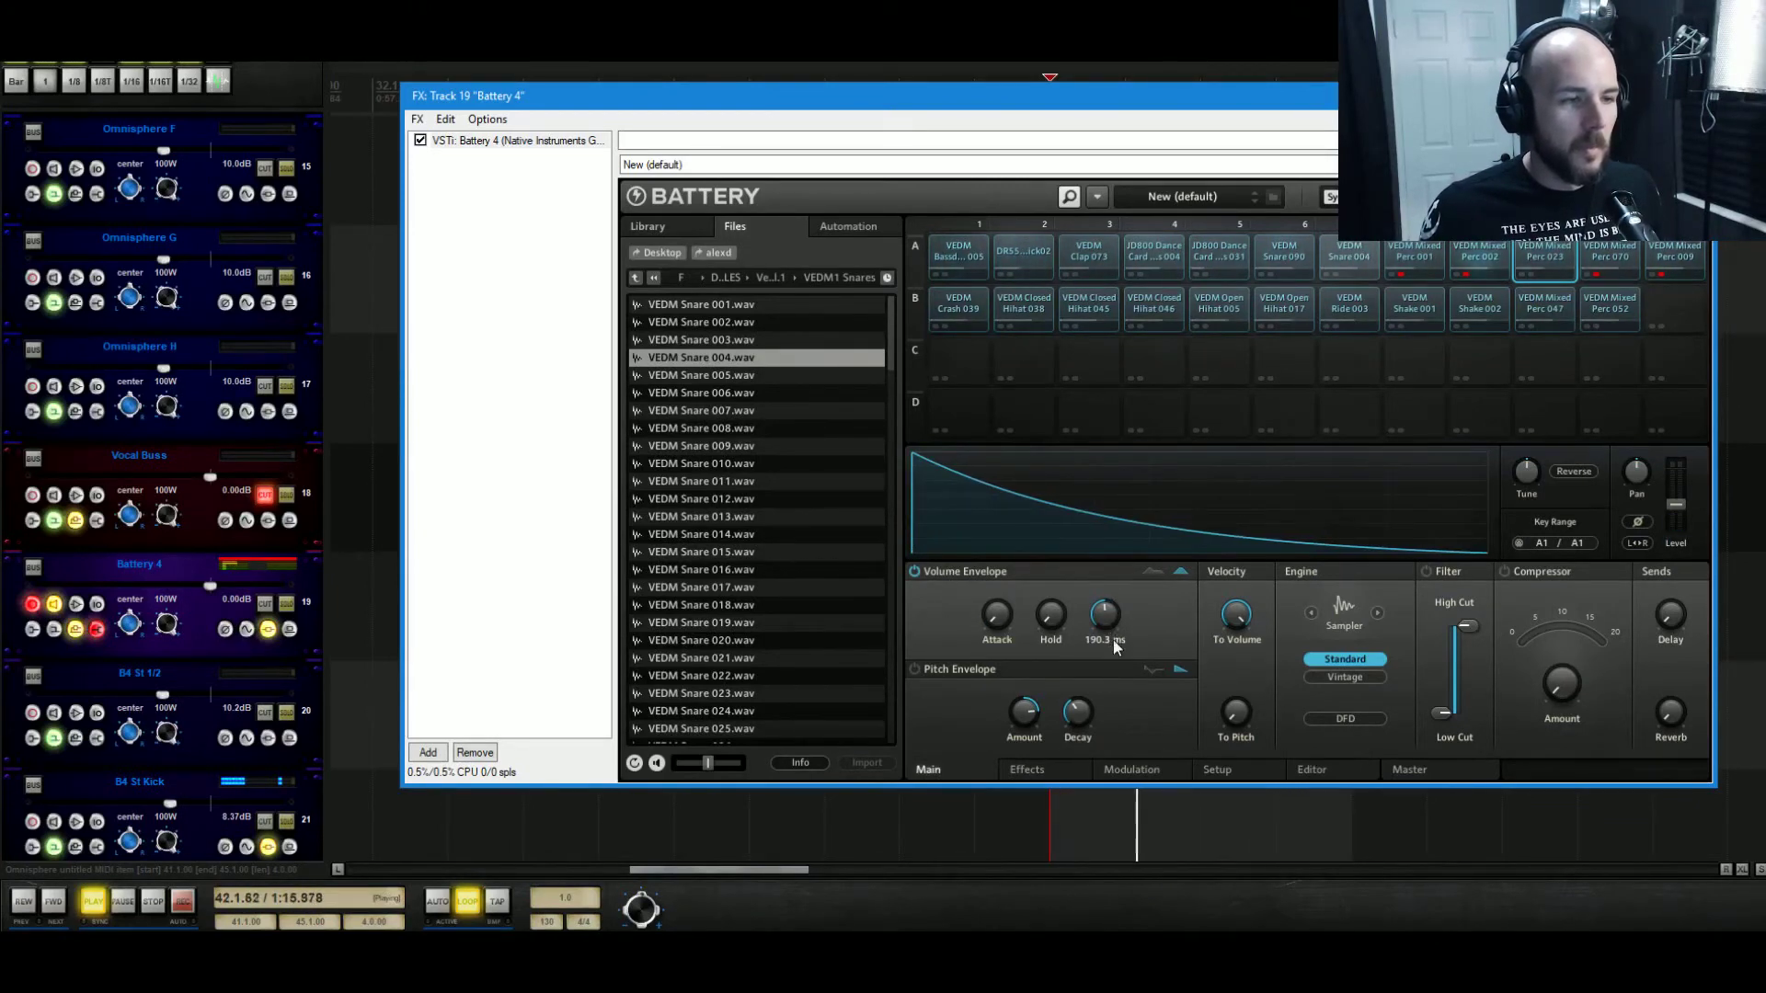
{"action": "mouse_move", "coordinate": [1681, 504]}
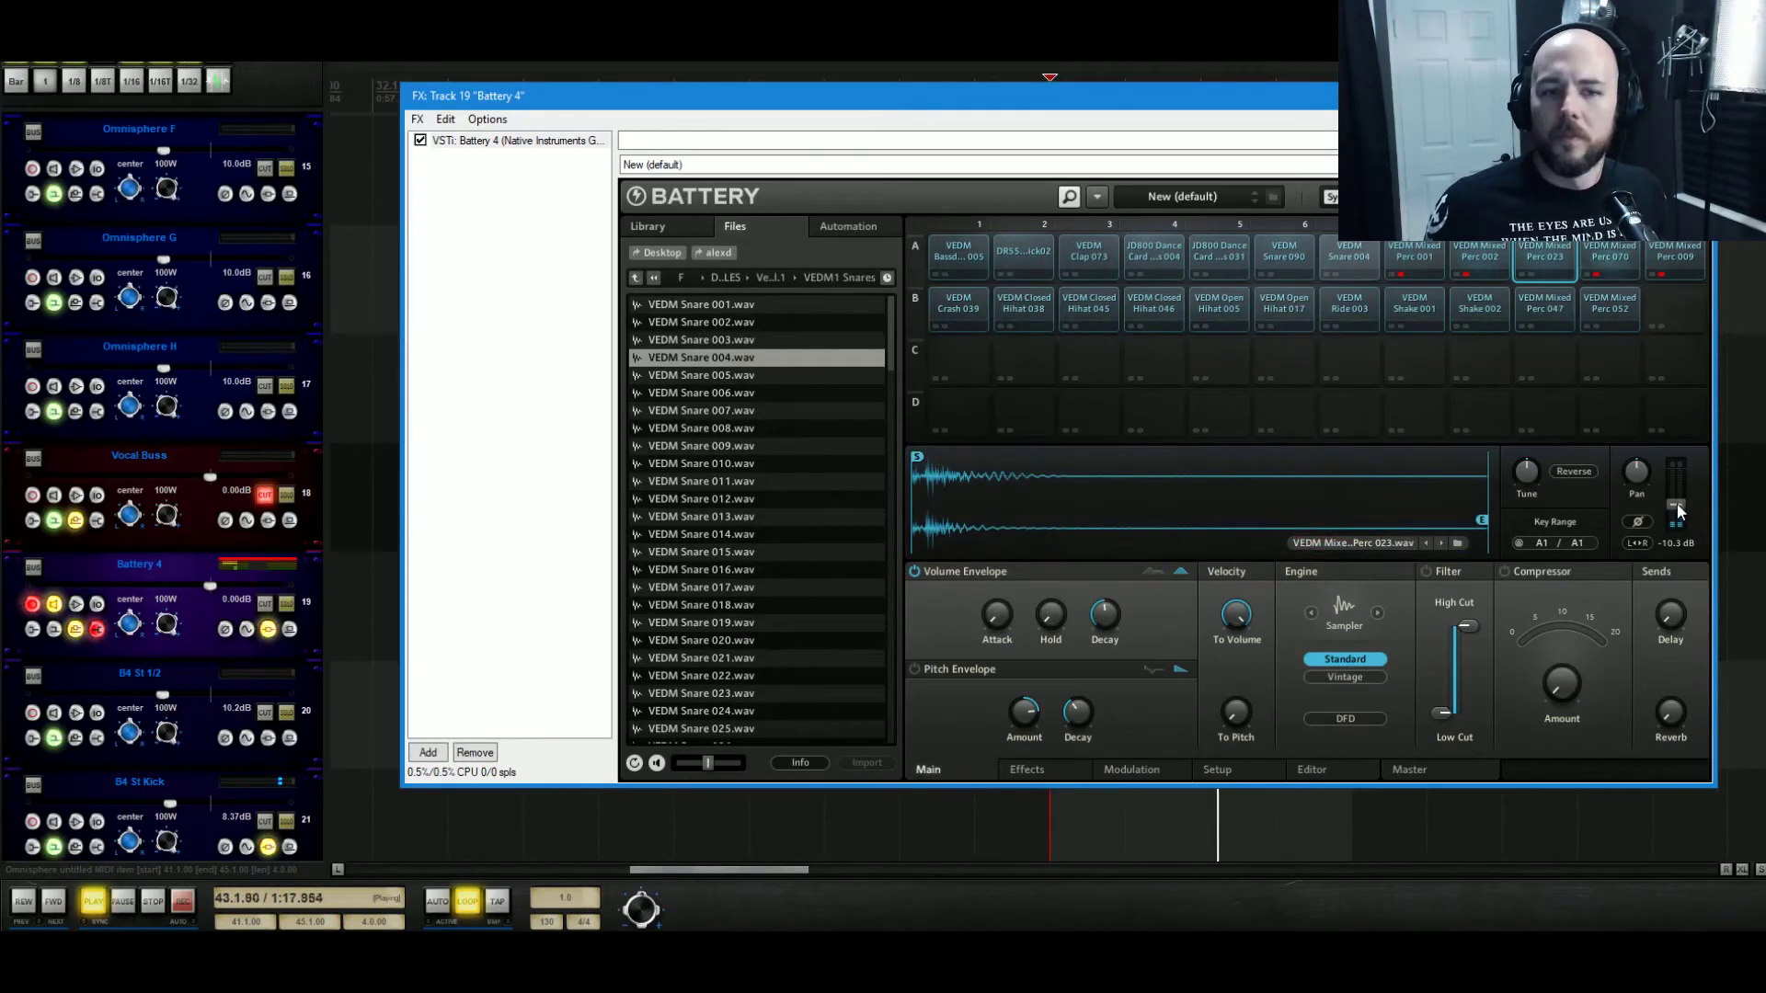
{"action": "left_click_drag", "start_coordinate": [1676, 504], "coordinate": [1675, 513]}
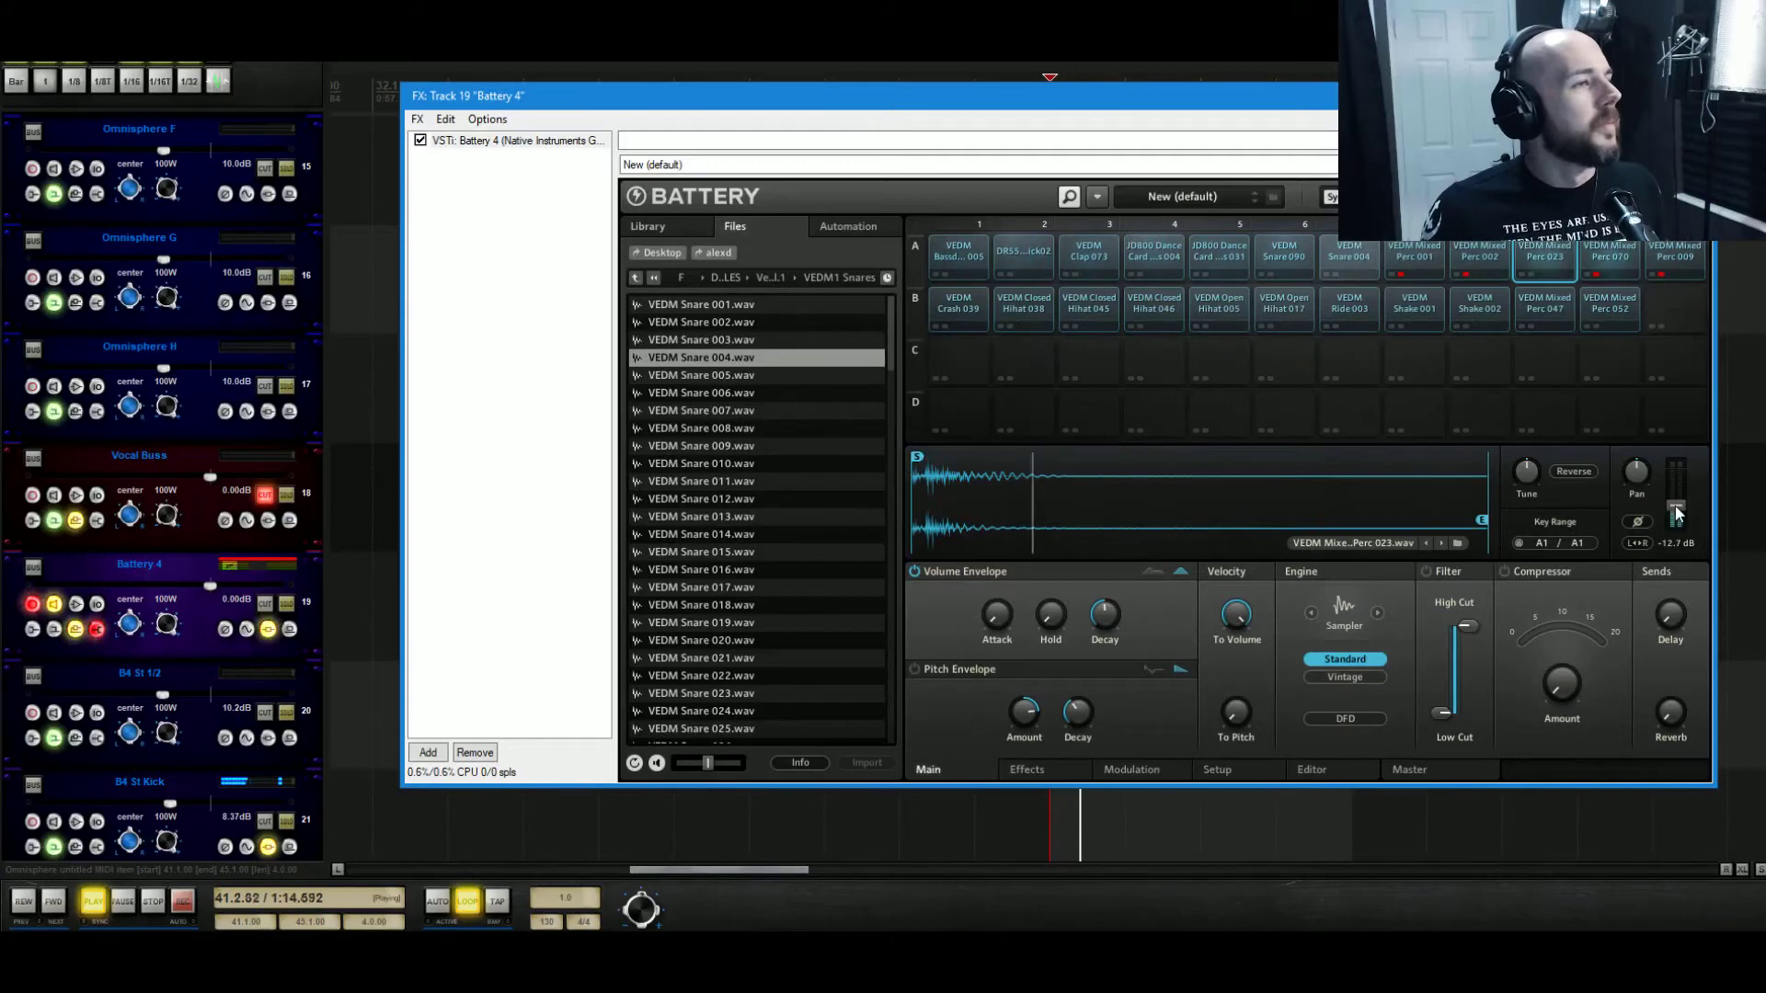
Mute Mixed Perc 023, audition Mixed Perc 070 in the playing loop, and mute it again.
{"action": "left_click", "coordinate": [1597, 276]}
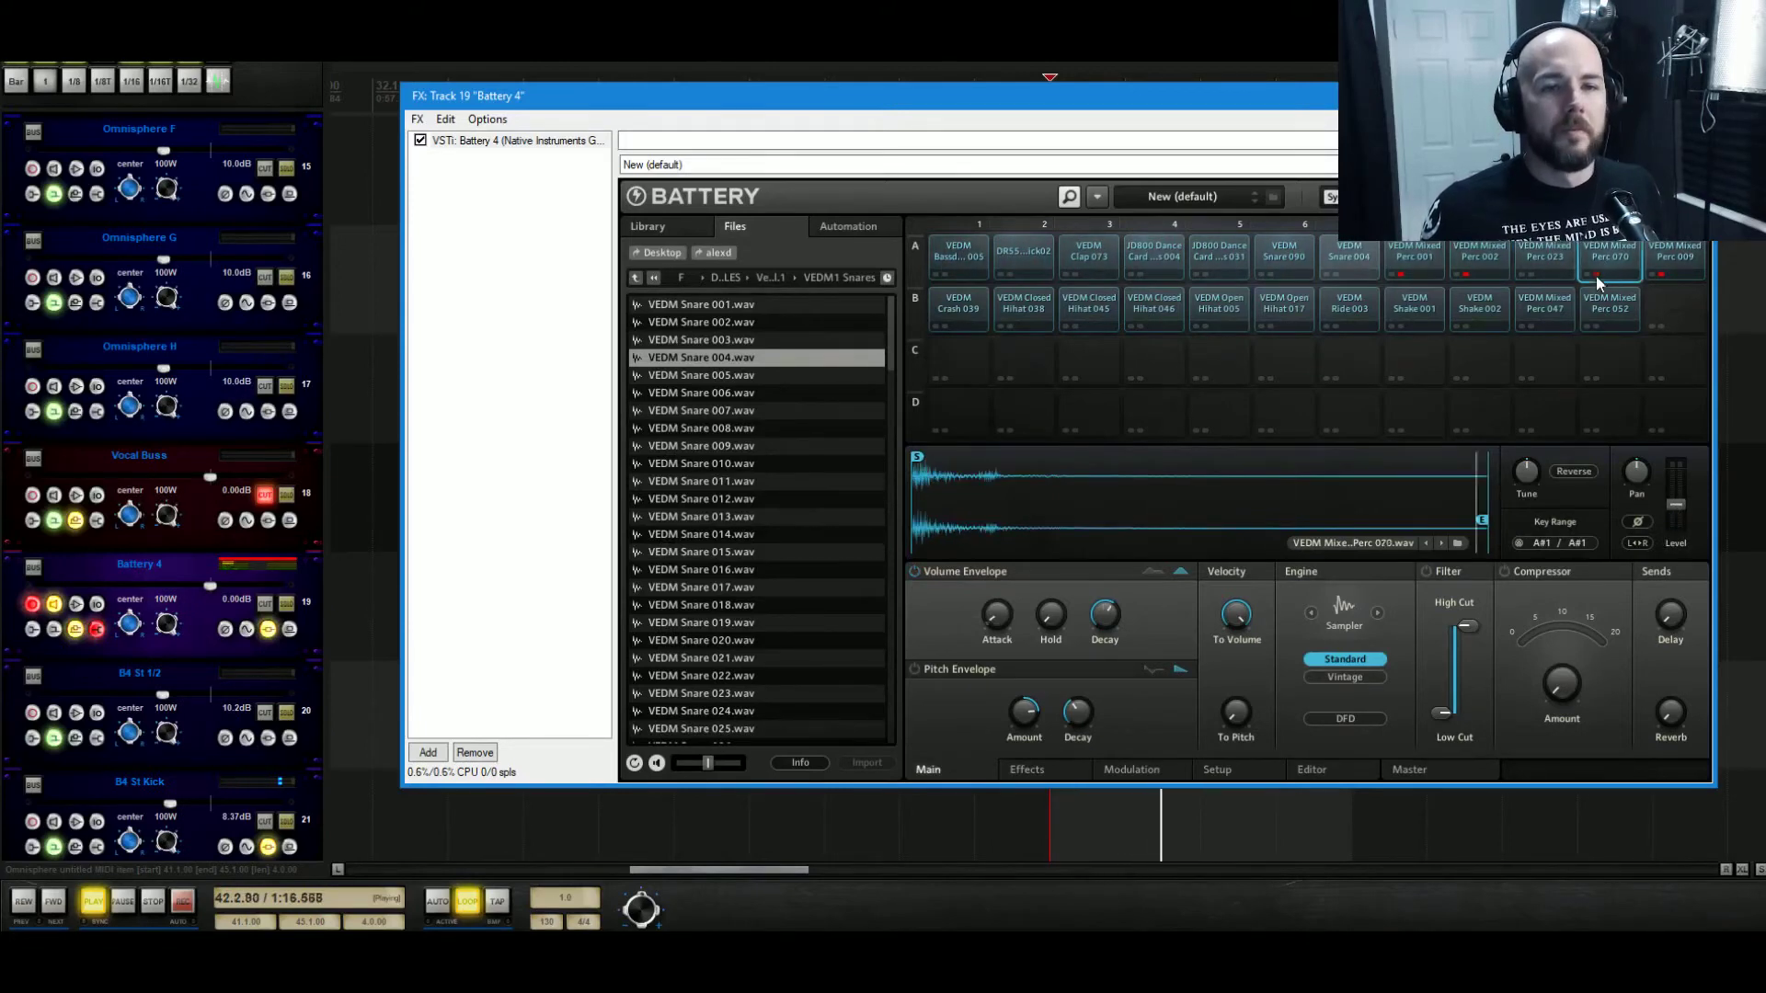
{"action": "left_click", "coordinate": [1530, 272]}
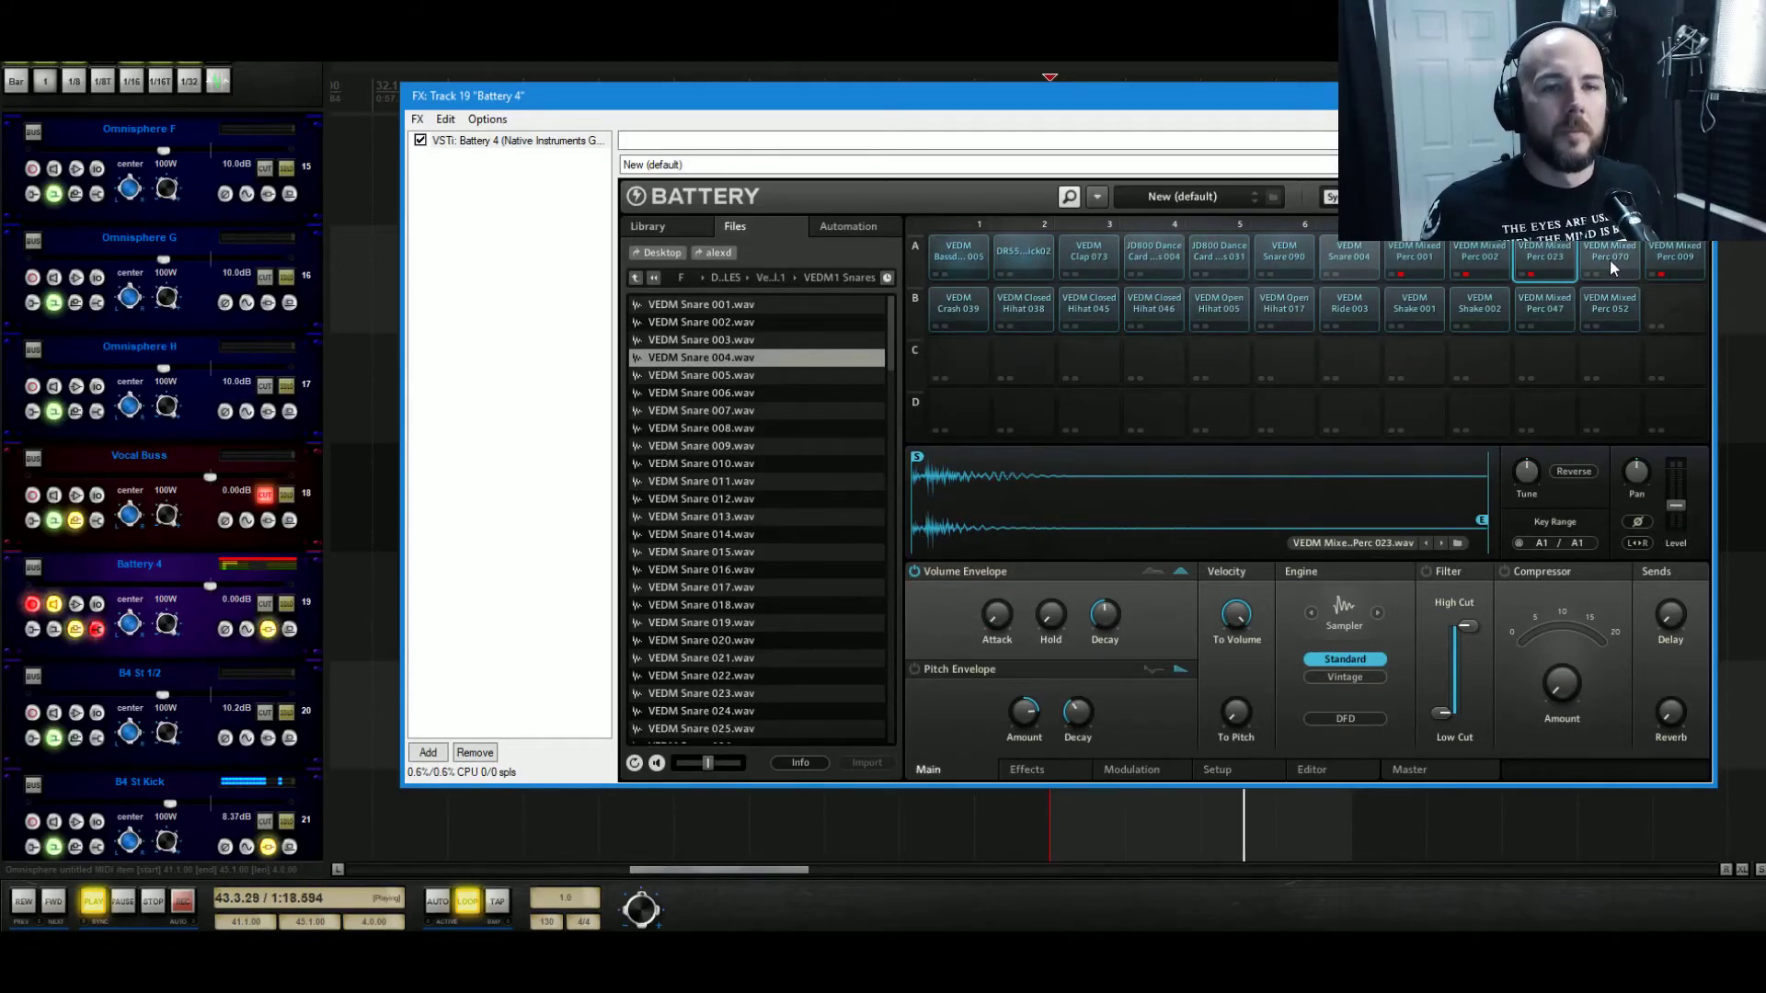
{"action": "mouse_move", "coordinate": [1676, 500]}
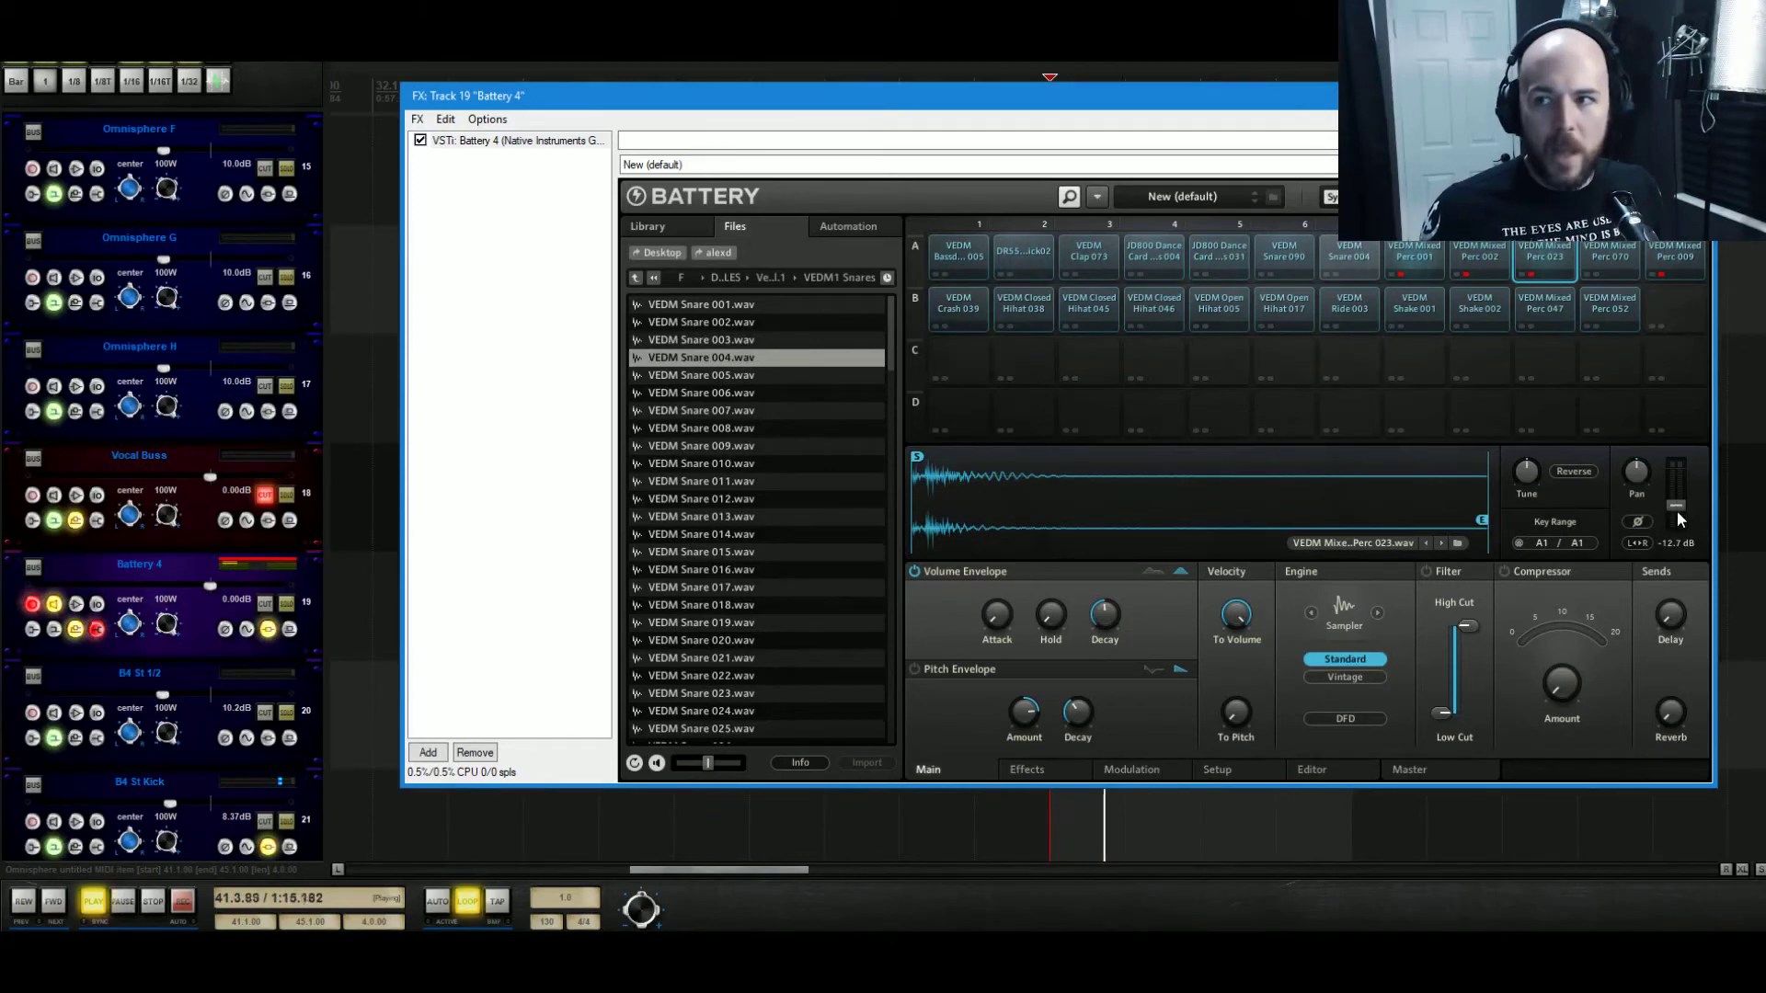
{"action": "left_click", "coordinate": [1597, 274]}
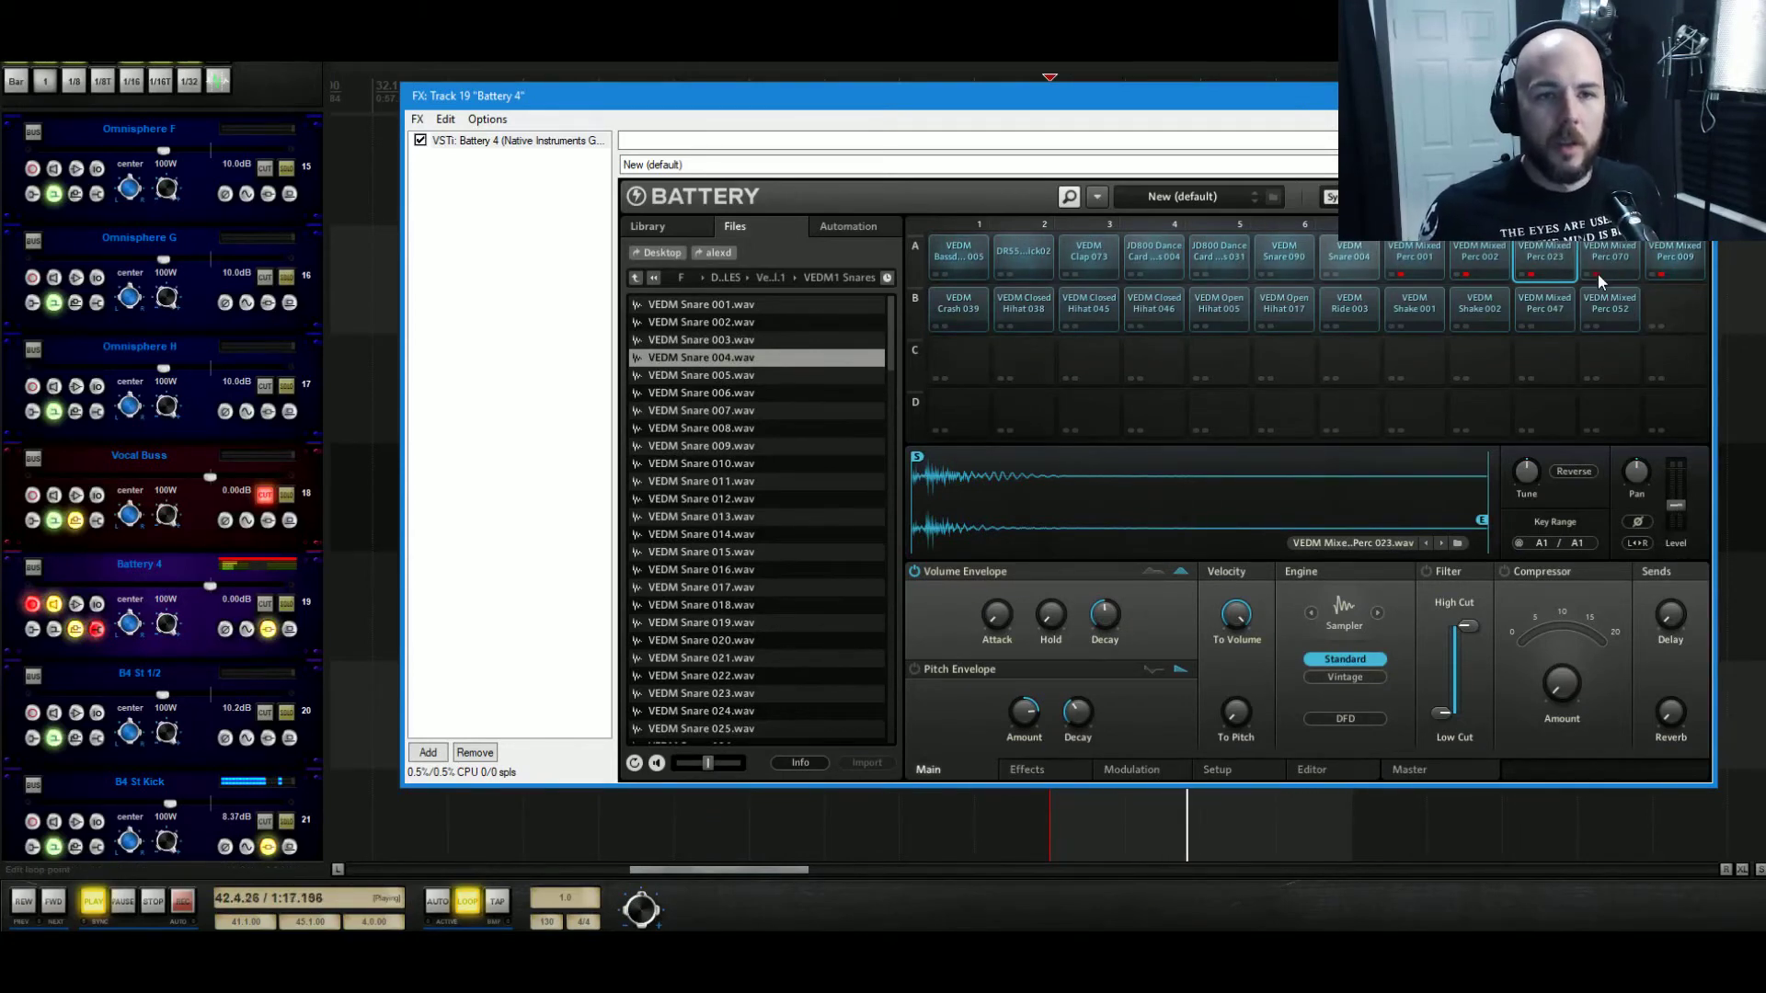
Unmute Mixed Perc 009, lower its level slightly, and trim the end of its sample to about 18978.
{"action": "left_click", "coordinate": [1660, 269]}
{"action": "mouse_move", "coordinate": [1679, 500]}
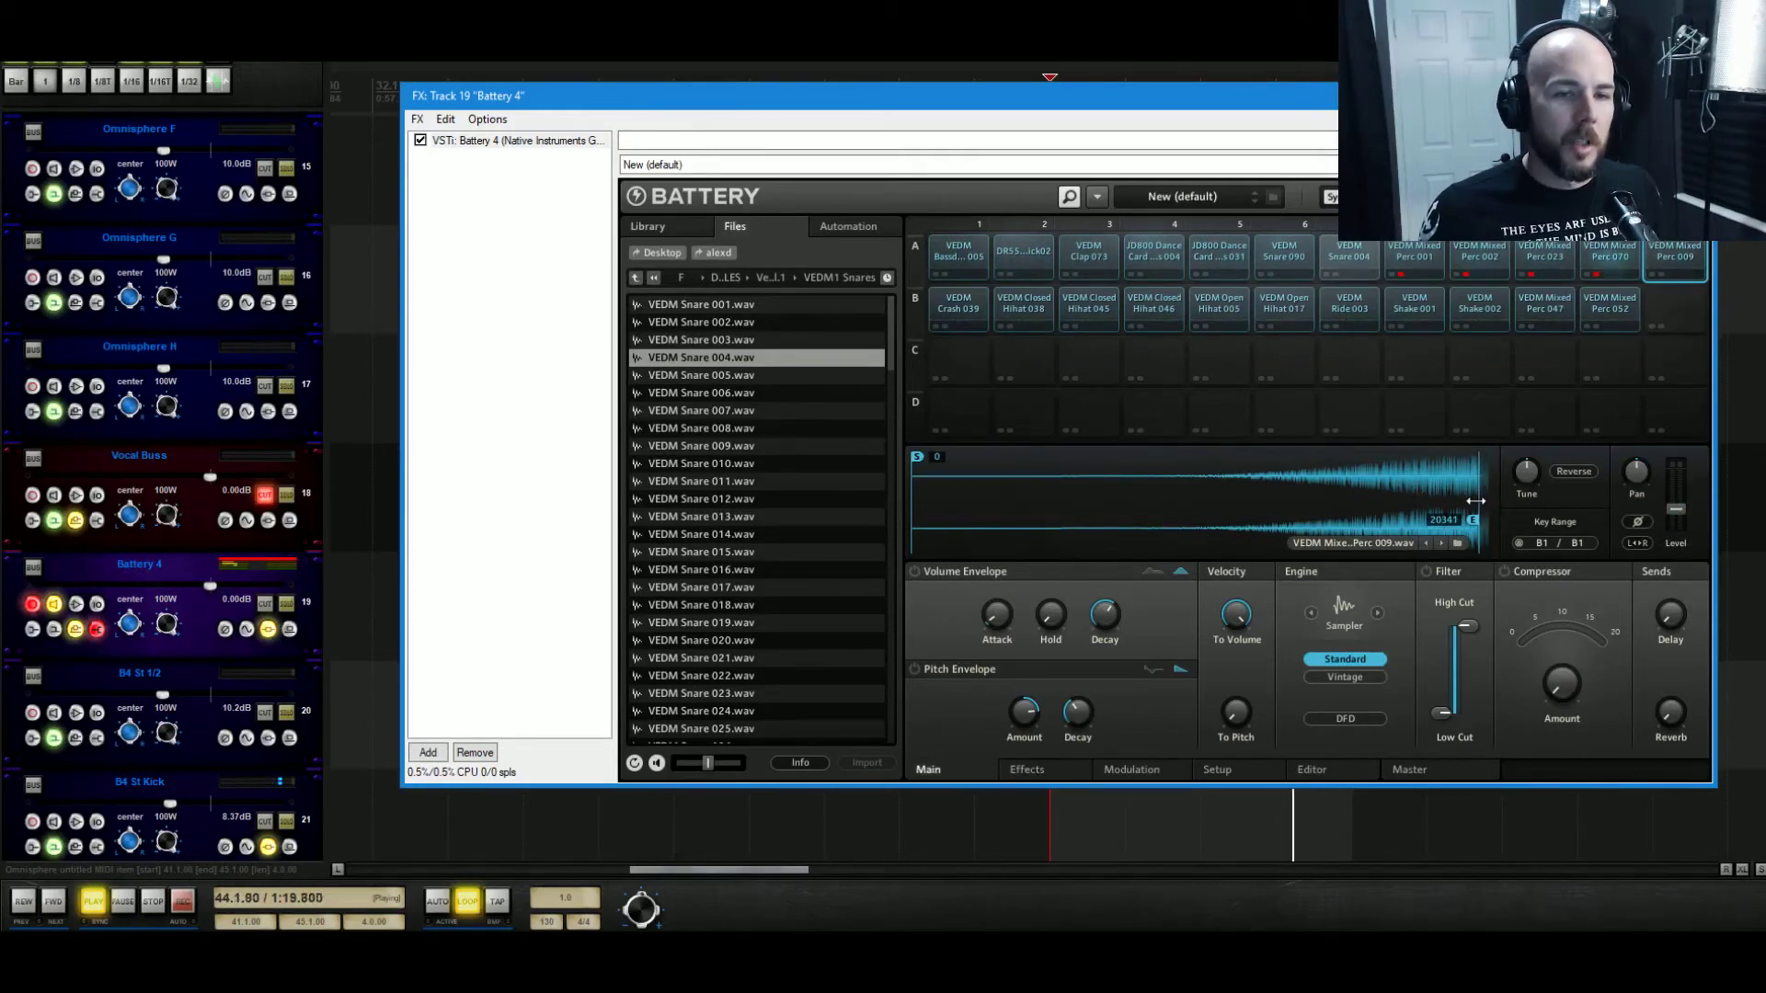
{"action": "left_click_drag", "start_coordinate": [1475, 501], "coordinate": [1466, 504]}
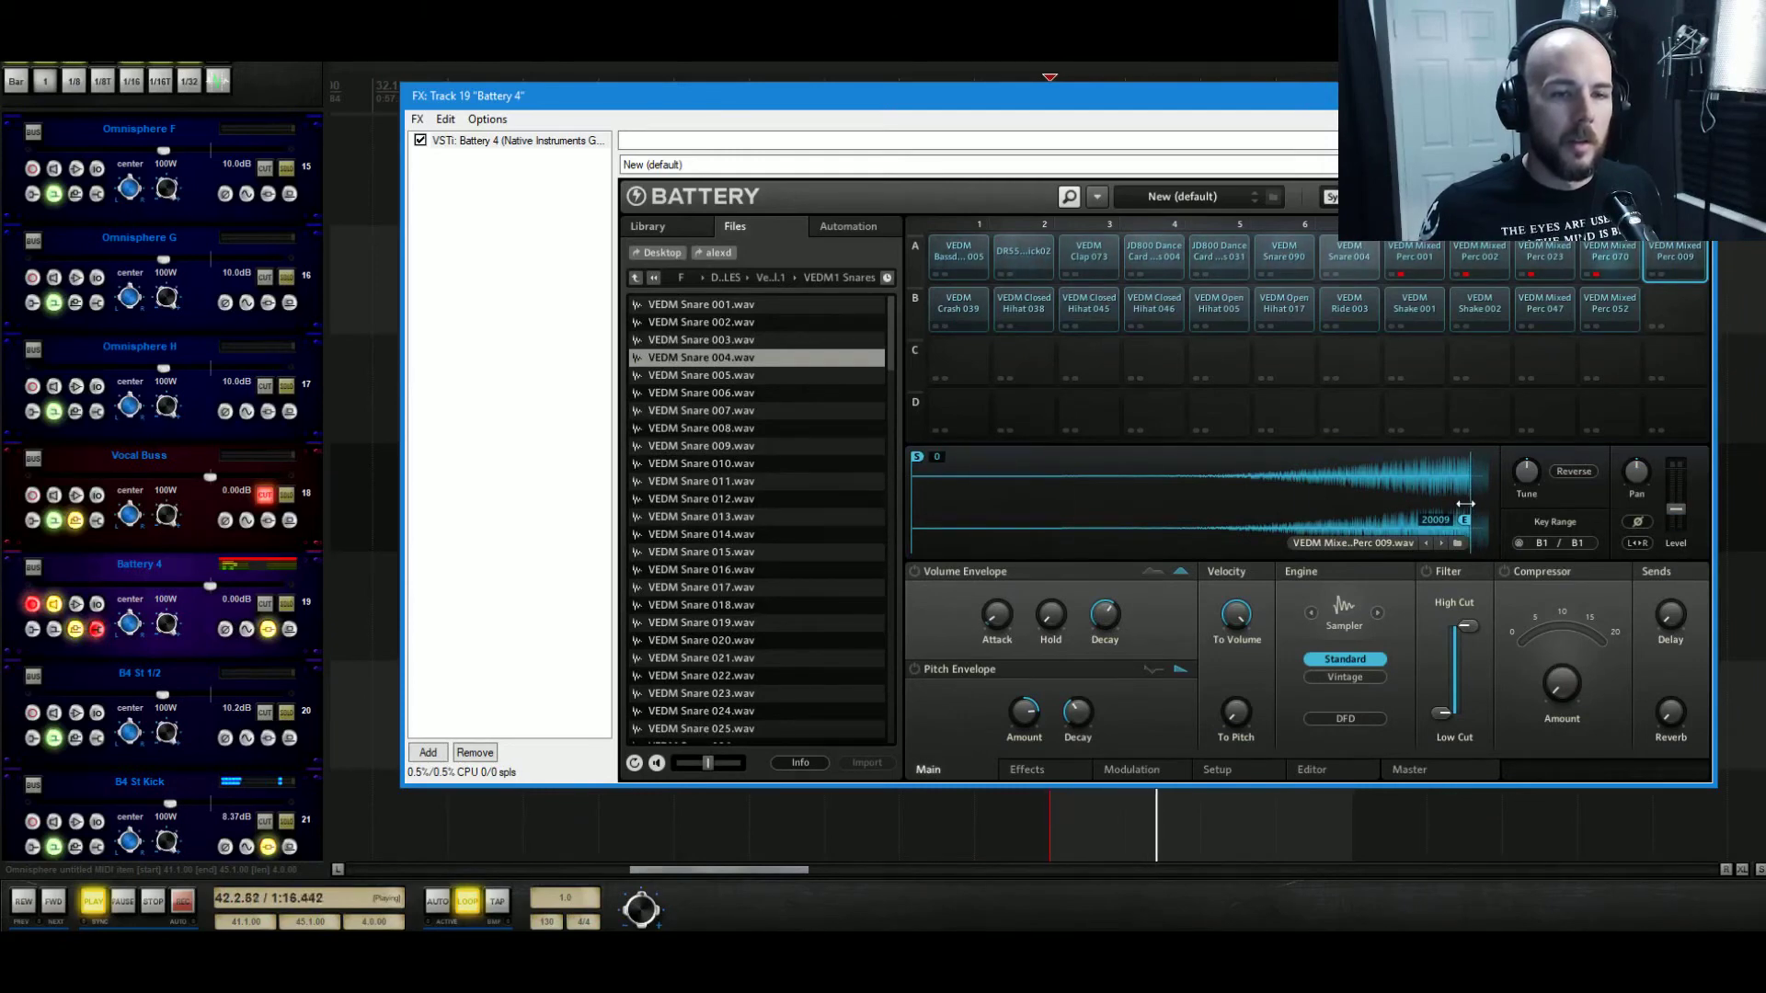
{"action": "left_click_drag", "start_coordinate": [1464, 504], "coordinate": [1441, 499]}
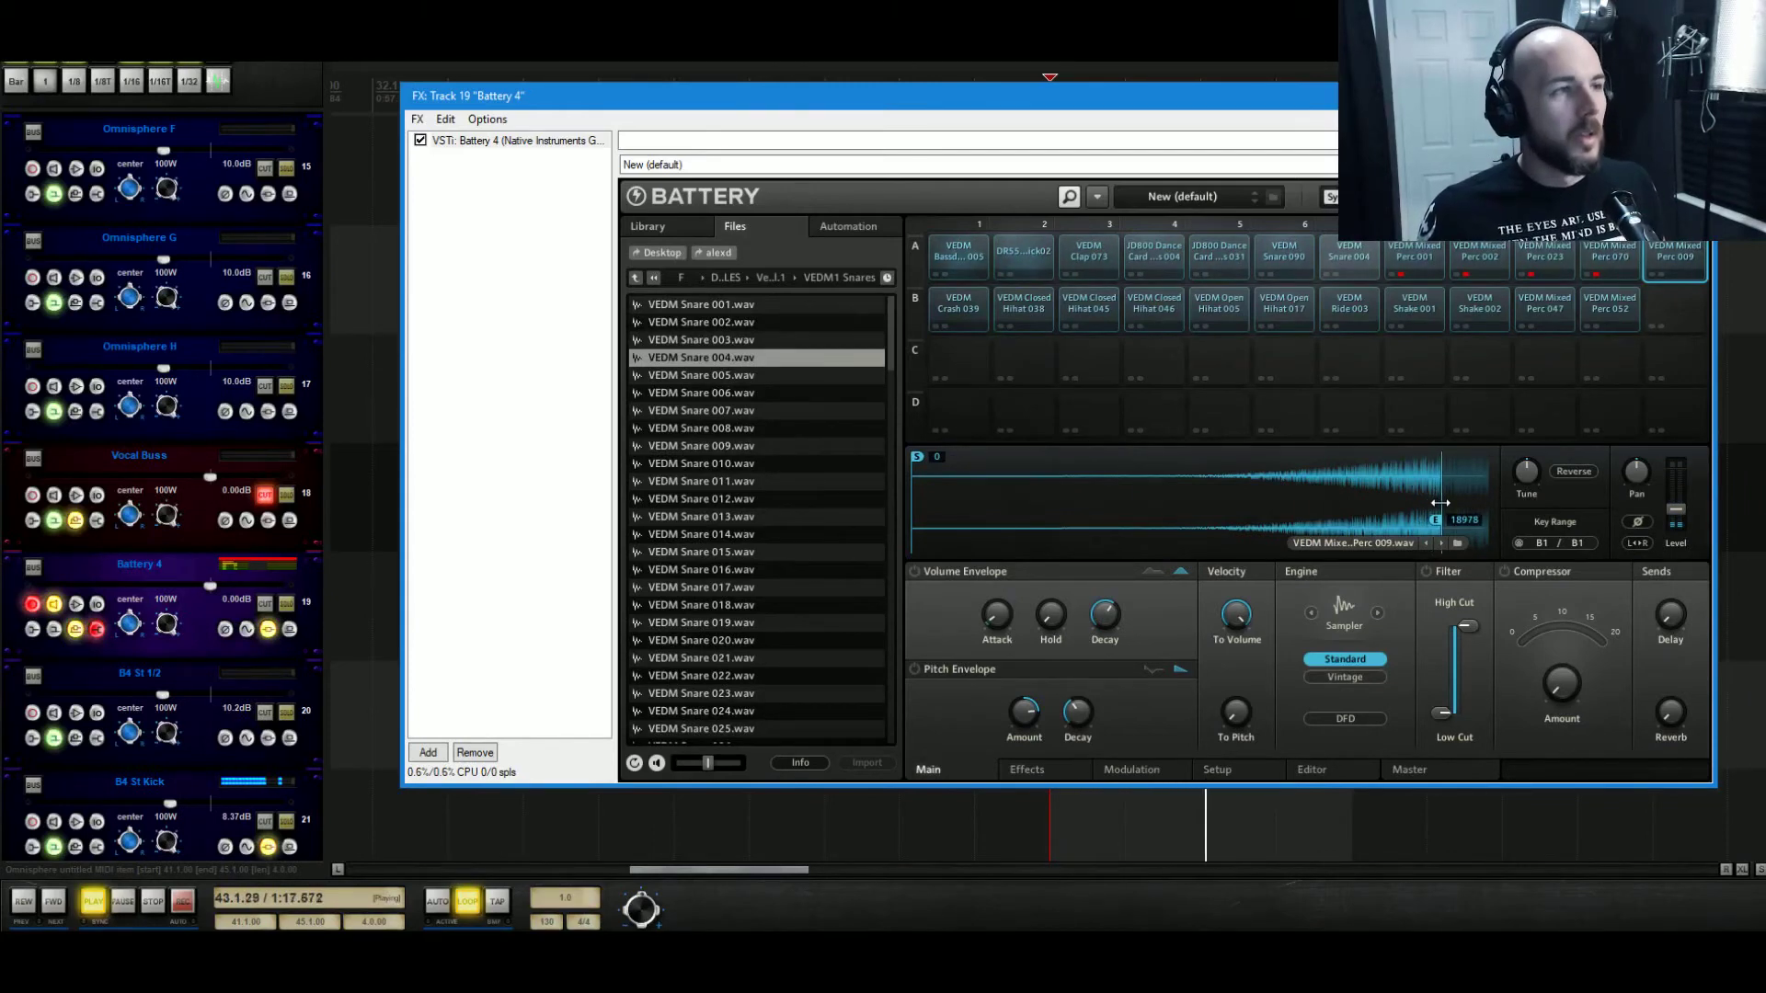
Move the sample end of Mixed Perc 009 slightly further out while the loop plays, and stop playback.
{"action": "left_click_drag", "start_coordinate": [1441, 502], "coordinate": [1448, 507]}
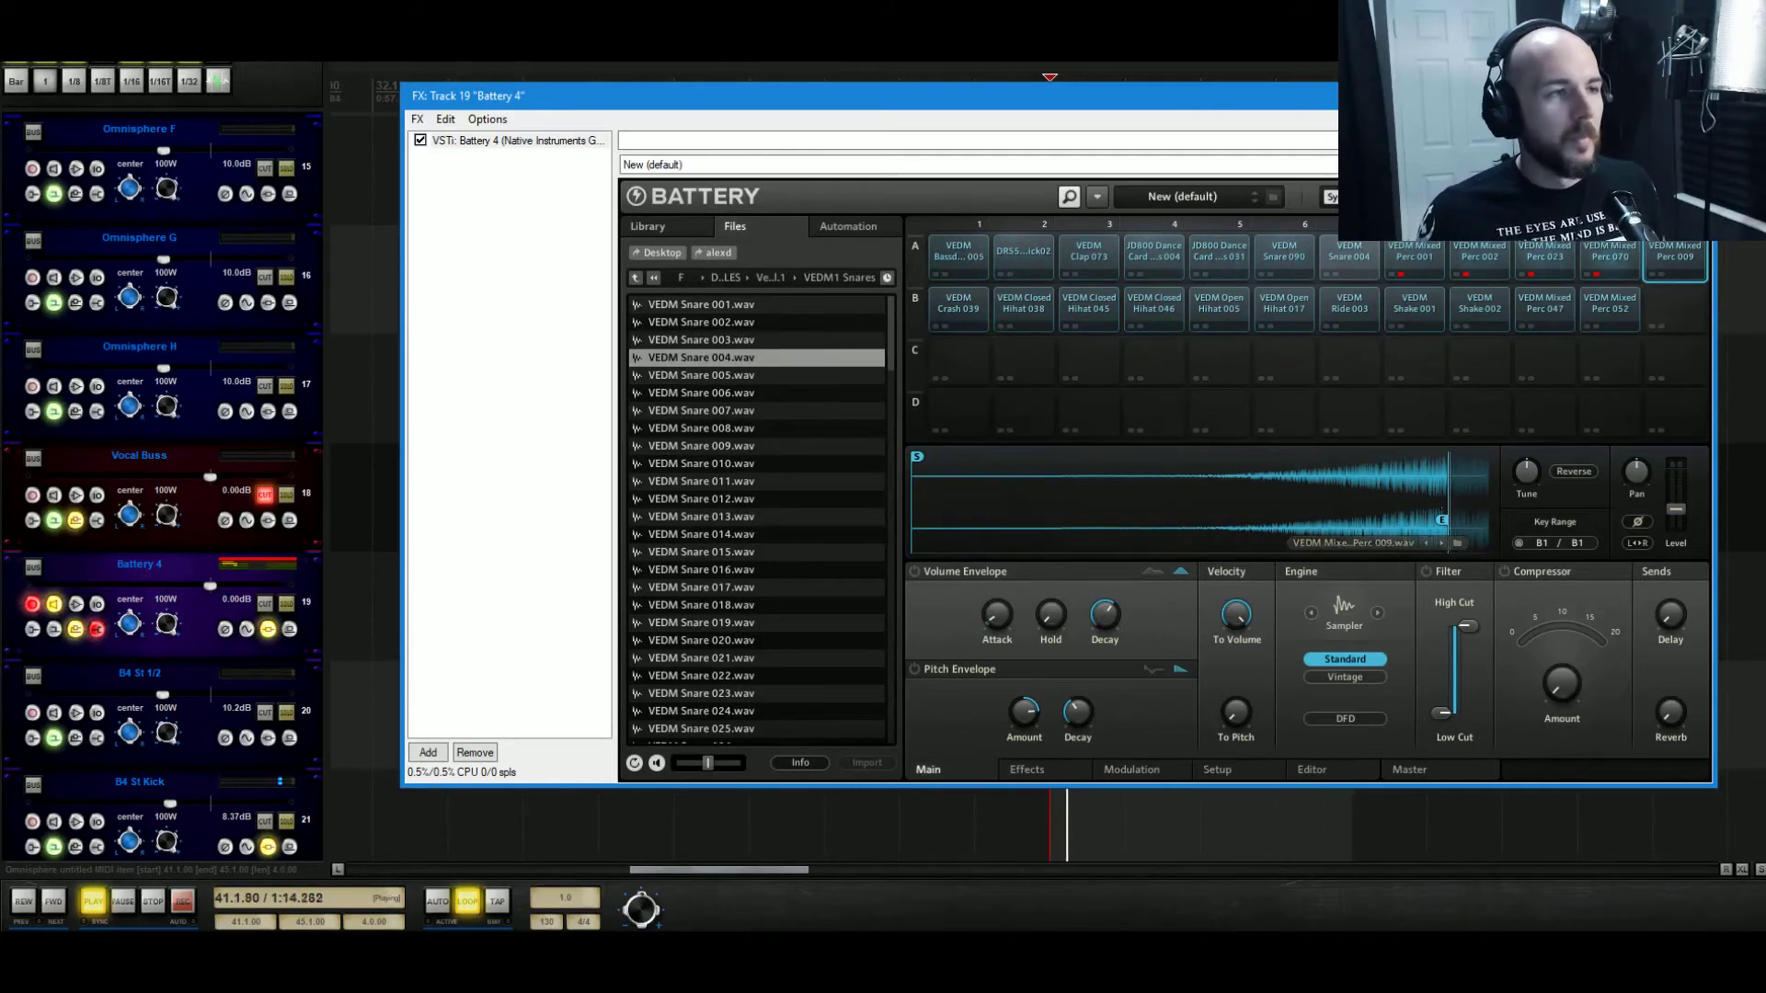
{"action": "left_click_drag", "start_coordinate": [1450, 505], "coordinate": [1468, 510]}
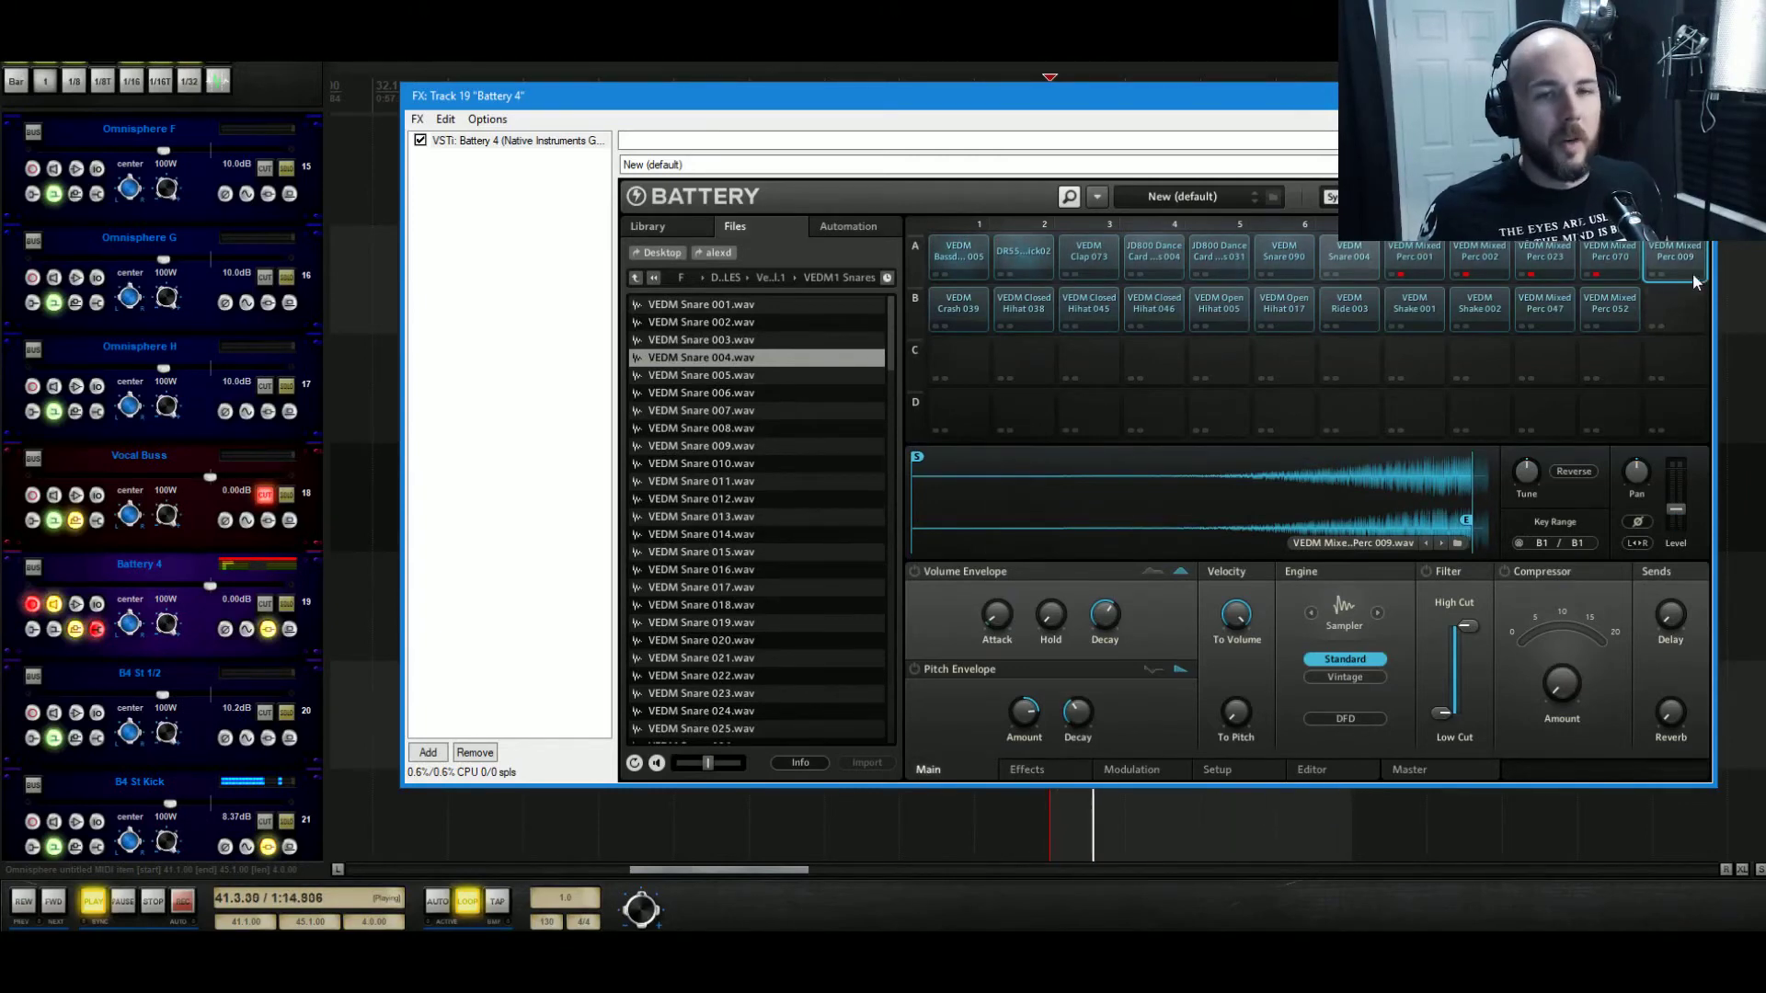
{"action": "mouse_move", "coordinate": [1642, 478]}
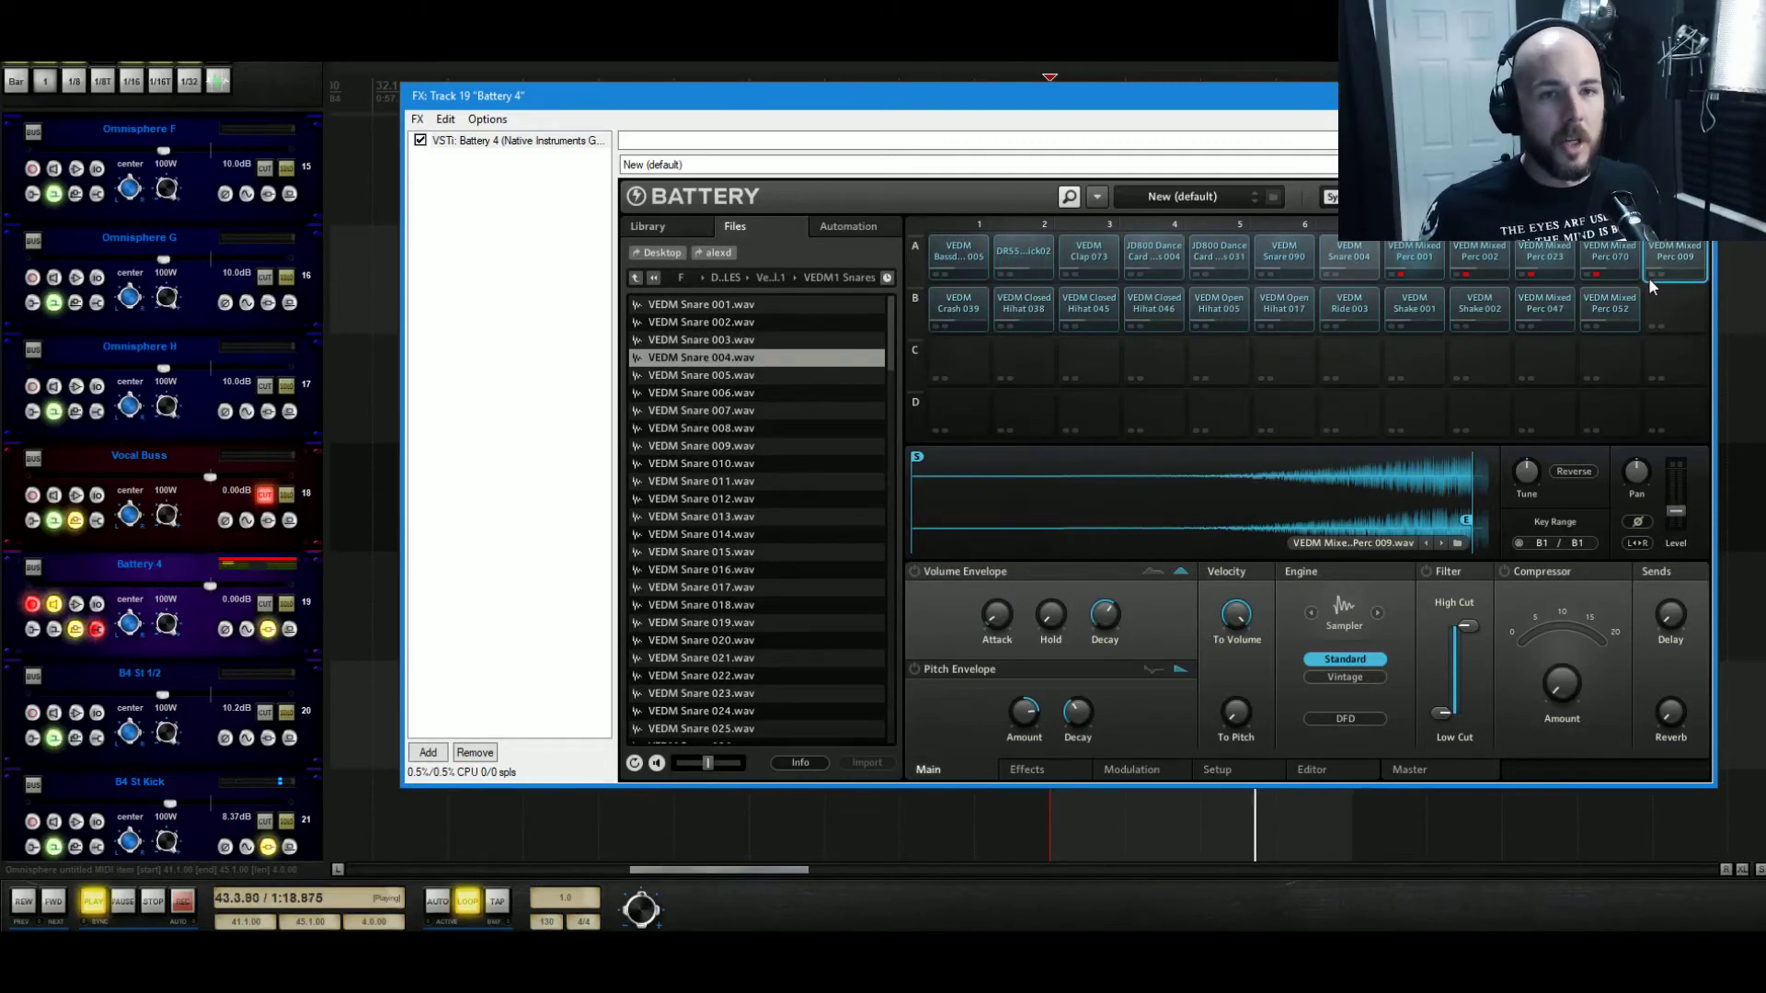
{"action": "key", "text": "space"}
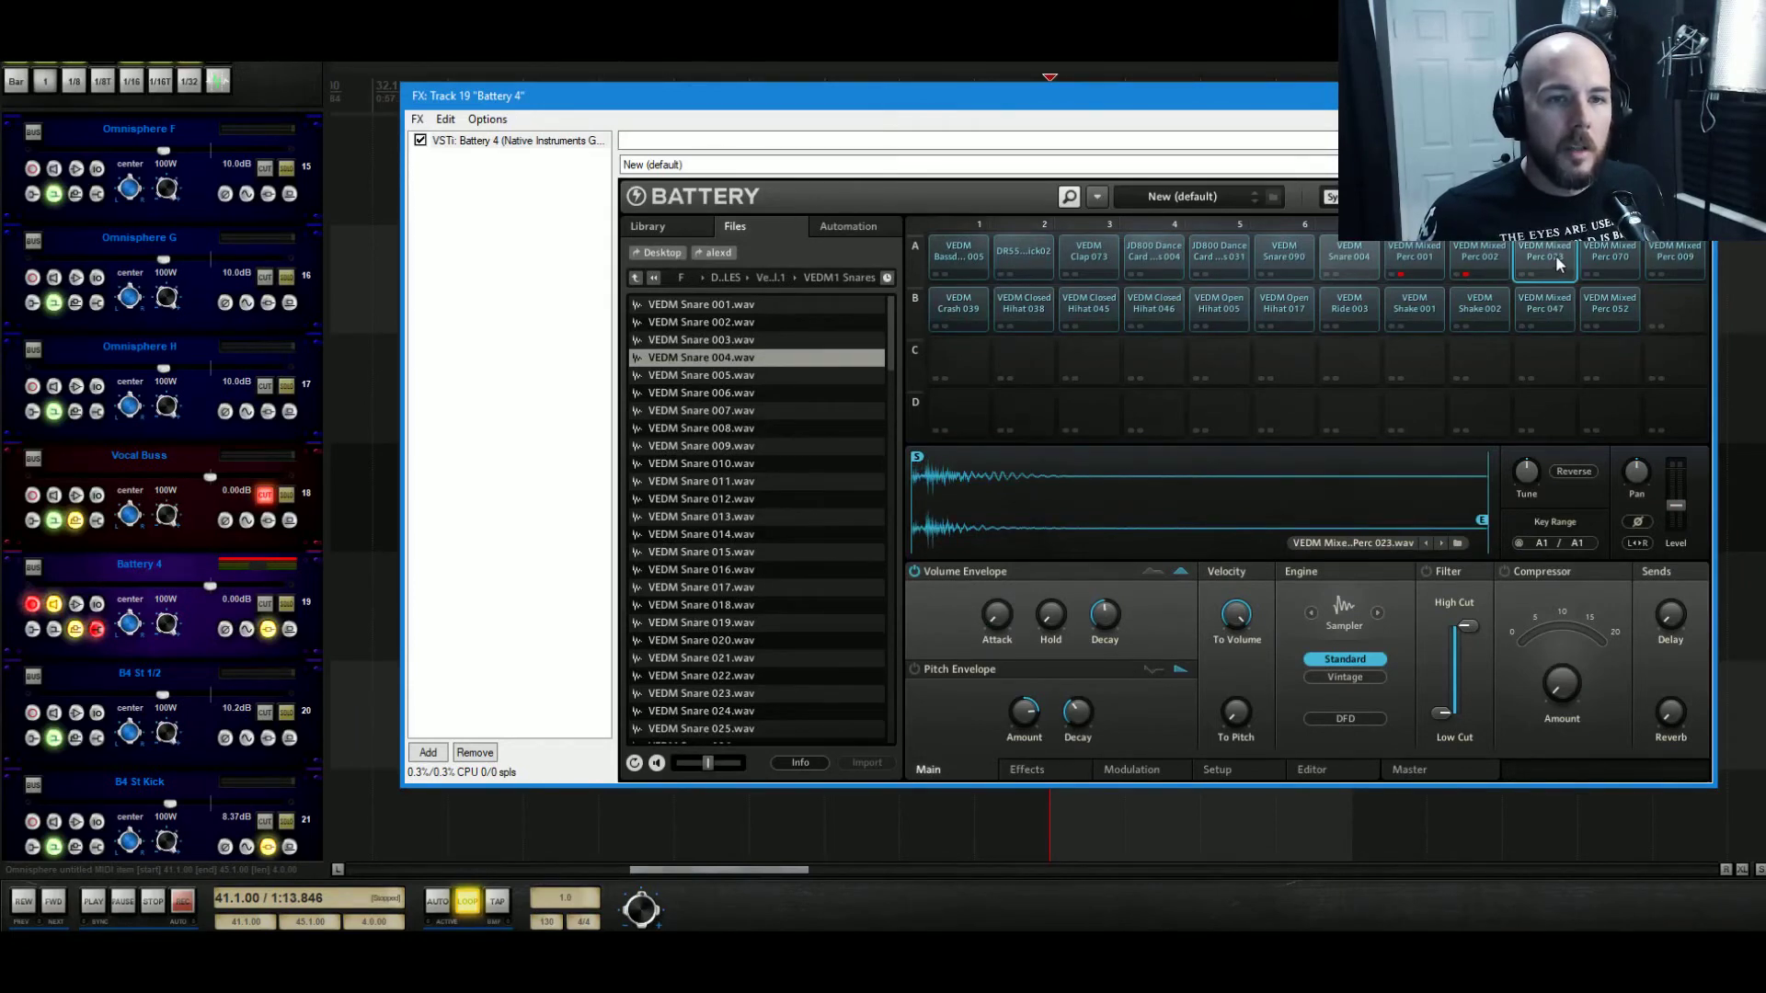
While the loop plays, pan the Mixed Perc 070 cell to 75 R and the Mixed Perc 023 cell to 75 L.
{"action": "left_click", "coordinate": [1609, 256]}
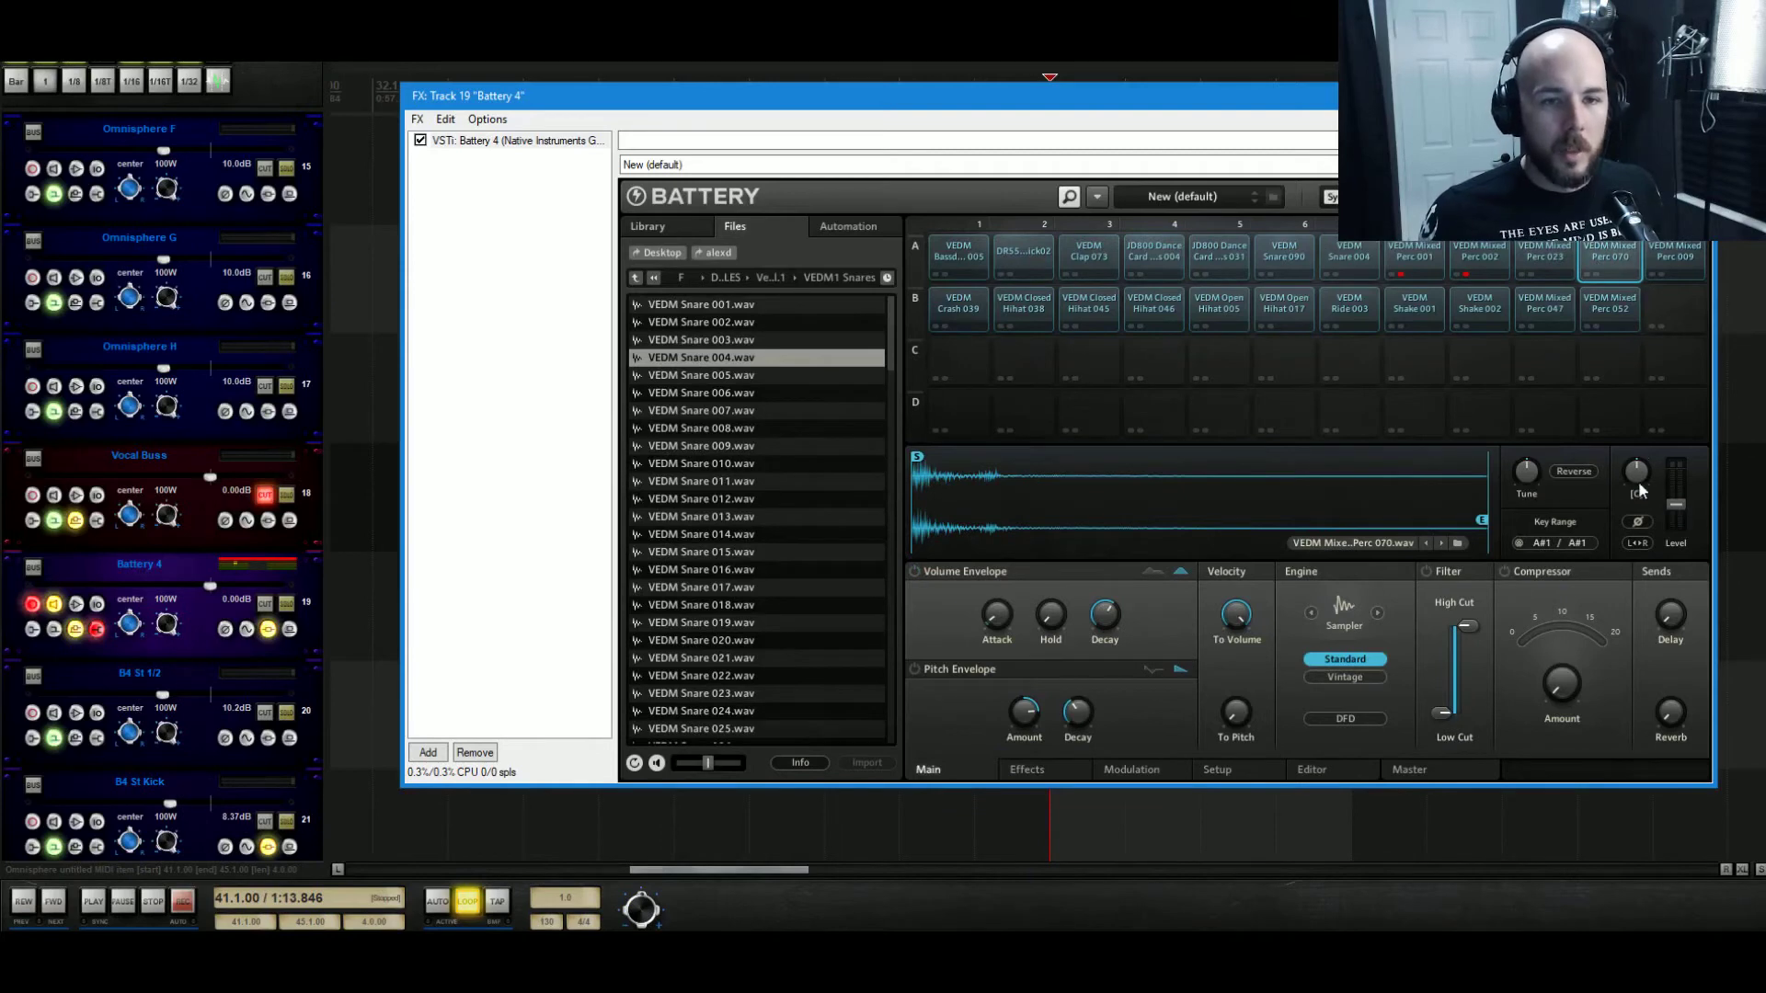
{"action": "key", "text": "space"}
{"action": "left_click_drag", "start_coordinate": [1642, 475], "coordinate": [1672, 423]}
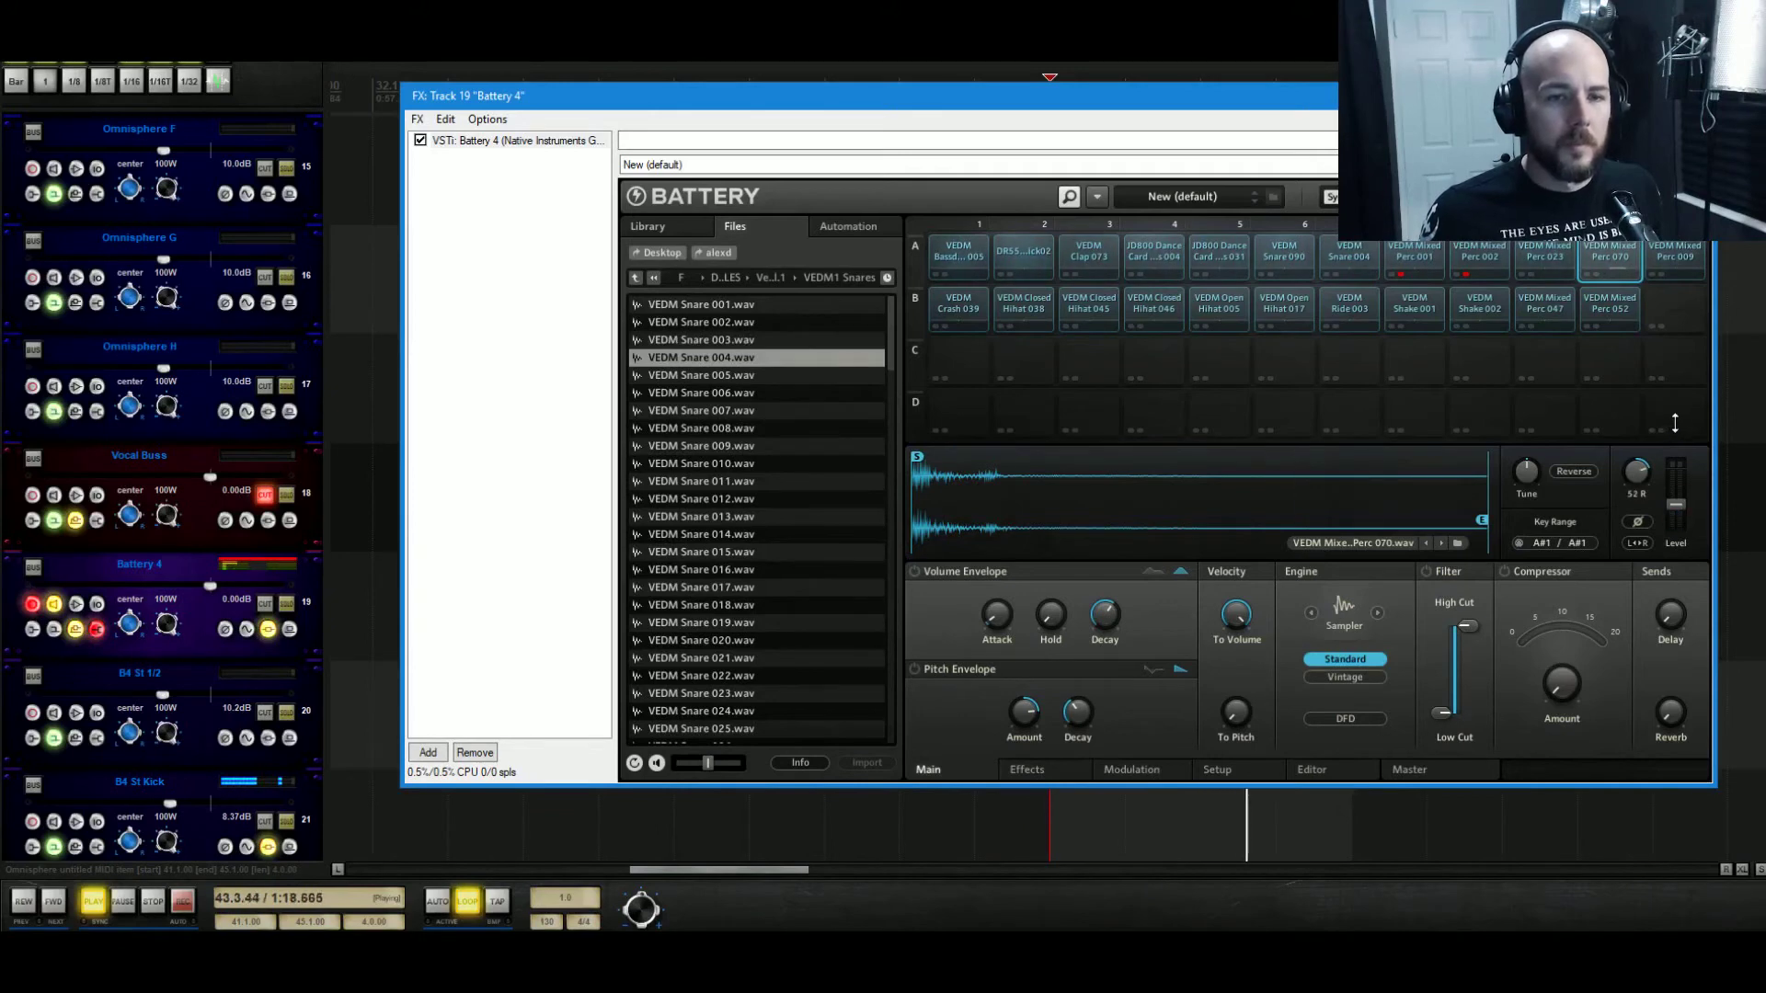
{"action": "left_click", "coordinate": [1554, 255]}
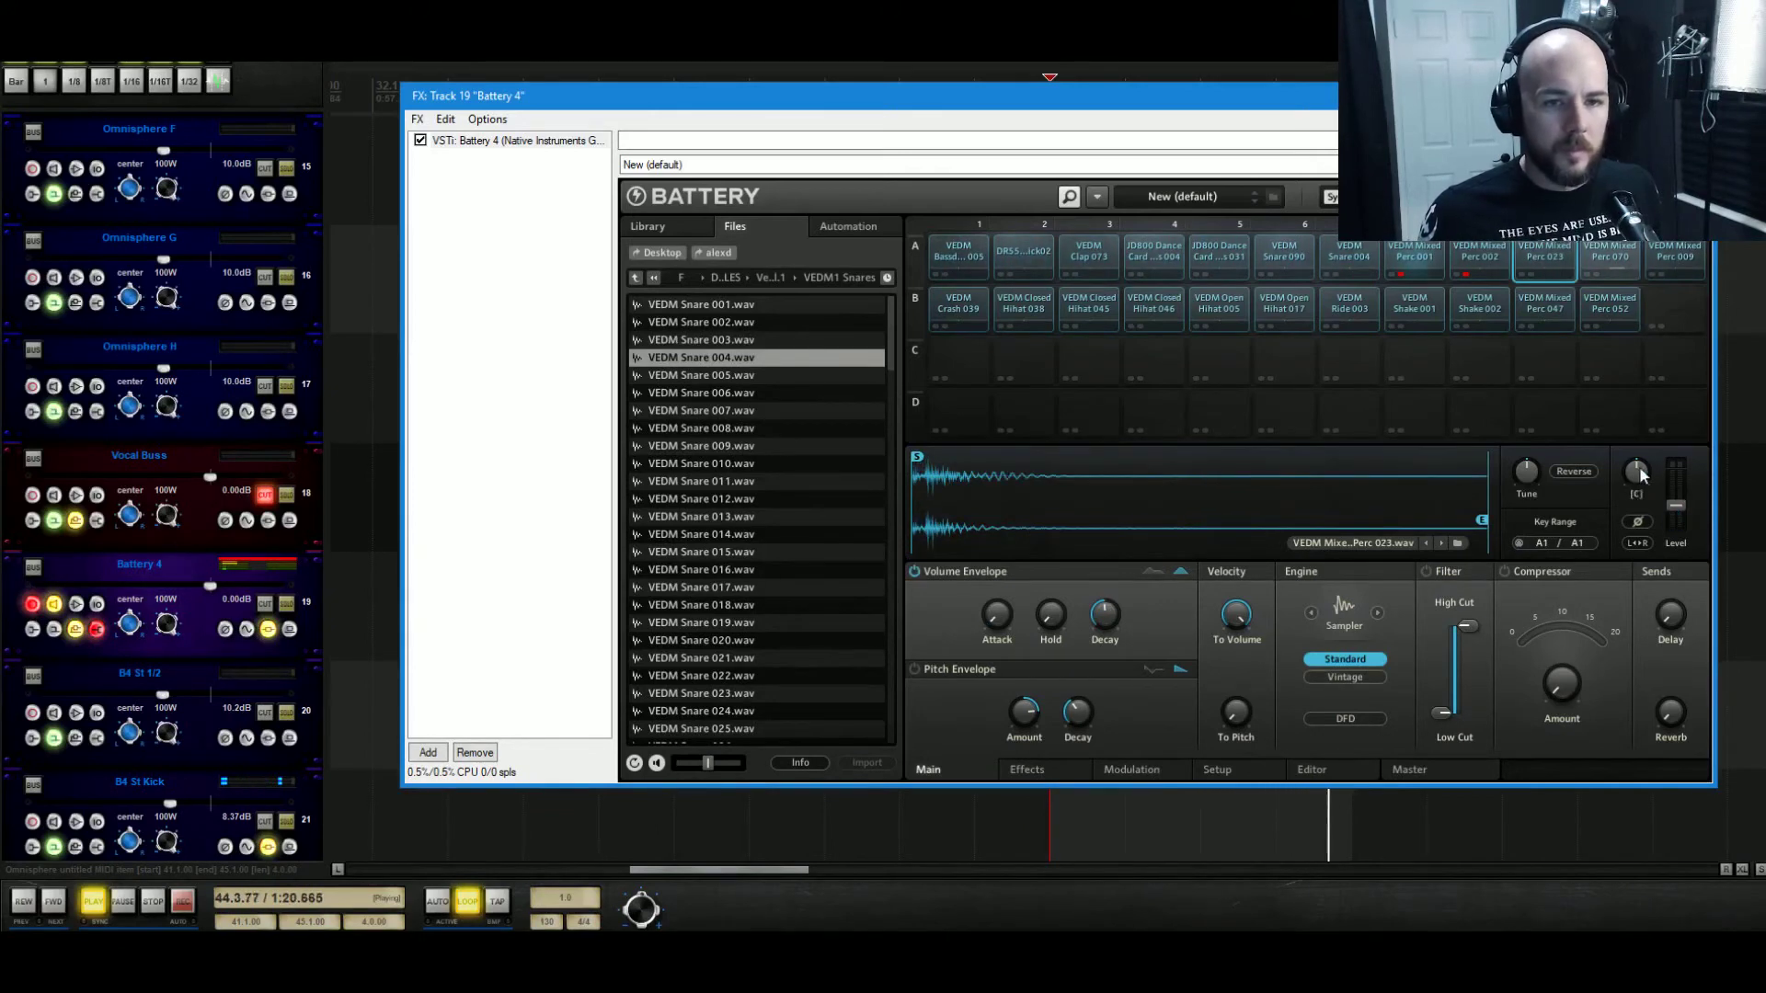
{"action": "left_click_drag", "start_coordinate": [1611, 505], "coordinate": [1603, 515]}
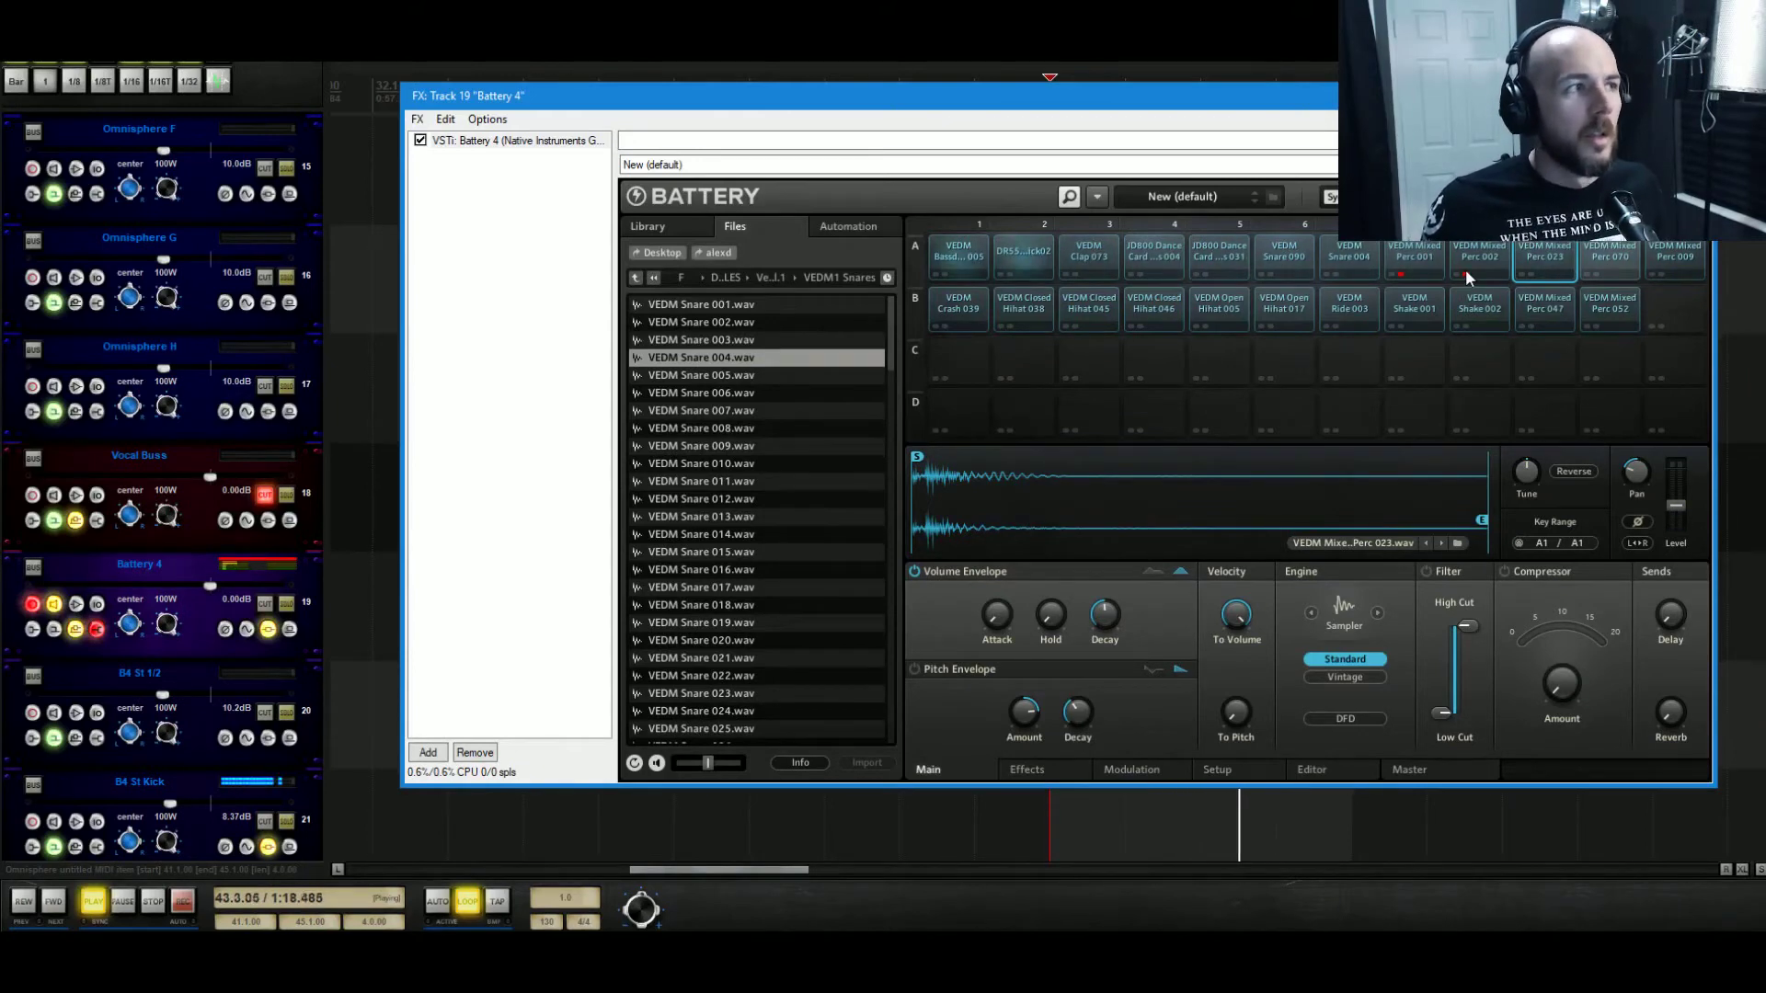
{"action": "left_click", "coordinate": [1605, 254]}
{"action": "mouse_move", "coordinate": [1636, 472]}
{"action": "left_mouse_down"}
{"action": "mouse_move", "coordinate": [1642, 439]}
{"action": "mouse_move", "coordinate": [1642, 470]}
{"action": "left_mouse_up"}
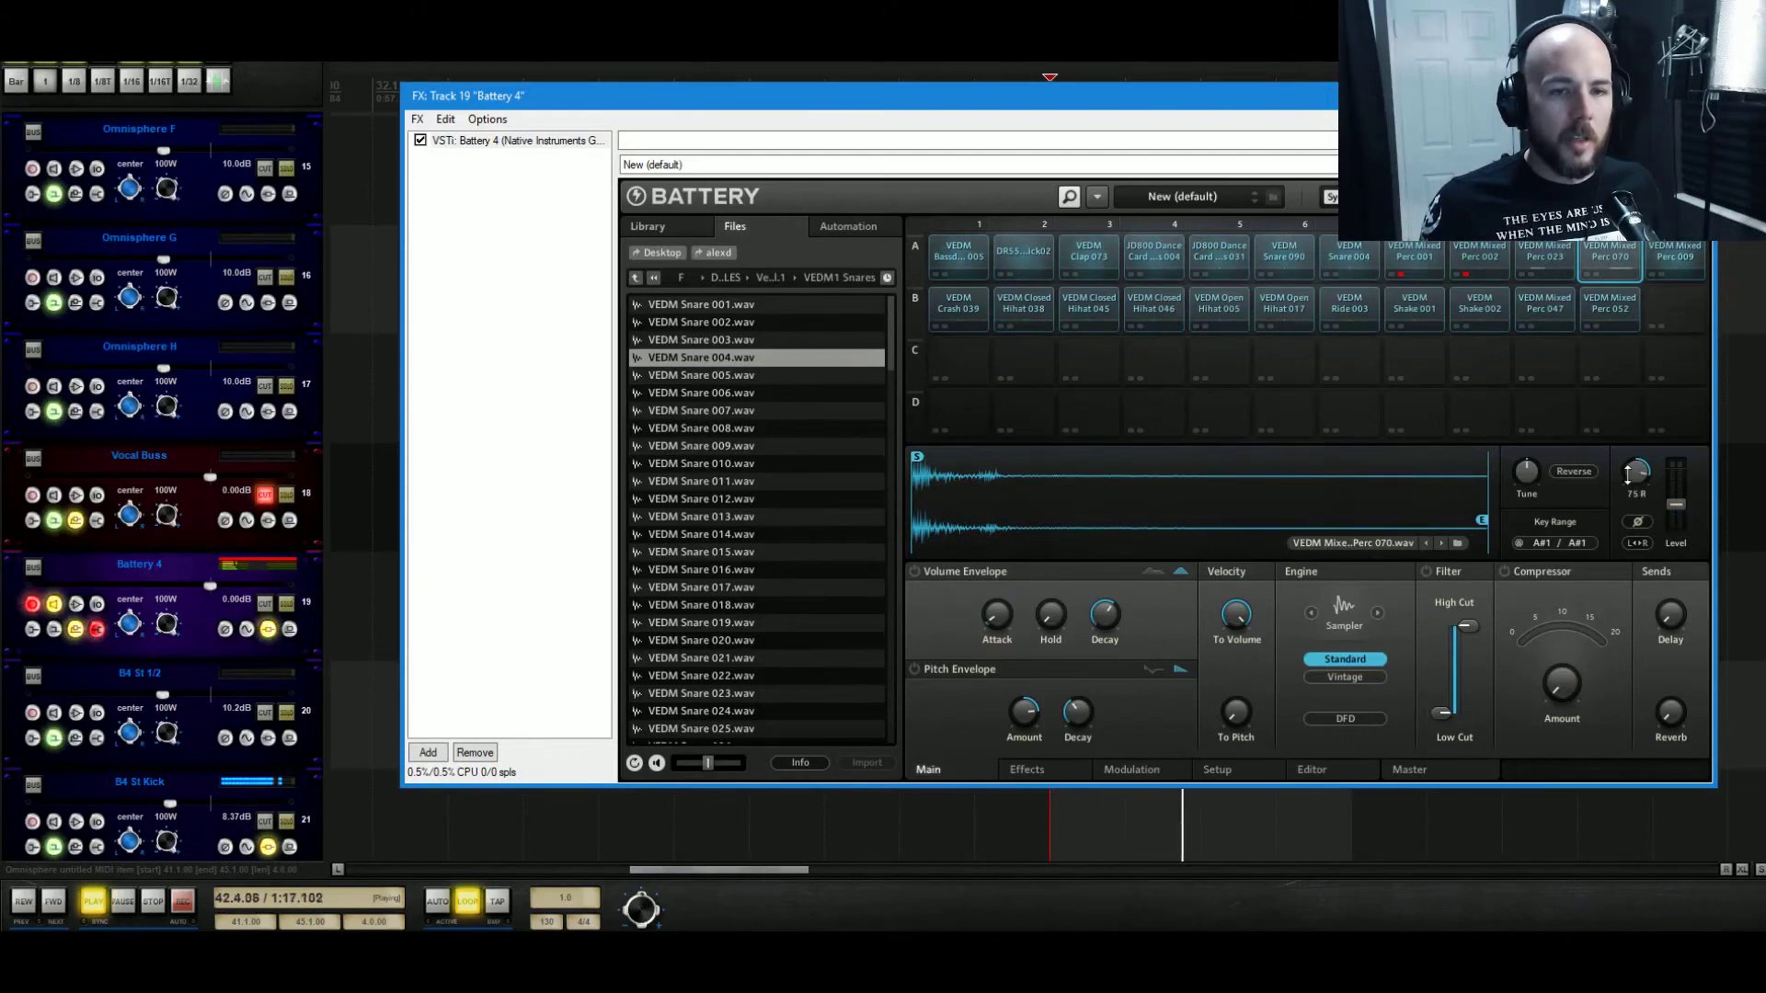
{"action": "left_click", "coordinate": [1563, 255]}
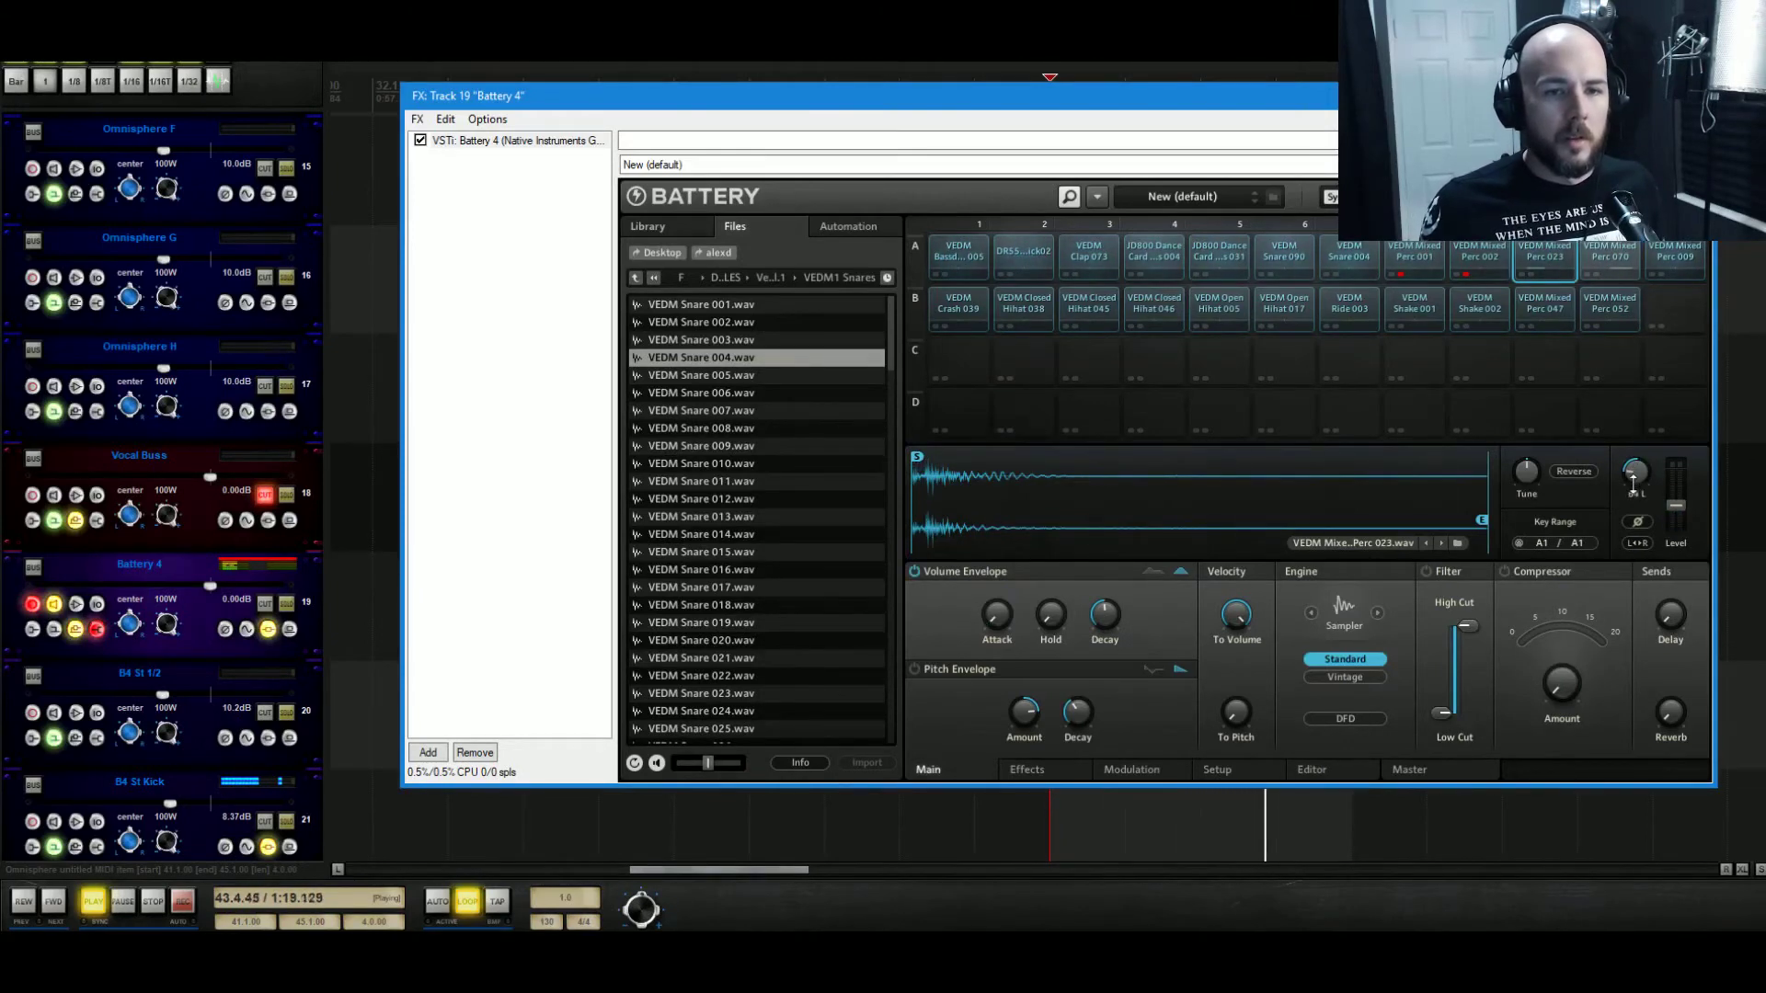
{"action": "left_click_drag", "start_coordinate": [1629, 487], "coordinate": [1624, 494]}
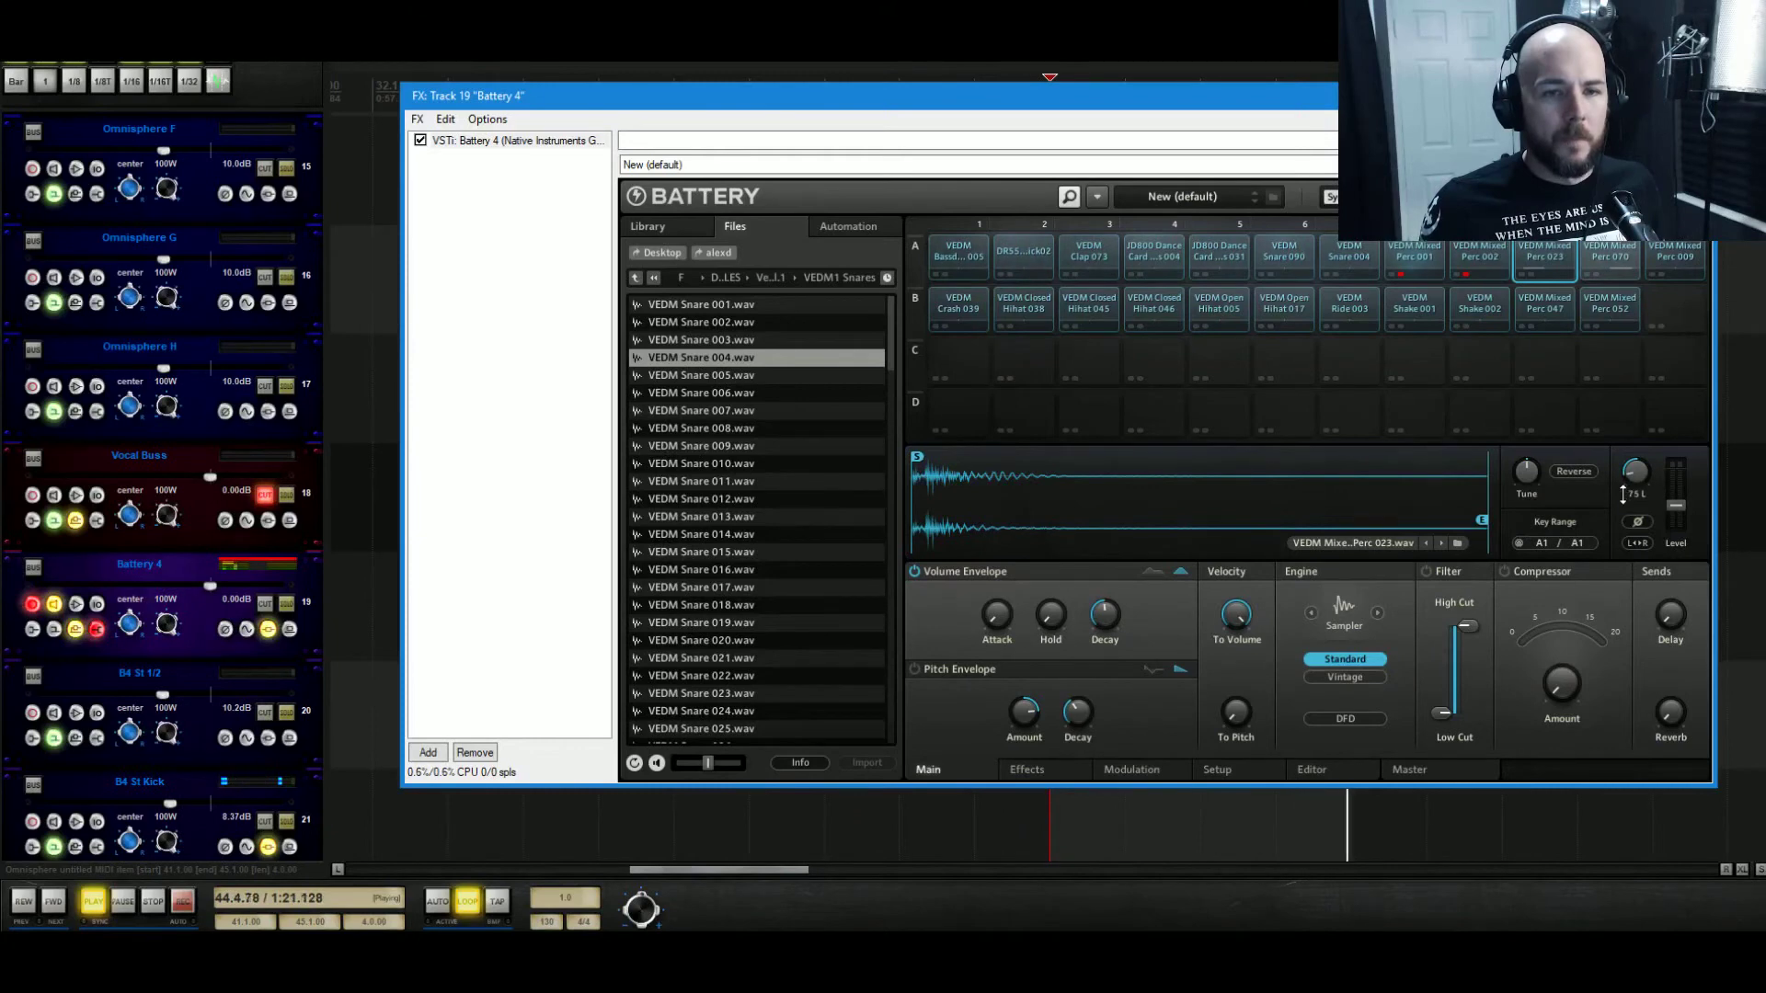
Unmute and pan two cells: Mixed Perc 002 to 25 L and Mixed Perc 001 slightly to the right.
{"action": "left_click", "coordinate": [1468, 257]}
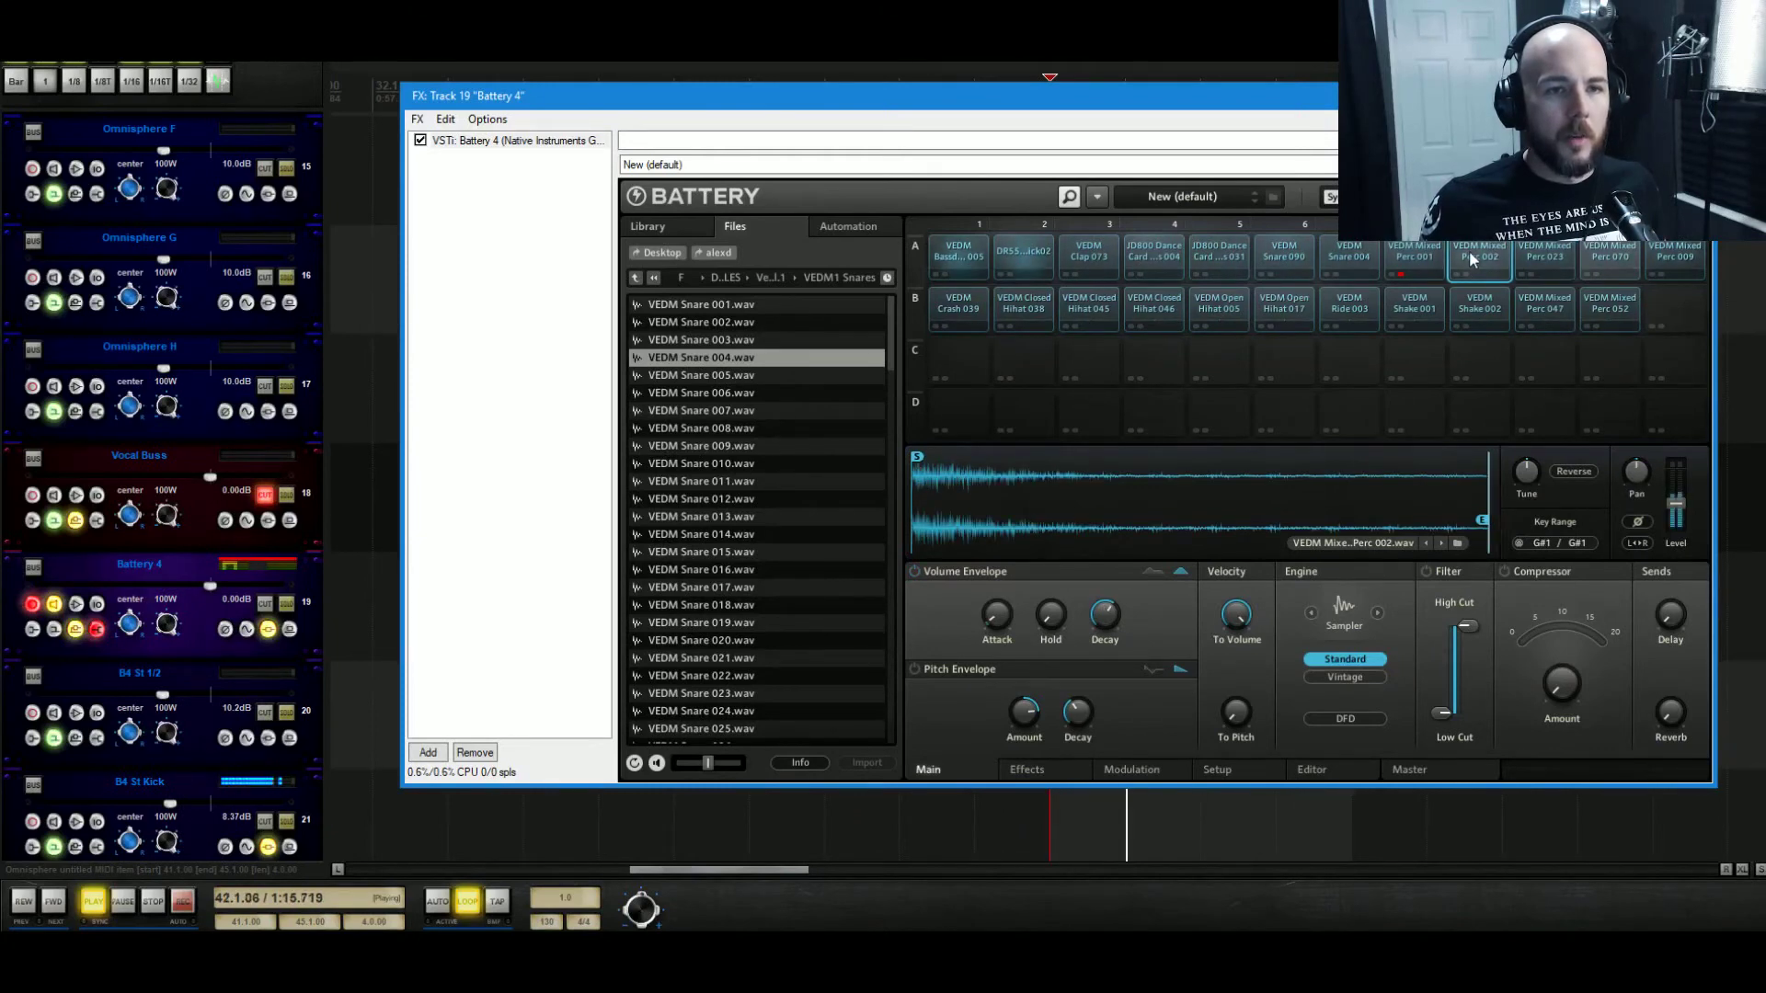
{"action": "left_click_drag", "start_coordinate": [1641, 469], "coordinate": [1624, 517]}
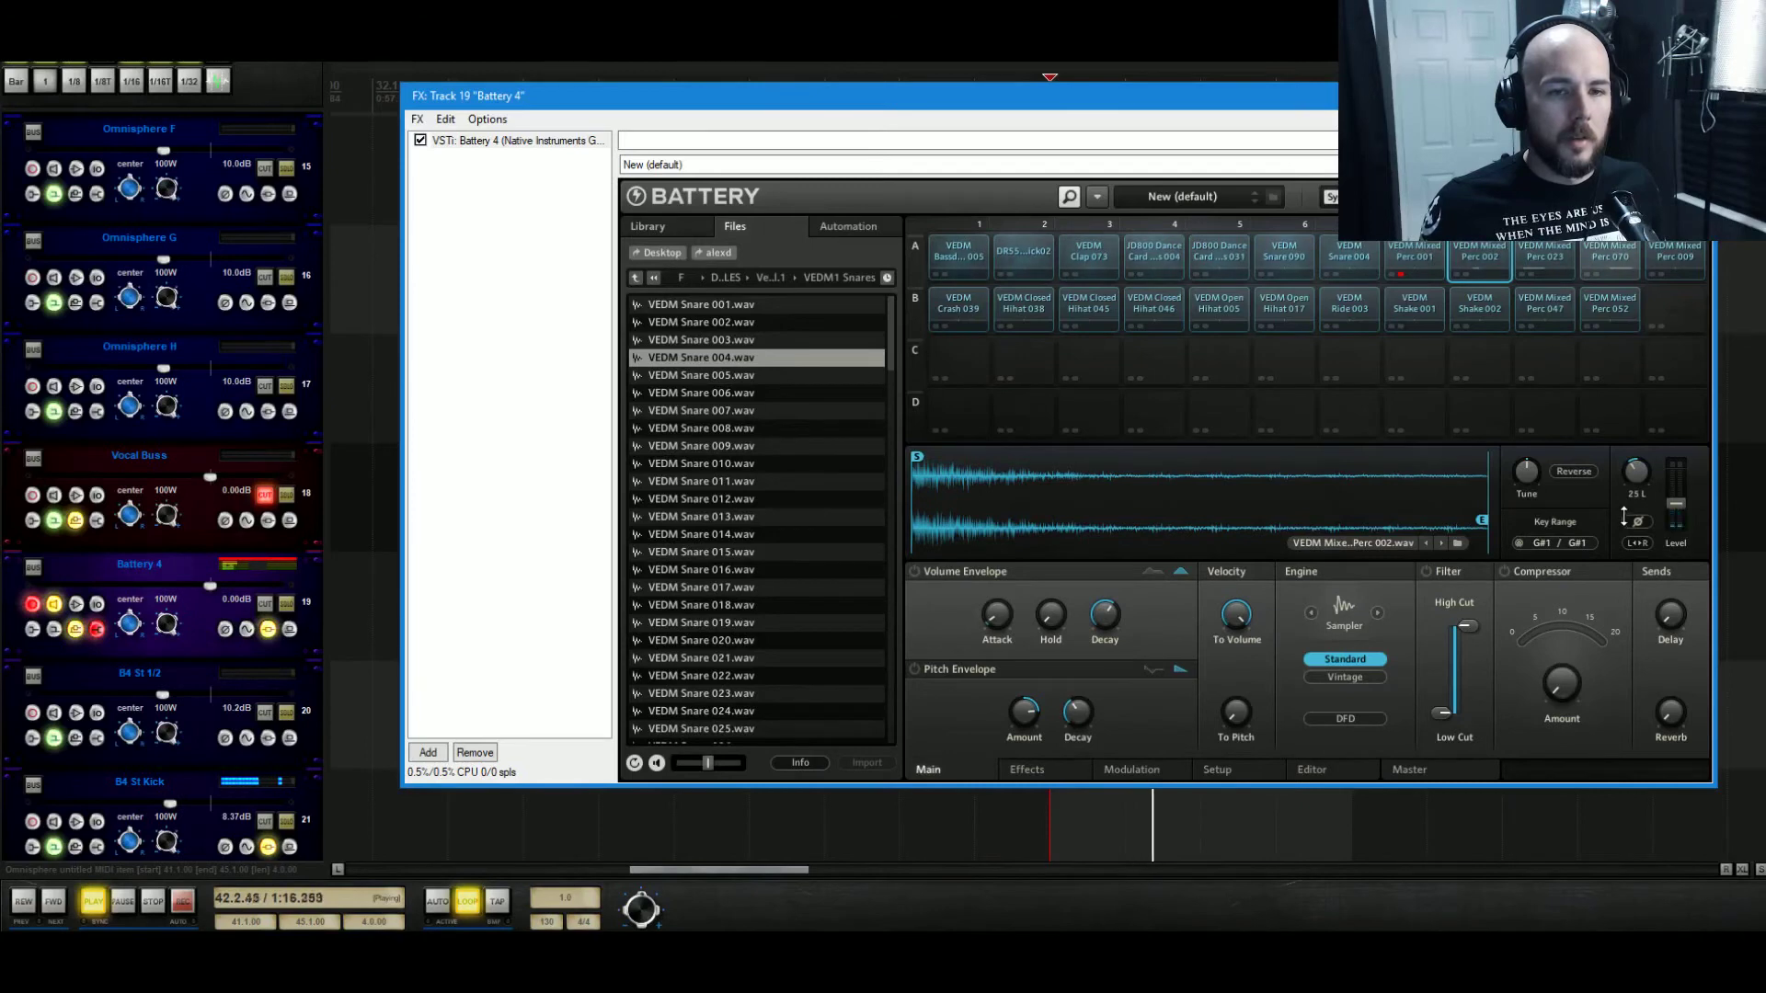
{"action": "left_click", "coordinate": [1402, 280]}
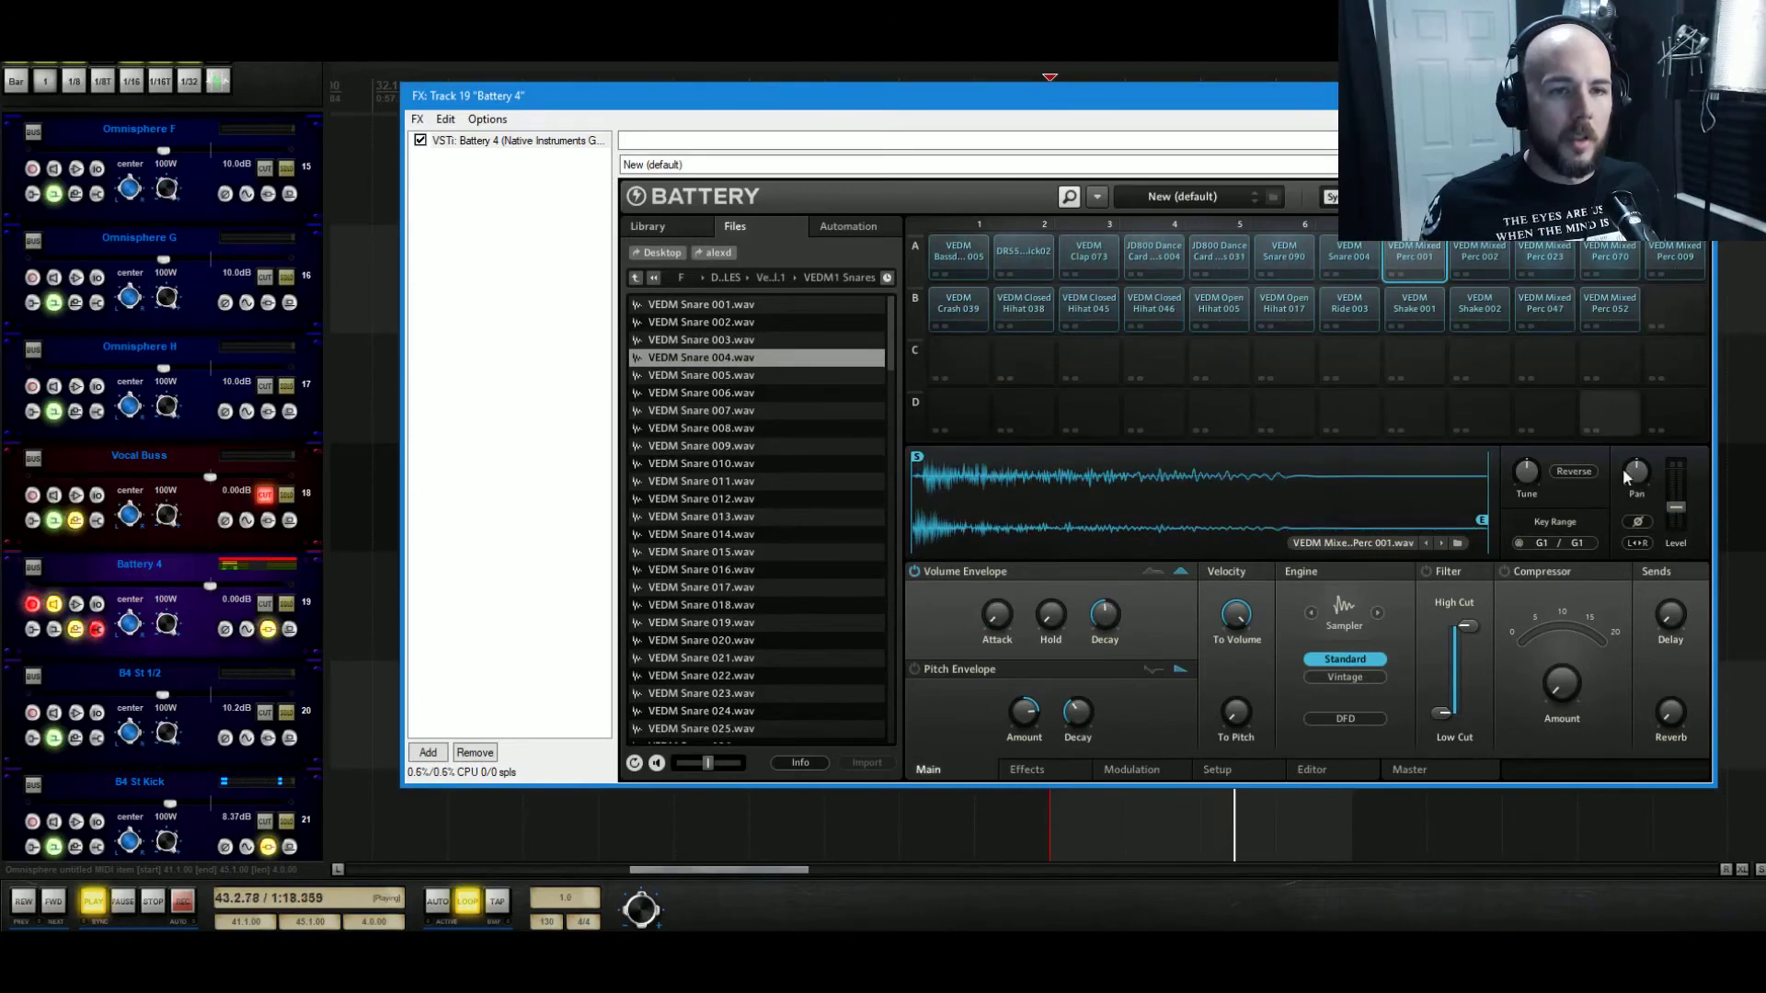
{"action": "left_click_drag", "start_coordinate": [1636, 474], "coordinate": [1655, 458]}
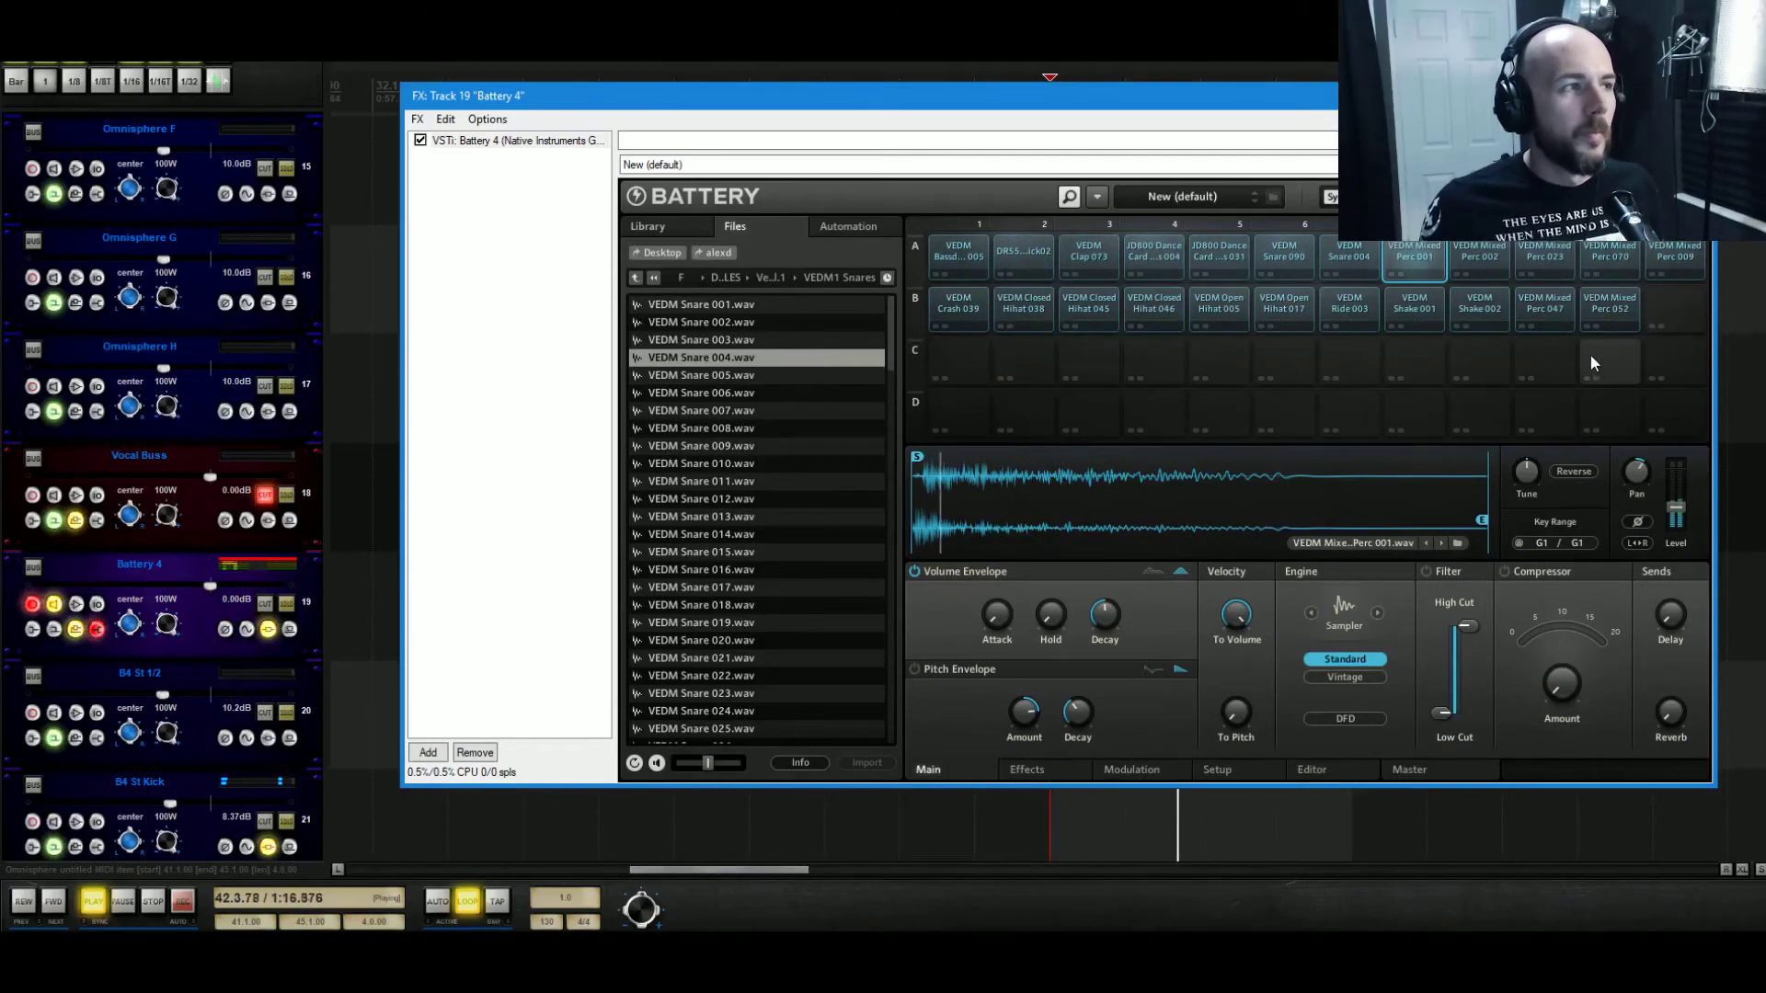
Lower Mixed Perc 001 to -16.6 dB and boost its H band with the Solid G-EQ effect.
{"action": "mouse_move", "coordinate": [1680, 512]}
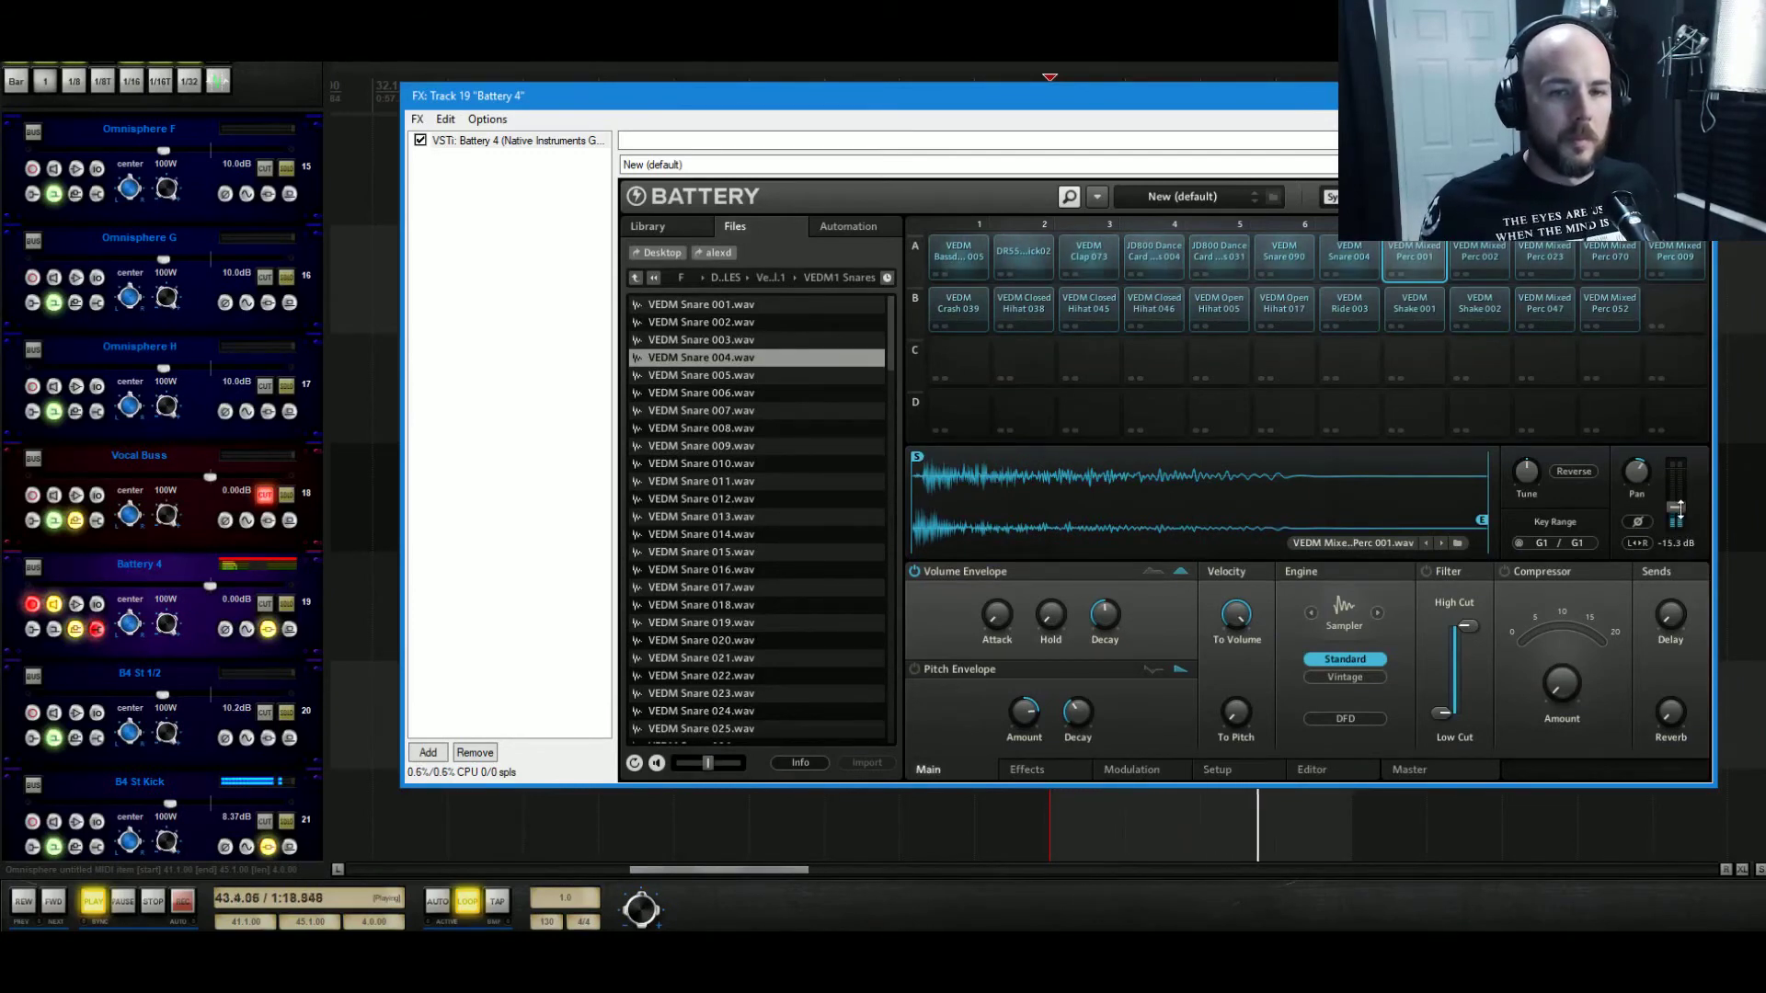
{"action": "left_click_drag", "start_coordinate": [1675, 508], "coordinate": [1675, 511]}
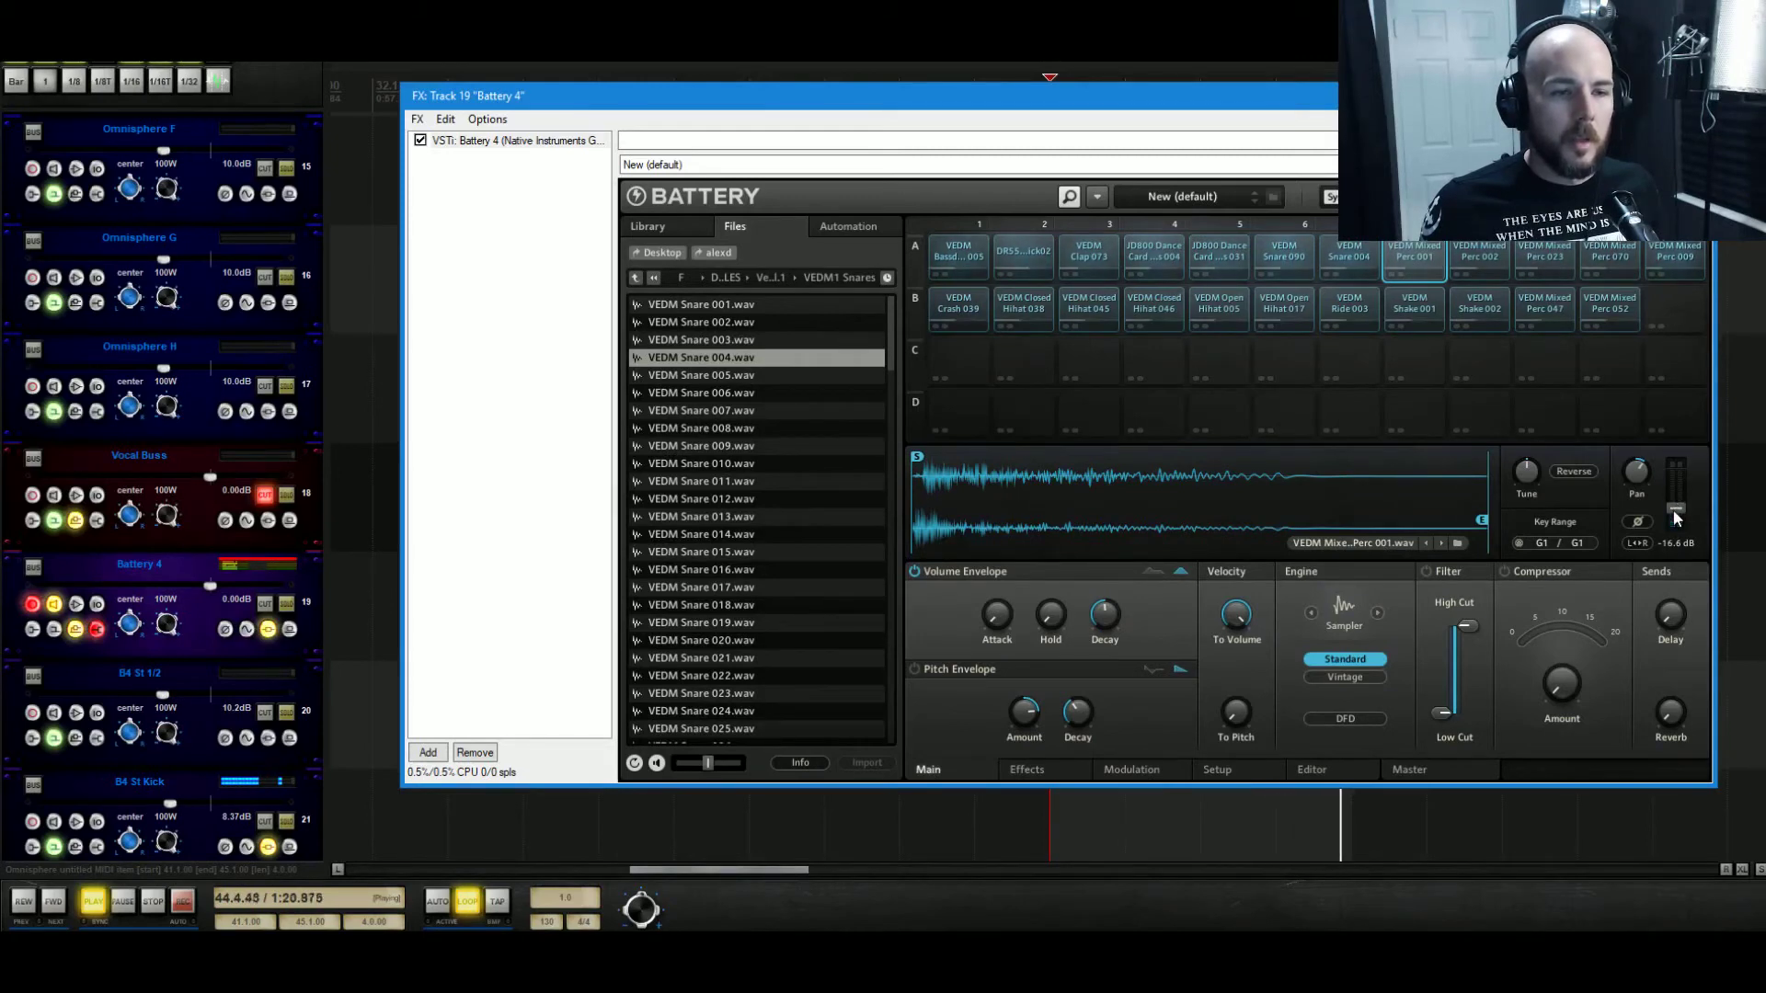
{"action": "left_click", "coordinate": [1072, 778]}
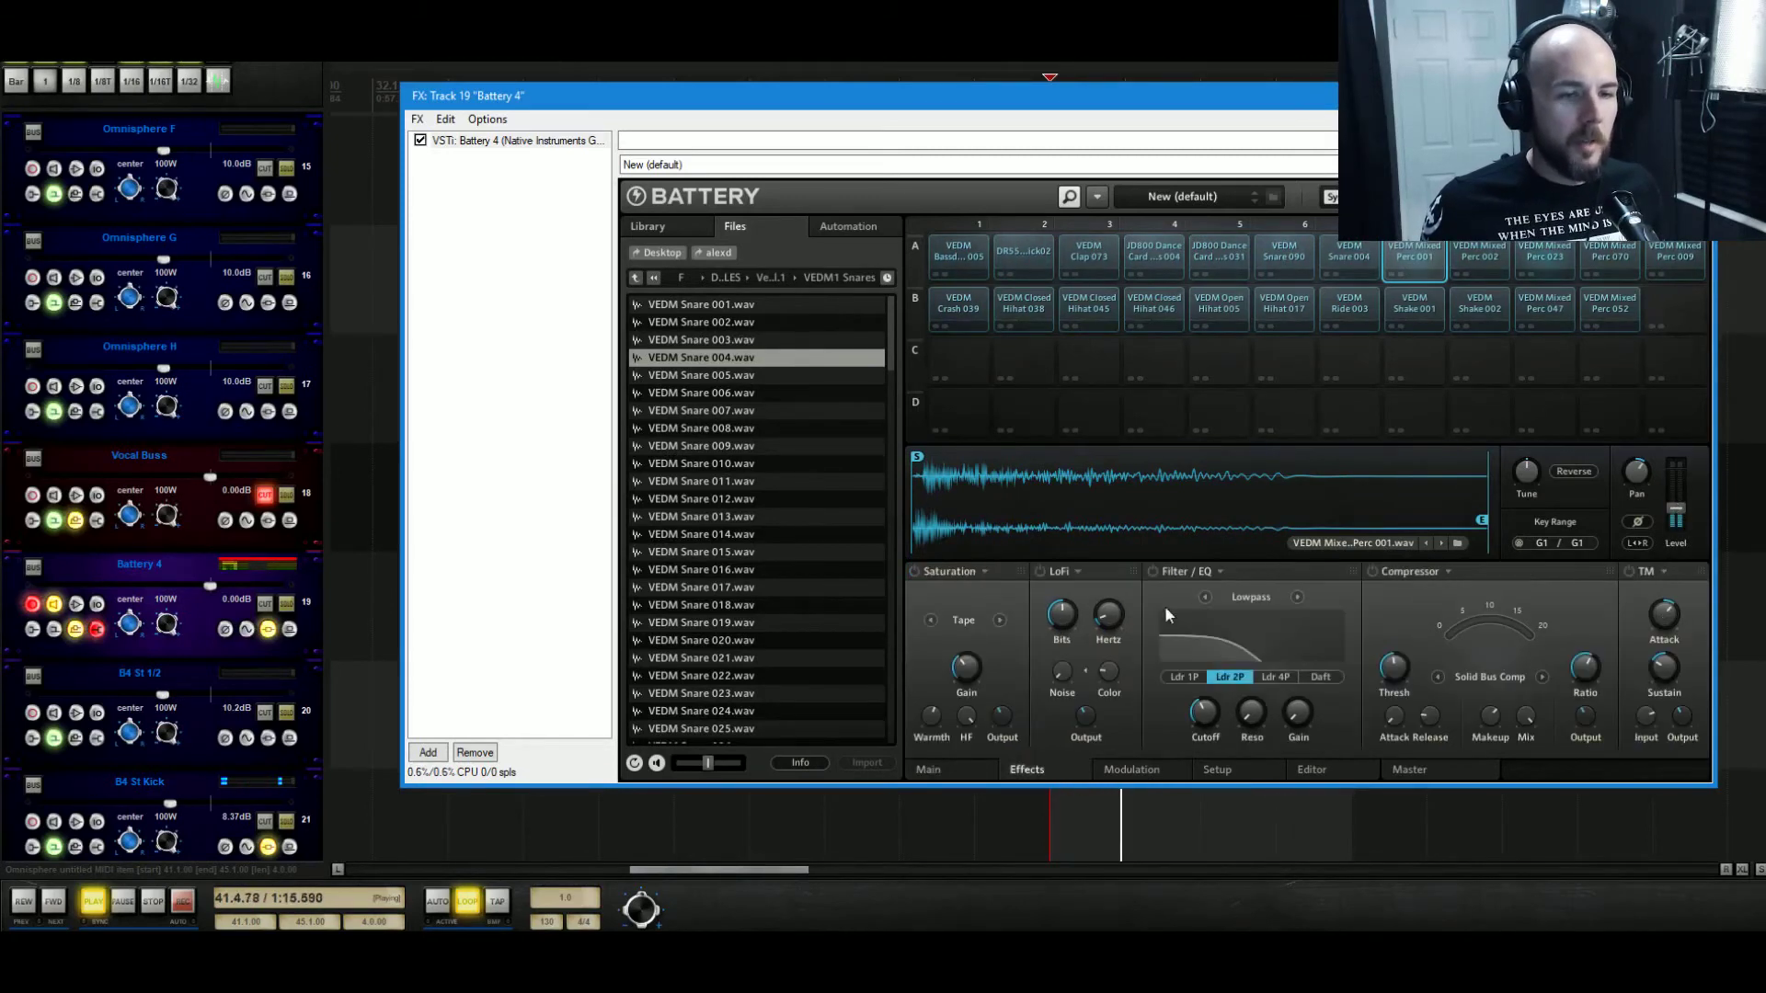
{"action": "left_click", "coordinate": [1205, 597]}
{"action": "left_click", "coordinate": [1296, 597]}
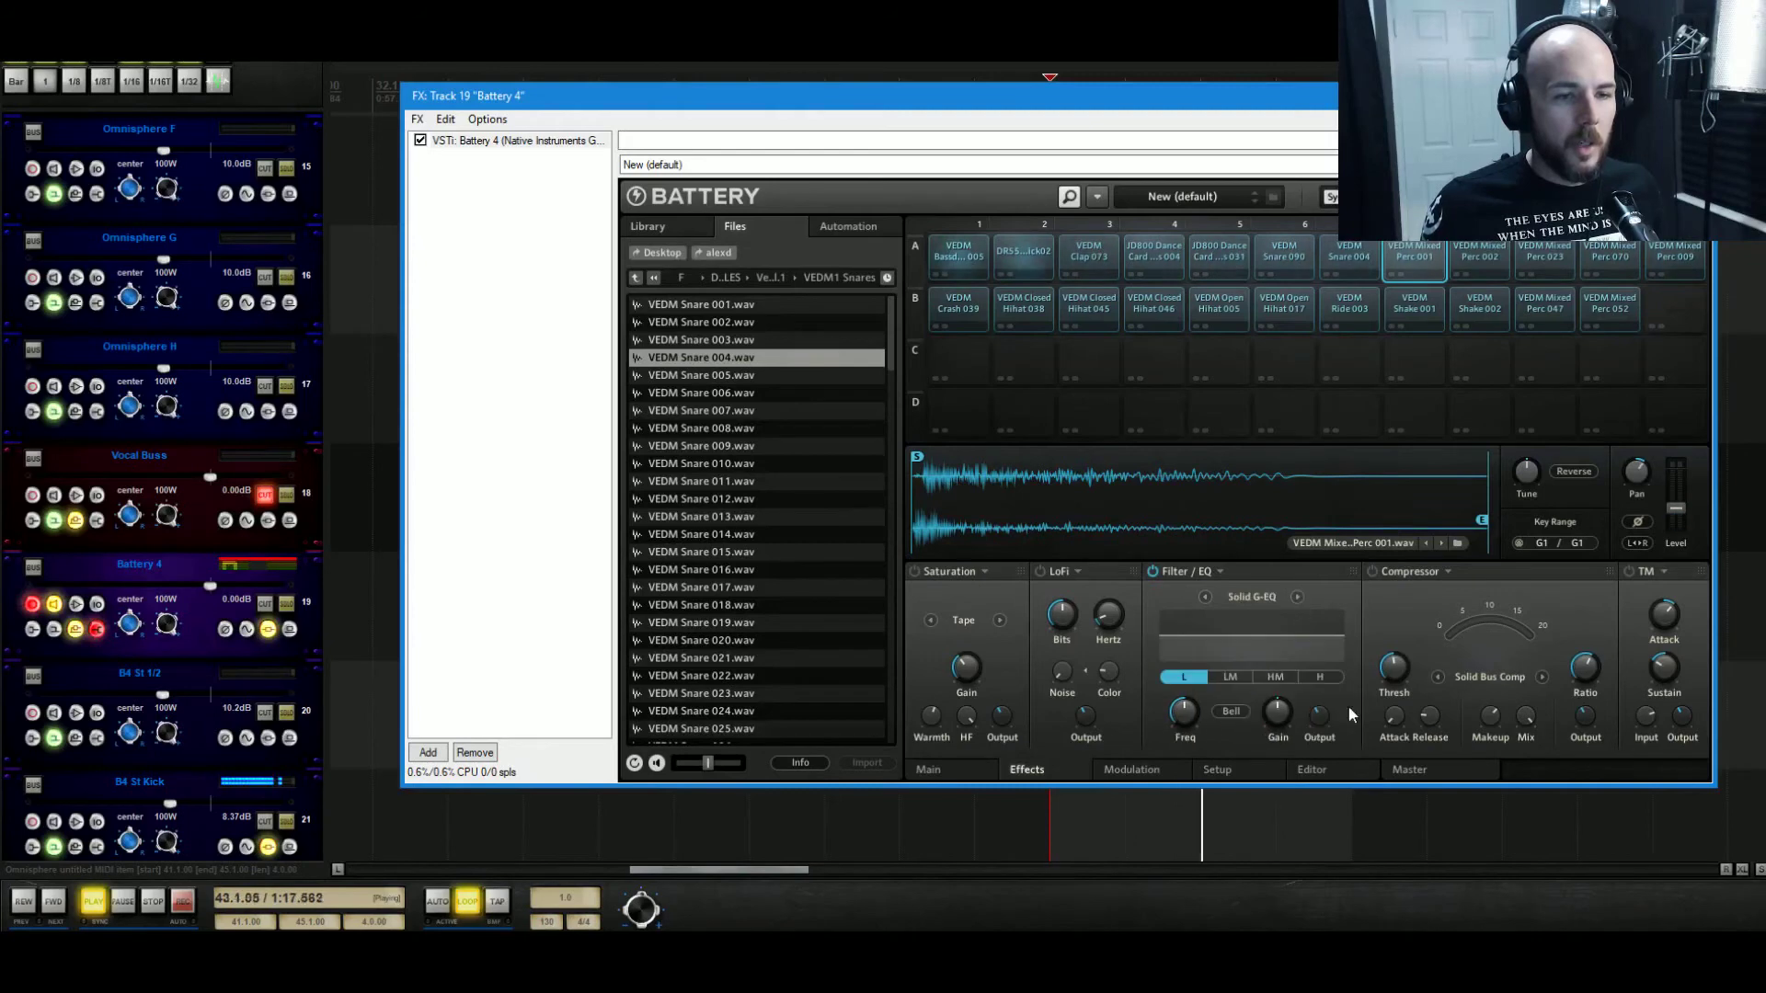
{"action": "left_click", "coordinate": [1319, 676]}
{"action": "left_click_drag", "start_coordinate": [1284, 708], "coordinate": [1307, 679]}
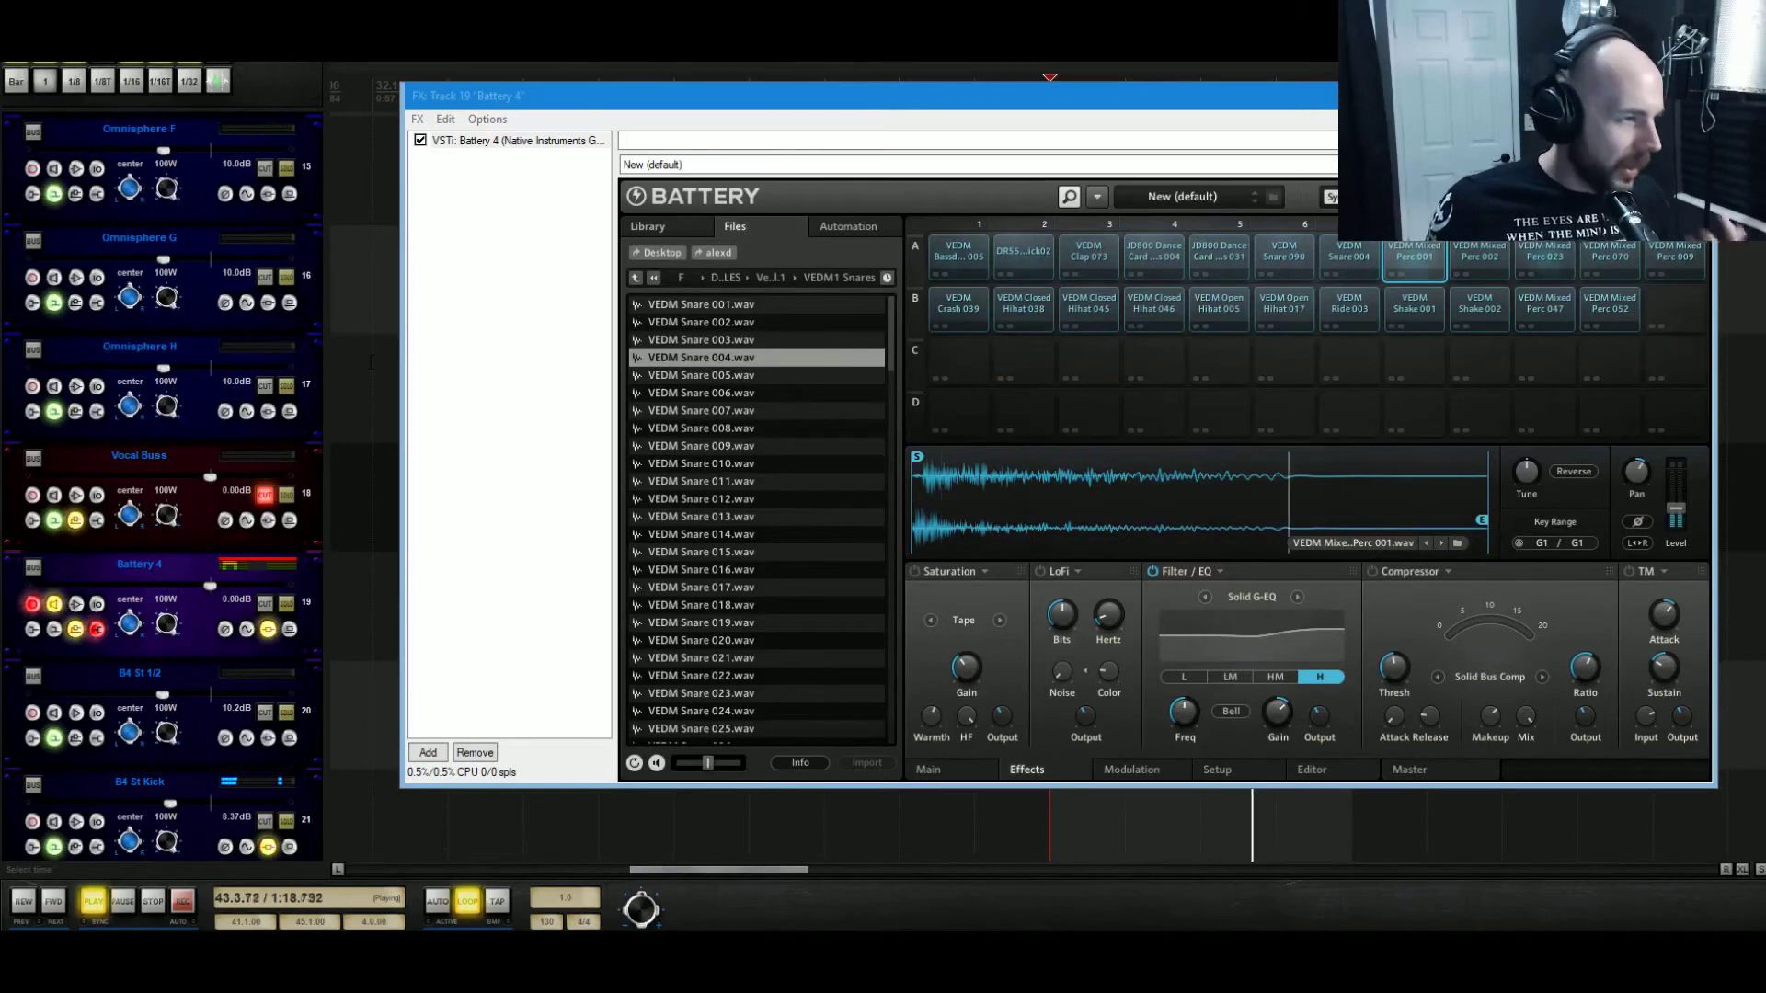
Lower the B4 St Perc track's volume to -18.0 dB and stop playback.
{"action": "scroll", "coordinate": [143, 704], "scroll_direction": "down", "scroll_amount": 4}
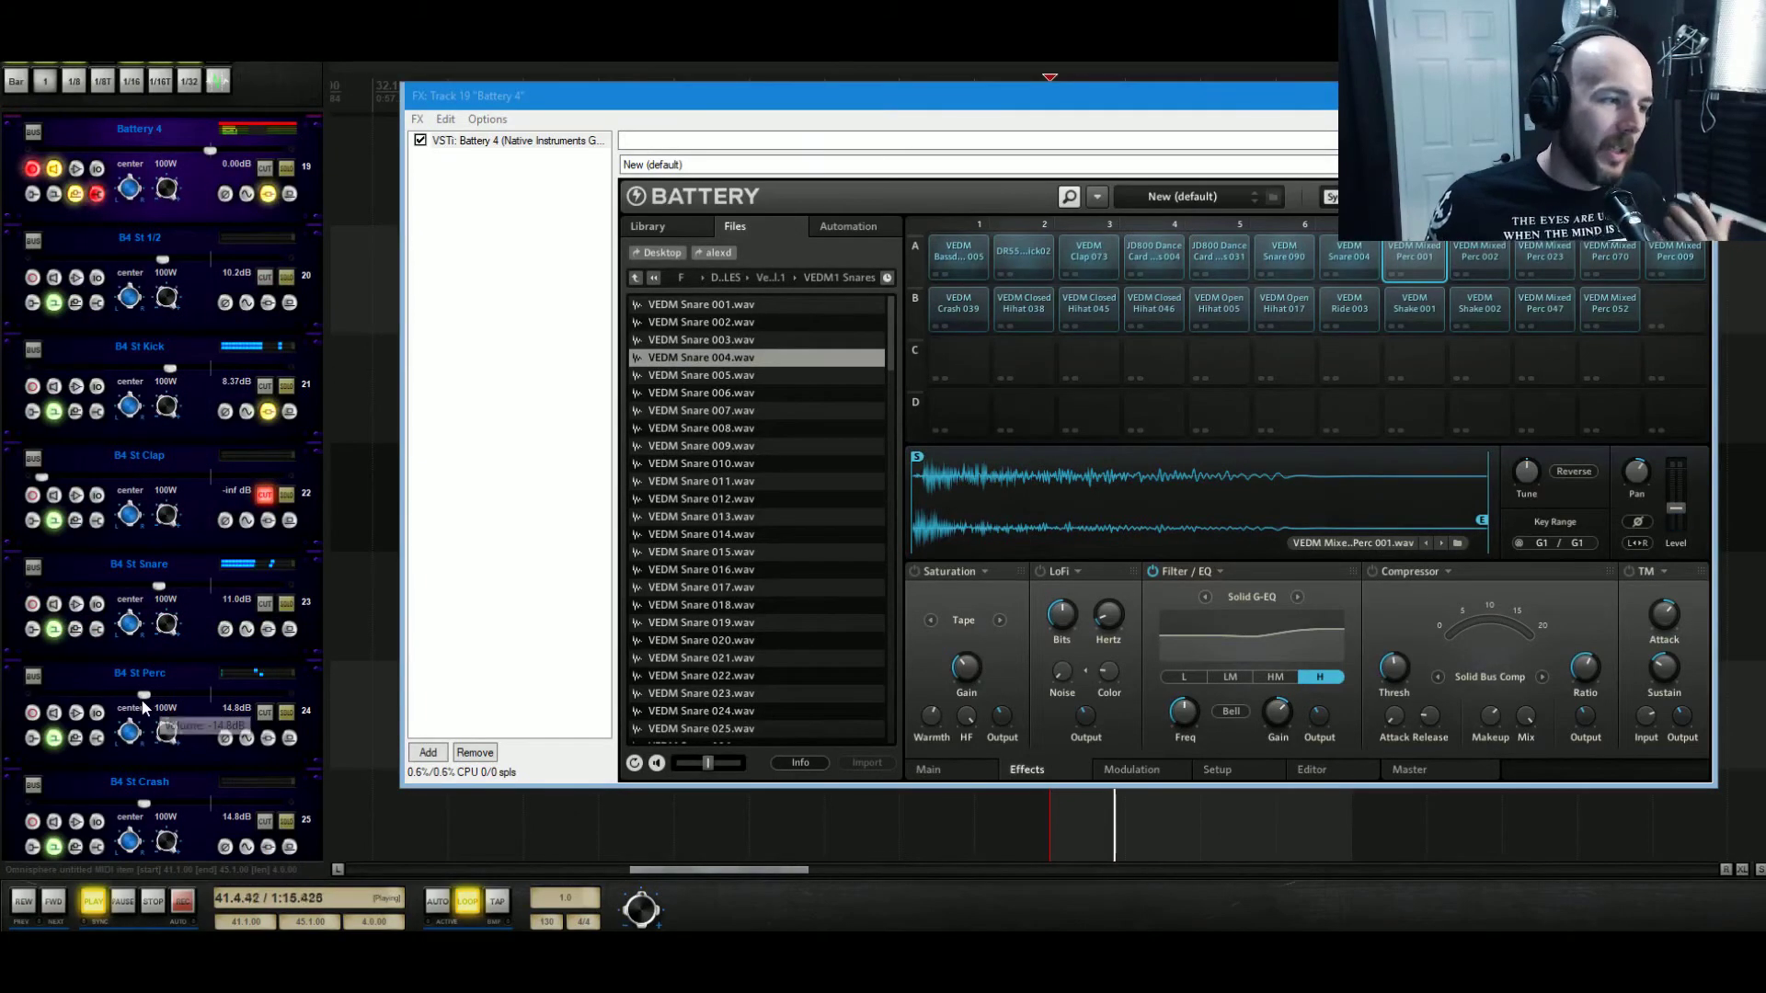
{"action": "left_click_drag", "start_coordinate": [142, 706], "coordinate": [131, 700]}
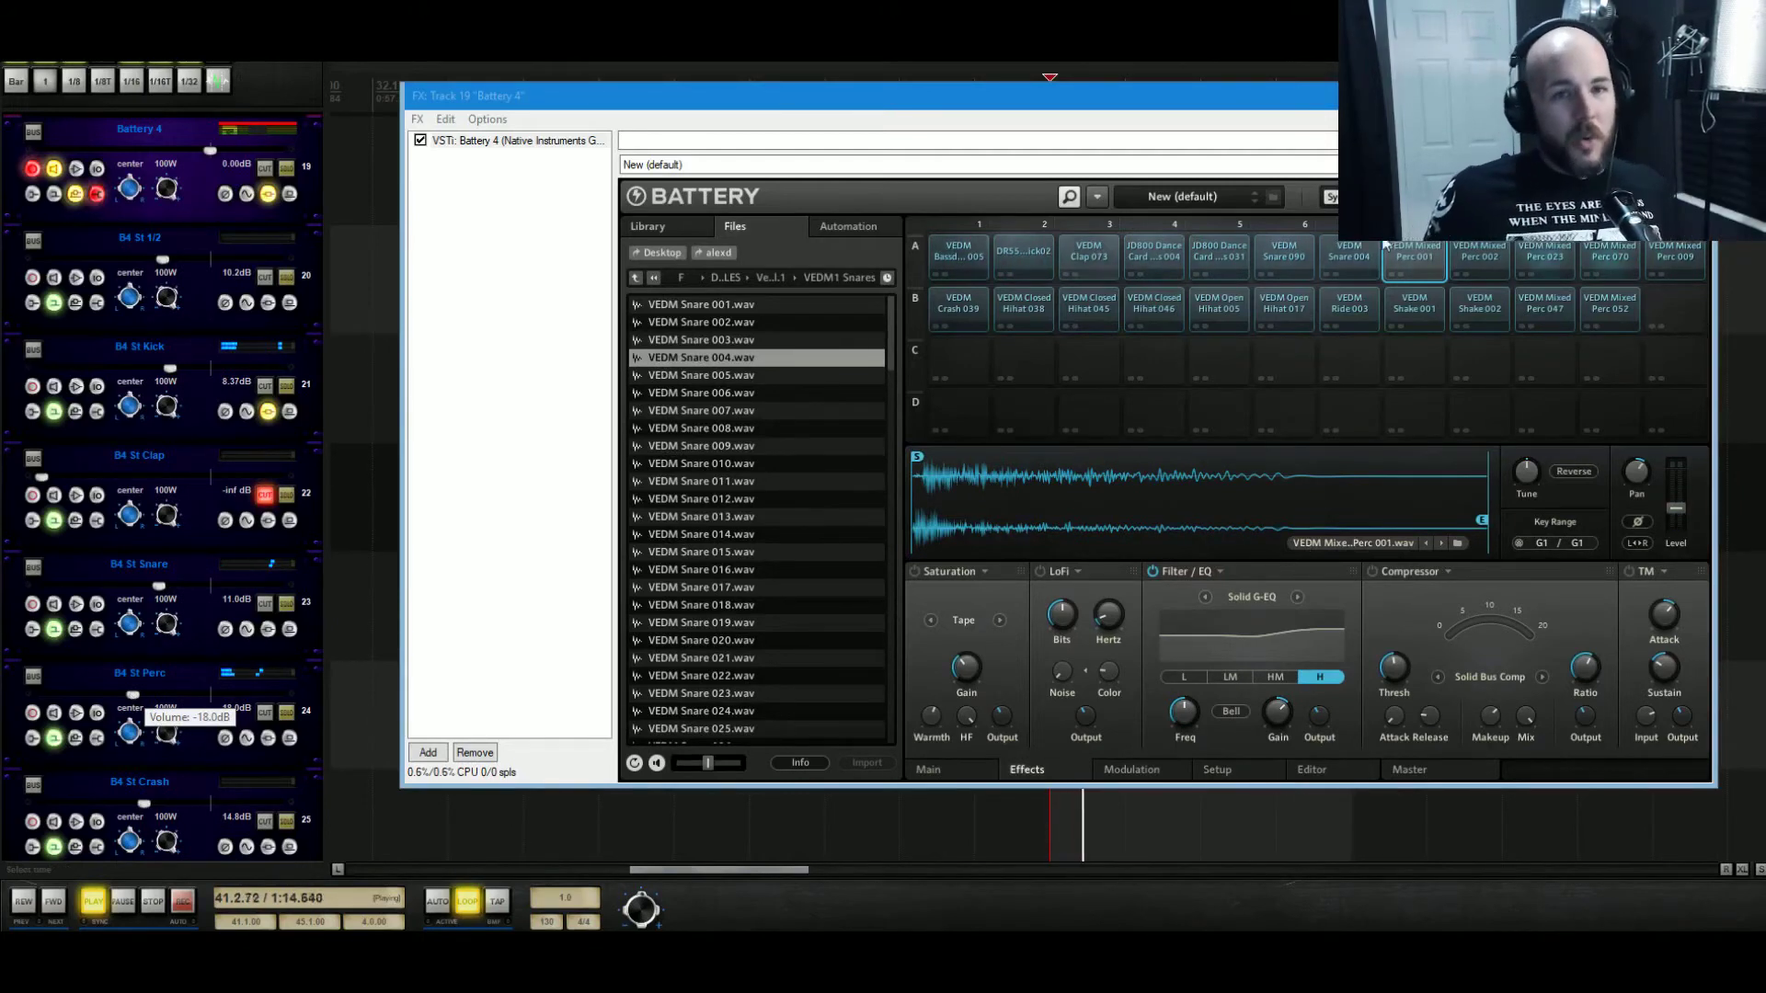
{"action": "key", "text": "space"}
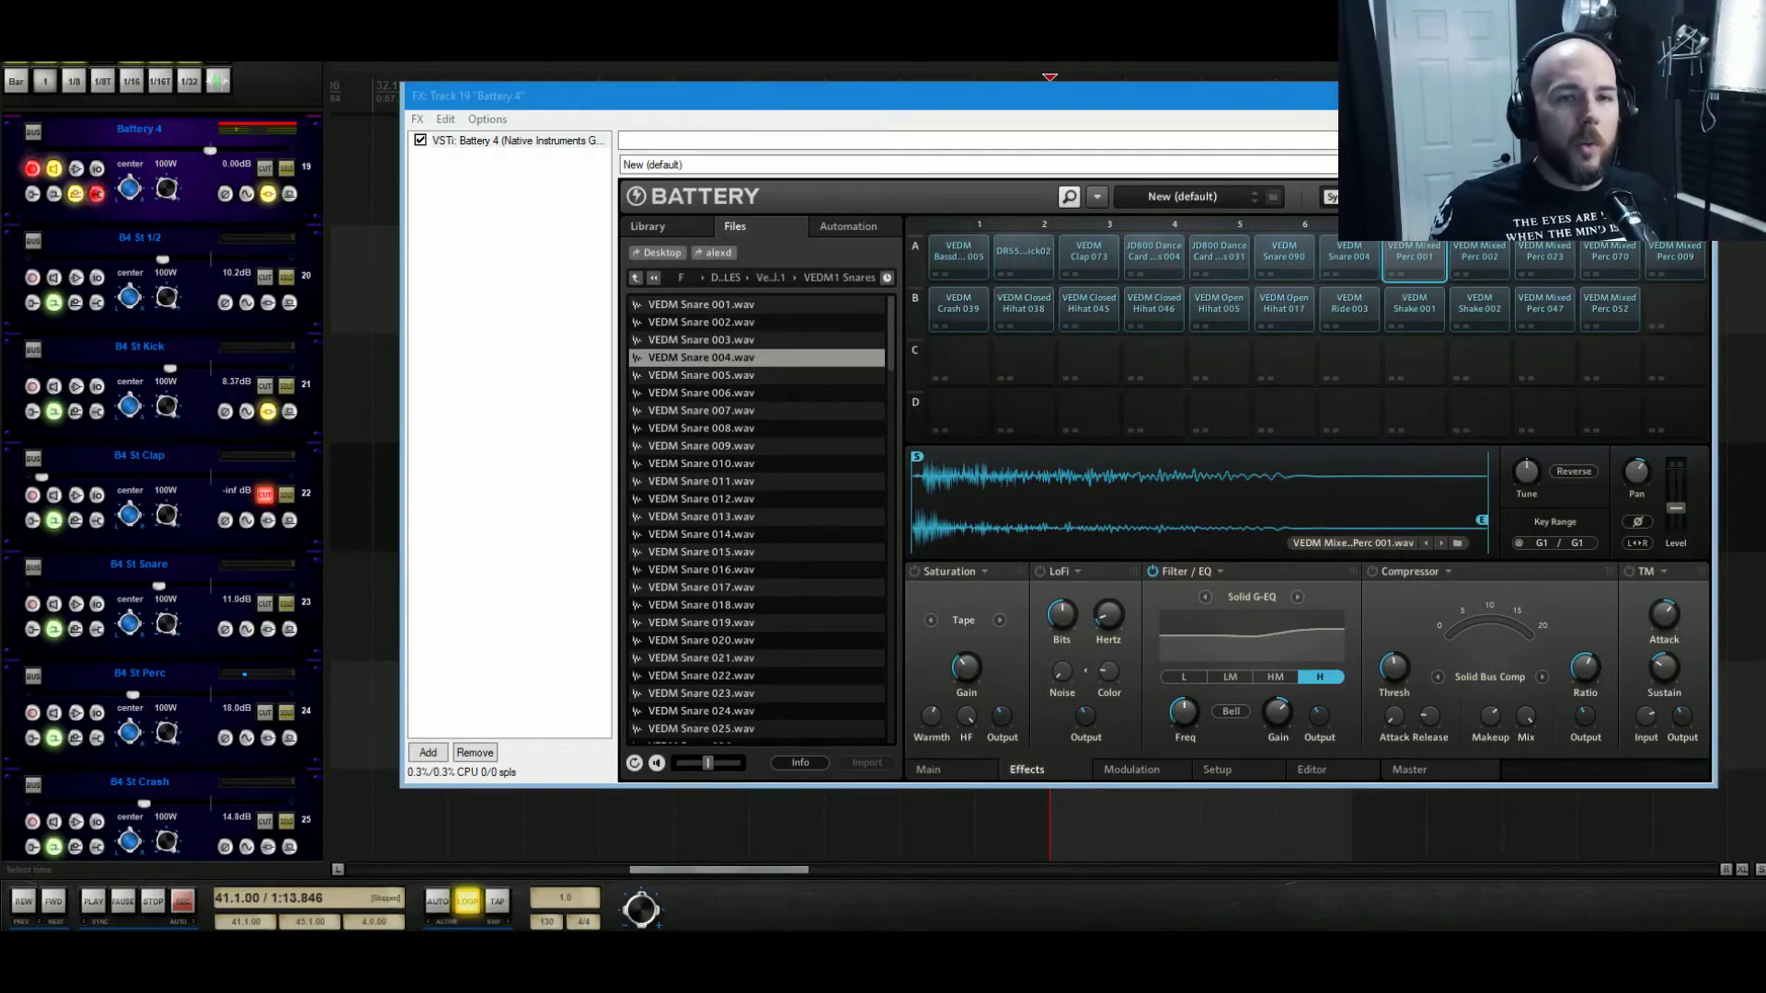
Open the drum MIDI item and place a crash note on C3 at the start of bar 41.
{"action": "left_click", "coordinate": [1695, 96]}
{"action": "double_click", "coordinate": [1080, 196]}
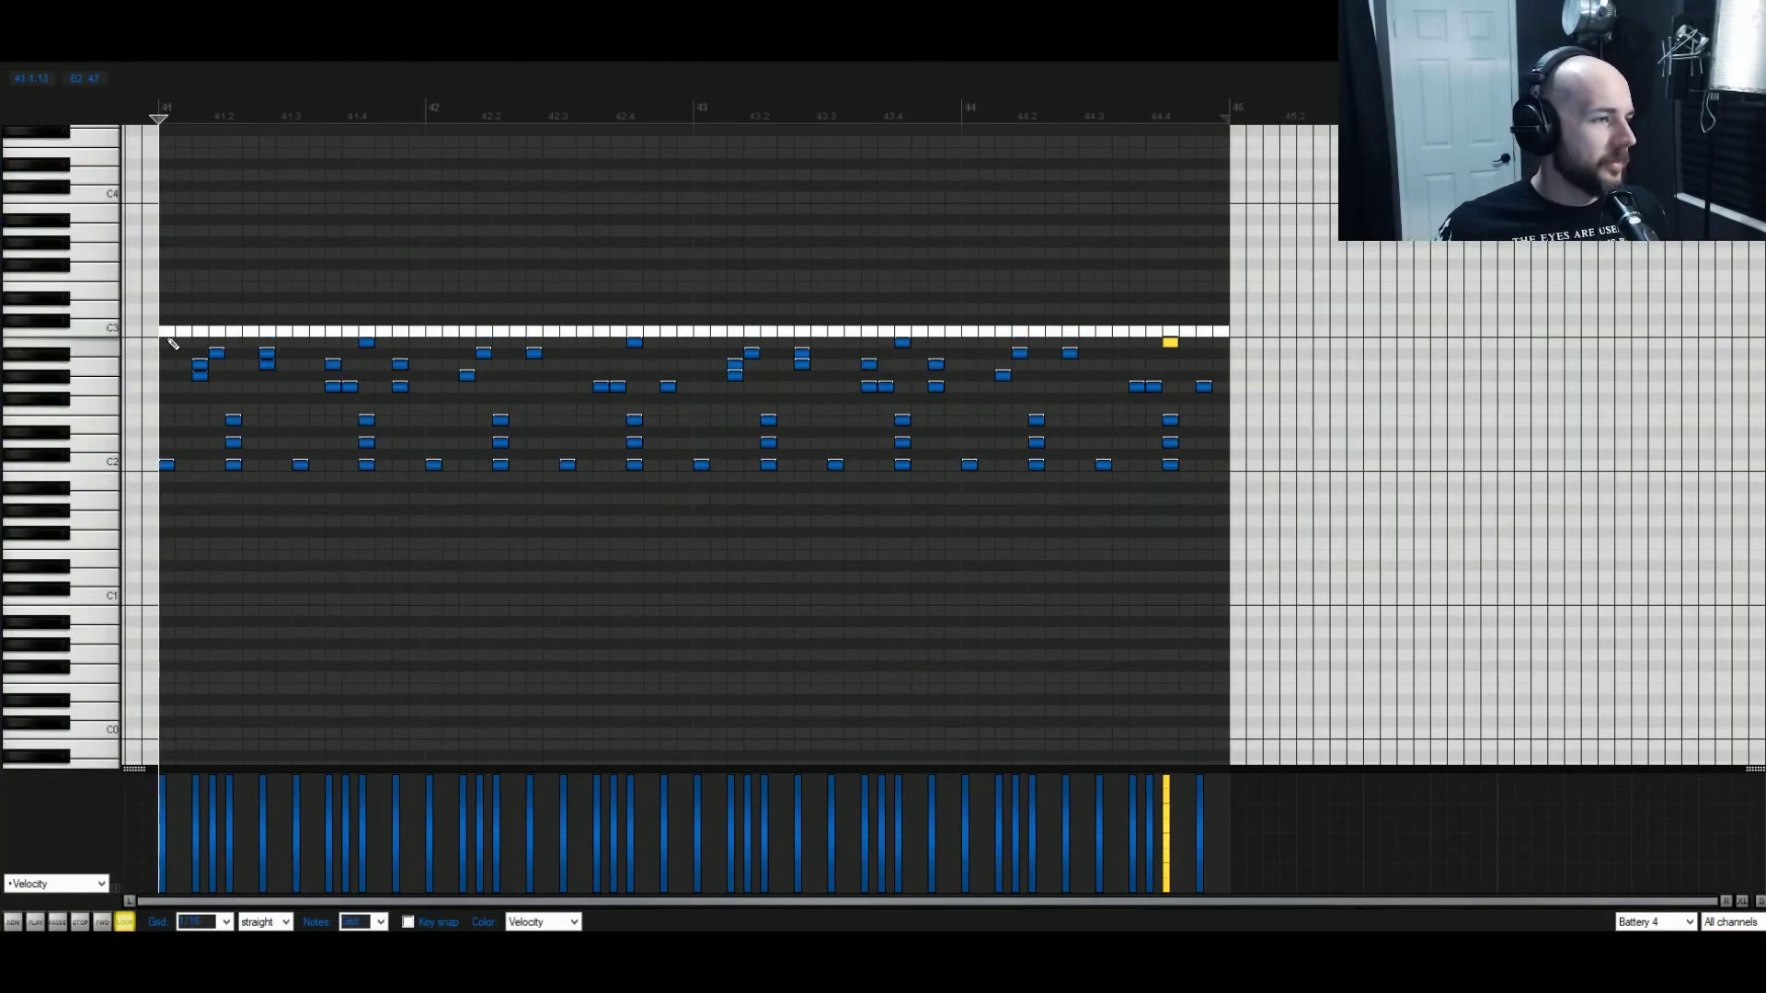
{"action": "left_click", "coordinate": [166, 331]}
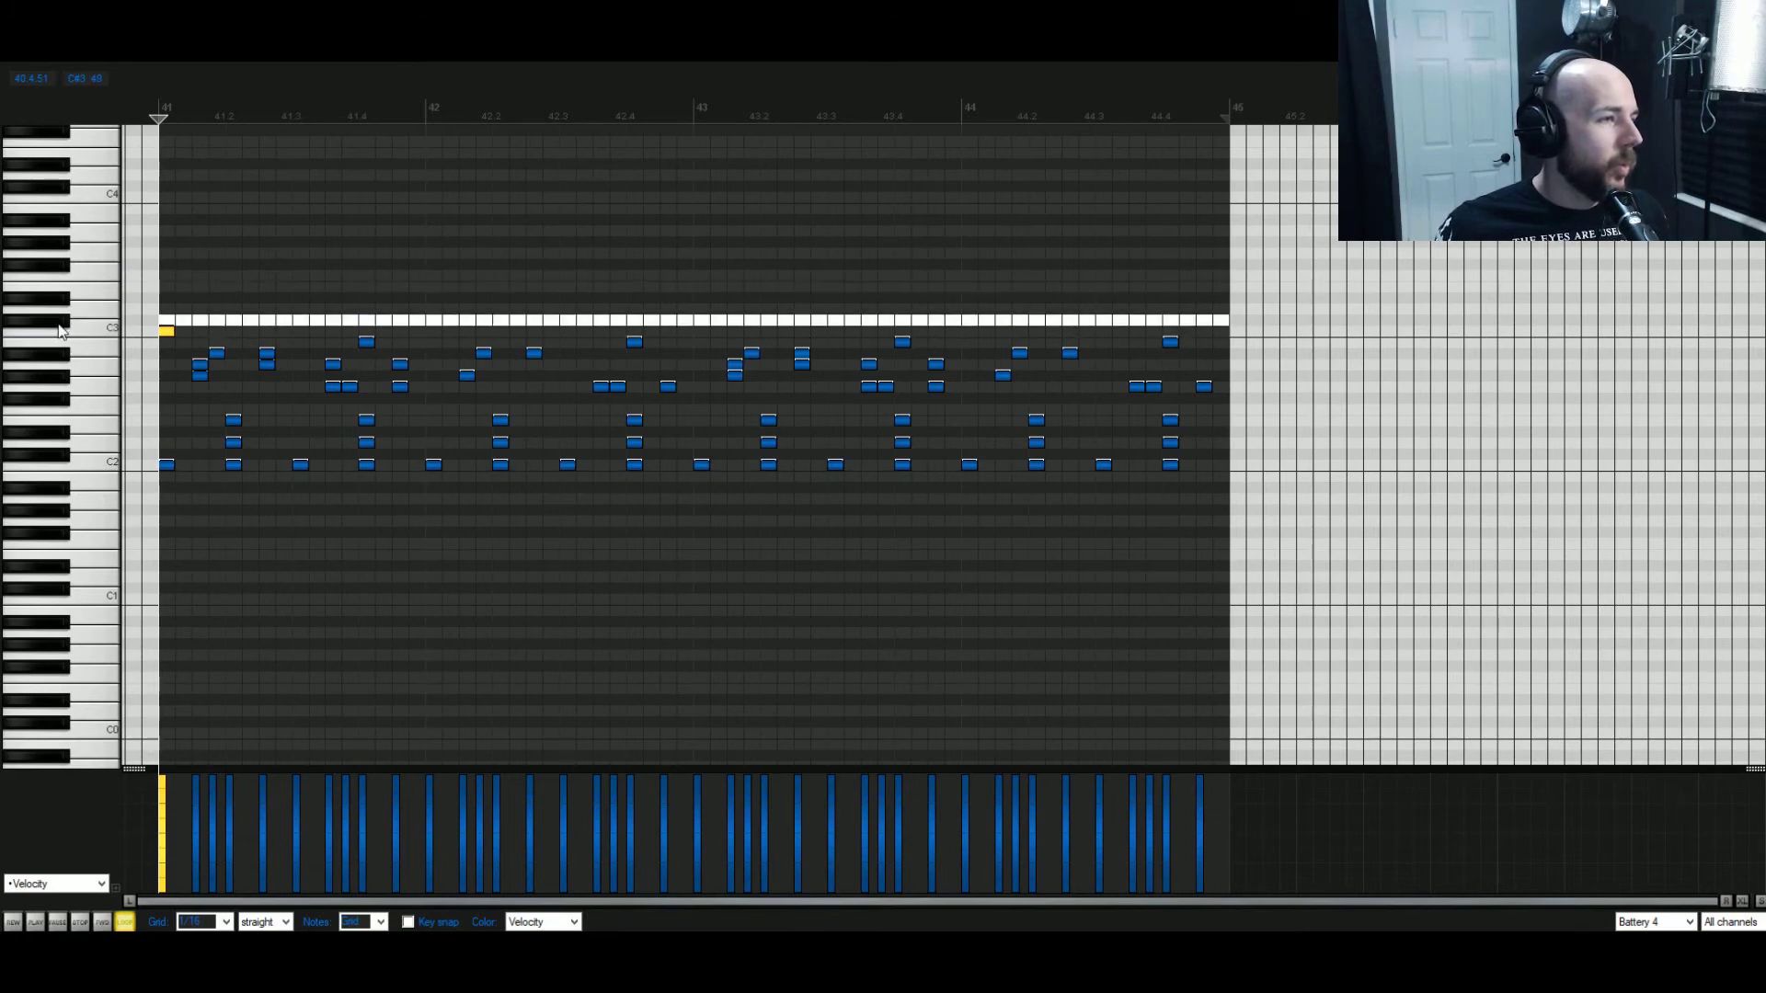
{"action": "mouse_move", "coordinate": [174, 322]}
{"action": "left_mouse_down"}
{"action": "mouse_move", "coordinate": [237, 324]}
{"action": "mouse_move", "coordinate": [164, 321]}
{"action": "left_mouse_up"}
{"action": "key", "text": "Delete"}
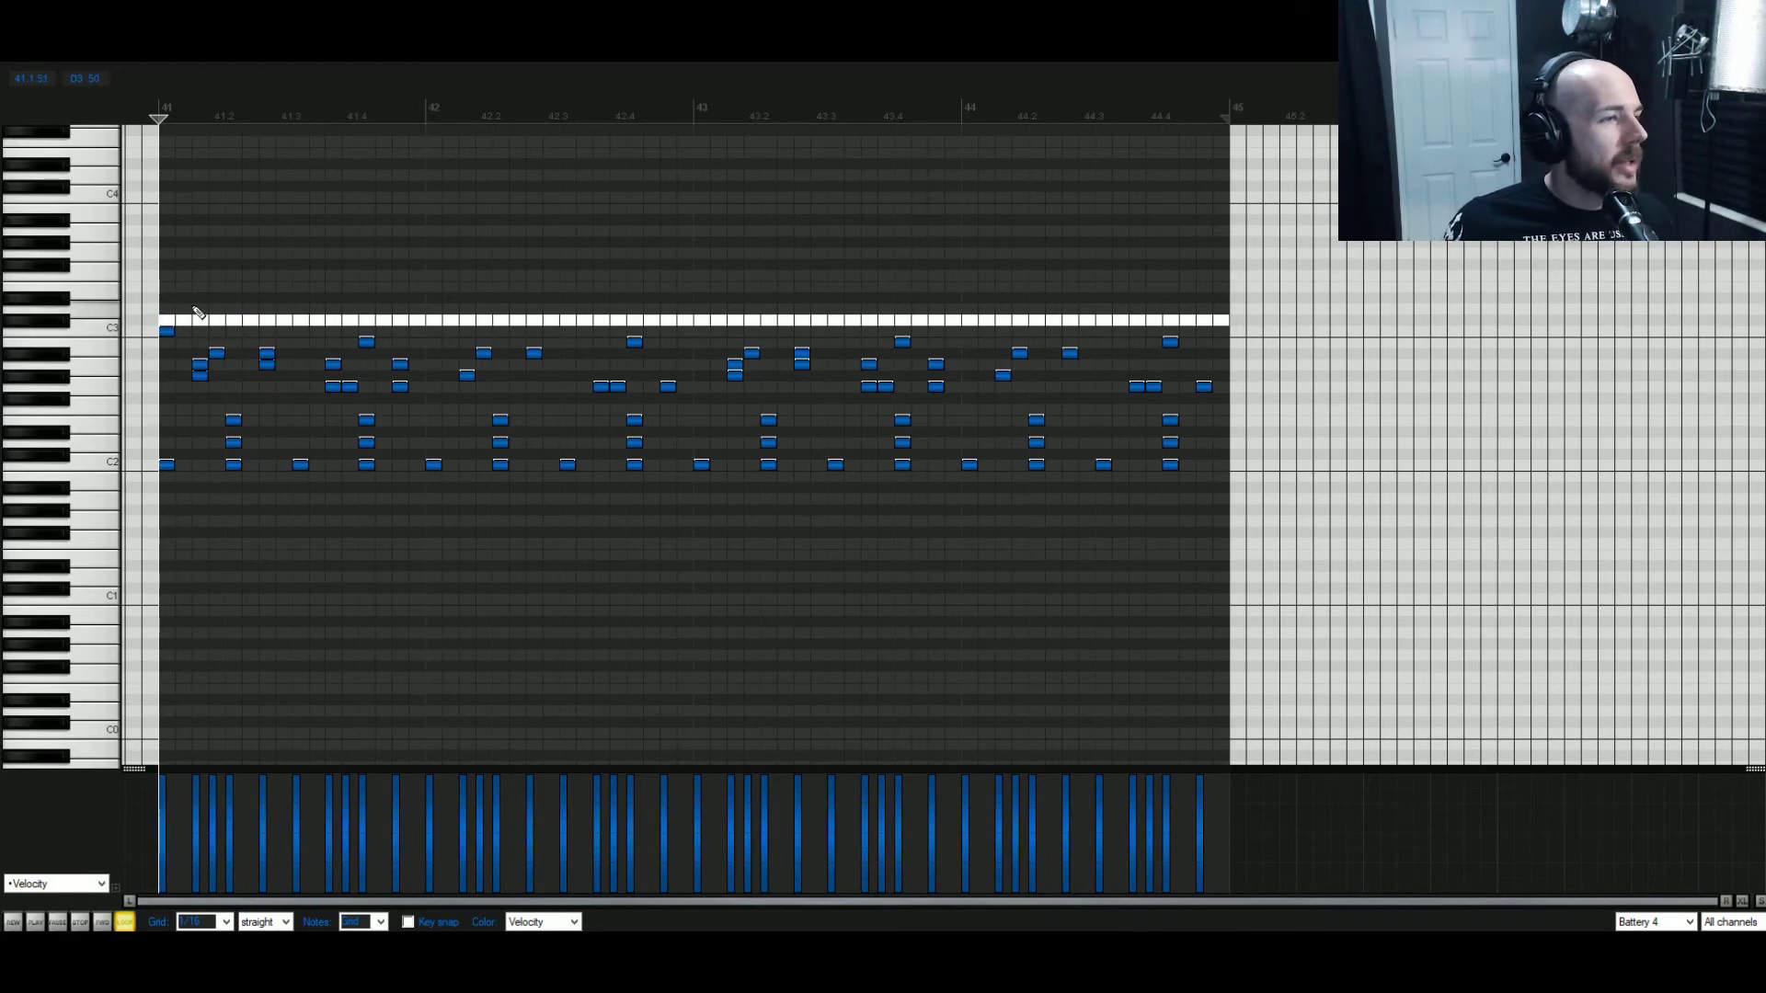
Add closed hi-hat notes on D3 and D#3 on every offbeat of bar 41 and repeat them across bars 42 to 44.
{"action": "left_click", "coordinate": [199, 310]}
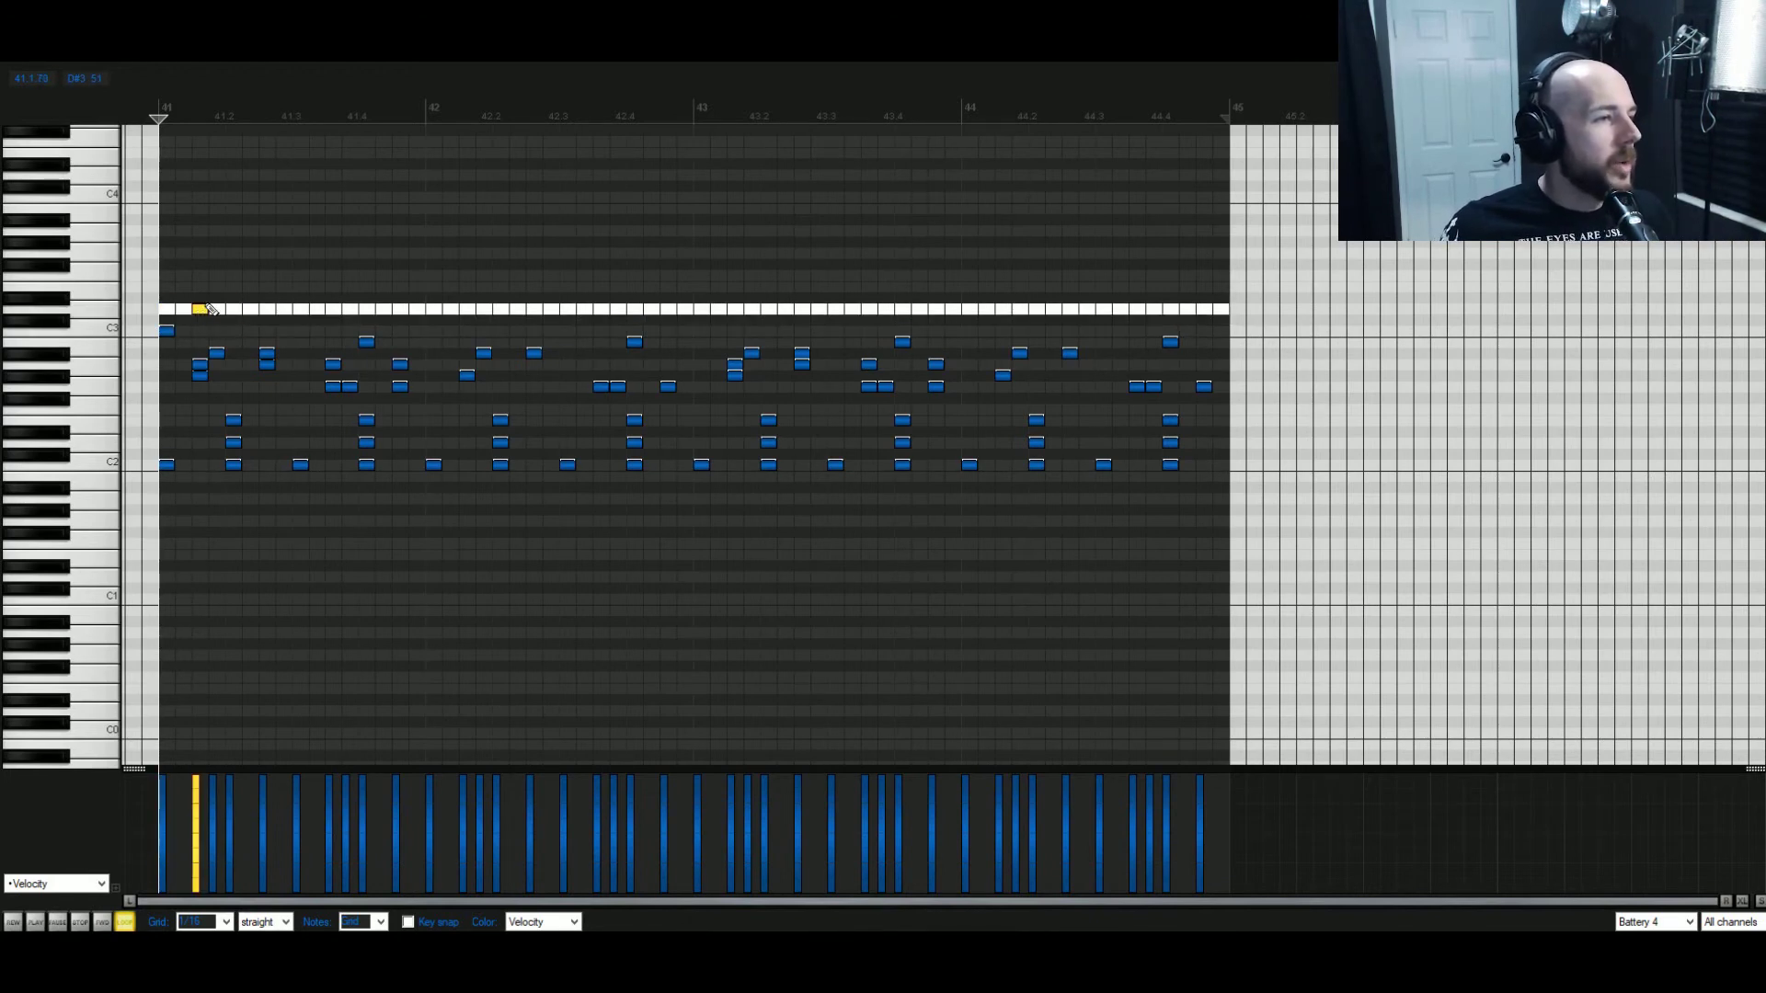
{"action": "left_click", "coordinate": [201, 299]}
{"action": "left_click_drag", "start_coordinate": [263, 268], "coordinate": [400, 319]}
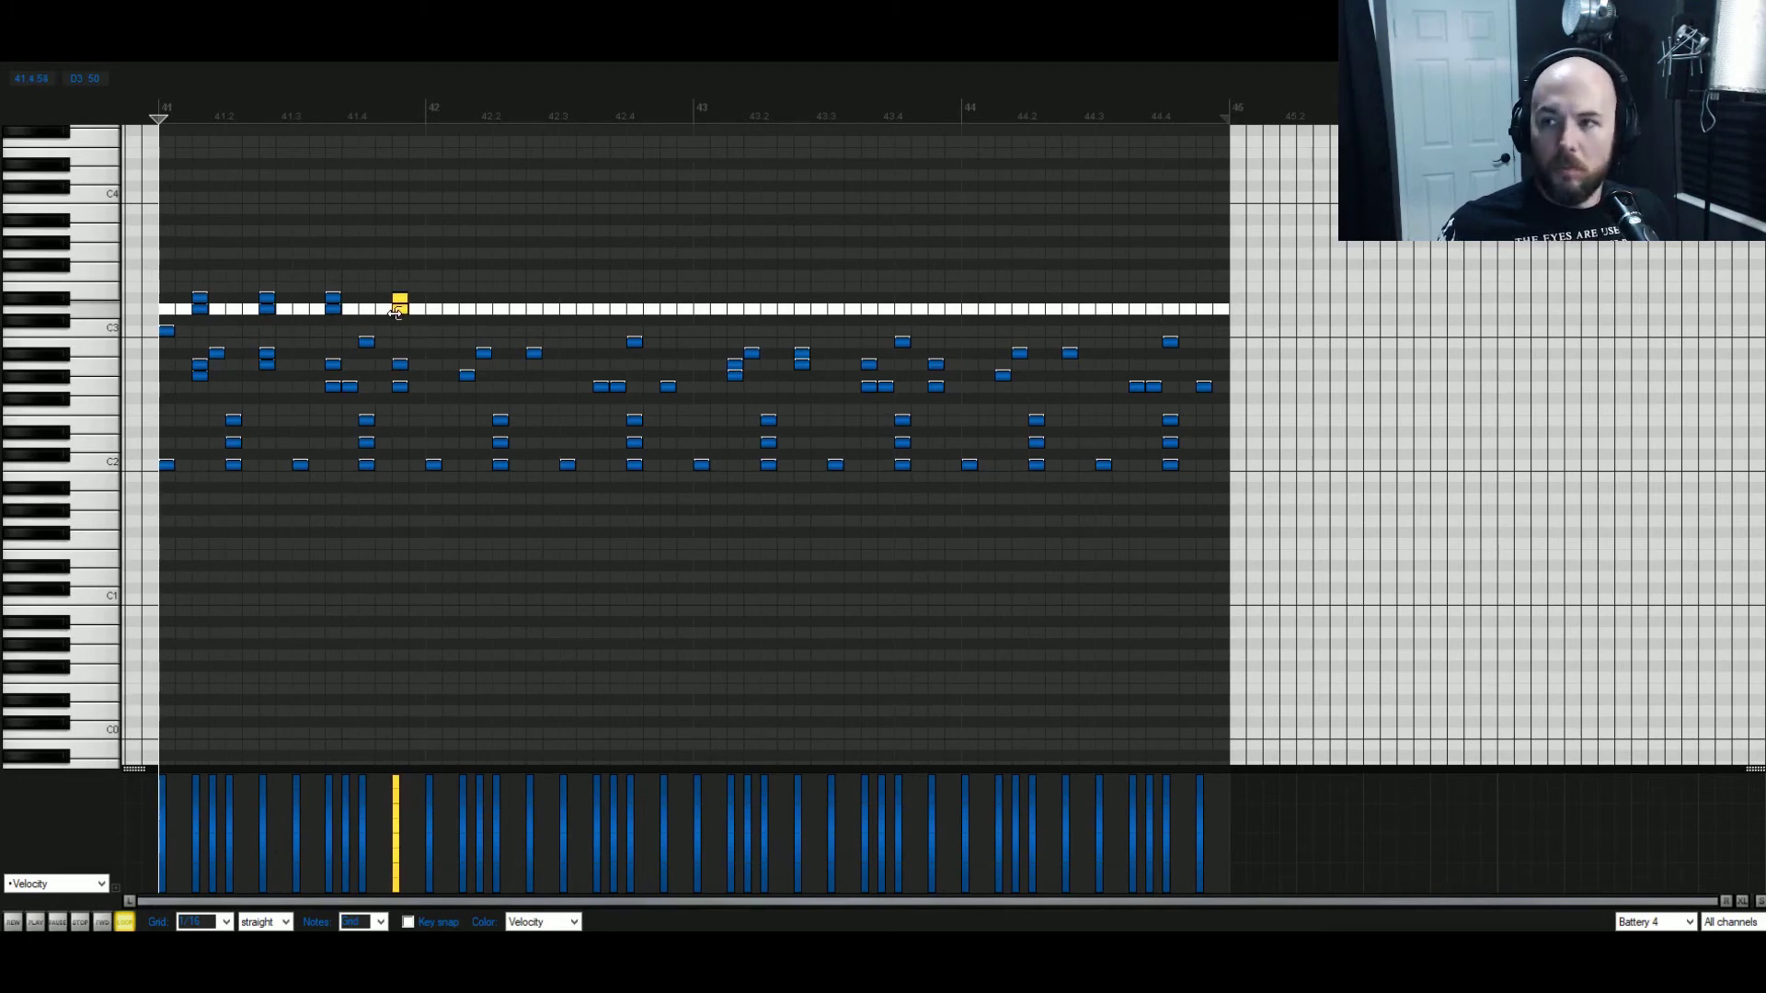
{"action": "key", "text": "space"}
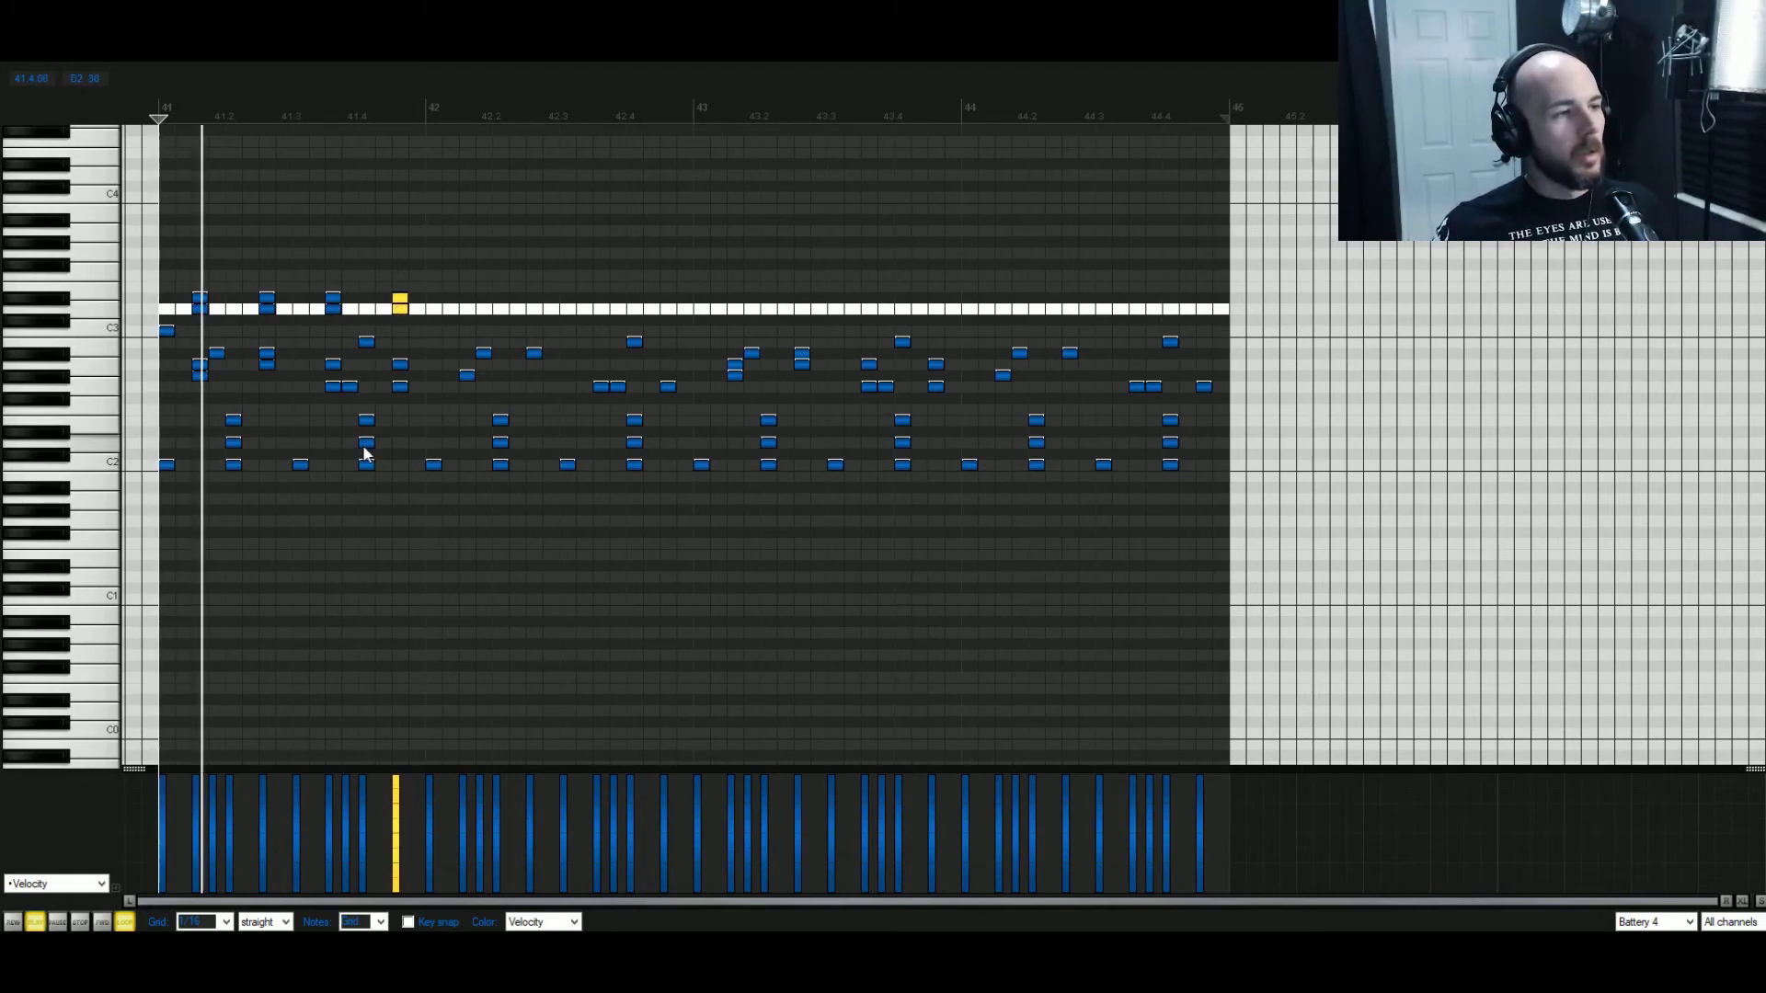
{"action": "key", "text": "space"}
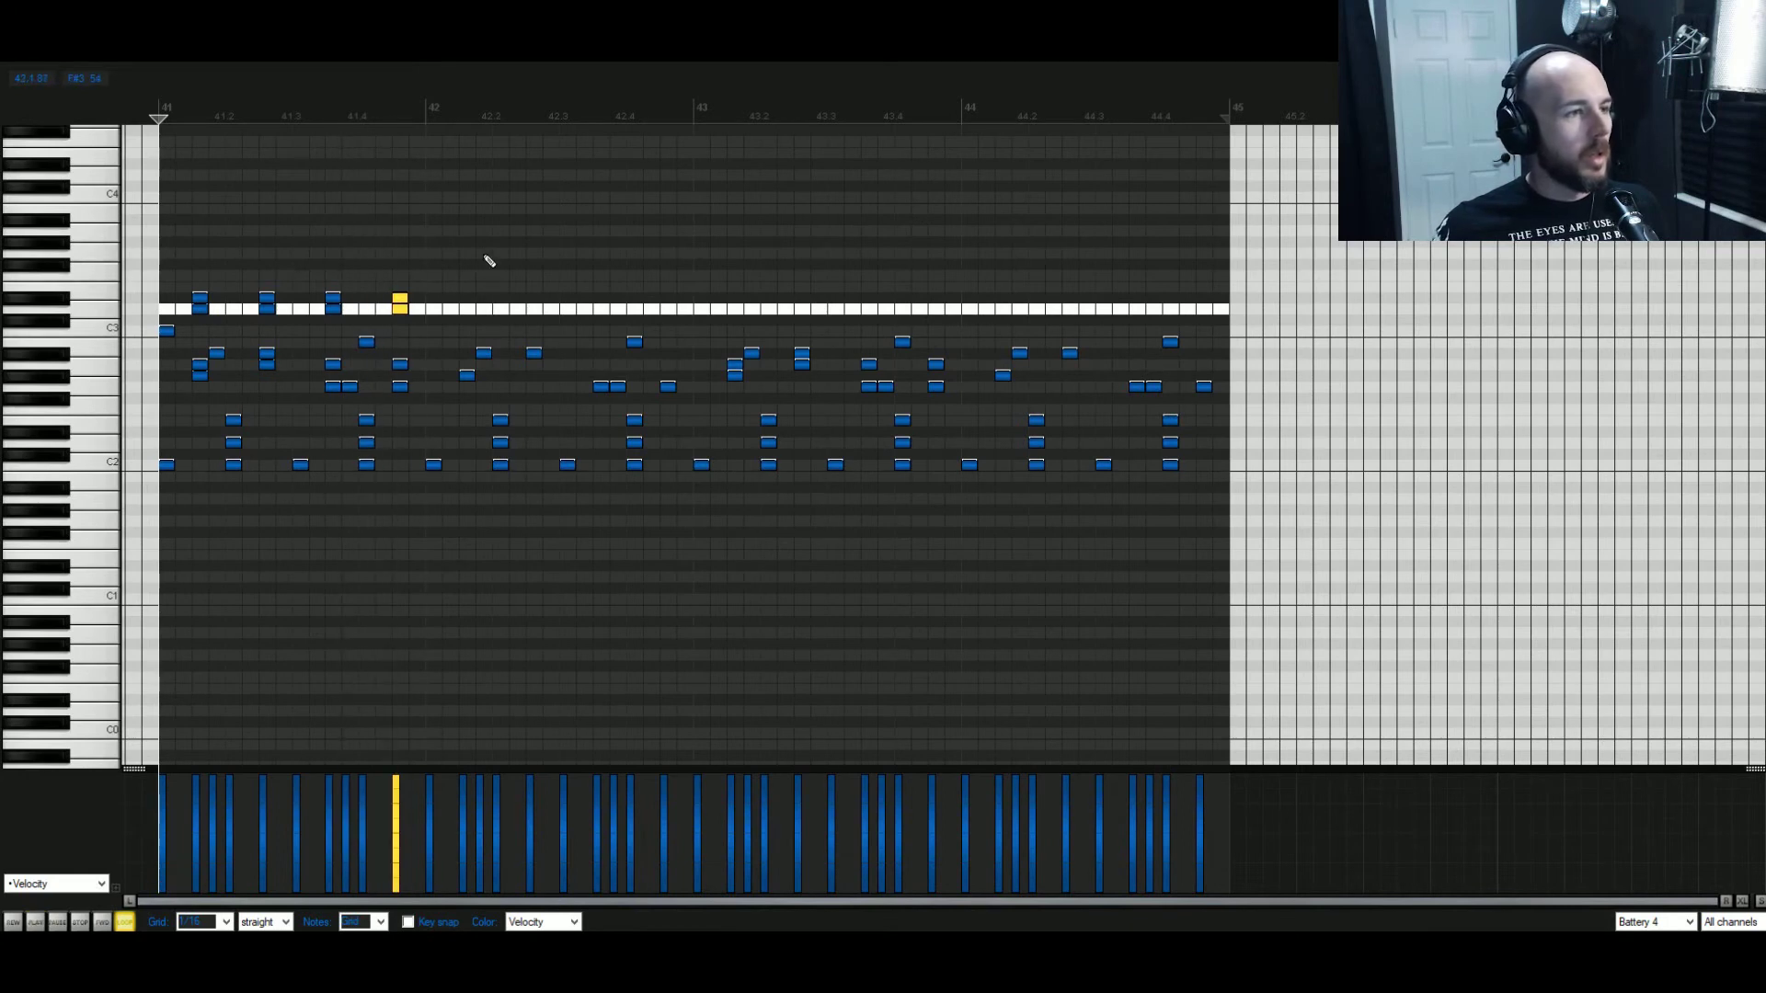
{"action": "left_click_drag", "start_coordinate": [484, 260], "coordinate": [1008, 317]}
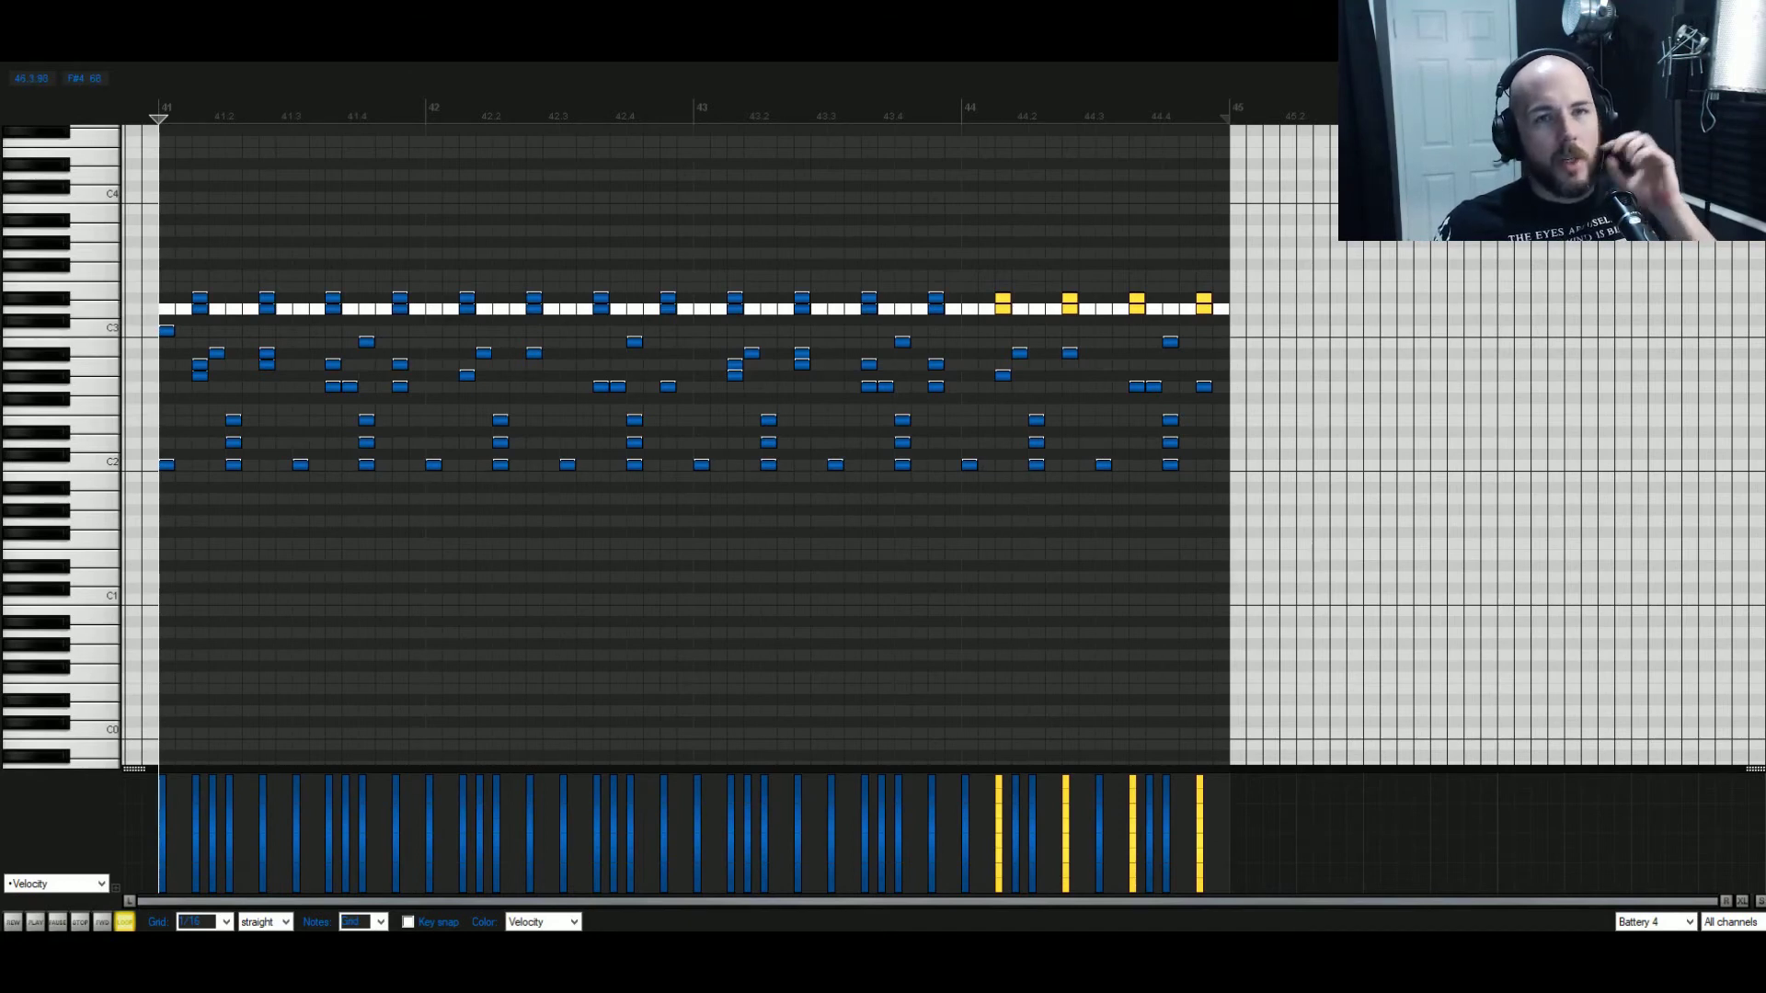
Check the cell layout of the Battery 4 kit and return to the drum MIDI item's notes.
{"action": "left_click", "coordinate": [1744, 11]}
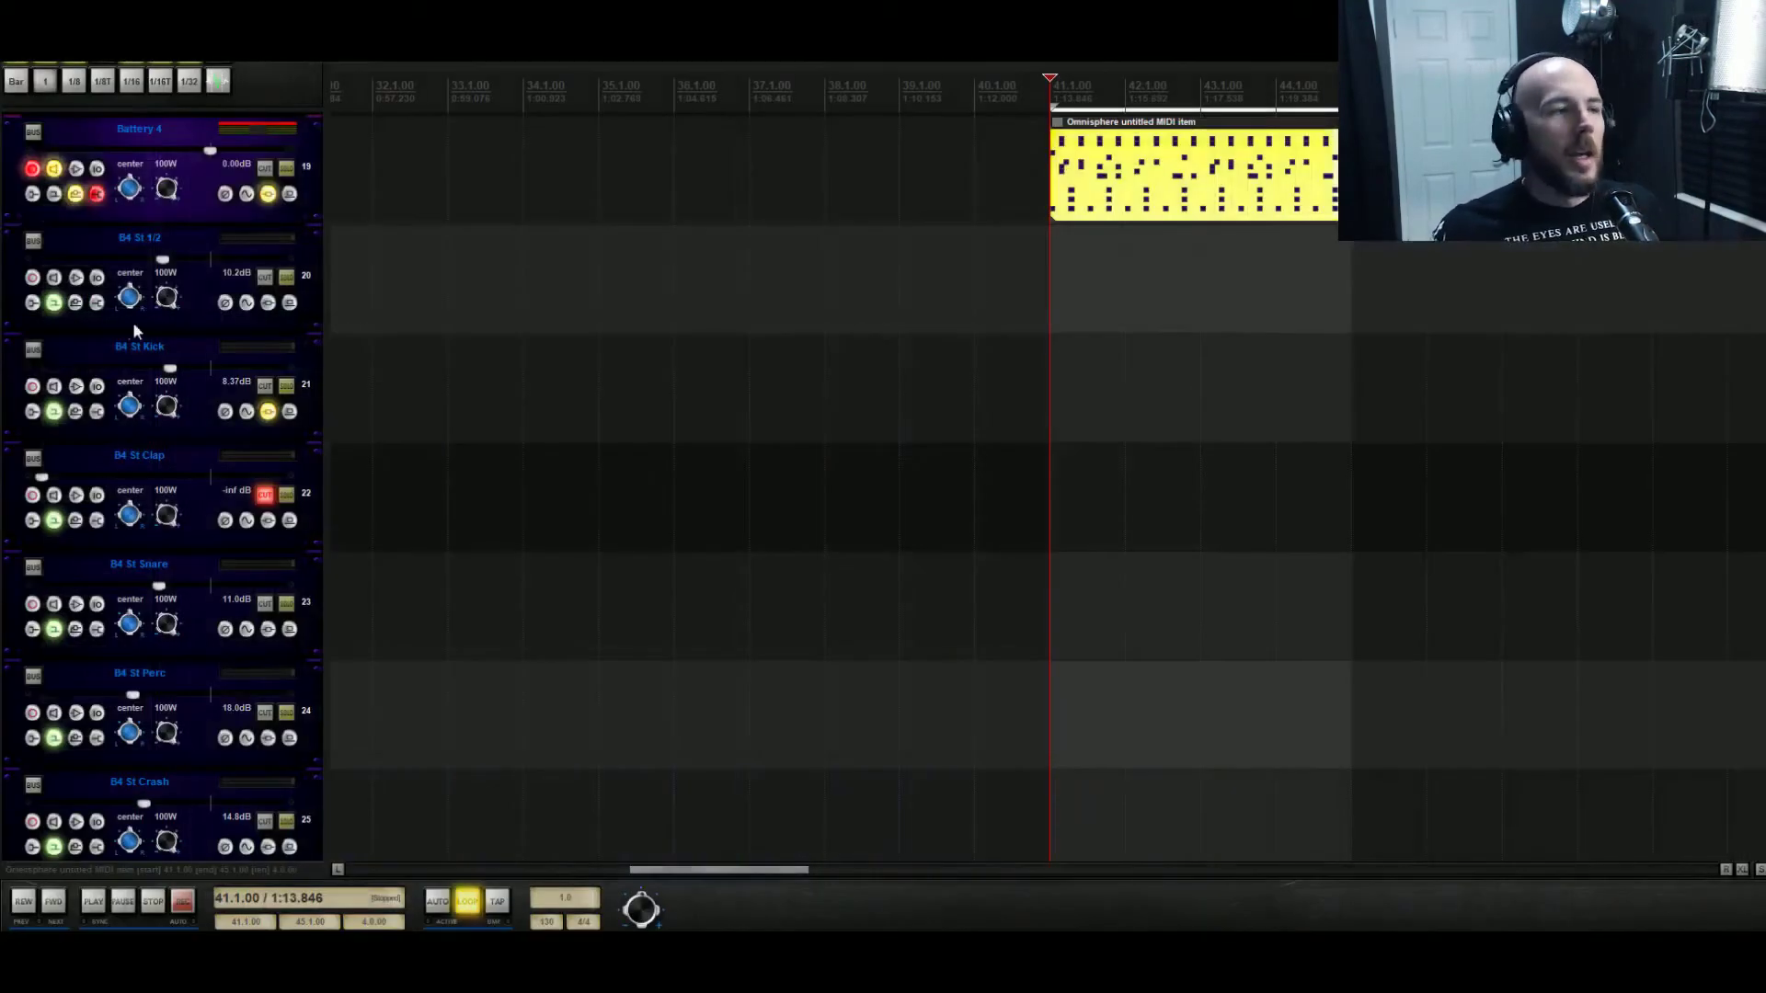
{"action": "left_click", "coordinate": [266, 194]}
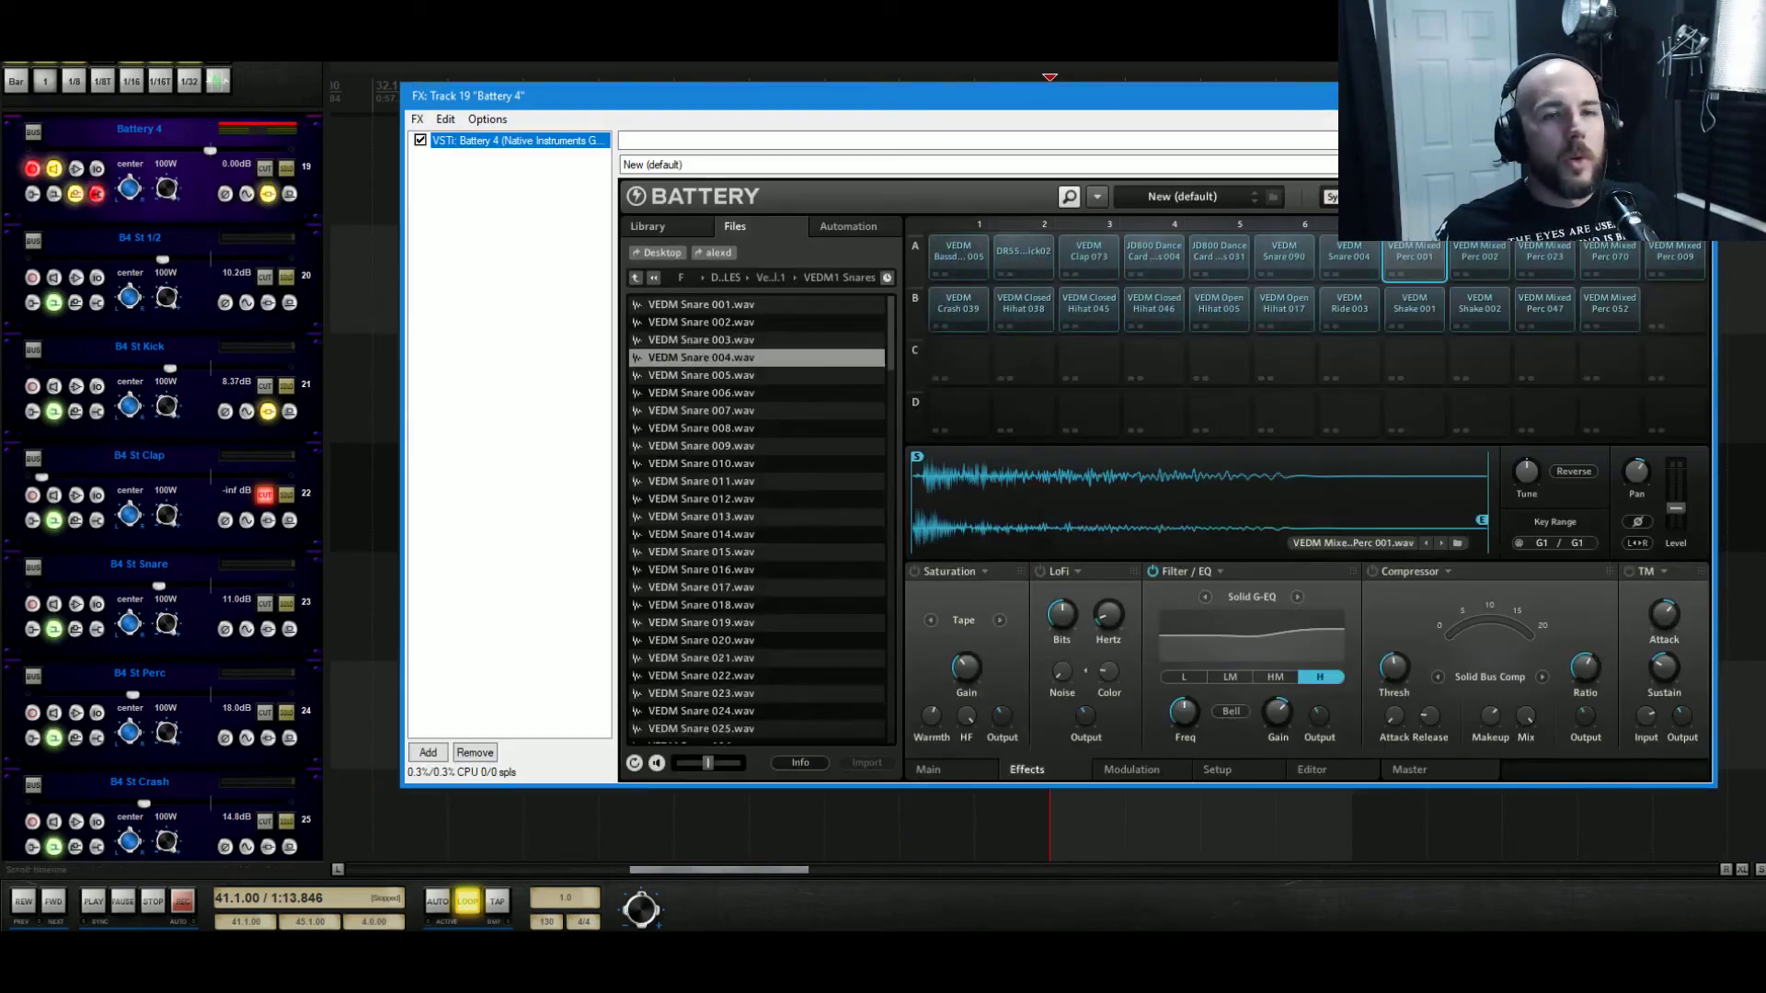
{"action": "left_click", "coordinate": [1695, 96]}
{"action": "double_click", "coordinate": [1125, 180]}
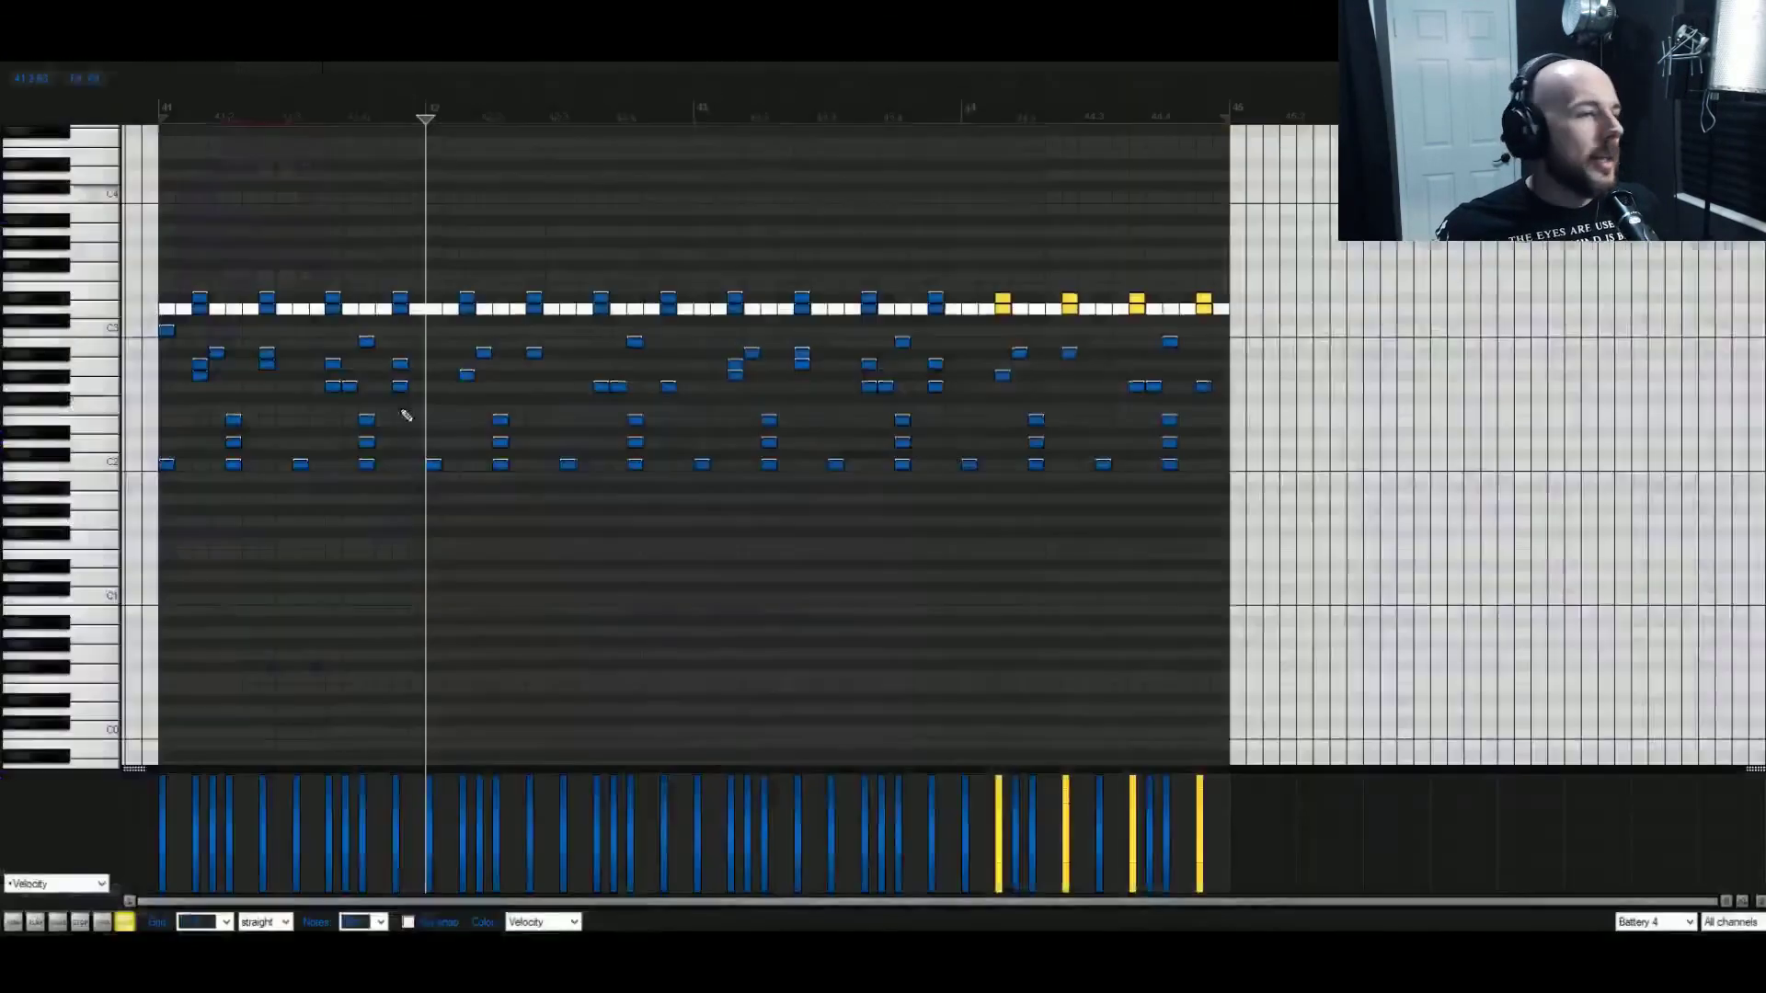
Add open hi-hat notes on E3 and F3 on every offbeat of bars 41 to 44 and play the loop.
{"action": "left_click", "coordinate": [217, 276]}
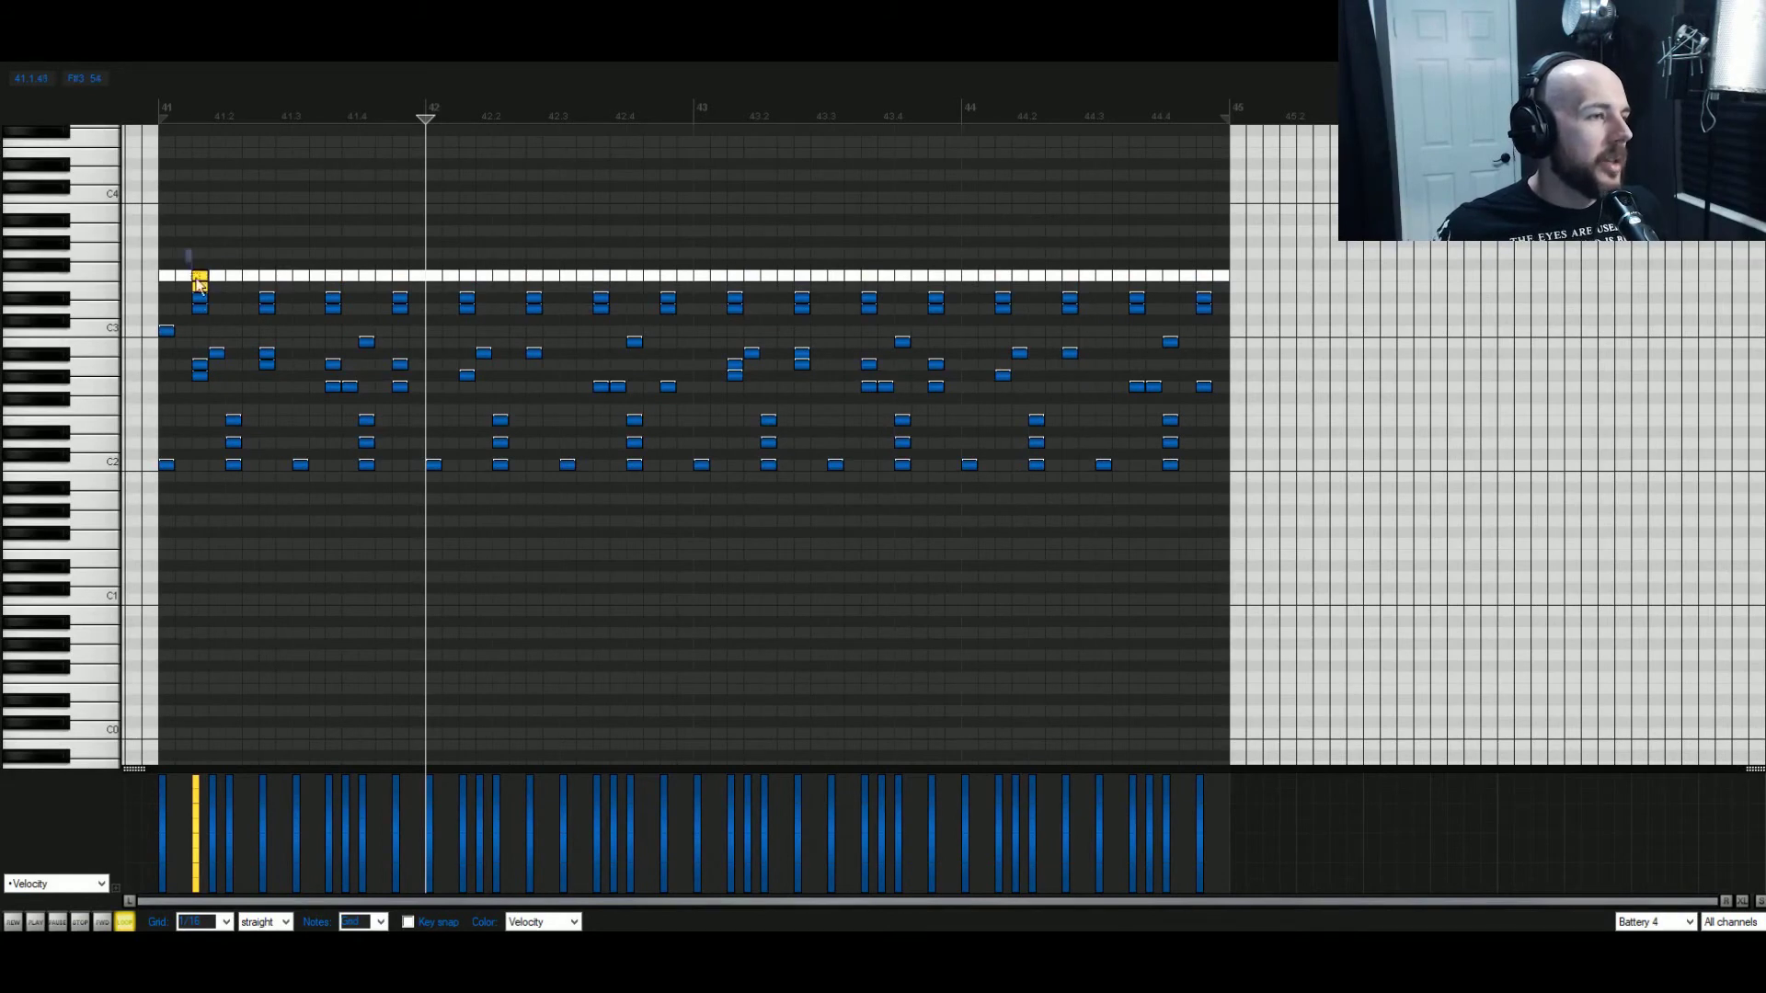
{"action": "key", "text": "Delete"}
{"action": "left_click_drag", "start_coordinate": [1264, 235], "coordinate": [204, 293]}
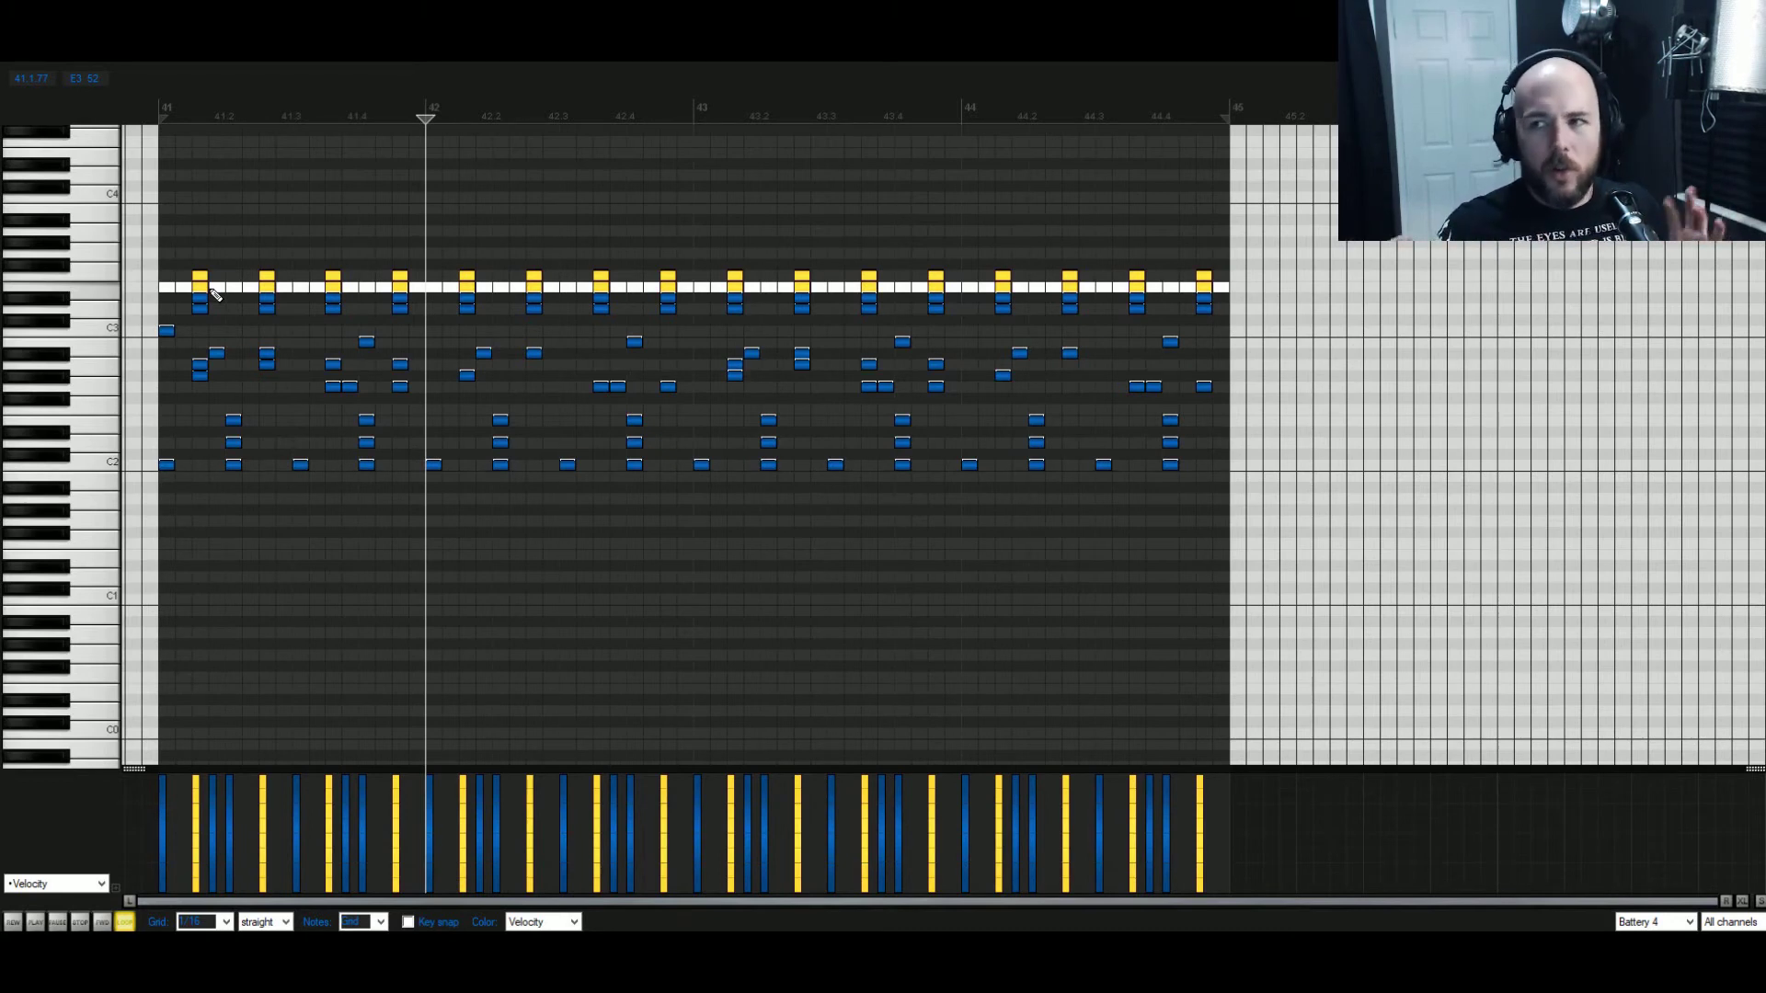
{"action": "key", "text": "space"}
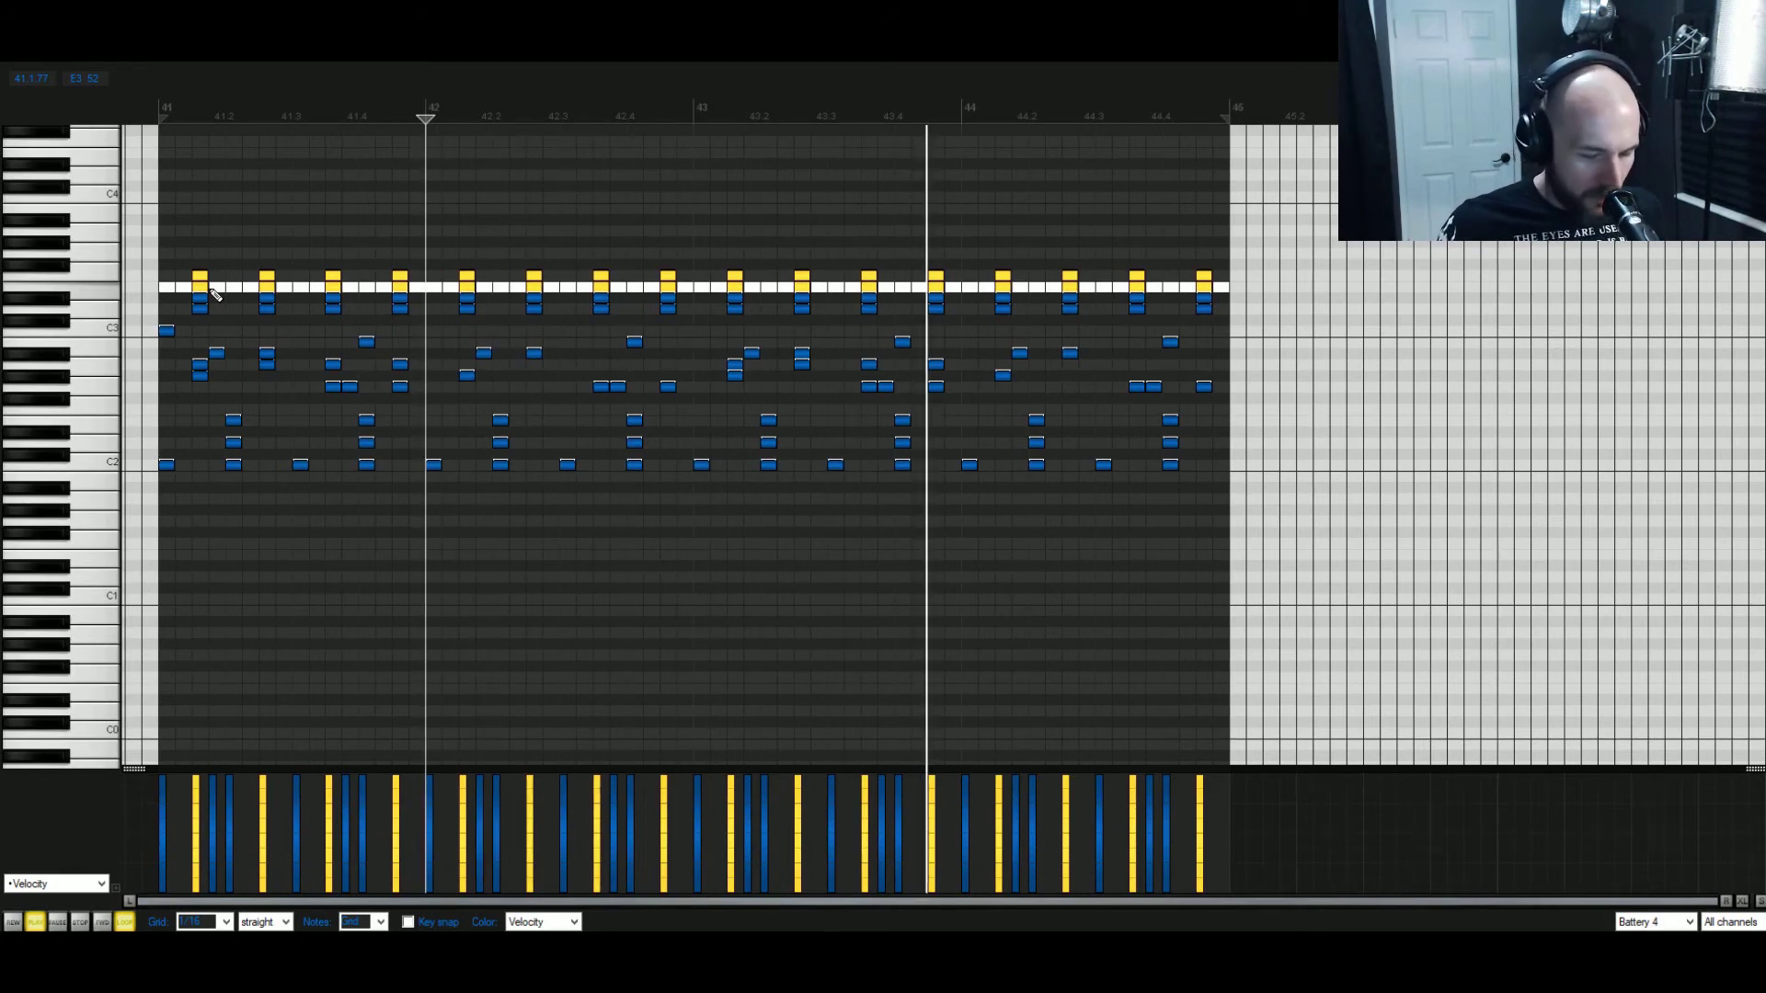
{"action": "key", "text": "space"}
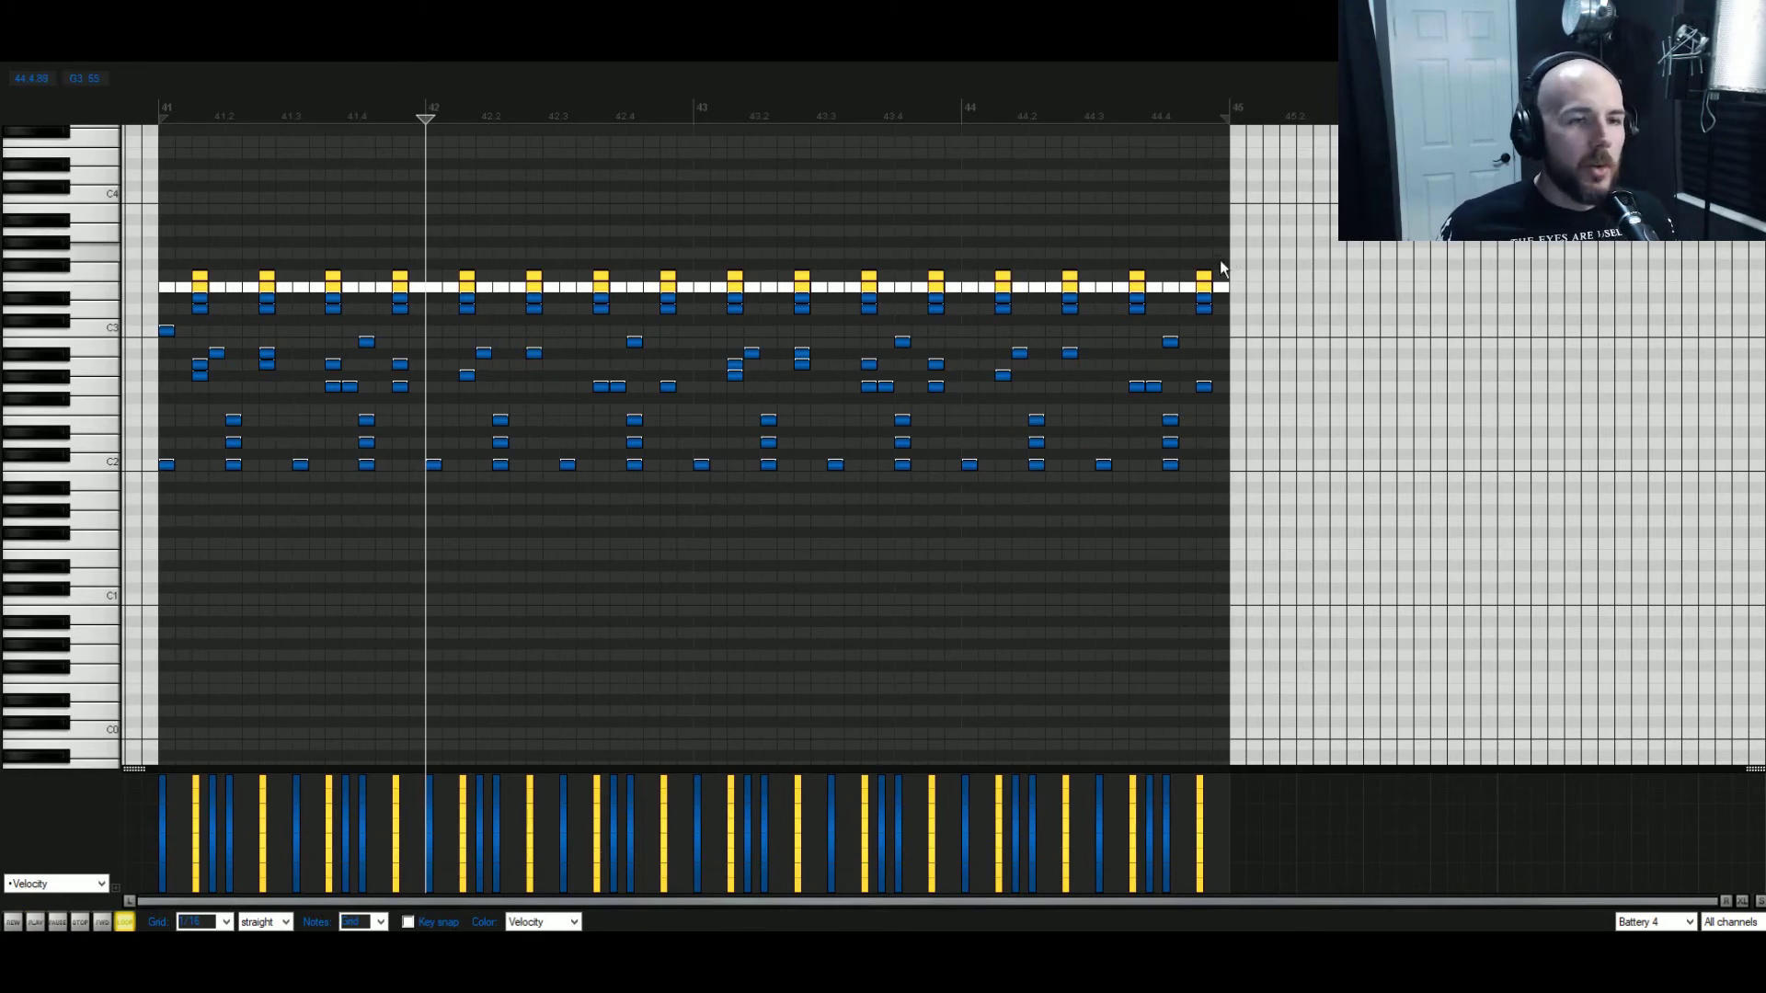
Shift bar 41's last two E3/F3 hi-hat pairs to the second sixteenth of beat 3 and to beat 4, and repeat the pattern through bar 44.
{"action": "left_click_drag", "start_coordinate": [279, 271], "coordinate": [367, 292]}
{"action": "key", "text": "Delete"}
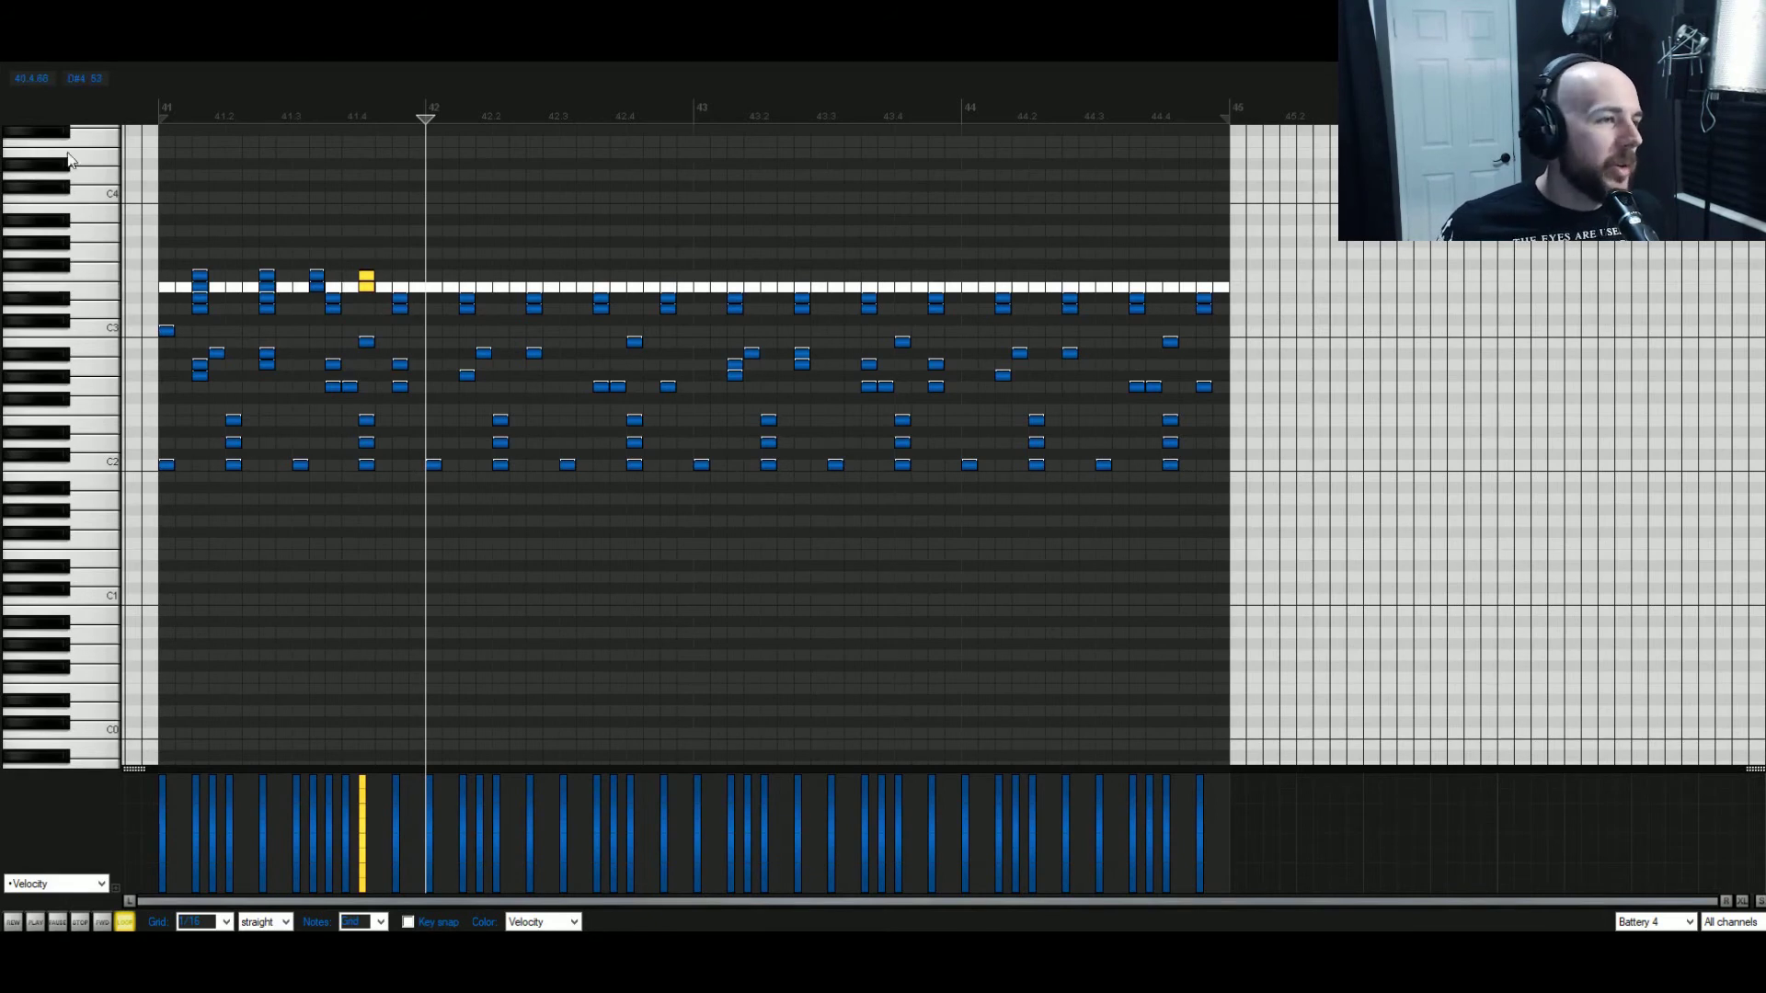
{"action": "key", "text": "space"}
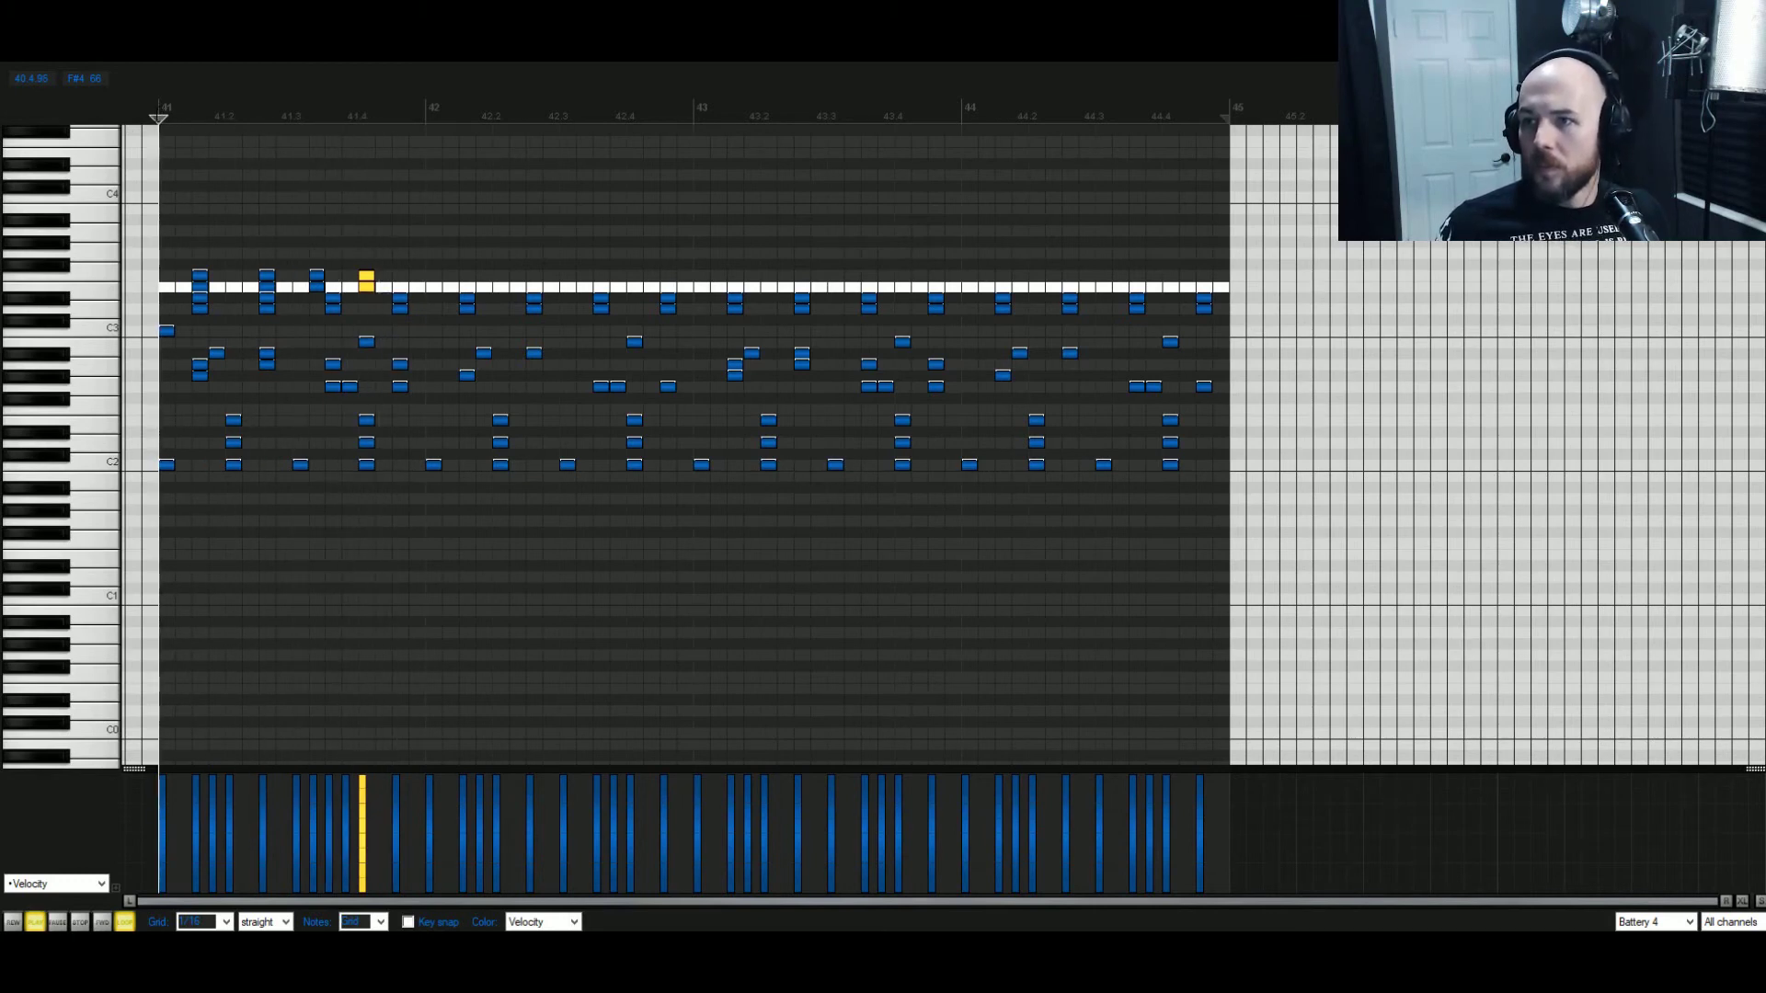
{"action": "key", "text": "space"}
{"action": "left_click_drag", "start_coordinate": [486, 213], "coordinate": [1010, 294]}
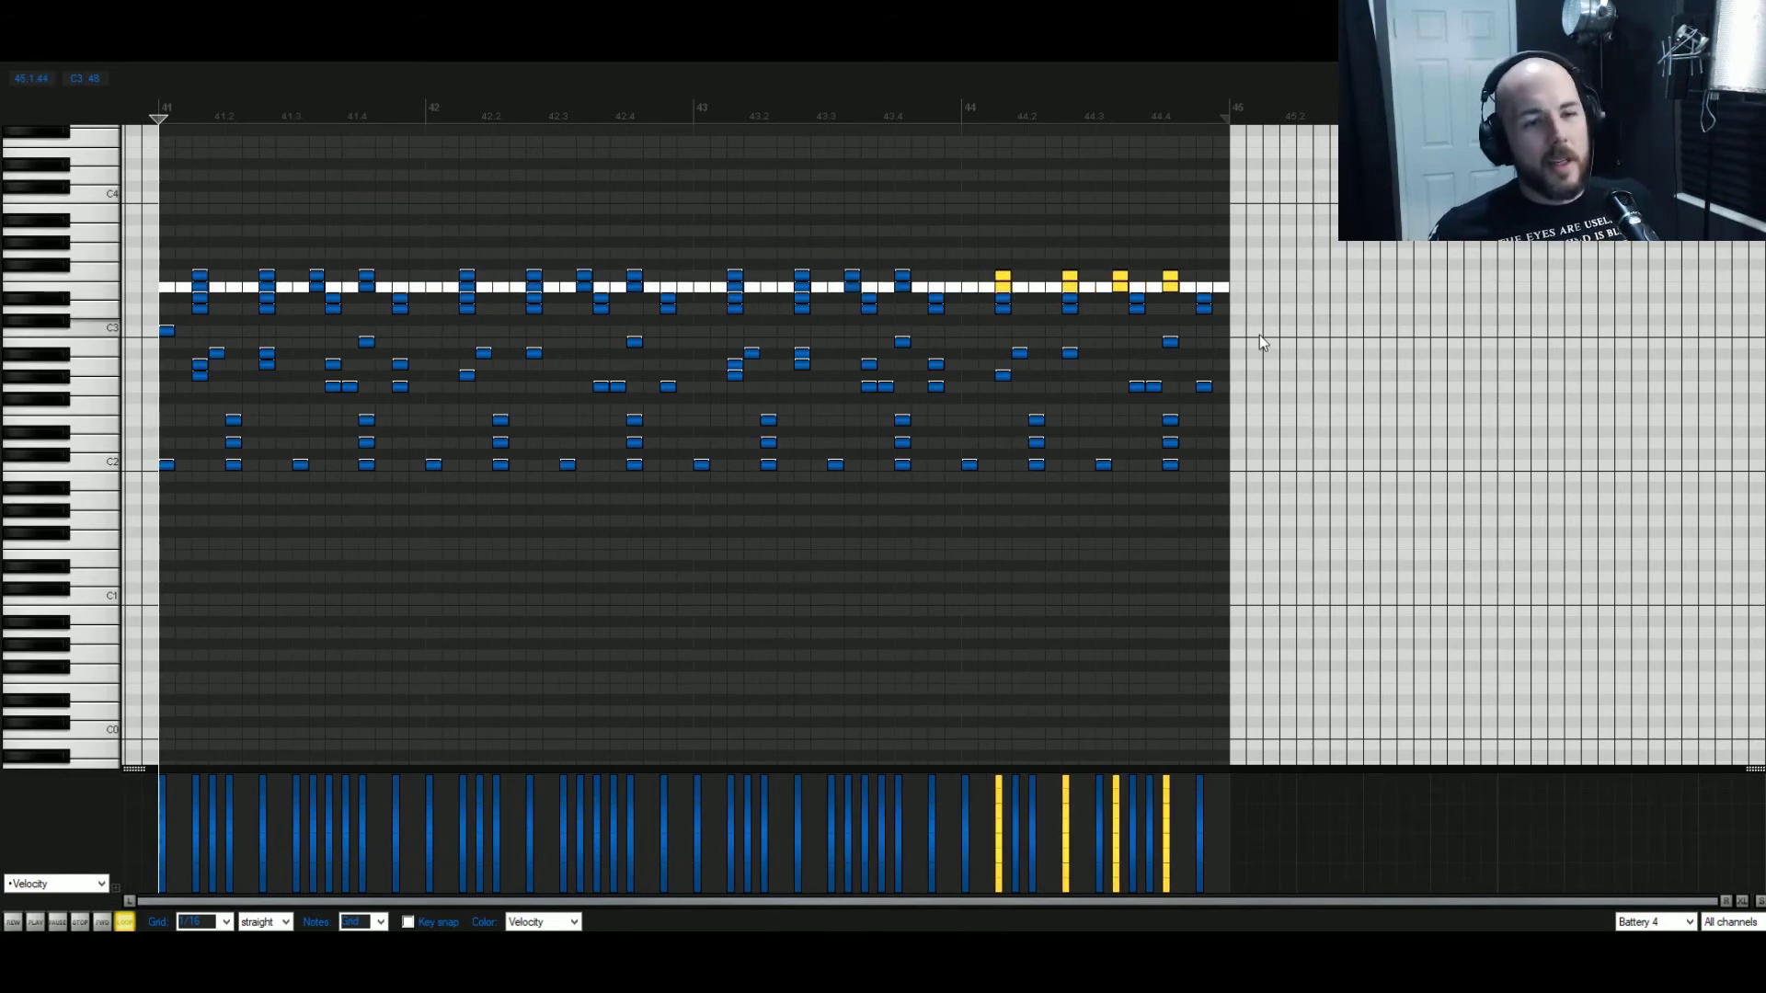
{"action": "key", "text": "space"}
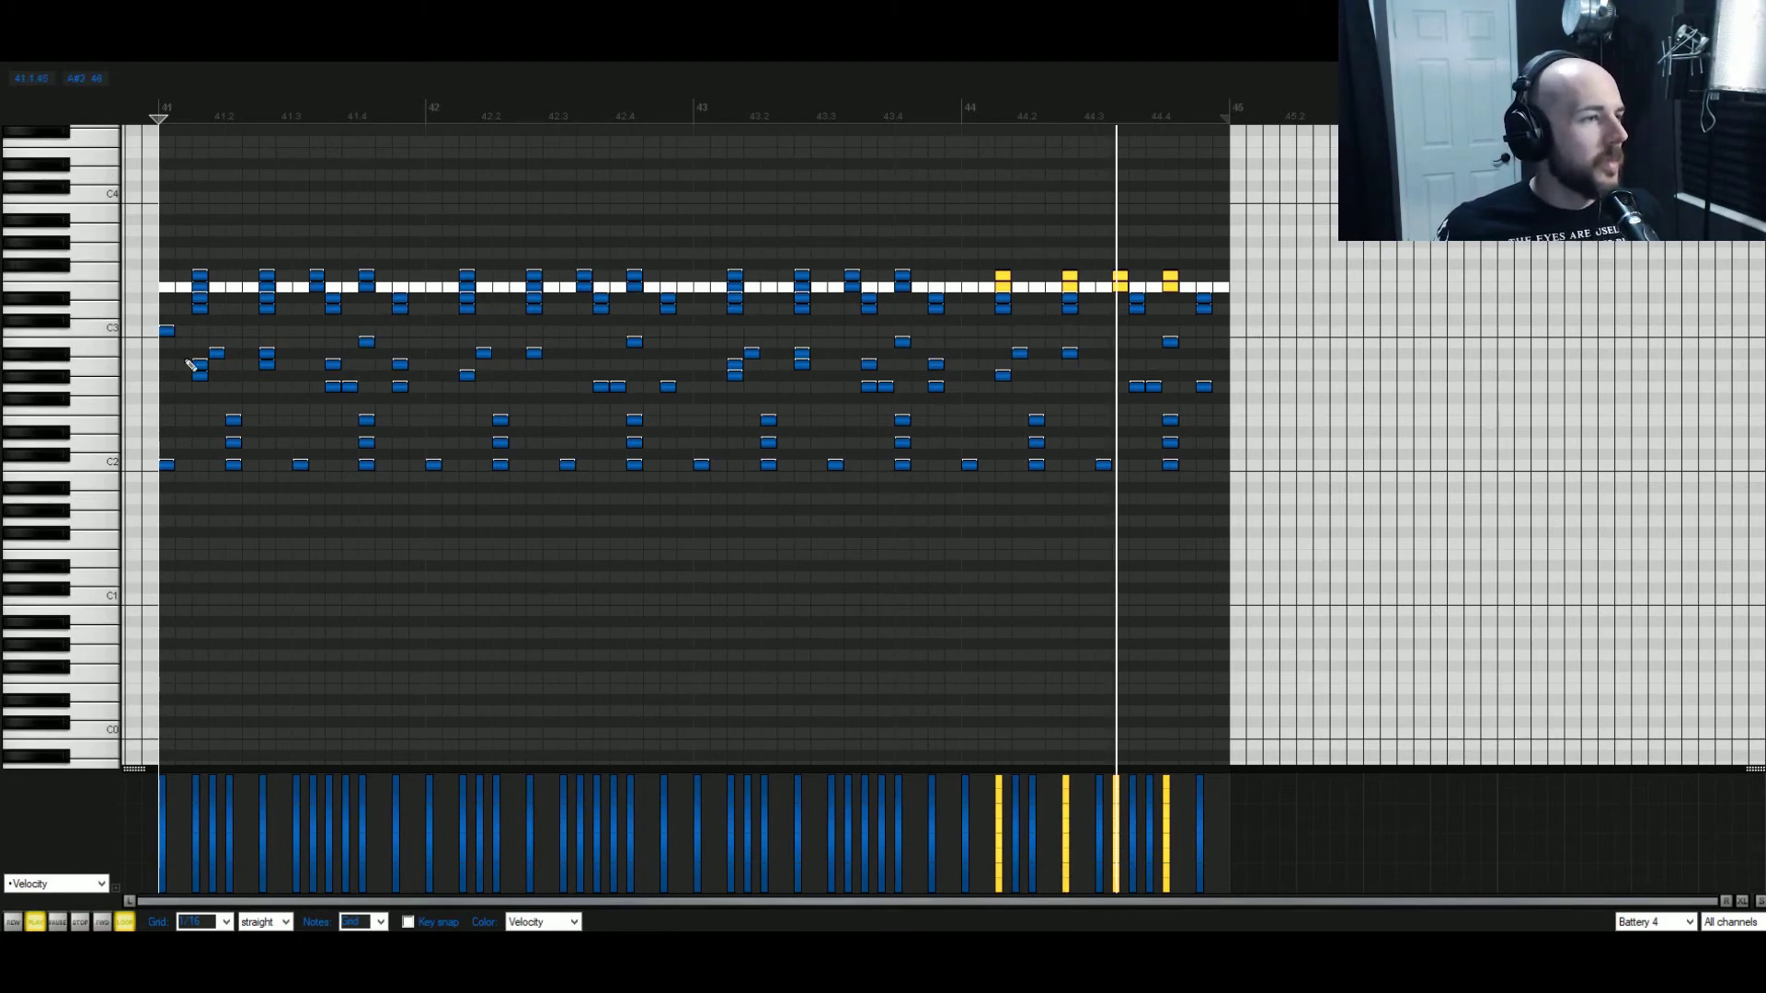
{"action": "key", "text": "space"}
Fill bar 41 with closed hi-hat sixteenth notes on C#3, repeat them across bars 42 to 44 and audition the loop.
{"action": "mouse_move", "coordinate": [169, 326]}
{"action": "left_mouse_down"}
{"action": "mouse_move", "coordinate": [419, 322]}
{"action": "mouse_move", "coordinate": [168, 328]}
{"action": "left_mouse_up"}
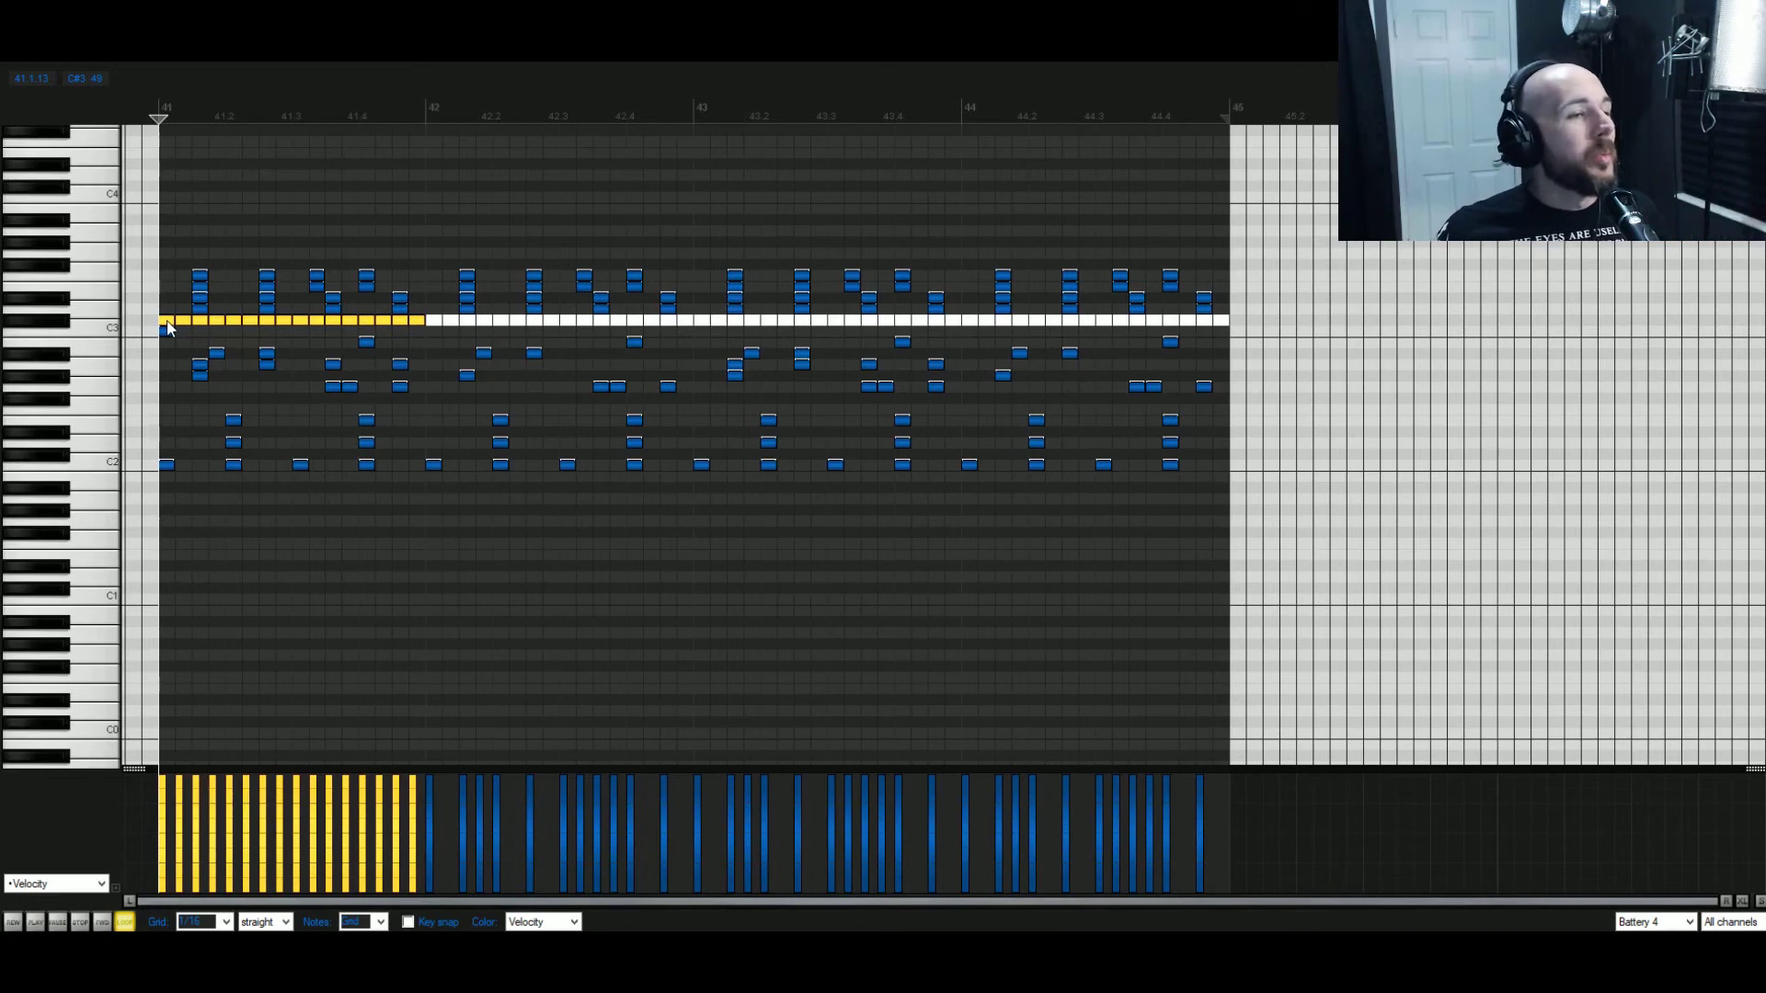
{"action": "left_click_drag", "start_coordinate": [168, 328], "coordinate": [973, 321]}
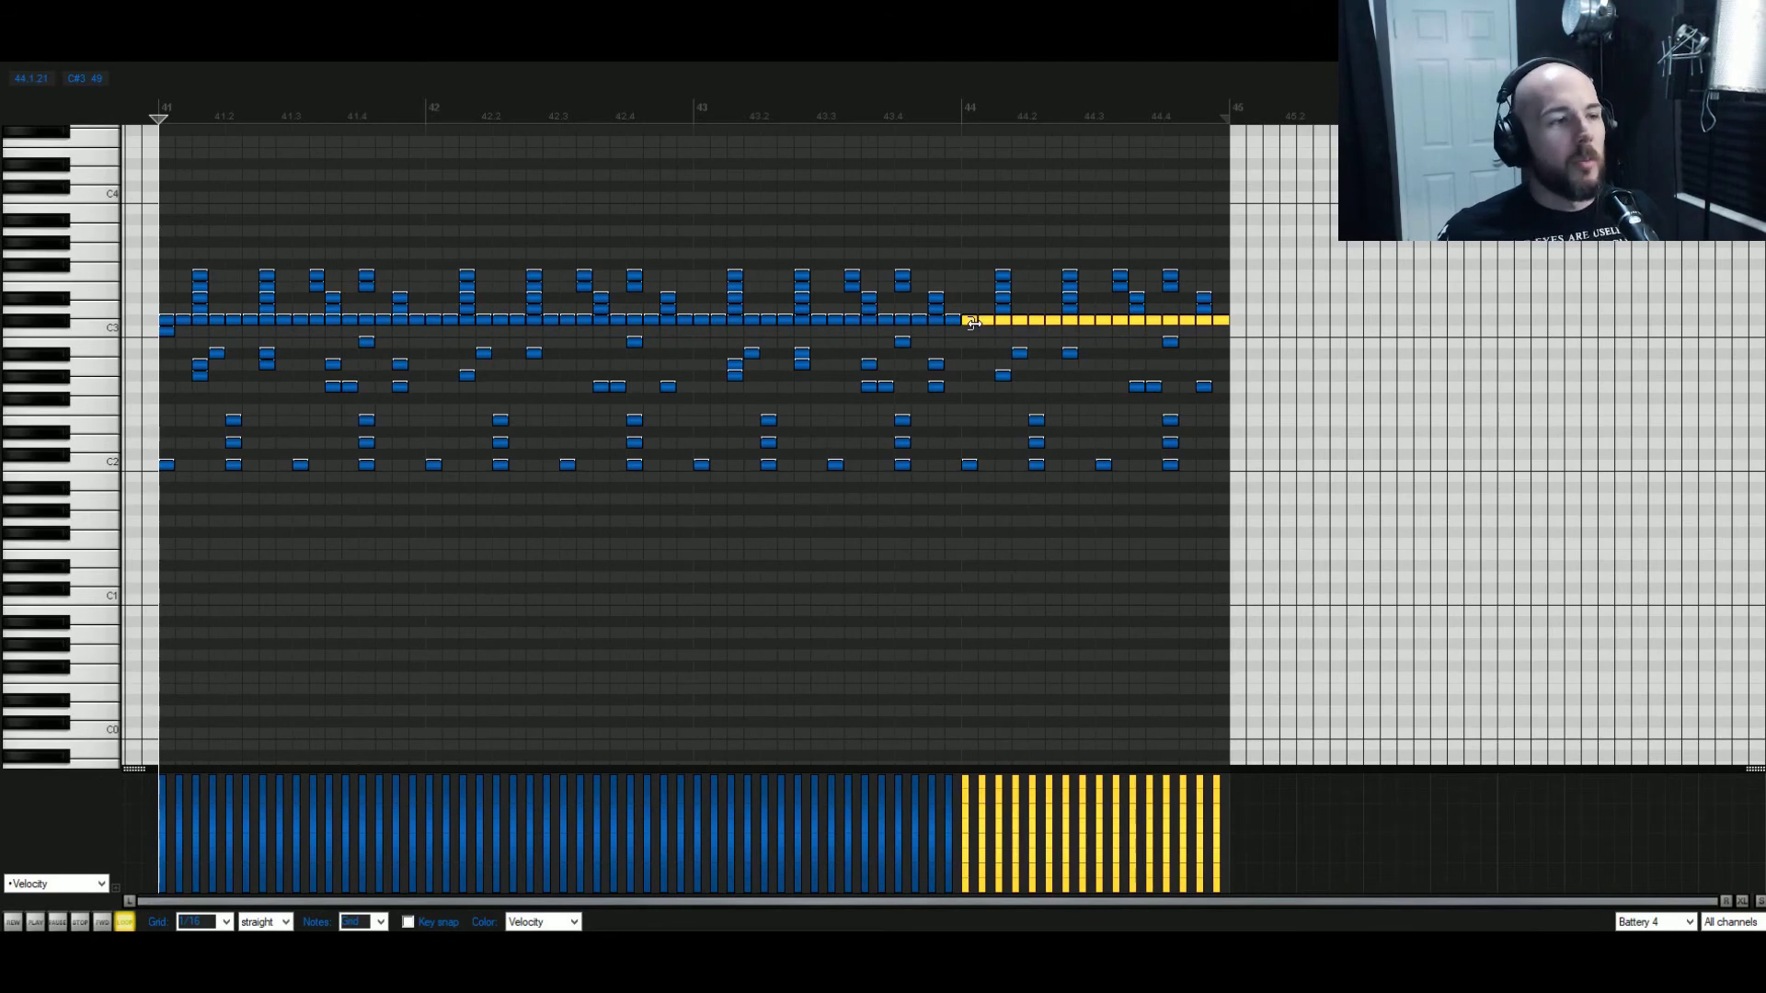
{"action": "key", "text": "space"}
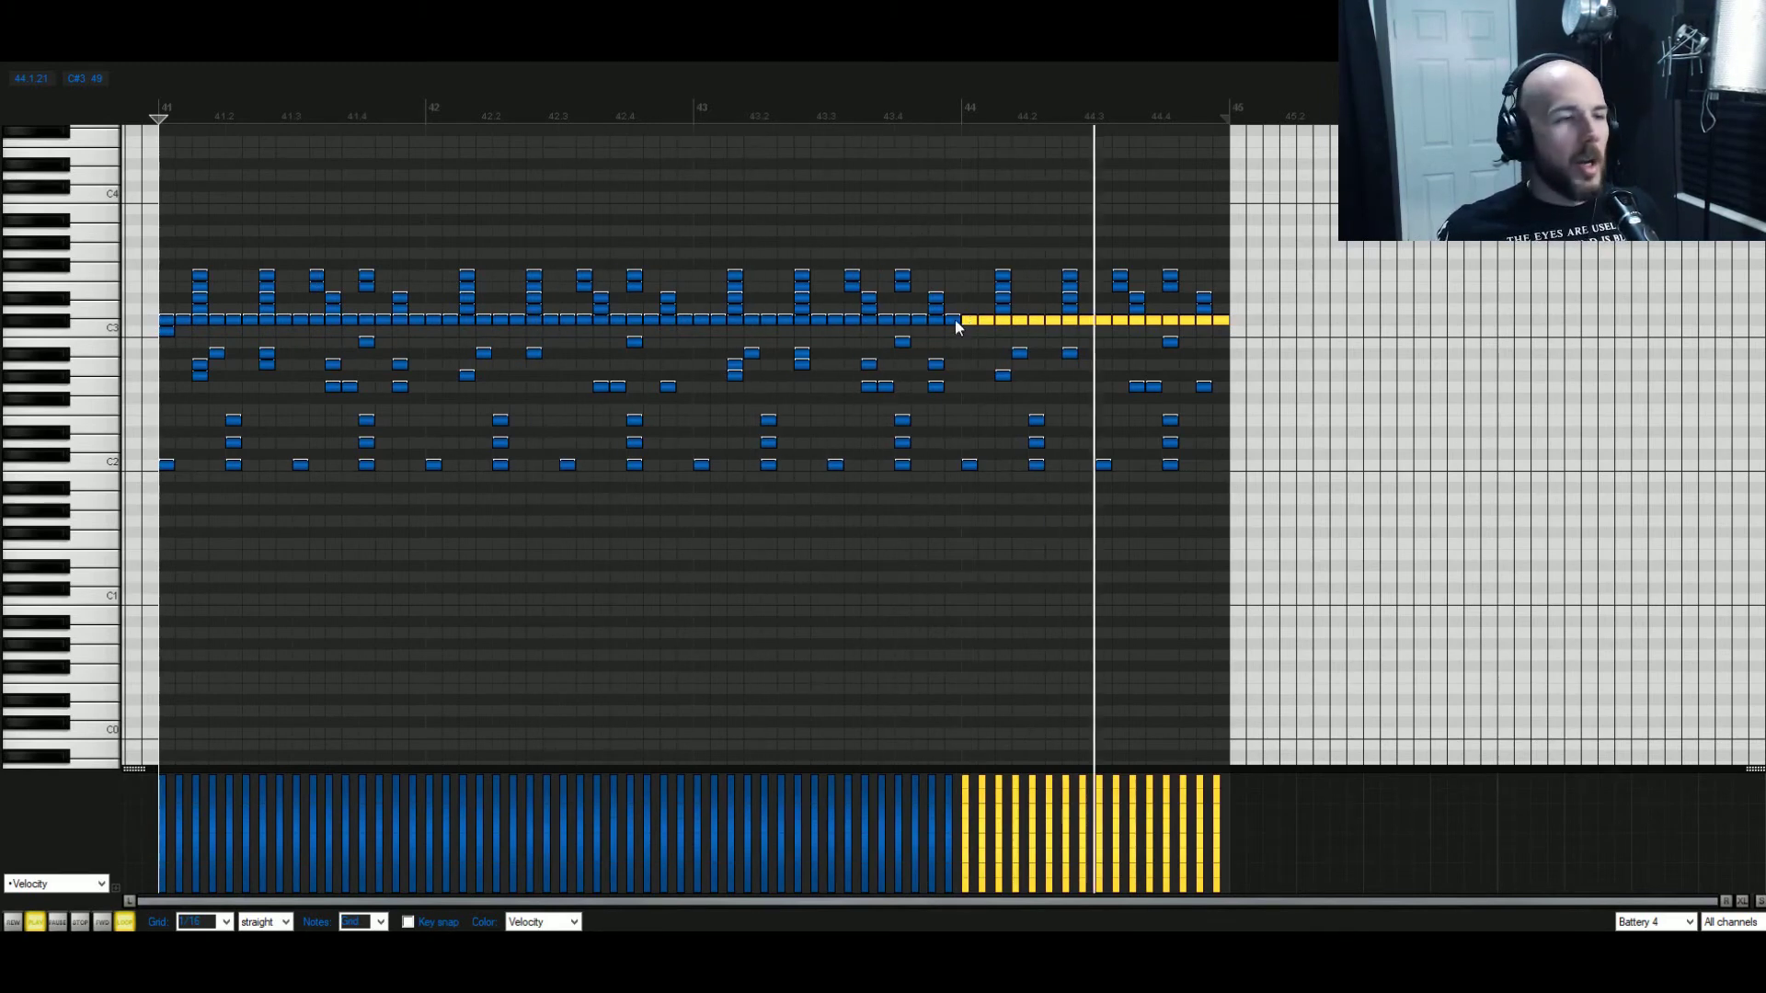
{"action": "key", "text": "space"}
Add ride notes on F#3 on every offbeat of bar 41 and repeat them across bars 42 to 44.
{"action": "left_click", "coordinate": [170, 267]}
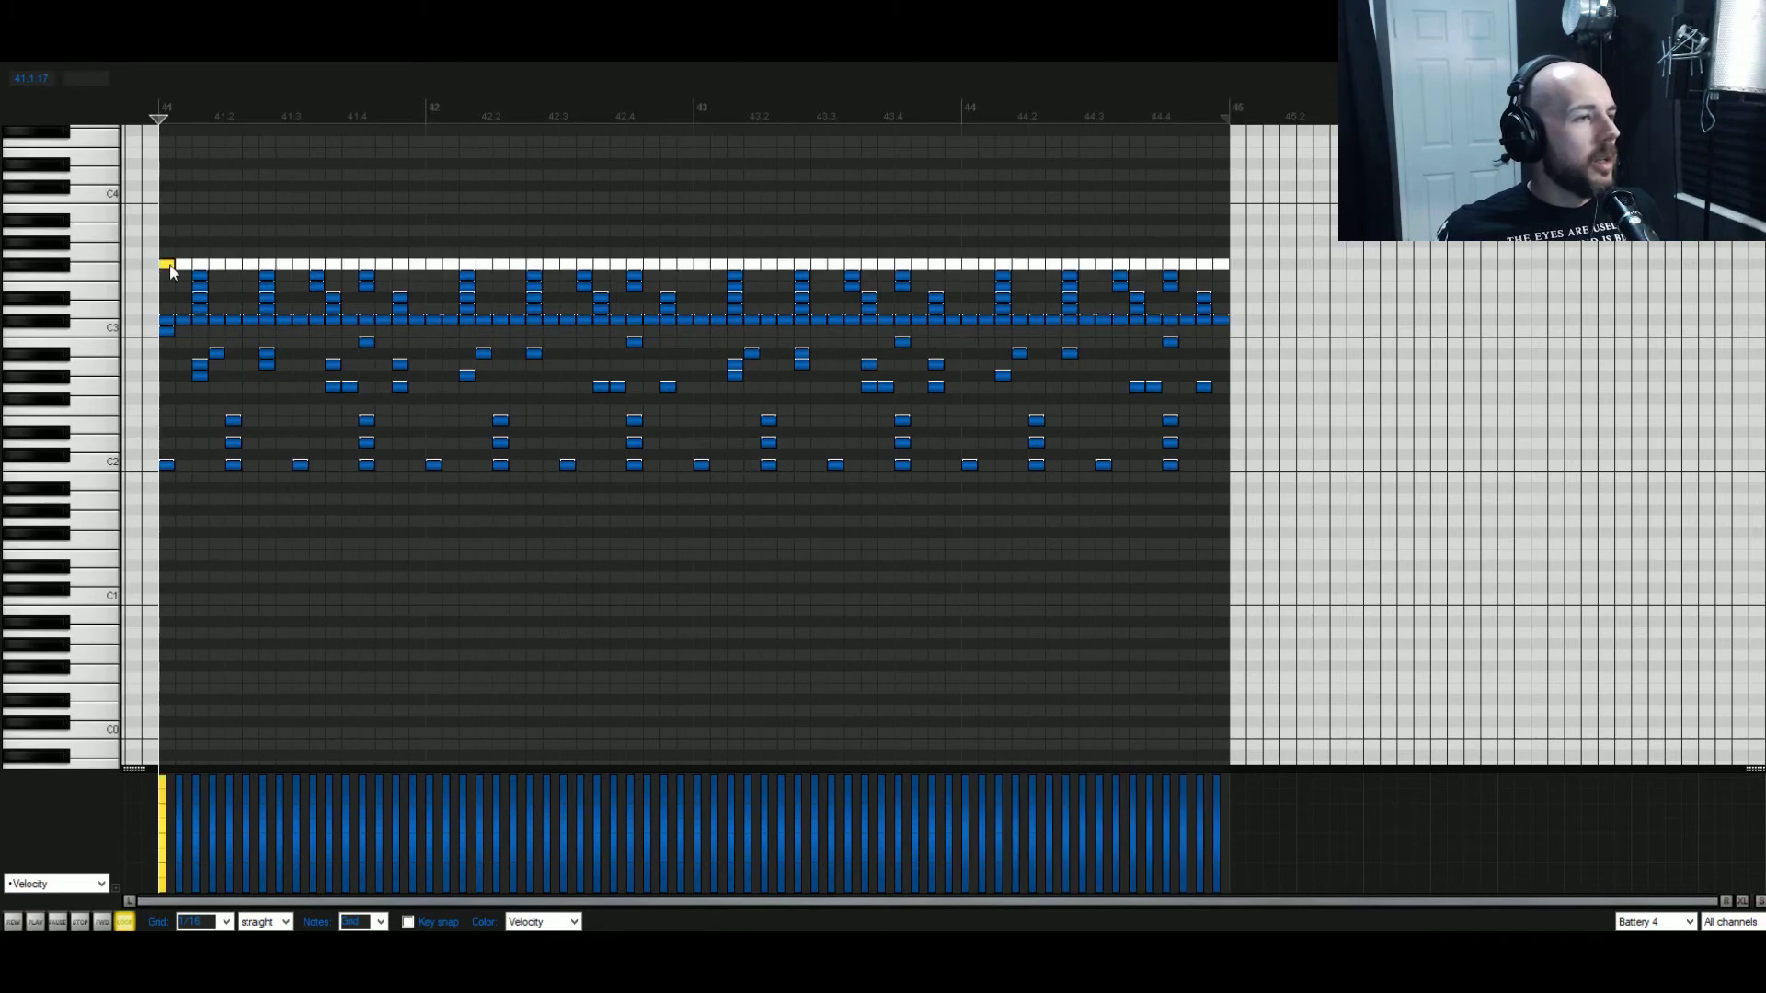
{"action": "left_click", "coordinate": [202, 268]}
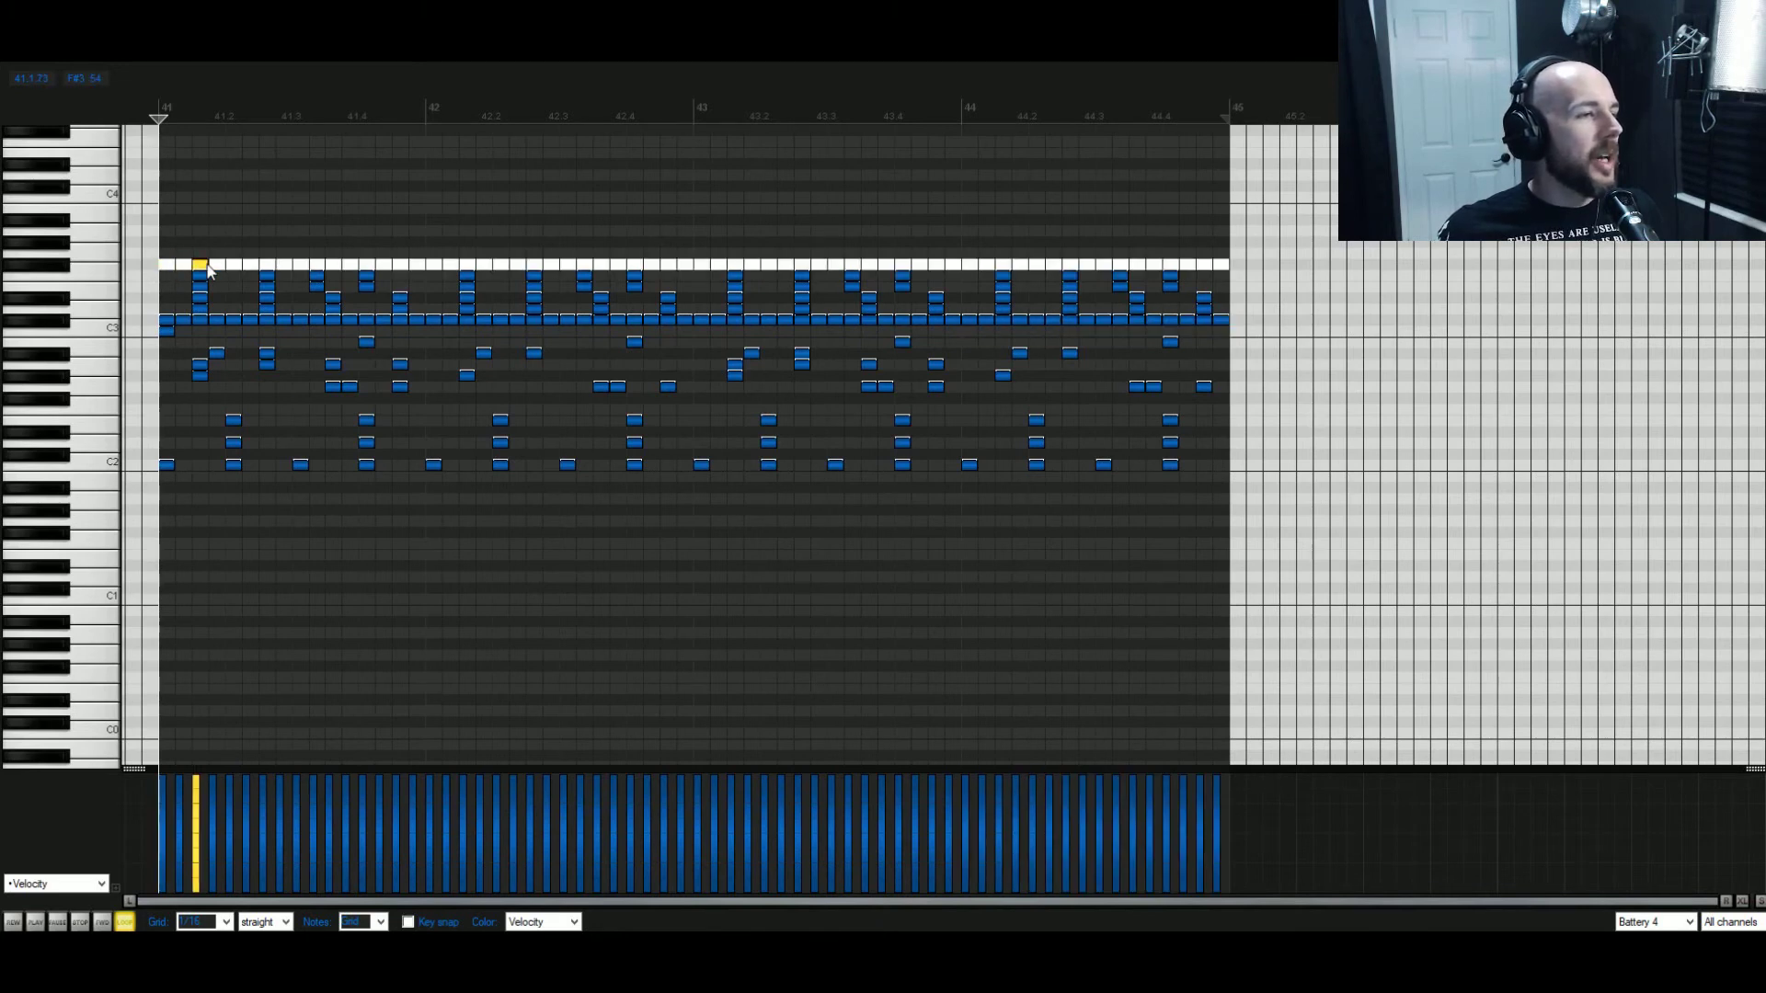
{"action": "left_click", "coordinate": [267, 267]}
{"action": "left_click", "coordinate": [336, 267]}
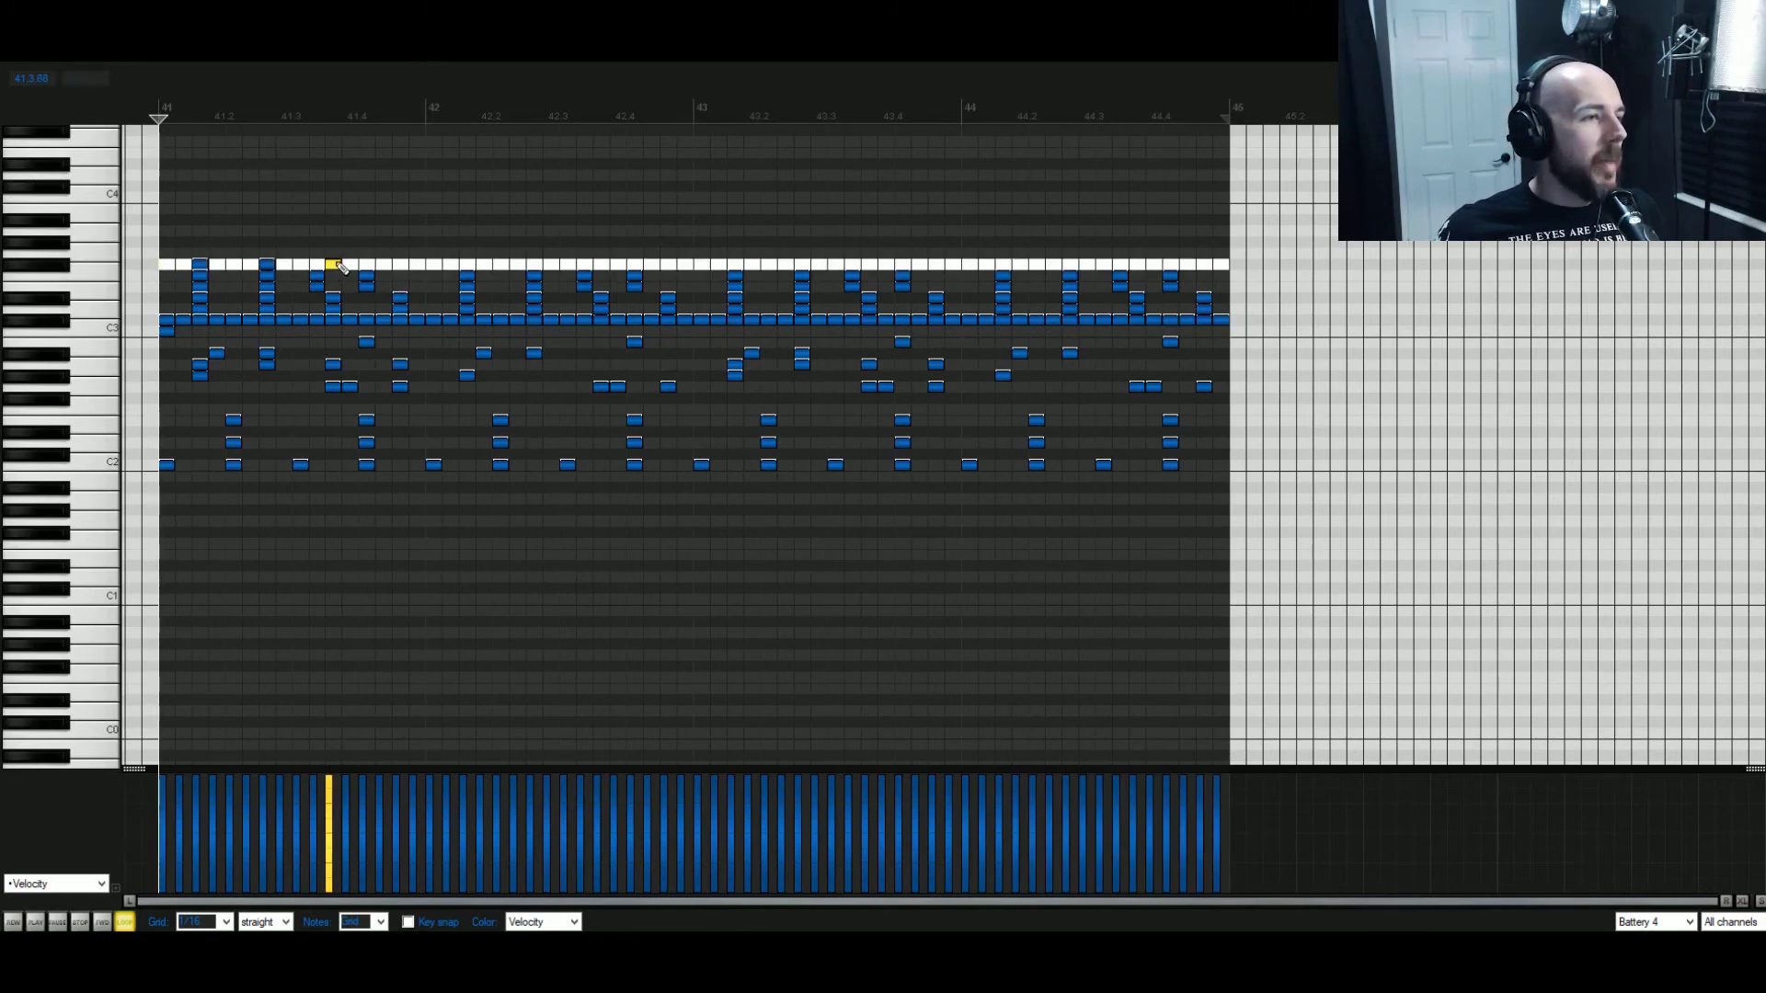
{"action": "left_click", "coordinate": [402, 266]}
{"action": "mouse_move", "coordinate": [537, 233]}
{"action": "left_mouse_down"}
{"action": "mouse_move", "coordinate": [197, 275]}
{"action": "mouse_move", "coordinate": [253, 271]}
{"action": "left_mouse_up"}
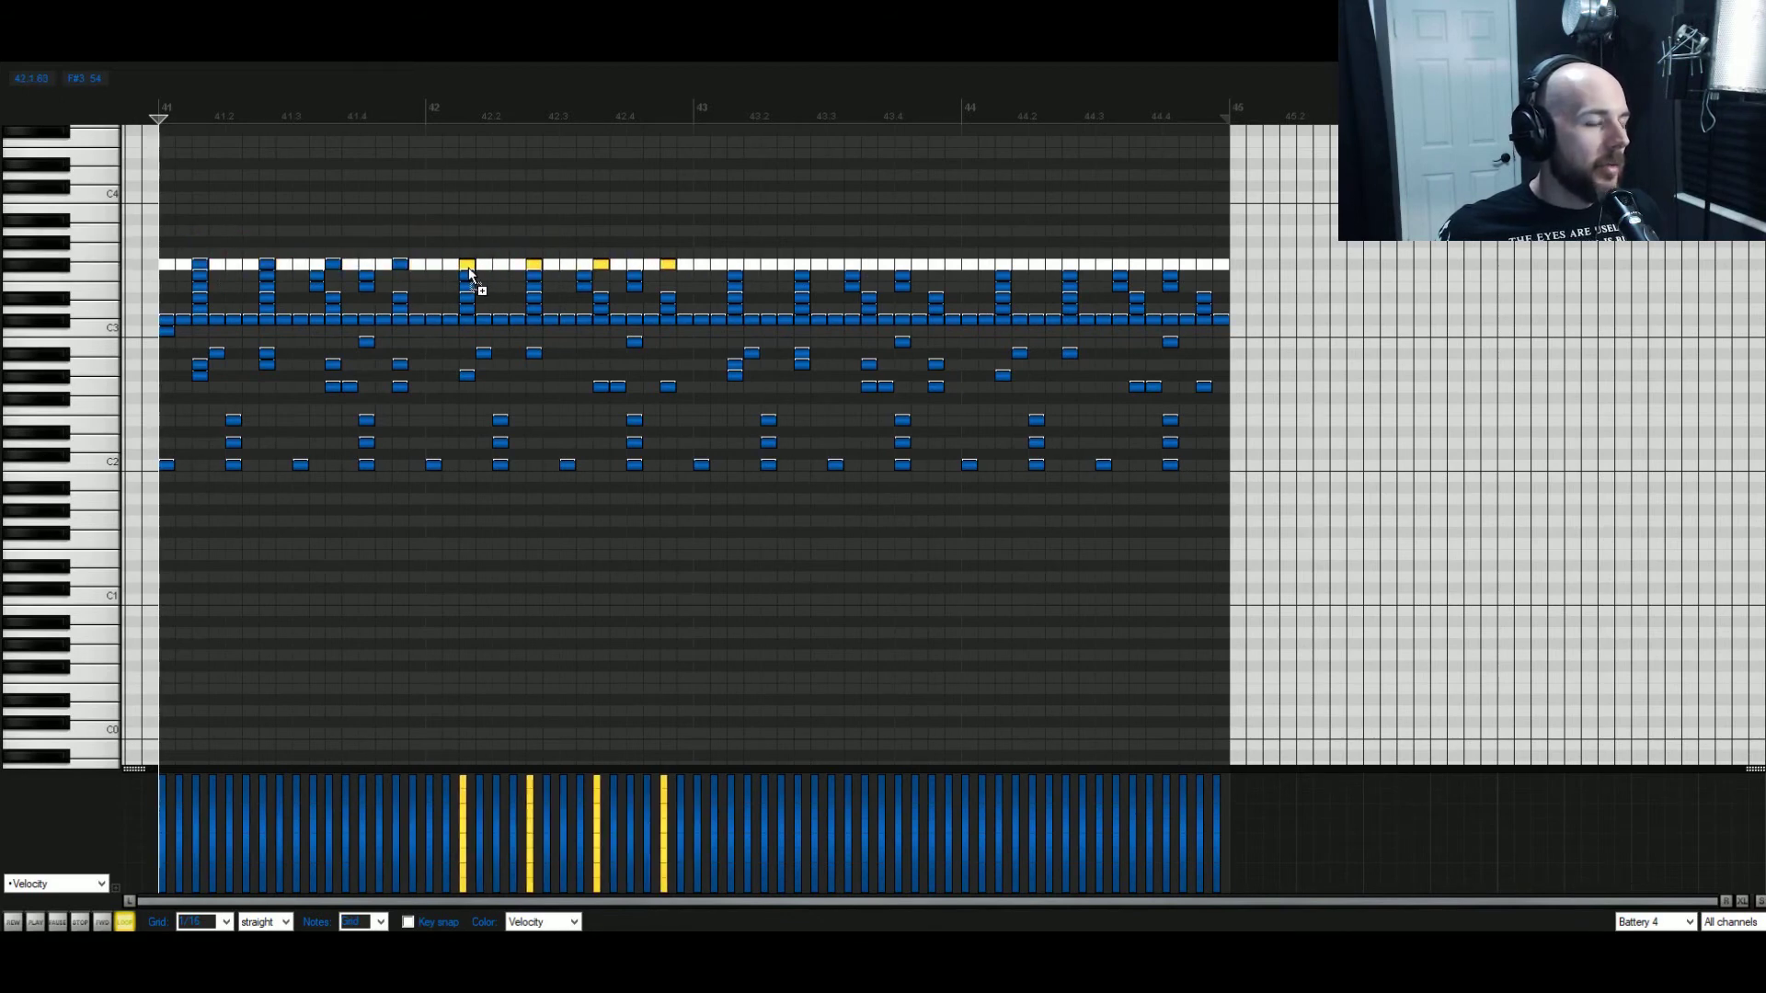
{"action": "left_click_drag", "start_coordinate": [491, 267], "coordinate": [739, 264]}
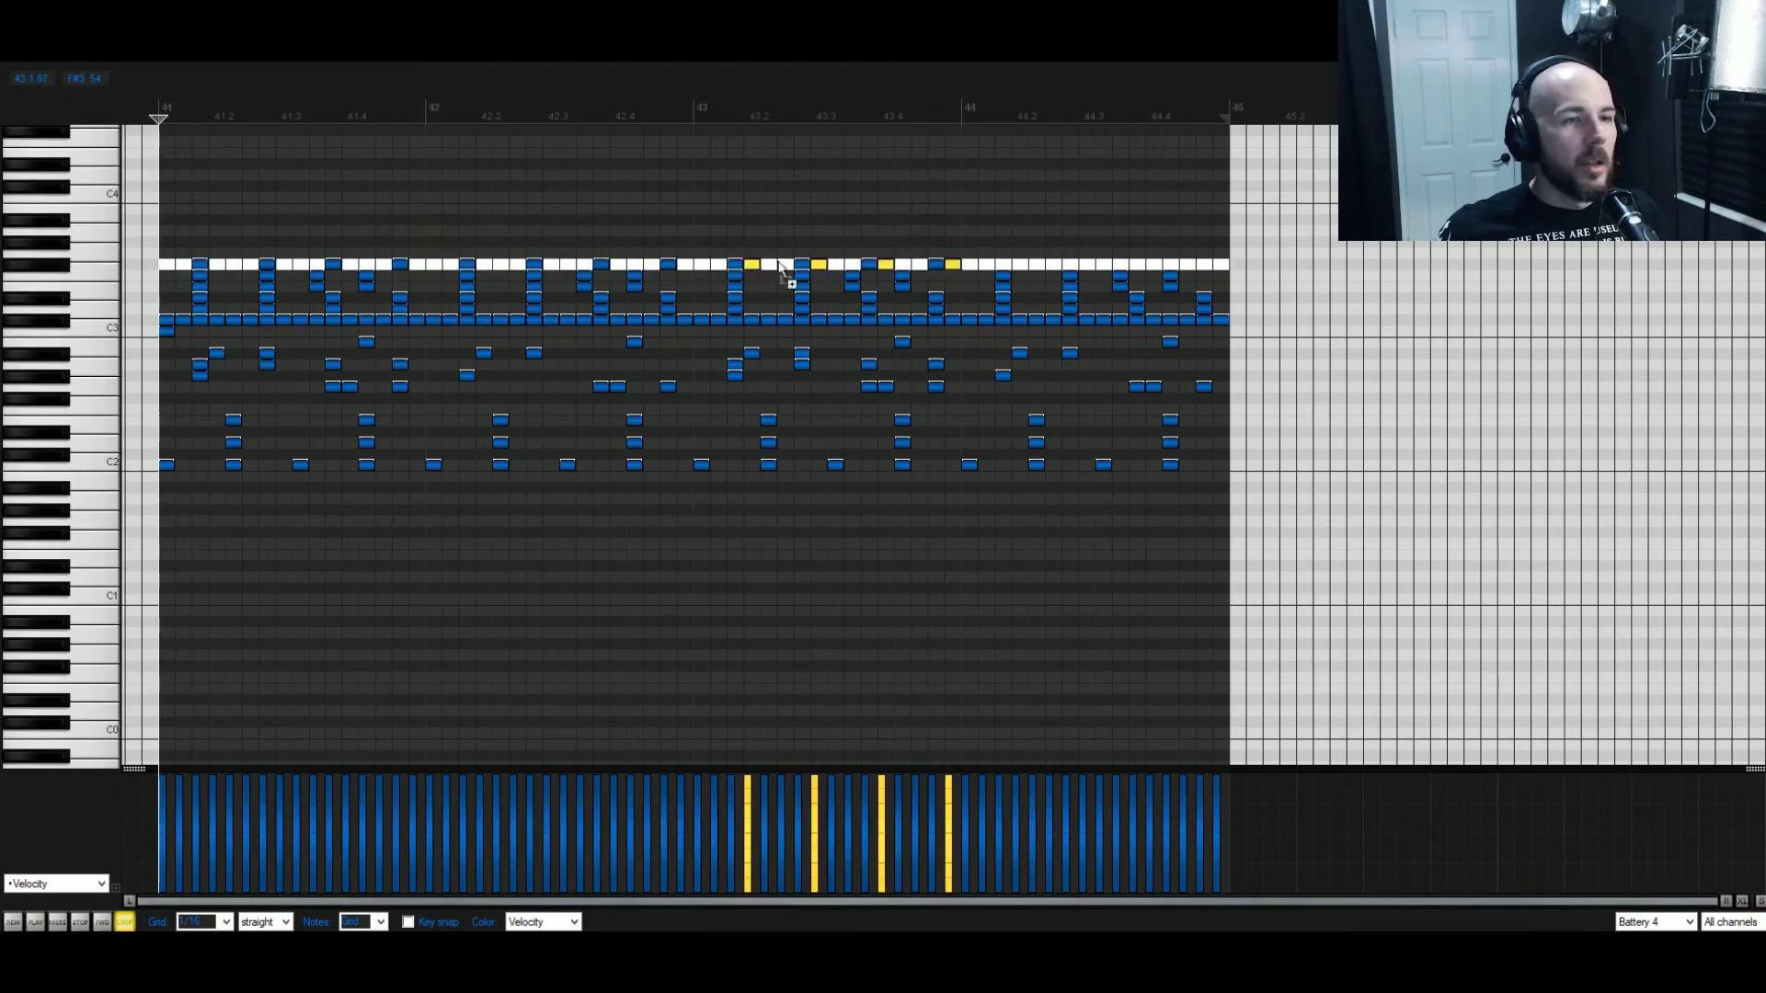
{"action": "key", "text": "ctrl+d"}
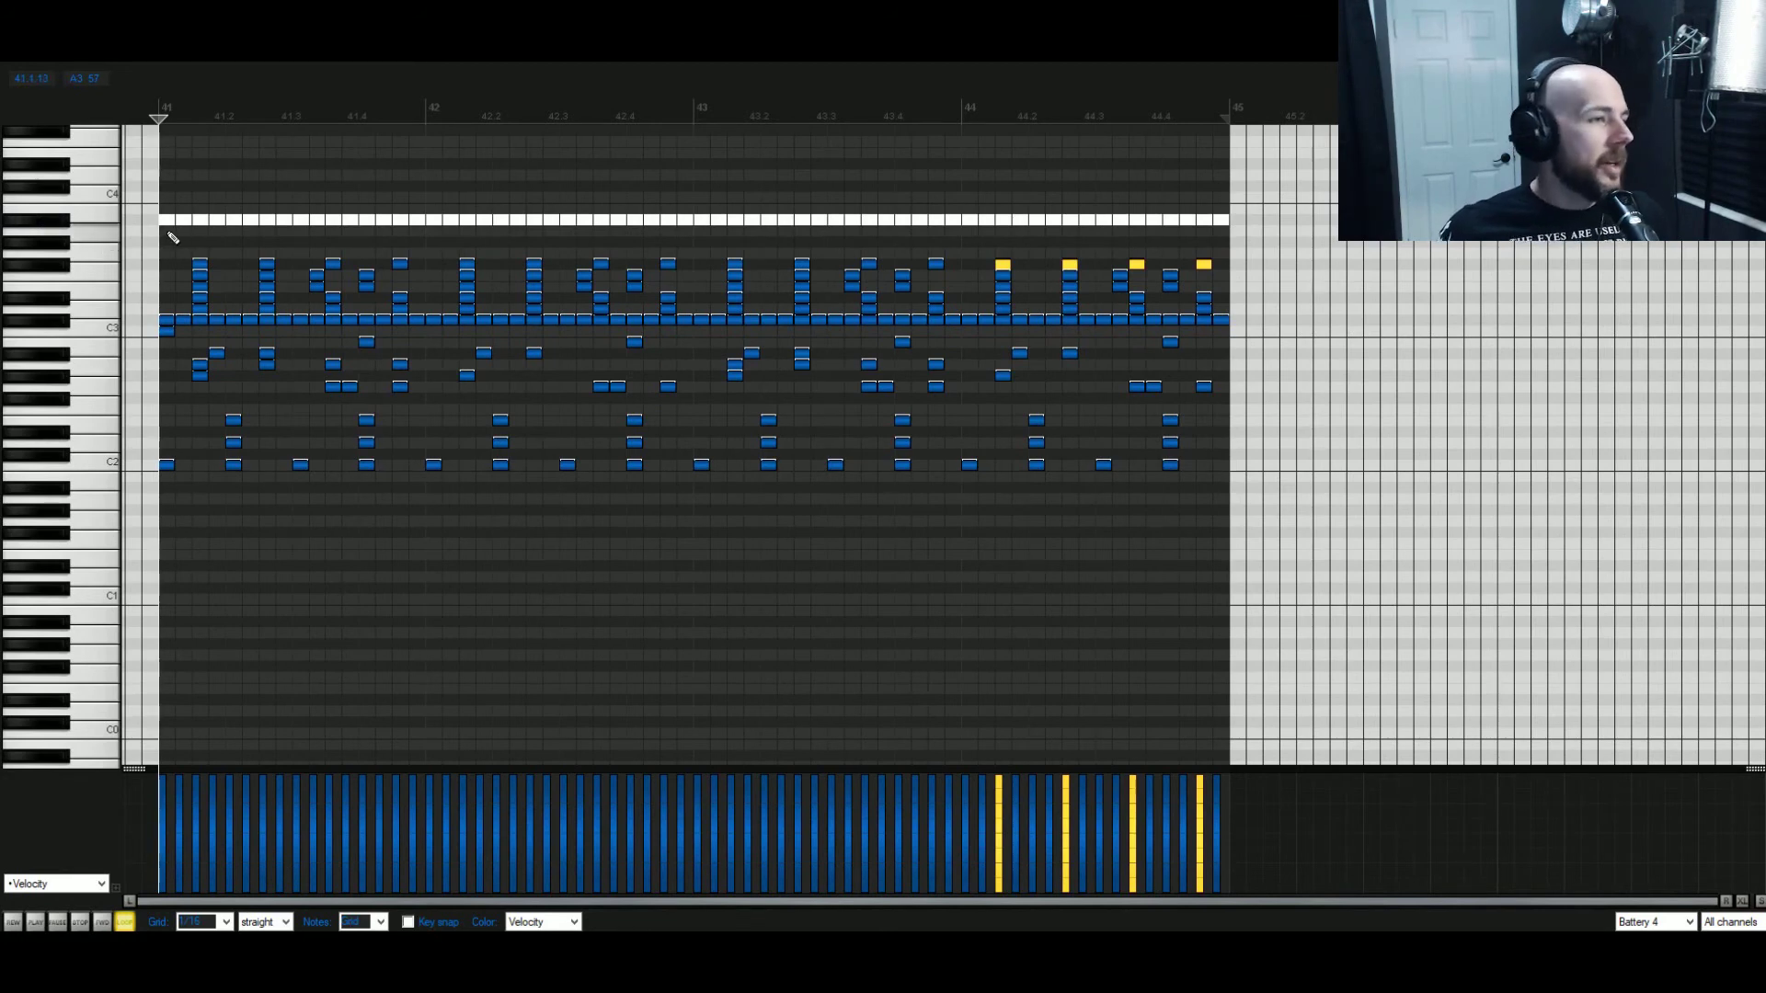
Add A3 percussion notes at the start of bars 41 and 42, plus A#3 notes on the last sixteenth of beat 3 and beat 4's offbeat in bar 41.
{"action": "left_click", "coordinate": [169, 233]}
{"action": "key", "text": "space"}
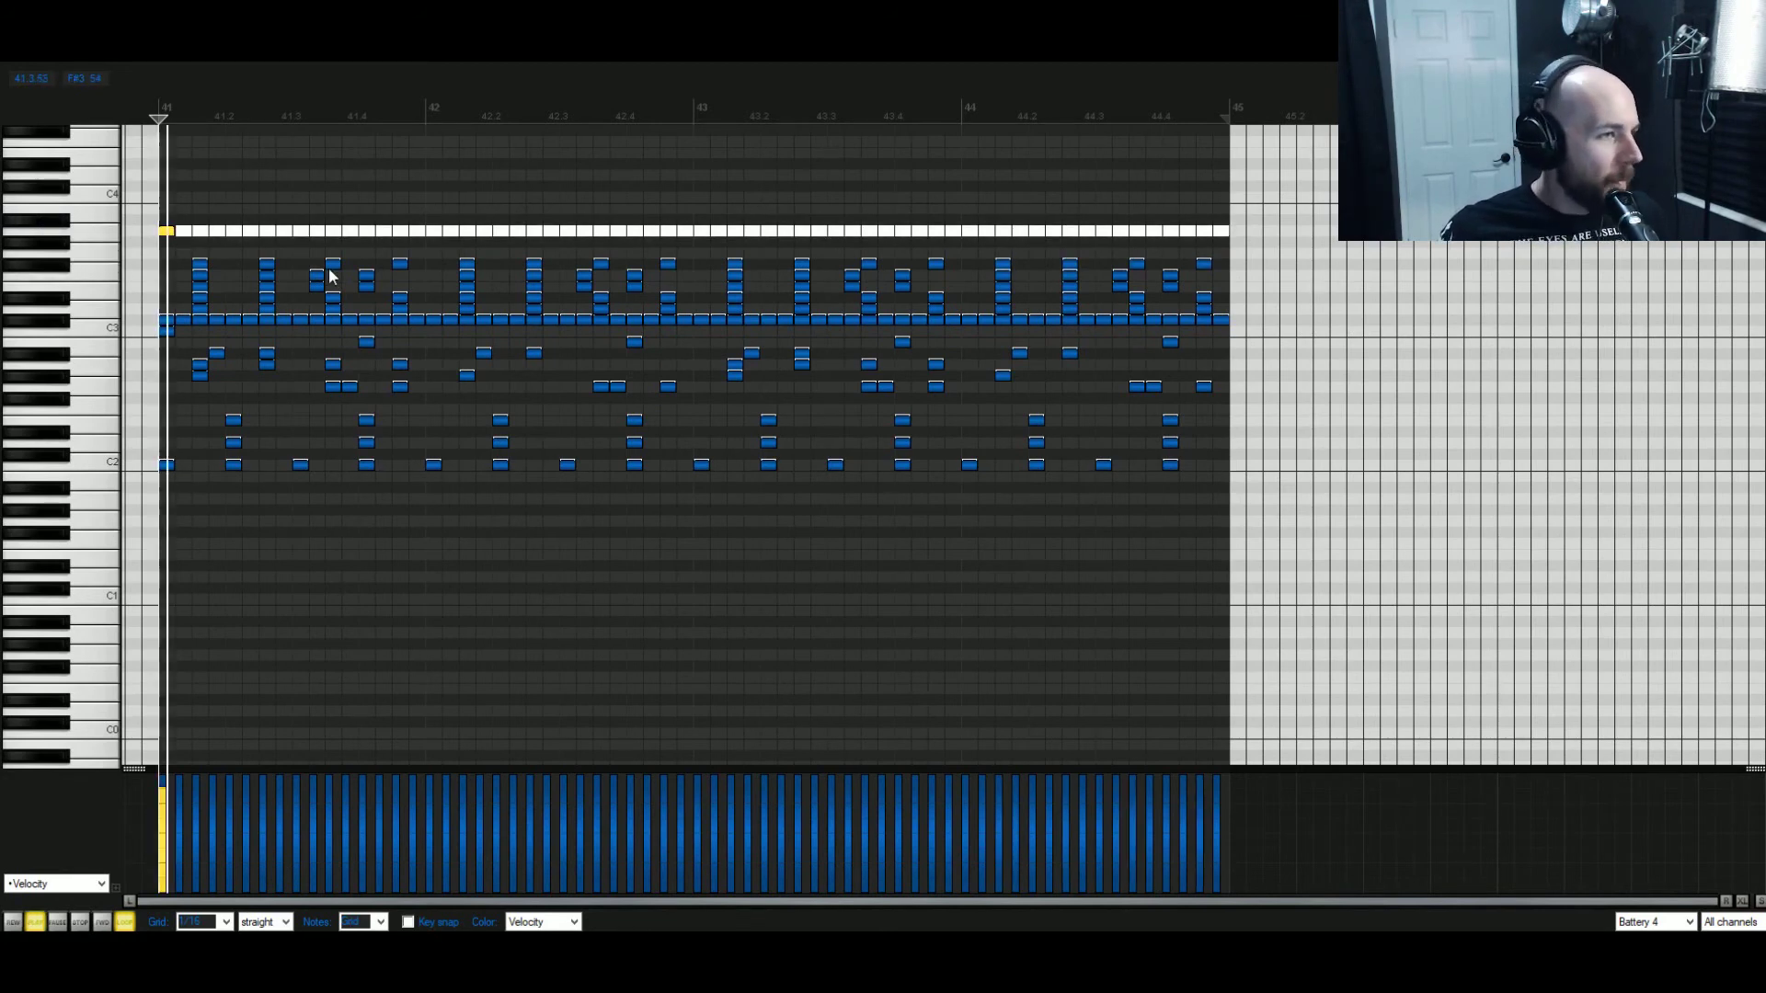
{"action": "key", "text": "space"}
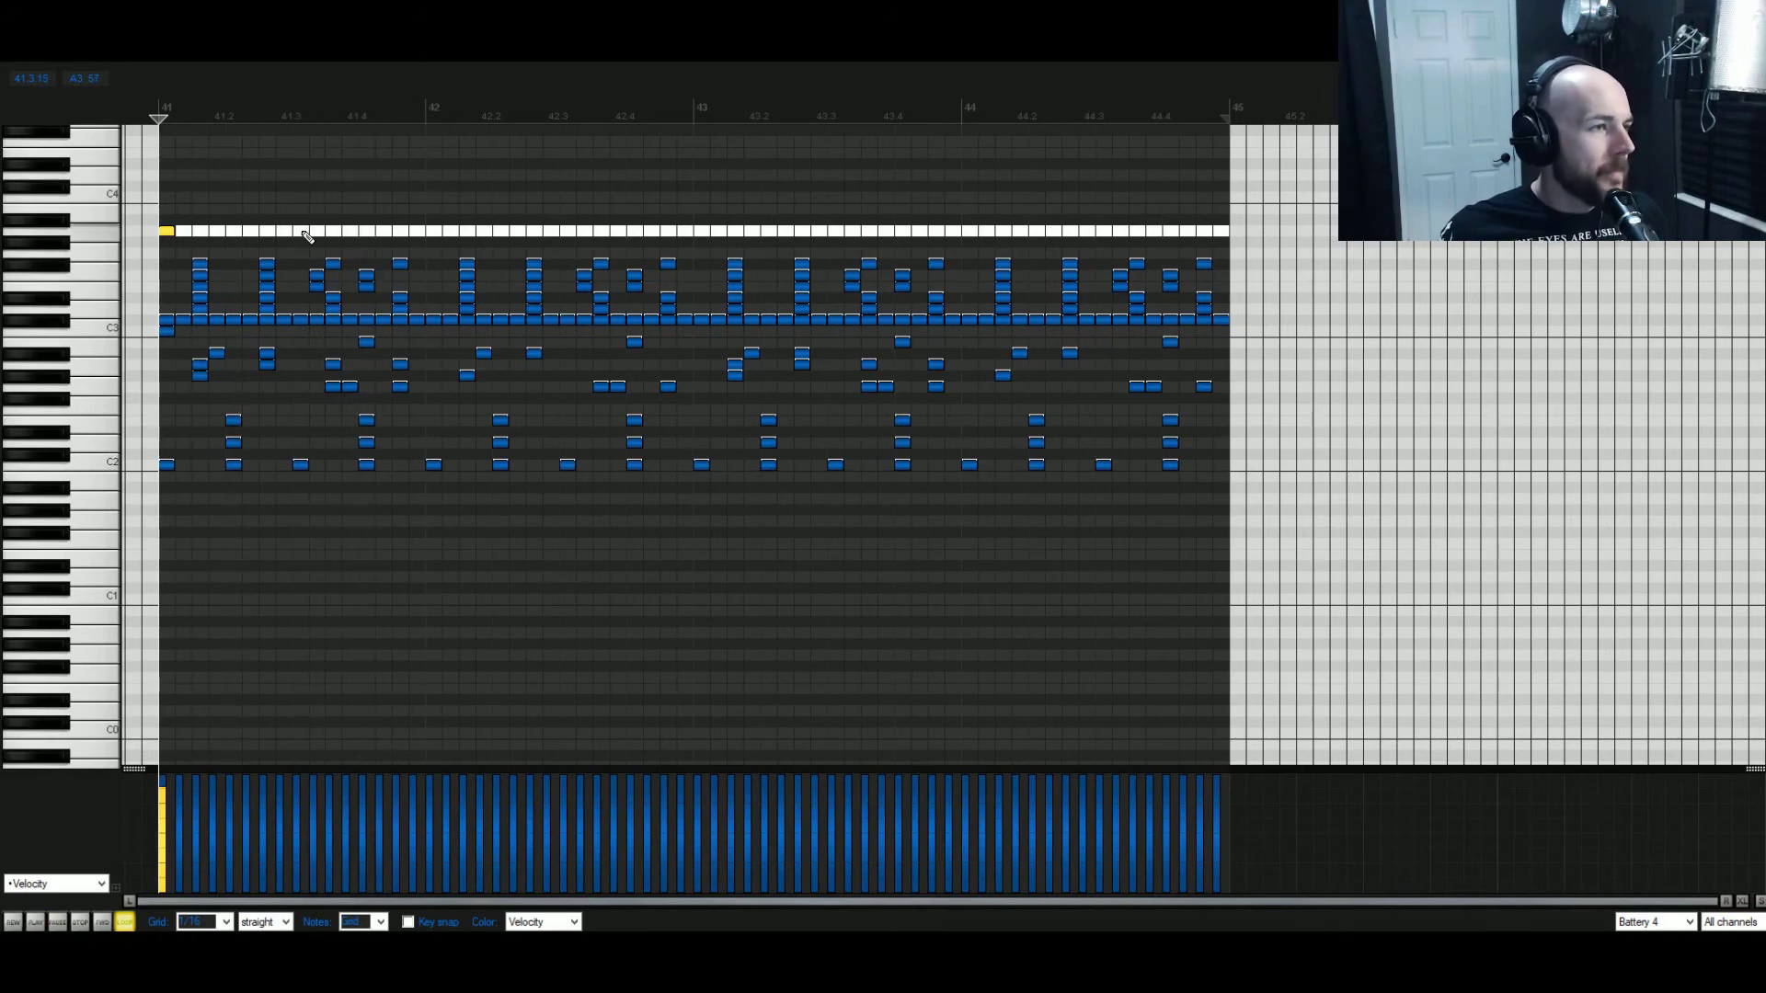
{"action": "left_click", "coordinate": [432, 230]}
{"action": "left_click", "coordinate": [400, 220]}
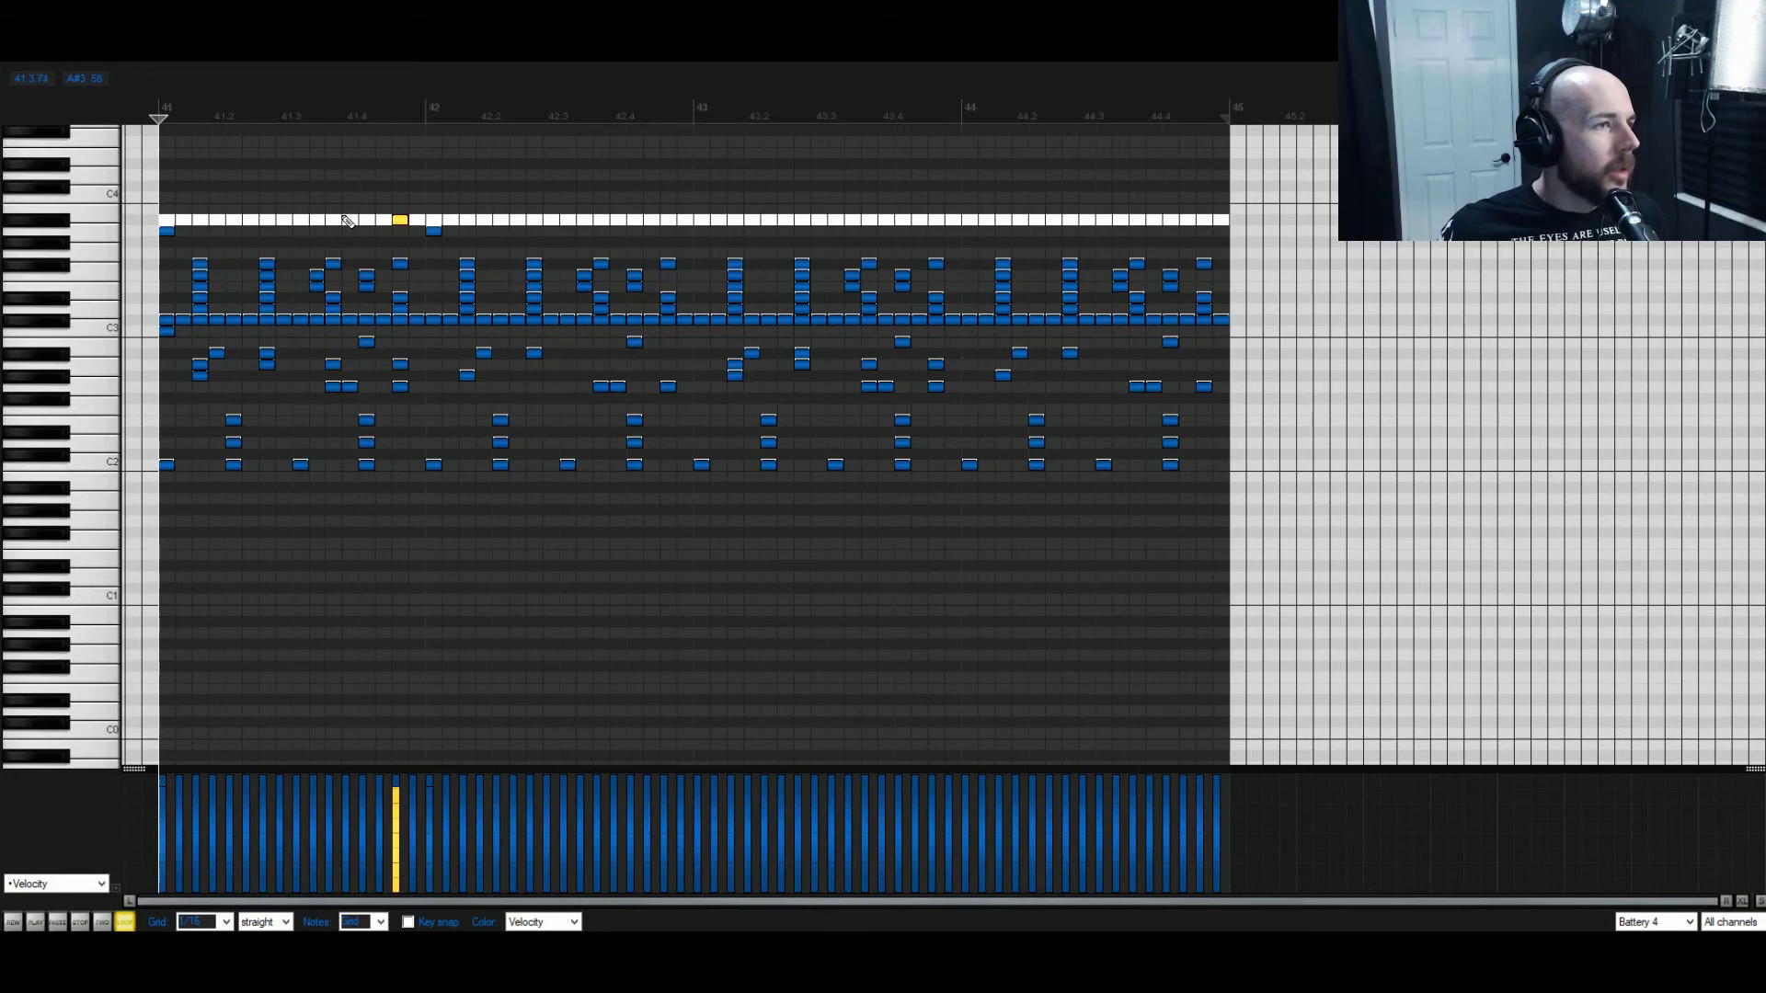
{"action": "left_click", "coordinate": [350, 220]}
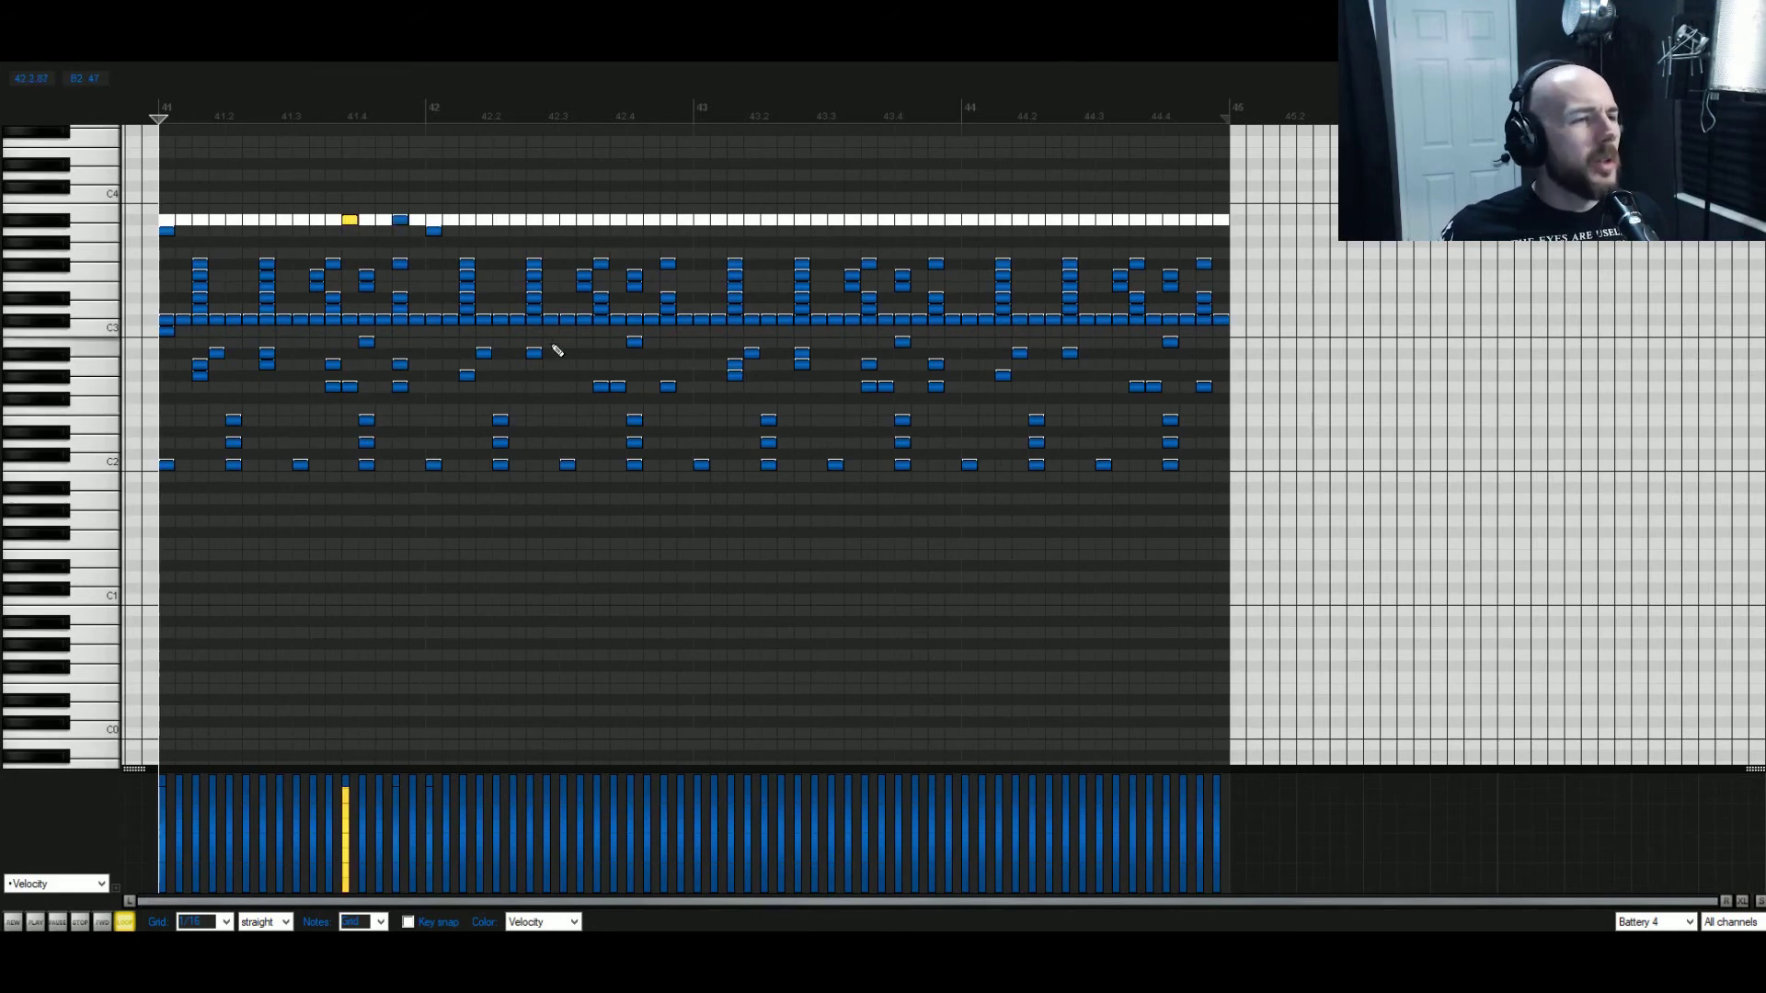
{"action": "key", "text": "space"}
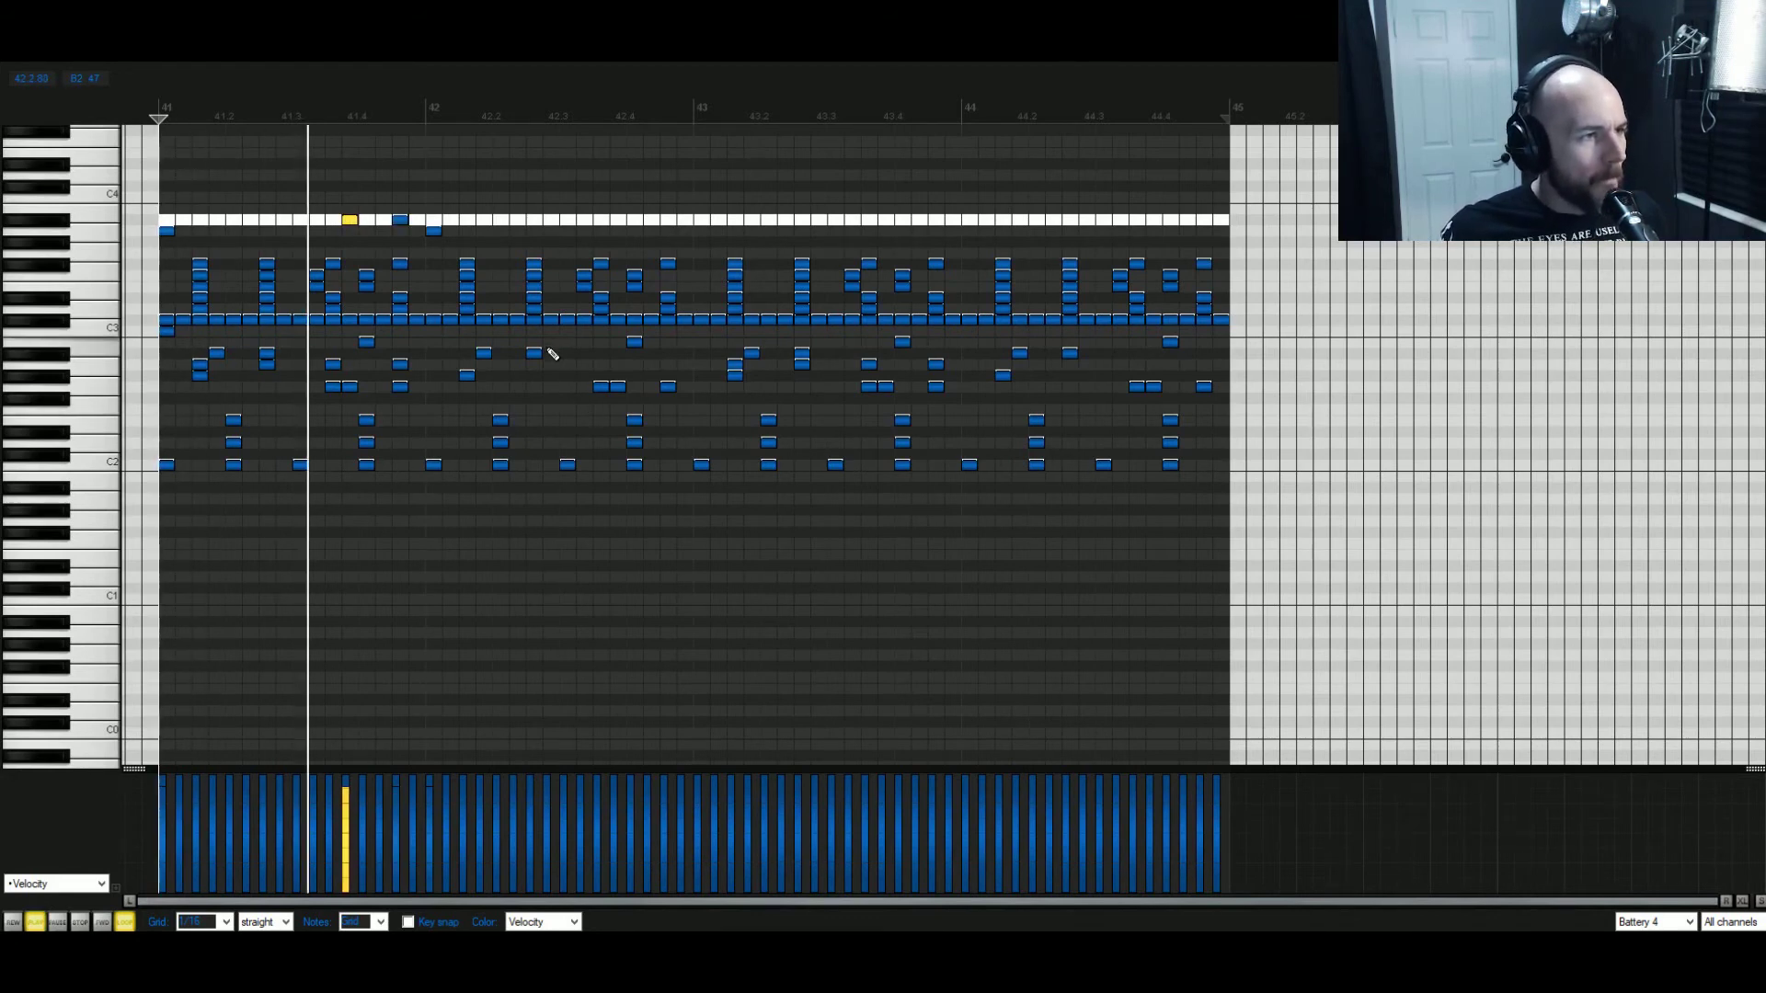
{"action": "key", "text": "space"}
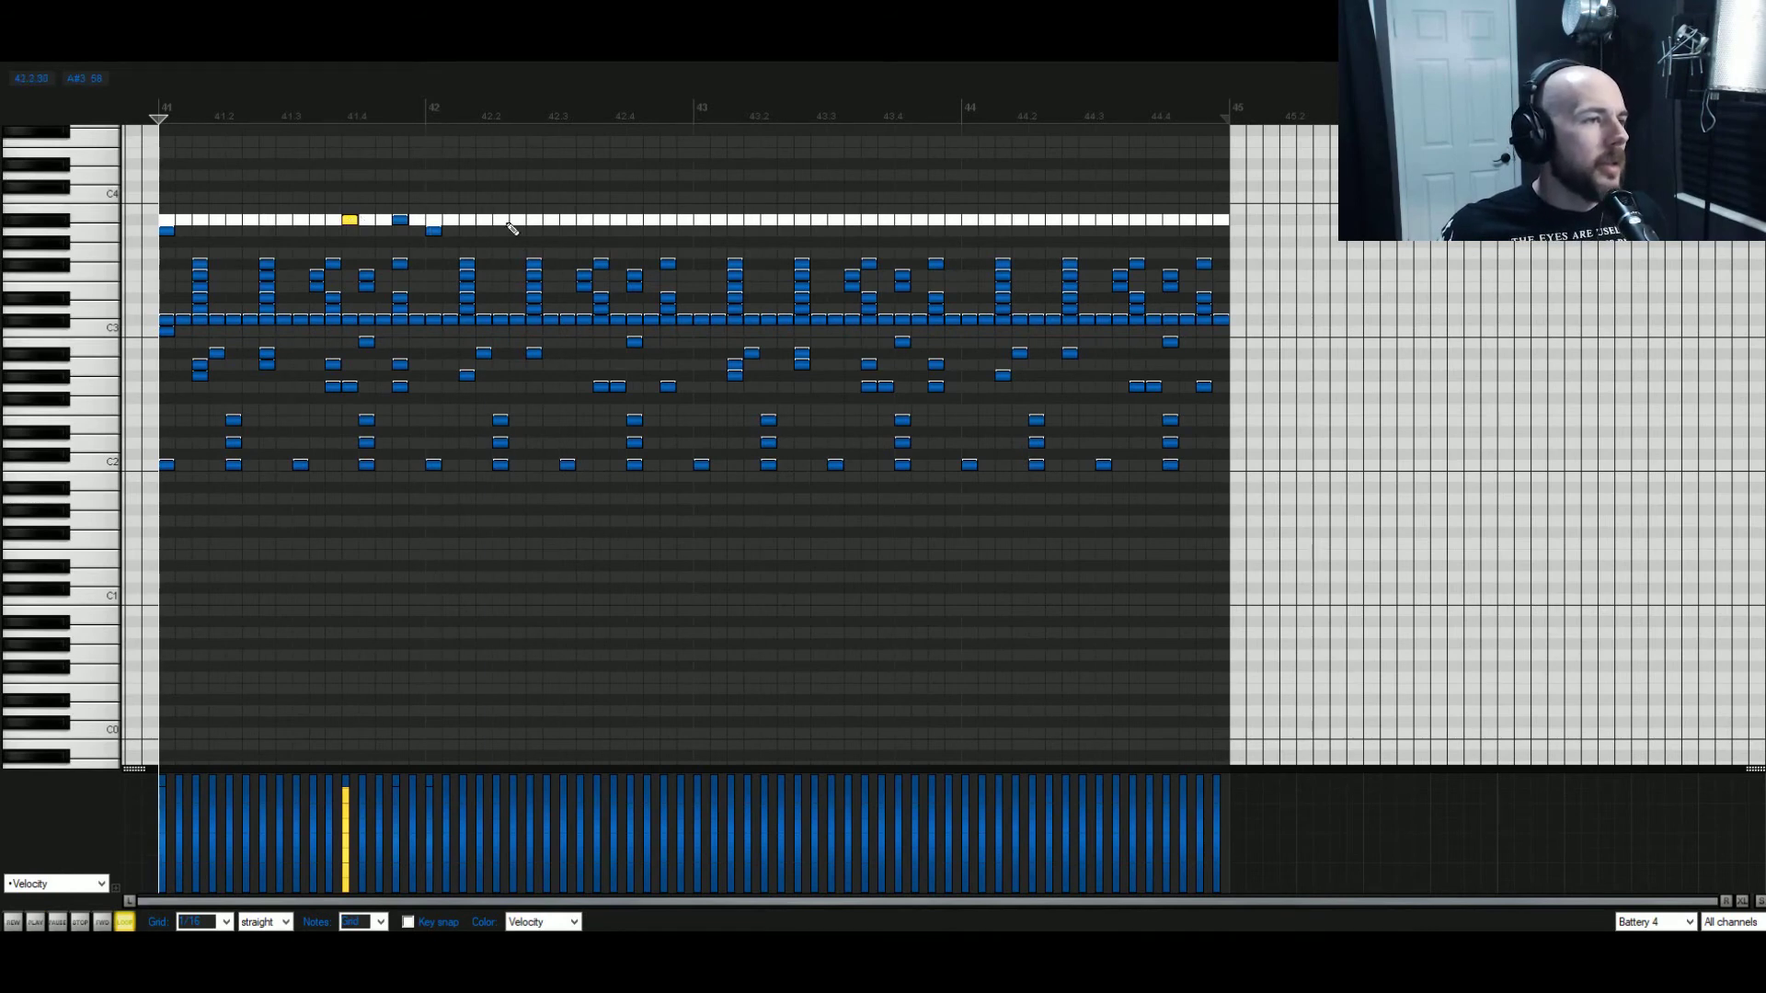
Try the earlier A#3 percussion note on beat 4 of bar 41 and audition it.
{"action": "left_click", "coordinate": [433, 232]}
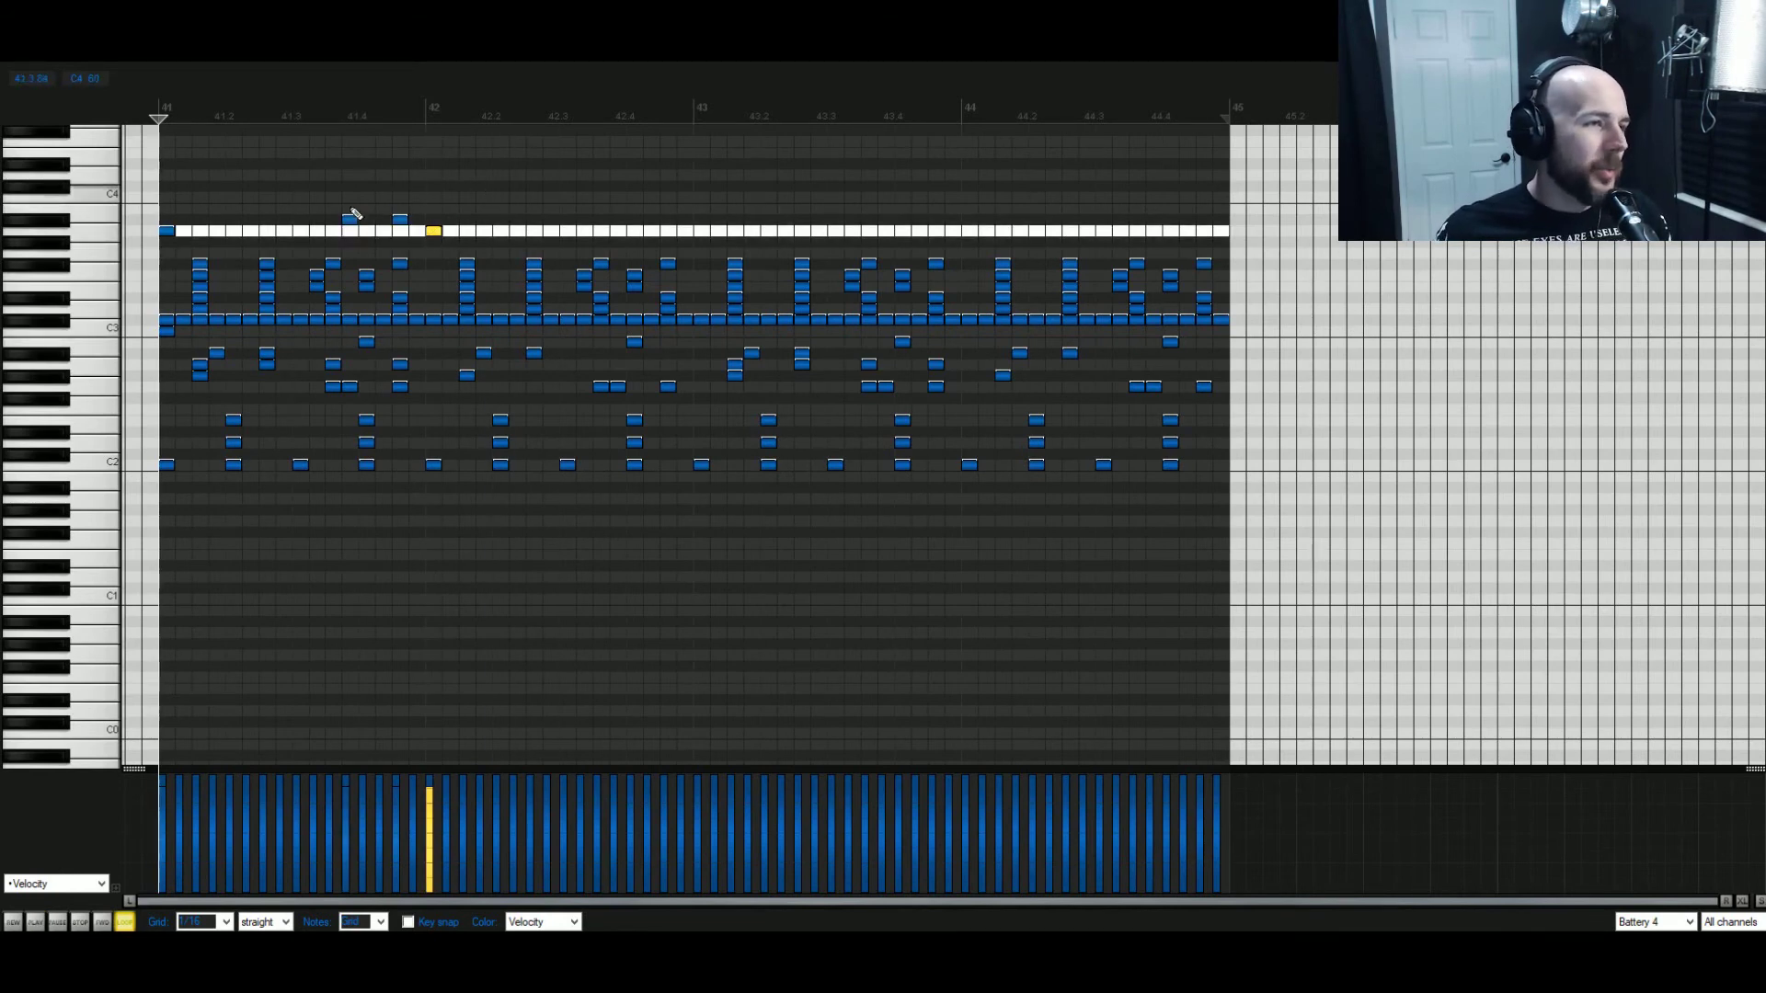
{"action": "left_click_drag", "start_coordinate": [350, 222], "coordinate": [366, 223]}
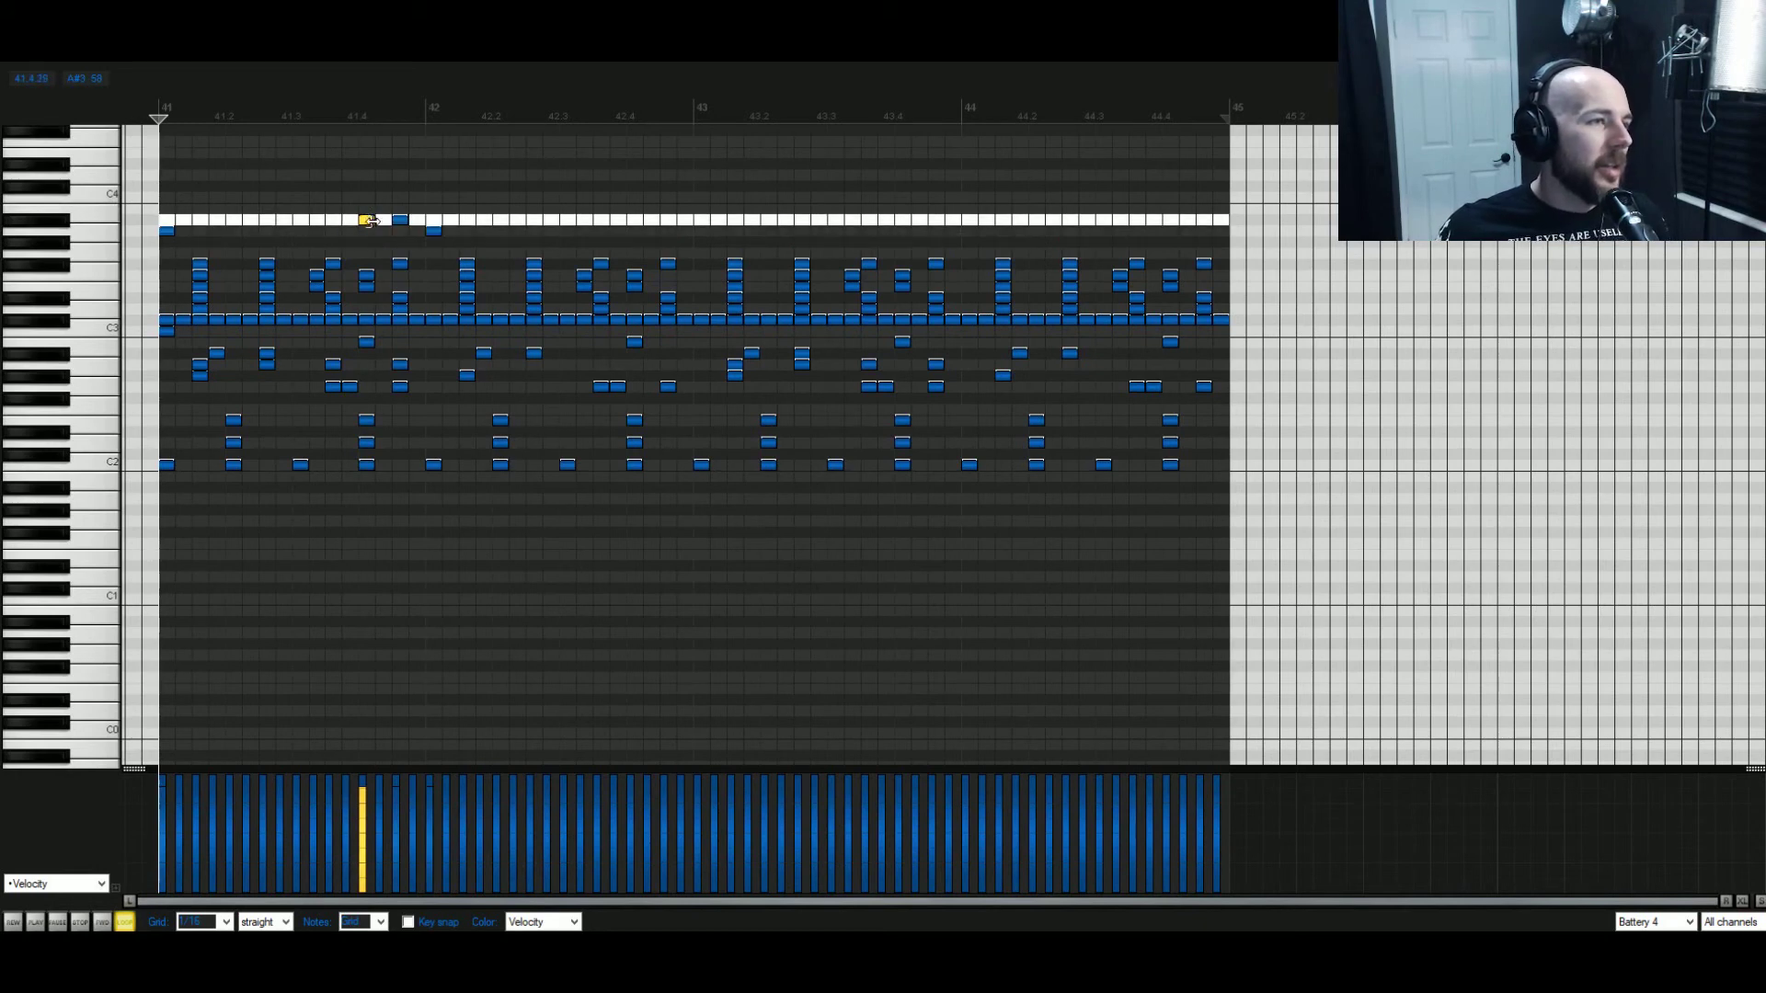
{"action": "key", "text": "space"}
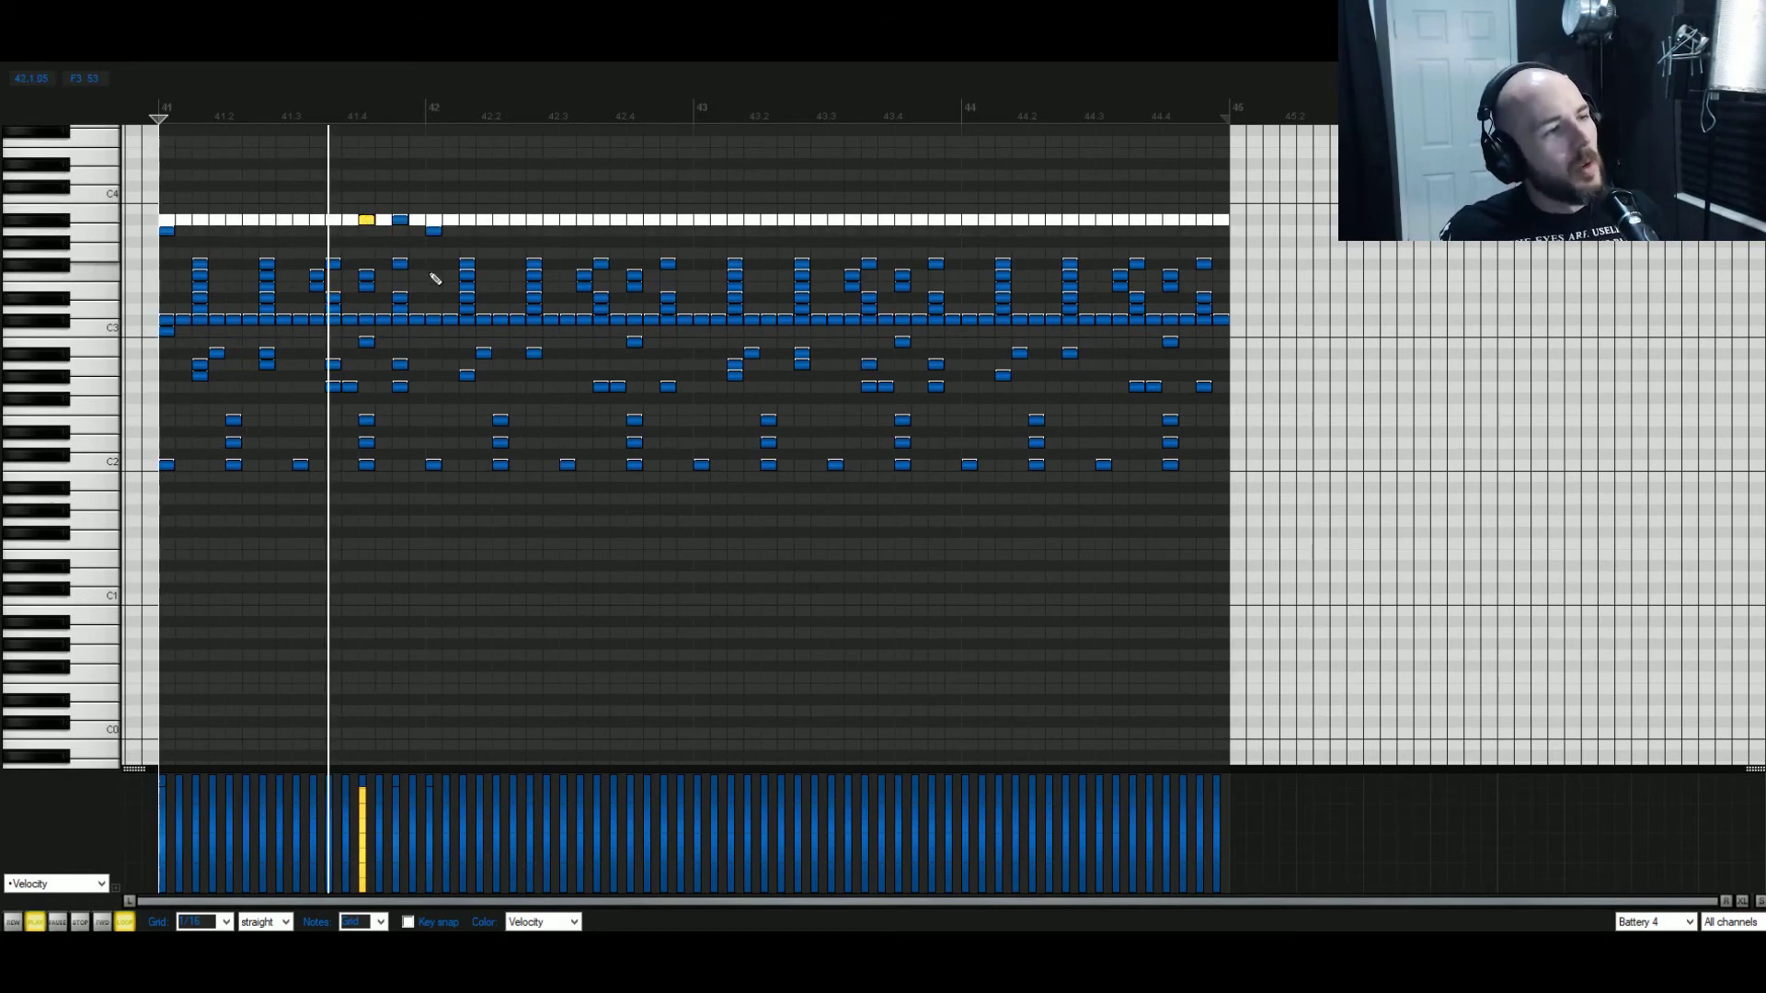
{"action": "key", "text": "space"}
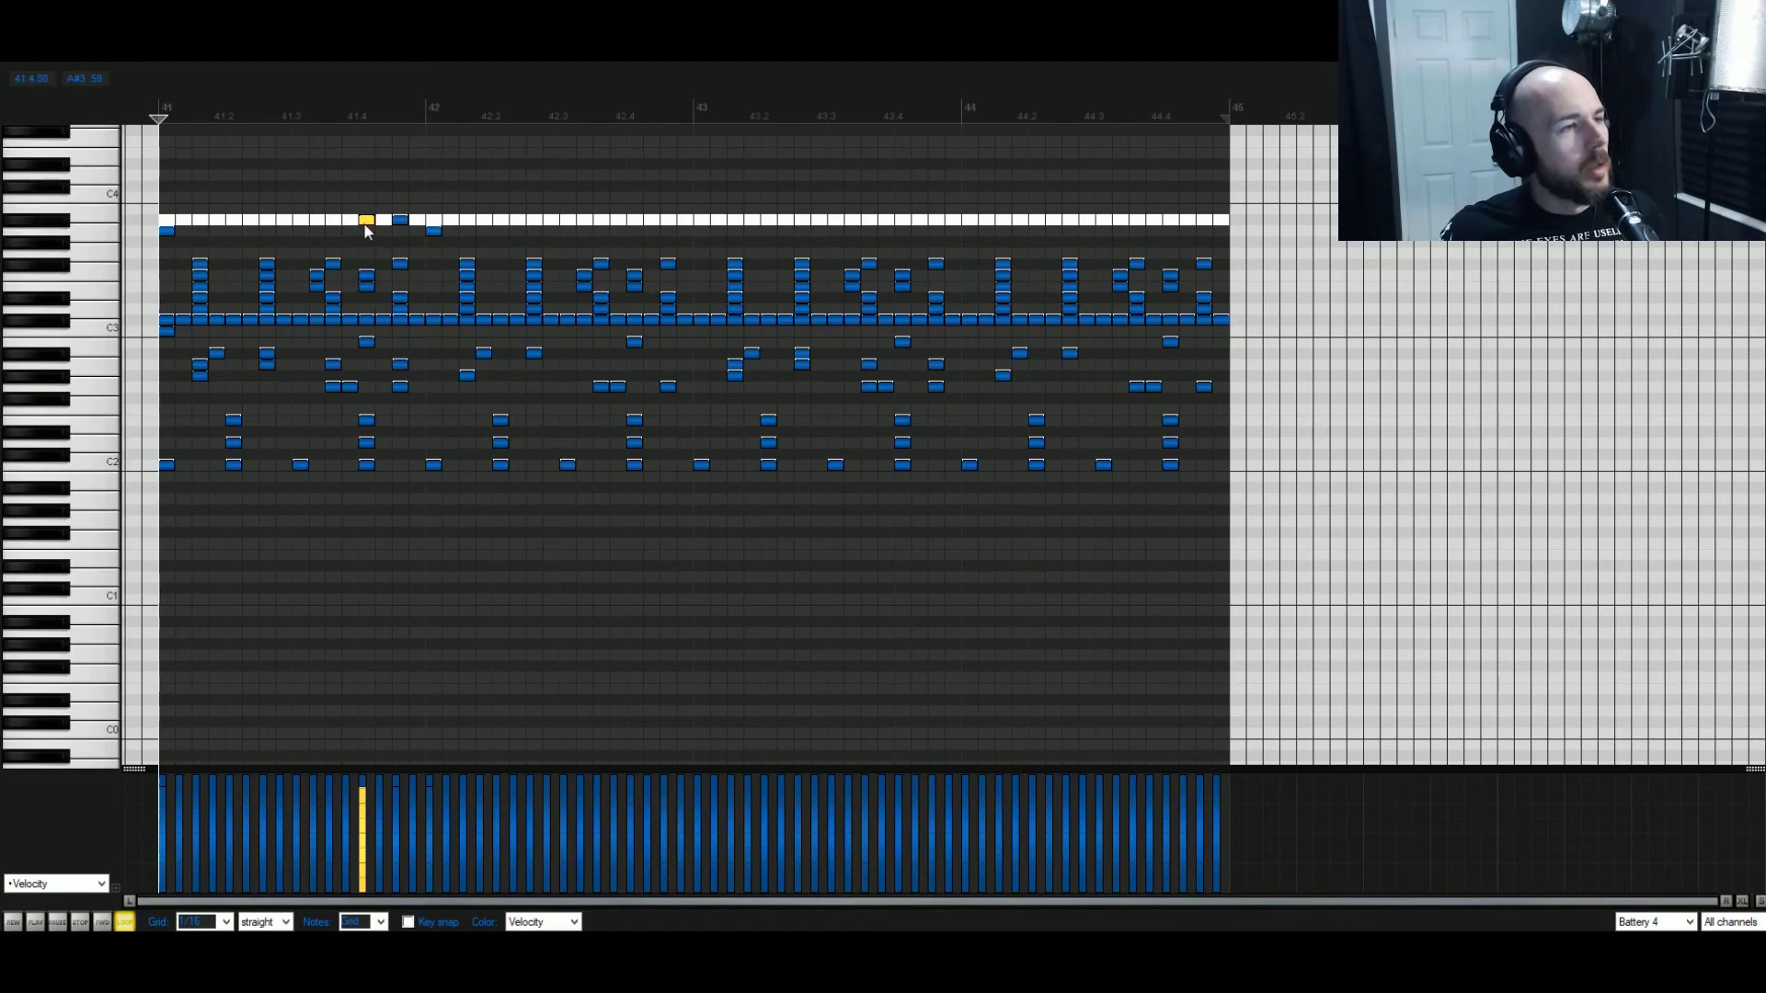
Move the earlier A#3 percussion note to the offbeat of beat 3 in bar 41 and audition it.
{"action": "left_click_drag", "start_coordinate": [365, 228], "coordinate": [328, 230]}
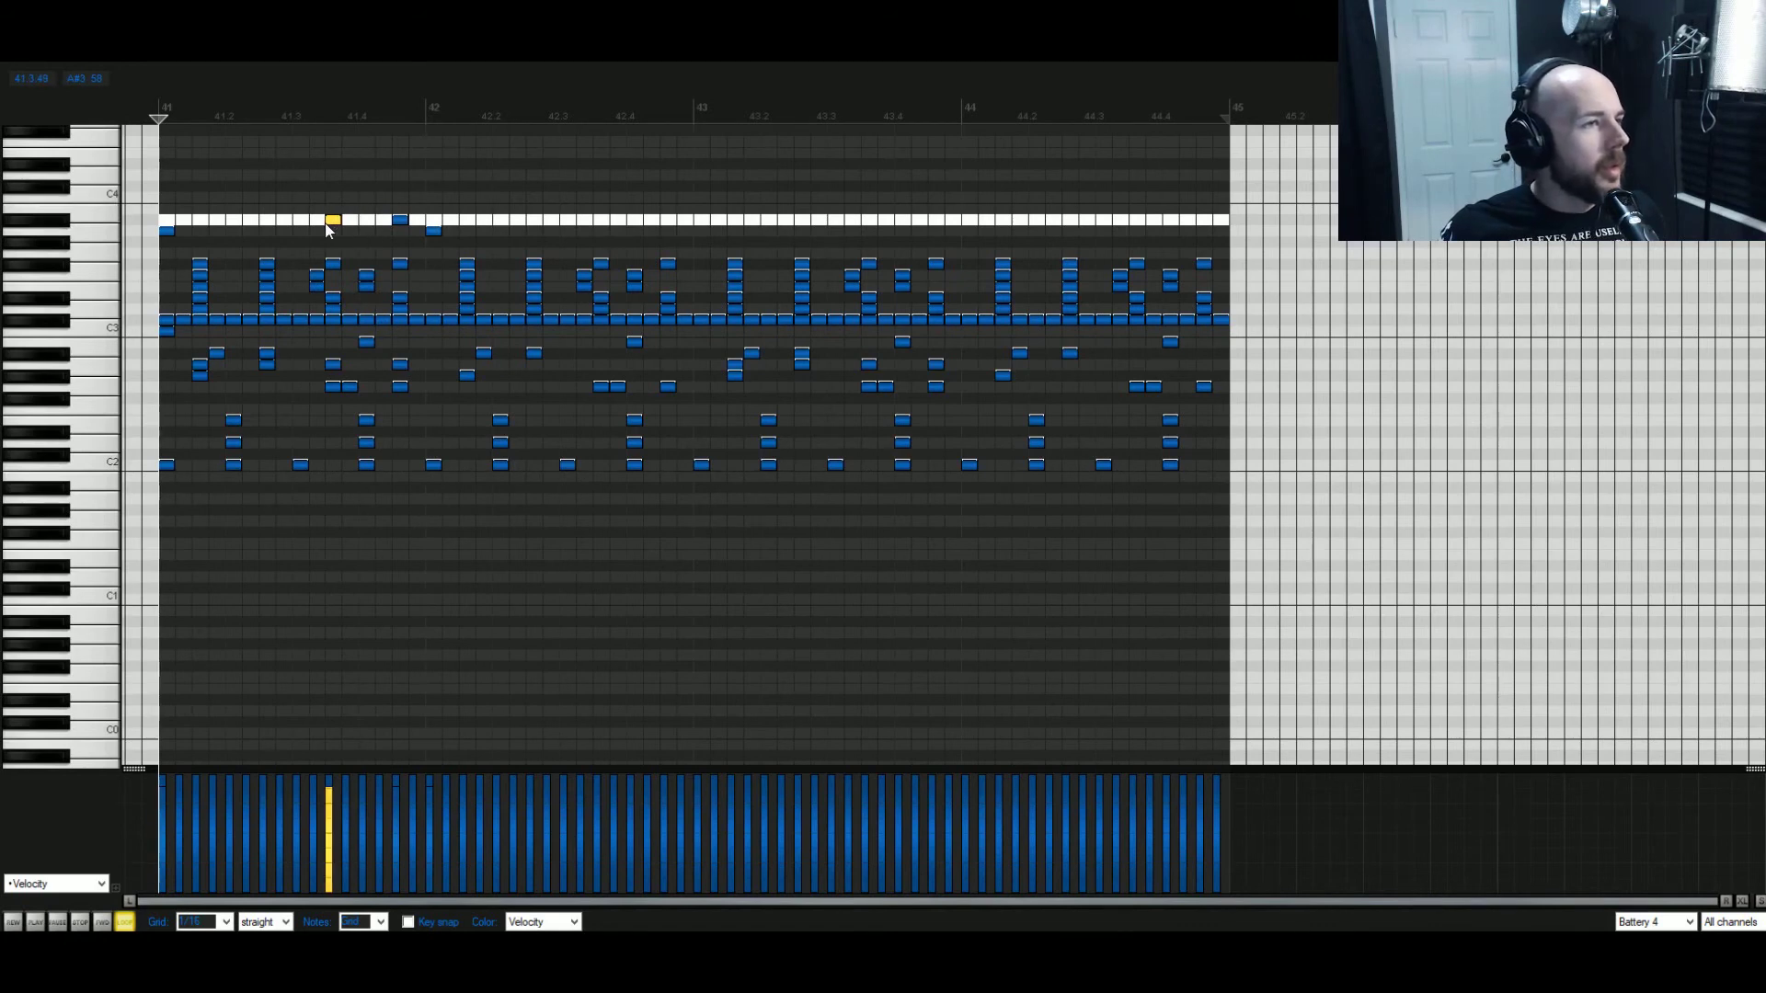
{"action": "key", "text": "space"}
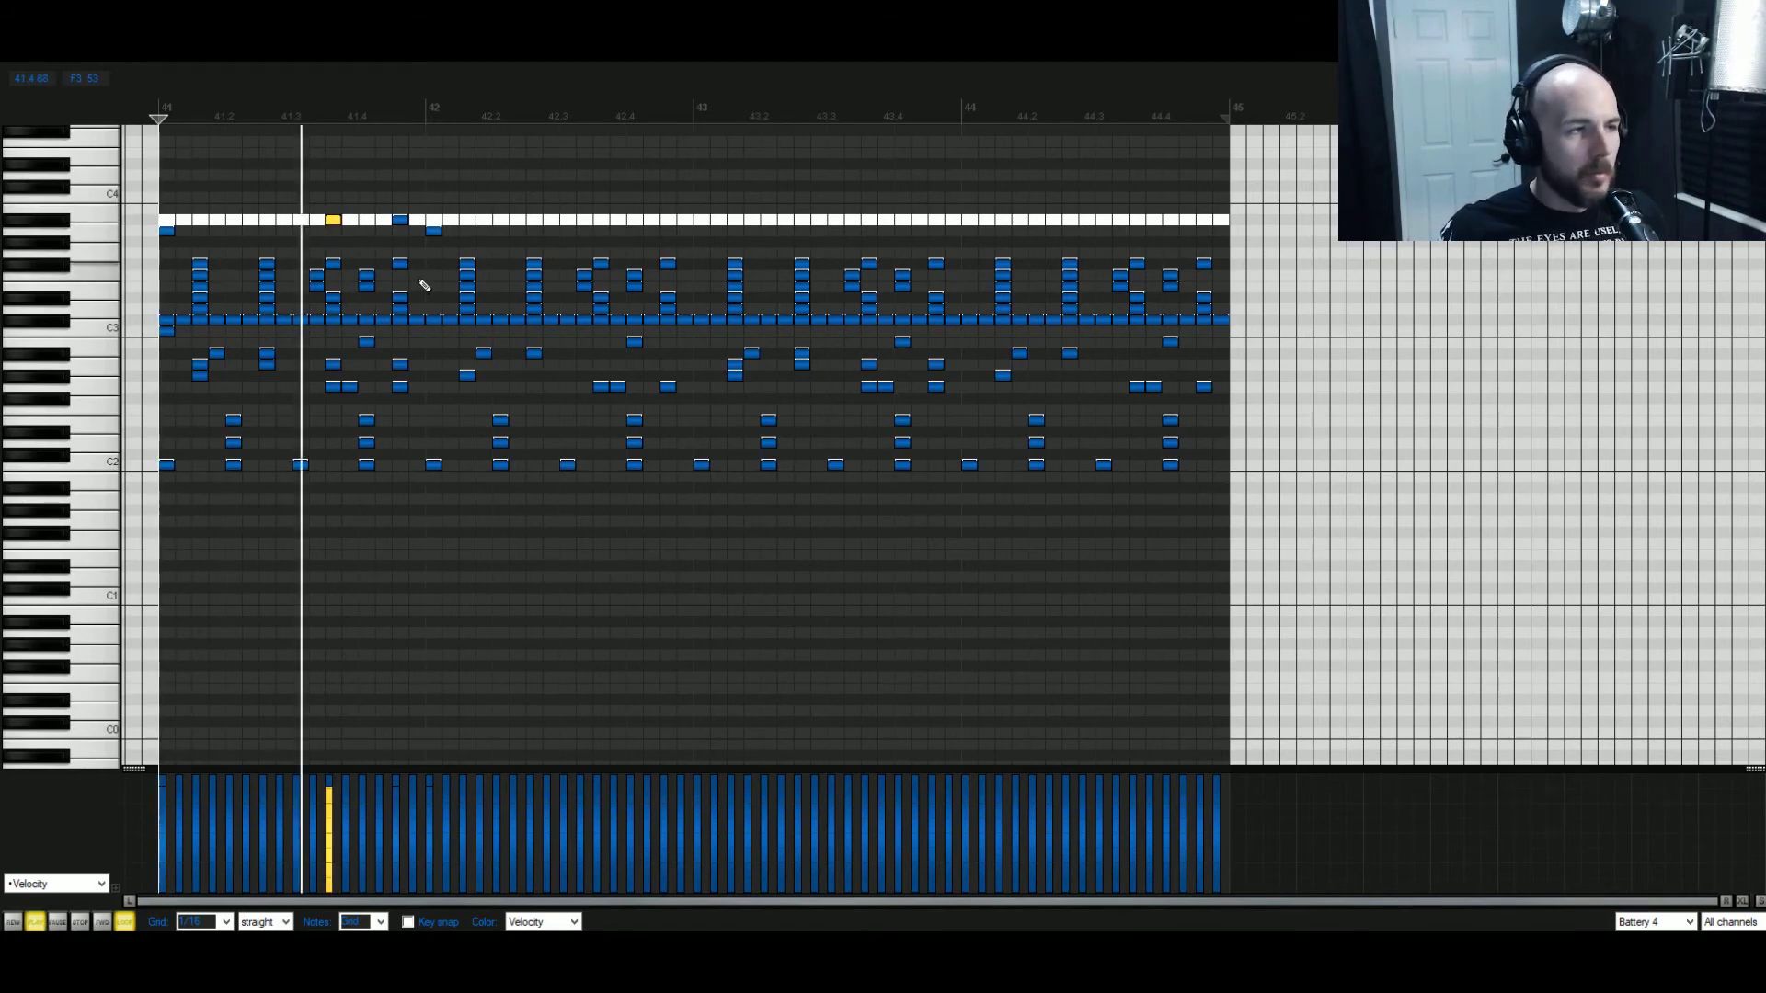
{"action": "key", "text": "space"}
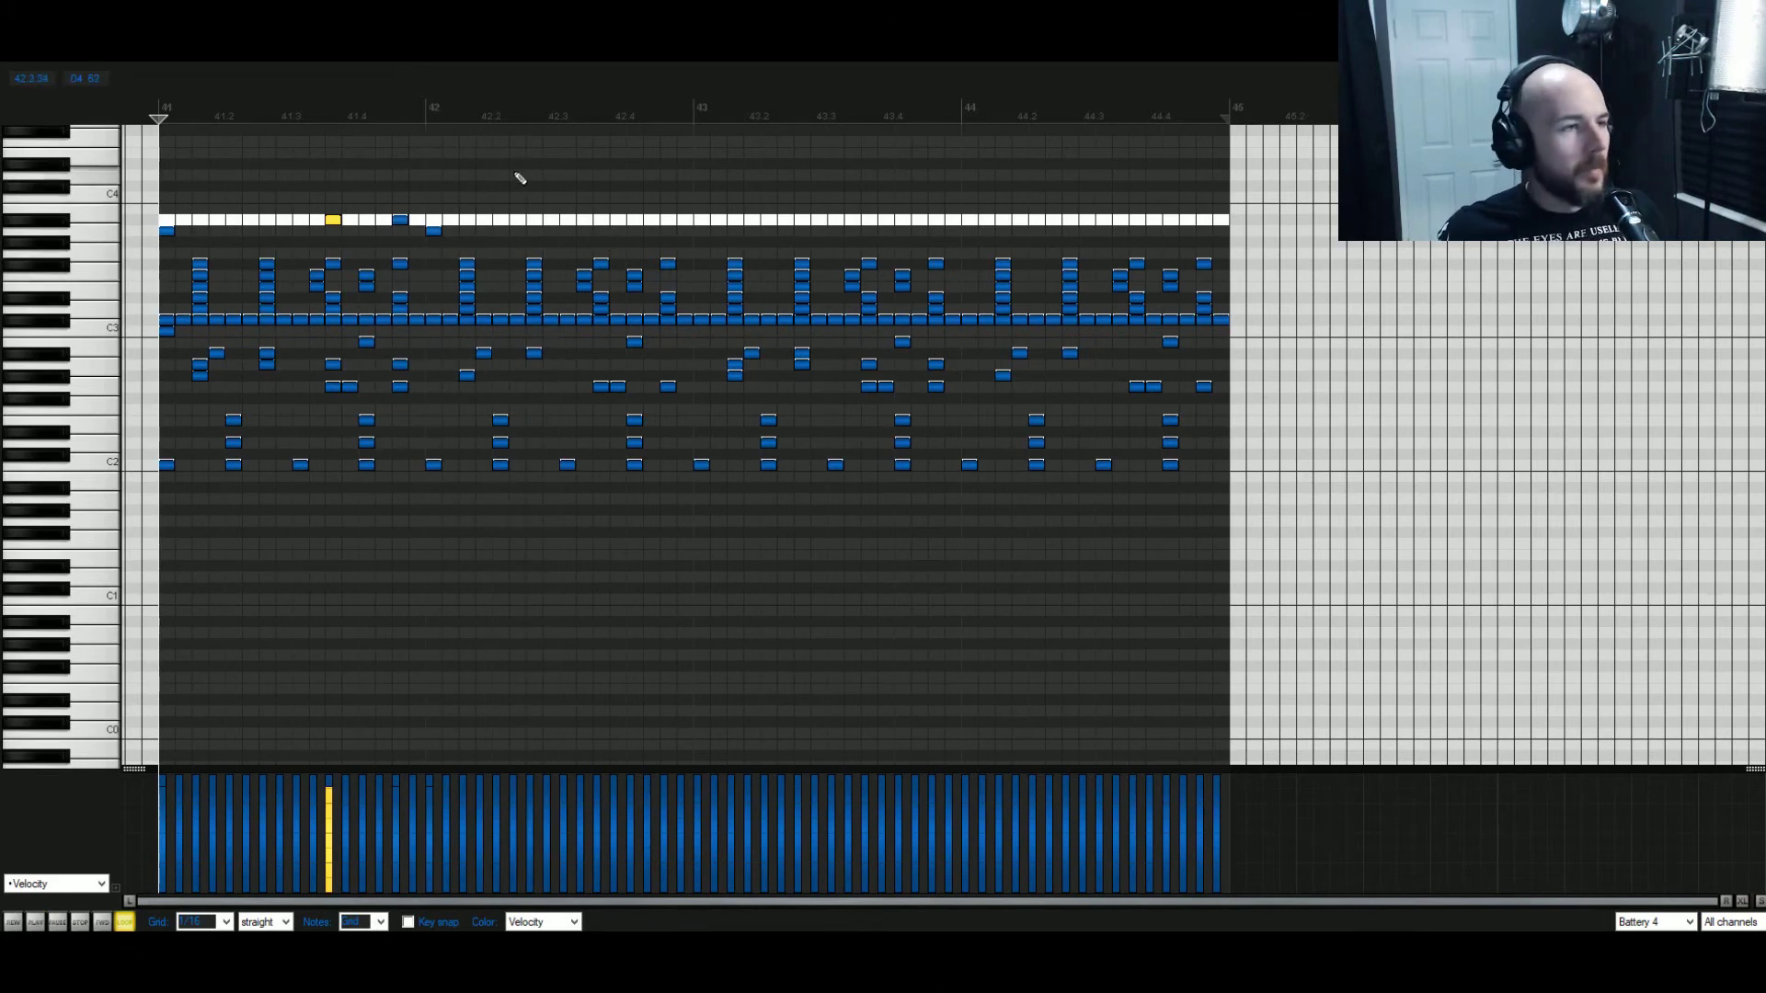
Repeat bar 41's A3 and A#3 percussion pattern across bars 42 to 44 and play the loop.
{"action": "left_click_drag", "start_coordinate": [513, 172], "coordinate": [976, 238]}
{"action": "key", "text": "Delete"}
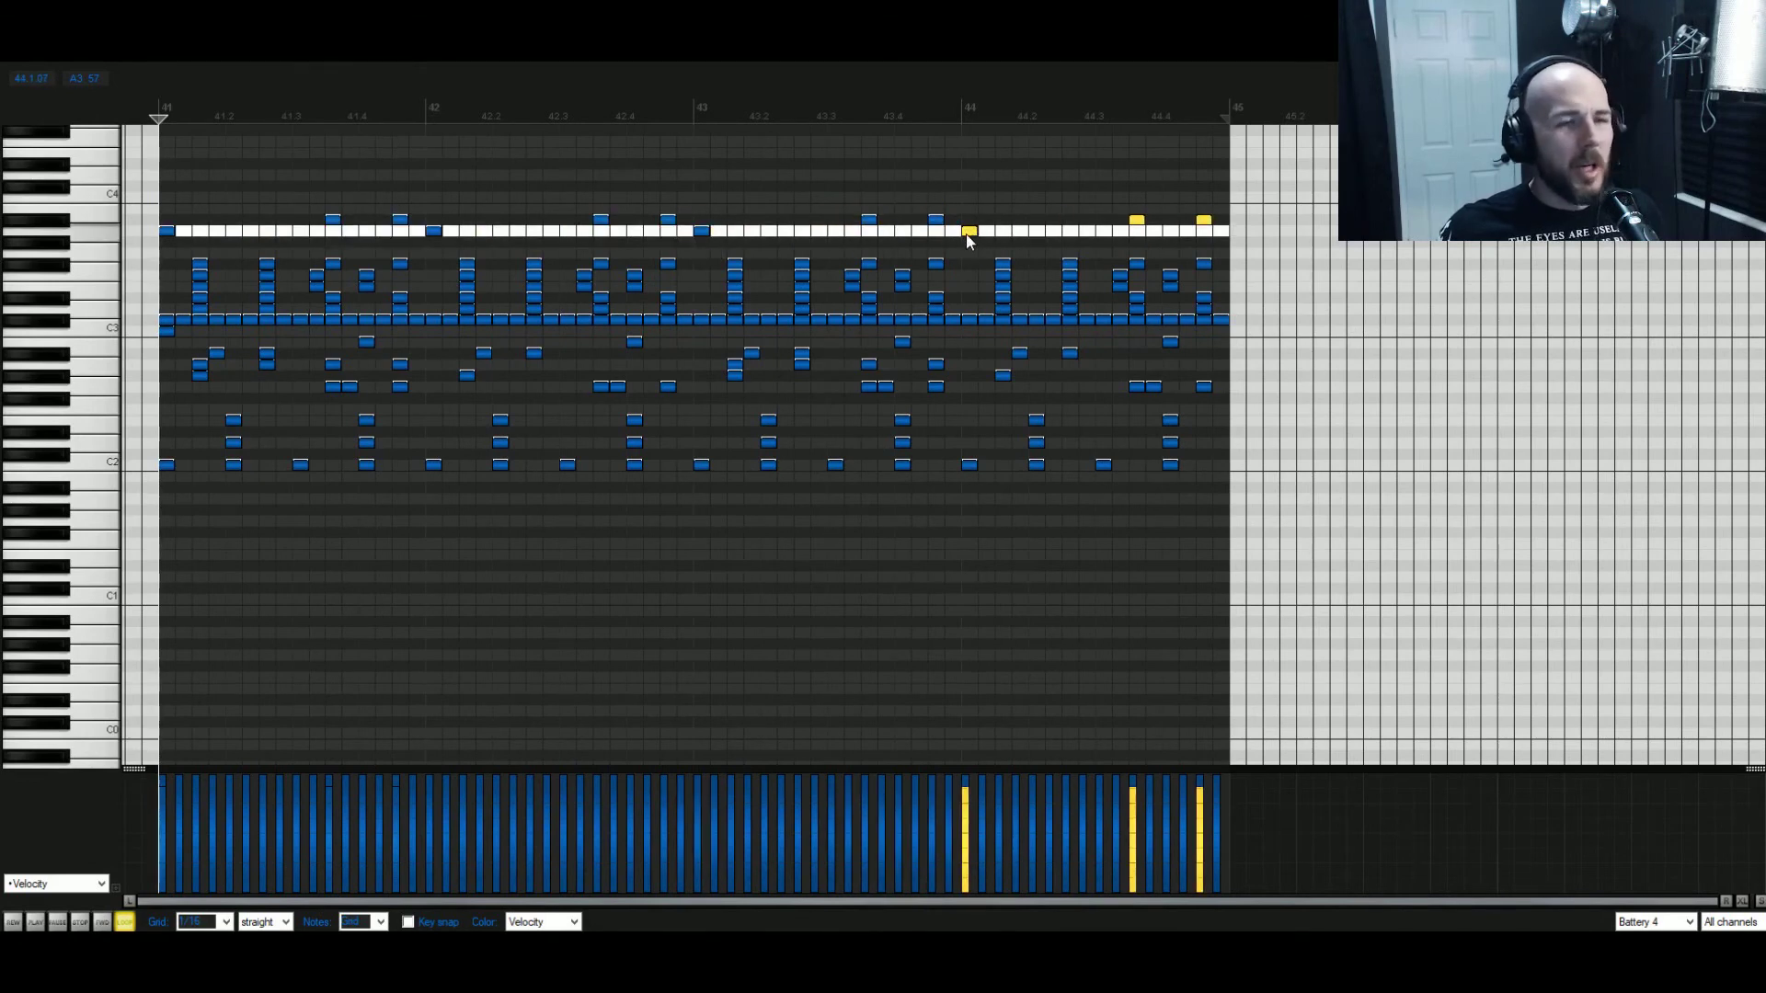
{"action": "key", "text": "space"}
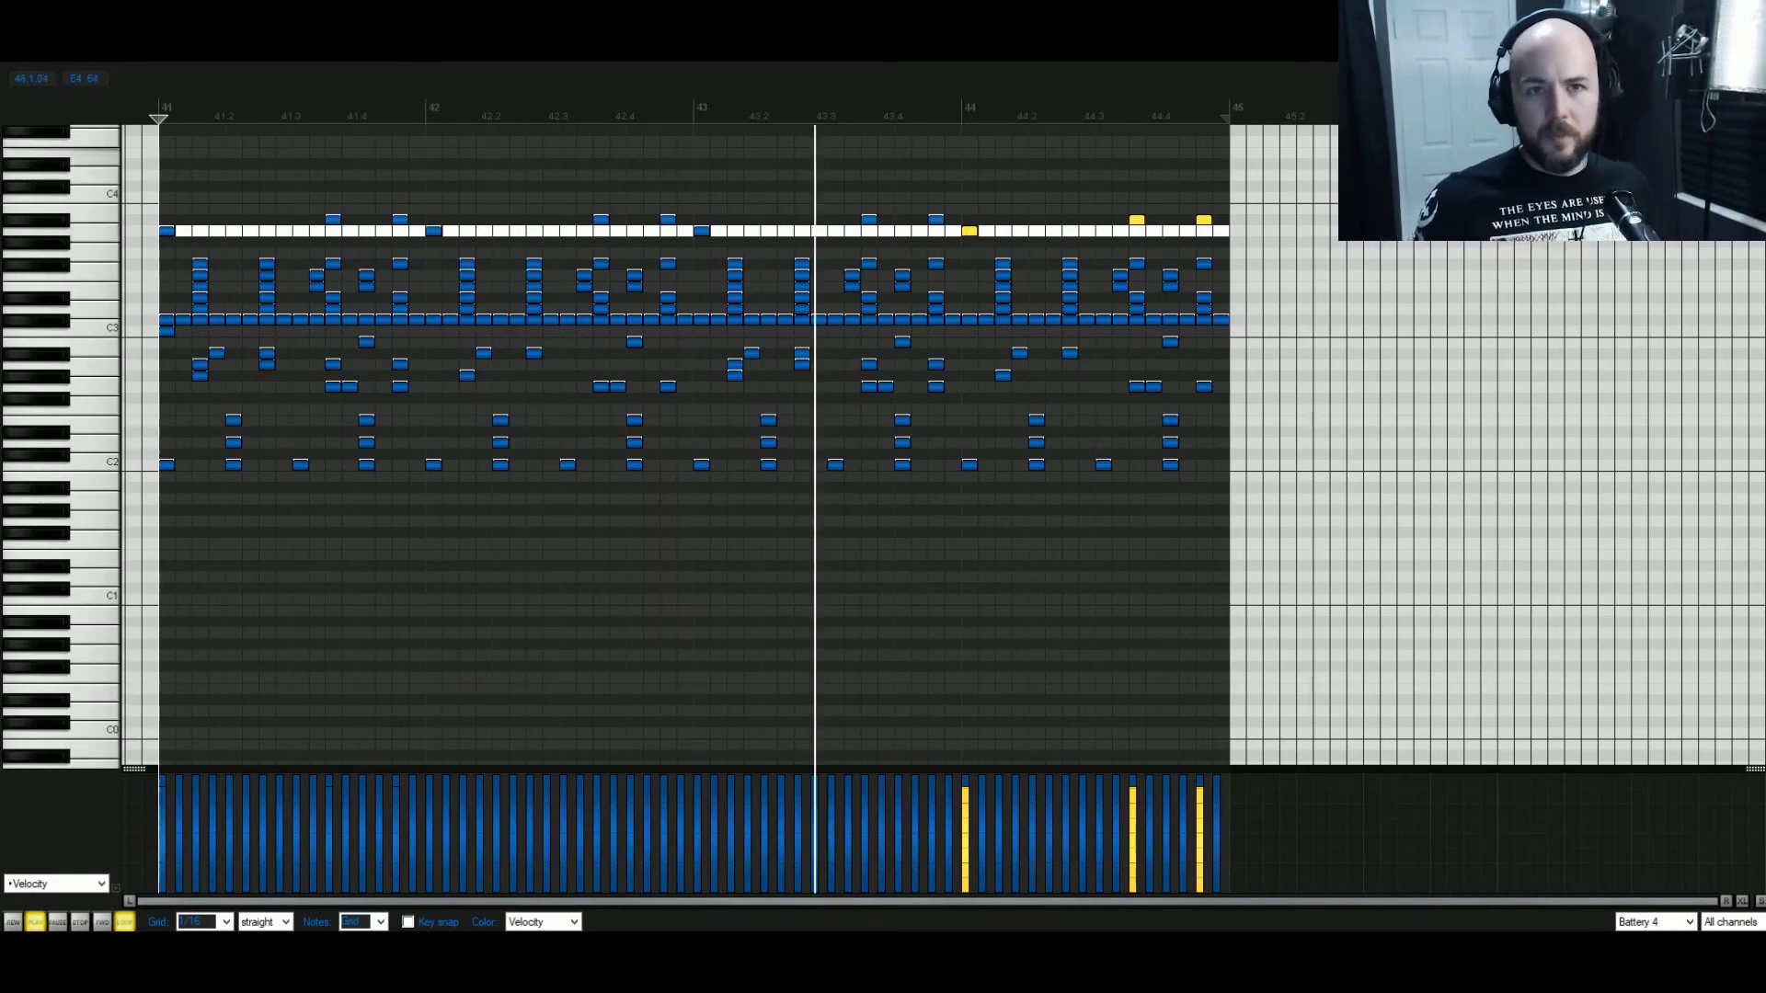
Unmute the Omnisphere MIDI 1 track and audition the drum loop together with the chords.
{"action": "key", "text": "Escape"}
{"action": "scroll", "coordinate": [998, 522], "scroll_direction": "up", "scroll_amount": 10}
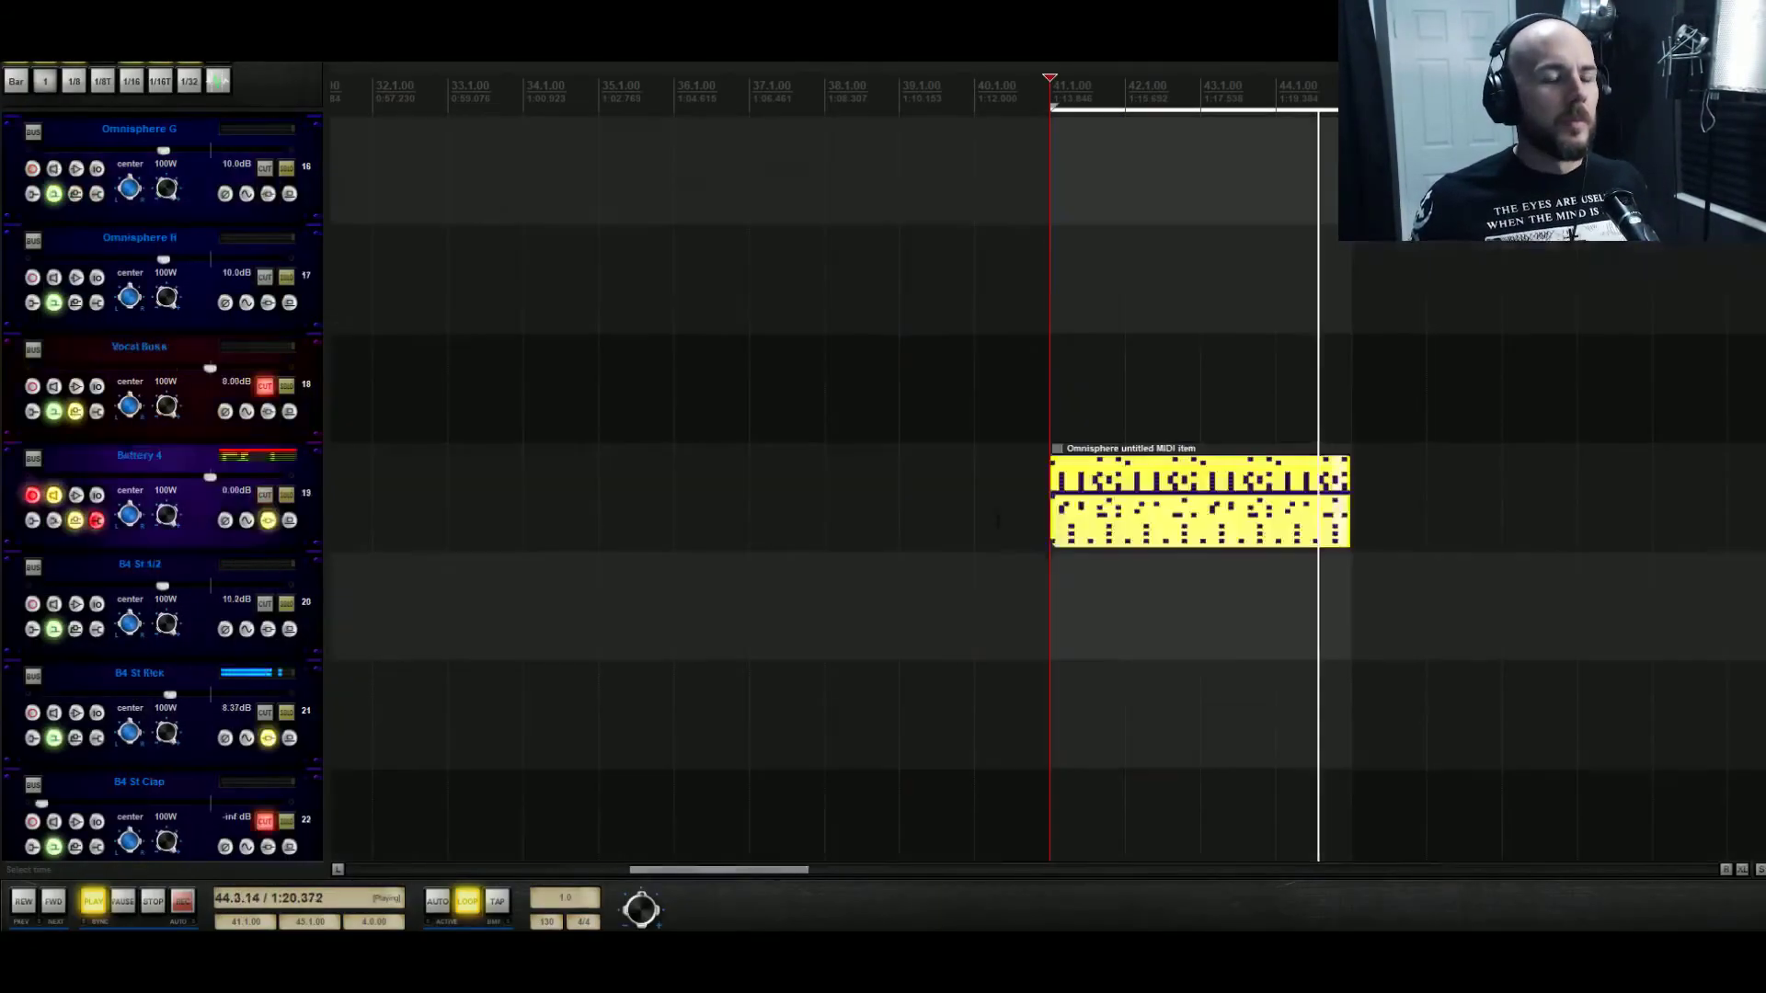
{"action": "scroll", "coordinate": [999, 523], "scroll_direction": "up", "scroll_amount": 5}
{"action": "key", "text": "space"}
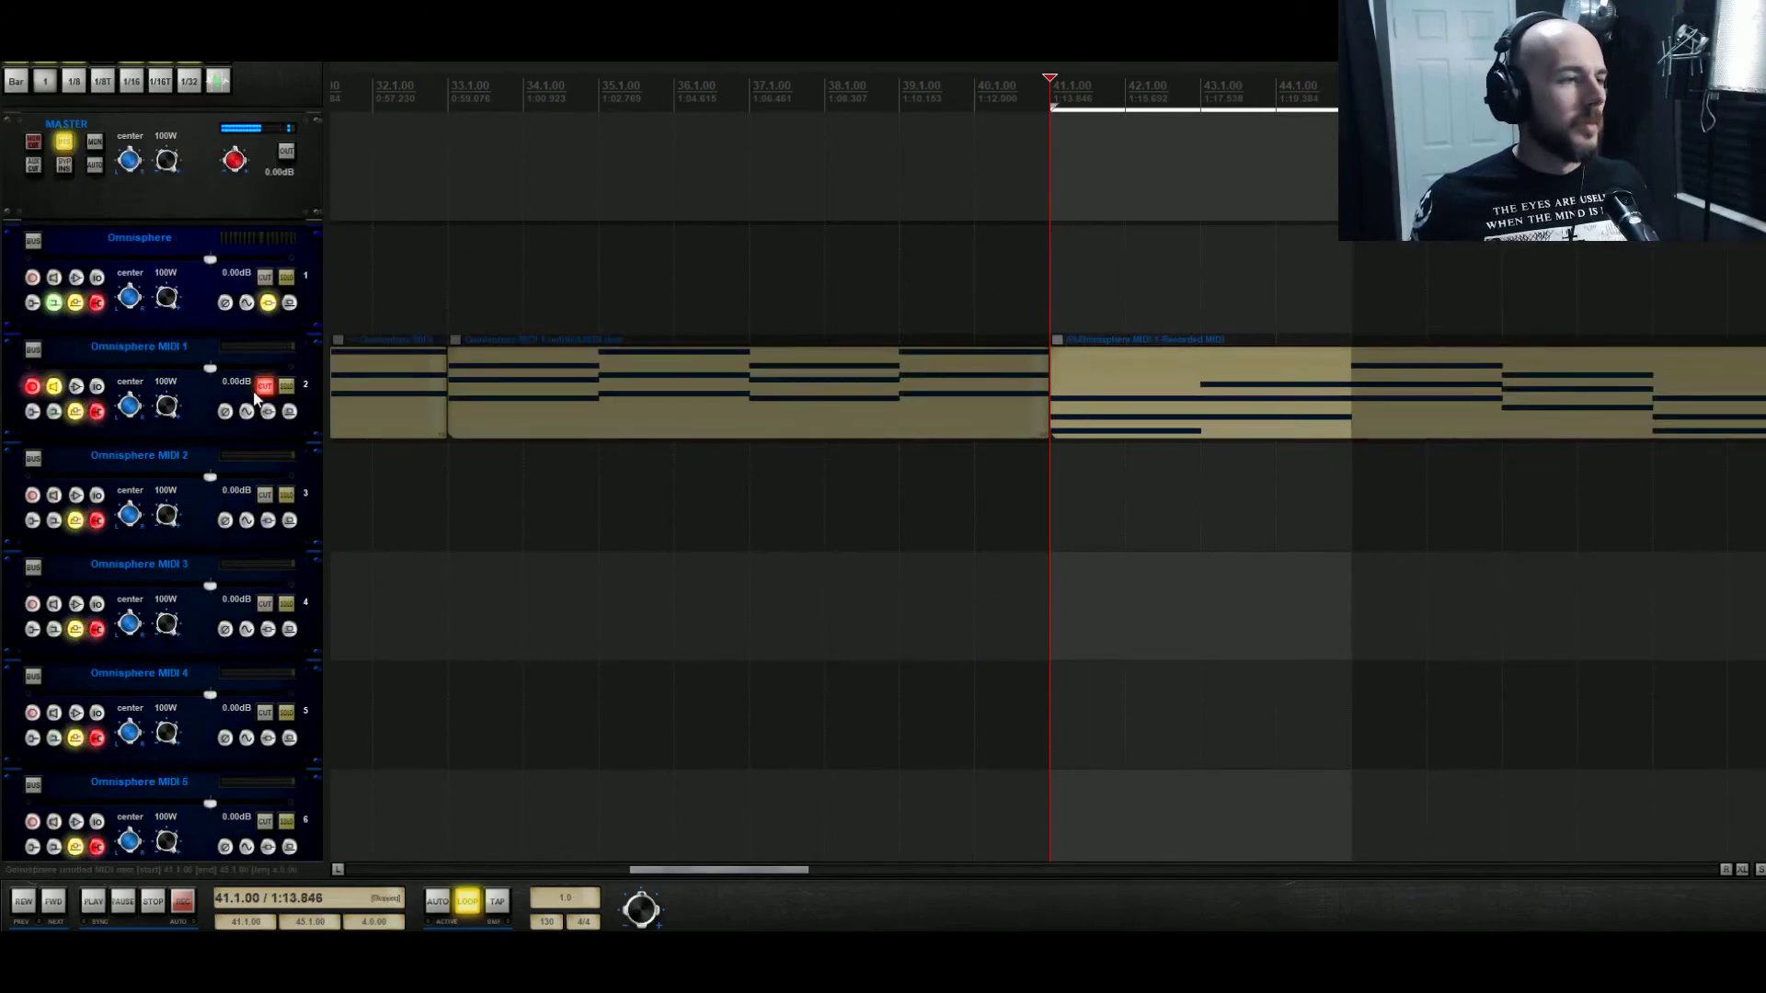
{"action": "key", "text": "space"}
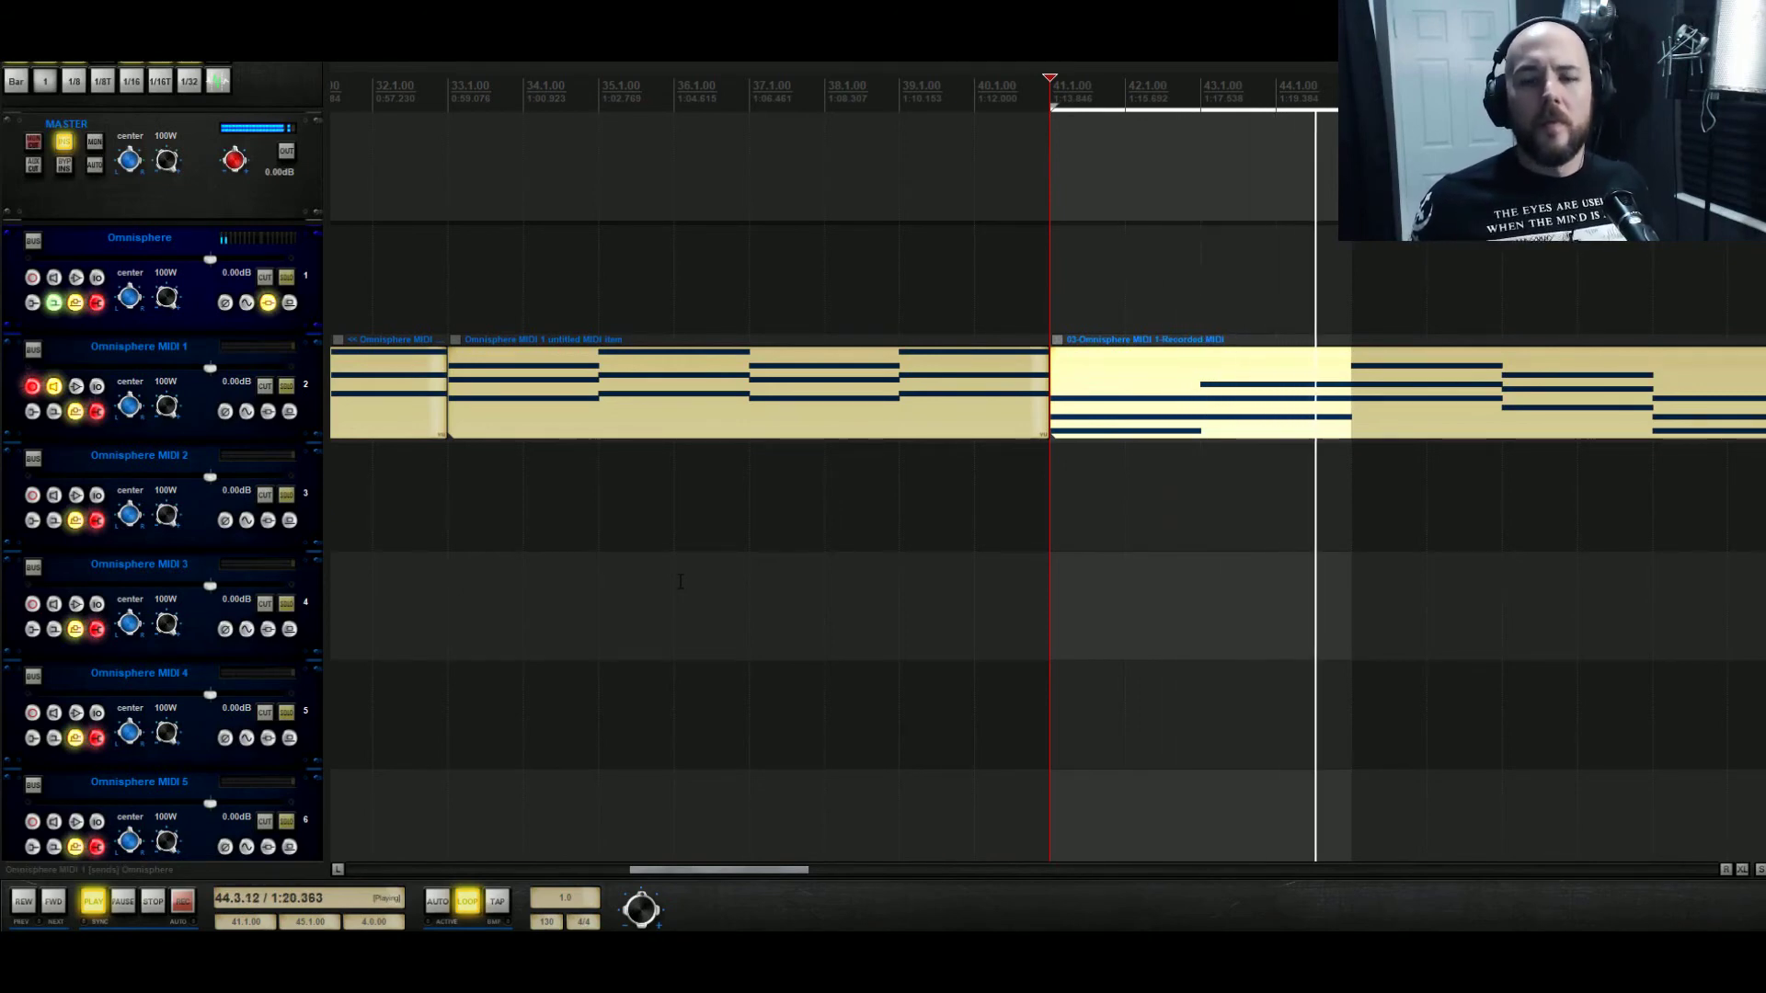
{"action": "key", "text": "space"}
Extend the Battery 4 MIDI item to bar 49 and set the loop range from bar 41 to bar 49.
{"action": "scroll", "coordinate": [681, 582], "scroll_direction": "down", "scroll_amount": 15}
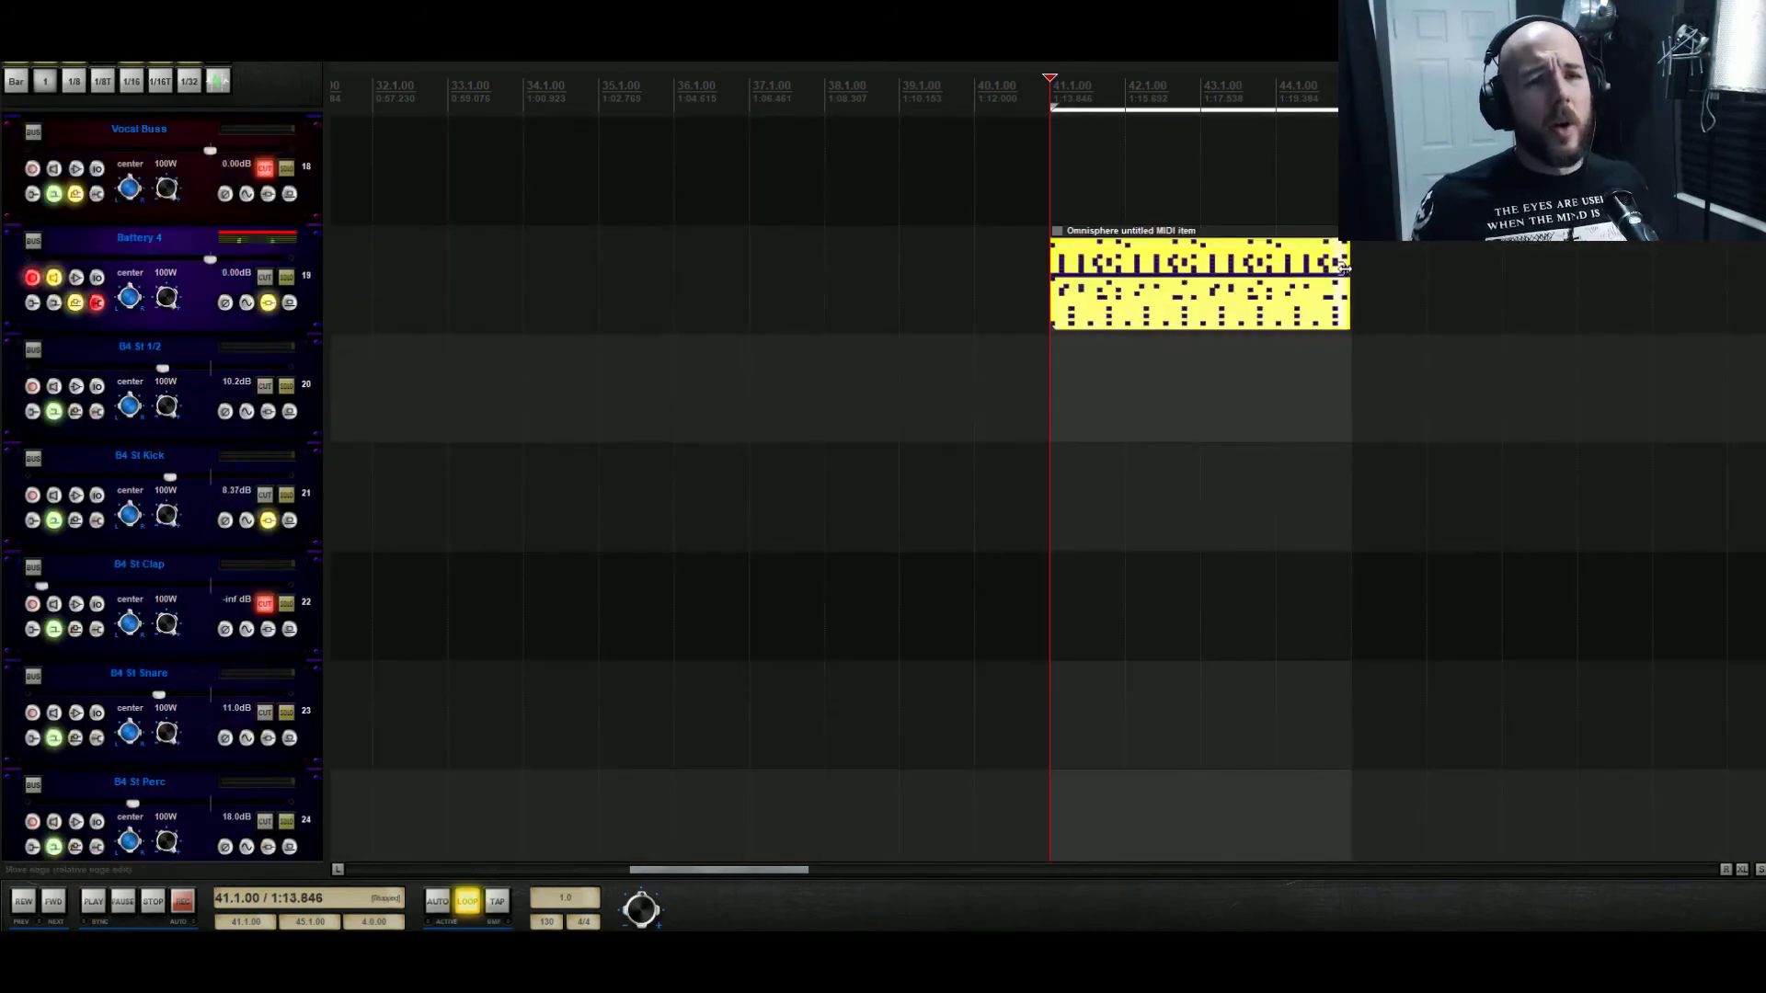
{"action": "left_click_drag", "start_coordinate": [1344, 267], "coordinate": [1363, 319]}
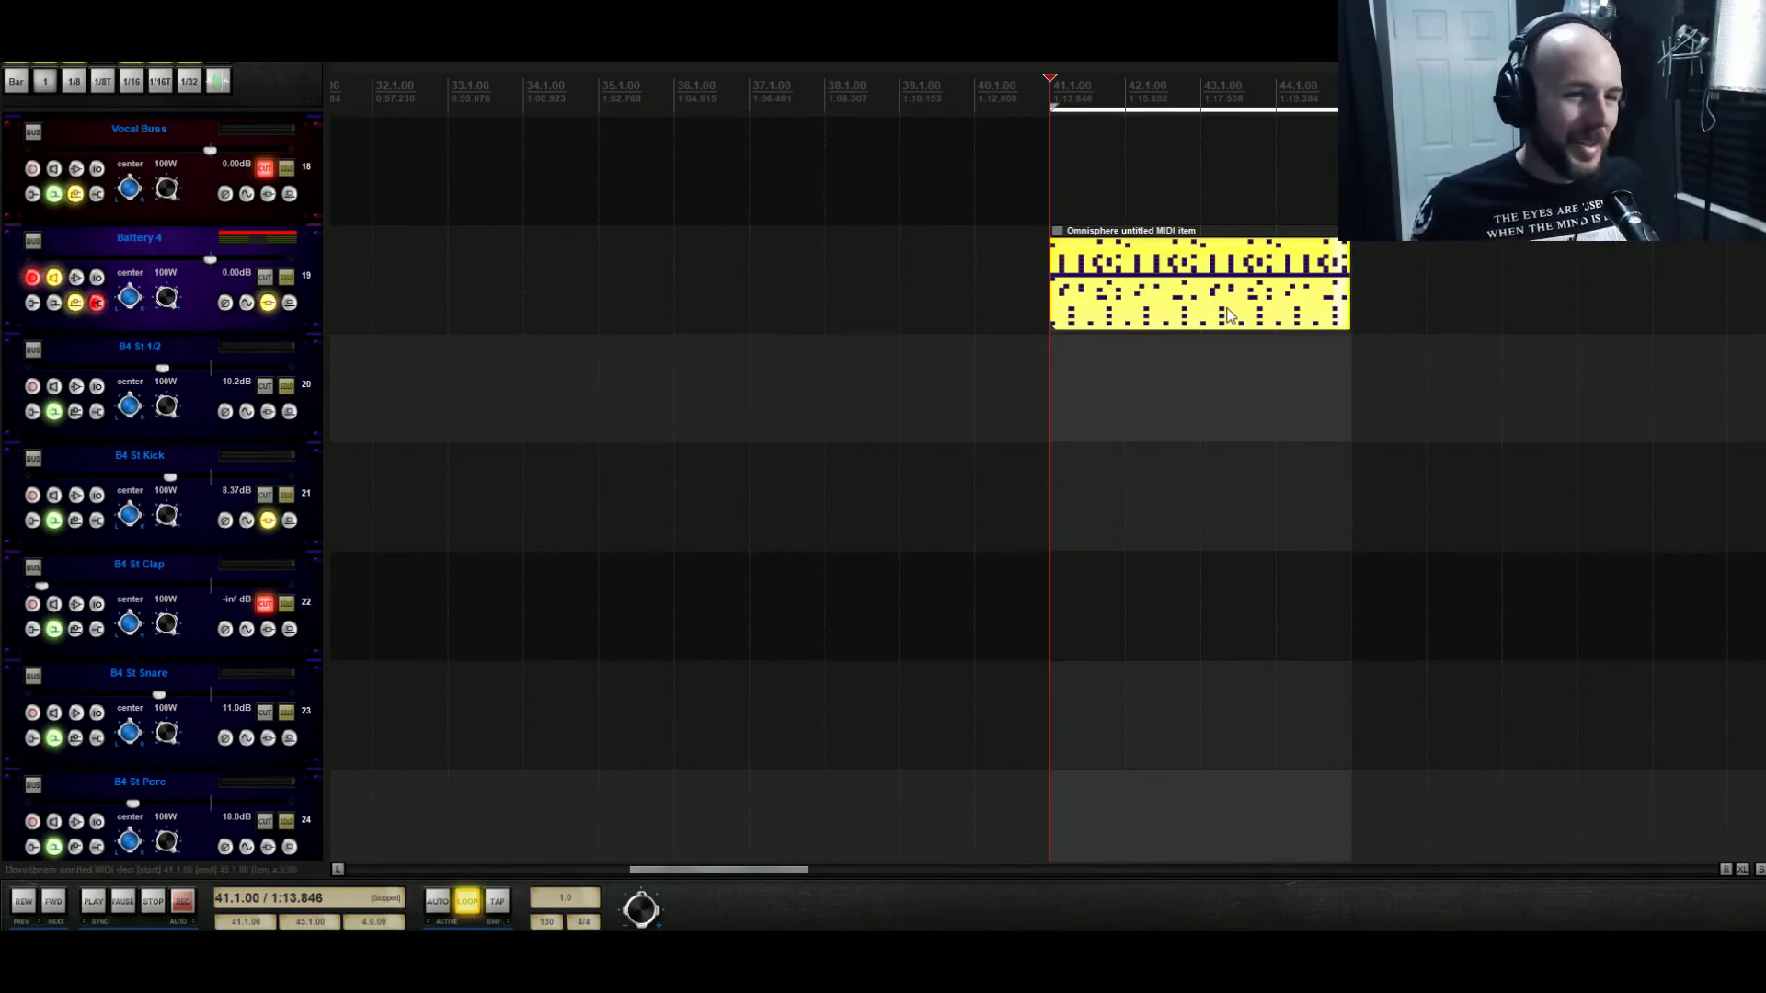
{"action": "left_click_drag", "start_coordinate": [1348, 308], "coordinate": [1650, 308]}
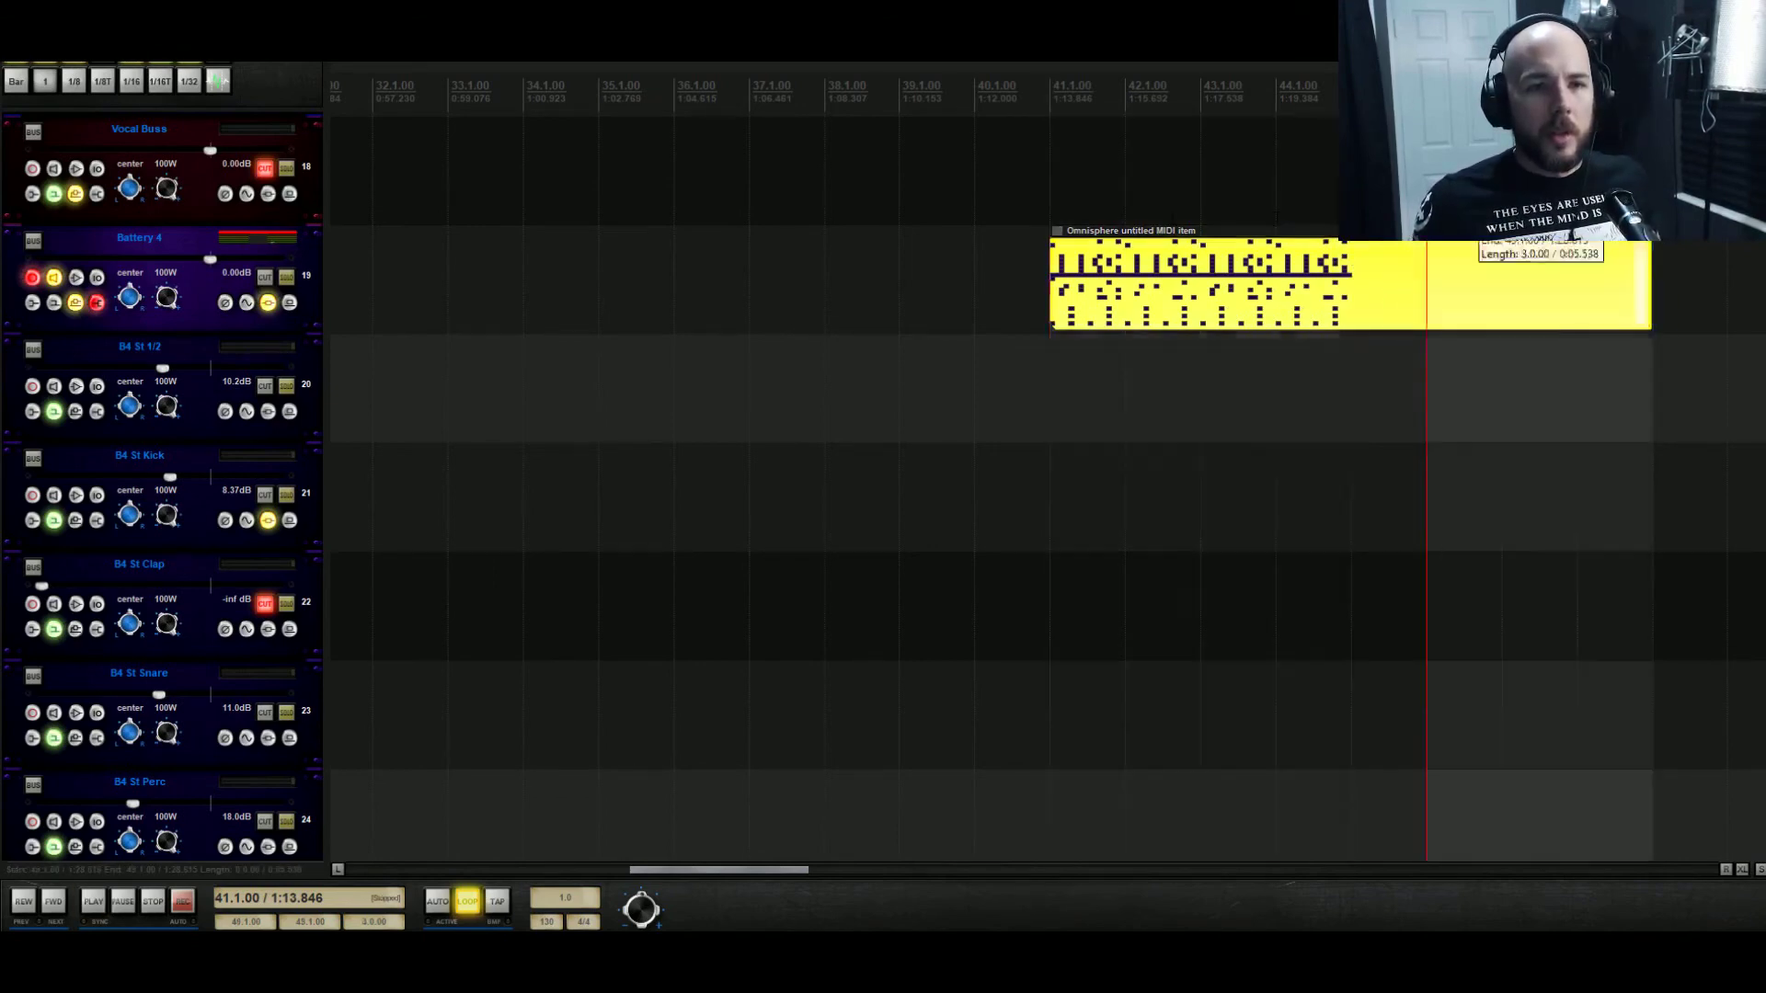
{"action": "left_click_drag", "start_coordinate": [1464, 208], "coordinate": [1040, 239]}
Duplicate the four-bar drum pattern into bars 45 to 48 and delete the copied crash note at the start of bar 45.
{"action": "double_click", "coordinate": [1055, 265]}
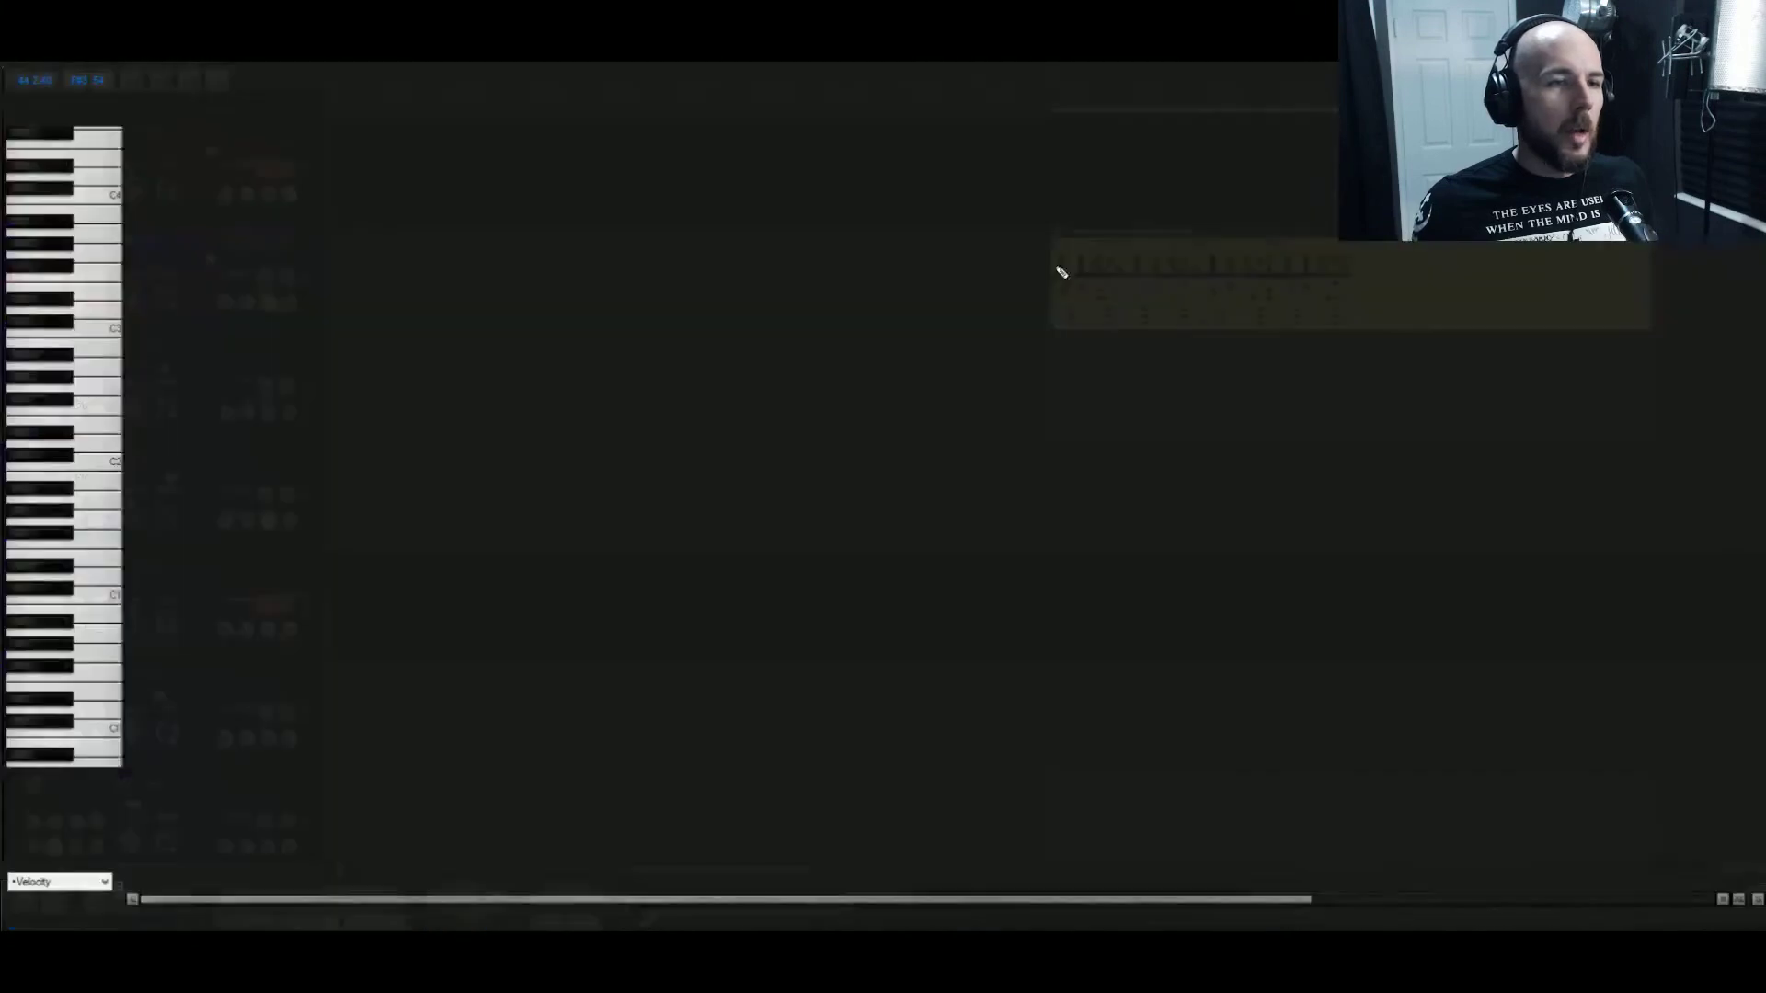
{"action": "left_click_drag", "start_coordinate": [1361, 174], "coordinate": [1242, 476]}
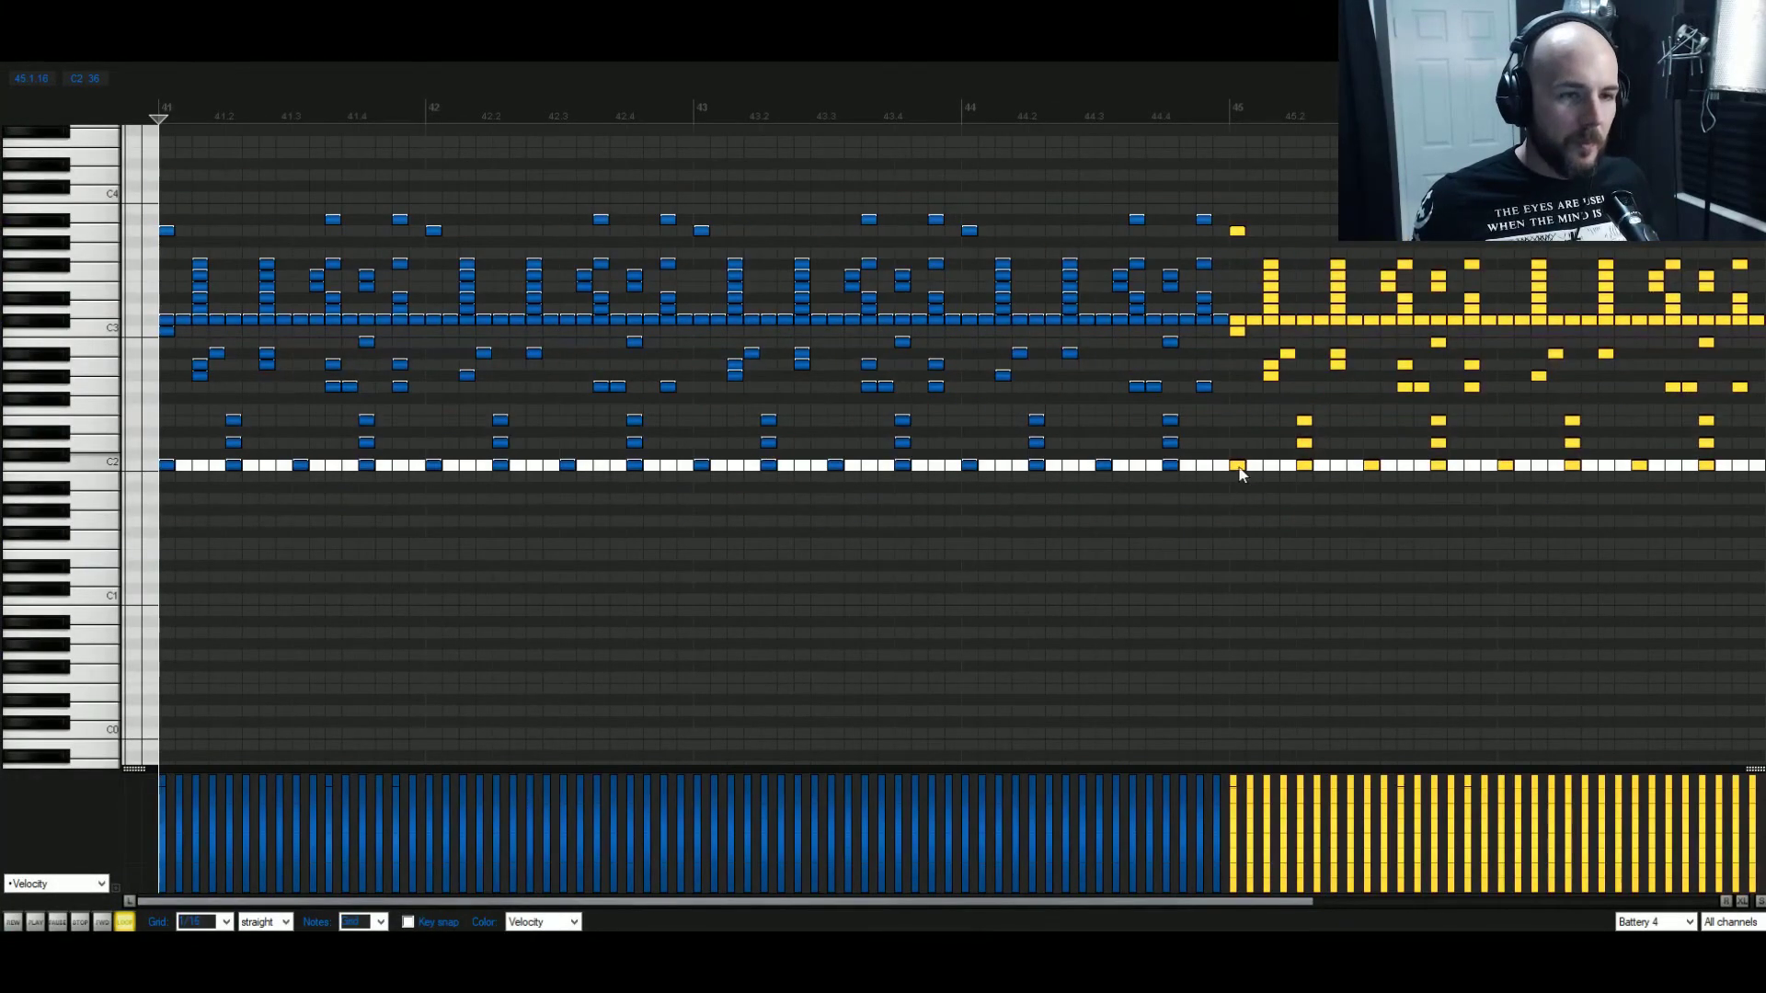
{"action": "left_click", "coordinate": [1236, 333]}
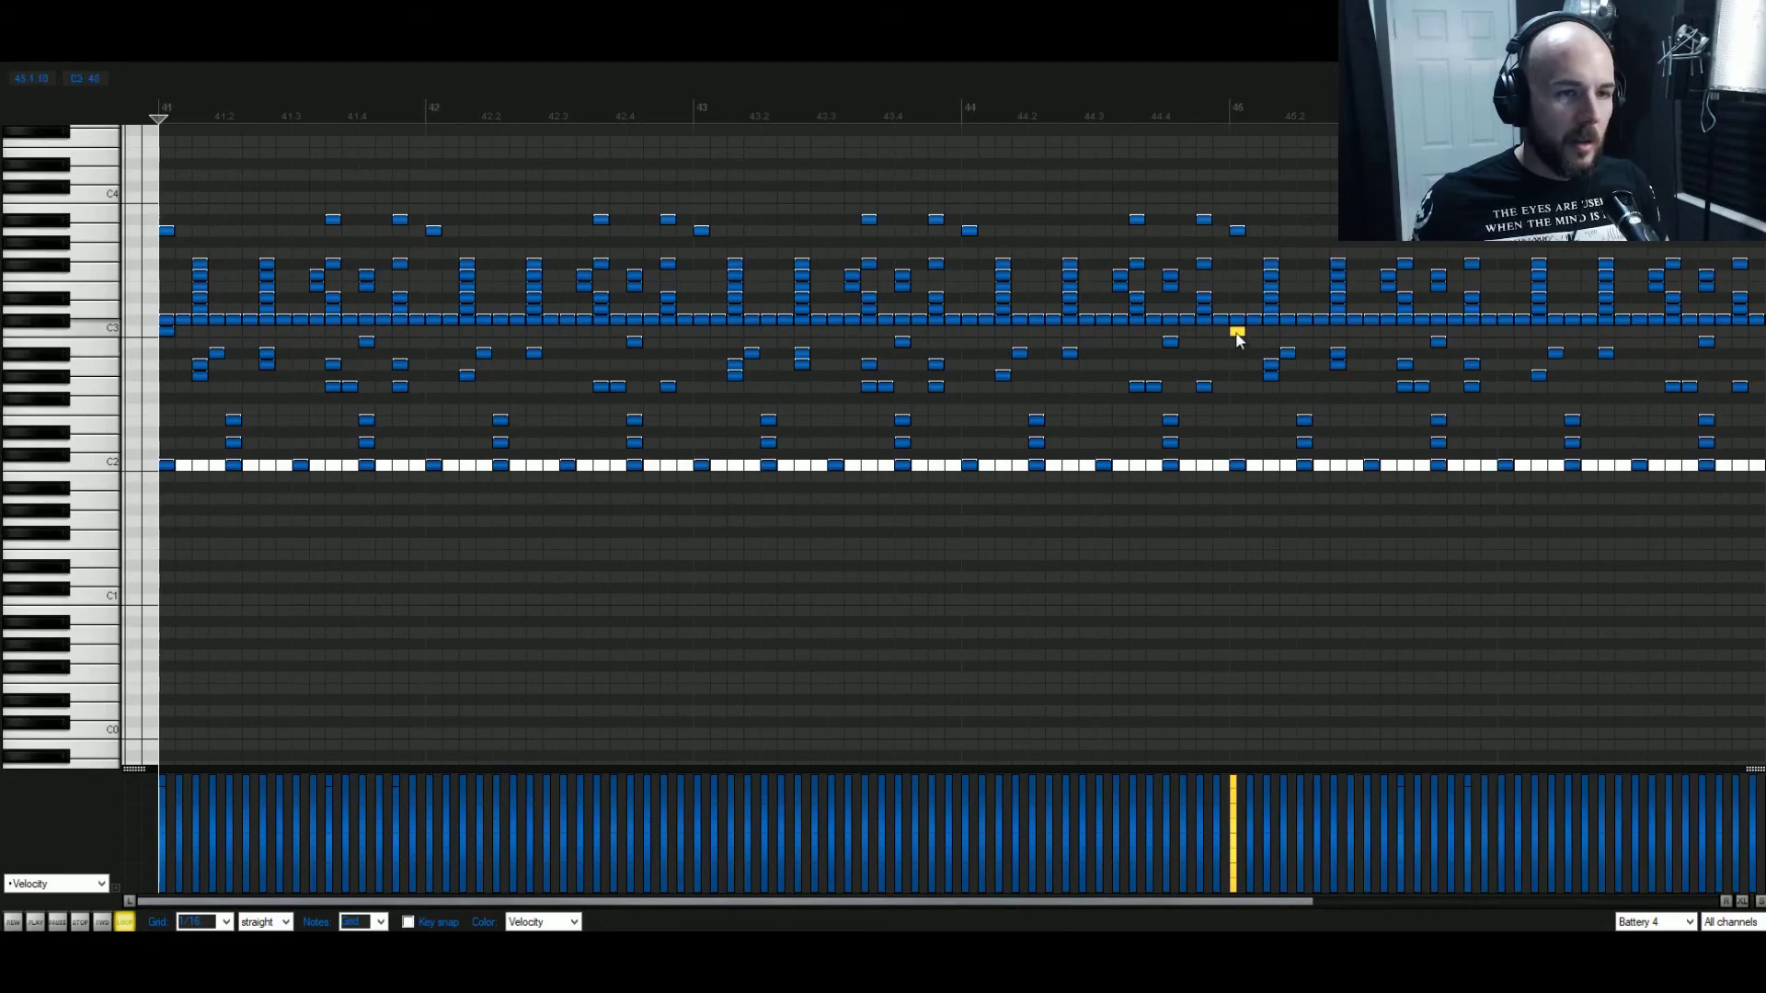
{"action": "key", "text": "Delete"}
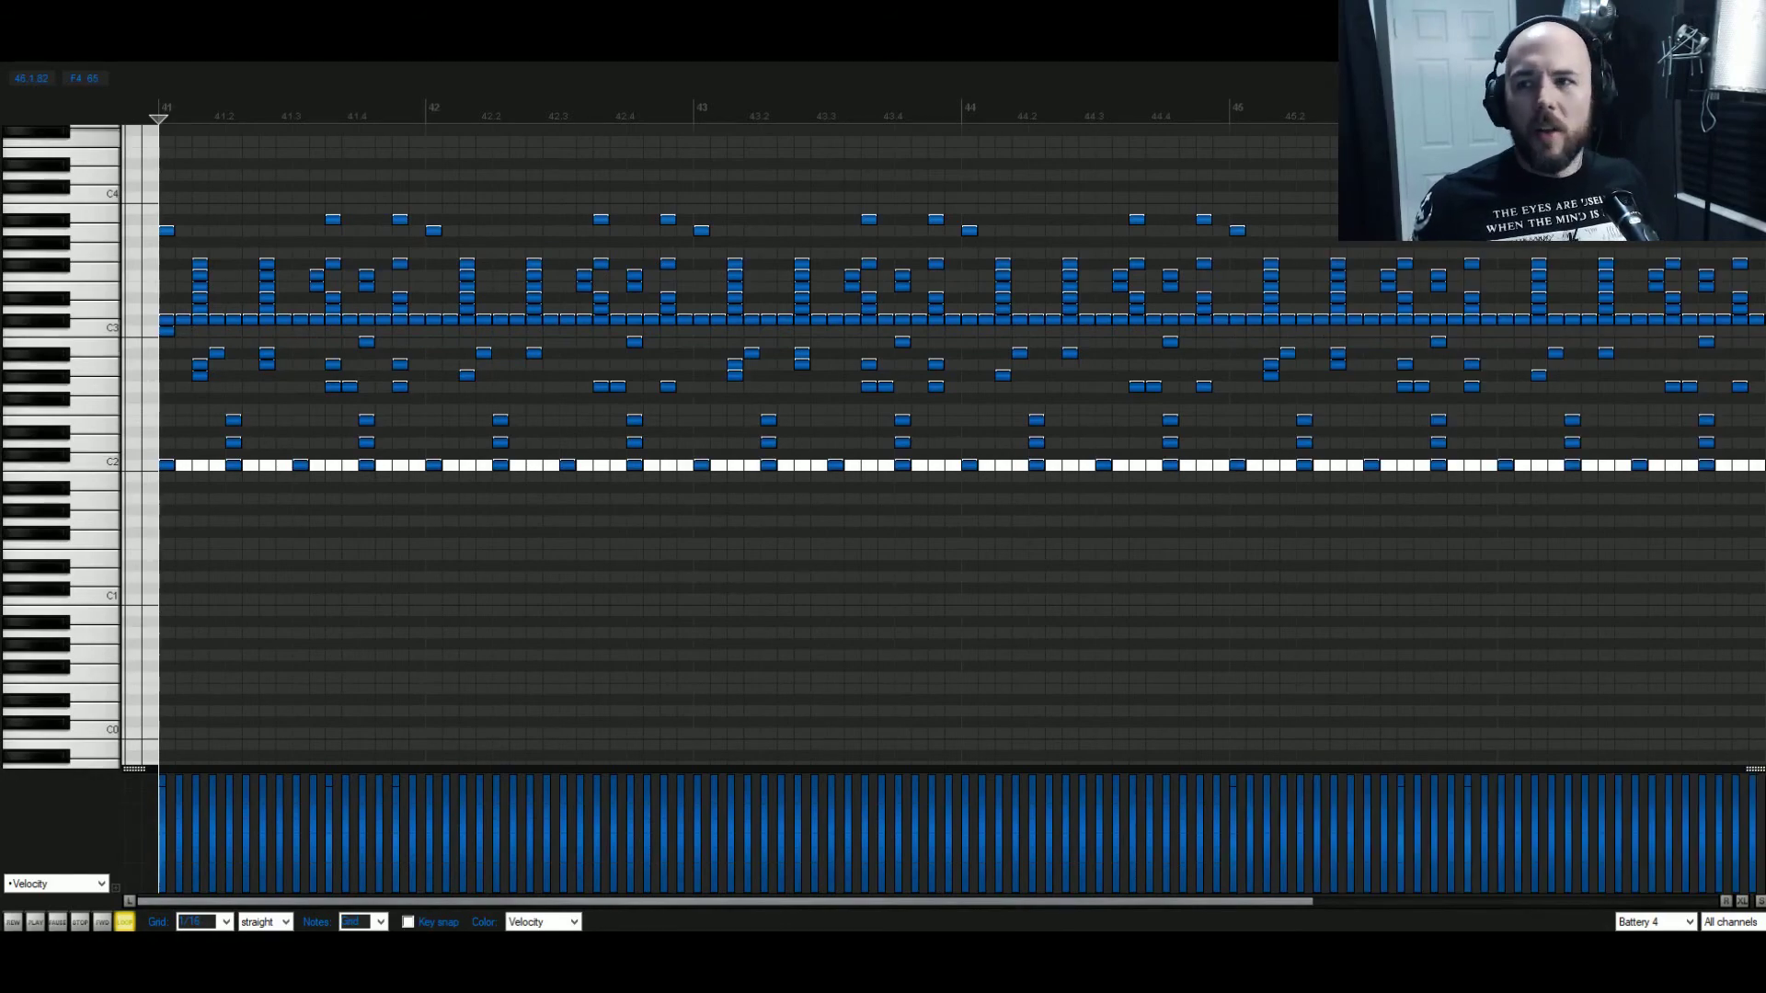
{"action": "key", "text": "space"}
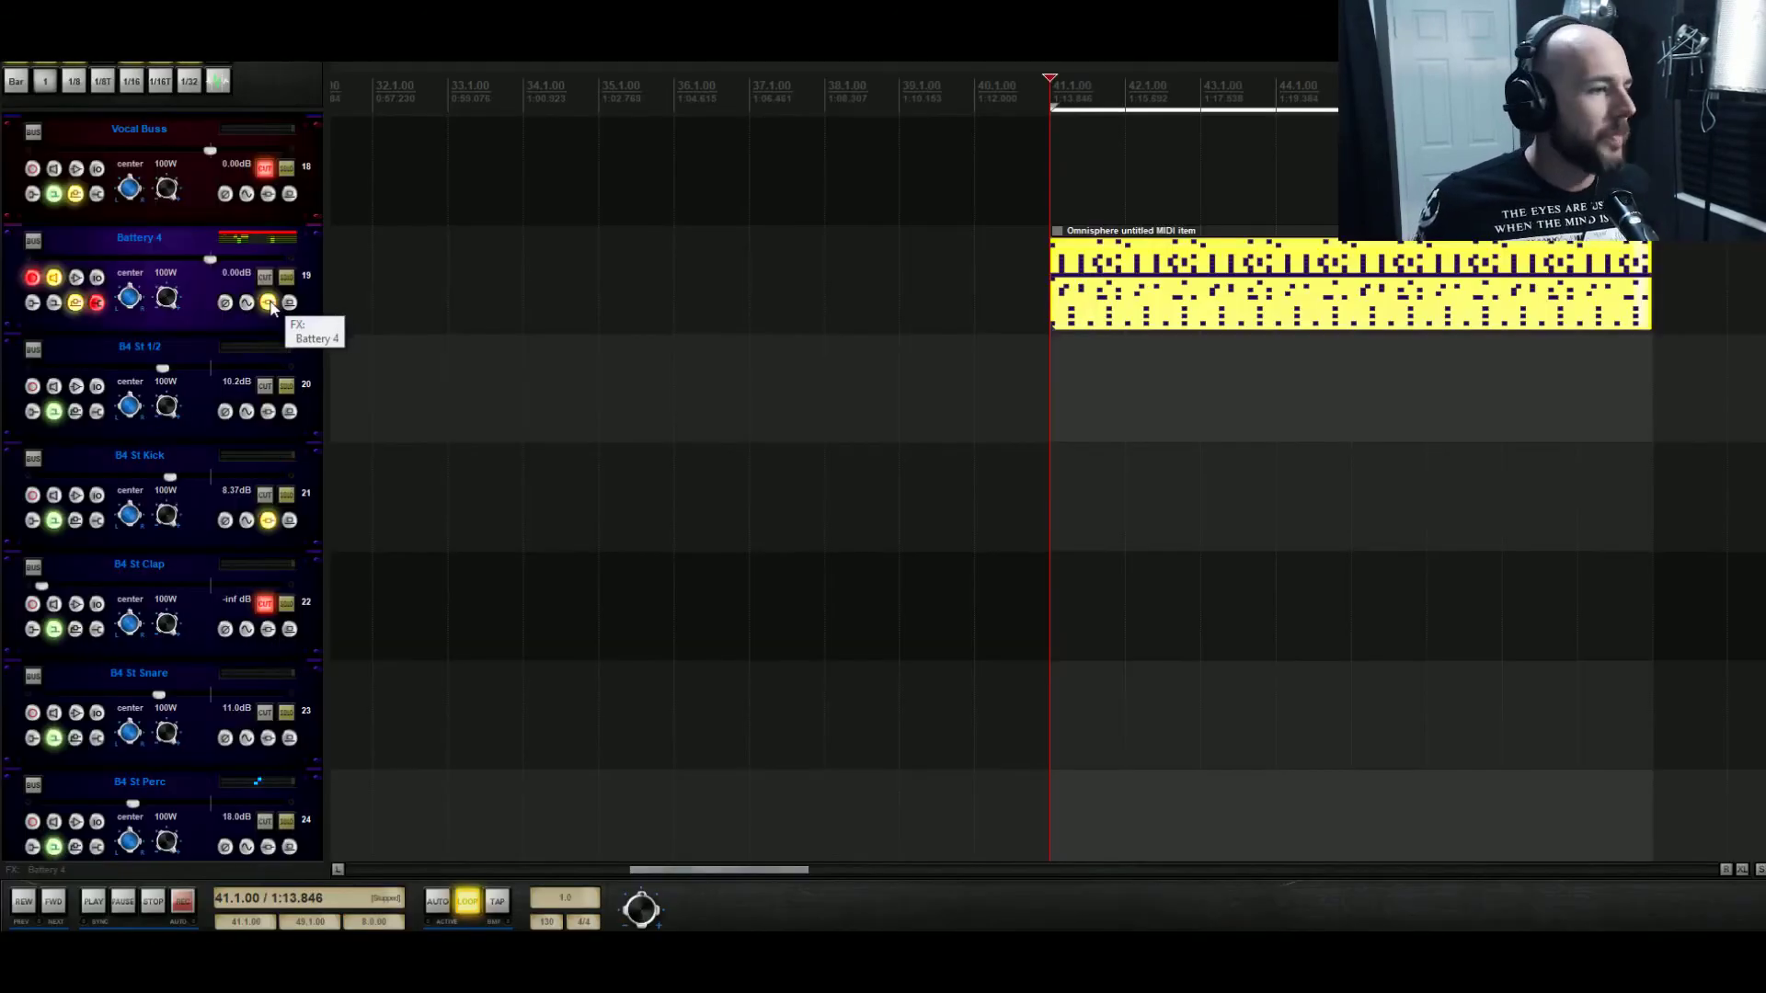
Open the Battery 4 instrument and mute the B4 St Snare, Kick, Perc and Crash tracks.
{"action": "scroll", "coordinate": [426, 416], "scroll_direction": "up", "scroll_amount": 10}
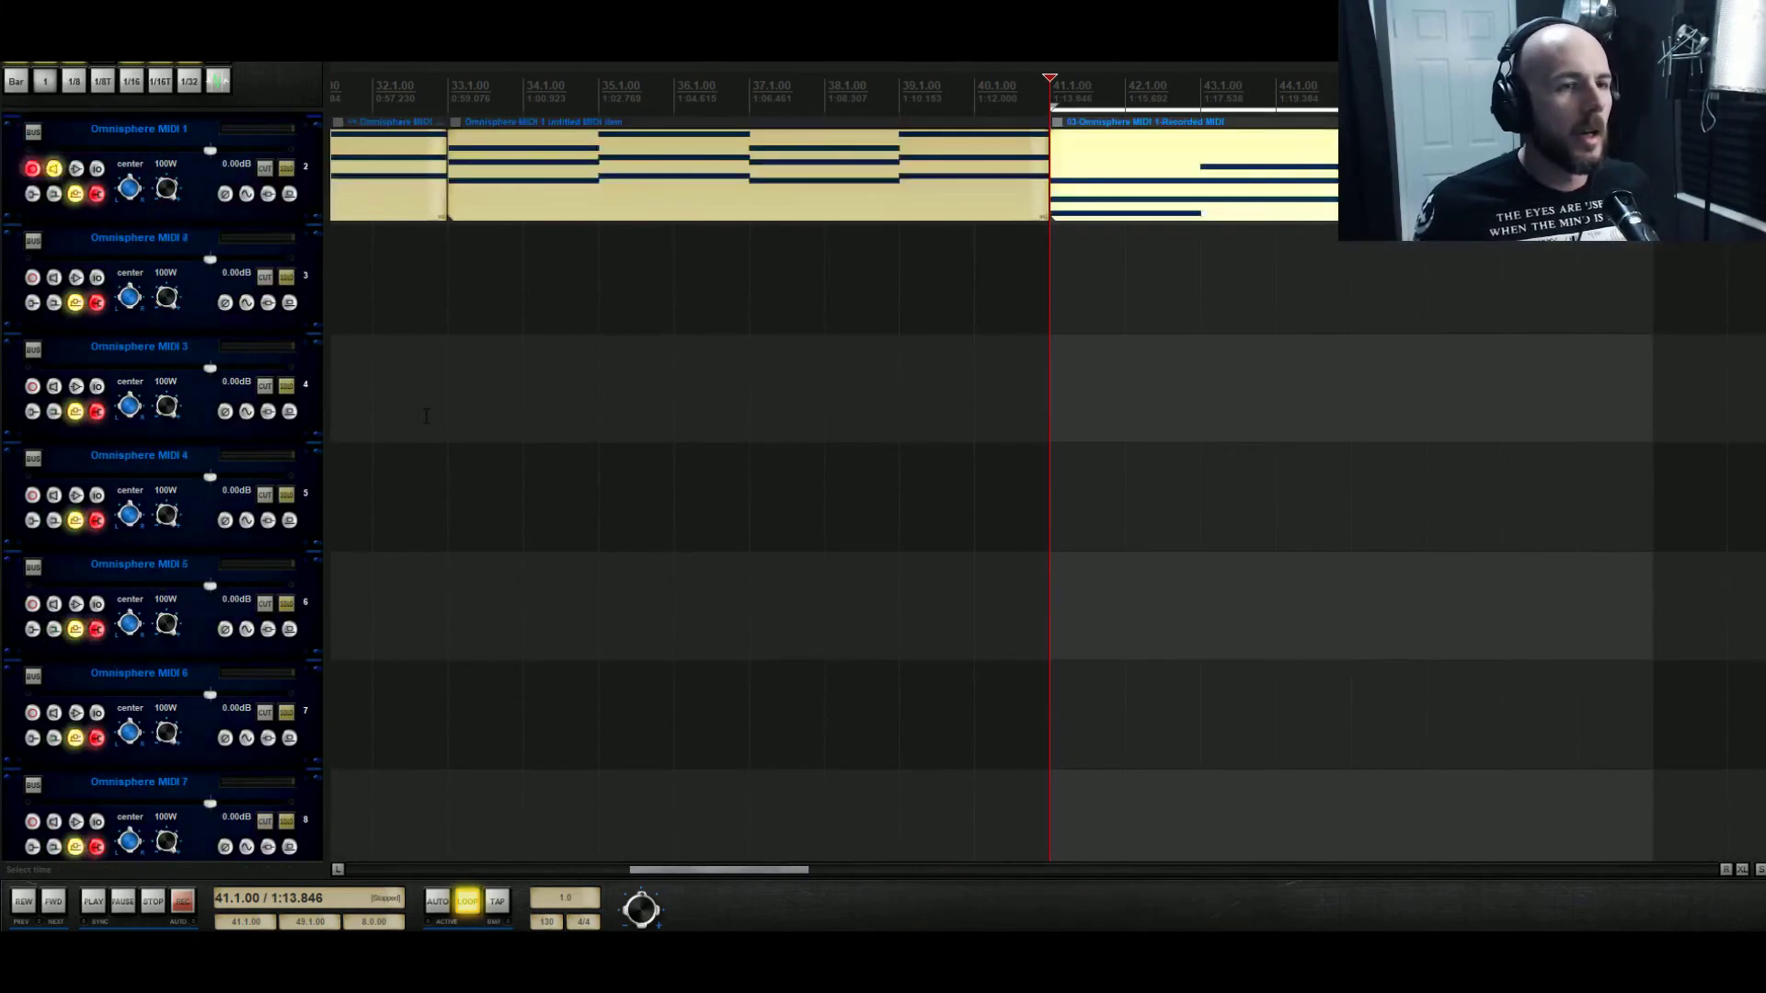
{"action": "scroll", "coordinate": [325, 497], "scroll_direction": "down", "scroll_amount": 10}
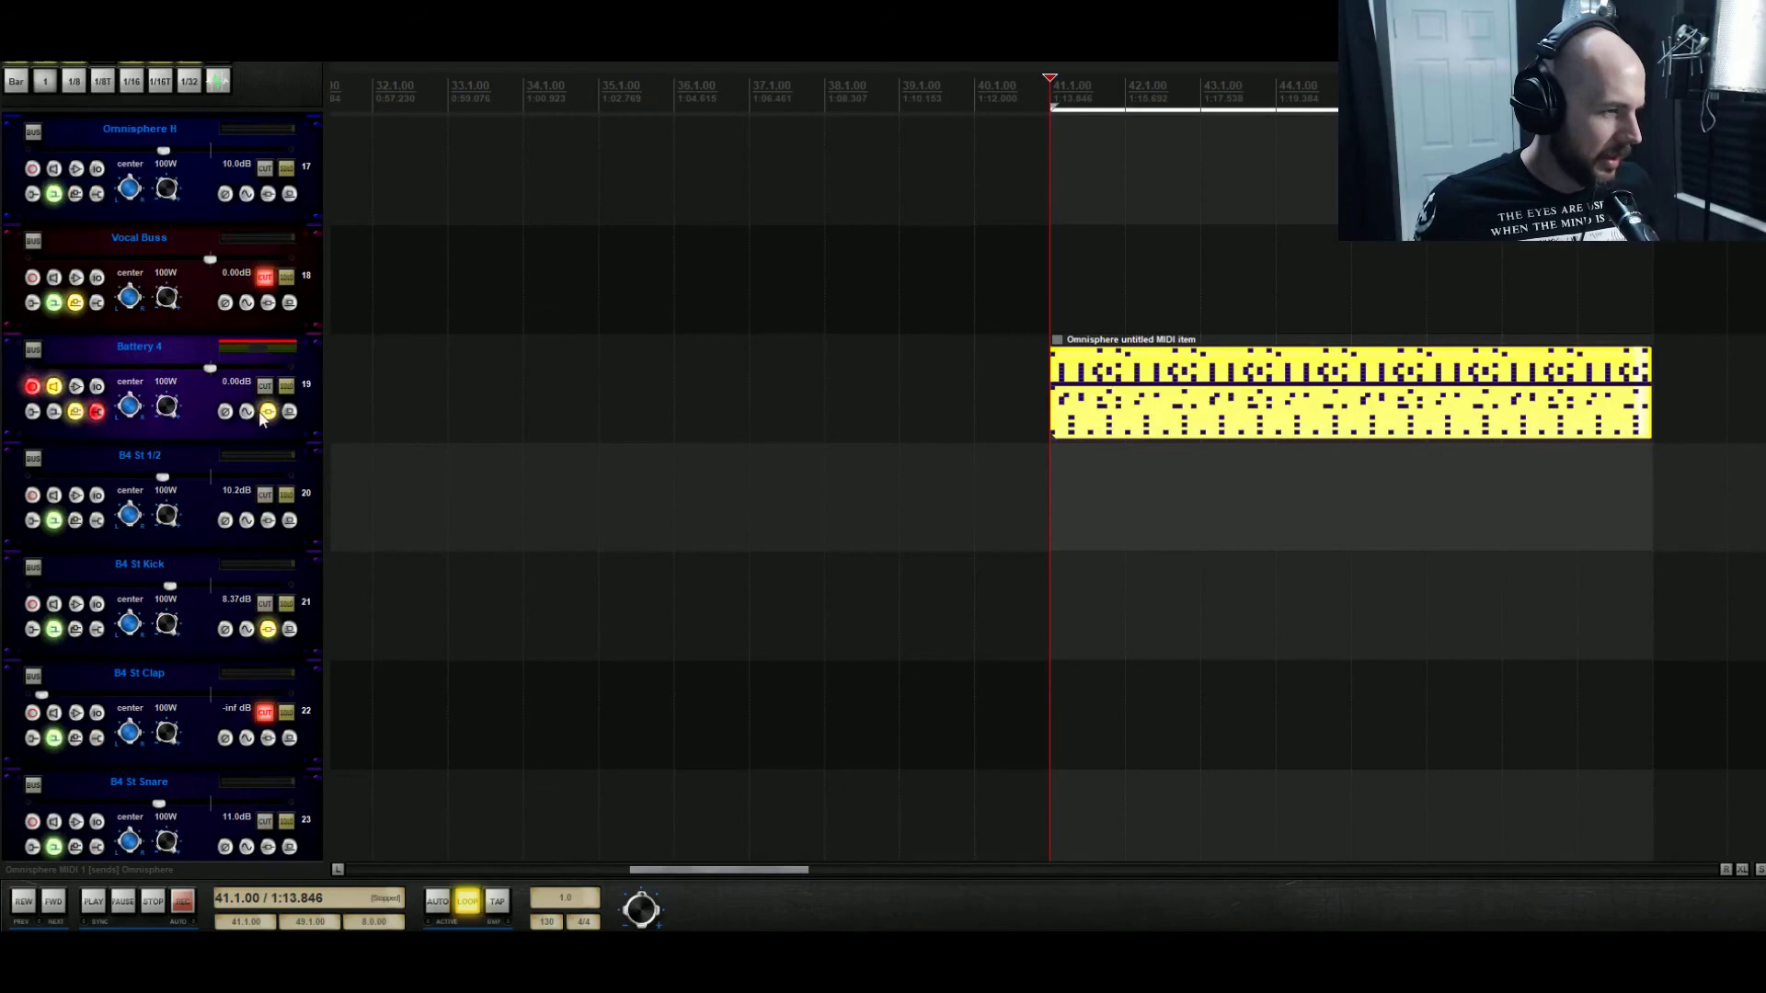
{"action": "left_click", "coordinate": [265, 413]}
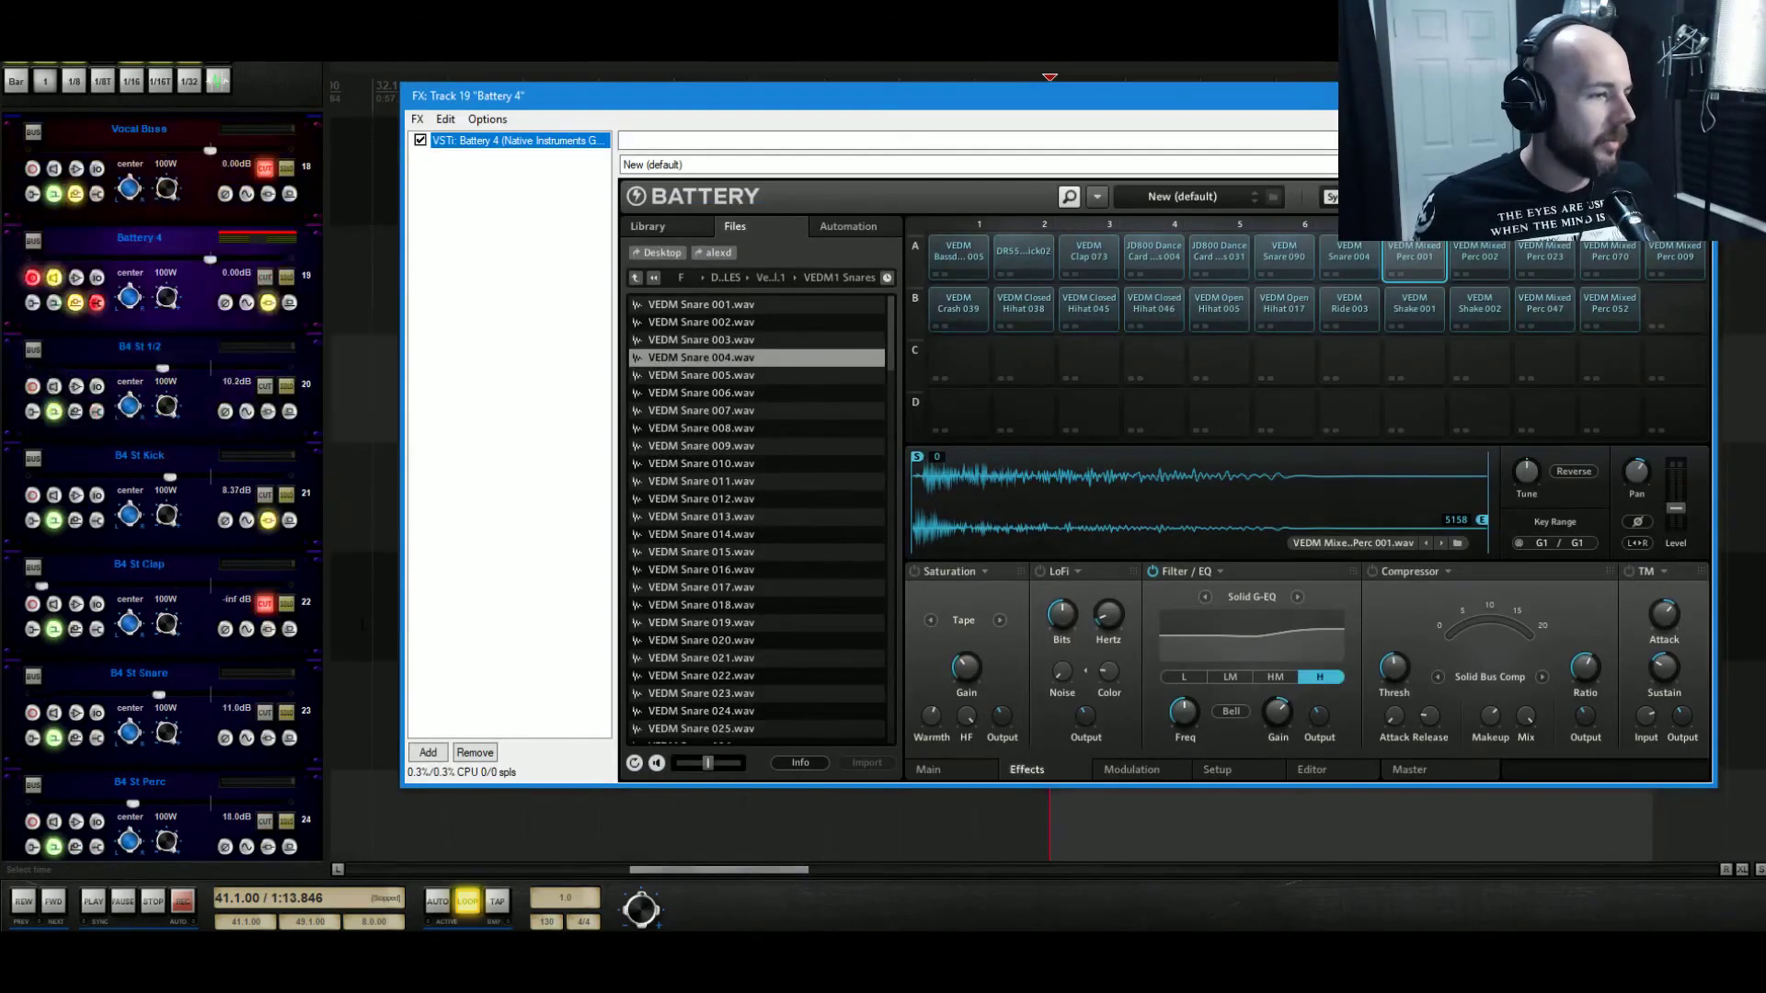
{"action": "scroll", "coordinate": [361, 623], "scroll_direction": "down", "scroll_amount": 3}
{"action": "left_click", "coordinate": [264, 499]}
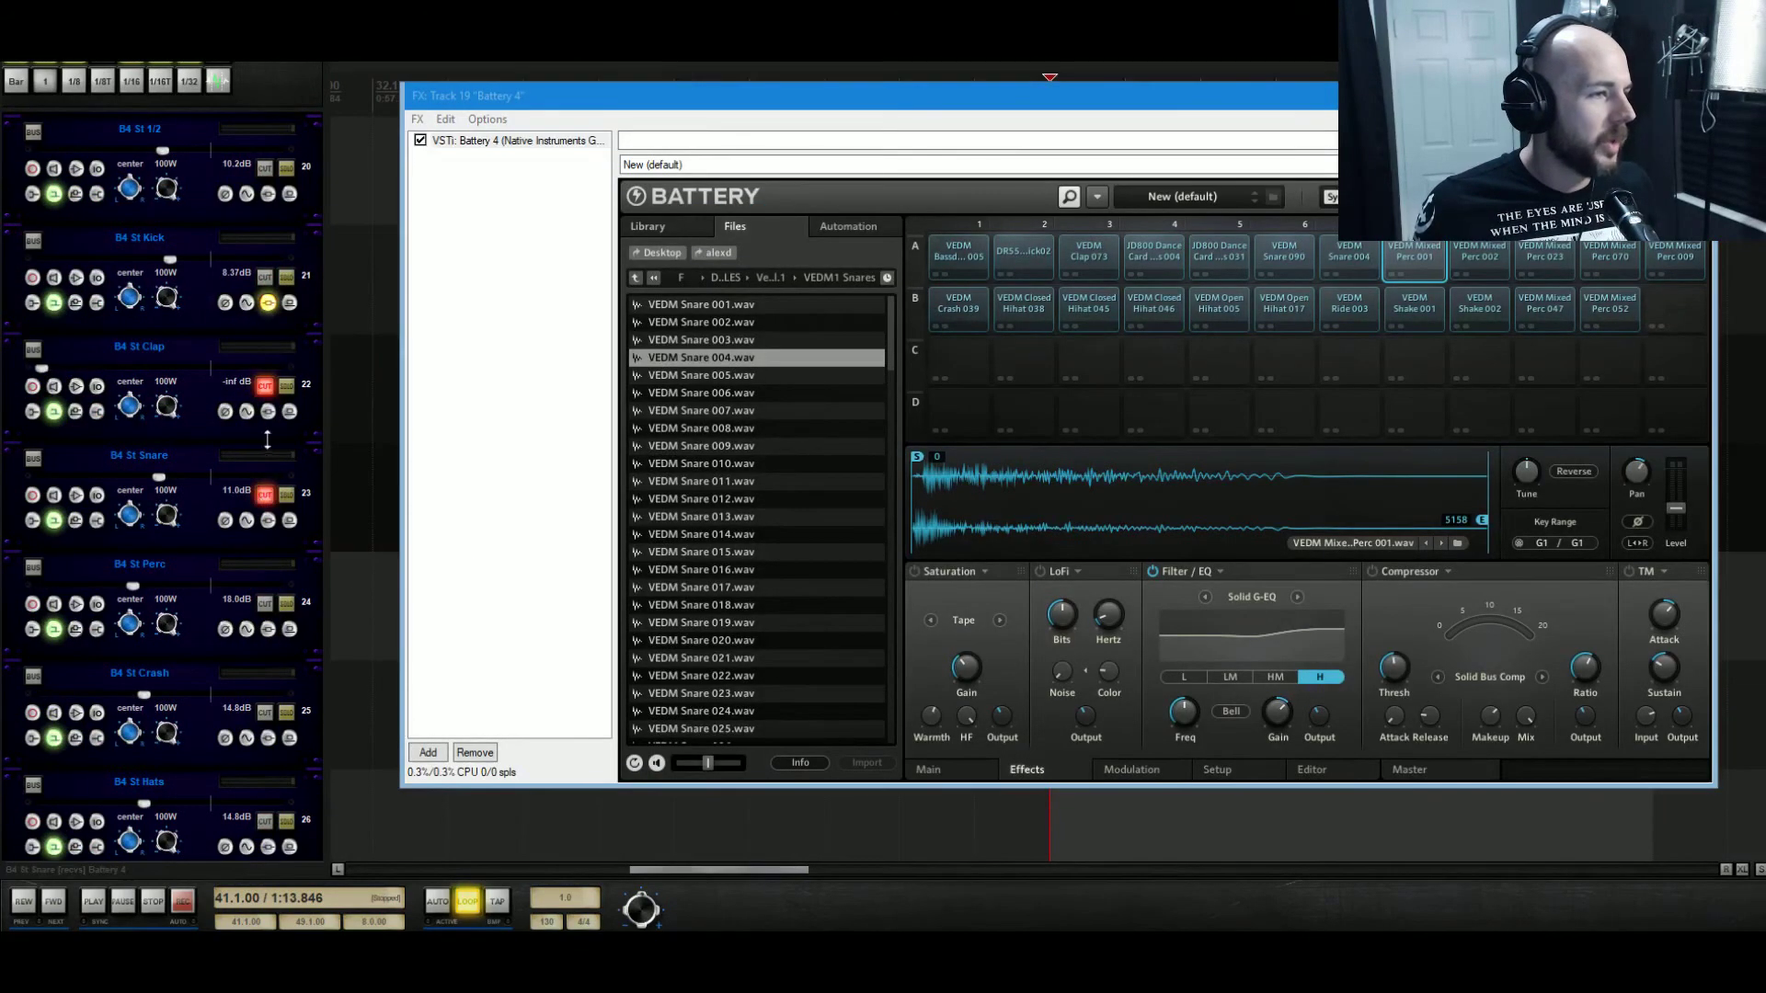
{"action": "left_click", "coordinate": [265, 277]}
{"action": "scroll", "coordinate": [372, 556], "scroll_direction": "down", "scroll_amount": 1}
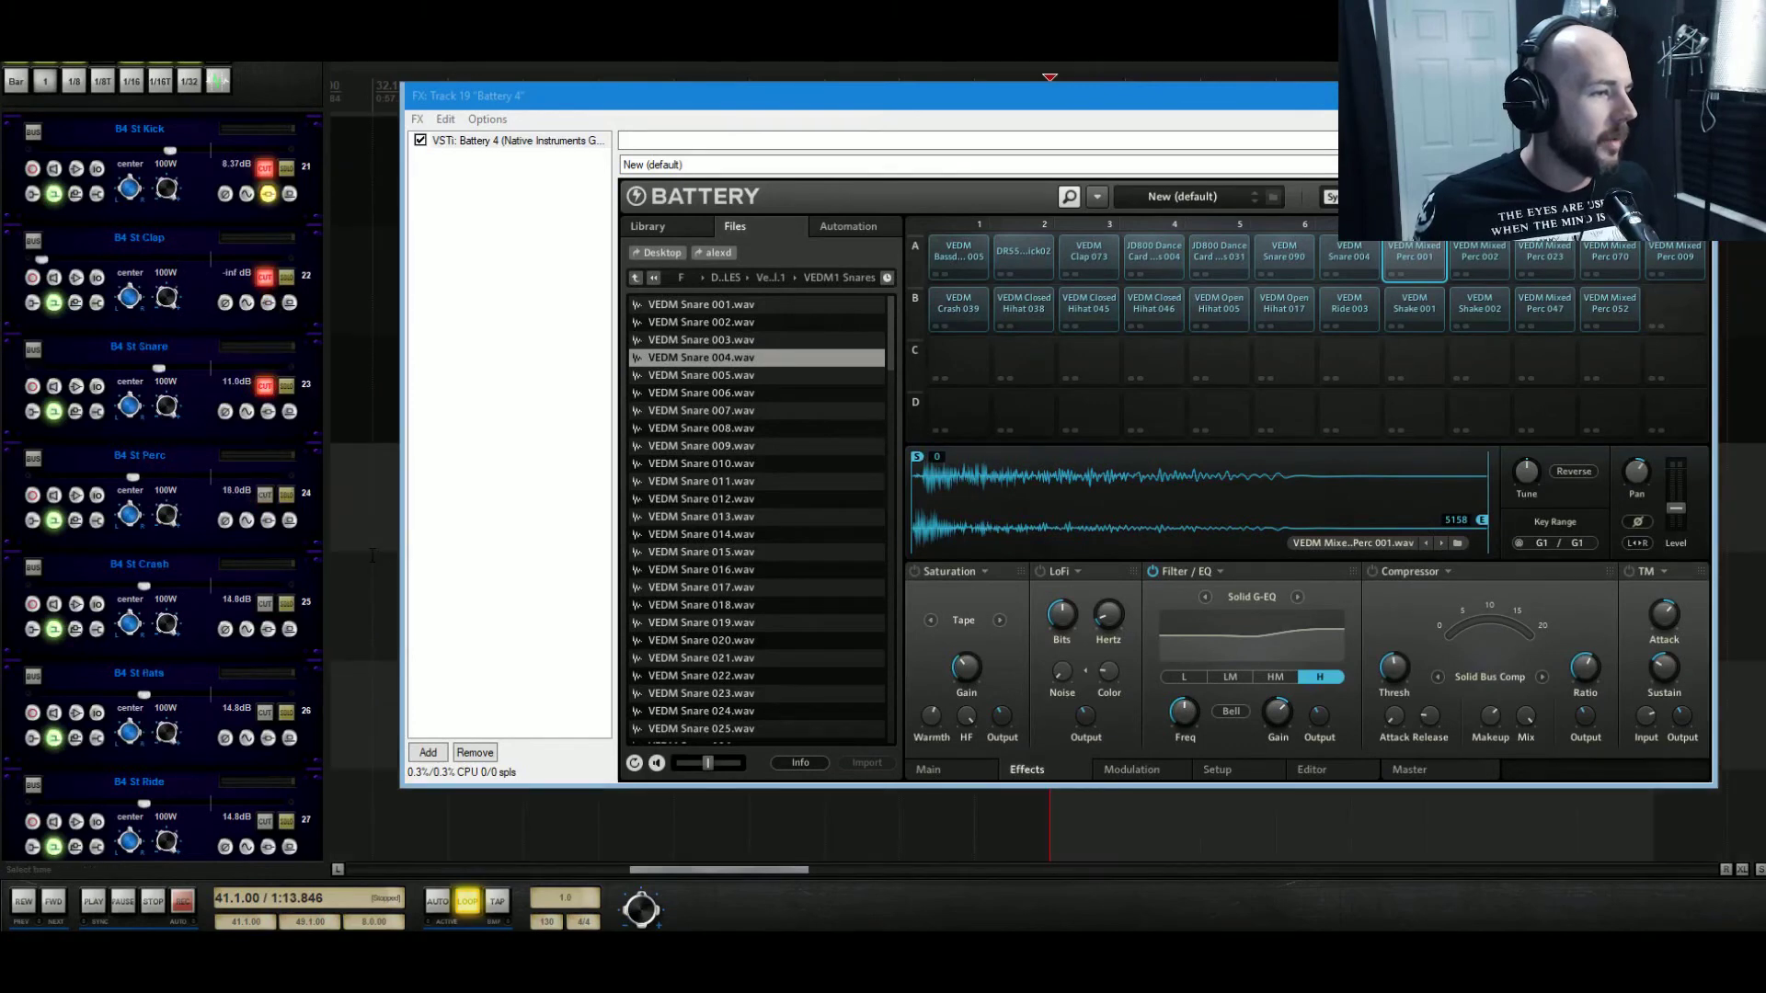
{"action": "left_click", "coordinate": [265, 496]}
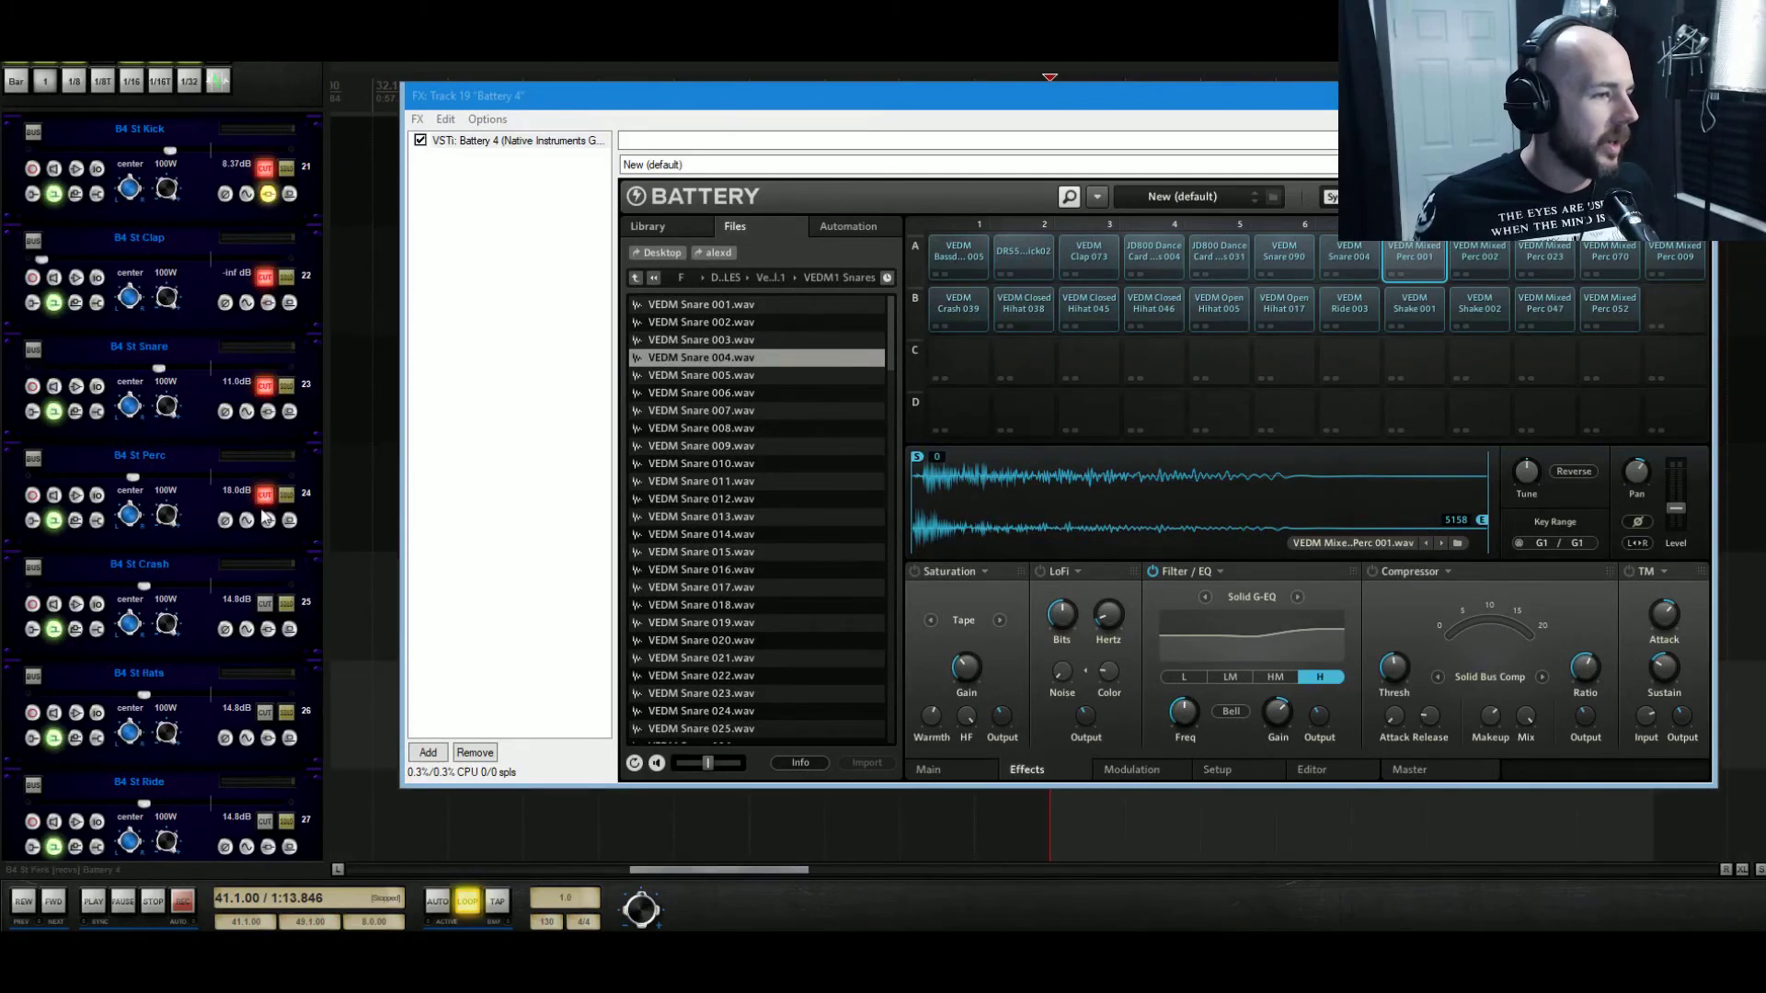
{"action": "left_click", "coordinate": [265, 605]}
Mute the B4 St Ride, Shakers and Taiko tracks, leaving the hats track unmuted.
{"action": "scroll", "coordinate": [350, 616], "scroll_direction": "down", "scroll_amount": 2}
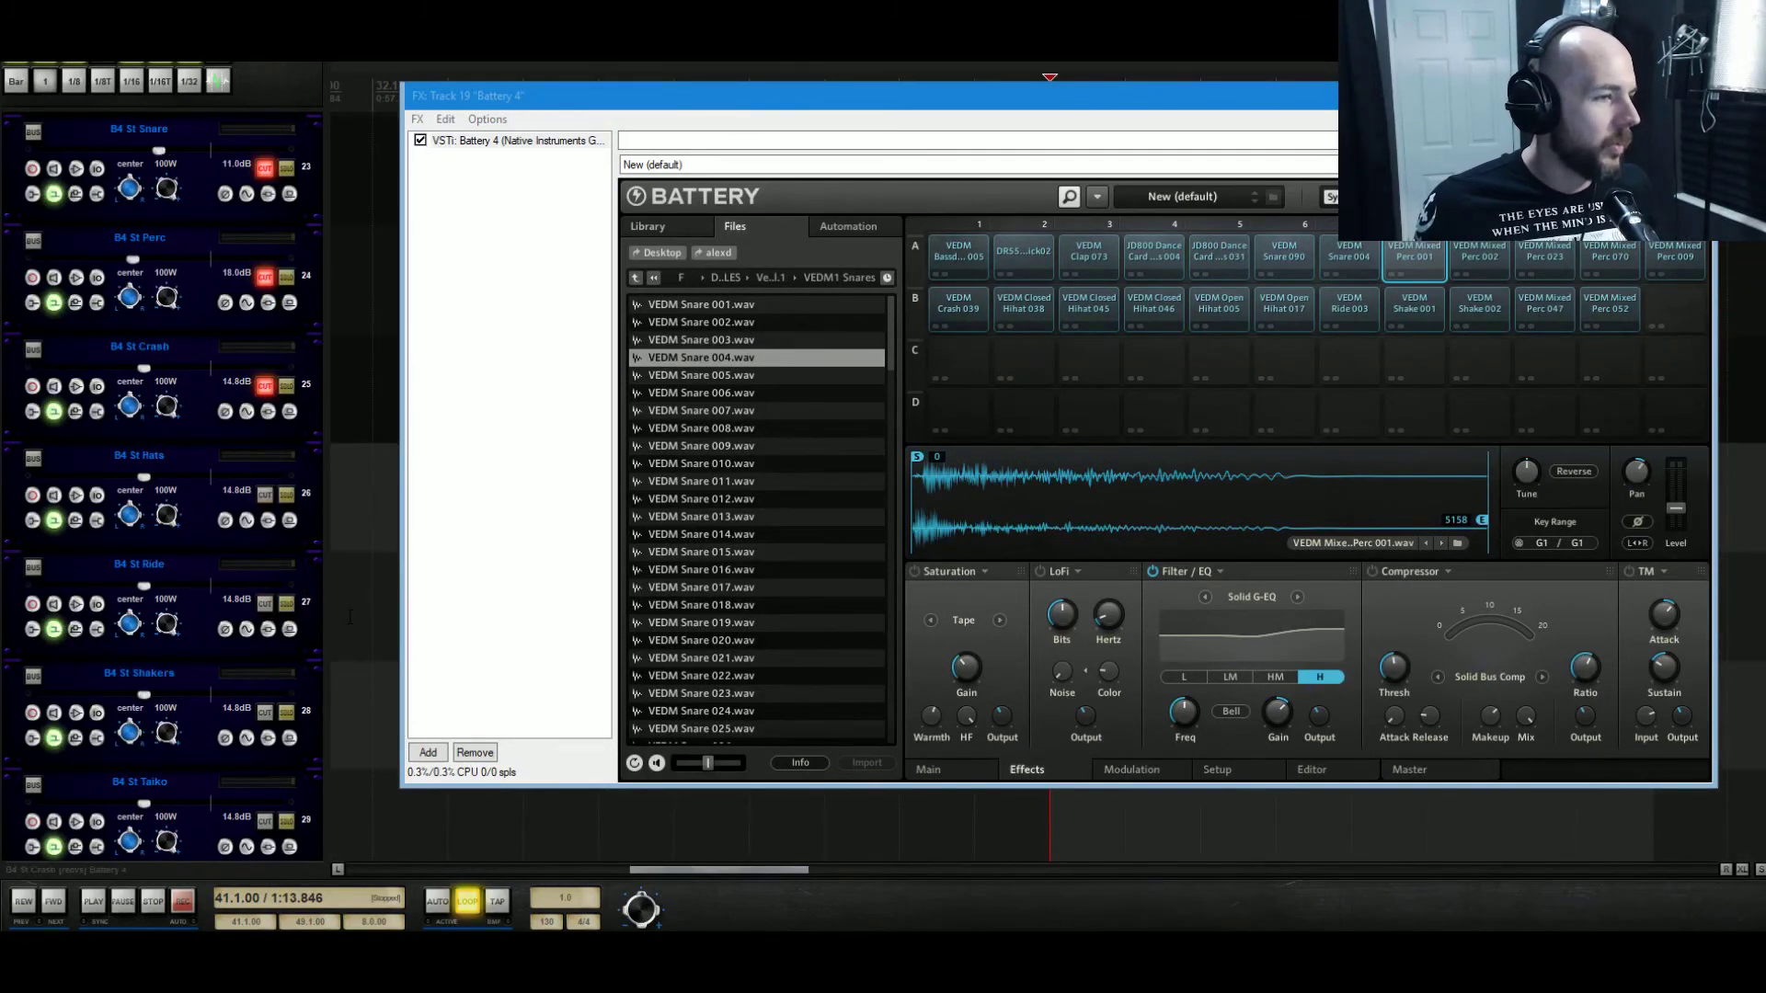
{"action": "left_click", "coordinate": [265, 606]}
{"action": "left_click", "coordinate": [267, 821]}
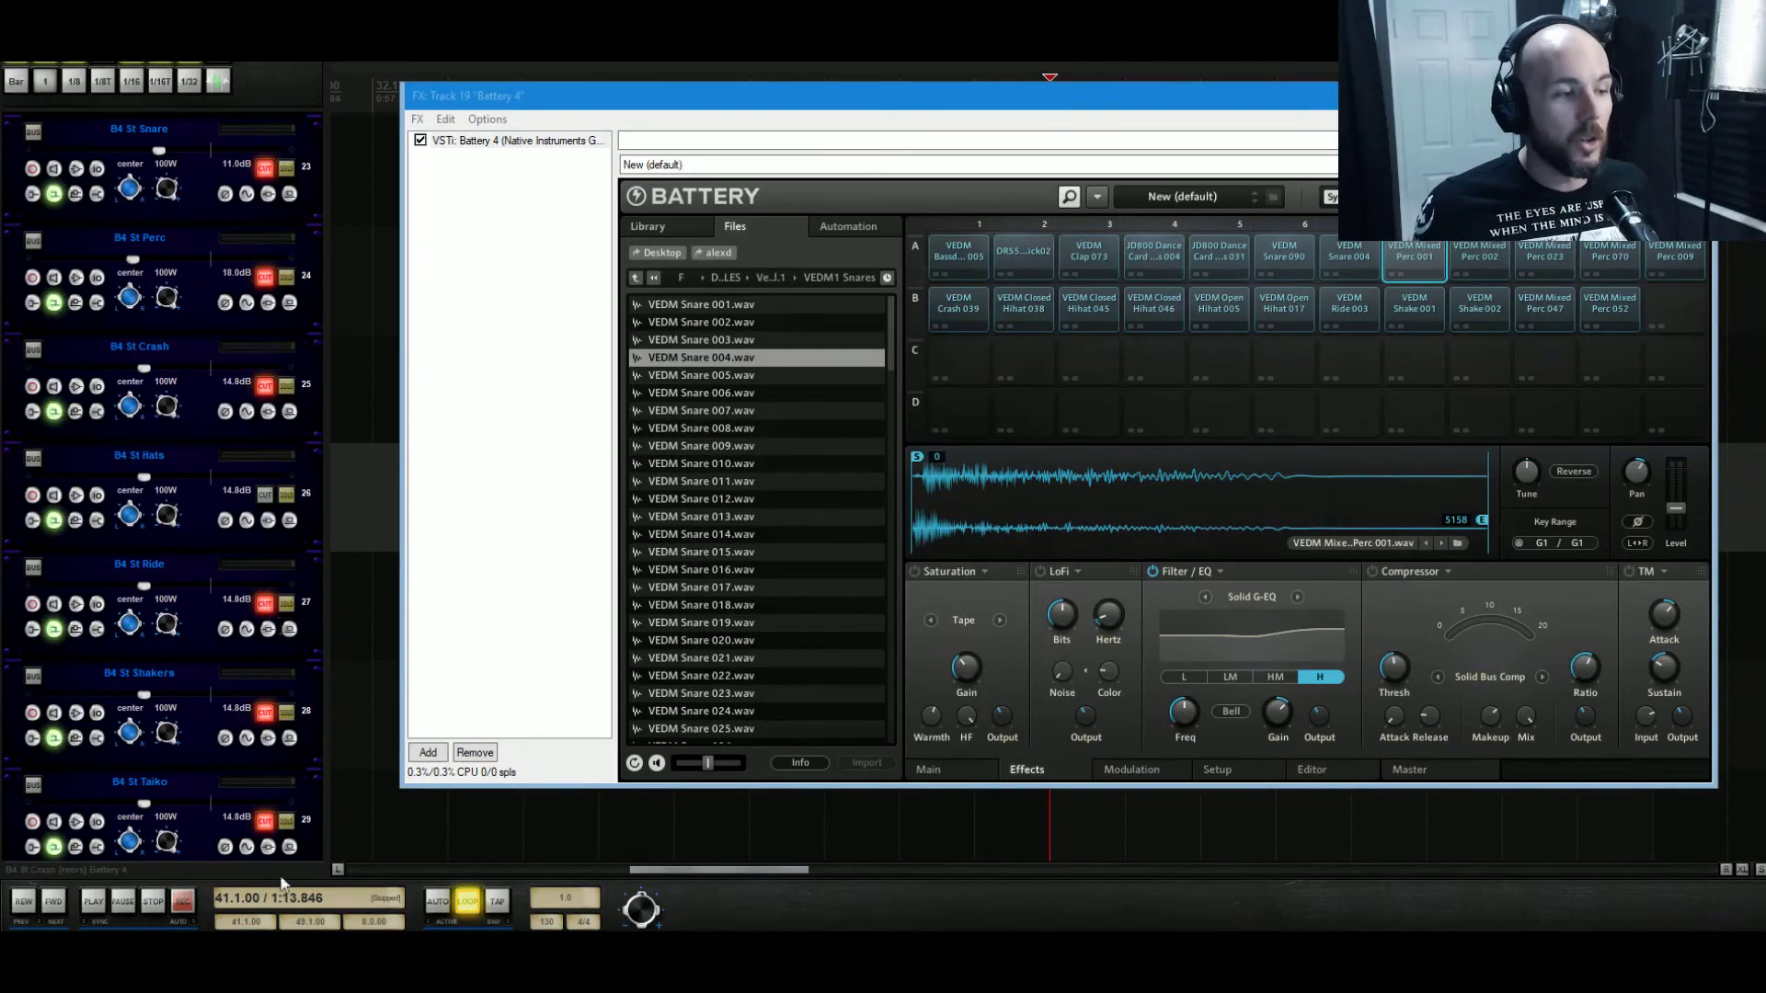
{"action": "left_click", "coordinate": [266, 606]}
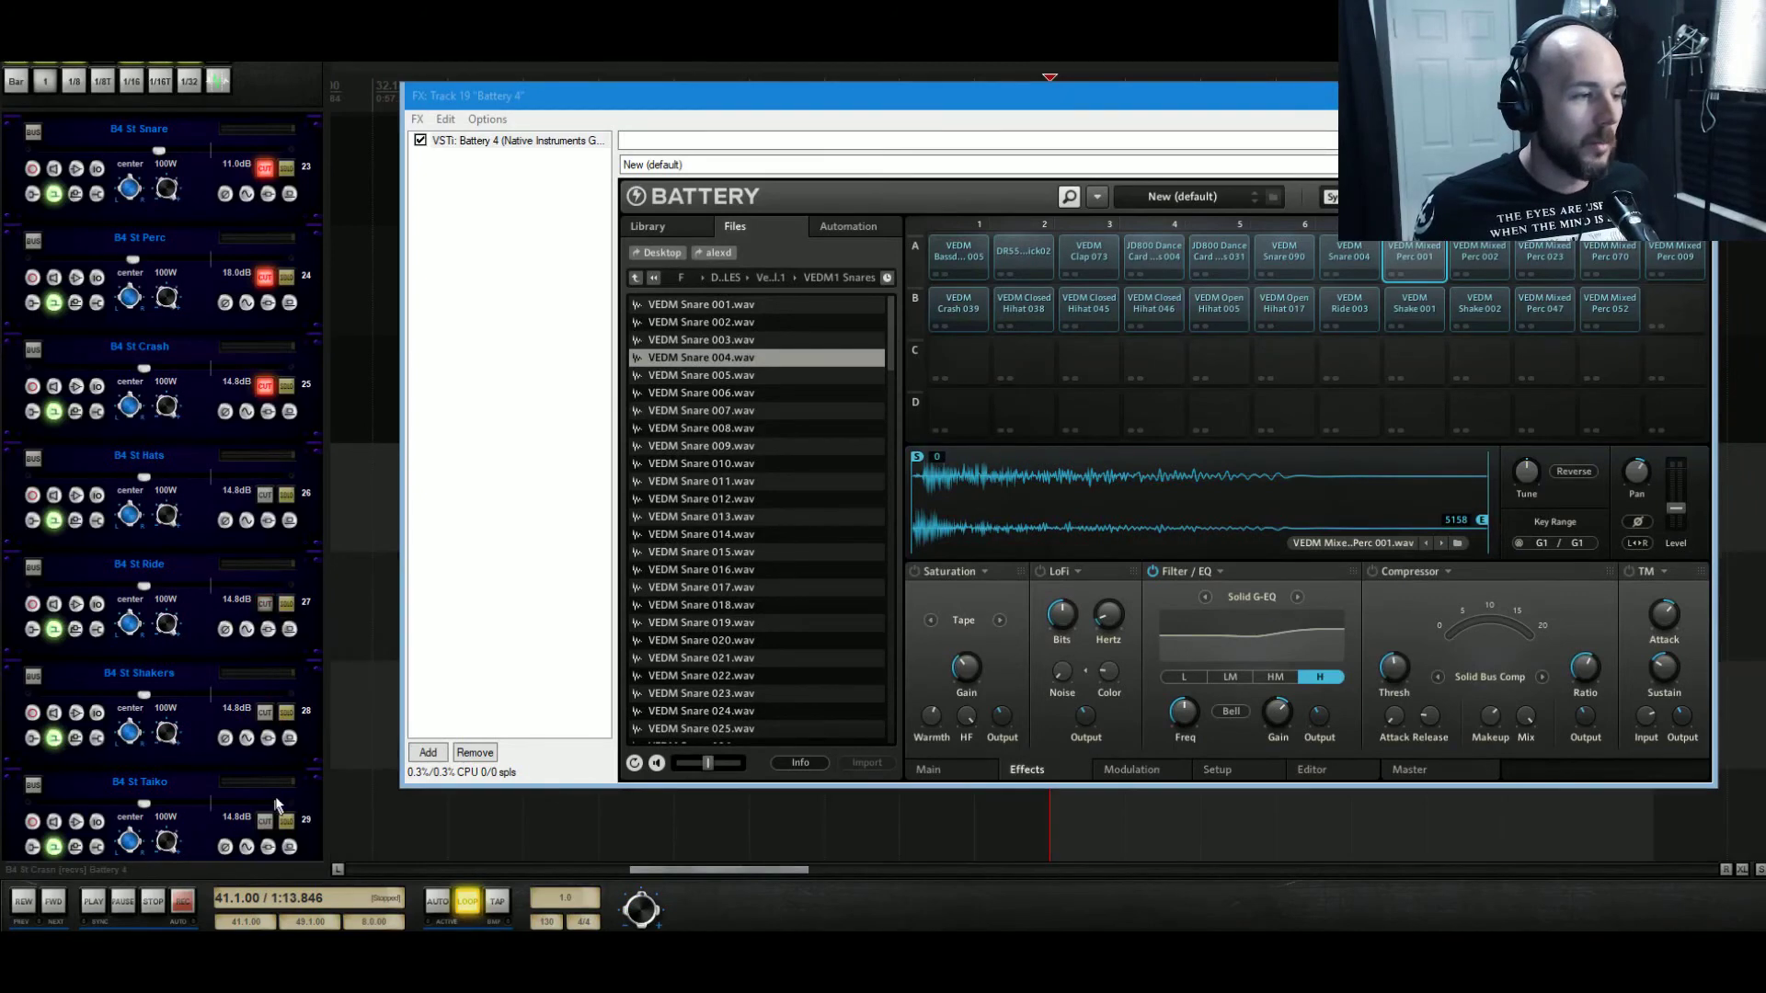
{"action": "left_click", "coordinate": [265, 606]}
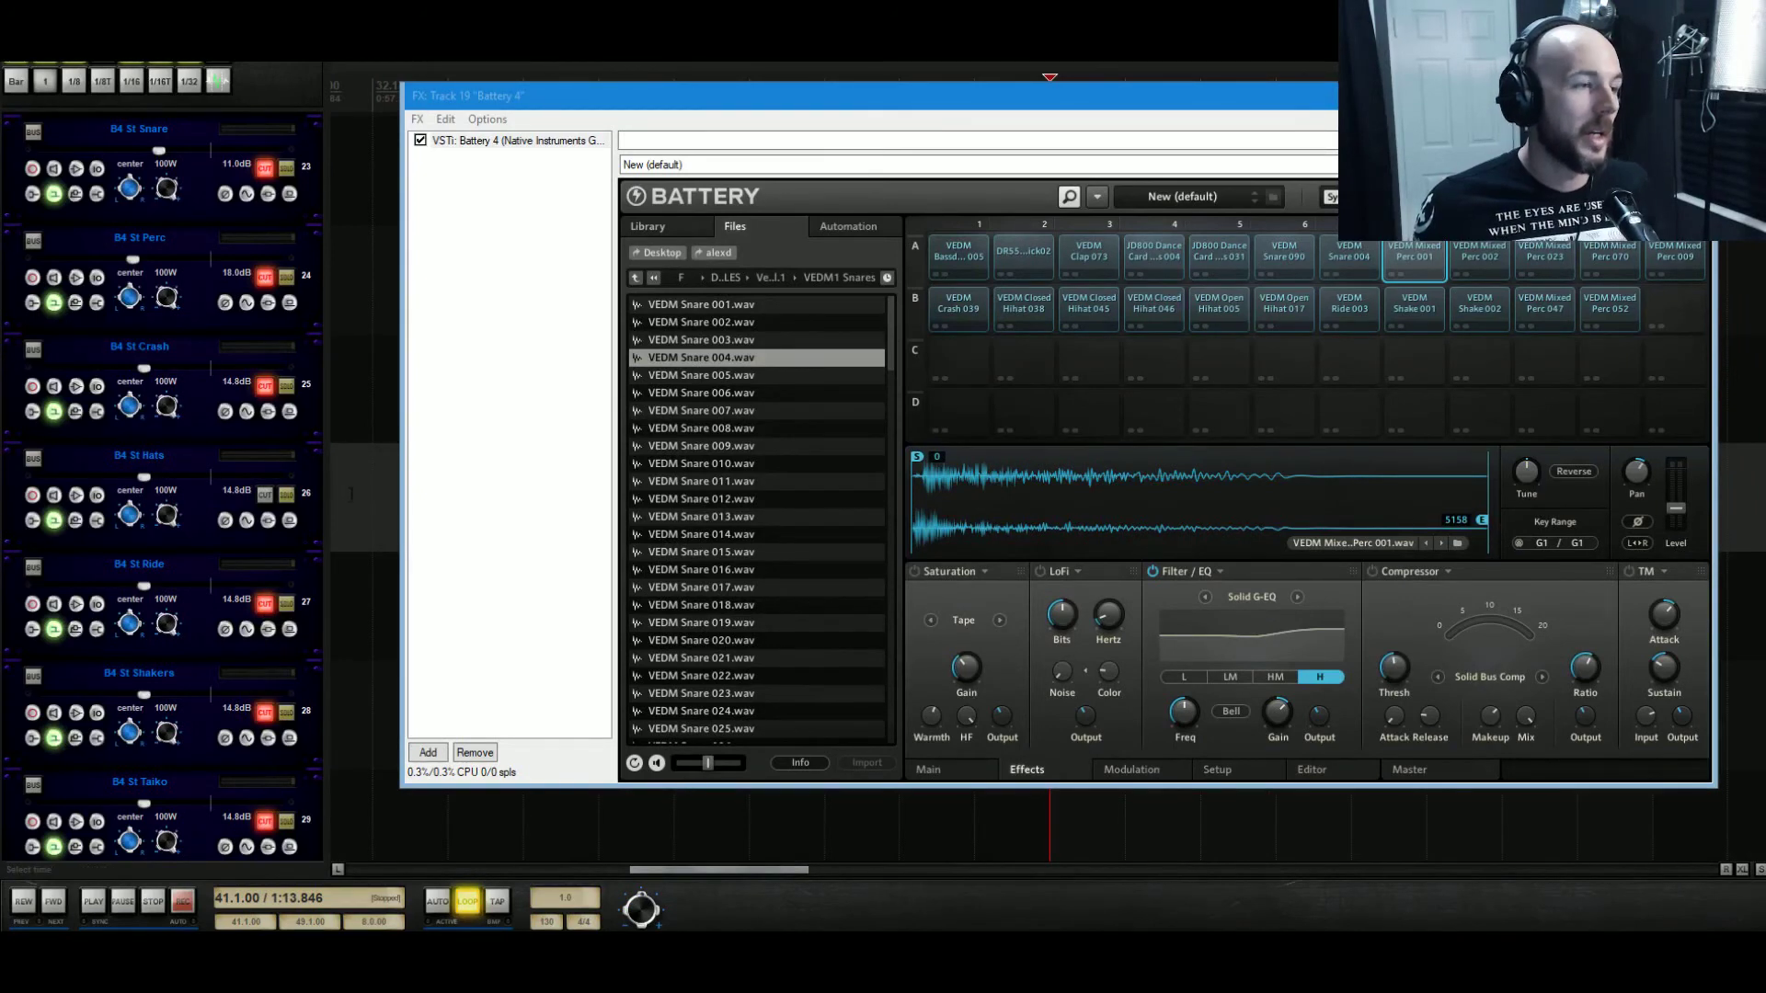
Play the hats, enable the volume envelope on the Closed Hihat 038 cell, raise its hold, and compare with the envelope off.
{"action": "key", "text": "space"}
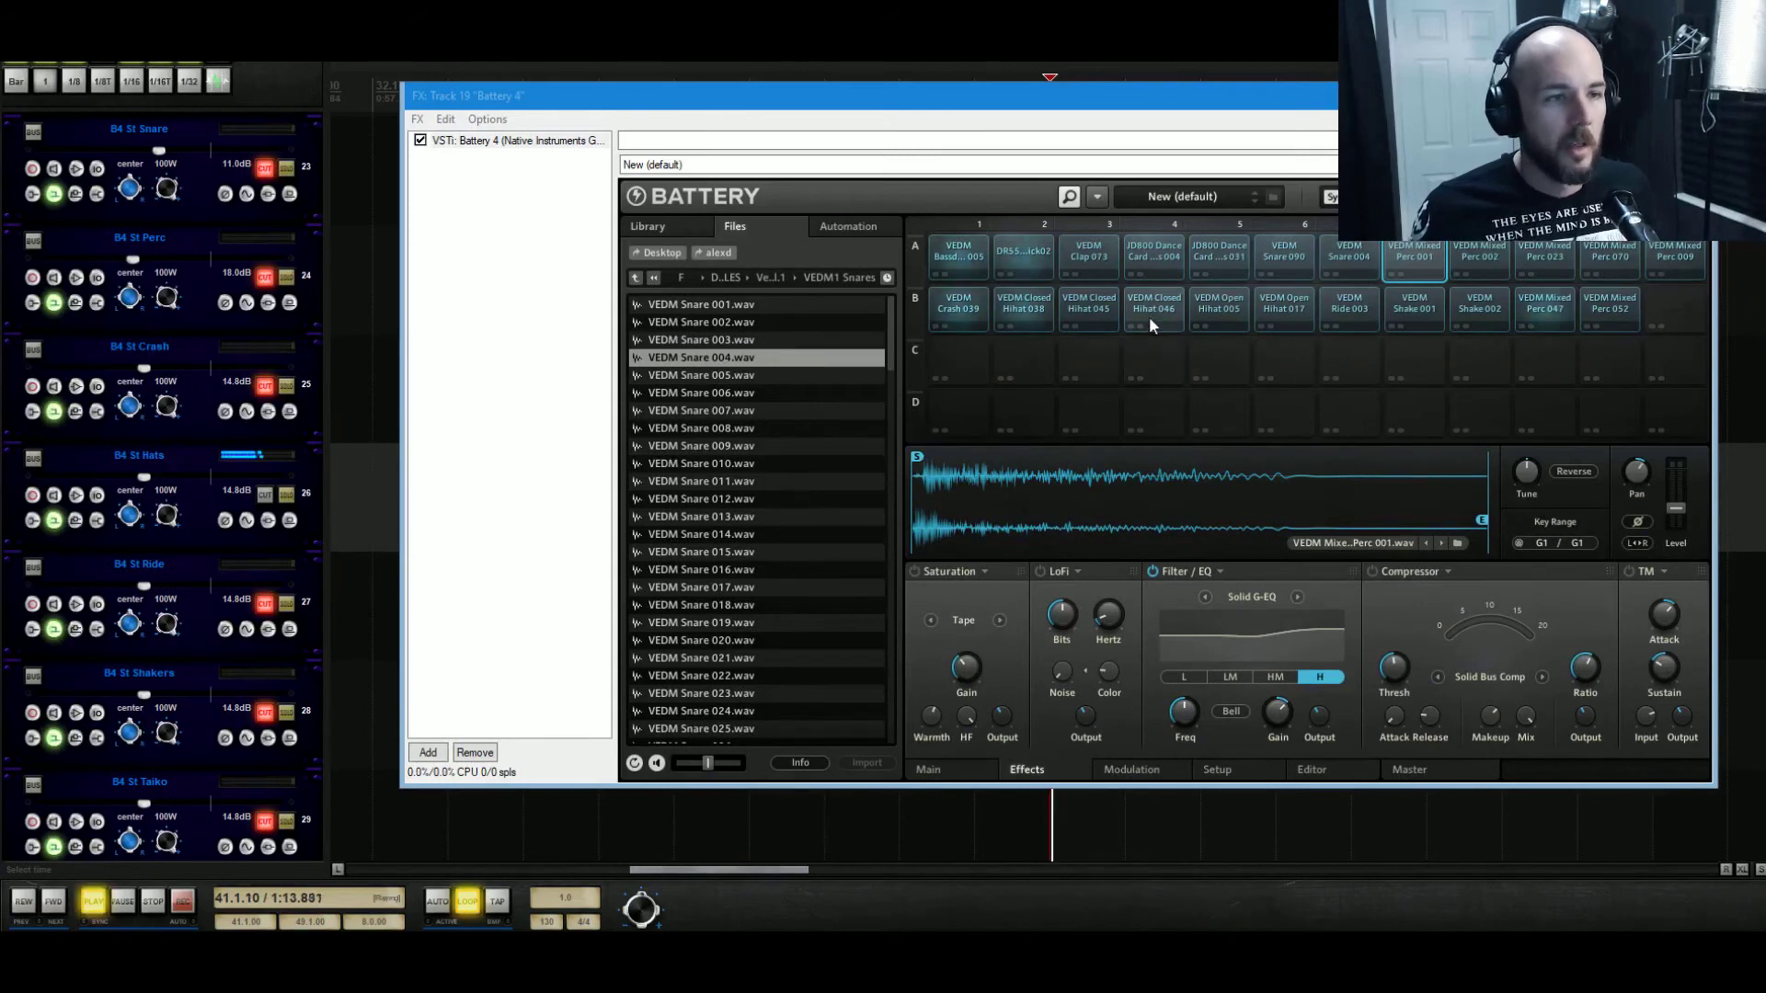
{"action": "left_click", "coordinate": [1019, 303]}
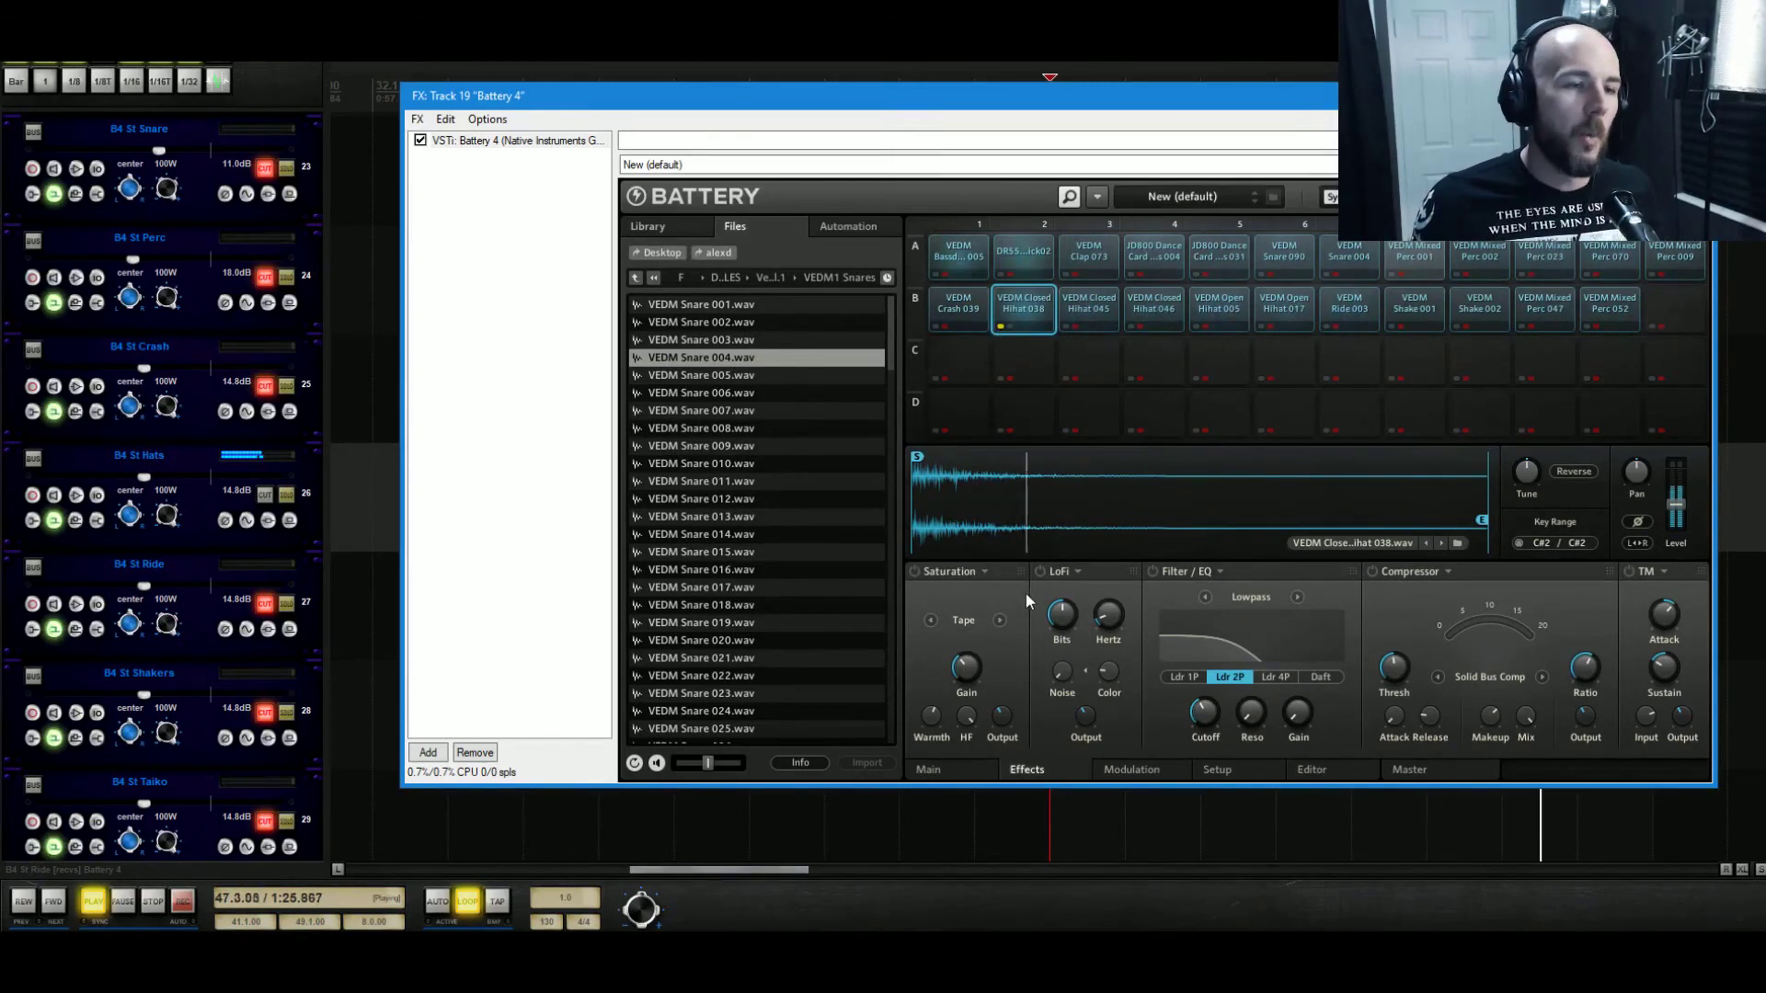
{"action": "left_click", "coordinate": [948, 768]}
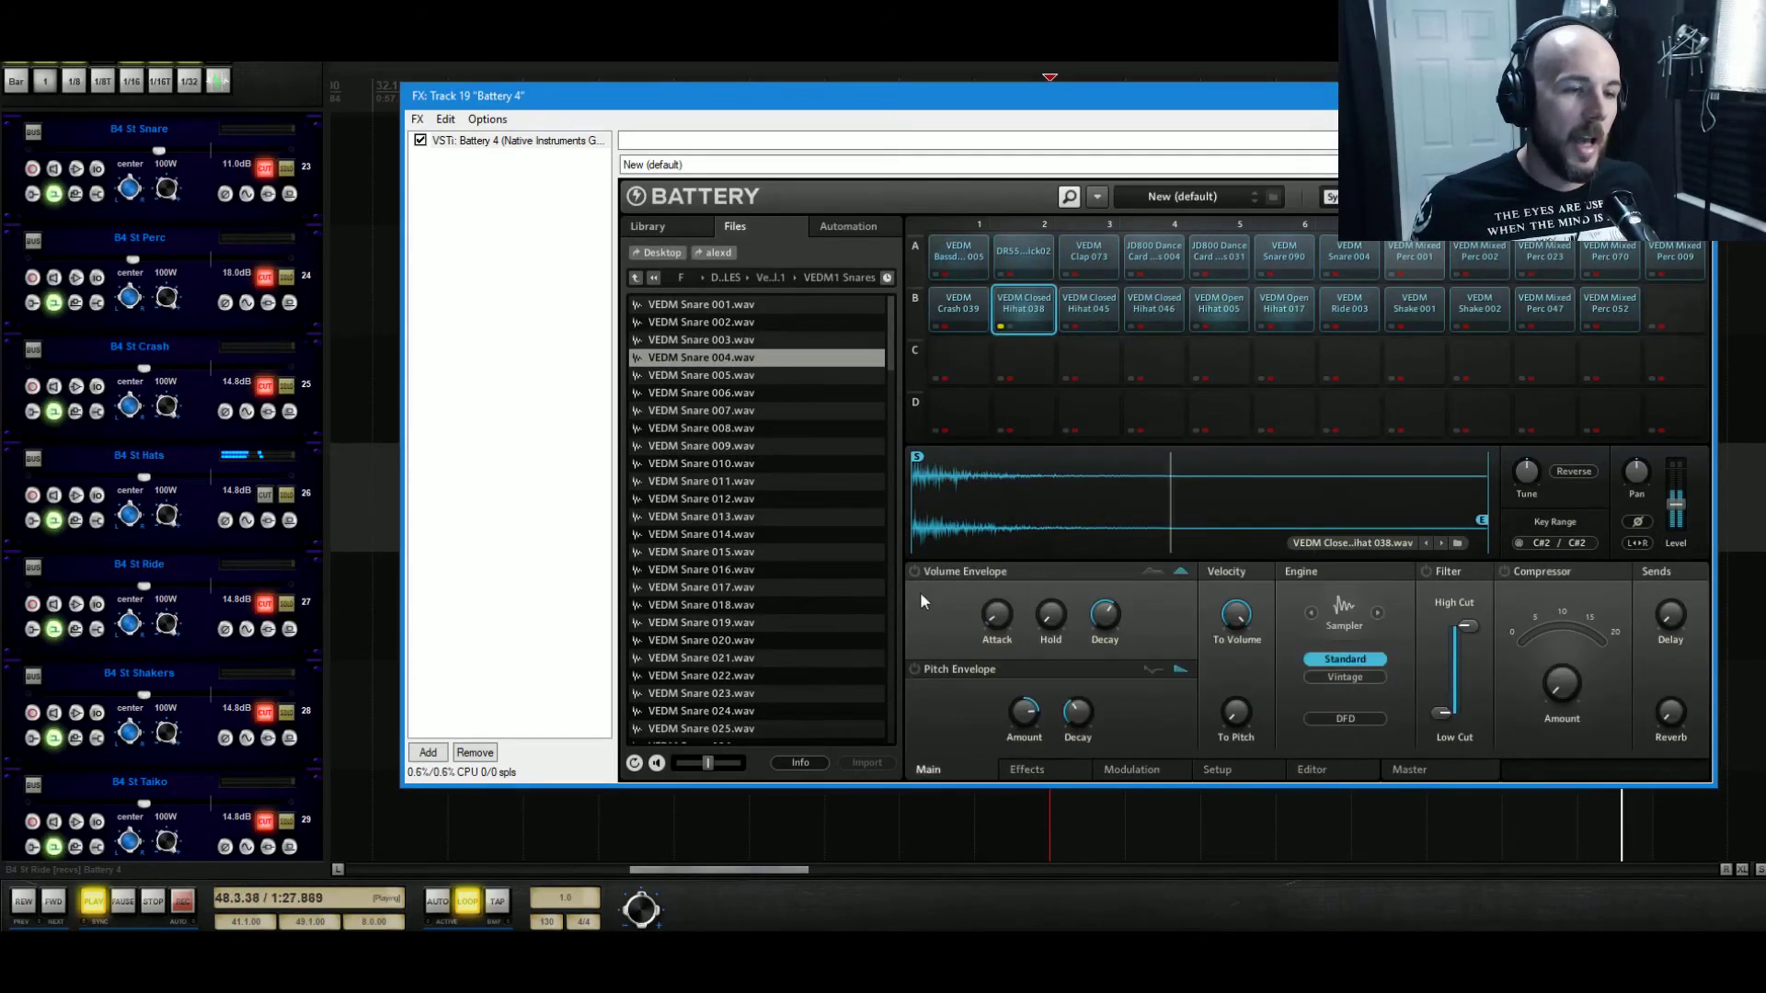
{"action": "left_click", "coordinate": [914, 571]}
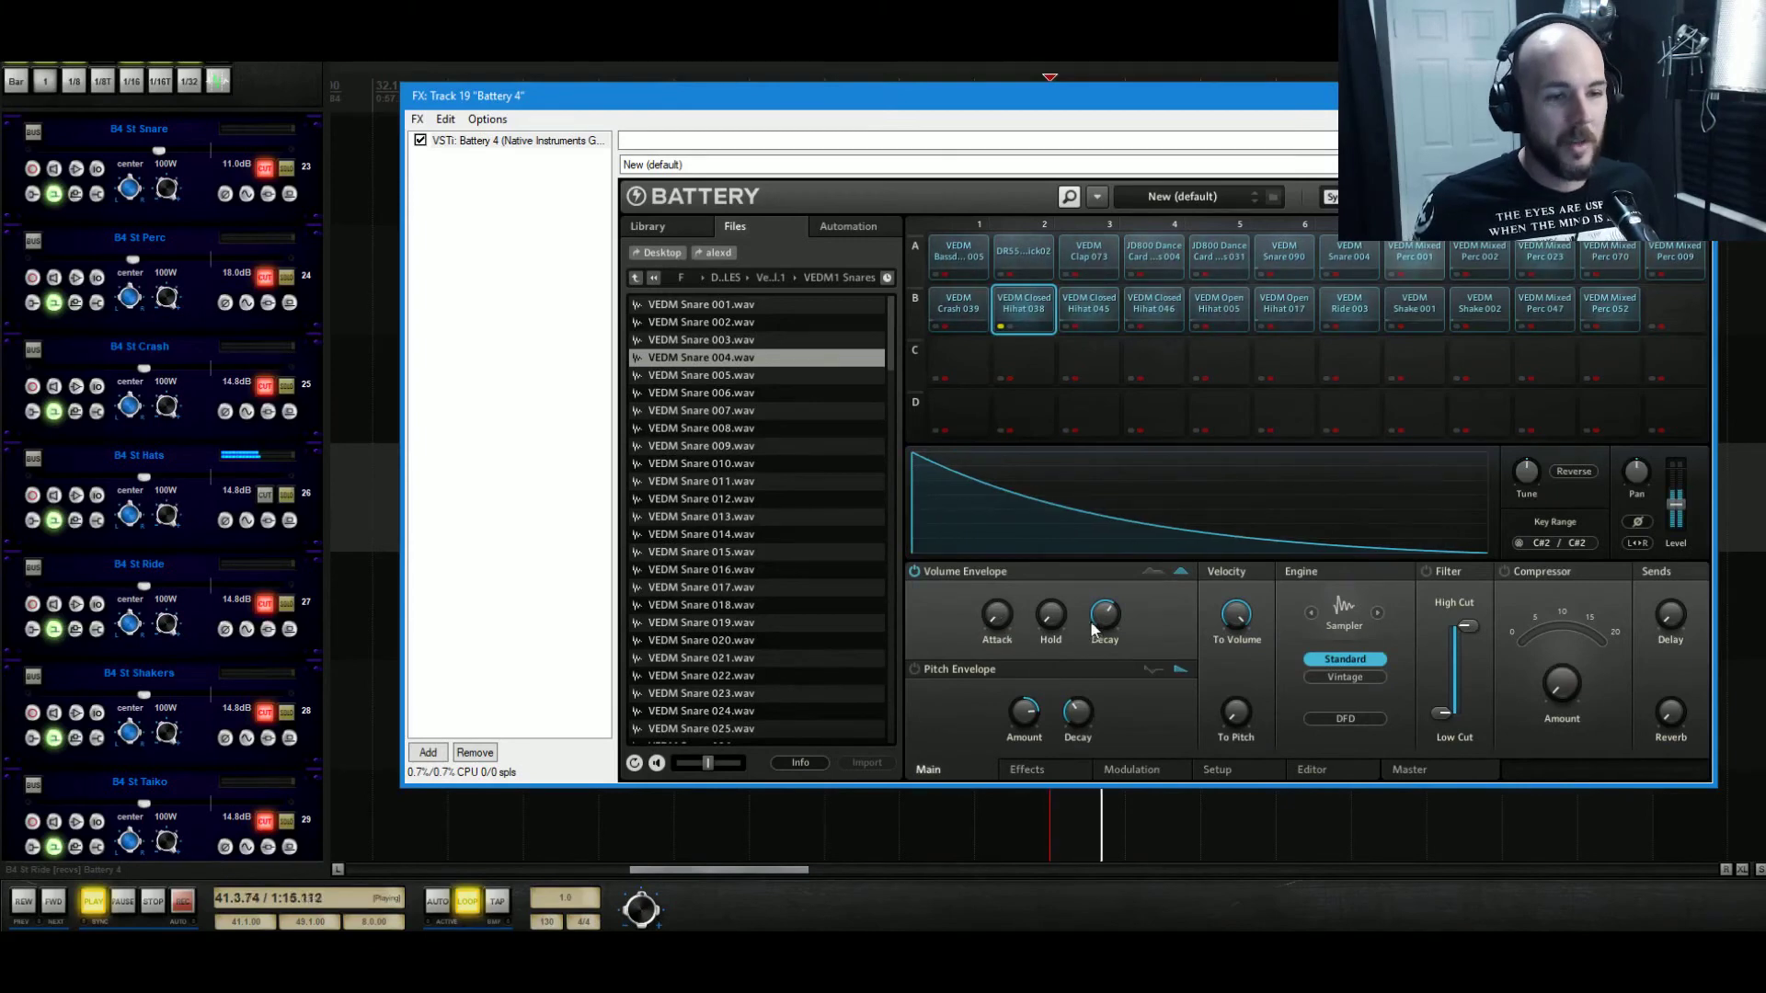
{"action": "left_click_drag", "start_coordinate": [1092, 625], "coordinate": [963, 610]}
{"action": "left_click", "coordinate": [914, 572]}
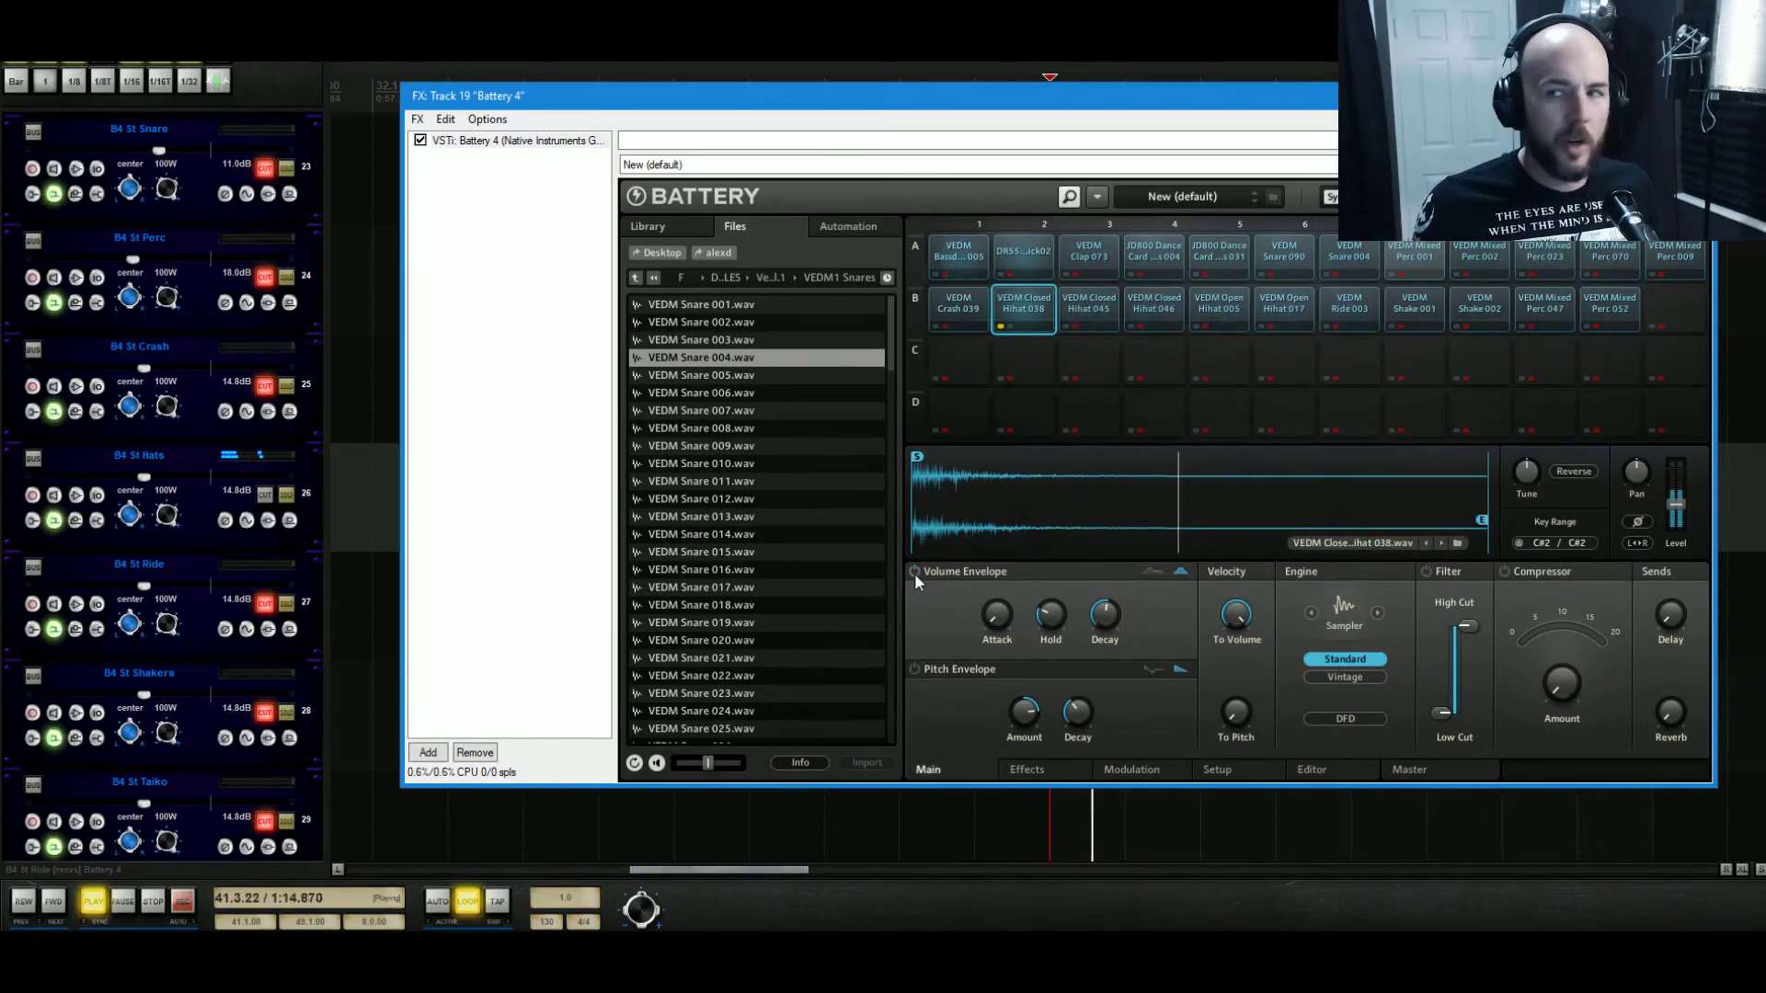
{"action": "left_click", "coordinate": [915, 572]}
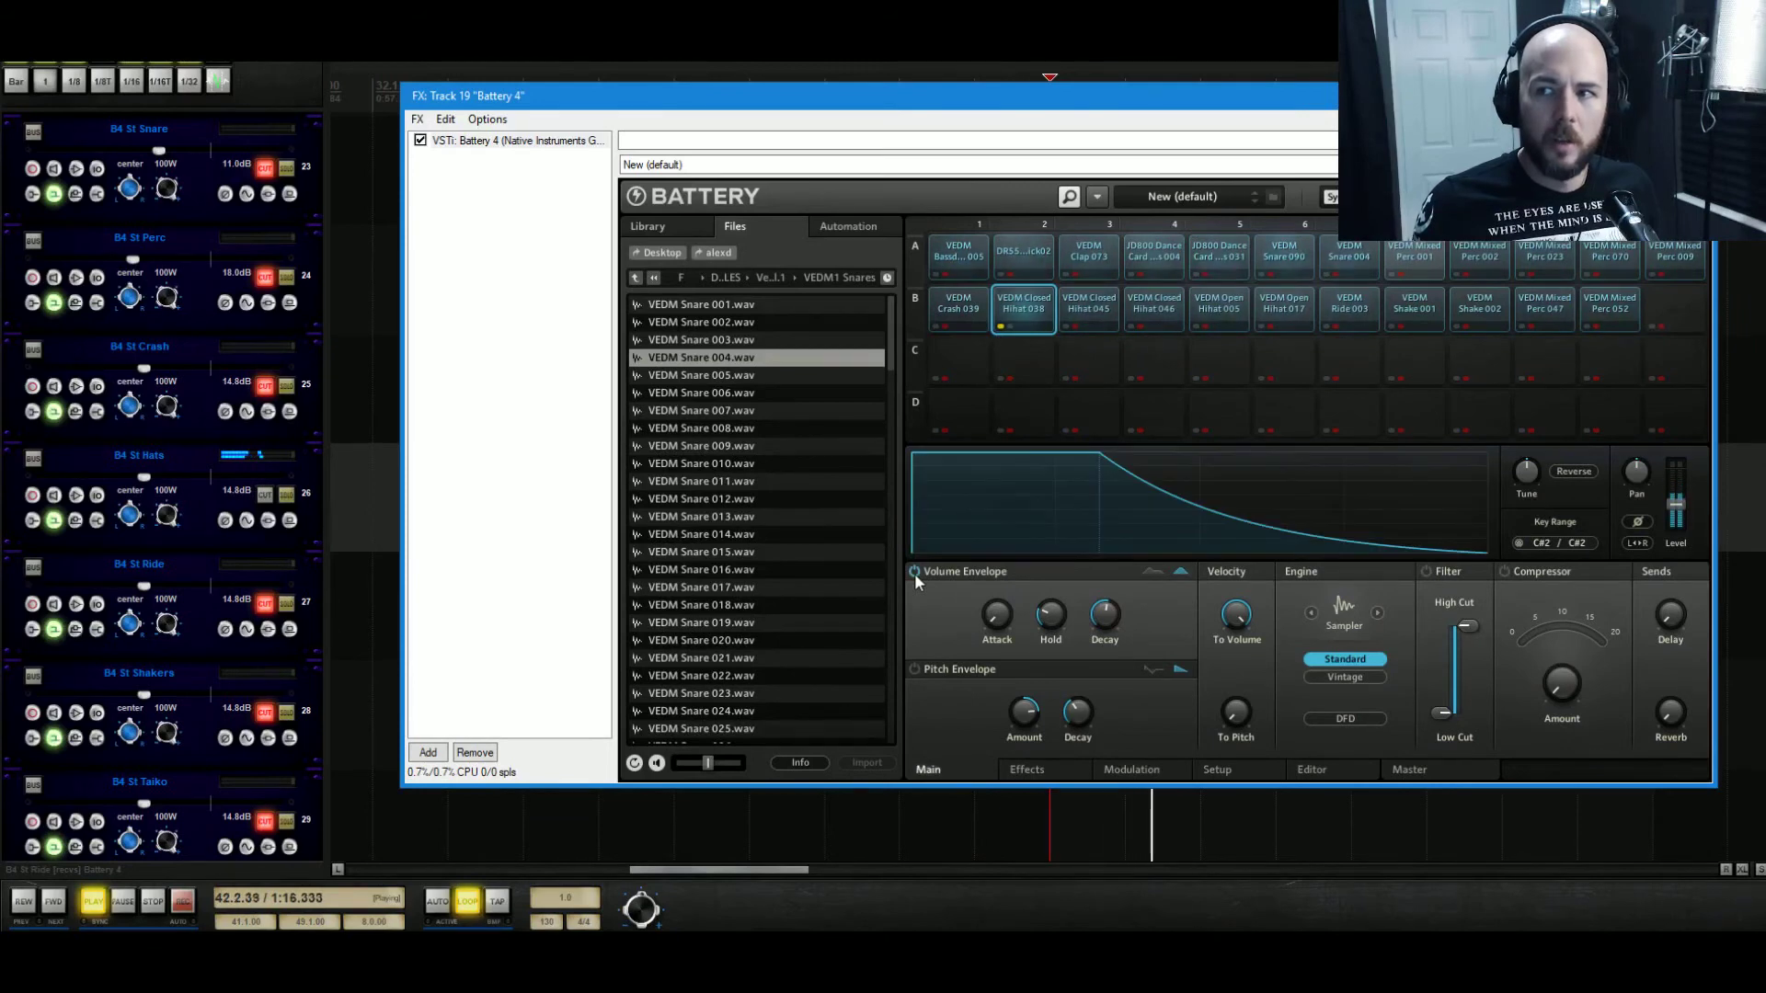
{"action": "key", "text": "space"}
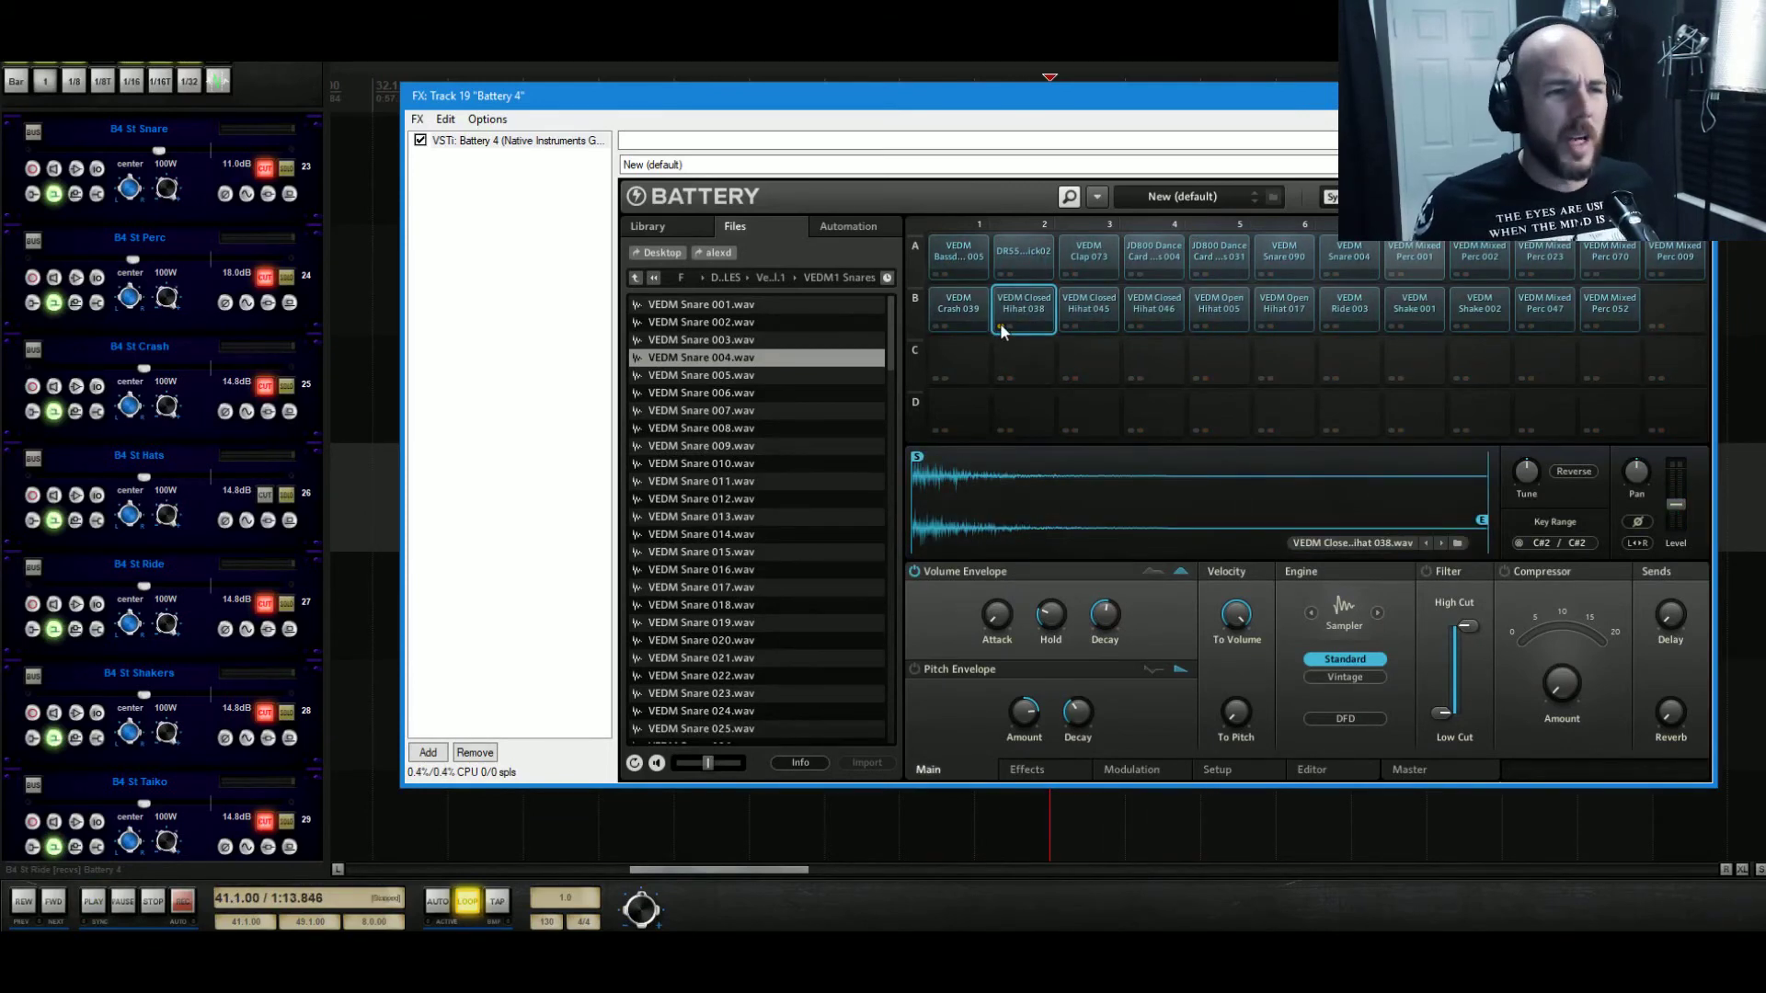
Set the Closed Hihat 045 cell's filter to Solid G-EQ and slightly boost the high band while the loop plays.
{"action": "left_click", "coordinate": [1067, 317]}
{"action": "key", "text": "space"}
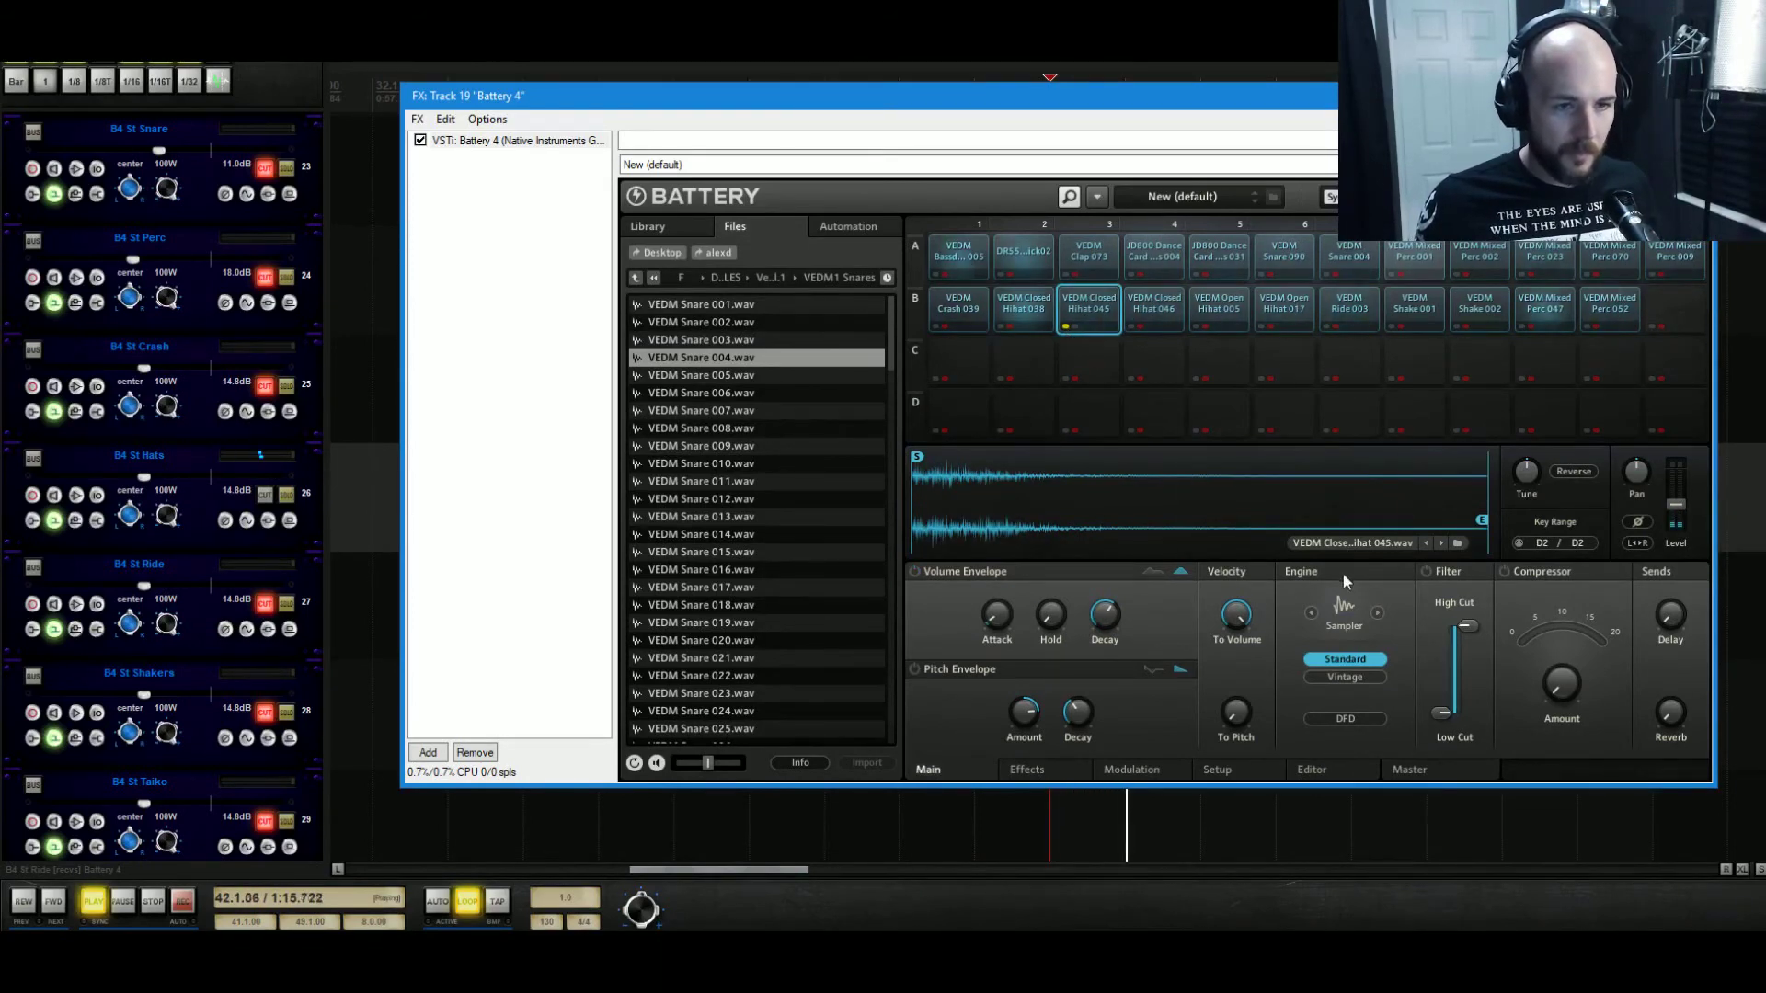
{"action": "left_click", "coordinate": [1026, 769]}
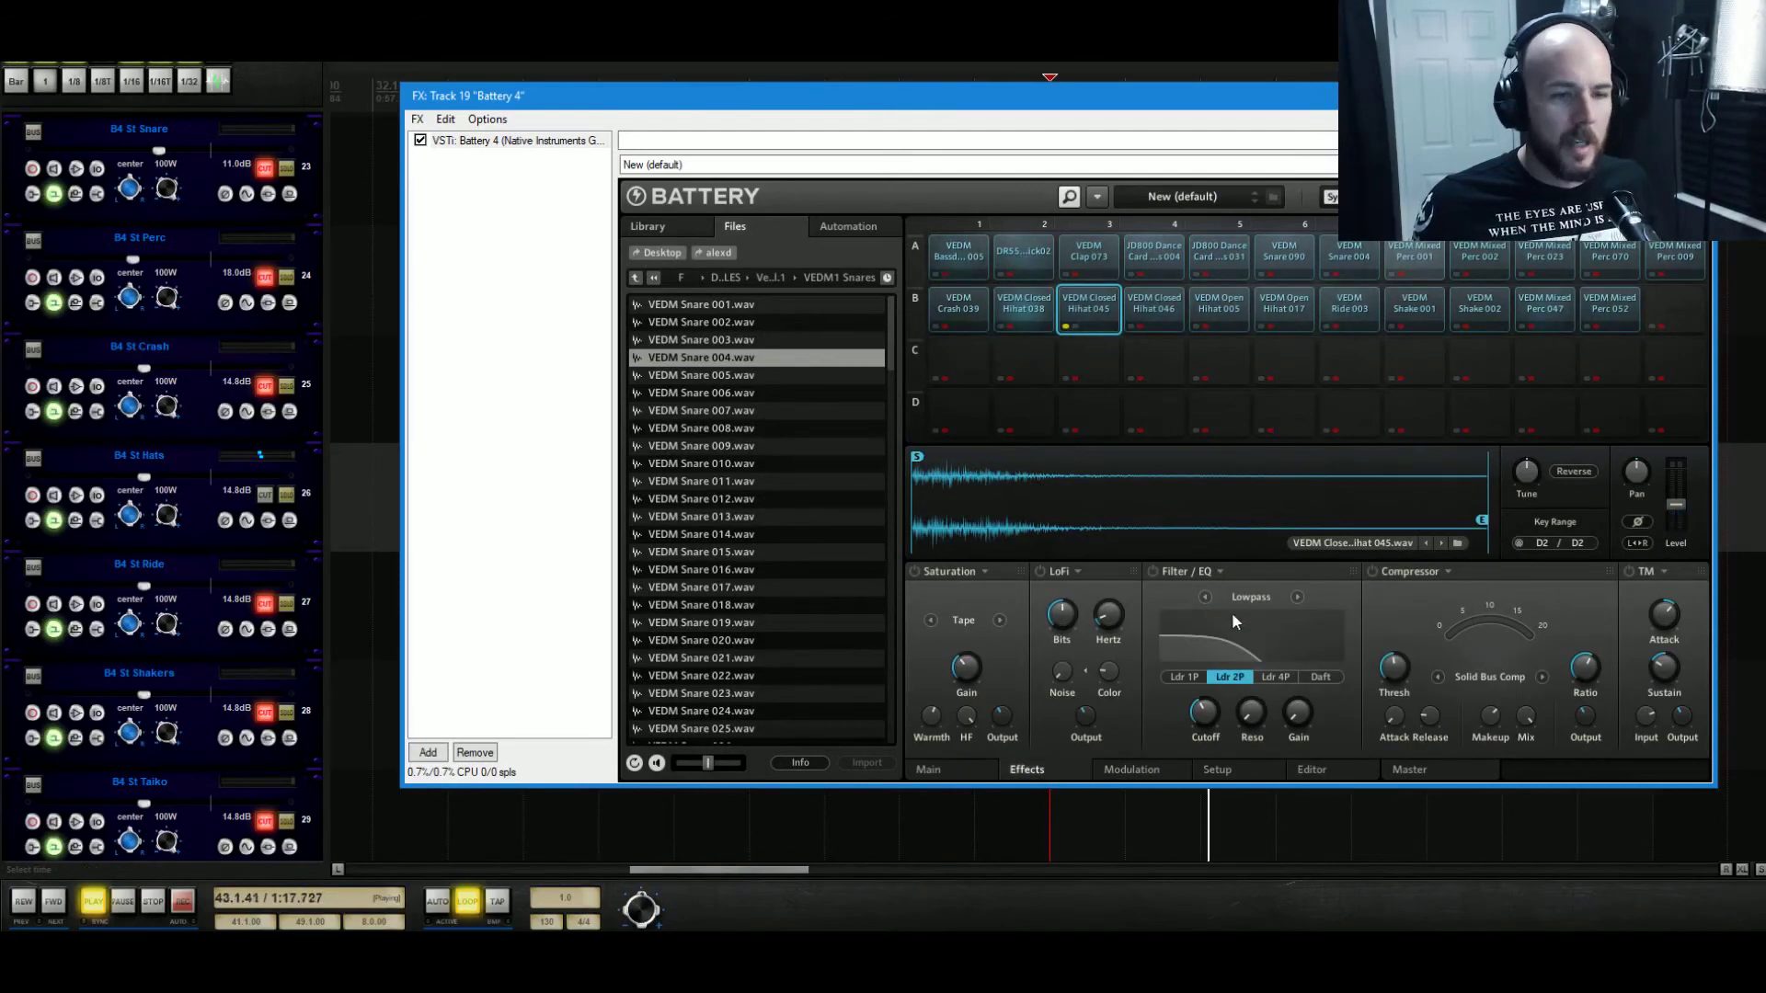
{"action": "left_click", "coordinate": [1297, 596]}
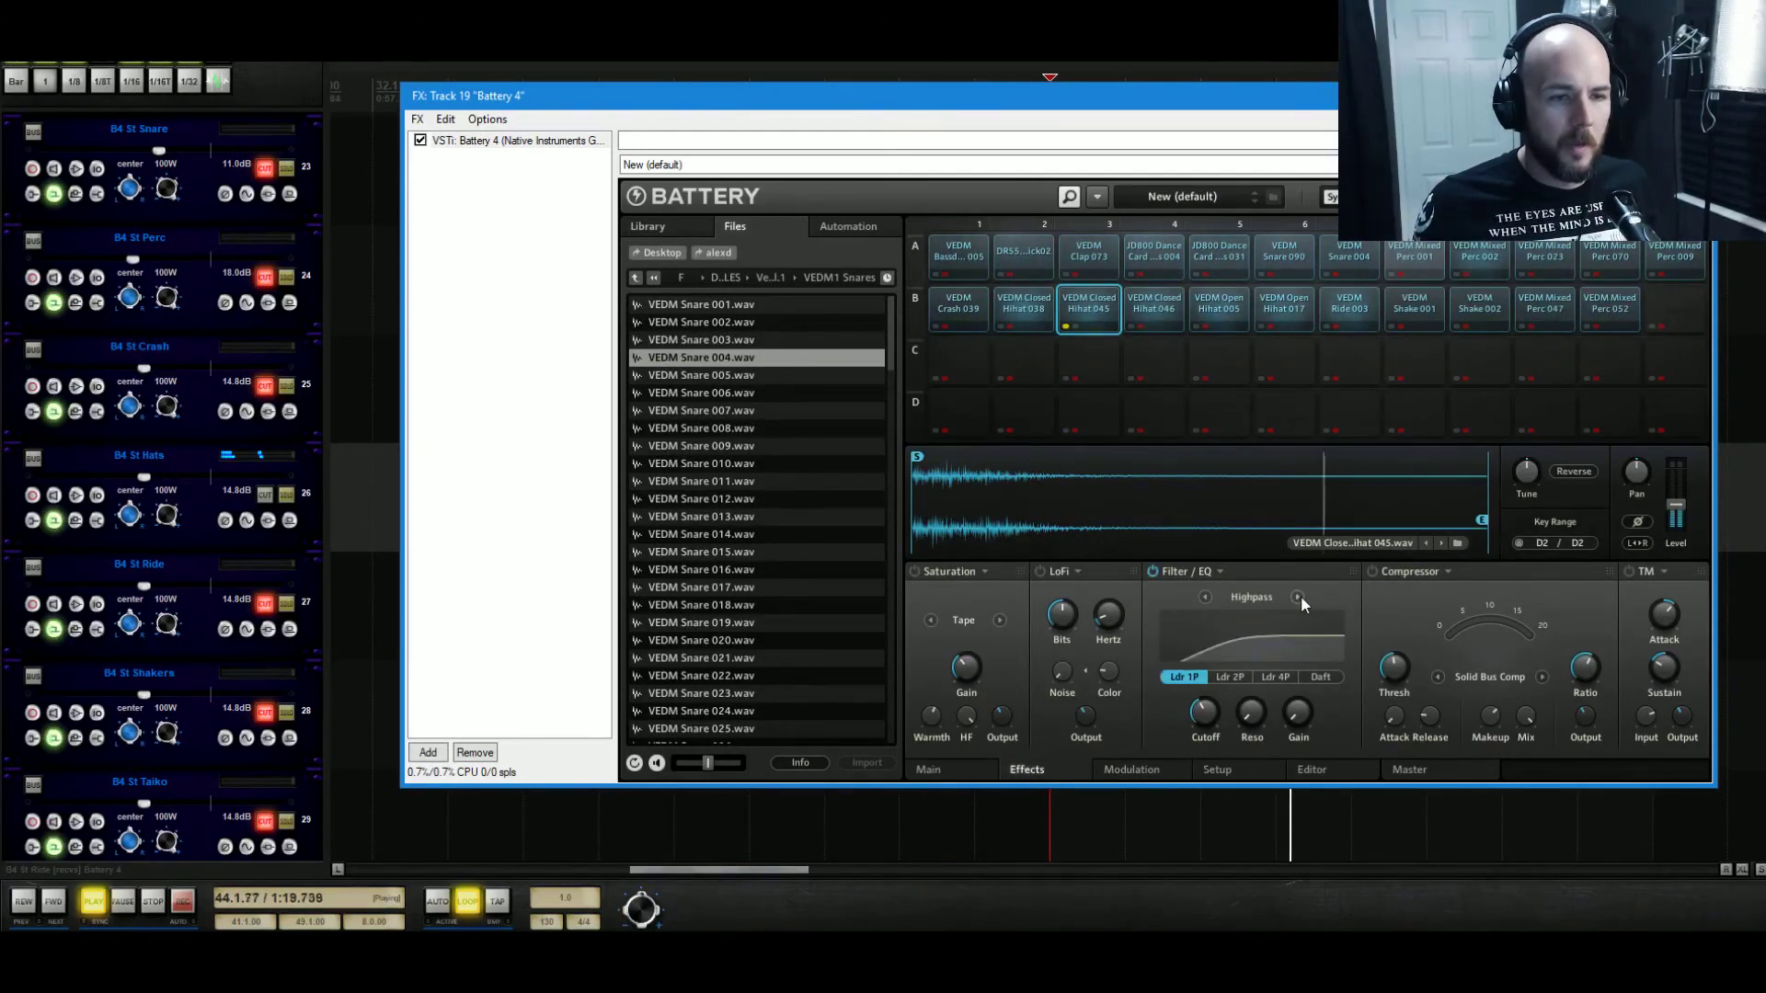
{"action": "left_click", "coordinate": [1297, 595]}
{"action": "left_click", "coordinate": [1297, 595]}
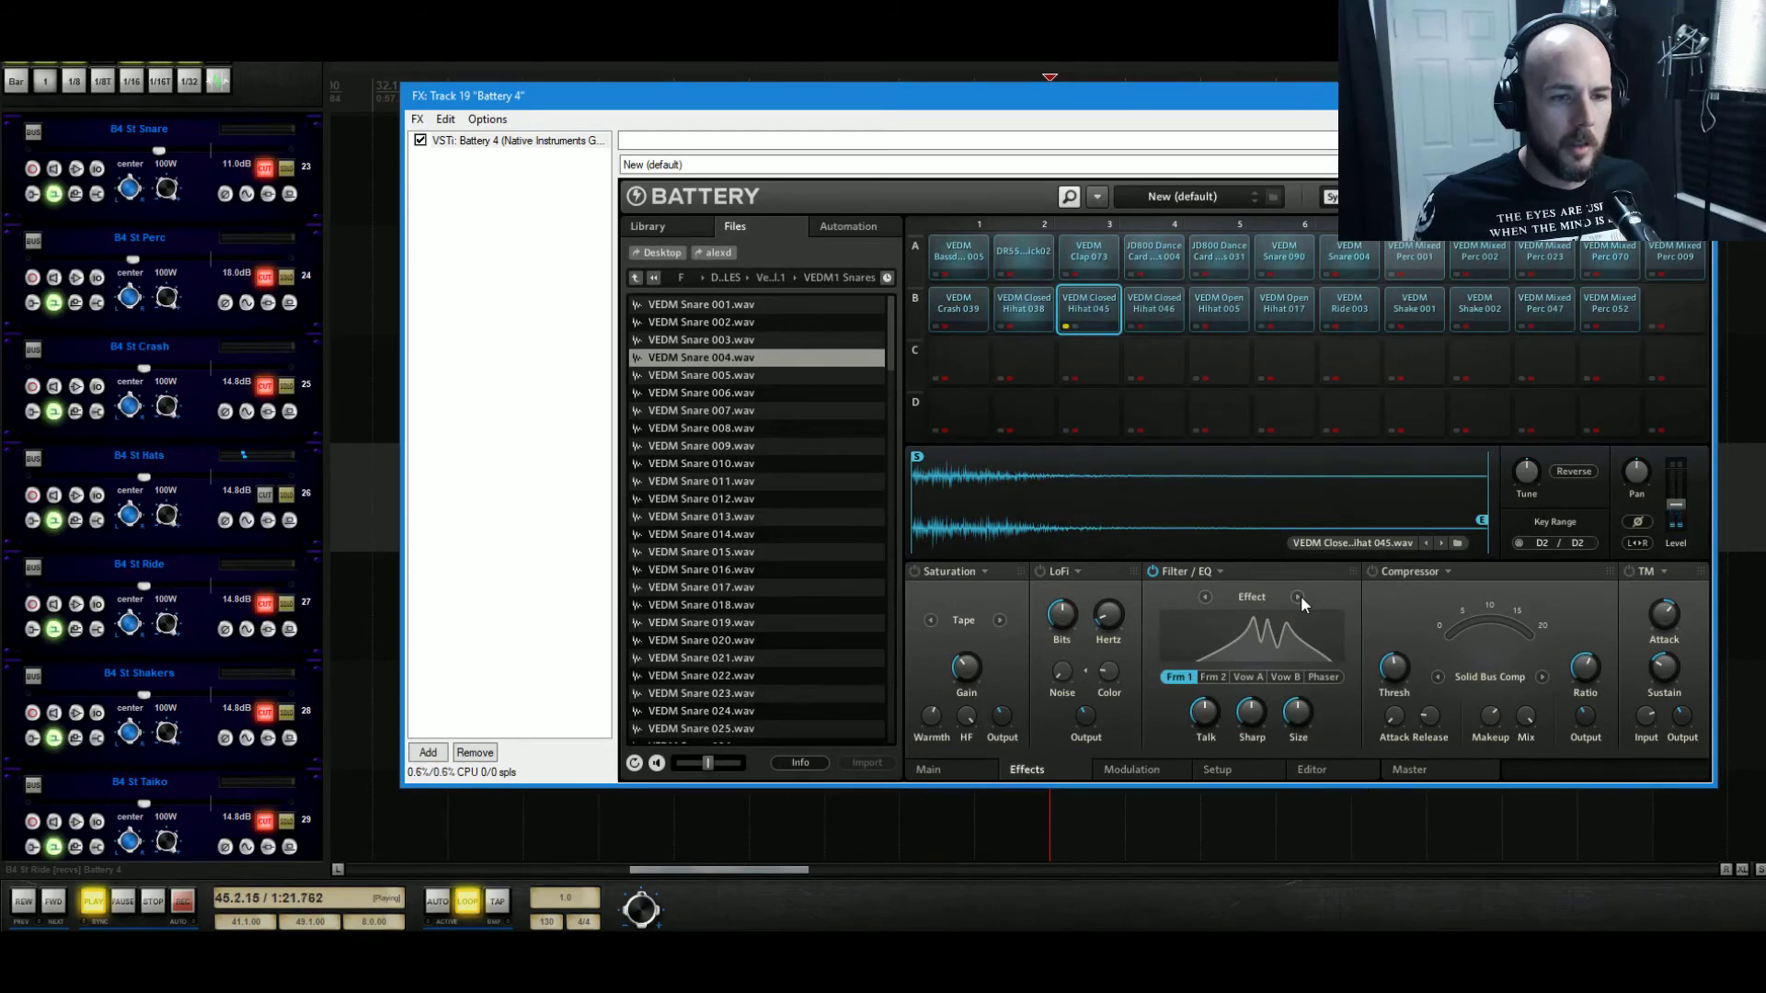
{"action": "left_click", "coordinate": [1298, 596]}
{"action": "left_click_drag", "start_coordinate": [1277, 708], "coordinate": [1296, 699]}
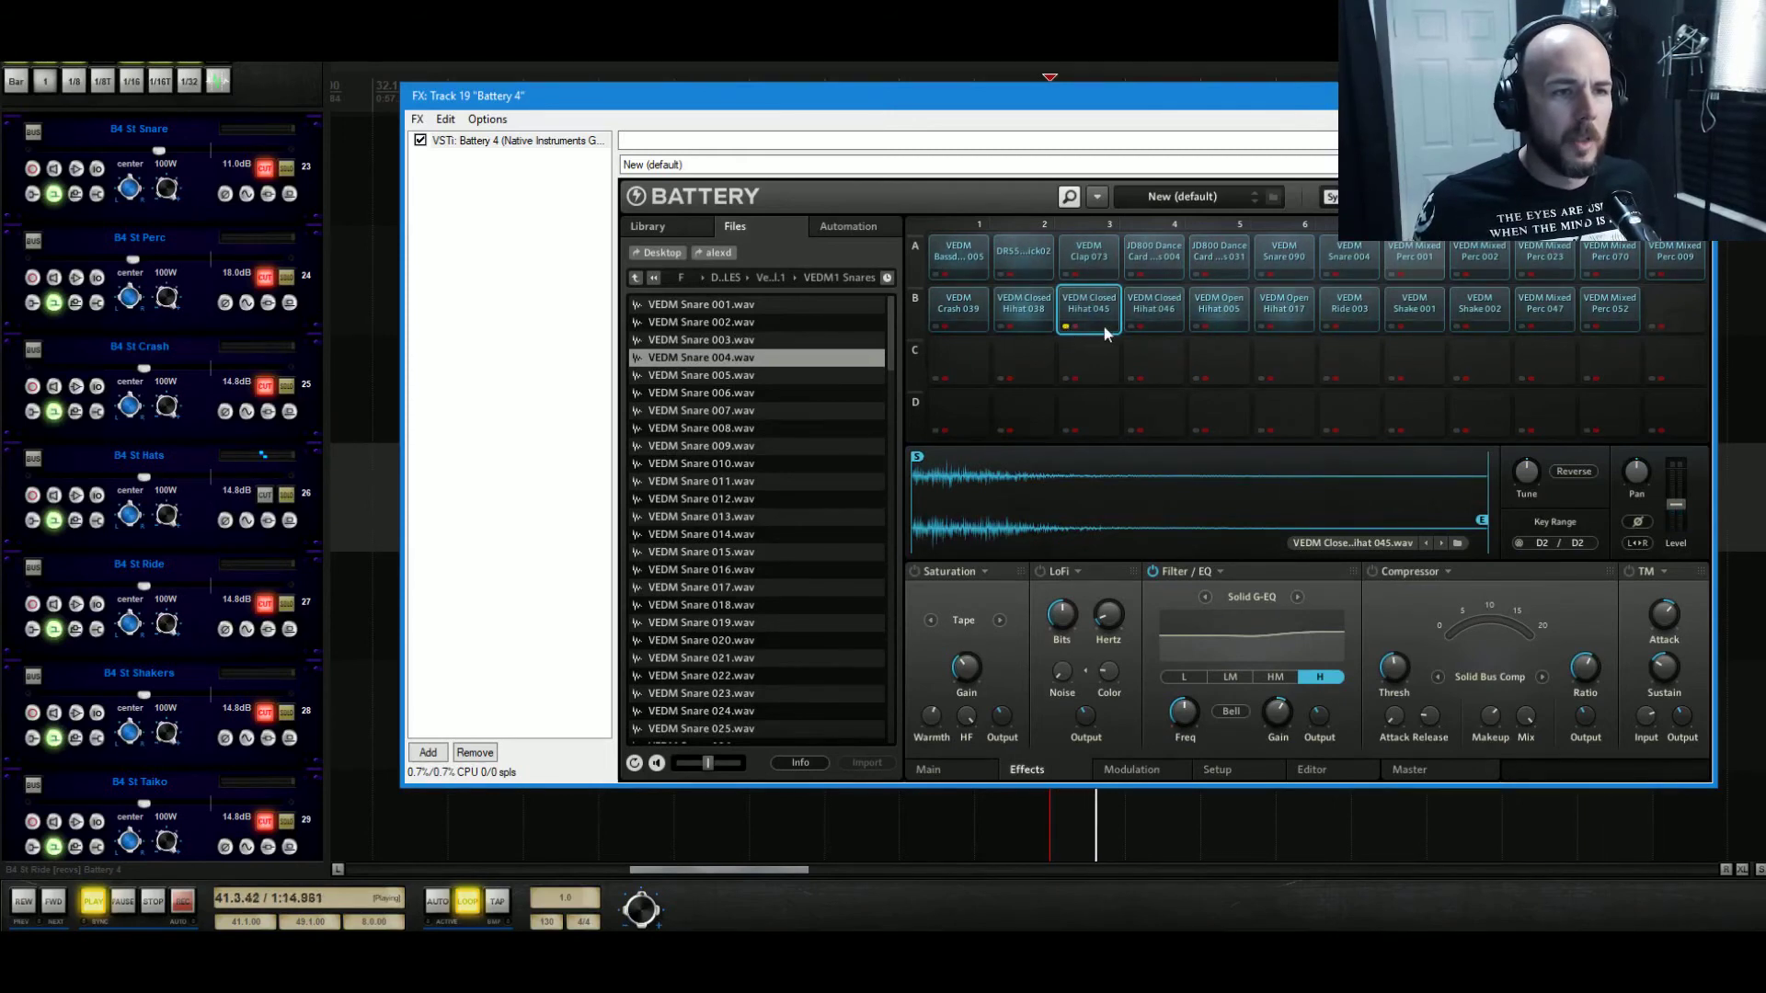
Solo the Closed Hihat 045 and 046 cells and pan Closed Hihat 046 to 72 R.
{"action": "left_click", "coordinate": [1150, 312]}
{"action": "left_click", "coordinate": [1066, 331]}
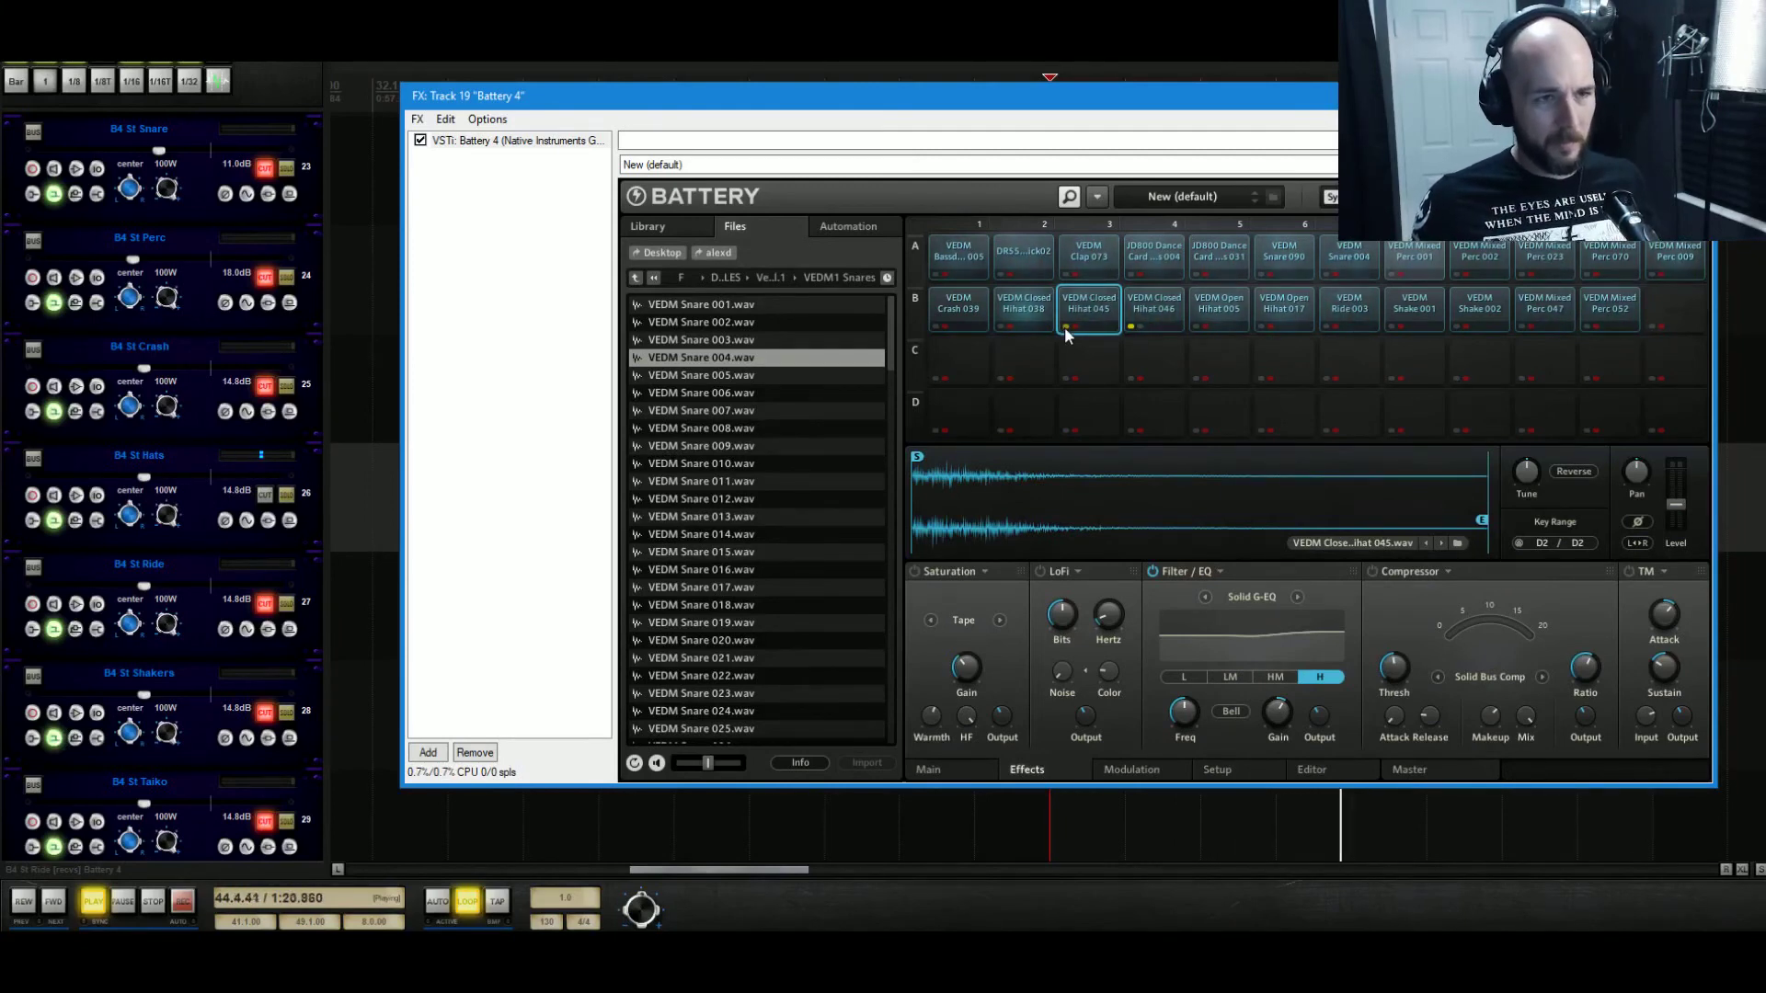
{"action": "left_click_drag", "start_coordinate": [1530, 471], "coordinate": [1630, 402]}
{"action": "left_click", "coordinate": [1152, 317]}
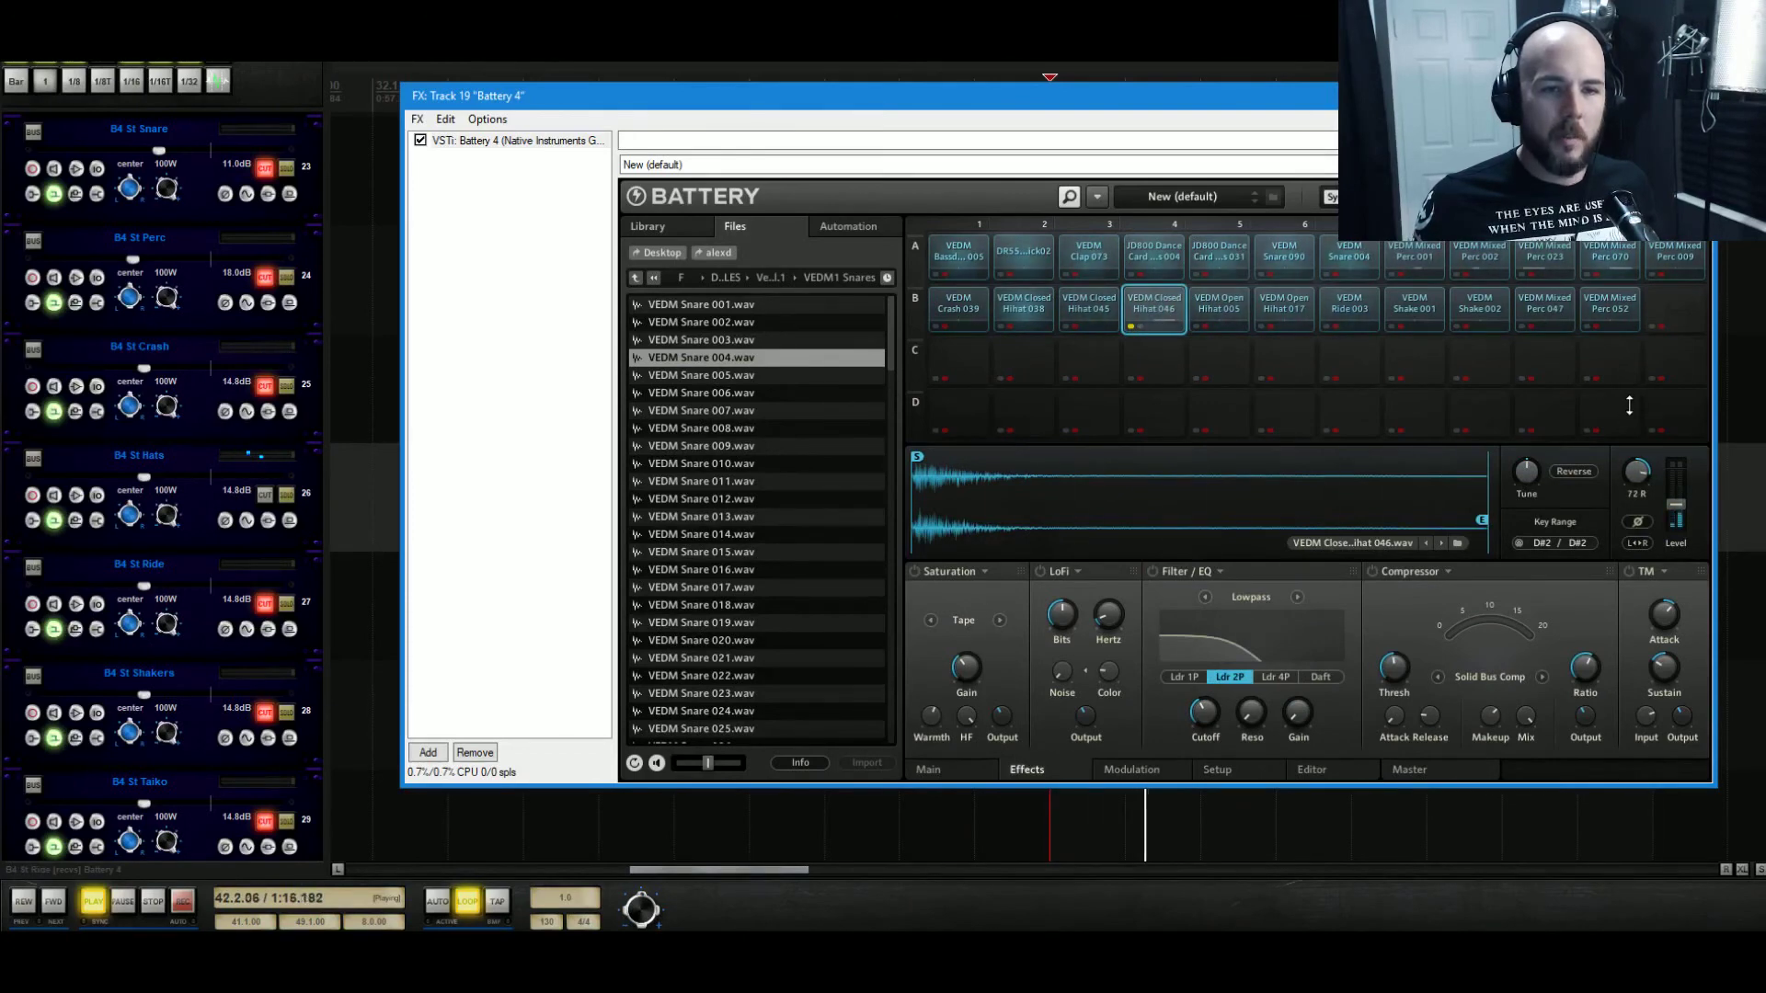
Fine-tune the pan of the Closed Hihat 046 cell to about 73 R and pan the soloed Closed Hihat 045 cell left.
{"action": "left_click", "coordinate": [1629, 404]}
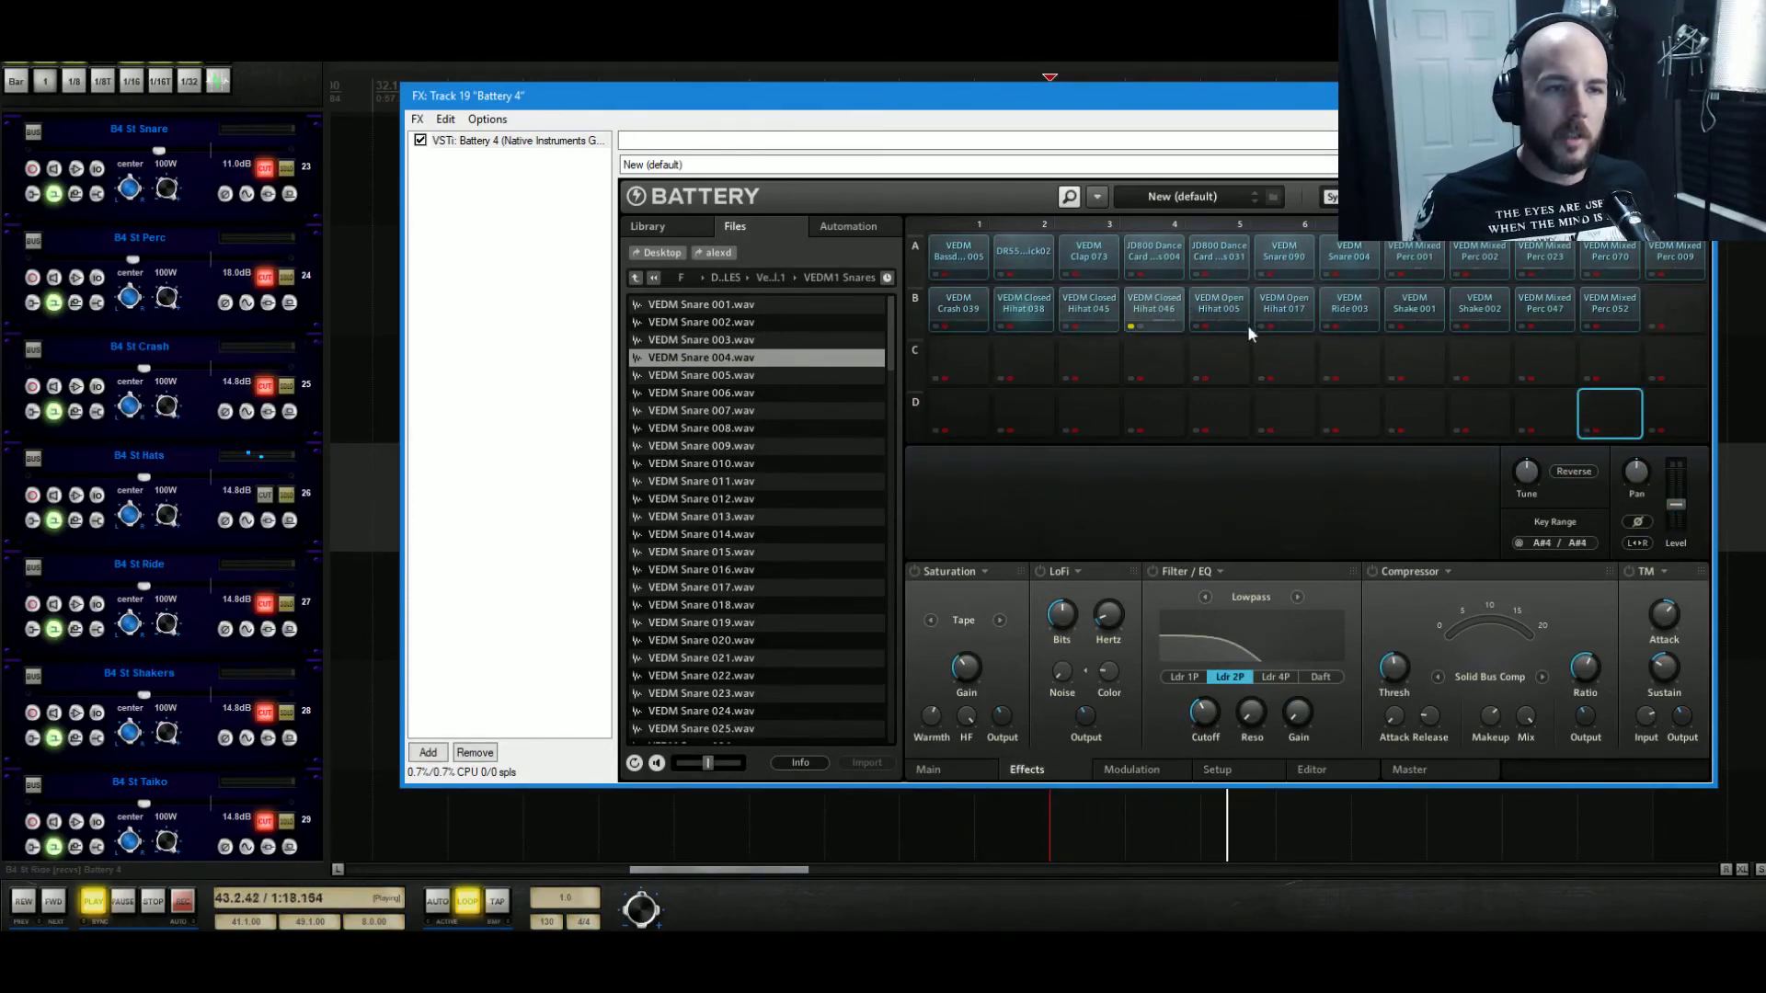
{"action": "left_click", "coordinate": [1153, 313]}
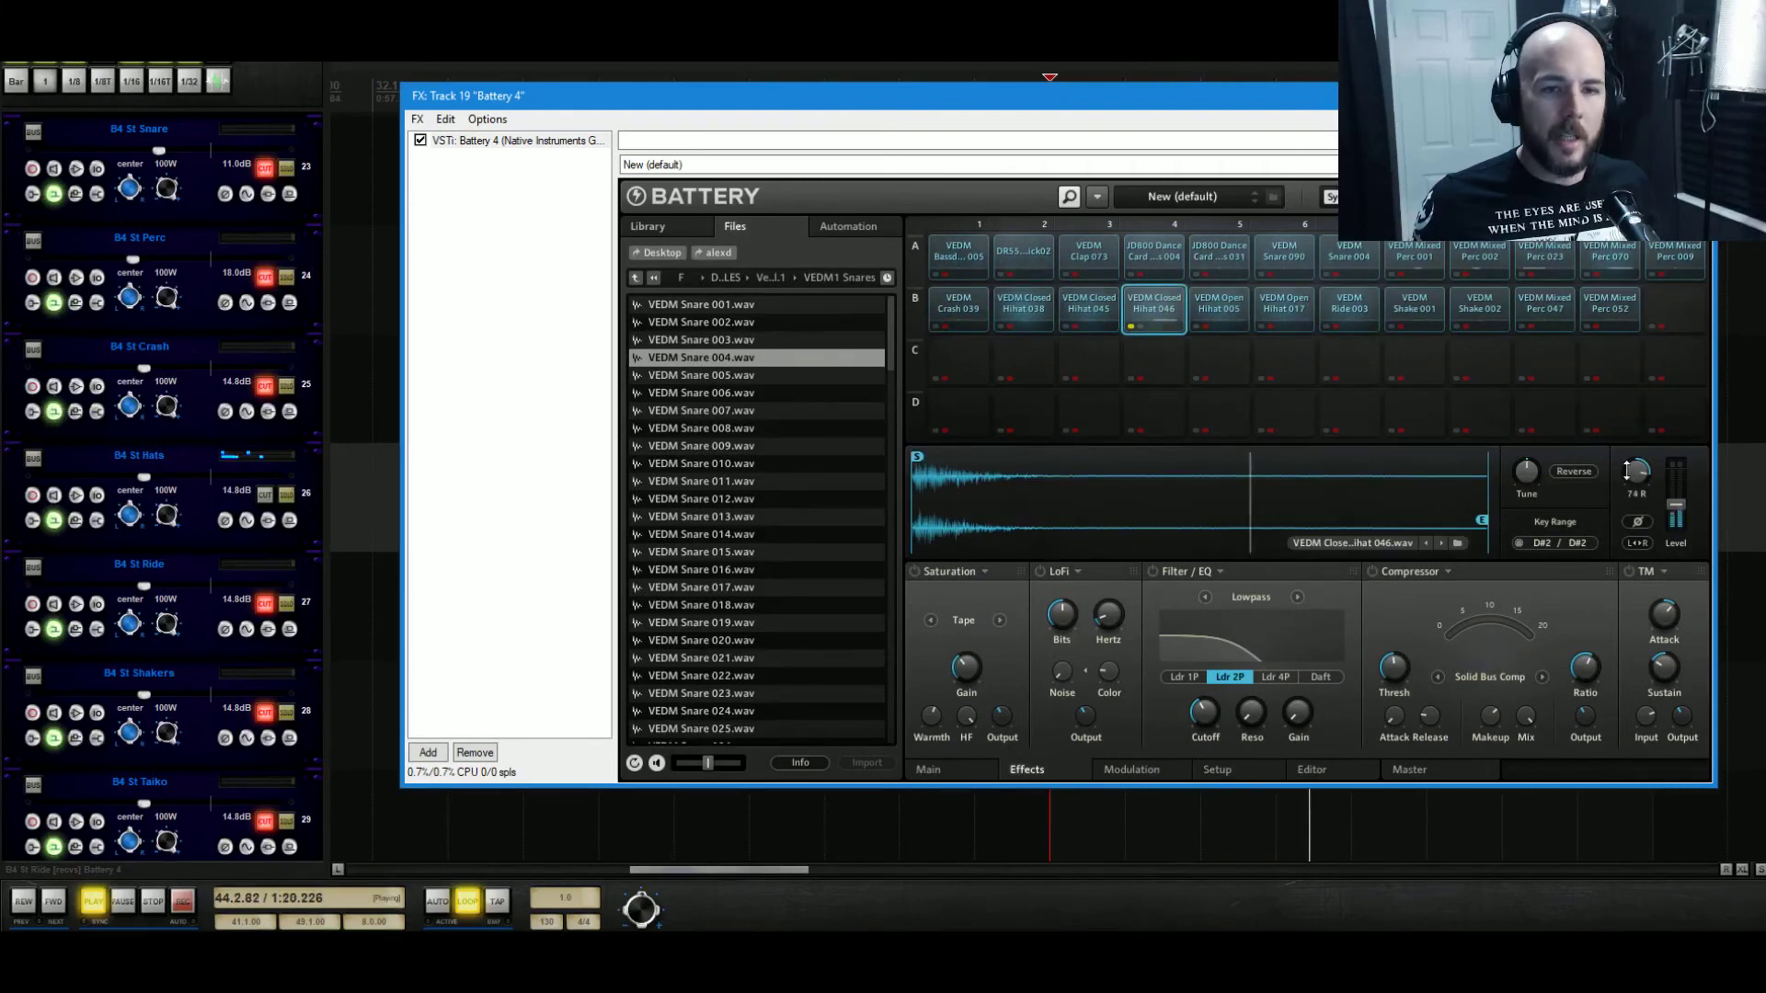
{"action": "left_click", "coordinate": [1091, 320]}
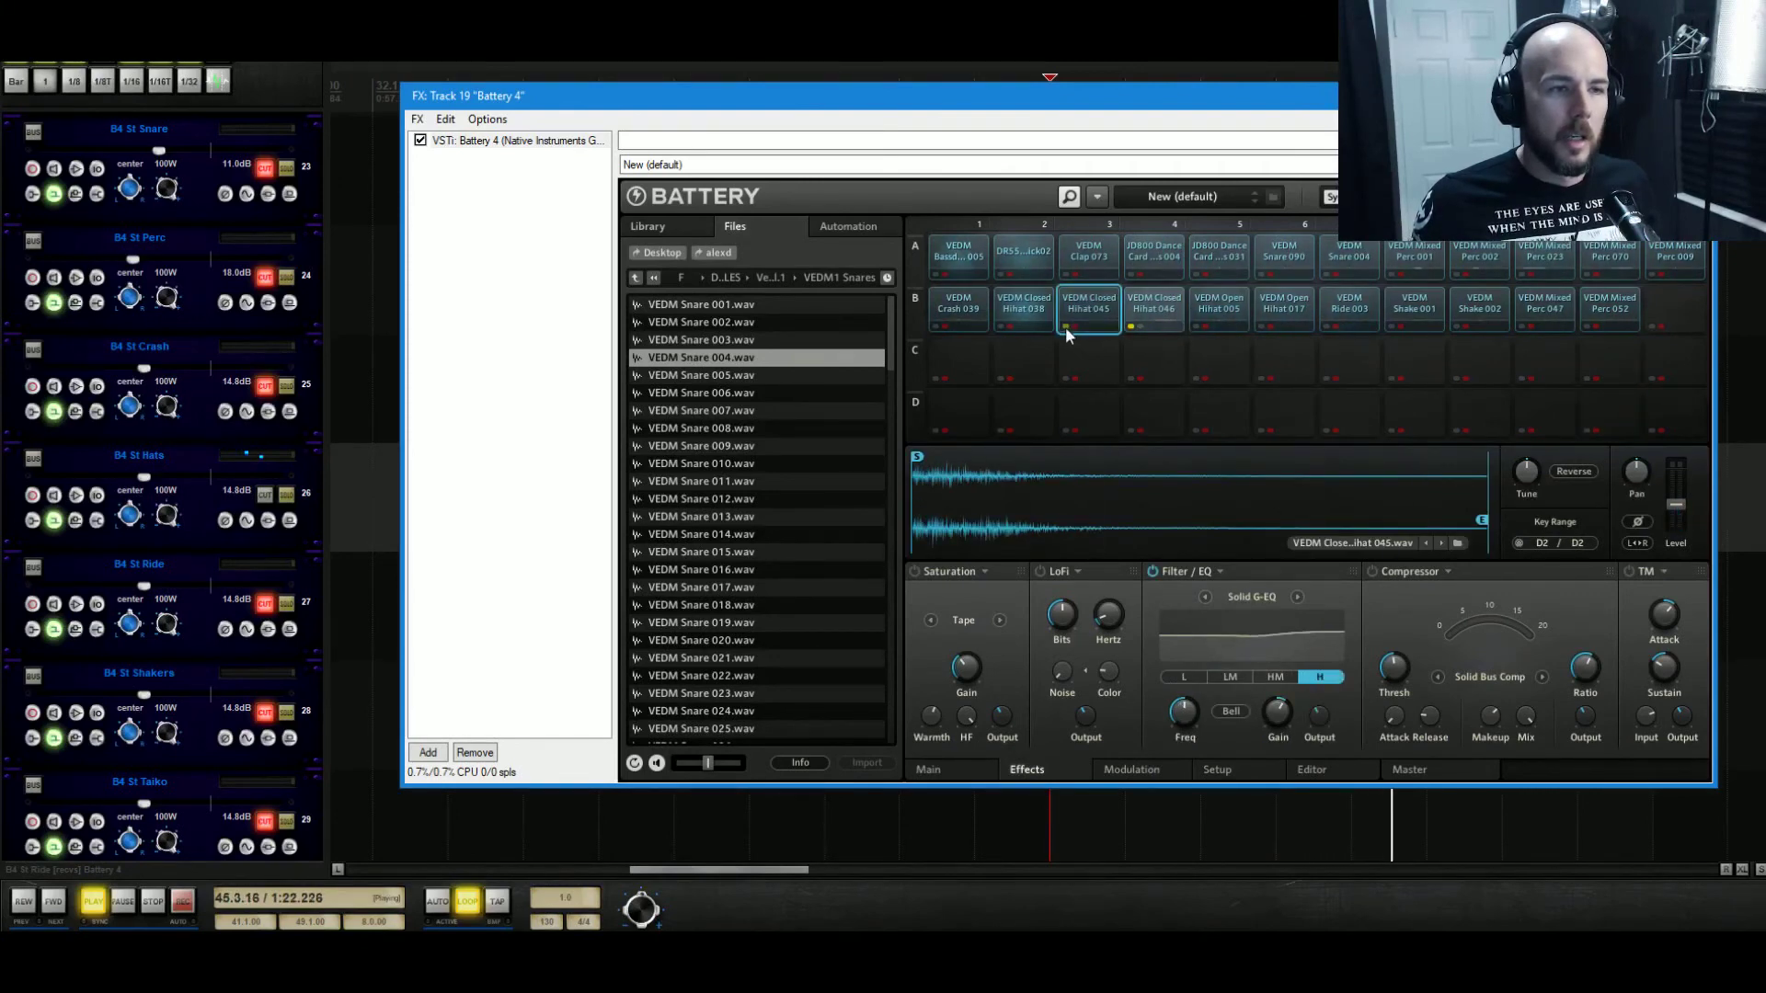
{"action": "left_click", "coordinate": [1126, 320]}
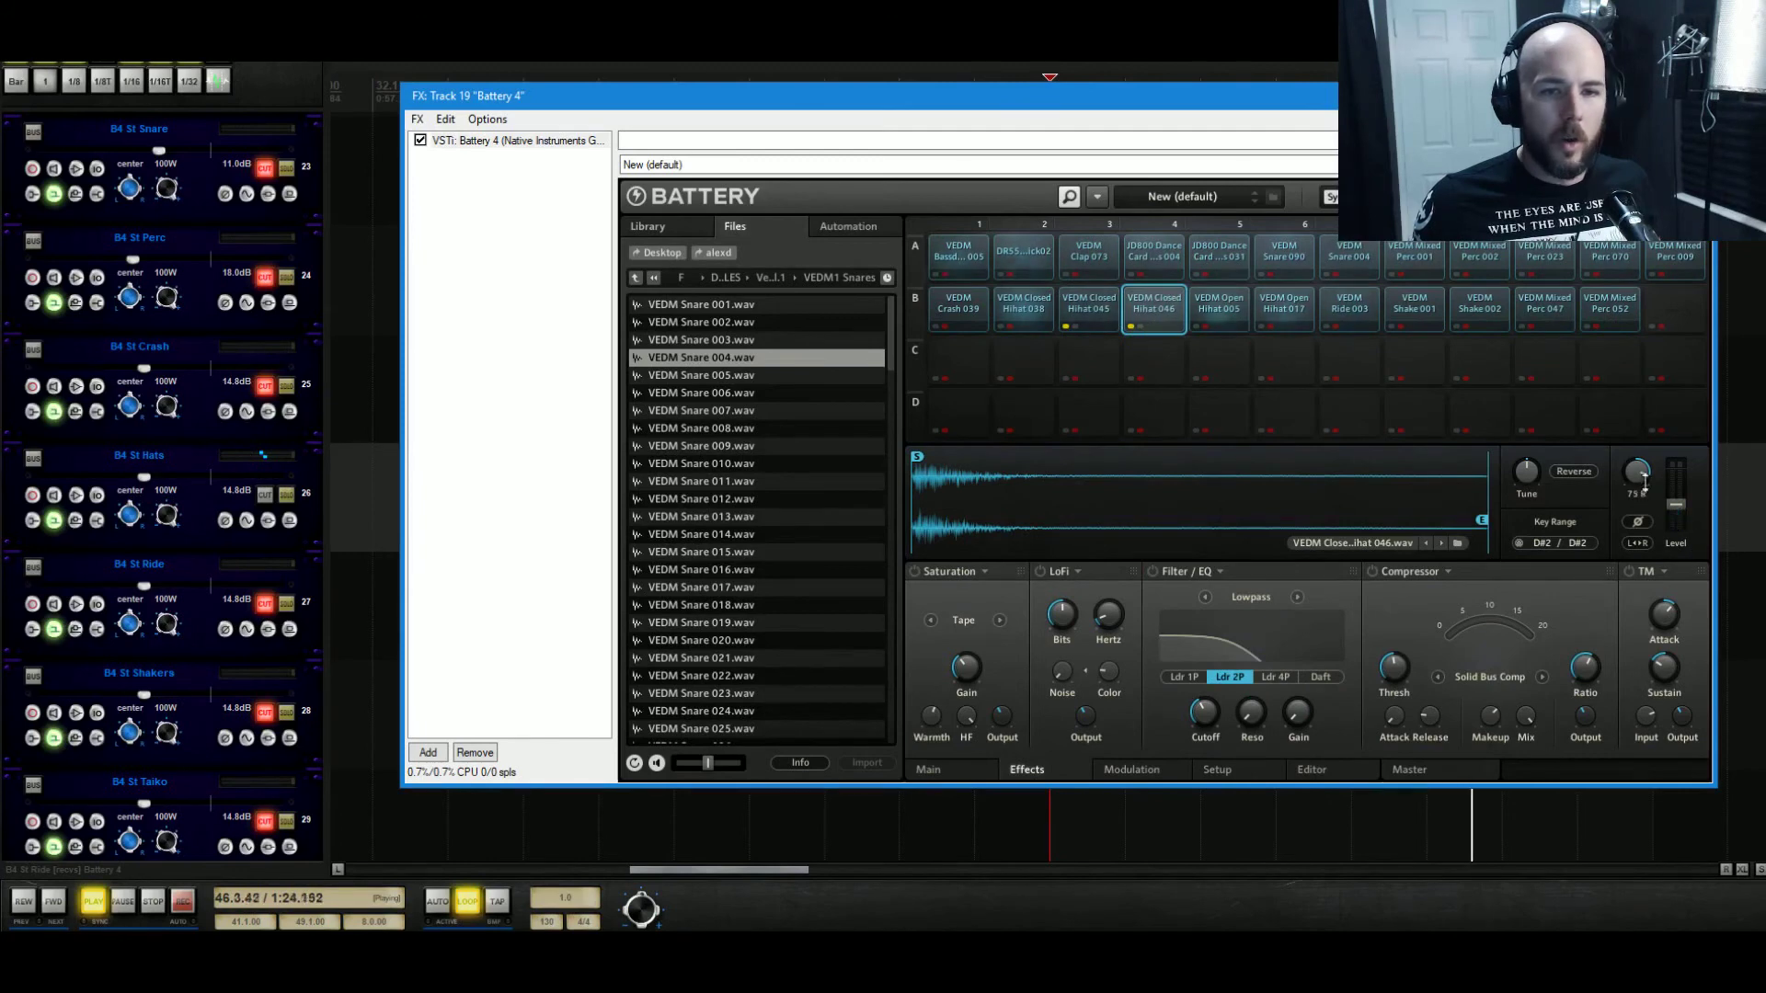
{"action": "left_click", "coordinate": [1089, 309]}
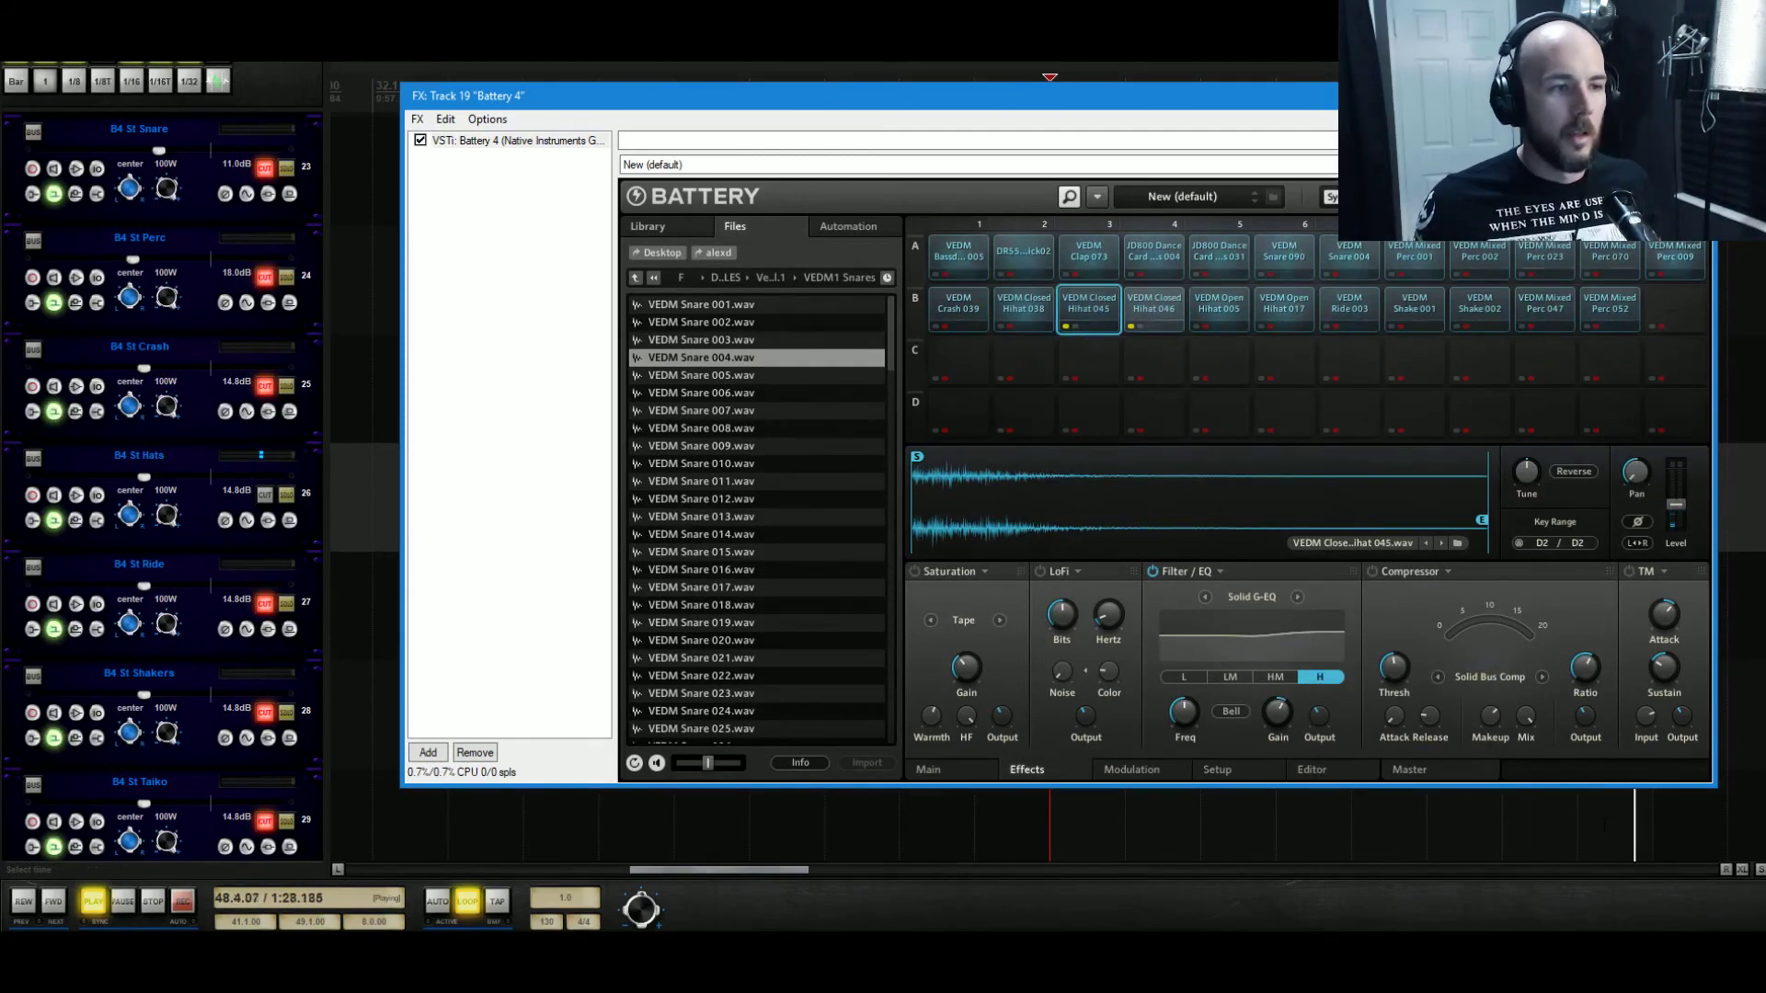
Set the Closed Hihat 046 cell's filter to Solid G-EQ and slightly boost its high band.
{"action": "left_click", "coordinate": [1168, 311]}
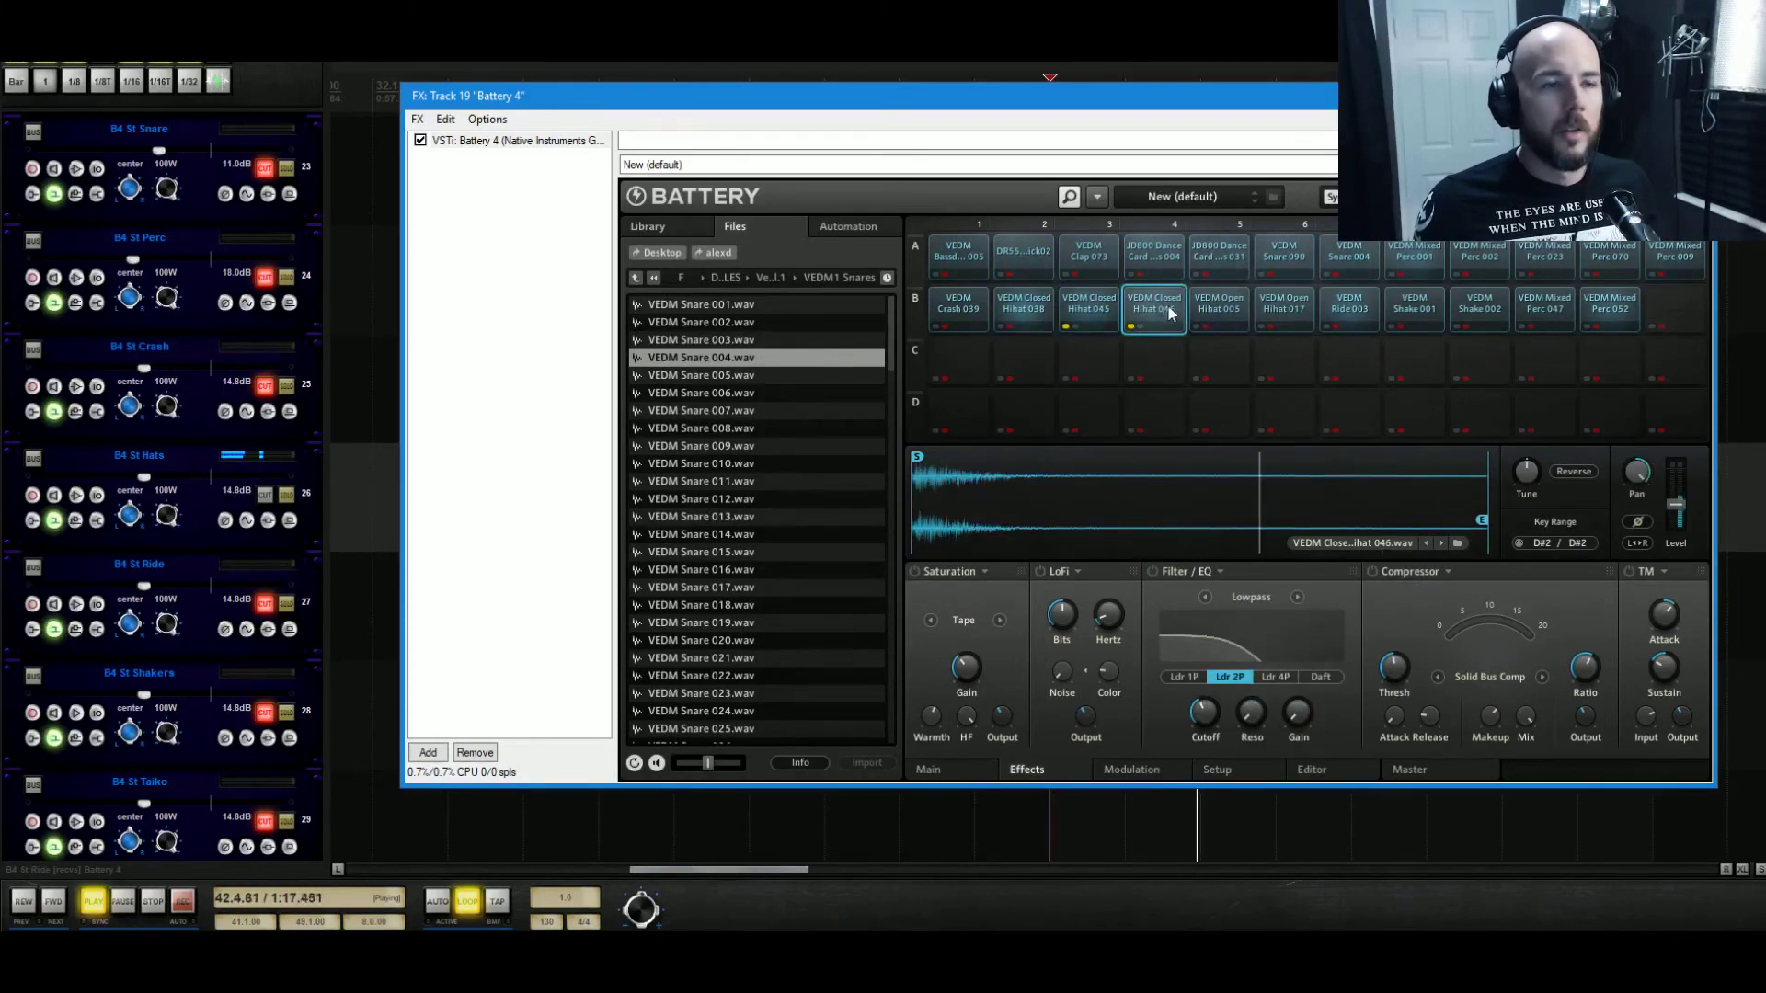
{"action": "left_click", "coordinate": [1206, 597]}
{"action": "left_click_drag", "start_coordinate": [1284, 716], "coordinate": [1290, 705]}
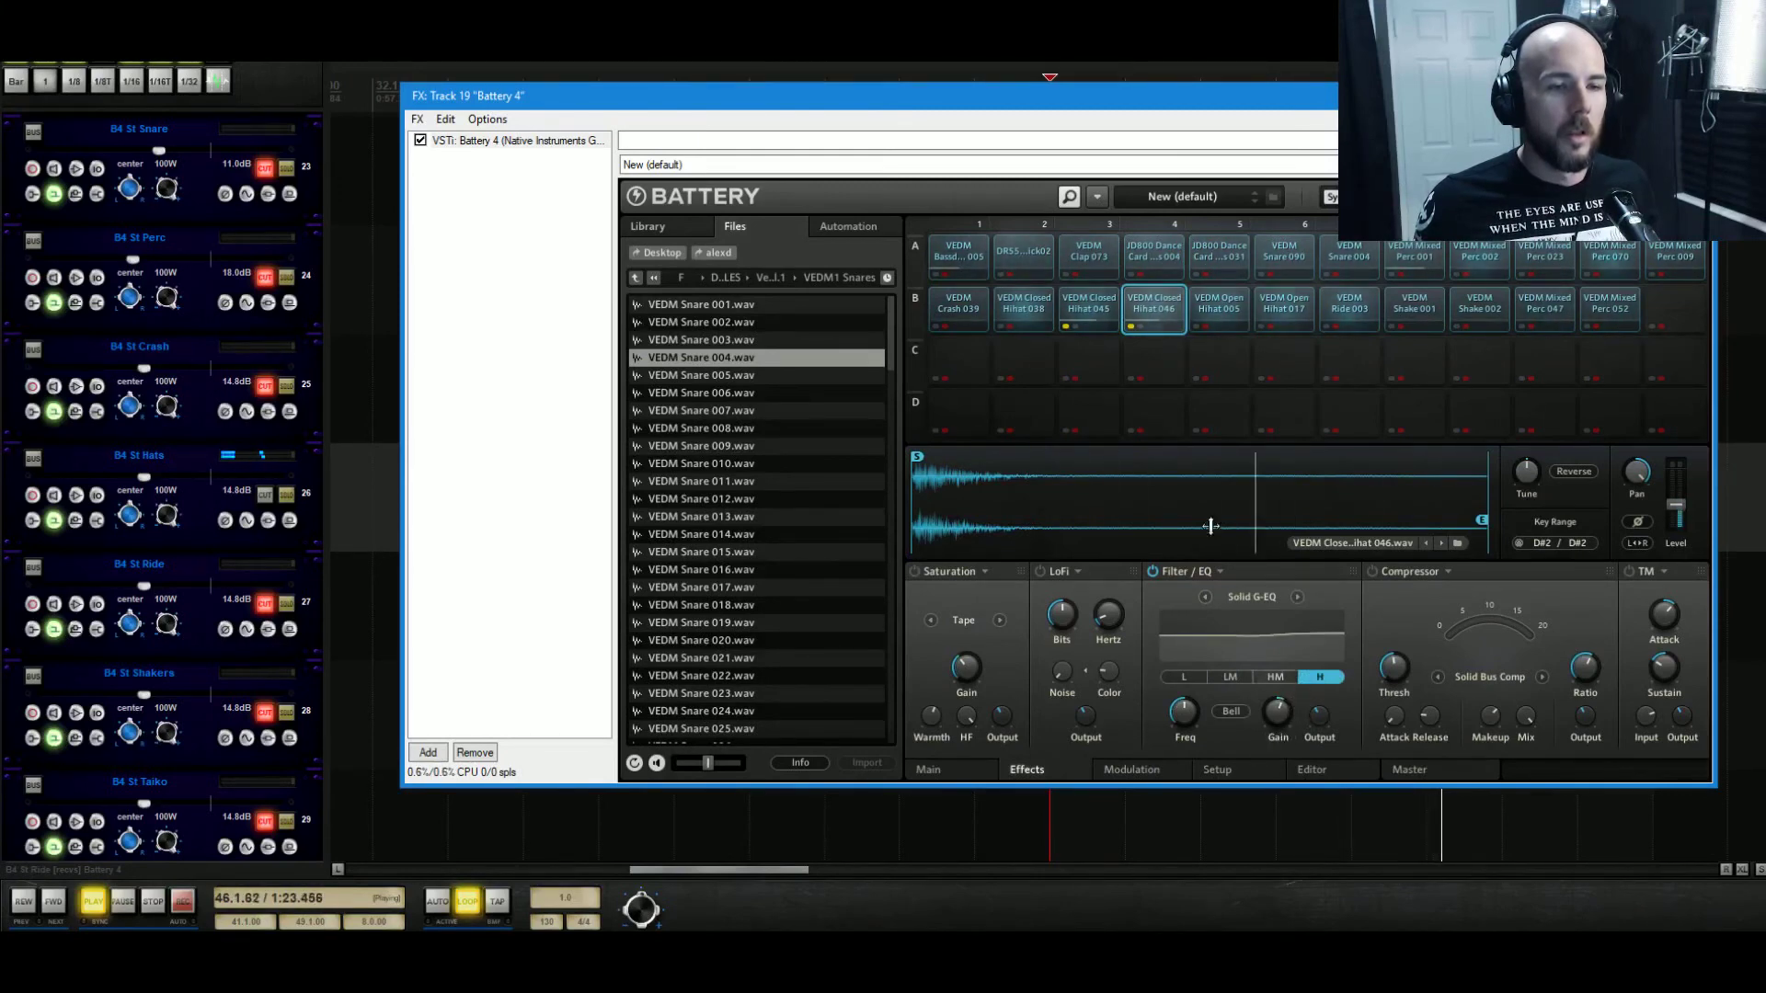
Enable the volume envelope on the Closed Hihat 046 cell and adjust its decay while the loop plays.
{"action": "left_click", "coordinate": [980, 775]}
{"action": "left_click", "coordinate": [916, 571]}
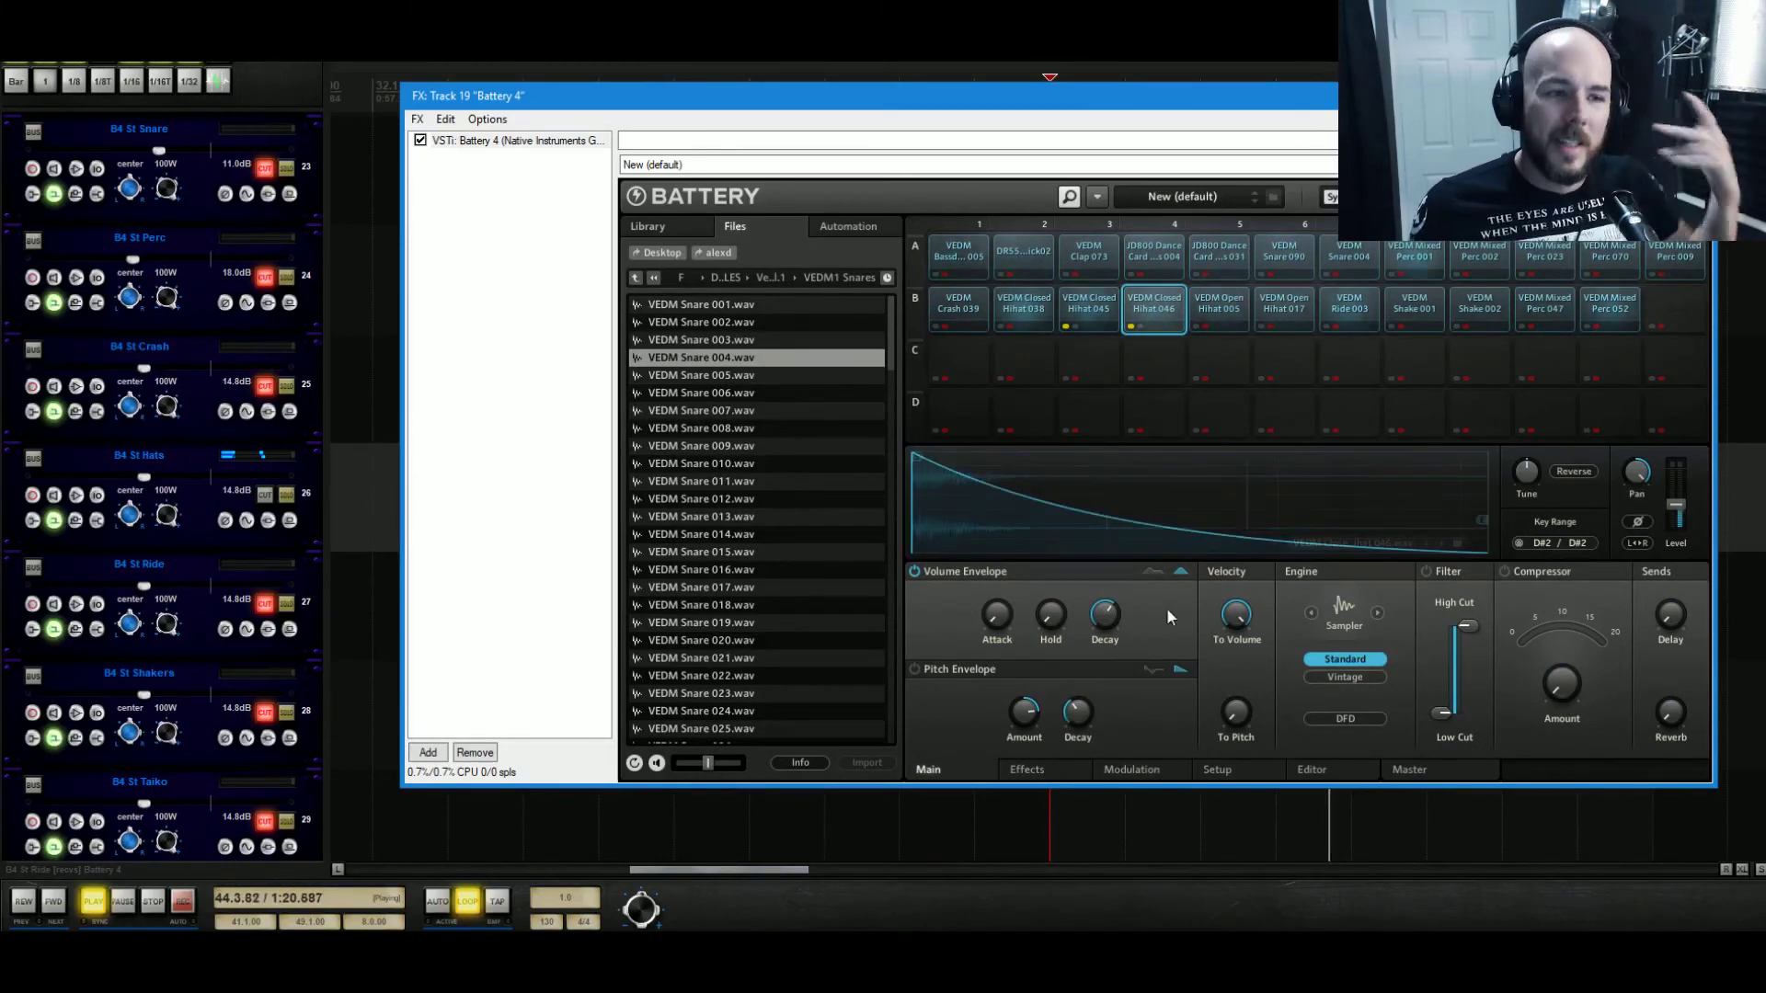
{"action": "mouse_move", "coordinate": [1105, 622]}
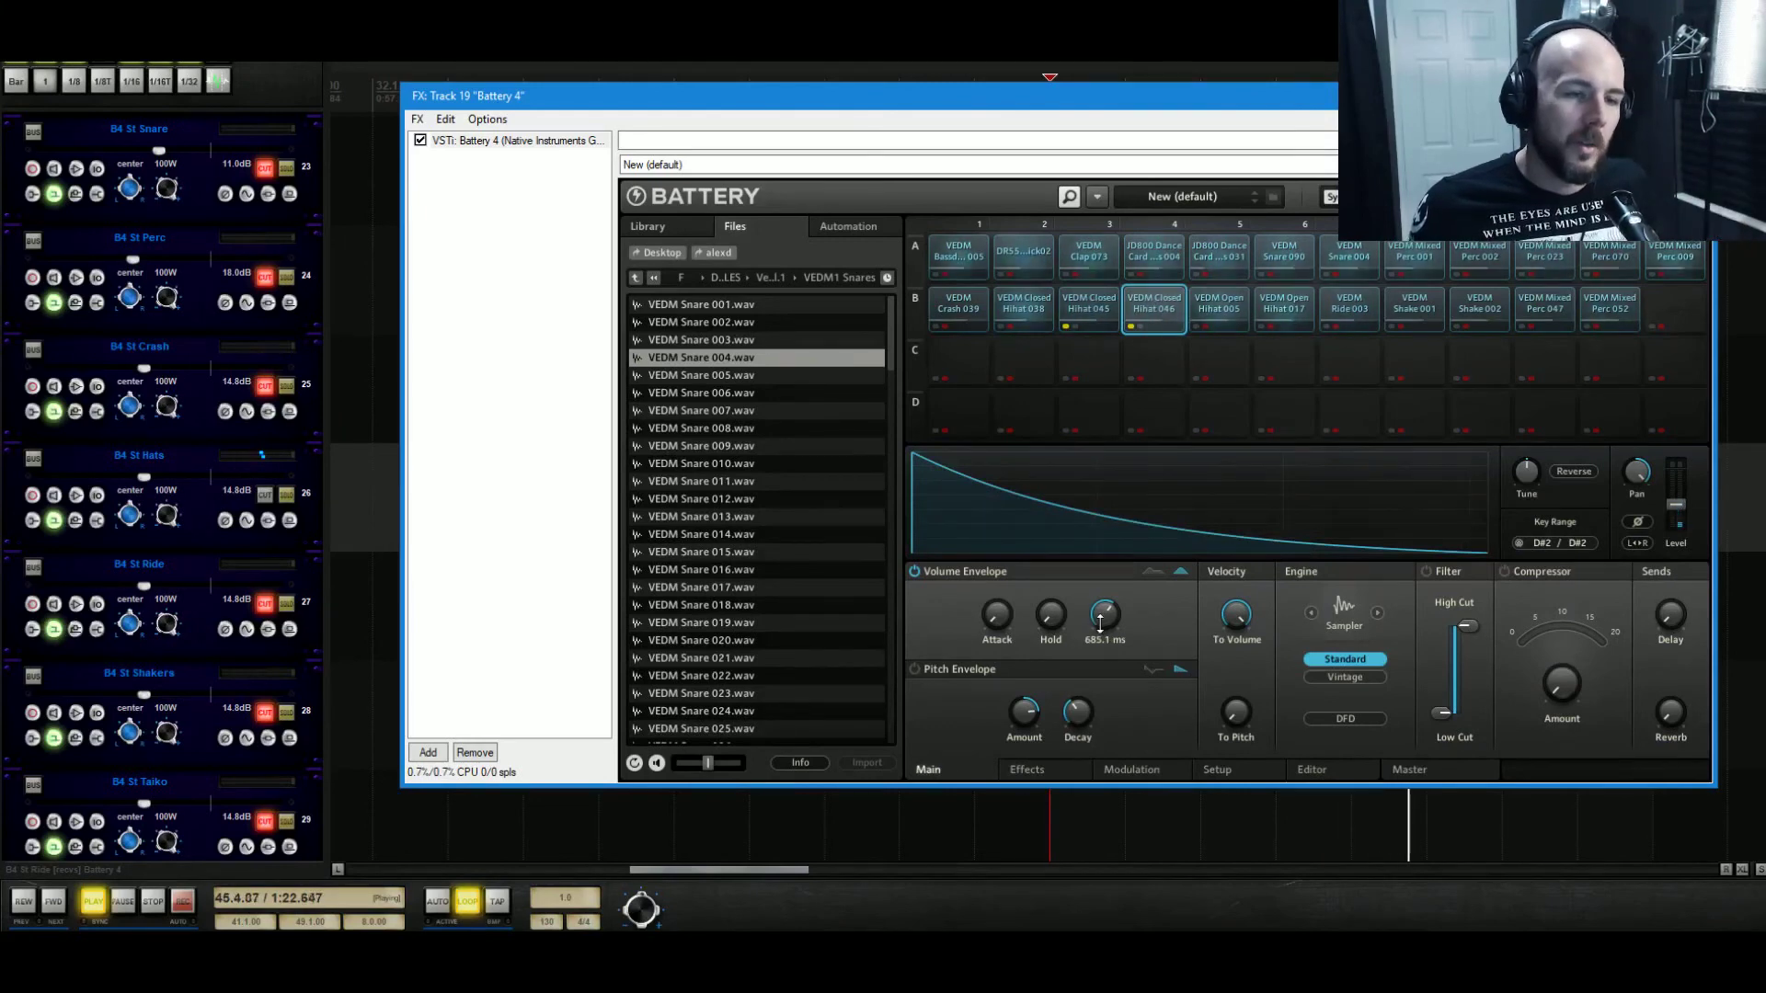
{"action": "left_click_drag", "start_coordinate": [1096, 625], "coordinate": [1094, 622]}
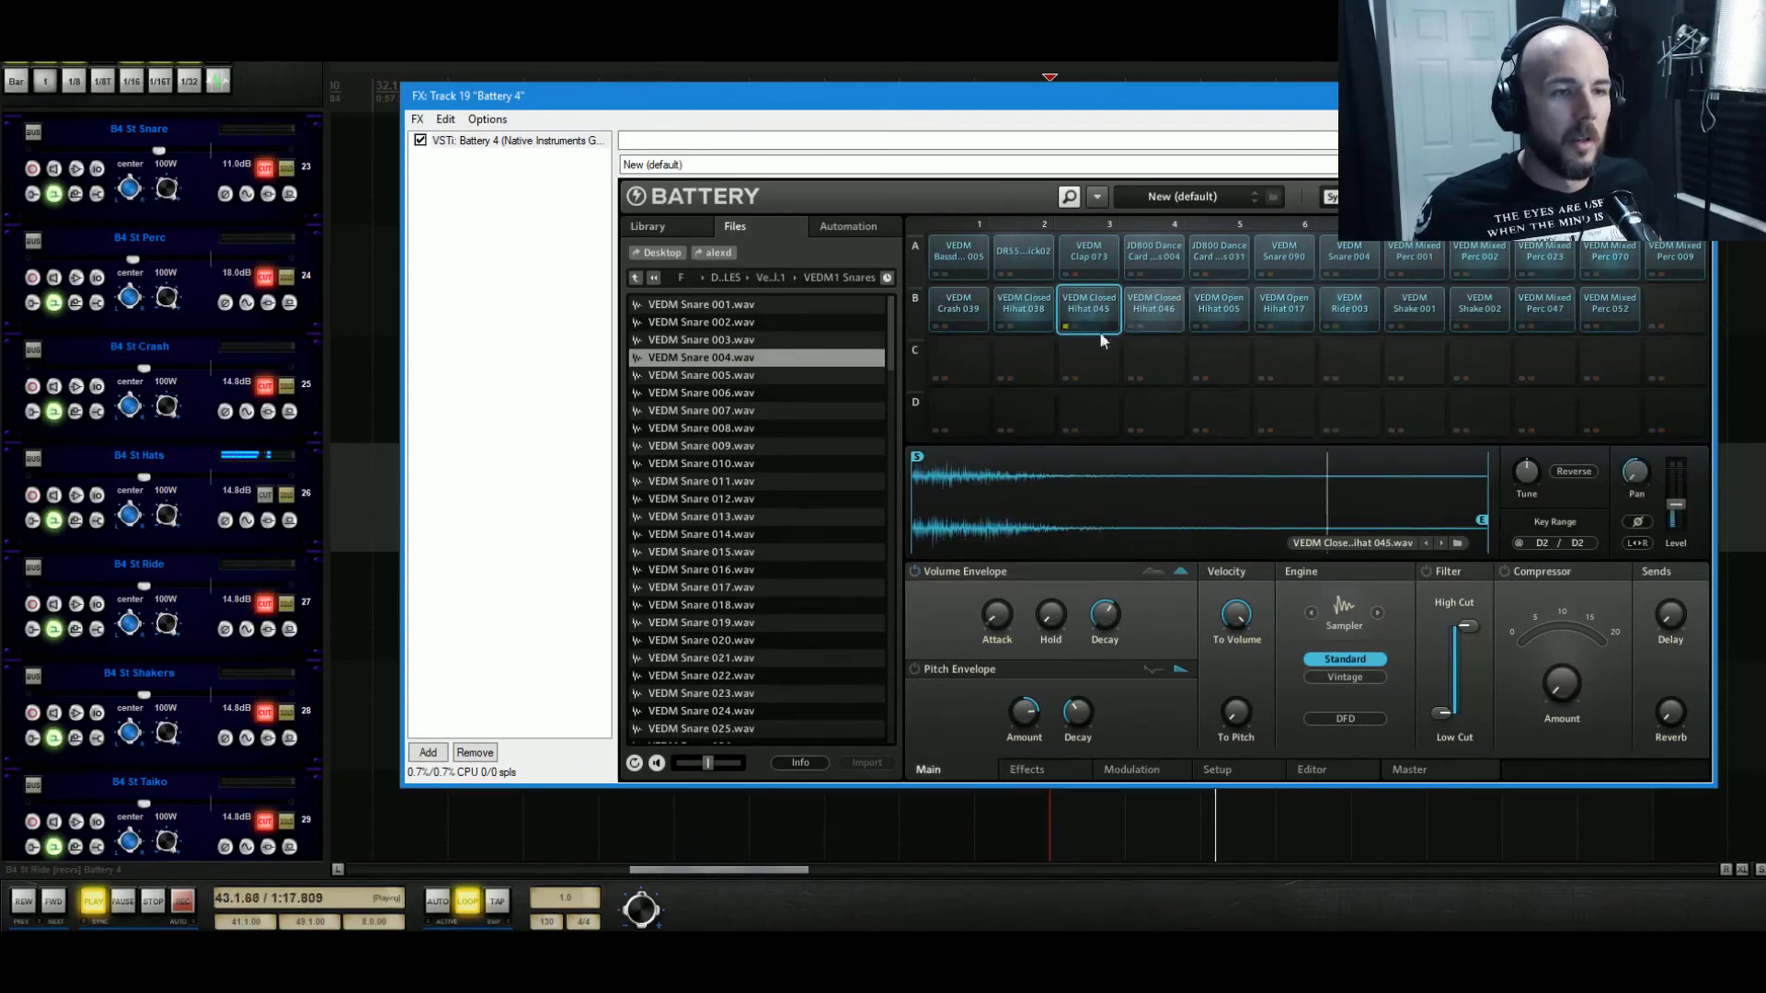
Solo the Open Hihat 005 cell, set its filter to Solid G-EQ and slightly boost the high-mid band.
{"action": "left_click", "coordinate": [1200, 327]}
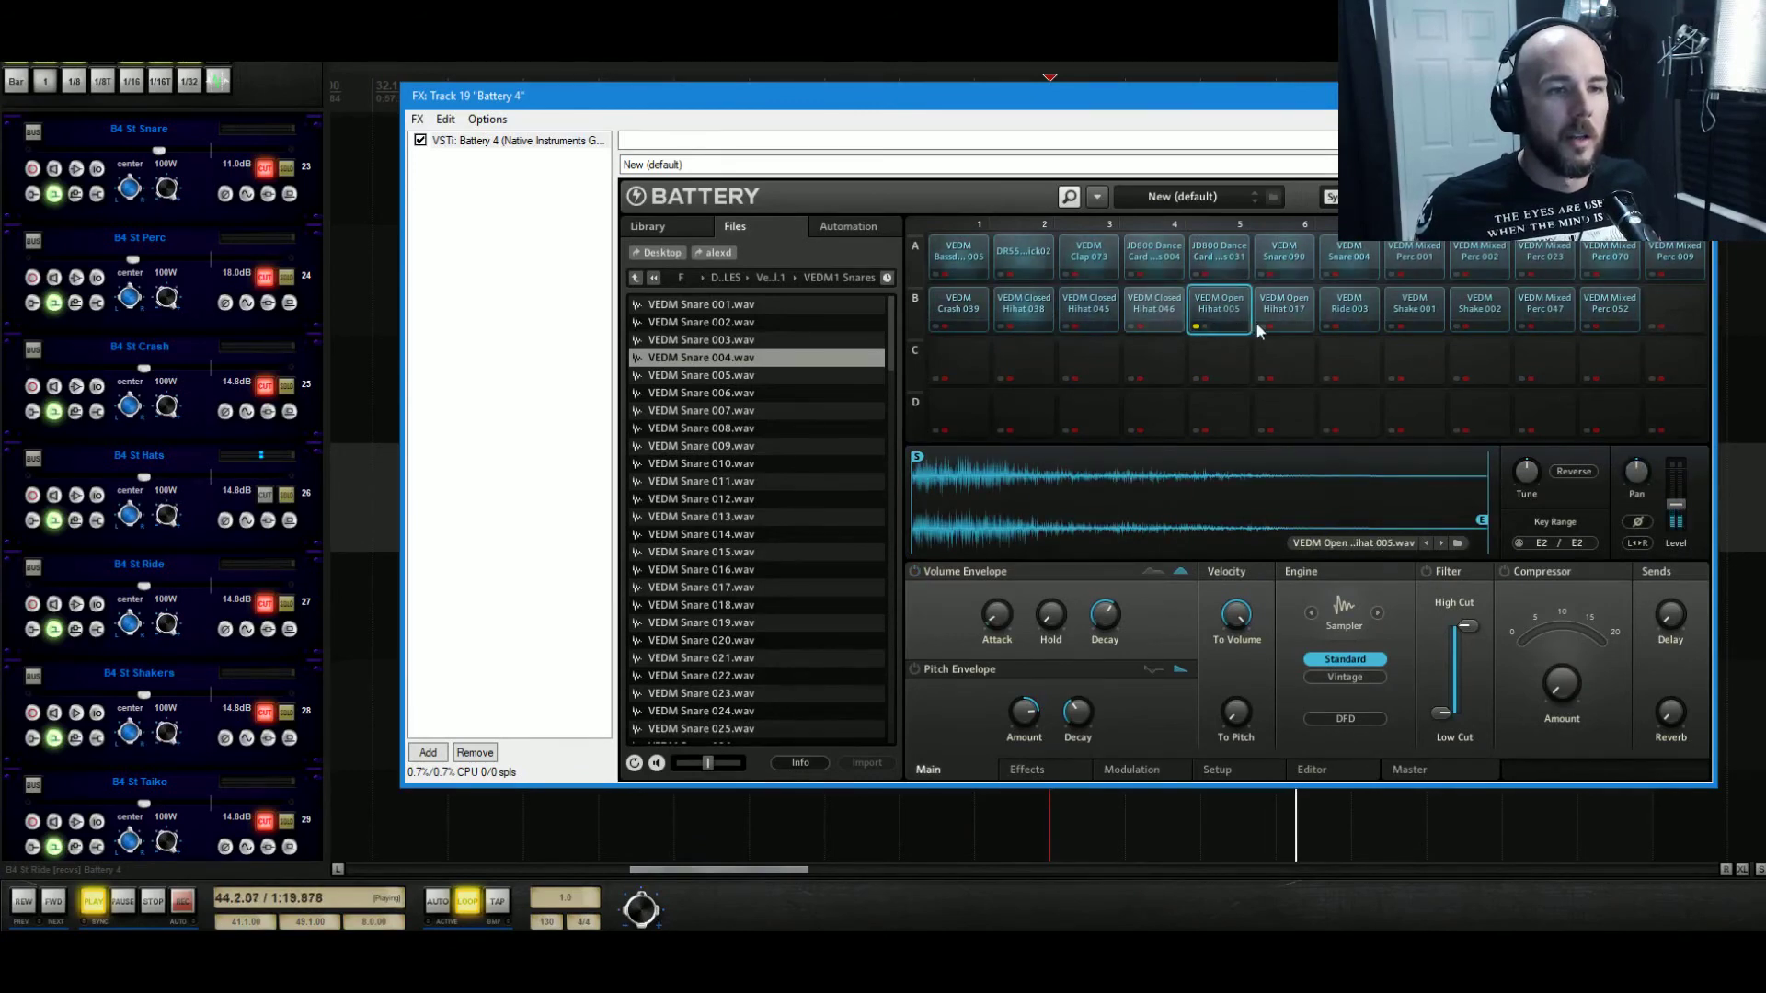
{"action": "left_click", "coordinate": [1259, 330]}
{"action": "left_click", "coordinate": [1195, 333]}
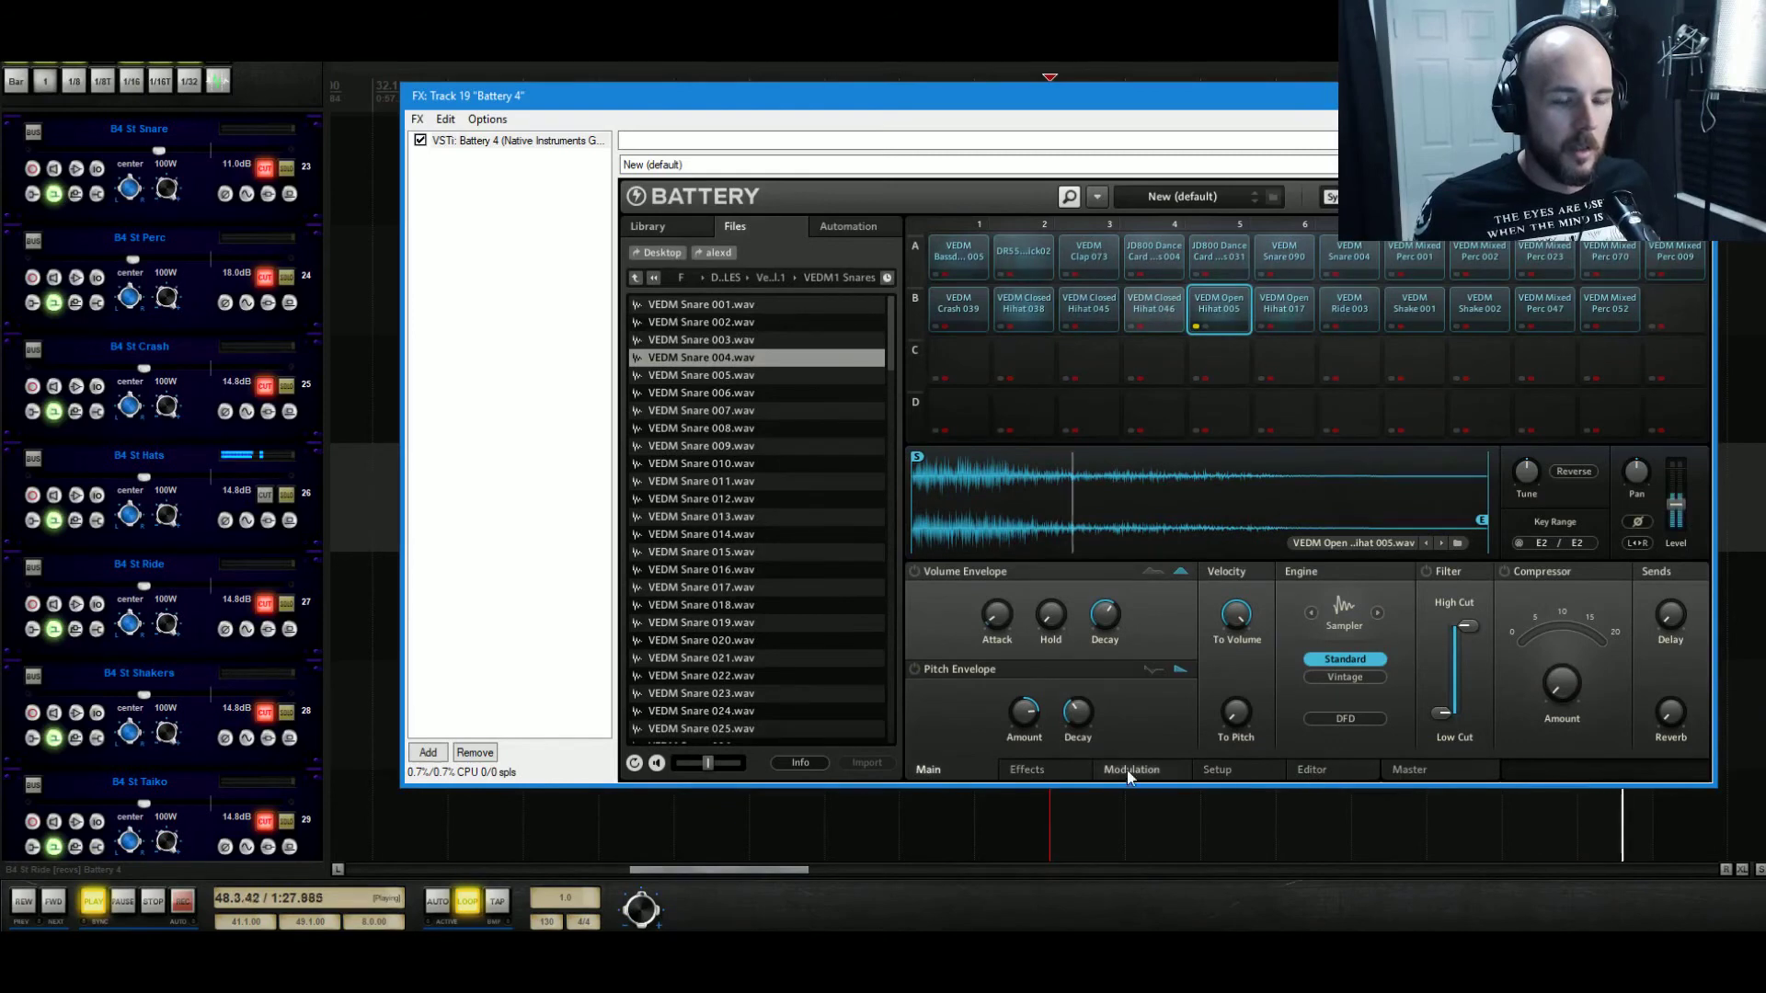
{"action": "left_click", "coordinate": [1049, 769]}
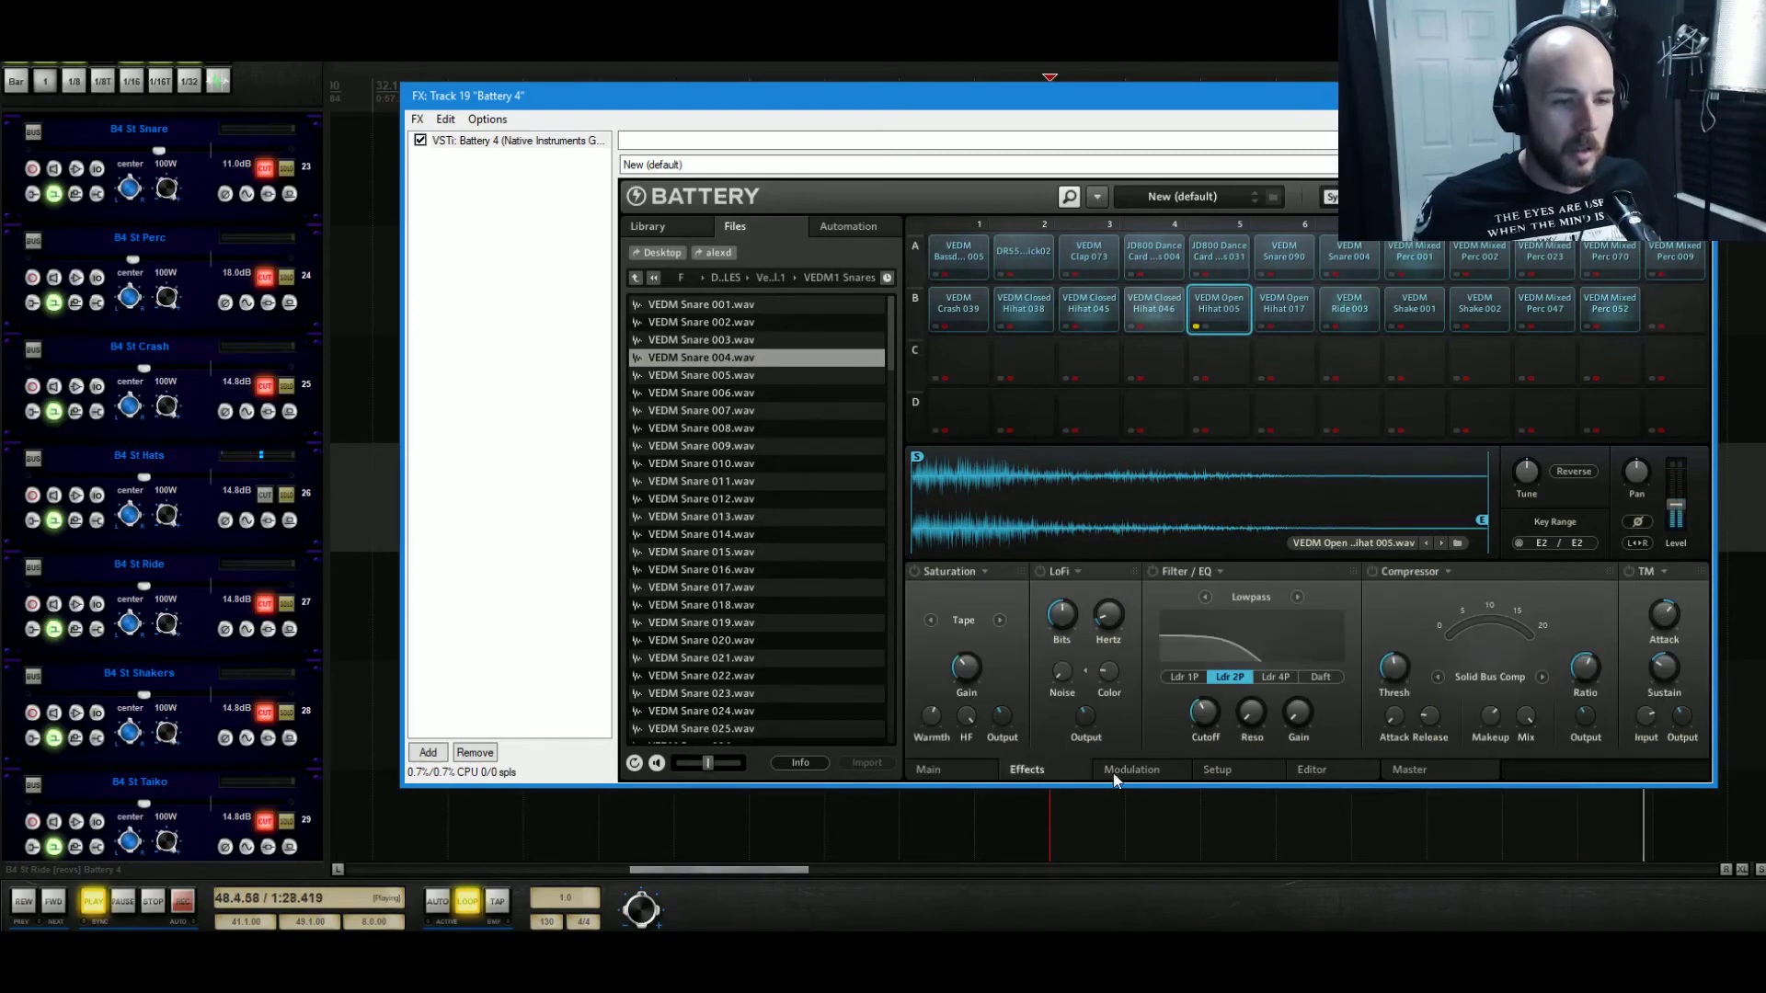
{"action": "left_click", "coordinate": [1205, 597]}
{"action": "left_click", "coordinate": [1205, 597]}
{"action": "left_click", "coordinate": [1204, 597]}
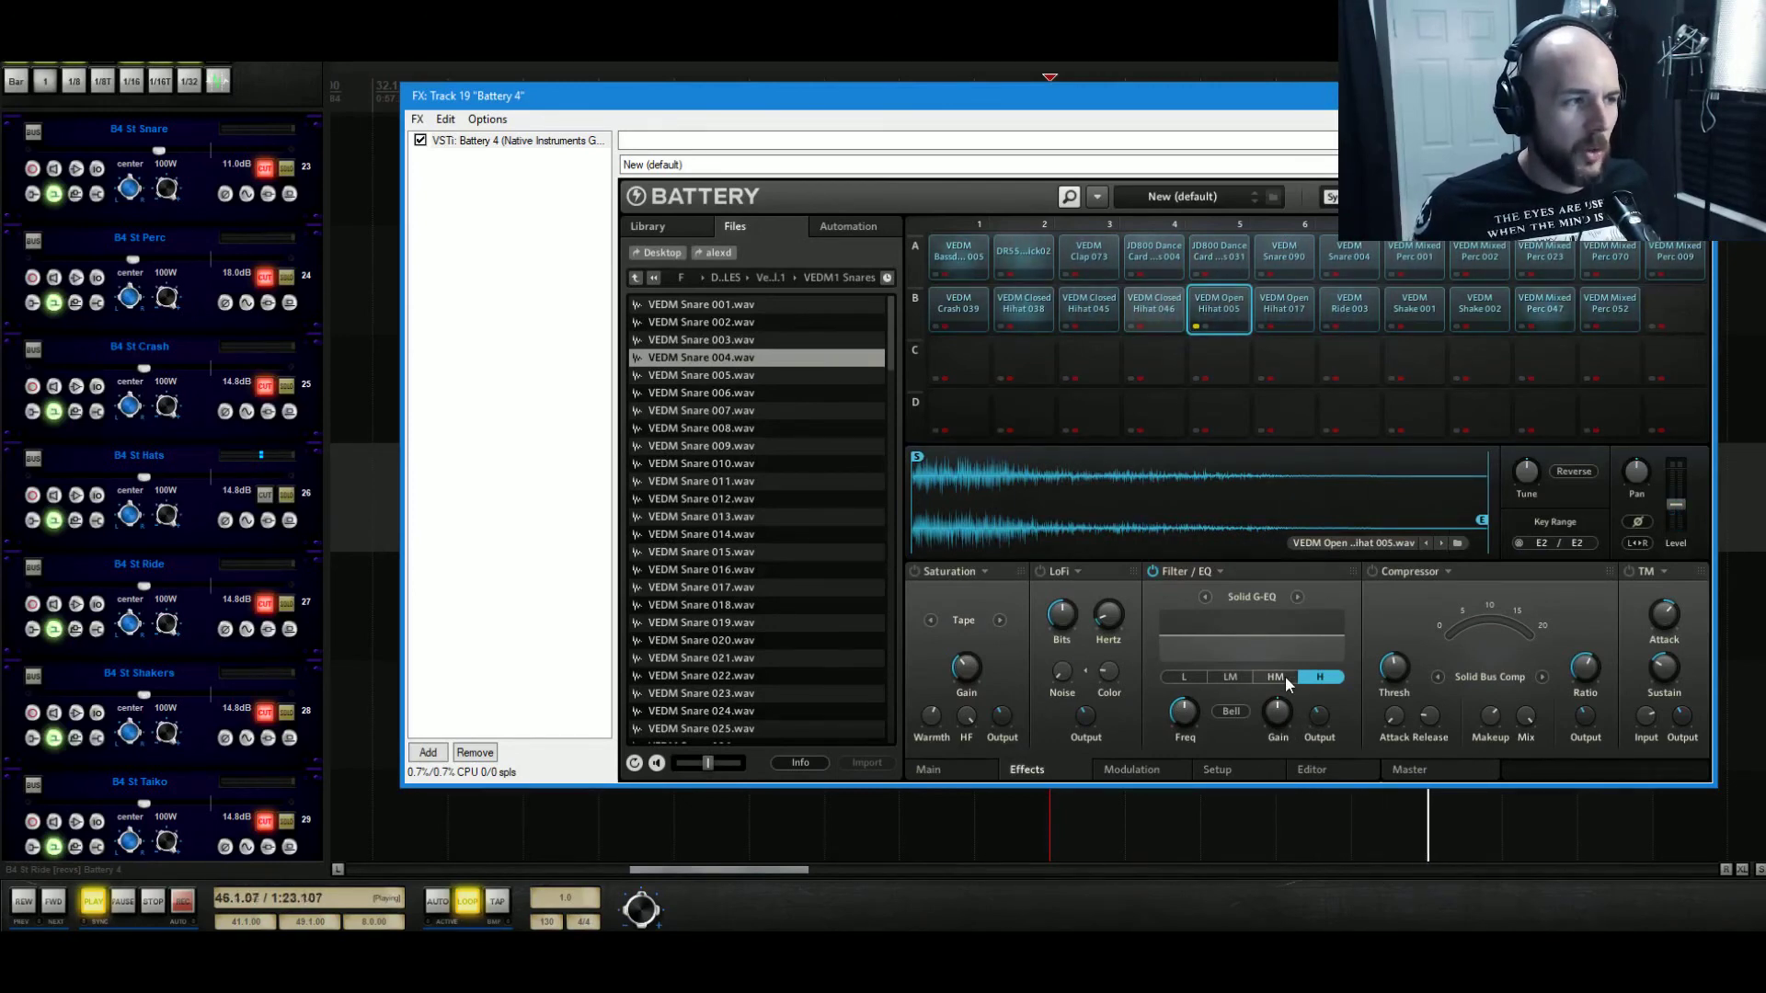
{"action": "mouse_move", "coordinate": [1278, 710]}
{"action": "left_mouse_down"}
{"action": "mouse_move", "coordinate": [1297, 694]}
{"action": "mouse_move", "coordinate": [1278, 732]}
{"action": "left_mouse_up"}
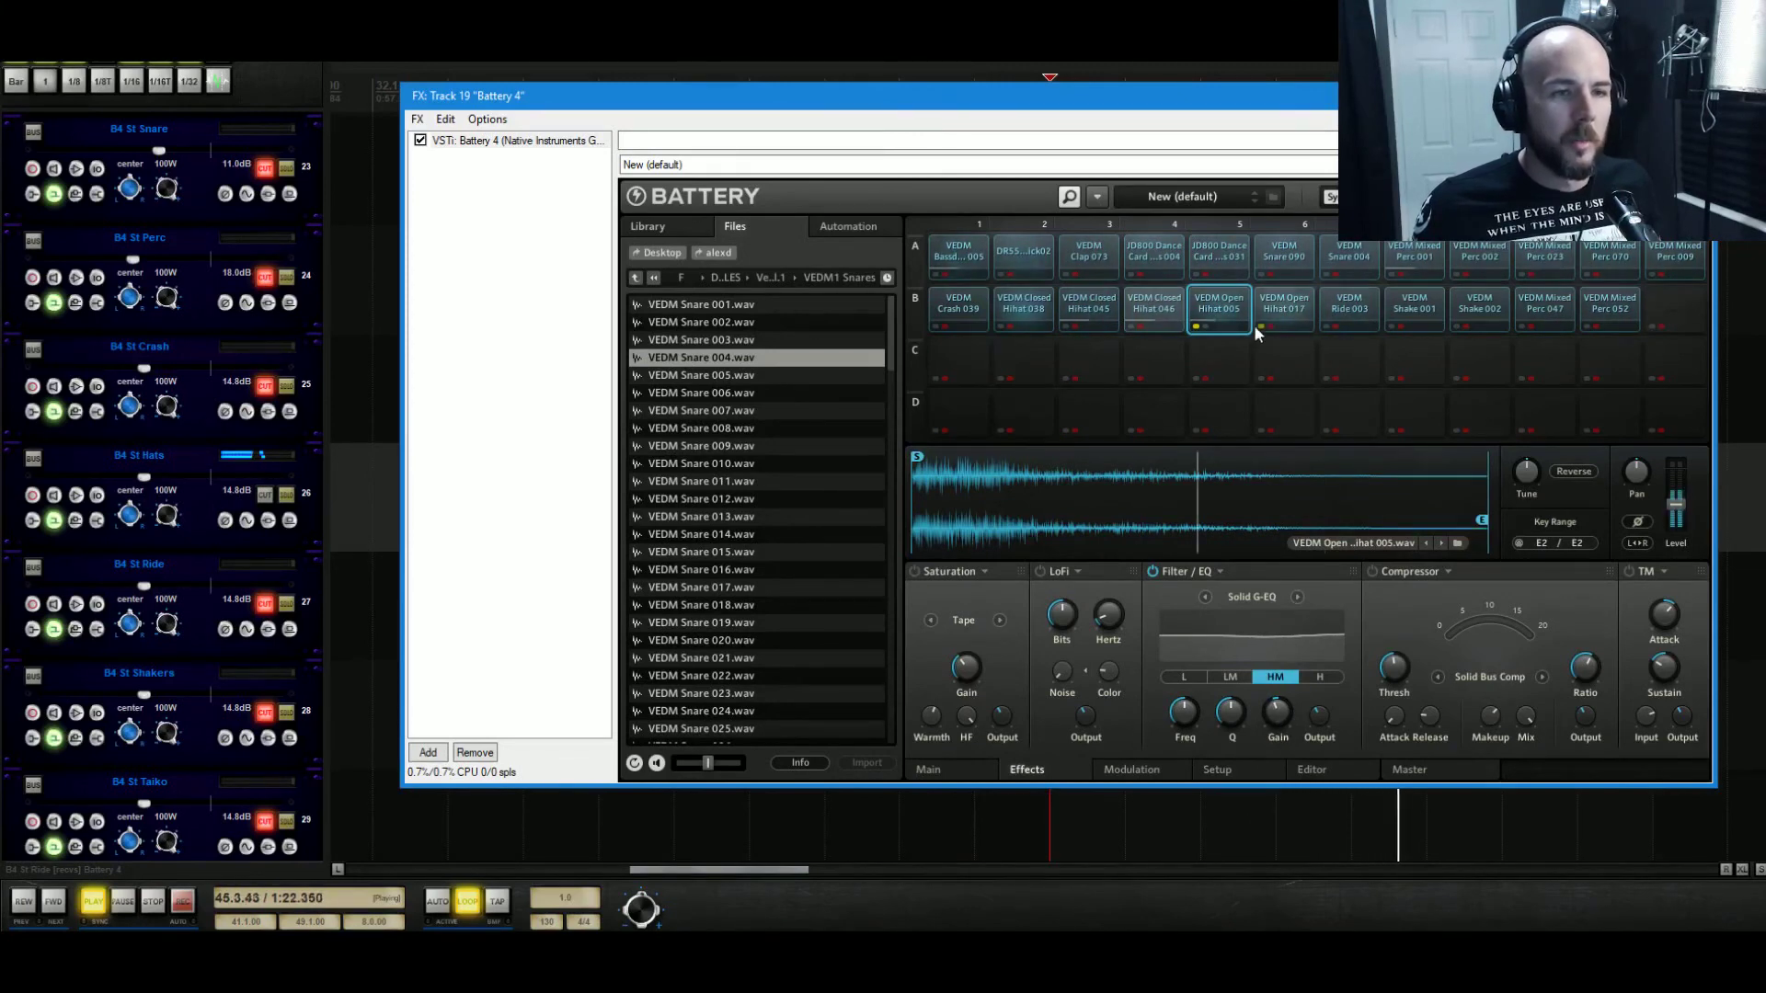
Set the soloed Open Hihat 017 cell's filter to Solid G-EQ and boost its high band.
{"action": "left_click", "coordinate": [1276, 311]}
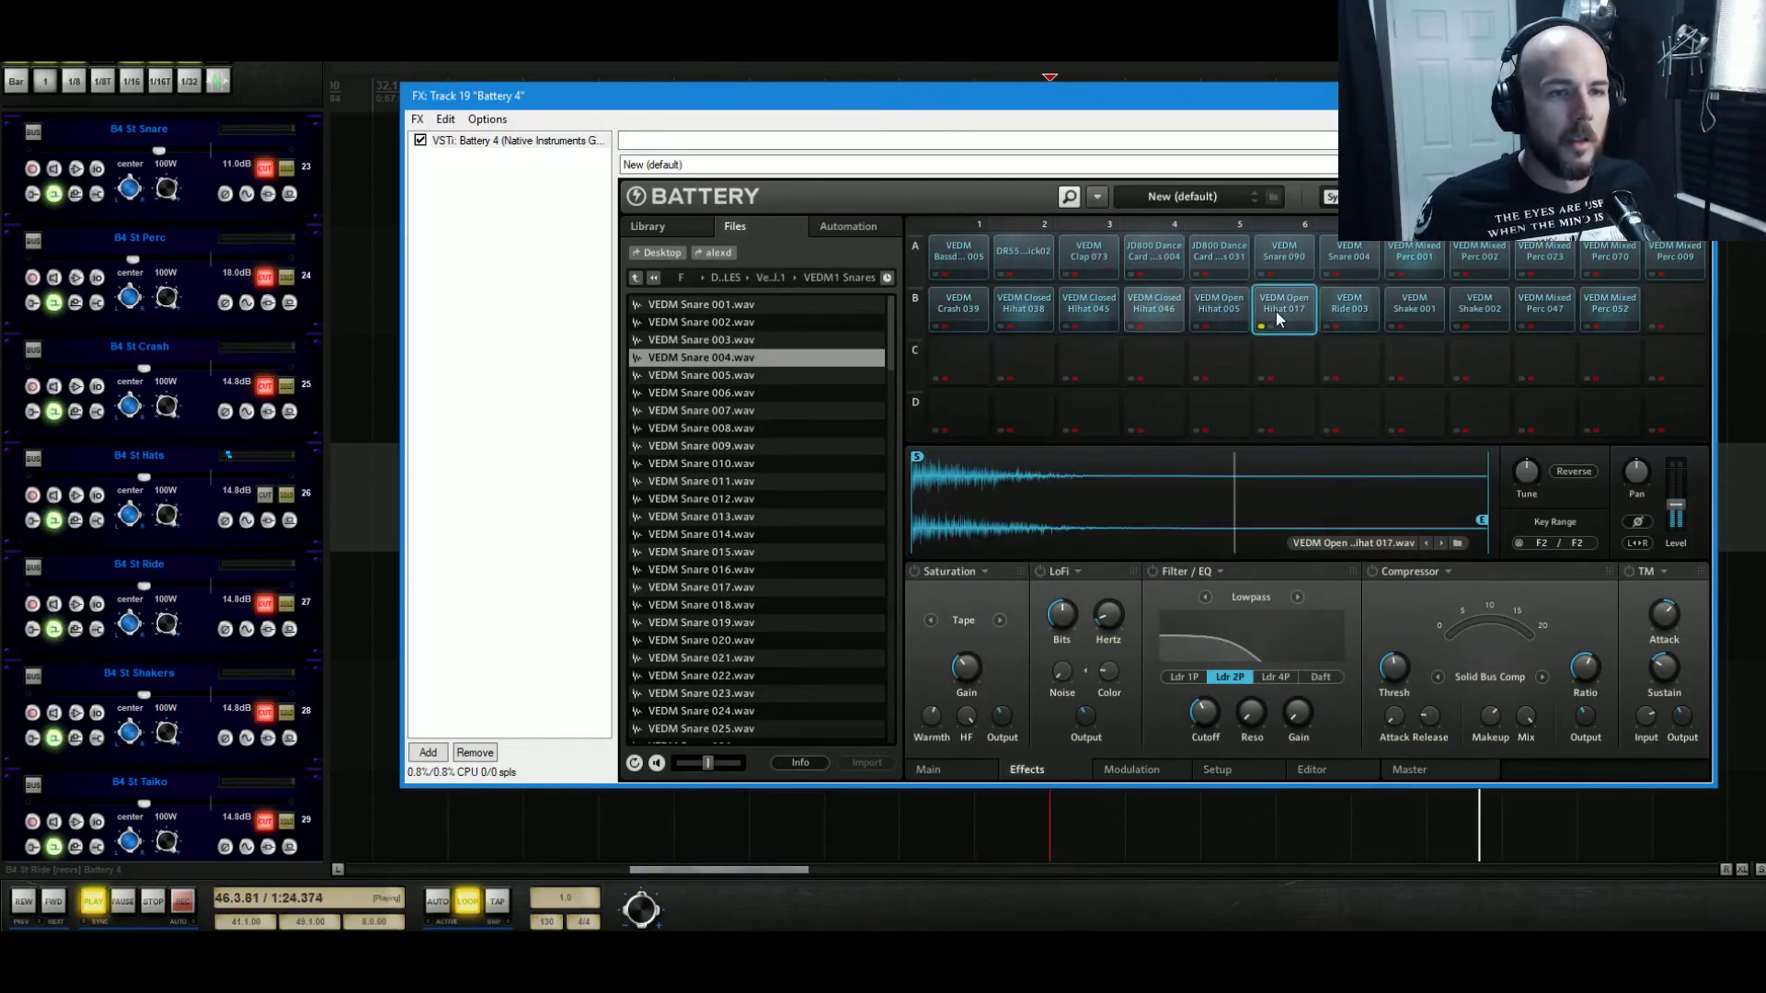
{"action": "left_click", "coordinate": [1204, 597]}
{"action": "left_click", "coordinate": [1205, 598]}
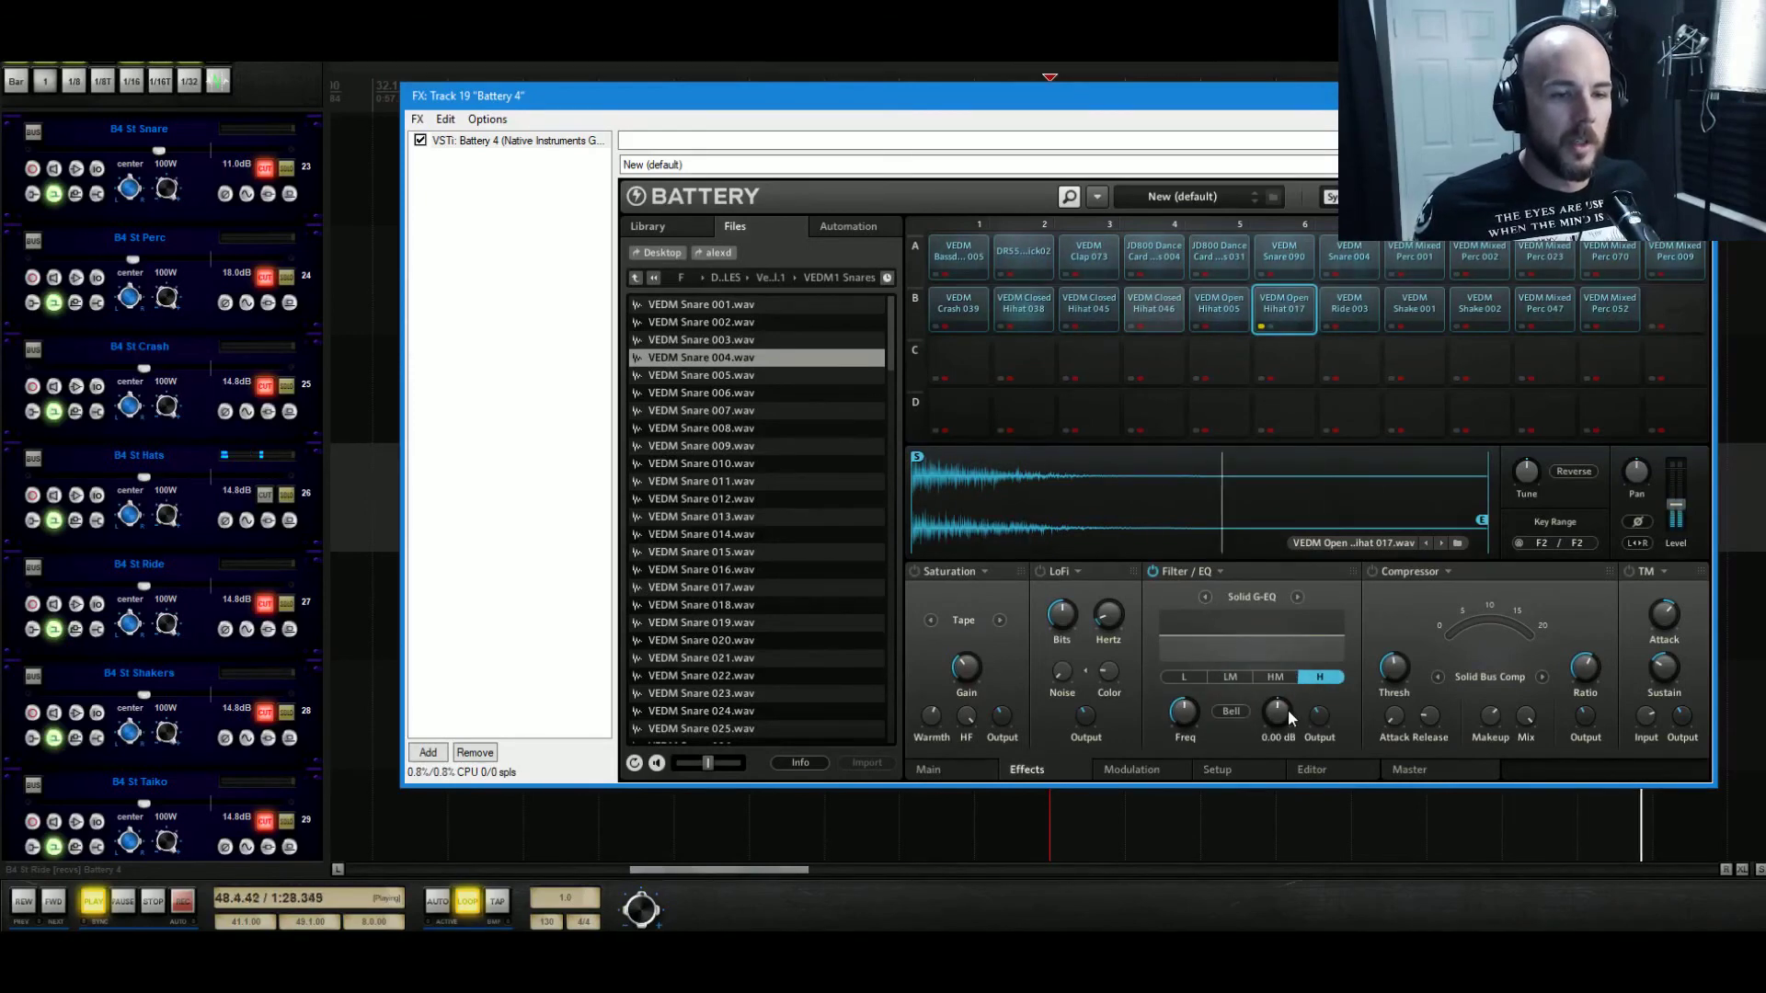
{"action": "left_click_drag", "start_coordinate": [1287, 715], "coordinate": [1324, 660]}
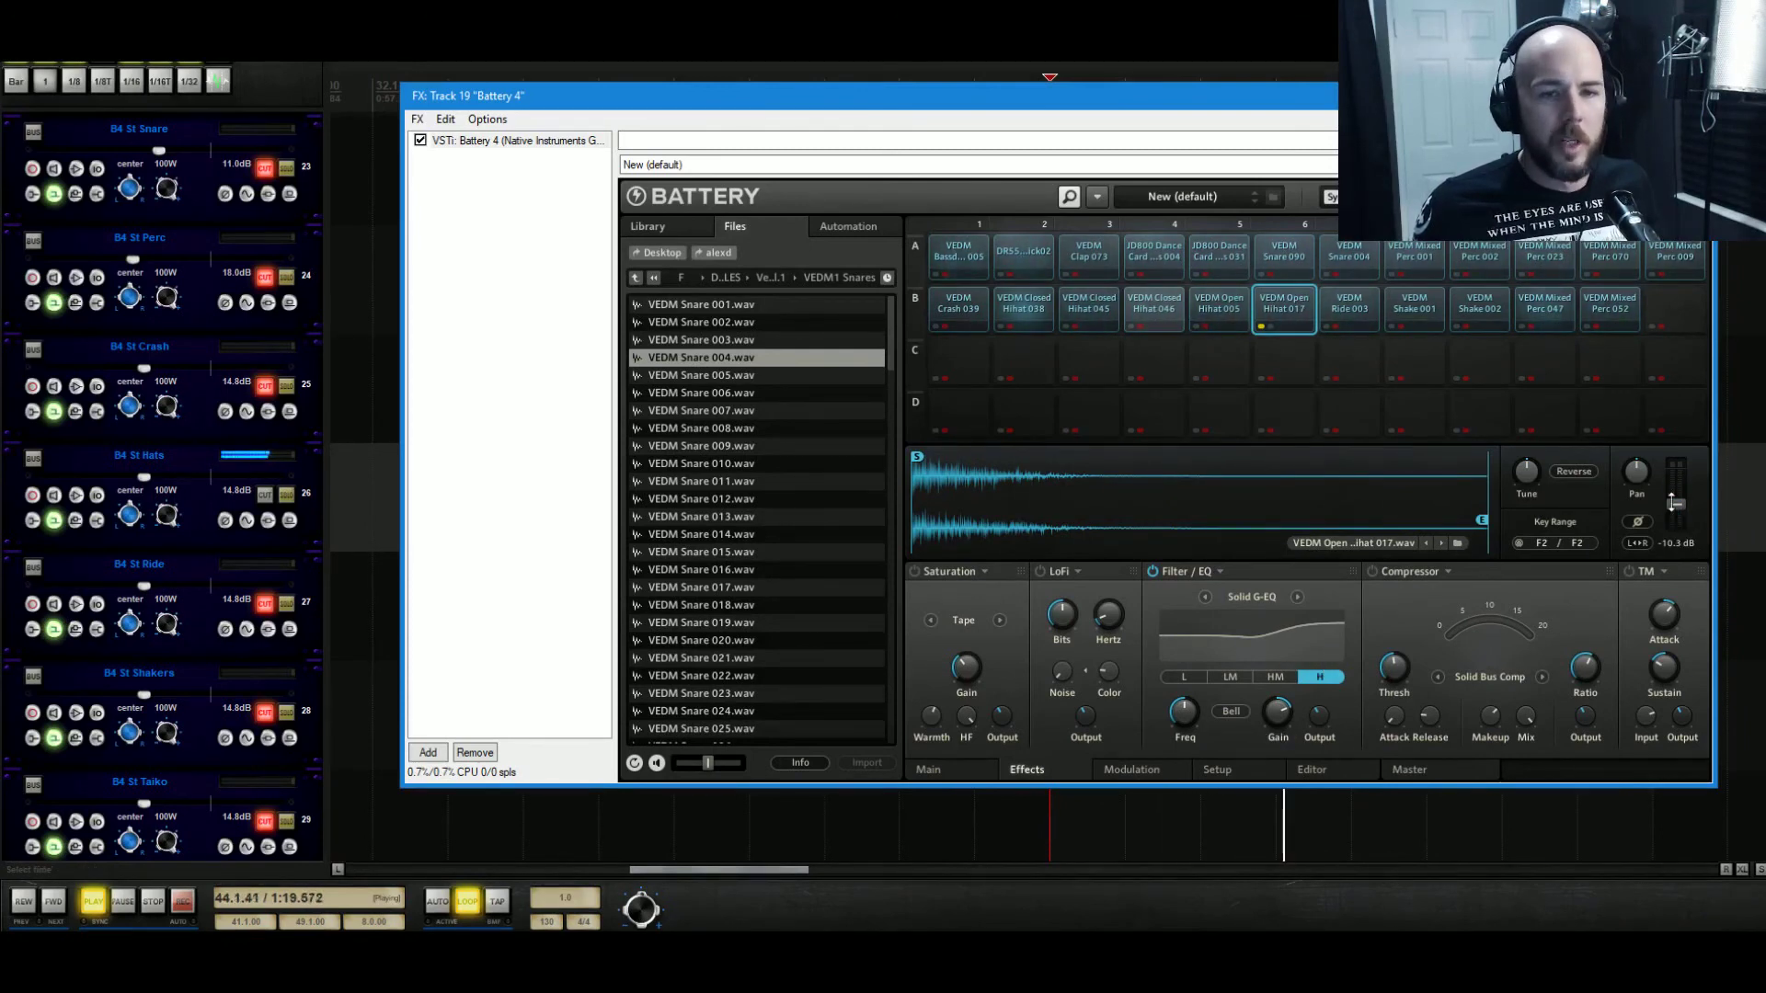
Solo both open hi-hat cells, pan Open Hihat 017 right and Open Hihat 005 left, and lower Open Hihat 017's level.
{"action": "left_click", "coordinate": [1197, 331]}
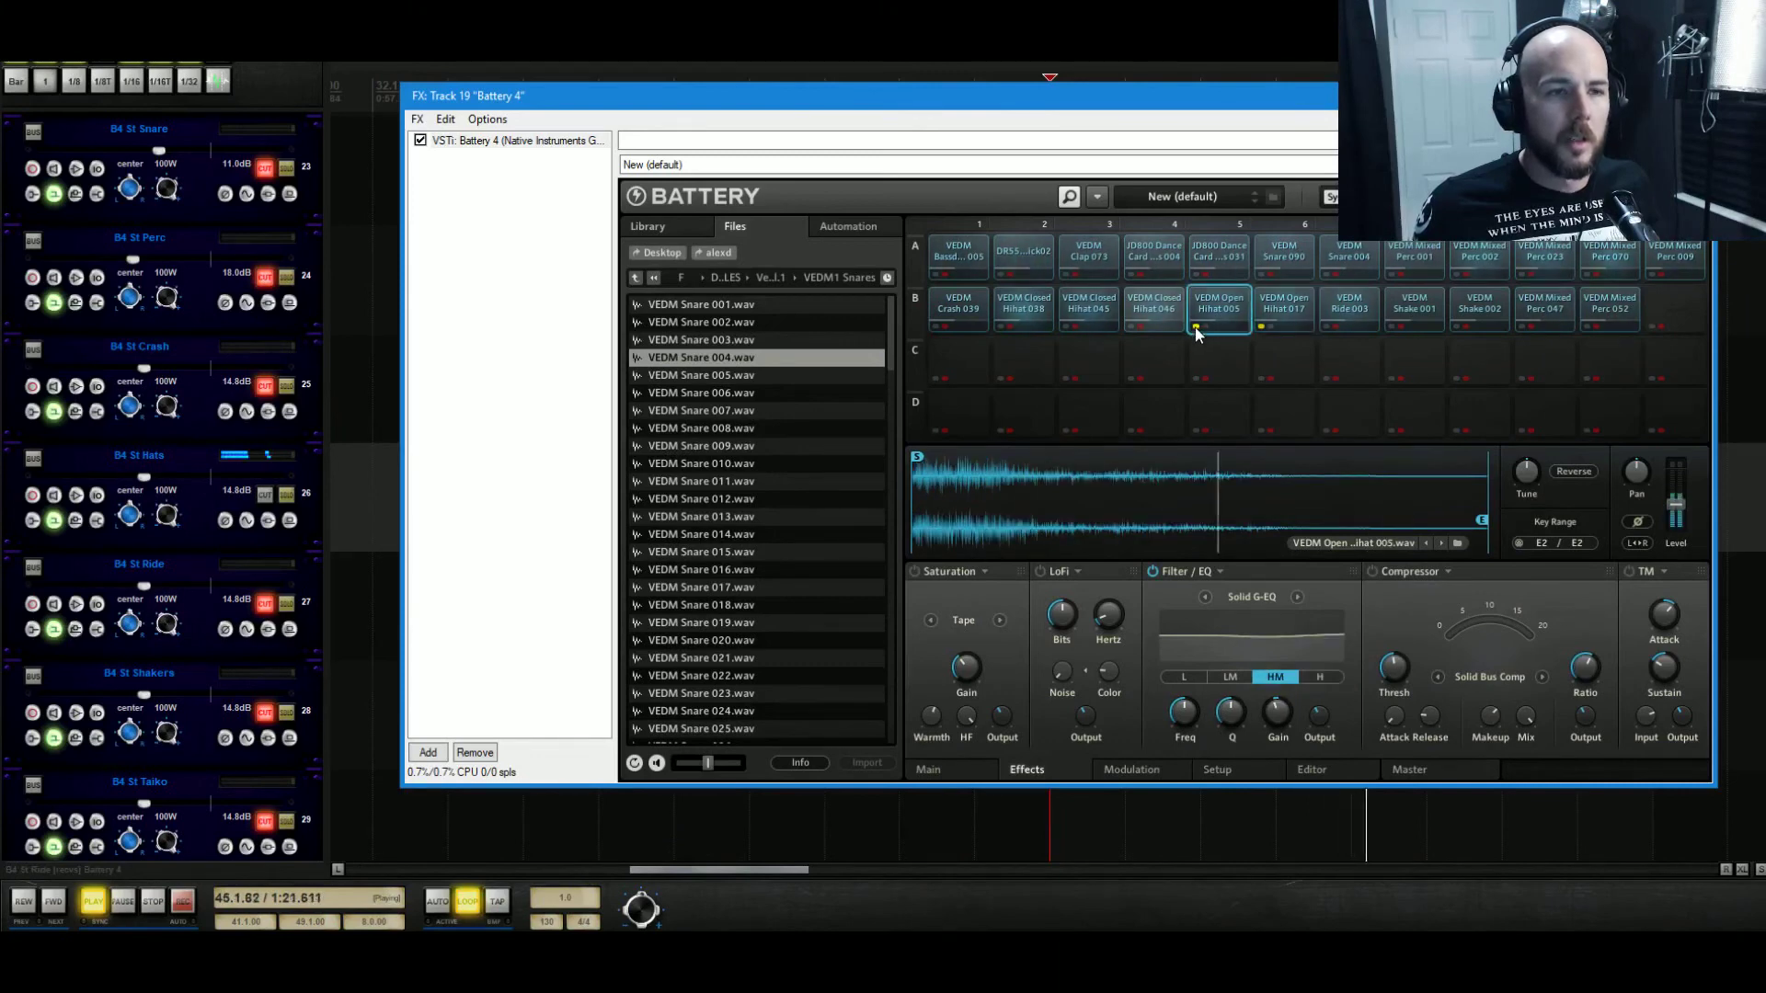
{"action": "left_click", "coordinate": [1267, 307]}
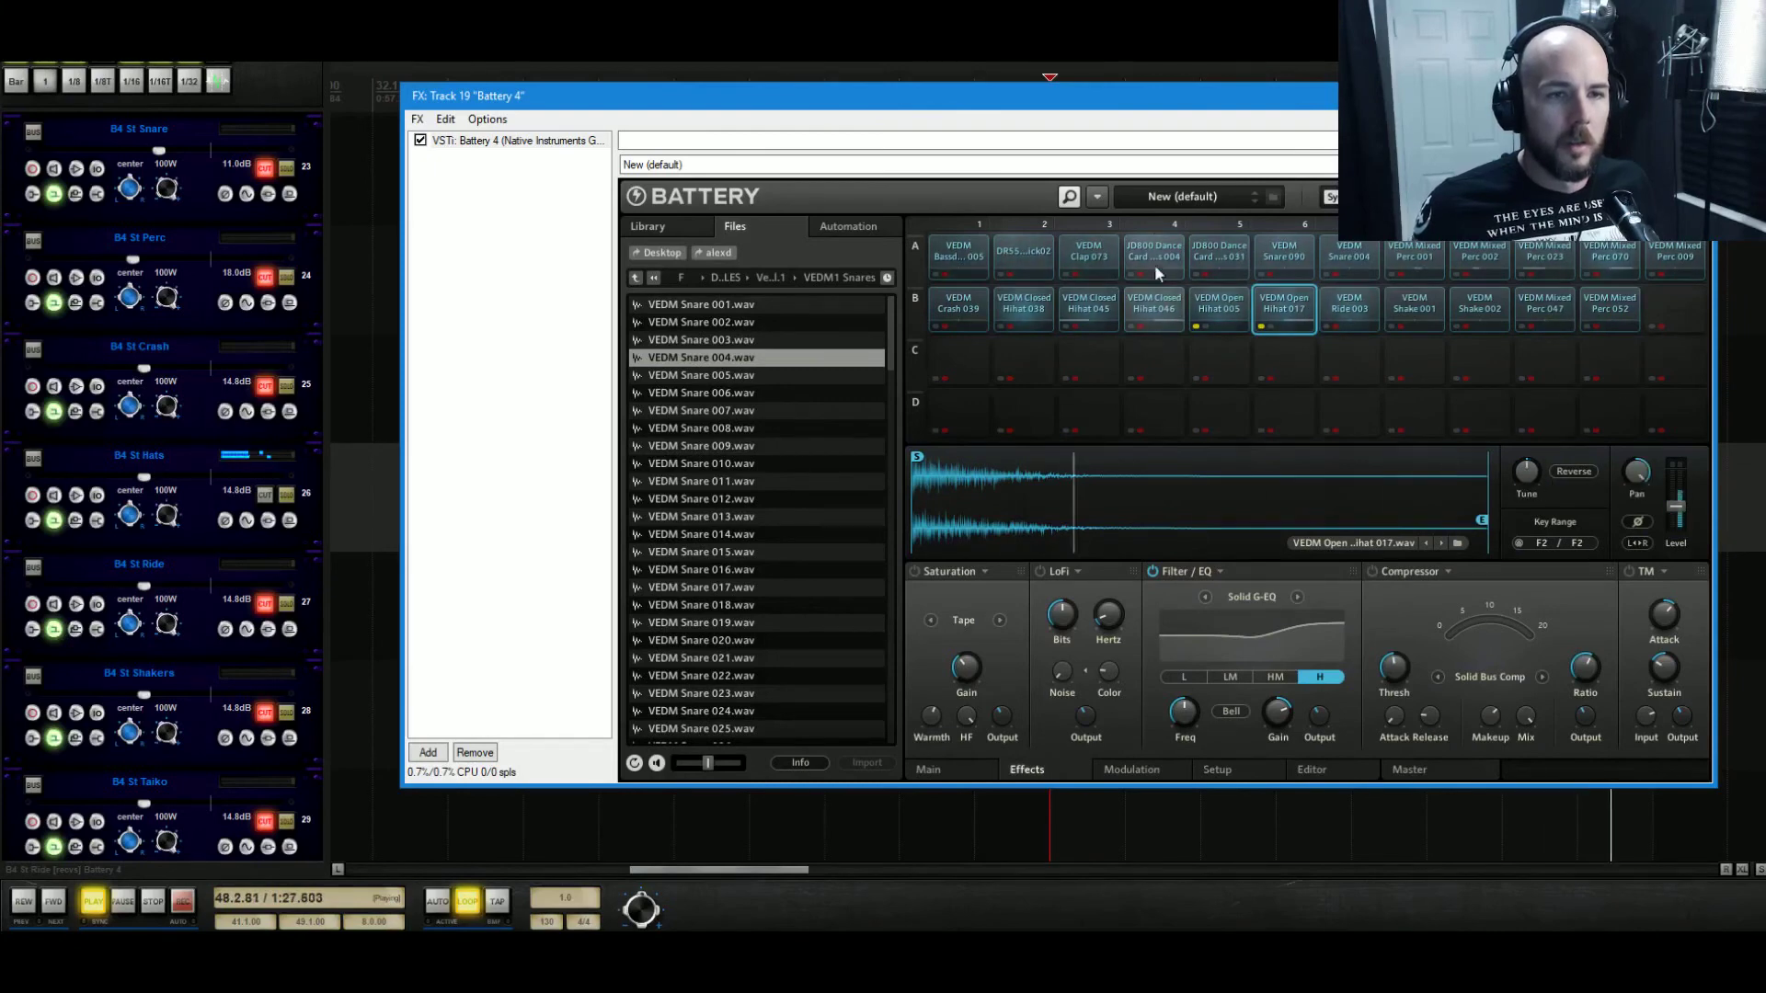
{"action": "left_click", "coordinate": [1219, 318]}
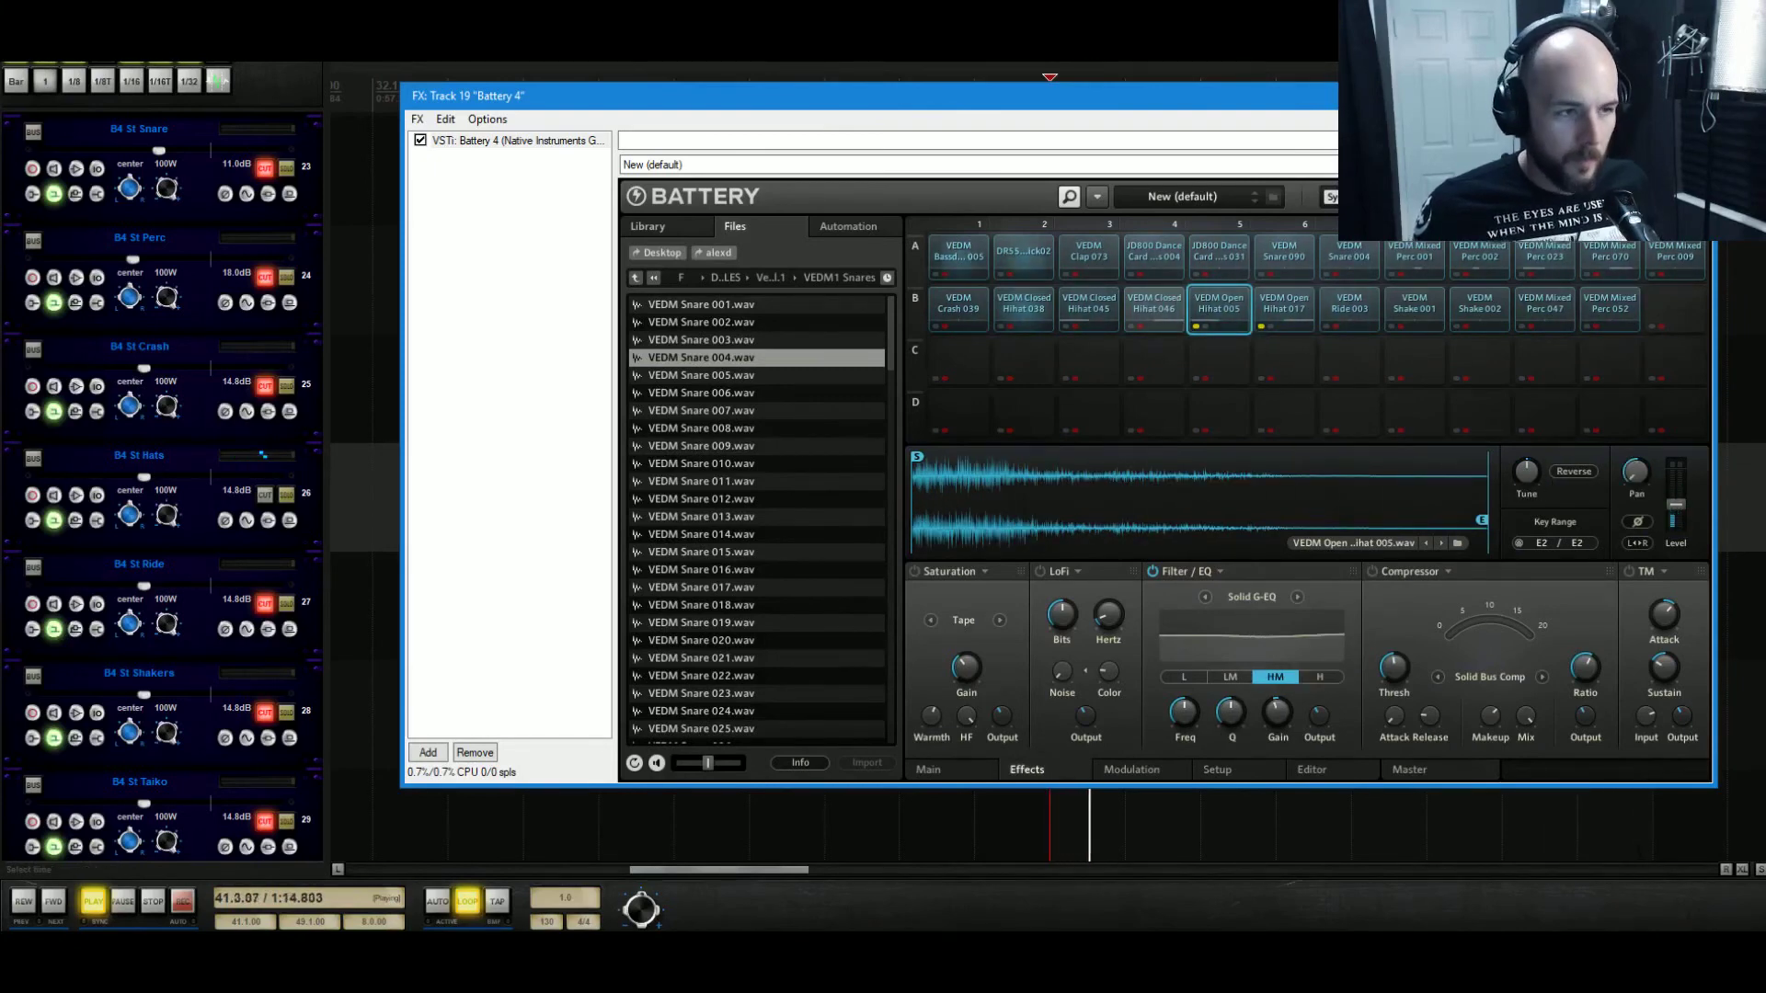
{"action": "left_click", "coordinate": [1304, 312]}
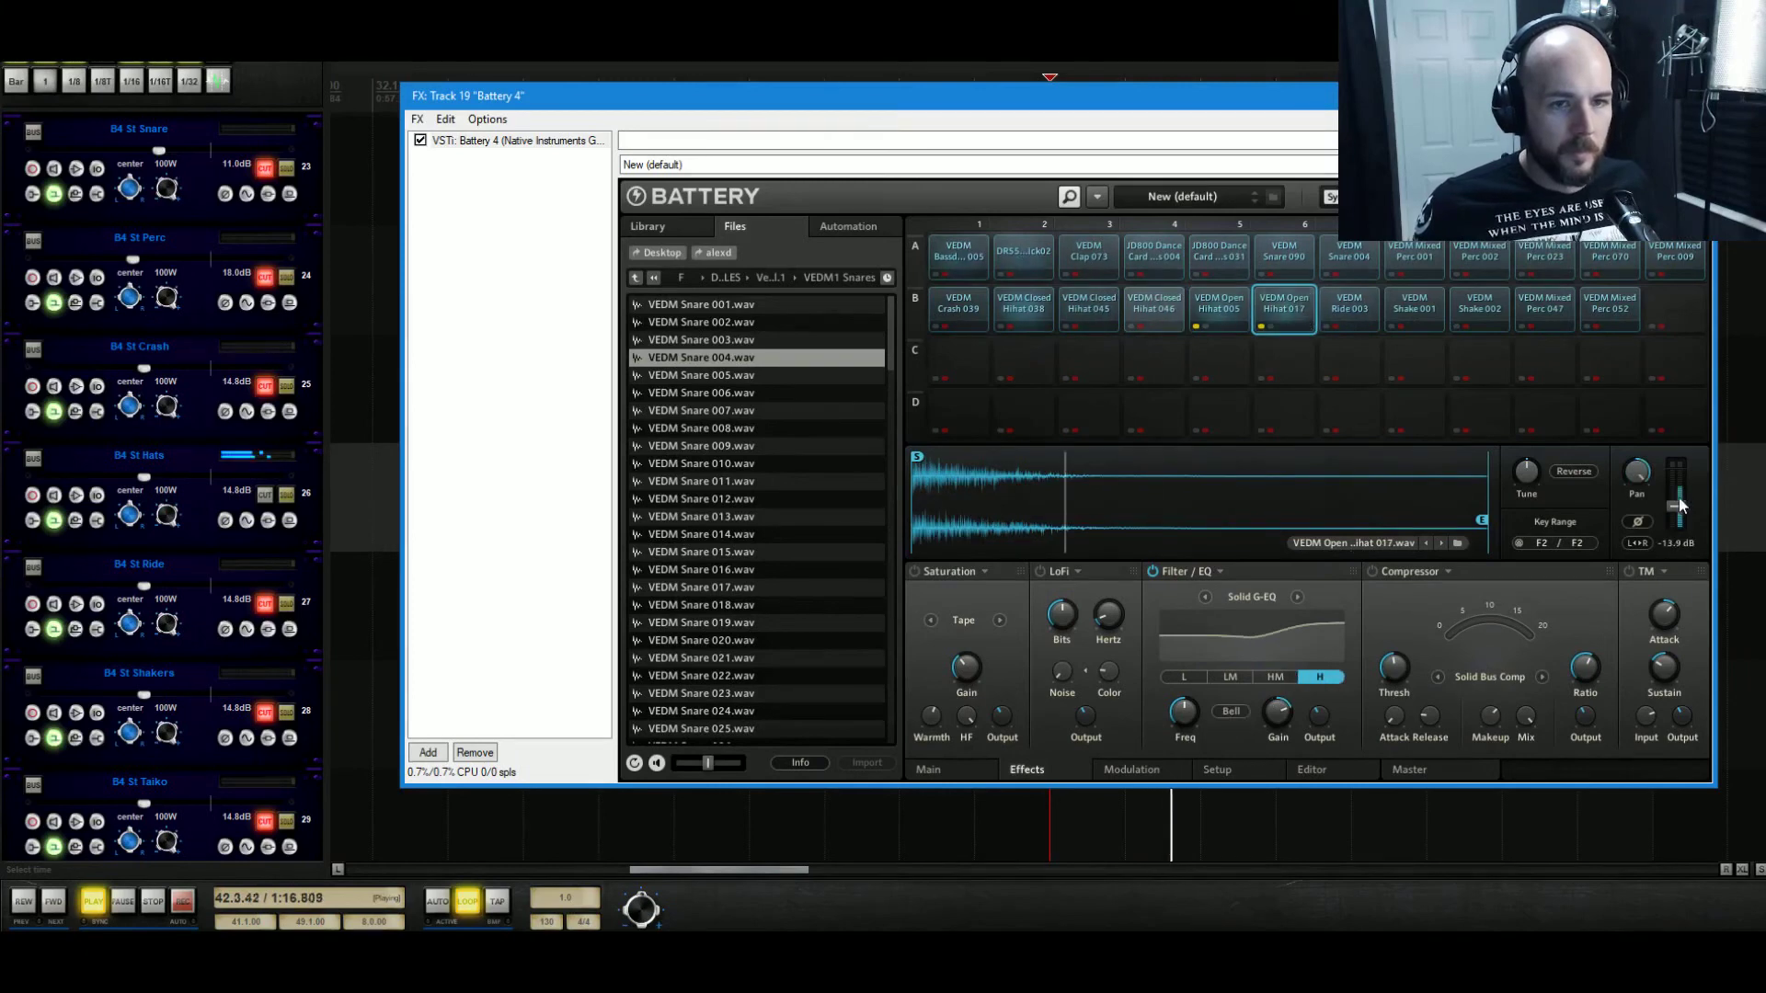
{"action": "left_click_drag", "start_coordinate": [1676, 508], "coordinate": [1677, 516]}
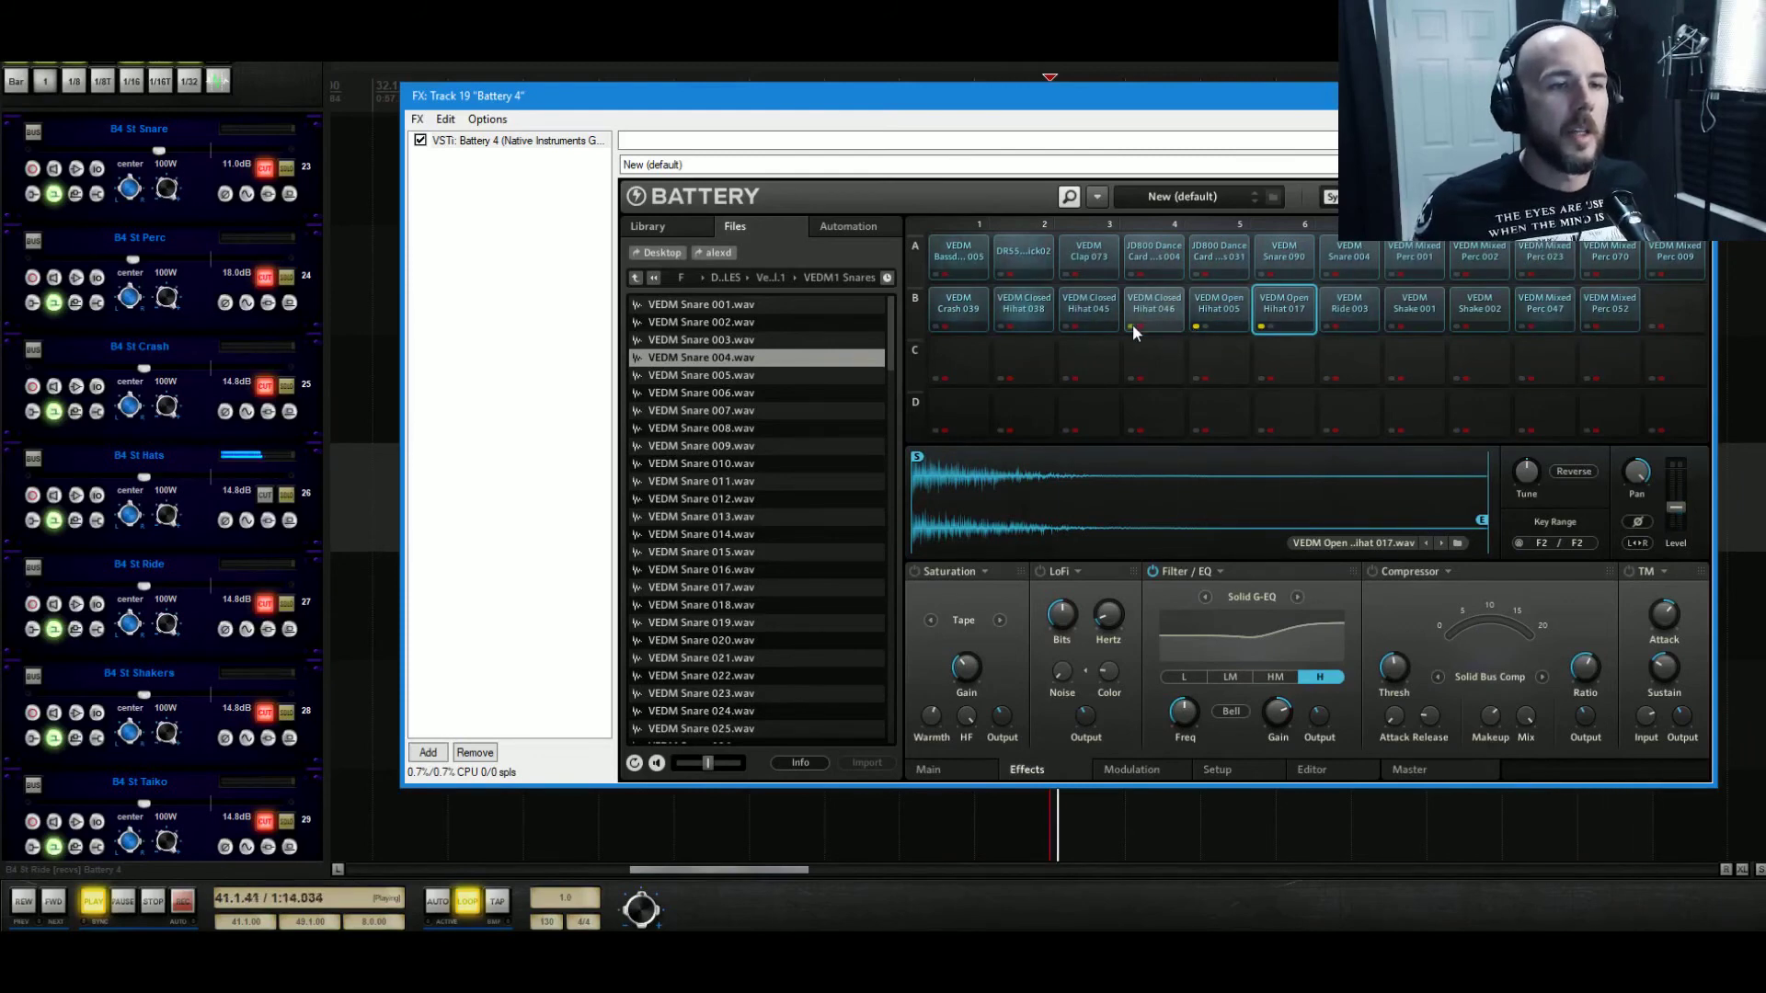
Audition the Closed Hihat 045 and 046 and Open Hihat 005 and 017 cells together, and clear their solos.
{"action": "left_click", "coordinate": [1068, 331]}
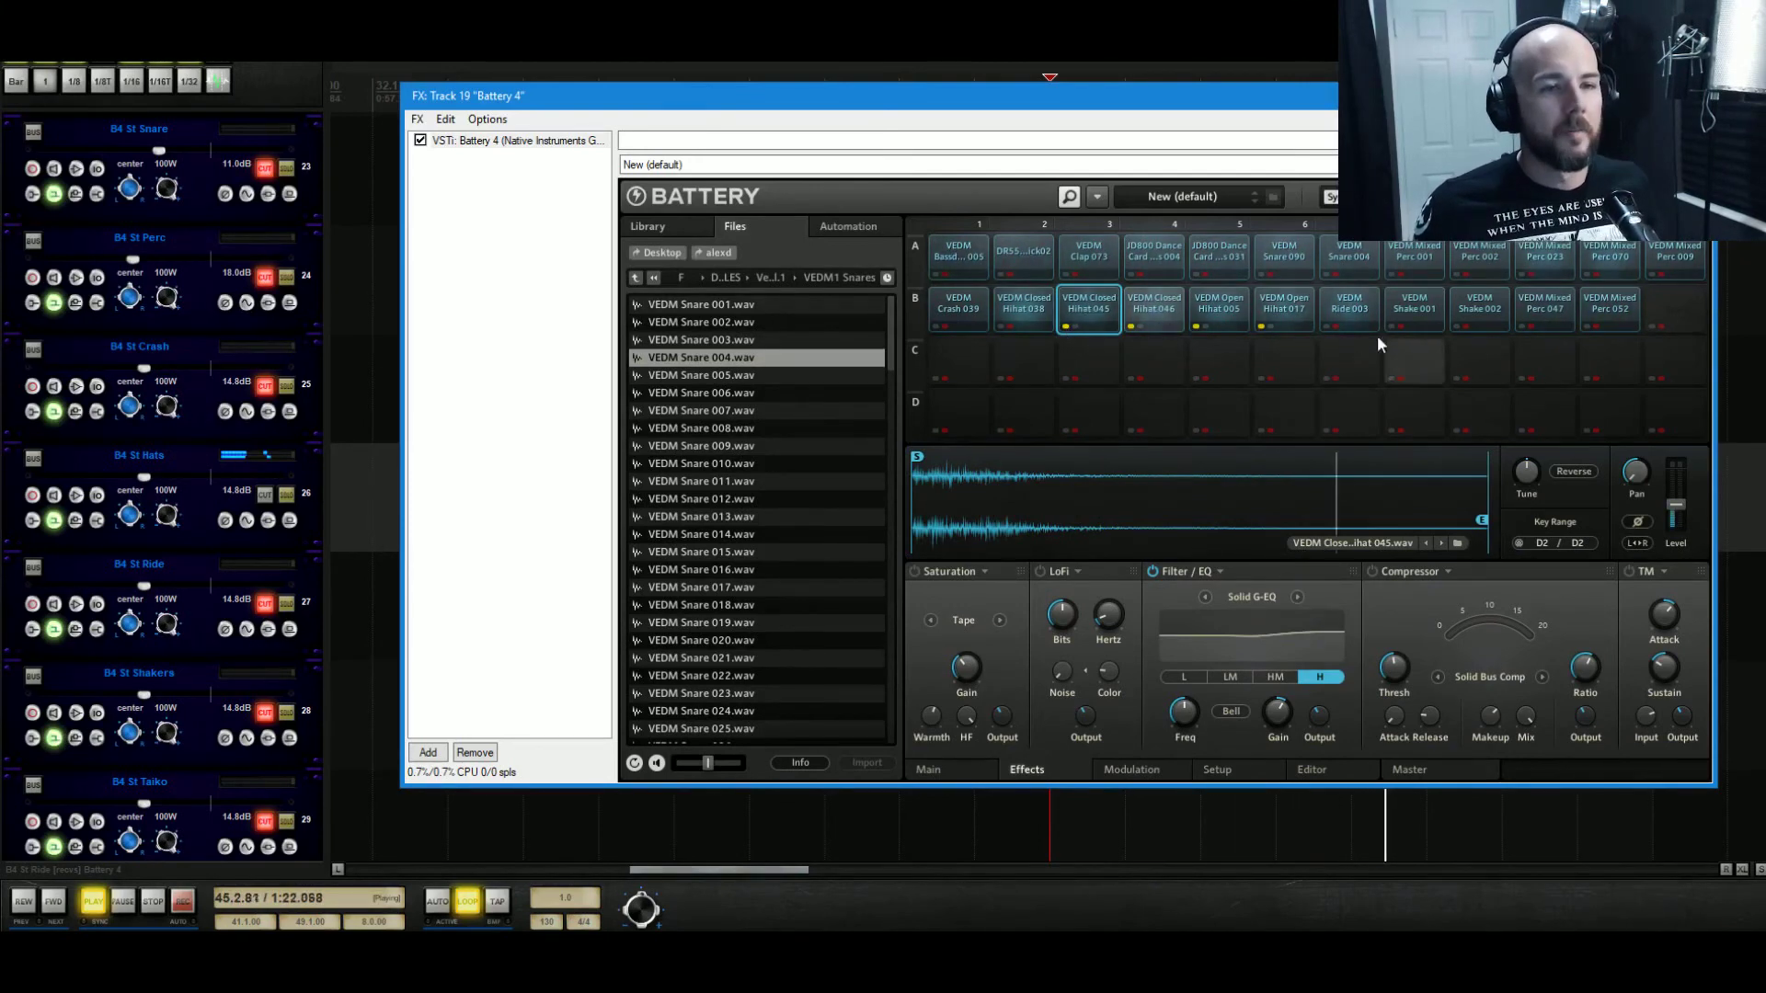
{"action": "left_click", "coordinate": [1178, 331]}
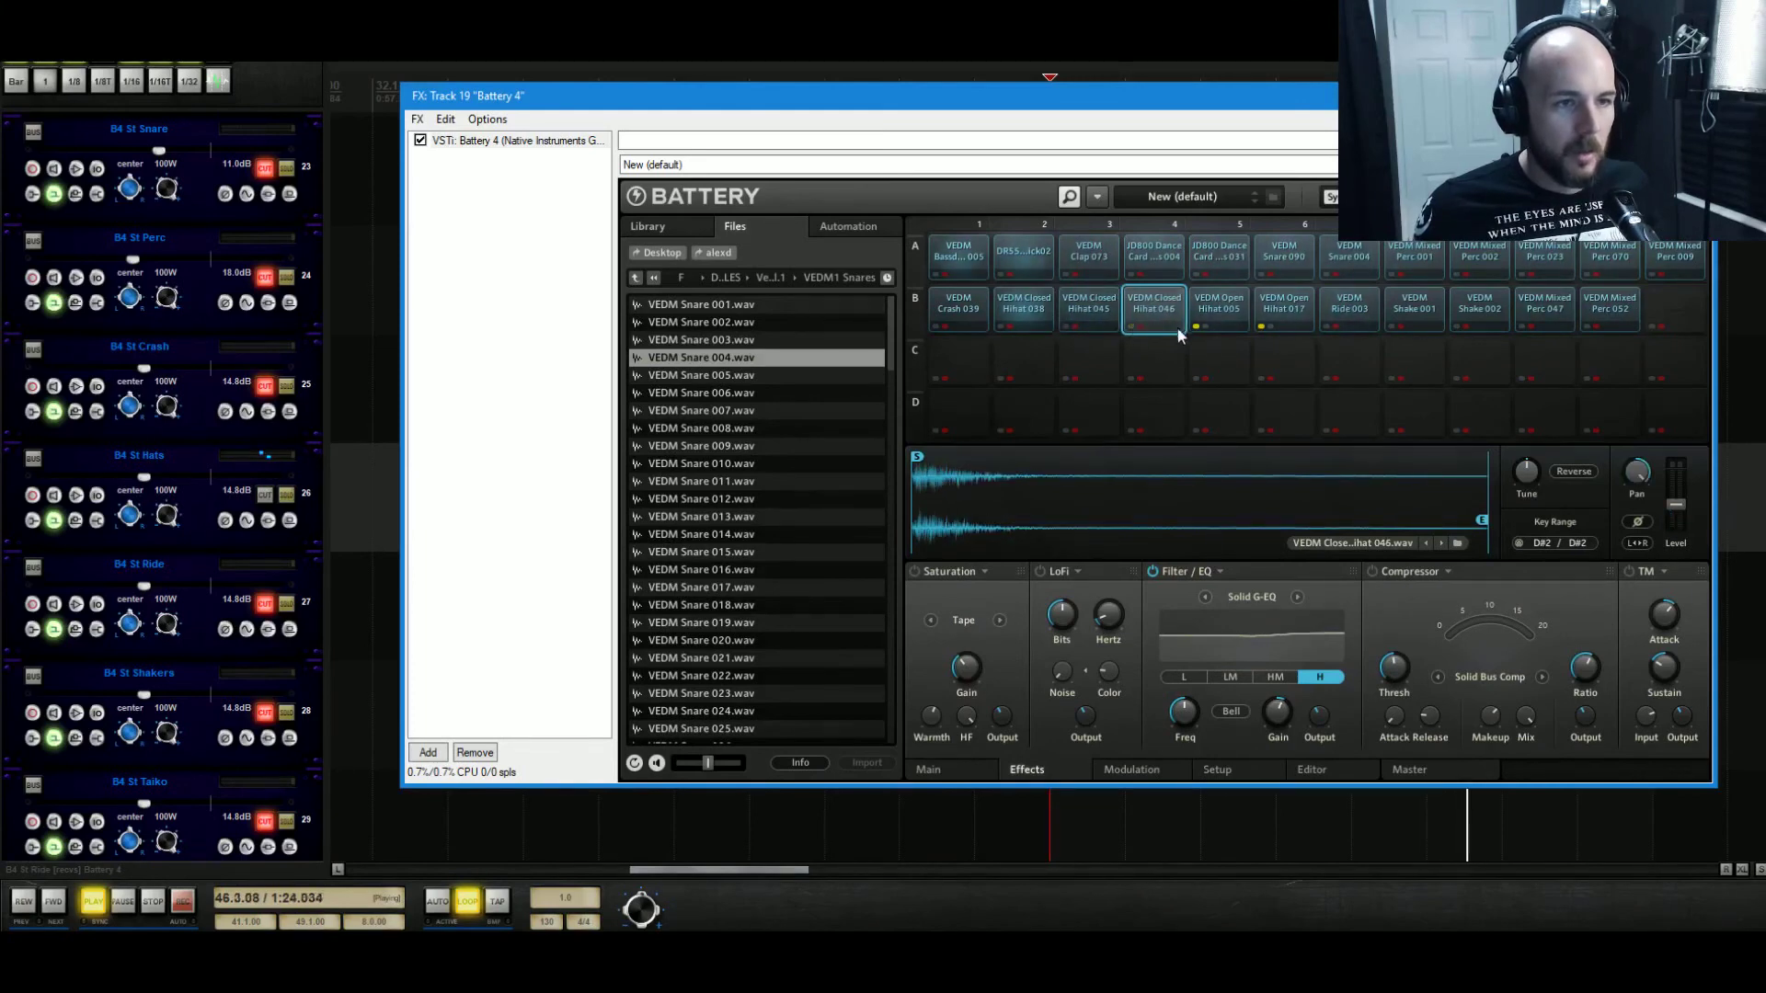
{"action": "left_click", "coordinate": [1202, 322]}
{"action": "left_click", "coordinate": [1268, 318]}
Solo the Ride 003 cell, unmute the B4 St Ride track and restart playback from the loop start.
{"action": "left_click", "coordinate": [1348, 309]}
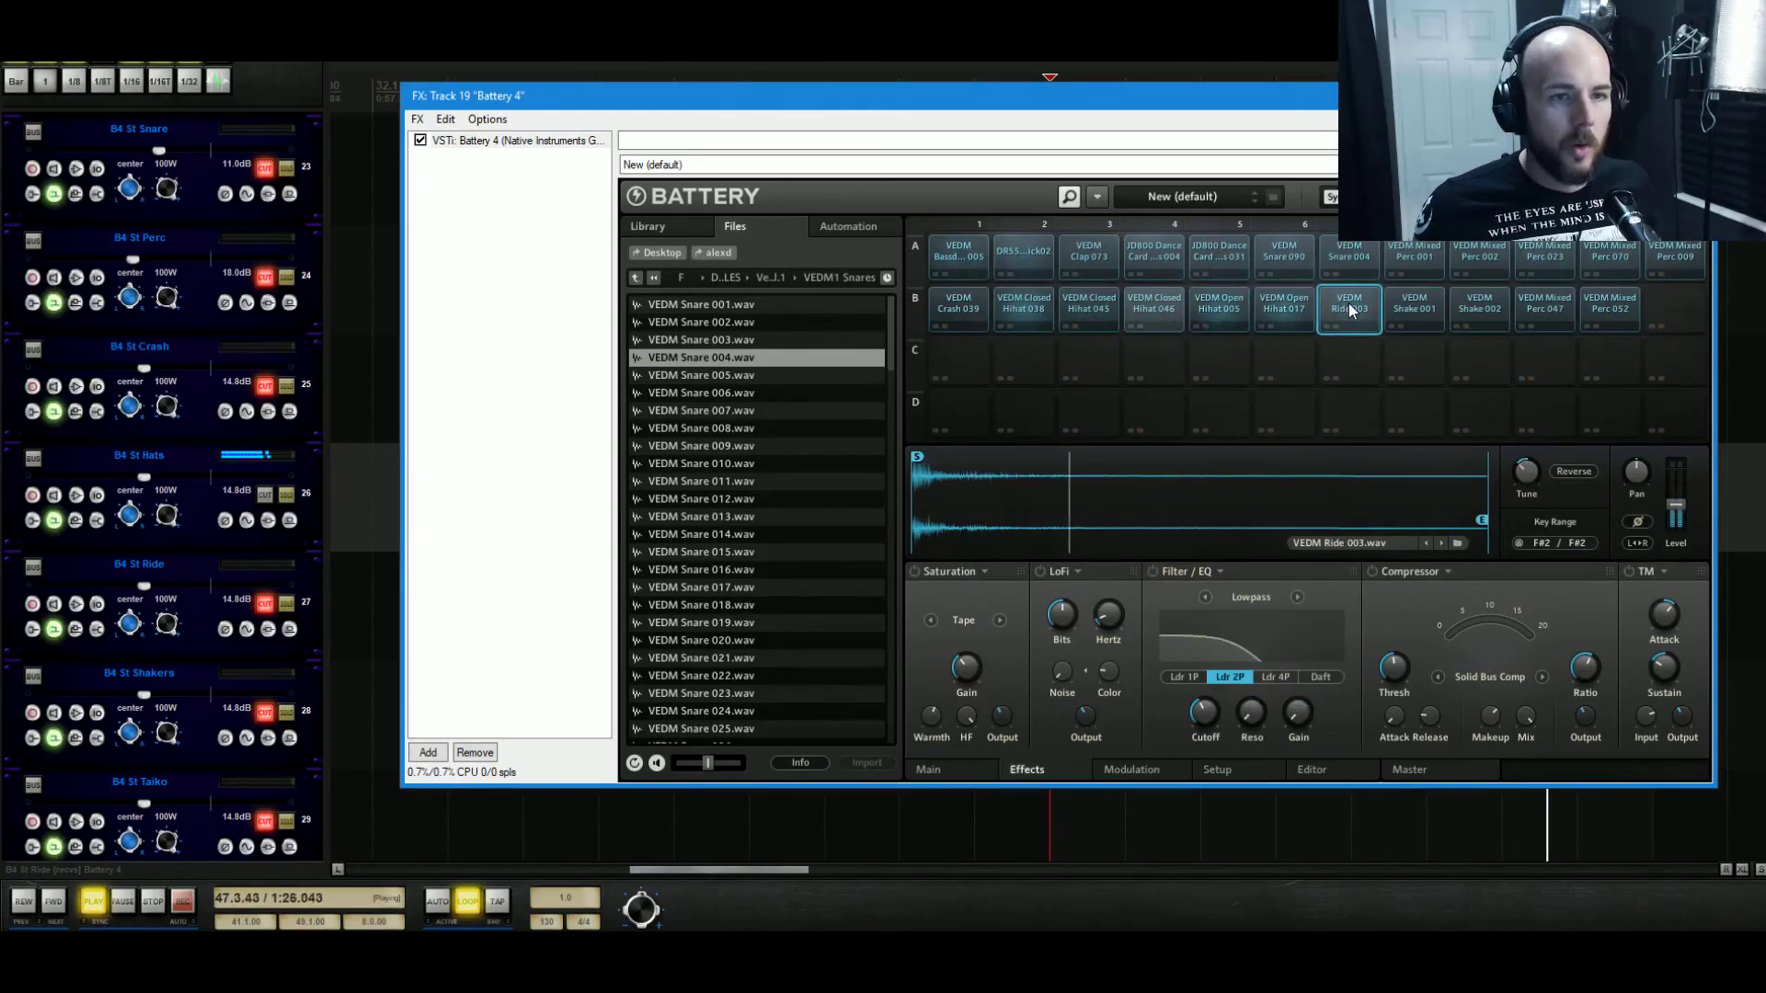
{"action": "key", "text": "space"}
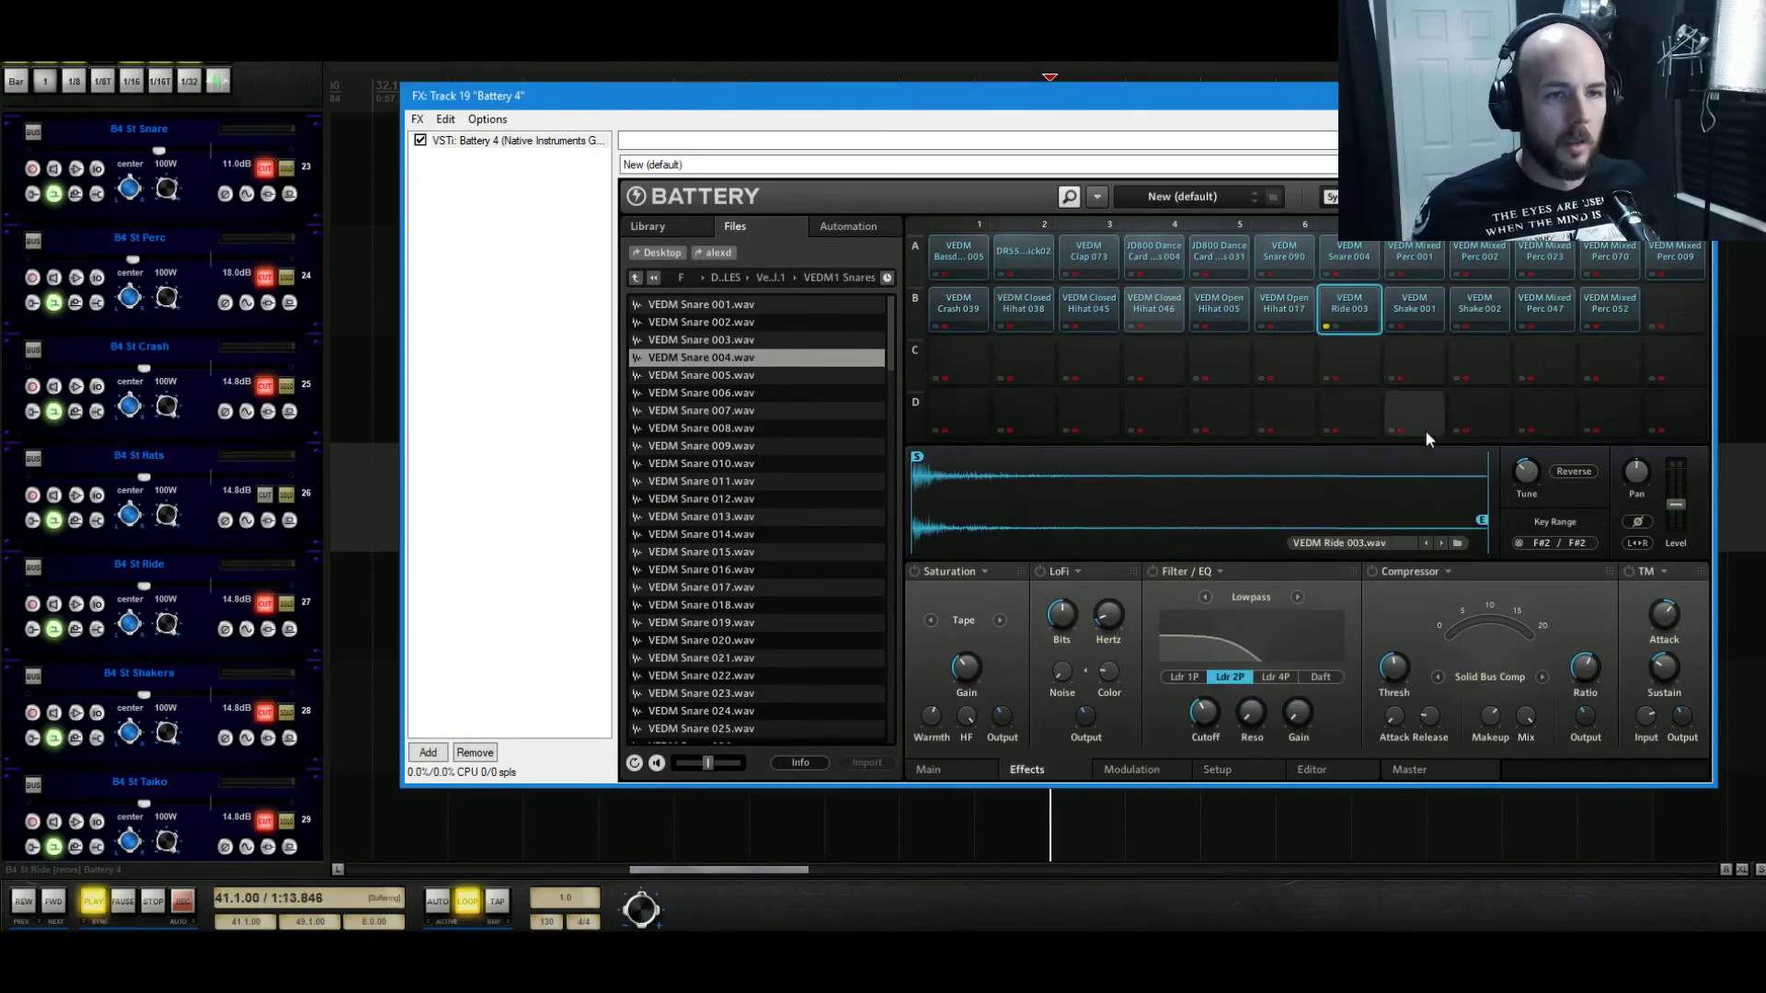
{"action": "left_click", "coordinate": [346, 623]}
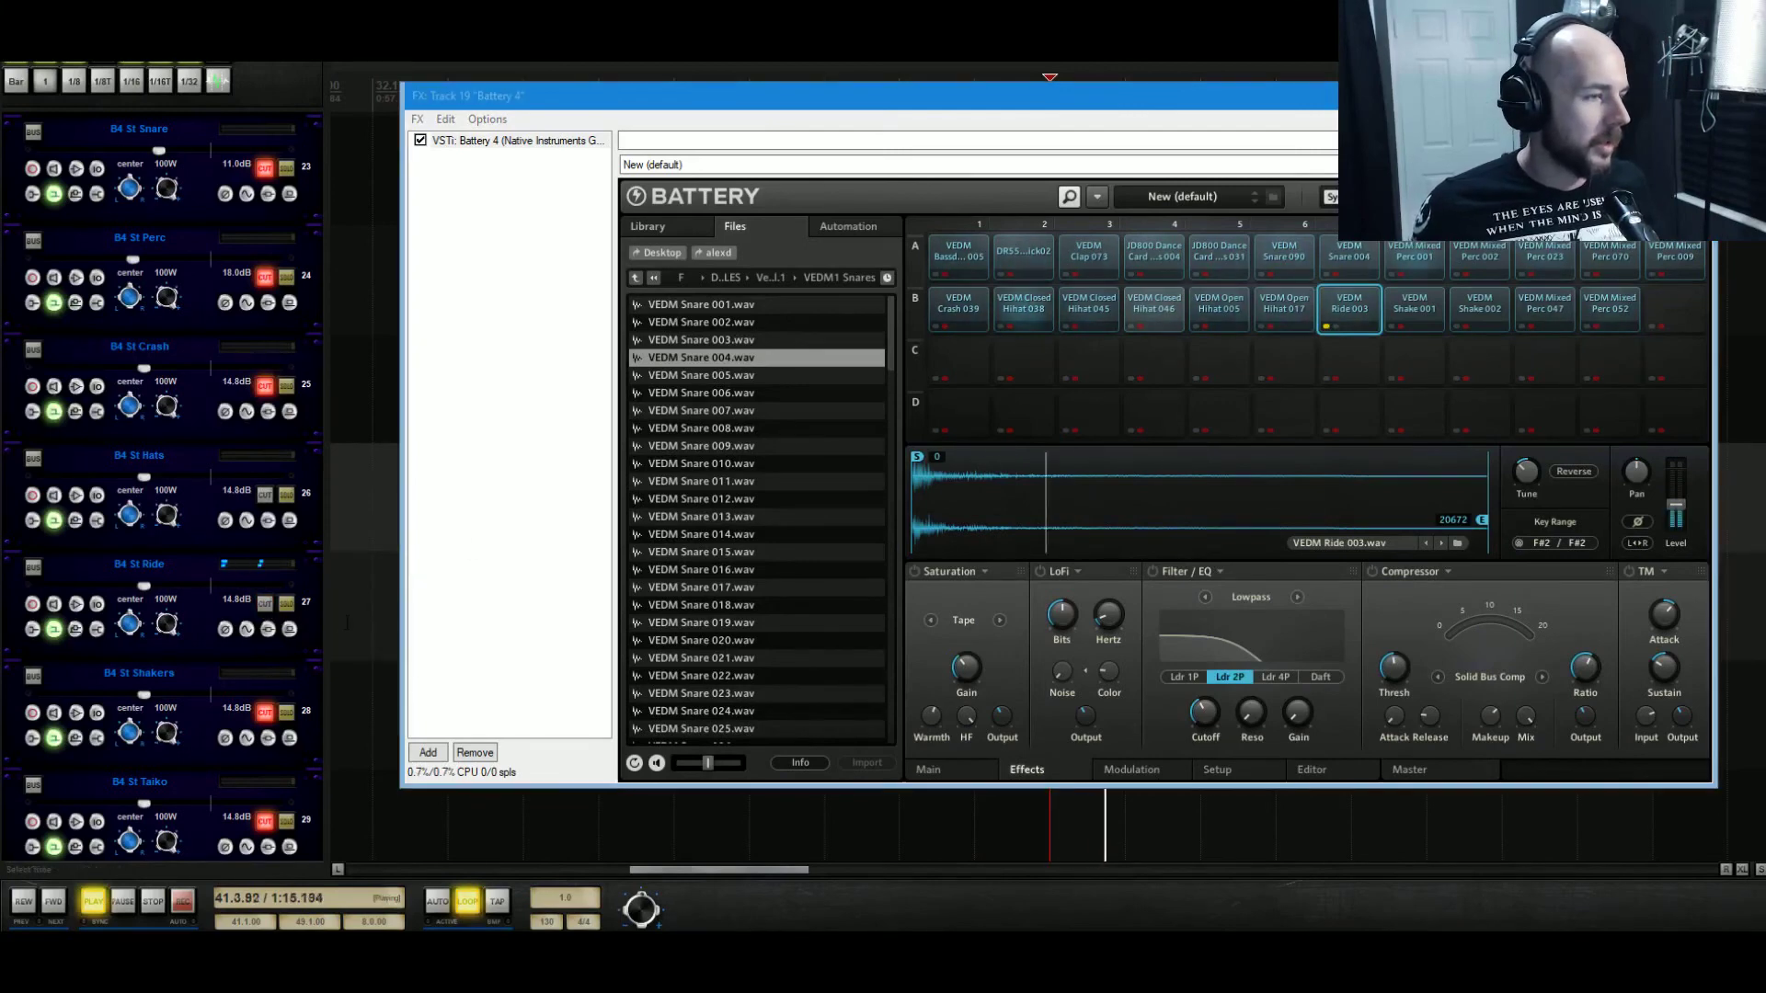
Add the ReaEQ plug-in to the B4 St Ride track's effects.
{"action": "left_click", "coordinate": [269, 630]}
{"action": "type", "text": "reae"}
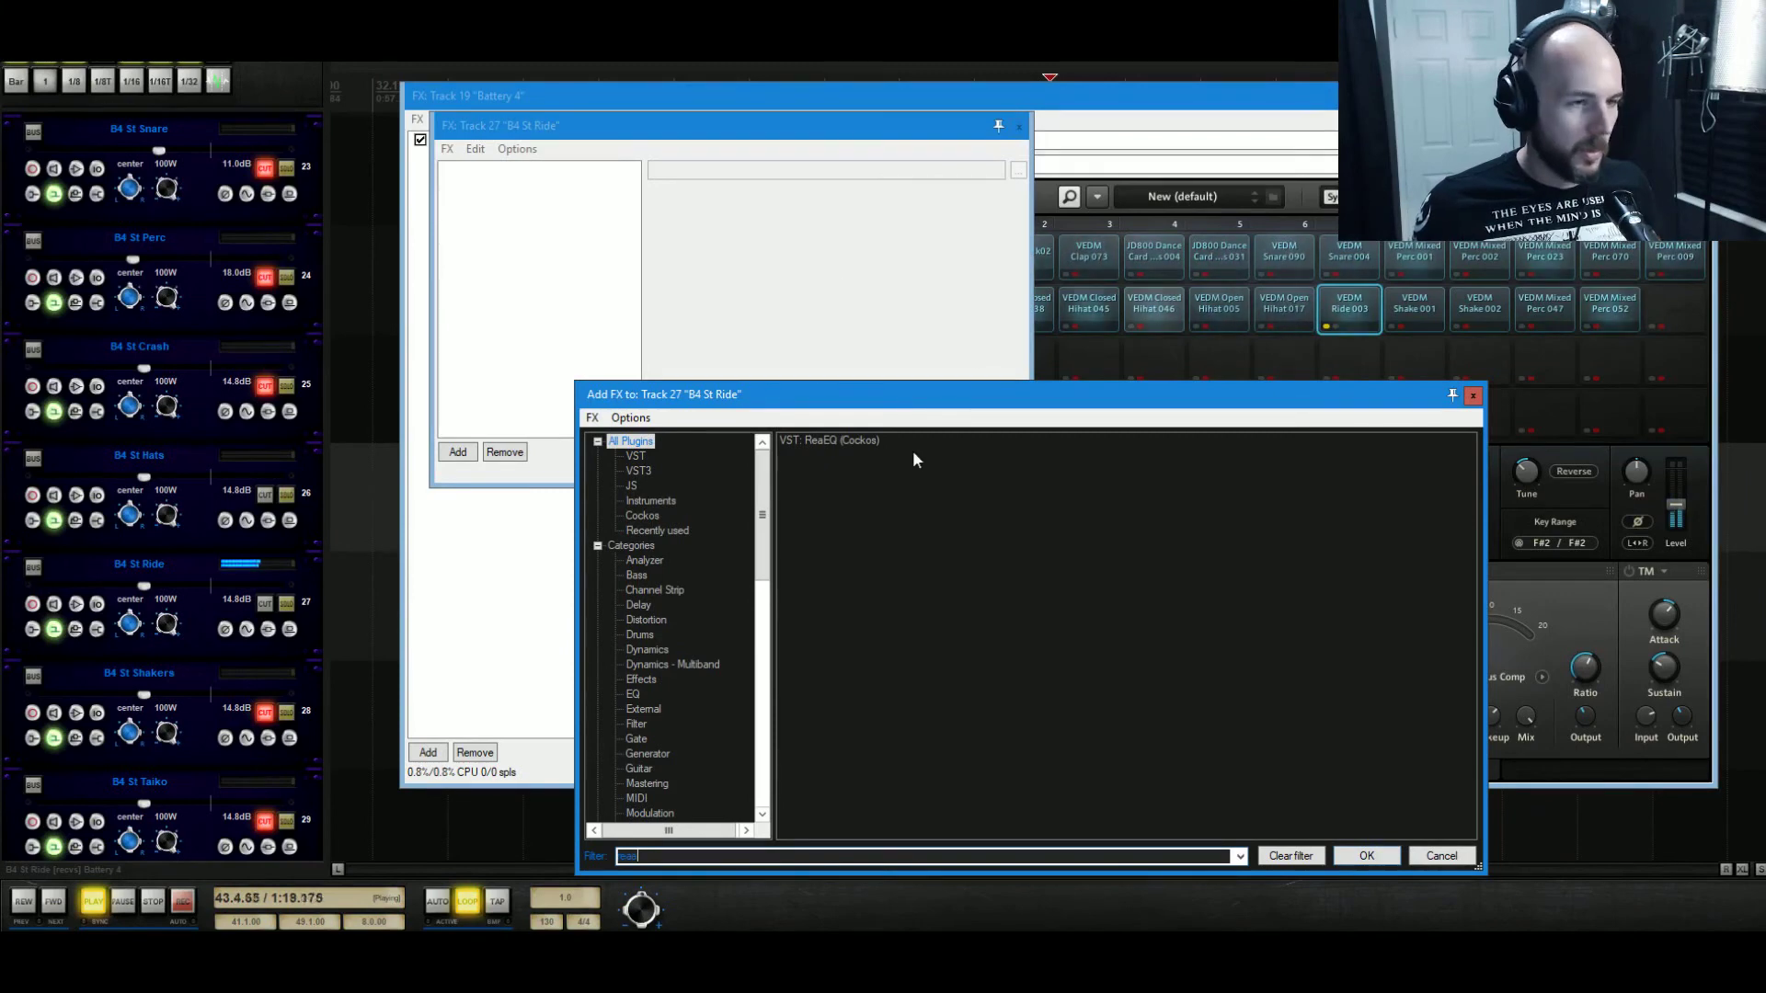
{"action": "left_click", "coordinate": [851, 439]}
{"action": "left_click", "coordinate": [1367, 855]}
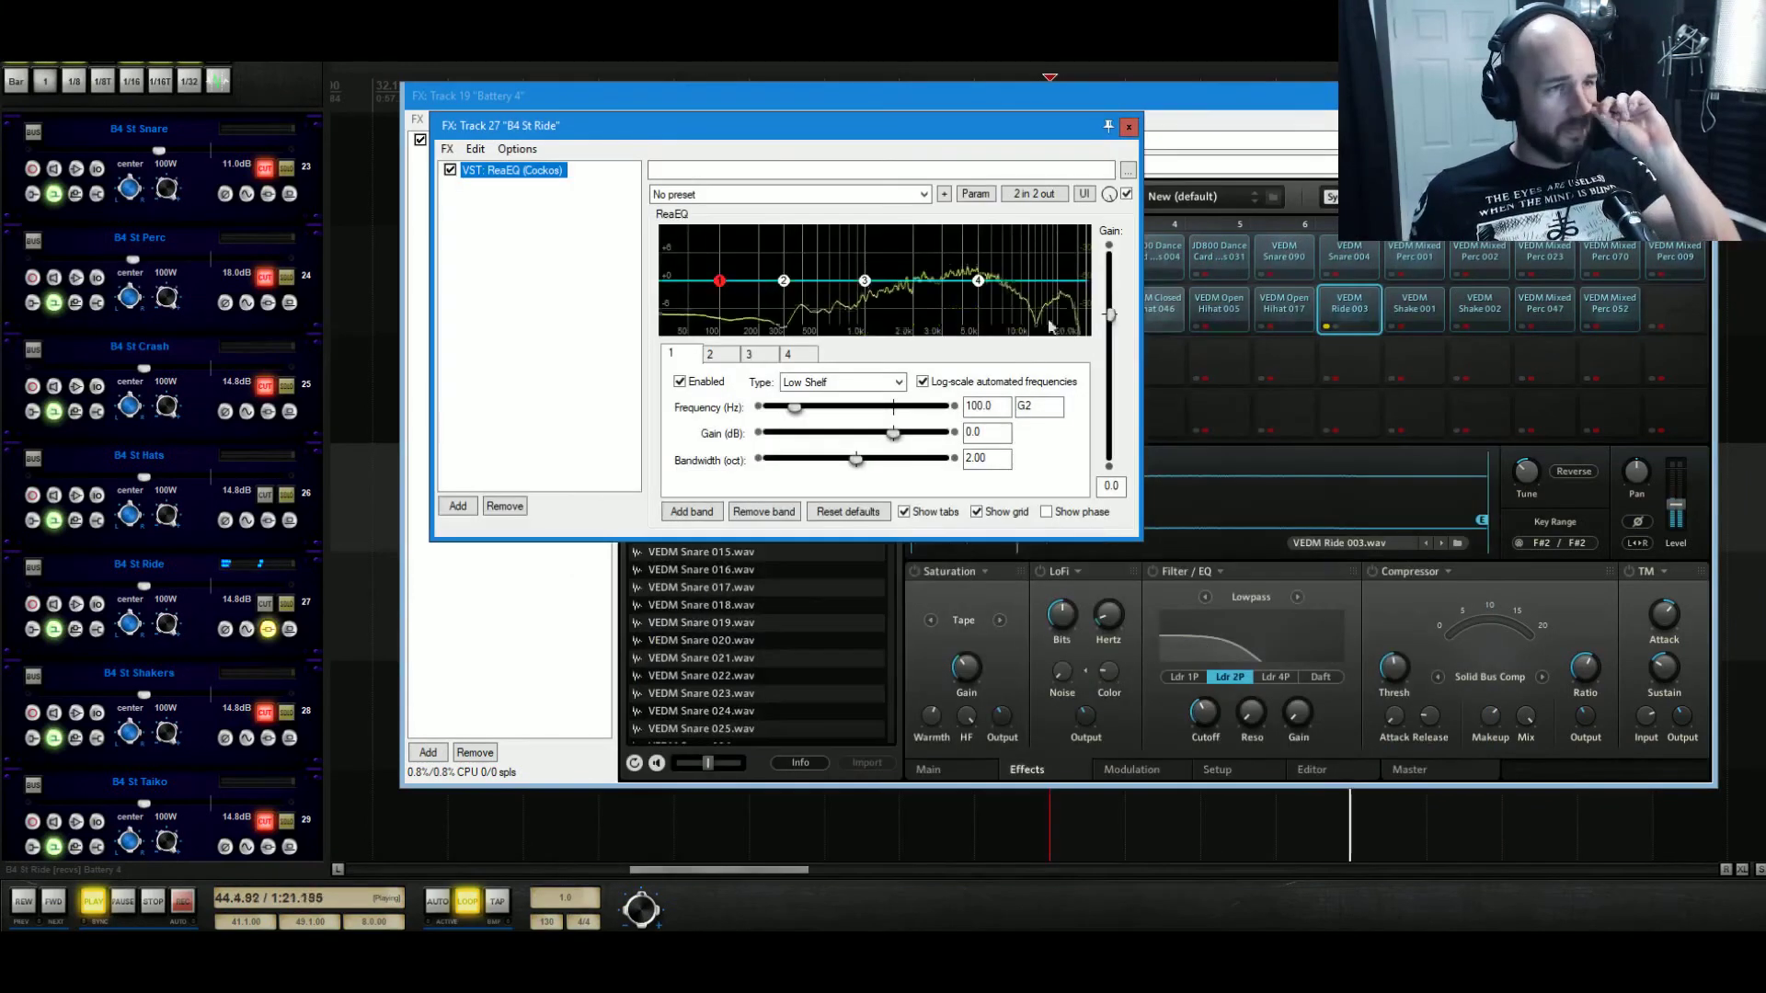
Set ReaEQ's band 4 high shelf to 5131.6 Hz, 20.2 dB gain and bandwidth 1, and unsolo the Ride 003 cell.
{"action": "left_click_drag", "start_coordinate": [979, 282], "coordinate": [961, 212]}
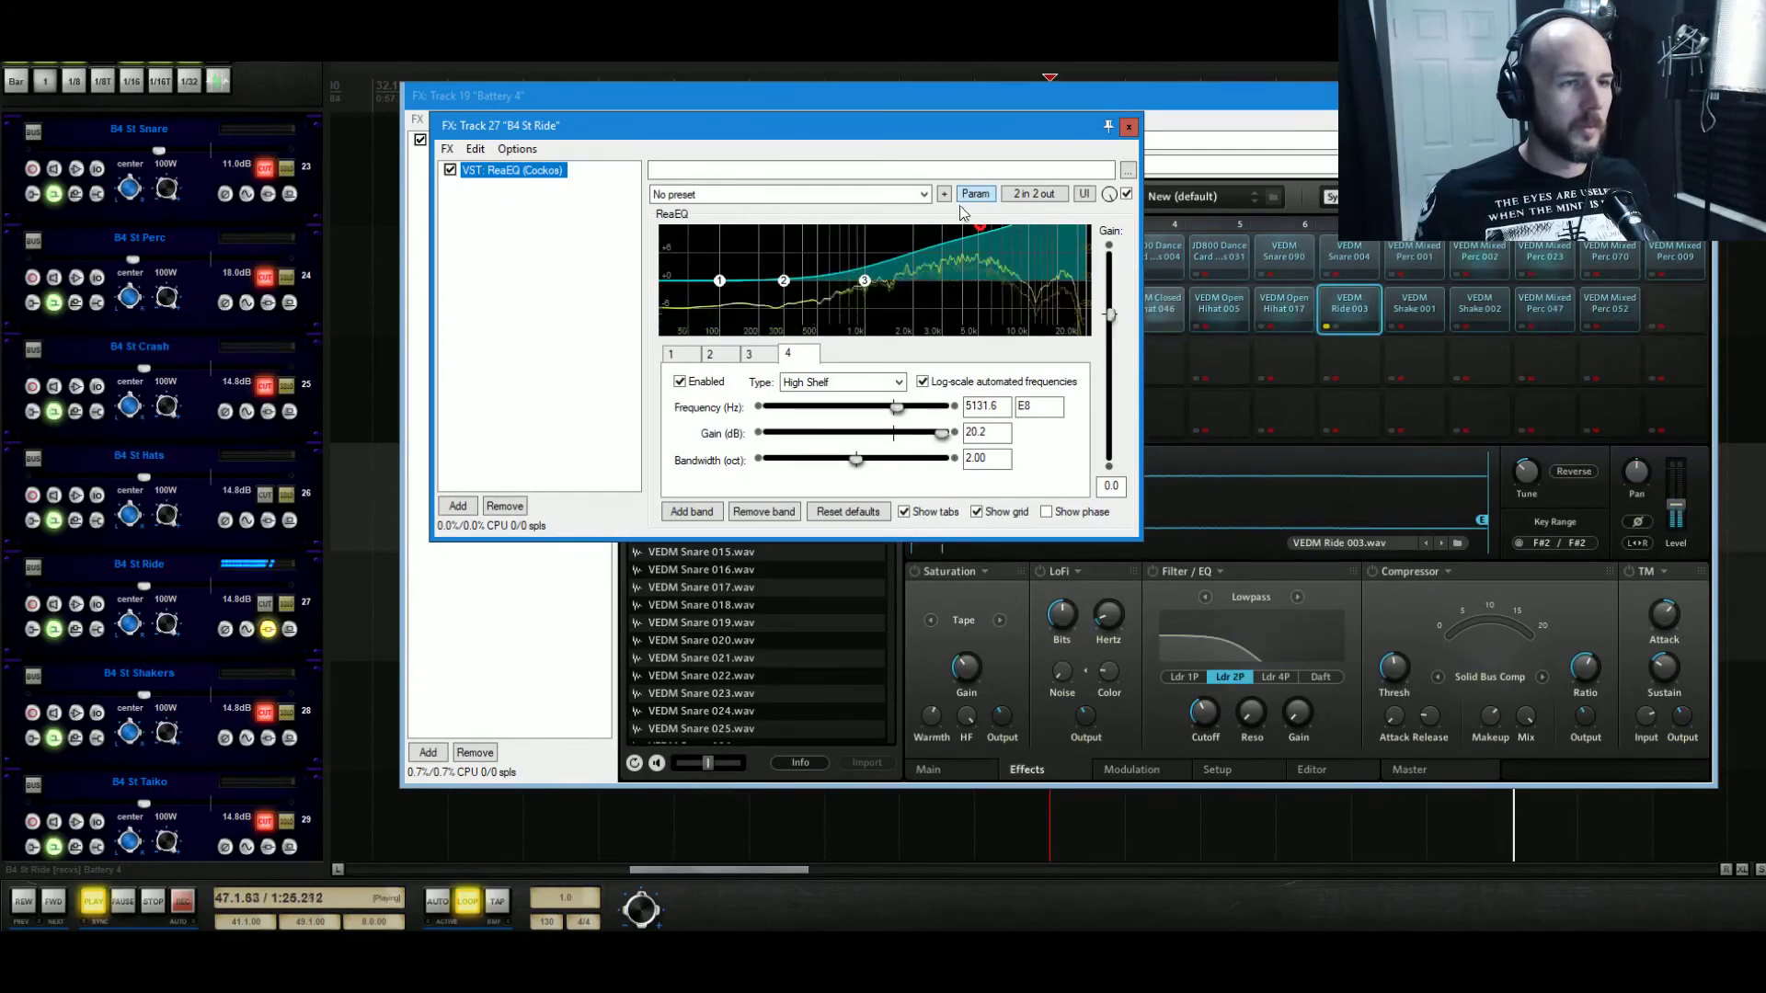
{"action": "left_click_drag", "start_coordinate": [993, 458], "coordinate": [908, 456]}
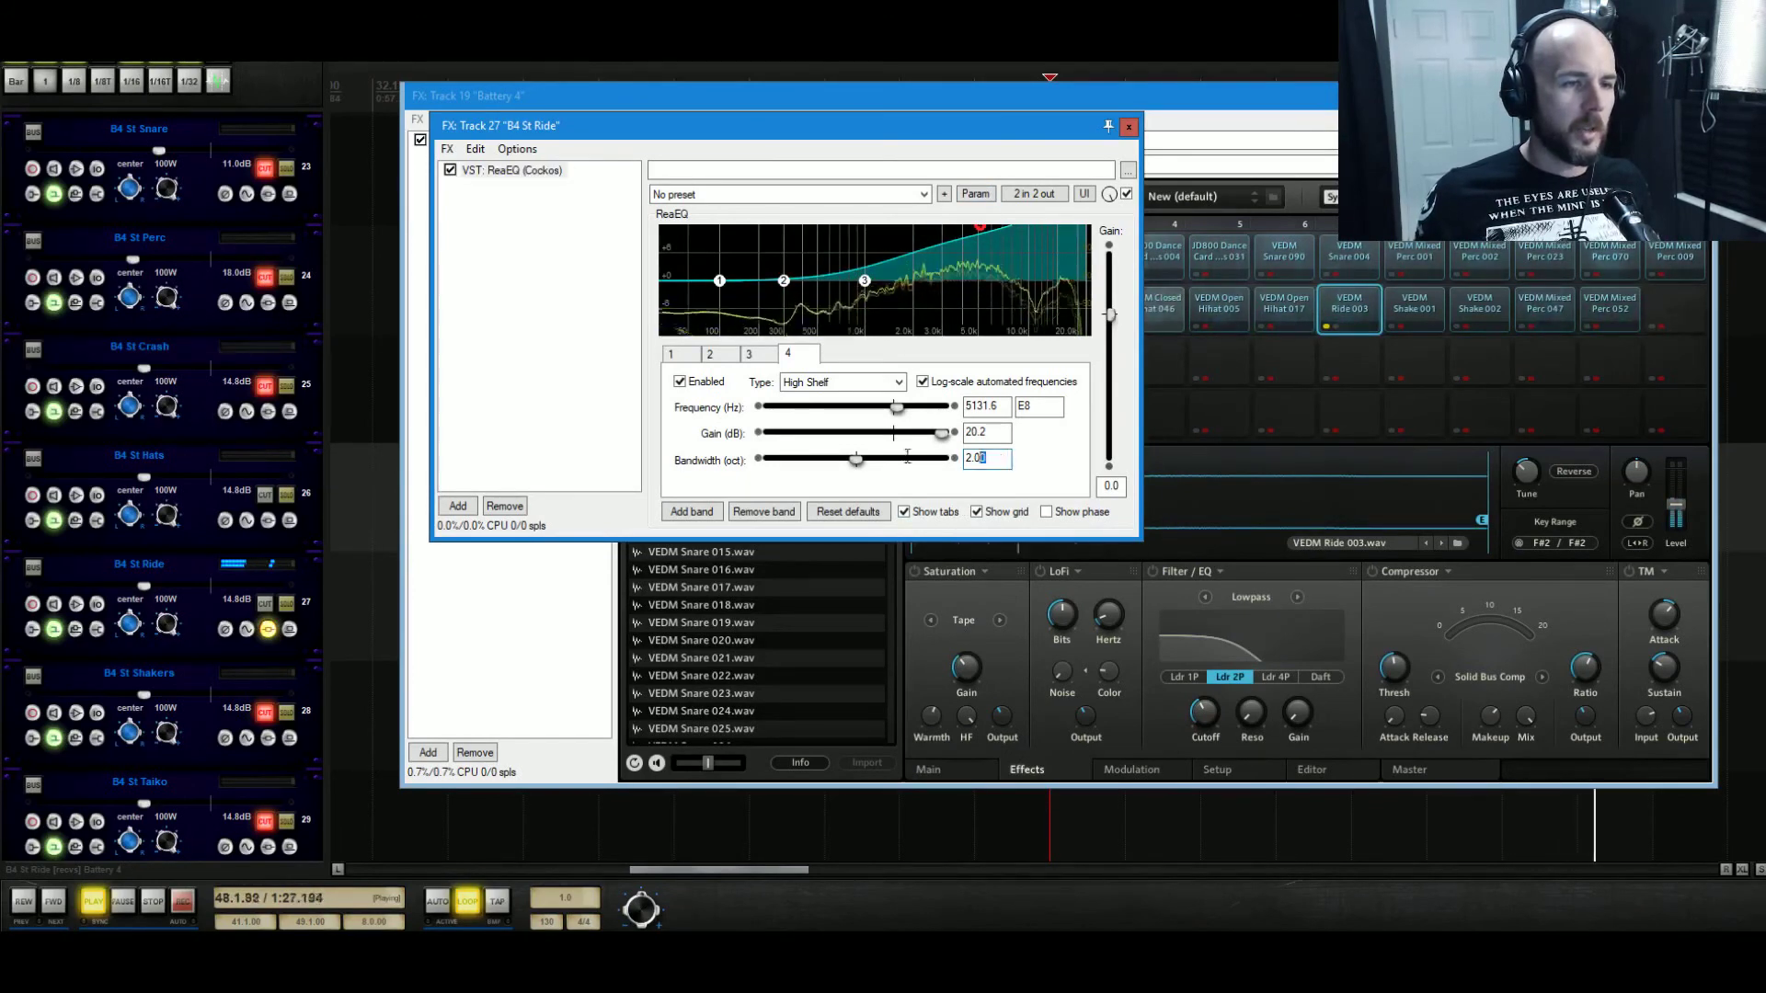
{"action": "type", "text": "1"}
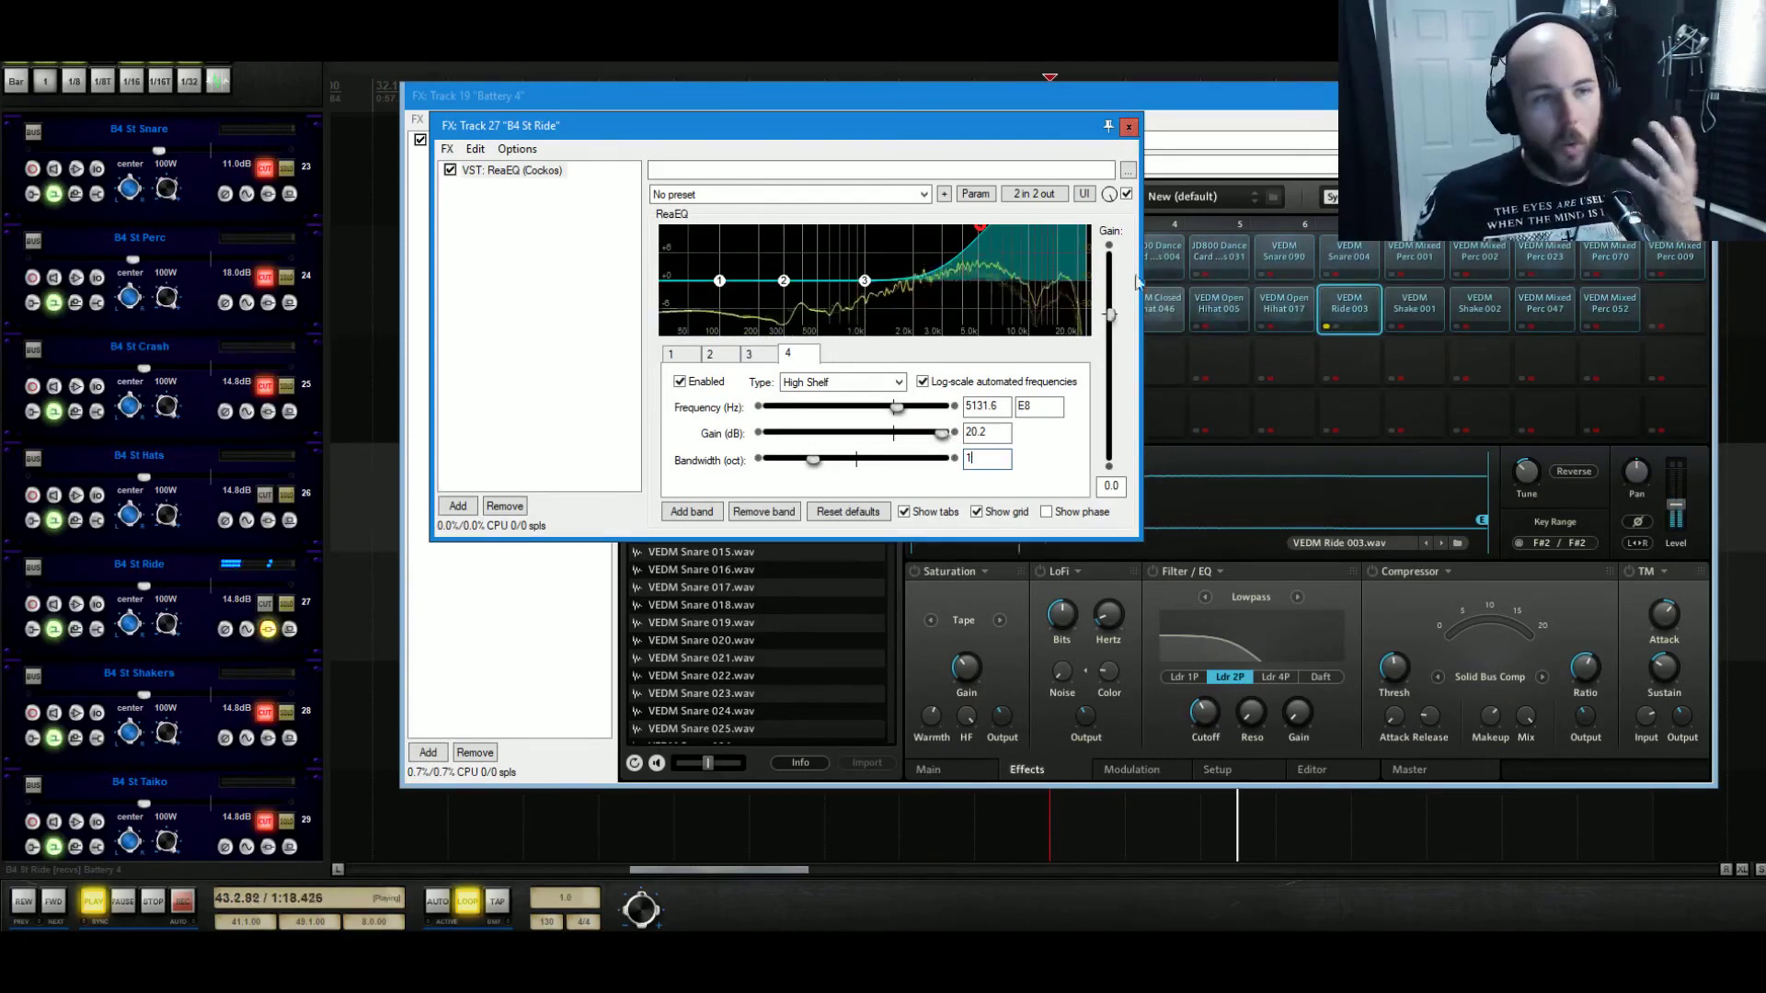
{"action": "left_click", "coordinate": [1007, 459]}
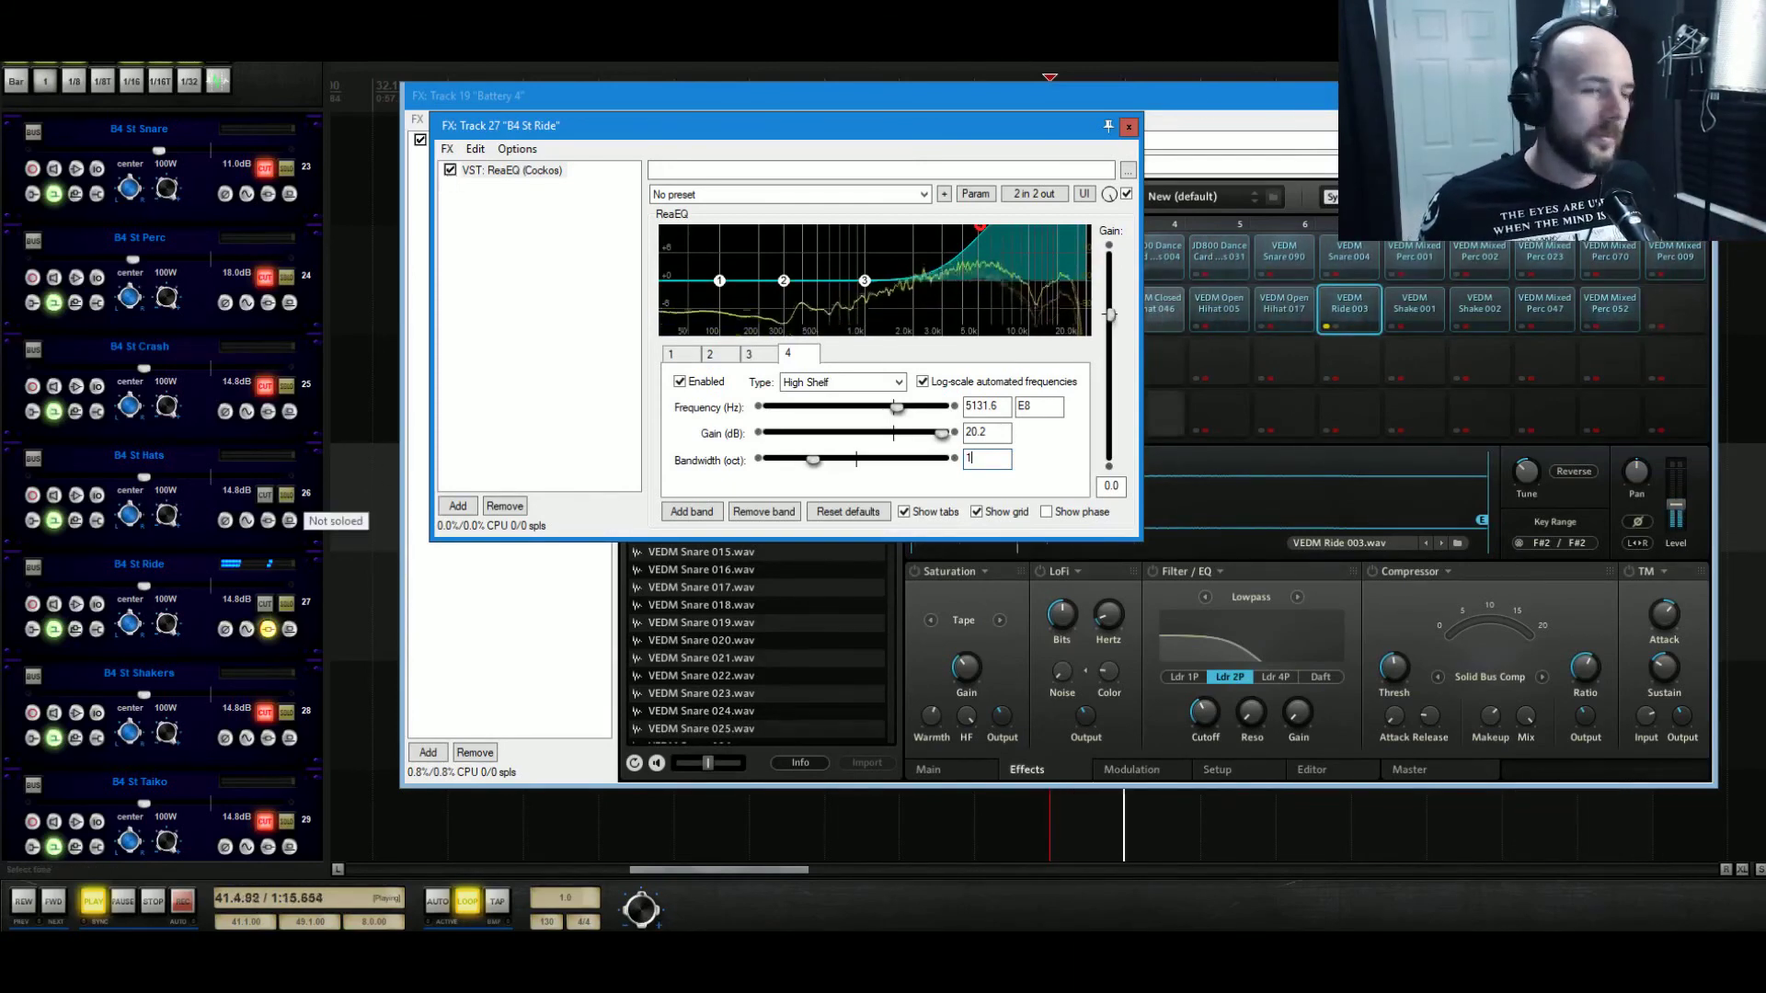
{"action": "left_click", "coordinate": [1327, 327]}
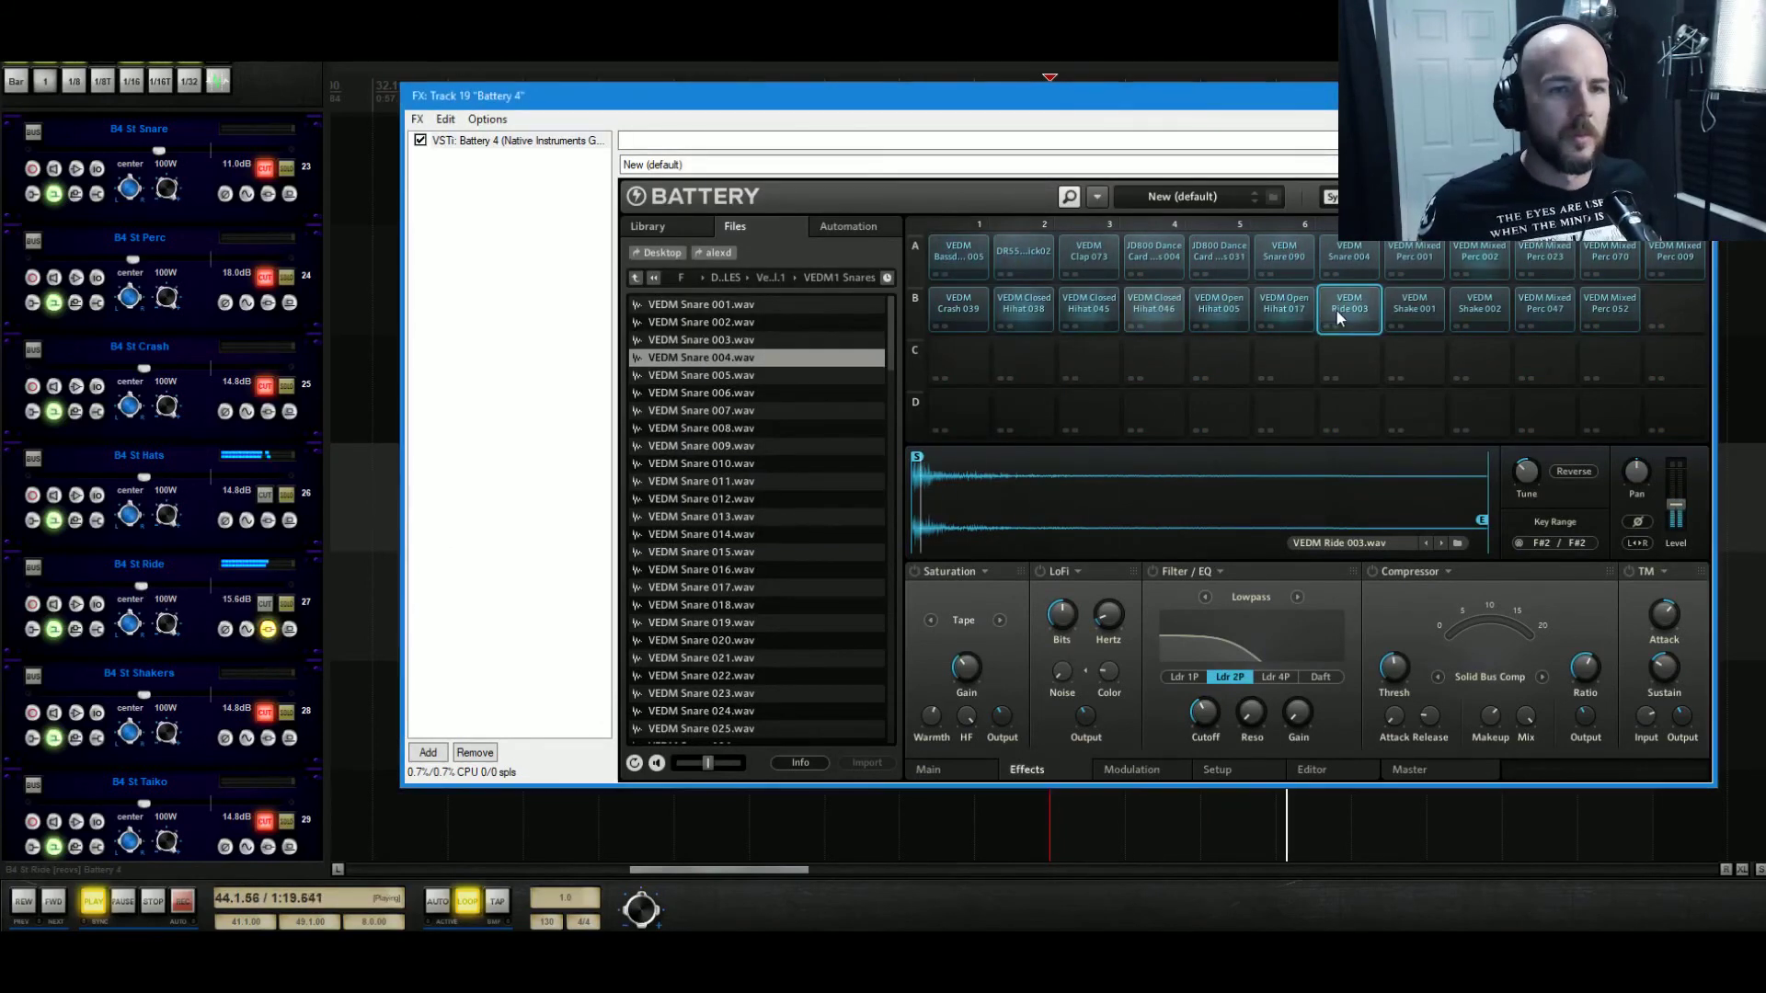
Fine-tune the decay of the Ride 003 cell's volume envelope.
{"action": "left_click", "coordinate": [957, 765]}
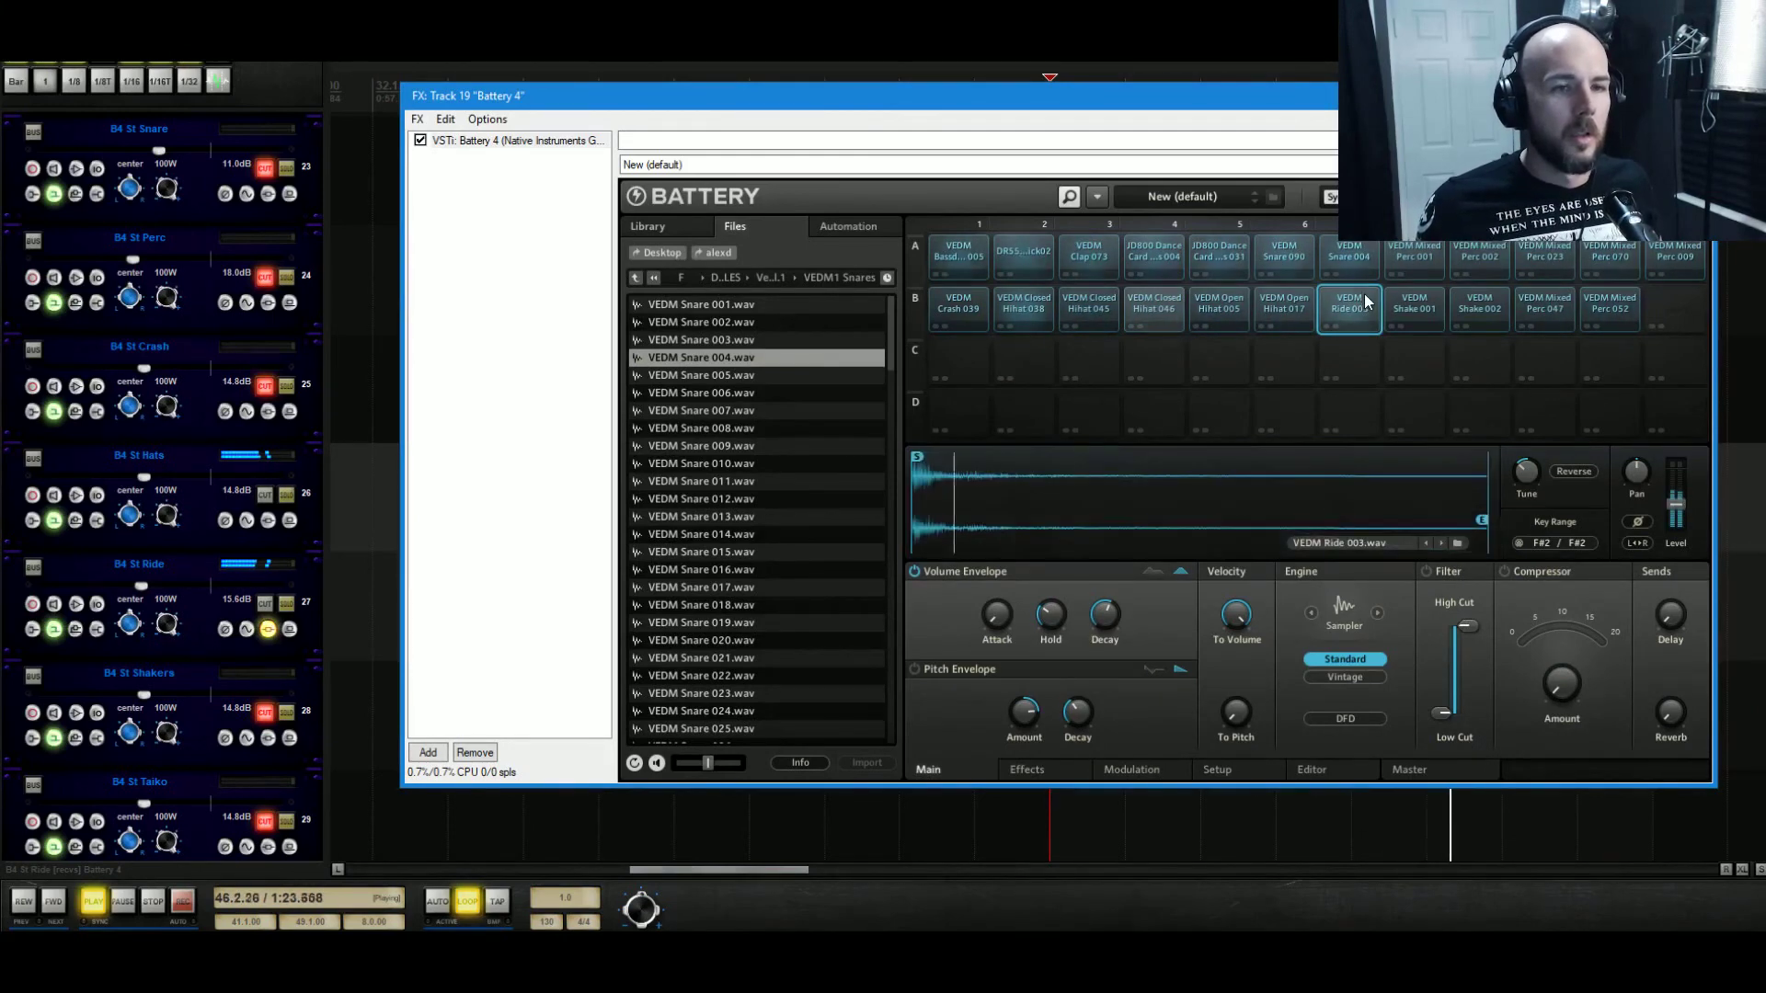
{"action": "mouse_move", "coordinate": [1096, 623]}
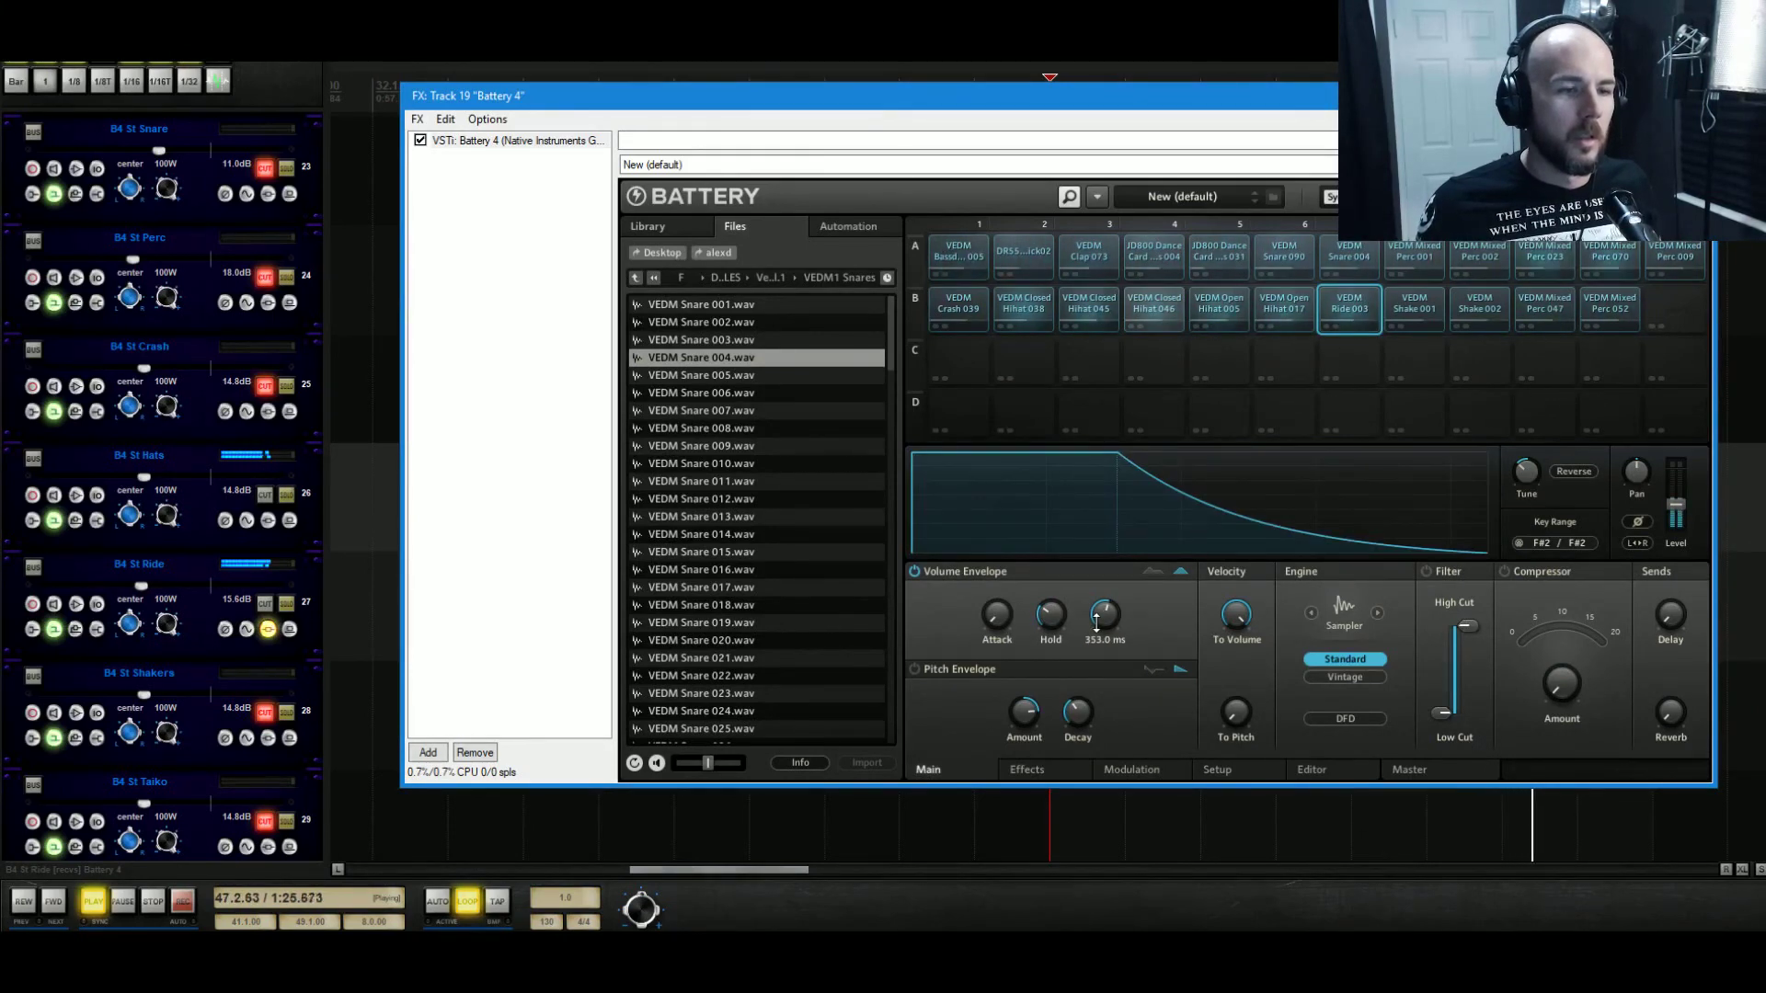
{"action": "left_click_drag", "start_coordinate": [1096, 623], "coordinate": [1098, 618]}
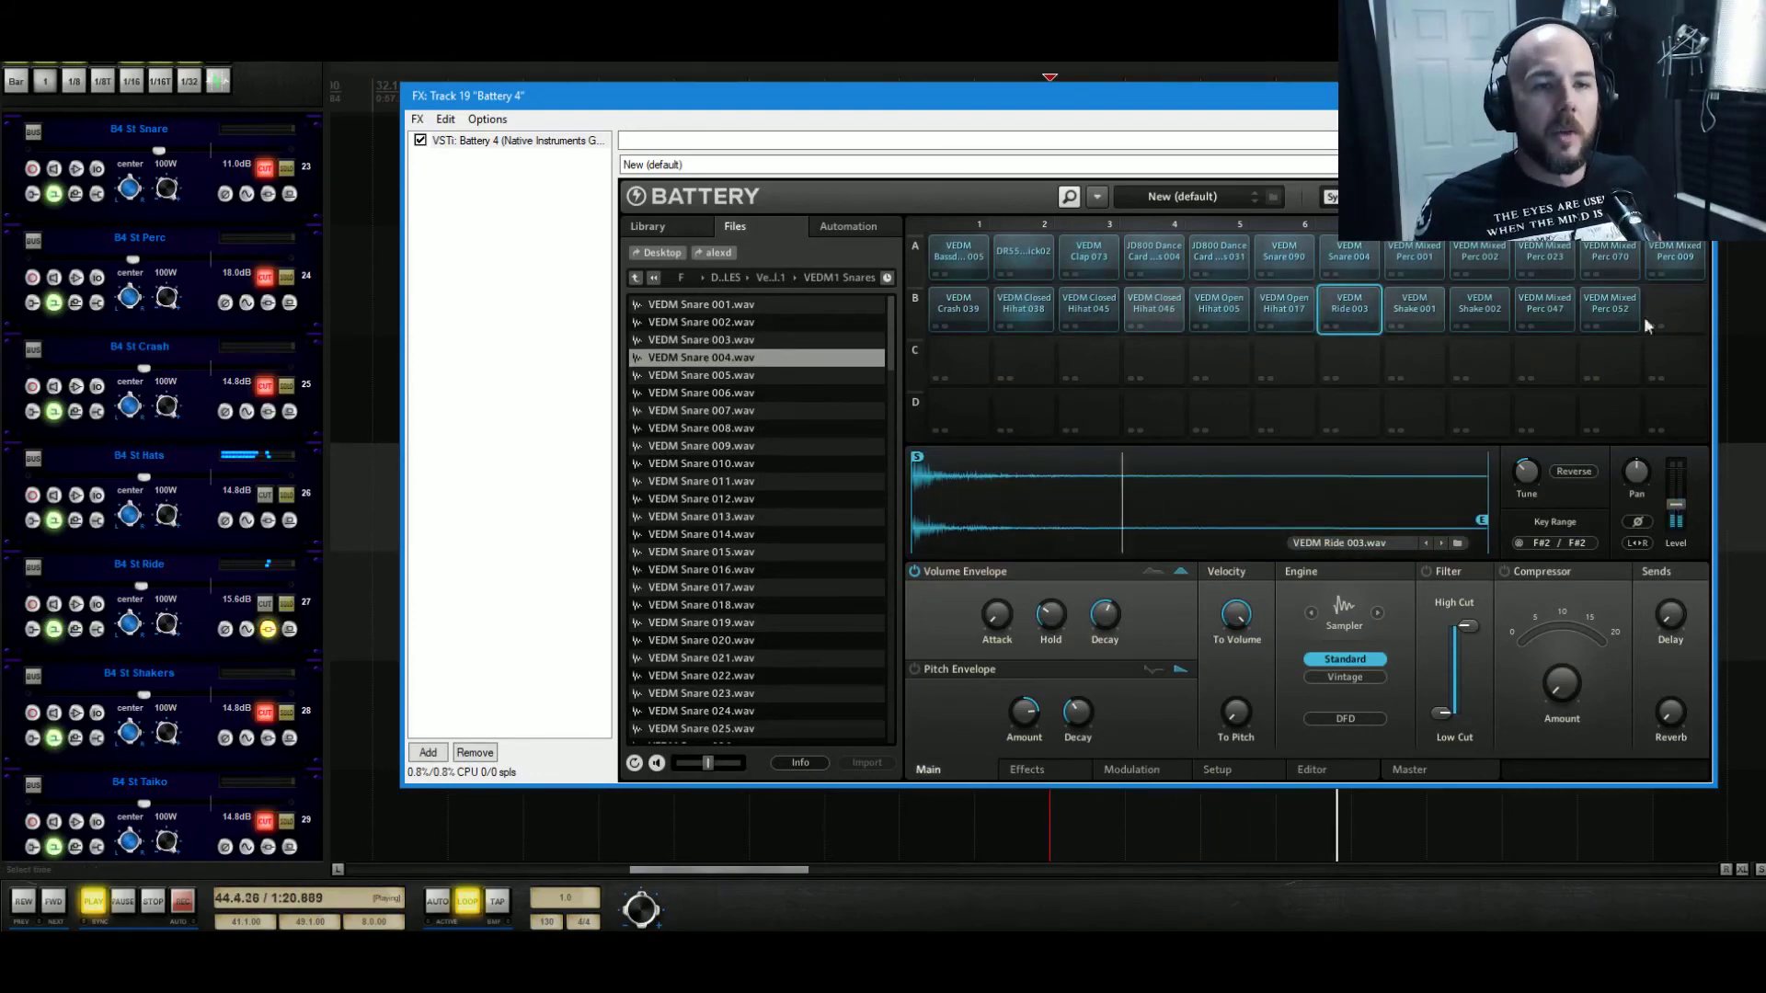
Enable the volume envelope for the Mixed Perc 047 and 052 cells, with minimum attack and a hold of about 281 ms.
{"action": "left_click", "coordinate": [1552, 314]}
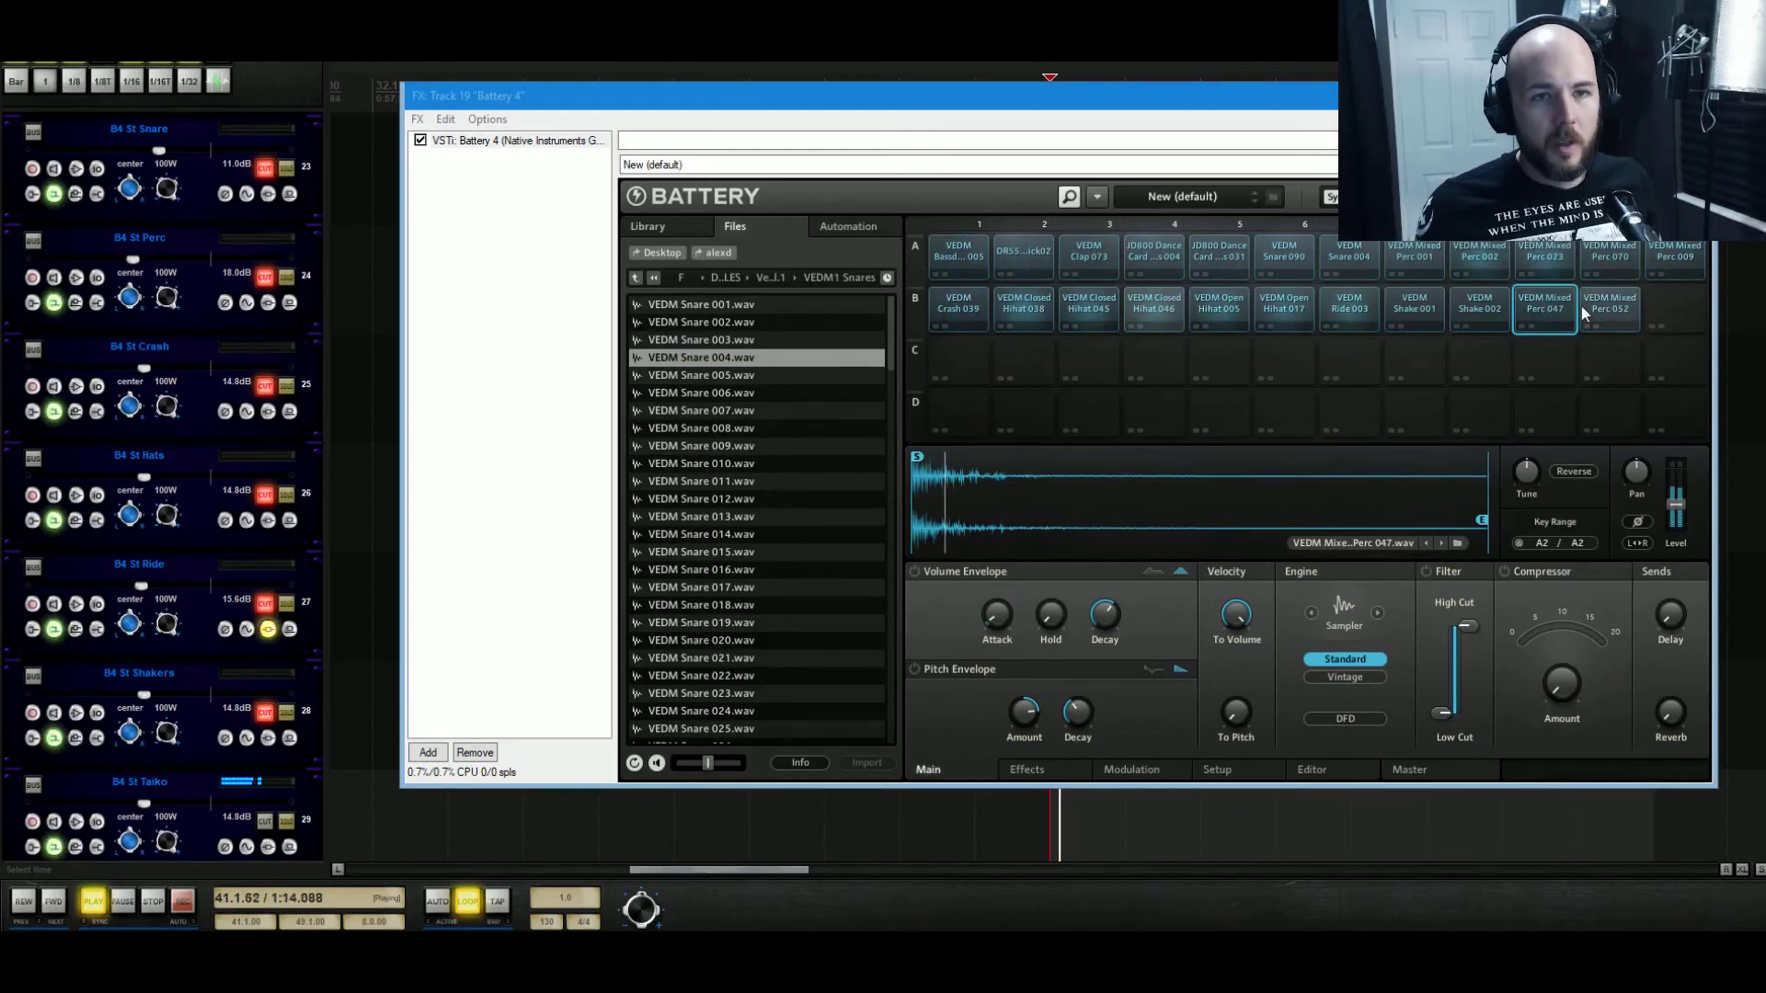
{"action": "left_click", "coordinate": [1609, 309]}
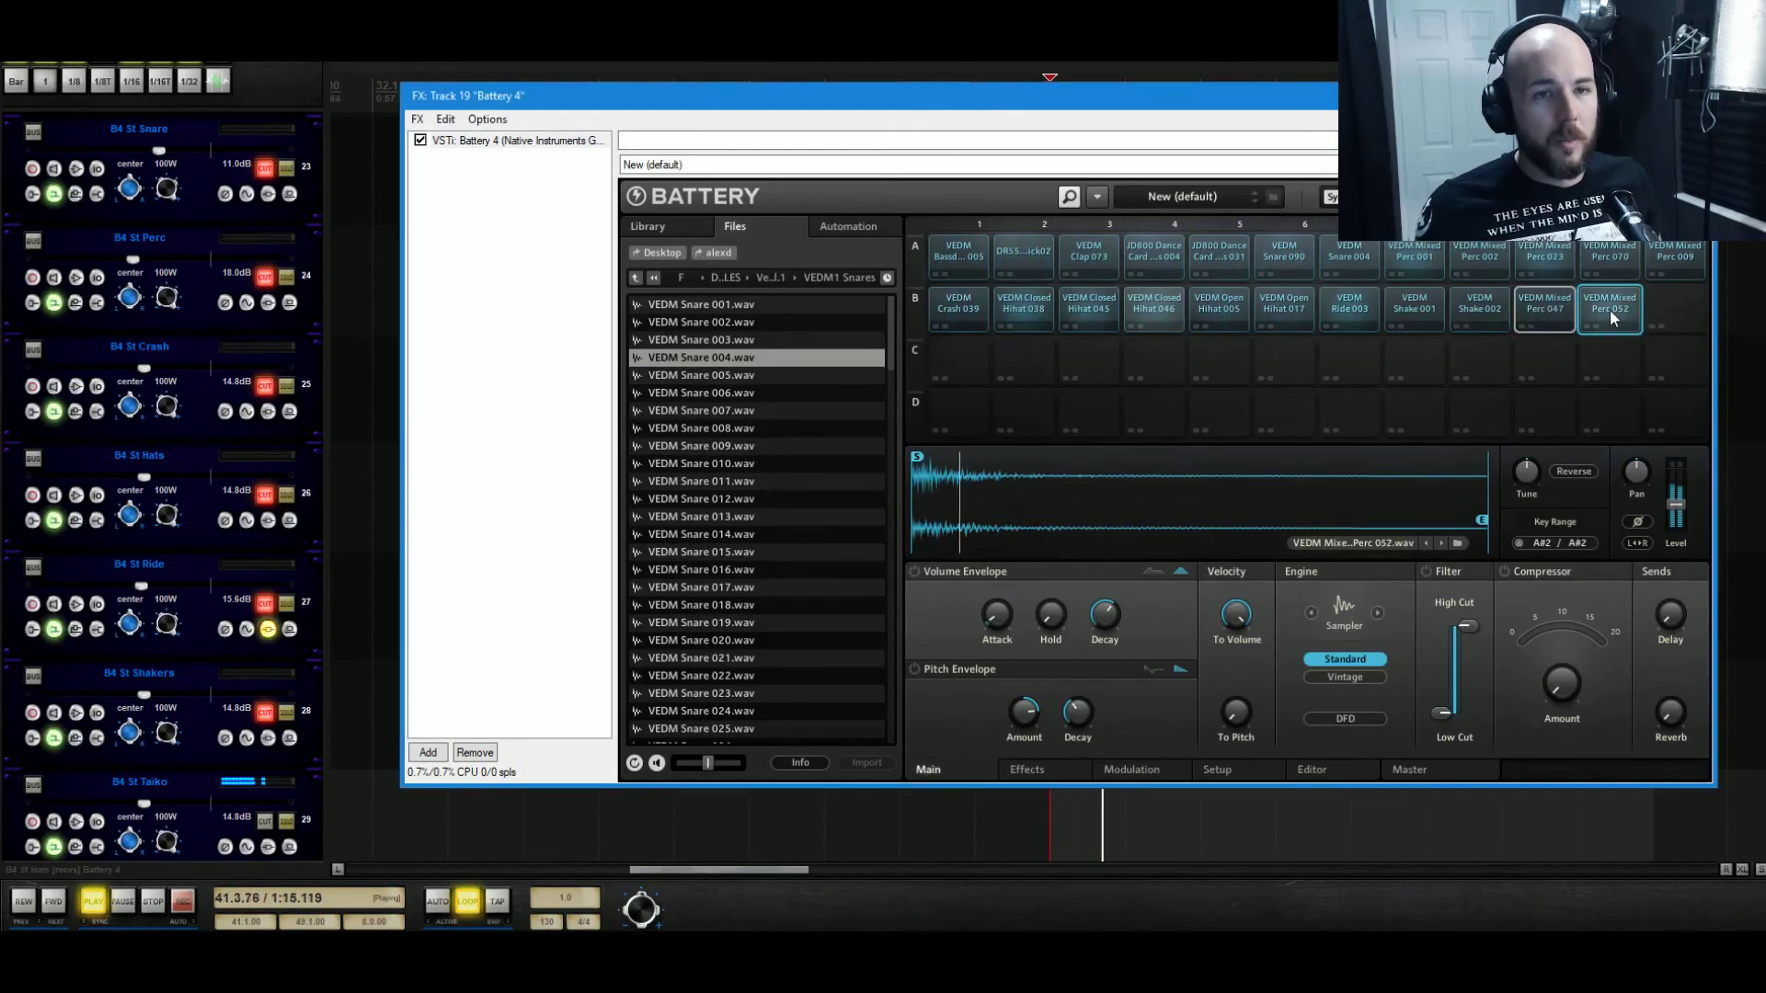
{"action": "left_click", "coordinate": [914, 573]}
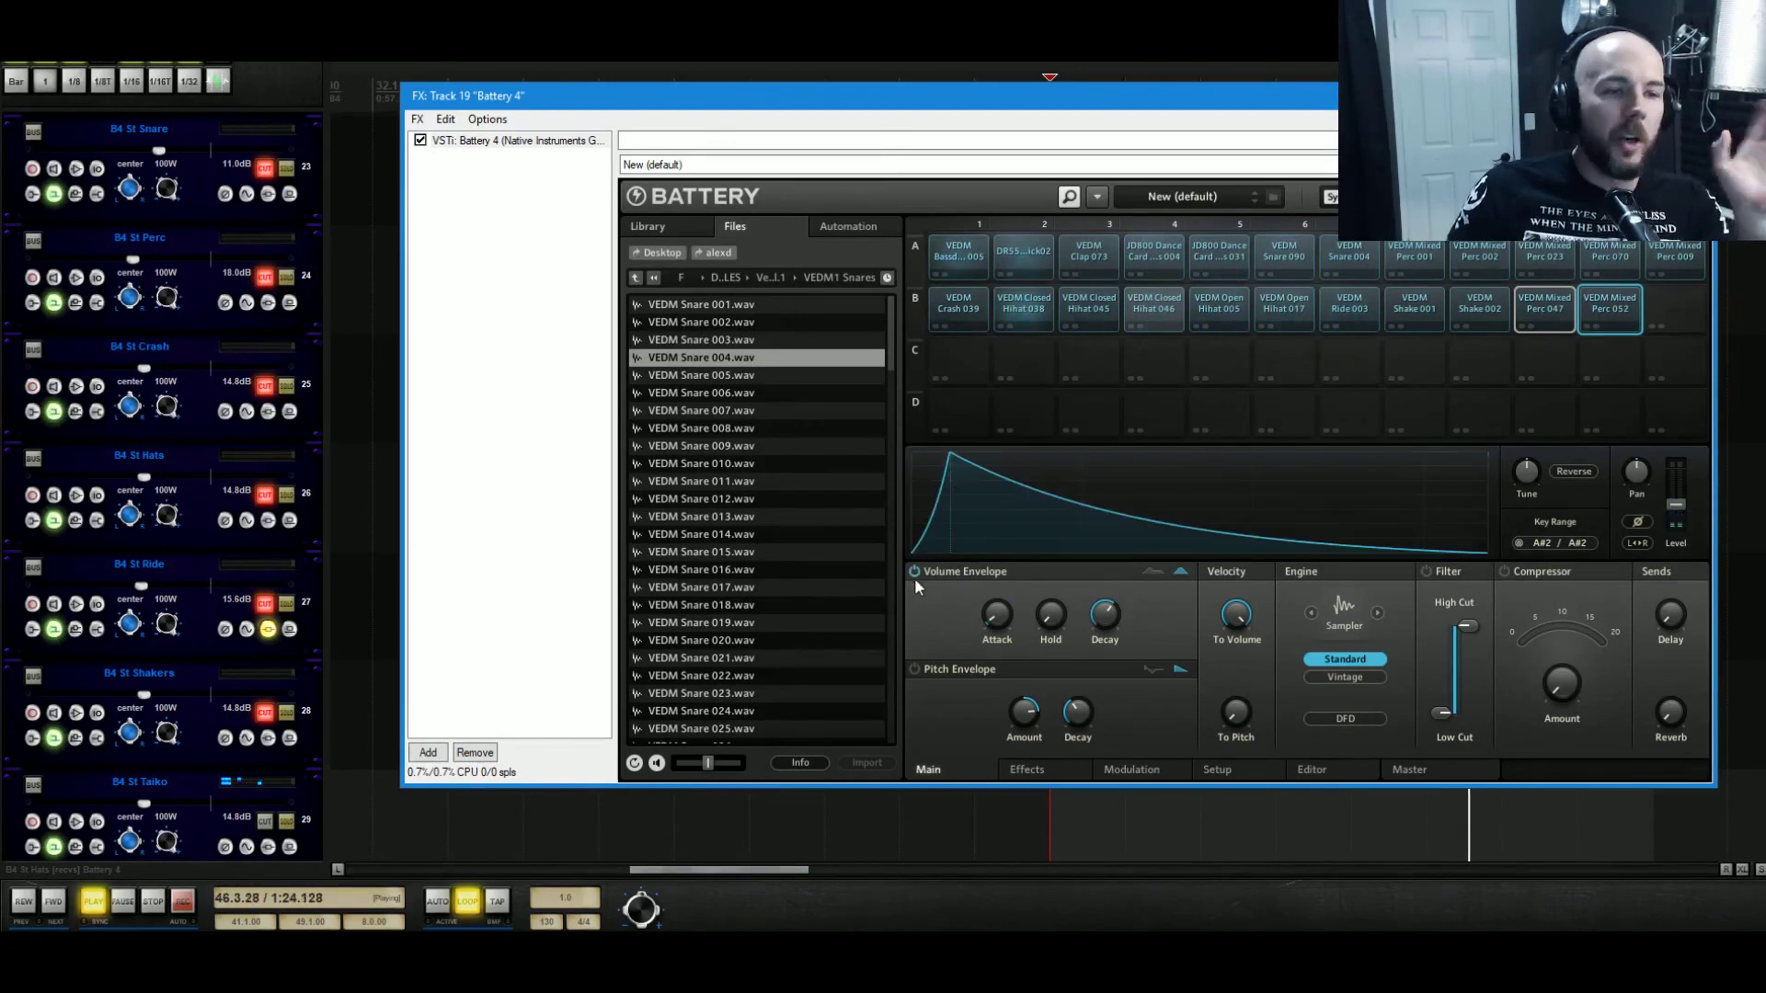
{"action": "left_click_drag", "start_coordinate": [990, 612], "coordinate": [1067, 583]}
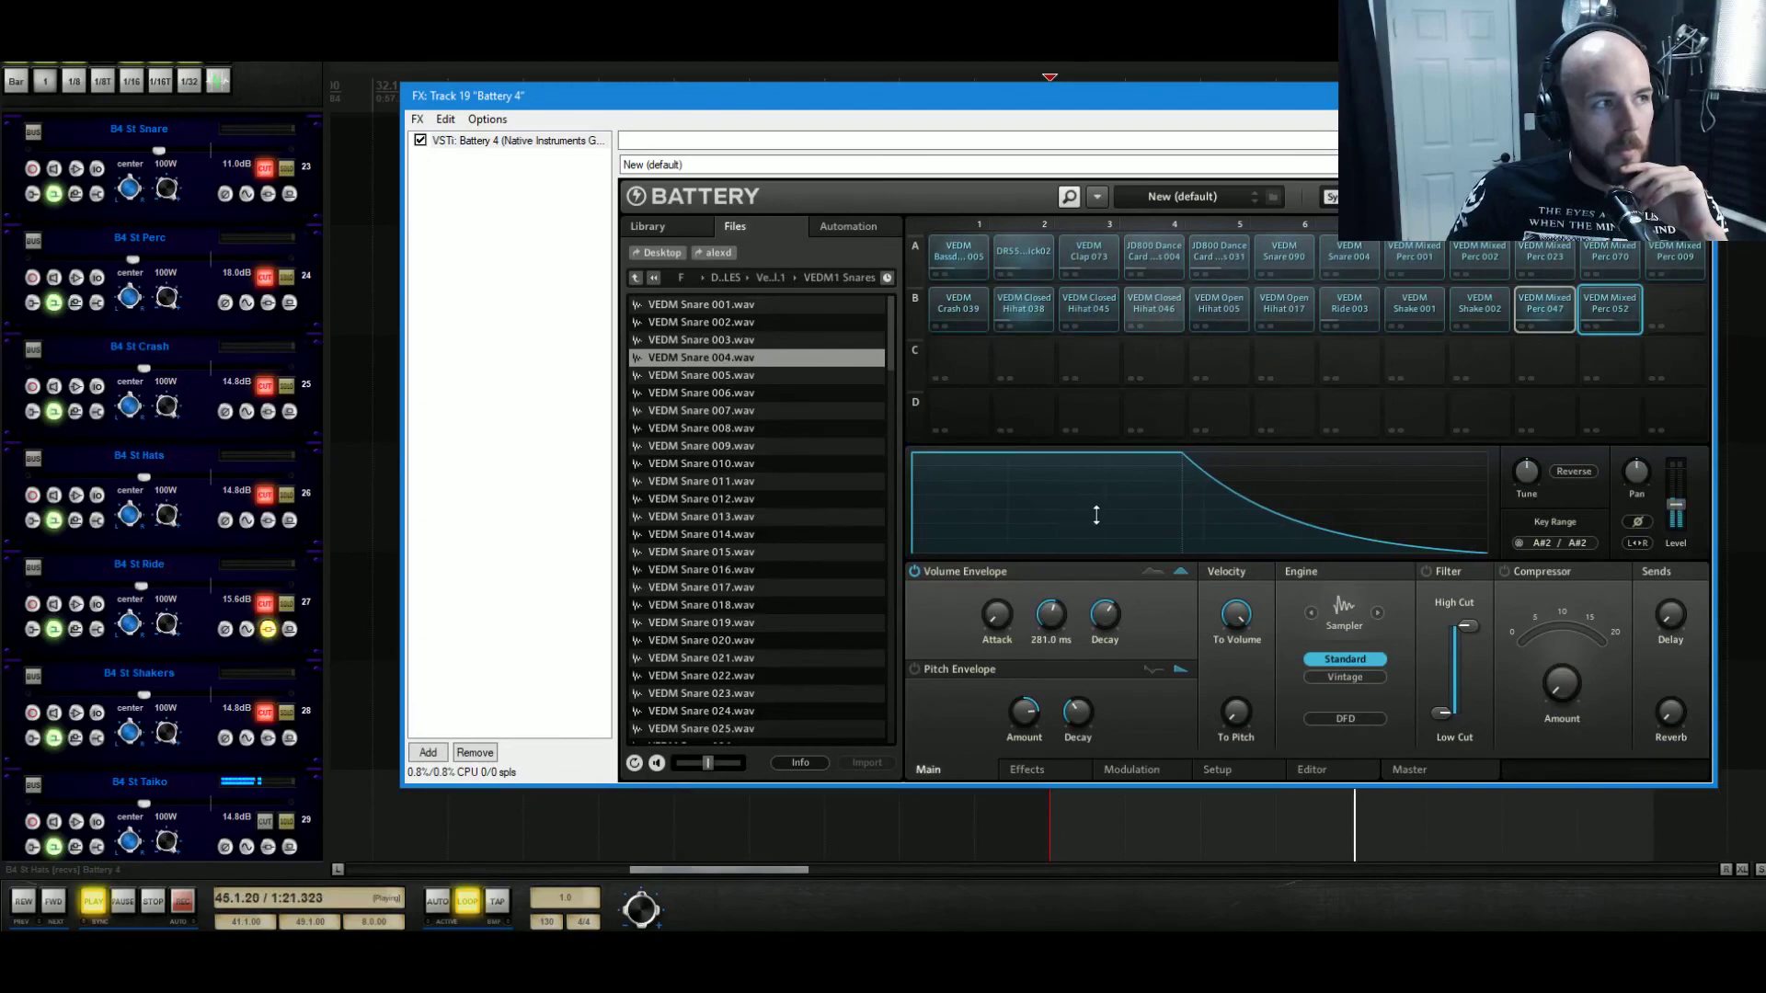
{"action": "left_click_drag", "start_coordinate": [1096, 515], "coordinate": [1096, 513]}
{"action": "mouse_move", "coordinate": [1118, 619]}
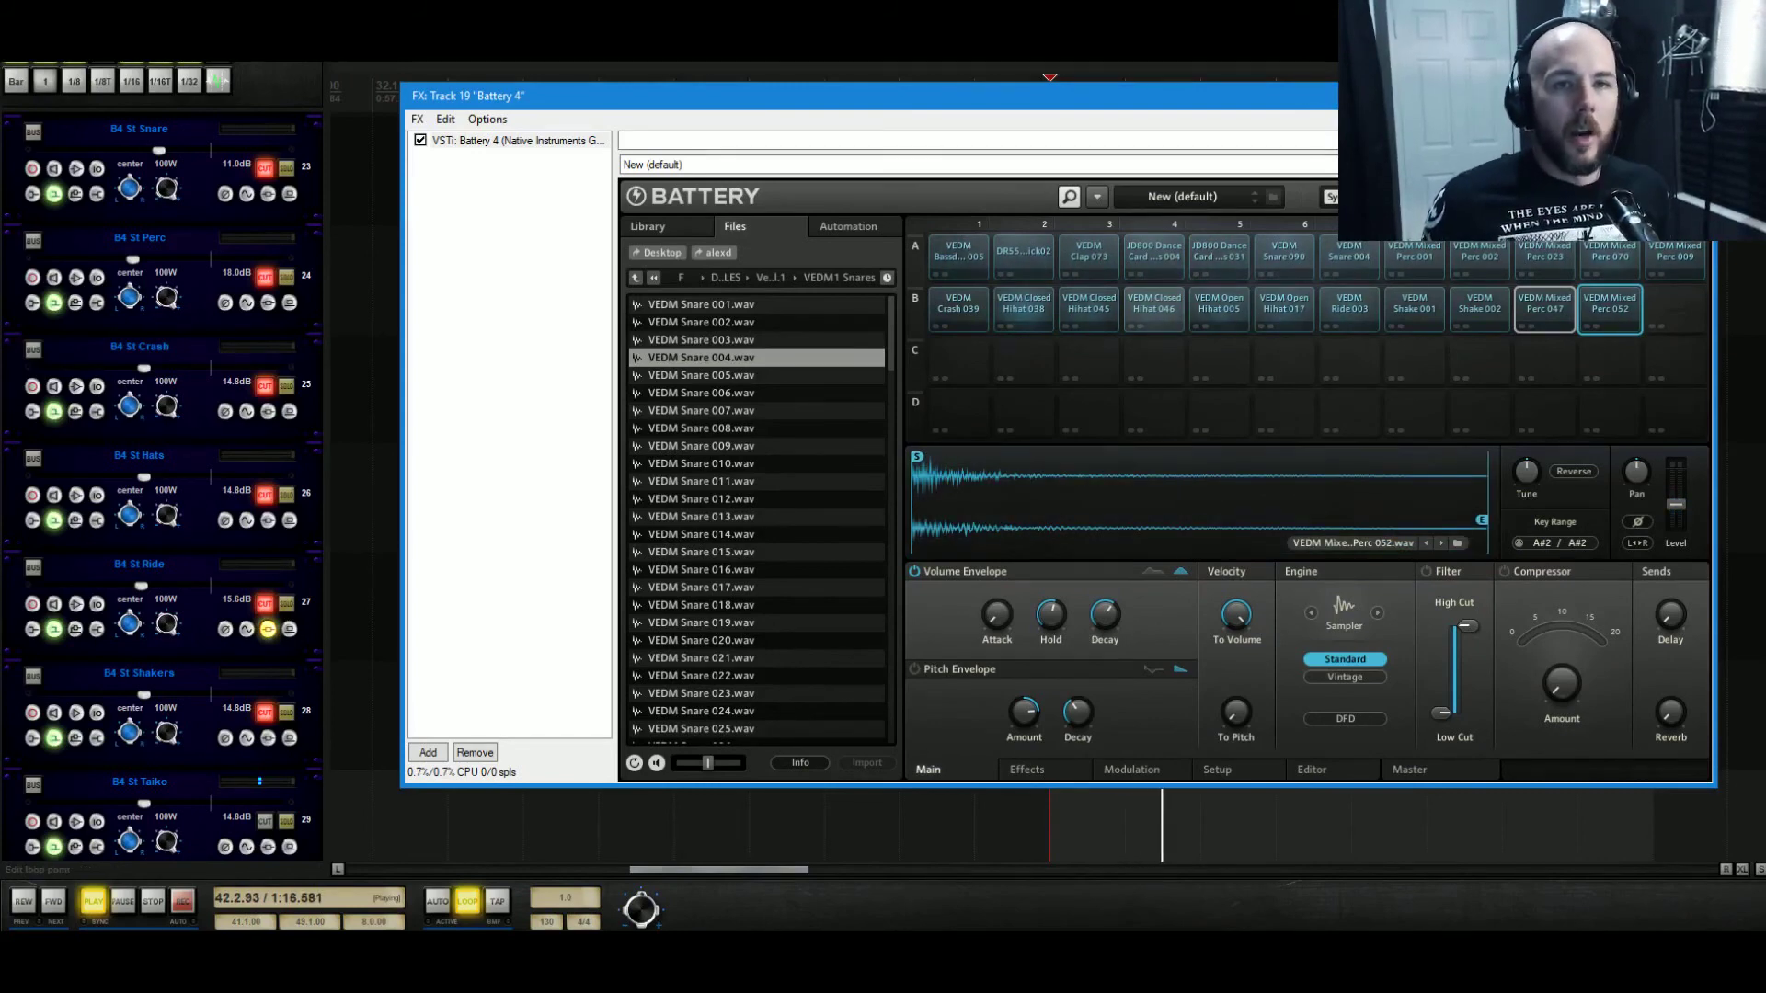
Close the Battery 4 window and add the ReaEQ plug-in to the B4 St Taiko track's effects.
{"action": "left_click", "coordinate": [1702, 96]}
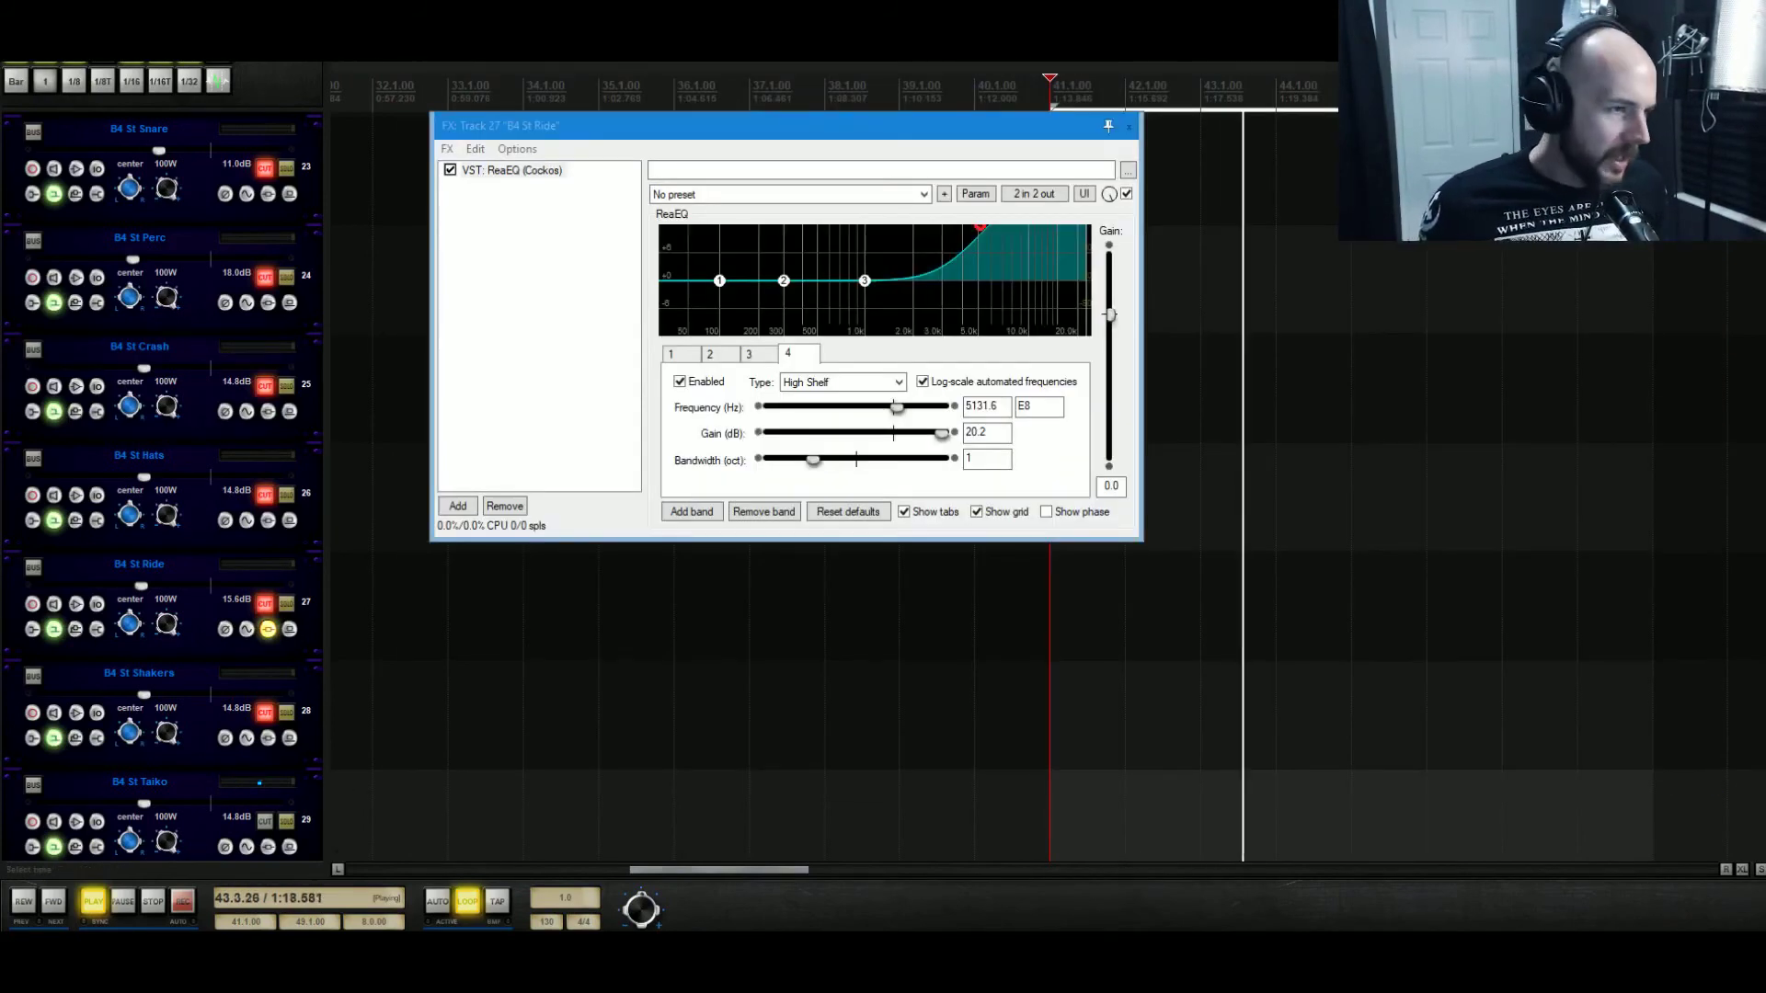
{"action": "left_click", "coordinate": [266, 850]}
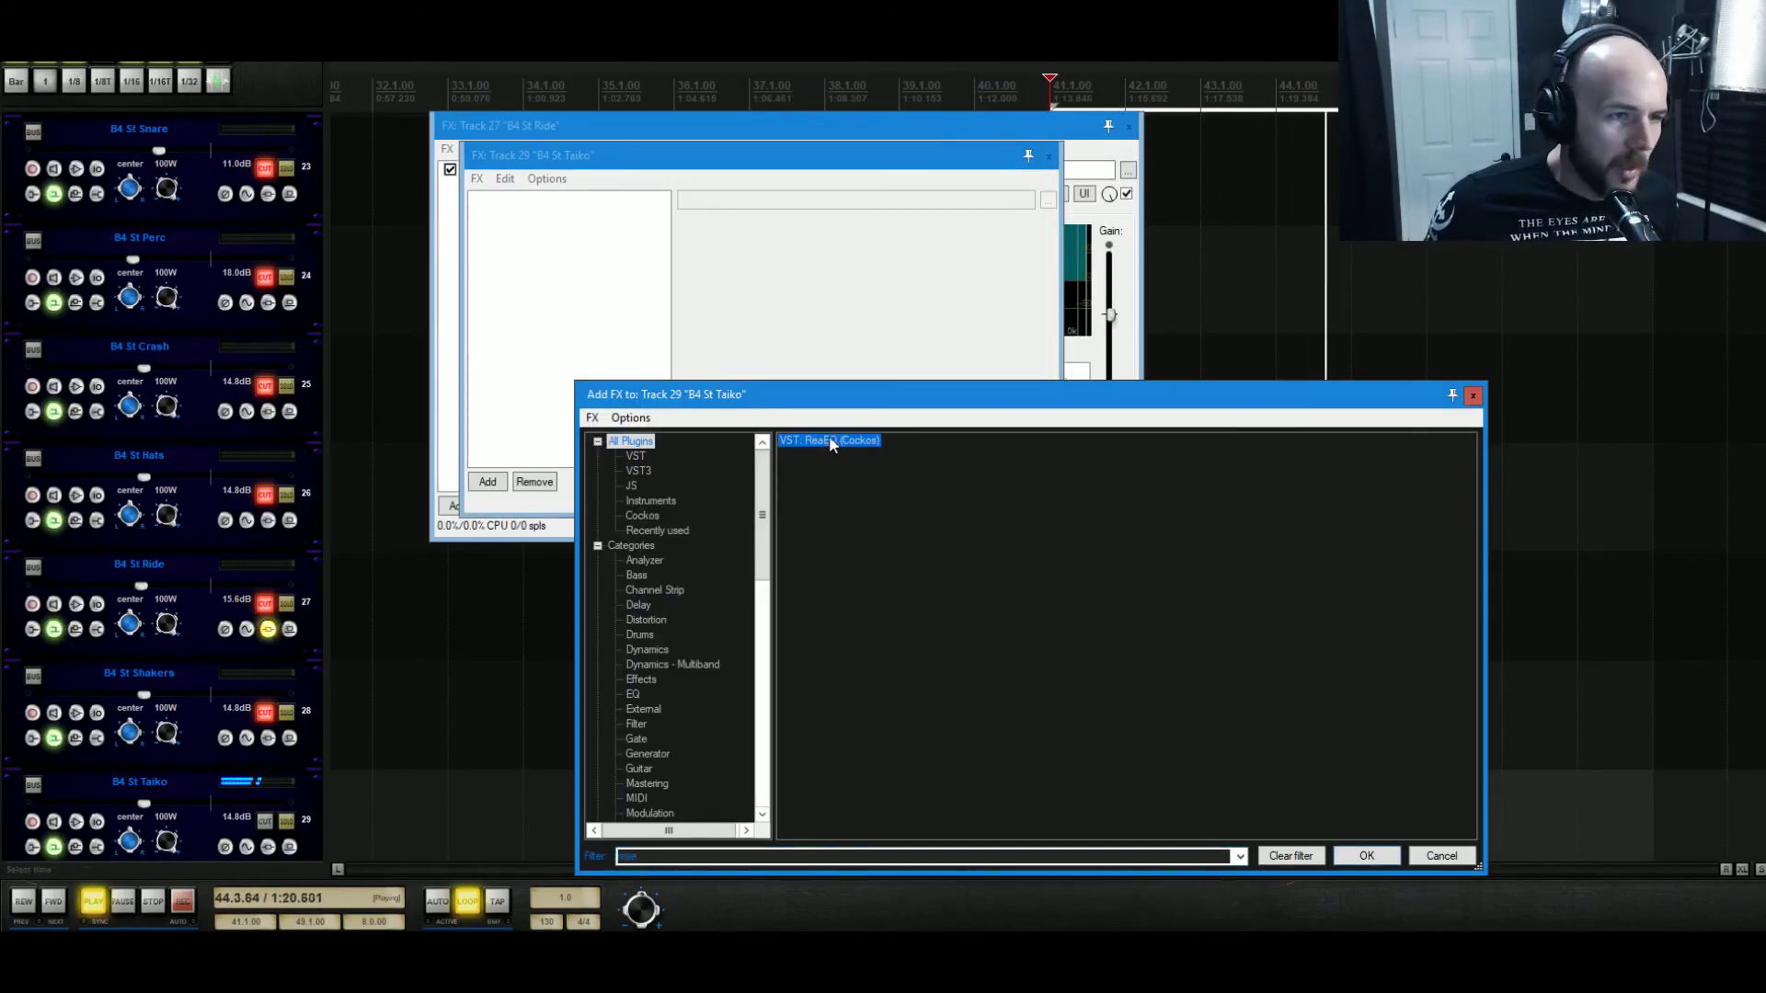
{"action": "left_click", "coordinate": [1367, 858]}
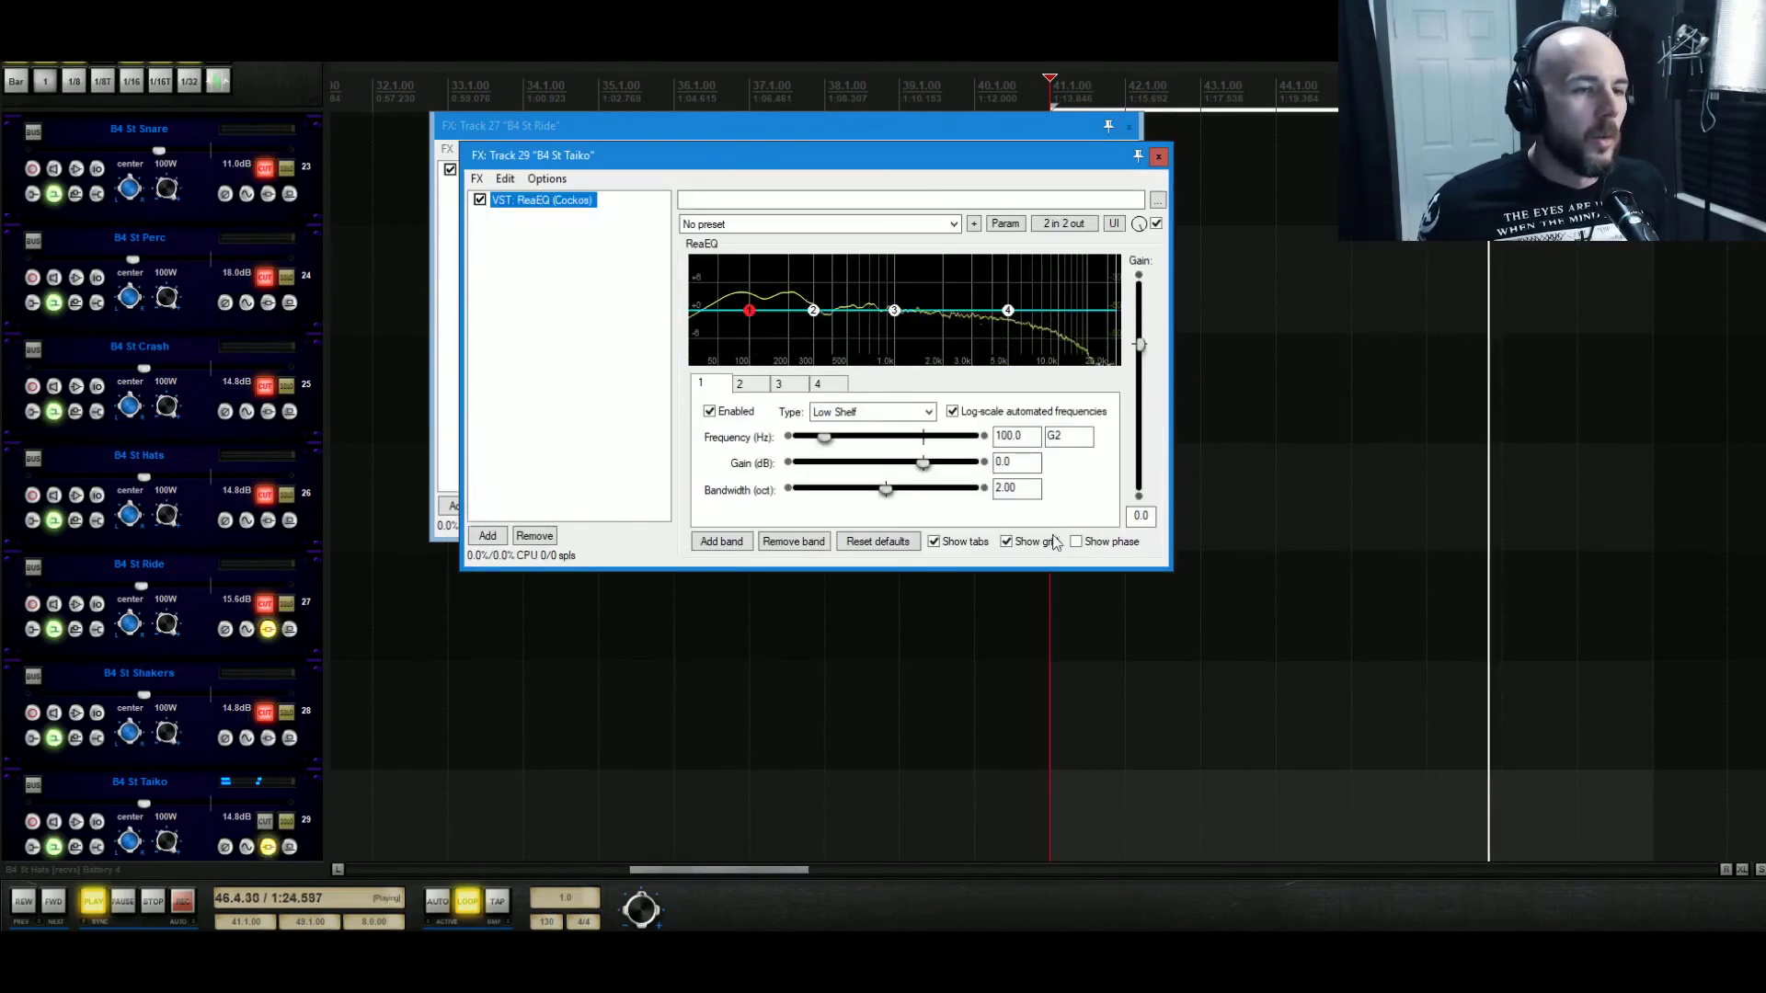
Set the Taiko ReaEQ's band 1 low shelf to bandwidth 1, about 52 Hz and -5.8 dB gain.
{"action": "left_click_drag", "start_coordinate": [1028, 489], "coordinate": [754, 466]}
{"action": "type", "text": "1"}
{"action": "left_click_drag", "start_coordinate": [749, 316], "coordinate": [720, 346]}
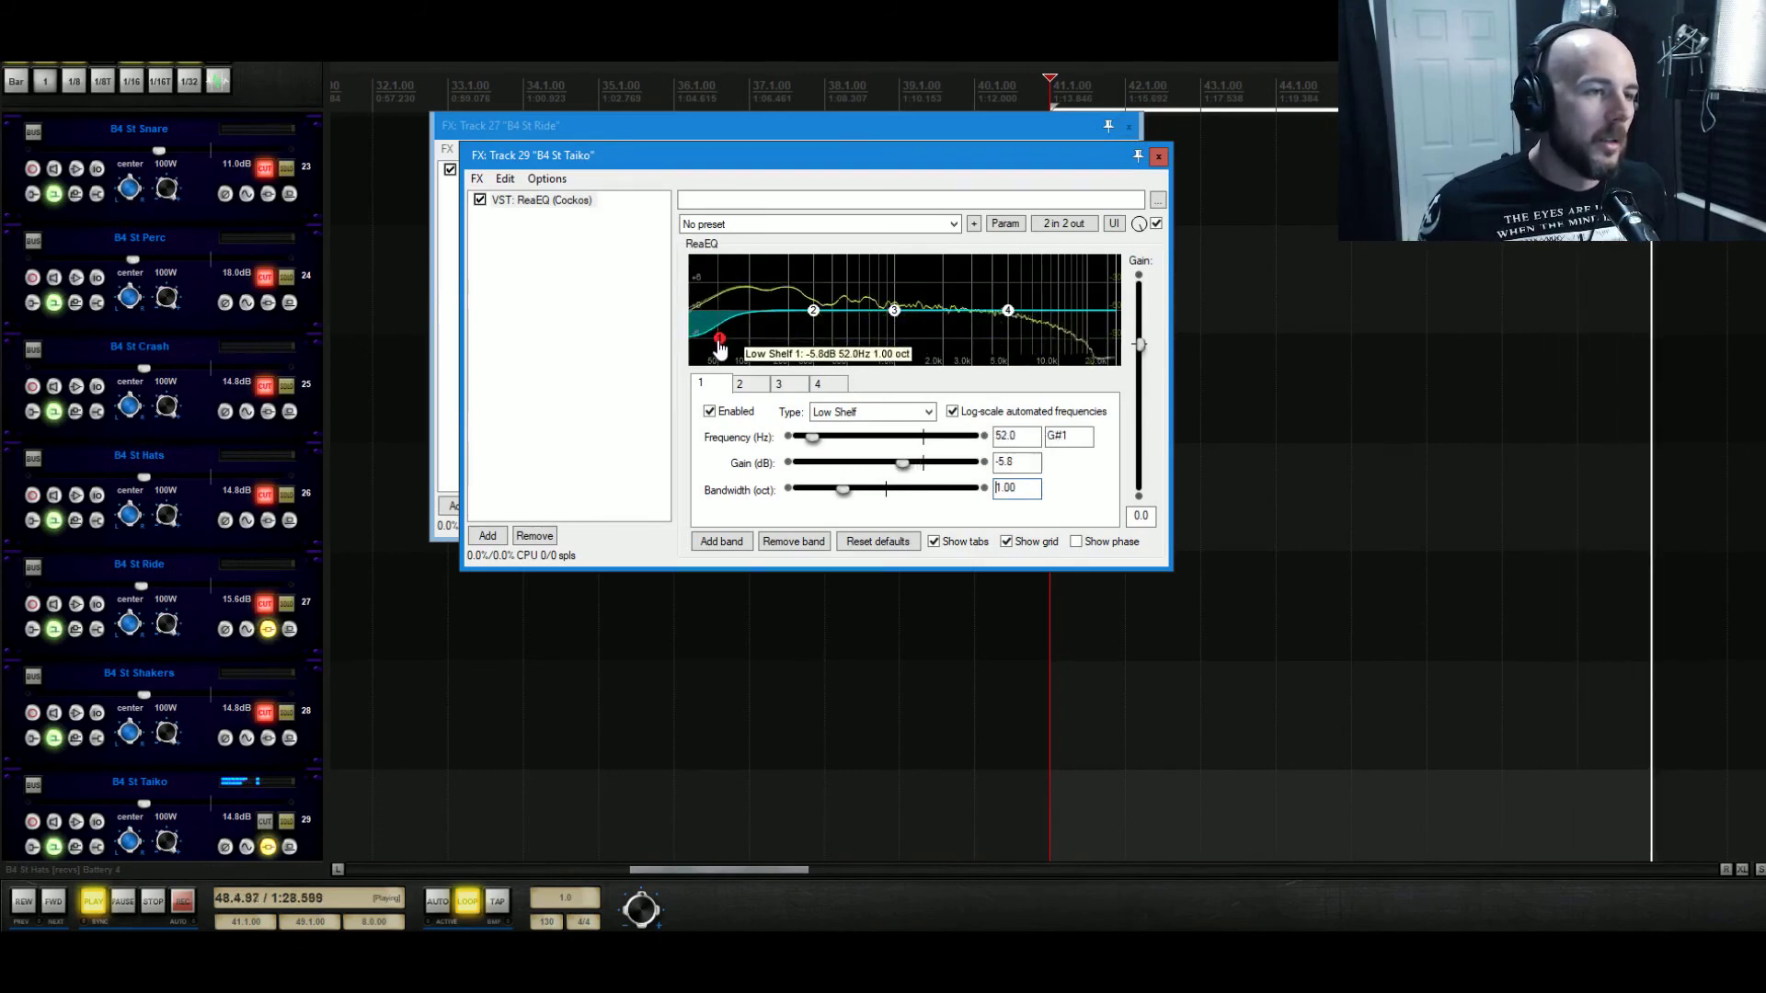
Change the Taiko ReaEQ's band 2 to a low shelf with bandwidth 1, about 212 Hz and 4.2 dB gain.
{"action": "left_click", "coordinate": [813, 313]}
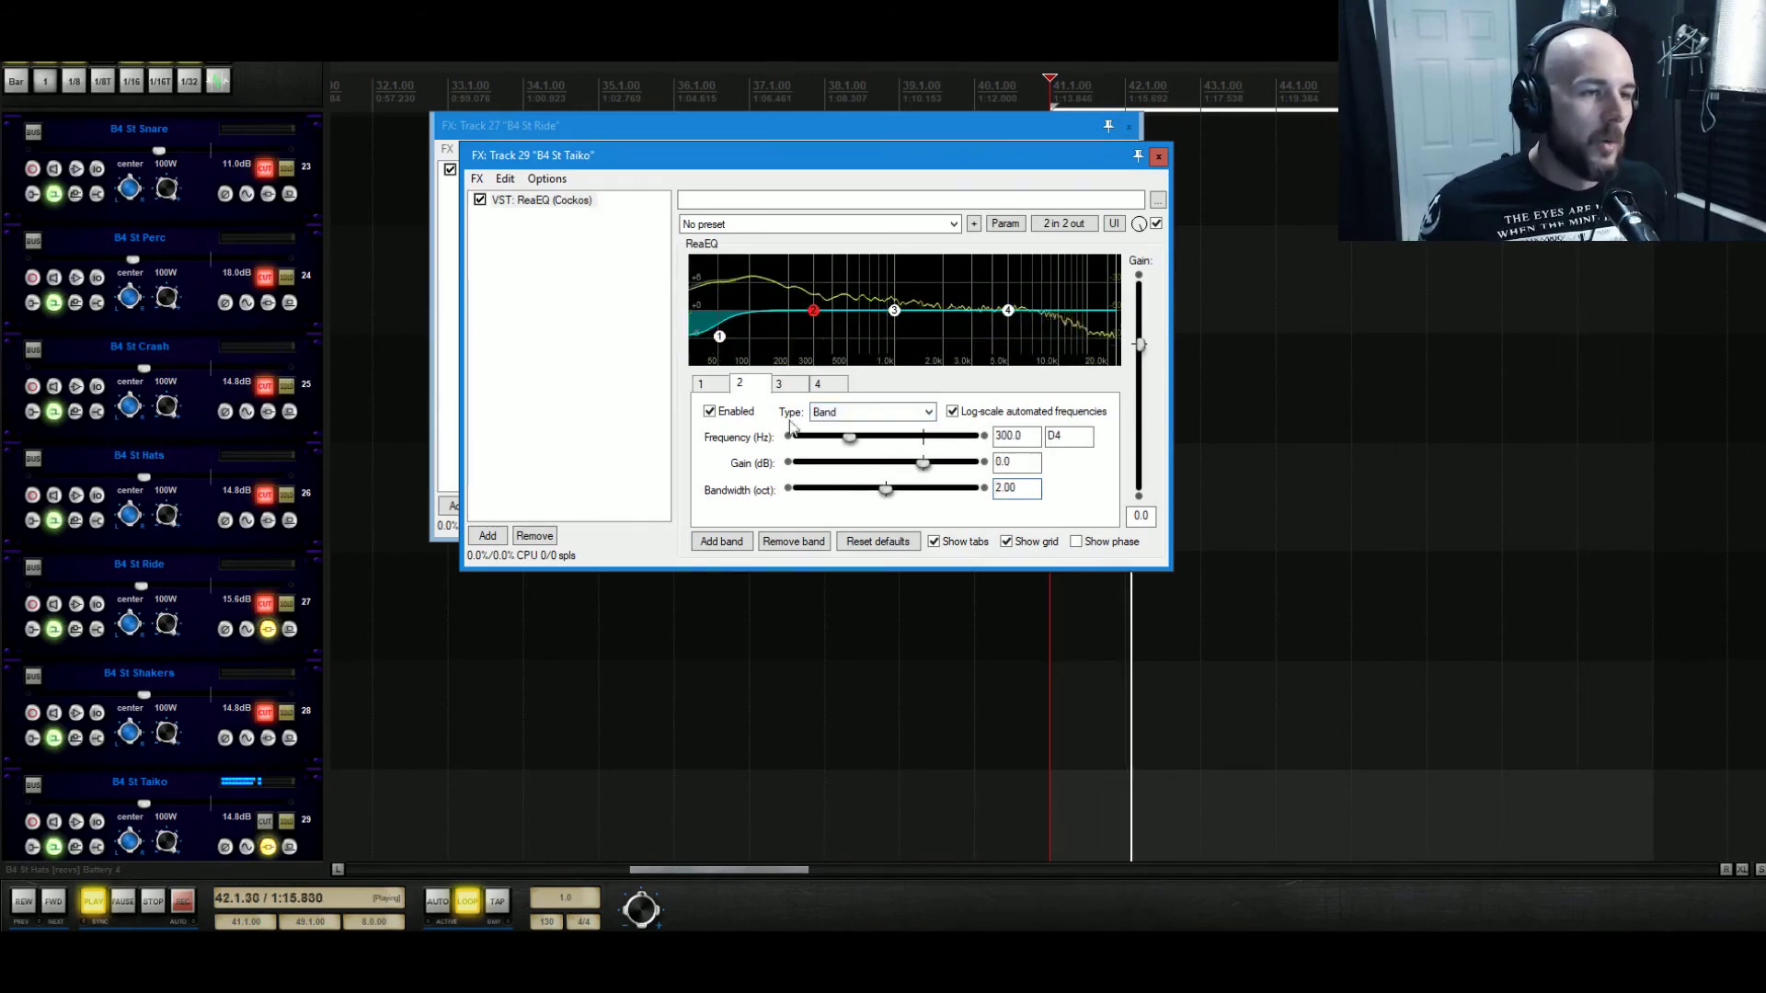
{"action": "left_click", "coordinate": [872, 411]}
{"action": "left_click", "coordinate": [855, 425]}
{"action": "left_click_drag", "start_coordinate": [1015, 488], "coordinate": [988, 484]}
{"action": "type", "text": "1"}
{"action": "left_click_drag", "start_coordinate": [814, 312], "coordinate": [768, 297]}
{"action": "left_click", "coordinate": [480, 200]}
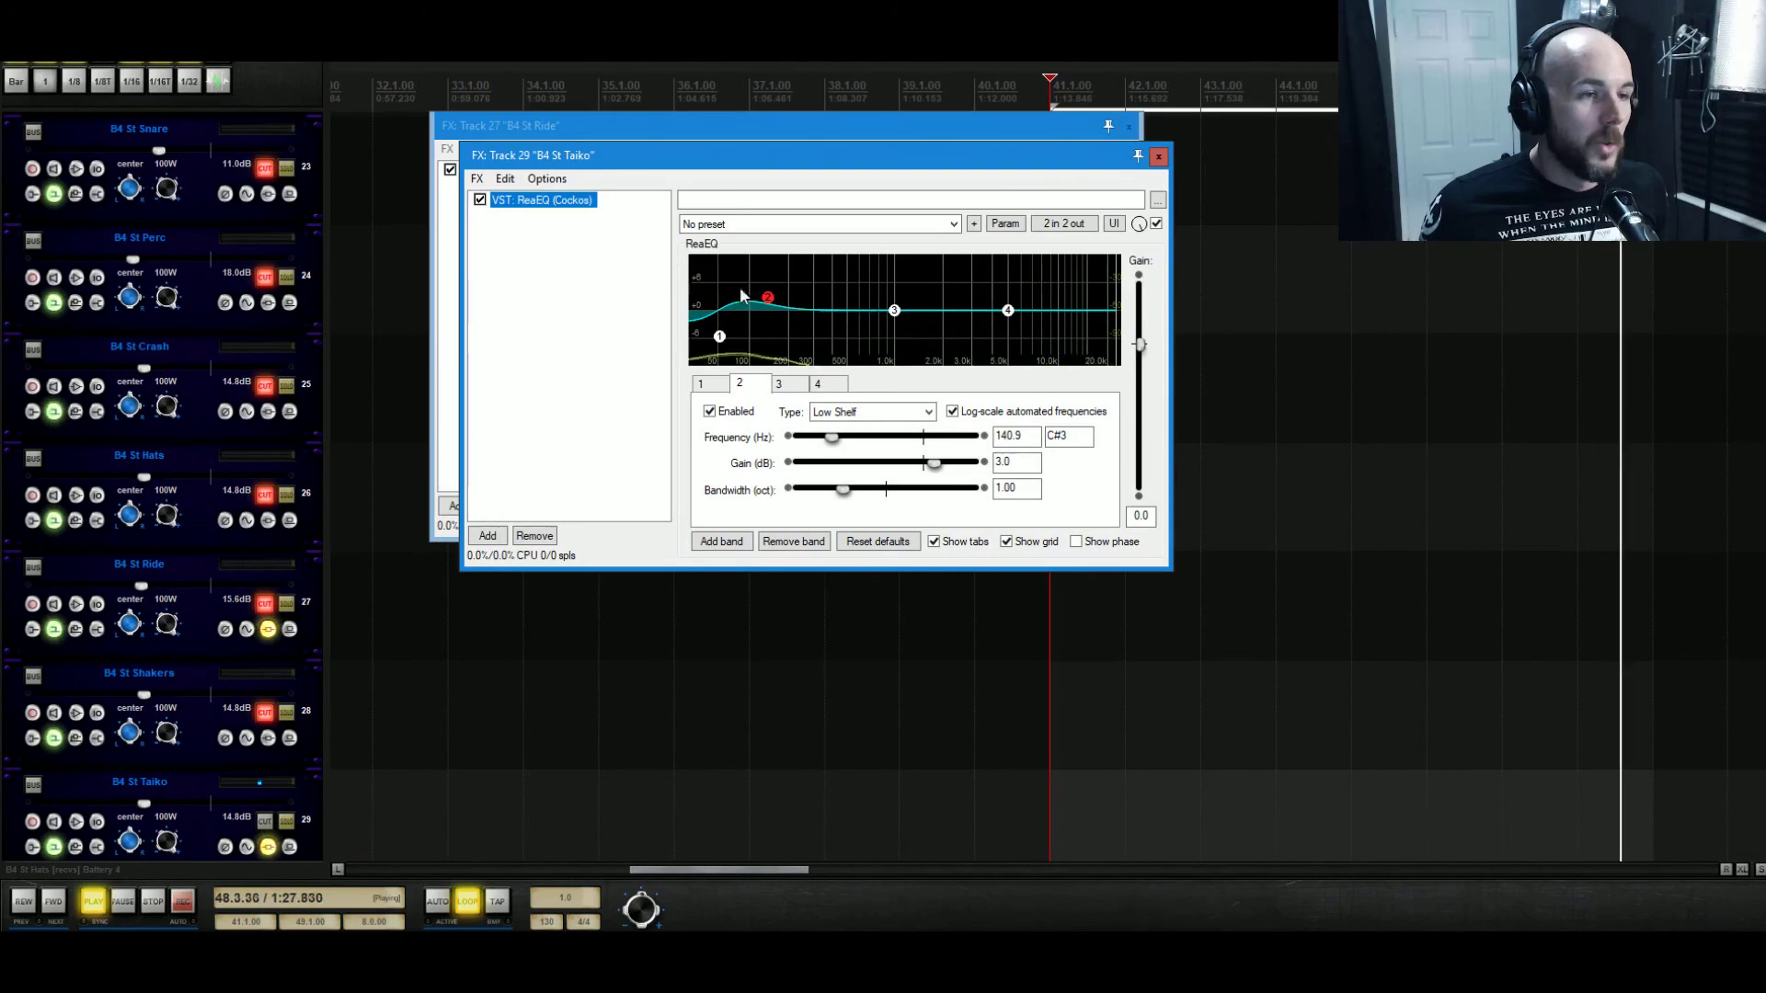
{"action": "left_click_drag", "start_coordinate": [769, 297], "coordinate": [796, 305]}
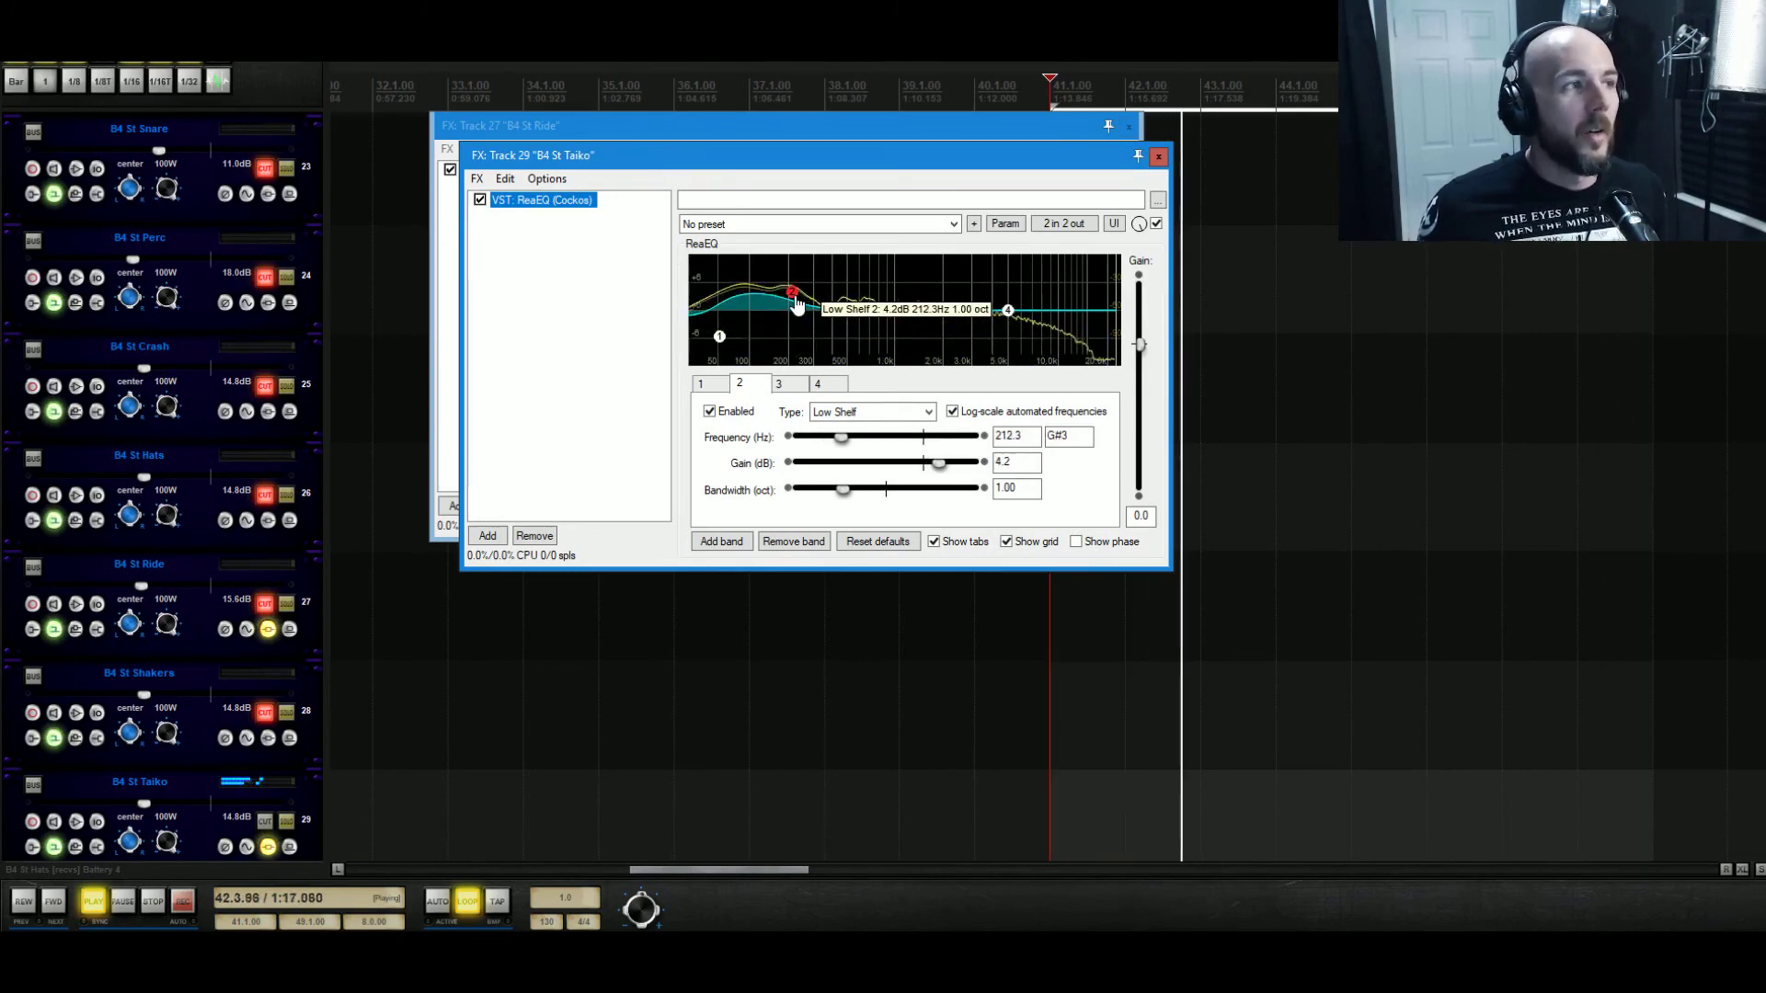
Readjust the Taiko ReaEQ's band 1 to about 72 Hz and -7.8 dB, and set the band 4 high shelf to 5131.6 Hz and 7.6 dB.
{"action": "left_click", "coordinate": [722, 337]}
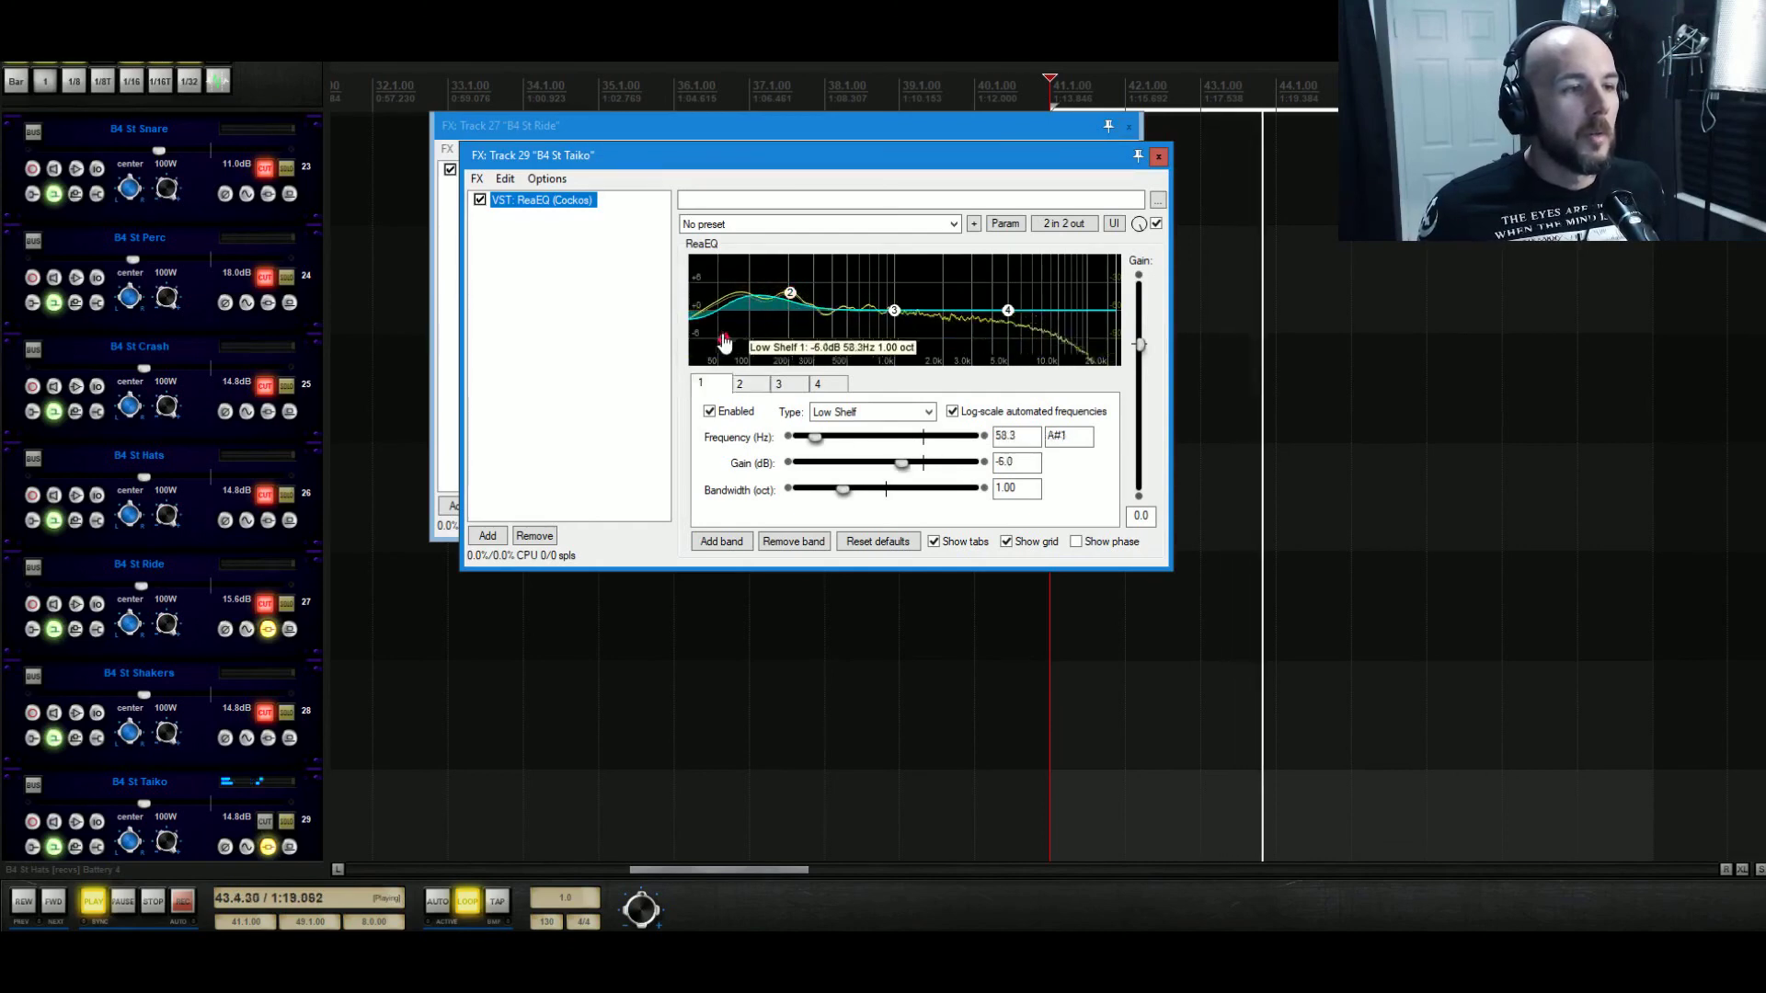
{"action": "left_click_drag", "start_coordinate": [724, 341], "coordinate": [733, 346]}
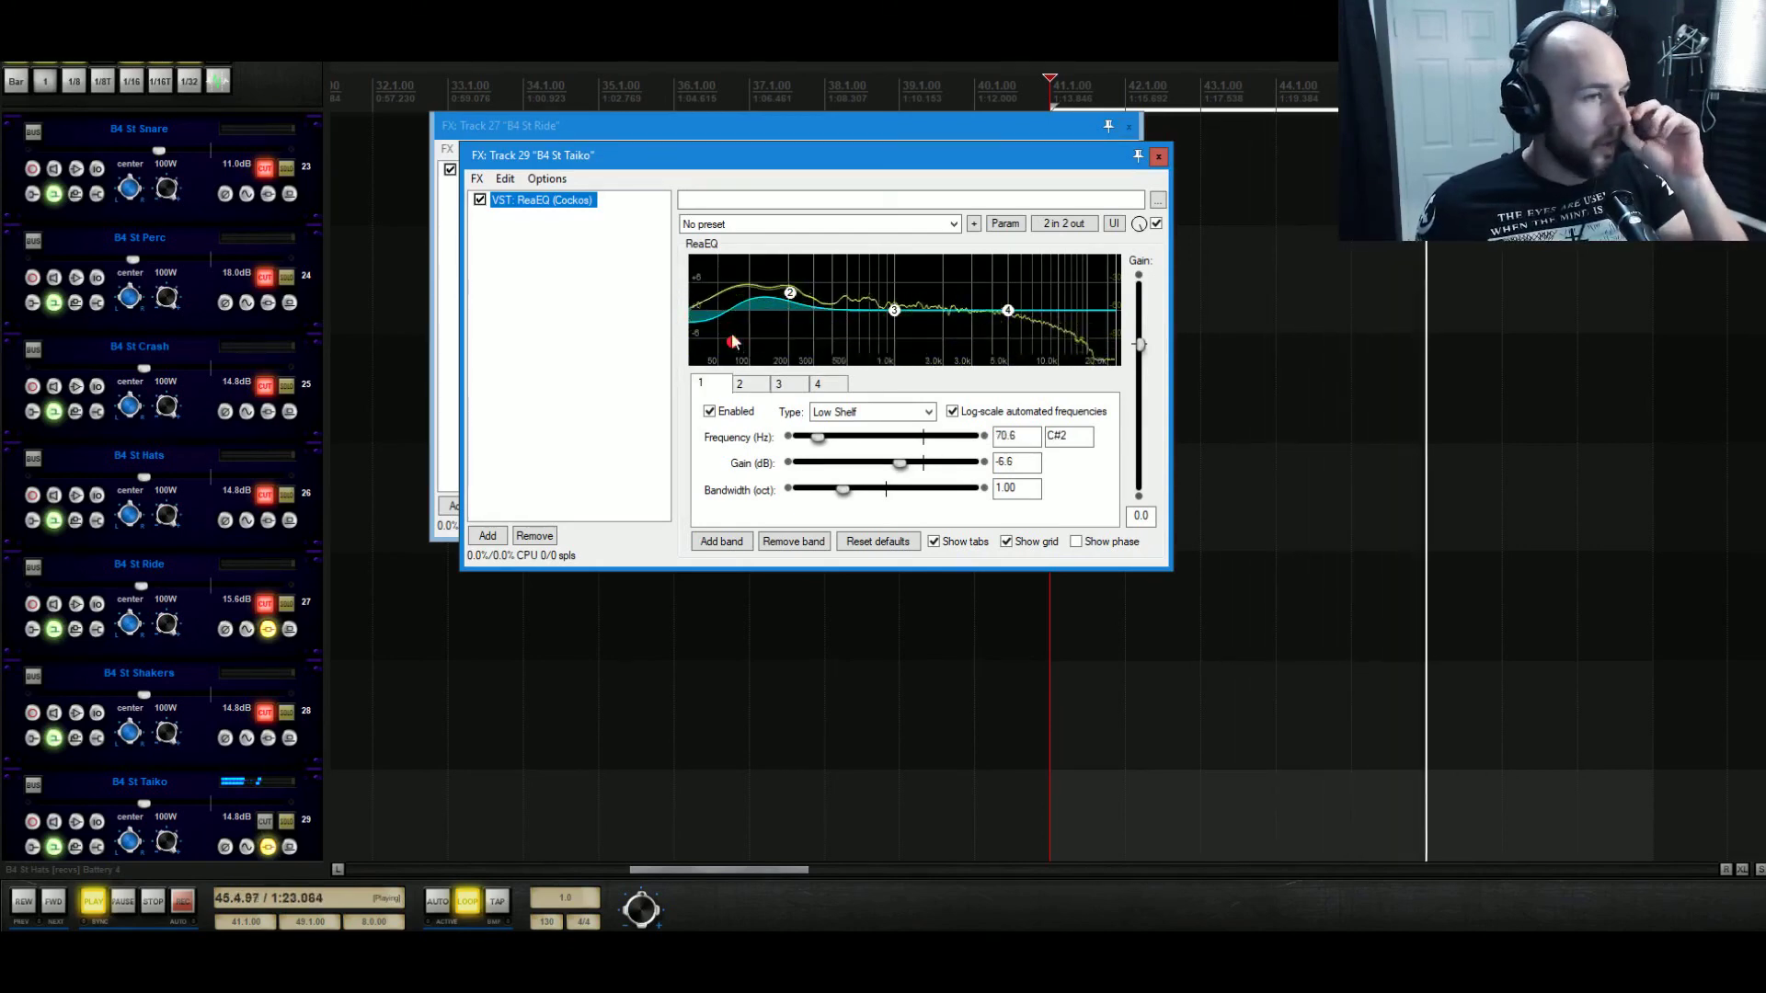
{"action": "left_click_drag", "start_coordinate": [733, 342], "coordinate": [733, 347]}
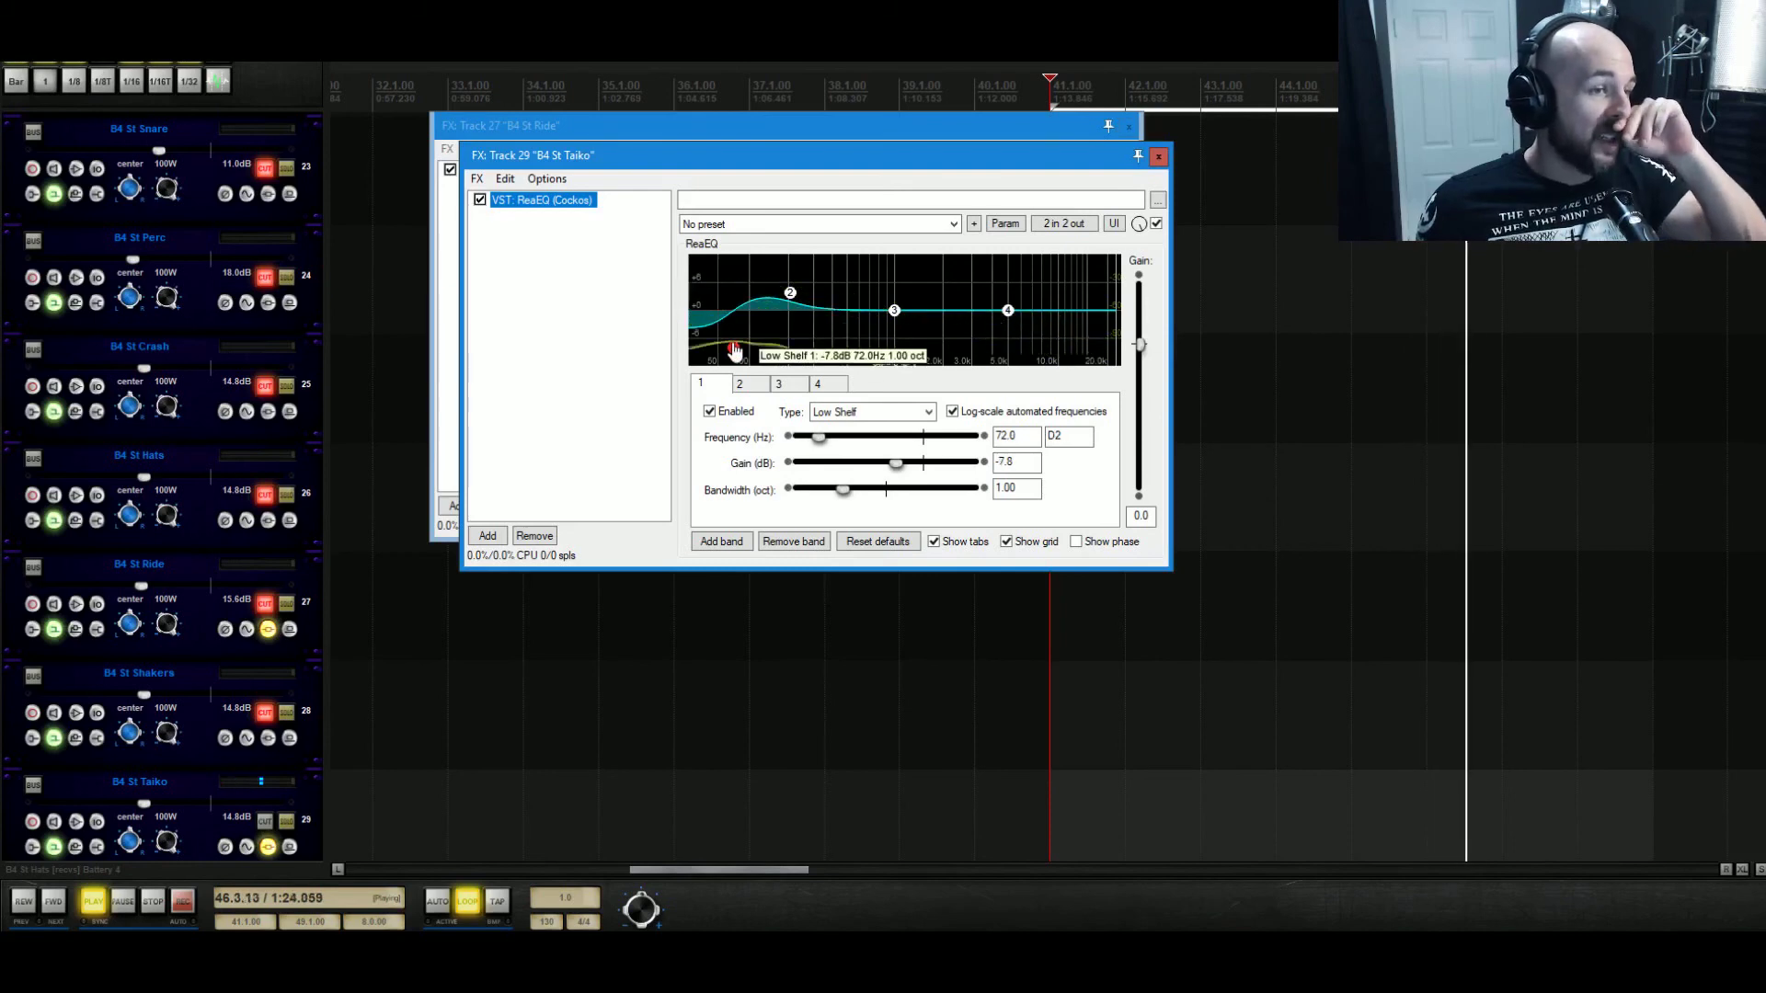
{"action": "left_click", "coordinate": [1008, 312]}
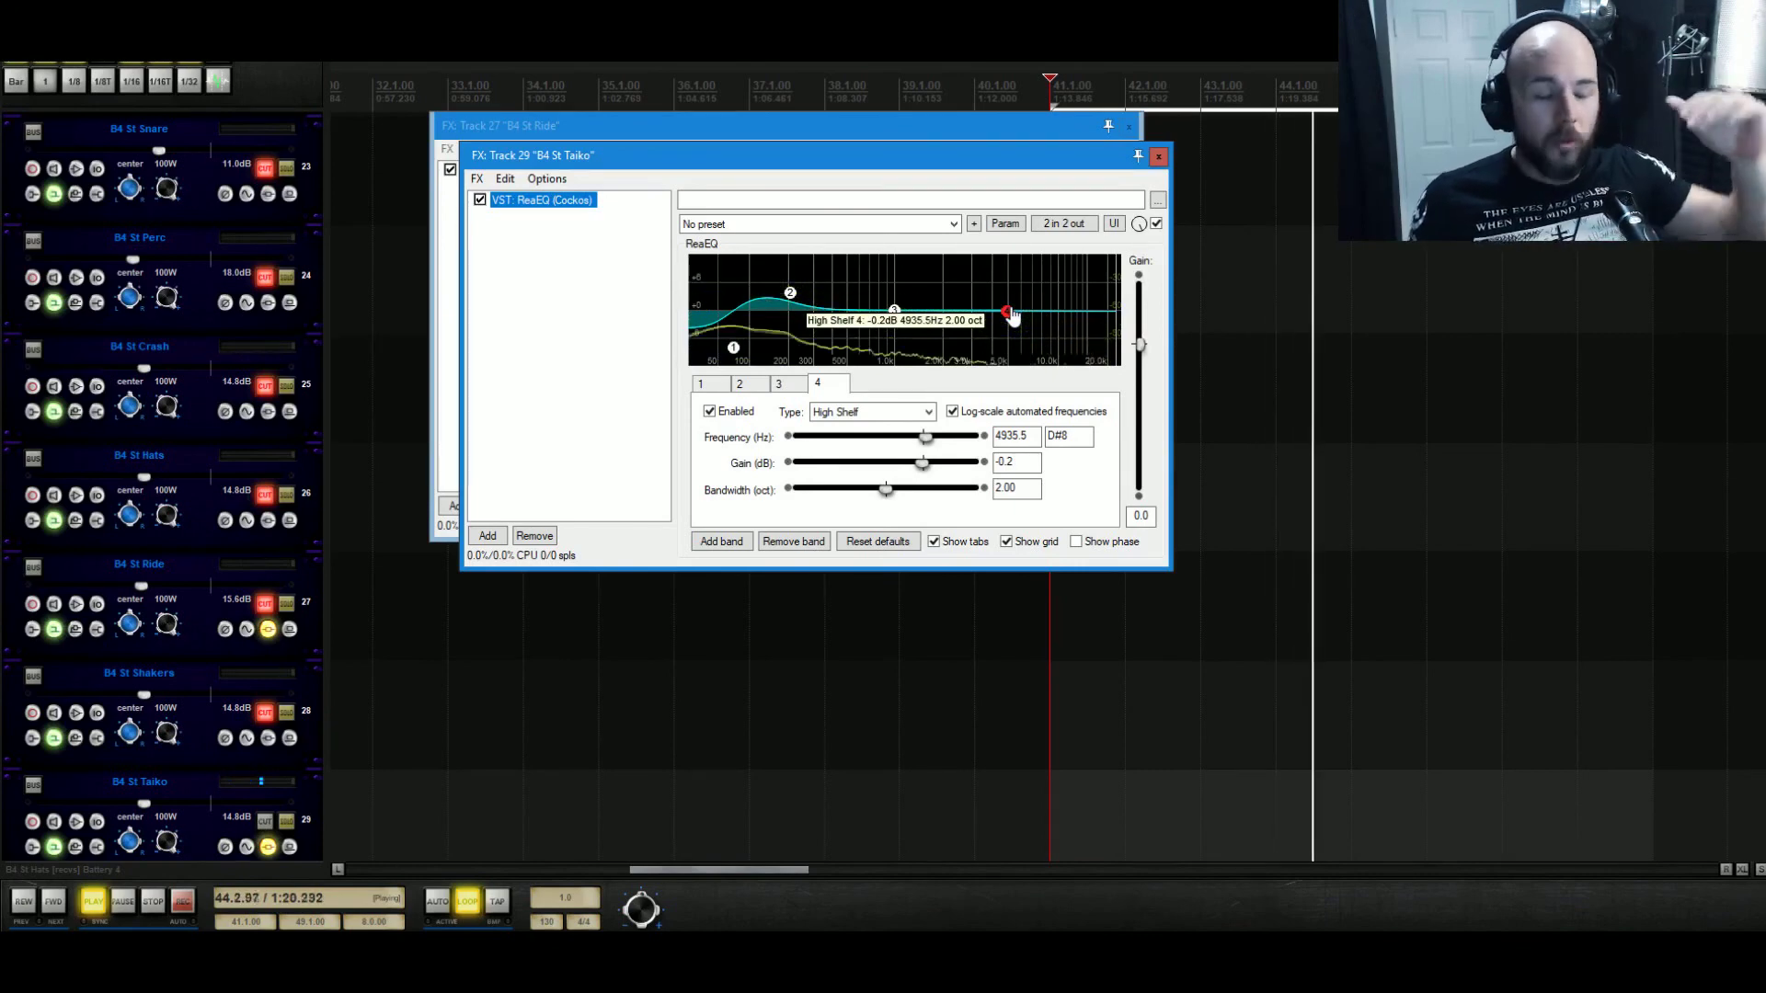
{"action": "left_click_drag", "start_coordinate": [1012, 316], "coordinate": [1015, 279]}
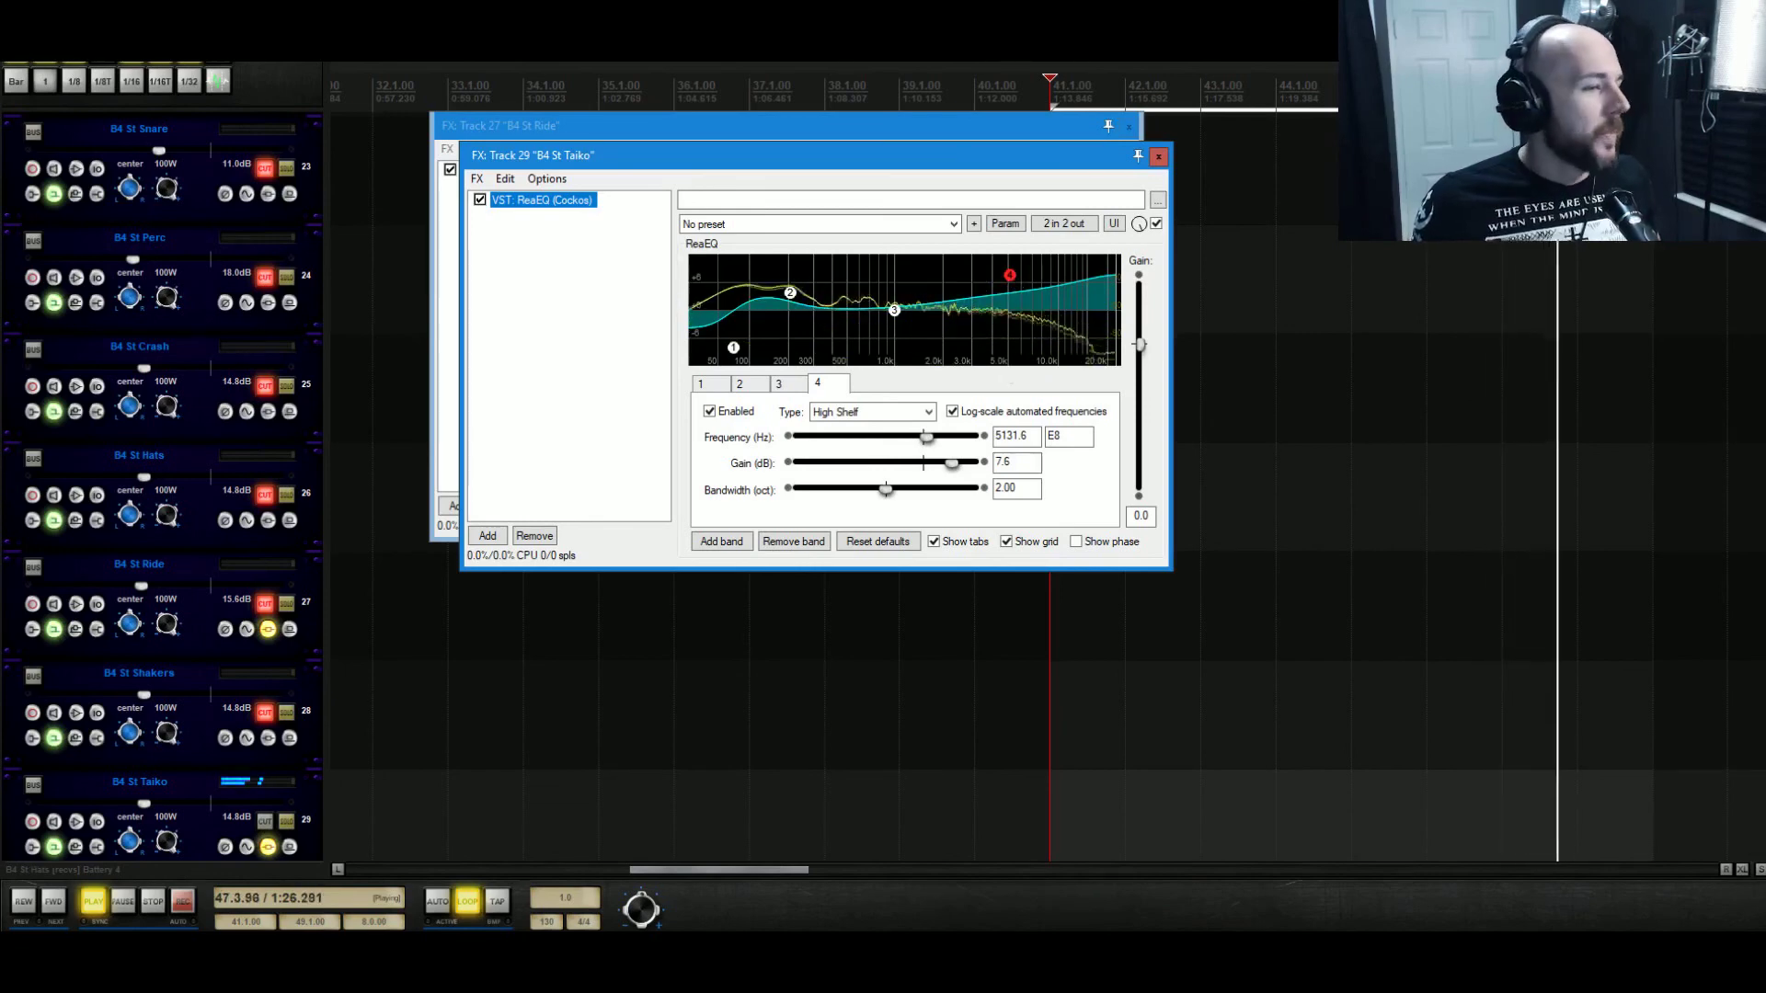
Unmute the B4 St Shakers, Ride, Hats, Crash, Perc, Snare, Clap and Kick tracks.
{"action": "left_click", "coordinate": [267, 712]}
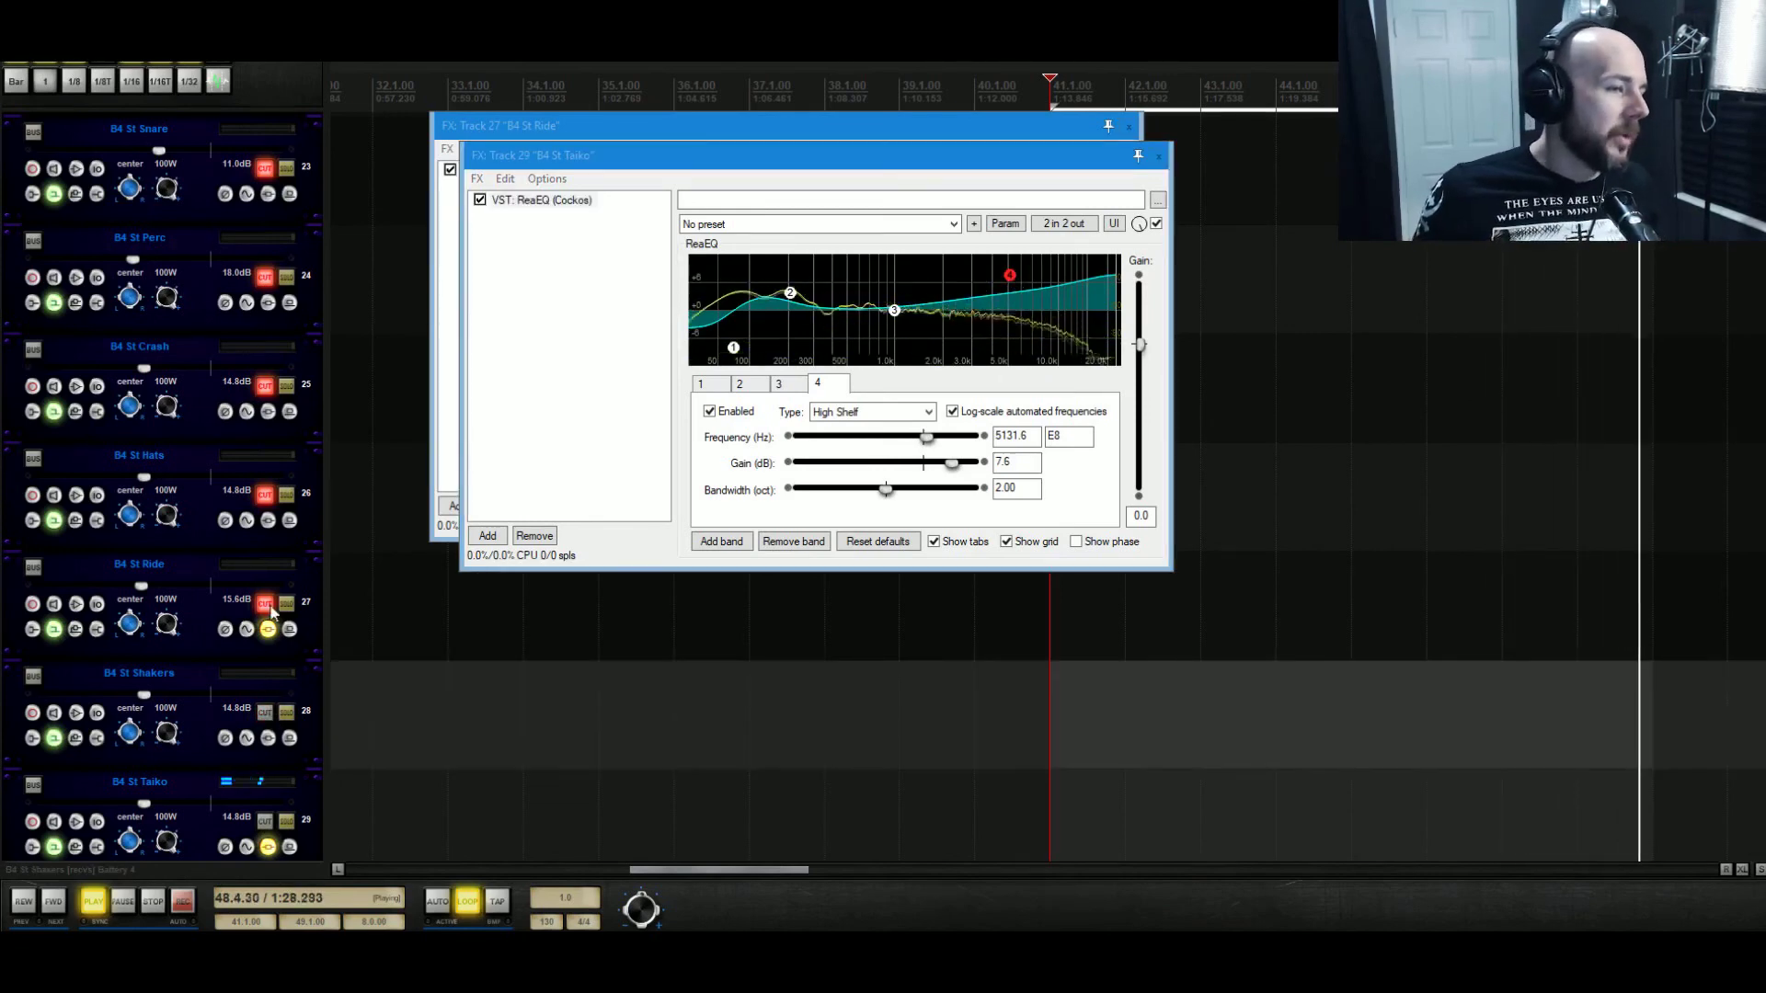
{"action": "left_click", "coordinate": [266, 604]}
{"action": "left_click", "coordinate": [266, 494]}
{"action": "left_click", "coordinate": [265, 385]}
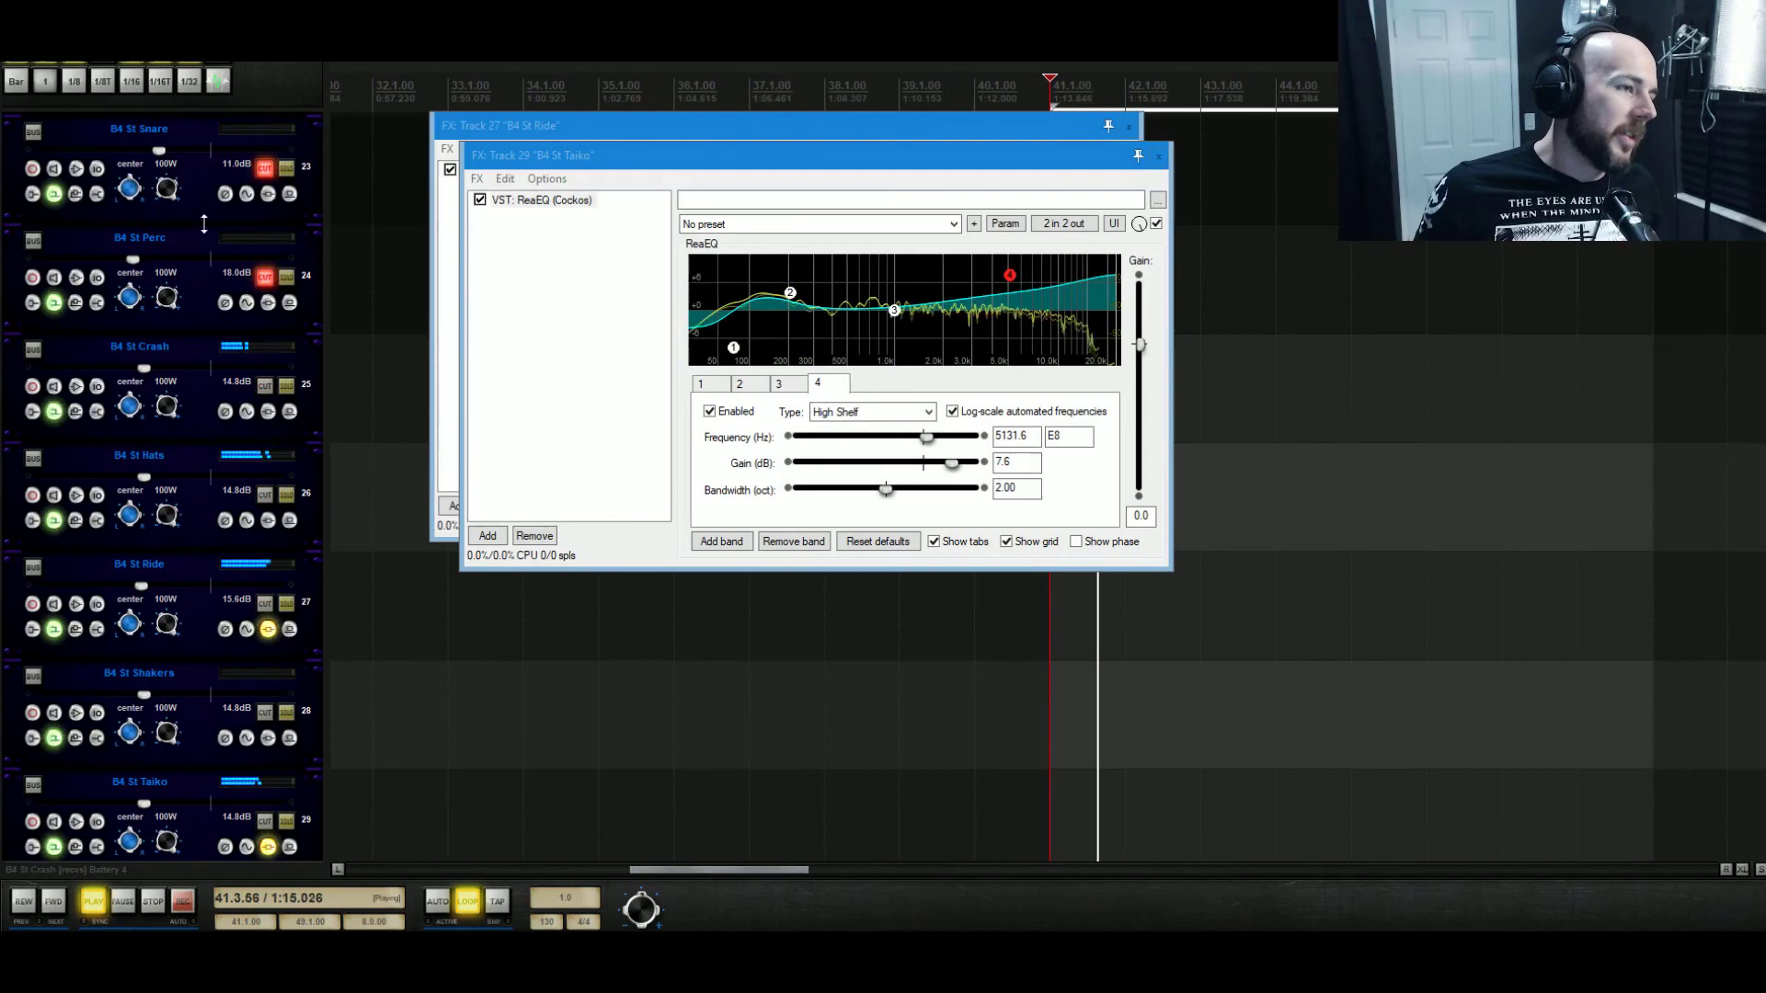
{"action": "left_click", "coordinate": [265, 276]}
{"action": "left_click", "coordinate": [267, 169]}
{"action": "scroll", "coordinate": [271, 230], "scroll_direction": "up", "scroll_amount": 3}
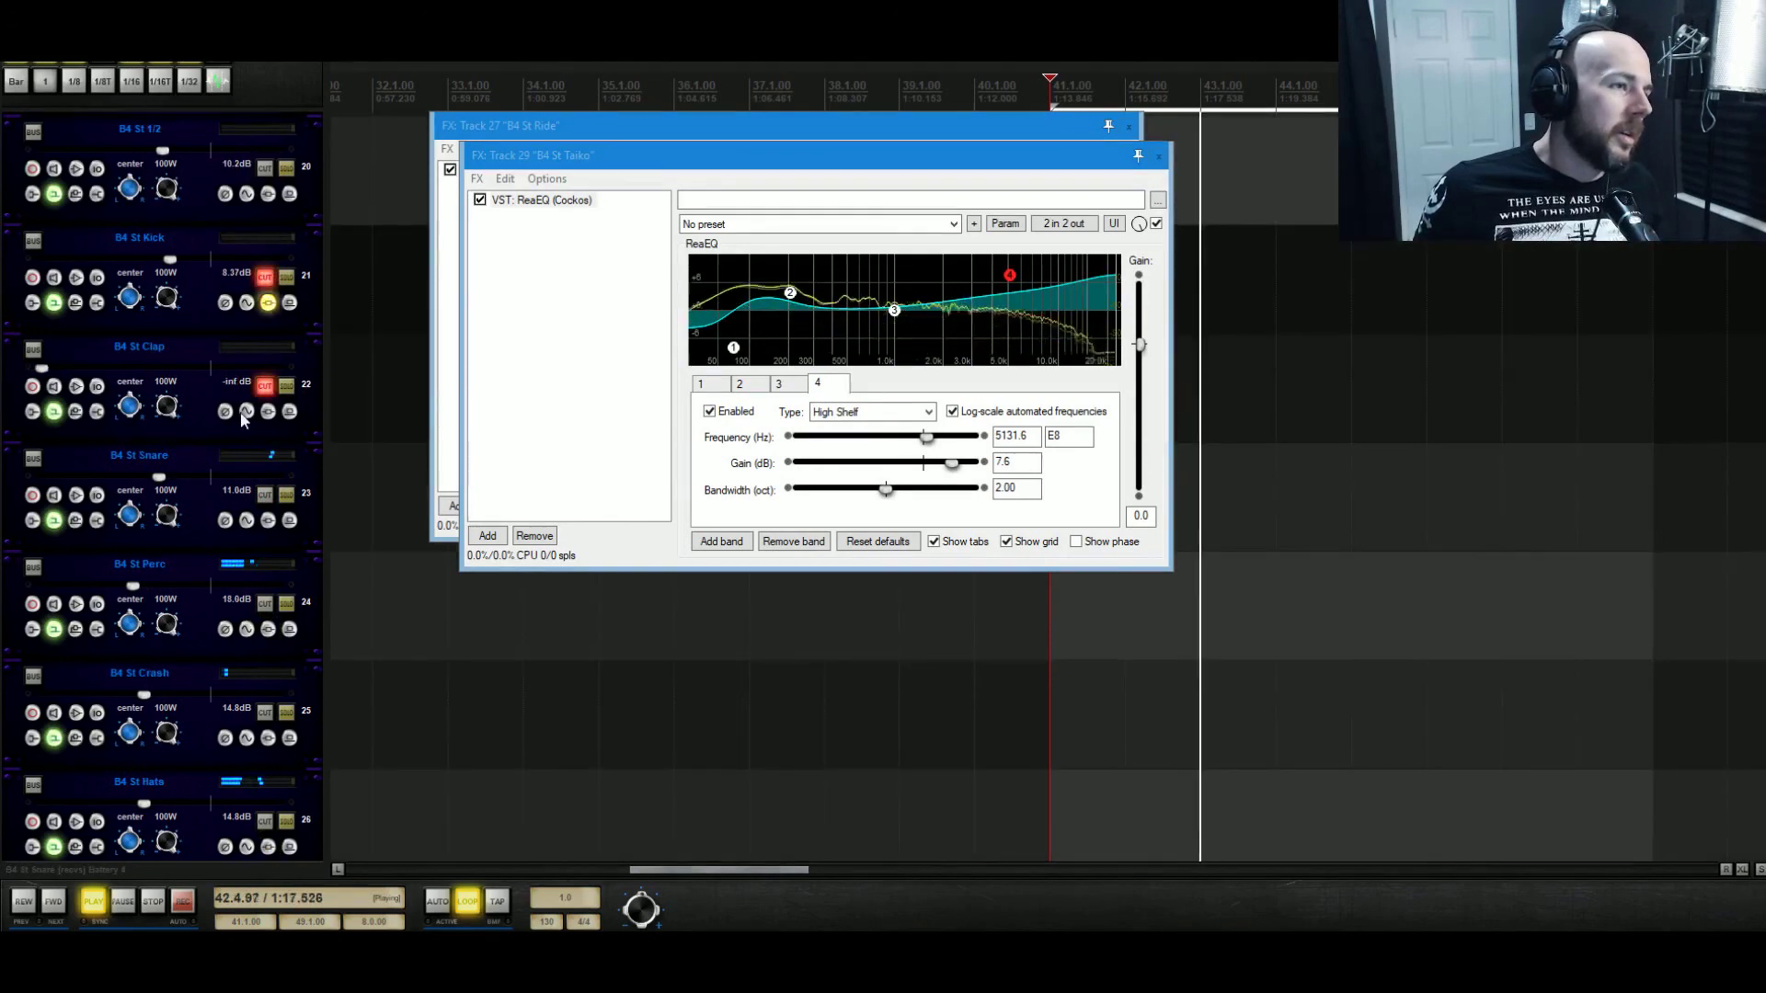
{"action": "left_click", "coordinate": [268, 279]}
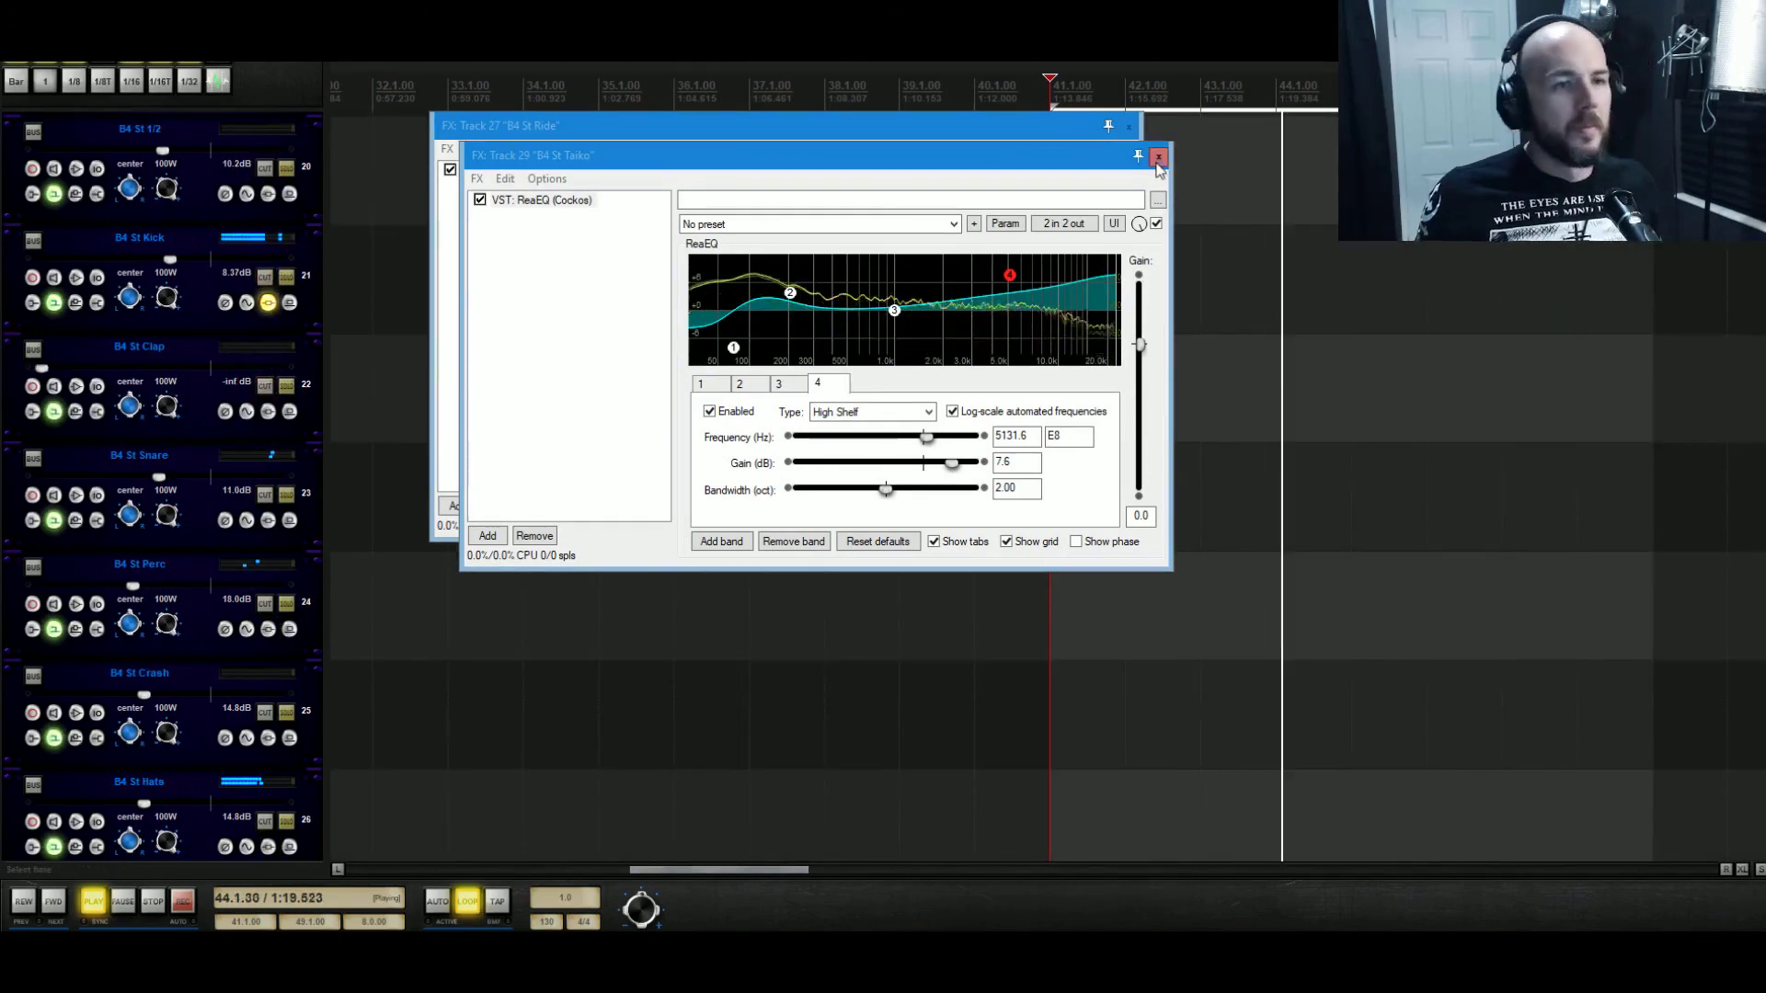
Close the Taiko and Ride ReaEQ windows and mute the B4 St Shakers track.
{"action": "left_click", "coordinate": [1157, 156]}
{"action": "left_click", "coordinate": [1128, 127]}
{"action": "scroll", "coordinate": [151, 311], "scroll_direction": "down", "scroll_amount": 6}
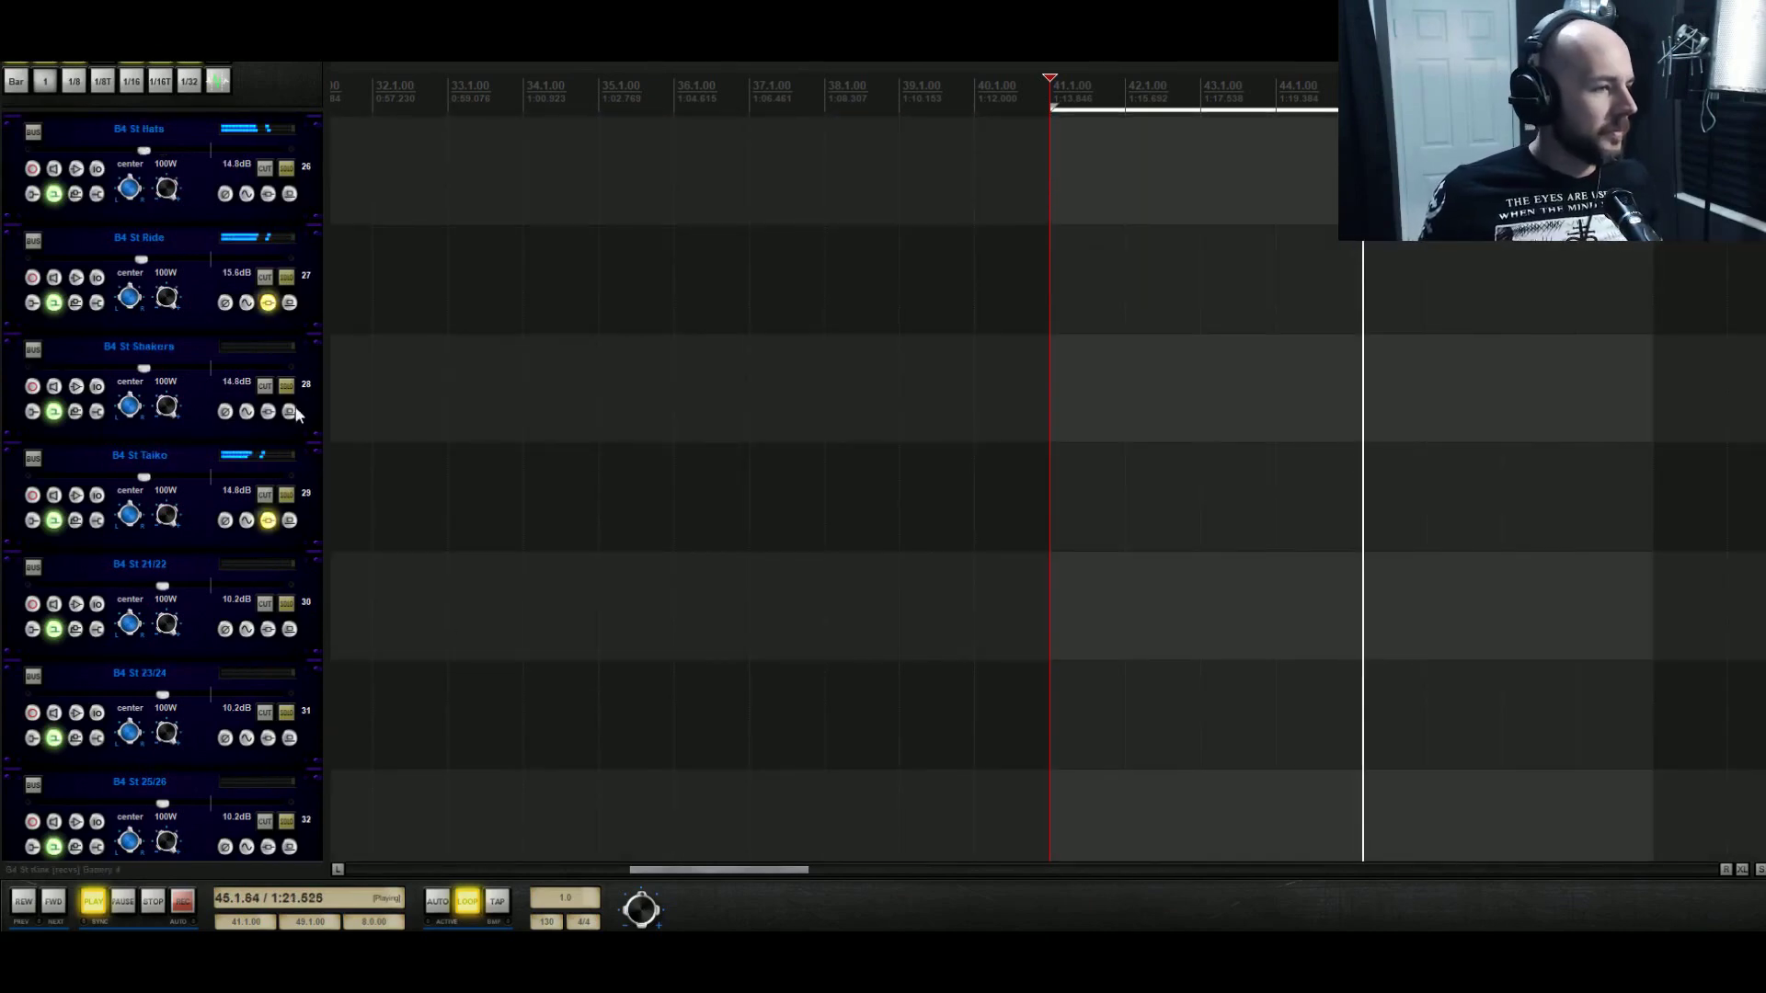
{"action": "scroll", "coordinate": [225, 355], "scroll_direction": "up", "scroll_amount": 1}
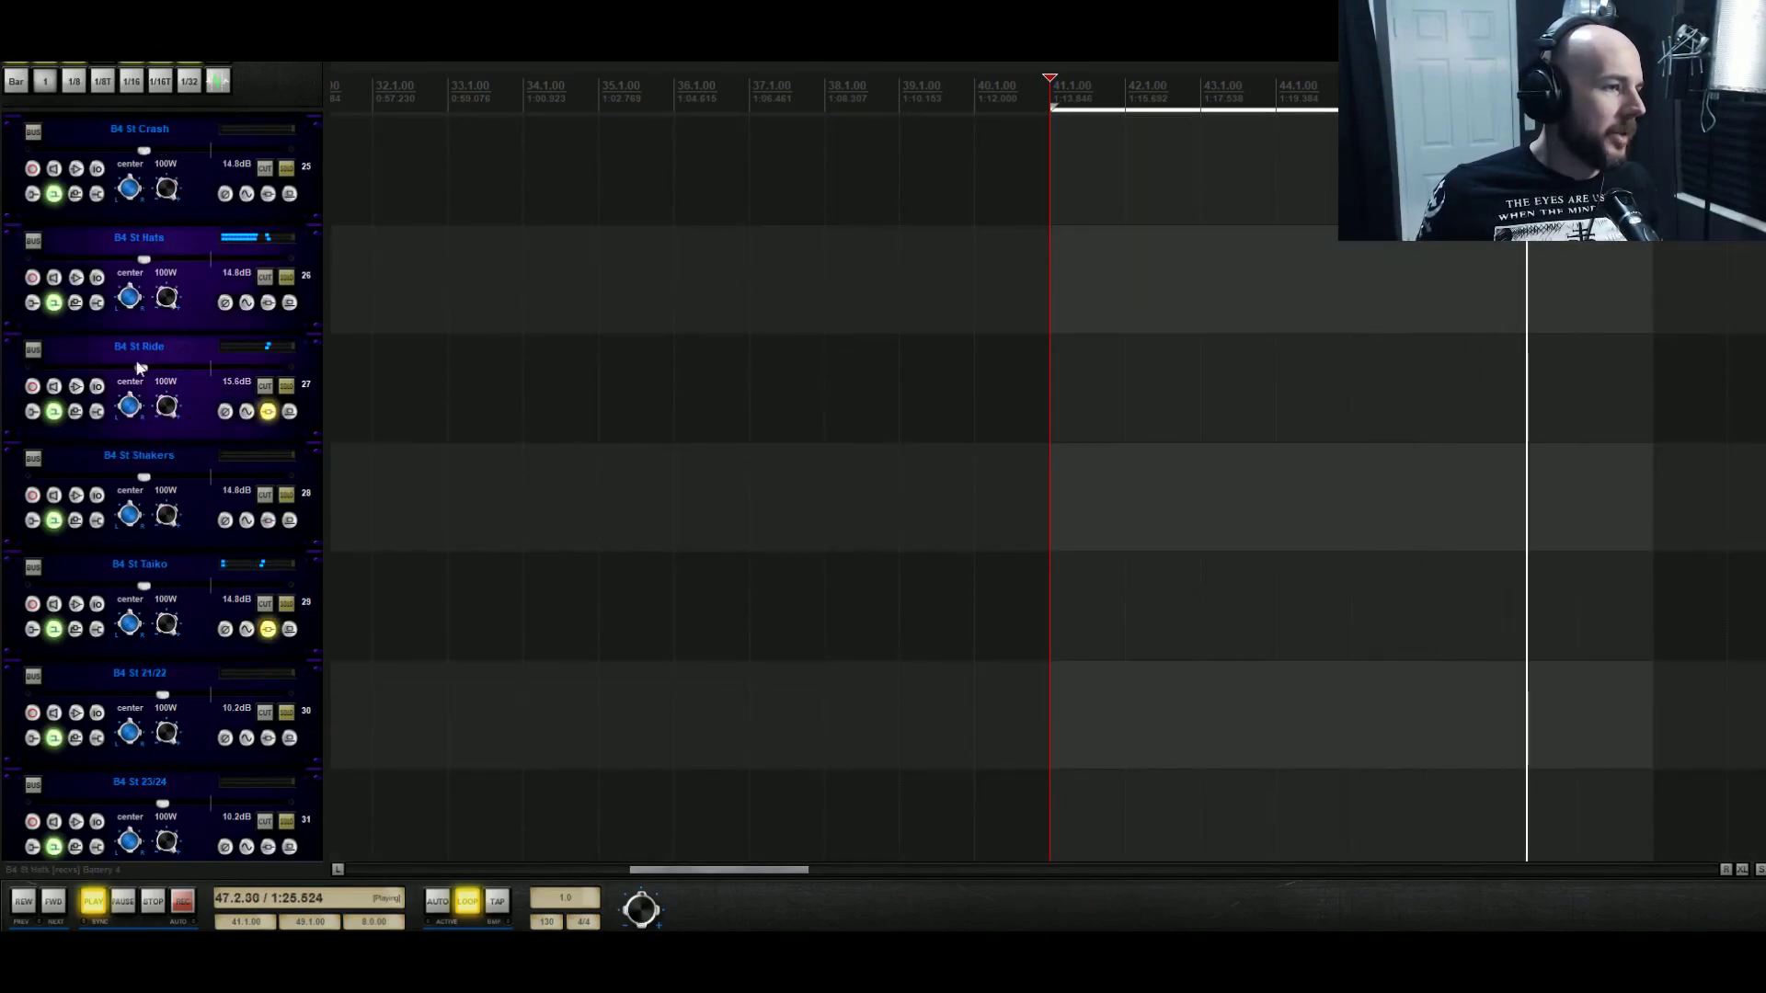
{"action": "left_click", "coordinate": [265, 495]}
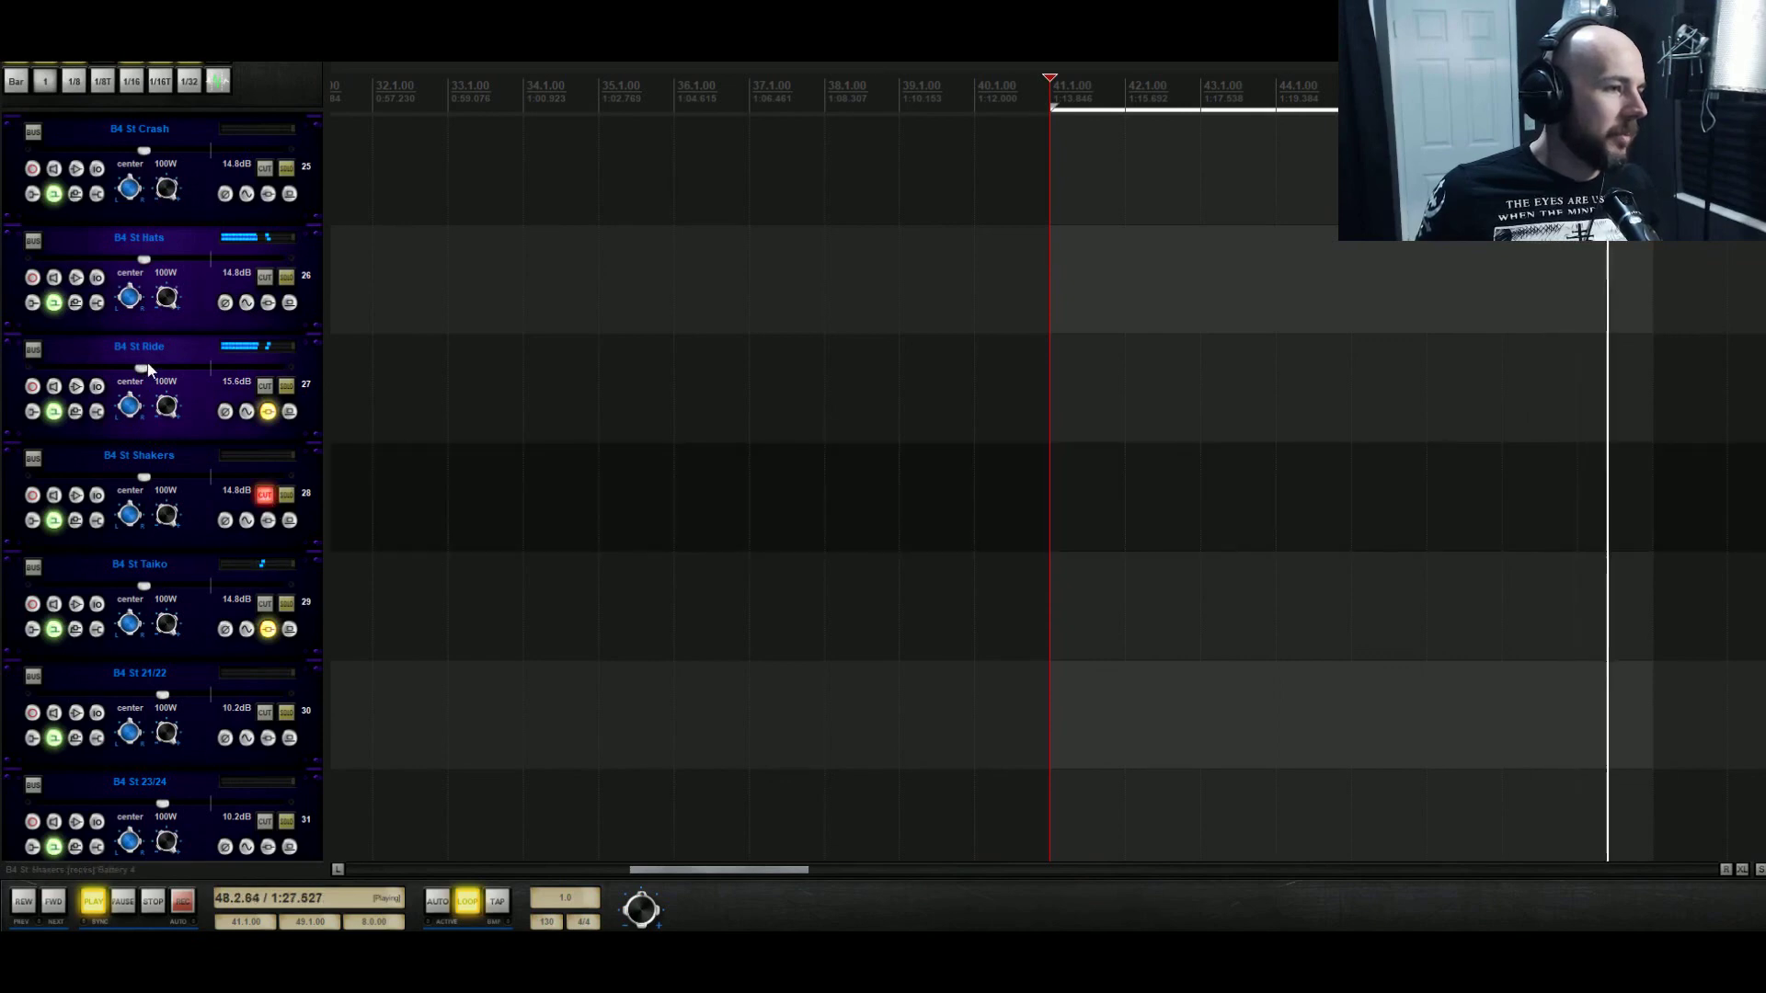
Pull the B4 St Hats and B4 St Ride volumes fully down together and set the B4 St Crash volume to about -18.3 dB.
{"action": "left_click_drag", "start_coordinate": [143, 369], "coordinate": [42, 369]}
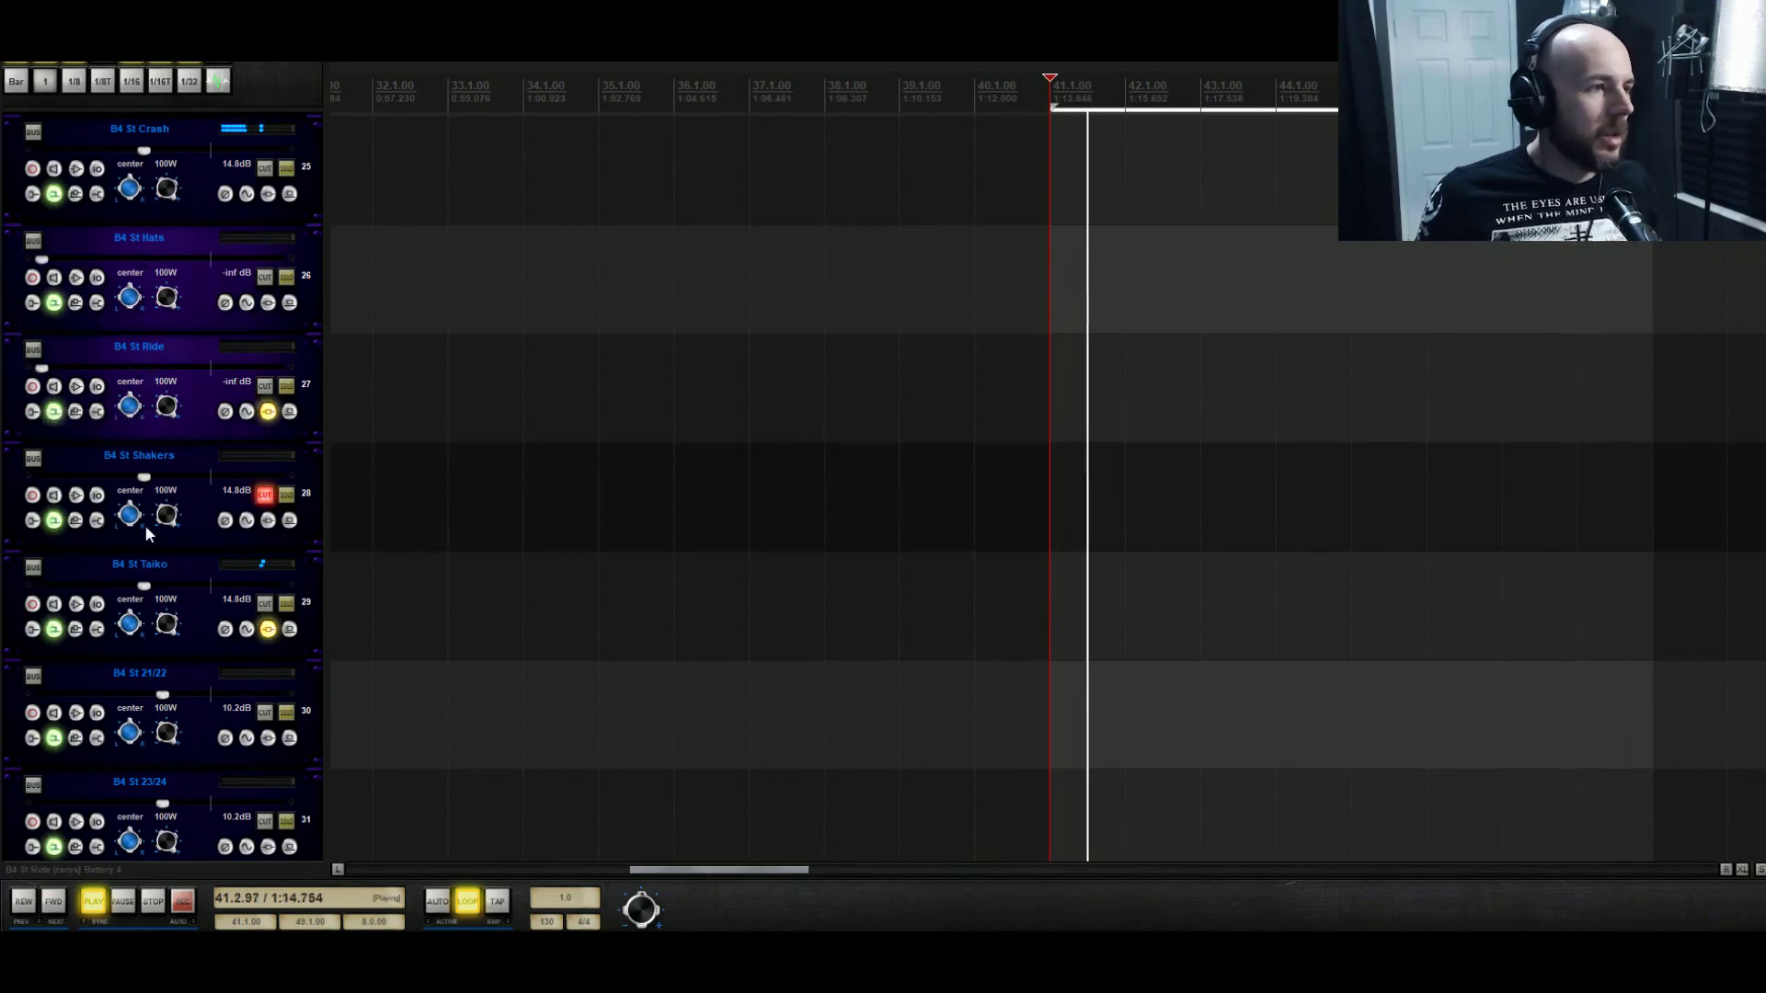
{"action": "left_click_drag", "start_coordinate": [143, 152], "coordinate": [134, 152]}
{"action": "key", "text": "space"}
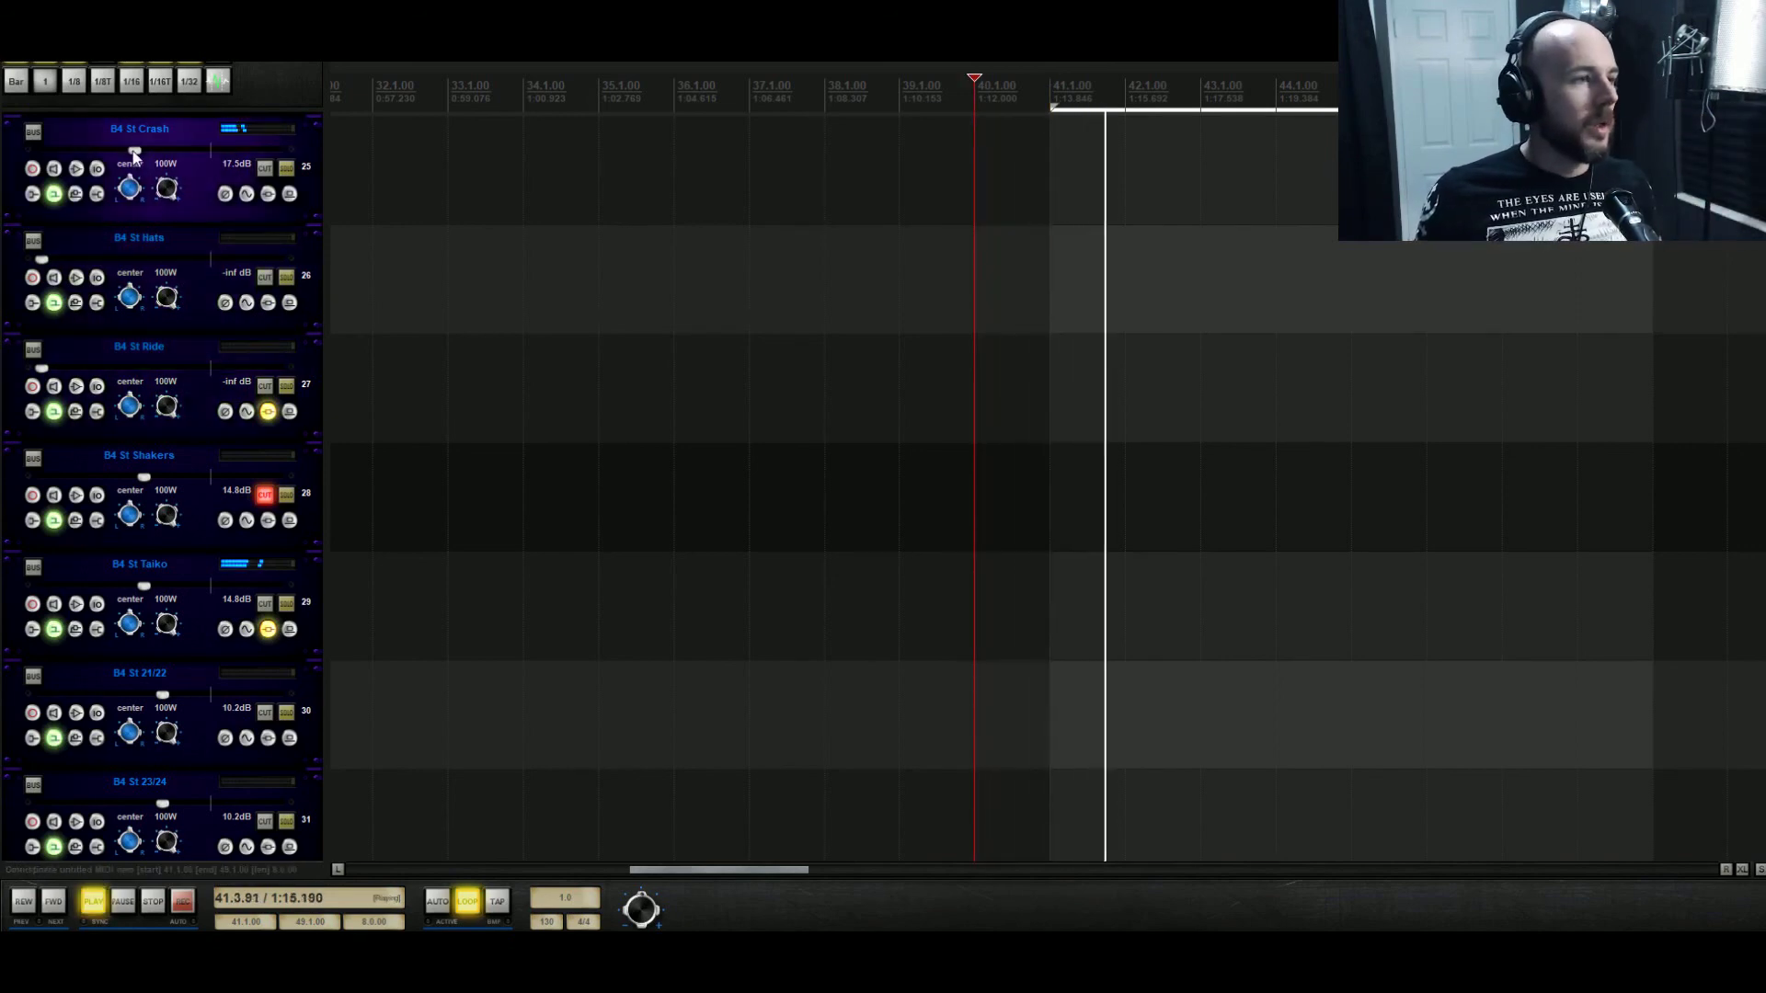
{"action": "left_click_drag", "start_coordinate": [134, 151], "coordinate": [130, 152]}
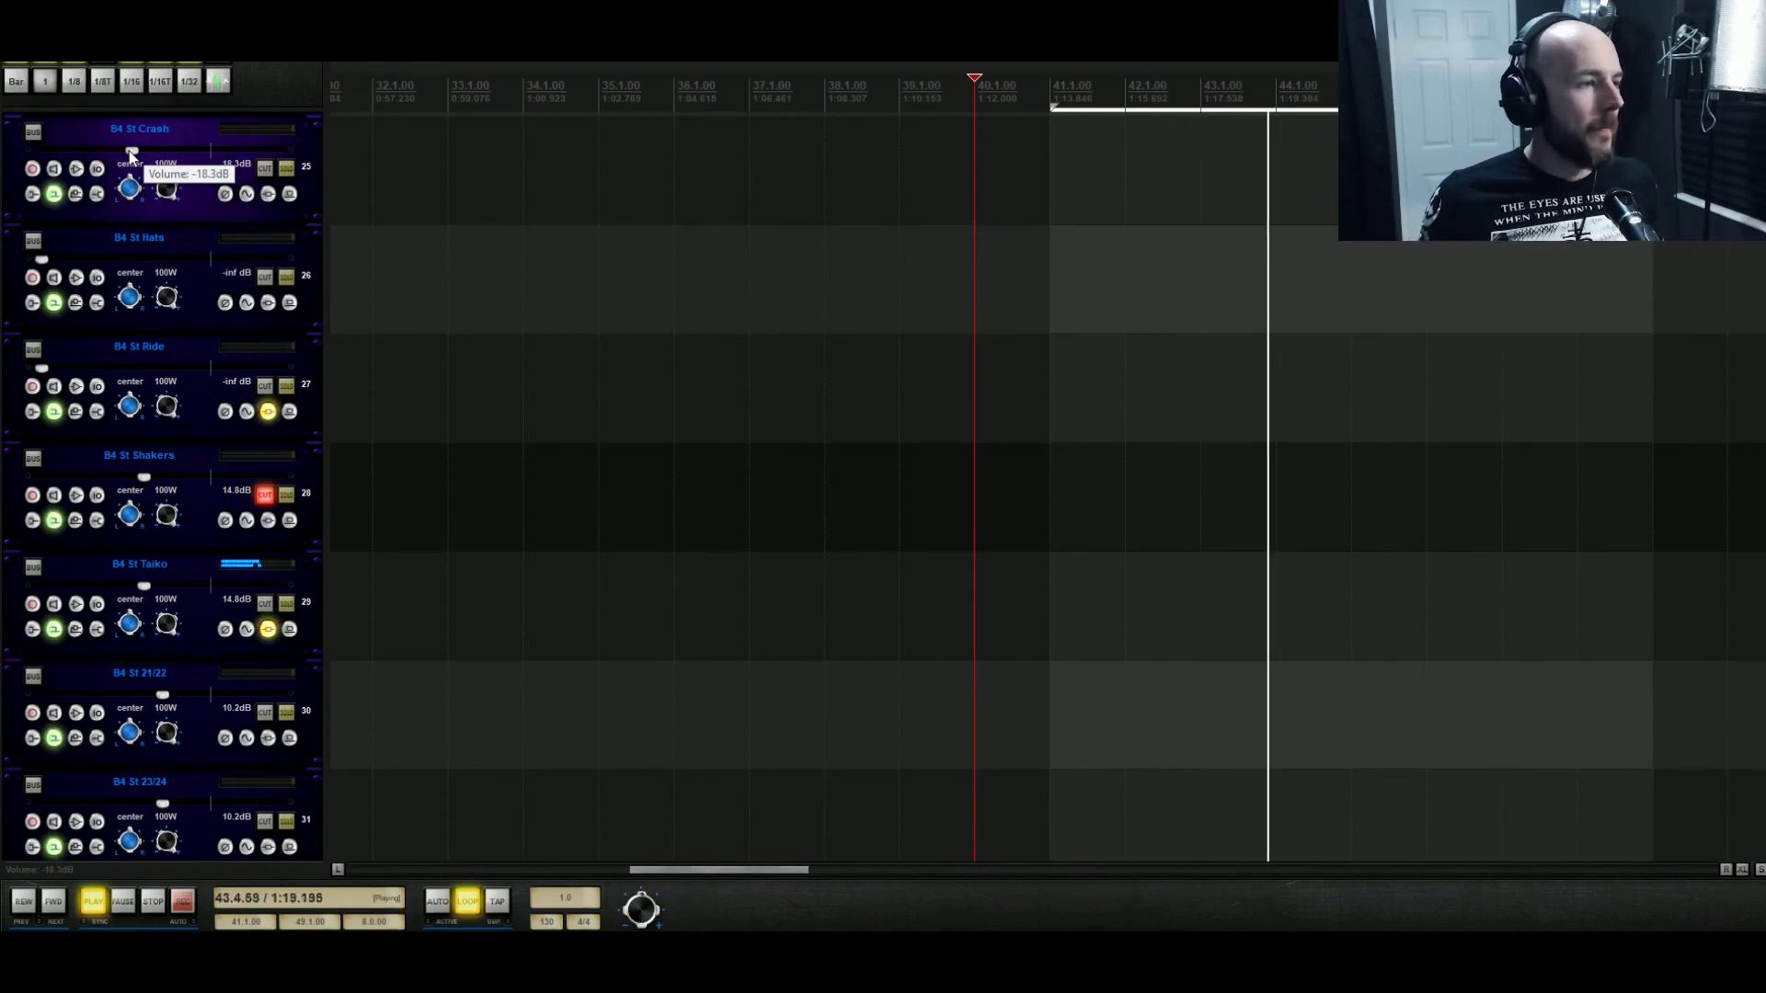
Raise the B4 St Hats track's volume to about -20 dB.
{"action": "scroll", "coordinate": [74, 494], "scroll_direction": "up", "scroll_amount": 2}
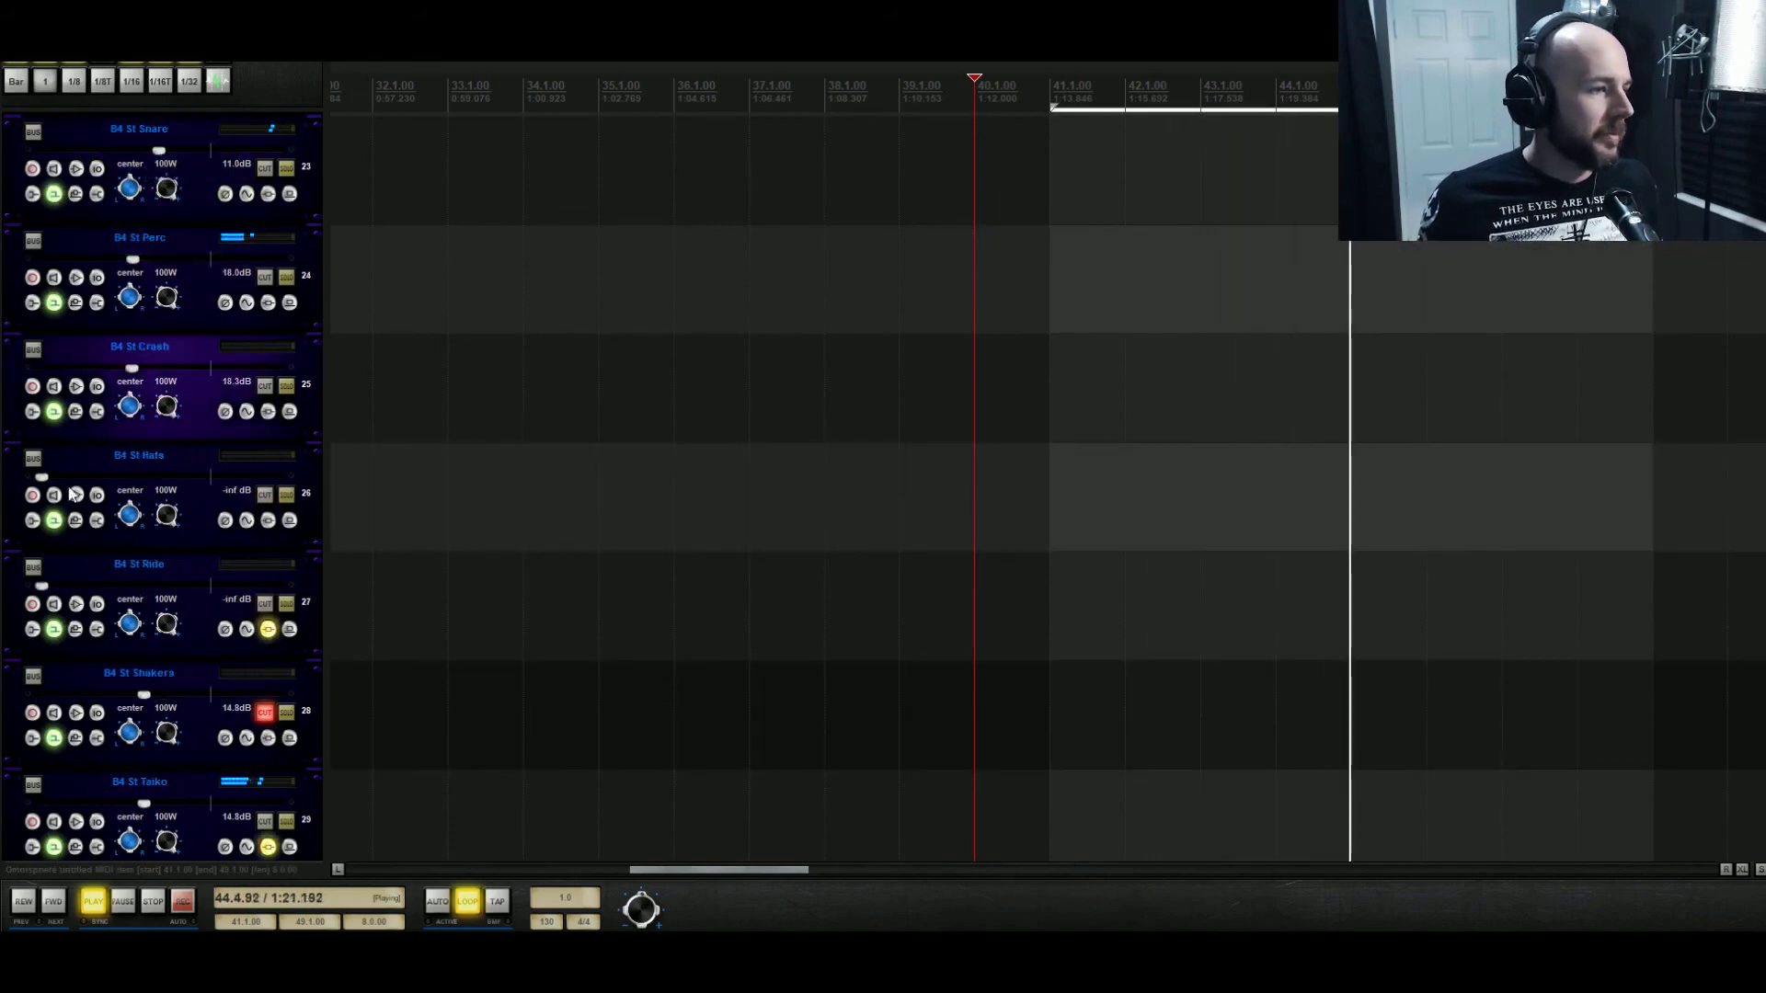
{"action": "left_click_drag", "start_coordinate": [41, 477], "coordinate": [138, 478]}
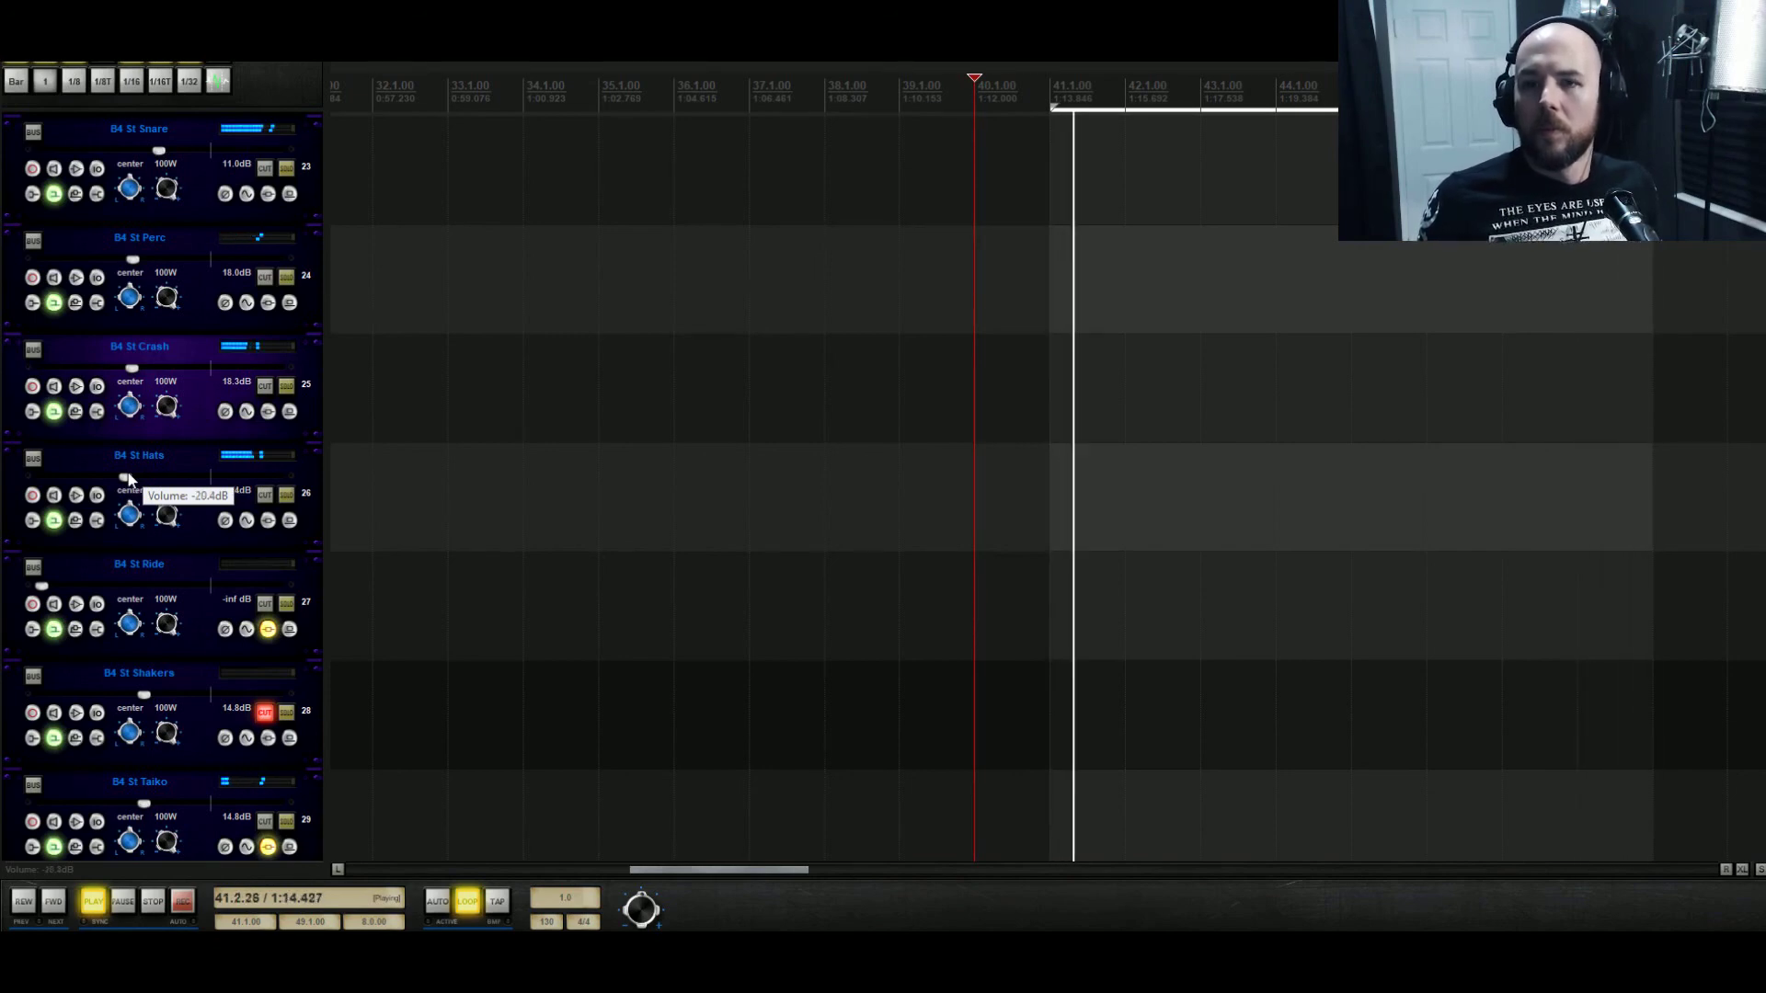
{"action": "left_click_drag", "start_coordinate": [128, 478], "coordinate": [129, 478]}
Lower the VEDM Closed Hihat 038 cell's level in Battery 4 to about -13.9 dB and close the plugin window.
{"action": "scroll", "coordinate": [374, 357], "scroll_direction": "up", "scroll_amount": 5}
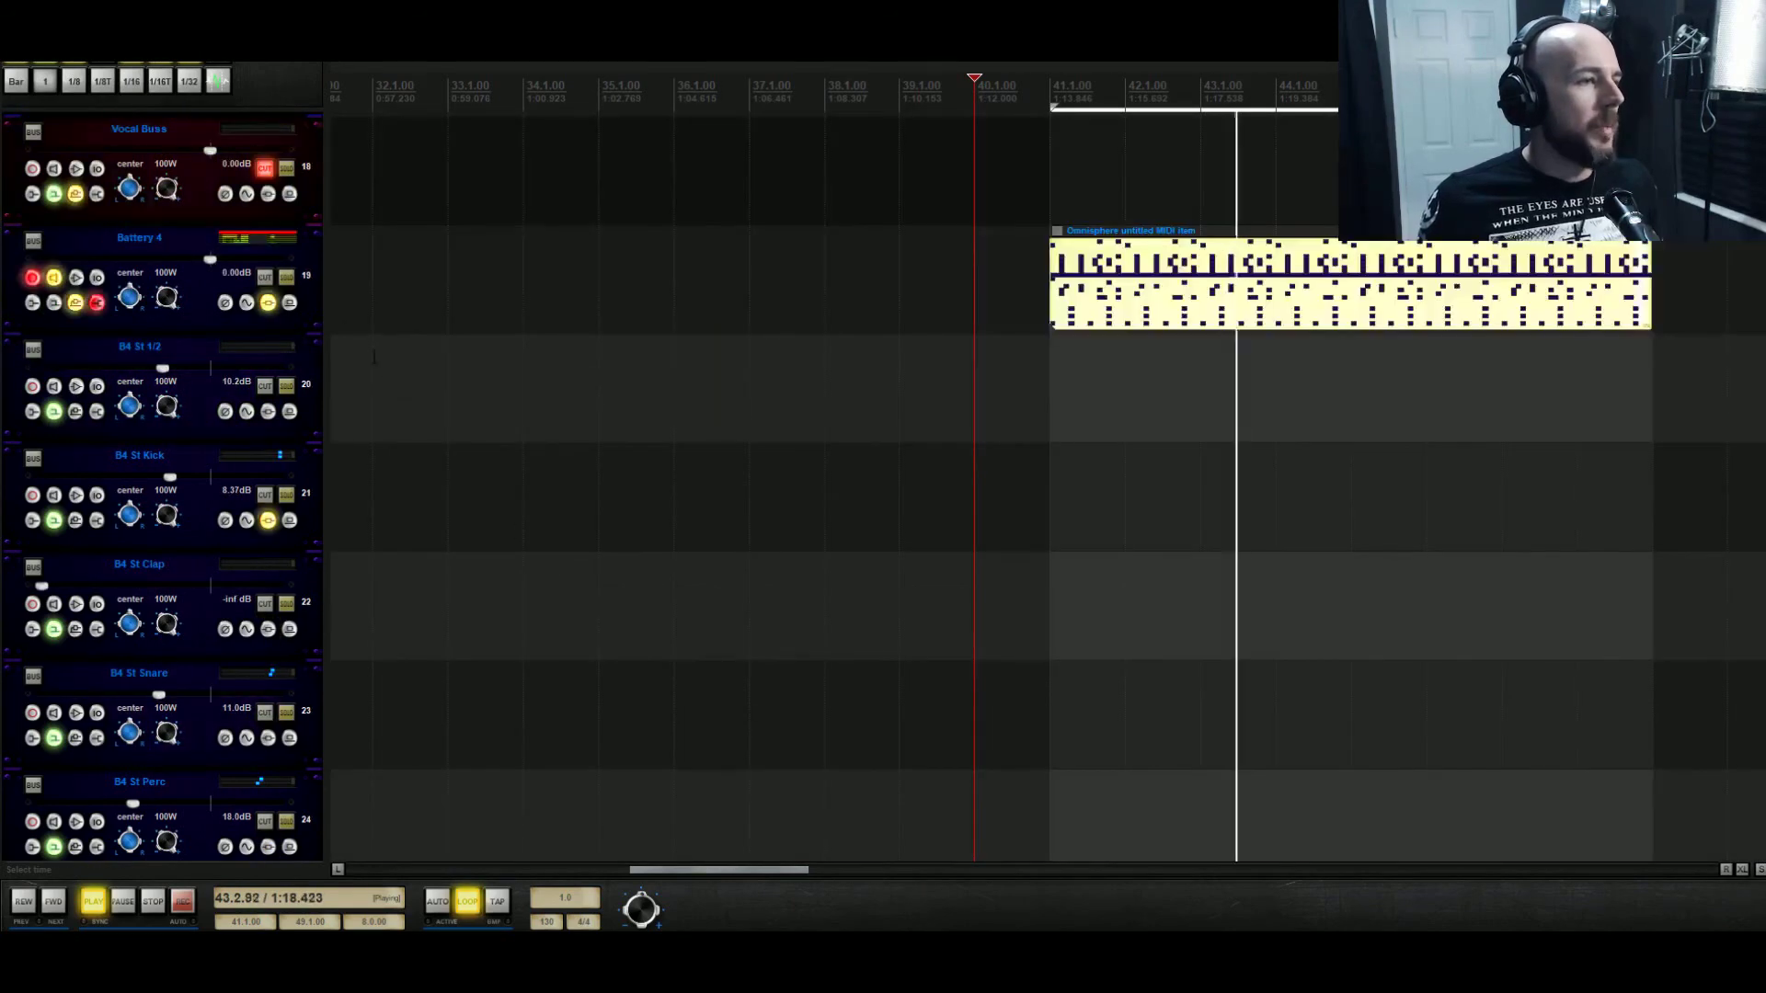
{"action": "left_click", "coordinate": [272, 307]}
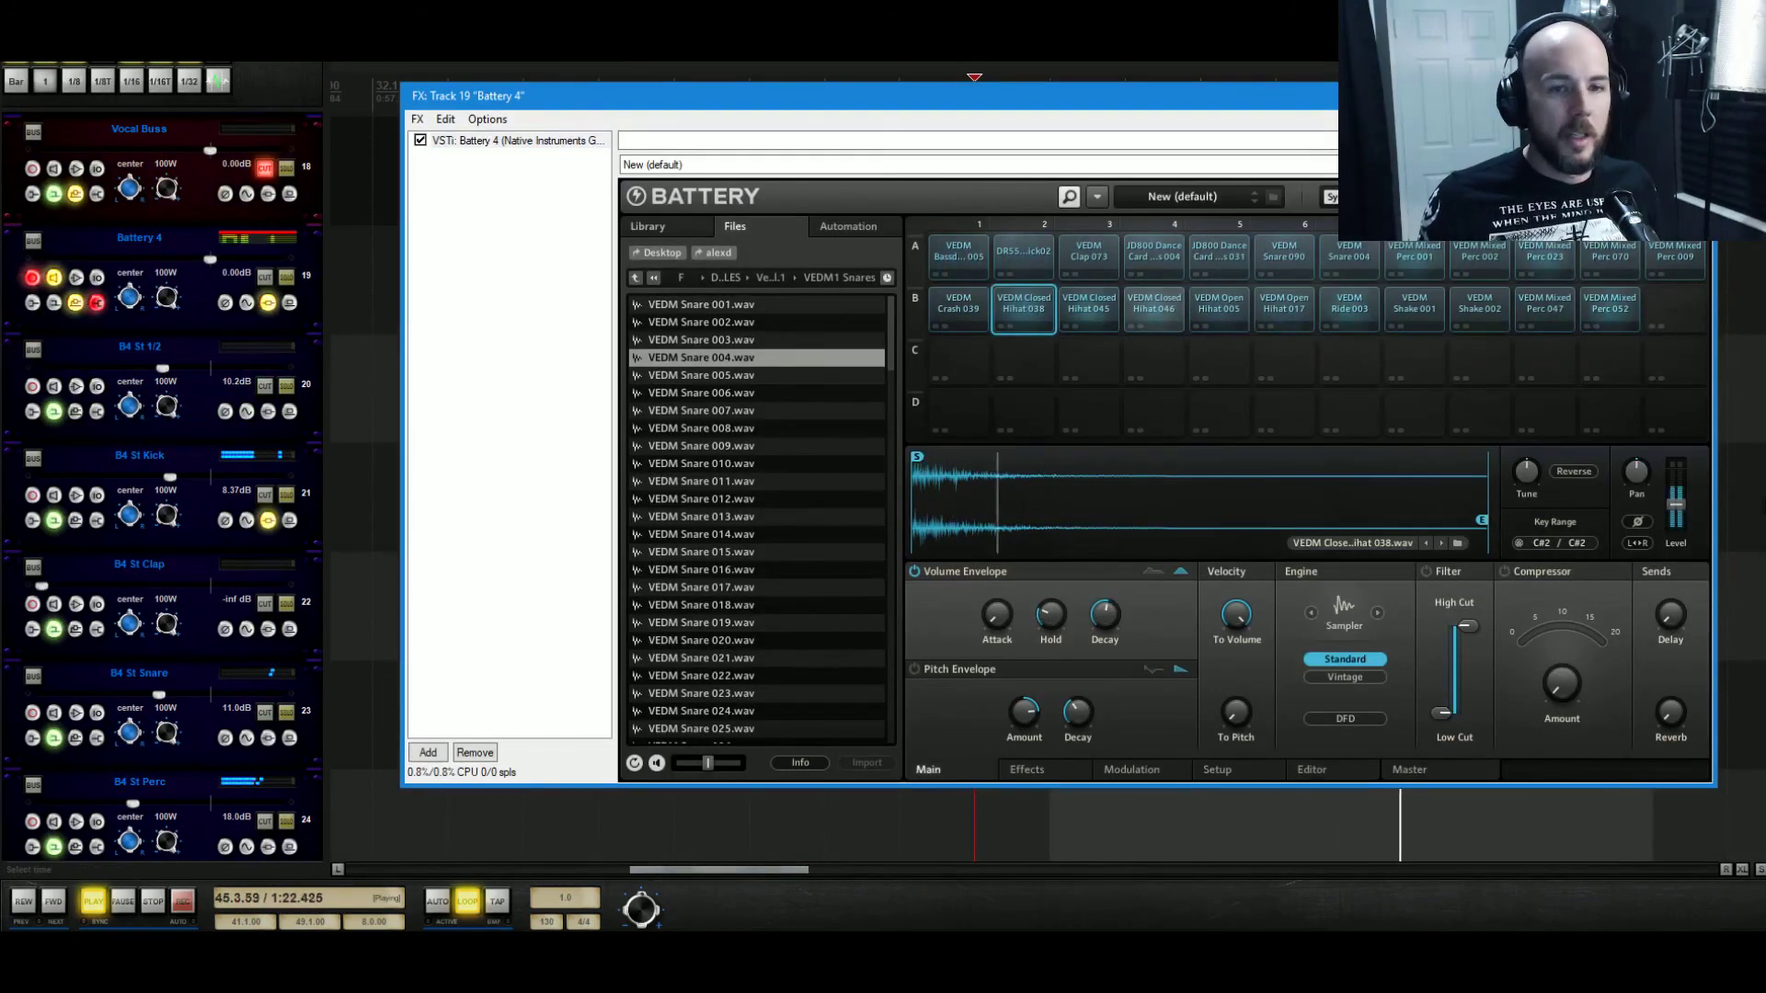
{"action": "mouse_move", "coordinate": [1671, 503]}
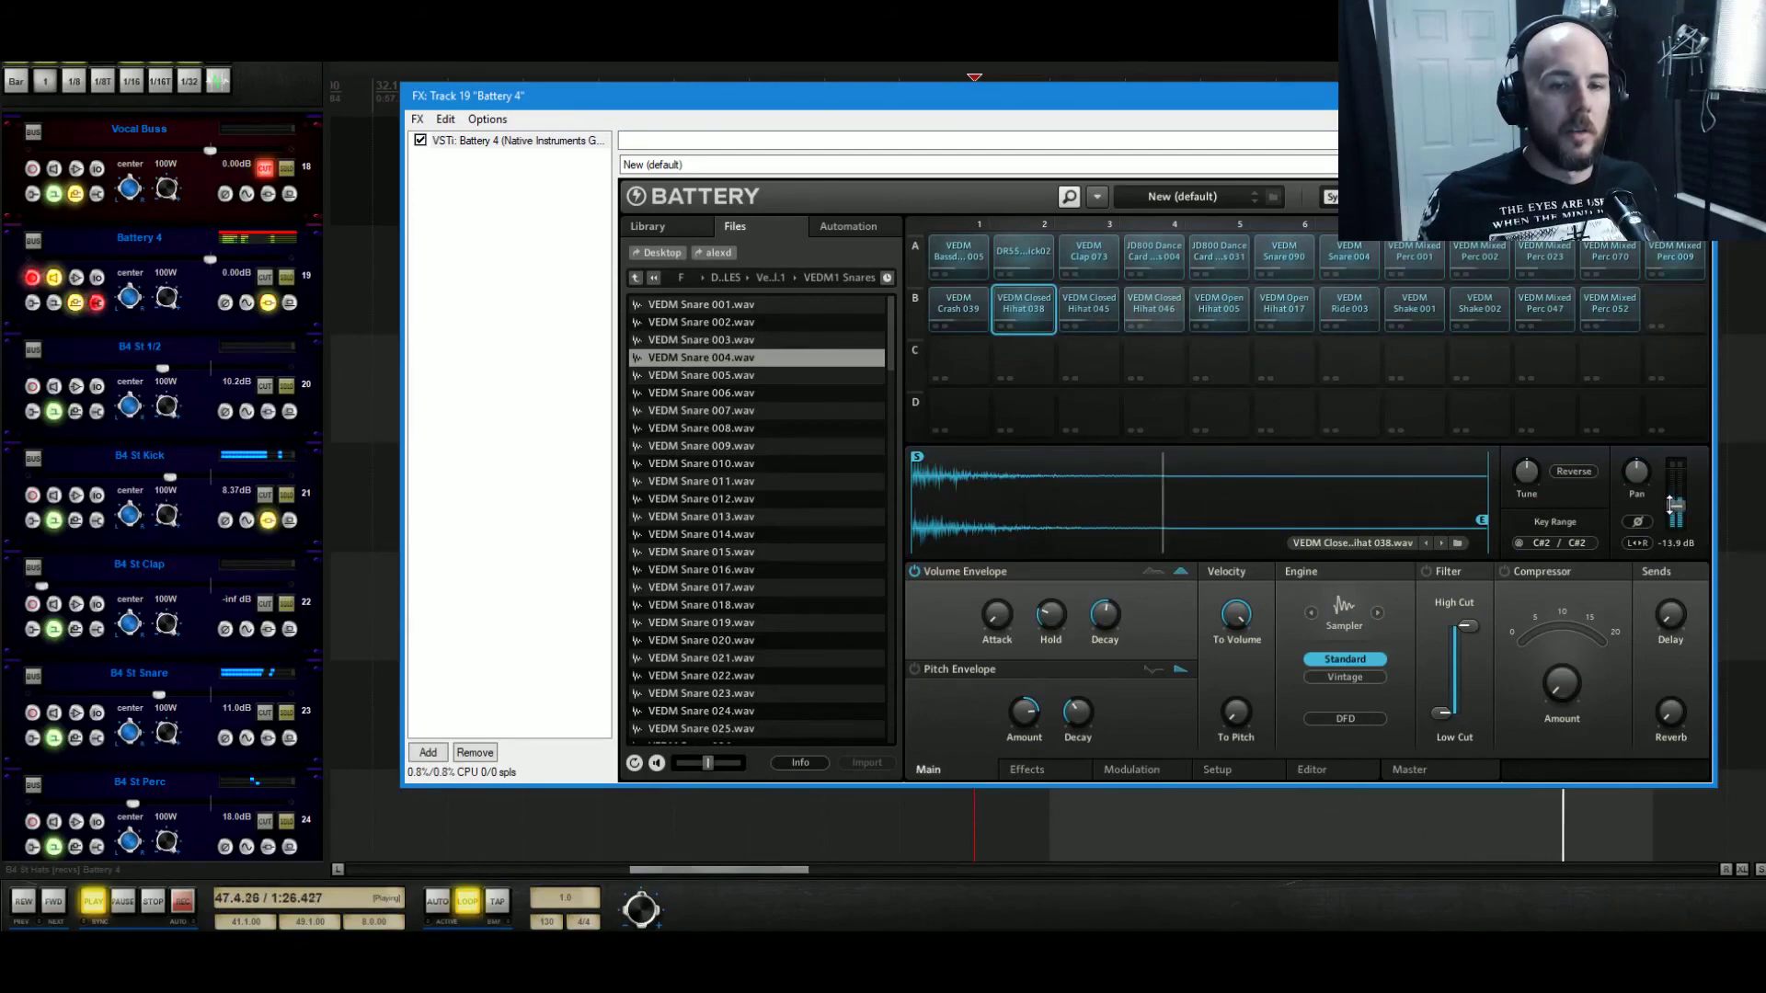
{"action": "left_click_drag", "start_coordinate": [1671, 503], "coordinate": [1669, 505]}
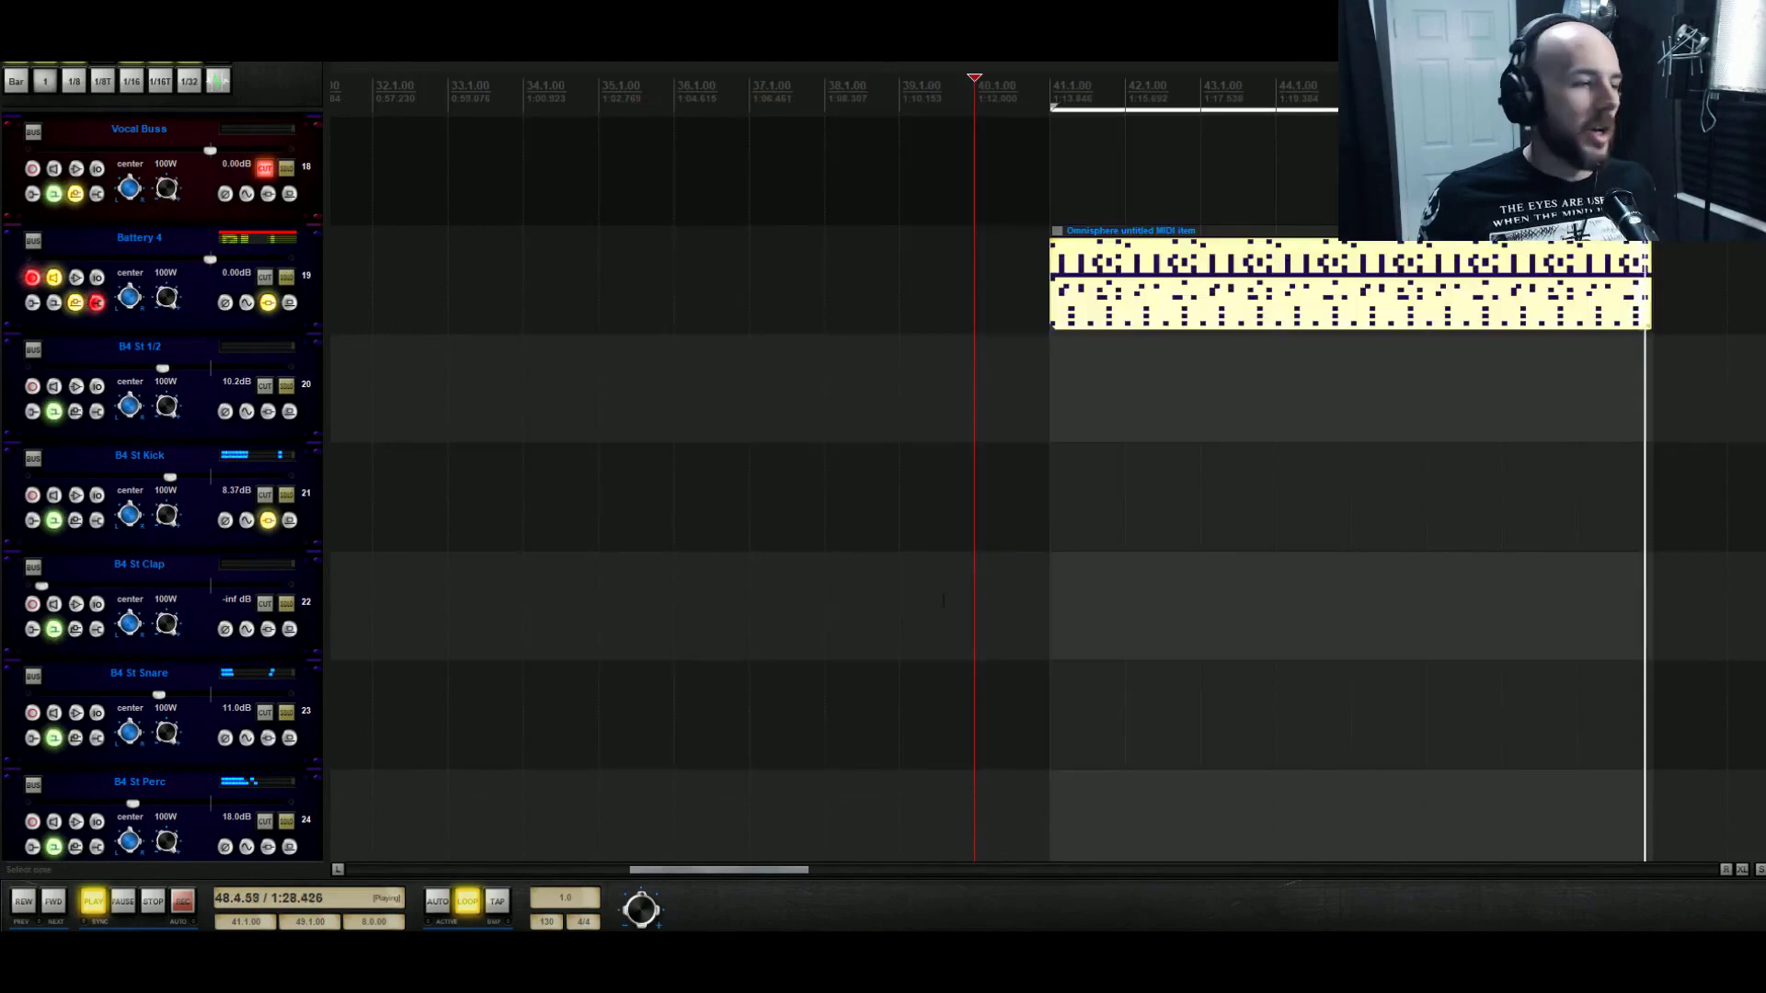
{"action": "key", "text": "Escape"}
Set the B4 St Hats track's volume to about -20.5 dB.
{"action": "scroll", "coordinate": [257, 731], "scroll_direction": "down", "scroll_amount": 2}
{"action": "scroll", "coordinate": [257, 731], "scroll_direction": "down", "scroll_amount": 1}
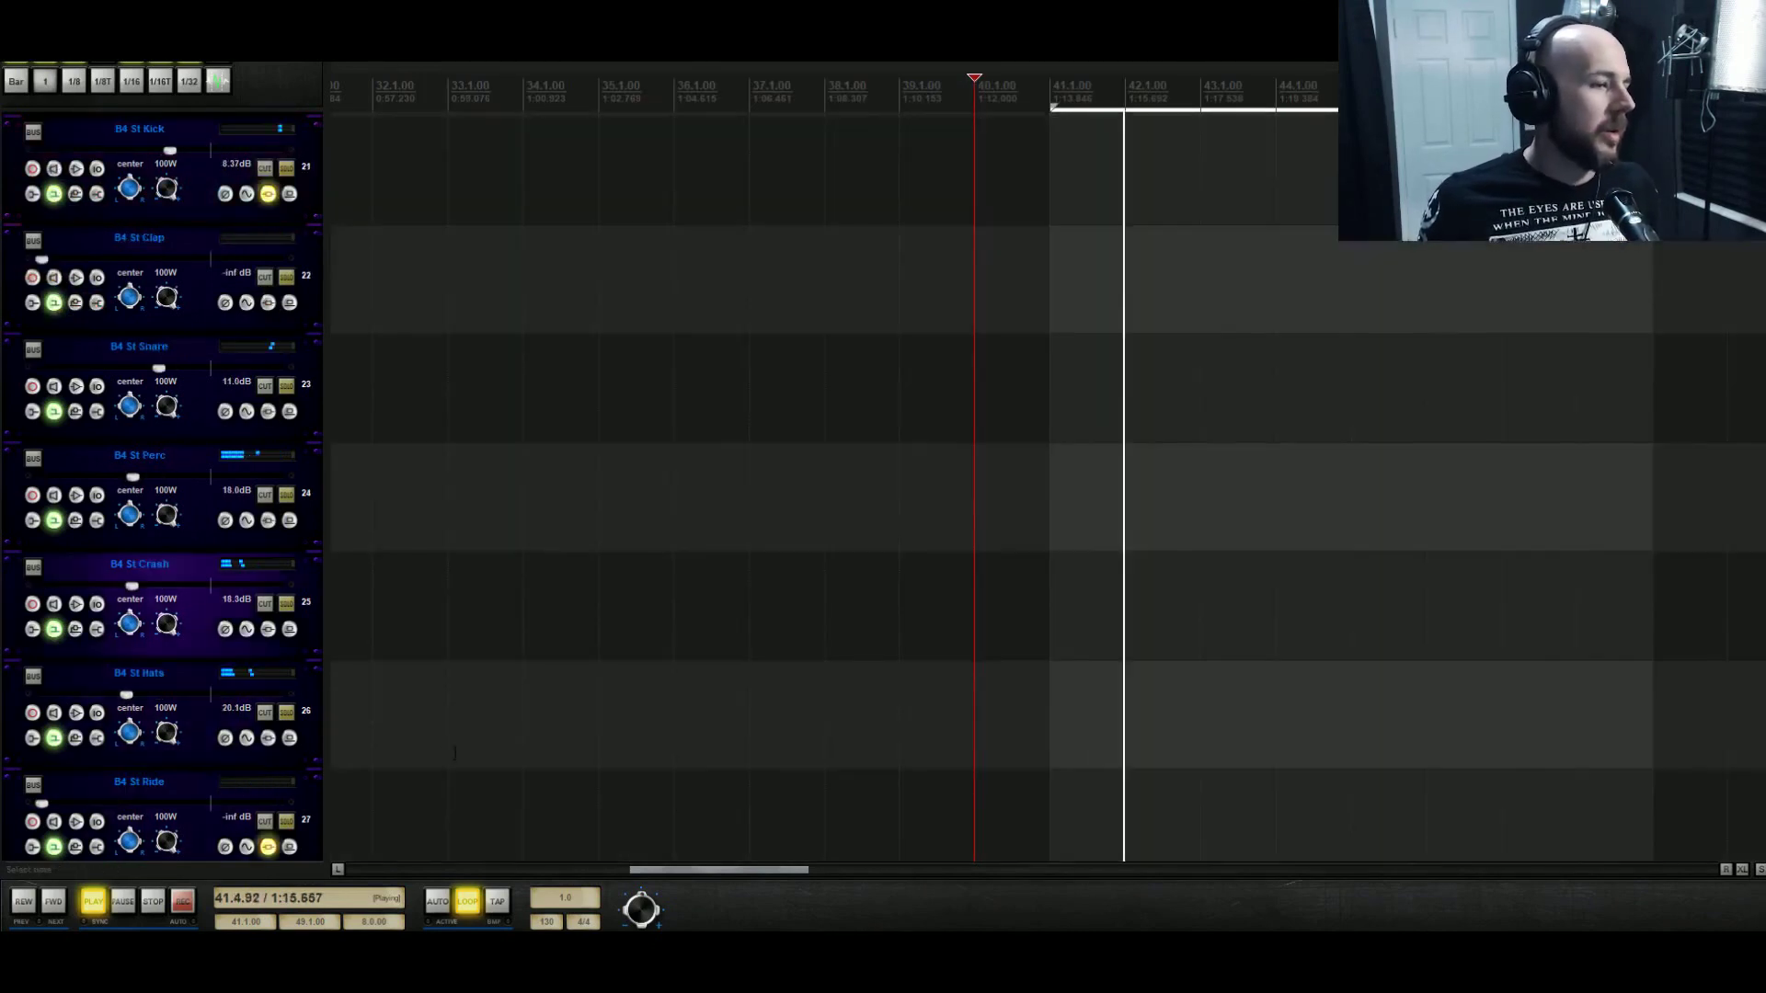
{"action": "mouse_move", "coordinate": [126, 696]}
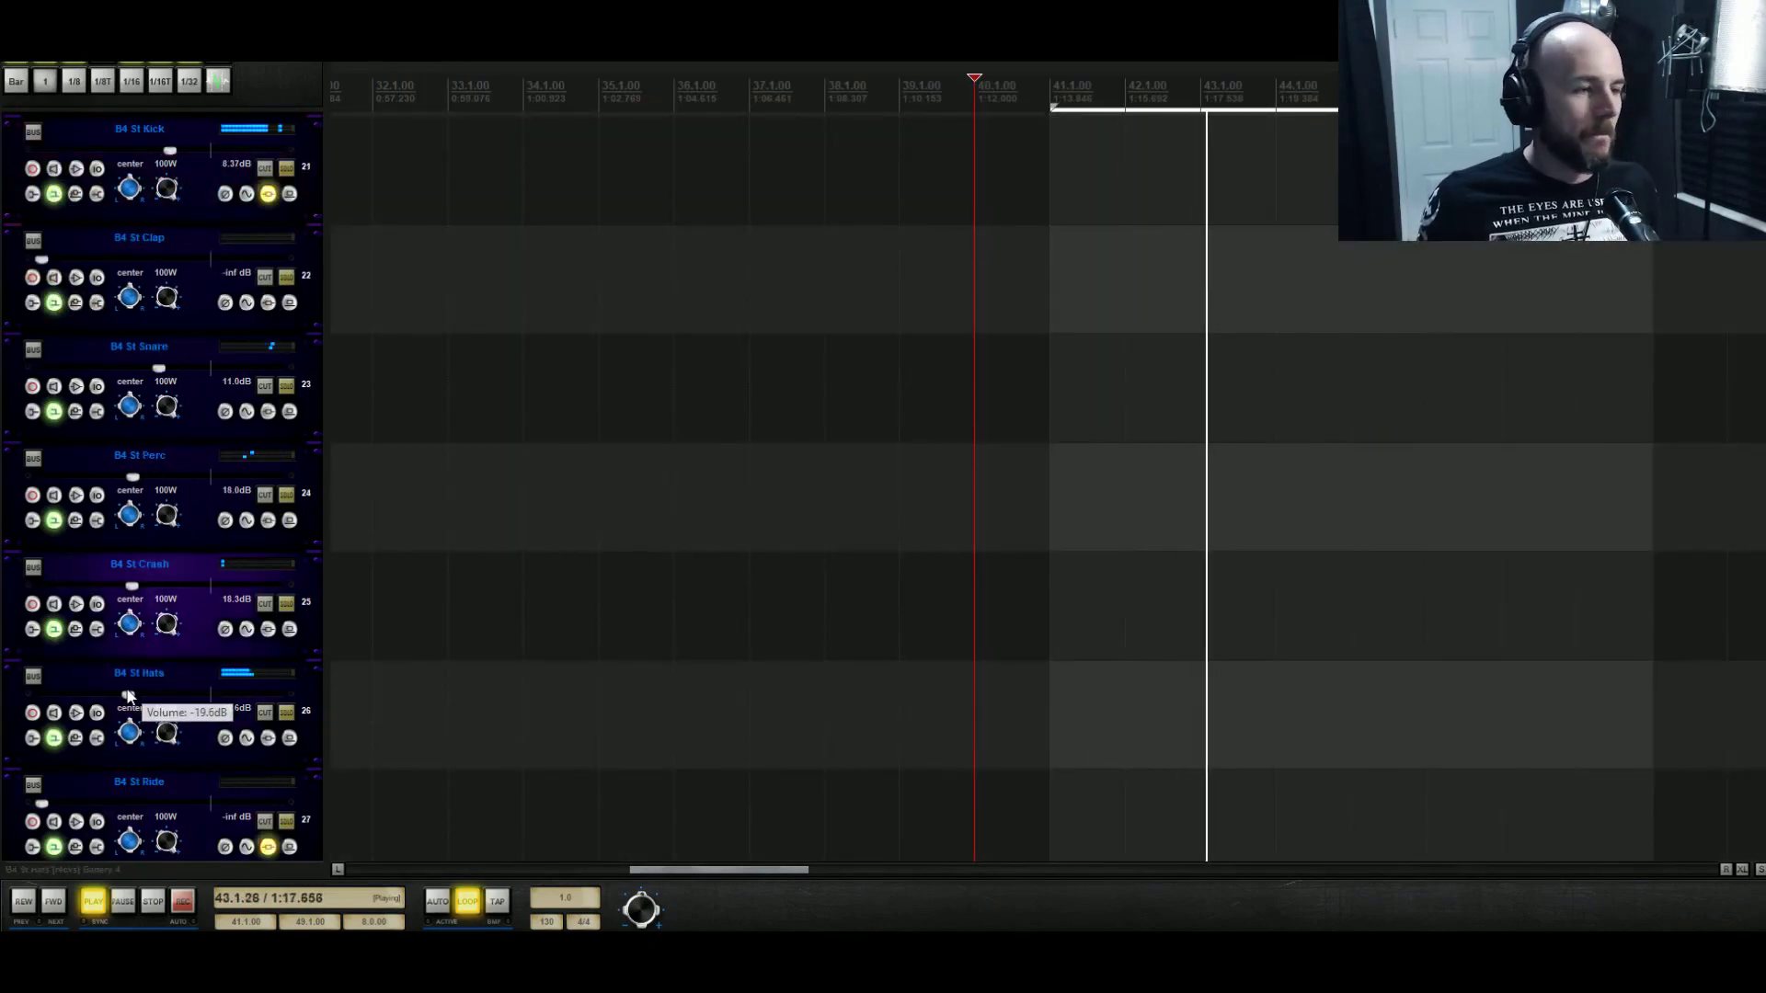
{"action": "left_click_drag", "start_coordinate": [126, 697], "coordinate": [124, 701]}
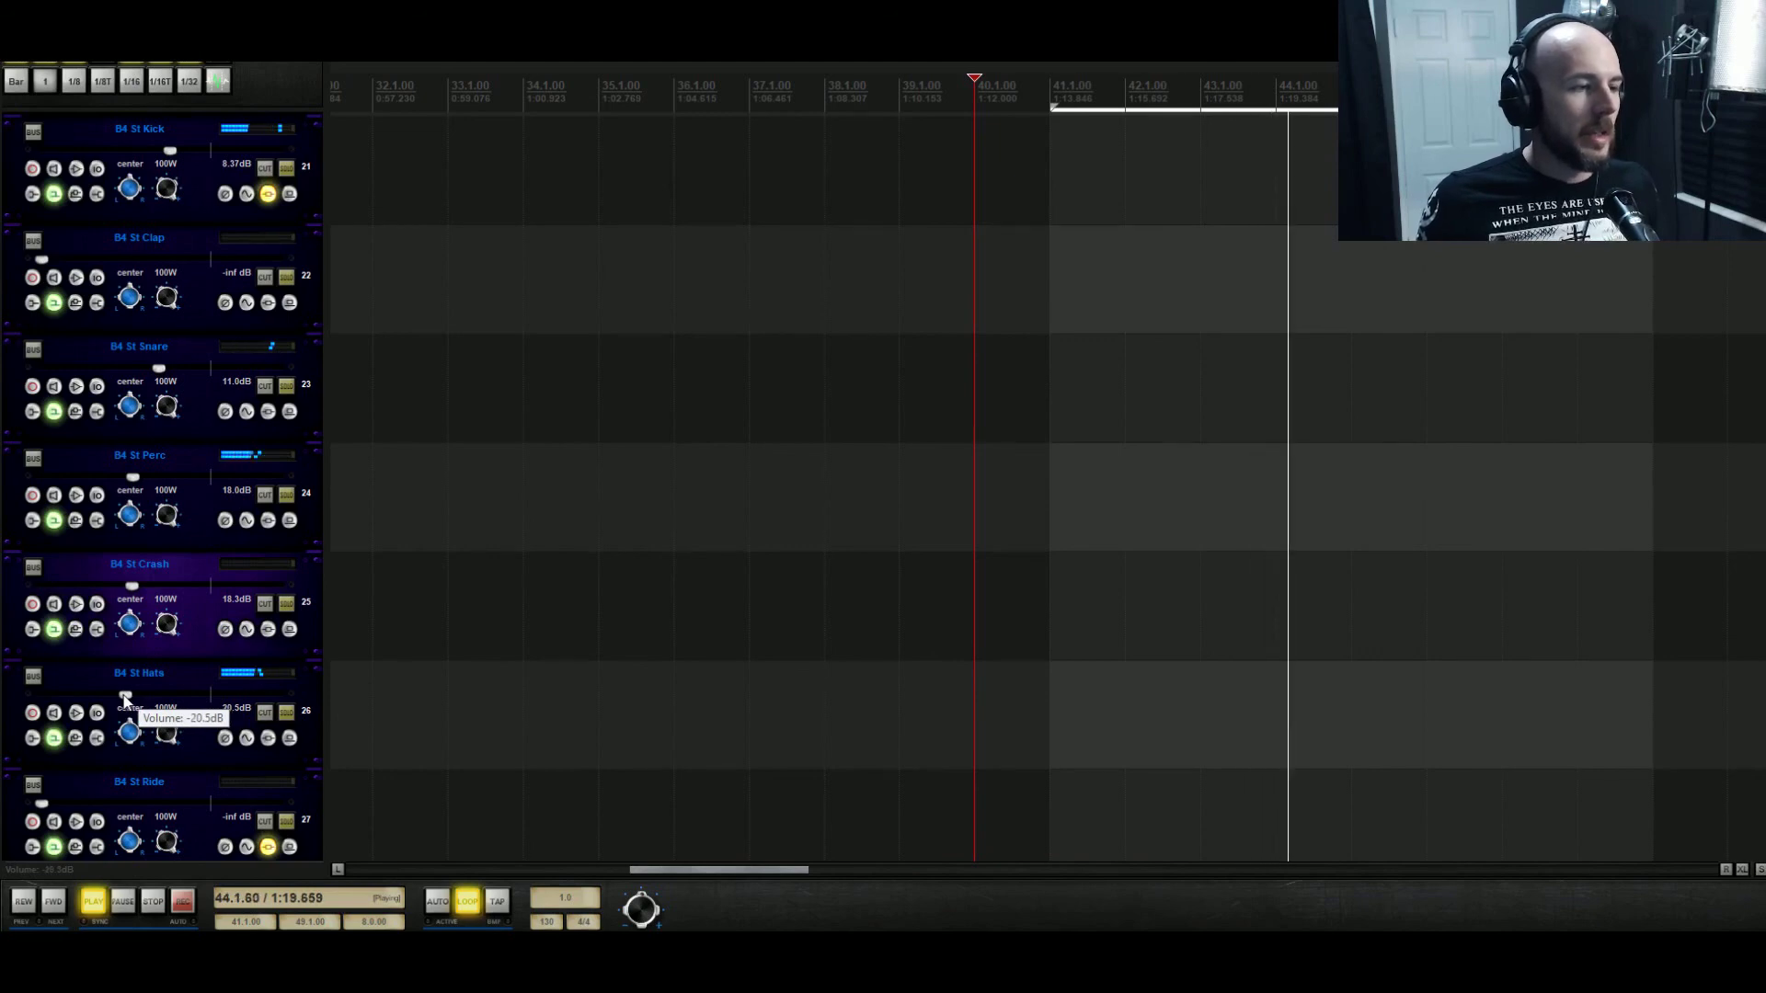
Add ReaEQ to the B4 St Hats track with a 1-octave high shelf at about 2.2 dB and band 3 at about 2049 Hz, 1.8 dB.
{"action": "left_click", "coordinate": [269, 740]}
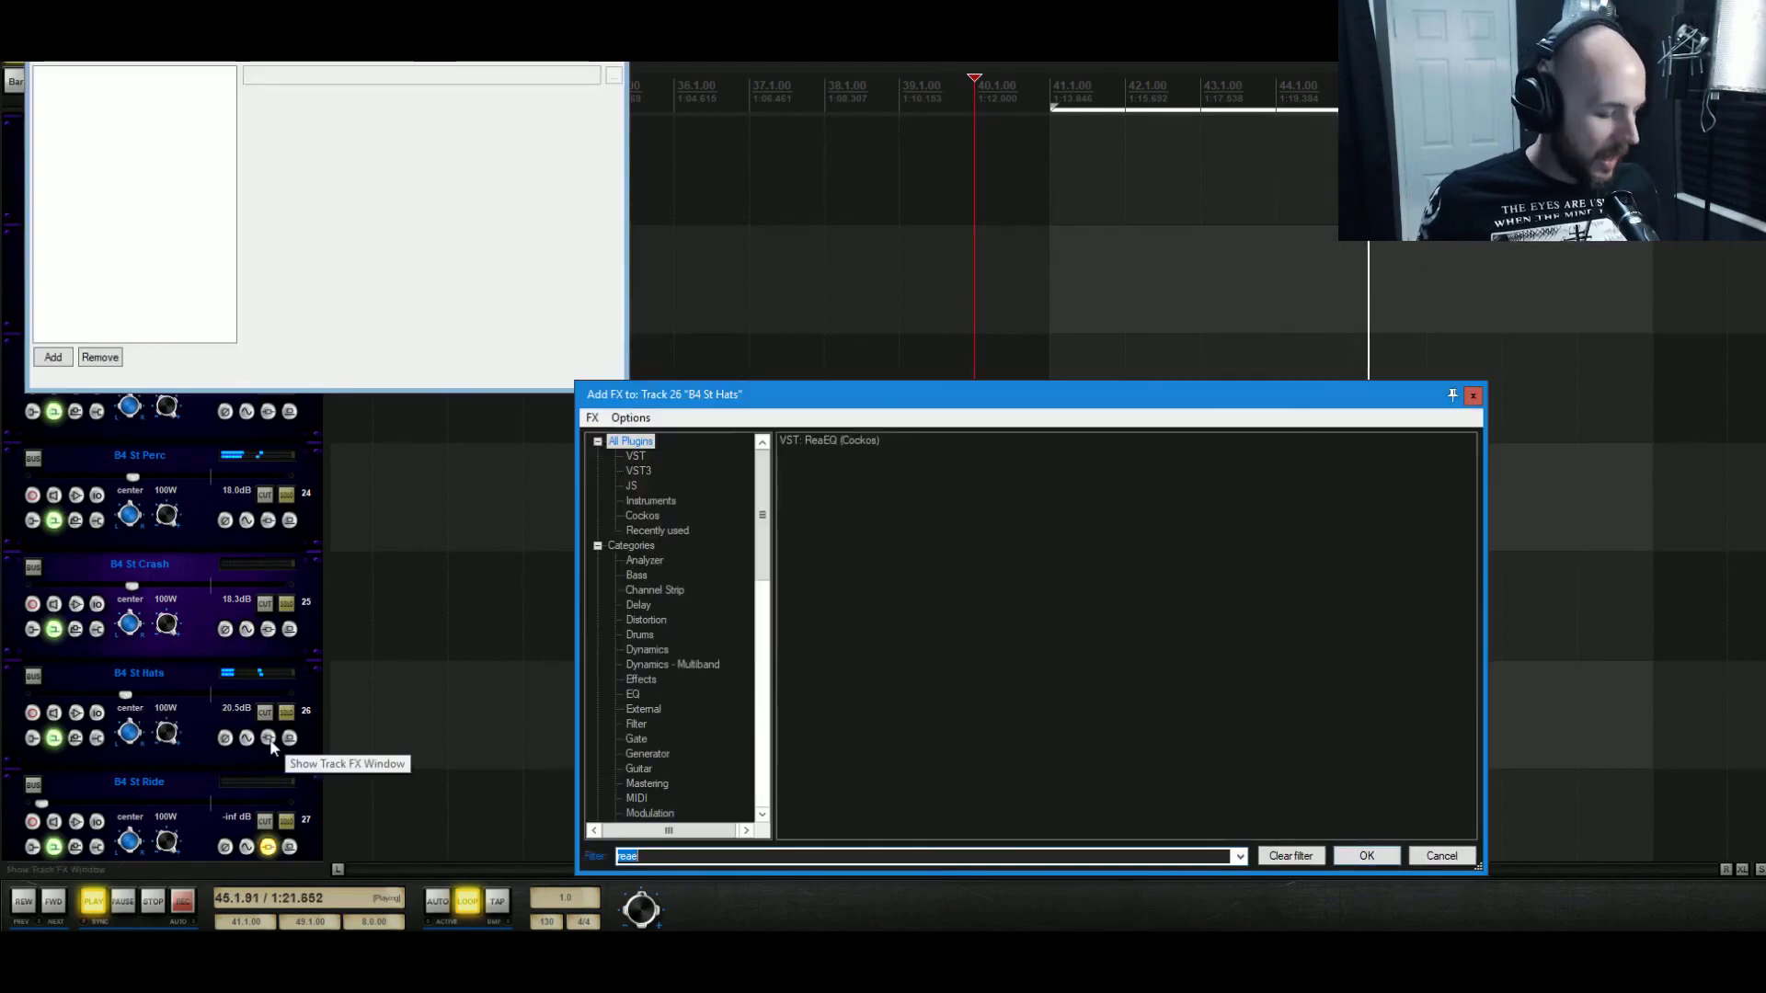
{"action": "left_click", "coordinate": [1353, 861]}
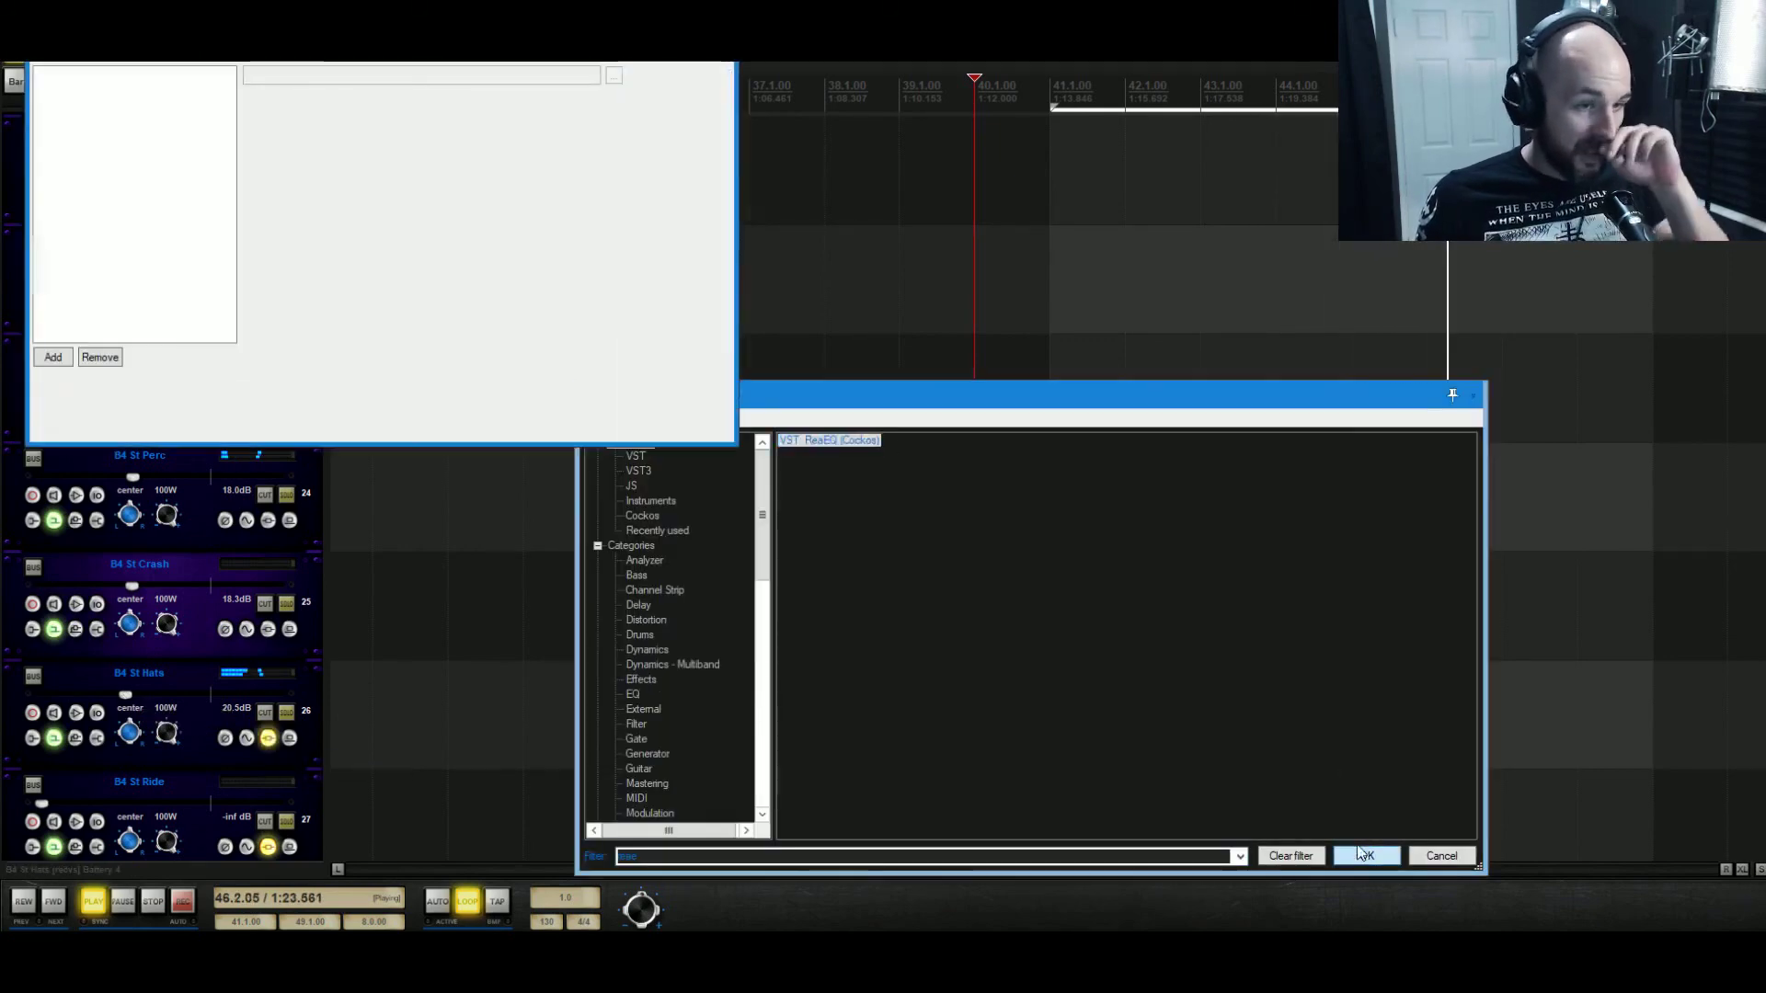
{"action": "double_click", "coordinate": [575, 362]}
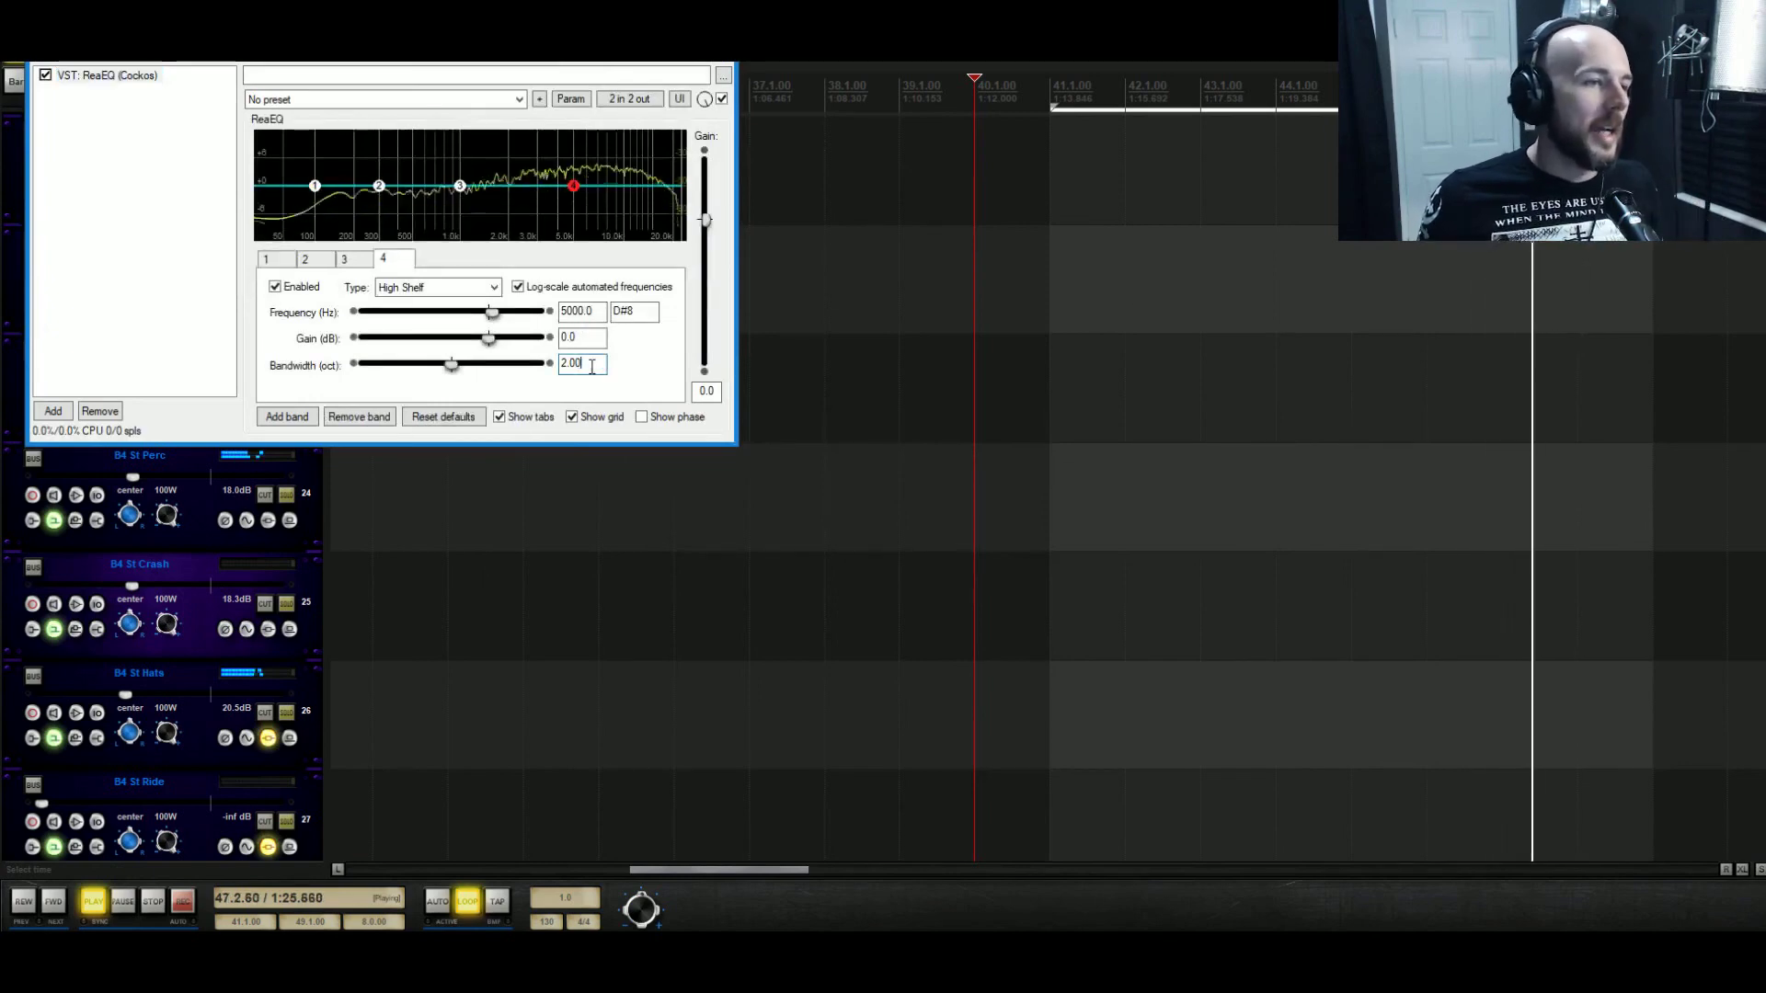
{"action": "type", "text": "1"}
{"action": "left_click_drag", "start_coordinate": [488, 338], "coordinate": [502, 338]}
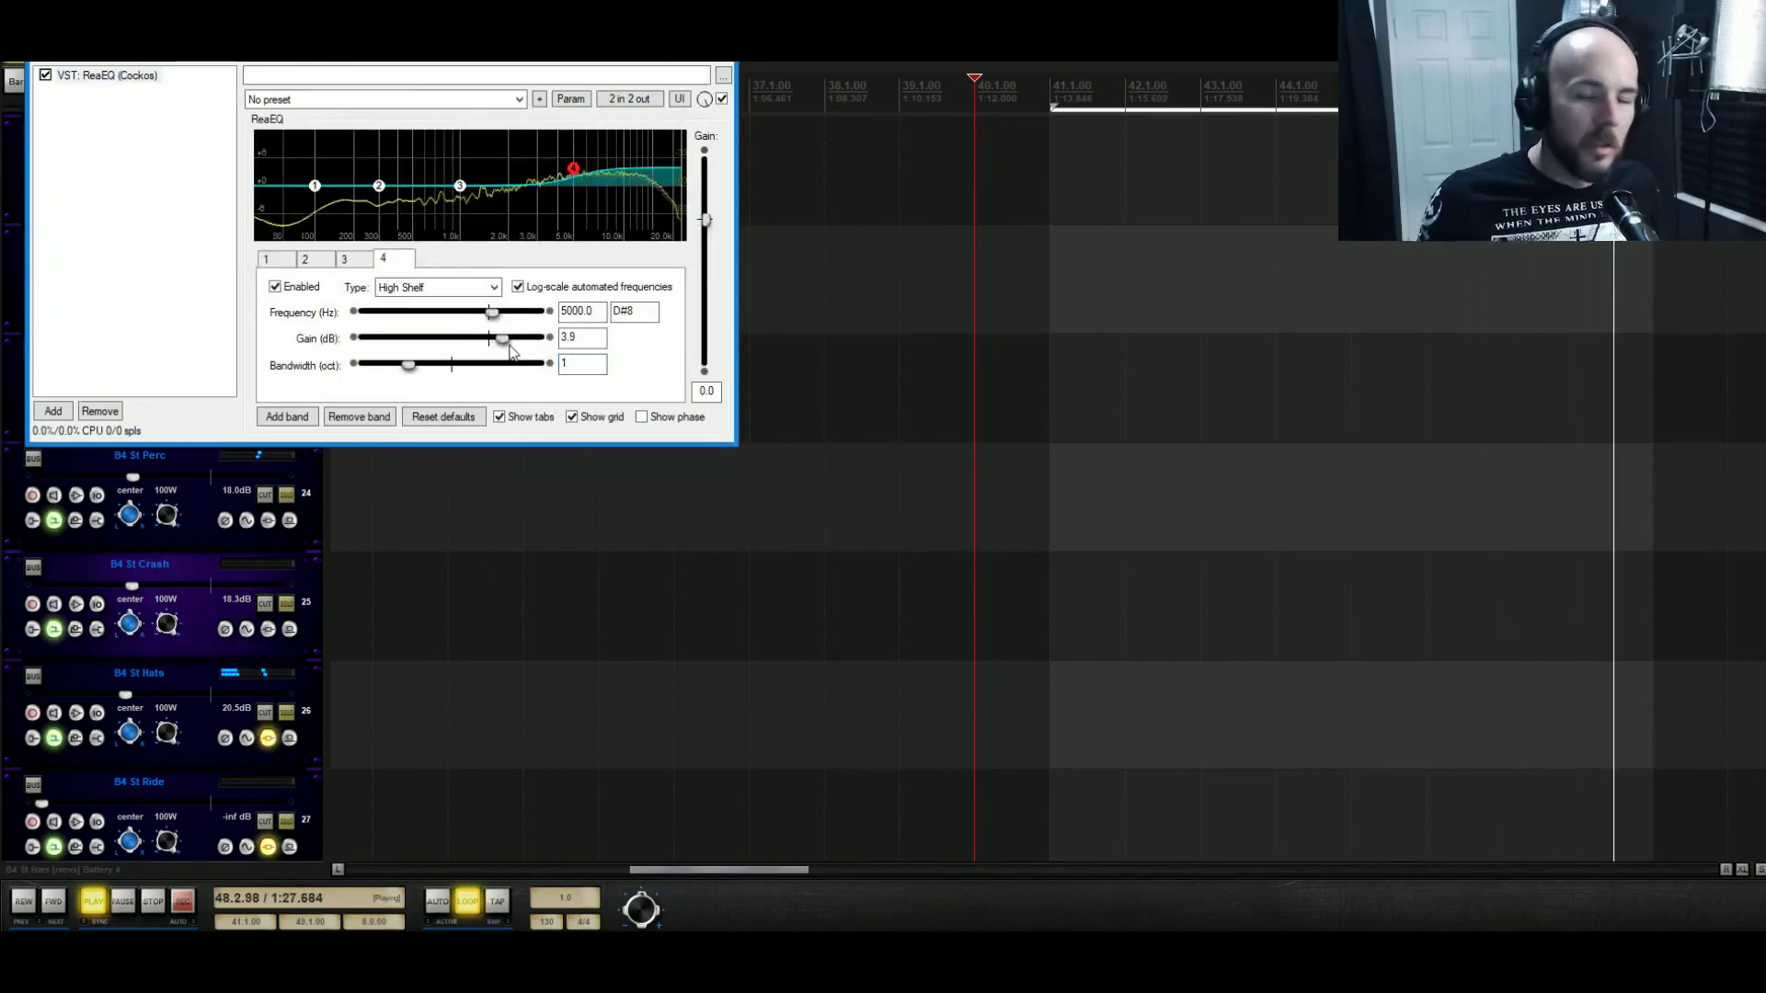
{"action": "left_click_drag", "start_coordinate": [510, 348], "coordinate": [503, 347]}
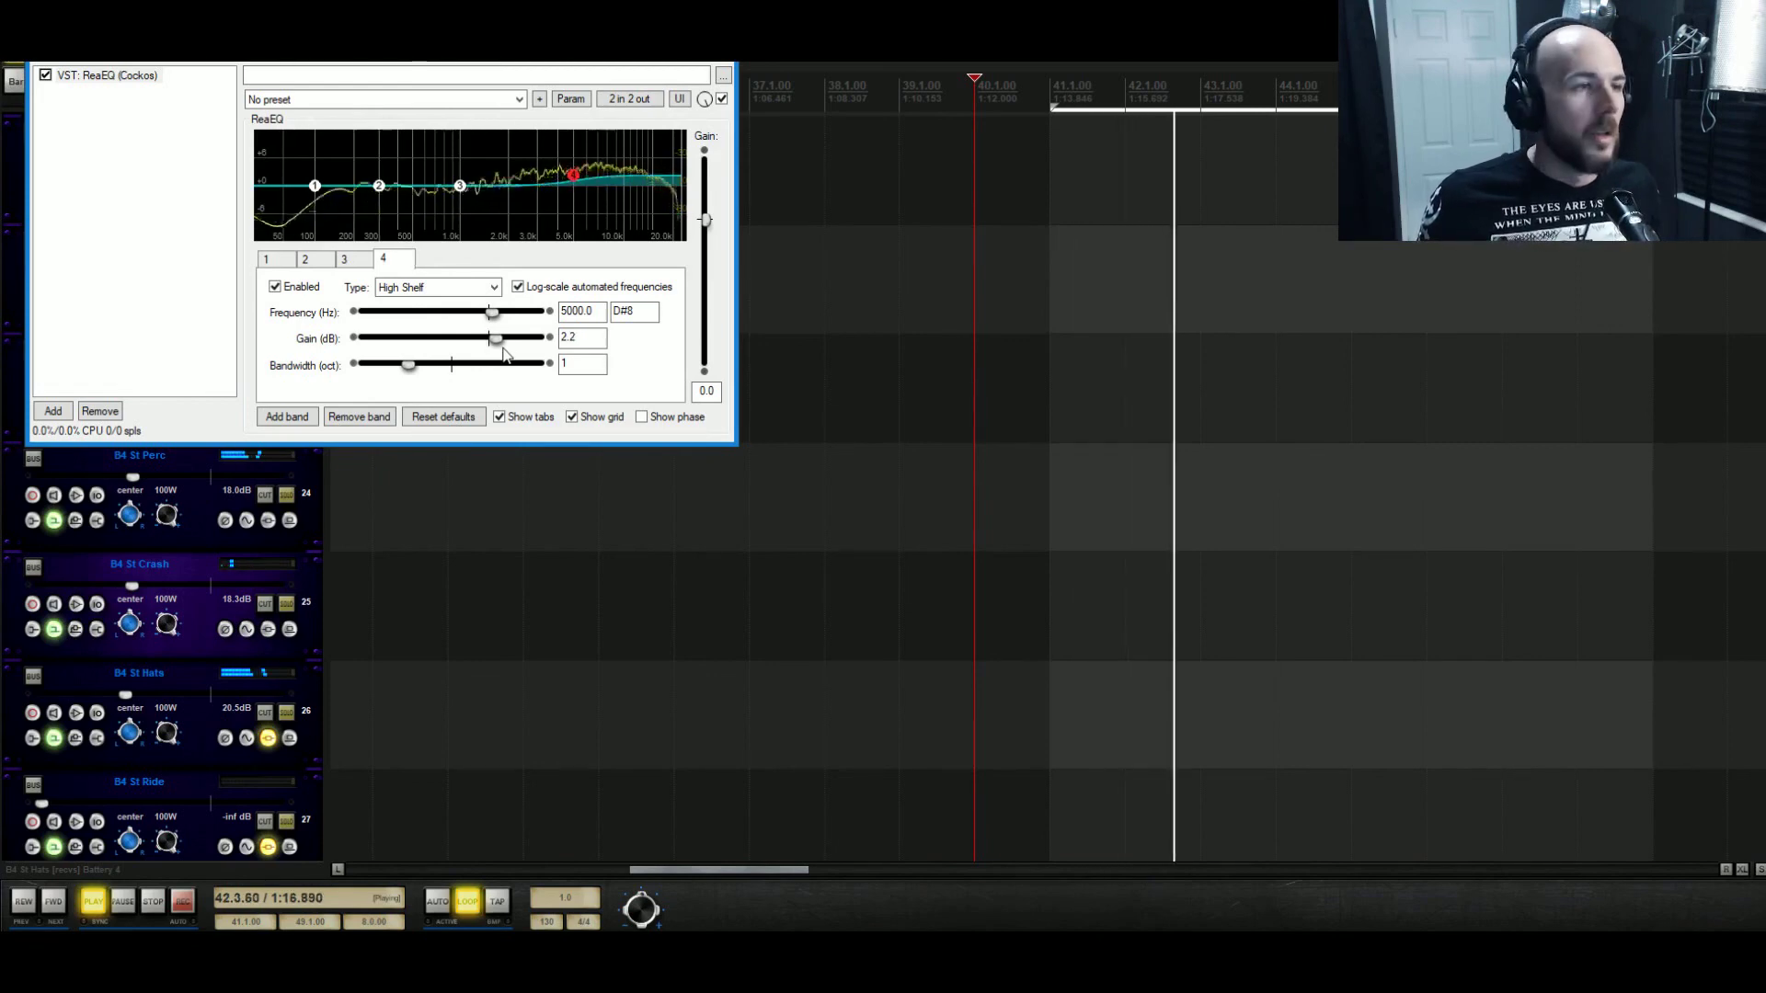
{"action": "left_click_drag", "start_coordinate": [459, 188], "coordinate": [510, 183]}
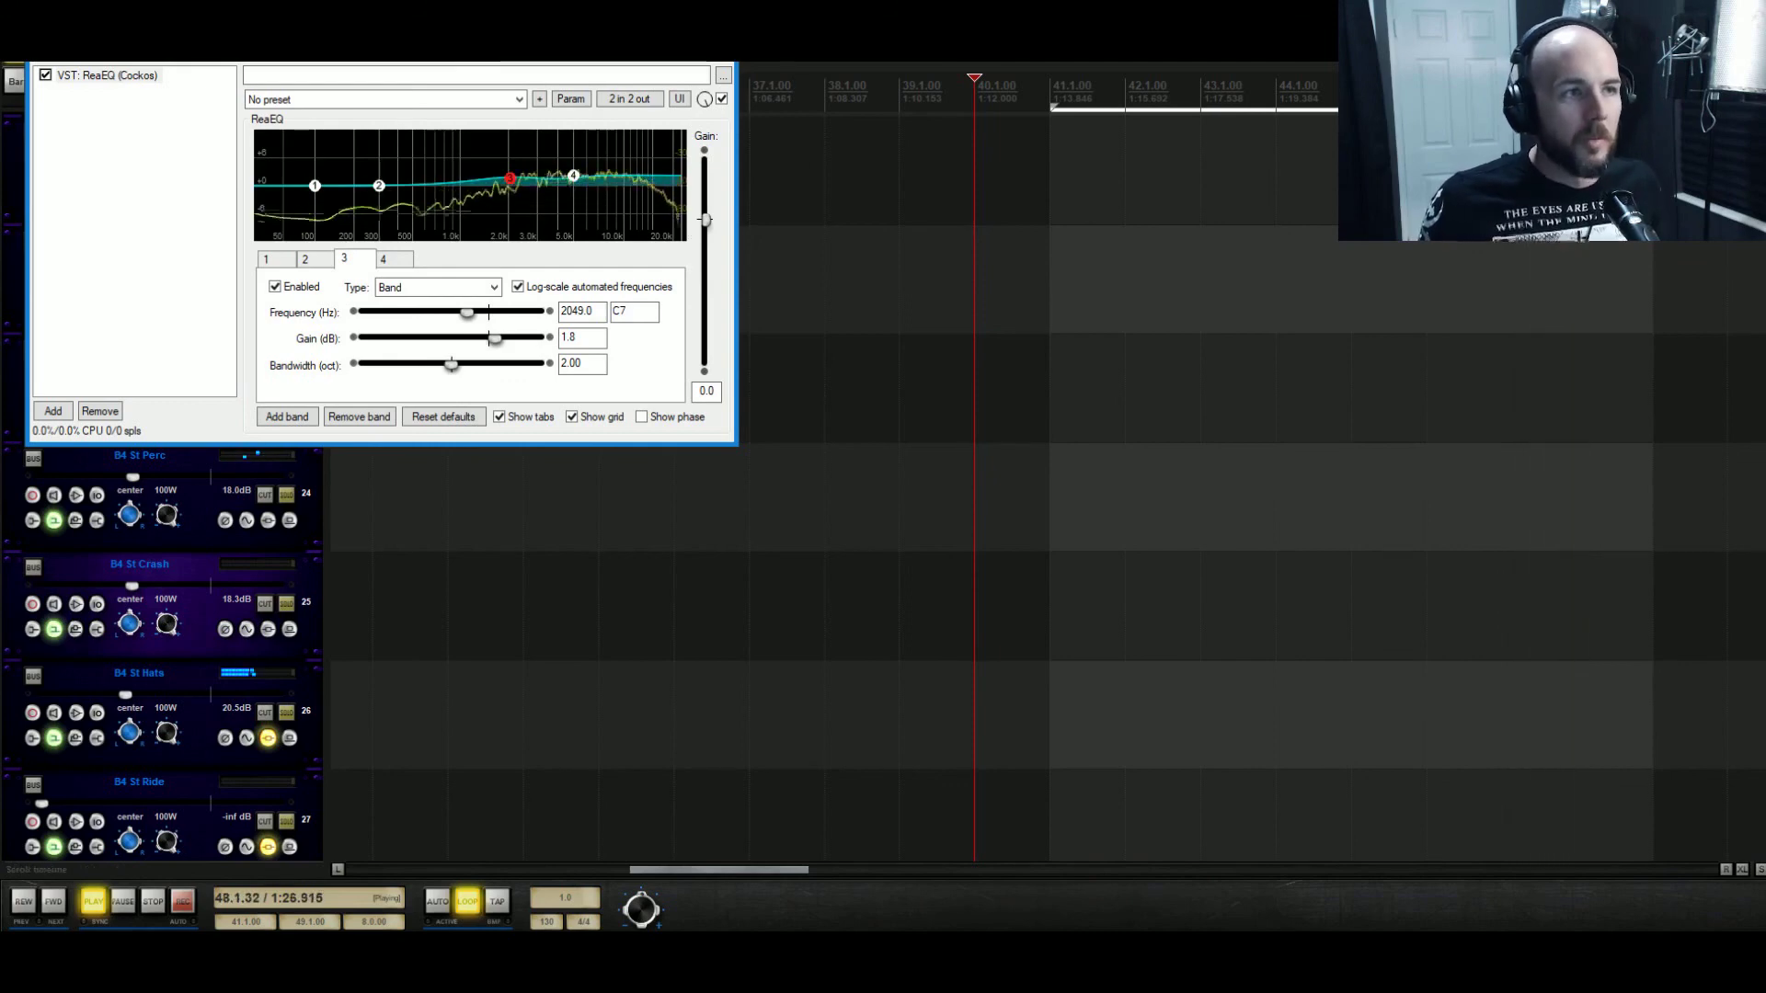
{"action": "left_click", "coordinate": [717, 35]}
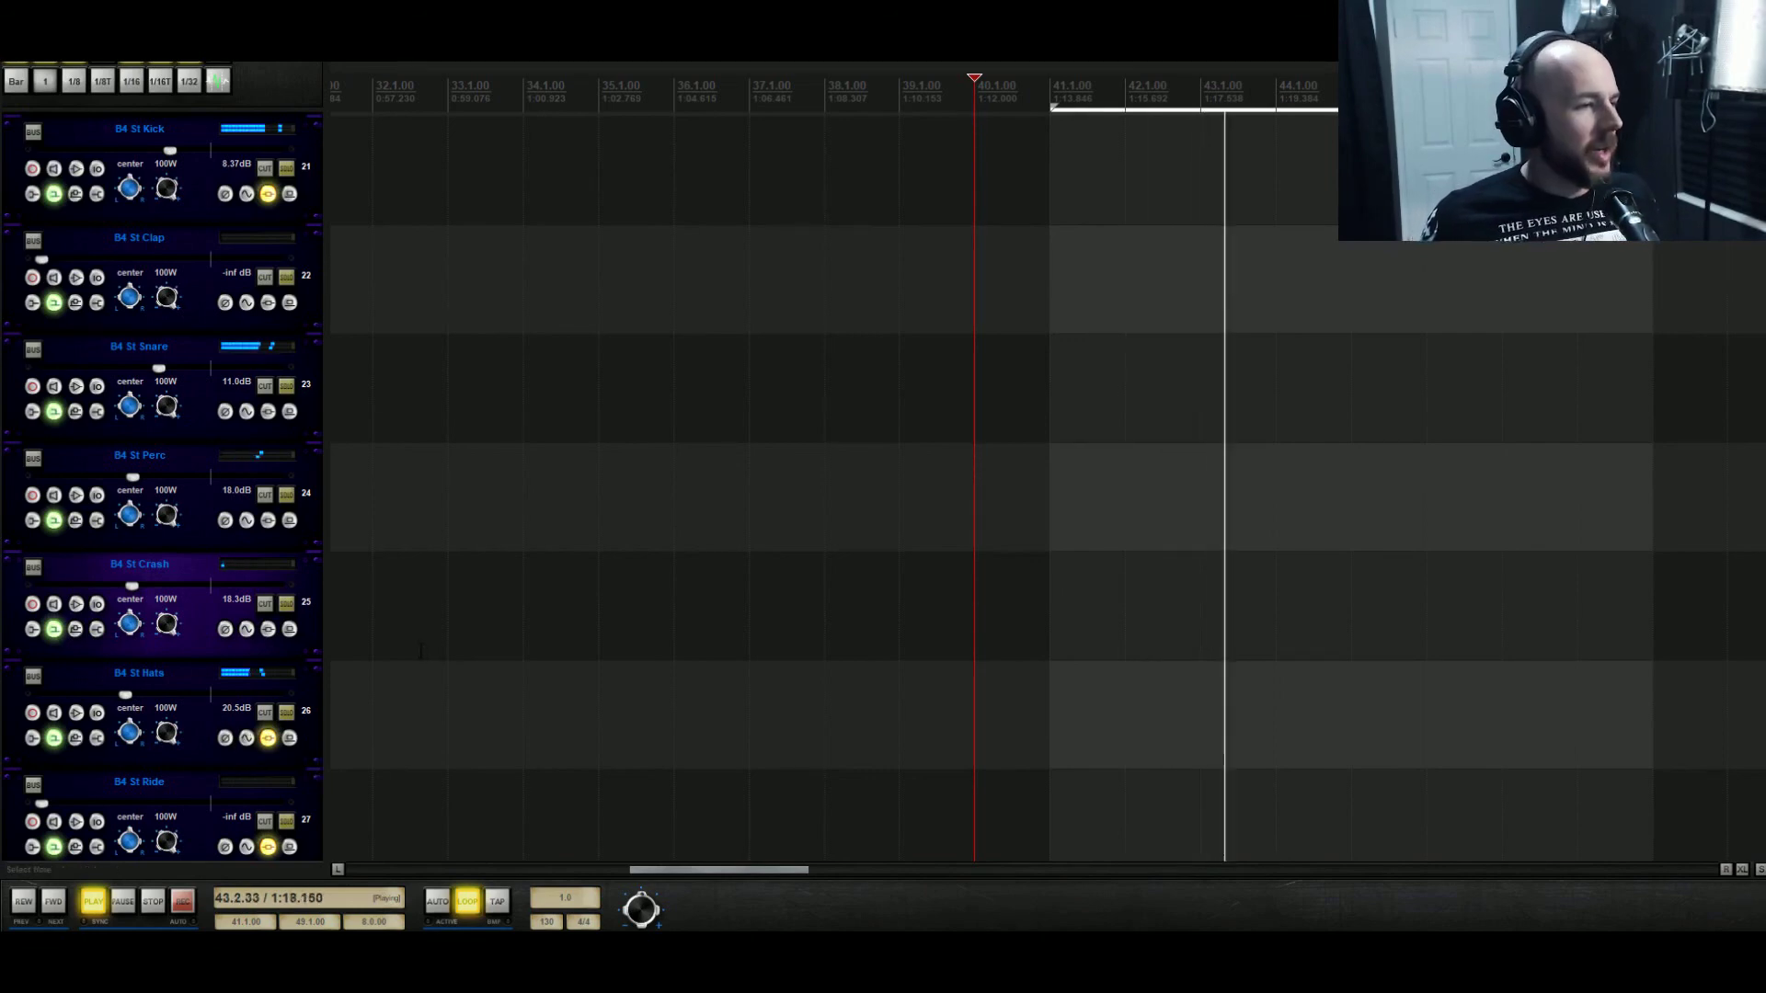
Set the B4 St Ride volume to about -20.3 dB and the B4 St Taiko volume to about -17.5 dB, saving the project in between.
{"action": "scroll", "coordinate": [420, 650], "scroll_direction": "down", "scroll_amount": 2}
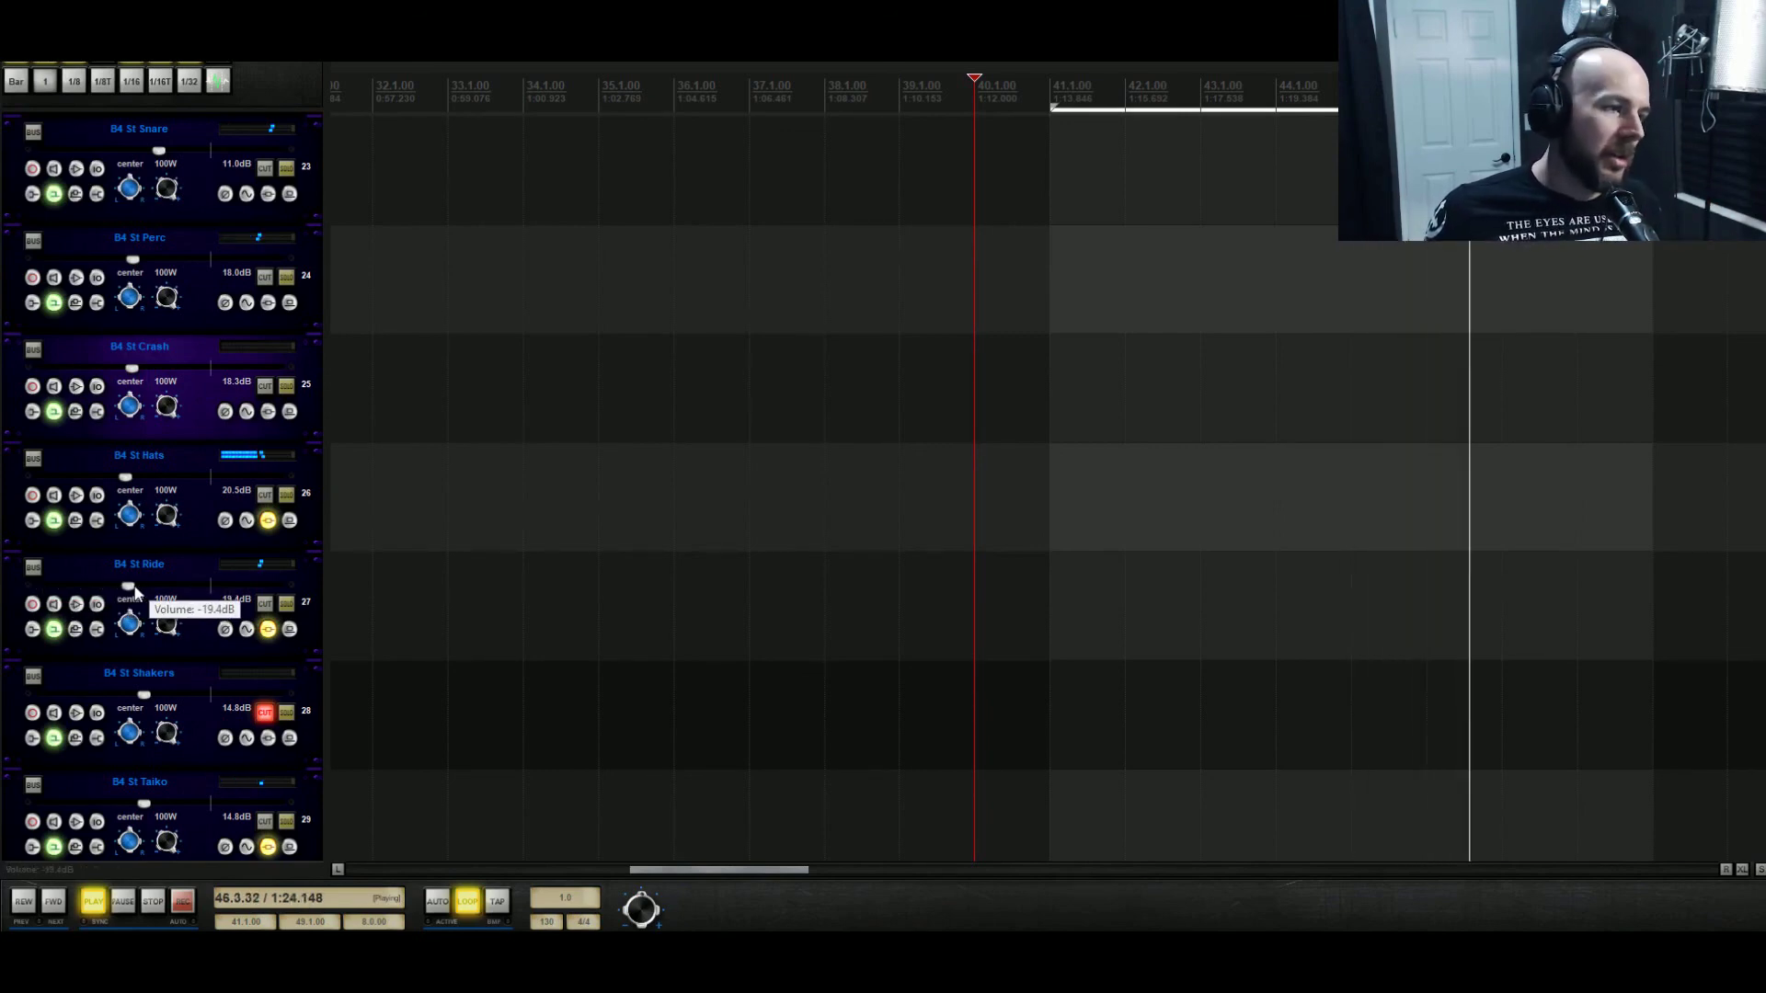
{"action": "left_click_drag", "start_coordinate": [135, 593], "coordinate": [131, 592]}
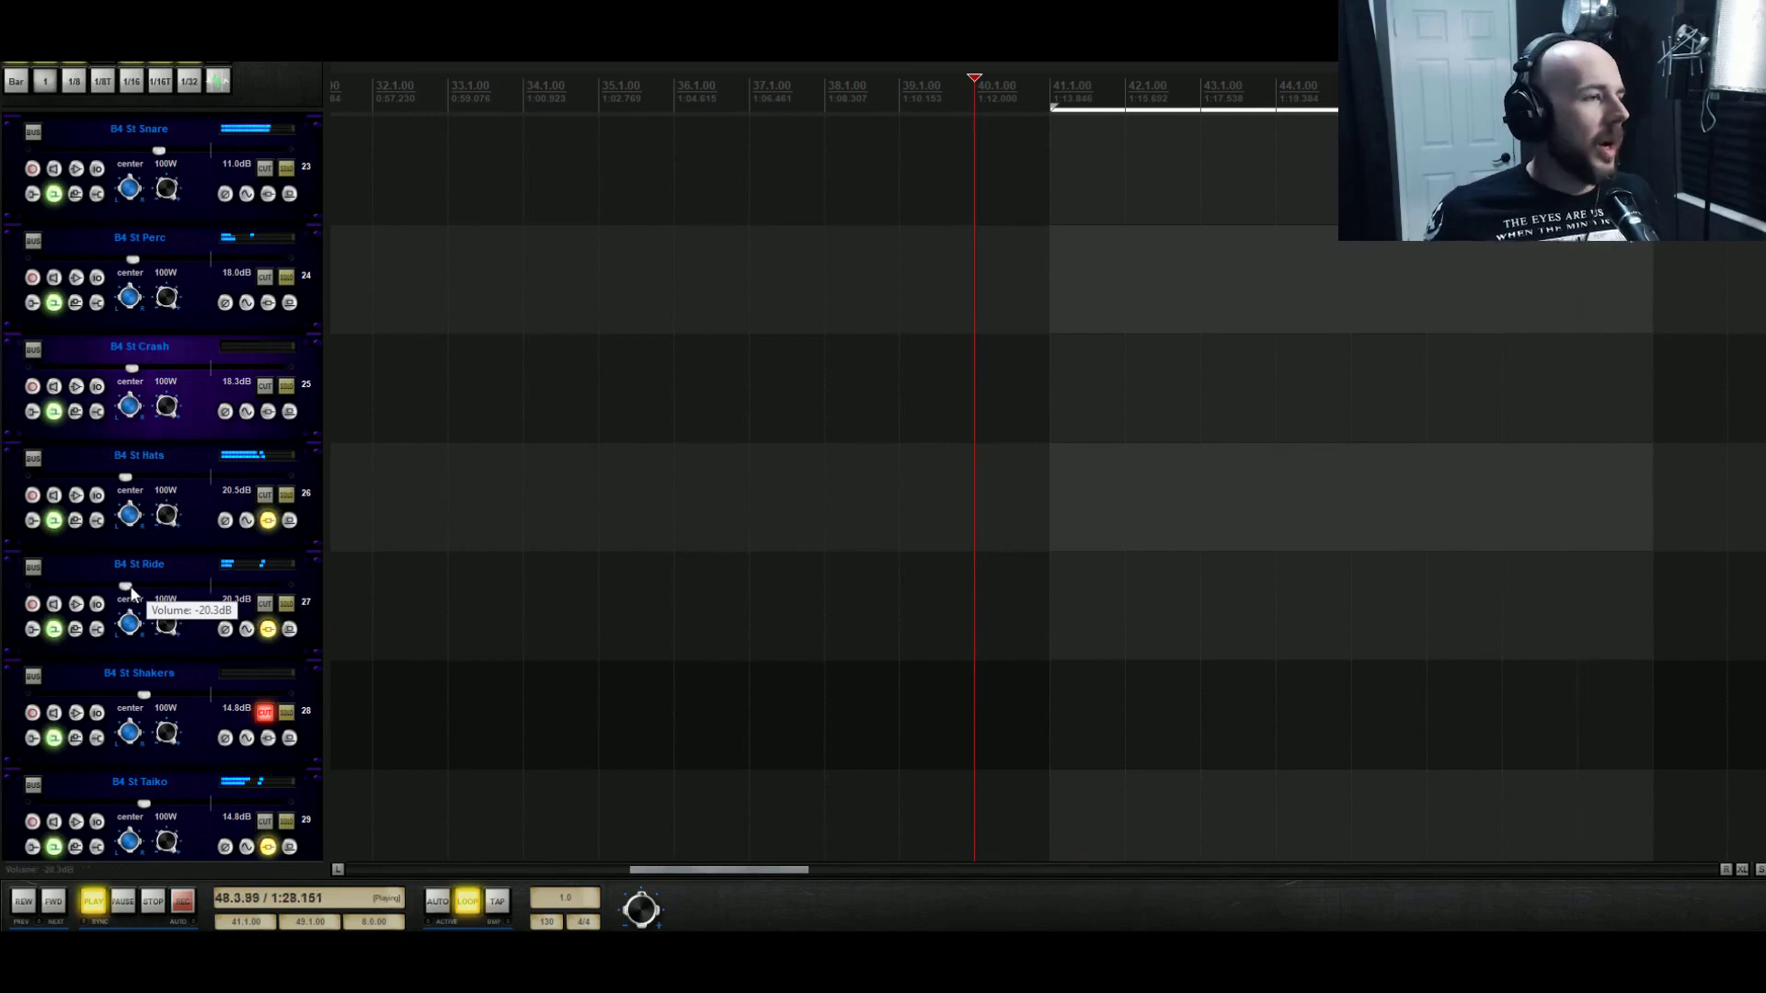
{"action": "left_click", "coordinate": [14, 5]}
{"action": "left_click", "coordinate": [118, 65]}
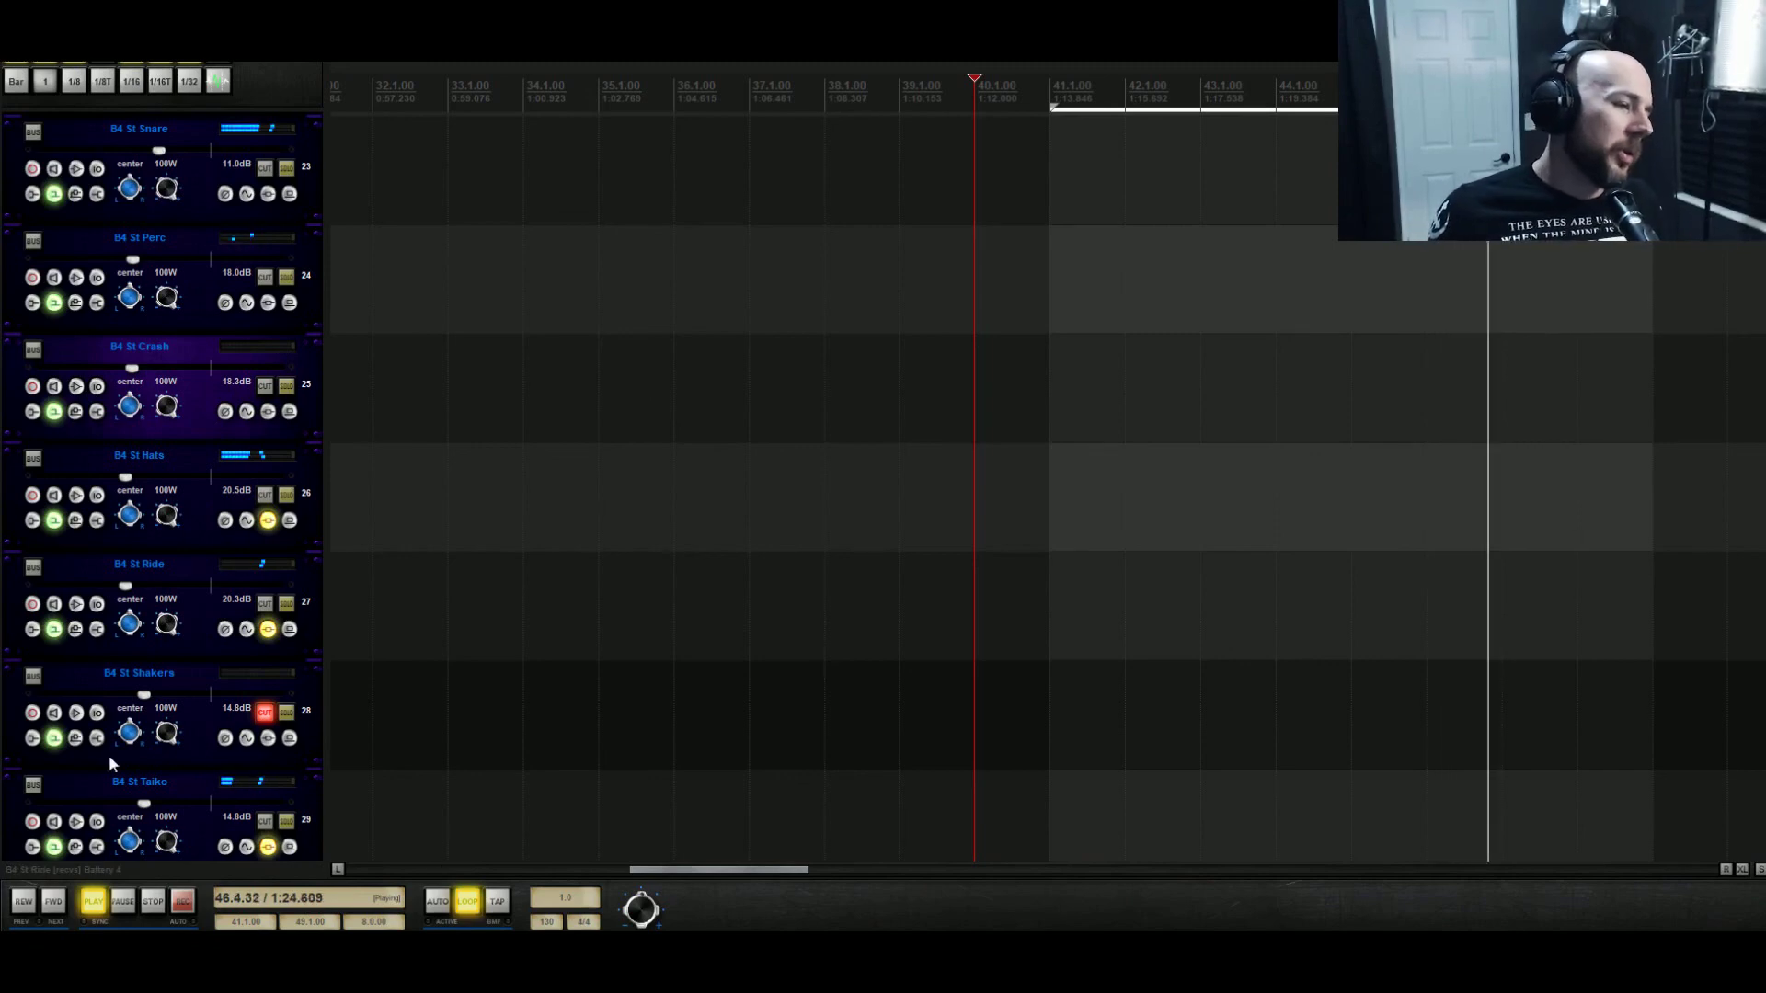
{"action": "left_click_drag", "start_coordinate": [152, 802], "coordinate": [140, 810]}
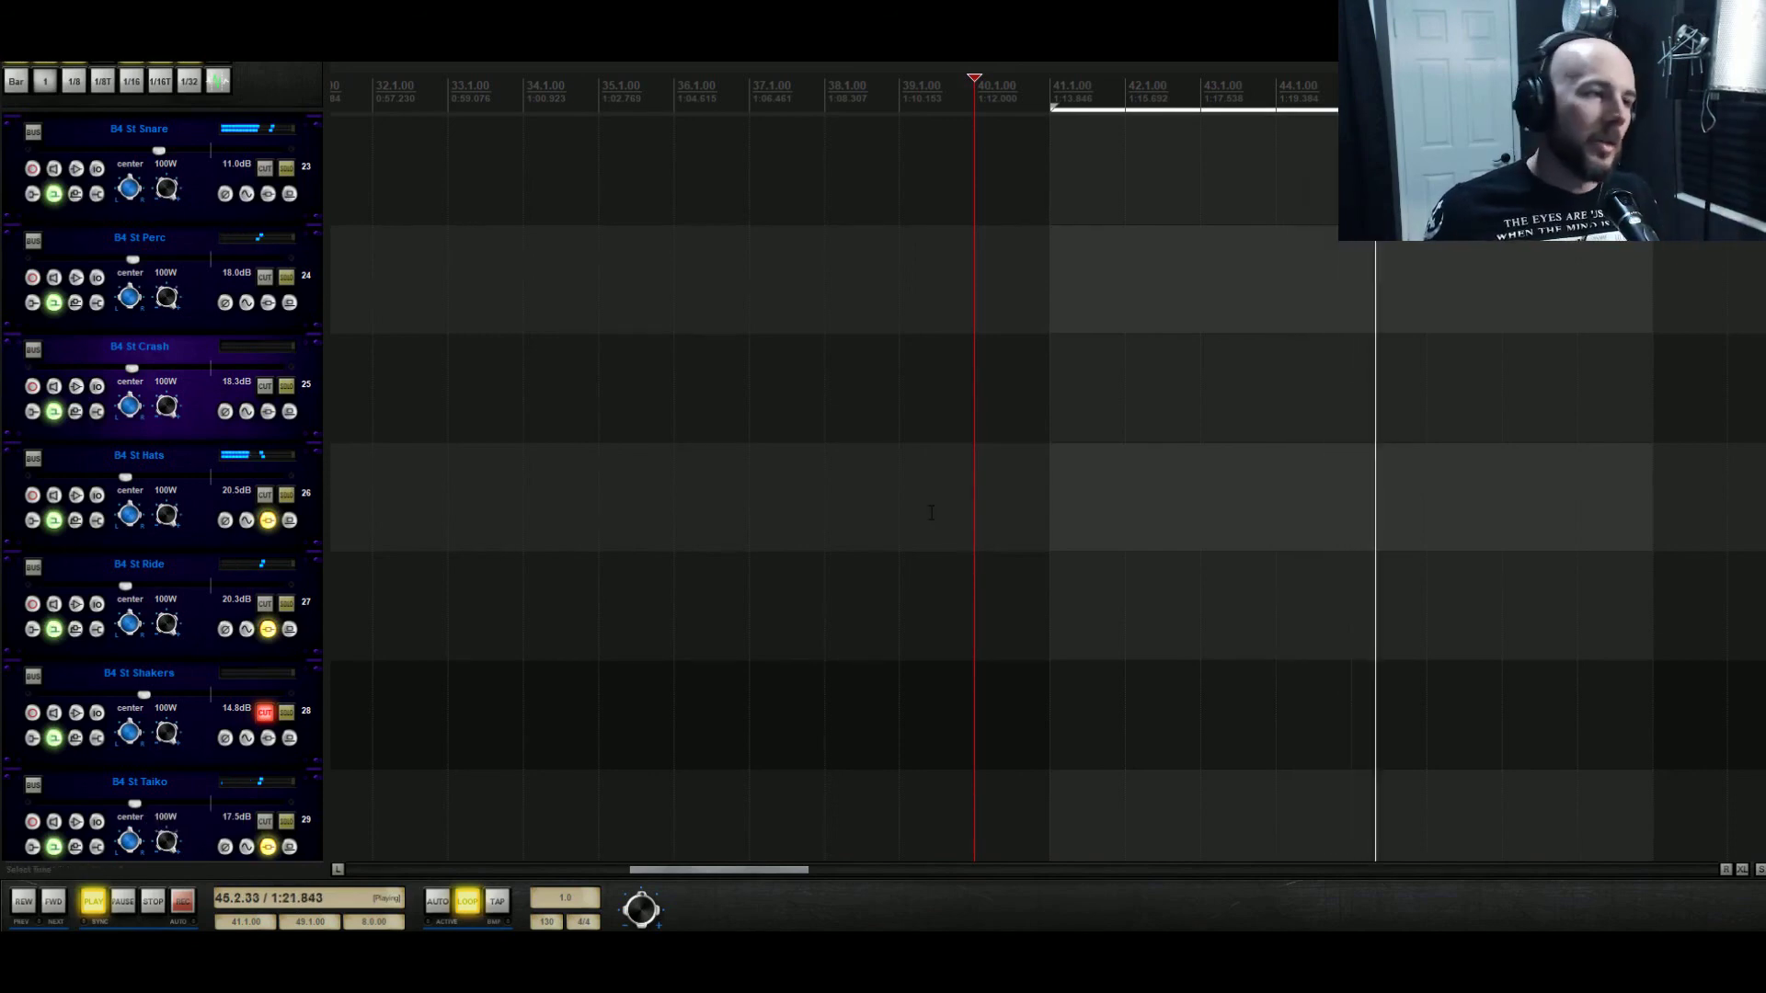
Unmute the Omnisphere MIDI 1 track and save the project.
{"action": "scroll", "coordinate": [930, 512], "scroll_direction": "up", "scroll_amount": 5}
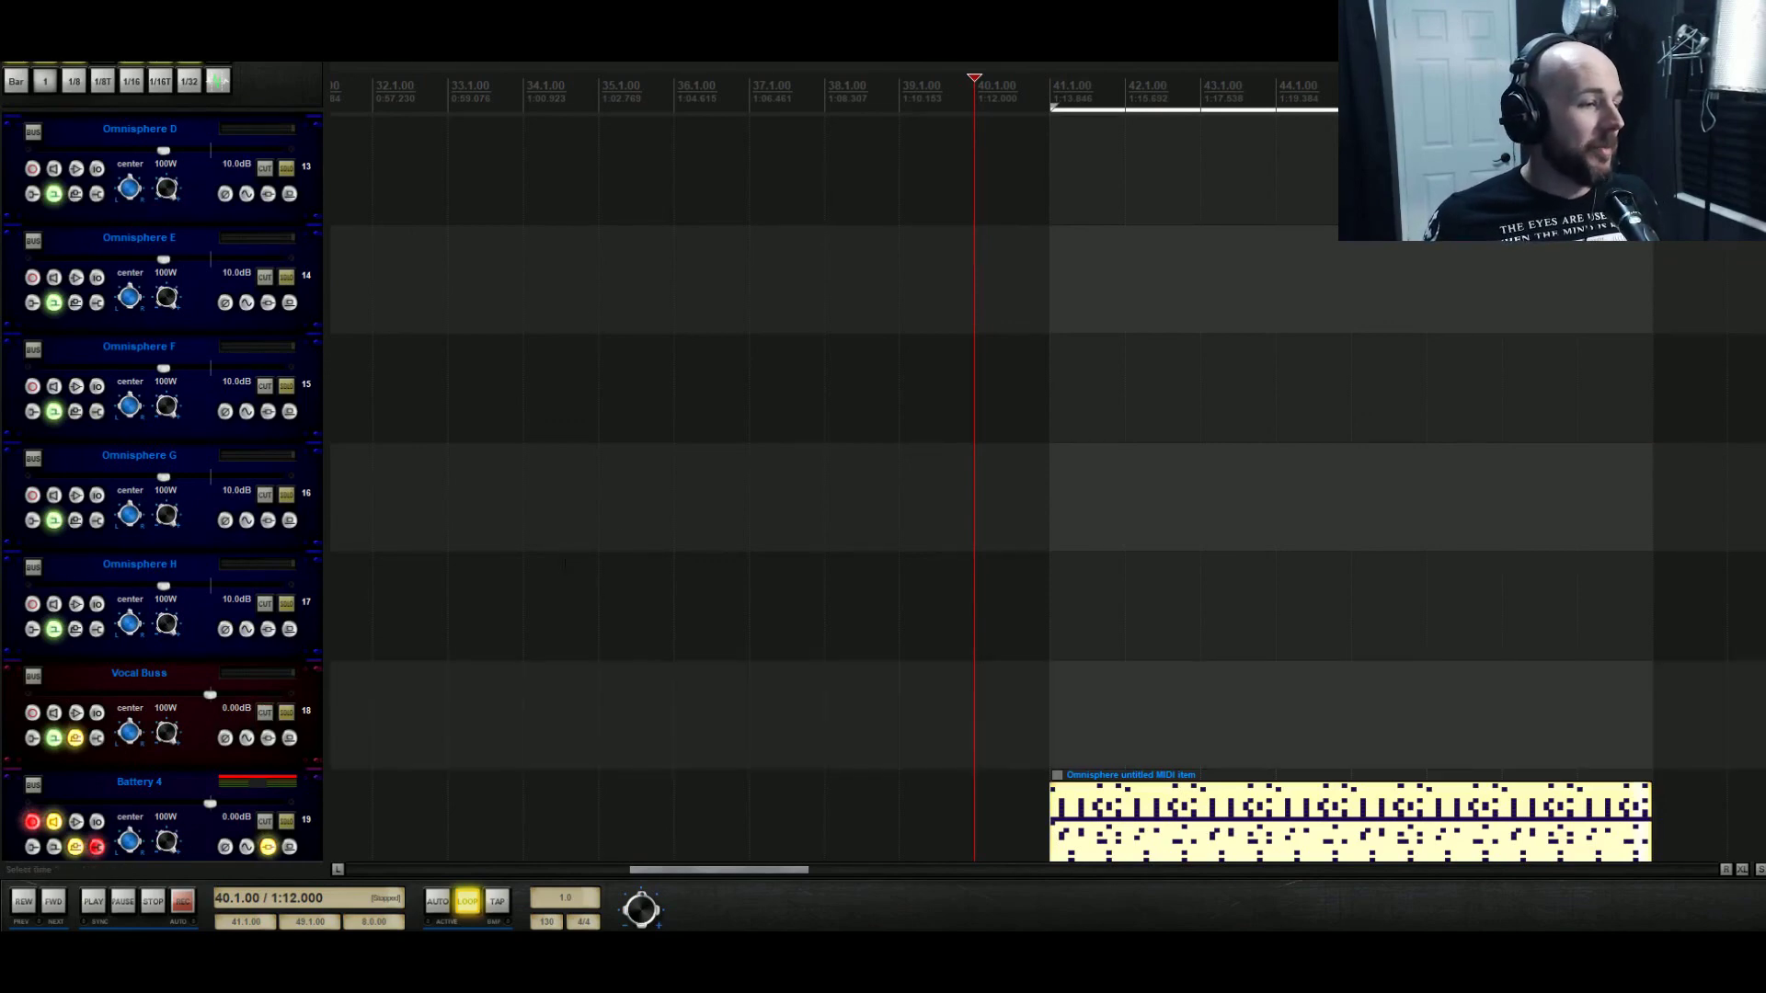
{"action": "scroll", "coordinate": [668, 497], "scroll_direction": "up", "scroll_amount": 7}
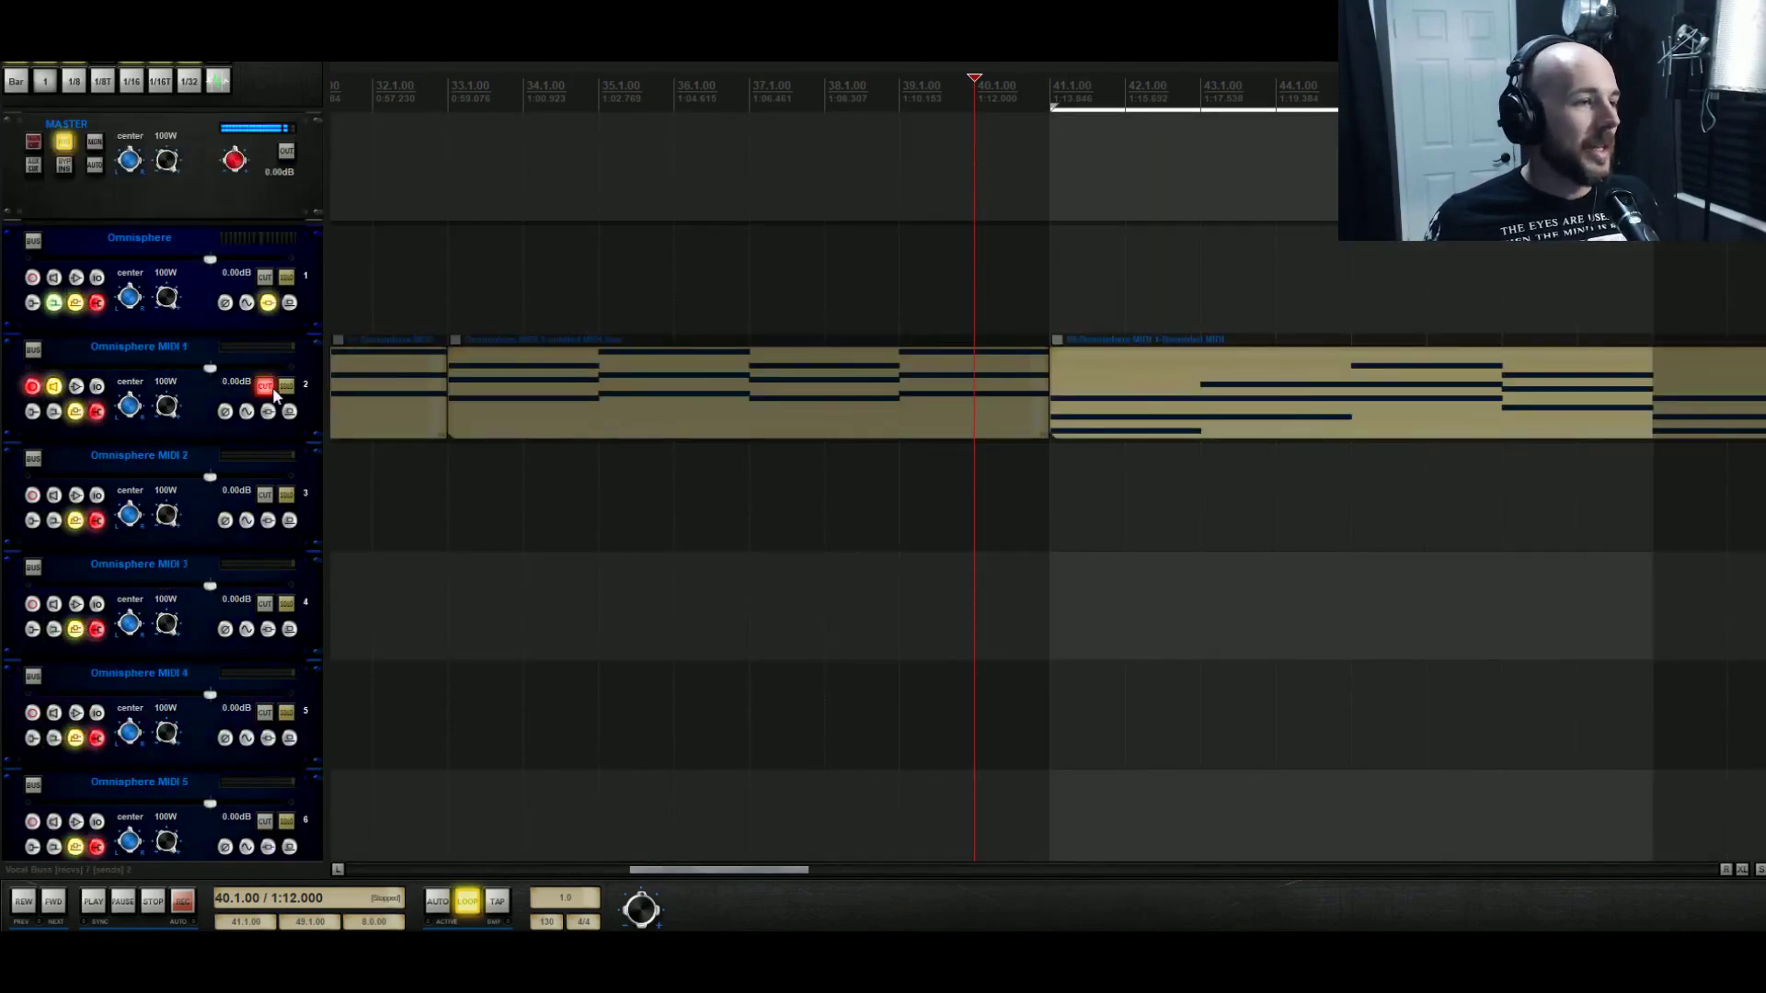
{"action": "left_click", "coordinate": [265, 386]}
{"action": "left_click", "coordinate": [14, 3]}
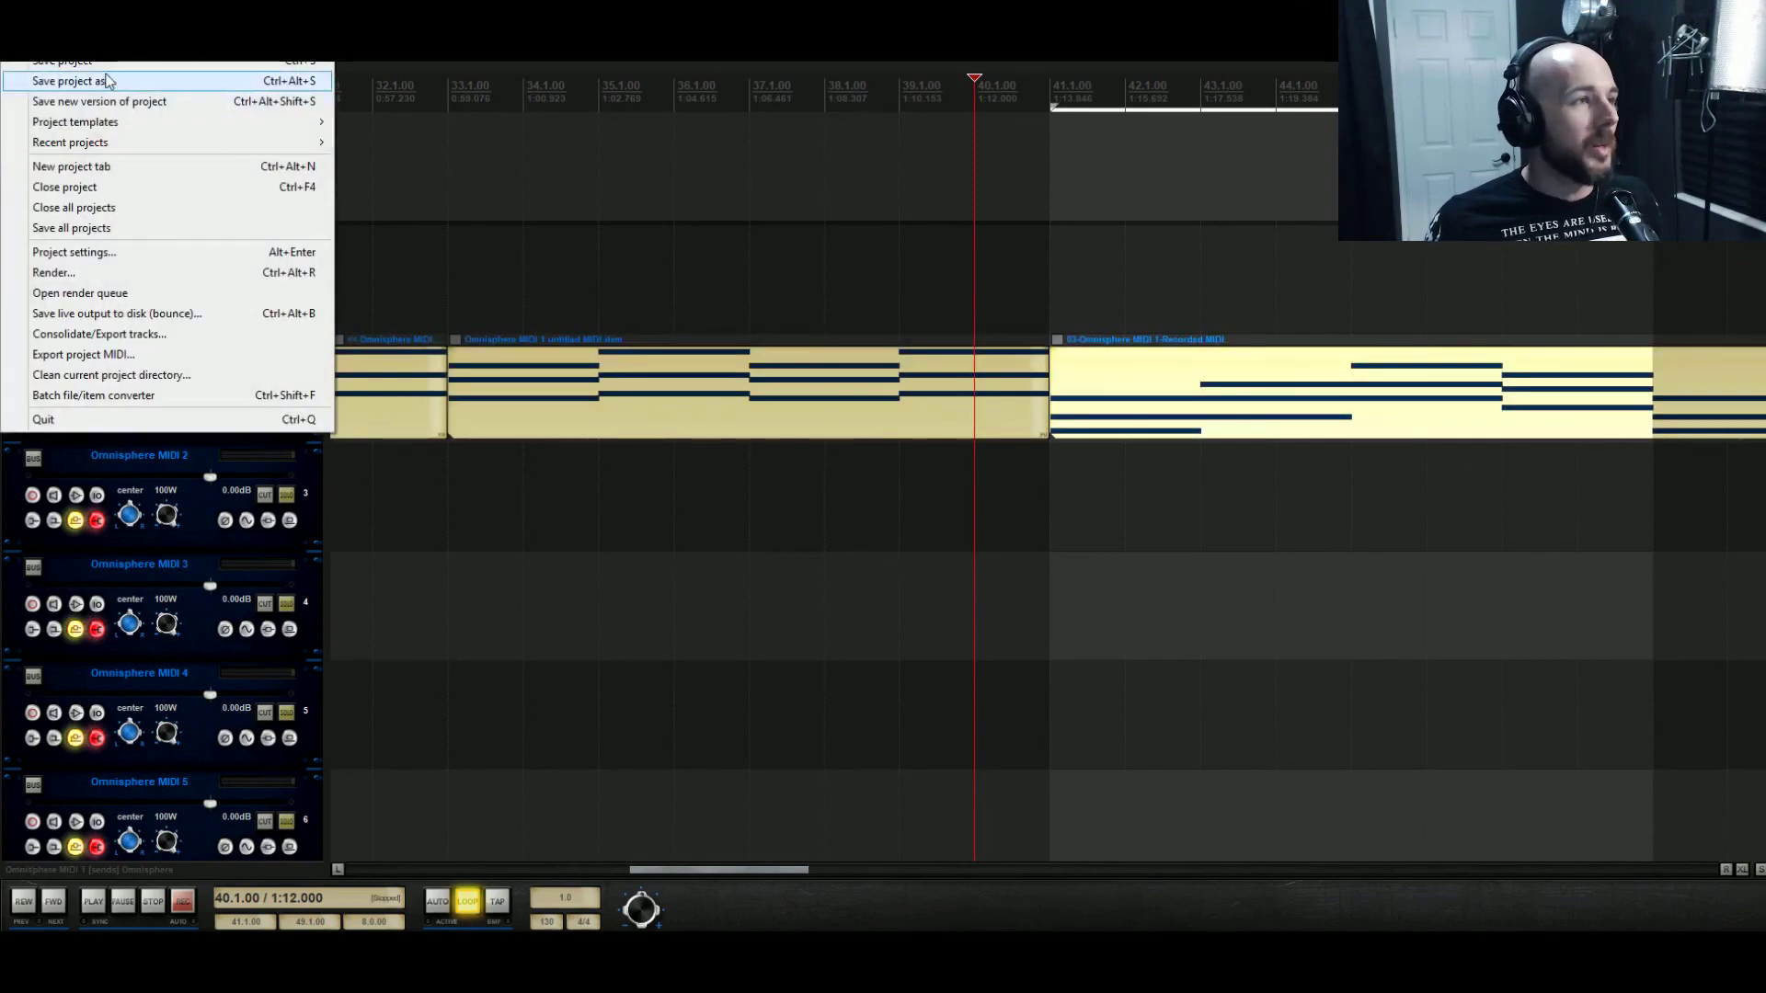